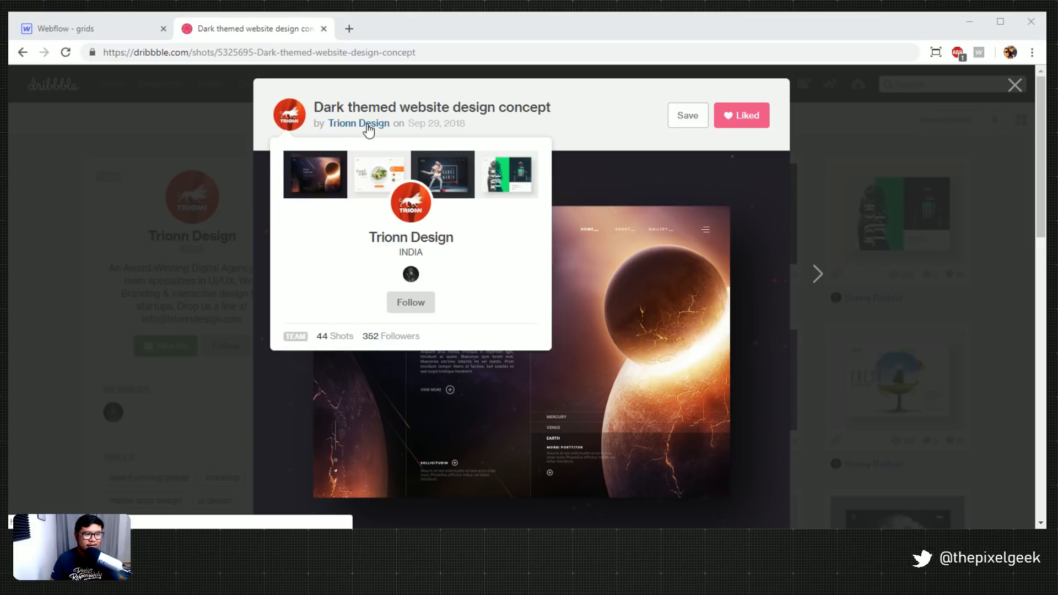
Visit the Trionn Design profile on Dribbble, open its "Dark themed website design concept" shot and view the preview
{"action": "left_click", "coordinate": [368, 126]}
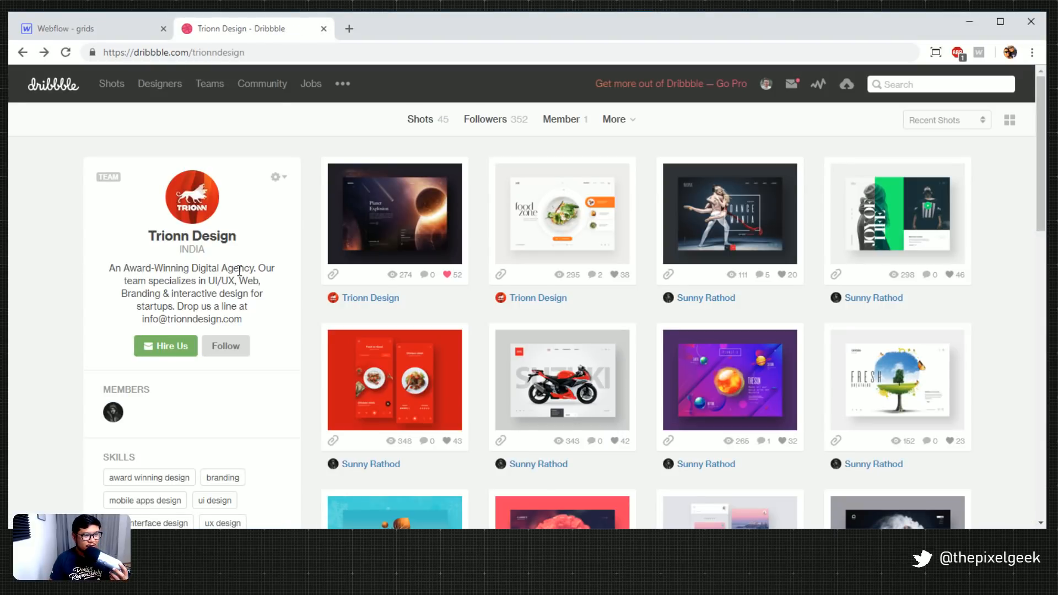
{"action": "left_click", "coordinate": [405, 223]}
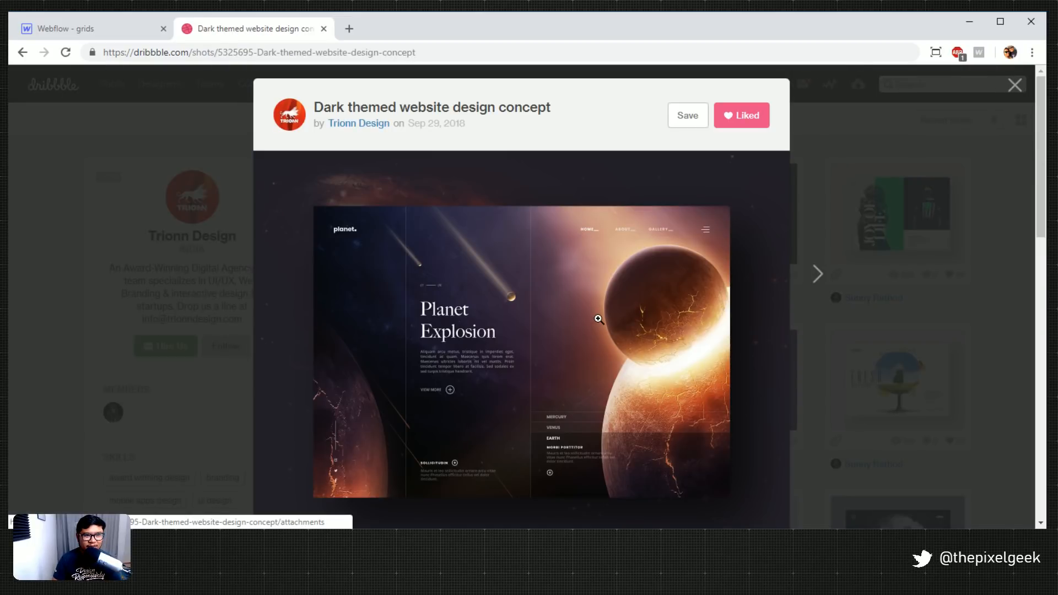
{"action": "scroll", "coordinate": [598, 319], "scroll_direction": "down", "scroll_amount": 3}
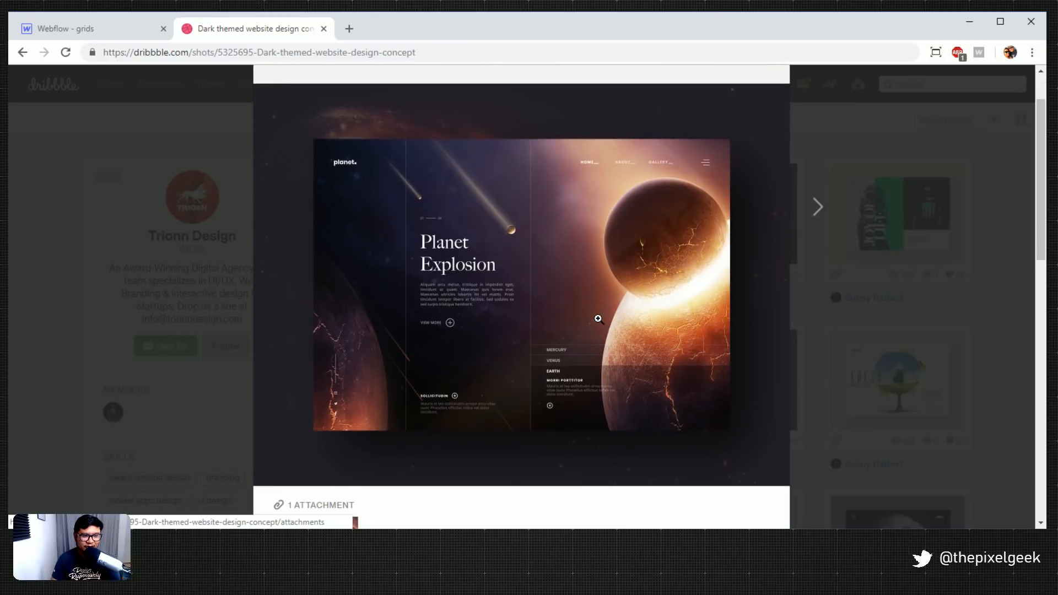
{"action": "scroll", "coordinate": [598, 318], "scroll_direction": "up", "scroll_amount": 3}
{"action": "scroll", "coordinate": [598, 318], "scroll_direction": "down", "scroll_amount": 1}
{"action": "scroll", "coordinate": [598, 319], "scroll_direction": "down", "scroll_amount": 2}
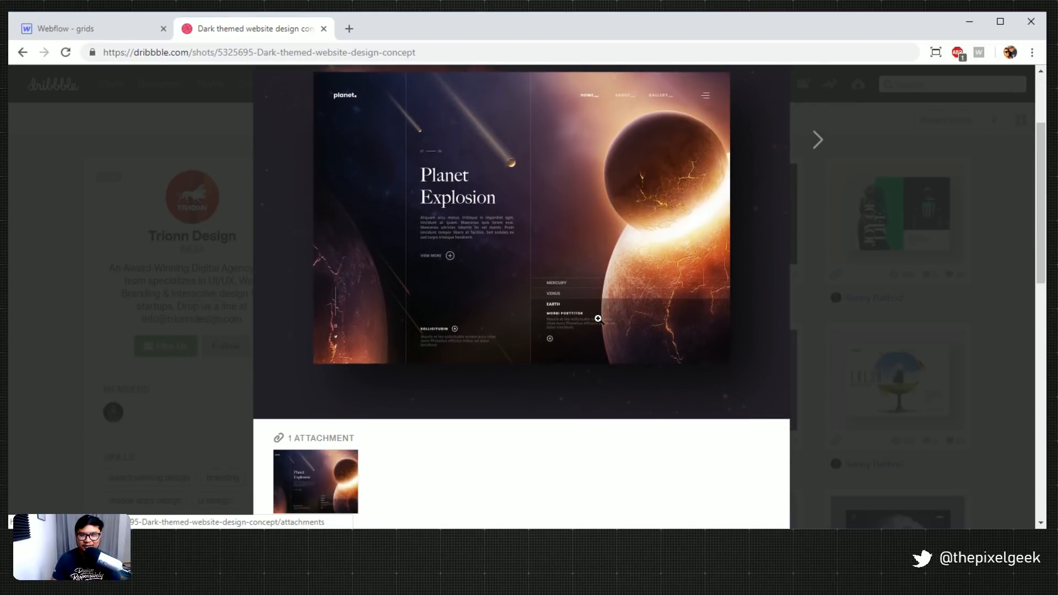
{"action": "scroll", "coordinate": [598, 318], "scroll_direction": "up", "scroll_amount": 1}
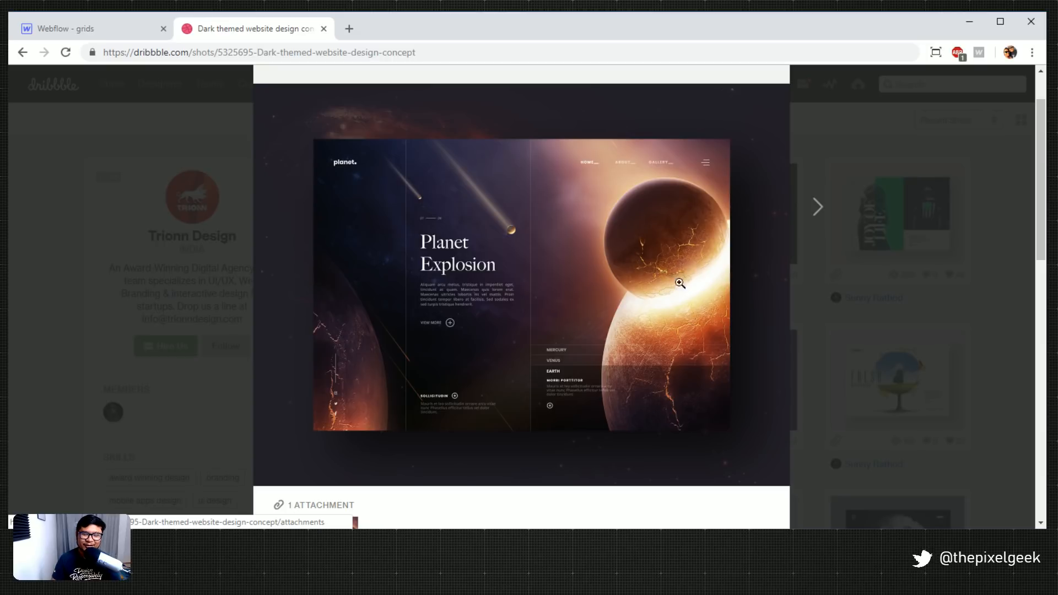
Open the shot's full-size attachment and examine the Planet Explosion layout, including its columns, navigation, heading and planet list
{"action": "left_click", "coordinate": [536, 280]}
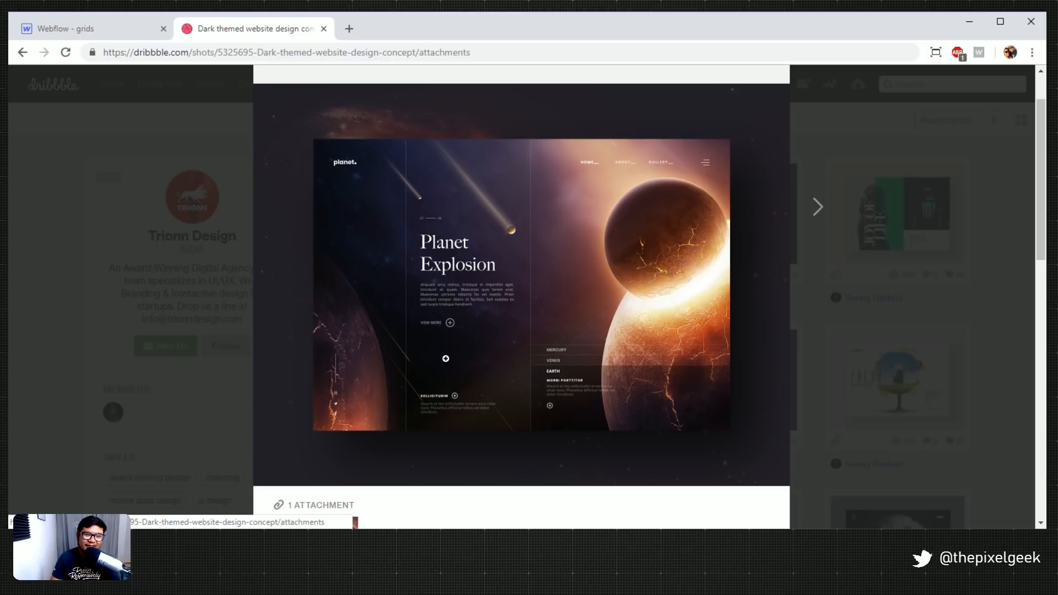
{"action": "scroll", "coordinate": [541, 394], "scroll_direction": "down", "scroll_amount": 3}
{"action": "scroll", "coordinate": [540, 394], "scroll_direction": "down", "scroll_amount": 1}
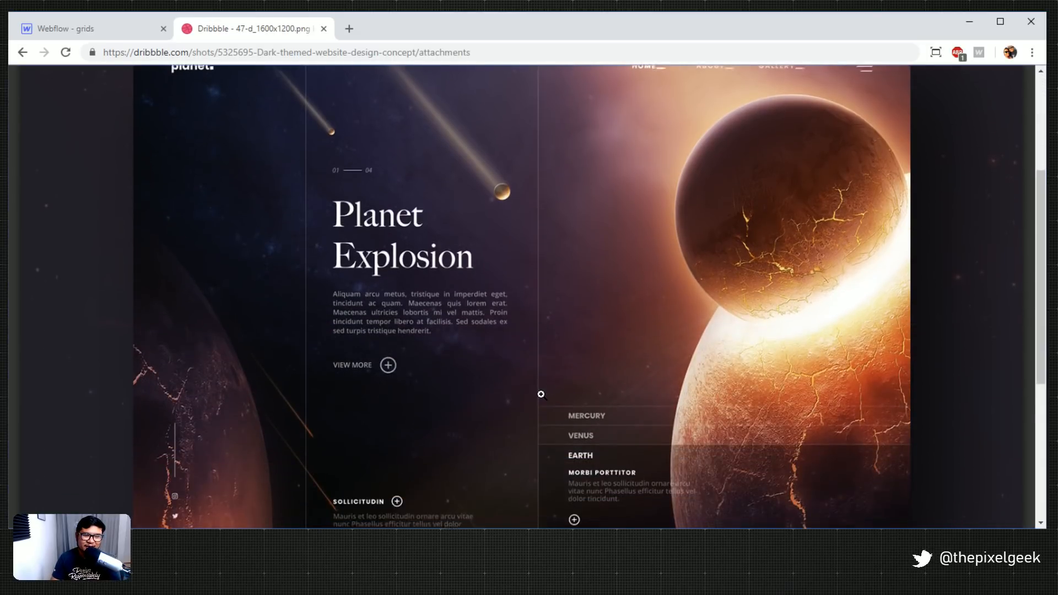
{"action": "scroll", "coordinate": [541, 394], "scroll_direction": "down", "scroll_amount": 2}
{"action": "scroll", "coordinate": [540, 394], "scroll_direction": "up", "scroll_amount": 1}
{"action": "scroll", "coordinate": [541, 394], "scroll_direction": "up", "scroll_amount": 3}
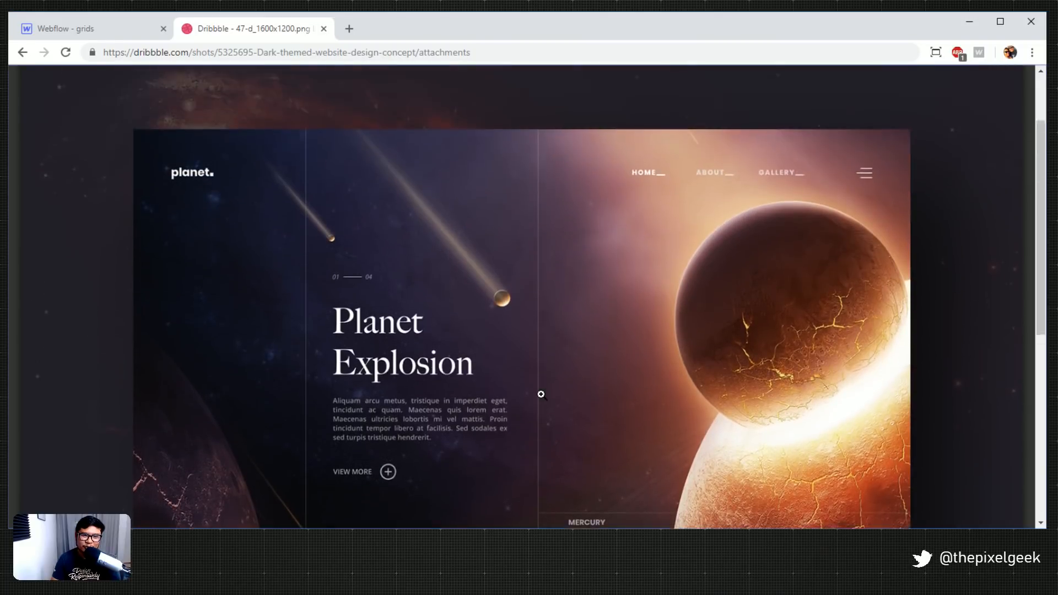
{"action": "scroll", "coordinate": [323, 348], "scroll_direction": "down", "scroll_amount": 2}
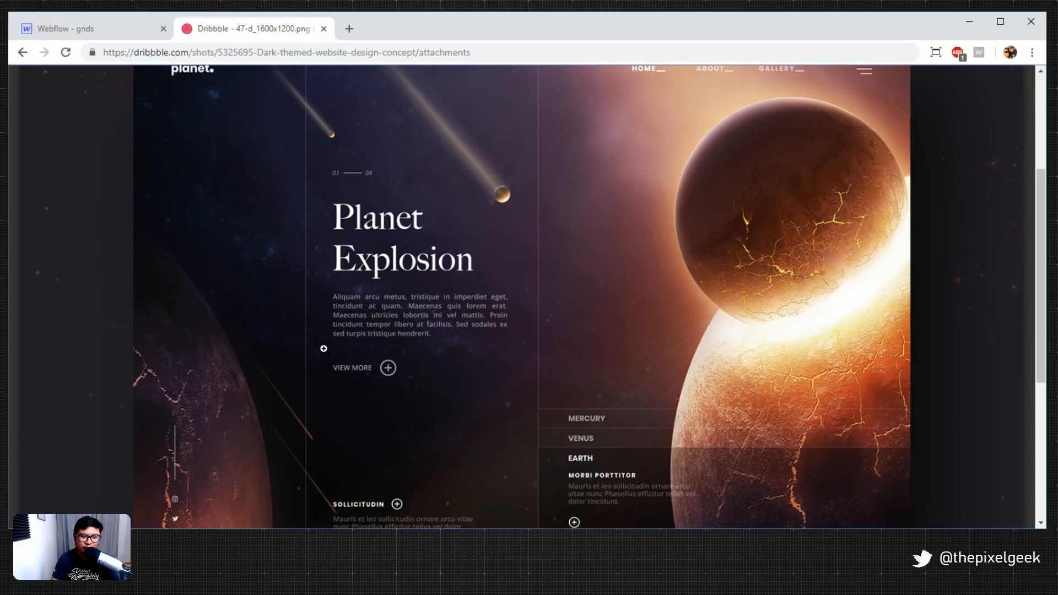
{"action": "scroll", "coordinate": [323, 349], "scroll_direction": "up", "scroll_amount": 1}
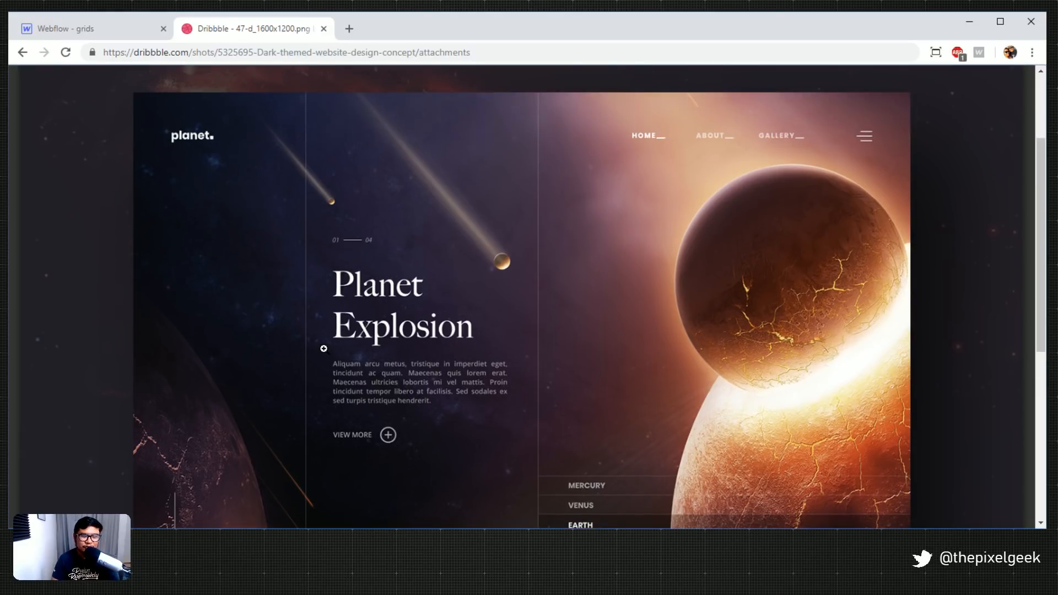
{"action": "scroll", "coordinate": [324, 348], "scroll_direction": "down", "scroll_amount": 2}
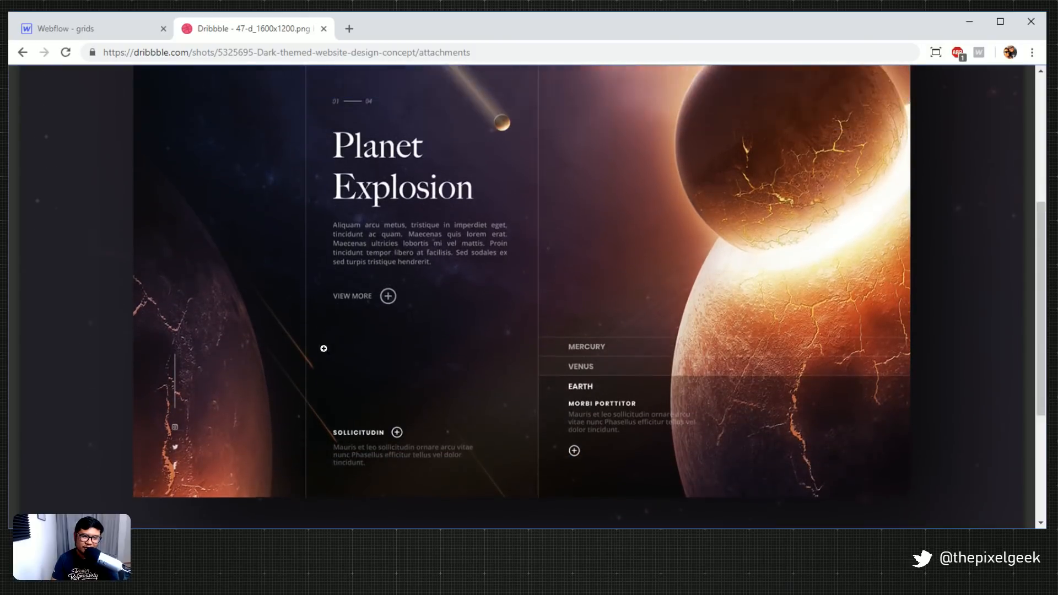
{"action": "scroll", "coordinate": [324, 348], "scroll_direction": "up", "scroll_amount": 1}
{"action": "scroll", "coordinate": [323, 348], "scroll_direction": "up", "scroll_amount": 2}
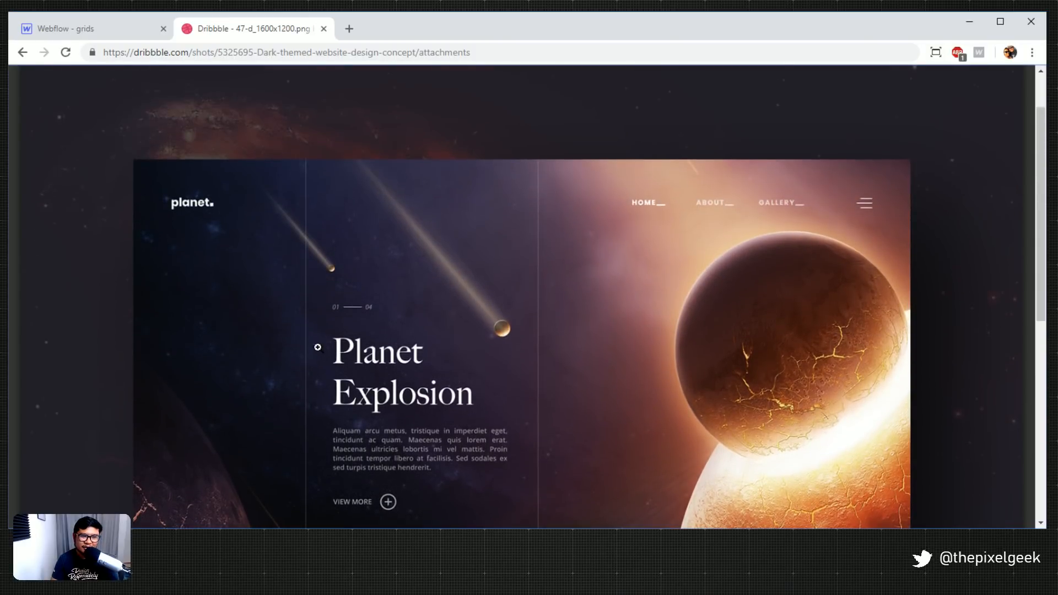
{"action": "scroll", "coordinate": [443, 359], "scroll_direction": "down", "scroll_amount": 2}
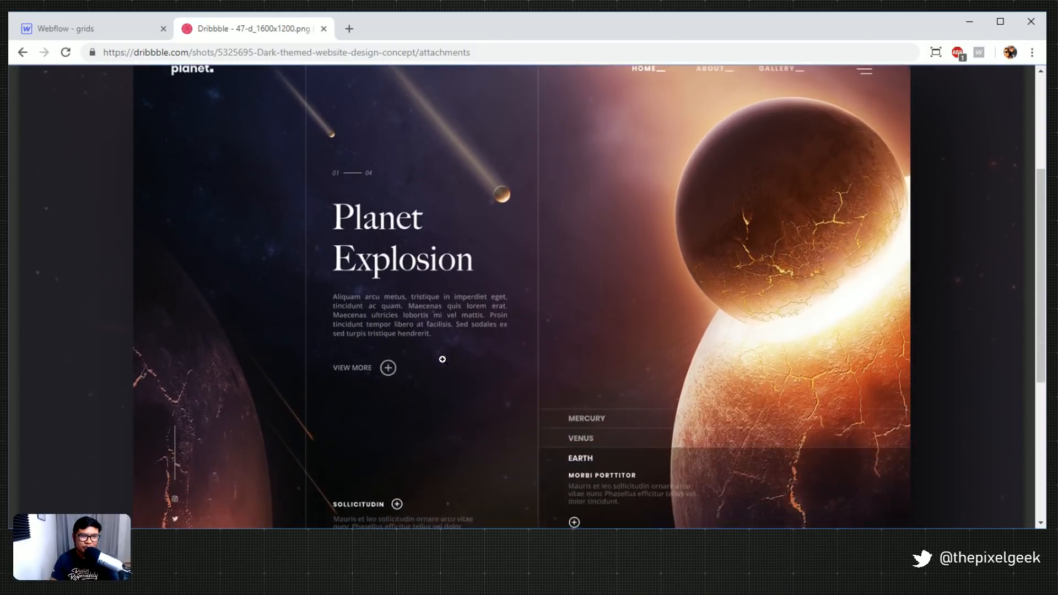
{"action": "scroll", "coordinate": [594, 359], "scroll_direction": "up", "scroll_amount": 1}
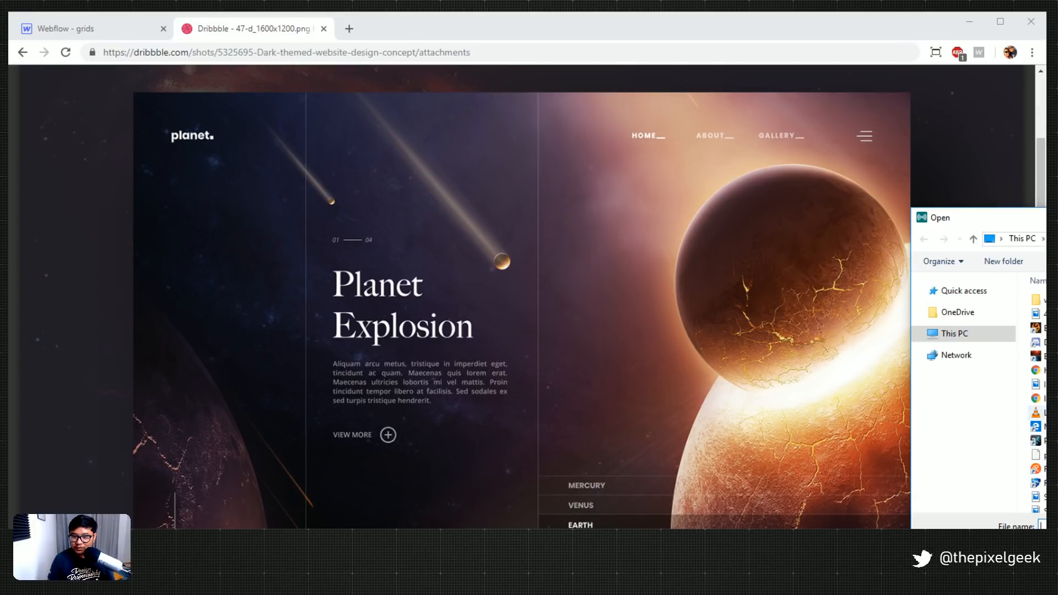
Find the saved Planet Explosion design image in the Open dialog and load it as an on-screen reference
{"action": "scroll", "coordinate": [1037, 400], "scroll_direction": "down", "scroll_amount": 4}
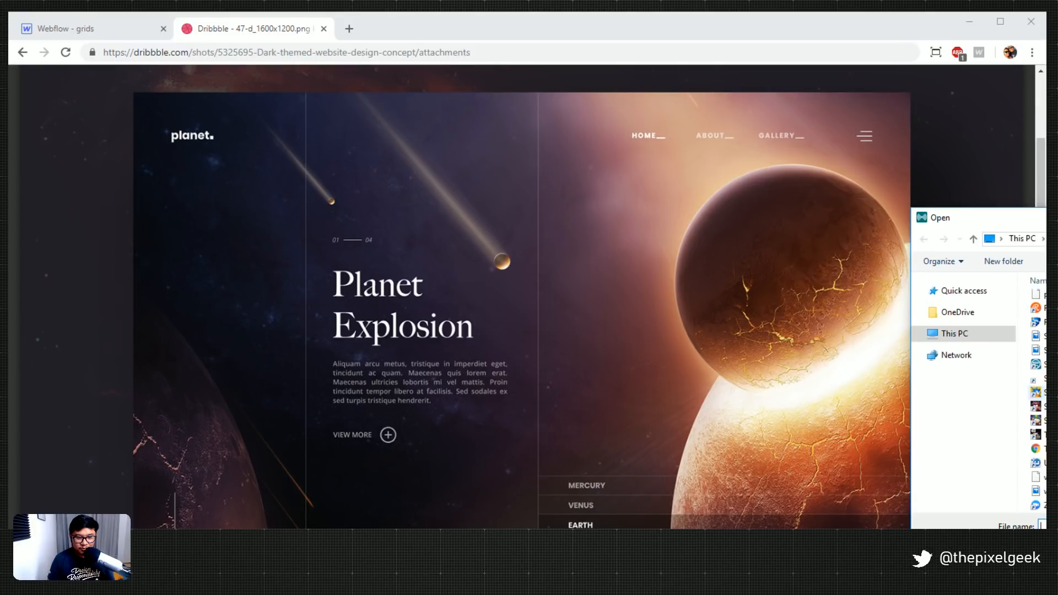
{"action": "scroll", "coordinate": [1038, 395], "scroll_direction": "down", "scroll_amount": 1}
{"action": "double_click", "coordinate": [1041, 315]}
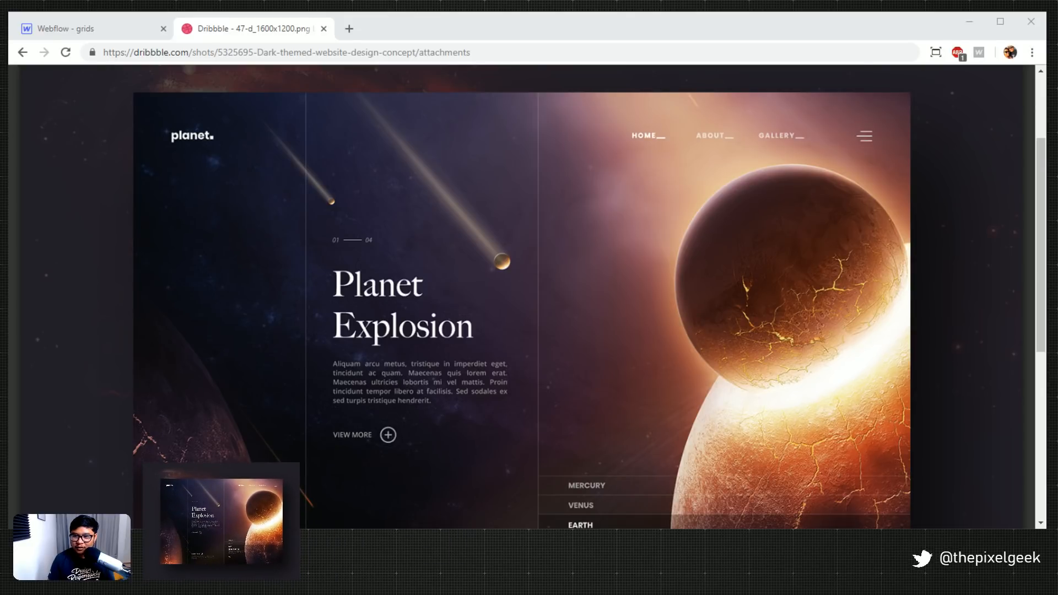
Leave the full-size attachment and return to the Trionn Design profile page on Dribbble
{"action": "left_click", "coordinate": [113, 35]}
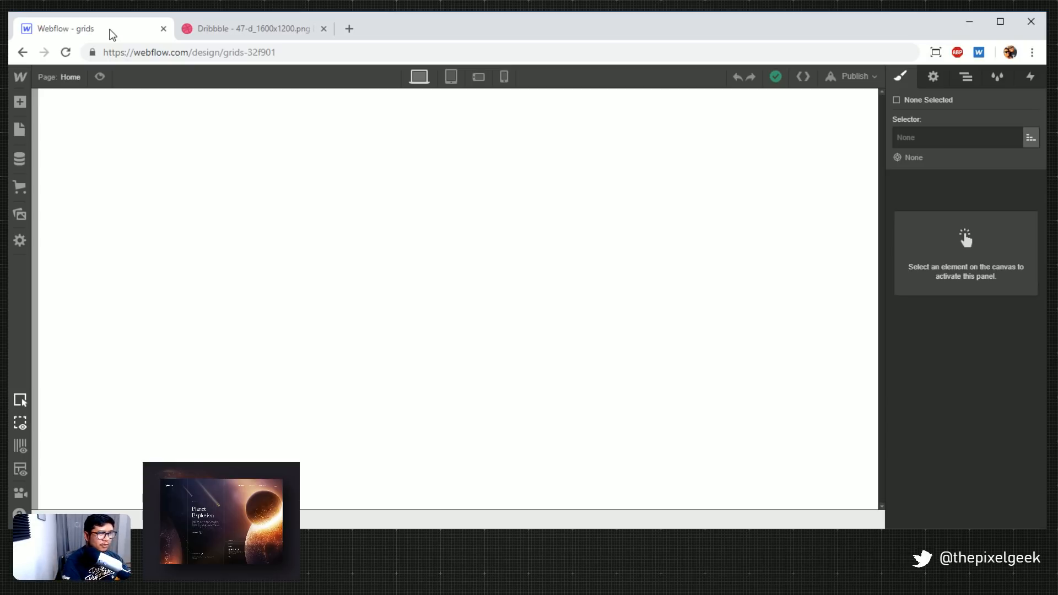
{"action": "left_click", "coordinate": [187, 29]}
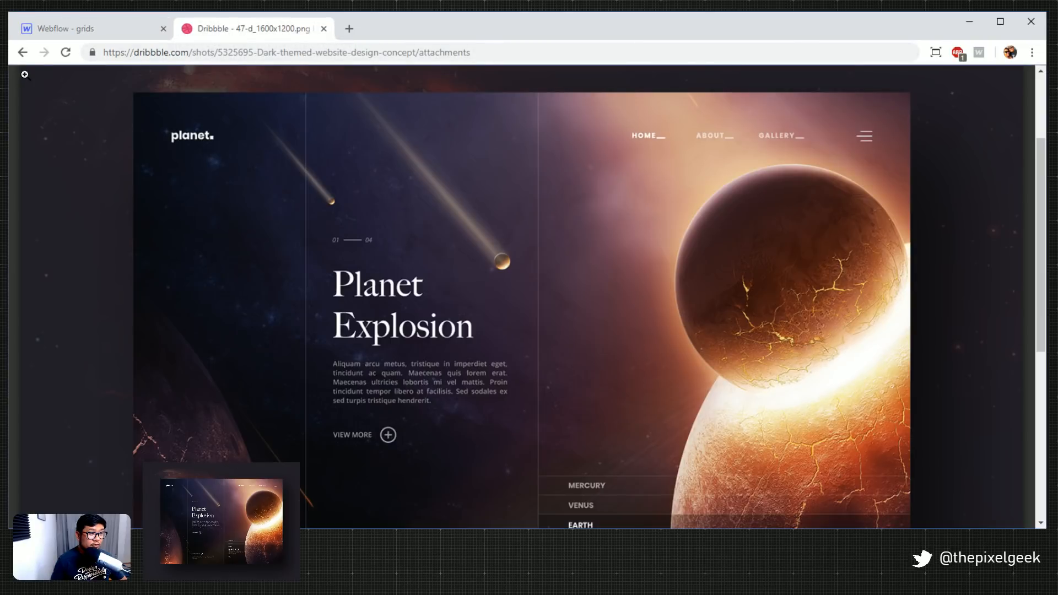
{"action": "left_click", "coordinate": [24, 57]}
{"action": "left_click", "coordinate": [22, 56]}
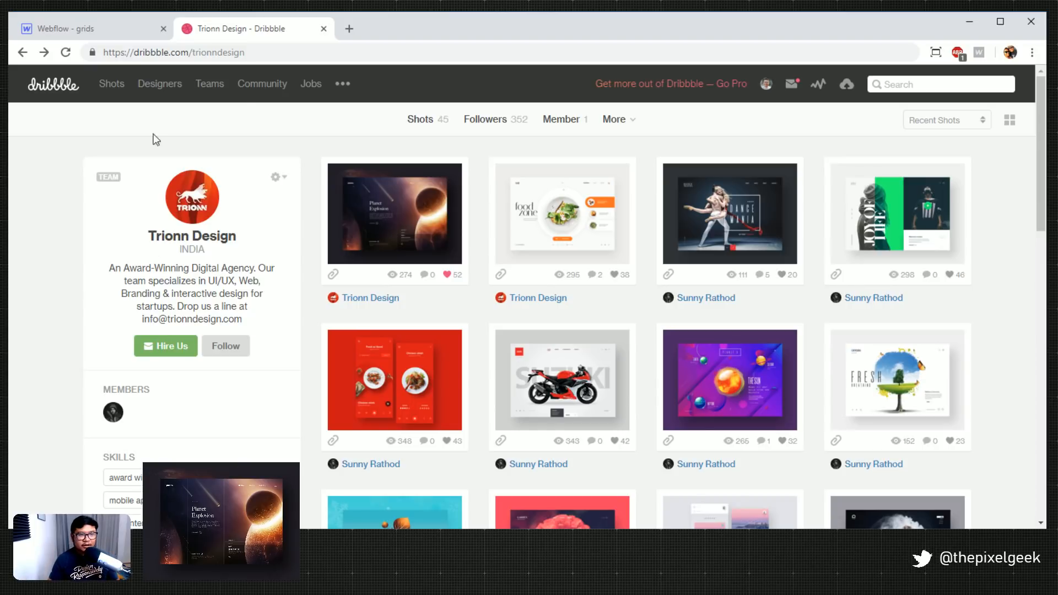
Switch to the Webflow project "grids" and add a Section element to the page body
{"action": "left_click", "coordinate": [110, 26]}
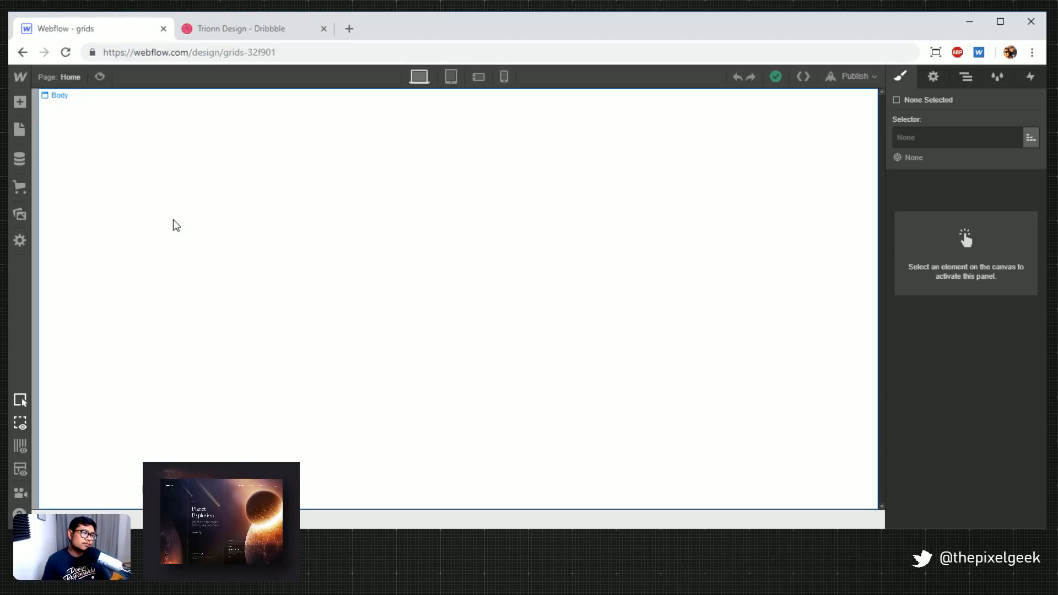
{"action": "left_click", "coordinate": [288, 262]}
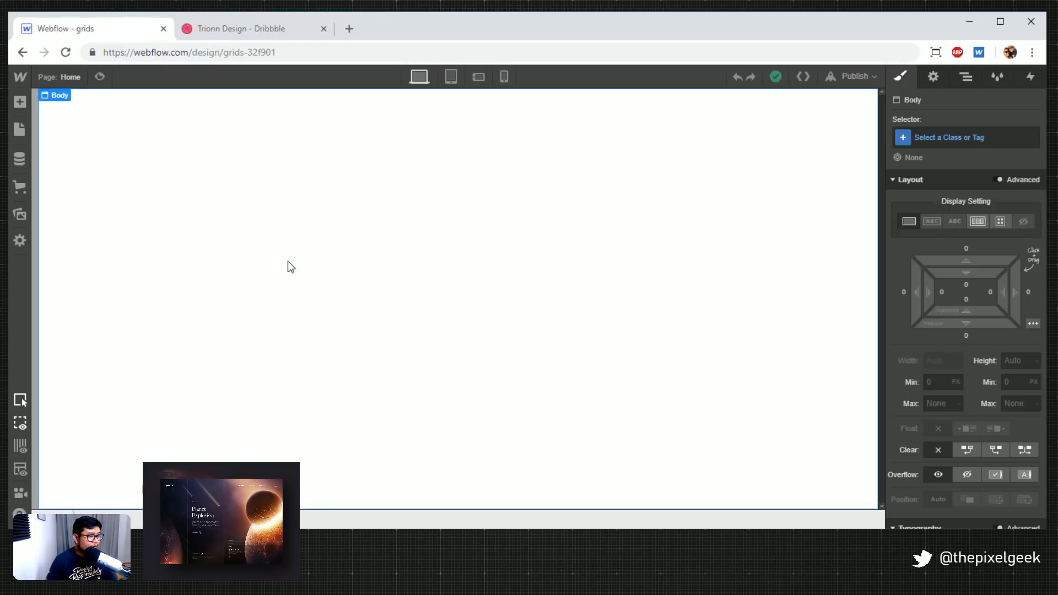
{"action": "key", "text": "a"}
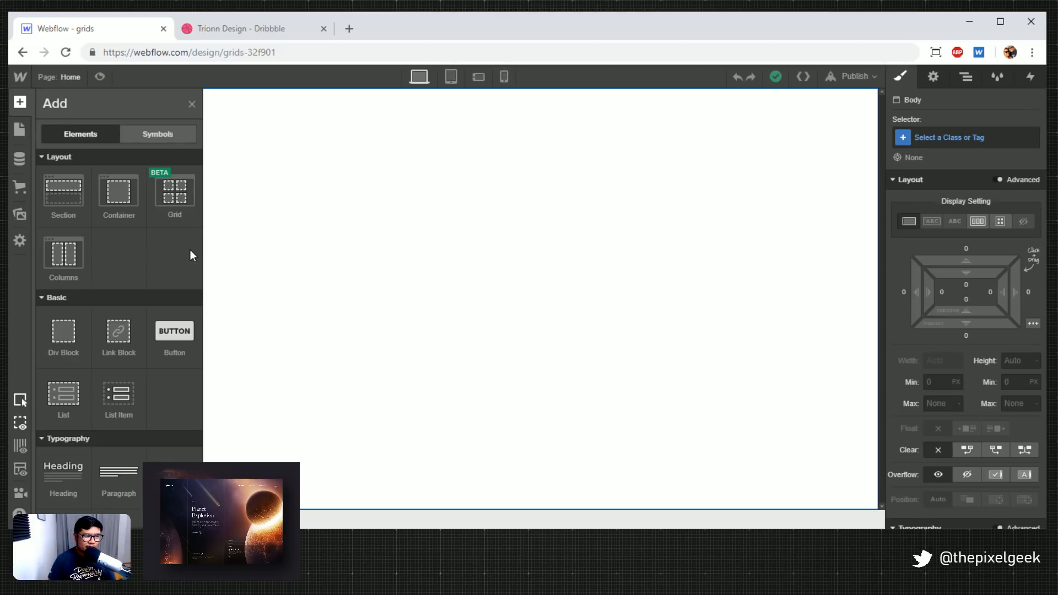
{"action": "left_click_drag", "start_coordinate": [64, 194], "coordinate": [585, 261]}
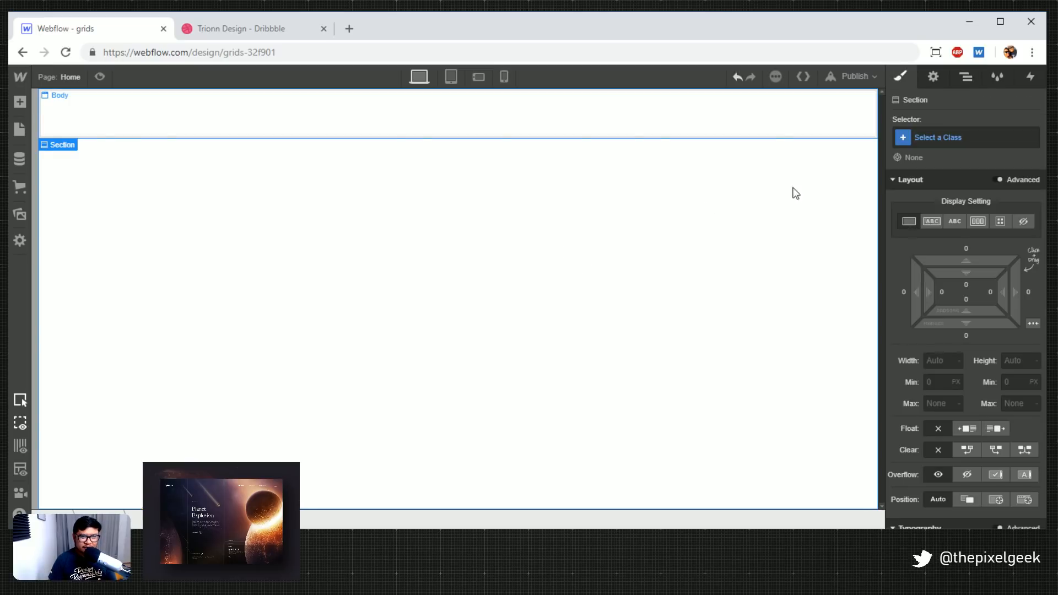
Give the new section the class "wrapper" and set its height to 100 VH
{"action": "left_click", "coordinate": [955, 138]}
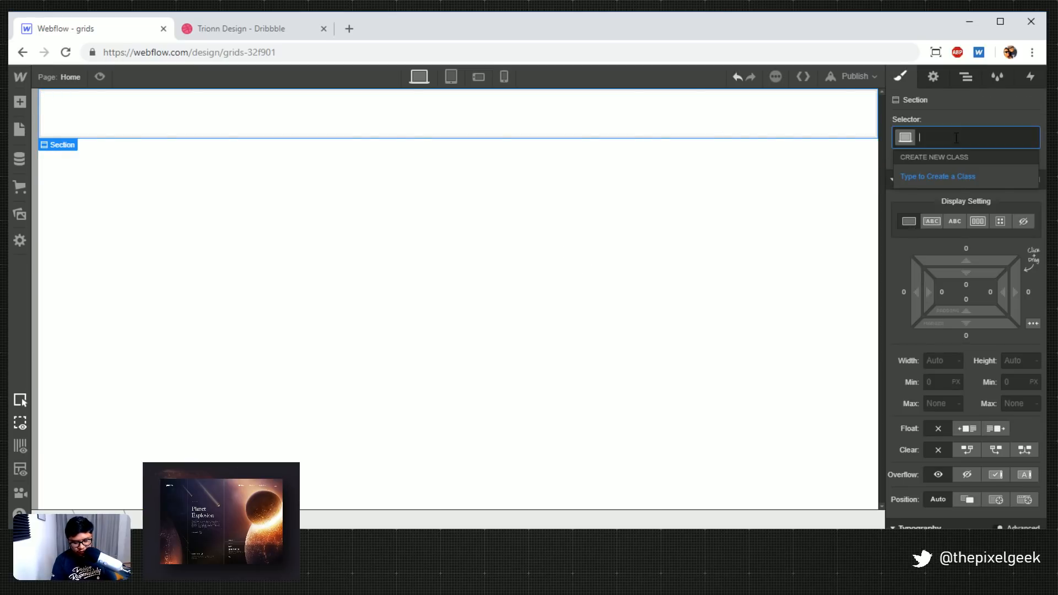
{"action": "type", "text": "wrapper"}
{"action": "key", "text": "Return"}
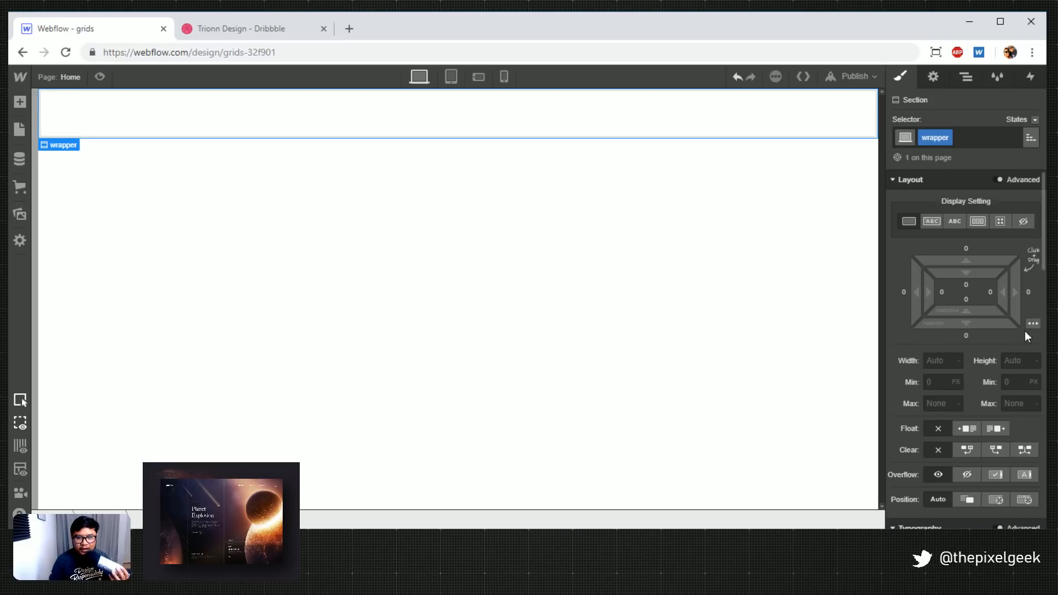
{"action": "left_click", "coordinate": [1019, 360]}
{"action": "type", "text": "100vh"}
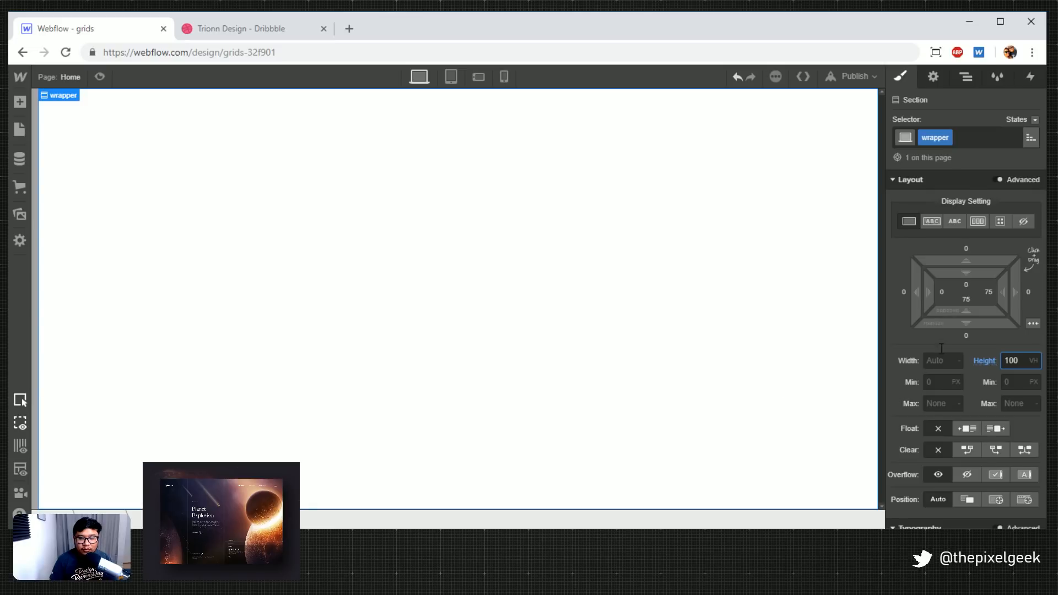
Place the photo of Earth's curved horizon from the Downloads folder onto the page canvas
{"action": "scroll", "coordinate": [947, 347], "scroll_direction": "down", "scroll_amount": 4}
{"action": "scroll", "coordinate": [946, 347], "scroll_direction": "down", "scroll_amount": 3}
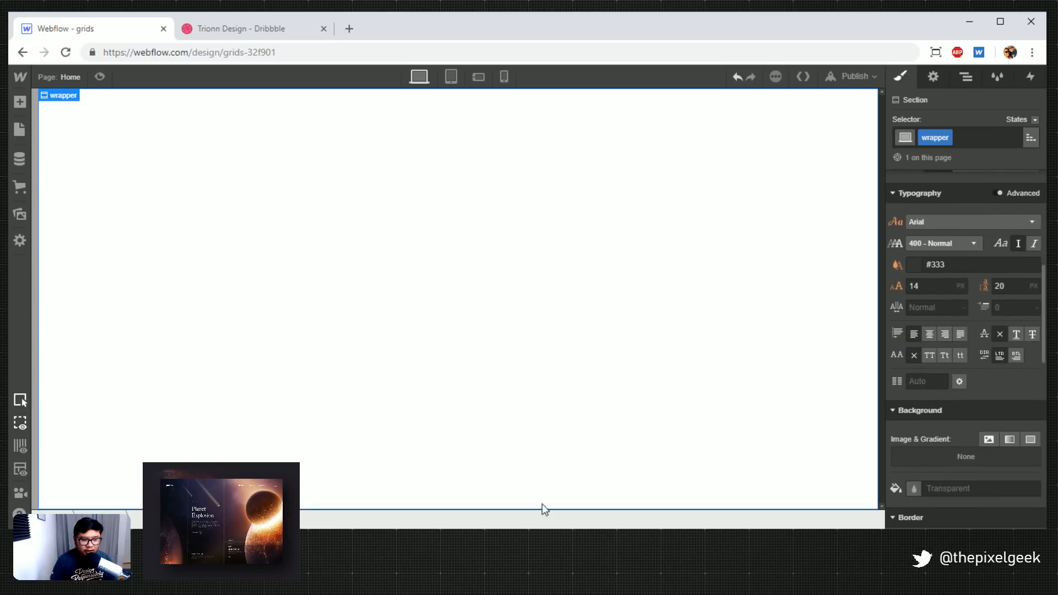
{"action": "key", "text": "super+e"}
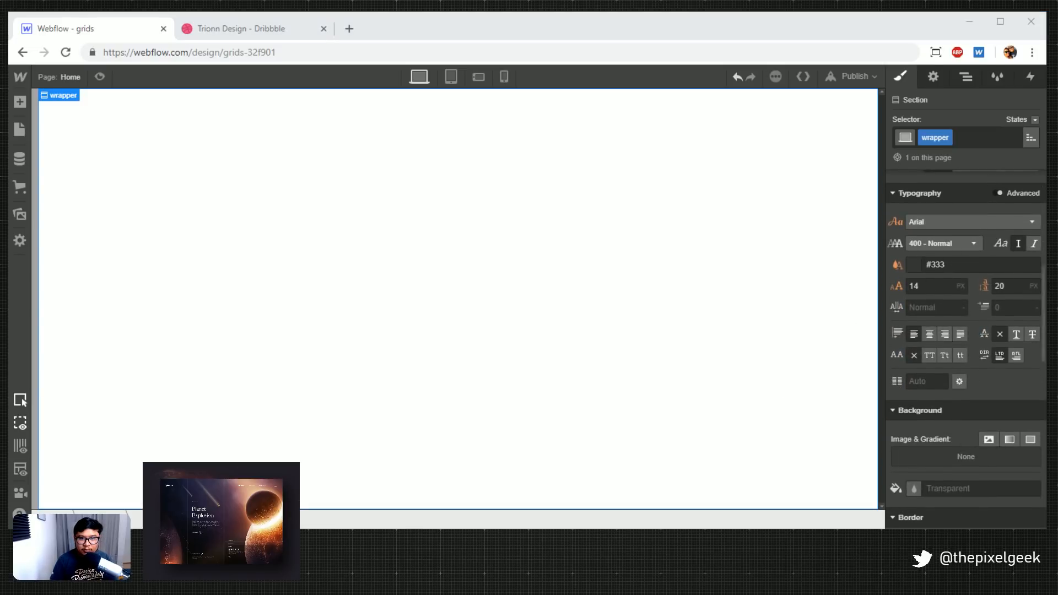
{"action": "key", "text": "alt+Tab"}
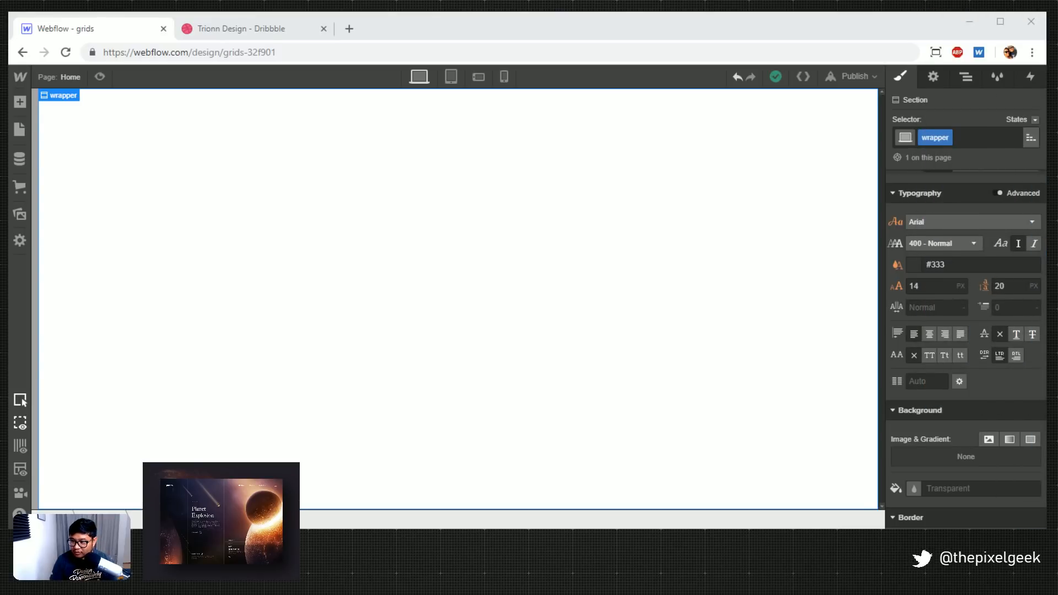
{"action": "key", "text": "alt+Tab"}
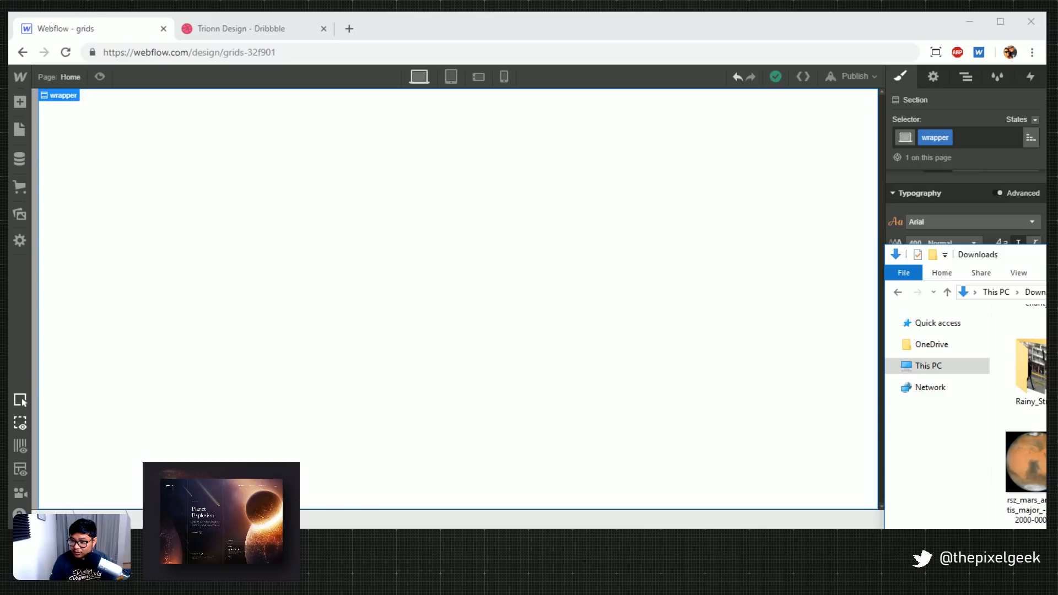
{"action": "scroll", "coordinate": [1025, 414], "scroll_direction": "down", "scroll_amount": 3}
{"action": "scroll", "coordinate": [1025, 414], "scroll_direction": "up", "scroll_amount": 3}
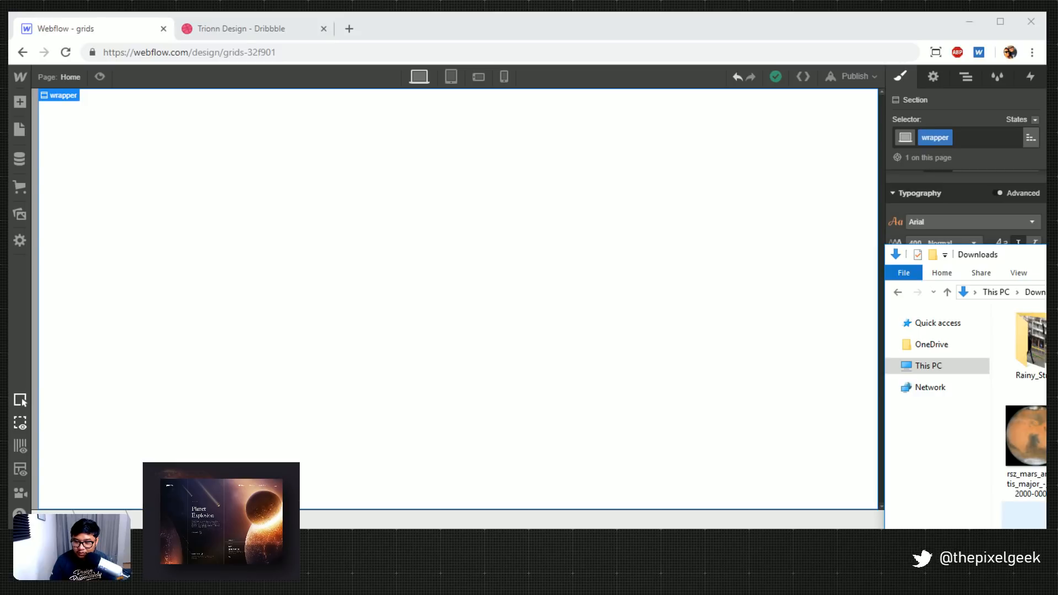
{"action": "left_click_drag", "start_coordinate": [1025, 515], "coordinate": [511, 234]}
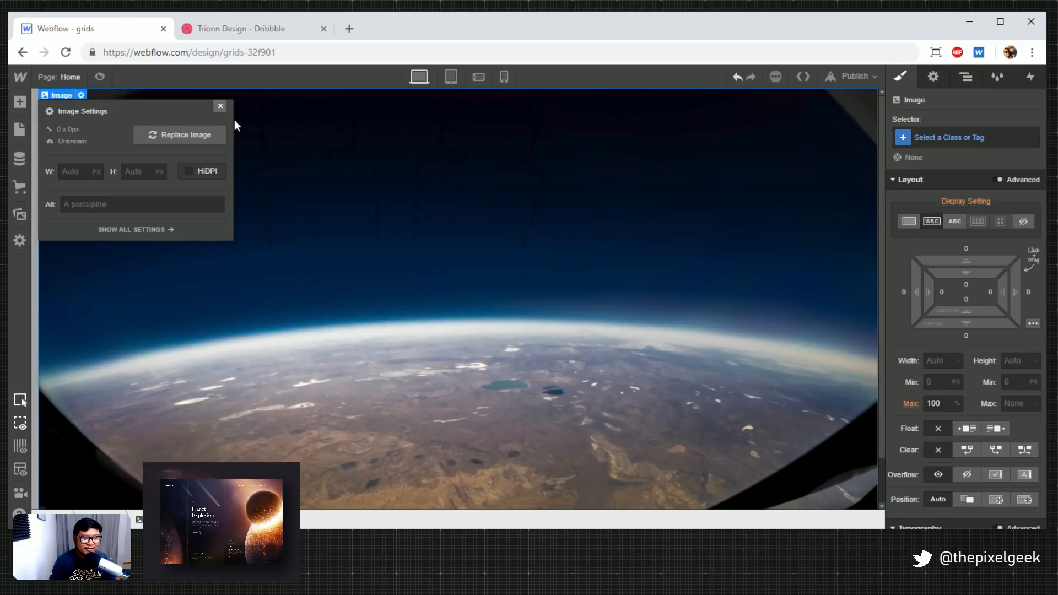
Check the Earth photo's image settings and delete the image element from the page
{"action": "left_click", "coordinate": [432, 292]}
{"action": "left_click", "coordinate": [932, 78]}
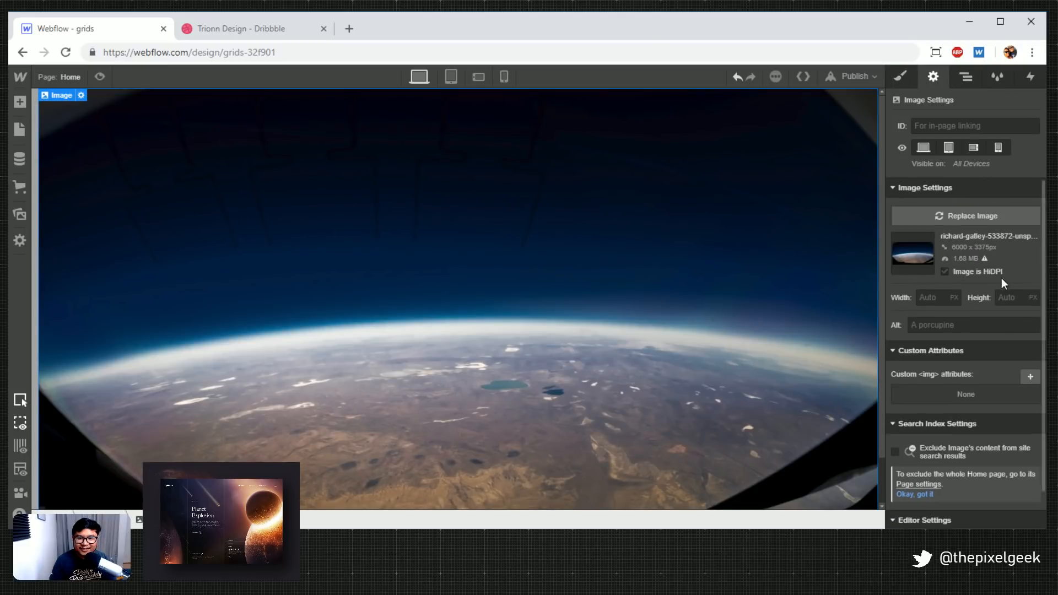
{"action": "key", "text": "alt+Tab"}
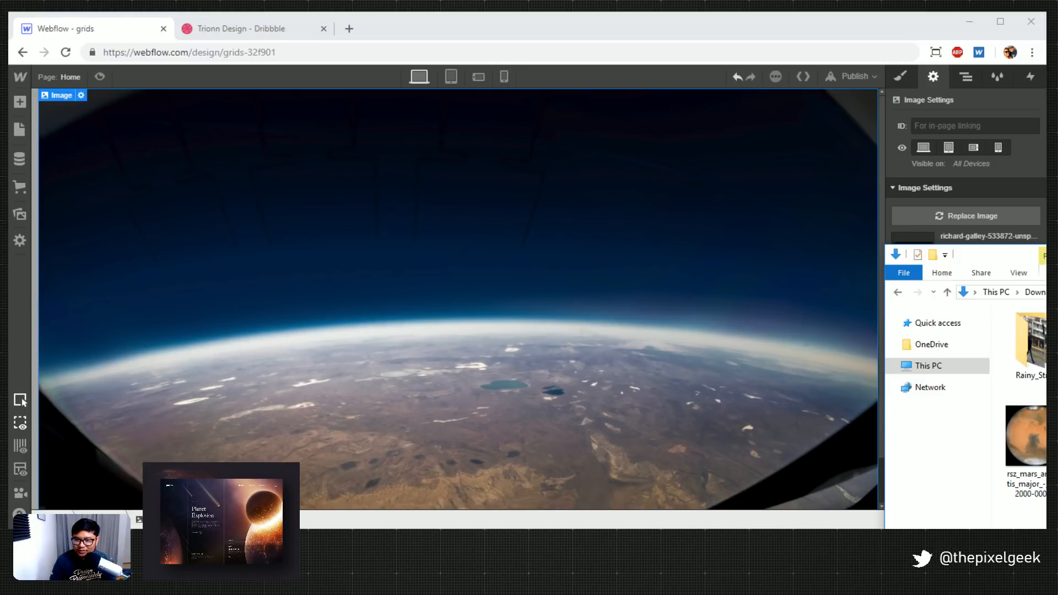
{"action": "key", "text": "alt+Tab"}
{"action": "key", "text": "Delete"}
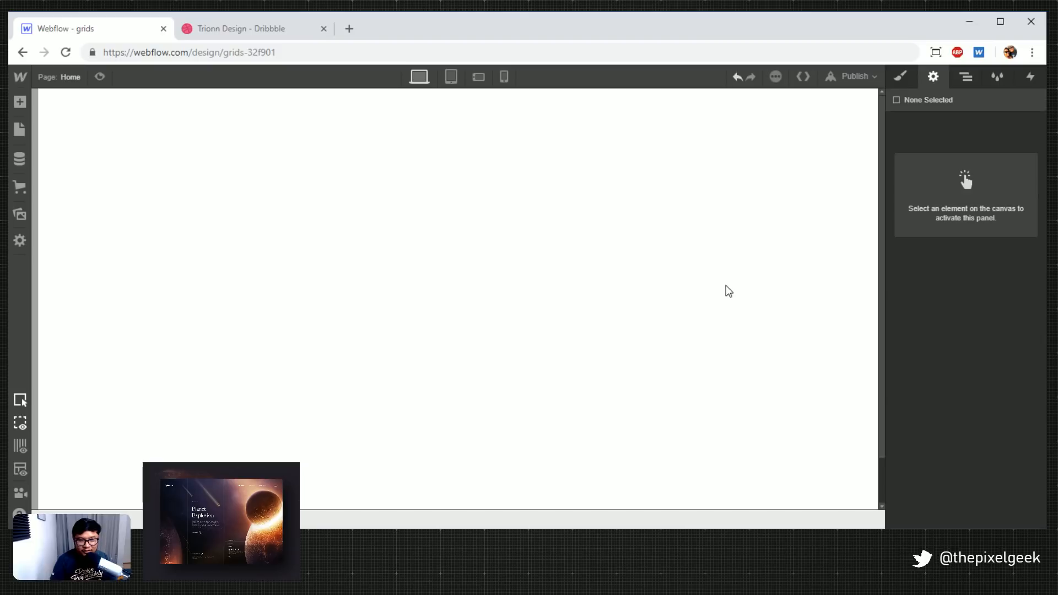
Add the Earth horizon photo as the background image of the wrapper section
{"action": "left_click", "coordinate": [600, 260]}
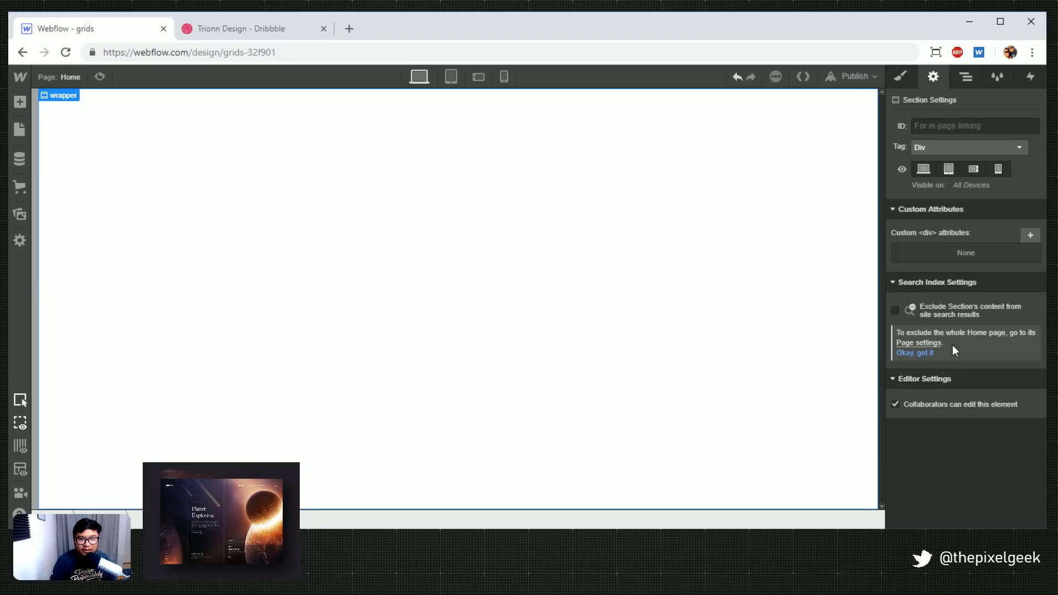
{"action": "left_click", "coordinate": [900, 77]}
{"action": "scroll", "coordinate": [990, 336], "scroll_direction": "down", "scroll_amount": 5}
{"action": "left_click", "coordinate": [988, 373]}
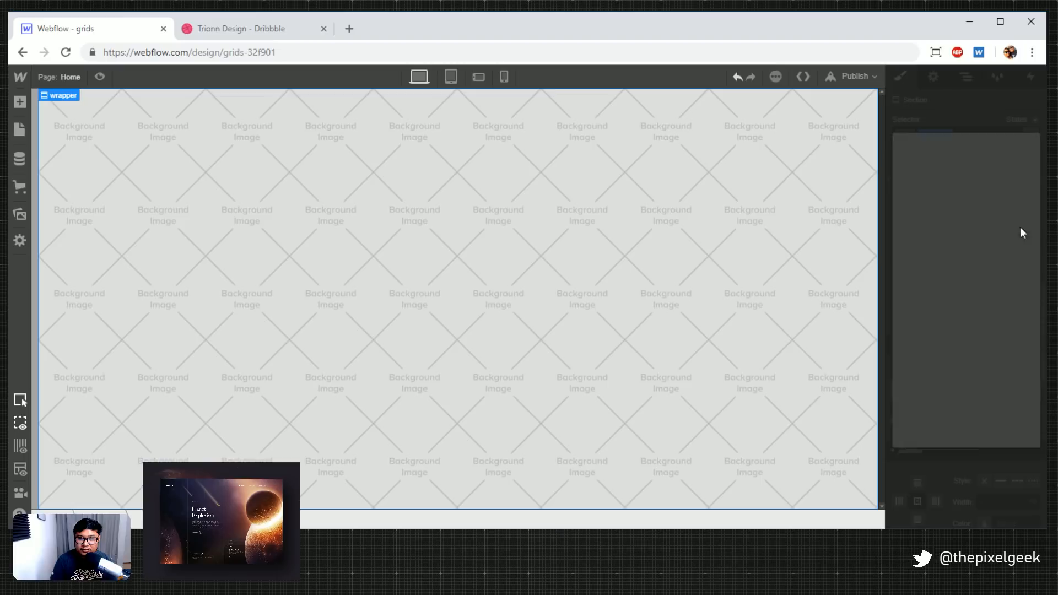
{"action": "left_click", "coordinate": [944, 193]}
{"action": "left_click", "coordinate": [68, 173]}
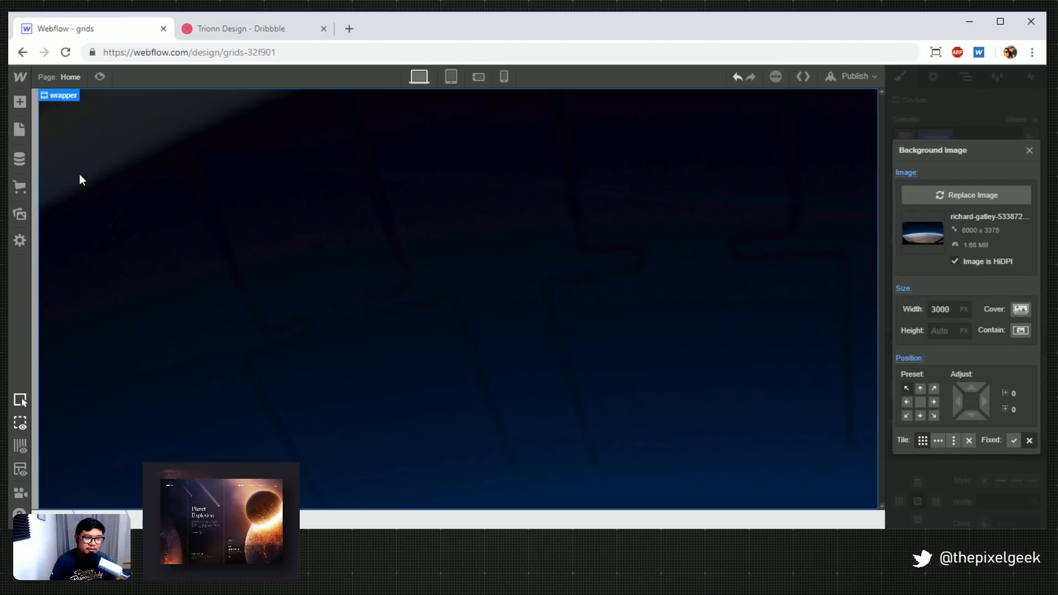
Set the Earth background to Cover size with HiDPI off, centre its position and turn tiling off
{"action": "left_click", "coordinate": [1024, 311]}
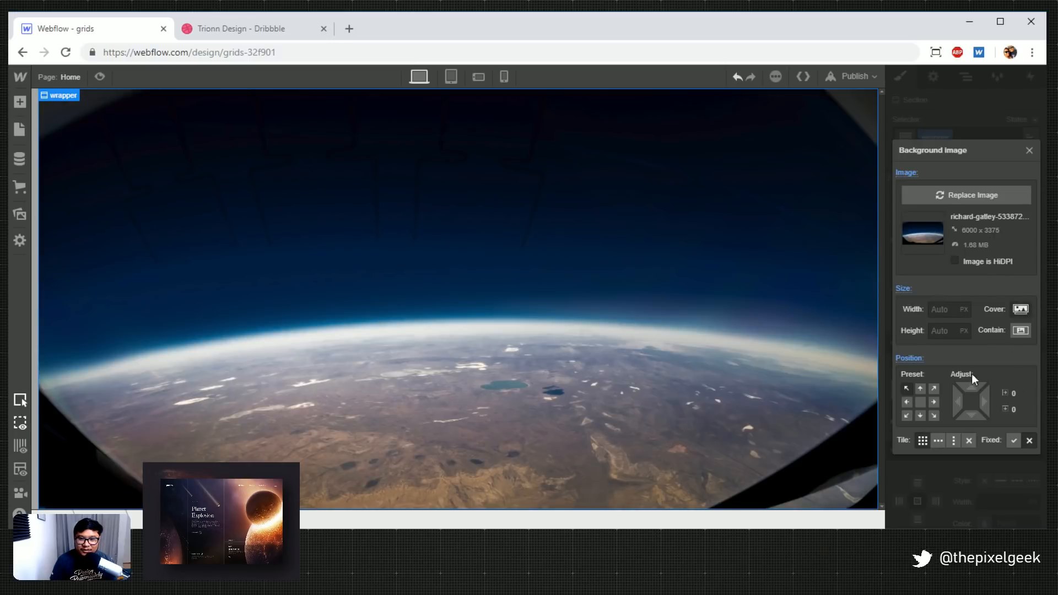
{"action": "left_click", "coordinate": [1002, 262]}
{"action": "left_click", "coordinate": [1020, 312]}
{"action": "left_click", "coordinate": [920, 402]}
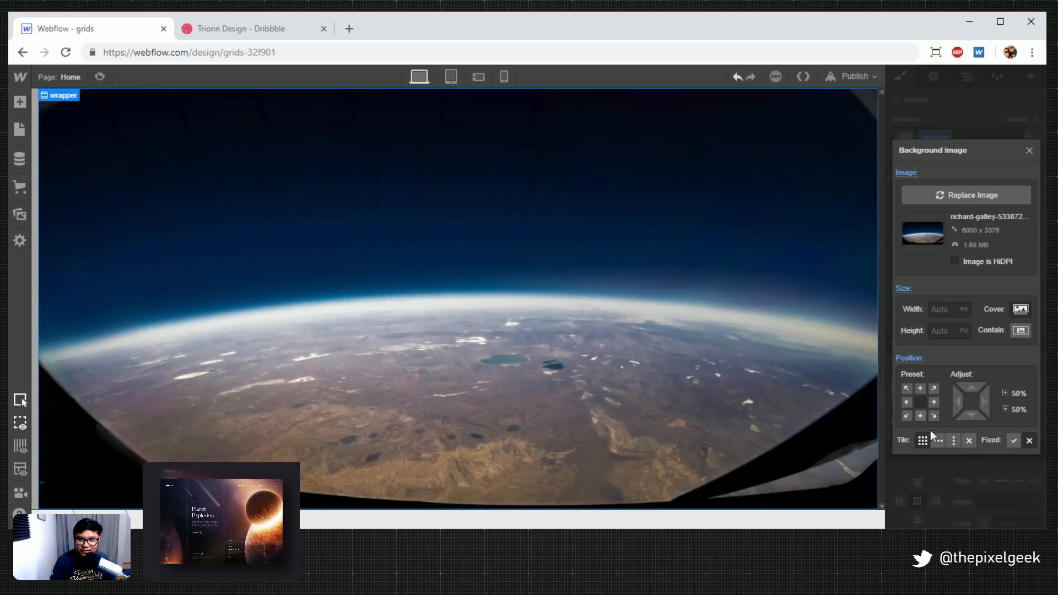
{"action": "left_click", "coordinate": [973, 441]}
{"action": "left_click", "coordinate": [1029, 150]}
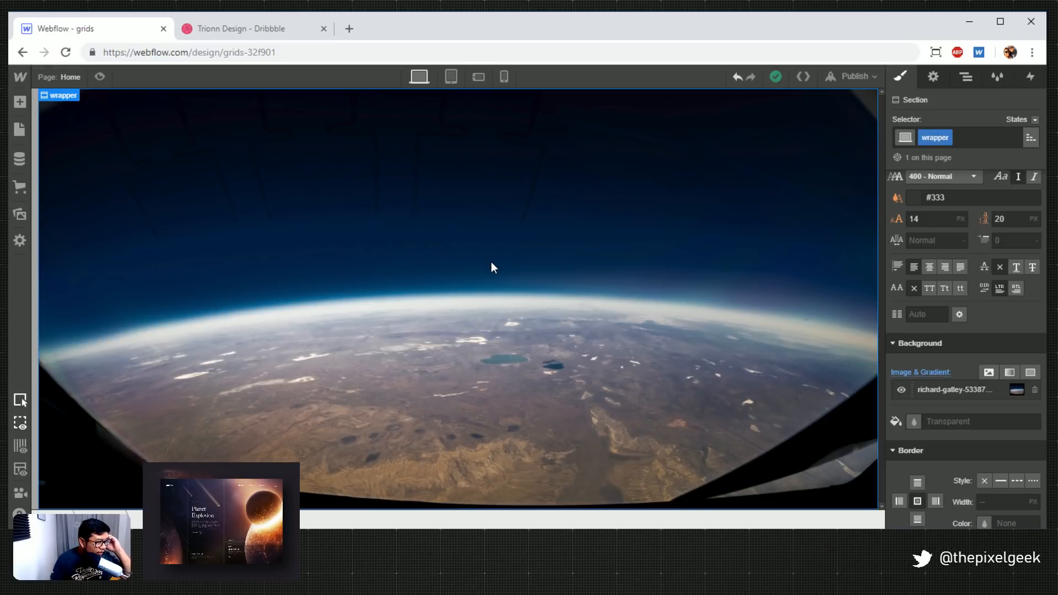
Add a Grid element inside the wrapper section and set its height to 100%
{"action": "key", "text": "a"}
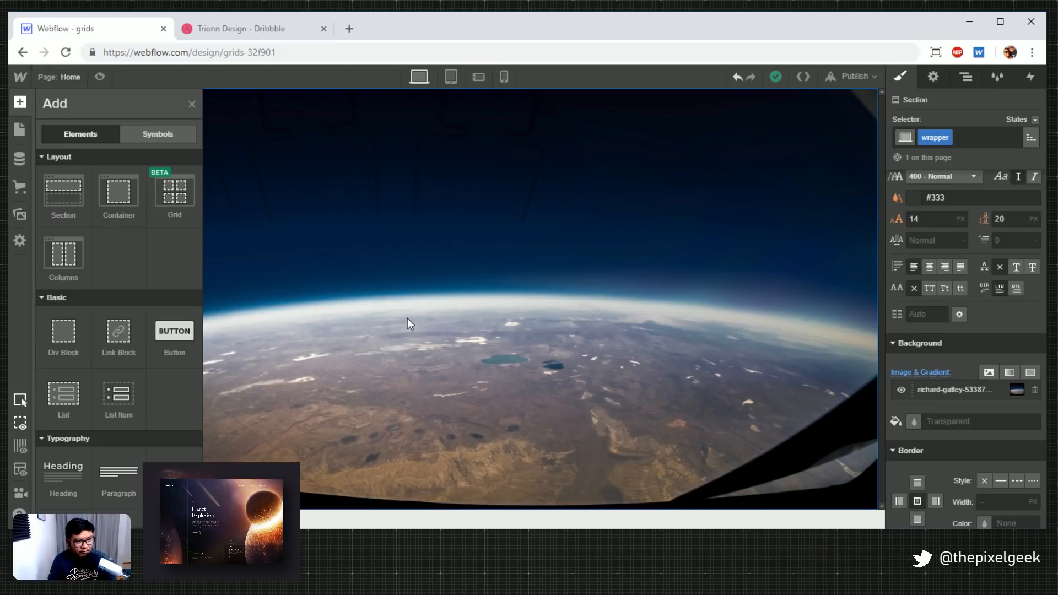
{"action": "left_click_drag", "start_coordinate": [175, 191], "coordinate": [481, 276]}
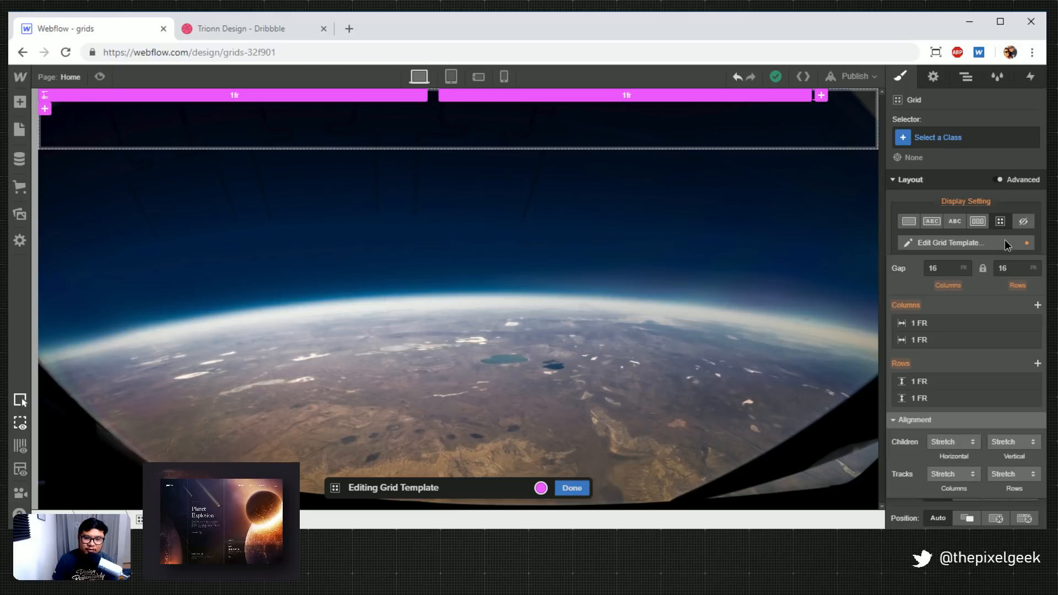
{"action": "left_click", "coordinate": [1004, 243]}
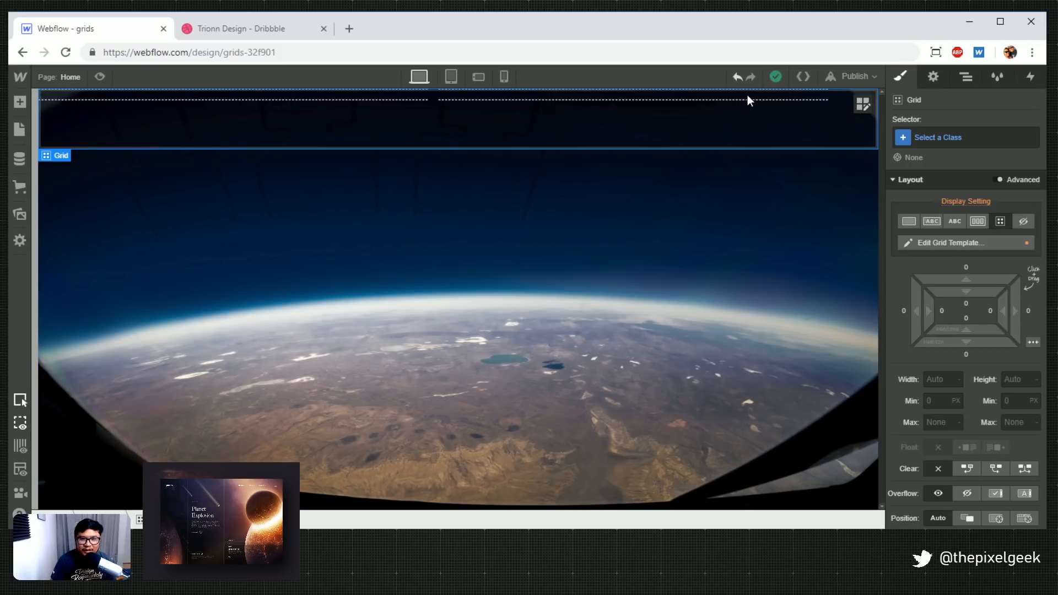
{"action": "left_click", "coordinate": [1013, 379]}
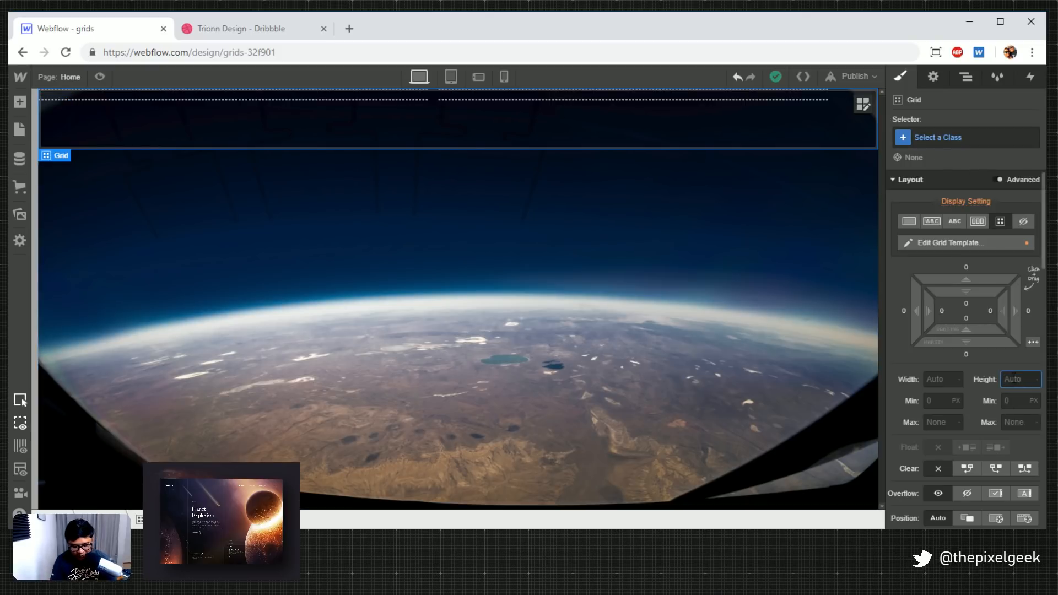
{"action": "type", "text": "100%"}
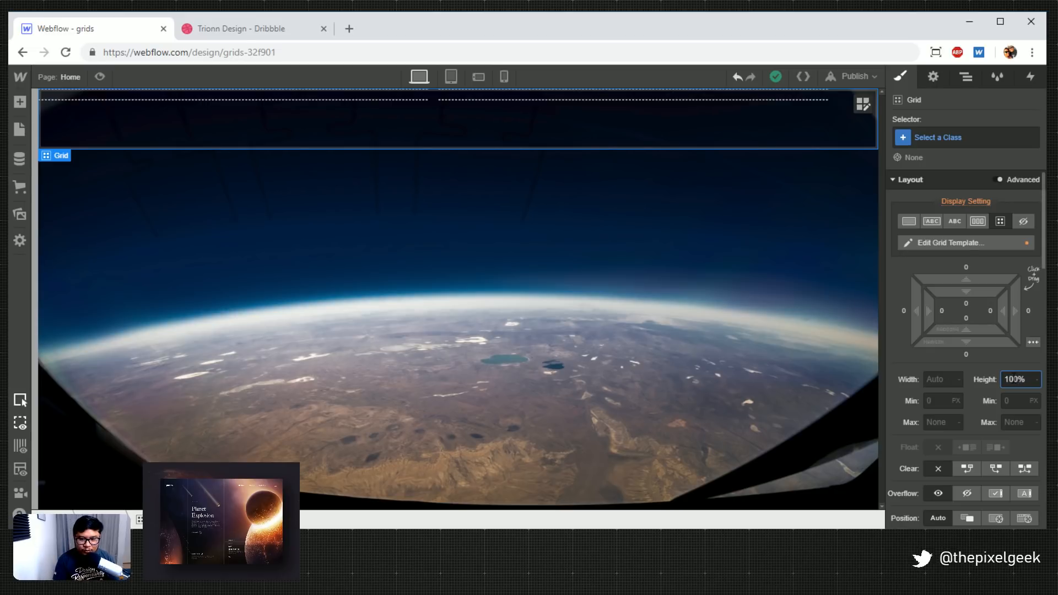
{"action": "key", "text": "Return"}
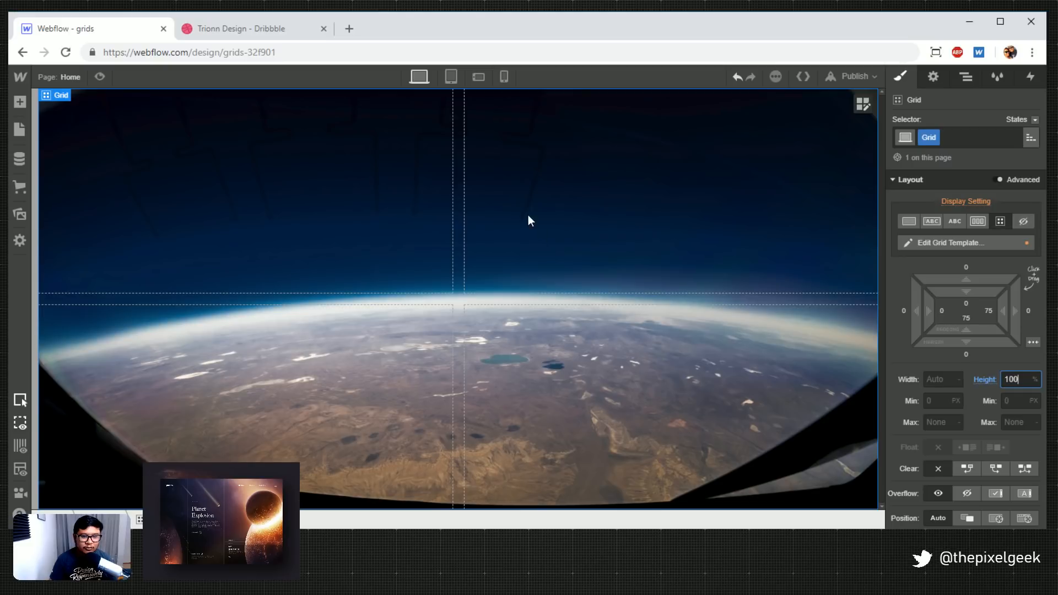
Edit the grid template to a single row and three columns by deleting the second row and adding a column
{"action": "left_click", "coordinate": [864, 104]}
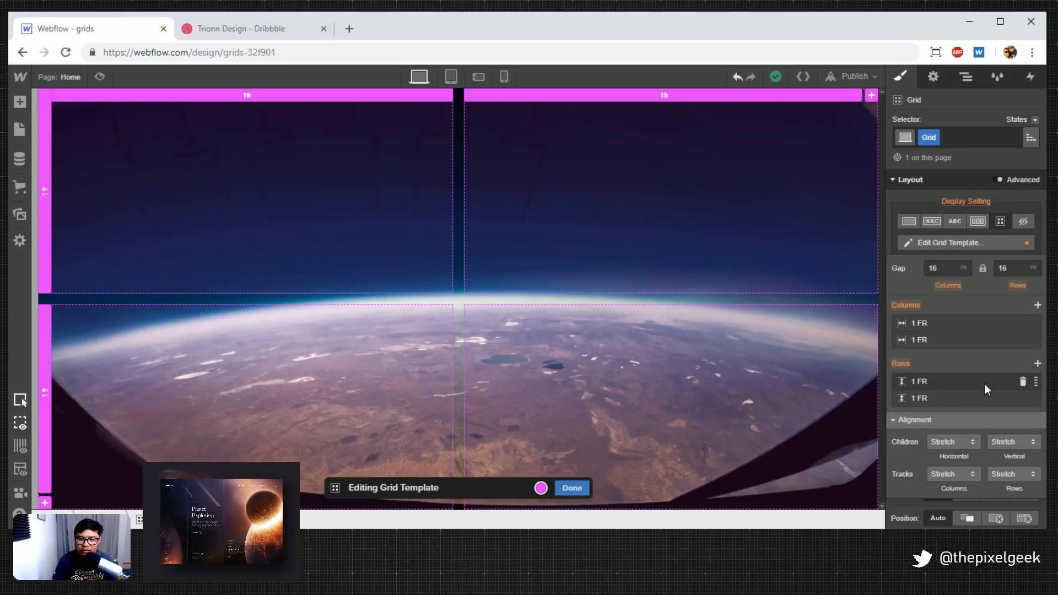
{"action": "left_click", "coordinate": [1022, 396]}
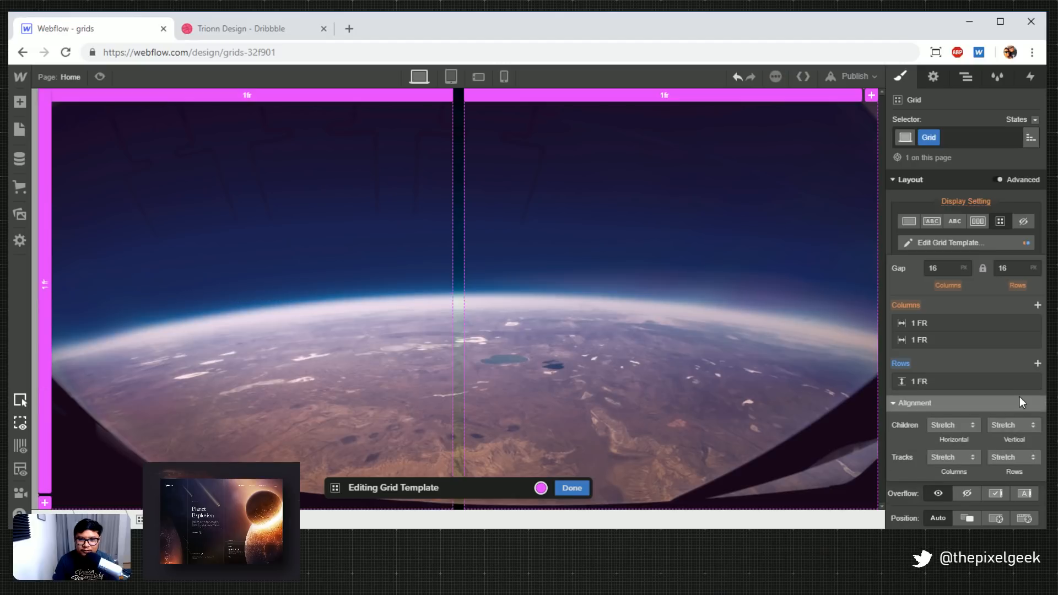
{"action": "left_click", "coordinate": [1038, 304]}
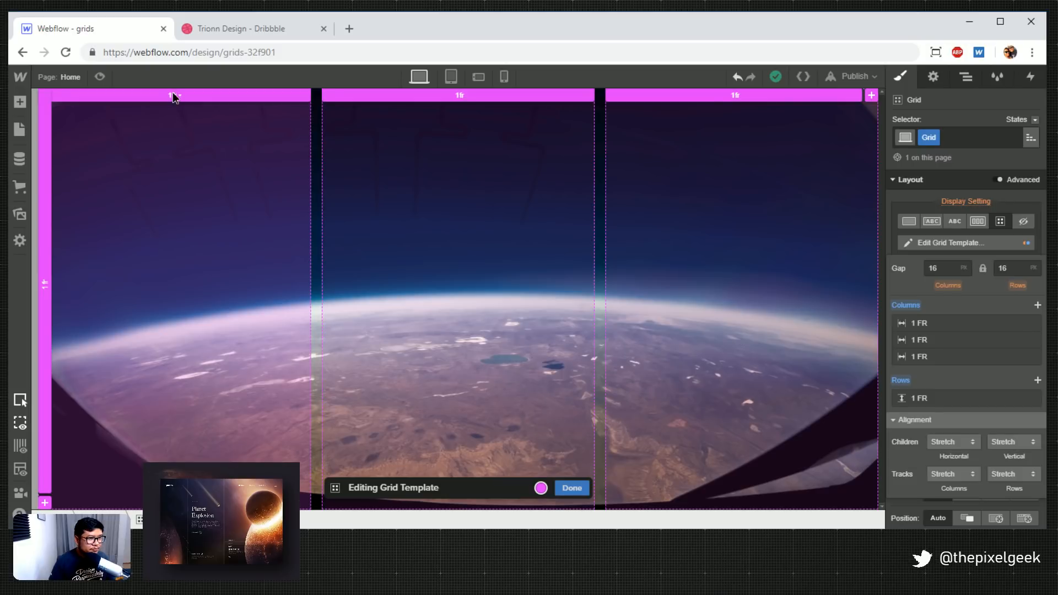
Try 0.25 FR for the grid's first column, then set it to 0.5 FR
{"action": "left_click", "coordinate": [173, 94]}
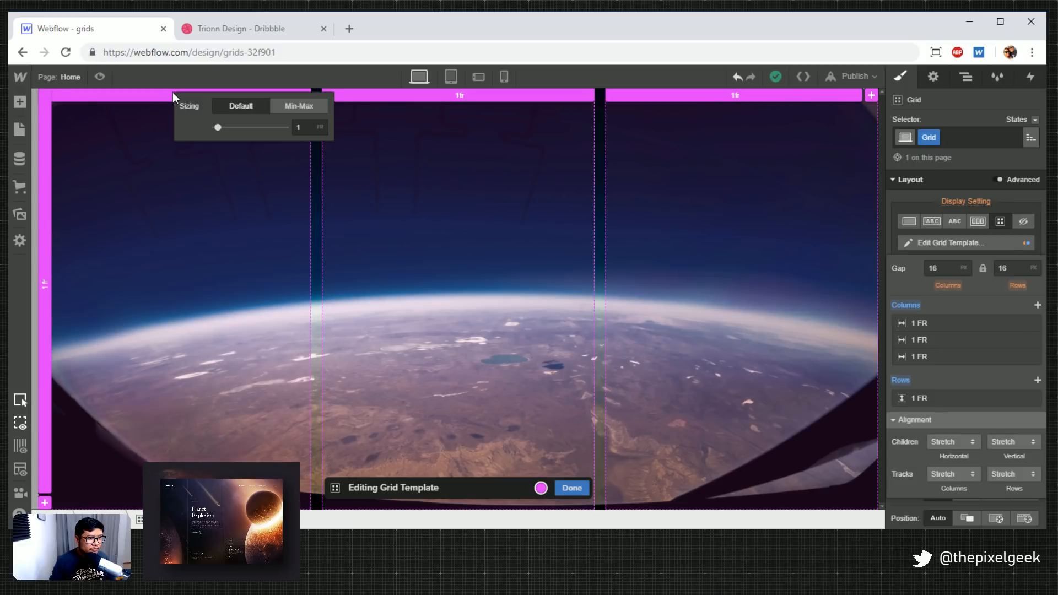
{"action": "left_click", "coordinate": [303, 127]}
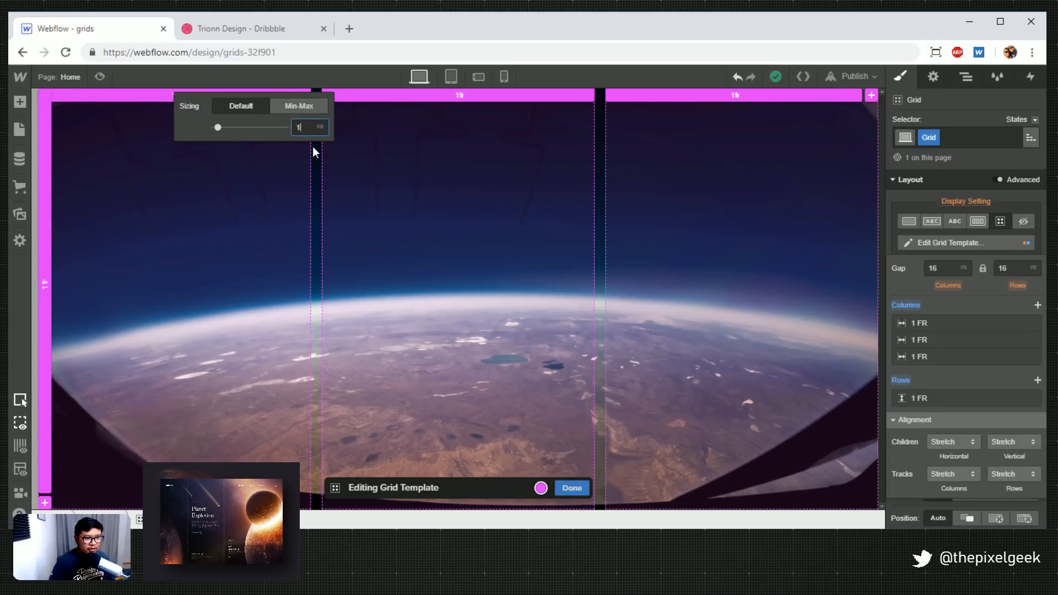
{"action": "key", "text": "BackSpace"}
{"action": "type", "text": "0.25"}
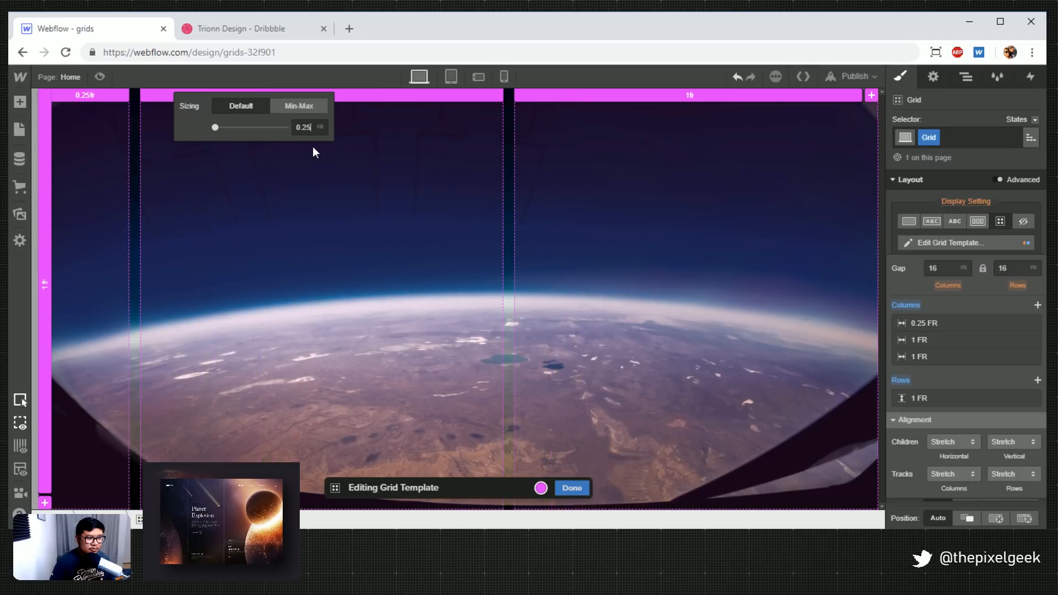
{"action": "key", "text": "BackSpace"}
{"action": "key", "text": "BackSpace"}
{"action": "type", "text": "5"}
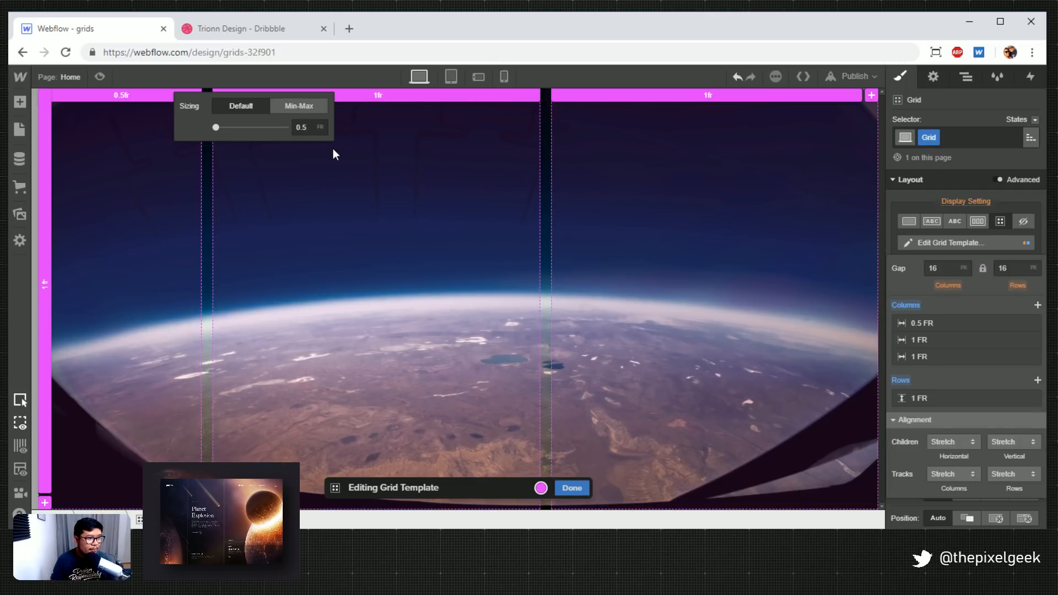
Set the grid's second column to 0.5 FR
{"action": "left_click", "coordinate": [376, 96]}
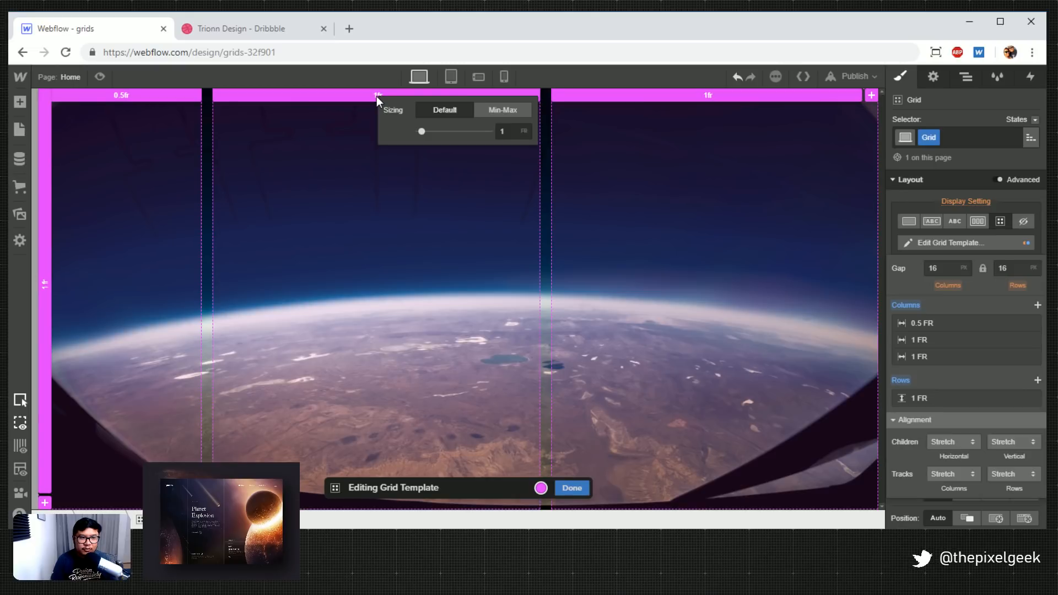
{"action": "left_click", "coordinate": [504, 132]}
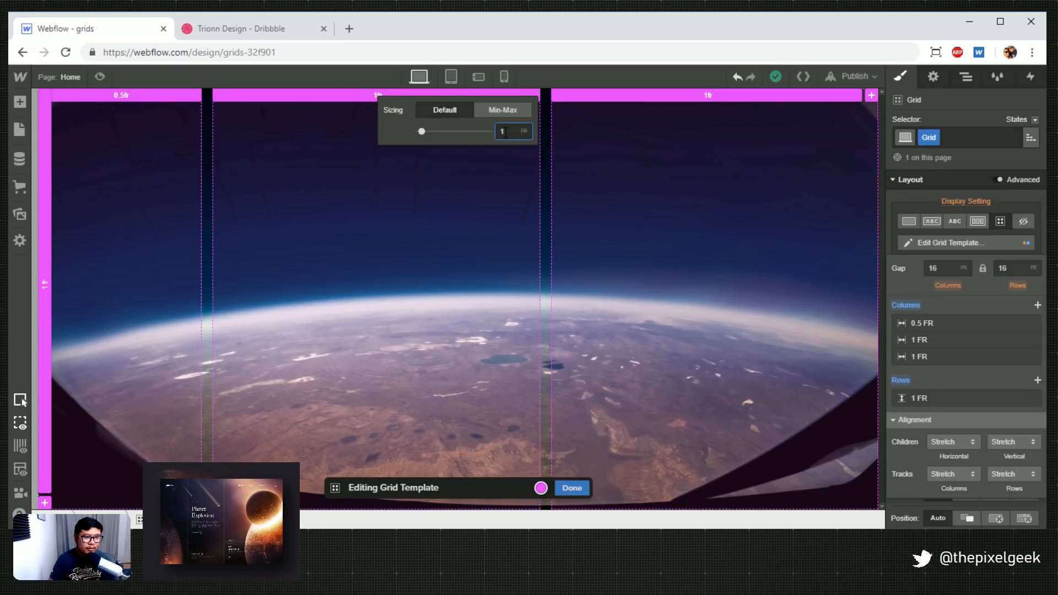
{"action": "key", "text": "BackSpace"}
{"action": "type", "text": "0.5"}
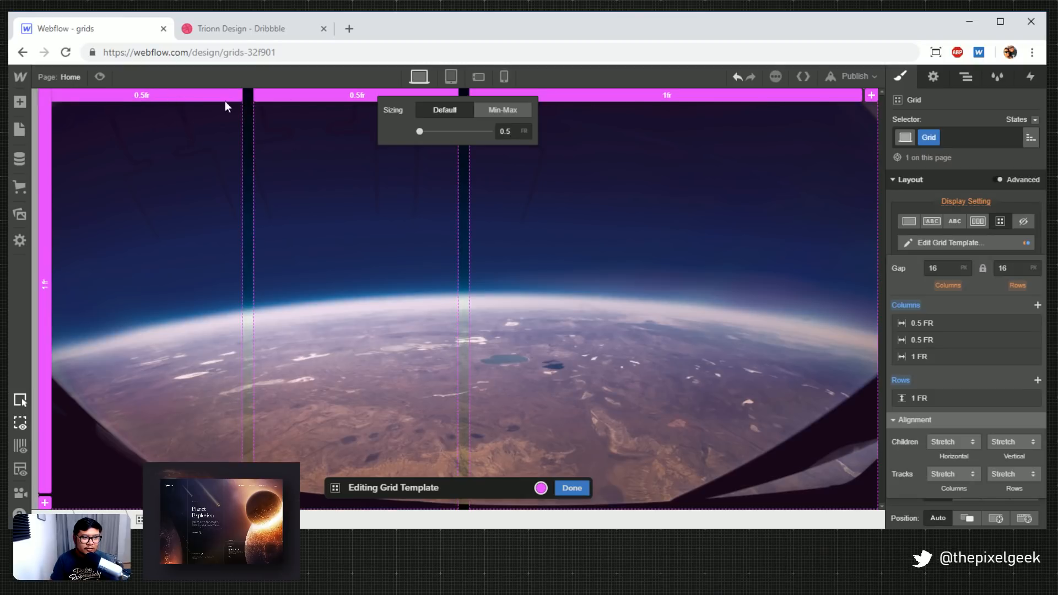
Narrow the grid's first column, trying 0.25 FR and settling on 0.35 FR
{"action": "left_click", "coordinate": [140, 98]}
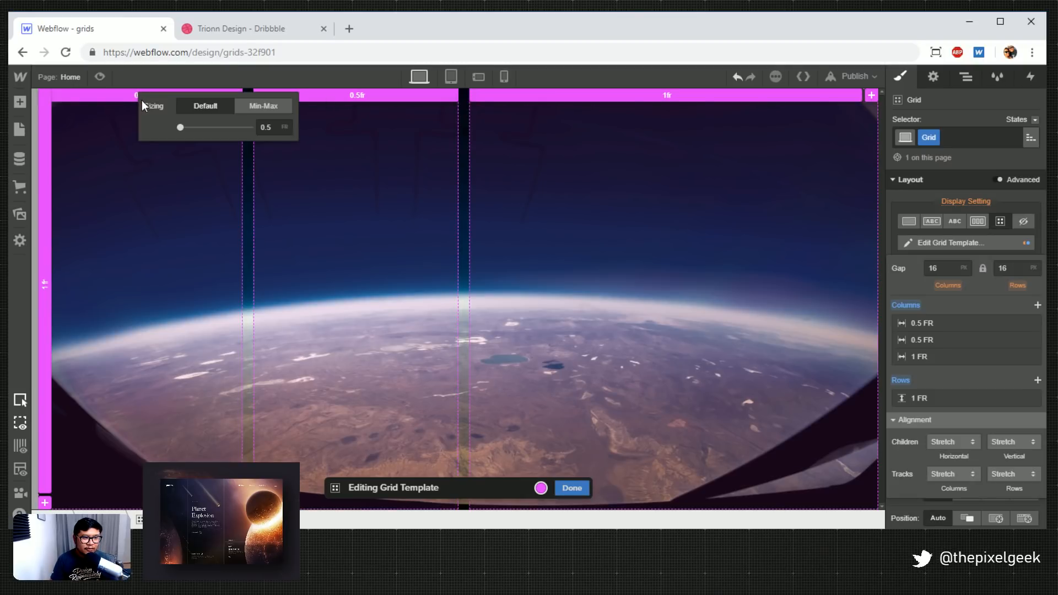
{"action": "left_click", "coordinate": [279, 127]}
{"action": "type", "text": "0.25"}
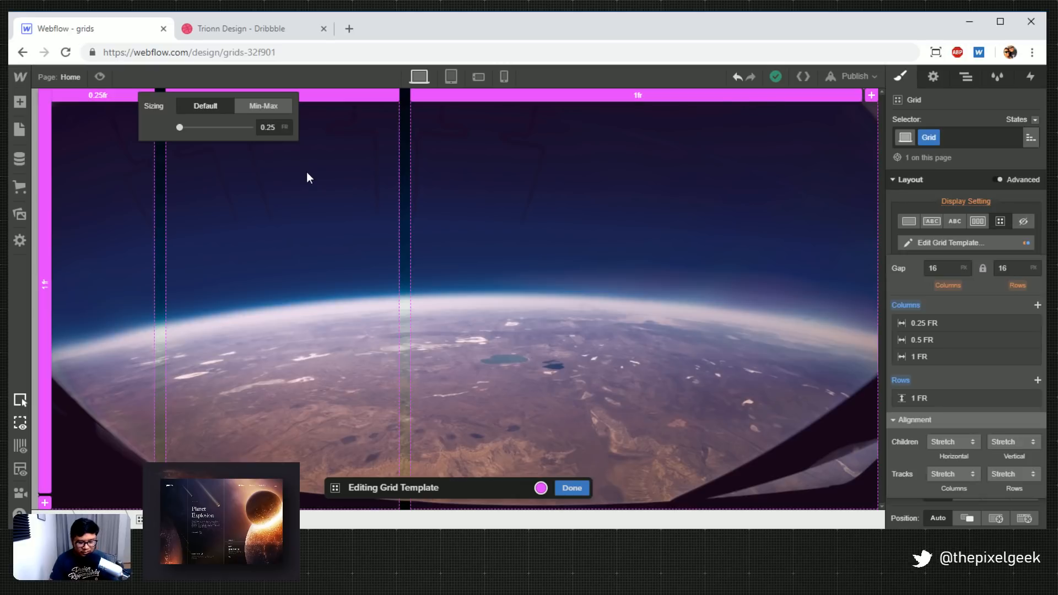
{"action": "key", "text": "Delete"}
{"action": "key", "text": "Delete"}
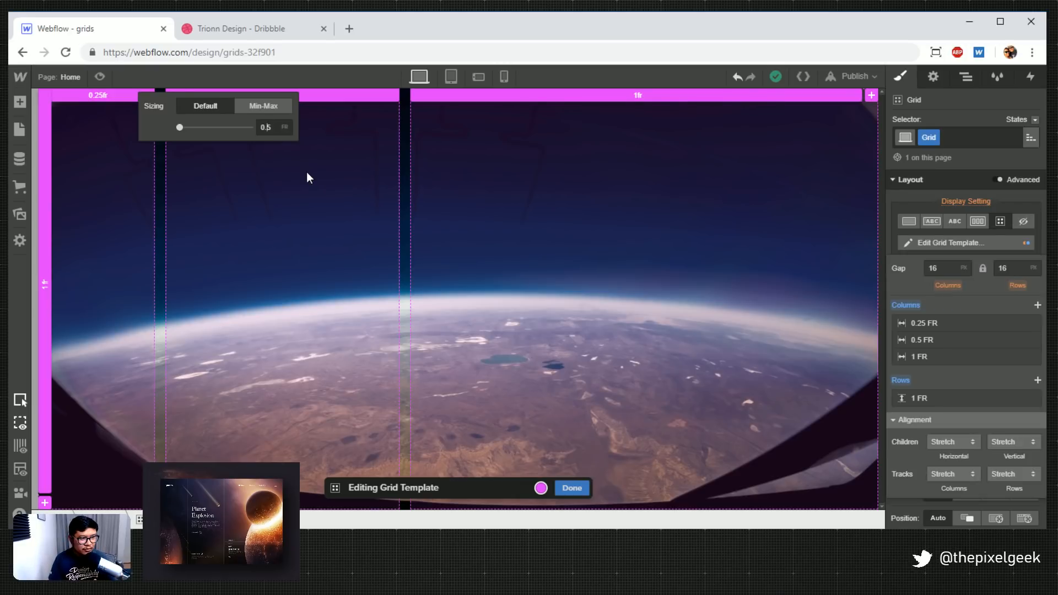
{"action": "type", "text": "35"}
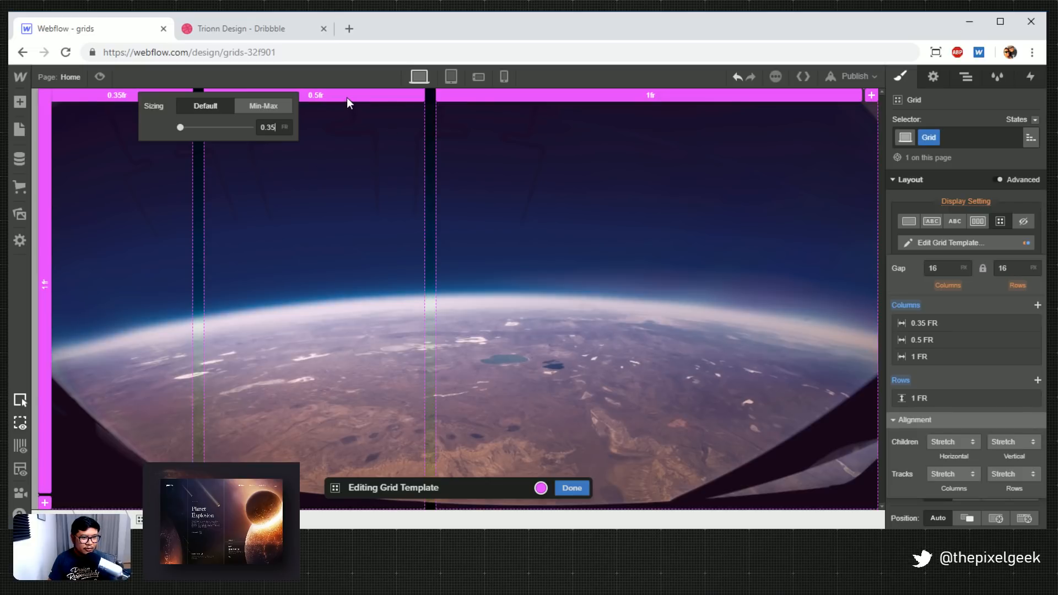
{"action": "key", "text": "Return"}
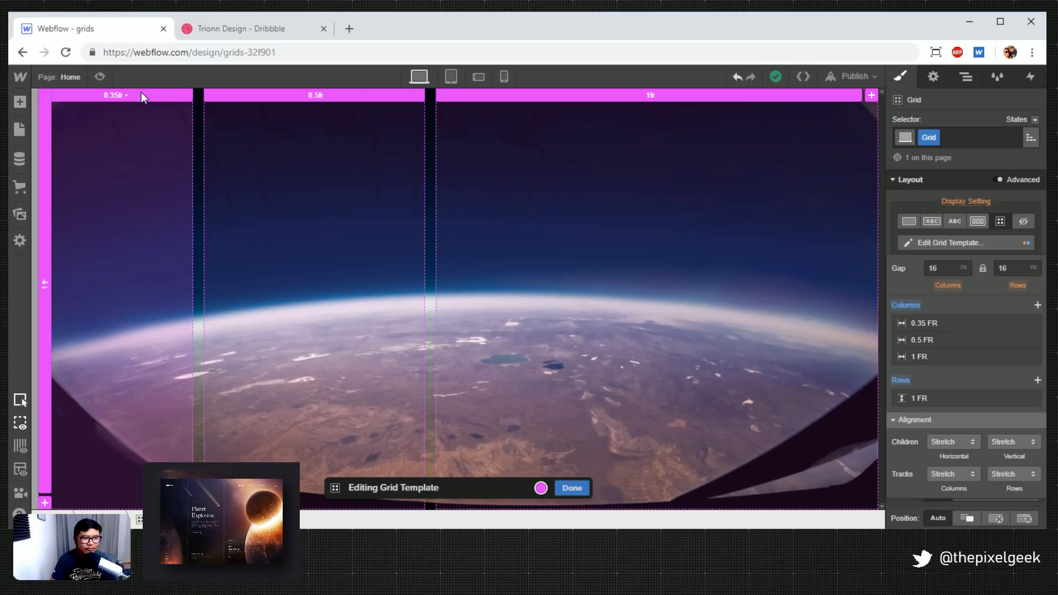
Switch the first column's unit to VW and raise its width from a starting entry of 10 to 18 VW
{"action": "left_click", "coordinate": [117, 94]}
{"action": "left_click", "coordinate": [266, 128]}
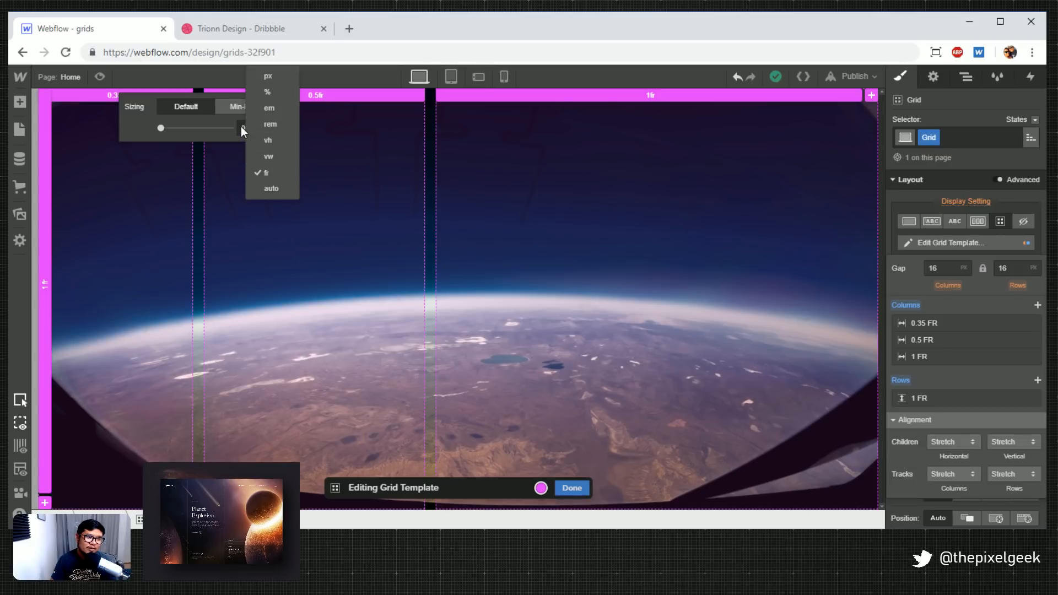
{"action": "left_click", "coordinate": [278, 157]}
{"action": "left_click_drag", "start_coordinate": [258, 128], "coordinate": [234, 128]}
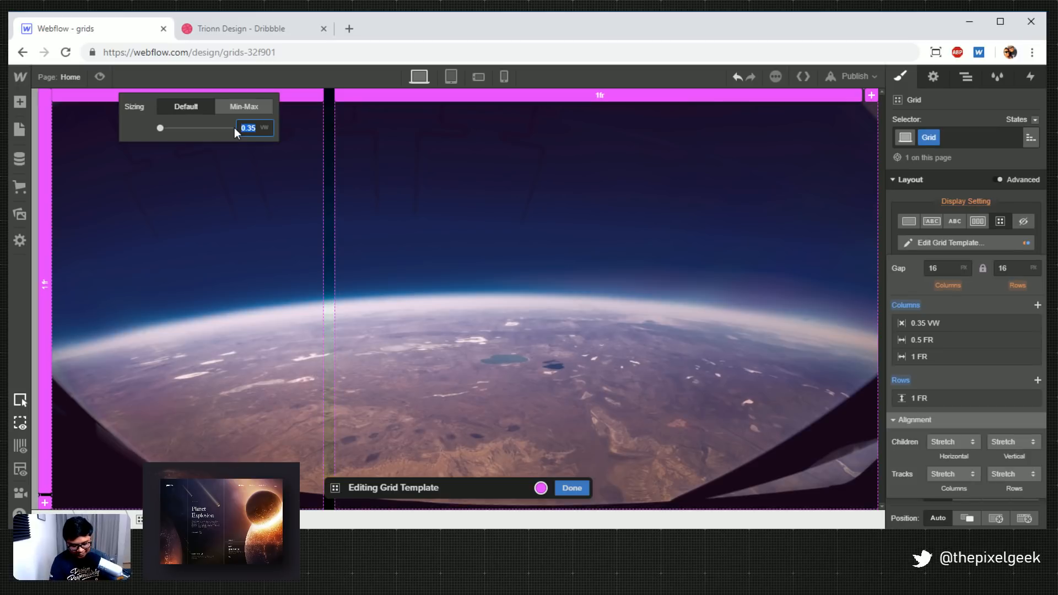
{"action": "type", "text": "10"}
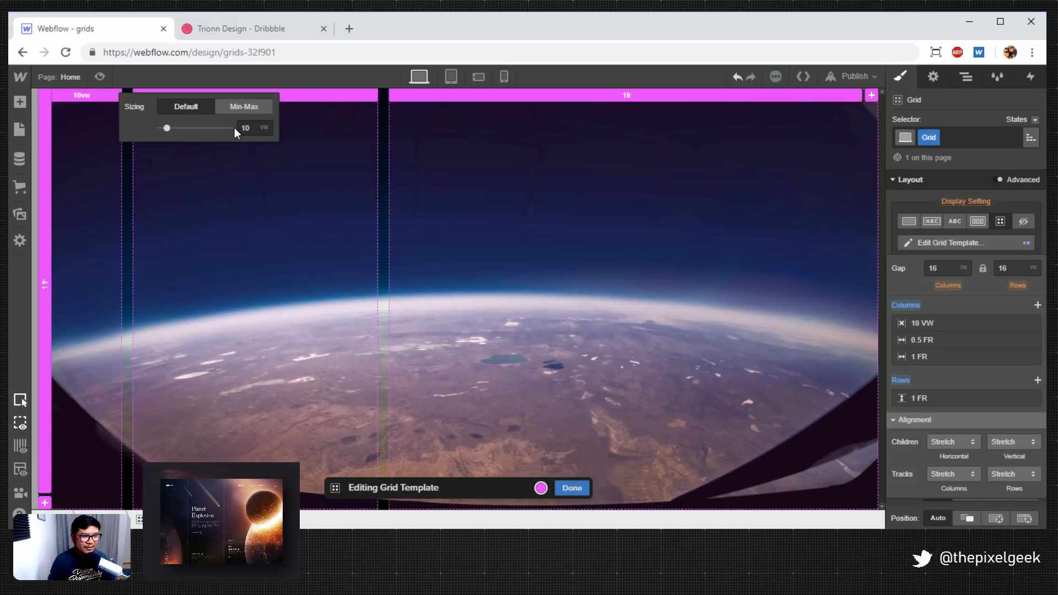
{"action": "key", "text": "Up"}
{"action": "key", "text": "Up"}
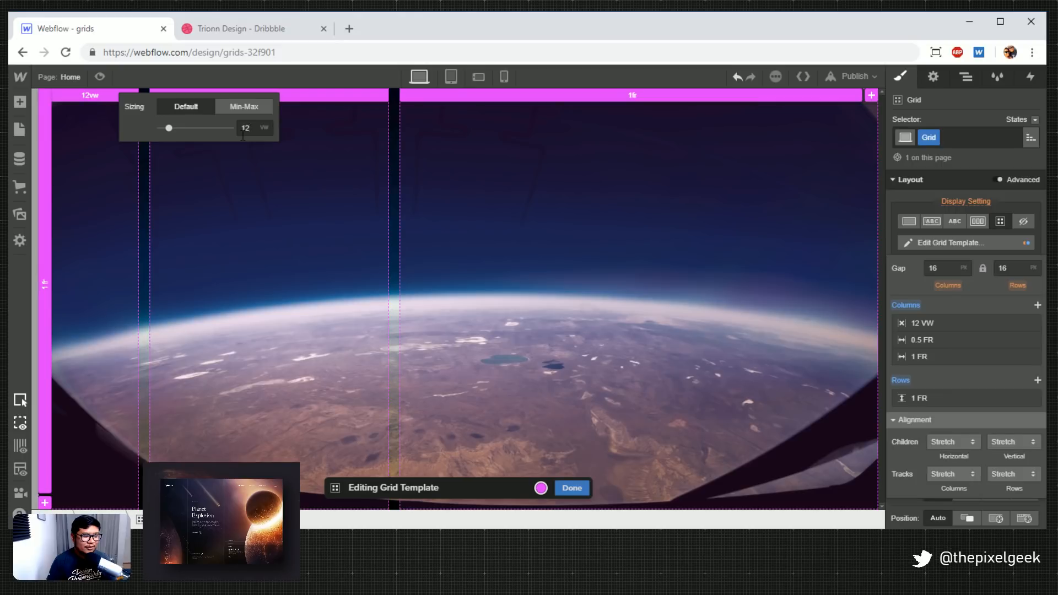
{"action": "key", "text": "Up"}
{"action": "key", "text": "Up"}
{"action": "key", "text": "Up"}
{"action": "key", "text": "Up"}
{"action": "key", "text": "Up"}
{"action": "key", "text": "Up"}
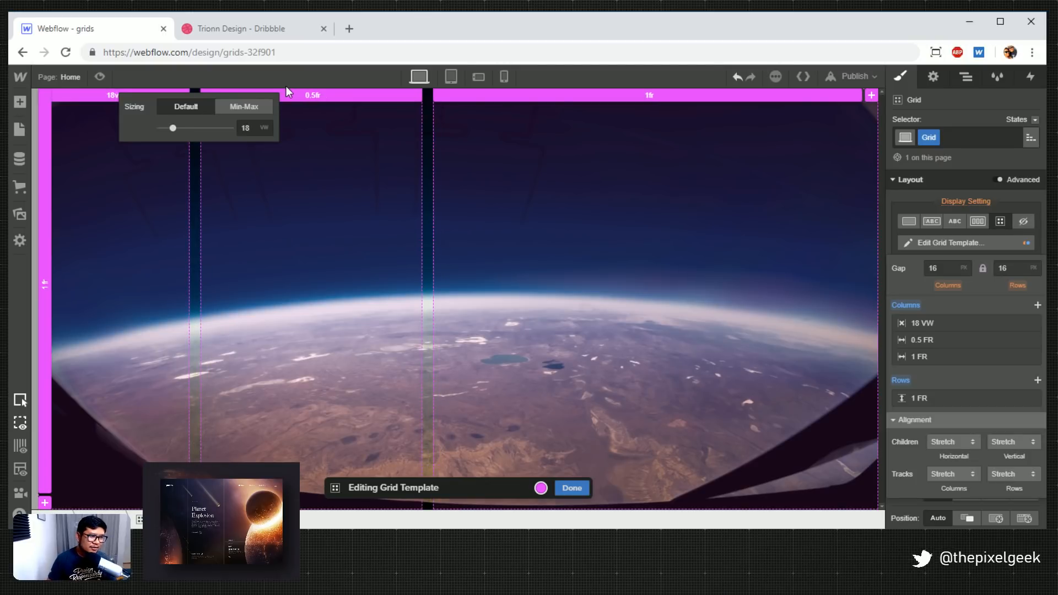
Set the grid's second column to 24 VW and finish editing the grid template
{"action": "left_click", "coordinate": [318, 98]}
{"action": "left_click", "coordinate": [308, 98]}
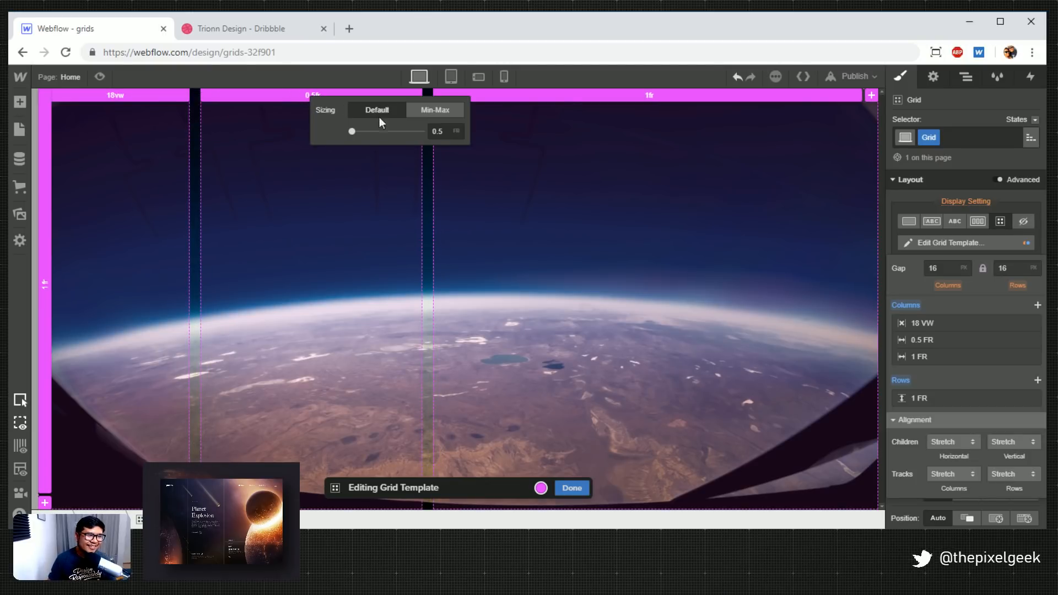
{"action": "left_click", "coordinate": [442, 132]}
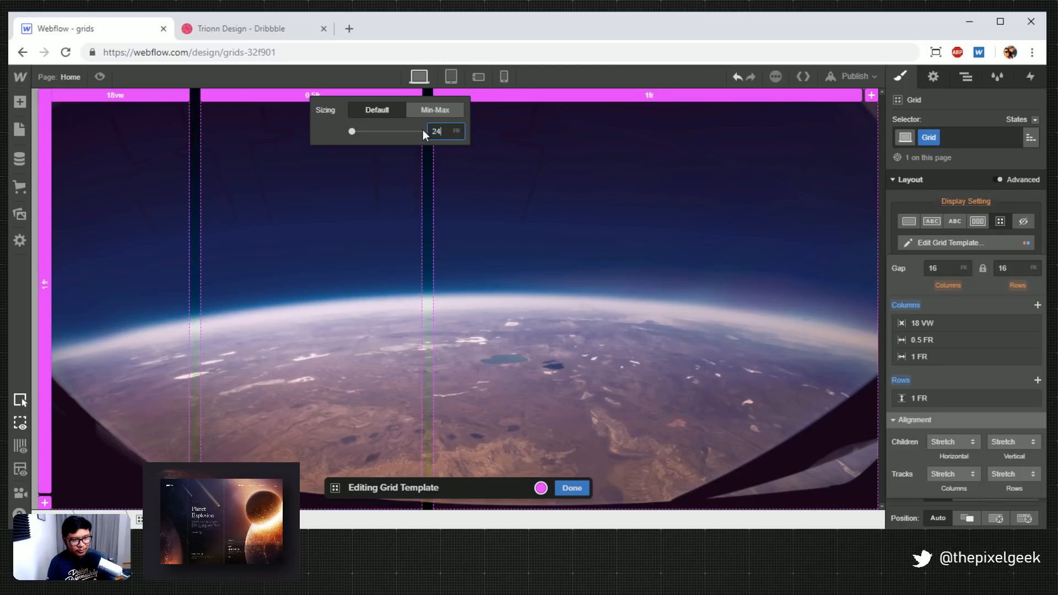
{"action": "type", "text": "24"}
{"action": "left_click", "coordinate": [457, 131]}
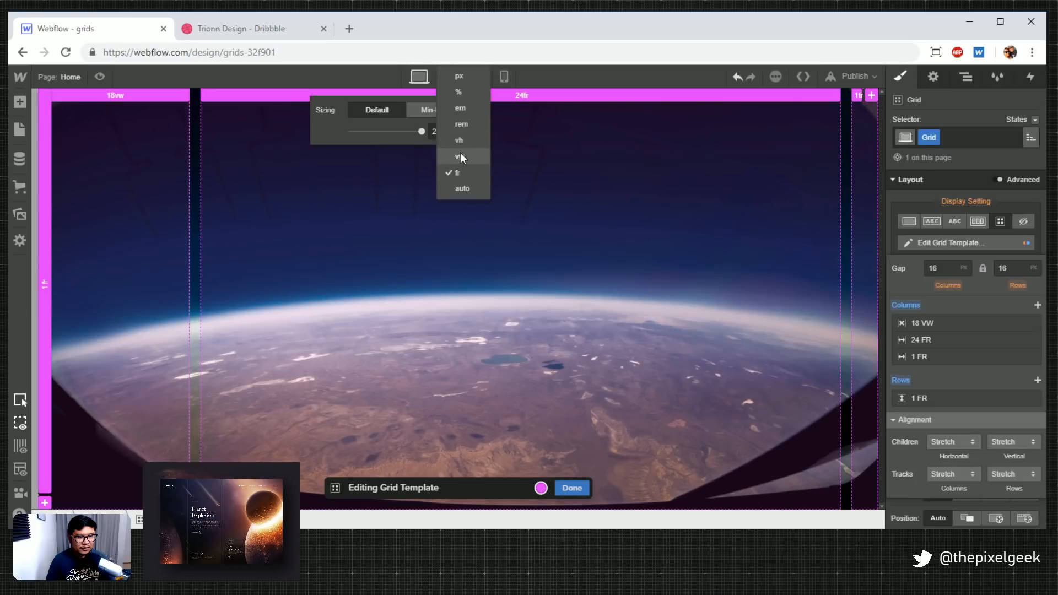
{"action": "left_click", "coordinate": [461, 157]}
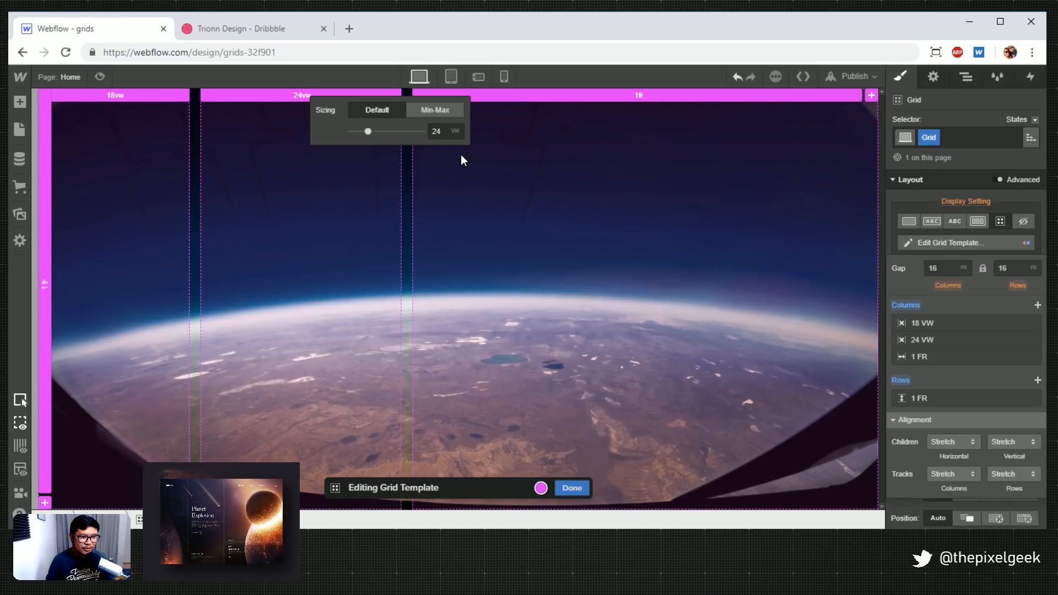
{"action": "left_click", "coordinate": [645, 126]}
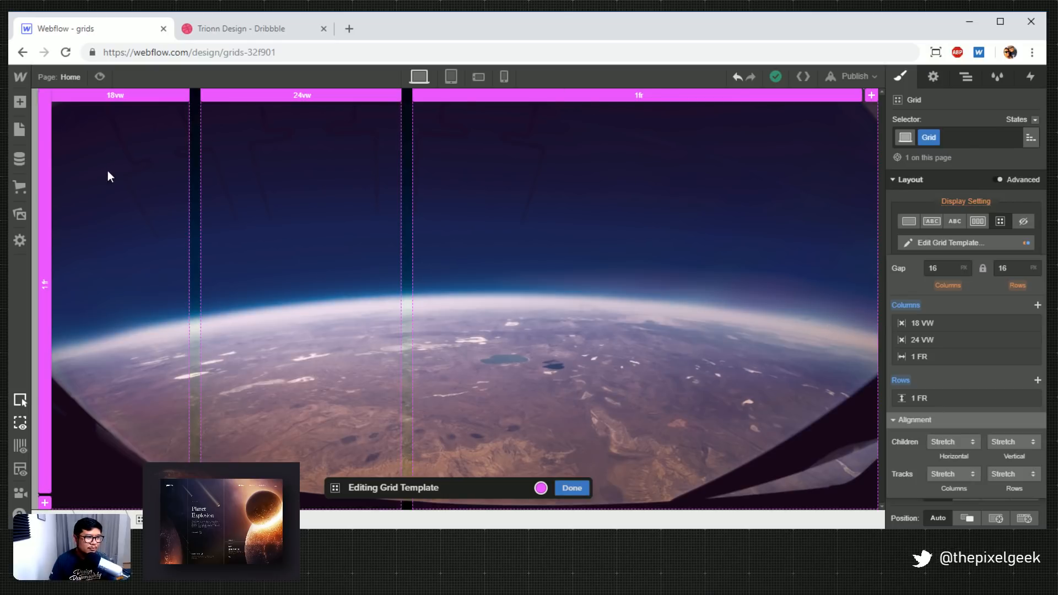
{"action": "key", "text": "Escape"}
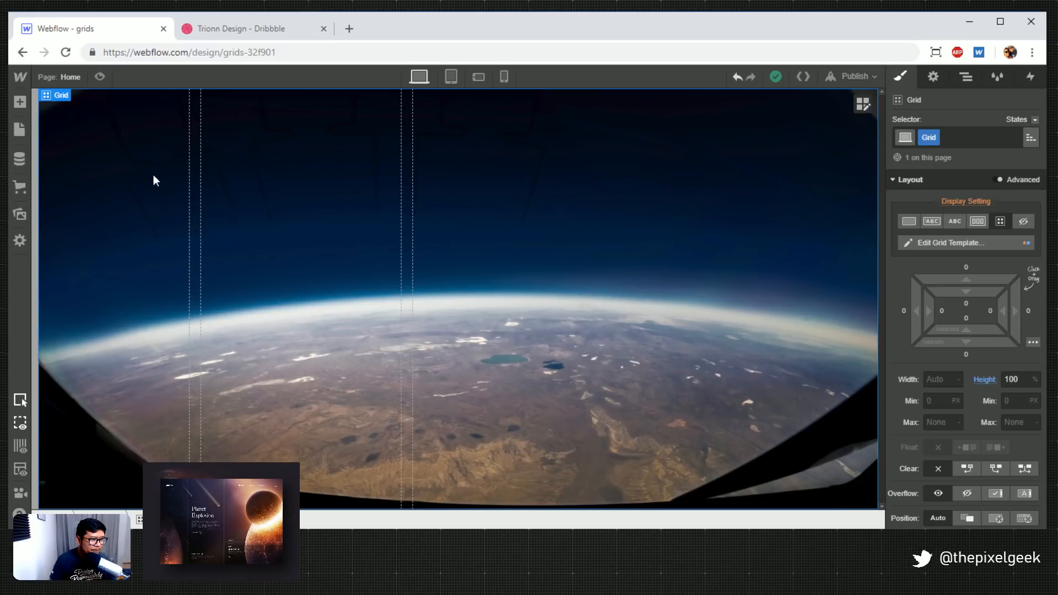
{"action": "left_click", "coordinate": [855, 107]}
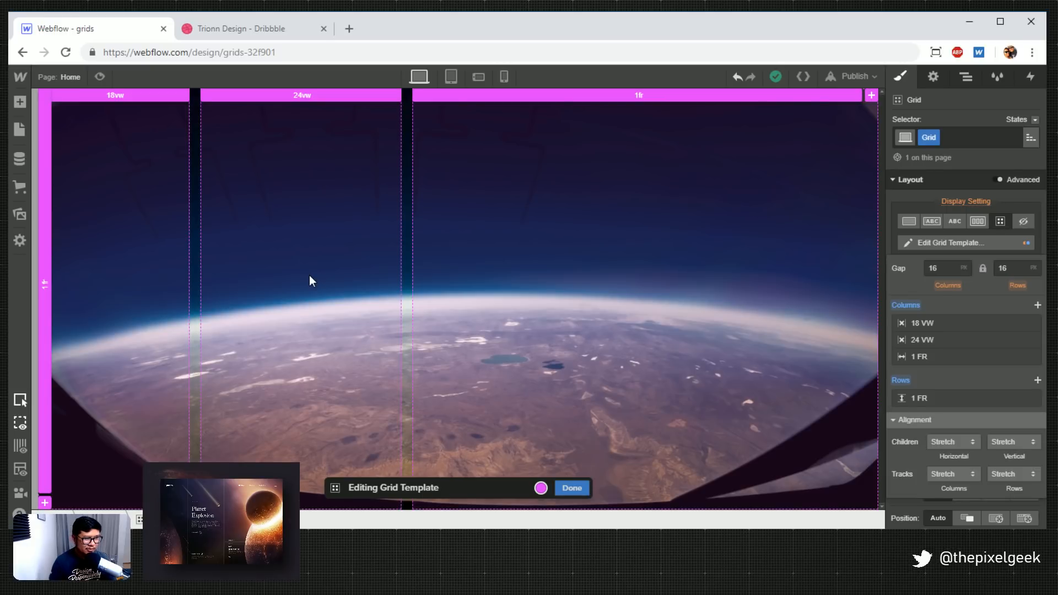
{"action": "key", "text": "Escape"}
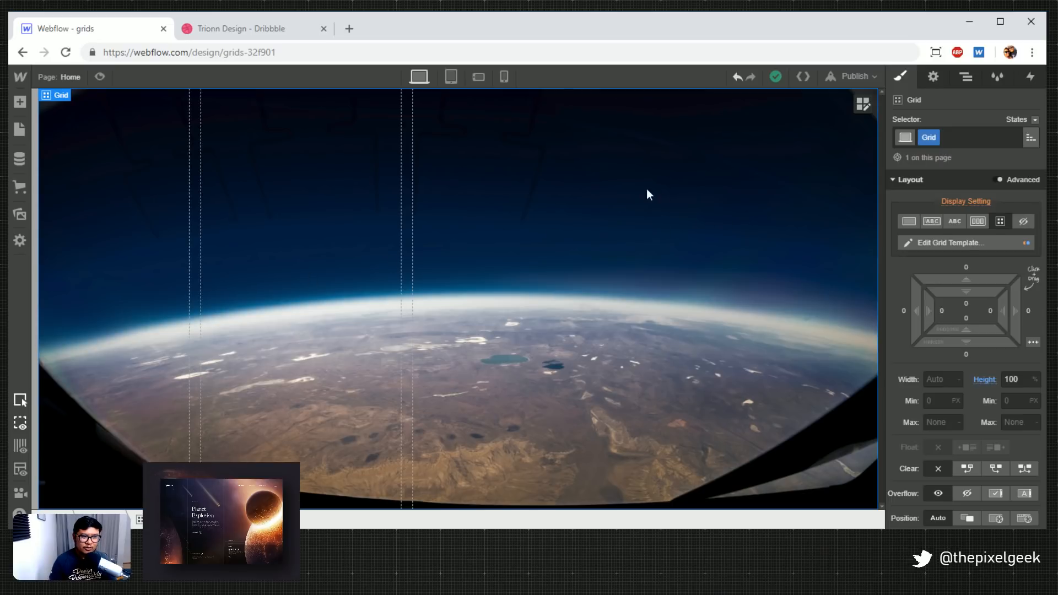
Open the element library and find the Navbar component
{"action": "key", "text": "a"}
{"action": "scroll", "coordinate": [141, 406], "scroll_direction": "down", "scroll_amount": 5}
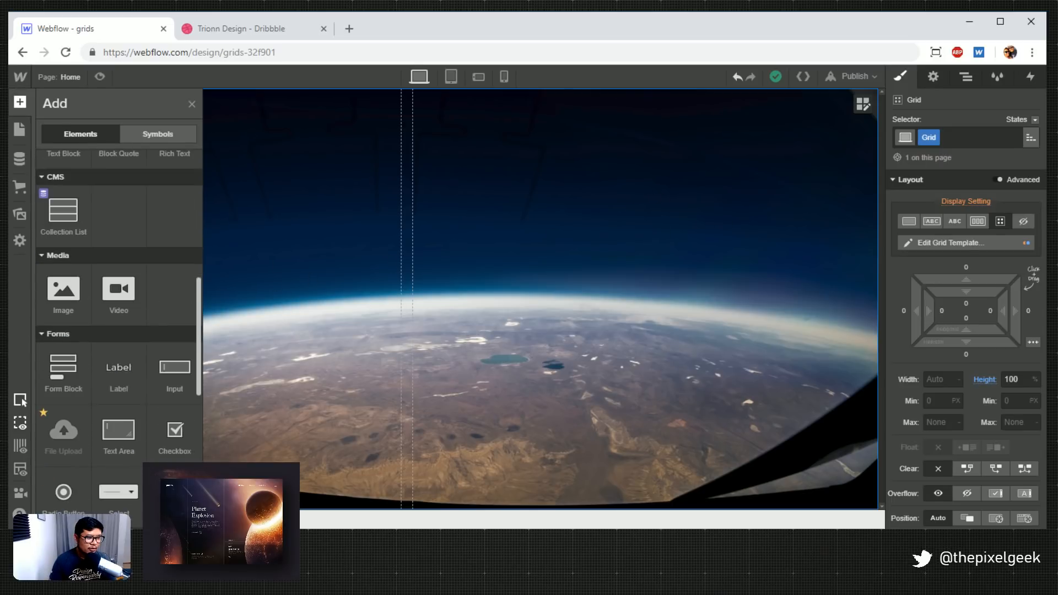
{"action": "scroll", "coordinate": [174, 386], "scroll_direction": "down", "scroll_amount": 5}
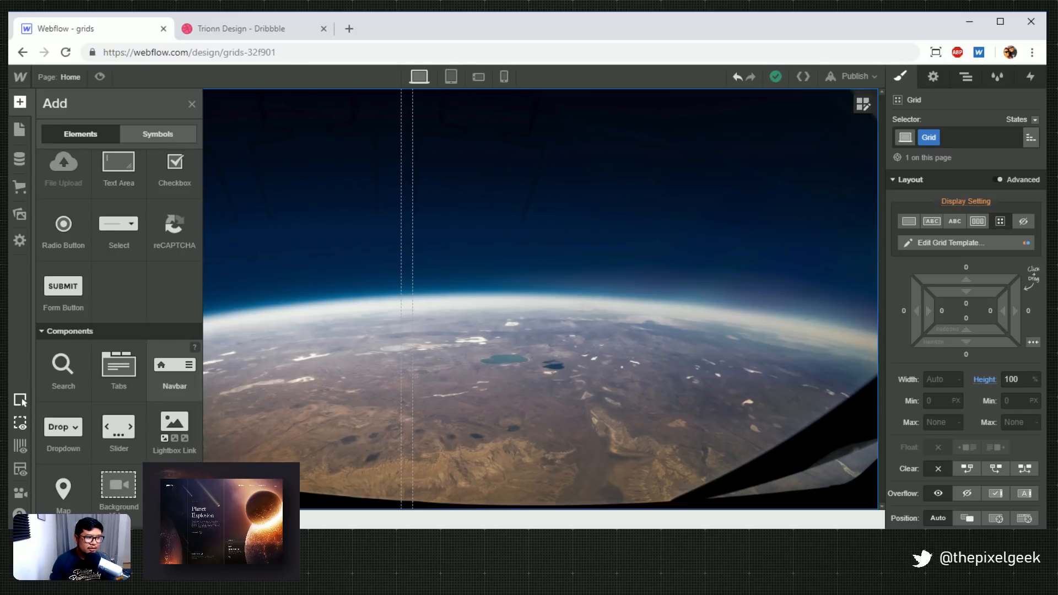
Examine the navbar and column layout of the Planet Explosion shot at full size on Dribbble, then return to Webflow
{"action": "left_click", "coordinate": [271, 23]}
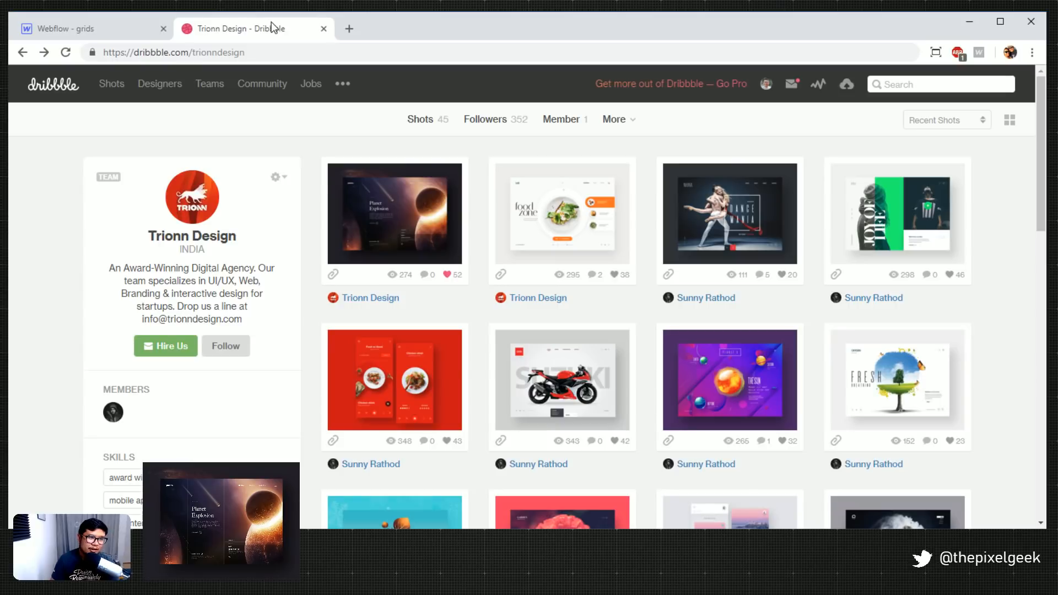
{"action": "left_click", "coordinate": [395, 214]}
{"action": "left_click", "coordinate": [597, 273]}
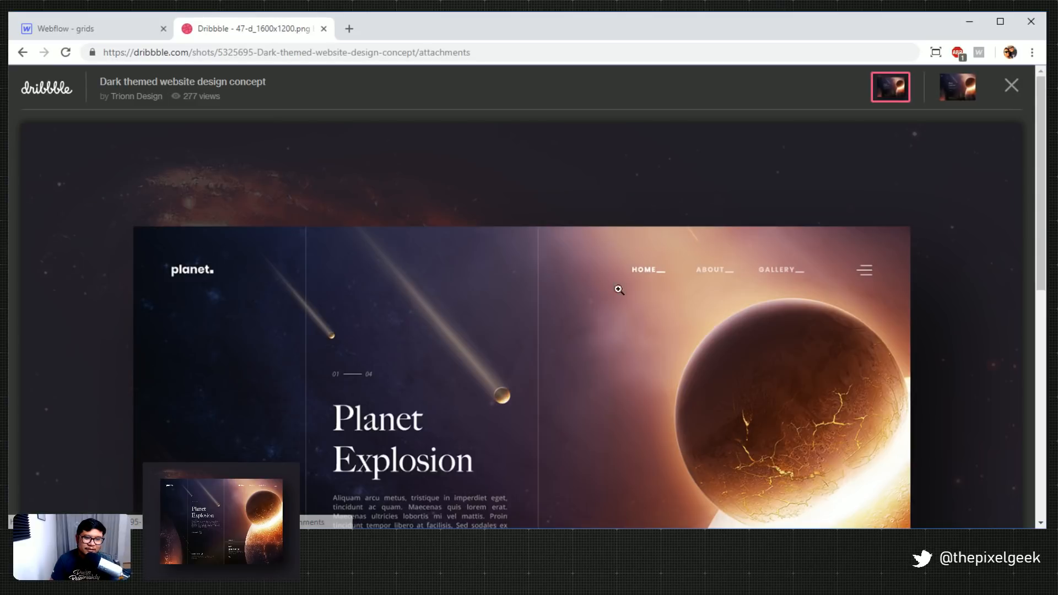
{"action": "scroll", "coordinate": [976, 292], "scroll_direction": "down", "scroll_amount": 3}
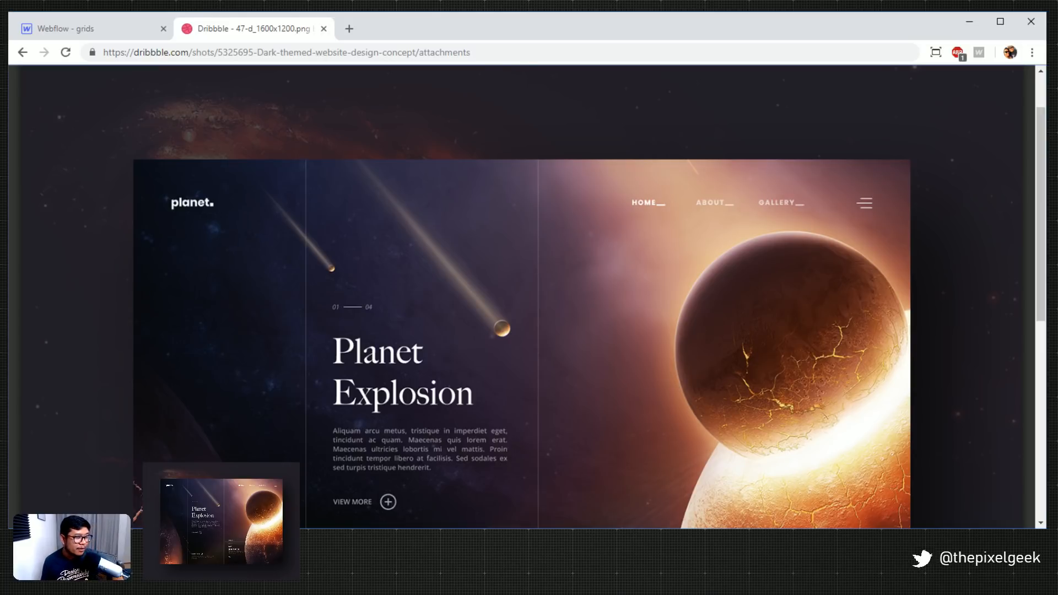
{"action": "left_click", "coordinate": [148, 28]}
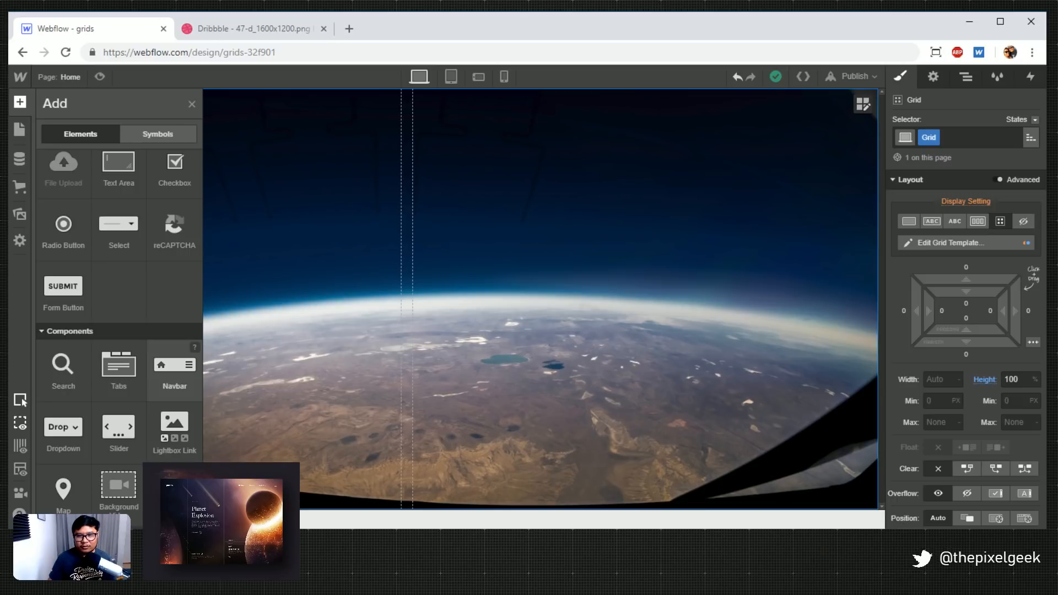
Add a Navbar above the wrapper and give it a fixed position pinned across the top of the page
{"action": "left_click_drag", "start_coordinate": [174, 366], "coordinate": [980, 144]}
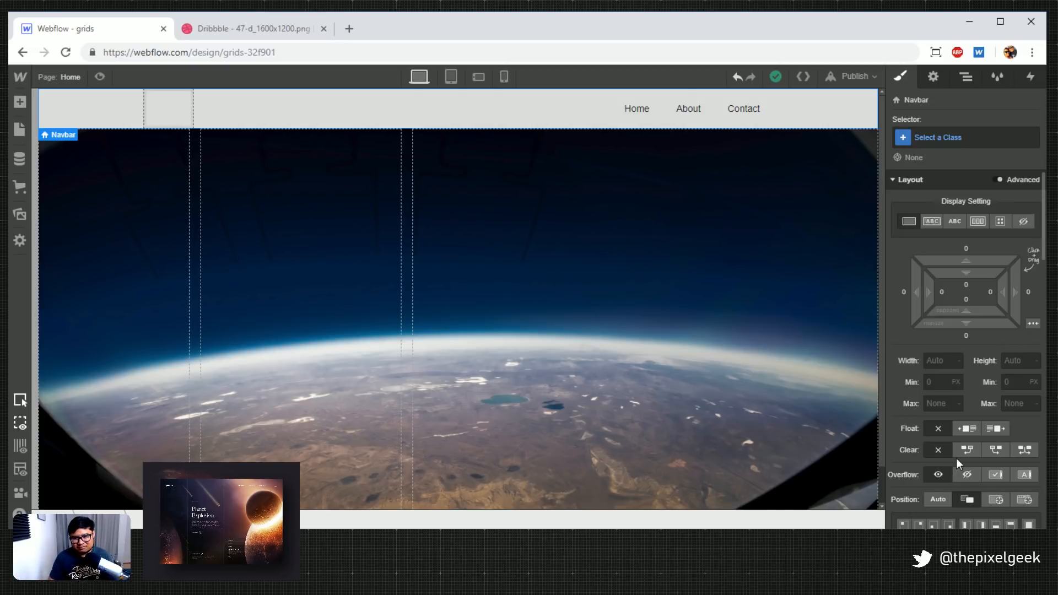
{"action": "left_click", "coordinate": [1025, 500]}
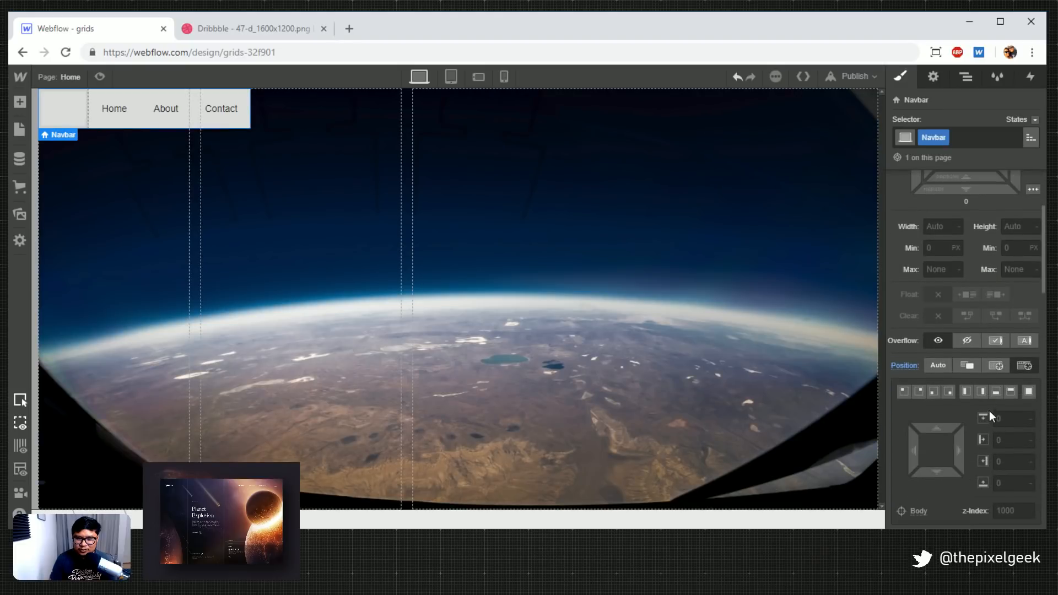
{"action": "left_click", "coordinate": [1010, 391]}
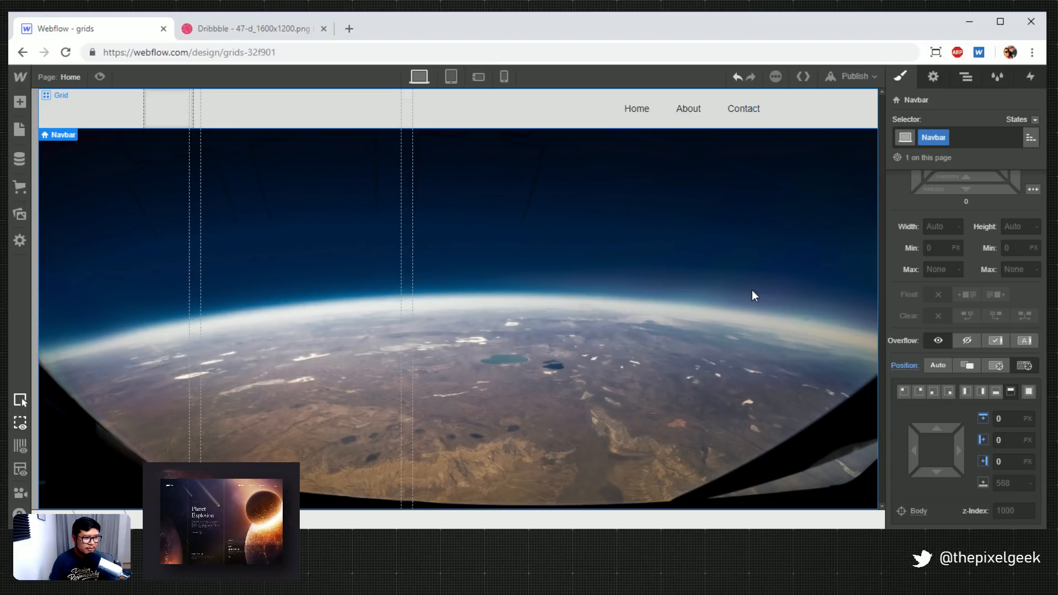
Replace the navbar's Container with a Div Block holding the Brand, Nav Menu and Menu Button, deleting the emptied Container
{"action": "left_click", "coordinate": [965, 76]}
{"action": "left_click", "coordinate": [896, 137]}
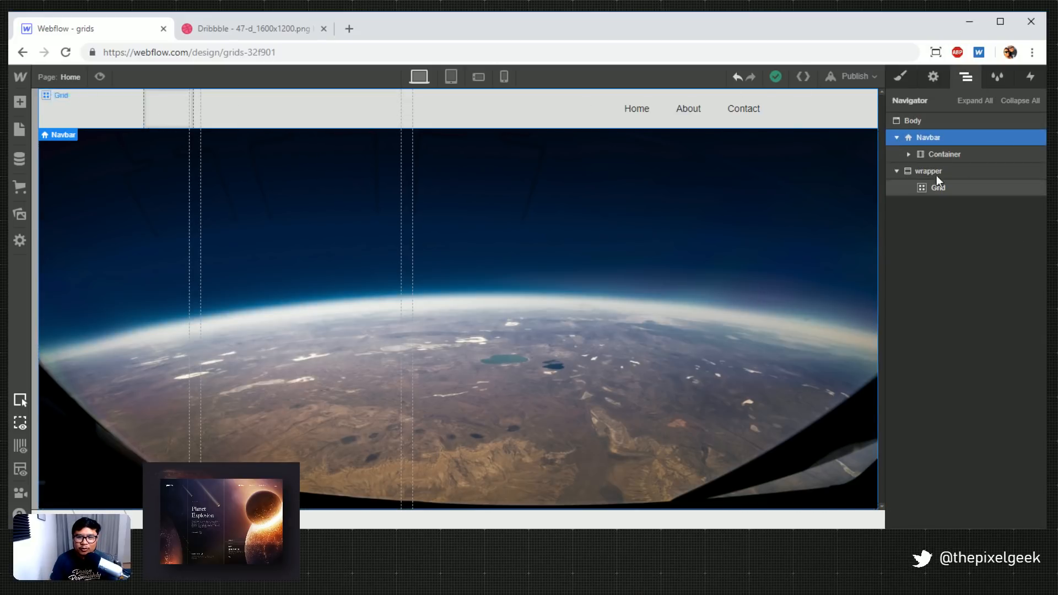
{"action": "left_click", "coordinate": [978, 156]}
{"action": "key", "text": "a"}
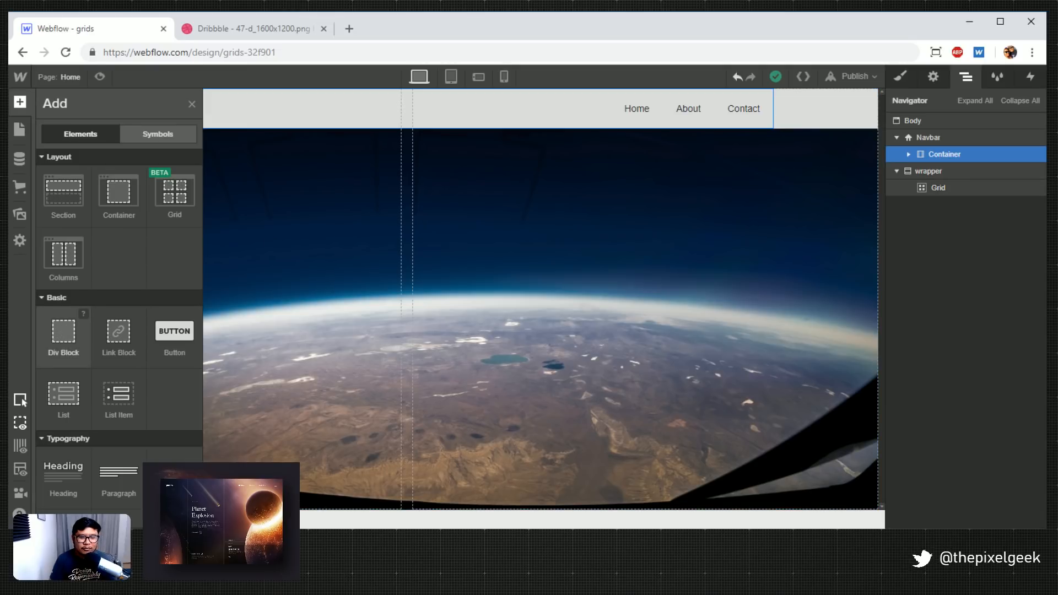
{"action": "left_click_drag", "start_coordinate": [63, 333], "coordinate": [959, 166]}
{"action": "left_click", "coordinate": [908, 170]}
{"action": "mouse_move", "coordinate": [961, 204]}
{"action": "left_mouse_down"}
{"action": "mouse_move", "coordinate": [962, 190]}
{"action": "mouse_move", "coordinate": [961, 205]}
{"action": "left_mouse_up"}
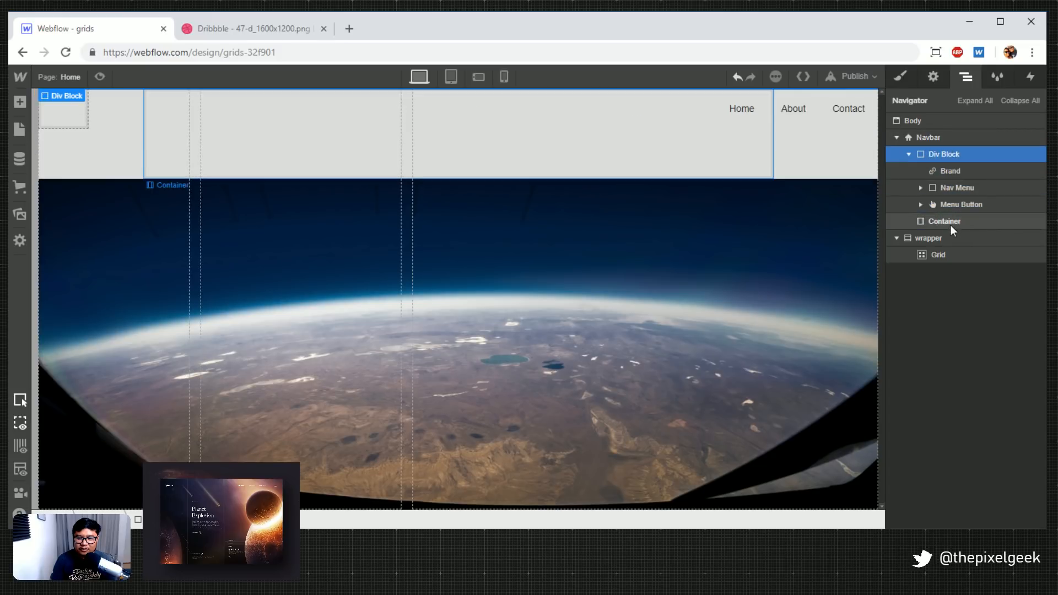
{"action": "left_click", "coordinate": [944, 220]}
{"action": "key", "text": "Delete"}
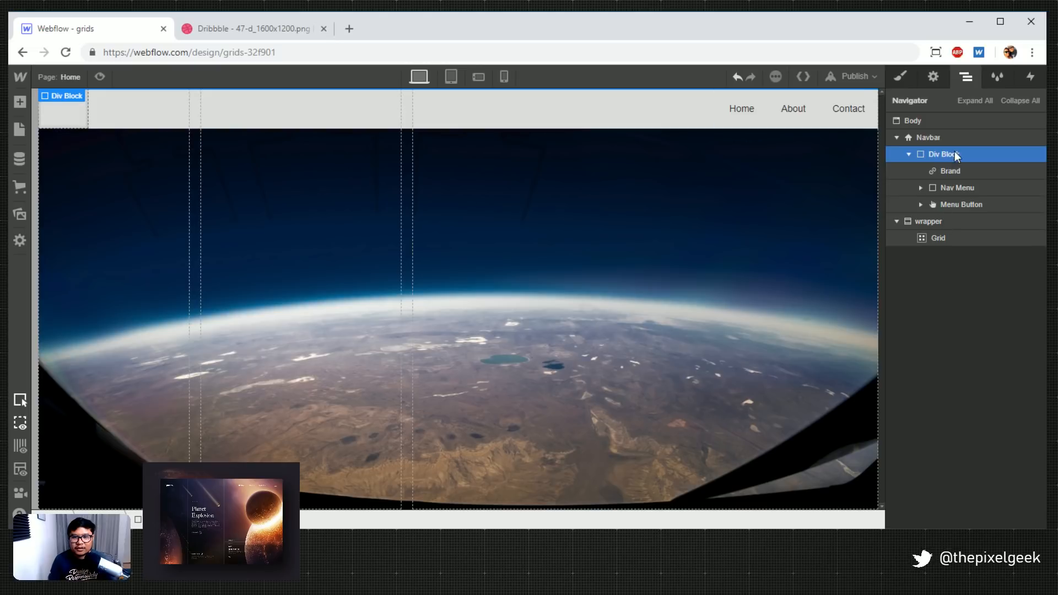
Set the Navbar's padding to 25 px on the left and right and 15 px on the top and bottom
{"action": "left_click", "coordinate": [943, 137]}
{"action": "left_click", "coordinate": [900, 76]}
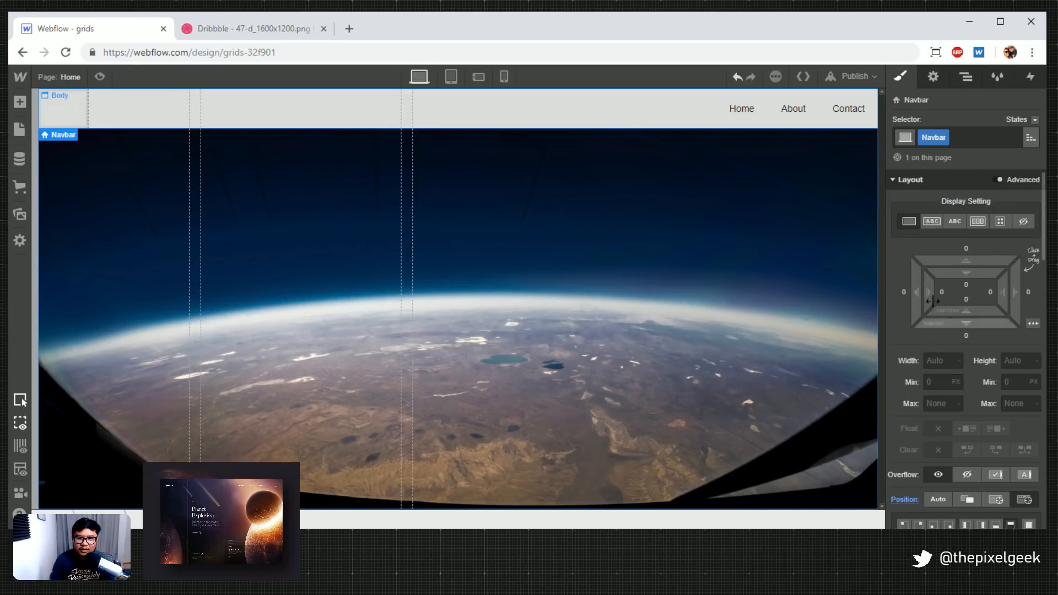
{"action": "left_click_drag", "start_coordinate": [942, 293], "coordinate": [946, 298]}
{"action": "scroll", "coordinate": [1030, 427], "scroll_direction": "down", "scroll_amount": 4}
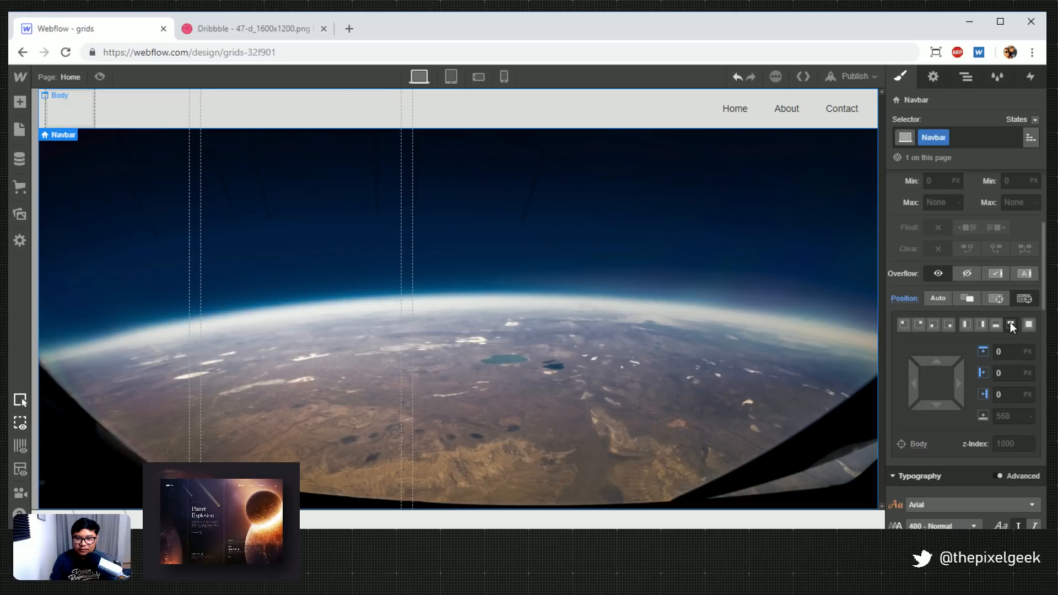
{"action": "scroll", "coordinate": [989, 328], "scroll_direction": "up", "scroll_amount": 4}
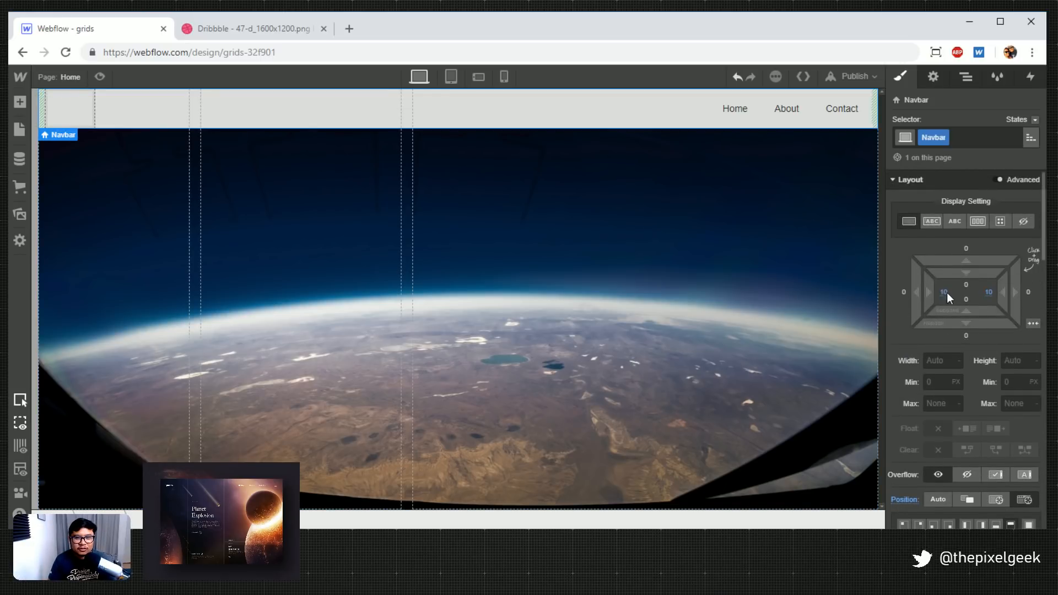
{"action": "mouse_move", "coordinate": [928, 295]}
{"action": "left_mouse_down"}
{"action": "mouse_move", "coordinate": [953, 298]}
{"action": "mouse_move", "coordinate": [938, 291]}
{"action": "left_mouse_up"}
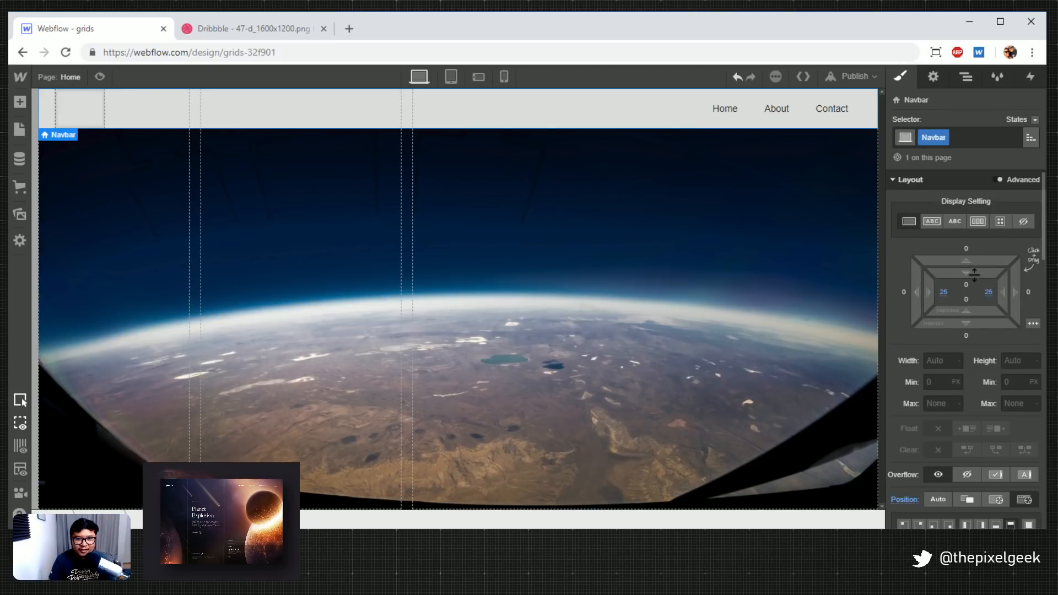
{"action": "left_click_drag", "start_coordinate": [977, 273], "coordinate": [976, 301]}
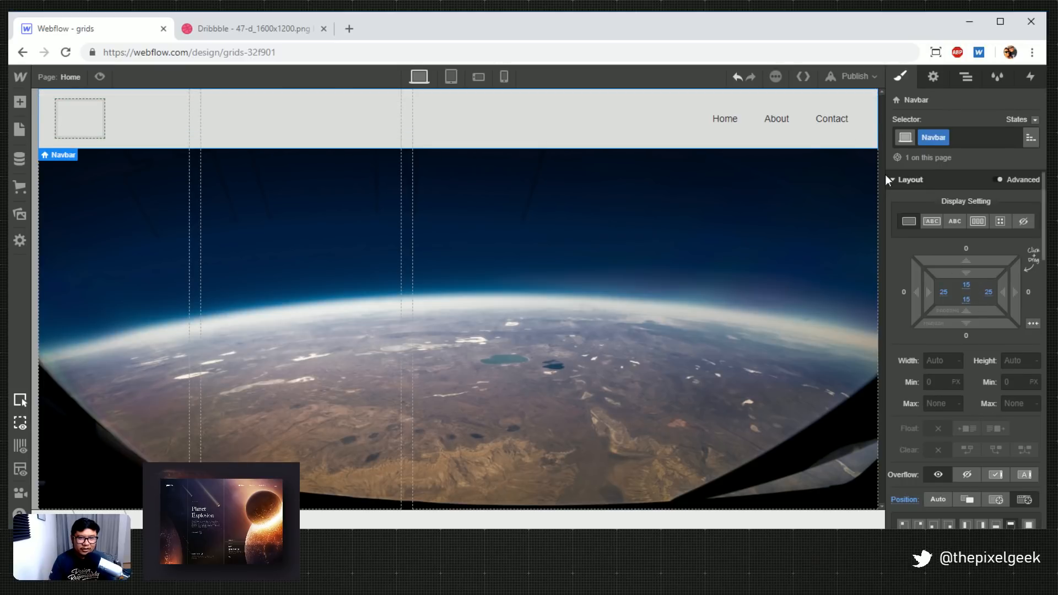
Review the navbar rules in the project's generated CSS code, then close the code export
{"action": "left_click", "coordinate": [806, 74]}
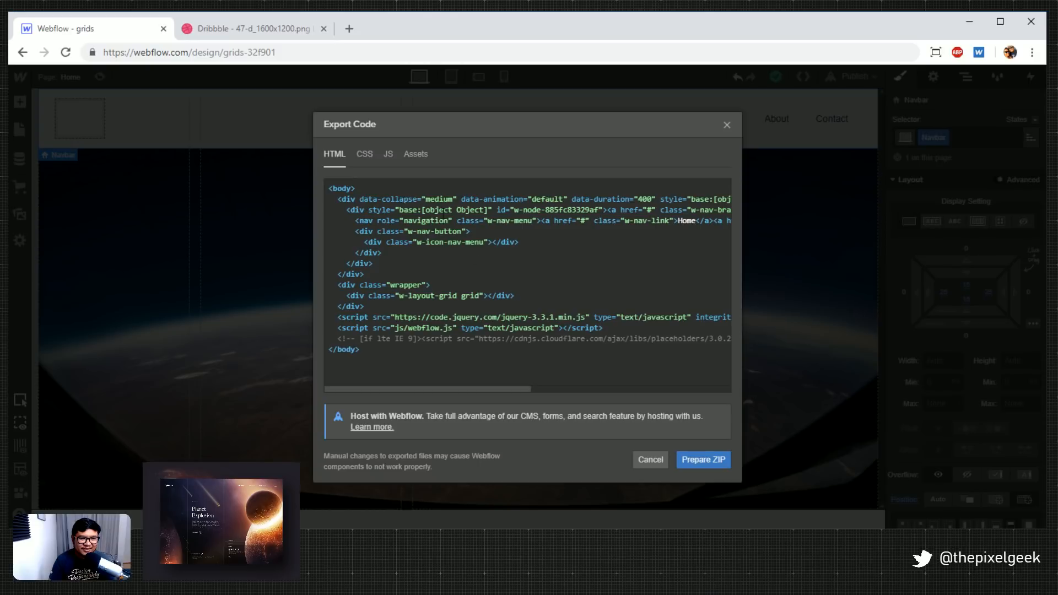
{"action": "left_click", "coordinate": [369, 154]}
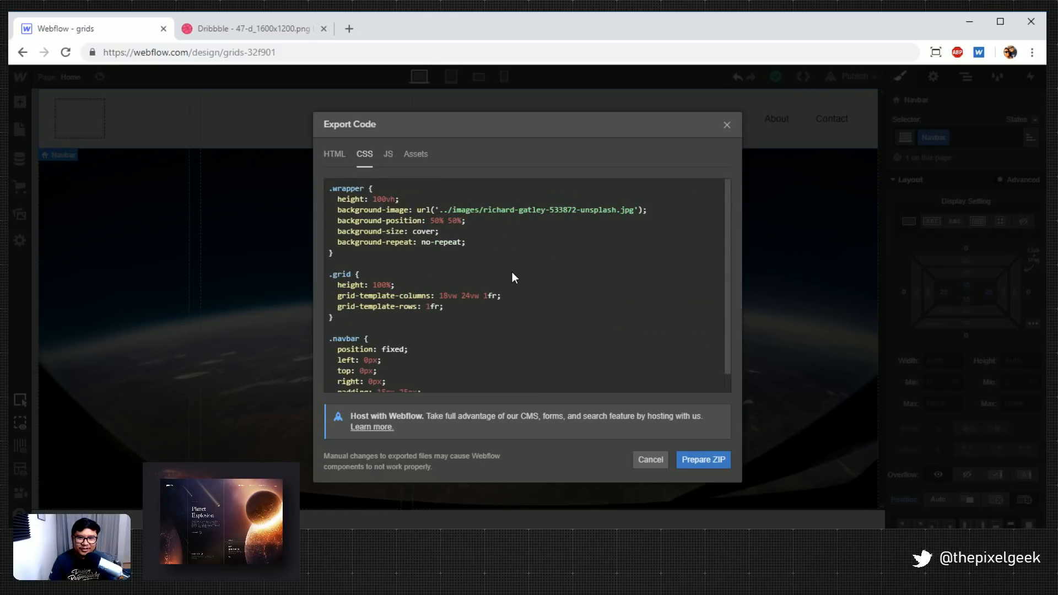
{"action": "scroll", "coordinate": [511, 272], "scroll_direction": "down", "scroll_amount": 1}
{"action": "left_click_drag", "start_coordinate": [424, 374], "coordinate": [329, 315]}
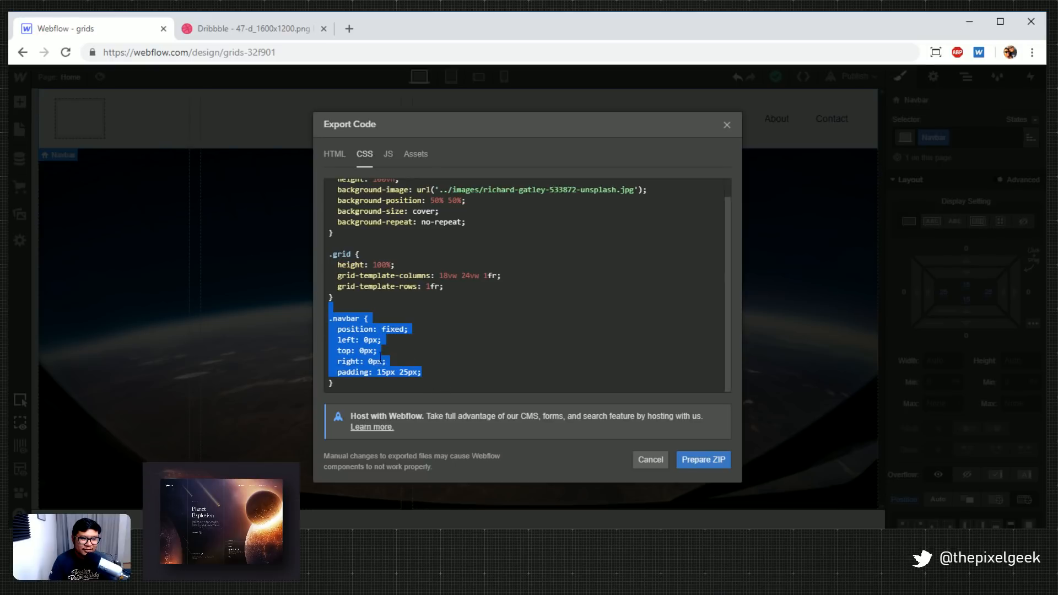
{"action": "left_click", "coordinate": [490, 342]}
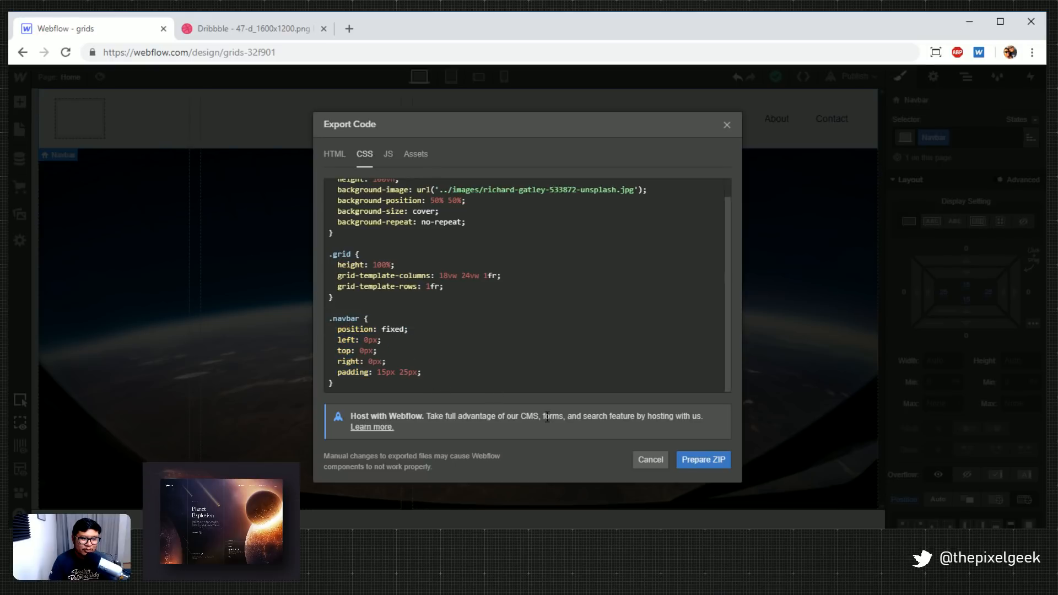
{"action": "left_click", "coordinate": [727, 124]}
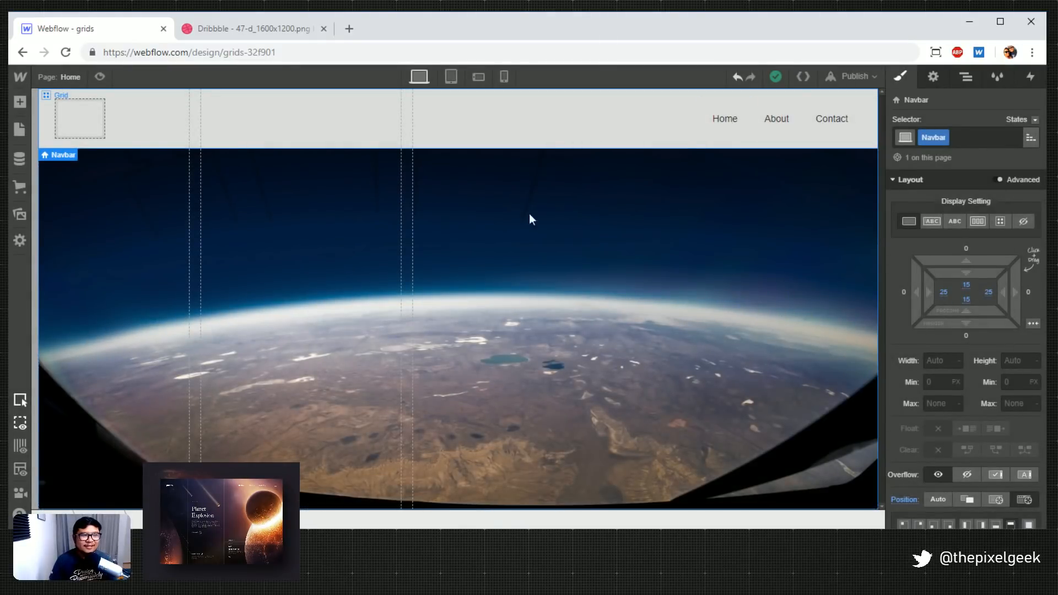
Add a Text Block inside the navbar's empty Brand link
{"action": "left_click", "coordinate": [88, 120]}
{"action": "left_click", "coordinate": [20, 102]}
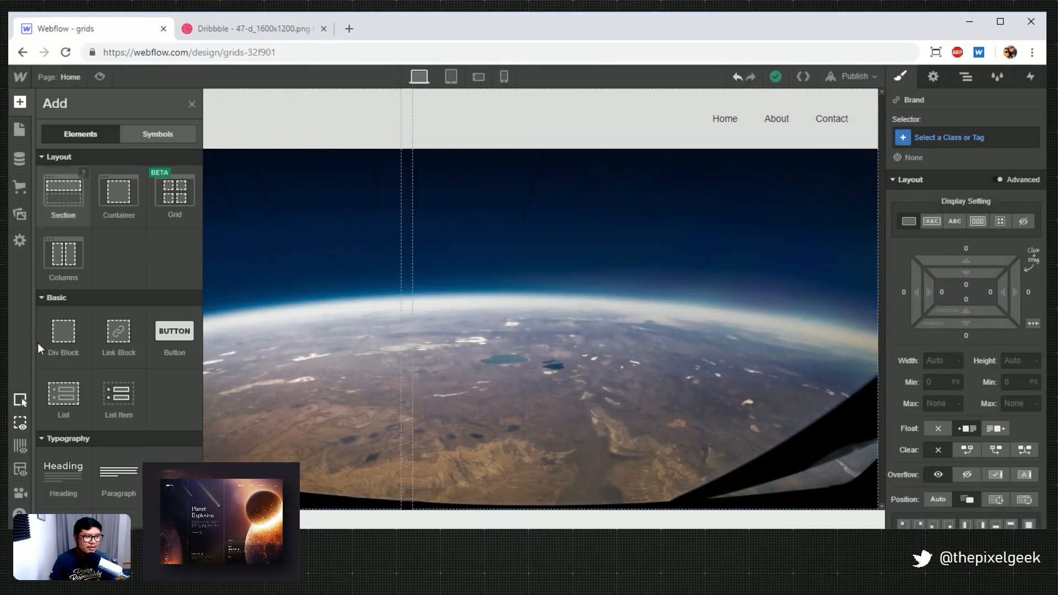
{"action": "scroll", "coordinate": [118, 331], "scroll_direction": "down", "scroll_amount": 2}
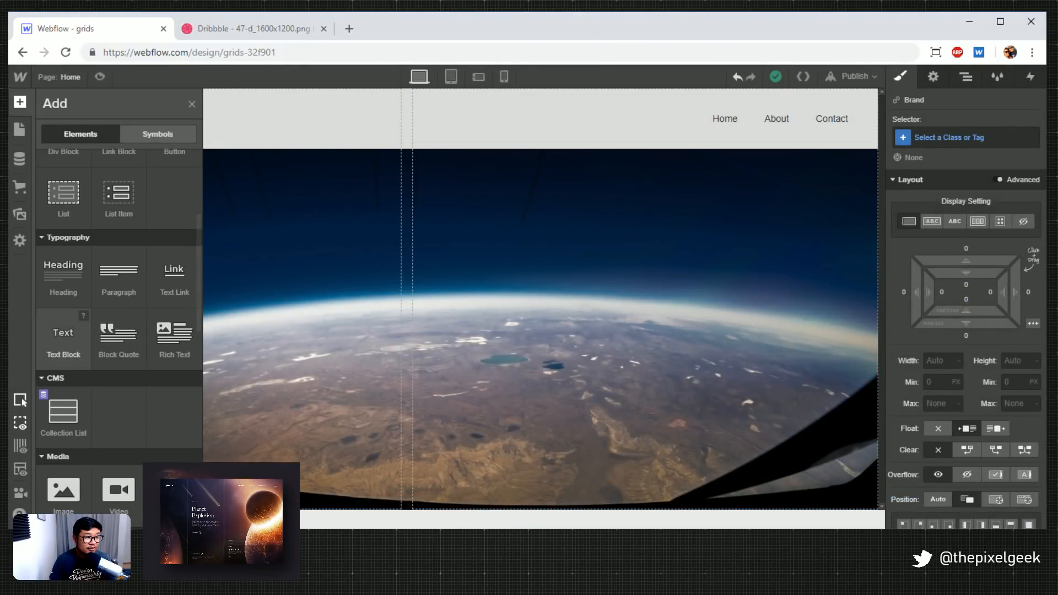
{"action": "left_click_drag", "start_coordinate": [61, 331], "coordinate": [105, 108]}
Replace the new Text Block's placeholder text with "Pale Blue Dot"
{"action": "double_click", "coordinate": [118, 105]}
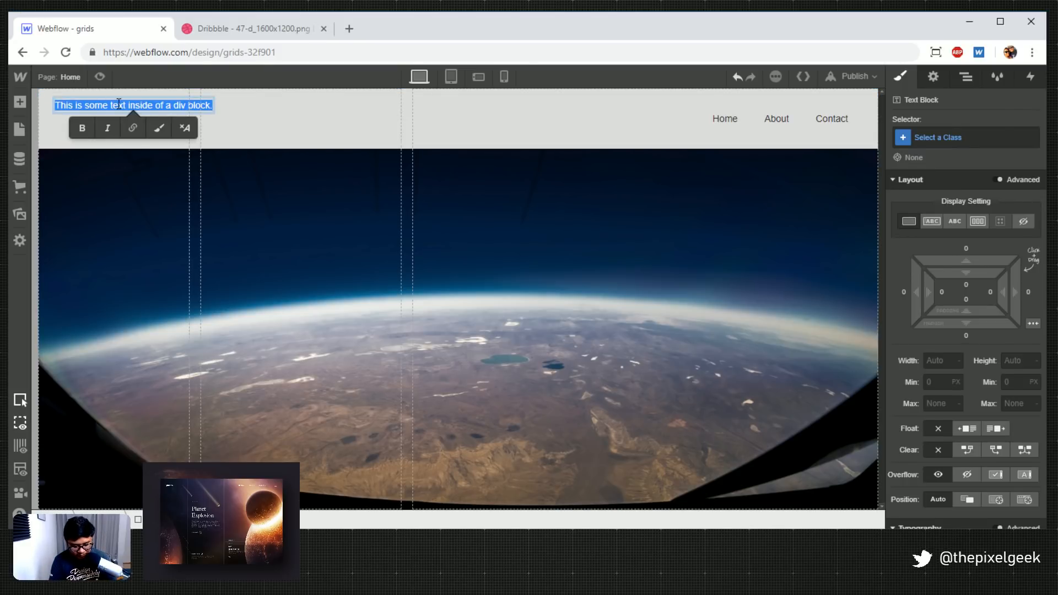
{"action": "type", "text": "pALE bLUE"}
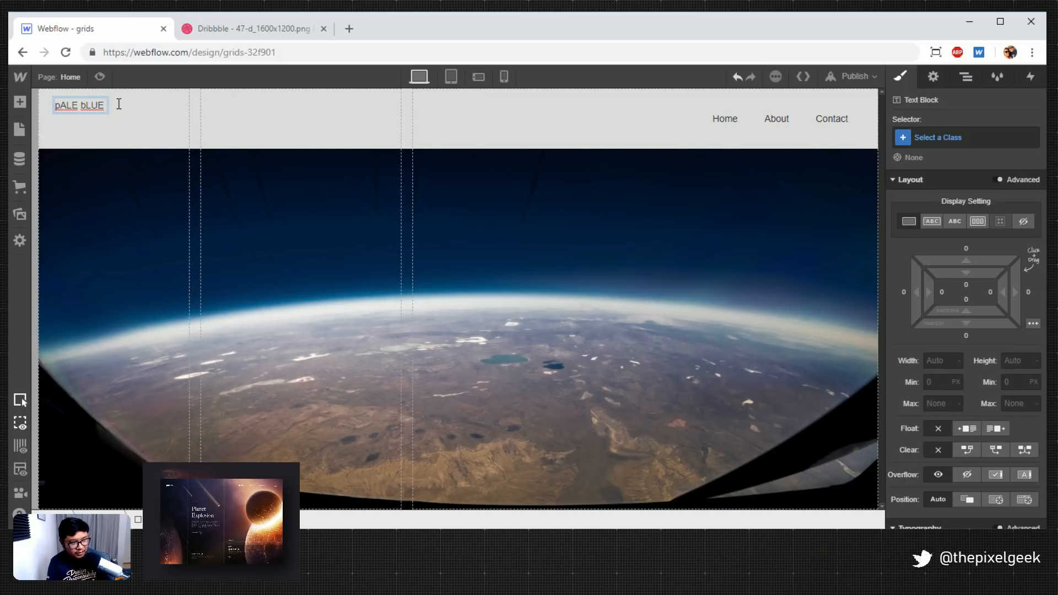
{"action": "key", "text": "ctrl+a"}
{"action": "type", "text": "Pale BN"}
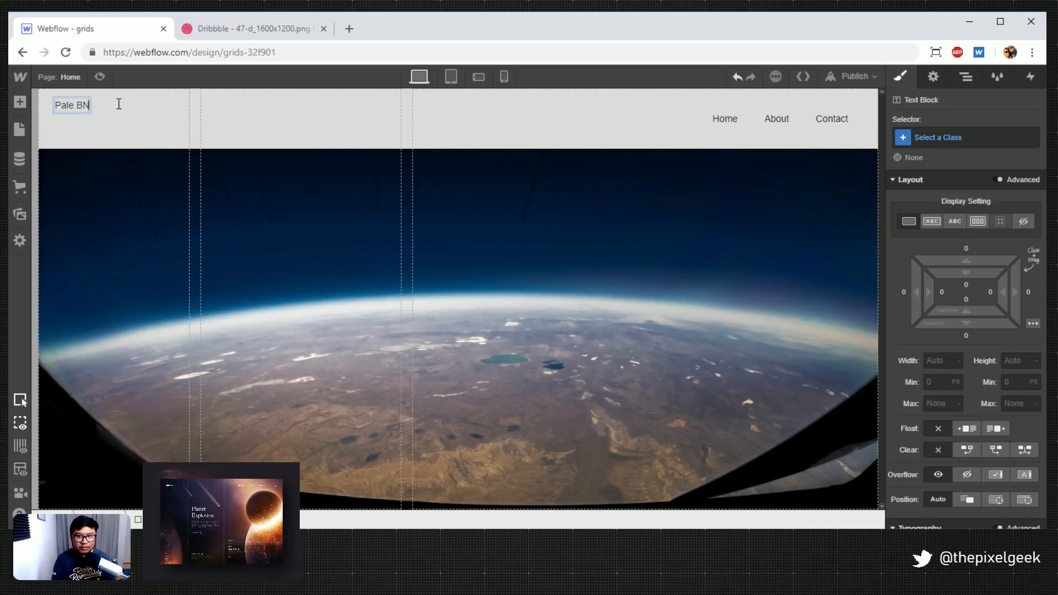
{"action": "key", "text": "BackSpace"}
{"action": "key", "text": "BackSpace"}
{"action": "type", "text": "Blue "}
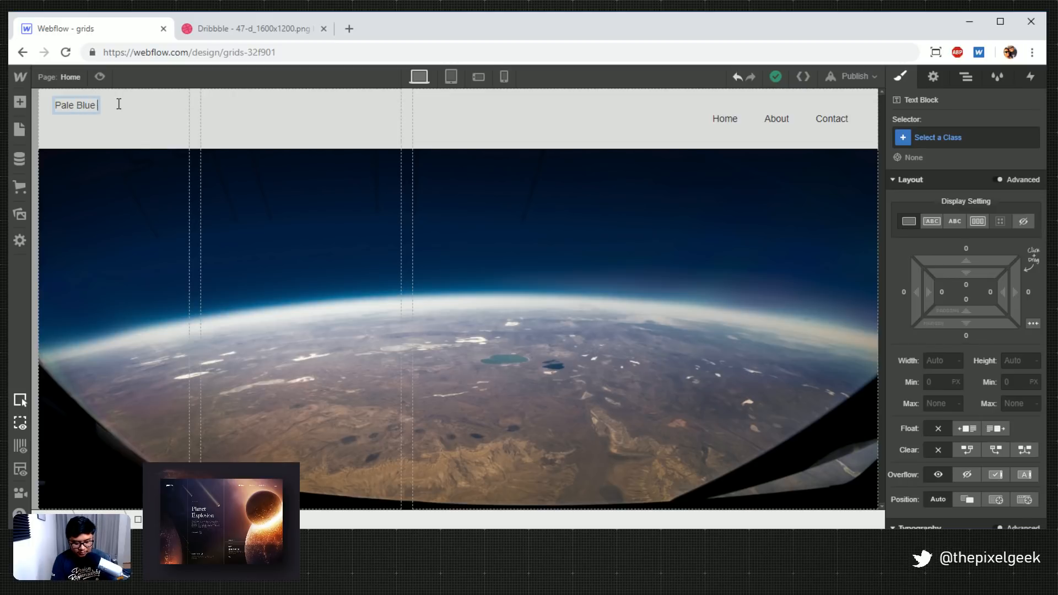
{"action": "type", "text": "Dot"}
{"action": "key", "text": "Escape"}
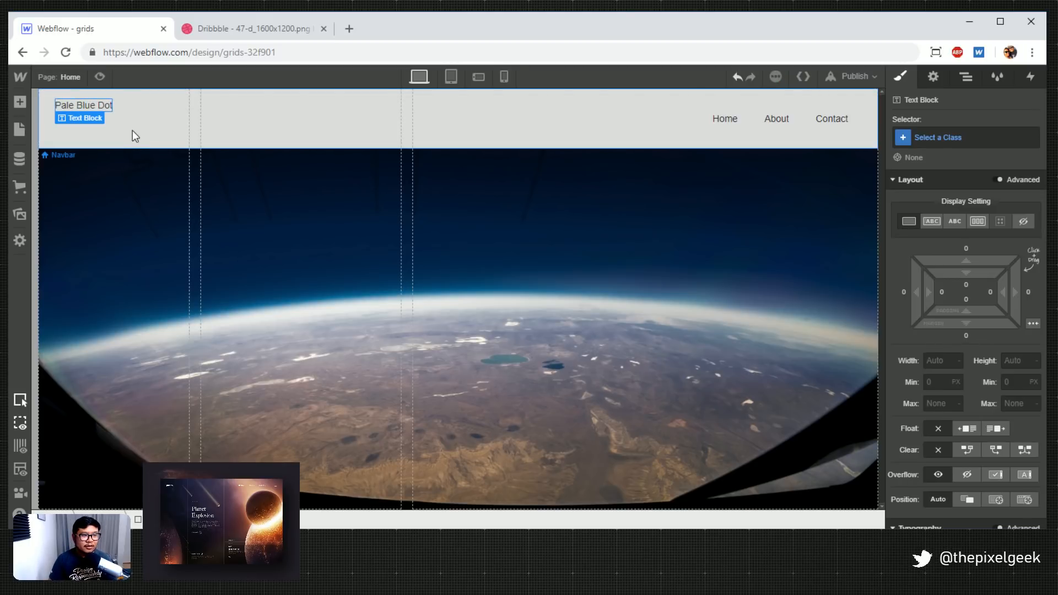
Set the Brand link's text color to white
{"action": "left_click", "coordinate": [84, 104]}
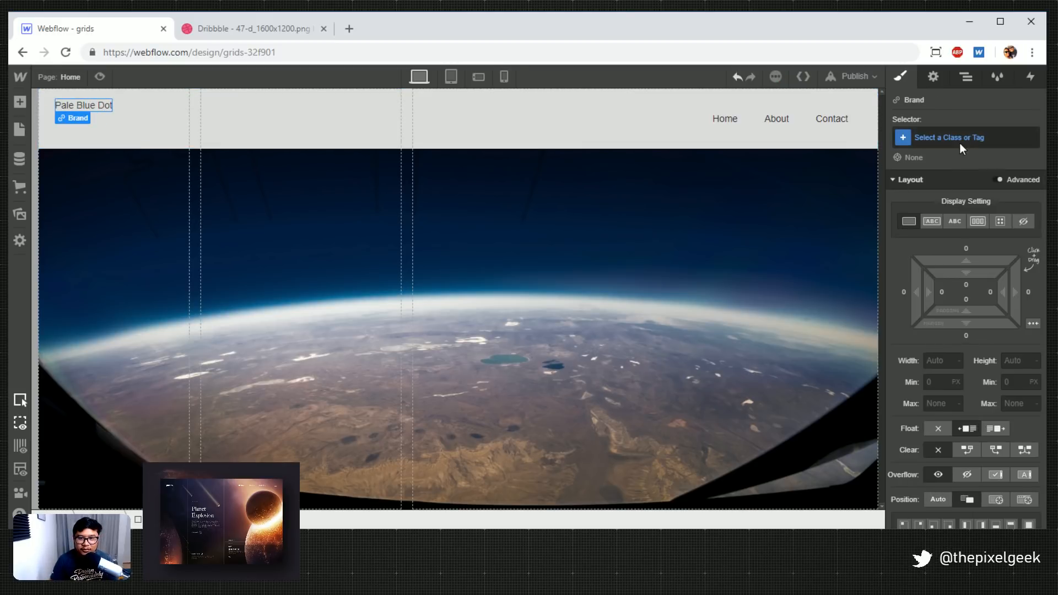
{"action": "scroll", "coordinate": [955, 356], "scroll_direction": "down", "scroll_amount": 6}
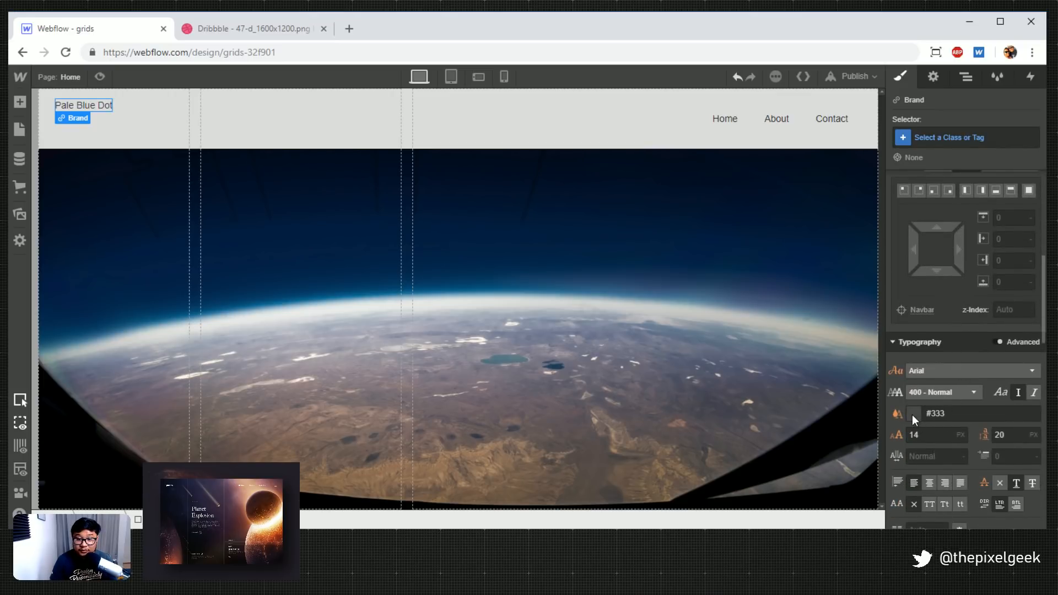
{"action": "left_click", "coordinate": [911, 414]}
{"action": "mouse_move", "coordinate": [956, 283]}
{"action": "left_mouse_down"}
{"action": "mouse_move", "coordinate": [902, 202]}
{"action": "mouse_move", "coordinate": [911, 213]}
{"action": "left_mouse_up"}
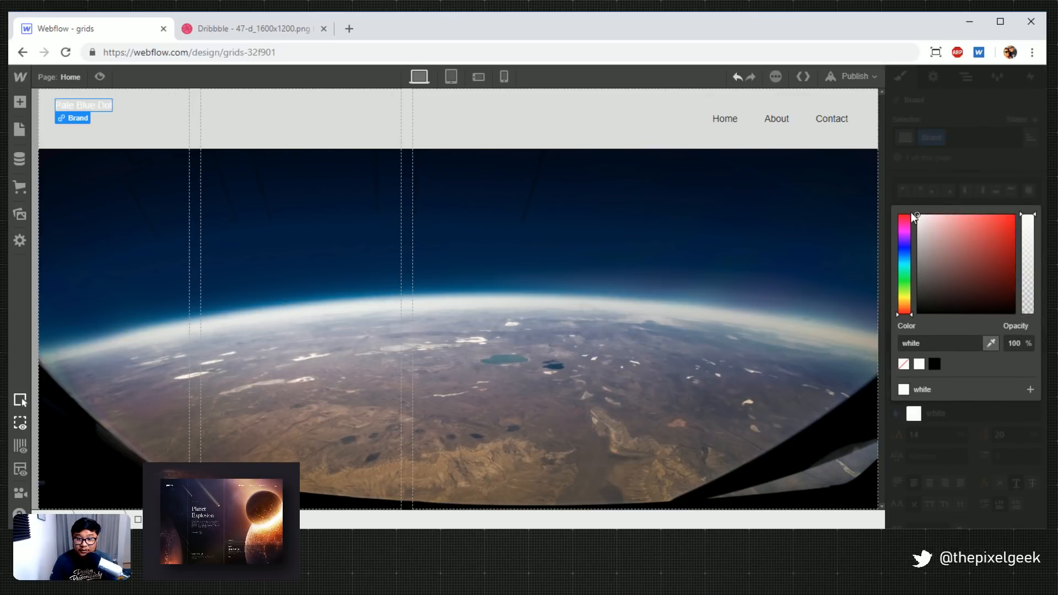
{"action": "left_click", "coordinate": [993, 166]}
Set the font of the inherited Body (All Pages) selector to Montserrat and return to the Brand class
{"action": "left_click", "coordinate": [1031, 137]}
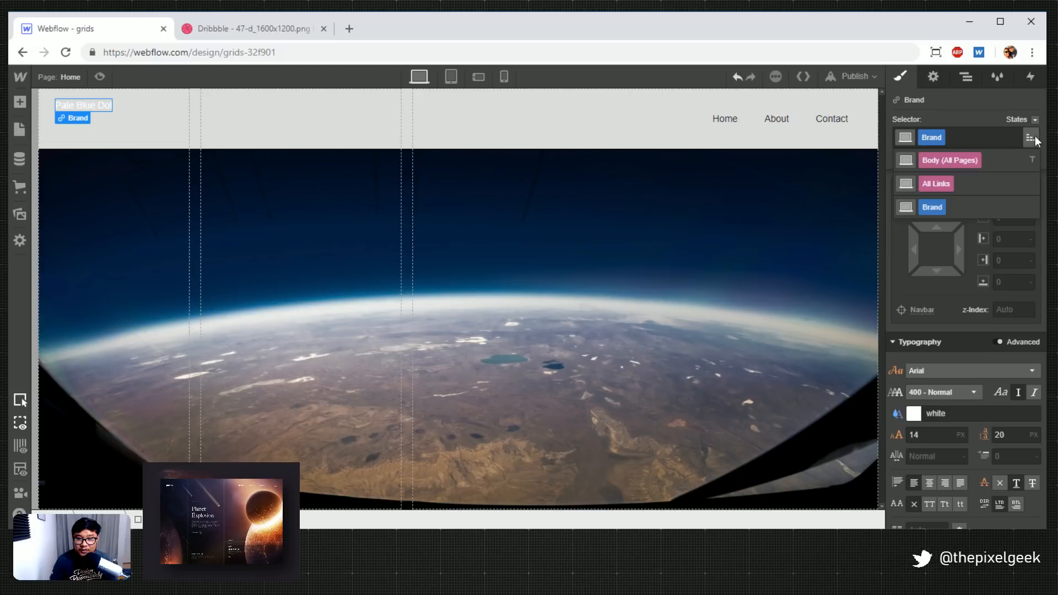
{"action": "left_click", "coordinate": [977, 163]}
{"action": "left_click", "coordinate": [944, 209]}
{"action": "scroll", "coordinate": [975, 290], "scroll_direction": "down", "scroll_amount": 3}
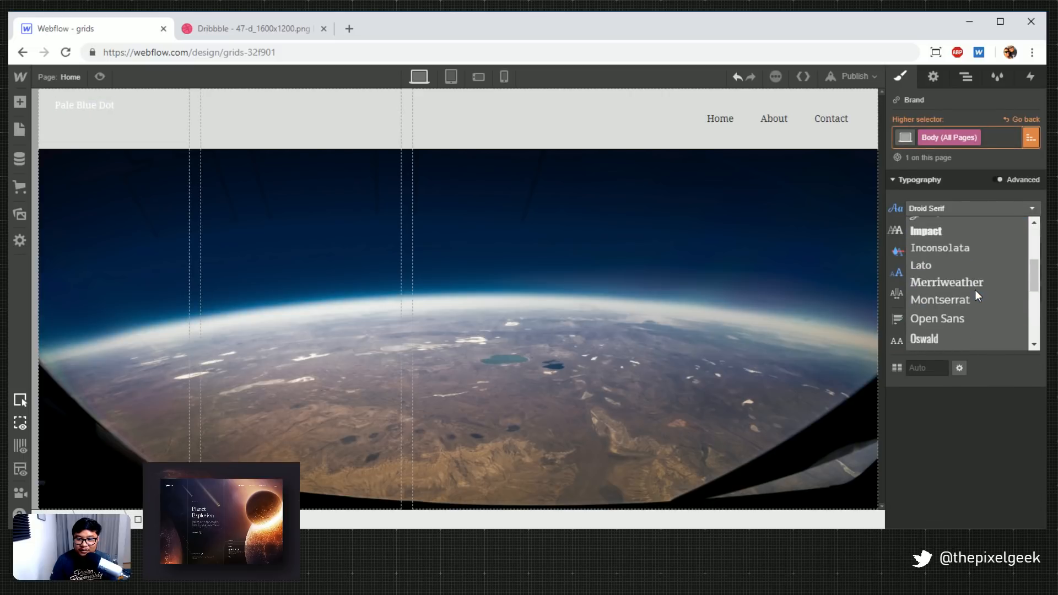
{"action": "scroll", "coordinate": [976, 286], "scroll_direction": "down", "scroll_amount": 2}
{"action": "scroll", "coordinate": [976, 284], "scroll_direction": "up", "scroll_amount": 2}
{"action": "left_click", "coordinate": [967, 297]}
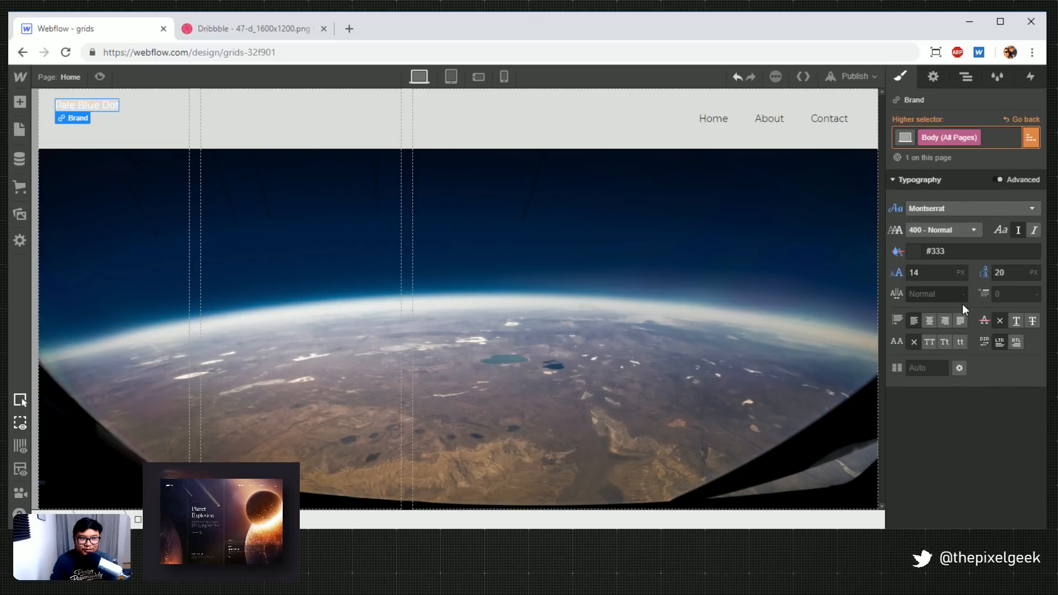
{"action": "left_click", "coordinate": [1026, 119]}
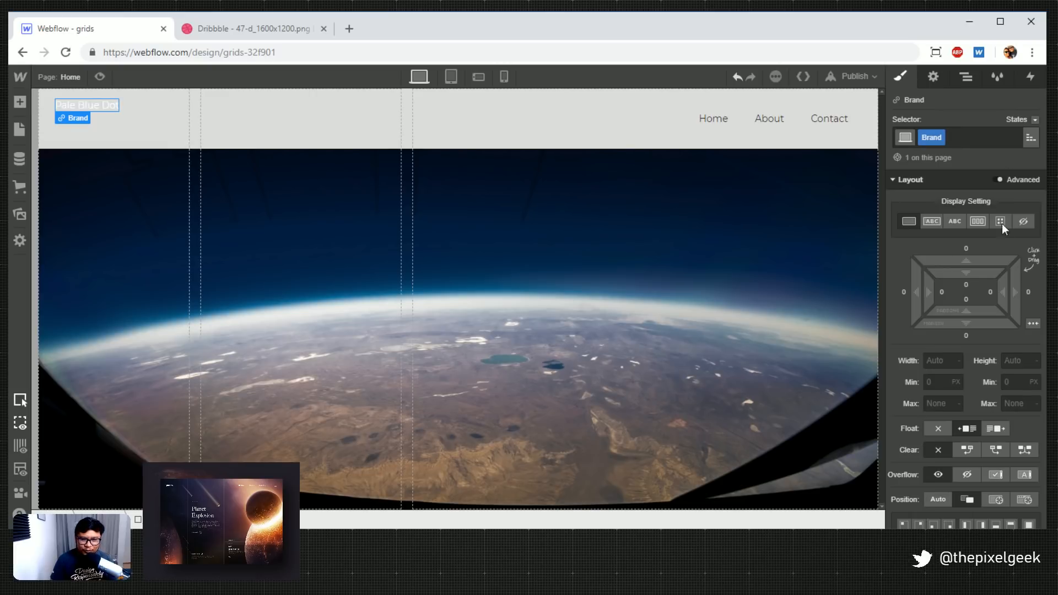
Set the Brand link's font weight to 500 - Medium
{"action": "scroll", "coordinate": [1002, 318], "scroll_direction": "down", "scroll_amount": 5}
{"action": "scroll", "coordinate": [992, 314], "scroll_direction": "down", "scroll_amount": 3}
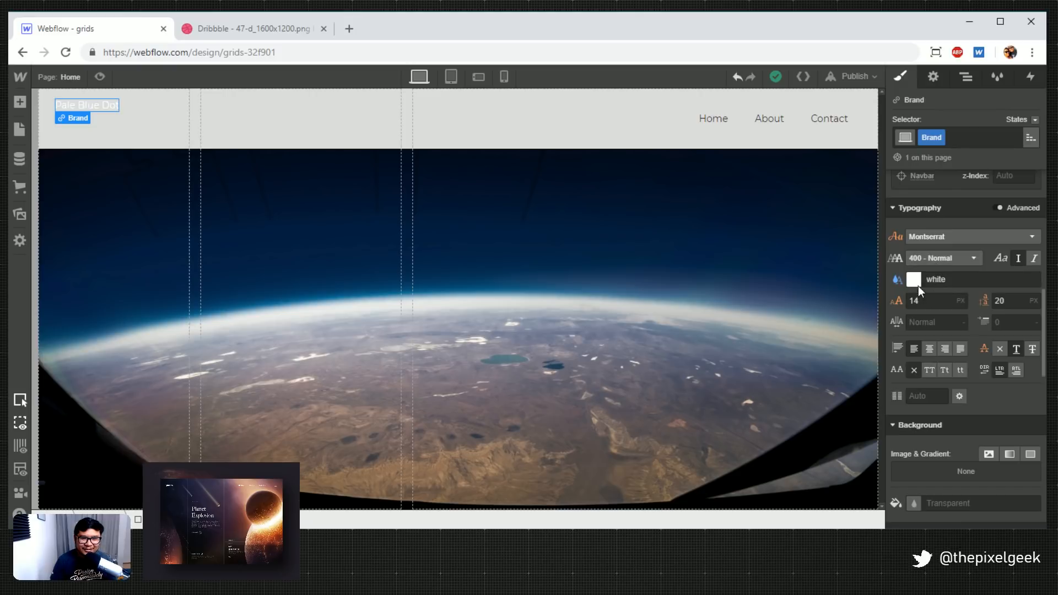
{"action": "left_click", "coordinate": [938, 257]}
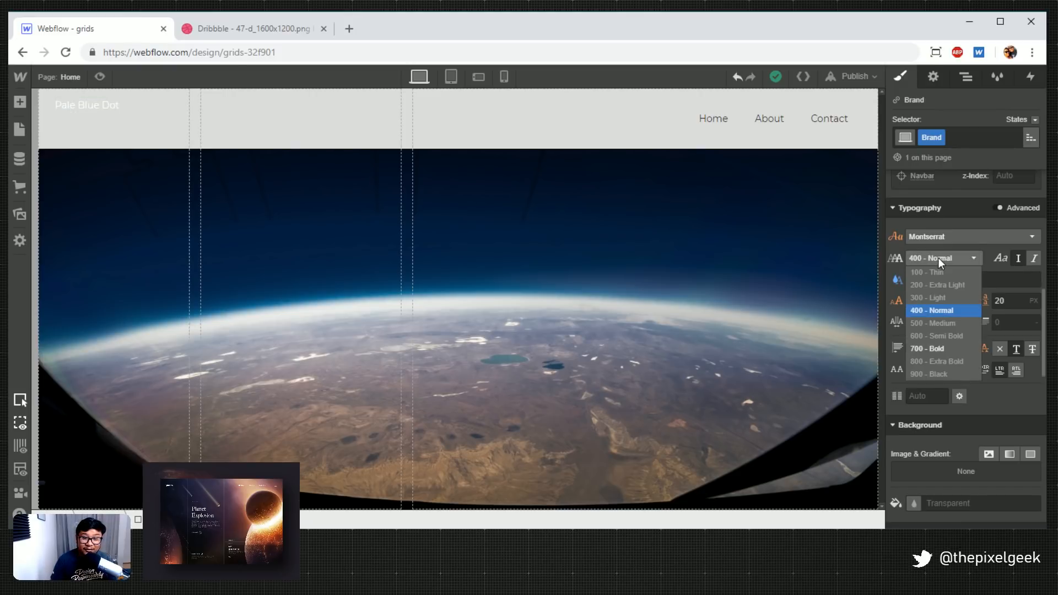
{"action": "left_click", "coordinate": [954, 321]}
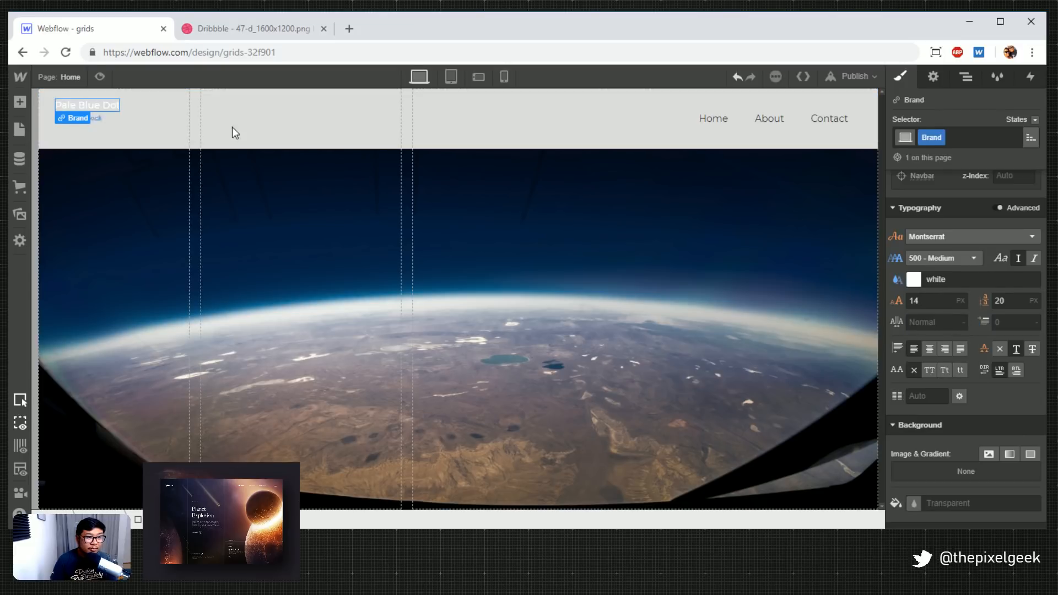
Rewrite the brand text in lowercase with a full stop, as "pale blue dot."
{"action": "left_click", "coordinate": [86, 105]}
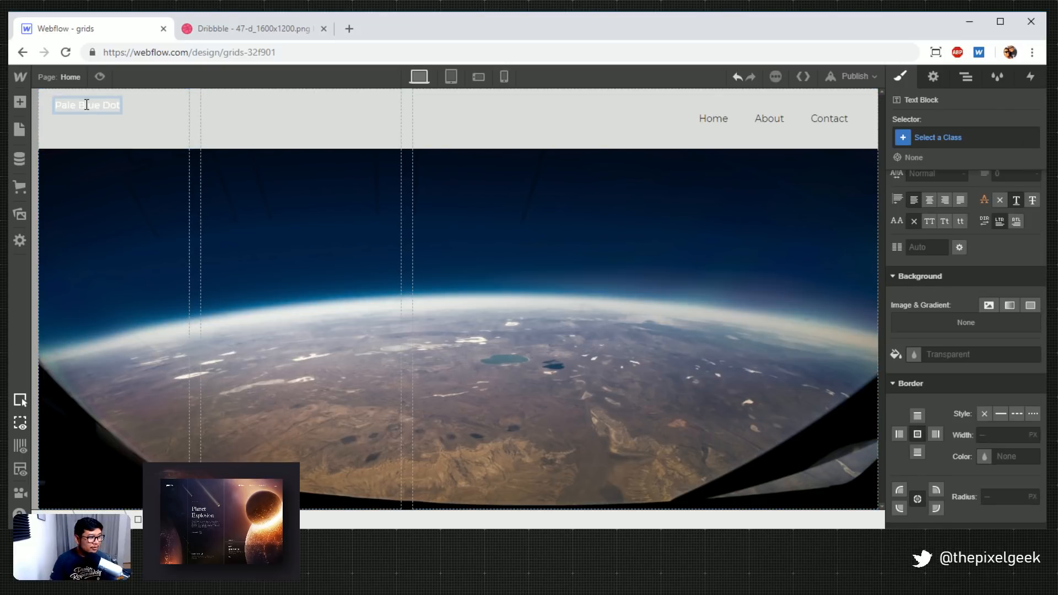
{"action": "double_click", "coordinate": [86, 105]}
{"action": "type", "text": "pal"}
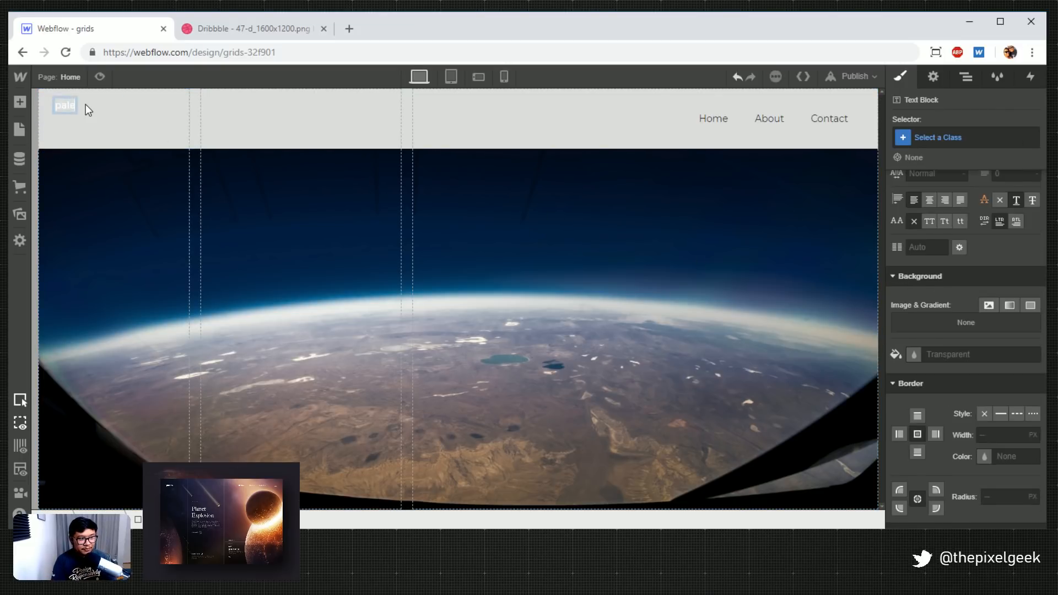
{"action": "type", "text": "e blue dot."}
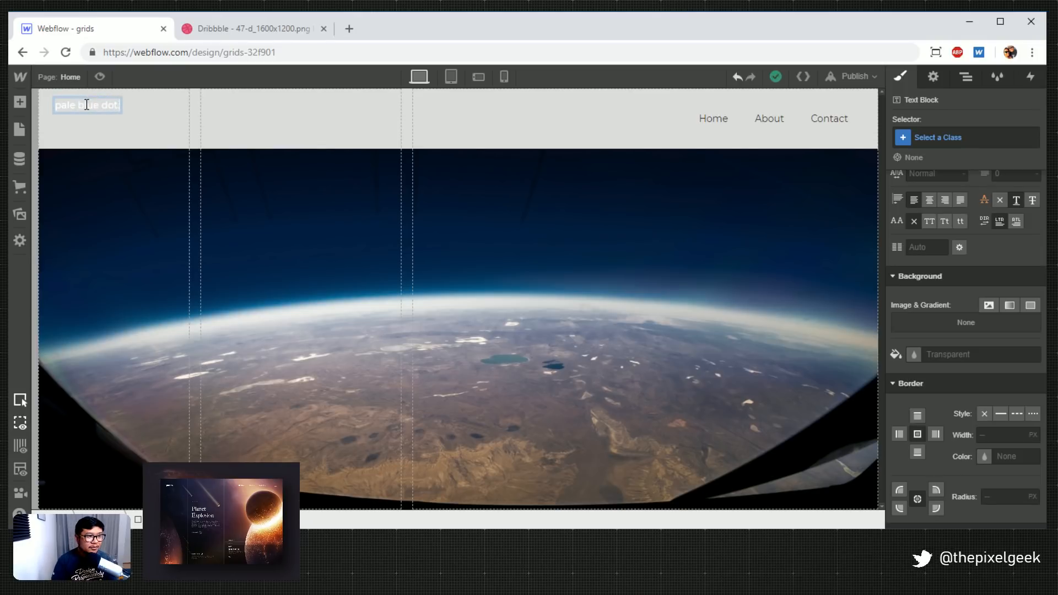
{"action": "key", "text": "Escape"}
Set the brand Text Block's font size to 25 px
{"action": "scroll", "coordinate": [952, 302], "scroll_direction": "up", "scroll_amount": 3}
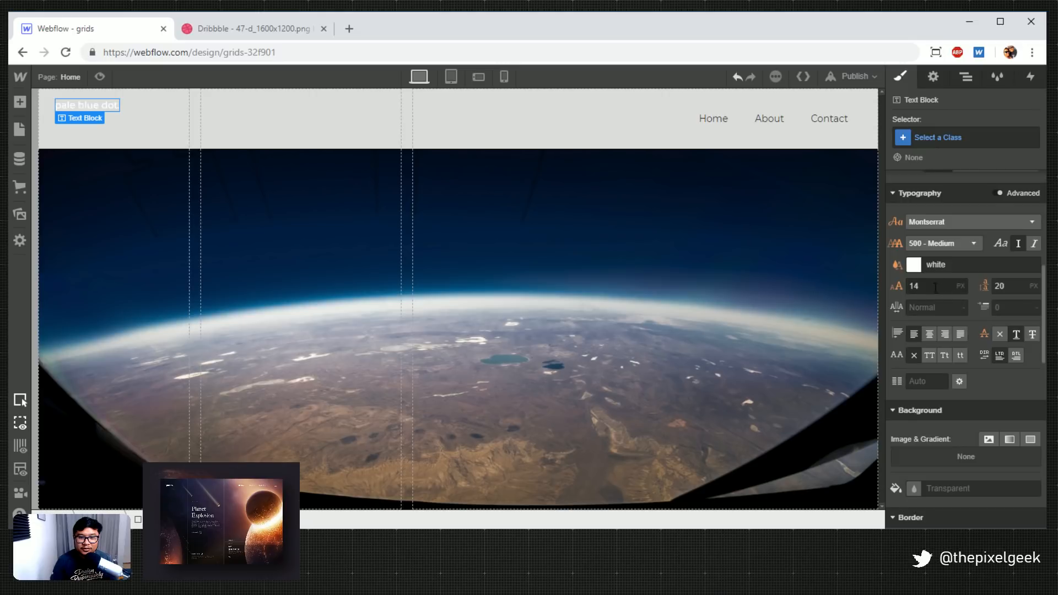
{"action": "left_click", "coordinate": [931, 286]}
{"action": "type", "text": "25"}
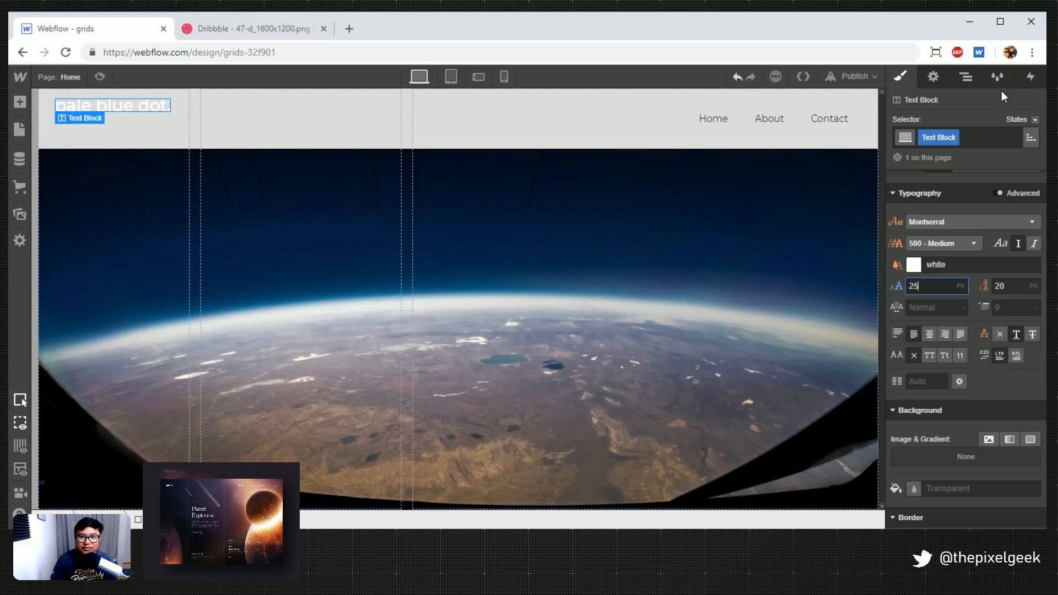
Try Lato and Open Sans as the Body (All Pages) font, checking their available weights, and restore Montserrat
{"action": "left_click", "coordinate": [1031, 138]}
{"action": "left_click", "coordinate": [949, 159]}
{"action": "left_click", "coordinate": [943, 209]}
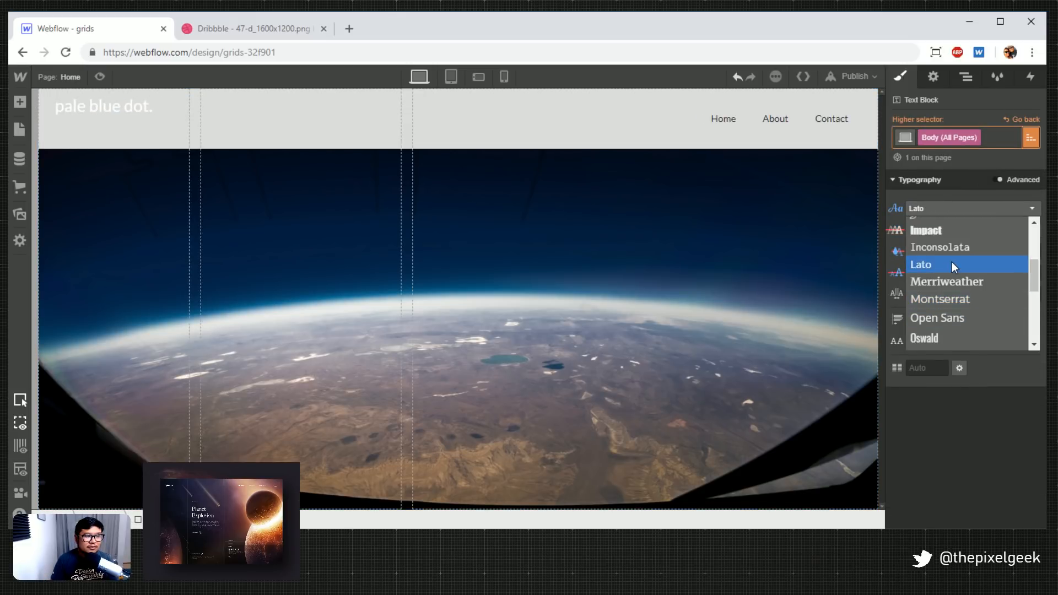
{"action": "left_click", "coordinate": [951, 263]}
{"action": "left_click", "coordinate": [948, 228]}
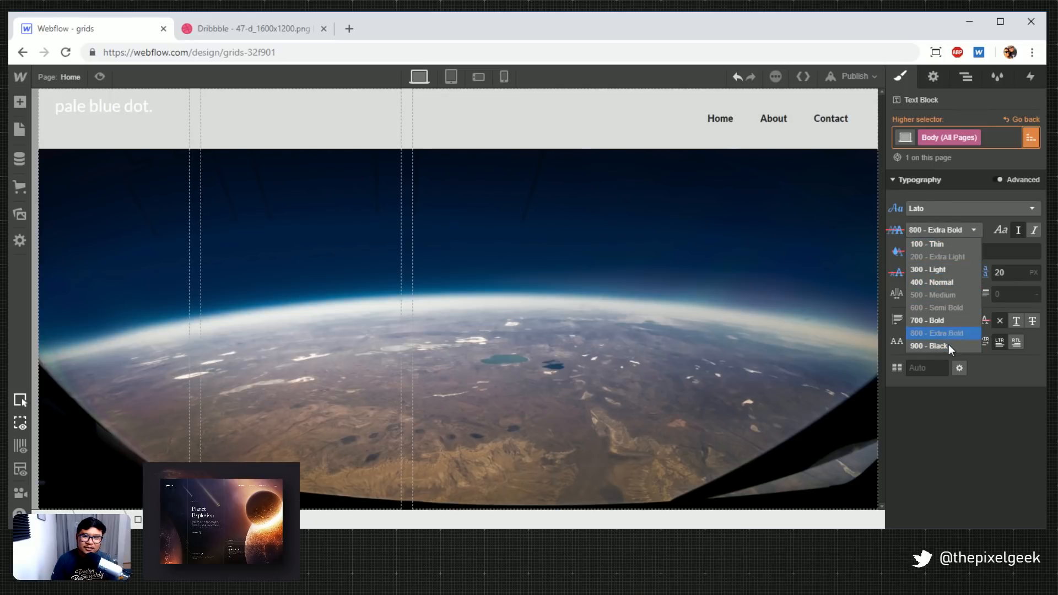
{"action": "left_click", "coordinate": [963, 208]}
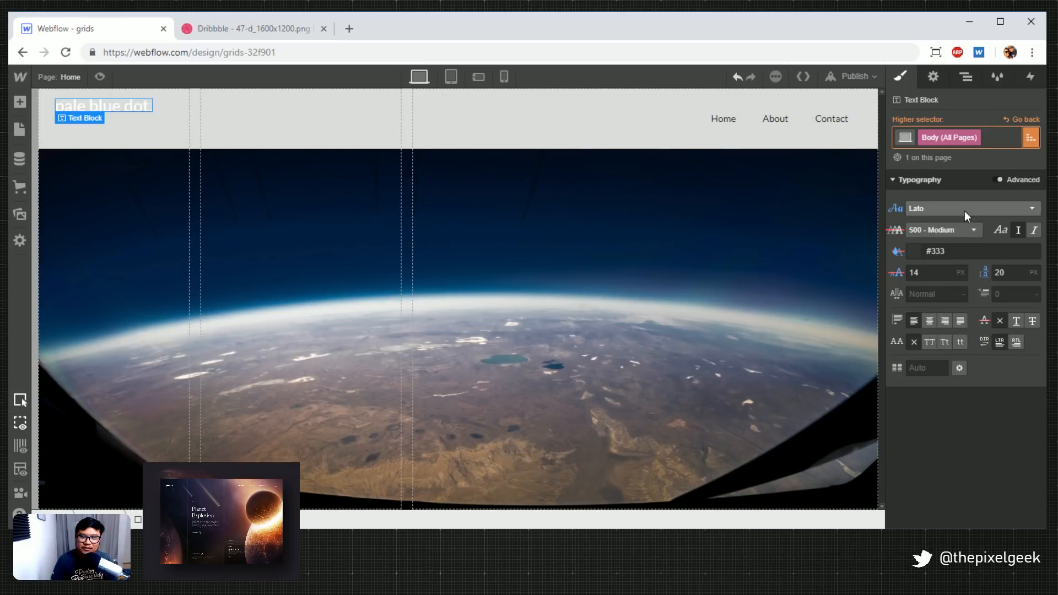
{"action": "left_click", "coordinate": [964, 210]}
{"action": "left_click", "coordinate": [966, 316]}
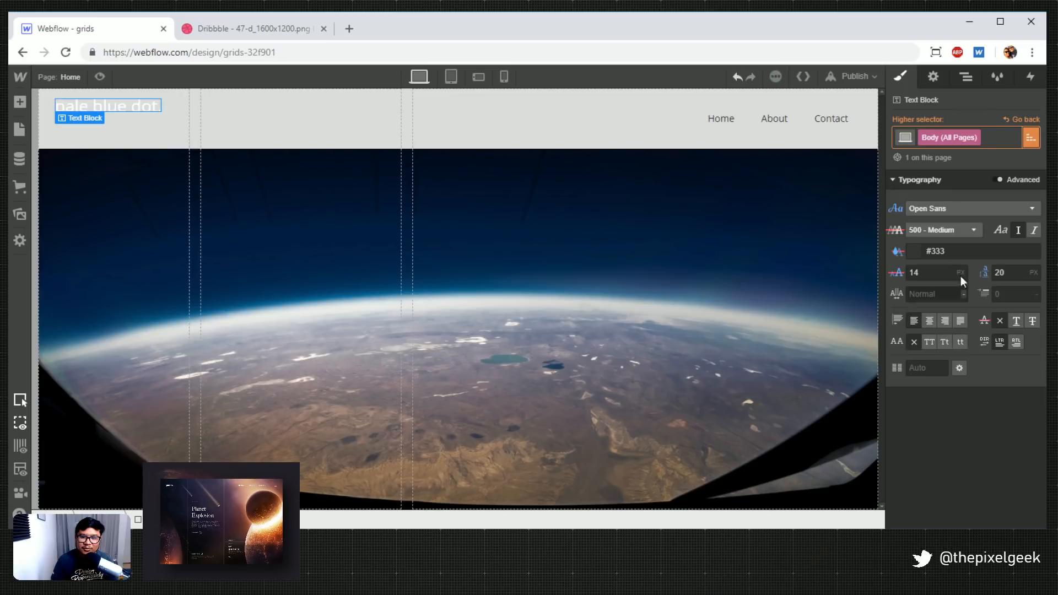
{"action": "left_click", "coordinate": [947, 231]}
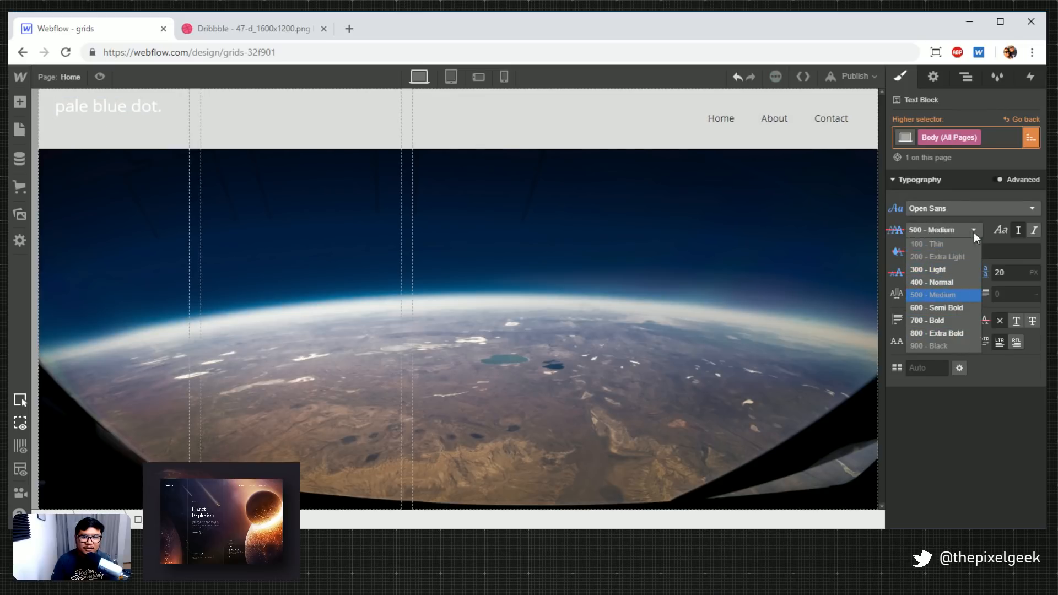
{"action": "left_click", "coordinate": [948, 207]}
{"action": "left_click", "coordinate": [949, 298]}
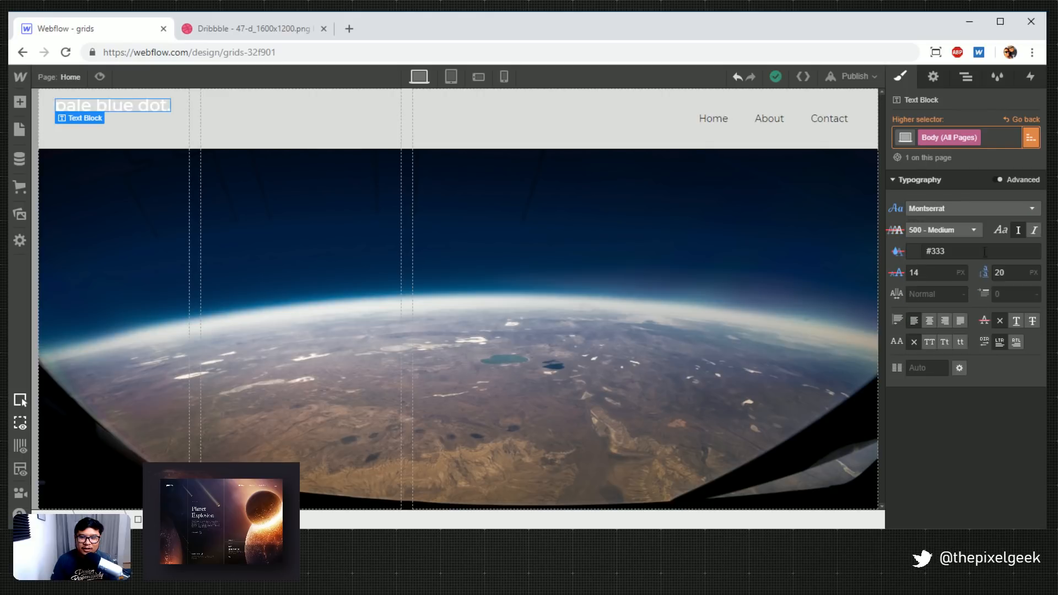
Preview Montserrat's font weights on Body (All Pages) without changing the weight, and return to the Text Block class
{"action": "left_click", "coordinate": [938, 230]}
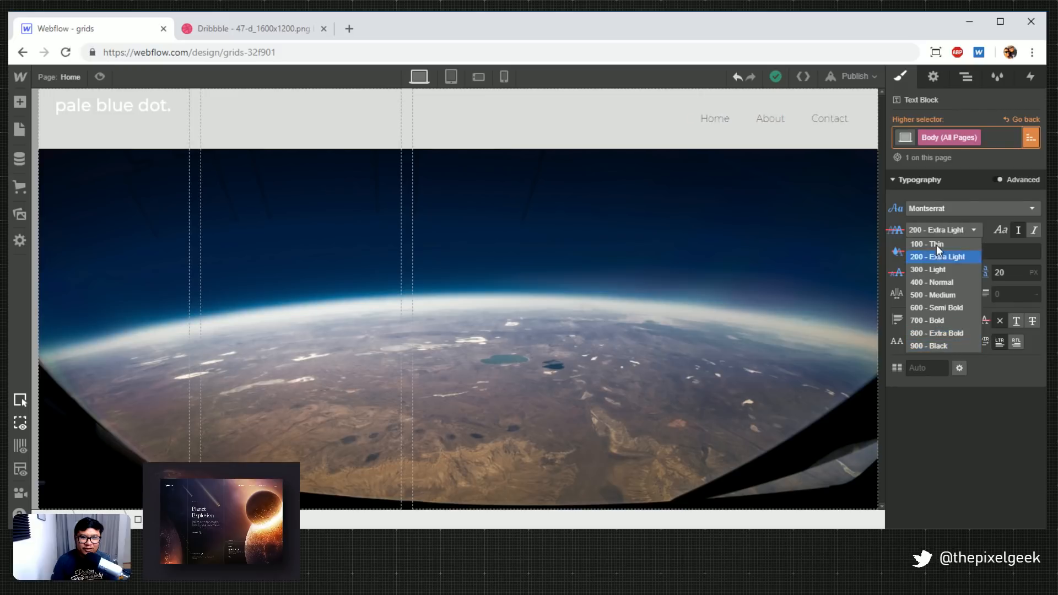
{"action": "left_click", "coordinate": [971, 180]}
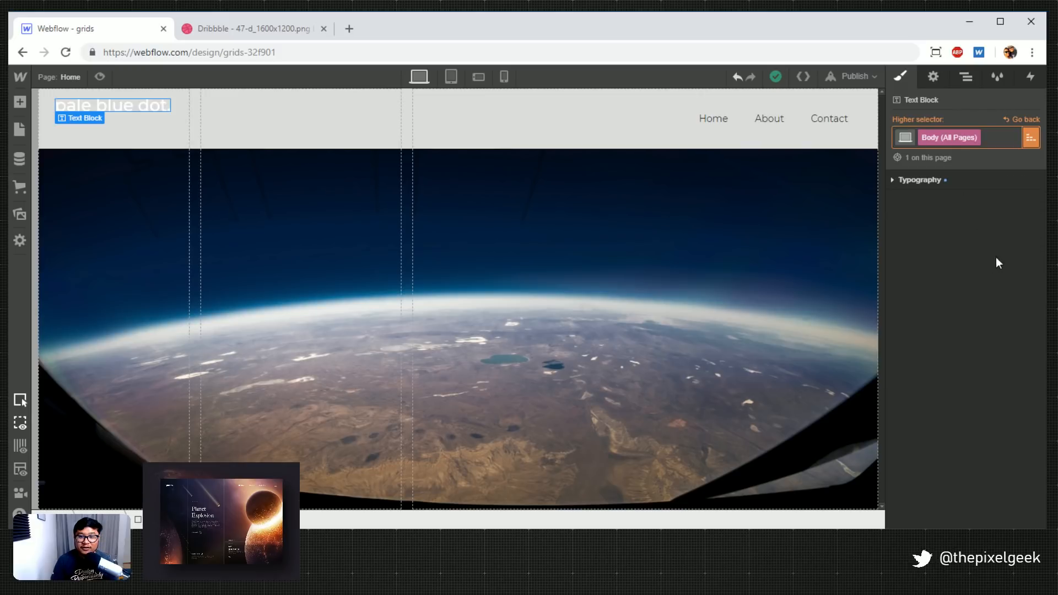
{"action": "left_click", "coordinate": [919, 182]}
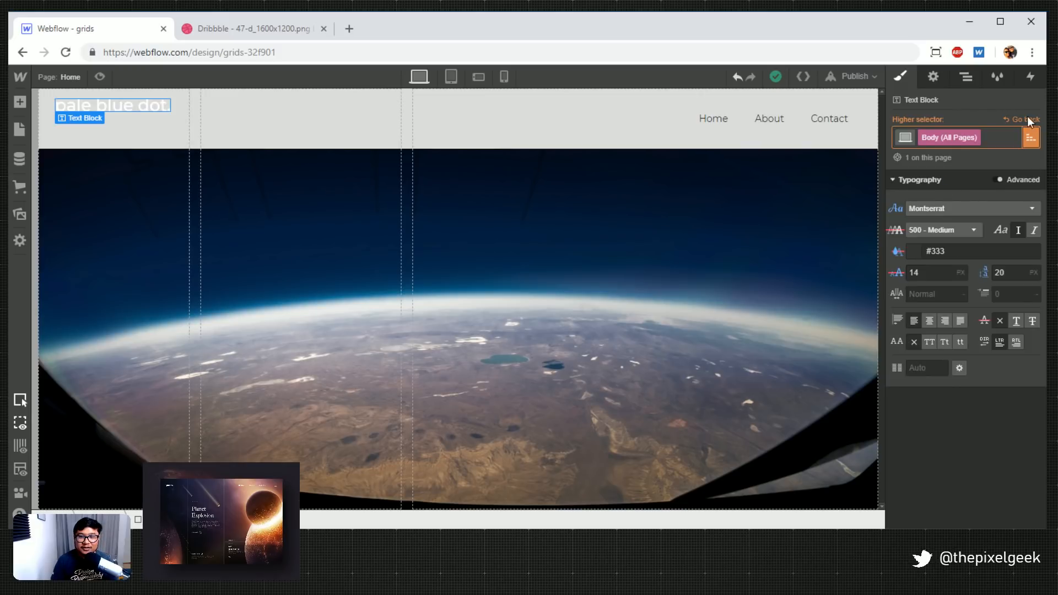
{"action": "left_click", "coordinate": [1023, 119]}
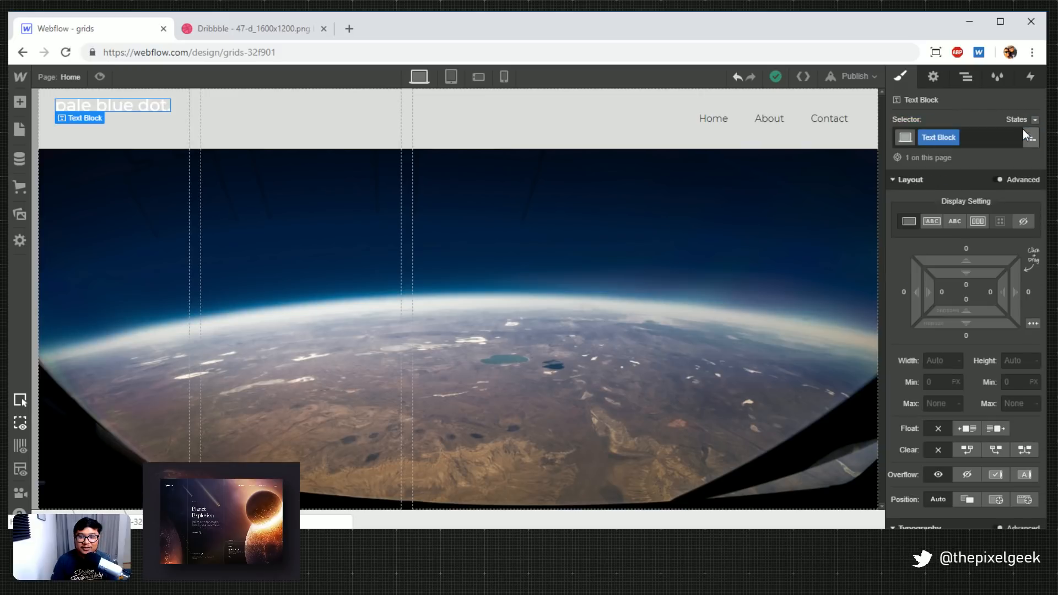
Switch the selection between the Brand link and its nested Text Block, ending on the Brand link
{"action": "left_click", "coordinate": [130, 108]}
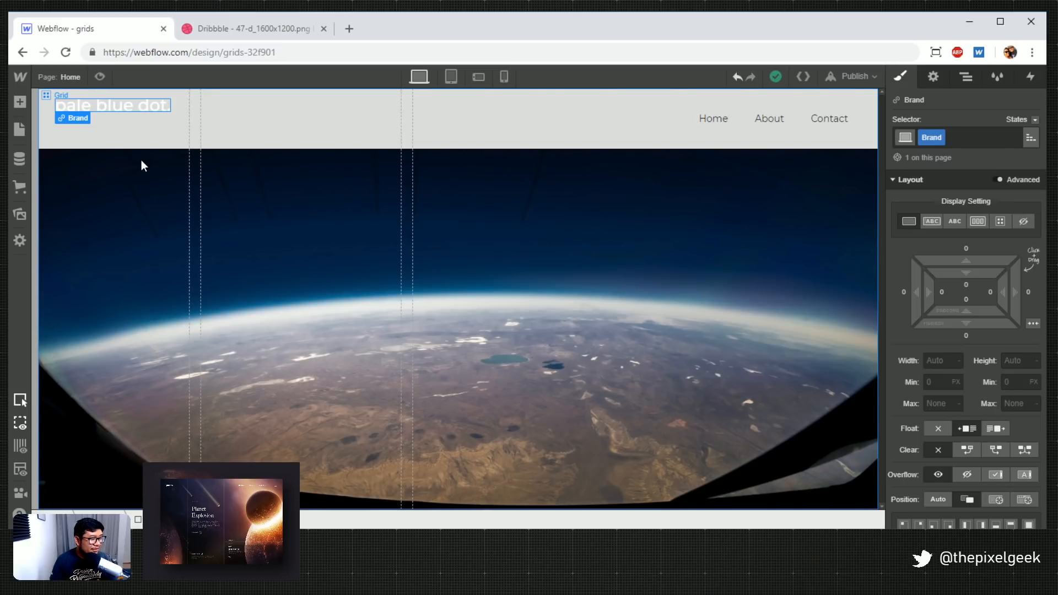
{"action": "left_click", "coordinate": [127, 103]}
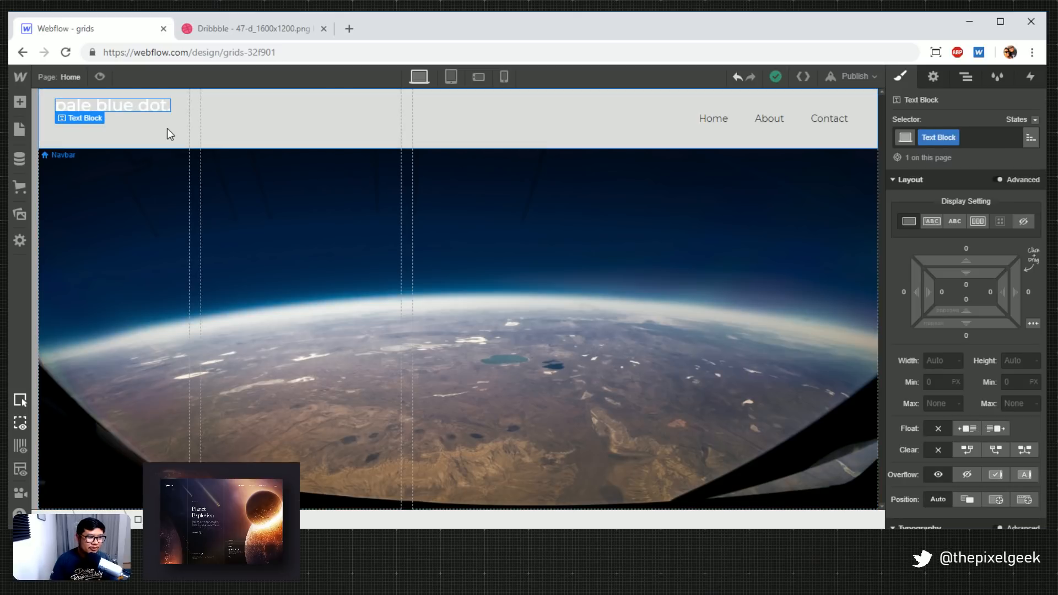
{"action": "key", "text": "ctrl+Up"}
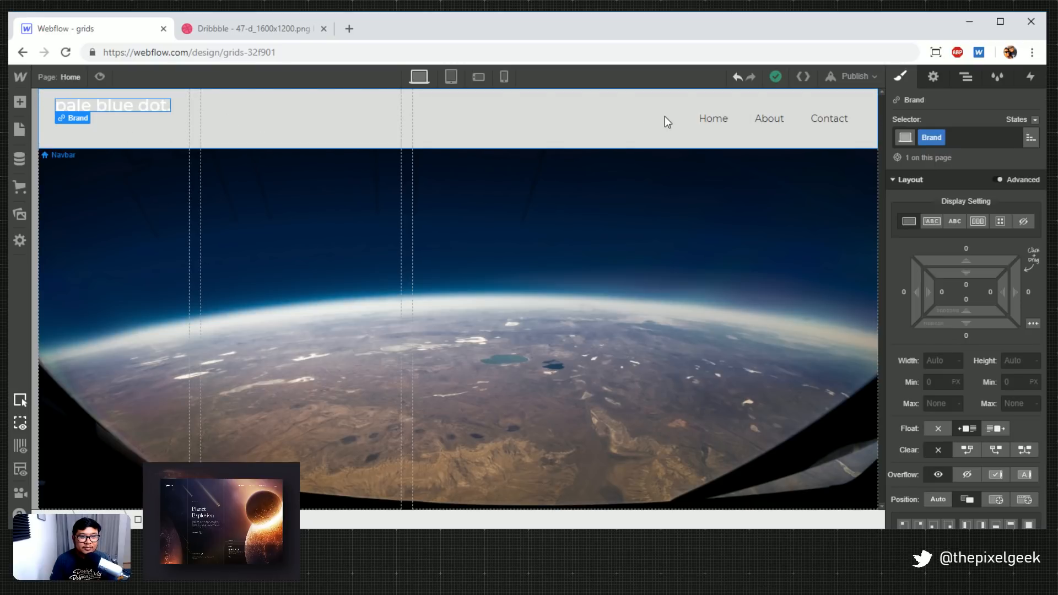
Set the Home nav link's top and bottom padding to 0 and apply its Nav Link class to the About and Contact links
{"action": "left_click", "coordinate": [720, 120]}
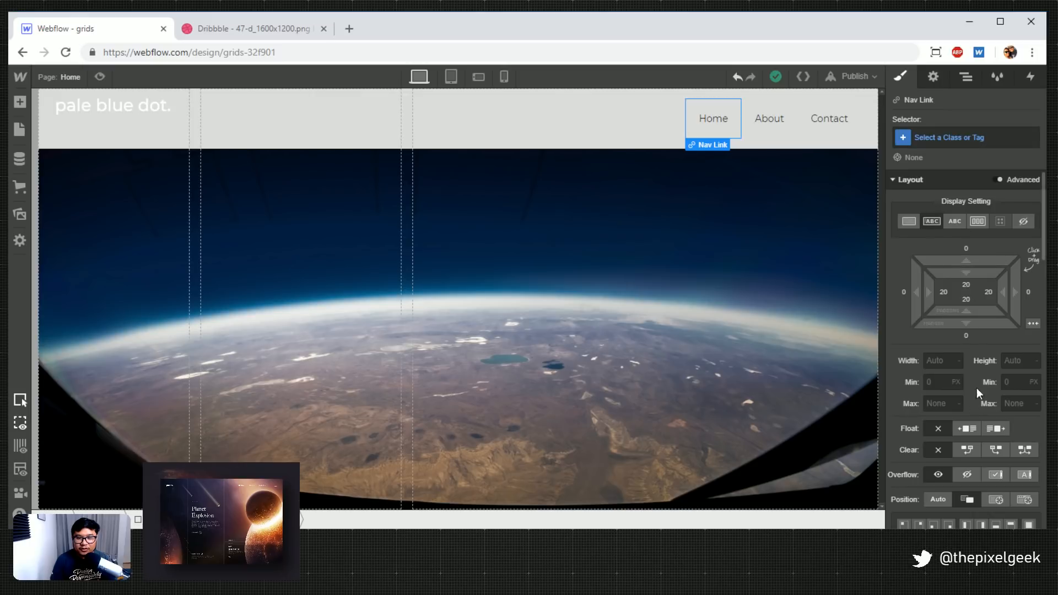
{"action": "left_click_drag", "start_coordinate": [974, 277], "coordinate": [962, 212]}
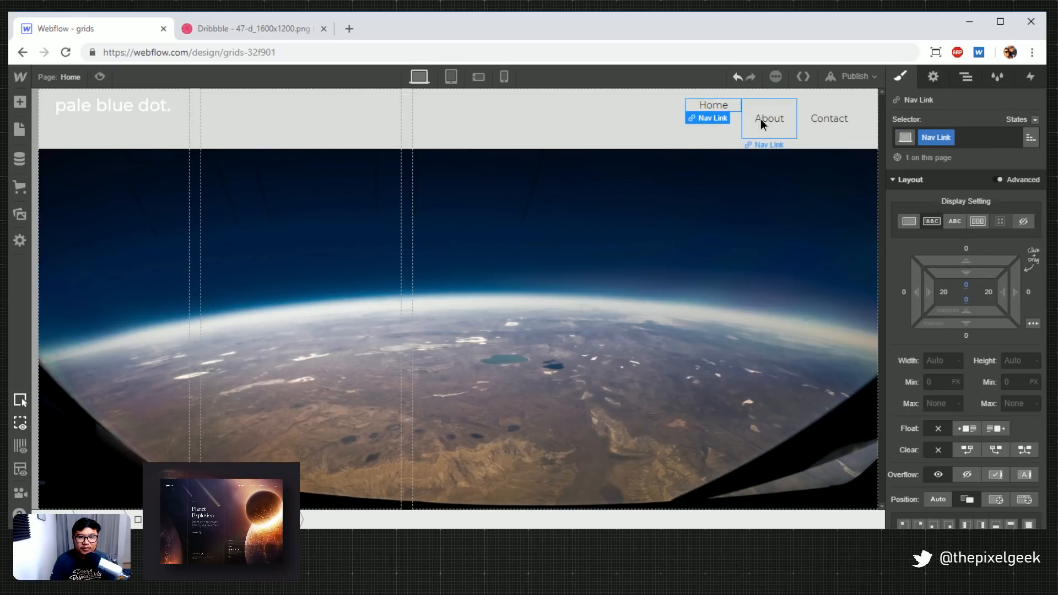
{"action": "left_click", "coordinate": [766, 118]}
{"action": "left_click", "coordinate": [951, 138]}
{"action": "type", "text": "nav"}
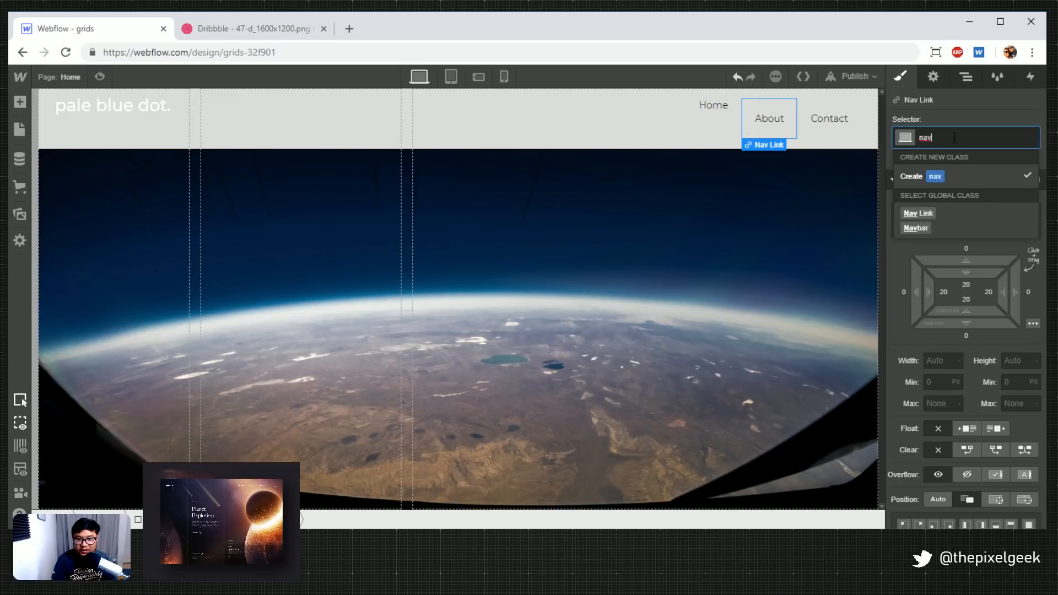
{"action": "key", "text": "Return"}
{"action": "left_click", "coordinate": [851, 124]}
{"action": "left_click", "coordinate": [951, 137]}
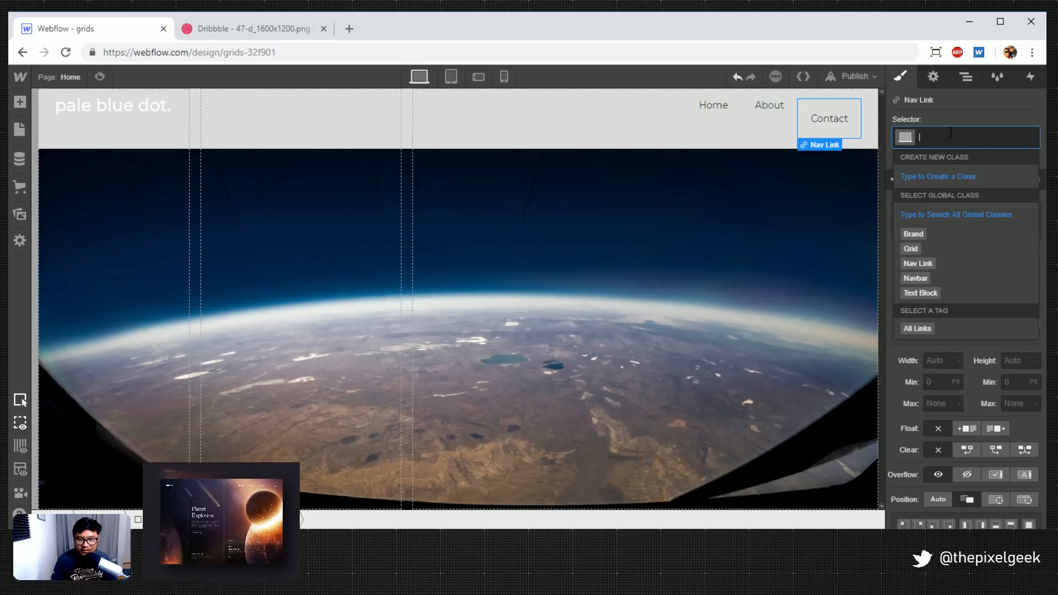
{"action": "type", "text": "nav"}
{"action": "key", "text": "Return"}
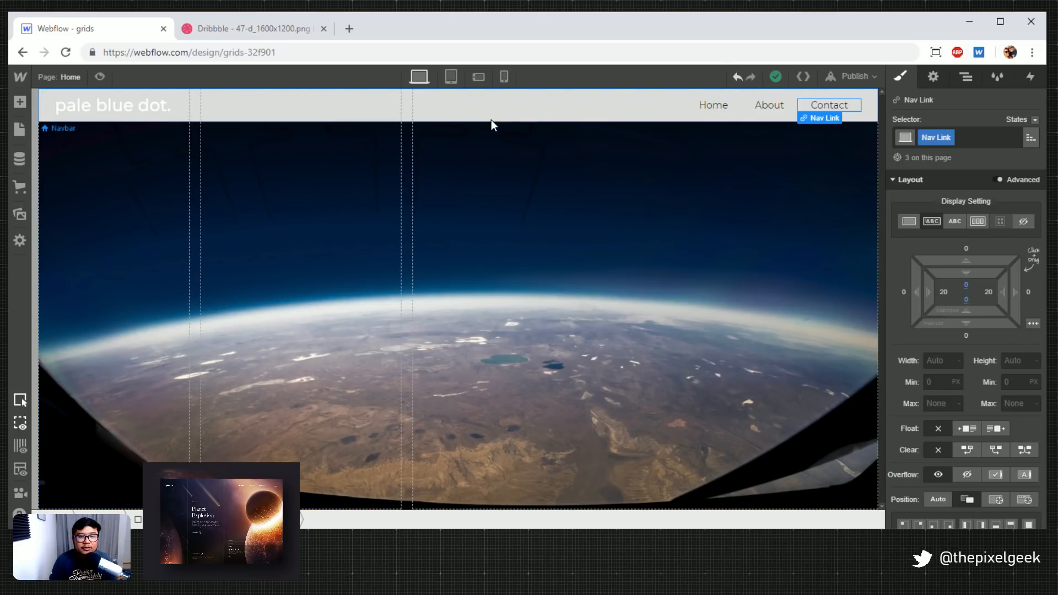
Set the Nav Link class's font color to white
{"action": "scroll", "coordinate": [987, 395], "scroll_direction": "down", "scroll_amount": 5}
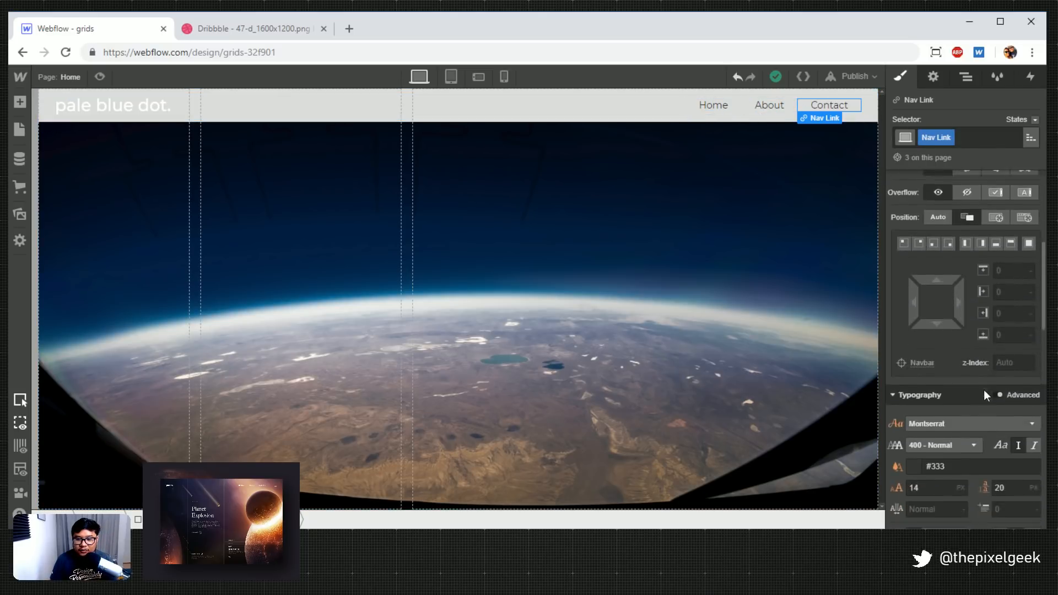
{"action": "scroll", "coordinate": [987, 395], "scroll_direction": "down", "scroll_amount": 1}
{"action": "left_click", "coordinate": [906, 414]}
{"action": "type", "text": "white"}
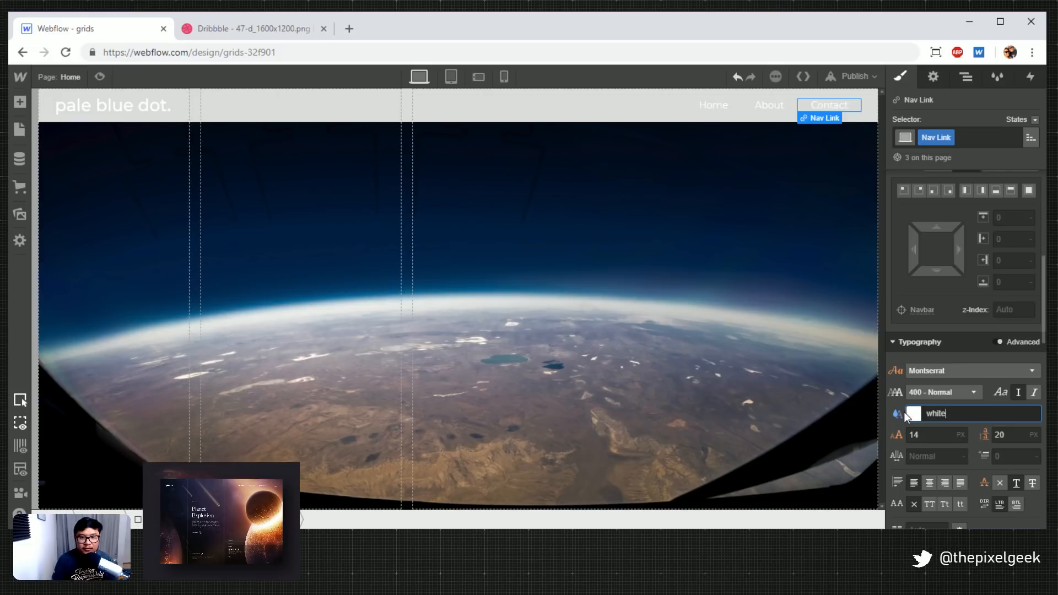
Make the Navbar's background color transparent
{"action": "left_click", "coordinate": [865, 118]}
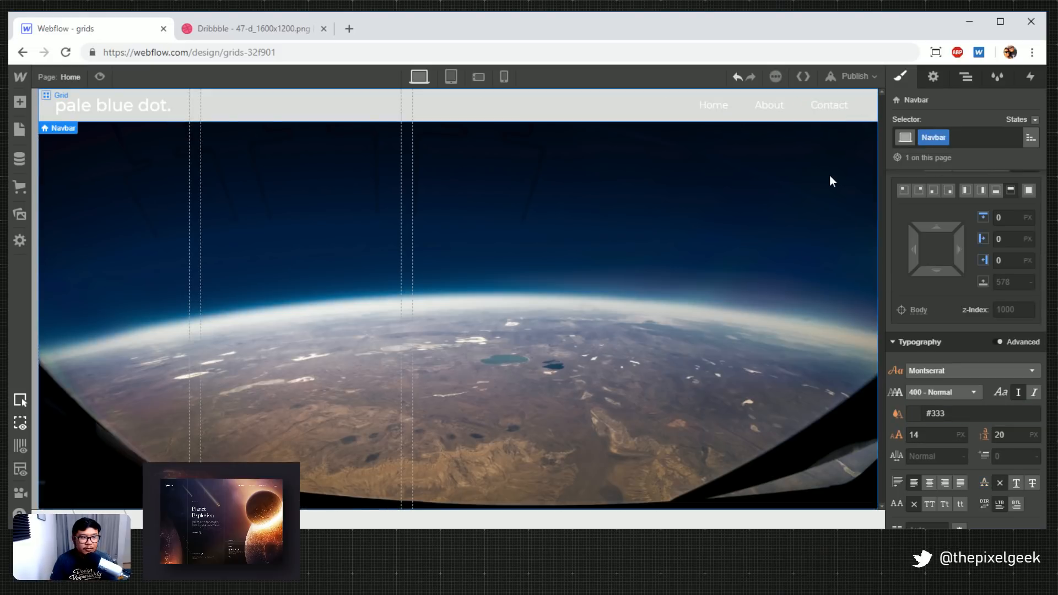
{"action": "scroll", "coordinate": [982, 464], "scroll_direction": "down", "scroll_amount": 4}
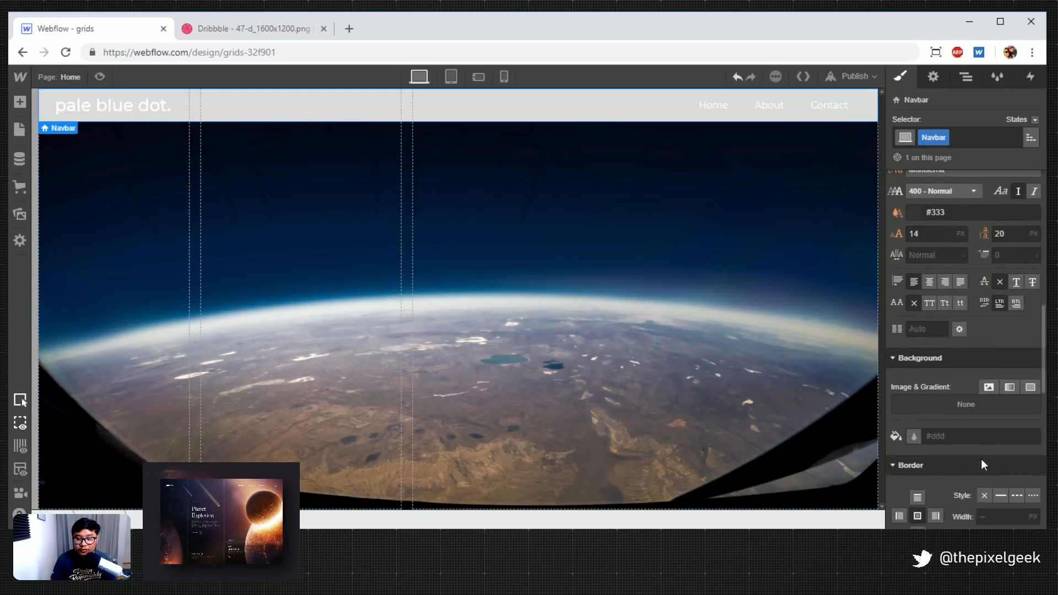
{"action": "scroll", "coordinate": [981, 459], "scroll_direction": "down", "scroll_amount": 1}
{"action": "left_click", "coordinate": [937, 368]}
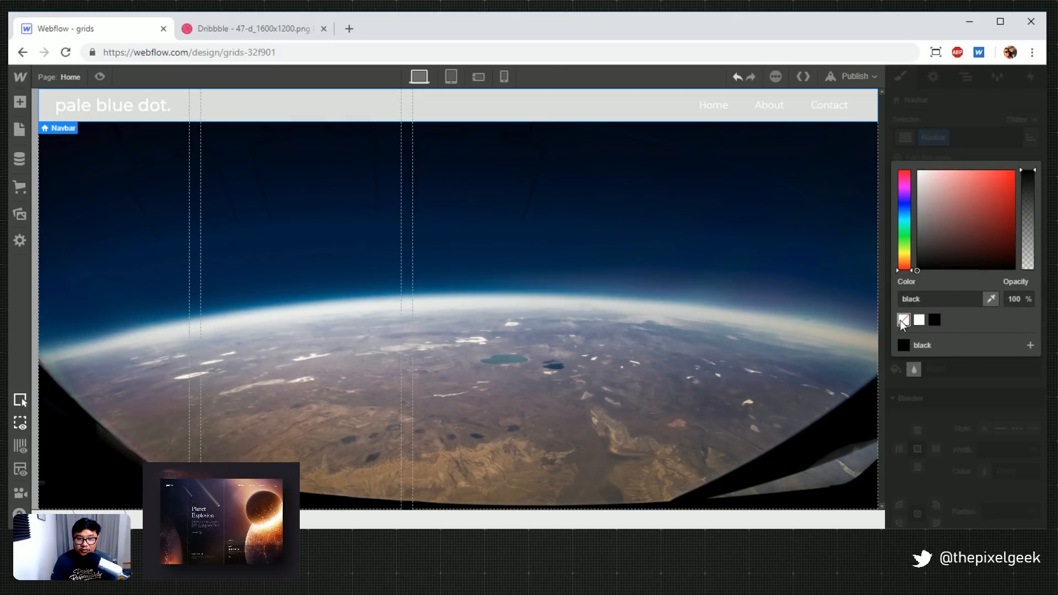
{"action": "left_click", "coordinate": [903, 320]}
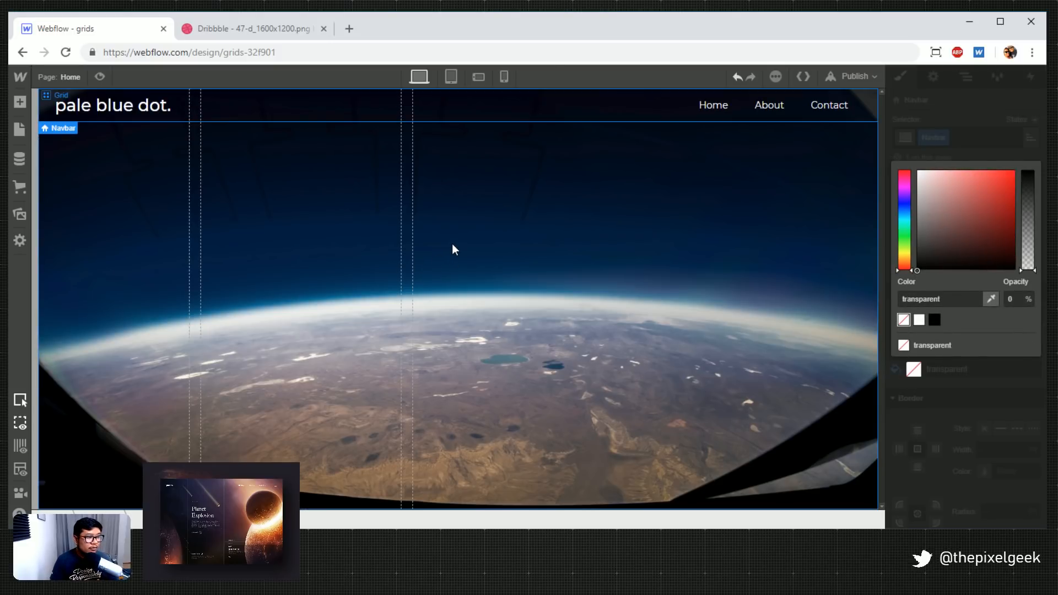
Append an underscore to each nav link so they read Home_, About_ and Contact_
{"action": "double_click", "coordinate": [716, 102]}
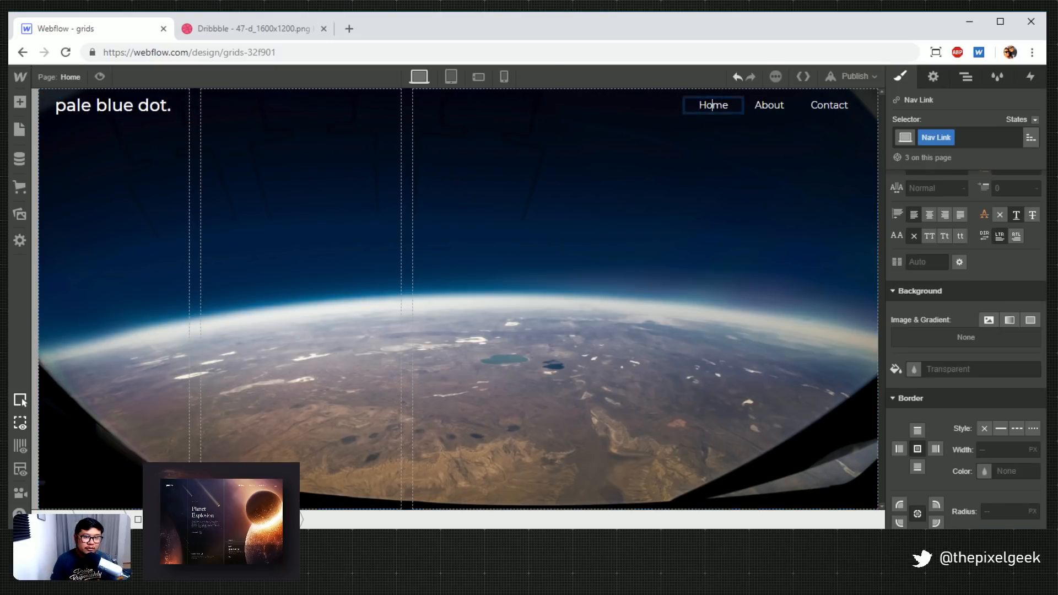
{"action": "type", "text": "_"}
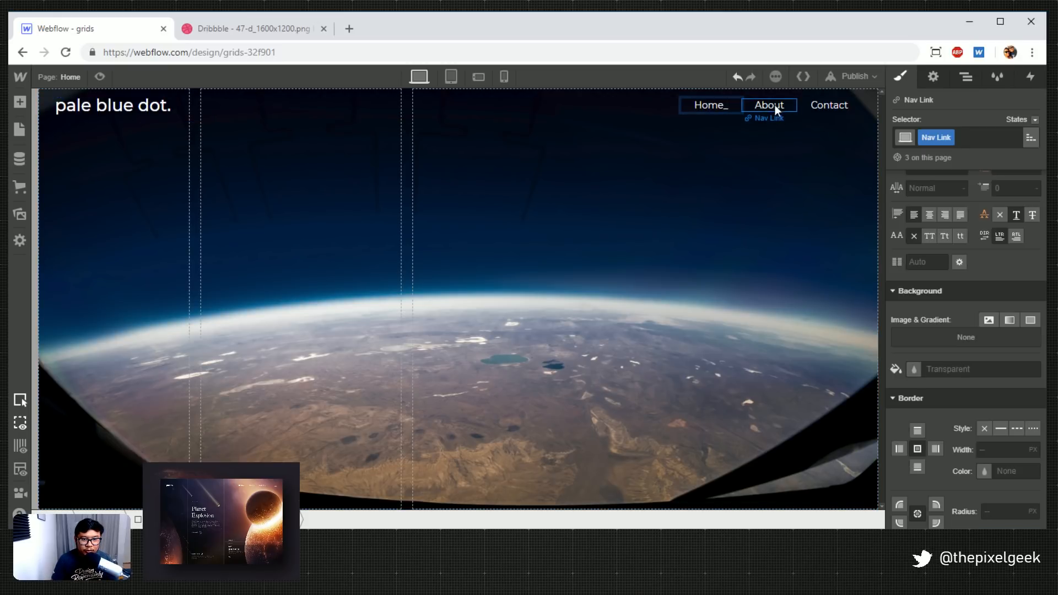
{"action": "double_click", "coordinate": [778, 108]}
{"action": "type", "text": "_"}
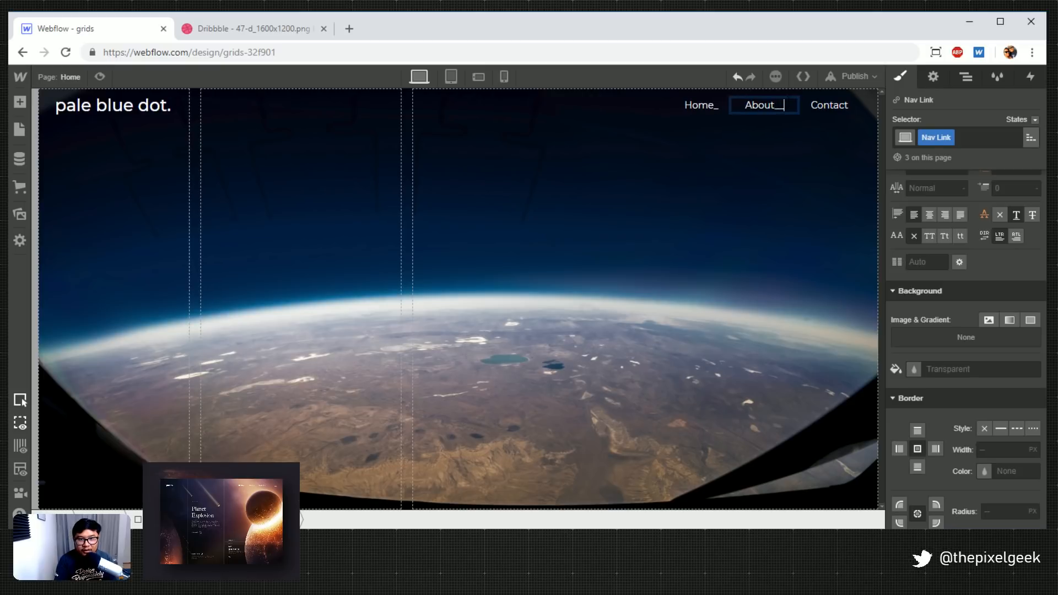
{"action": "key", "text": "Escape"}
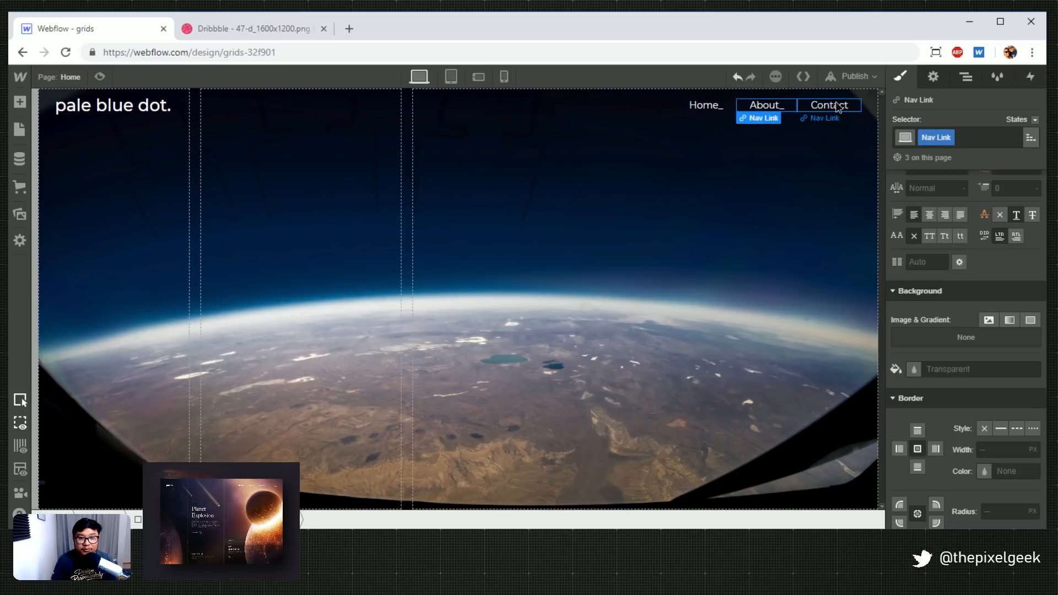
{"action": "double_click", "coordinate": [833, 104]}
{"action": "type", "text": "_"}
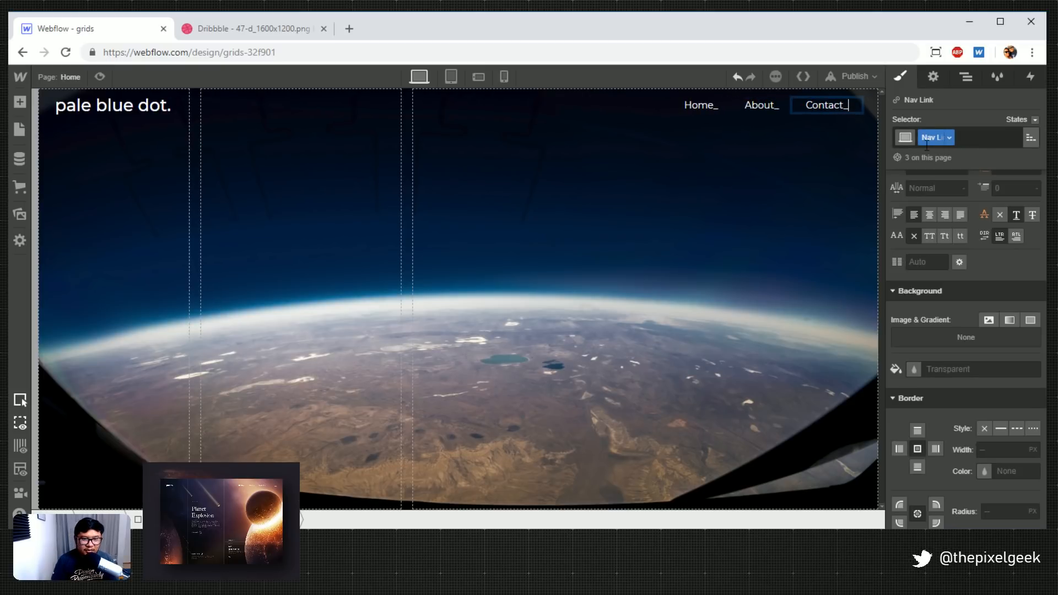
{"action": "key", "text": "Escape"}
Set the Navbar's top and bottom padding to 40 px
{"action": "left_click", "coordinate": [769, 150]}
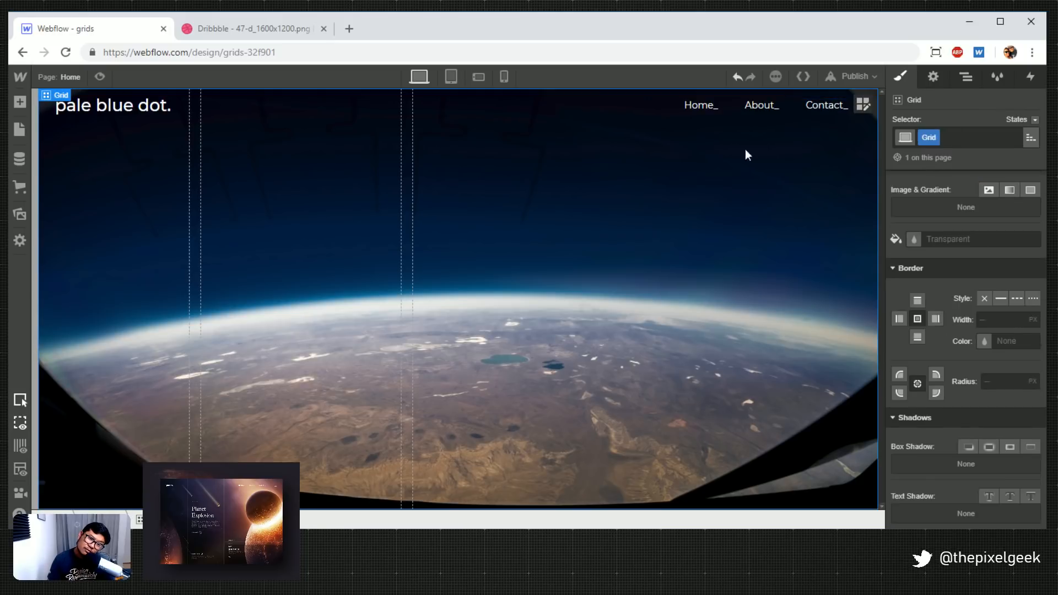
{"action": "left_click", "coordinate": [628, 115]}
{"action": "scroll", "coordinate": [968, 250], "scroll_direction": "down", "scroll_amount": 5}
{"action": "scroll", "coordinate": [970, 249], "scroll_direction": "up", "scroll_amount": 5}
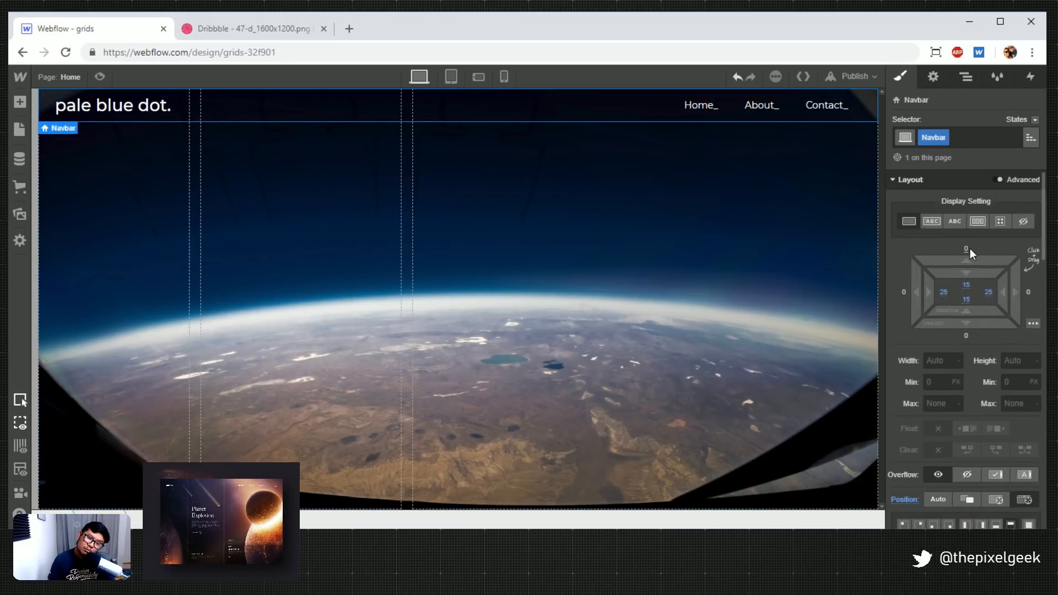
{"action": "left_click_drag", "start_coordinate": [967, 273], "coordinate": [967, 319]}
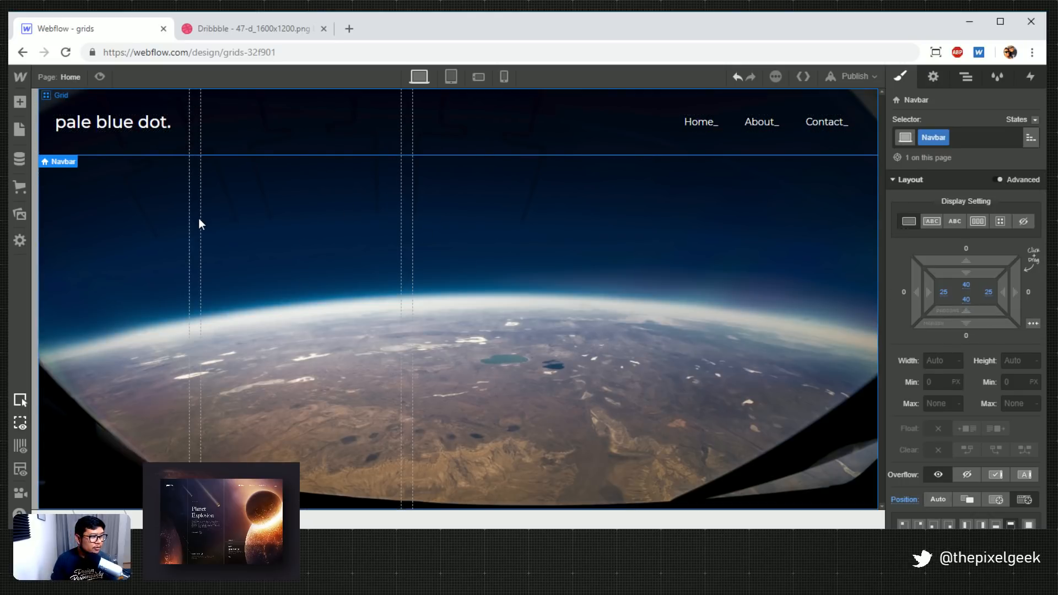
Try a 13 px font size on the Brand link and restore it to 14 px
{"action": "left_click", "coordinate": [110, 121]}
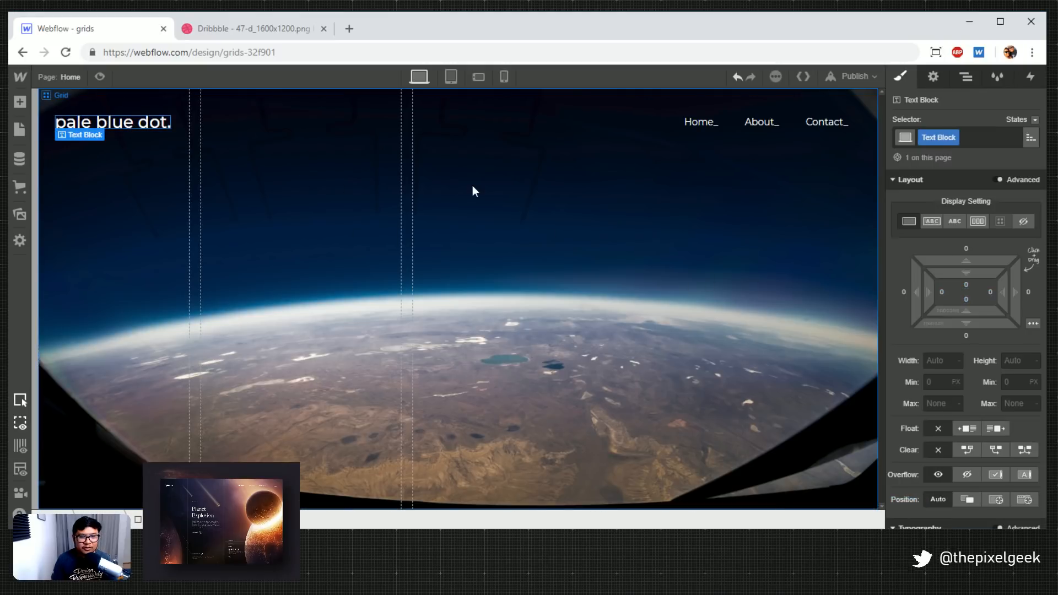
{"action": "scroll", "coordinate": [937, 408], "scroll_direction": "down", "scroll_amount": 5}
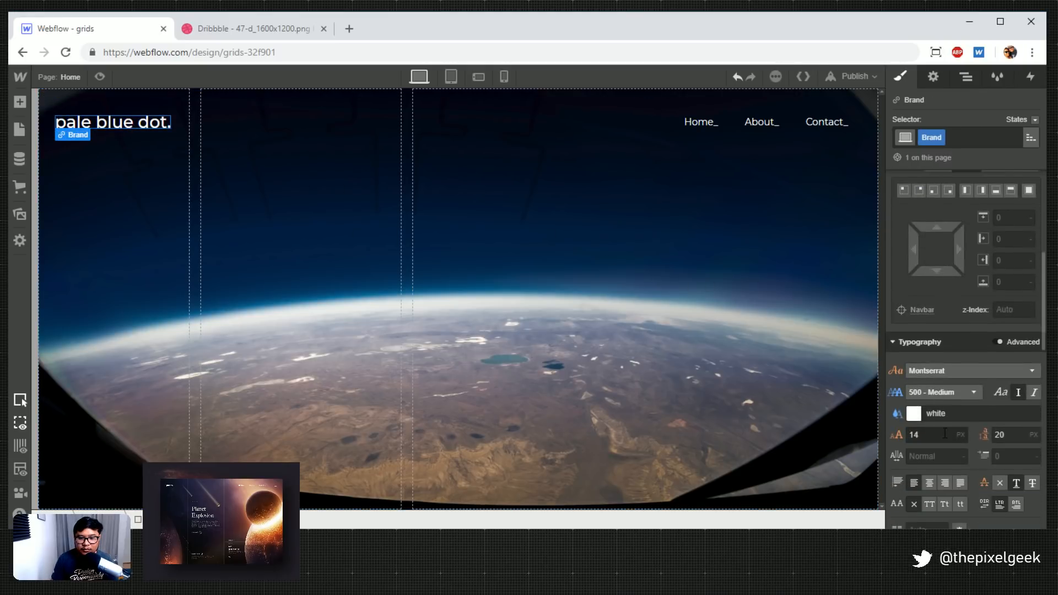
{"action": "left_click", "coordinate": [945, 434]}
{"action": "key", "text": "Down"}
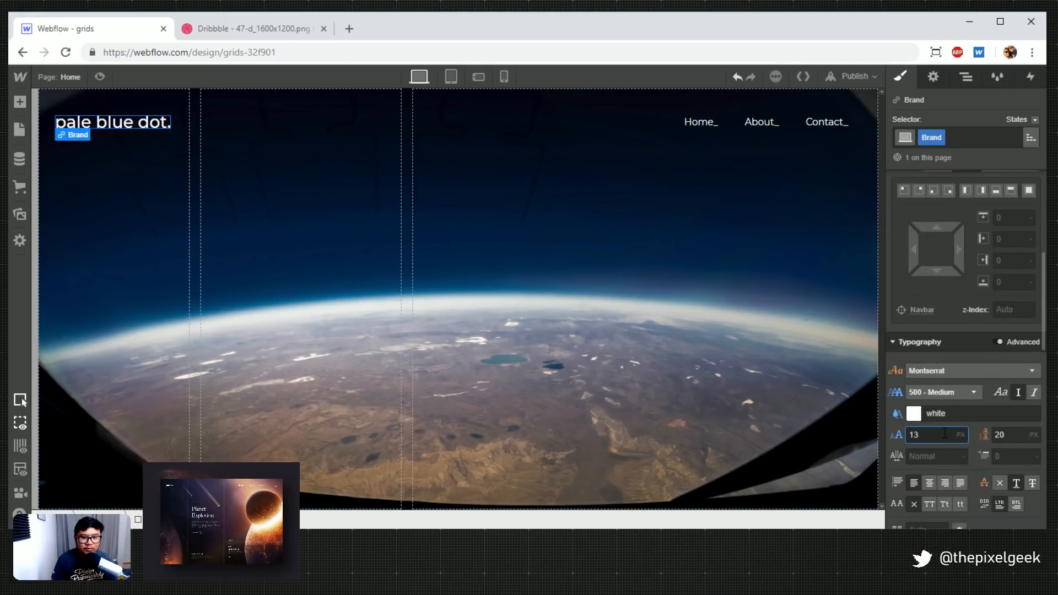
{"action": "key", "text": "Down"}
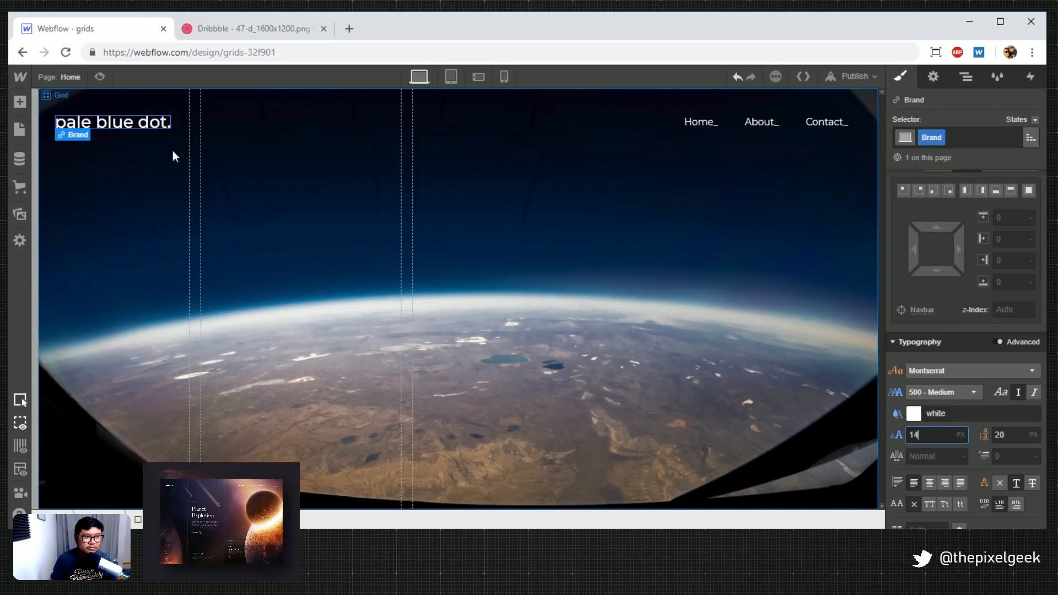
Remove the Text Block class from the text nested in the Brand link
{"action": "left_click", "coordinate": [108, 124]}
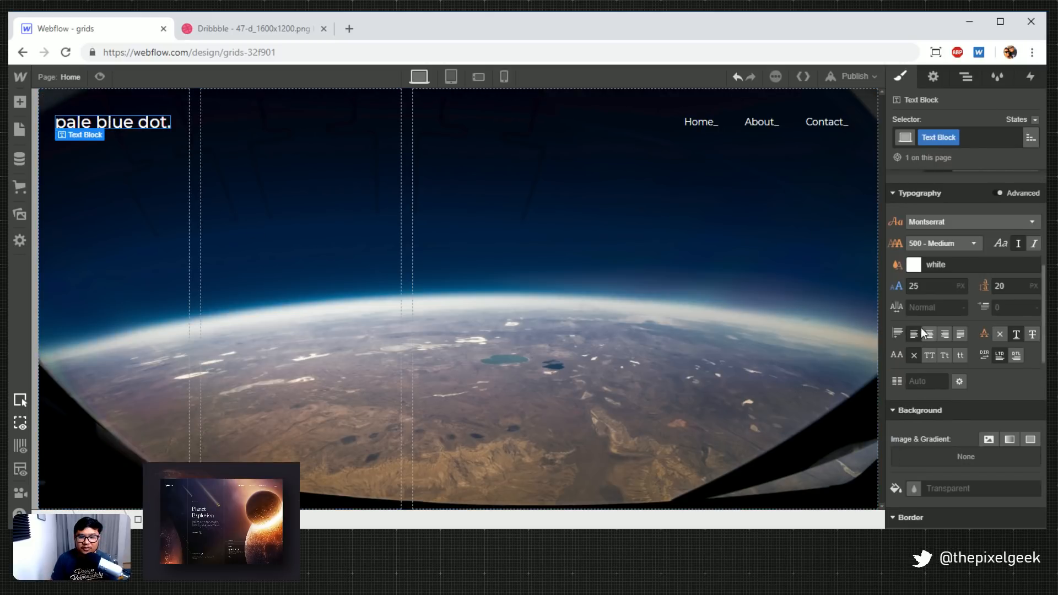
{"action": "left_click", "coordinate": [956, 137]}
{"action": "left_click", "coordinate": [944, 188]}
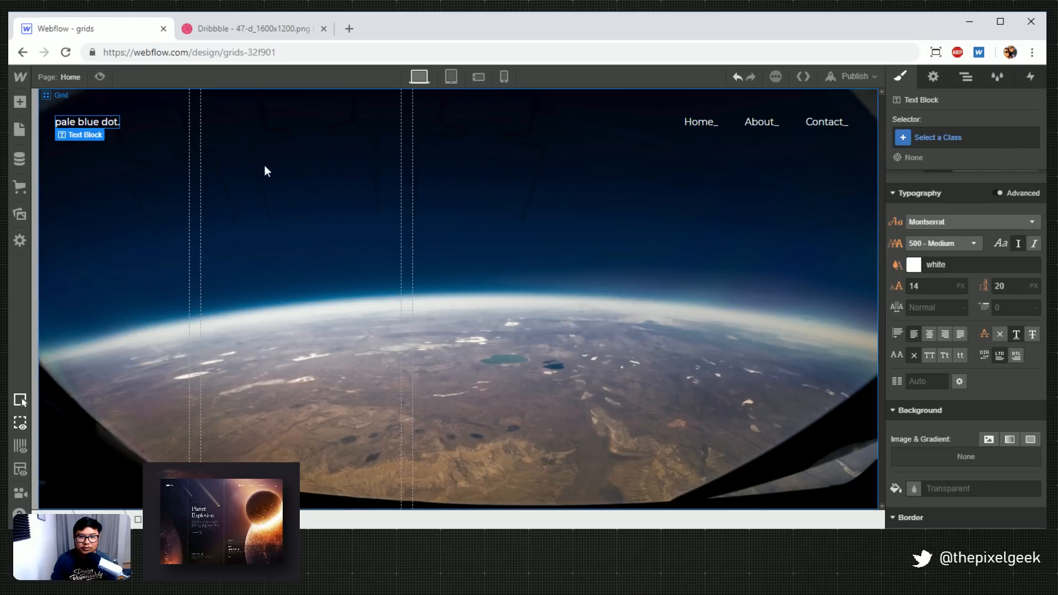
Set the Brand link's font size to 18 px and its line height to 24 px
{"action": "left_click", "coordinate": [93, 124]}
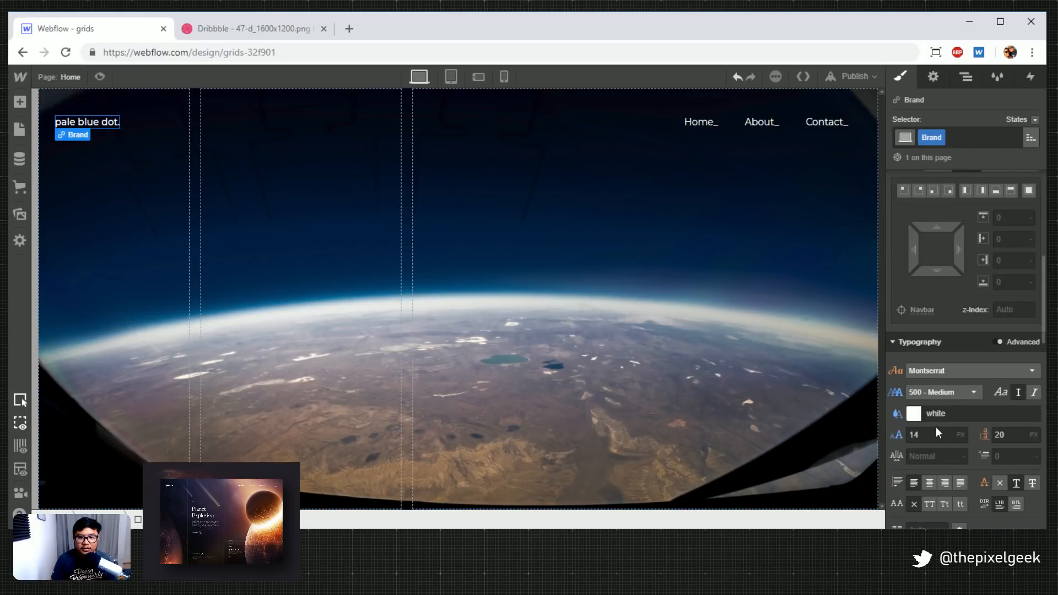
{"action": "key", "text": "Up"}
{"action": "key", "text": "Up"}
{"action": "key", "text": "Up"}
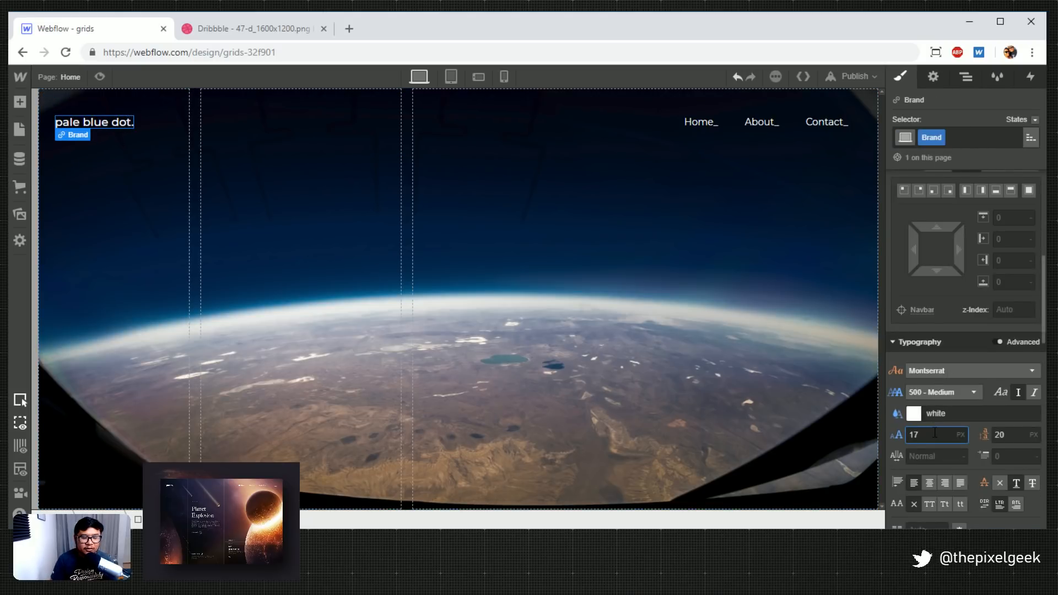
{"action": "key", "text": "Up"}
{"action": "key", "text": "Tab"}
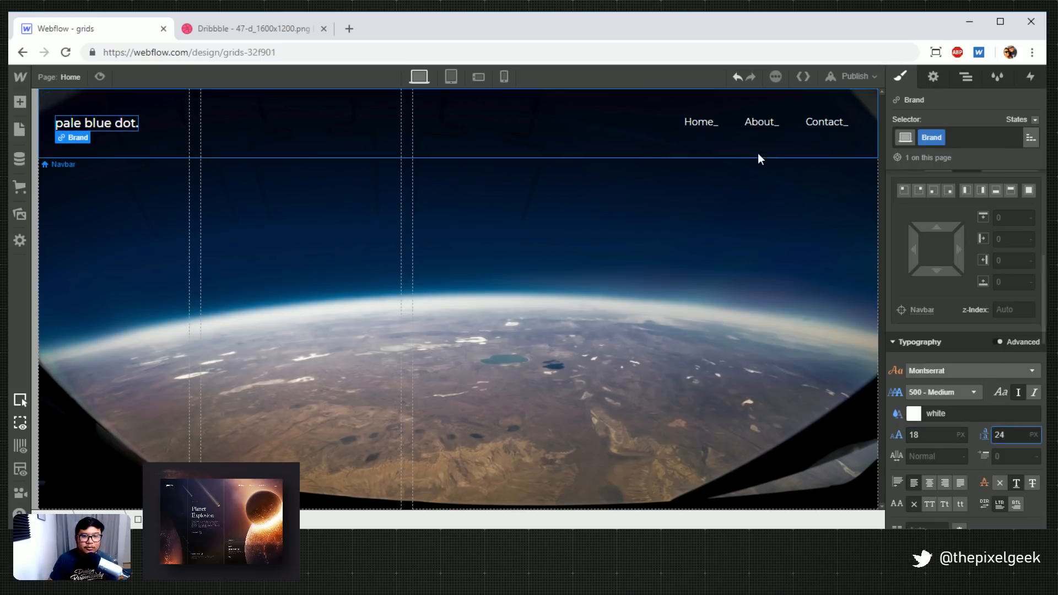
Set the Nav Link class to all-uppercase text with a 500 - Medium font weight
{"action": "left_click", "coordinate": [692, 119]}
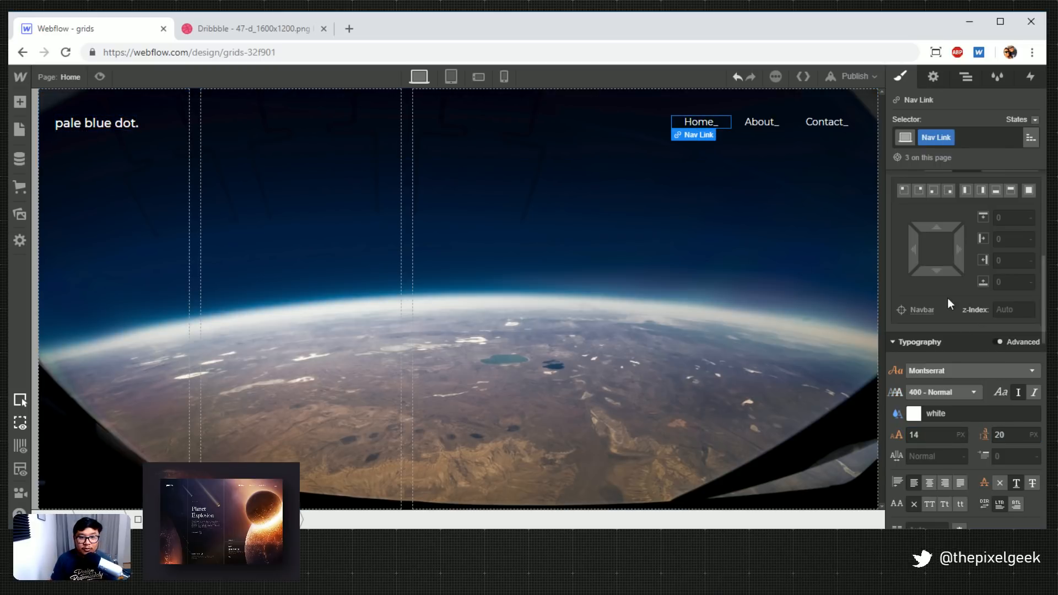
{"action": "scroll", "coordinate": [967, 444], "scroll_direction": "down", "scroll_amount": 3}
{"action": "left_click", "coordinate": [930, 370]}
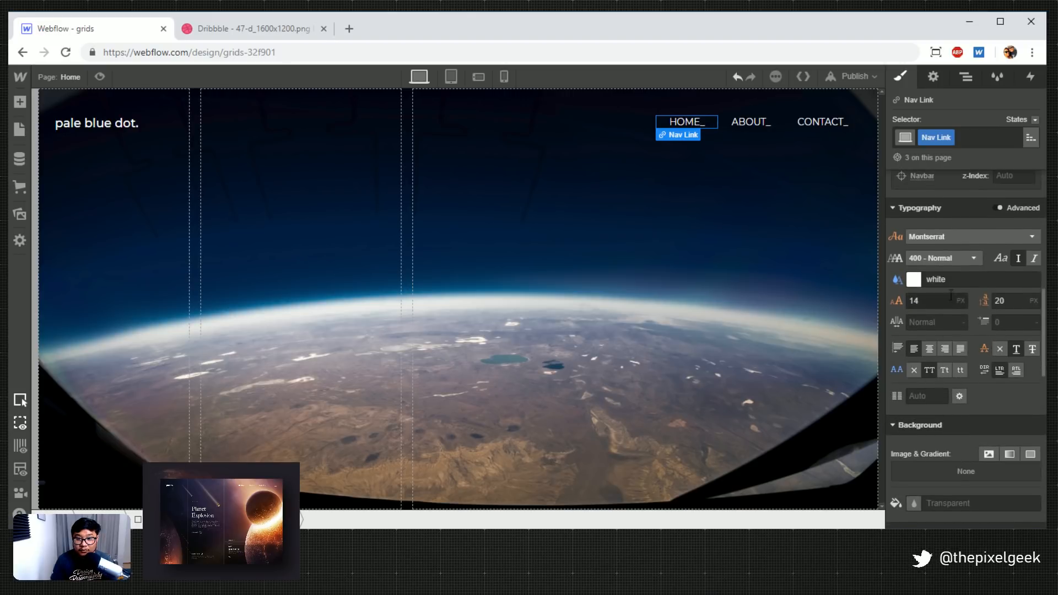
{"action": "left_click", "coordinate": [937, 255]}
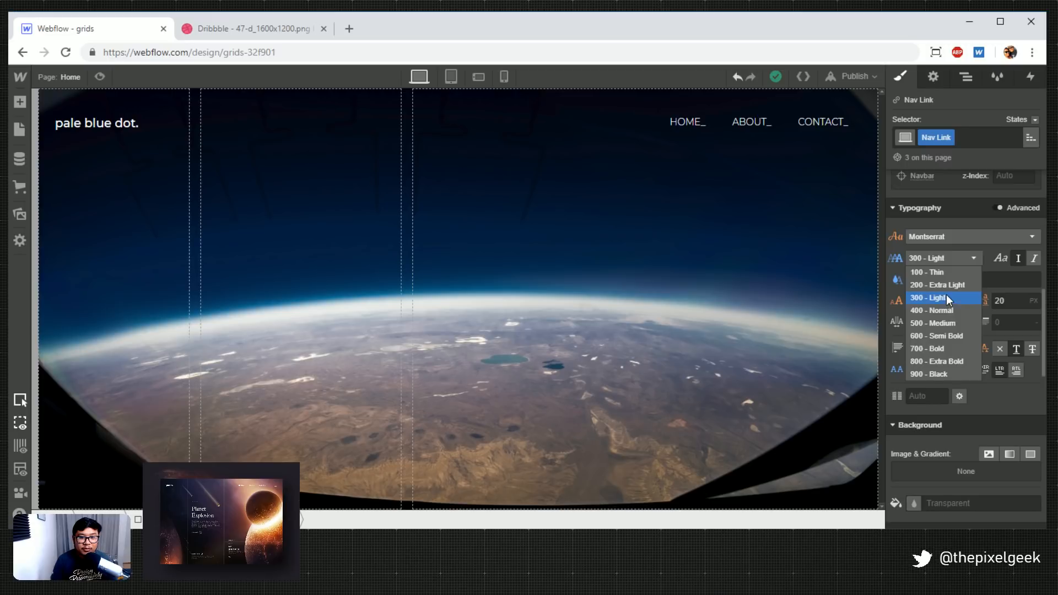
{"action": "left_click", "coordinate": [946, 322]}
Try the 400 - Normal font weight on the text block nested in the Brand link
{"action": "left_click", "coordinate": [100, 128]}
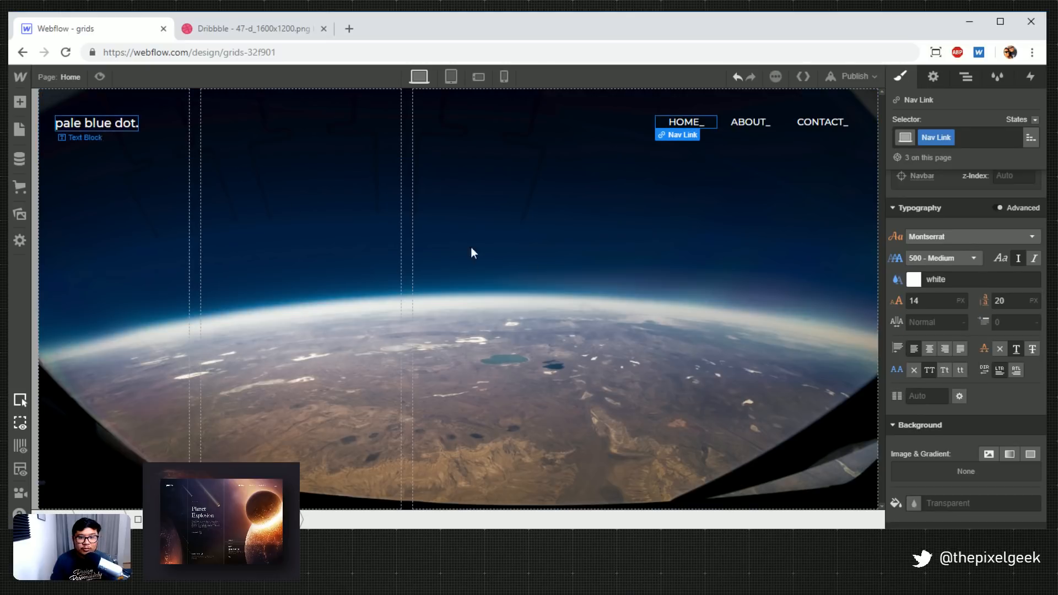
{"action": "scroll", "coordinate": [937, 286], "scroll_direction": "up", "scroll_amount": 5}
{"action": "left_click", "coordinate": [943, 243]}
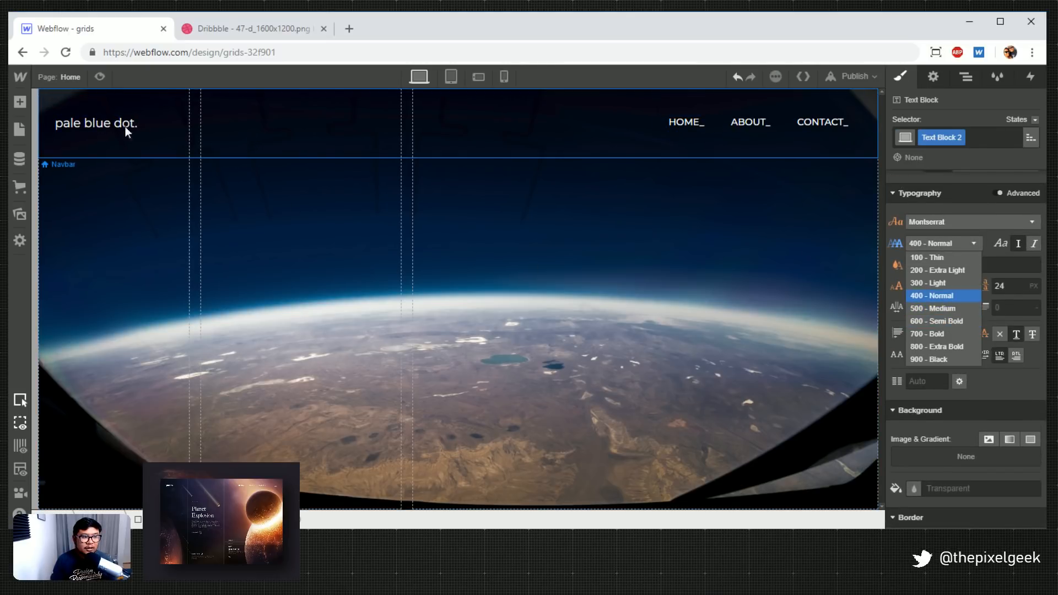
{"action": "left_click", "coordinate": [101, 130]}
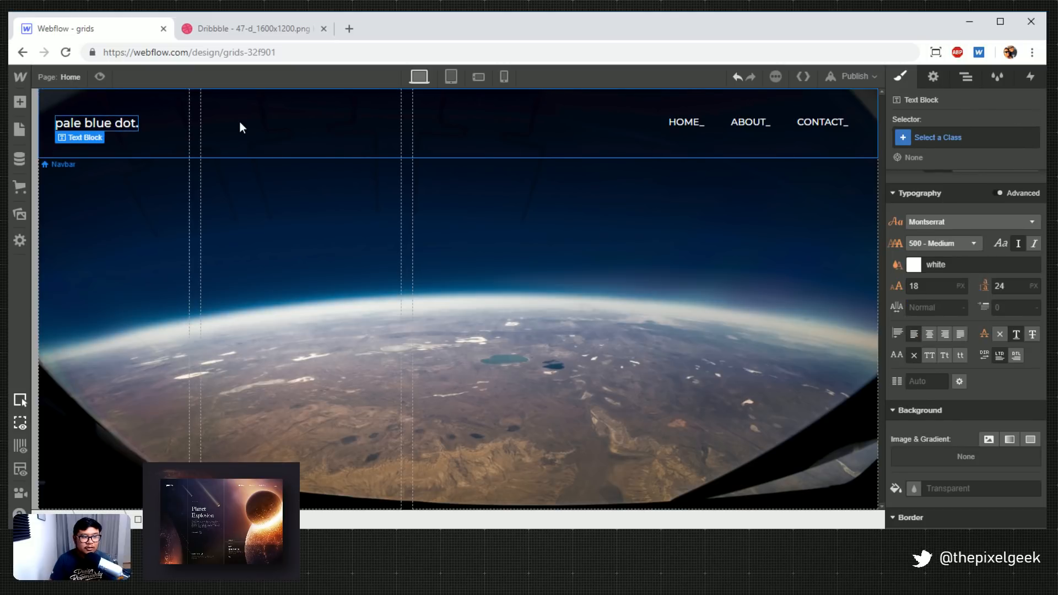
Set the Brand link's font weight to 600 - Semi Bold
{"action": "key", "text": "Left"}
{"action": "scroll", "coordinate": [980, 379], "scroll_direction": "down", "scroll_amount": 3}
{"action": "scroll", "coordinate": [959, 309], "scroll_direction": "up", "scroll_amount": 1}
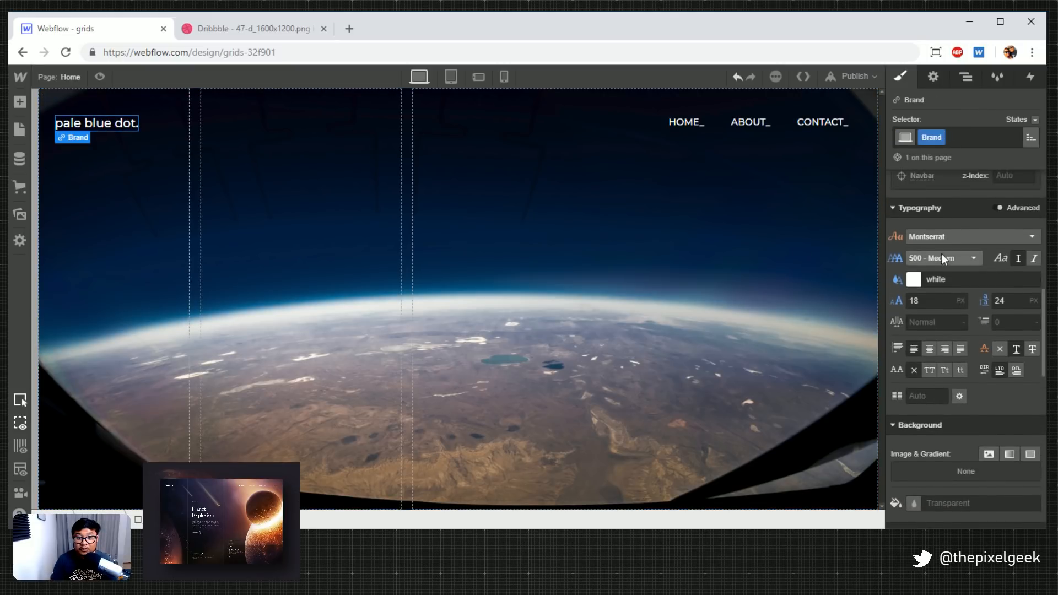
{"action": "left_click", "coordinate": [942, 258]}
{"action": "left_click", "coordinate": [953, 338]}
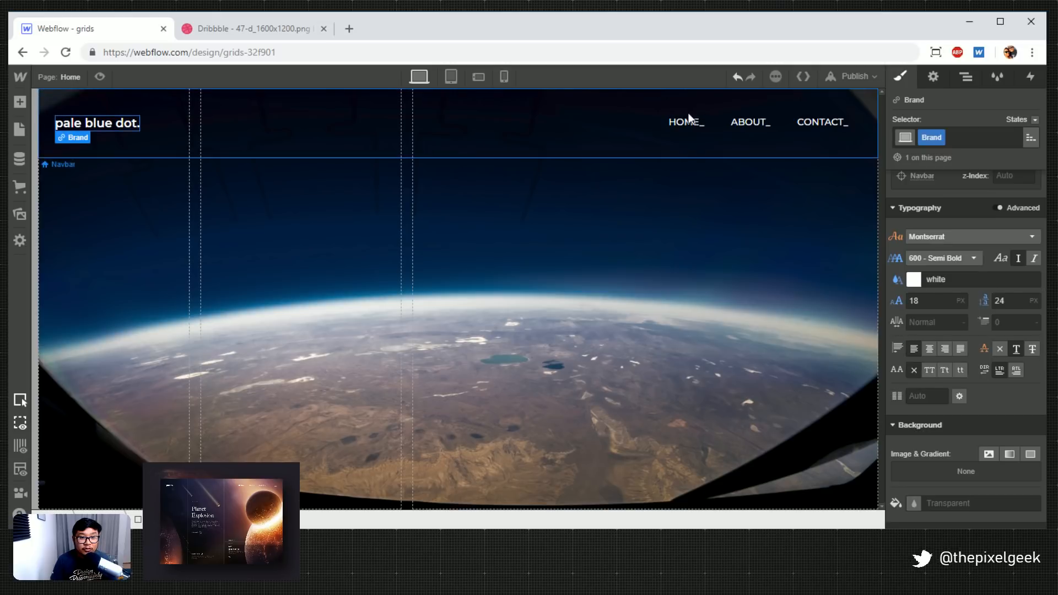
Set the Nav Link class to a 12 px font size and an 18 px line height
{"action": "left_click", "coordinate": [685, 124]}
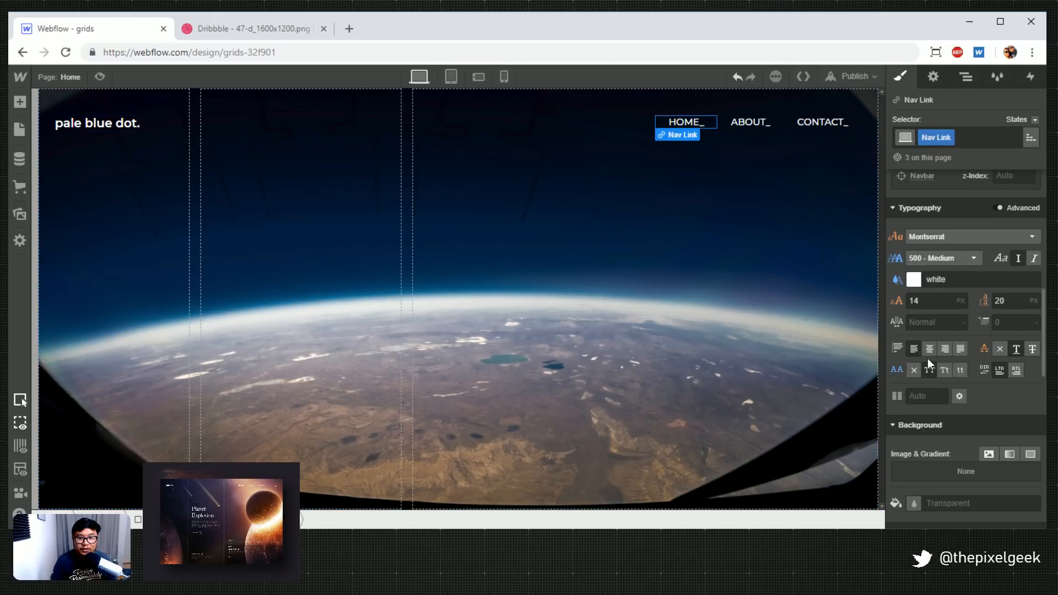
{"action": "left_click", "coordinate": [922, 301]}
{"action": "key", "text": "Down"}
{"action": "key", "text": "Down"}
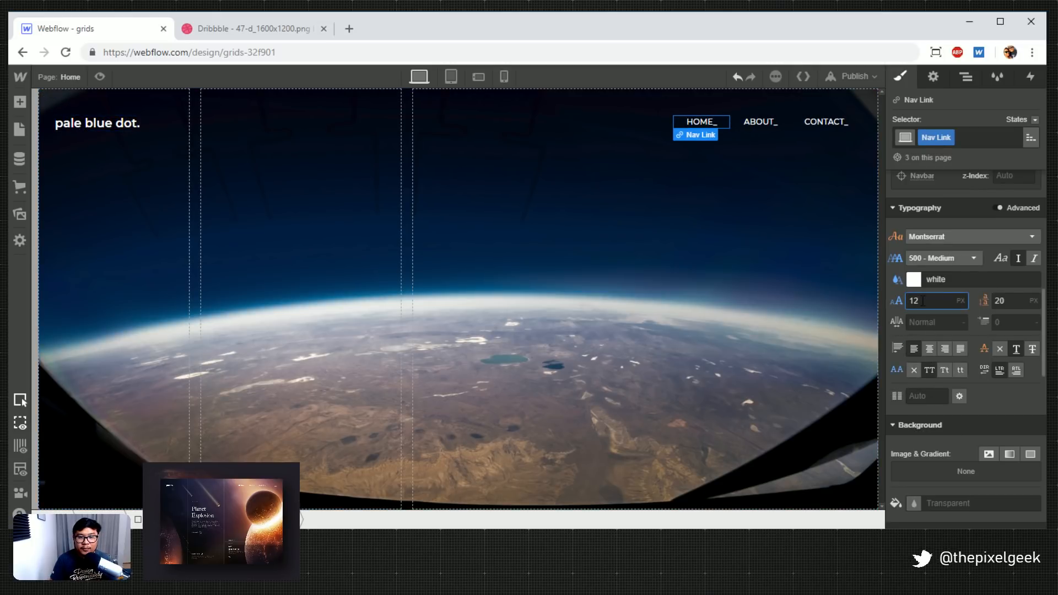
{"action": "key", "text": "Tab"}
{"action": "key", "text": "Down"}
{"action": "key", "text": "Down"}
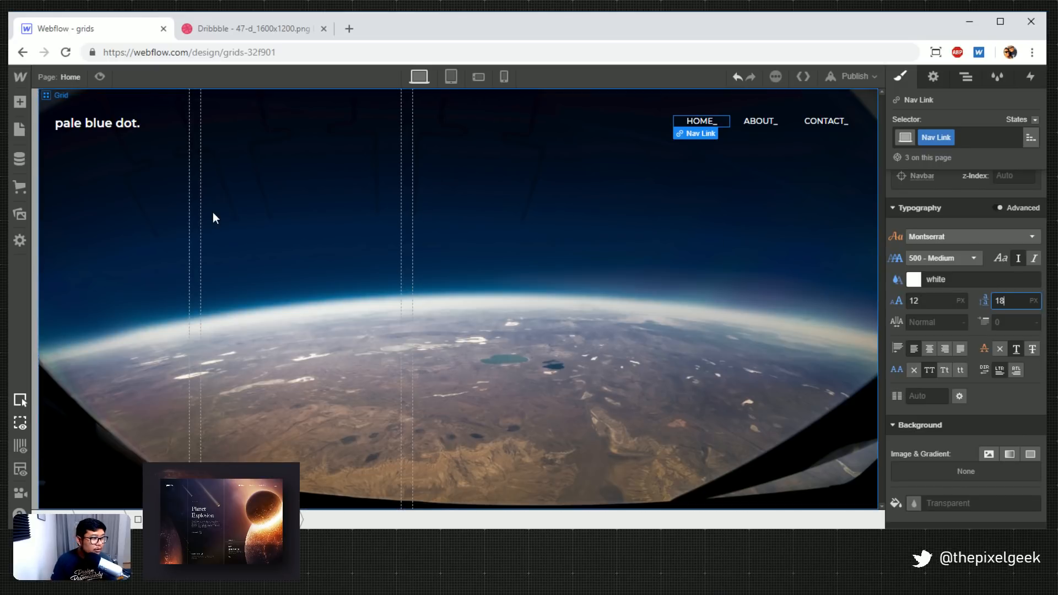
Set the Nav Link letter spacing to 1 px and select the main grid
{"action": "left_click", "coordinate": [935, 323]}
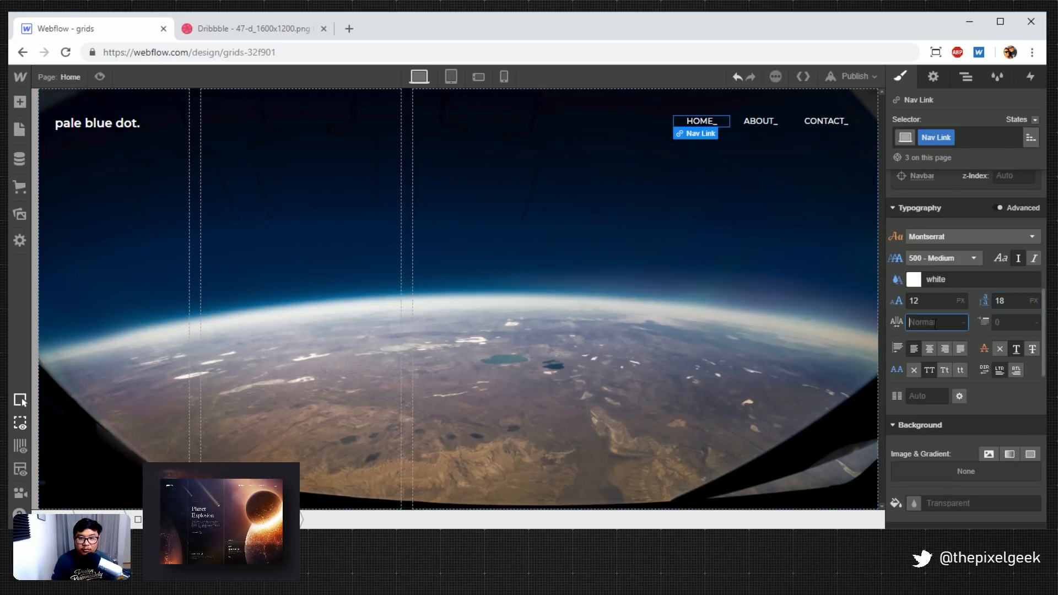
{"action": "type", "text": "1"}
{"action": "key", "text": "Return"}
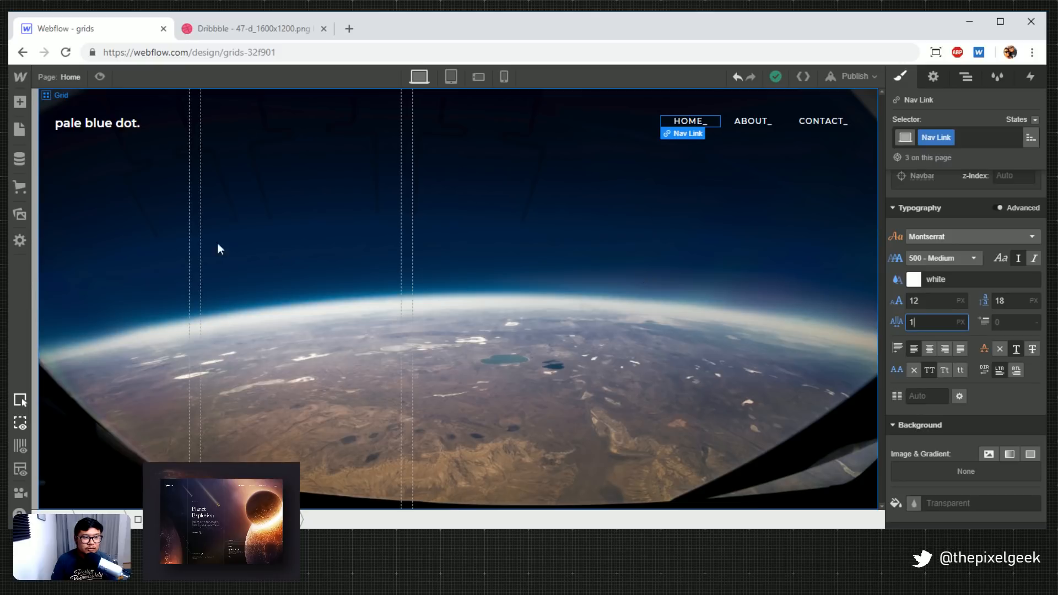
{"action": "left_click", "coordinate": [143, 246]}
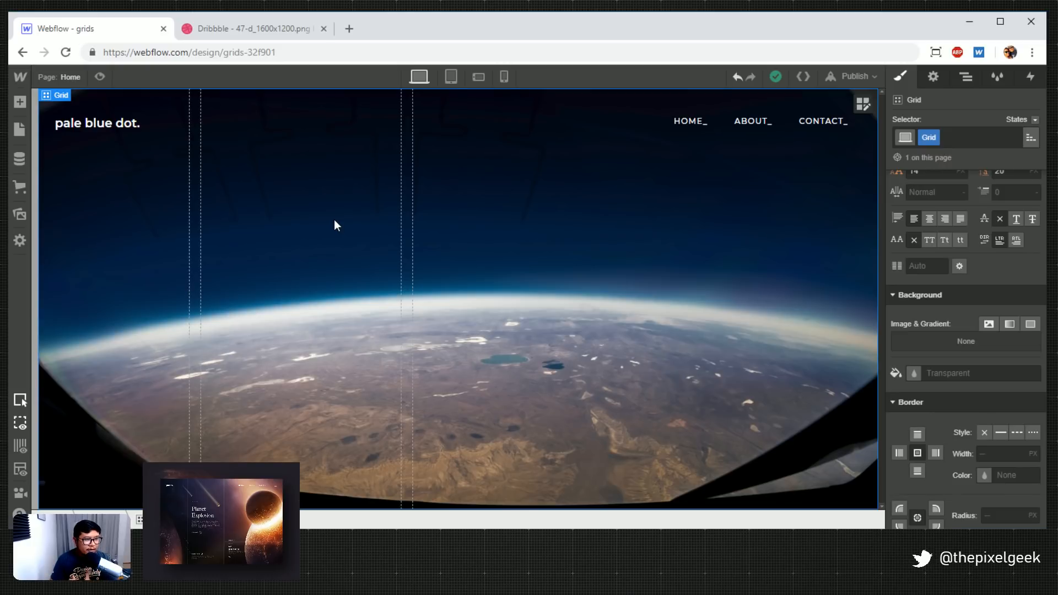
Switch to the Dribbble reference and examine the layout of the middle column, from the page counter and heading down to the bottom text
{"action": "left_click", "coordinate": [272, 28]}
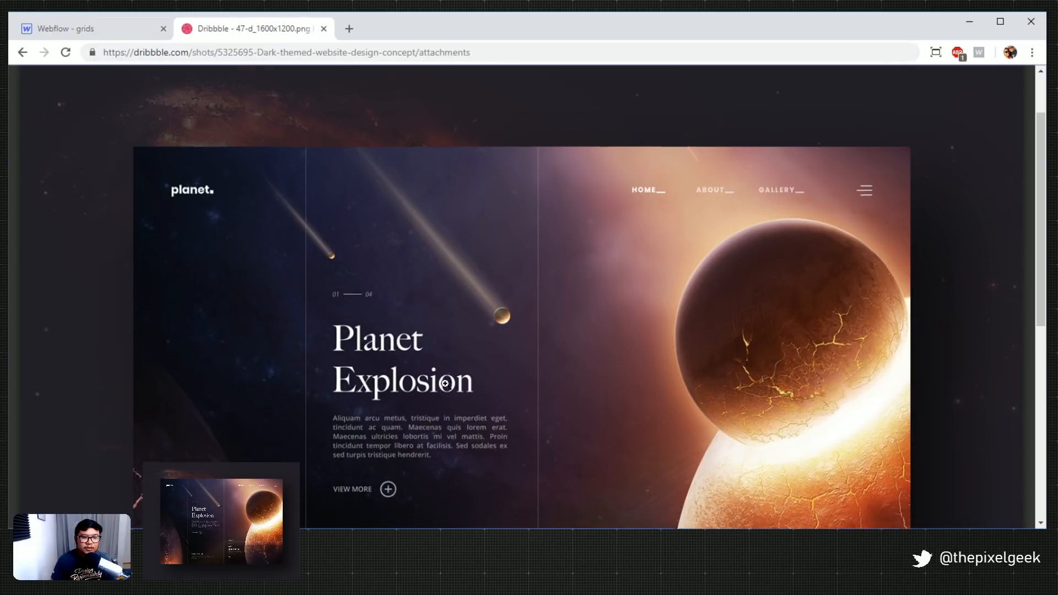
{"action": "scroll", "coordinate": [444, 382], "scroll_direction": "down", "scroll_amount": 3}
{"action": "scroll", "coordinate": [337, 190], "scroll_direction": "up", "scroll_amount": 1}
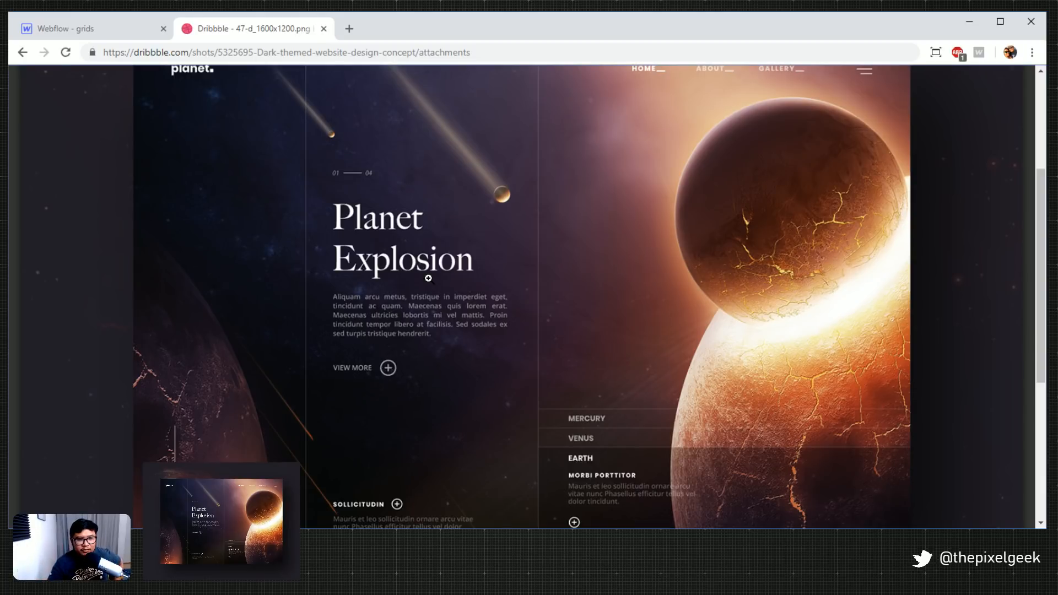
{"action": "scroll", "coordinate": [423, 251], "scroll_direction": "up", "scroll_amount": 1}
{"action": "scroll", "coordinate": [423, 252], "scroll_direction": "up", "scroll_amount": 1}
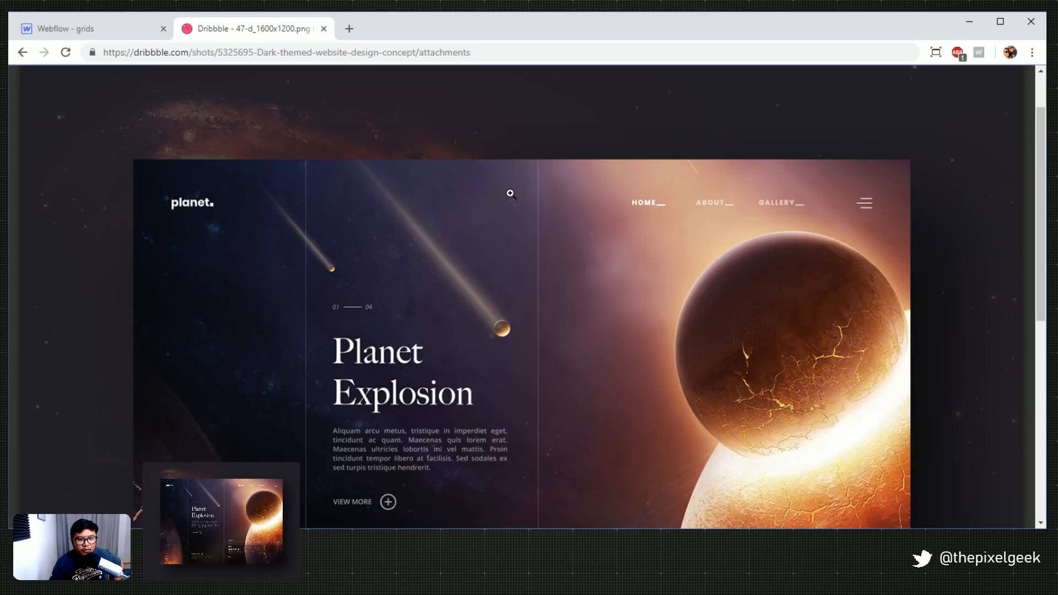
{"action": "scroll", "coordinate": [510, 194], "scroll_direction": "down", "scroll_amount": 3}
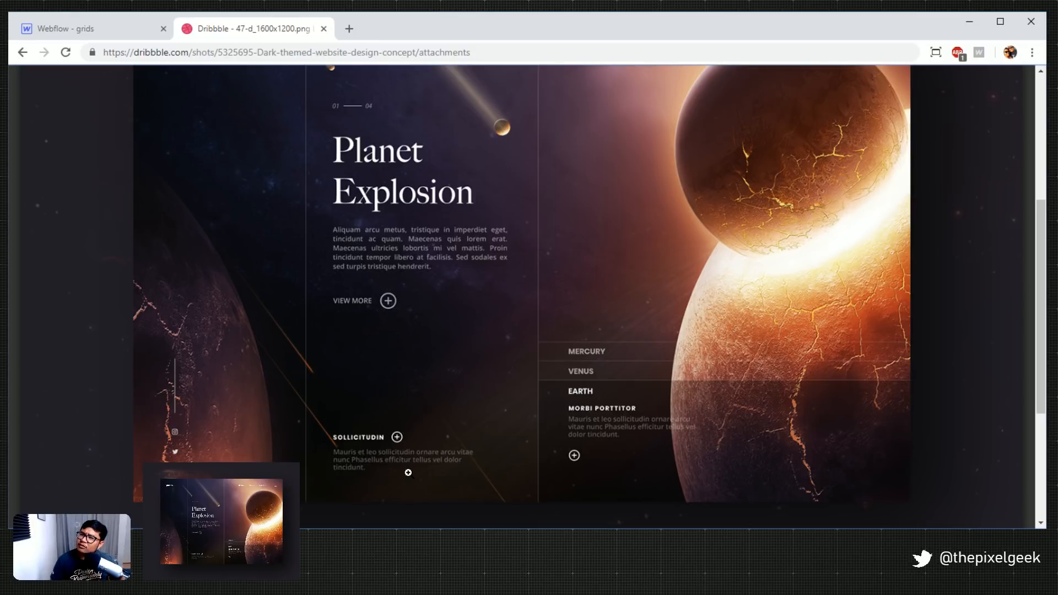
{"action": "scroll", "coordinate": [407, 471], "scroll_direction": "down", "scroll_amount": 1}
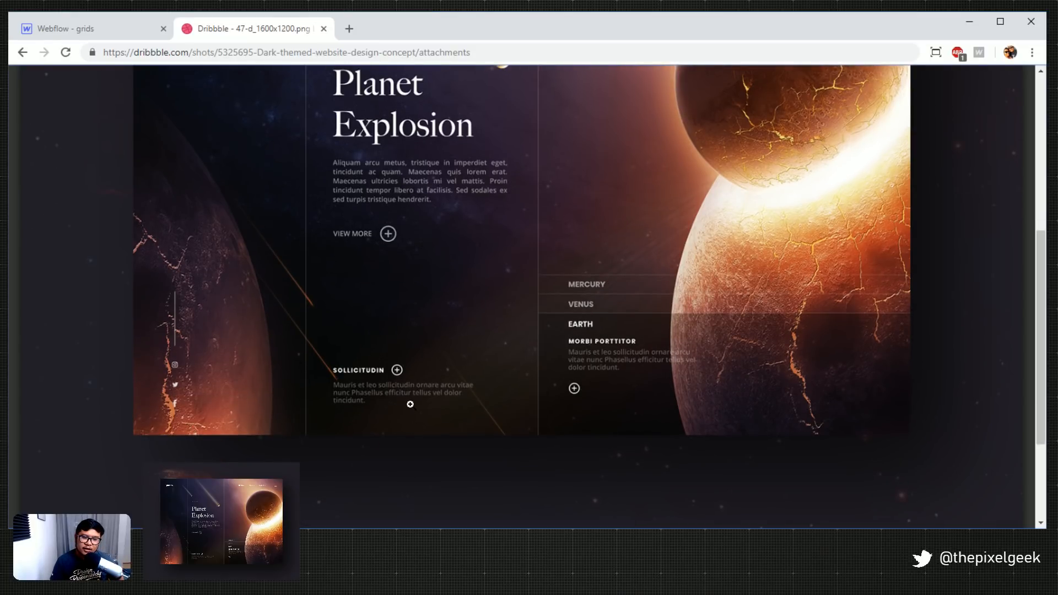
{"action": "scroll", "coordinate": [410, 404], "scroll_direction": "up", "scroll_amount": 3}
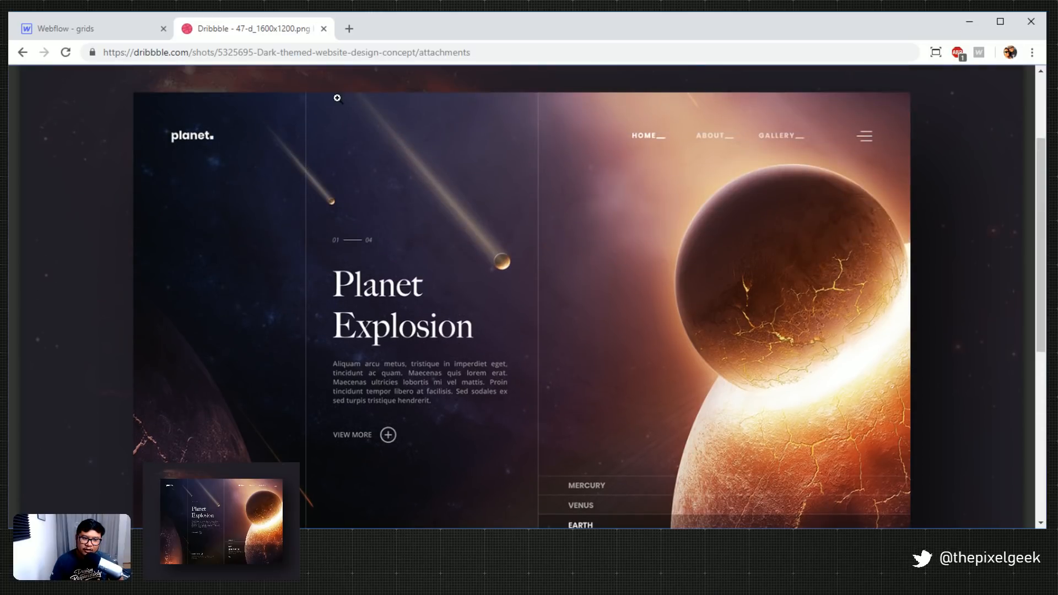
{"action": "scroll", "coordinate": [463, 366], "scroll_direction": "down", "scroll_amount": 4}
{"action": "scroll", "coordinate": [466, 372], "scroll_direction": "up", "scroll_amount": 4}
{"action": "scroll", "coordinate": [423, 404], "scroll_direction": "down", "scroll_amount": 4}
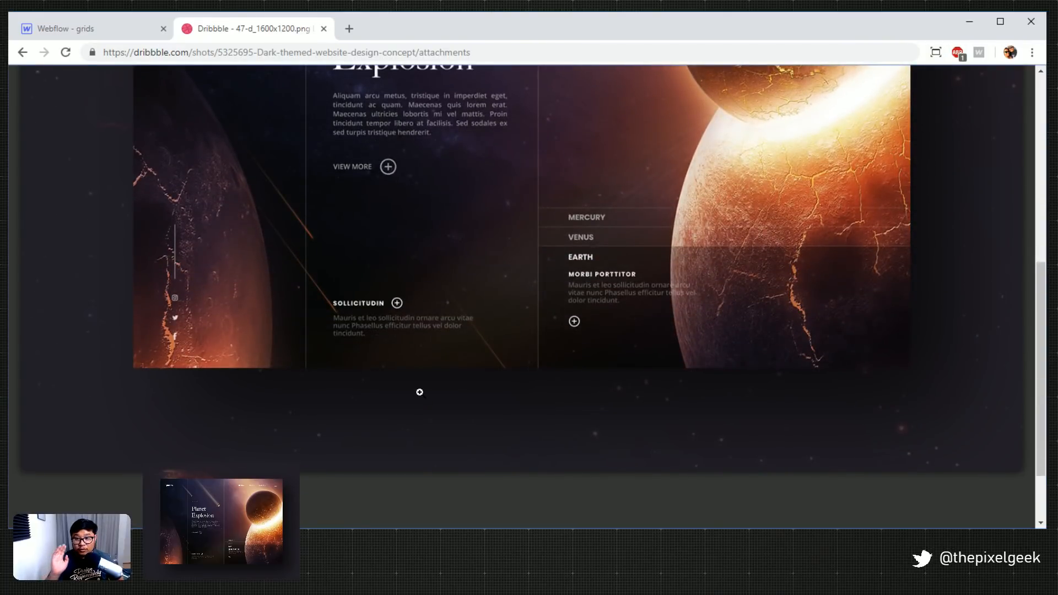
{"action": "scroll", "coordinate": [392, 304], "scroll_direction": "up", "scroll_amount": 3}
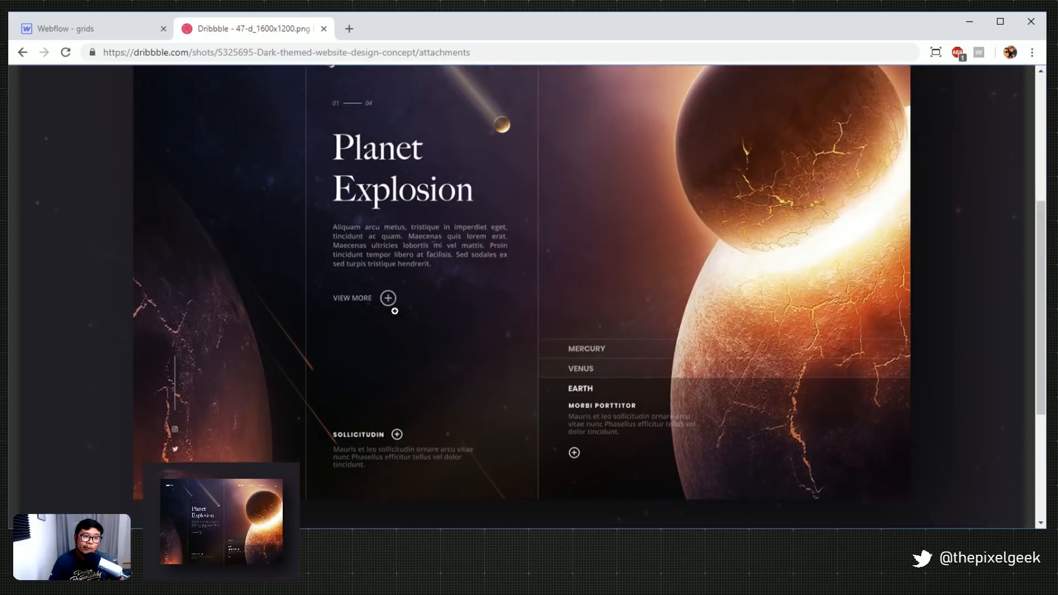
{"action": "scroll", "coordinate": [392, 309], "scroll_direction": "down", "scroll_amount": 1}
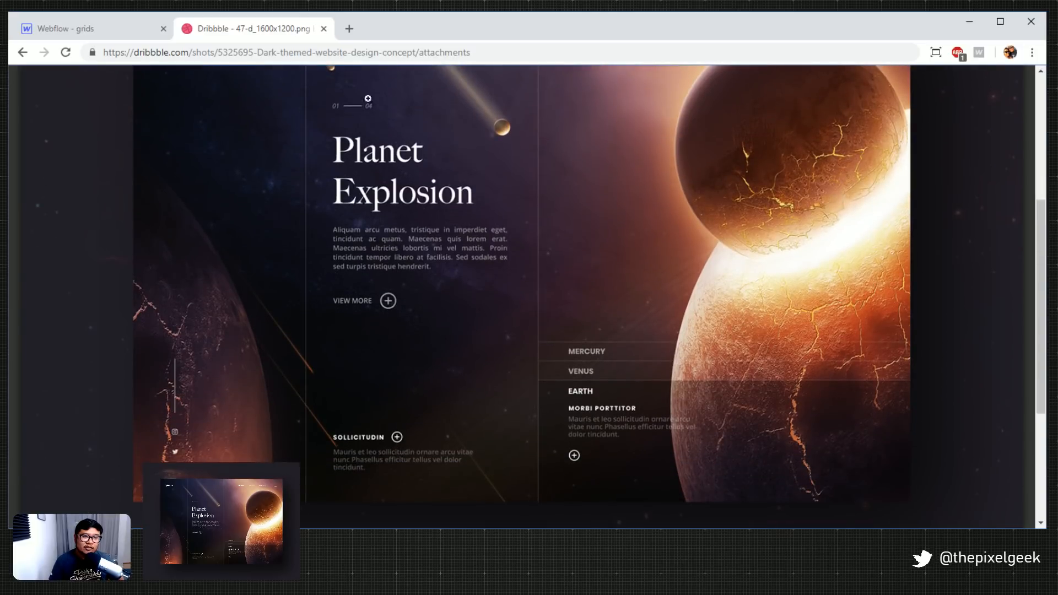
Switch back to the Webflow designer and add a Div Block to the middle column of the main grid
{"action": "left_click", "coordinate": [77, 31]}
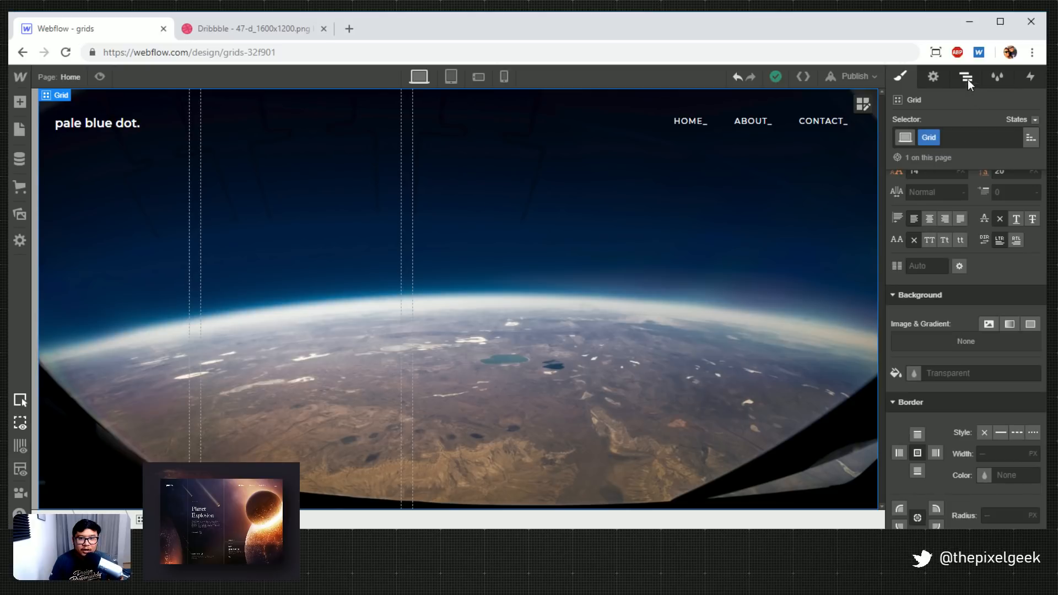
{"action": "key", "text": "a"}
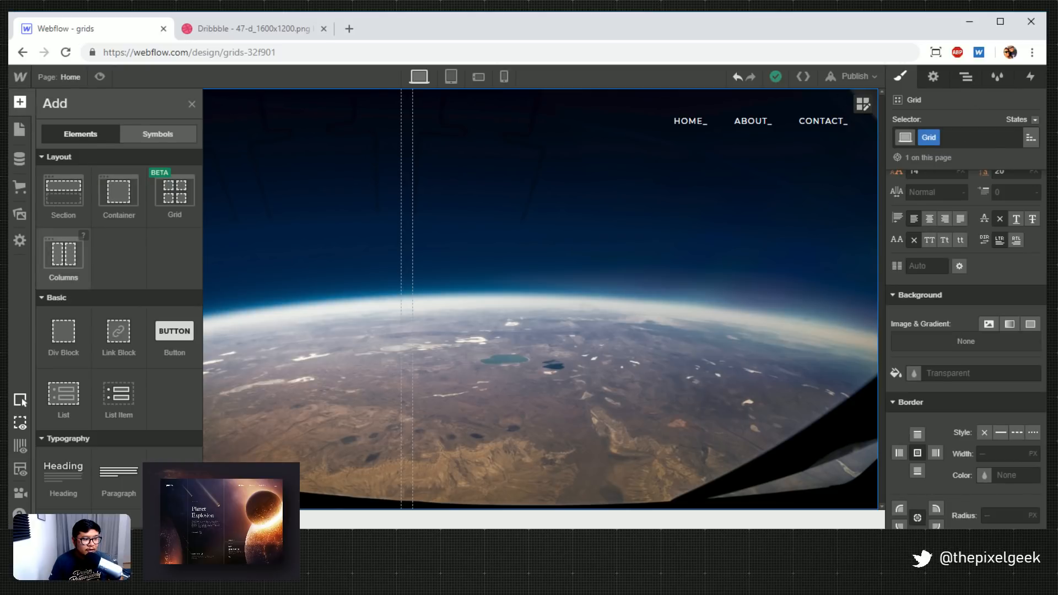
{"action": "left_click_drag", "start_coordinate": [63, 337], "coordinate": [312, 272]}
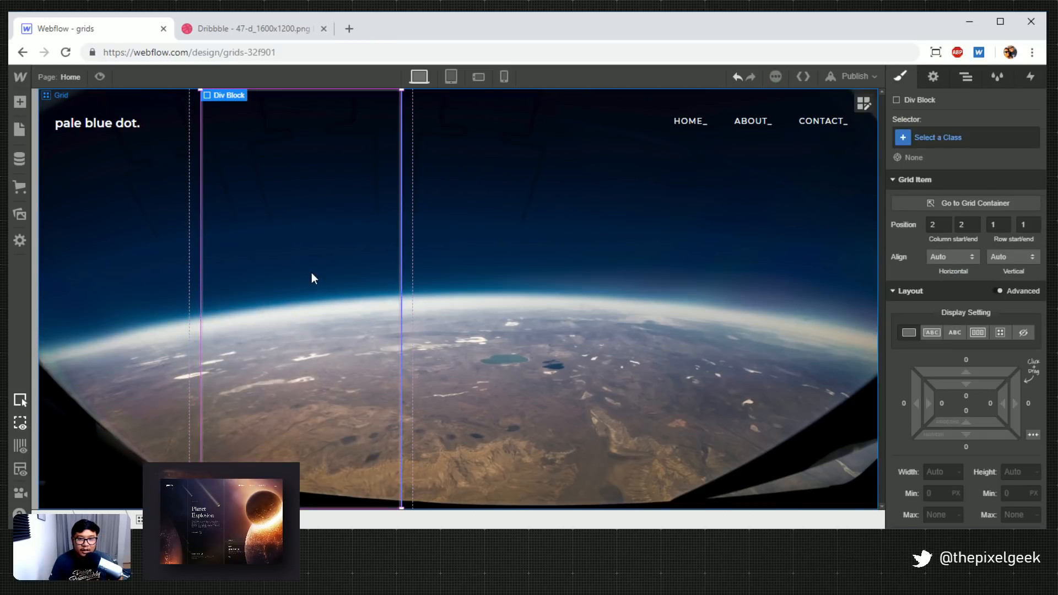
Make the middle-column Div Block a grid with one 1 FR column and three 1 FR rows
{"action": "left_click", "coordinate": [1001, 333]}
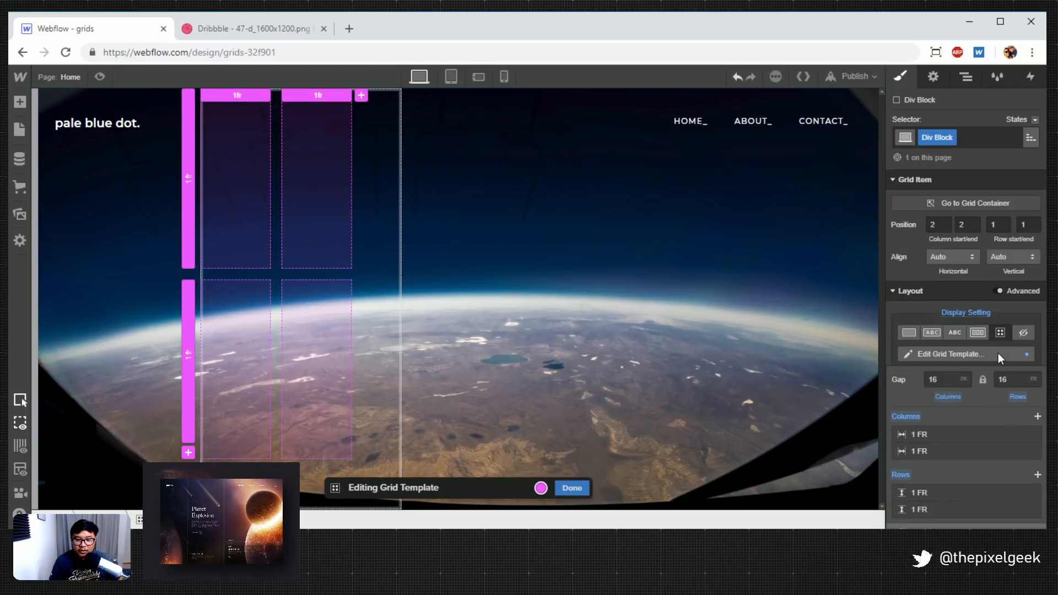
{"action": "scroll", "coordinate": [997, 442], "scroll_direction": "down", "scroll_amount": 2}
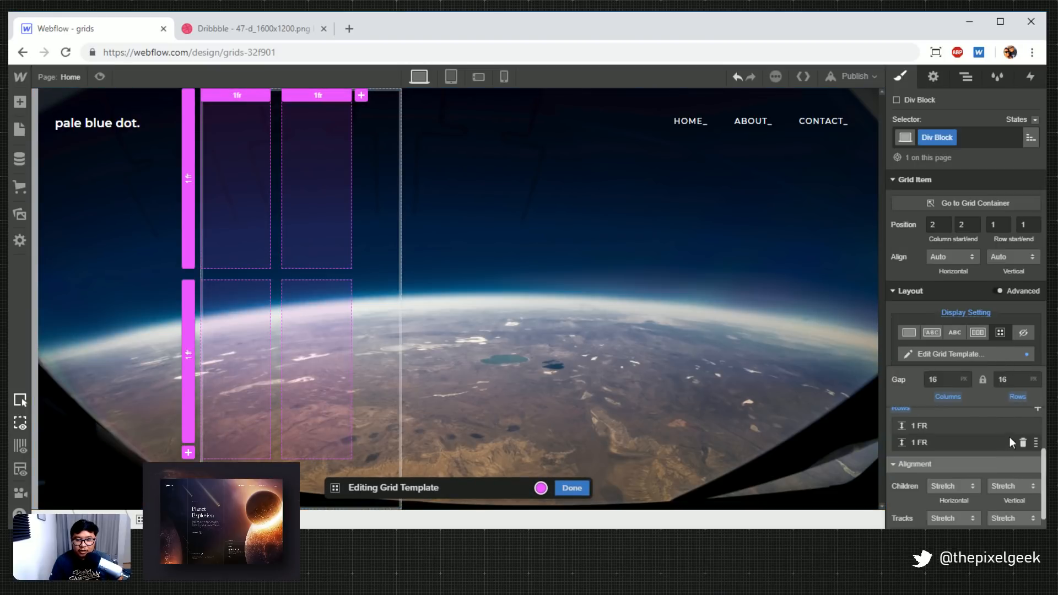
{"action": "scroll", "coordinate": [1024, 423], "scroll_direction": "up", "scroll_amount": 2}
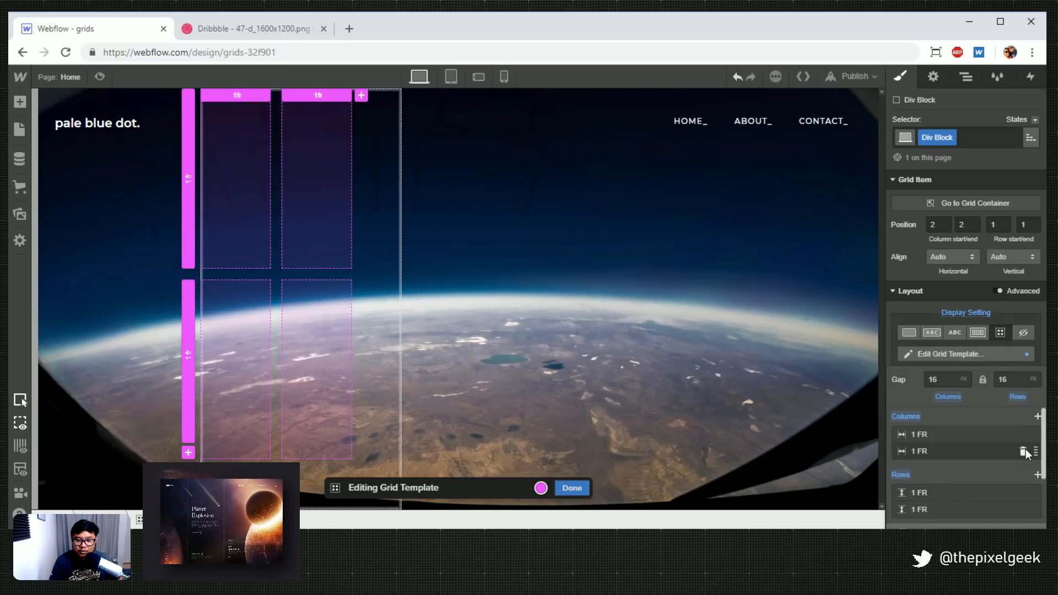
{"action": "left_click", "coordinate": [1025, 450]}
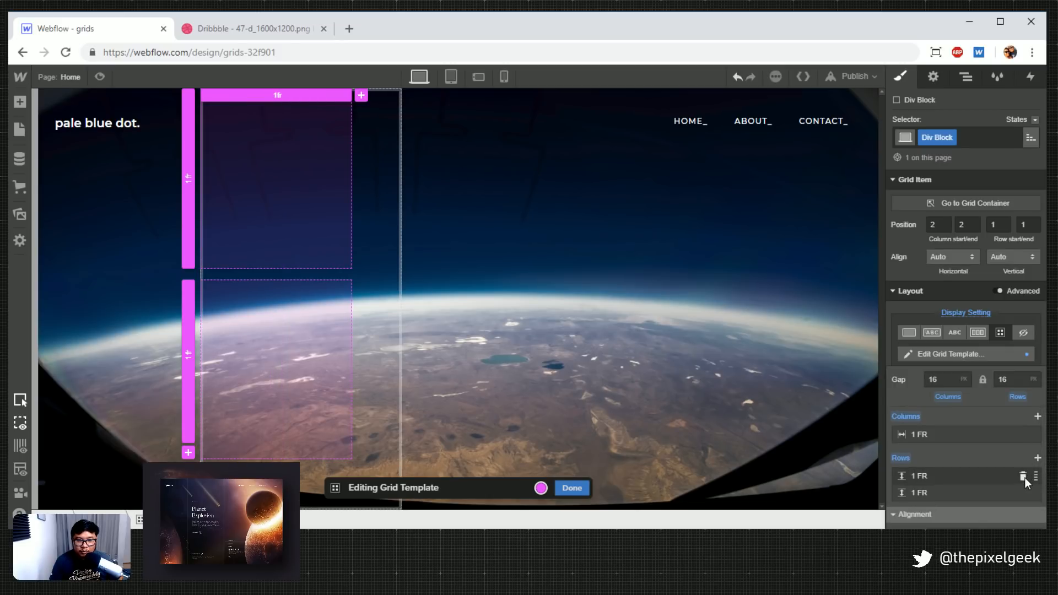
{"action": "left_click", "coordinate": [1023, 476]}
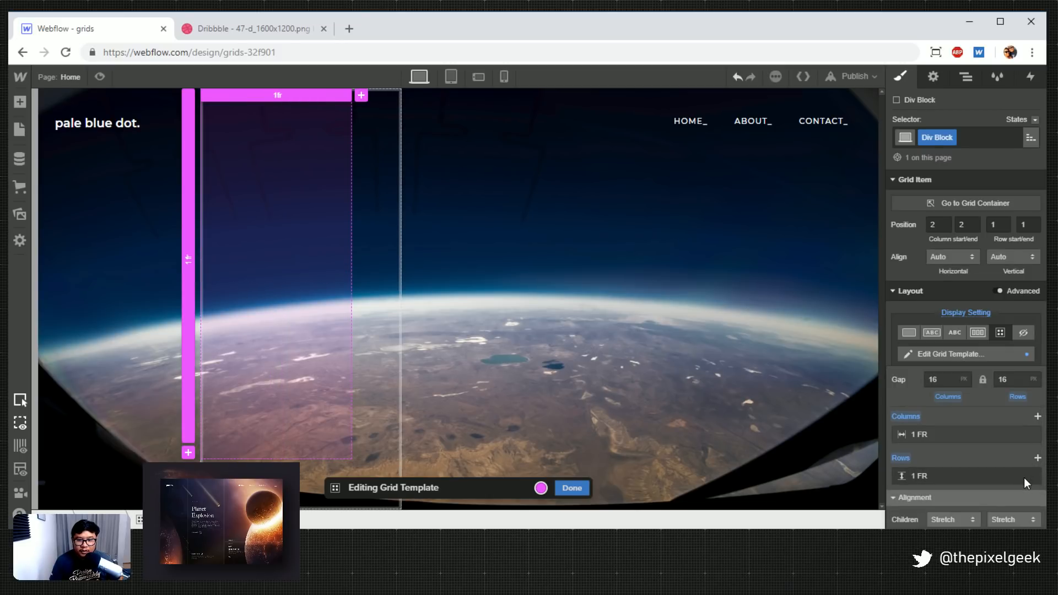
{"action": "left_click", "coordinate": [1037, 458]}
{"action": "left_click", "coordinate": [1037, 458]}
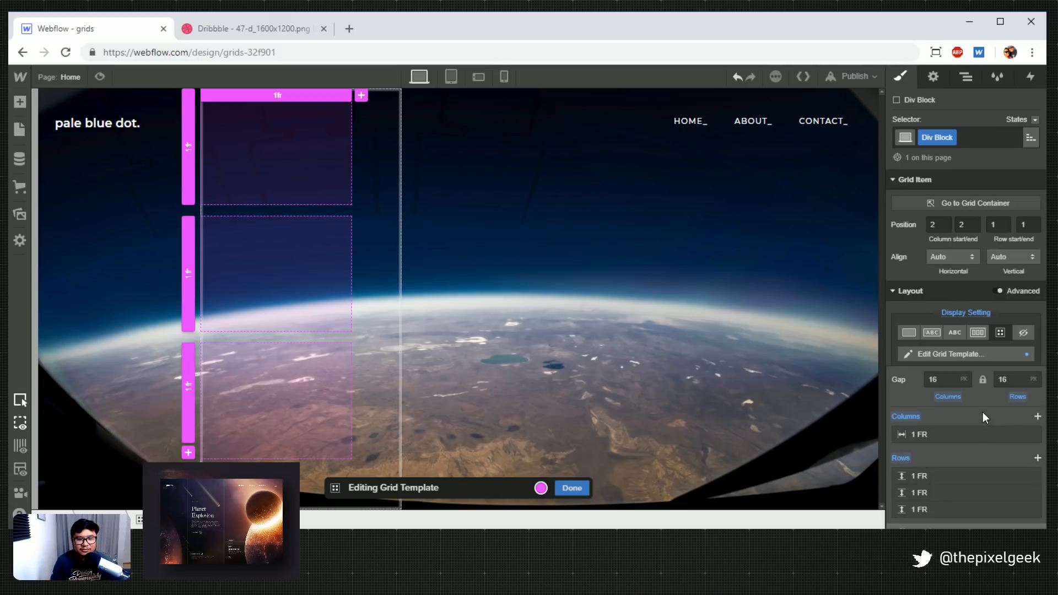
{"action": "left_click", "coordinate": [976, 357]}
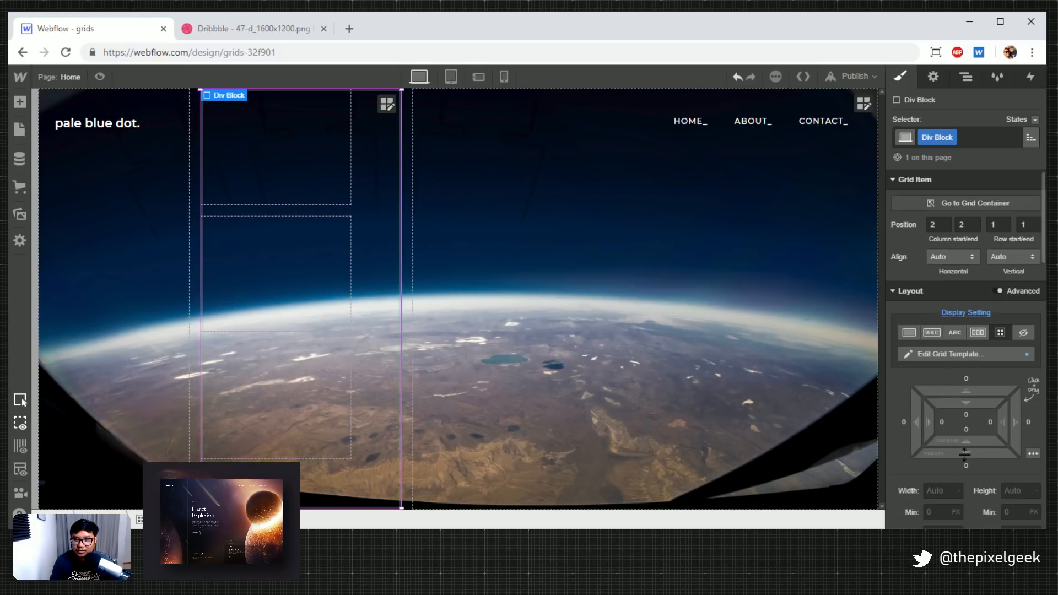
Set the Div Block's height to 100% and its column and row gaps to 0
{"action": "left_click", "coordinate": [1020, 490]}
{"action": "type", "text": "100%"}
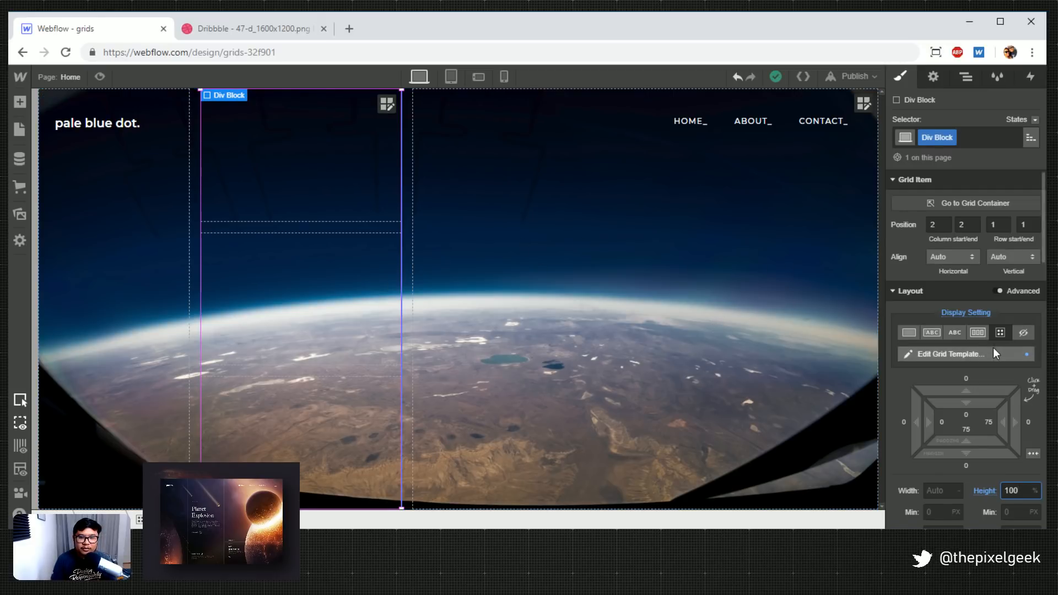
{"action": "left_click", "coordinate": [969, 356]}
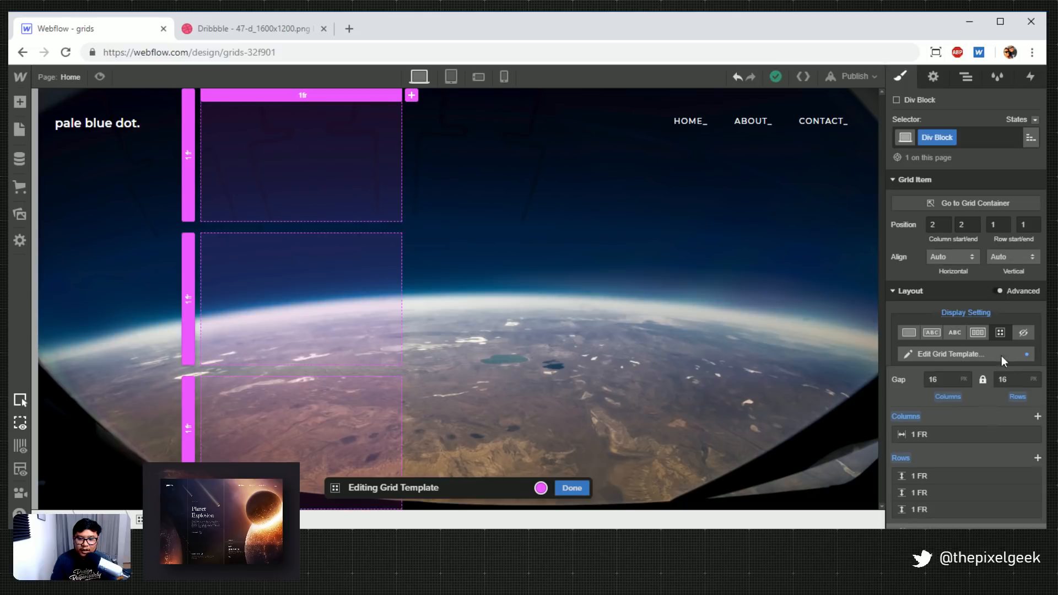
{"action": "left_click", "coordinate": [937, 379]}
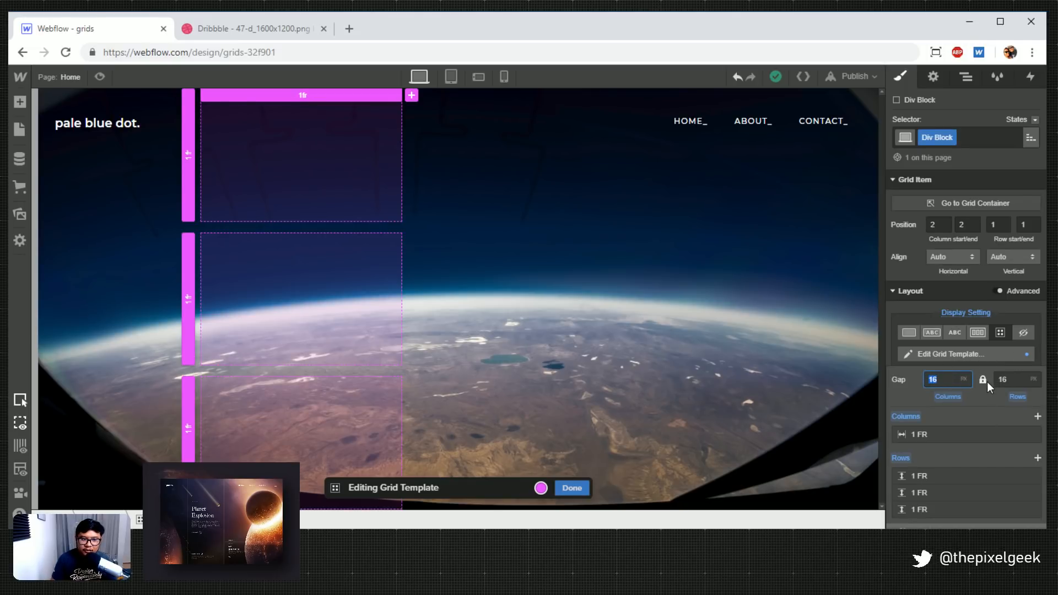
{"action": "type", "text": "0"}
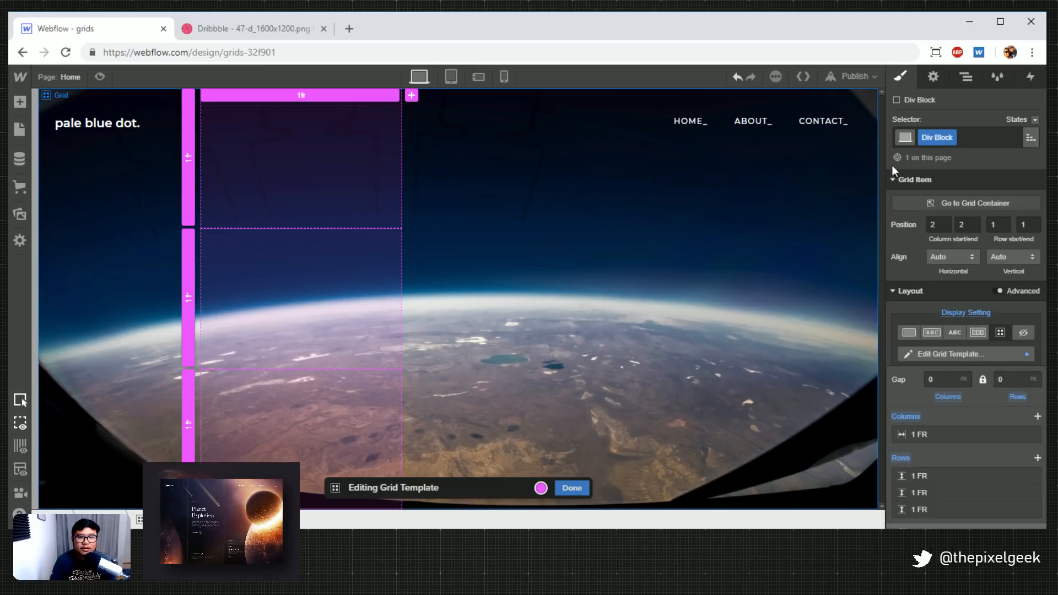
{"action": "left_click", "coordinate": [813, 211]}
{"action": "left_click", "coordinate": [862, 101]}
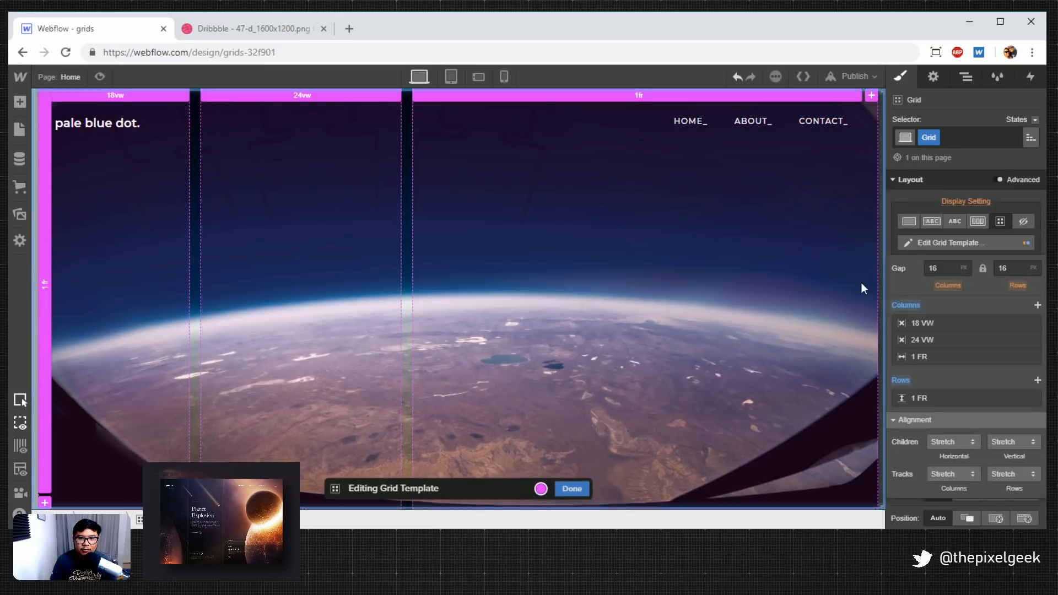
{"action": "left_click_drag", "start_coordinate": [962, 268], "coordinate": [918, 266]}
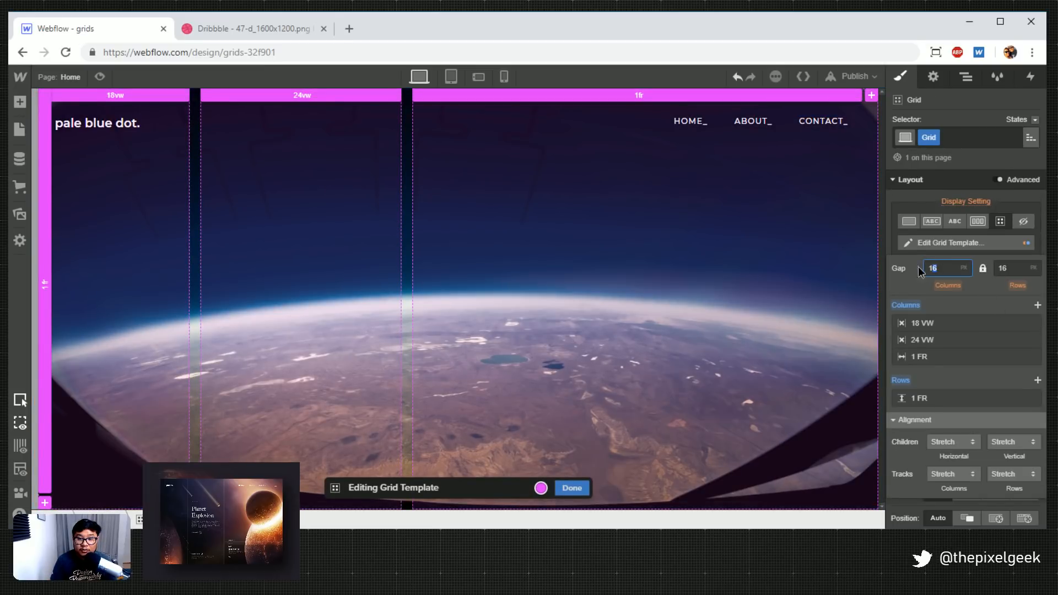
{"action": "left_click", "coordinate": [988, 298]}
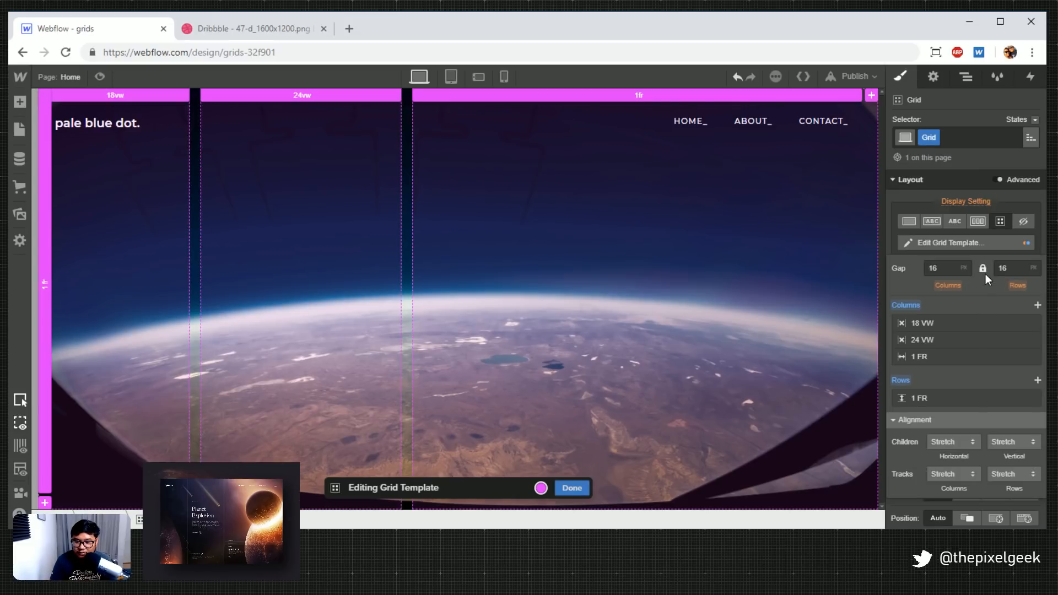
{"action": "mouse_move", "coordinate": [972, 357]}
{"action": "left_click_drag", "start_coordinate": [958, 270], "coordinate": [898, 265]}
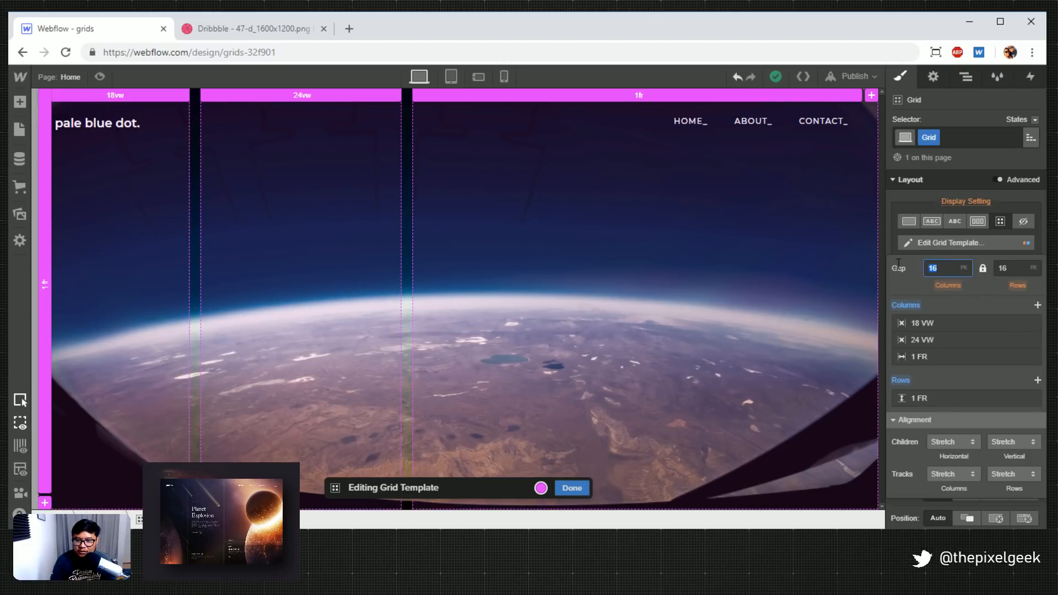
{"action": "key", "text": "Escape"}
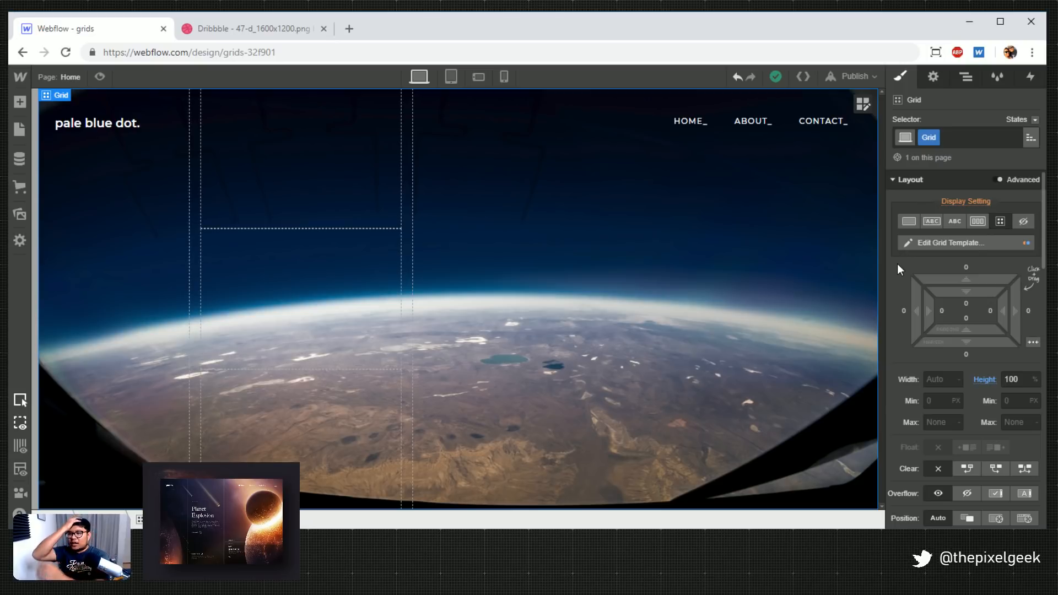
Set the main grid's column and row gaps to 0 and finish editing its template
{"action": "left_click", "coordinate": [861, 105]}
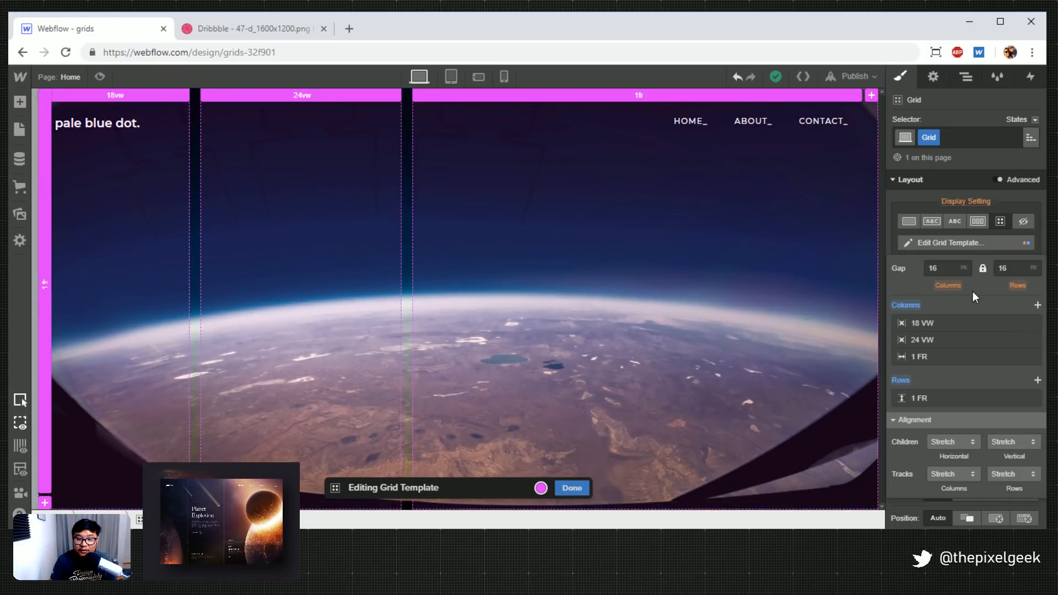
{"action": "left_click", "coordinate": [945, 267]}
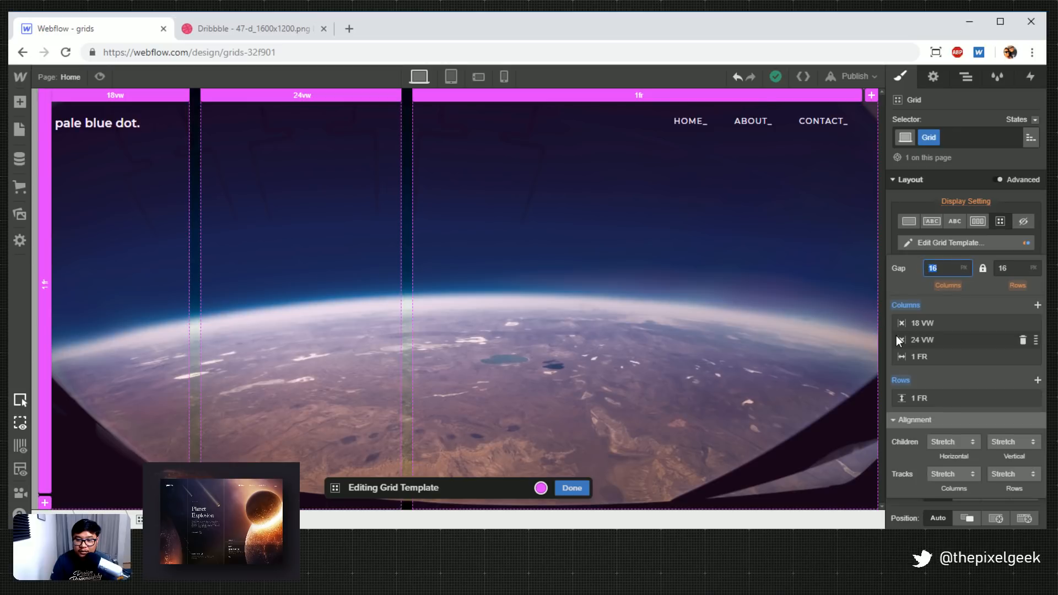
{"action": "type", "text": "0"}
{"action": "key", "text": "Return"}
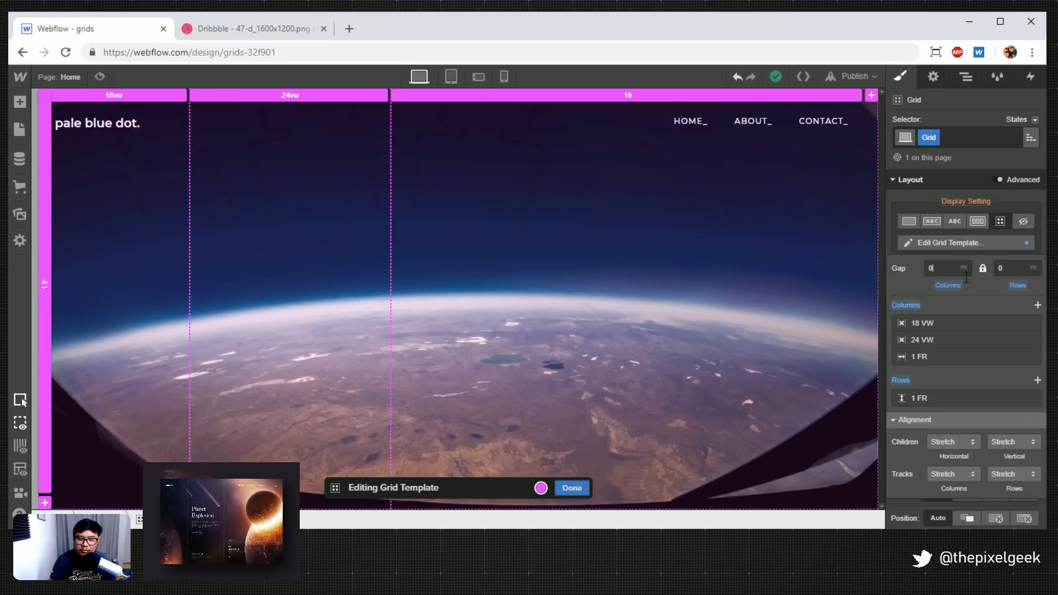
{"action": "left_click", "coordinate": [1002, 247]}
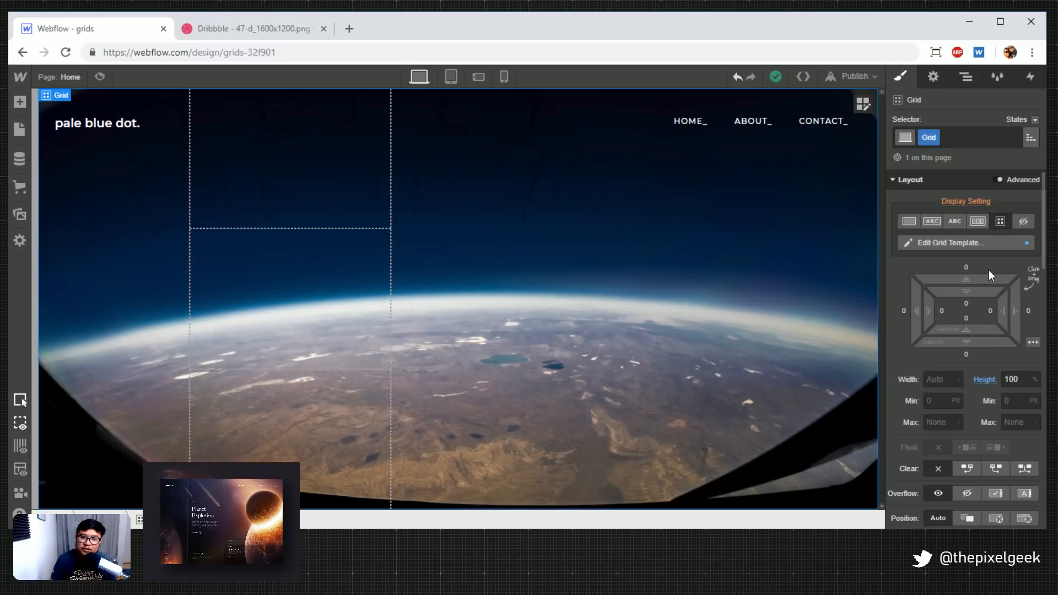
Rename the middle-column Div Block's class to "col 2"
{"action": "left_click", "coordinate": [320, 208]}
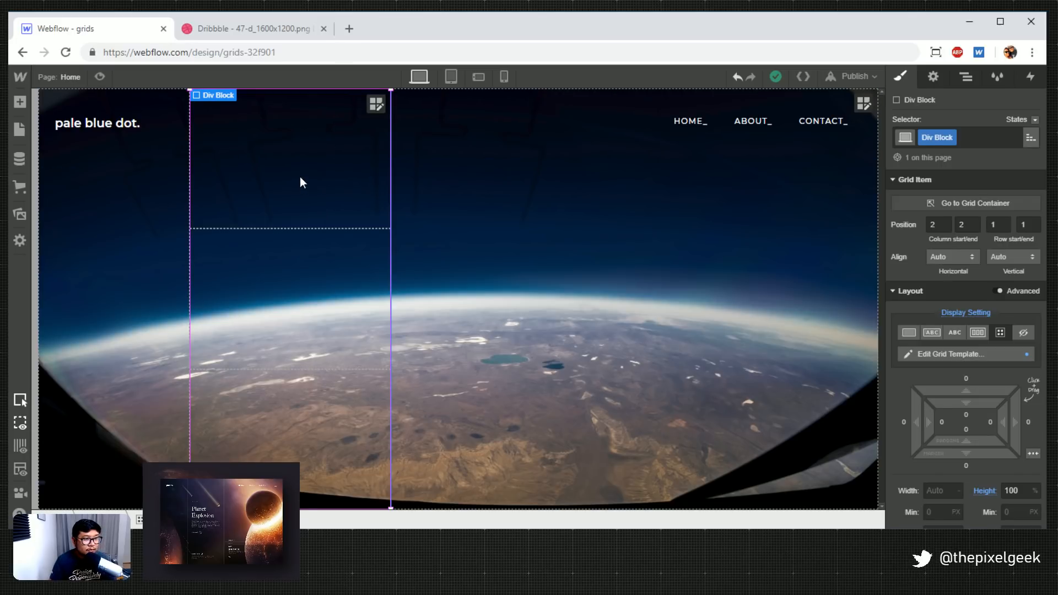
{"action": "left_click", "coordinate": [931, 138]}
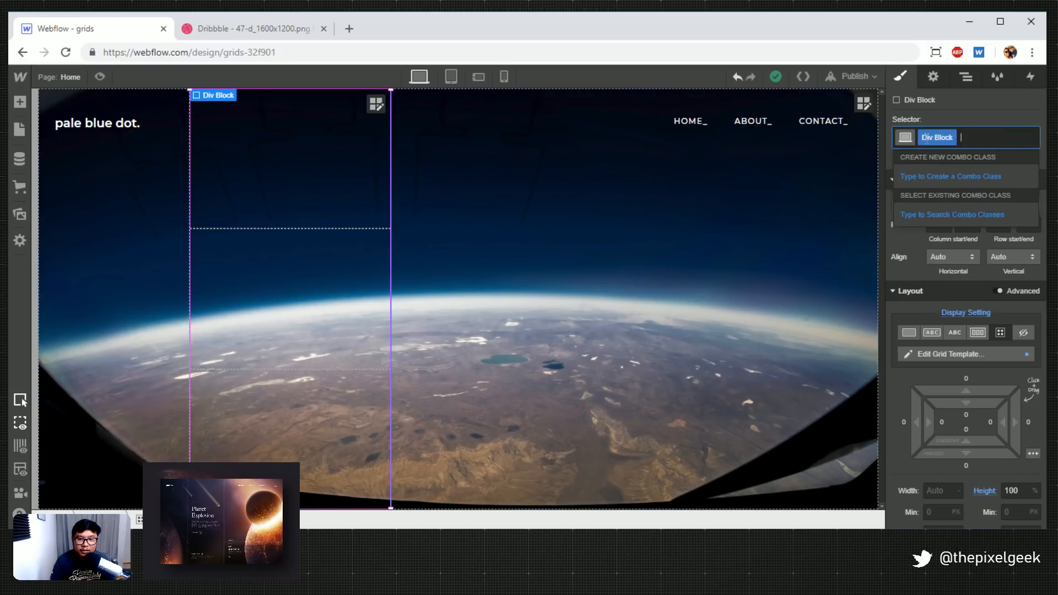
{"action": "left_click", "coordinate": [931, 137]}
{"action": "type", "text": "ce 2"}
{"action": "key", "text": "Return"}
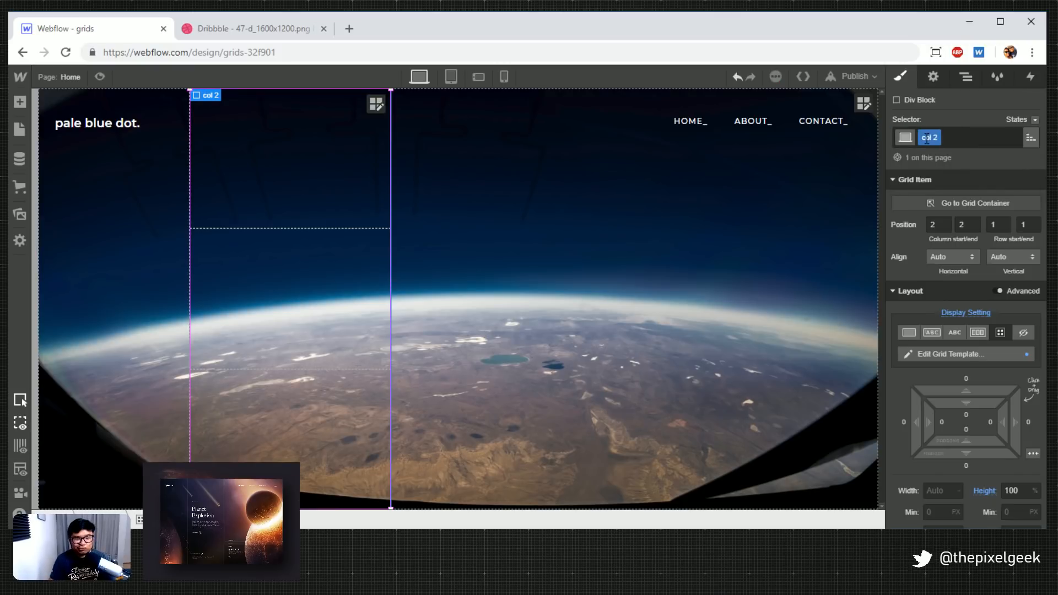
{"action": "left_click", "coordinate": [596, 303]}
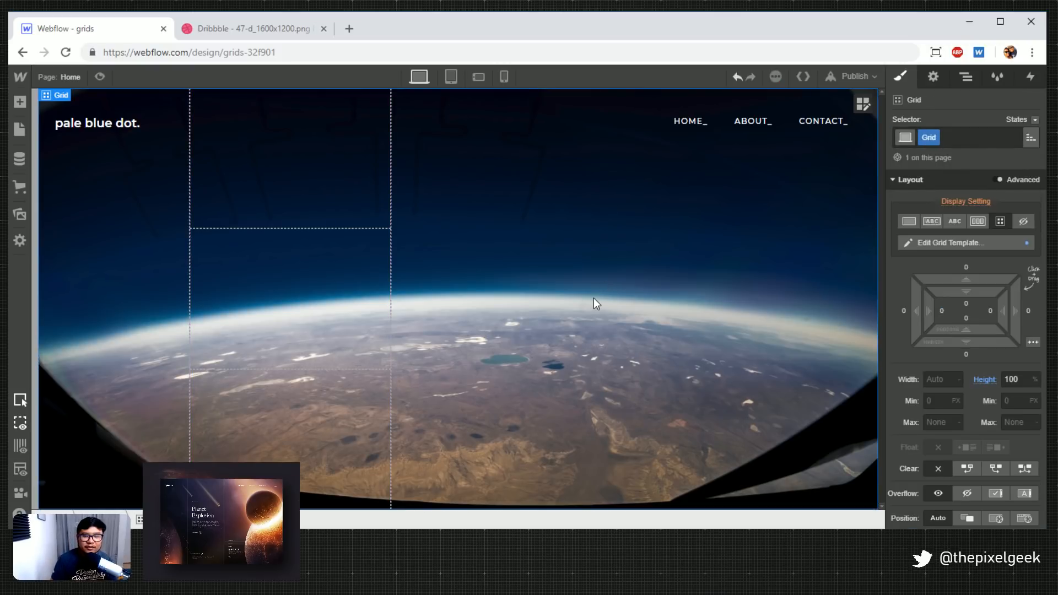
{"action": "left_click", "coordinate": [283, 194]}
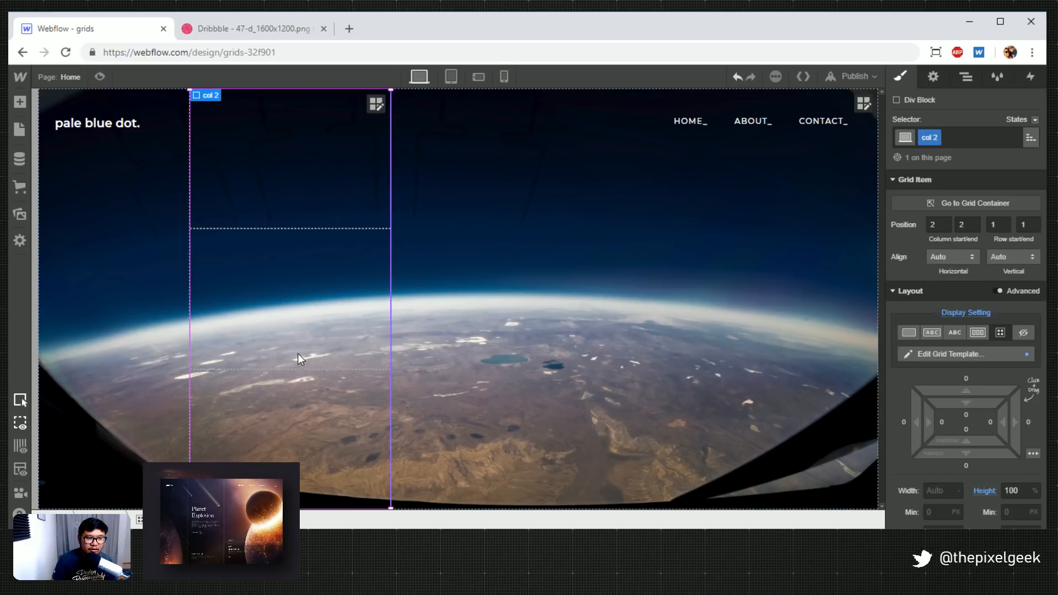
{"action": "left_click", "coordinate": [298, 352]}
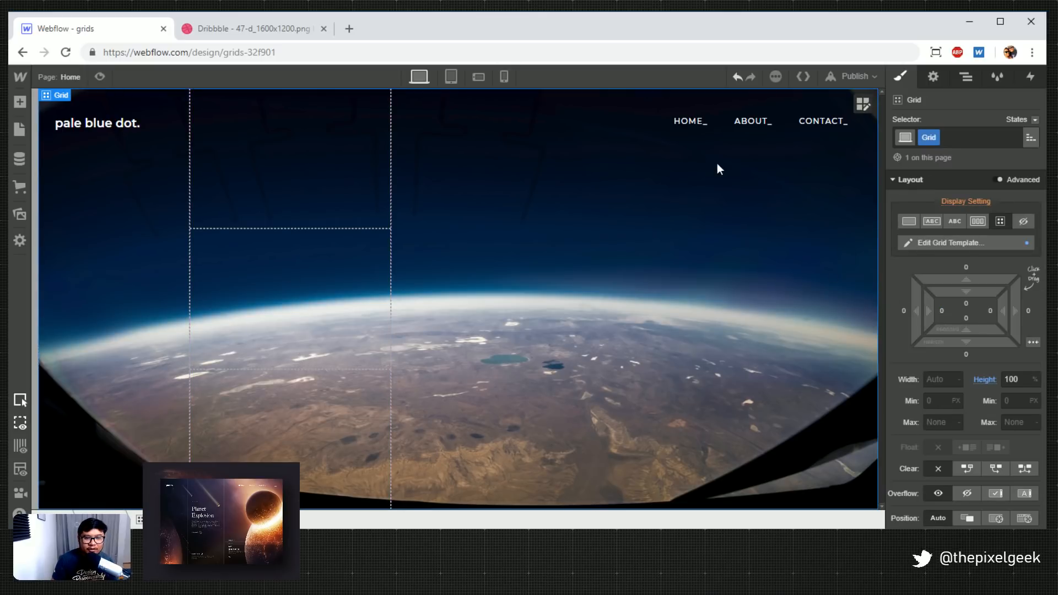
{"action": "left_click", "coordinate": [690, 142]}
Add a Div Block to the middle row of col 2 and give it the class "flex"
{"action": "left_click", "coordinate": [261, 205]}
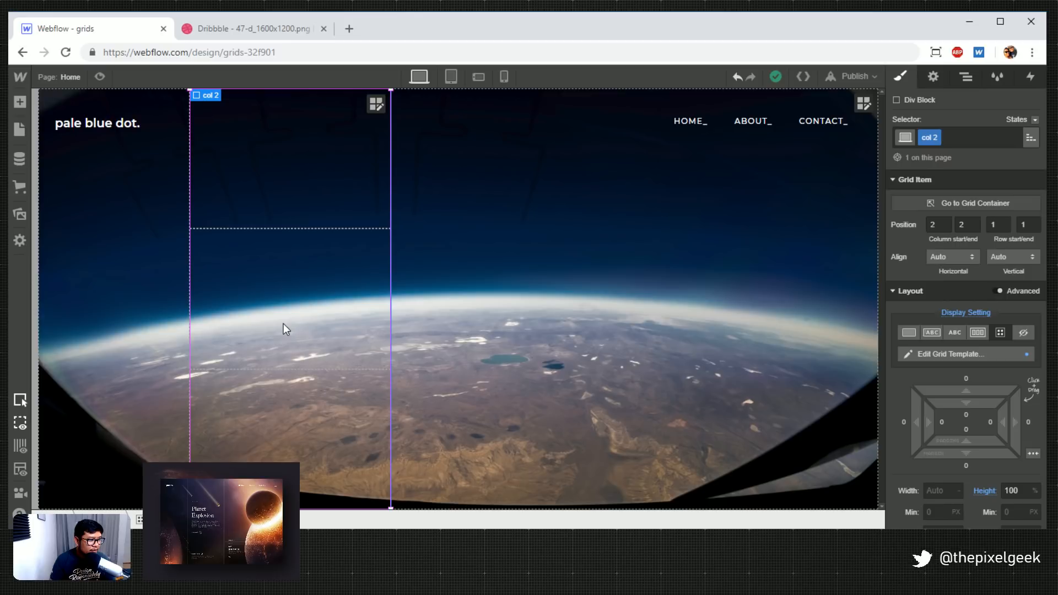
{"action": "key", "text": "a"}
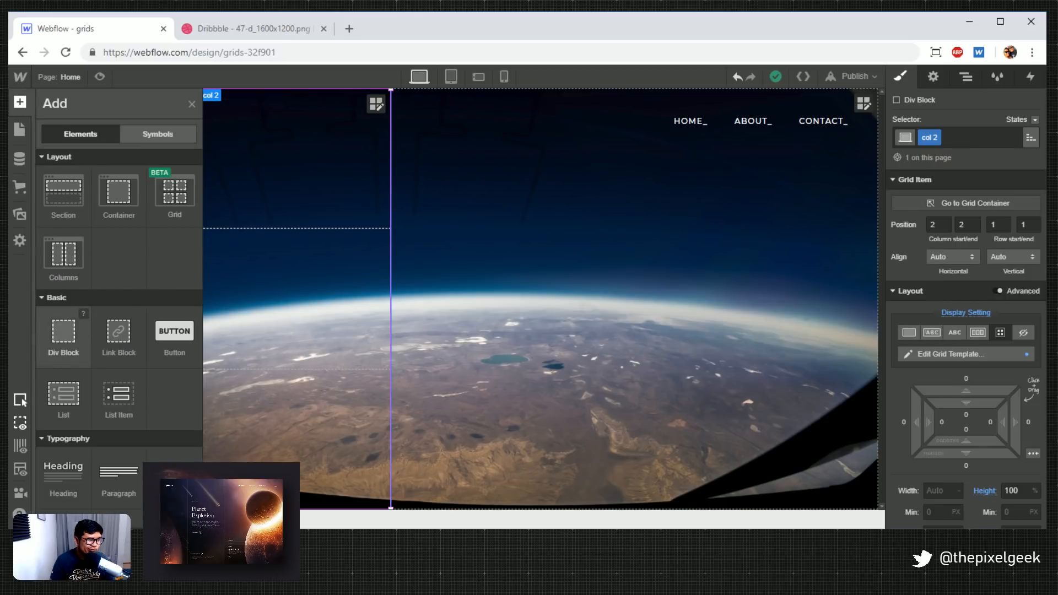
{"action": "left_click_drag", "start_coordinate": [64, 336], "coordinate": [302, 294]}
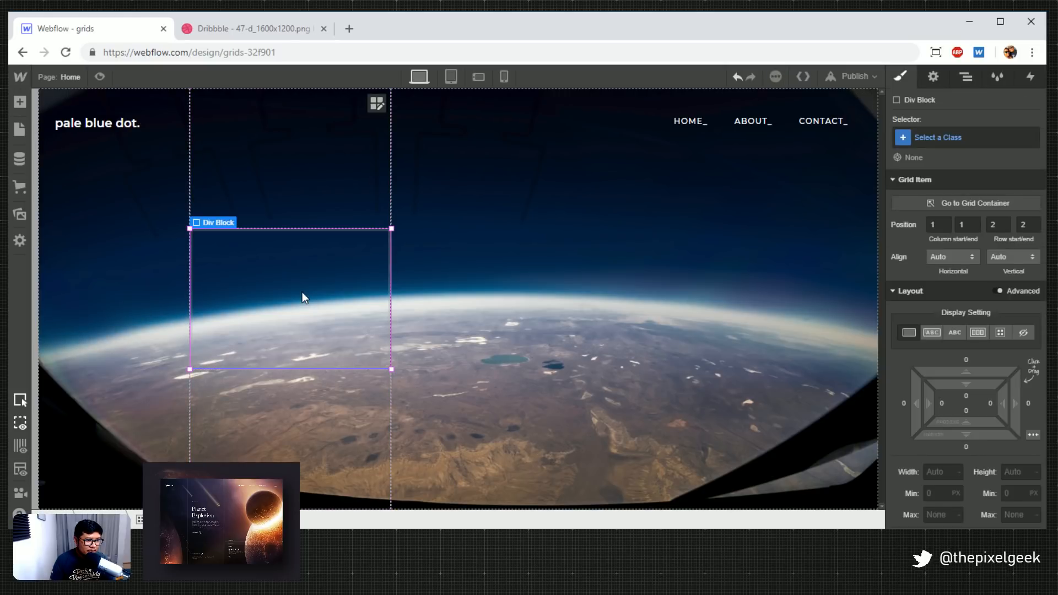
{"action": "left_click", "coordinate": [946, 133]}
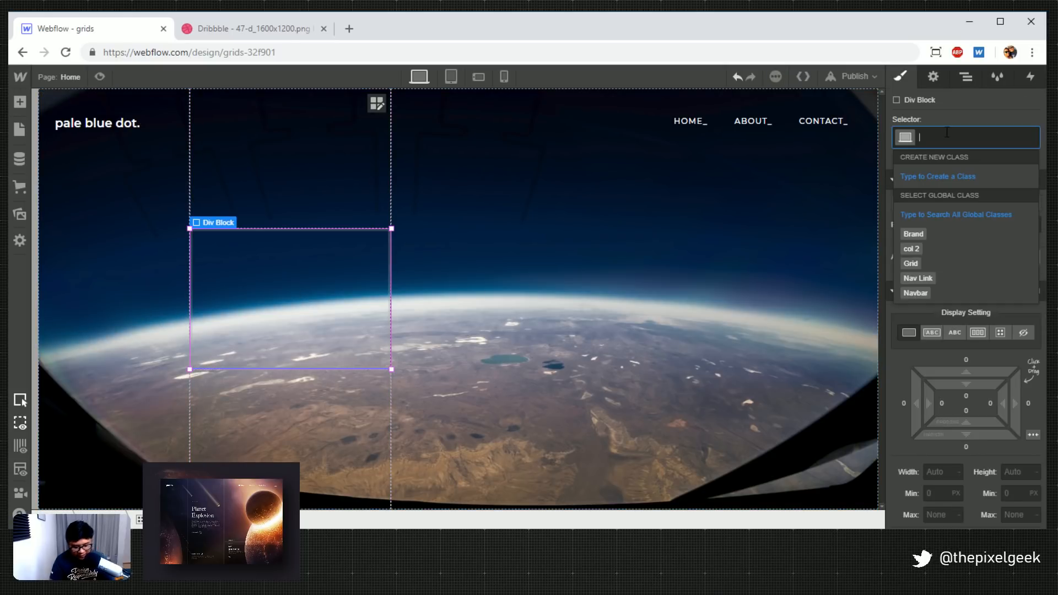
{"action": "type", "text": "flex"}
{"action": "key", "text": "Return"}
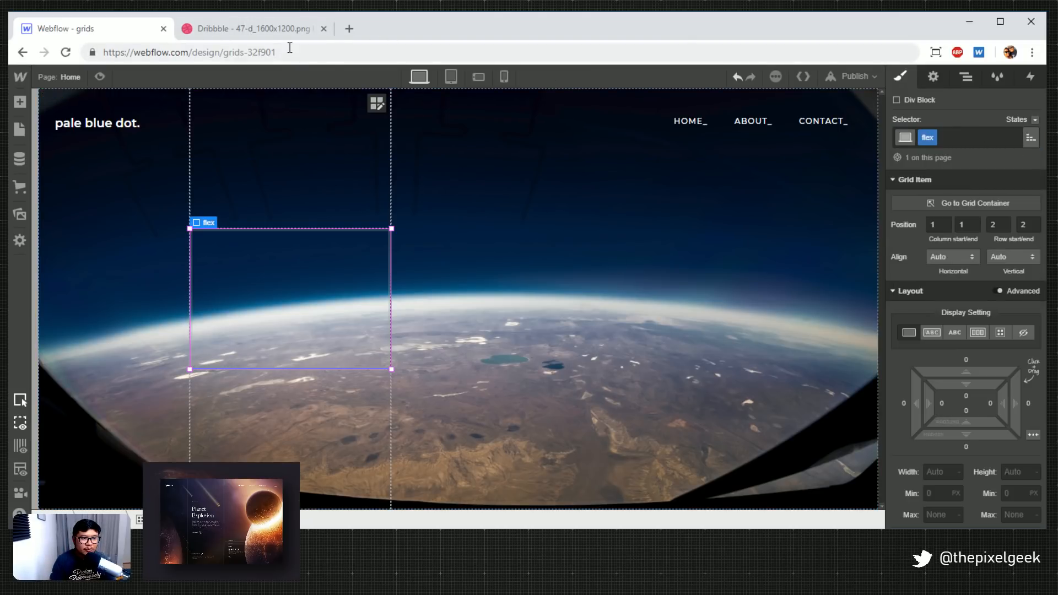
Check the middle column in the Dribbble reference, and back in Webflow add a Div Block inside the flex block
{"action": "left_click", "coordinate": [251, 28]}
{"action": "scroll", "coordinate": [492, 300], "scroll_direction": "up", "scroll_amount": 1}
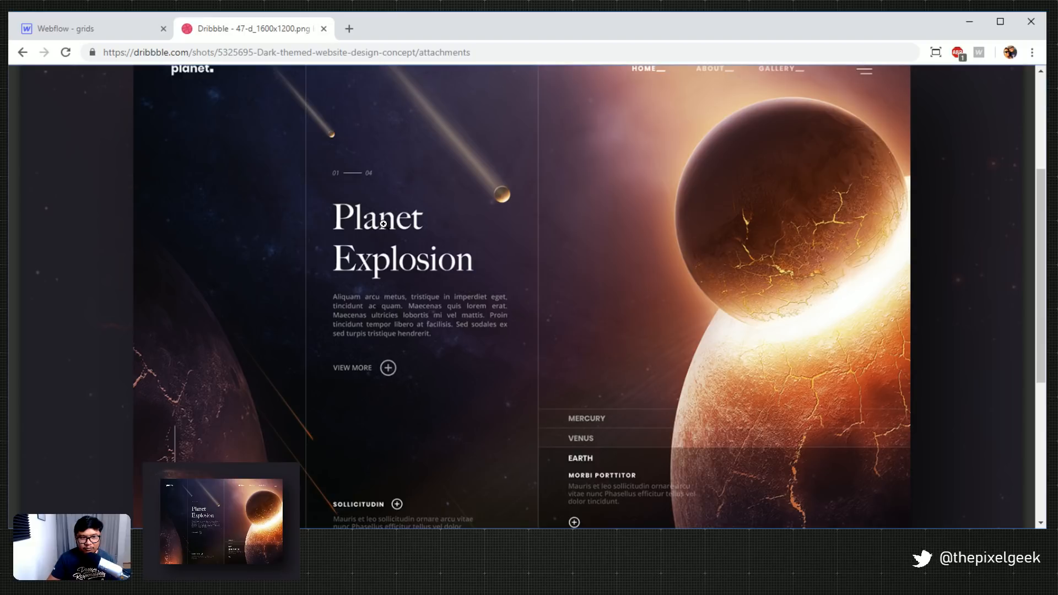
{"action": "left_click", "coordinate": [80, 34]}
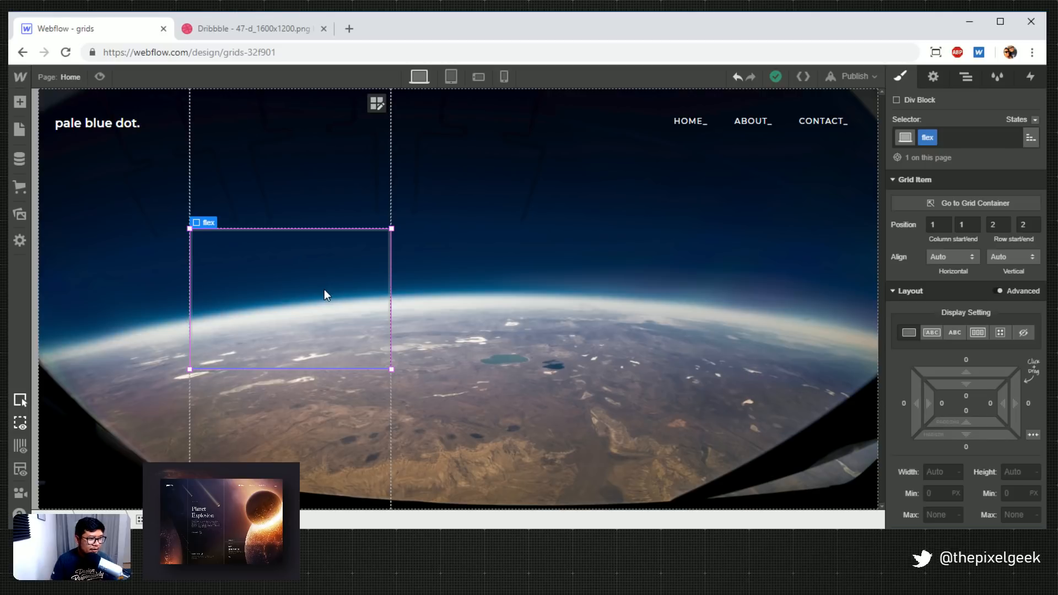
{"action": "key", "text": "a"}
{"action": "left_click_drag", "start_coordinate": [61, 336], "coordinate": [344, 314]}
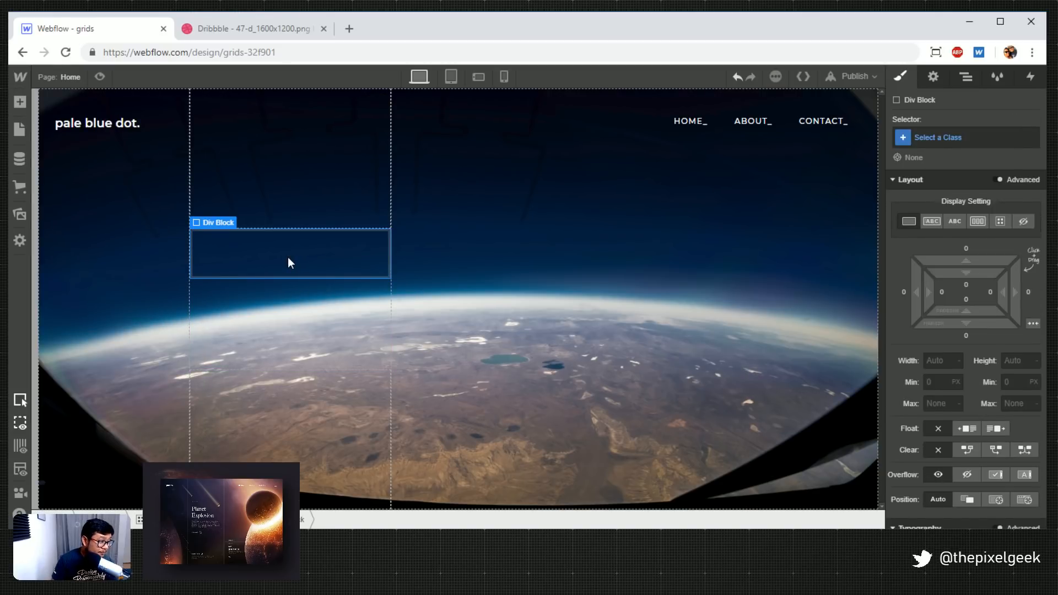
{"action": "left_click", "coordinate": [230, 29]}
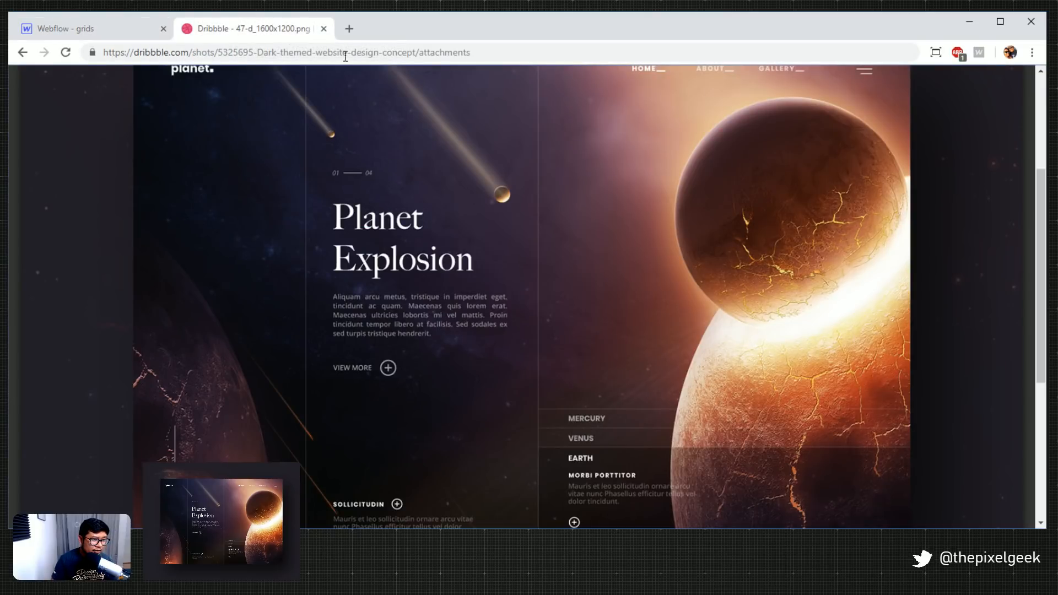
{"action": "left_click", "coordinate": [130, 28]}
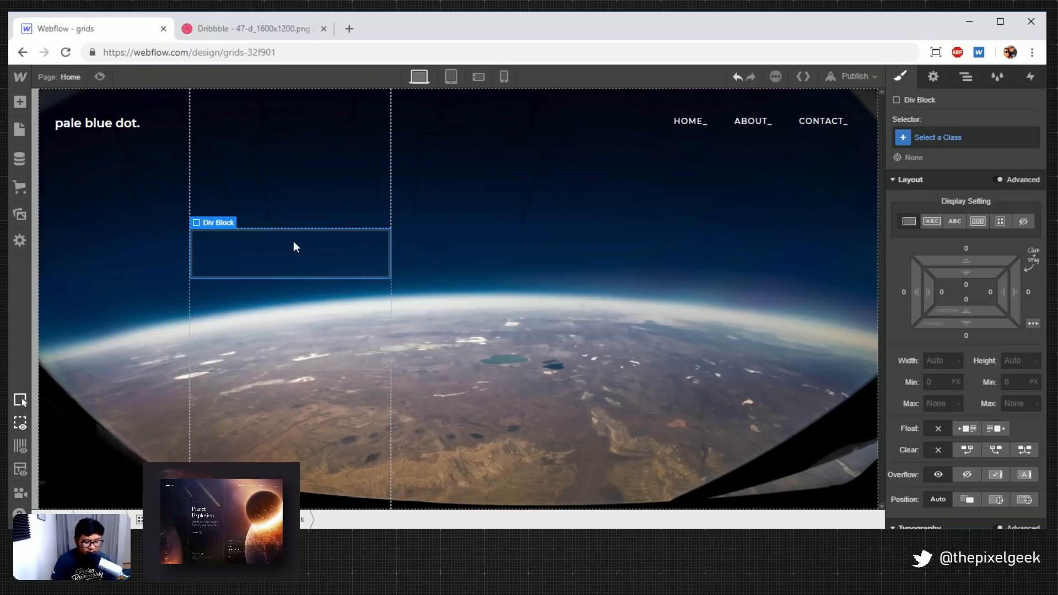
{"action": "key", "text": "ctrl+v"}
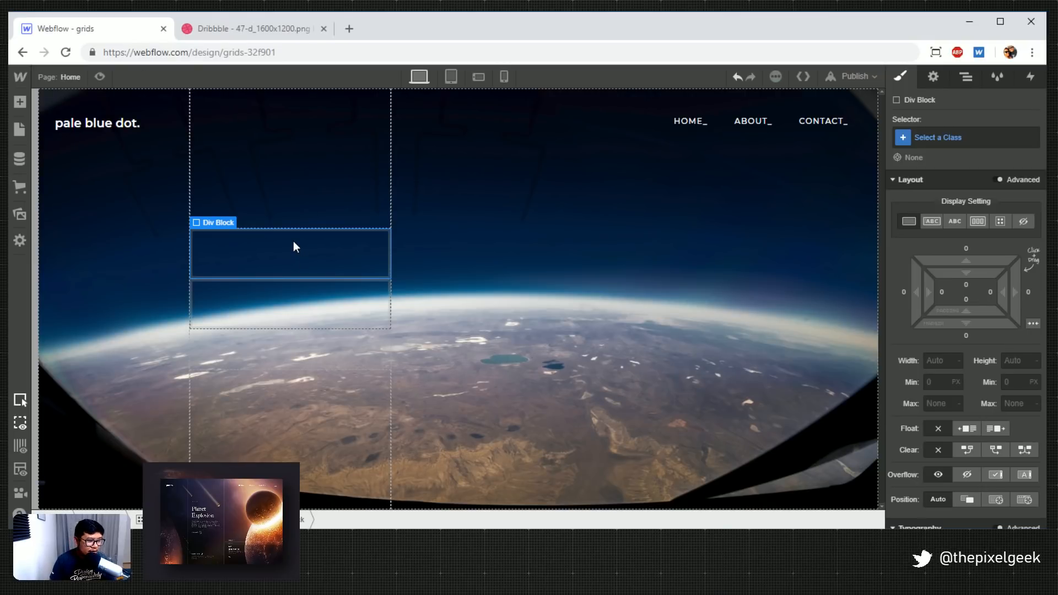
{"action": "key", "text": "ctrl+z"}
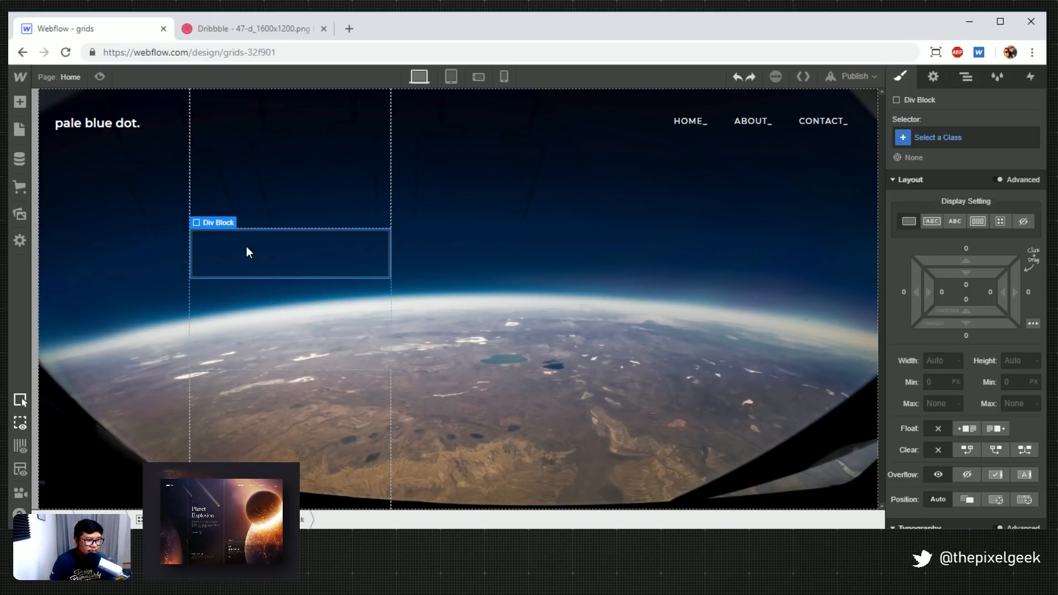
Add an H1 heading below the nested Div Block in the flex block and dismiss its heading type settings
{"action": "key", "text": "a"}
{"action": "scroll", "coordinate": [118, 330], "scroll_direction": "down", "scroll_amount": 3}
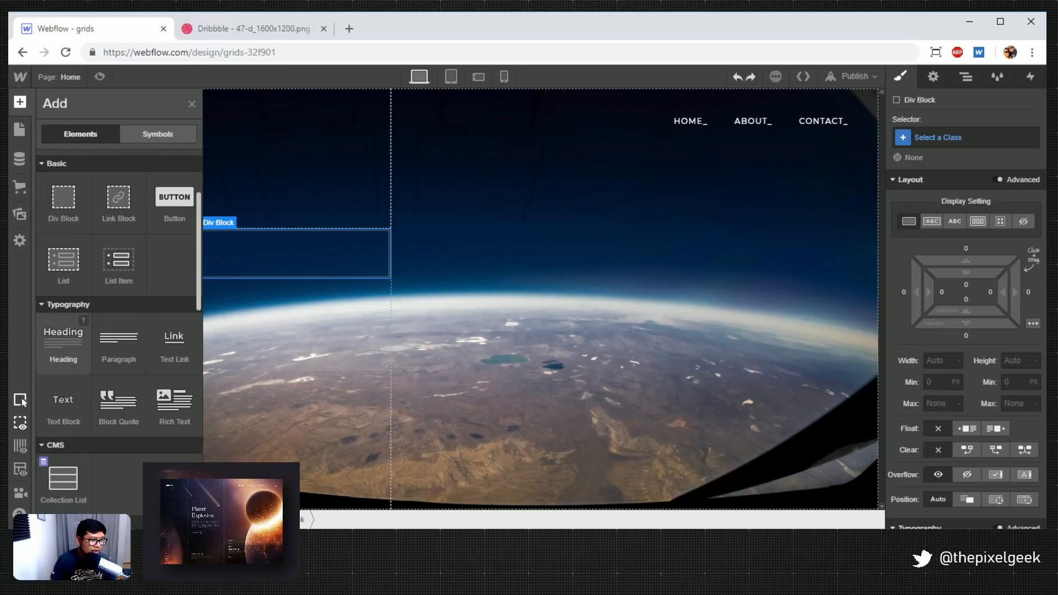
{"action": "left_click_drag", "start_coordinate": [63, 339], "coordinate": [290, 306]}
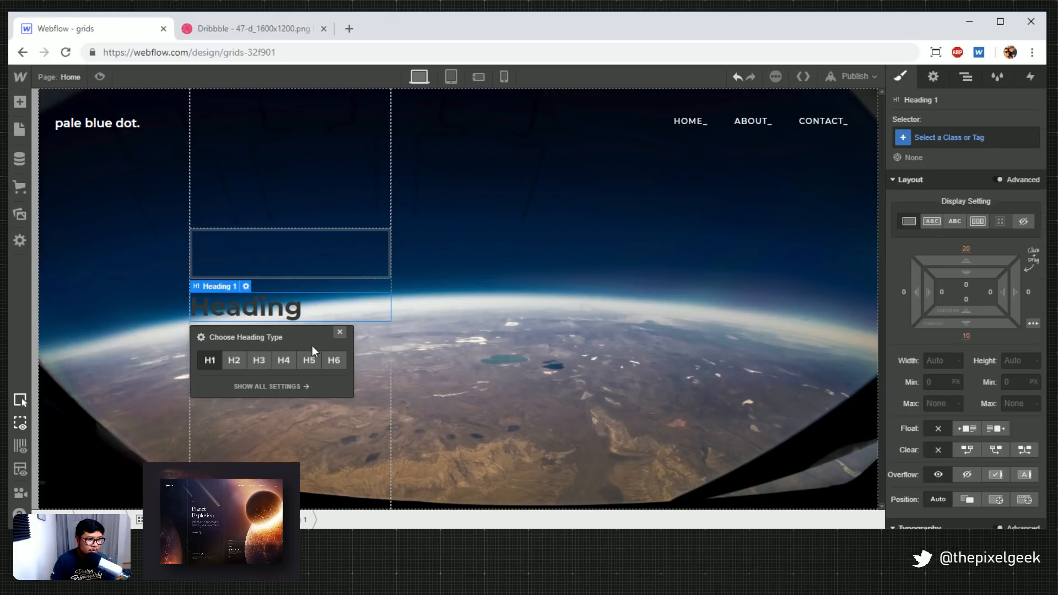
{"action": "left_click", "coordinate": [340, 333]}
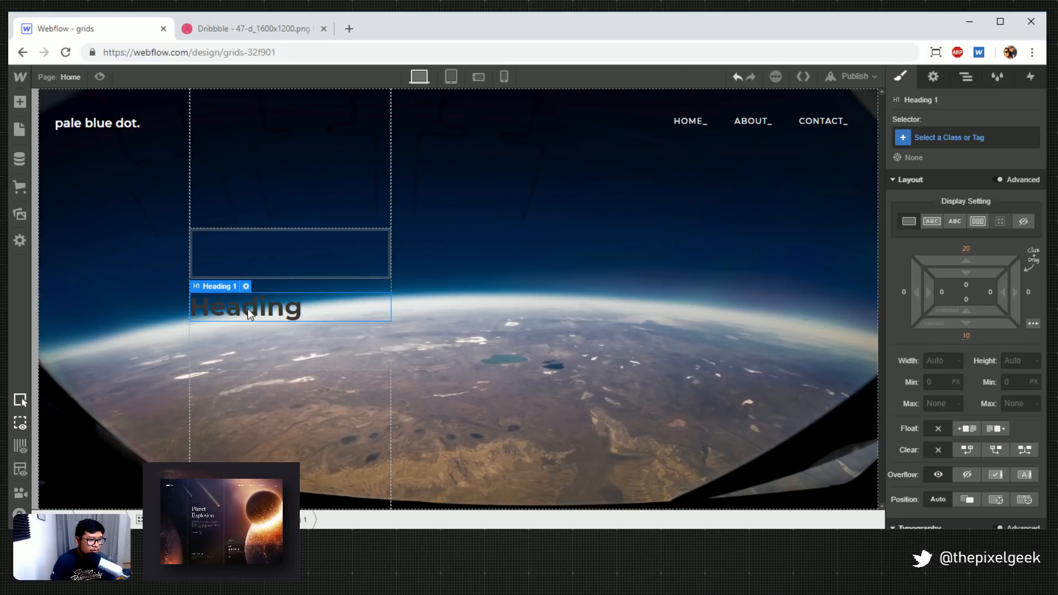
Add a paragraph below the heading and replace its placeholder text with "B RENBRTNRTNRT"
{"action": "key", "text": "a"}
{"action": "left_click_drag", "start_coordinate": [118, 478], "coordinate": [290, 419]}
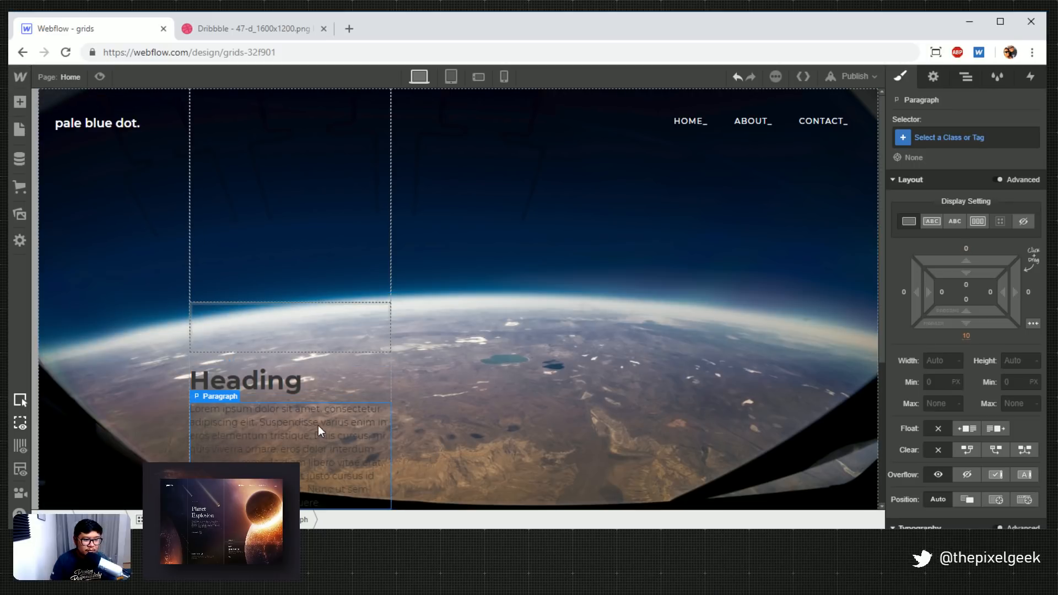
{"action": "scroll", "coordinate": [321, 415], "scroll_direction": "down", "scroll_amount": 4}
{"action": "scroll", "coordinate": [321, 414], "scroll_direction": "up", "scroll_amount": 4}
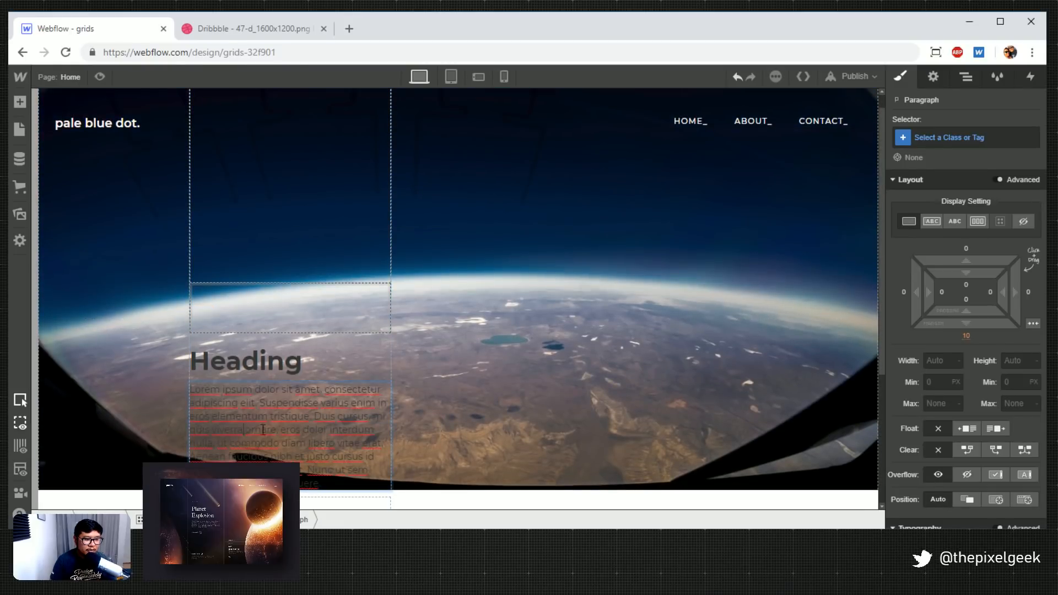
{"action": "double_click", "coordinate": [306, 431]}
{"action": "type", "text": "B RENBRTNRTNRT"}
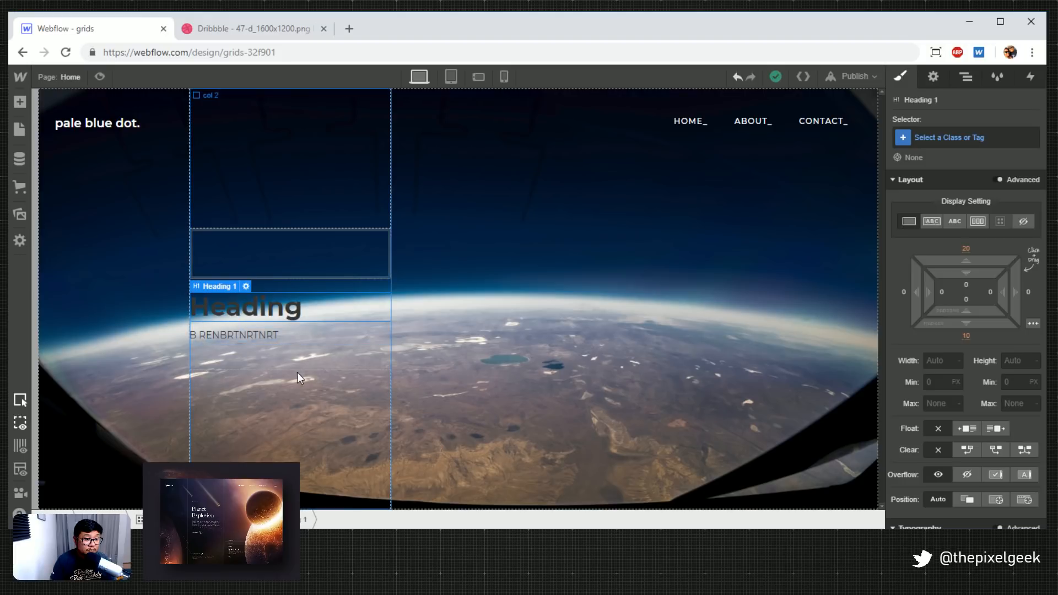
Add a Link Block below the paragraph in the flex block
{"action": "left_click", "coordinate": [250, 337]}
{"action": "key", "text": "a"}
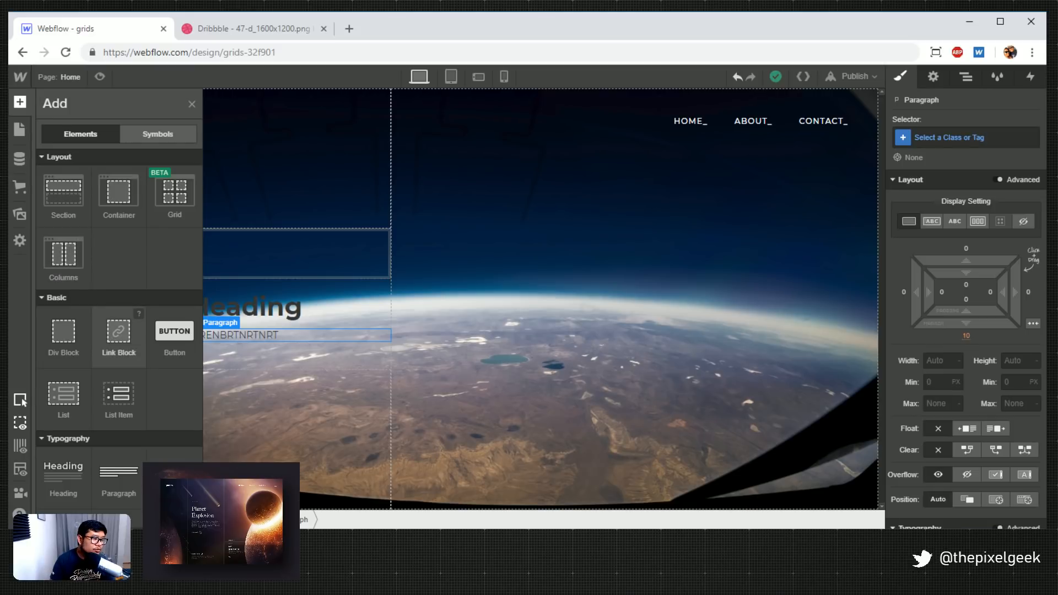
{"action": "left_click_drag", "start_coordinate": [119, 334], "coordinate": [215, 397]}
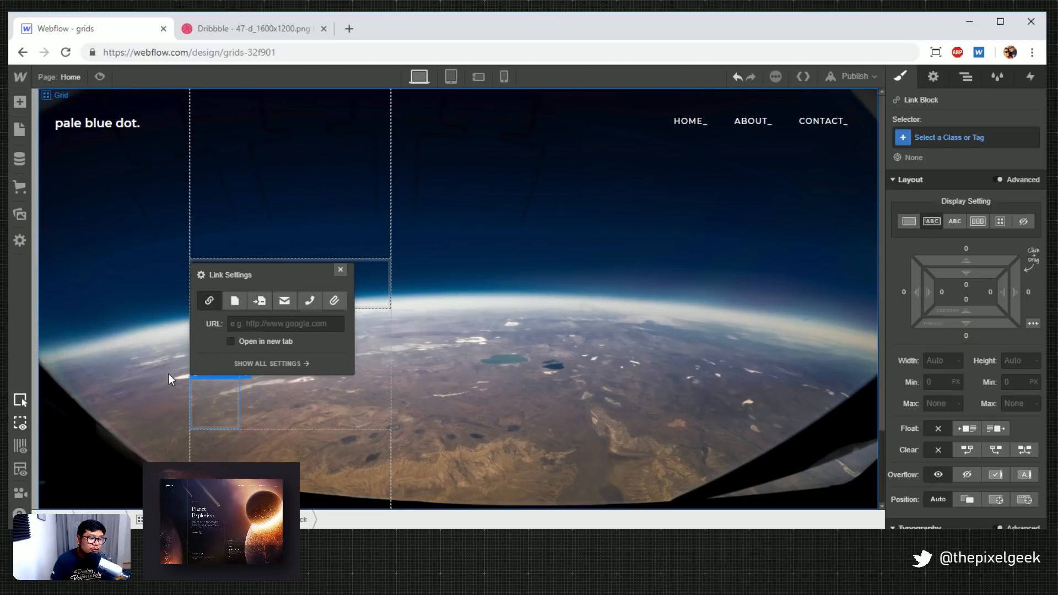
Dismiss the new Link Block's link settings and select the flex block that contains it
{"action": "left_click", "coordinate": [341, 270]}
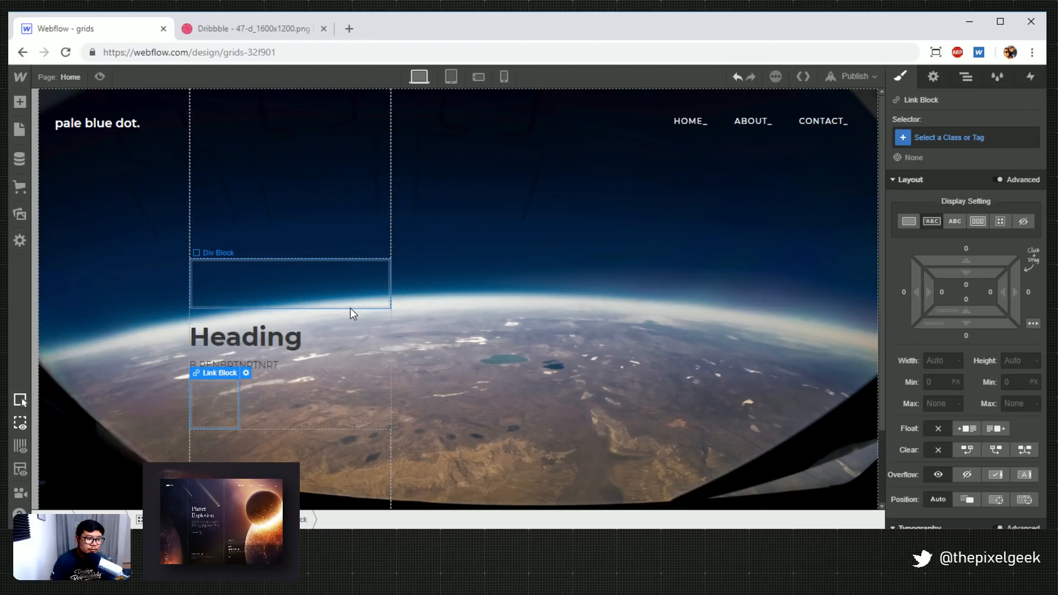
{"action": "left_click", "coordinate": [322, 312]}
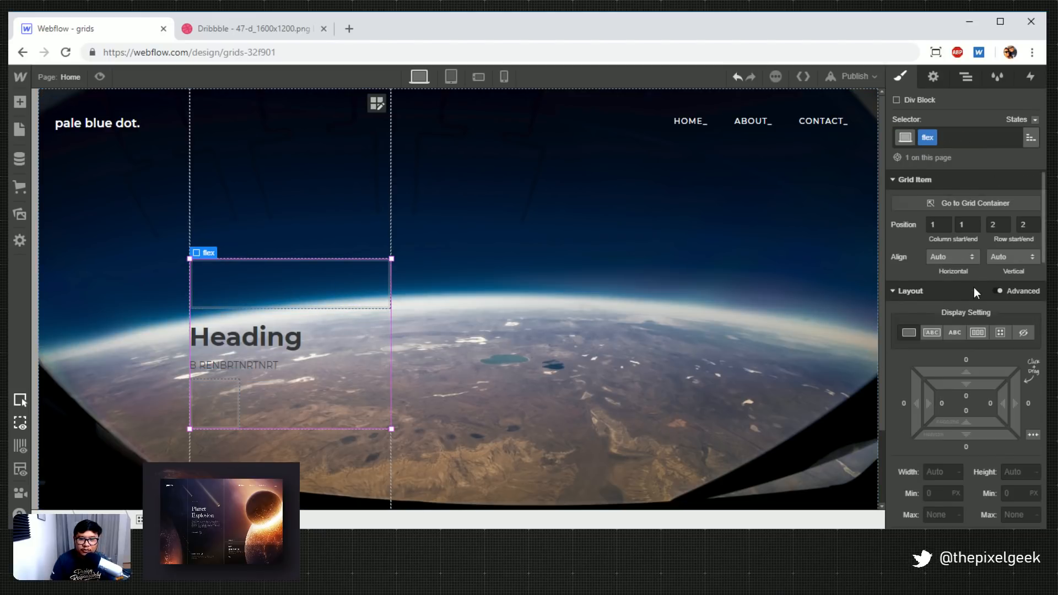
{"action": "scroll", "coordinate": [1003, 390], "scroll_direction": "down", "scroll_amount": 2}
{"action": "scroll", "coordinate": [1003, 388], "scroll_direction": "up", "scroll_amount": 2}
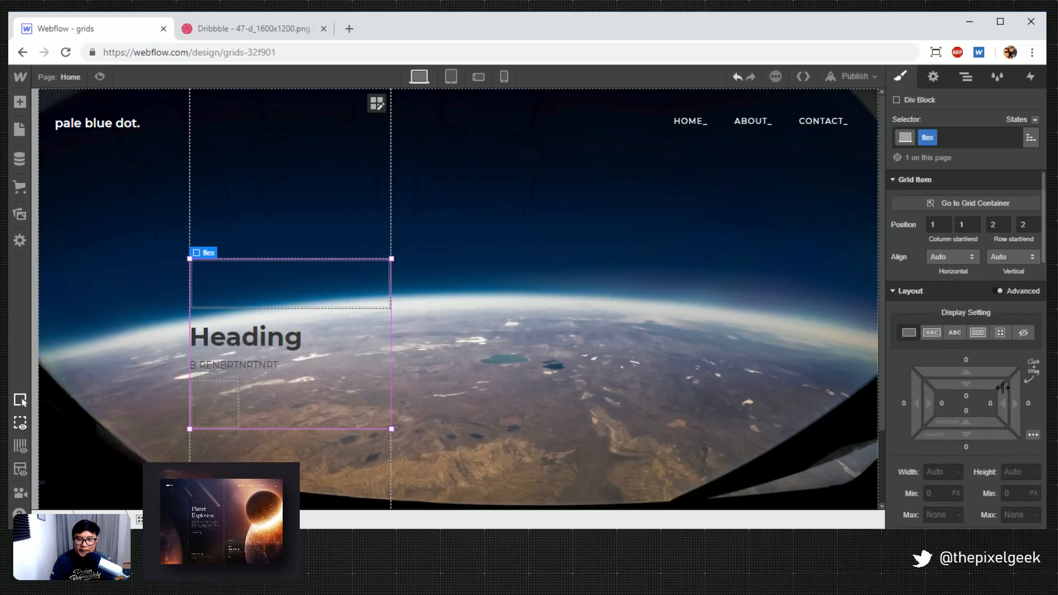
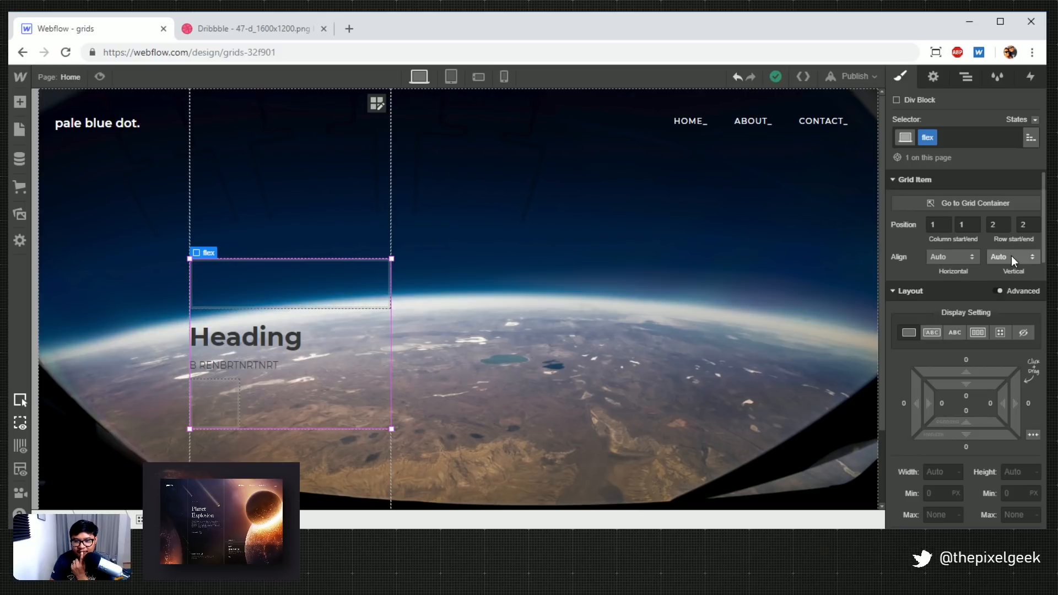
{"action": "left_click", "coordinate": [971, 257]}
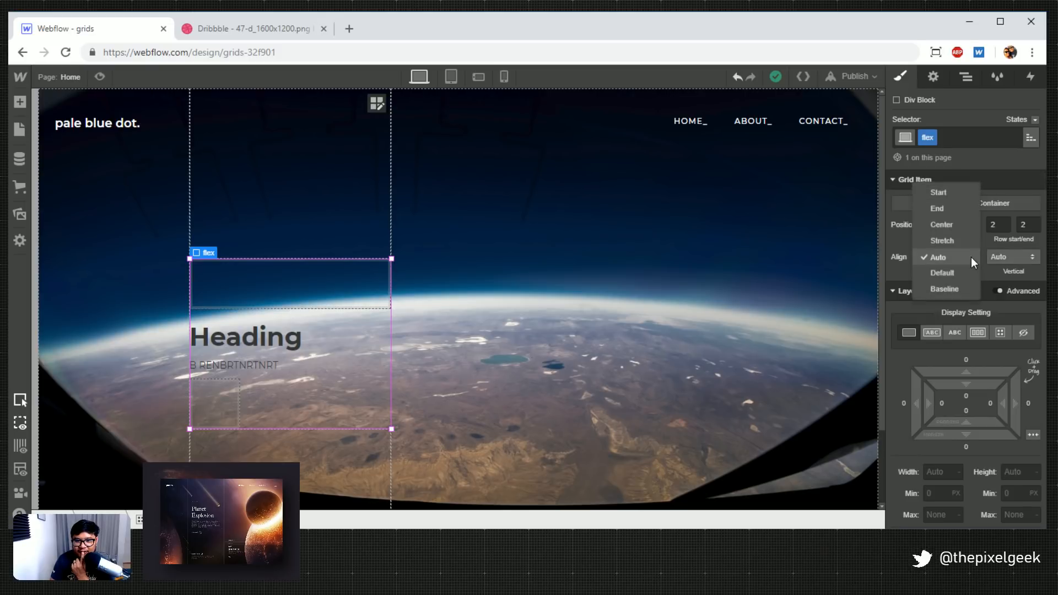
{"action": "left_click", "coordinate": [1033, 256]}
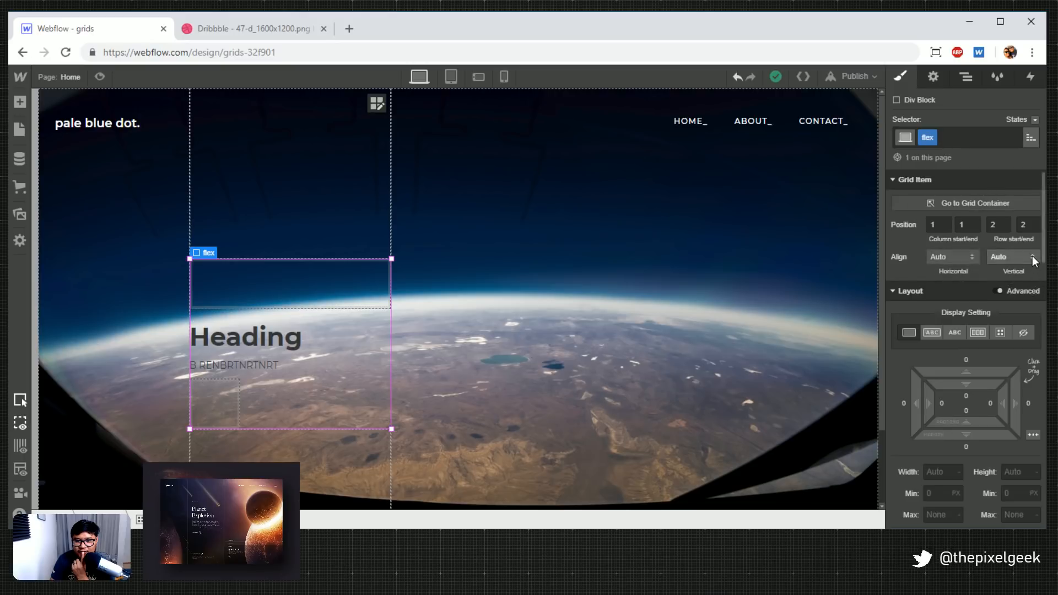
{"action": "left_click", "coordinate": [1033, 255]}
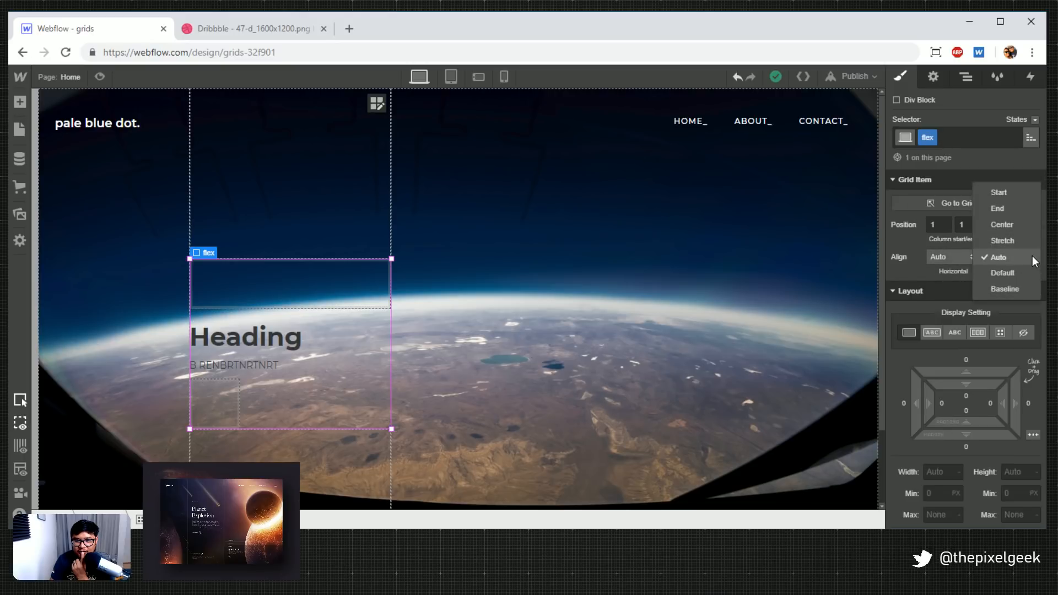
{"action": "left_click", "coordinate": [902, 277]}
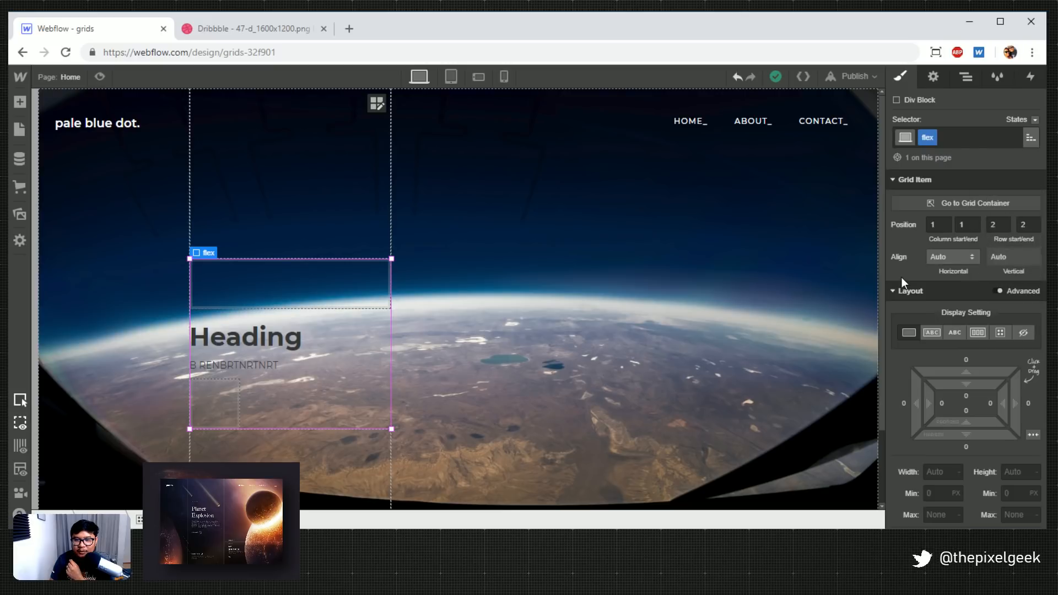
Set the flex block to a vertical flex layout with its children justified as space between
{"action": "left_click", "coordinate": [977, 331]}
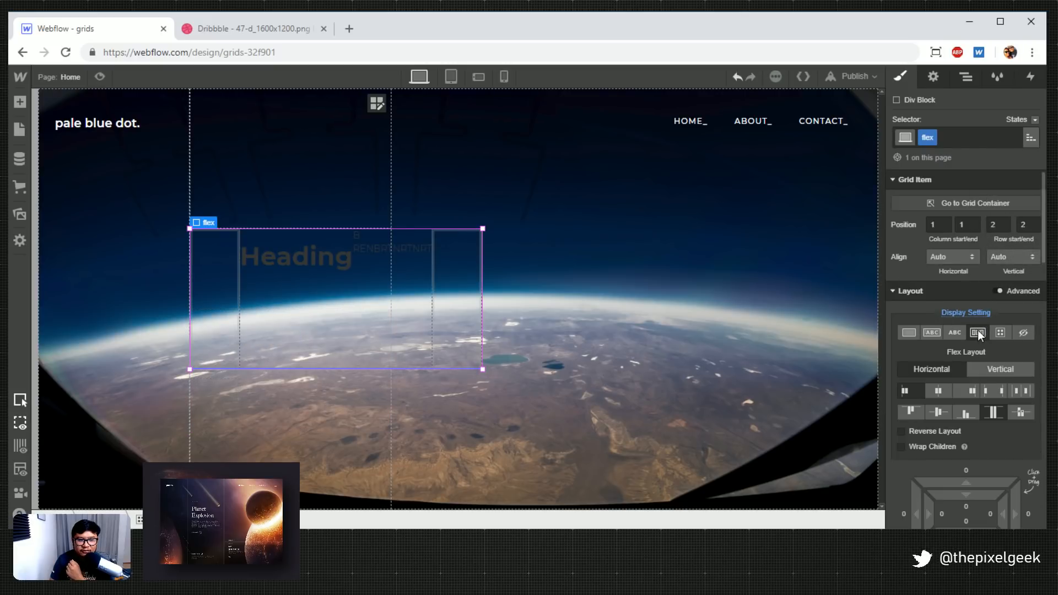
{"action": "left_click", "coordinate": [999, 368]}
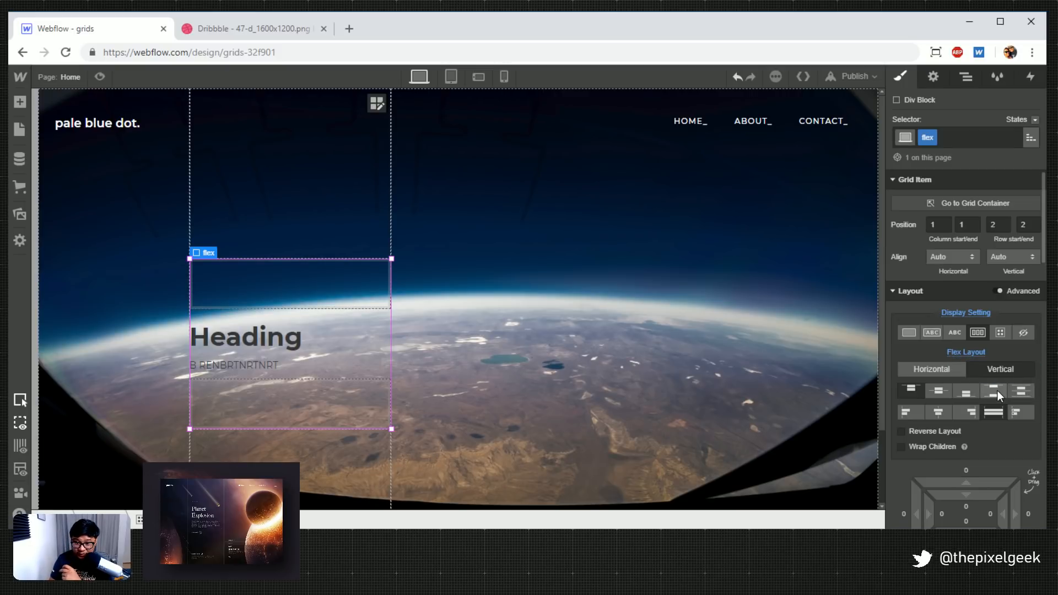
{"action": "left_click", "coordinate": [994, 389]}
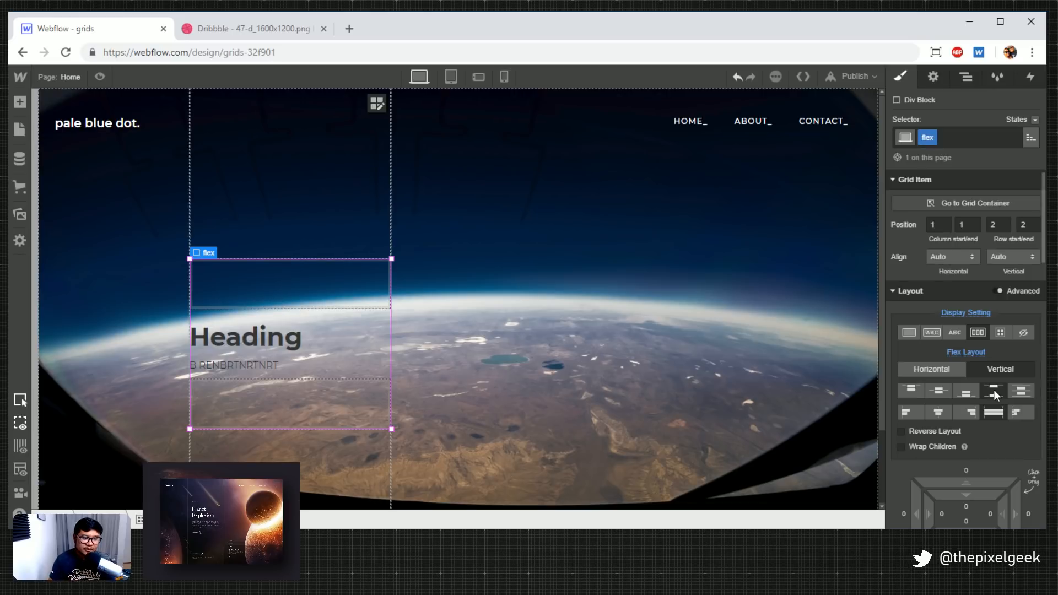
Give the Div Block above the heading the class "flex h" and set it to a horizontal flex layout with centre alignment
{"action": "left_click", "coordinate": [263, 341]}
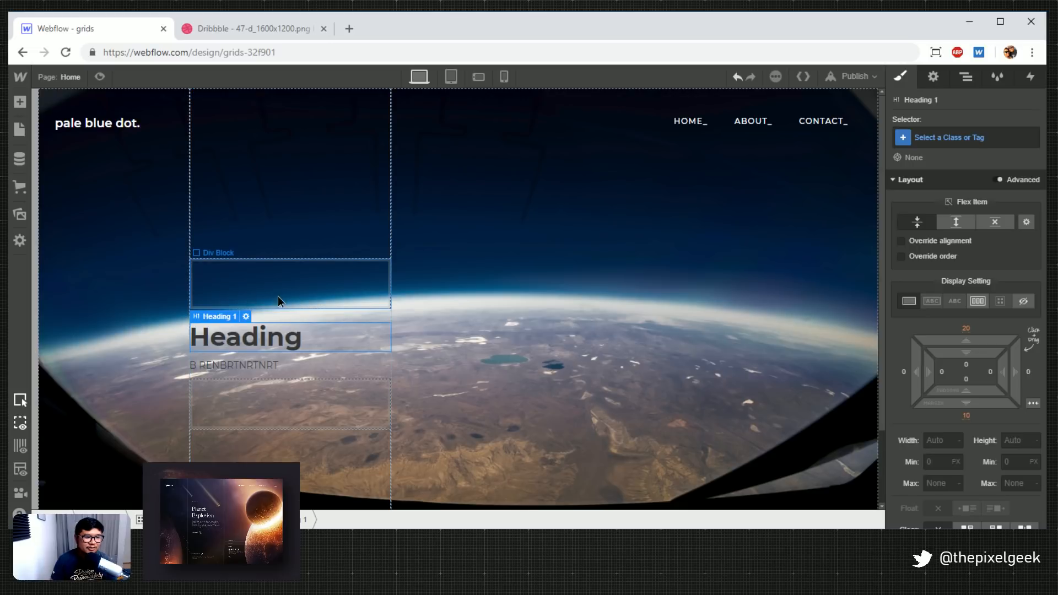
{"action": "left_click", "coordinate": [277, 315]}
{"action": "key", "text": "a"}
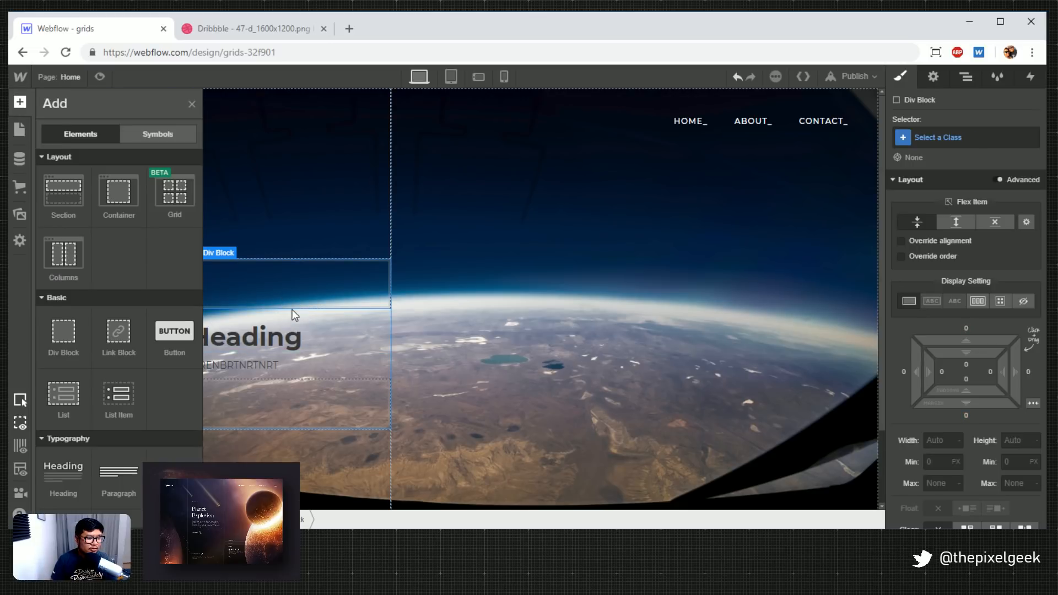
{"action": "key", "text": "a"}
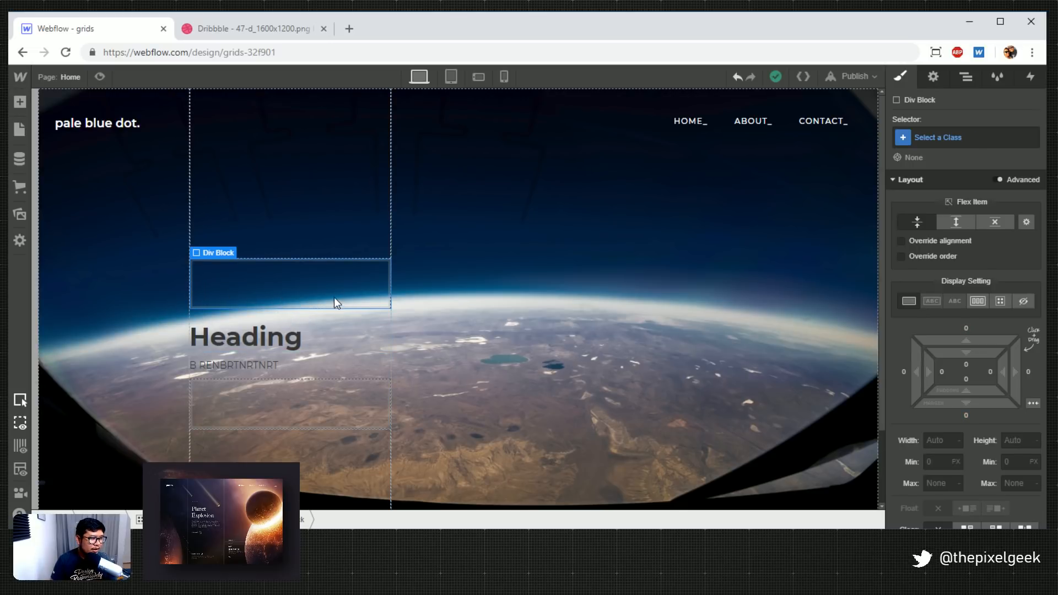
{"action": "left_click", "coordinate": [933, 141]}
{"action": "type", "text": "flex"}
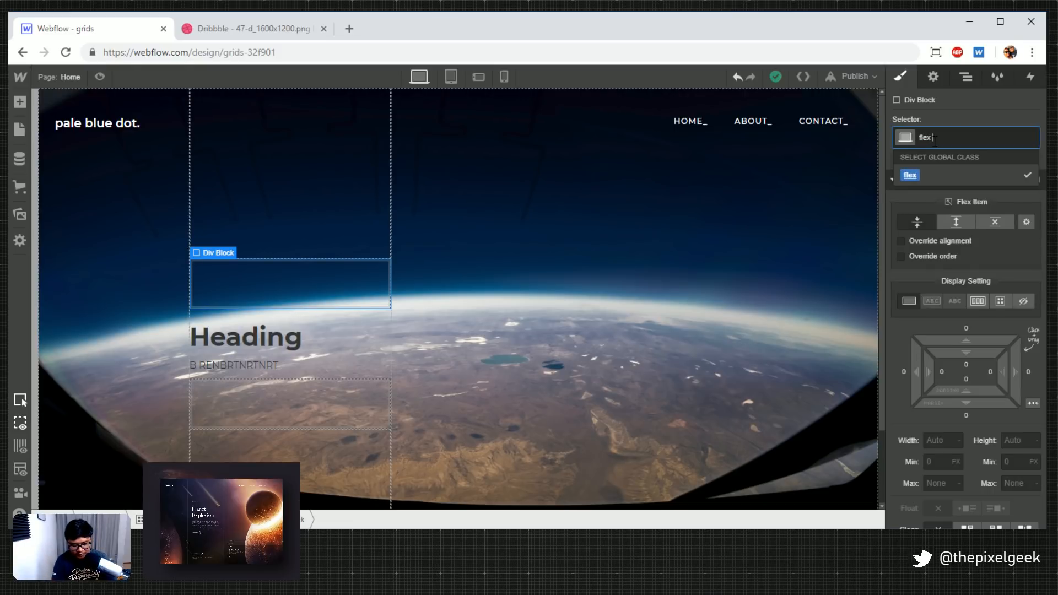
{"action": "type", "text": " h"}
{"action": "key", "text": "Return"}
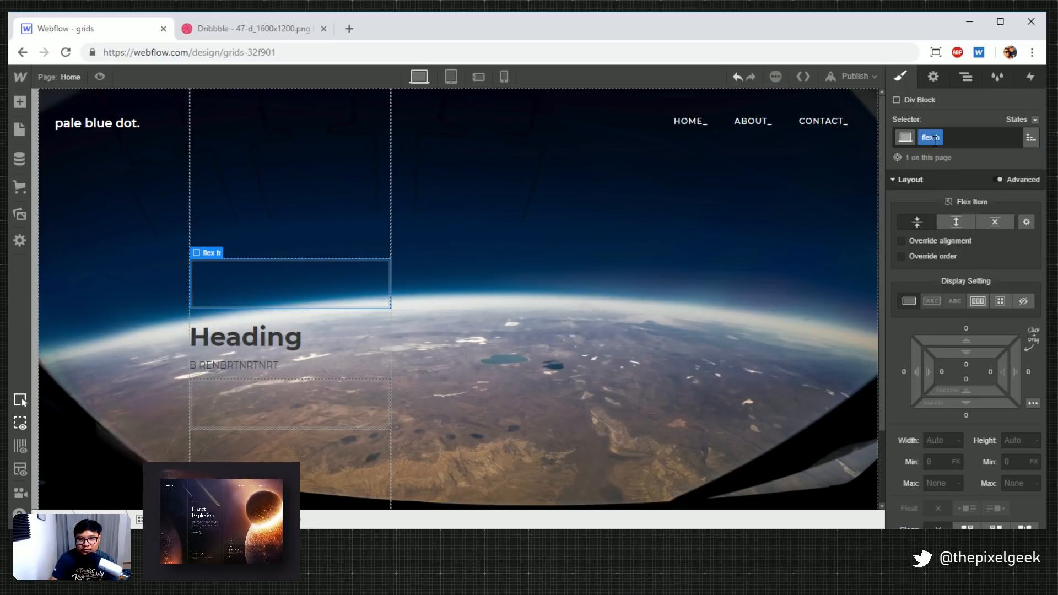
{"action": "left_click", "coordinate": [977, 304]}
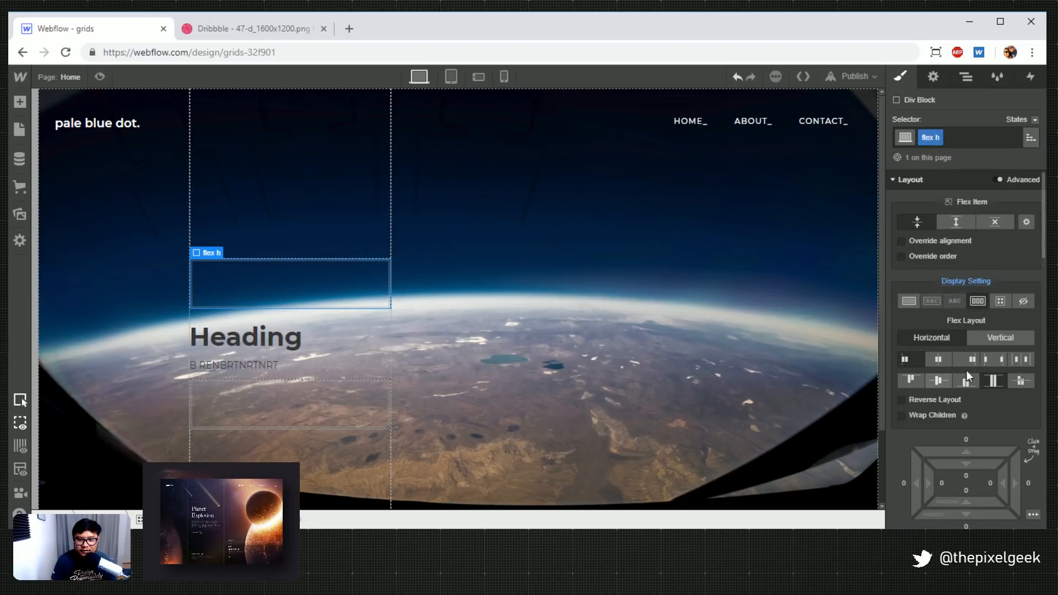
{"action": "left_click", "coordinate": [943, 379]}
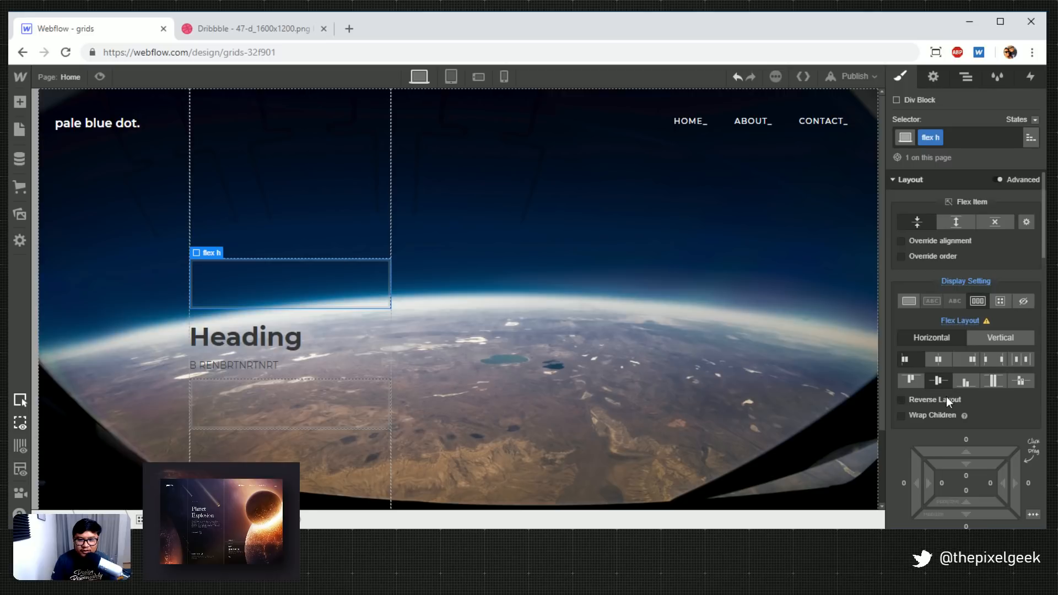
Add a Text Block inside the flex h block and clear its placeholder text
{"action": "key", "text": "a"}
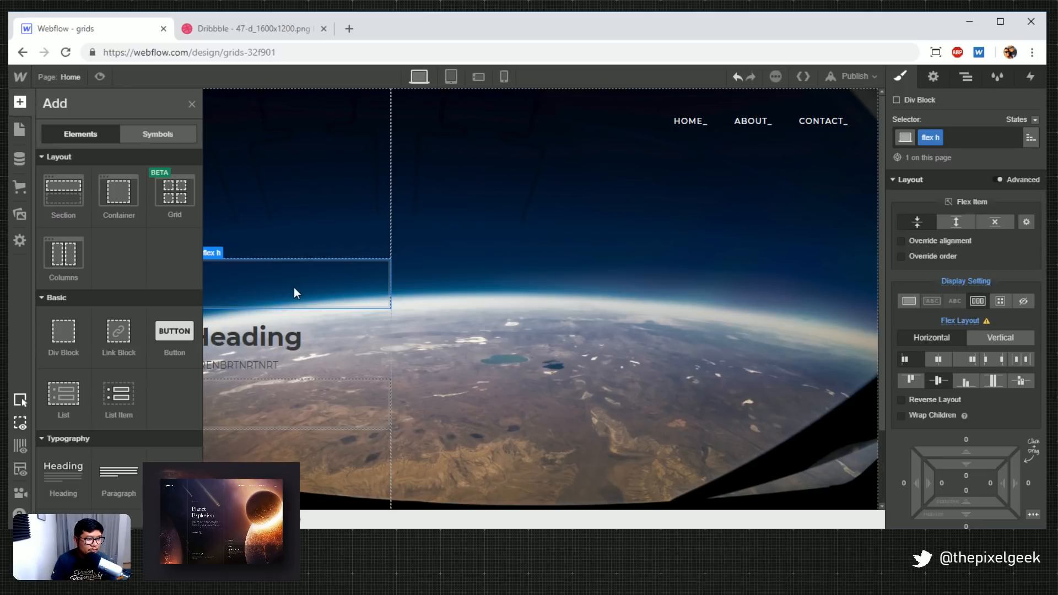
{"action": "scroll", "coordinate": [119, 331], "scroll_direction": "down", "scroll_amount": 3}
{"action": "scroll", "coordinate": [119, 331], "scroll_direction": "down", "scroll_amount": 2}
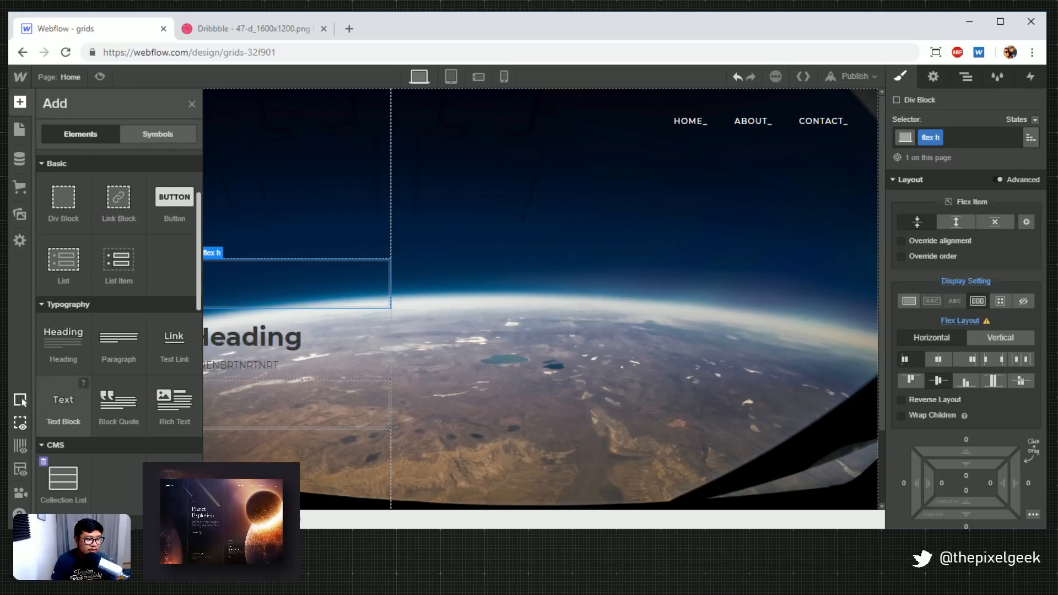
{"action": "left_click_drag", "start_coordinate": [62, 399], "coordinate": [188, 296]}
{"action": "double_click", "coordinate": [238, 241]}
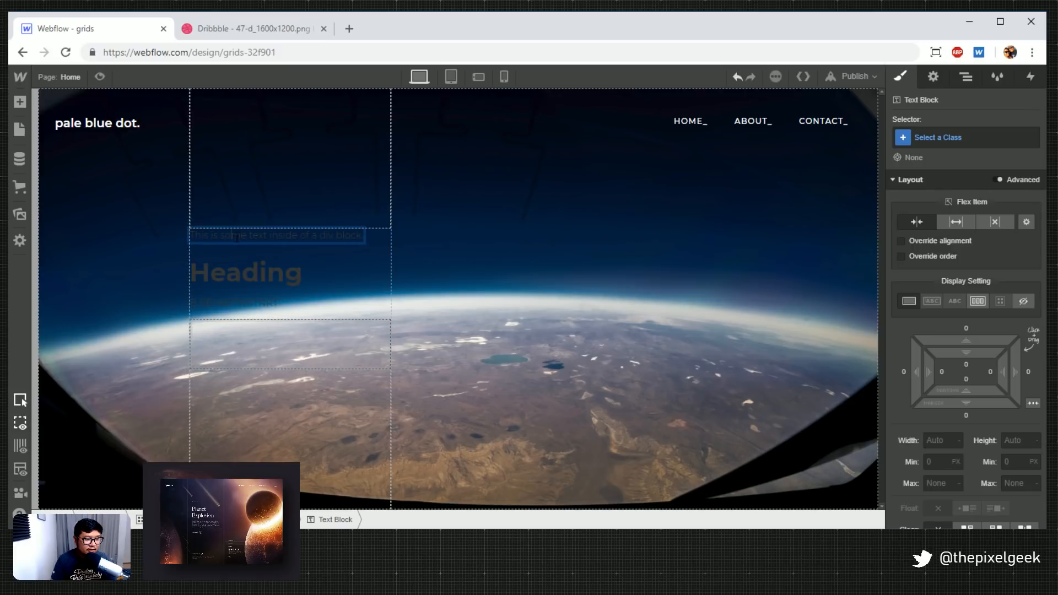
{"action": "key", "text": "ctrl+a"}
{"action": "key", "text": "BackSpace"}
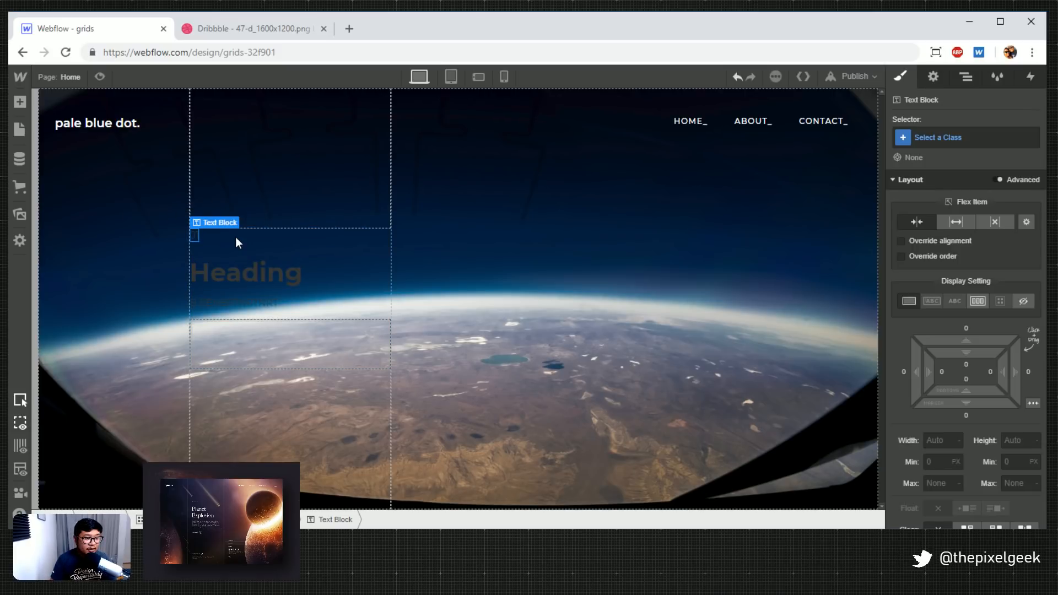
Add a Div Block beside the empty Text Block in flex h and give it the class "number line thing"
{"action": "key", "text": "a"}
{"action": "left_click_drag", "start_coordinate": [61, 331], "coordinate": [223, 281]}
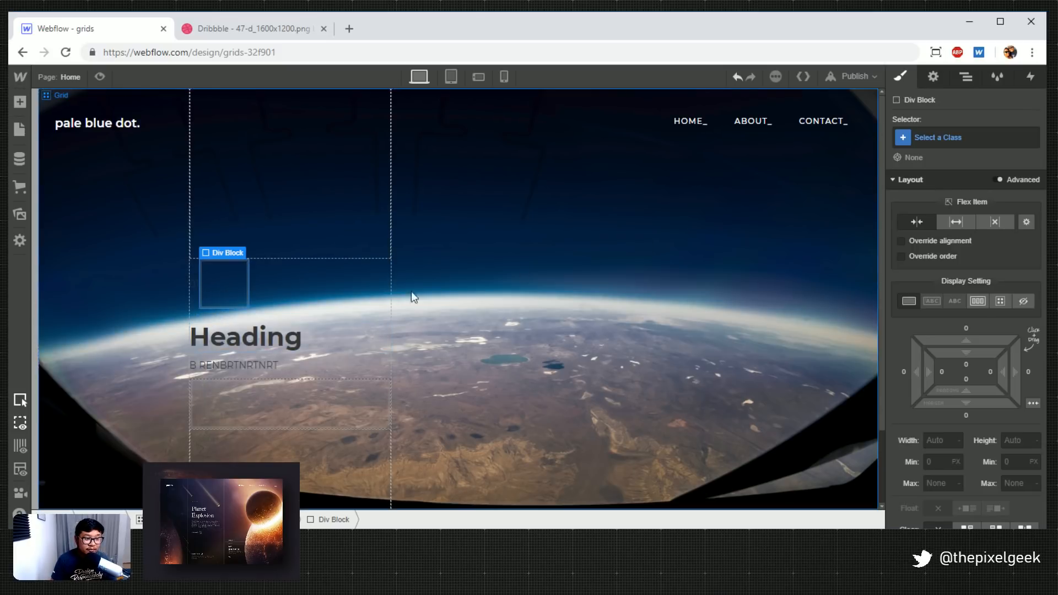
{"action": "left_click", "coordinate": [948, 141]}
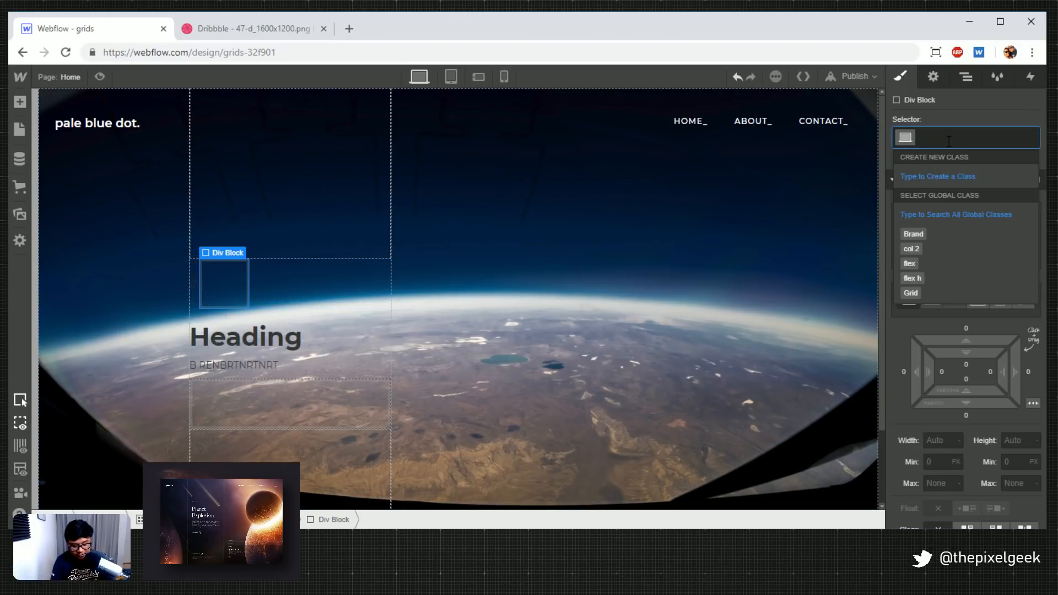
{"action": "type", "text": "number line"}
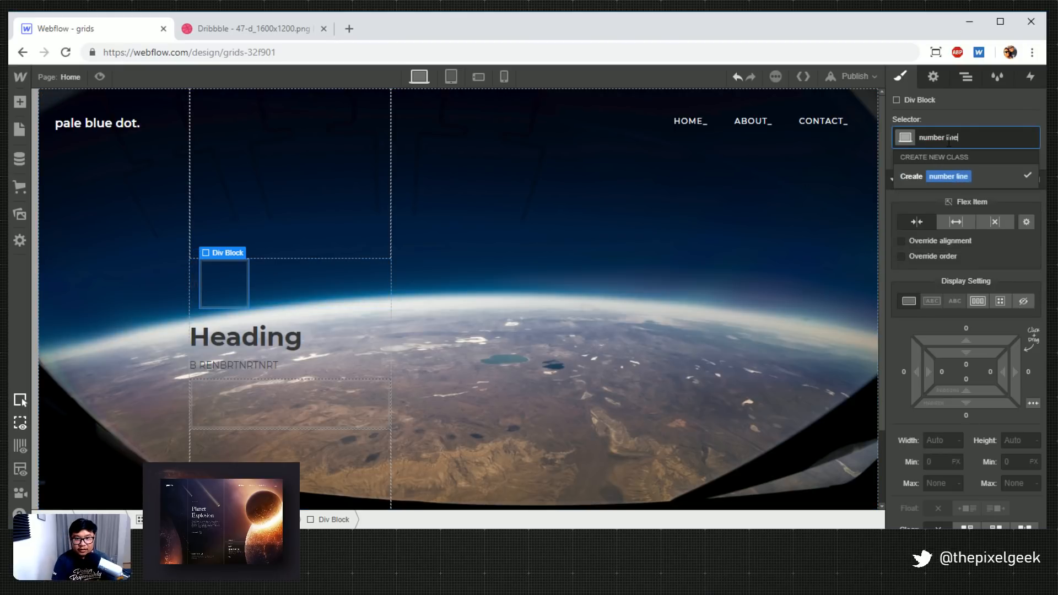
{"action": "type", "text": " thing"}
{"action": "key", "text": "Return"}
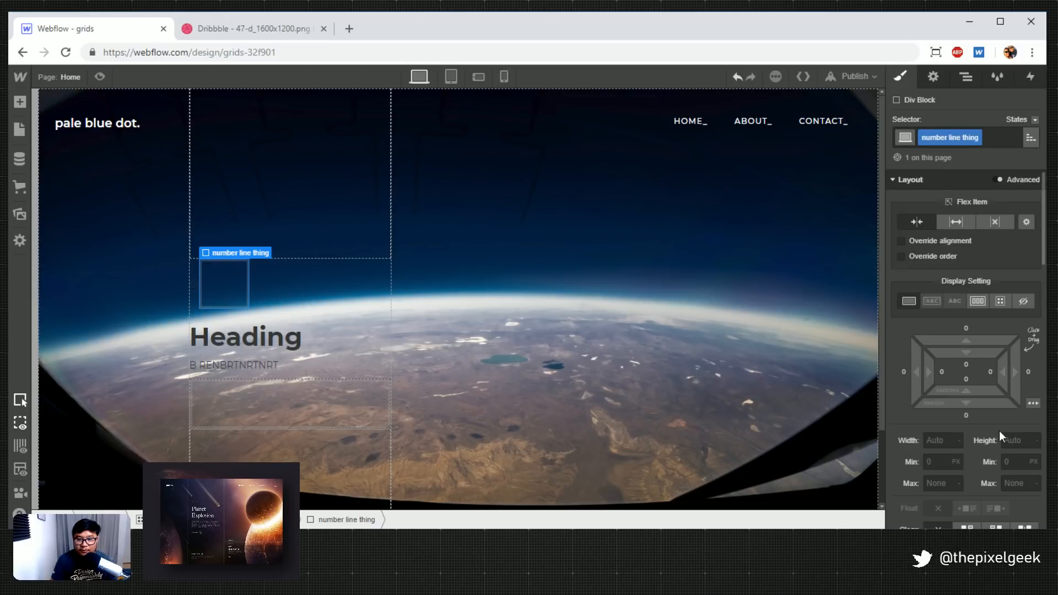
Set the number line thing block's height to 1 px and its width to 50 px
{"action": "scroll", "coordinate": [1008, 397], "scroll_direction": "down", "scroll_amount": 2}
{"action": "left_click", "coordinate": [1019, 374]}
{"action": "type", "text": "1"}
{"action": "key", "text": "Return"}
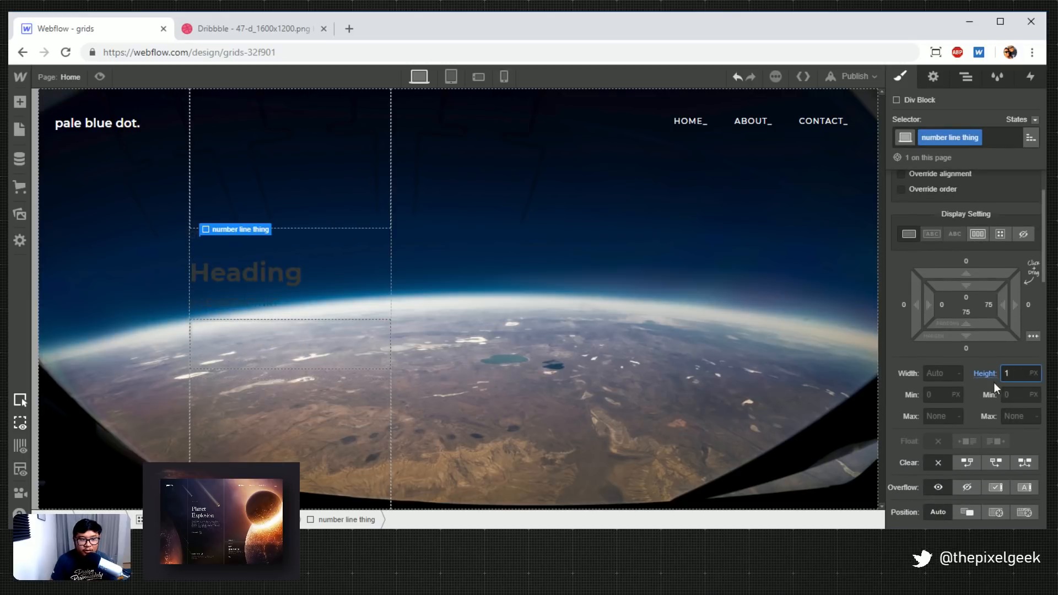
{"action": "left_click", "coordinate": [937, 375]}
{"action": "type", "text": "150"}
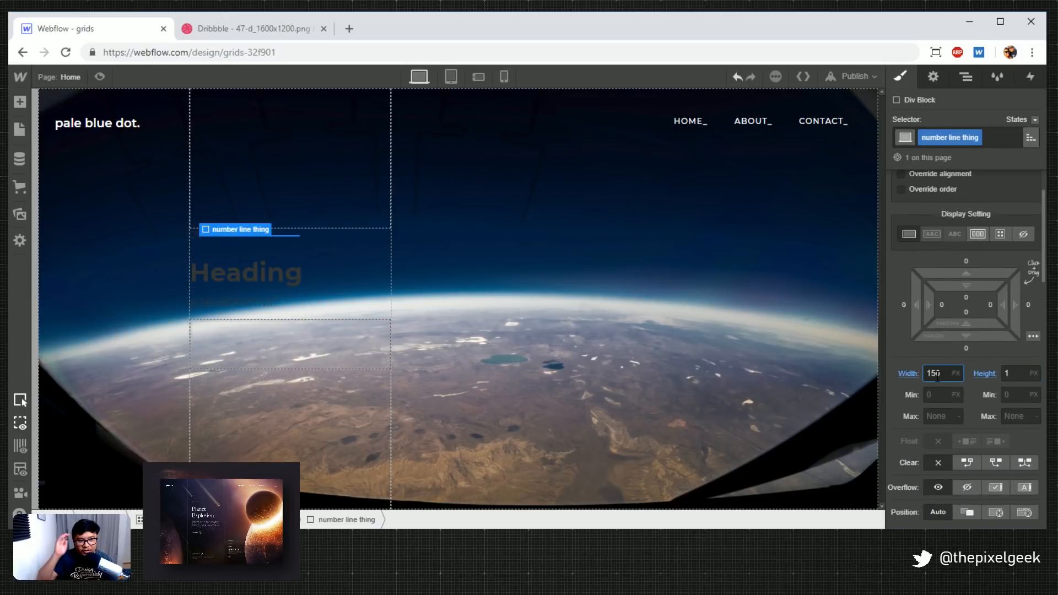
{"action": "key", "text": "shift+Down"}
{"action": "key", "text": "shift+Down"}
{"action": "key", "text": "shift+Down"}
{"action": "key", "text": "shift+Down"}
{"action": "key", "text": "shift+Down"}
{"action": "key", "text": "shift+Down"}
{"action": "key", "text": "shift+Down"}
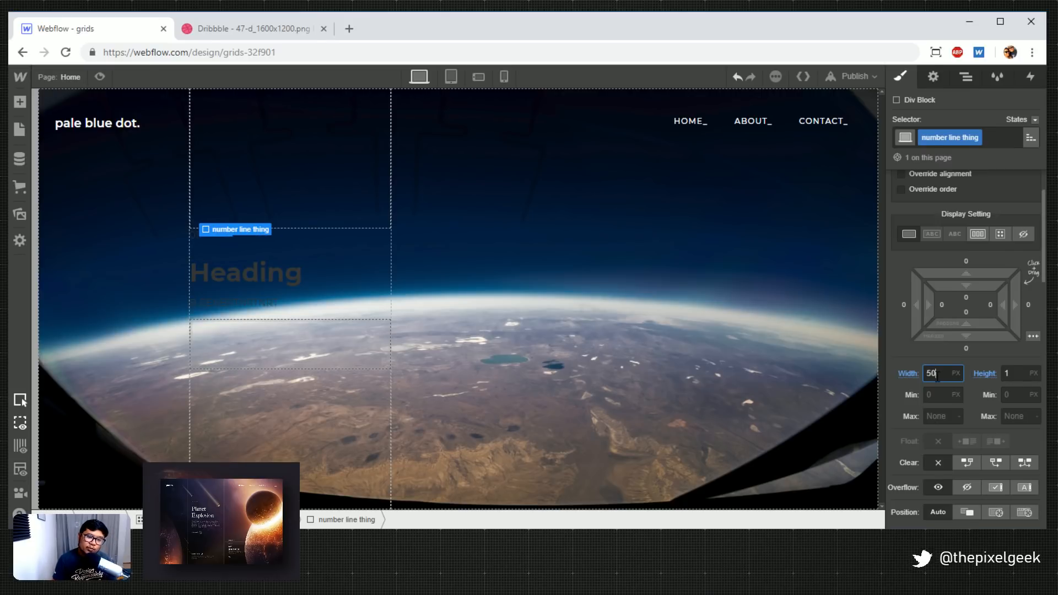
Set the number line thing block's background to white at 40% opacity and check the line inside flex h
{"action": "scroll", "coordinate": [959, 421], "scroll_direction": "down", "scroll_amount": 5}
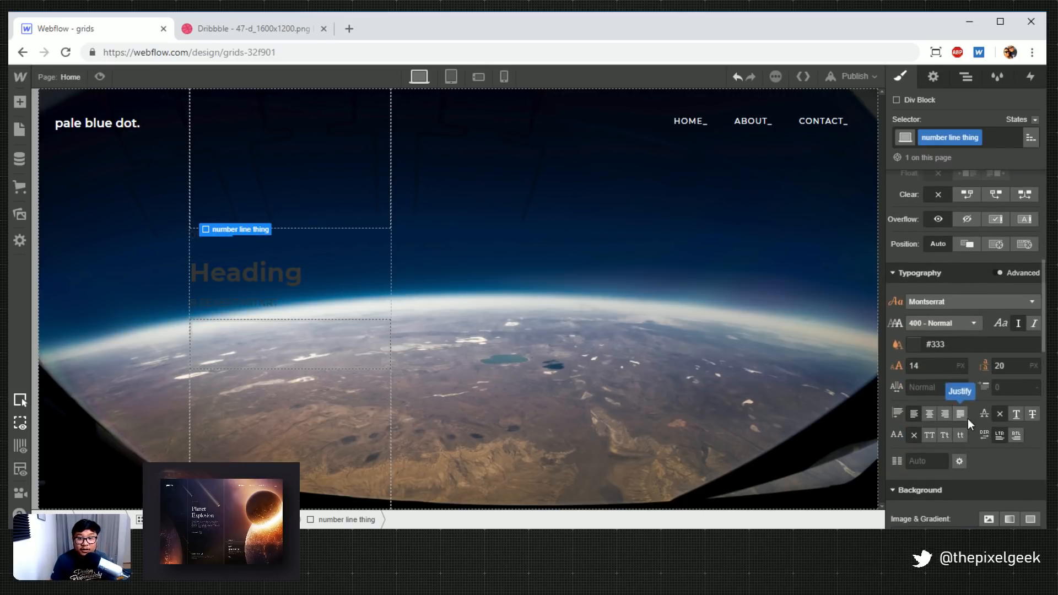
{"action": "scroll", "coordinate": [959, 418], "scroll_direction": "down", "scroll_amount": 3}
{"action": "left_click", "coordinate": [915, 432]}
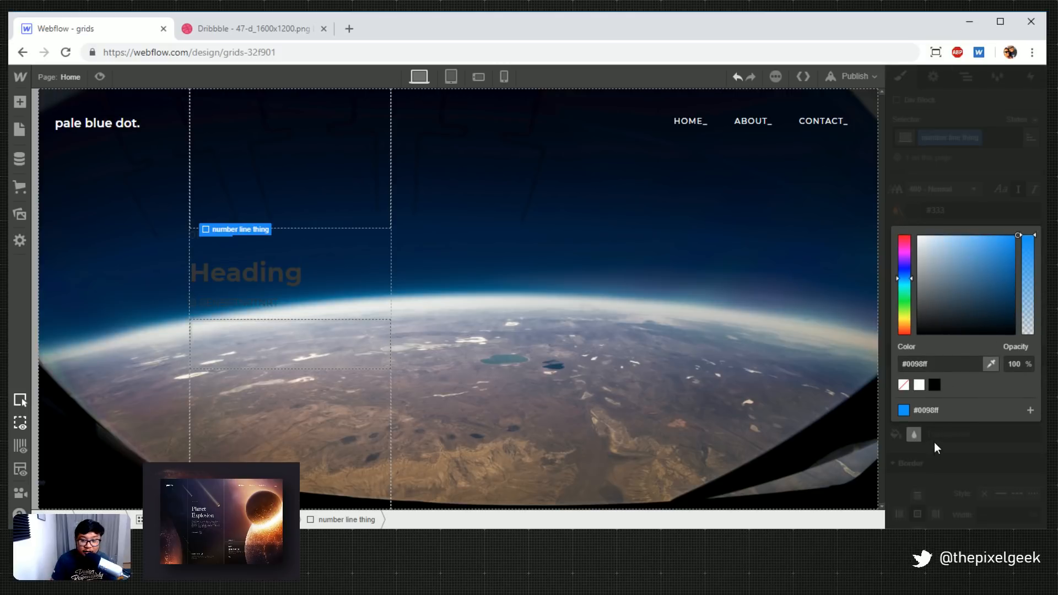
{"action": "left_click", "coordinate": [919, 384]}
{"action": "left_click_drag", "start_coordinate": [1028, 255], "coordinate": [1028, 294]}
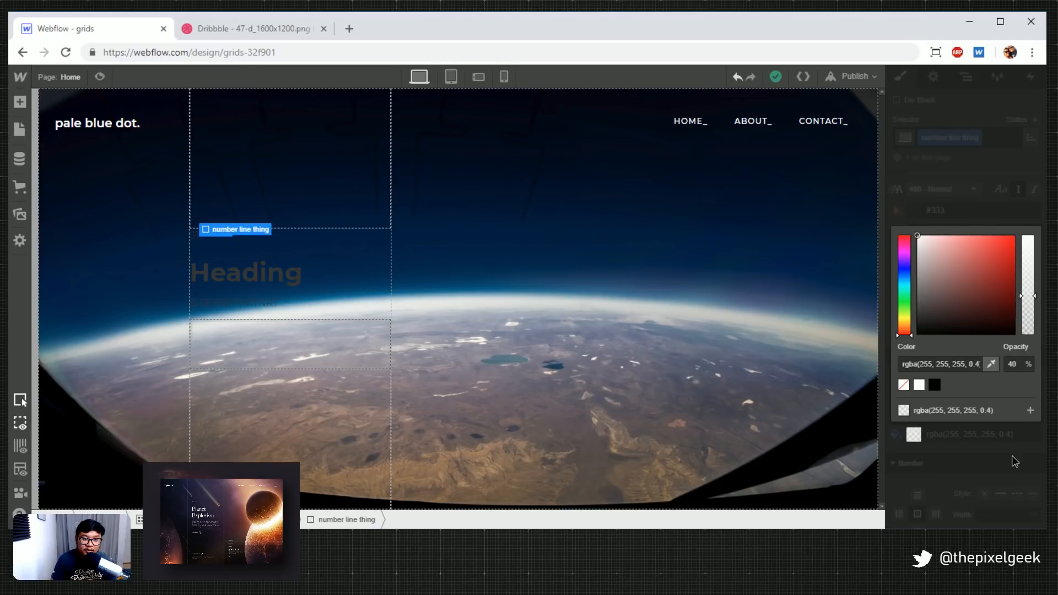
{"action": "left_click", "coordinate": [901, 445]}
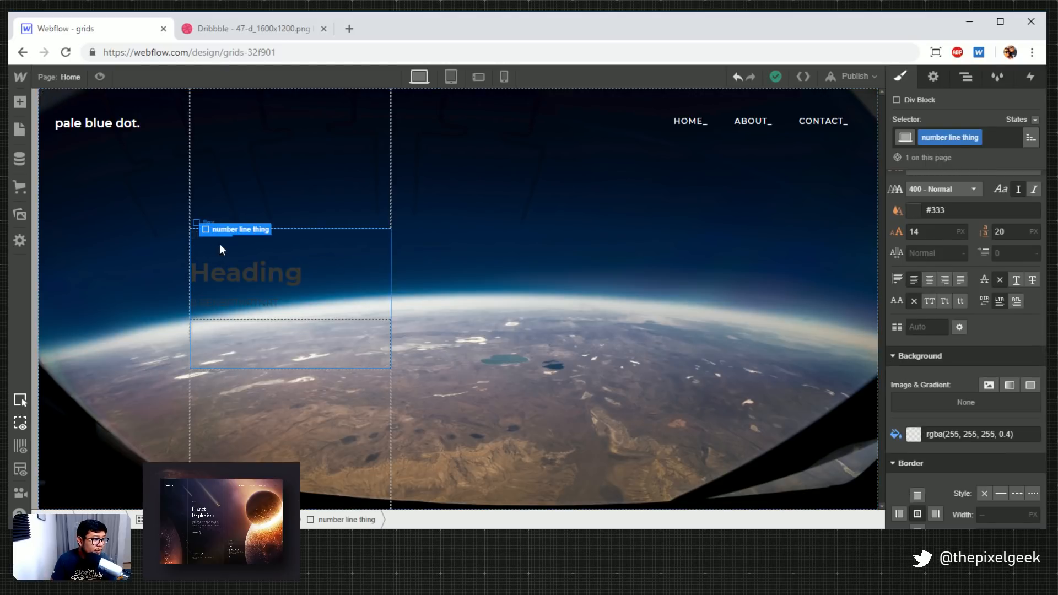
{"action": "left_click", "coordinate": [320, 236]}
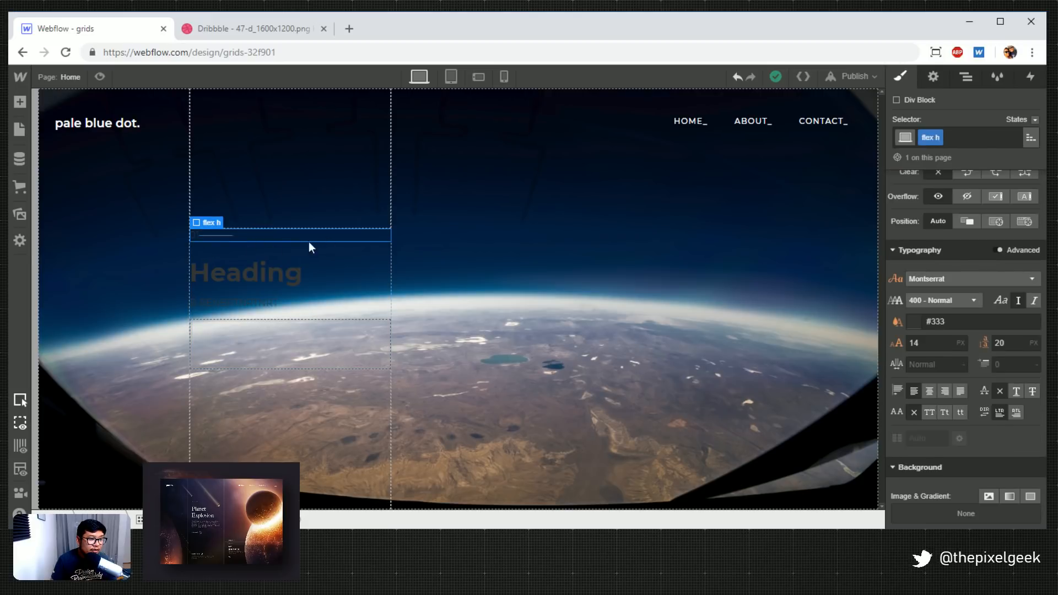
{"action": "left_click", "coordinate": [216, 236]}
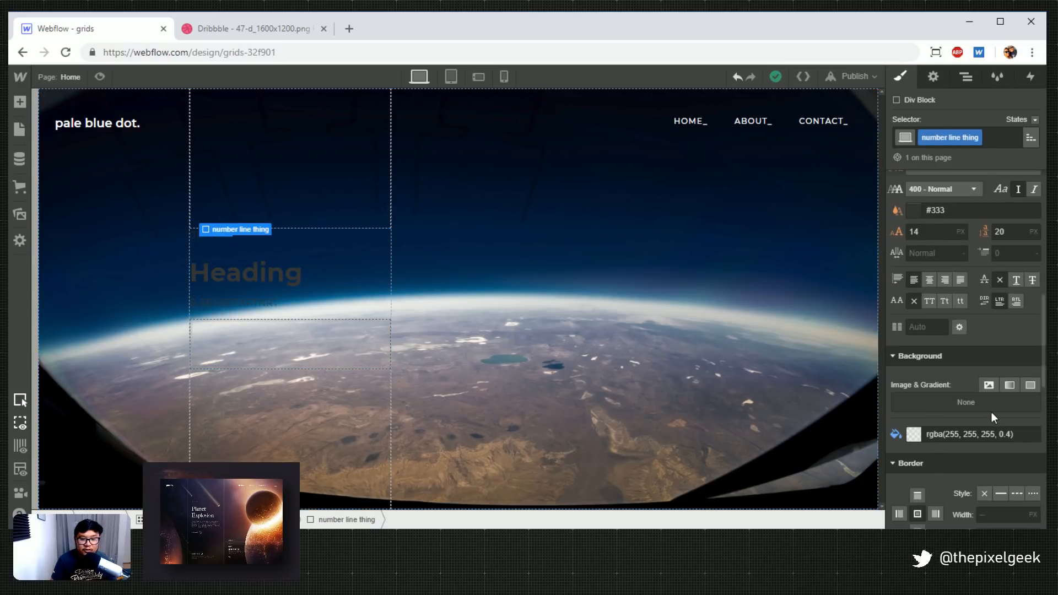
Save the number line thing block's background colour as a global swatch named "opaque white"
{"action": "scroll", "coordinate": [991, 412], "scroll_direction": "down", "scroll_amount": 2}
{"action": "left_click", "coordinate": [971, 366]}
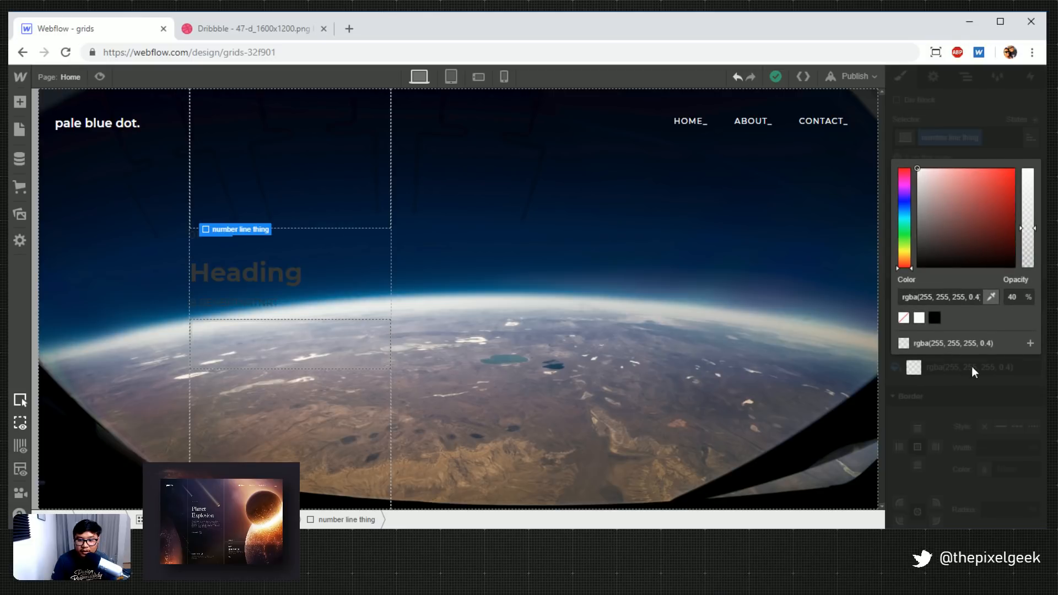
{"action": "left_click", "coordinate": [1031, 344]}
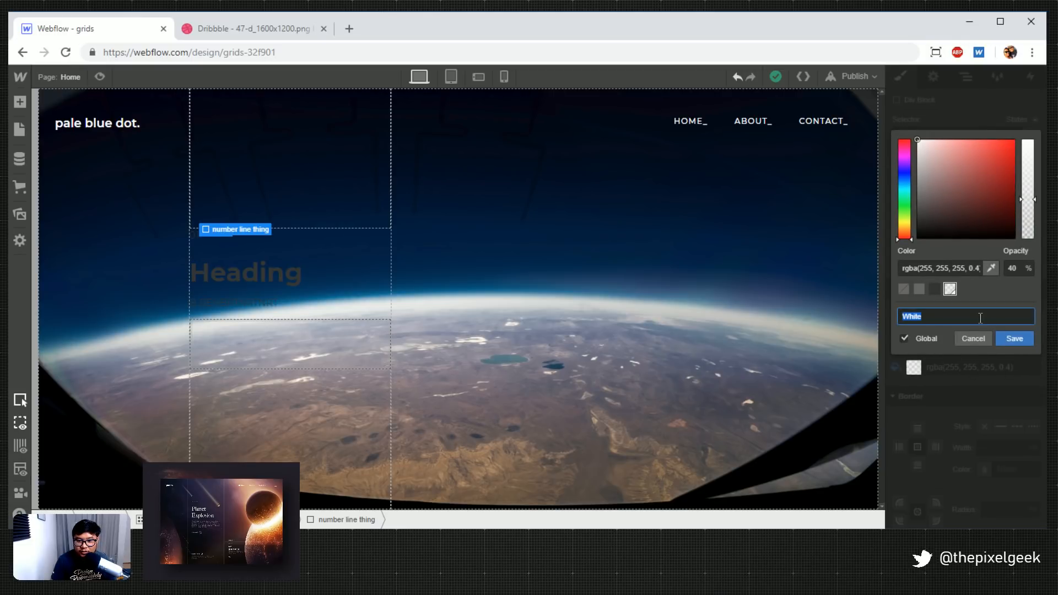
{"action": "type", "text": "op"}
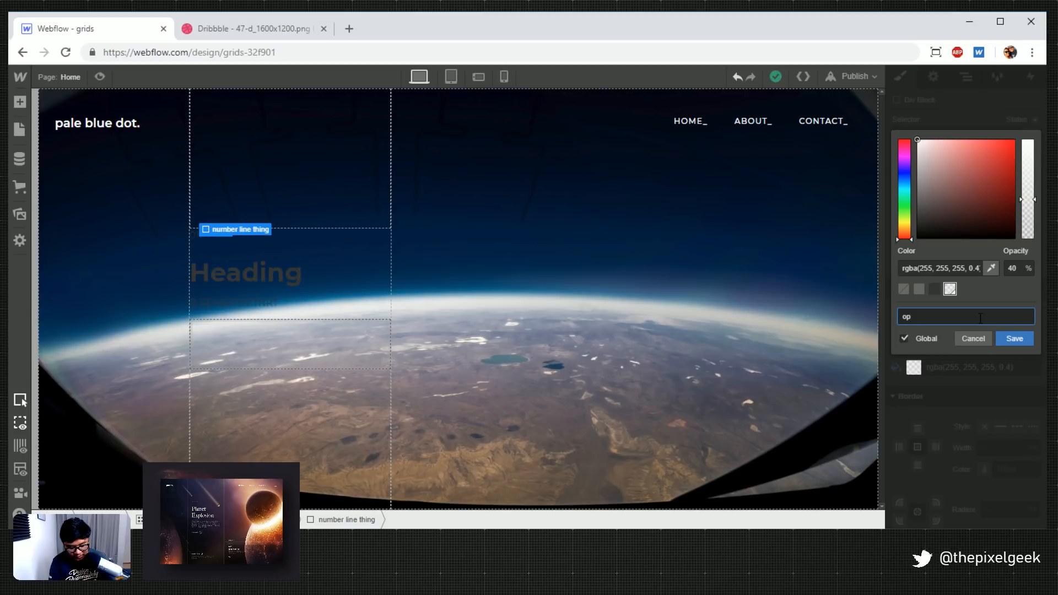
{"action": "type", "text": "aque white"}
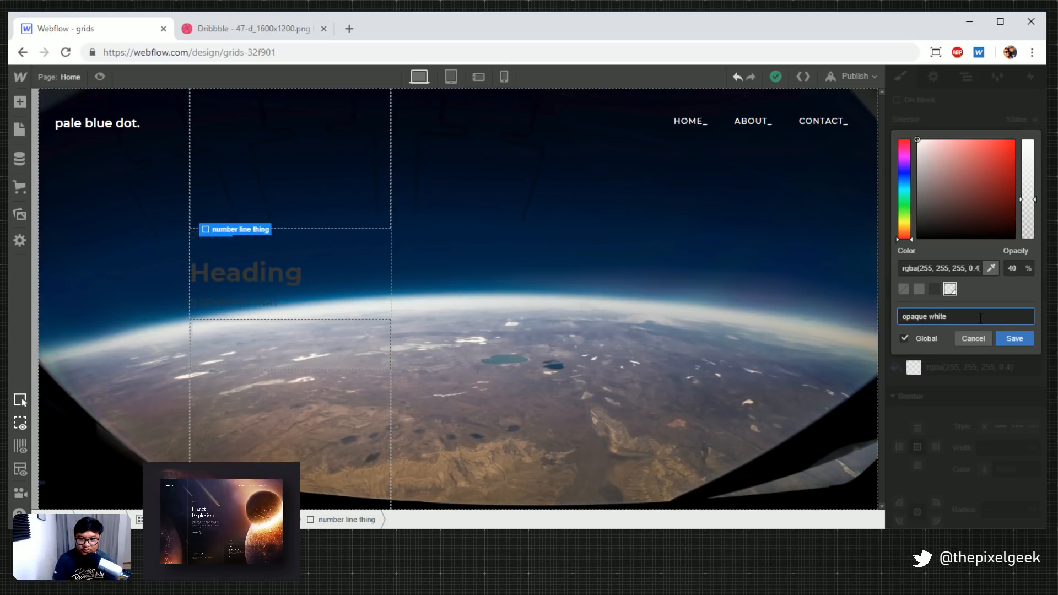
{"action": "key", "text": "Return"}
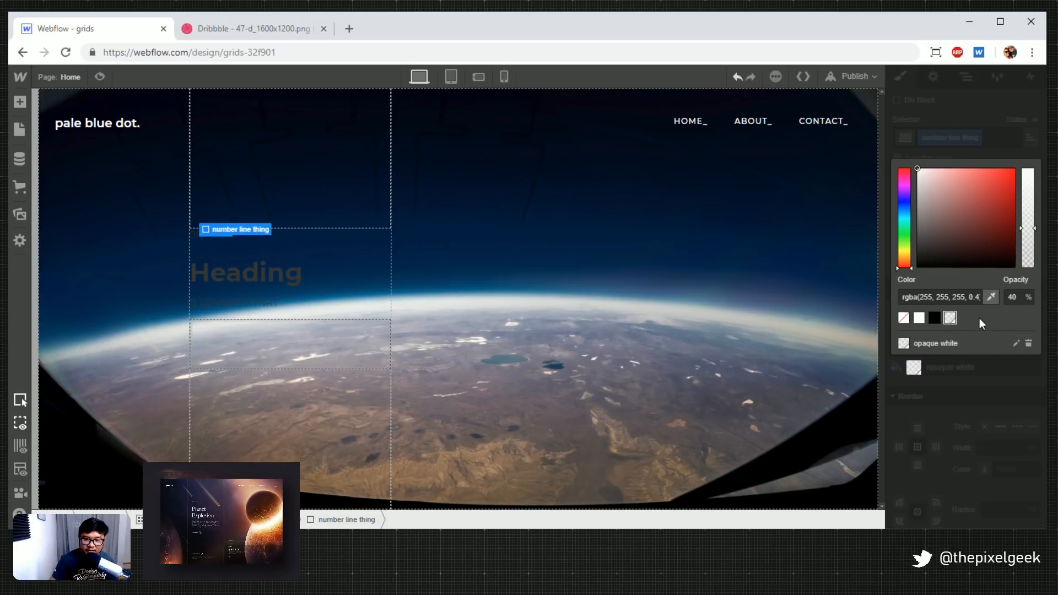
{"action": "left_click", "coordinate": [1017, 366]}
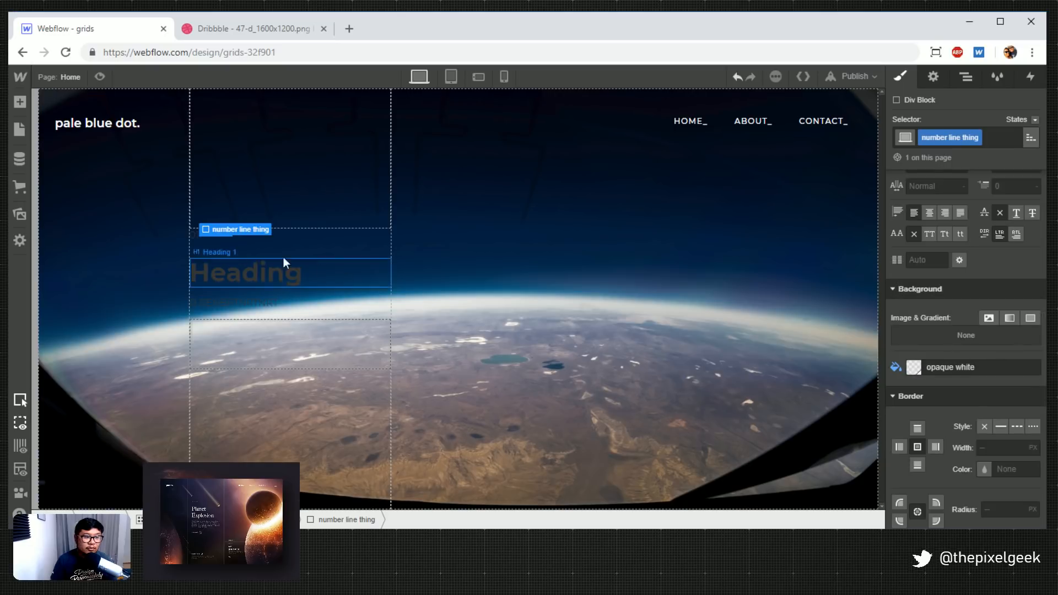
Set the flex h block's text colour to the opaque white swatch
{"action": "left_click", "coordinate": [347, 260]}
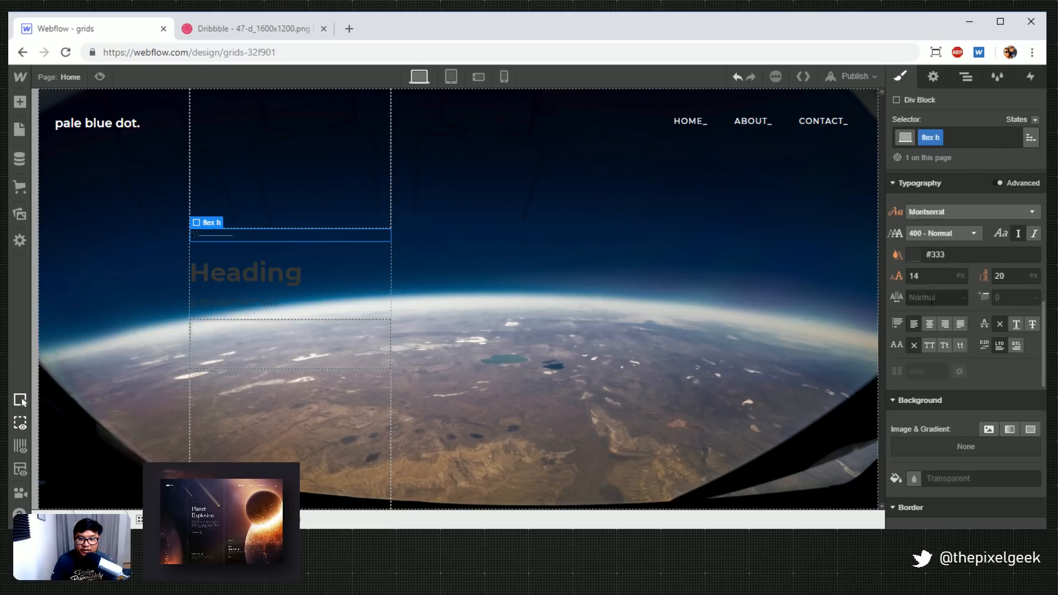
{"action": "left_click", "coordinate": [913, 255]}
{"action": "left_click", "coordinate": [950, 426]}
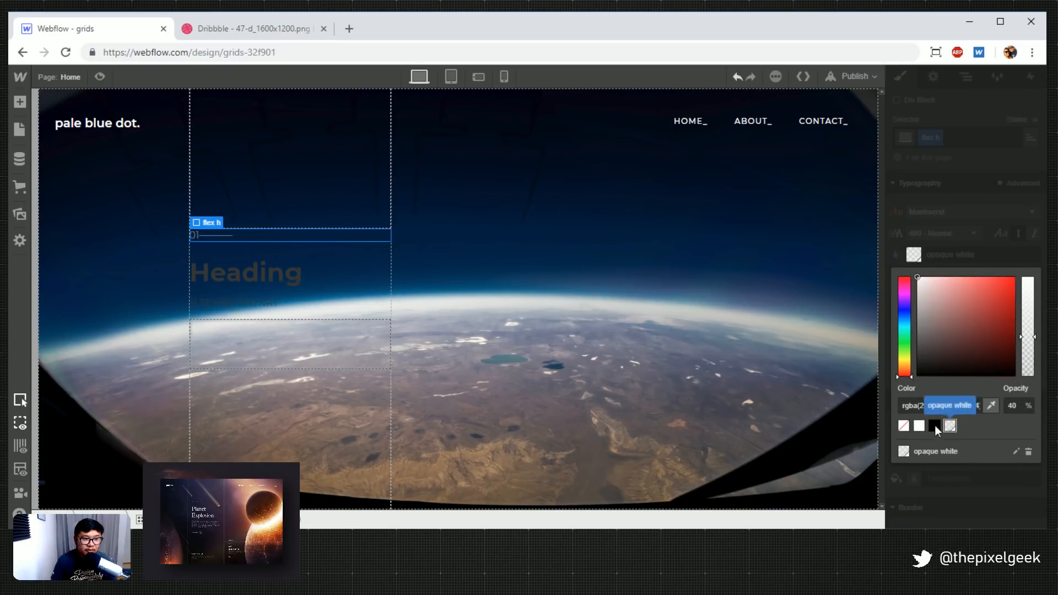
Give the number line thing block left and right margins of 8 px
{"action": "left_click", "coordinate": [217, 236]}
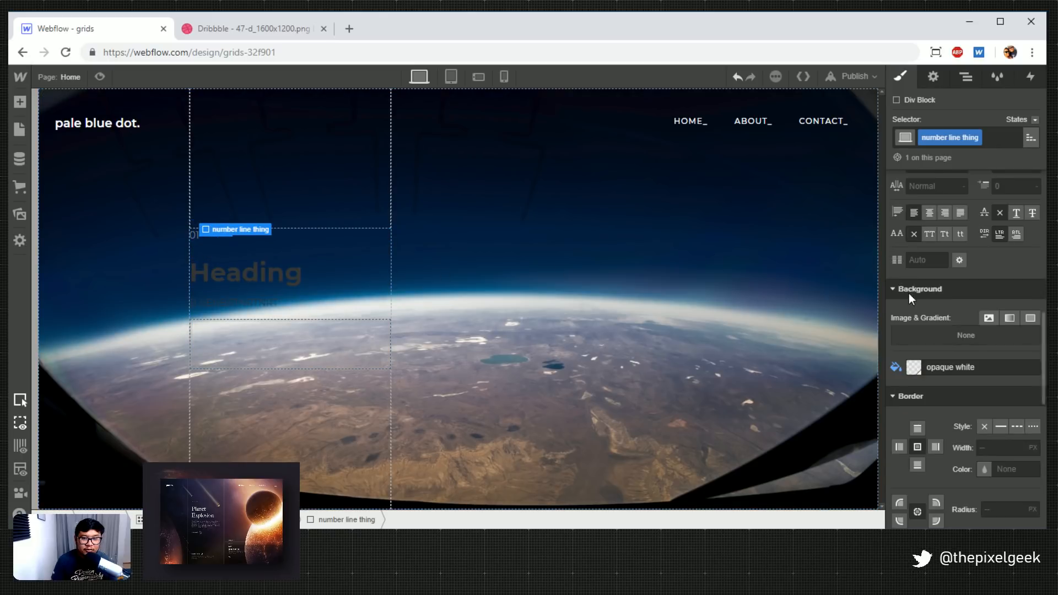
{"action": "scroll", "coordinate": [912, 295], "scroll_direction": "up", "scroll_amount": 5}
{"action": "scroll", "coordinate": [914, 290], "scroll_direction": "up", "scroll_amount": 4}
{"action": "left_click_drag", "start_coordinate": [908, 379], "coordinate": [929, 376]}
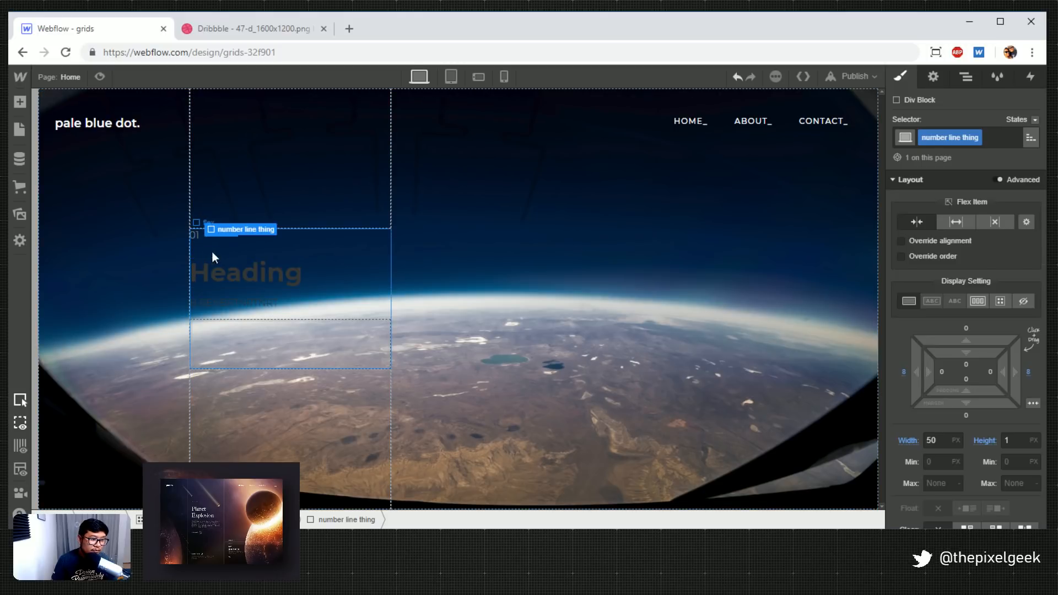
Duplicate the 01 text block after the line inside flex h and change the copy's text to 04
{"action": "left_click", "coordinate": [374, 347]}
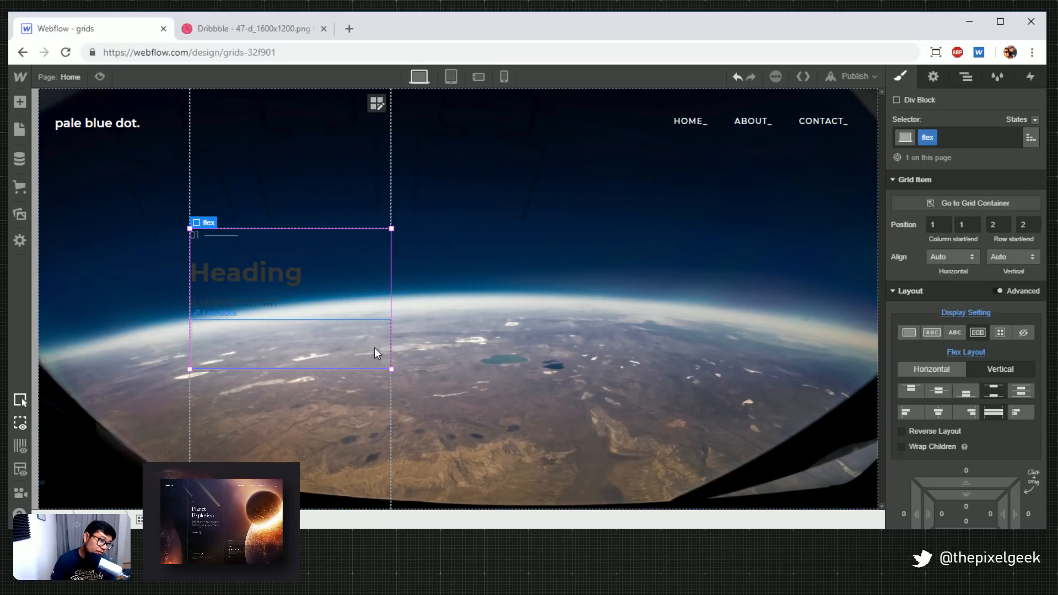
{"action": "left_click", "coordinate": [199, 236]}
{"action": "left_click", "coordinate": [272, 237]}
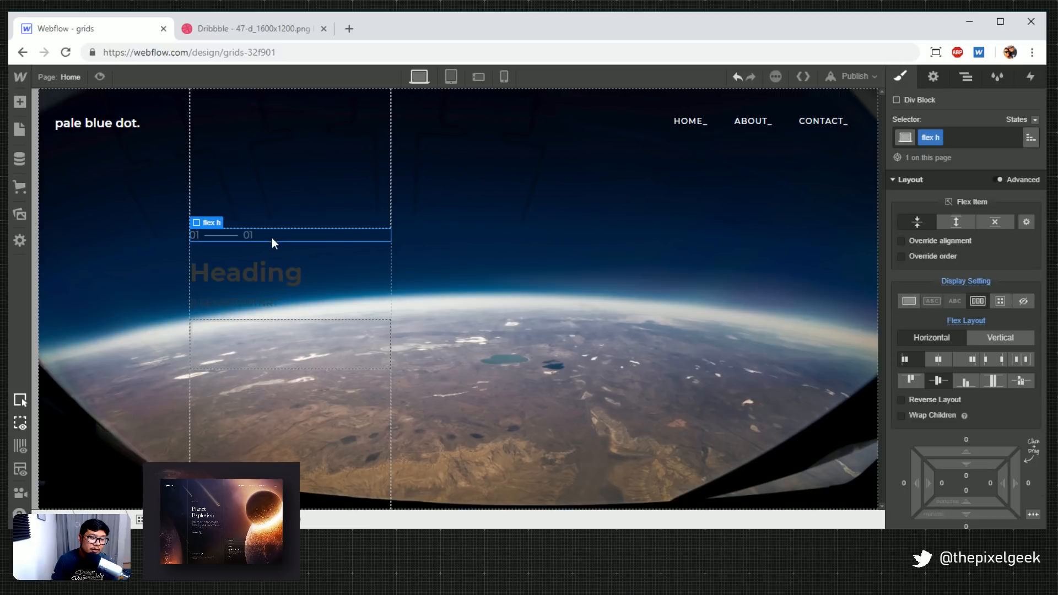
{"action": "key", "text": "ctrl+v"}
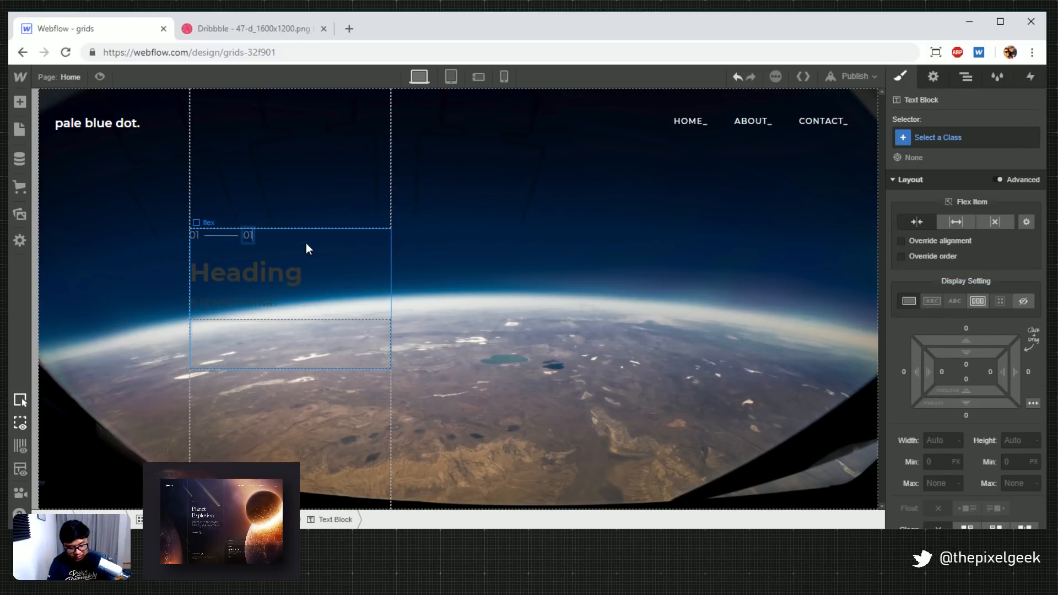
{"action": "type", "text": "04"}
{"action": "key", "text": "Escape"}
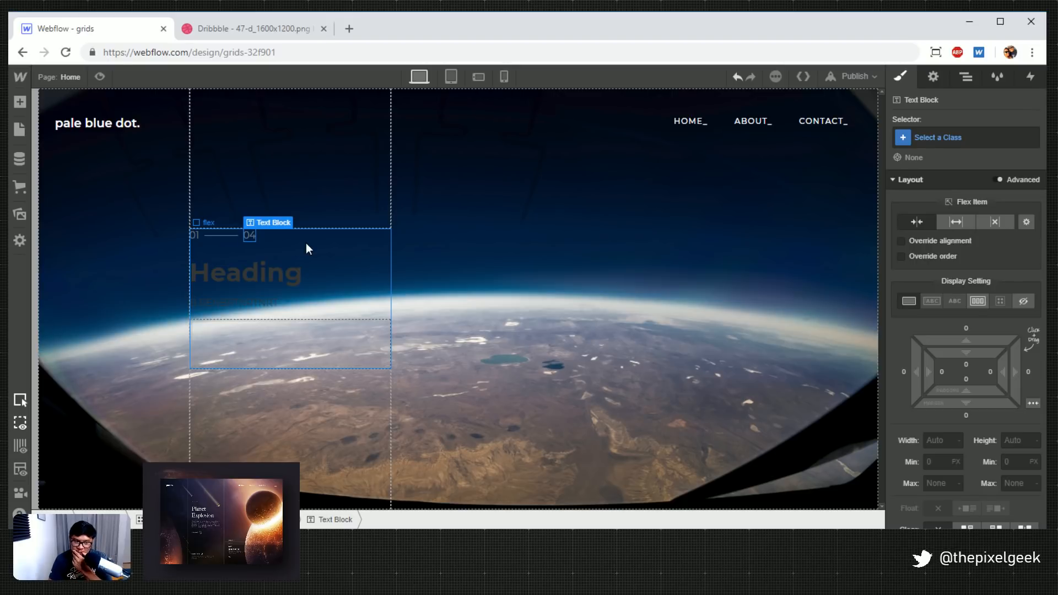
Set the number line thing block's width to 40 px
{"action": "left_click", "coordinate": [219, 237]}
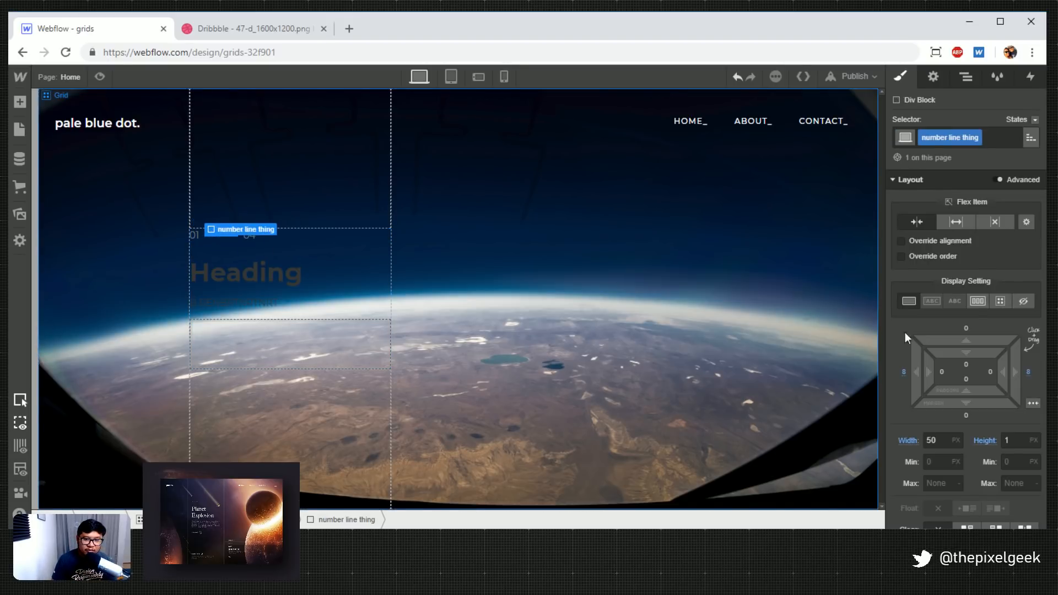
{"action": "left_click", "coordinate": [932, 440]}
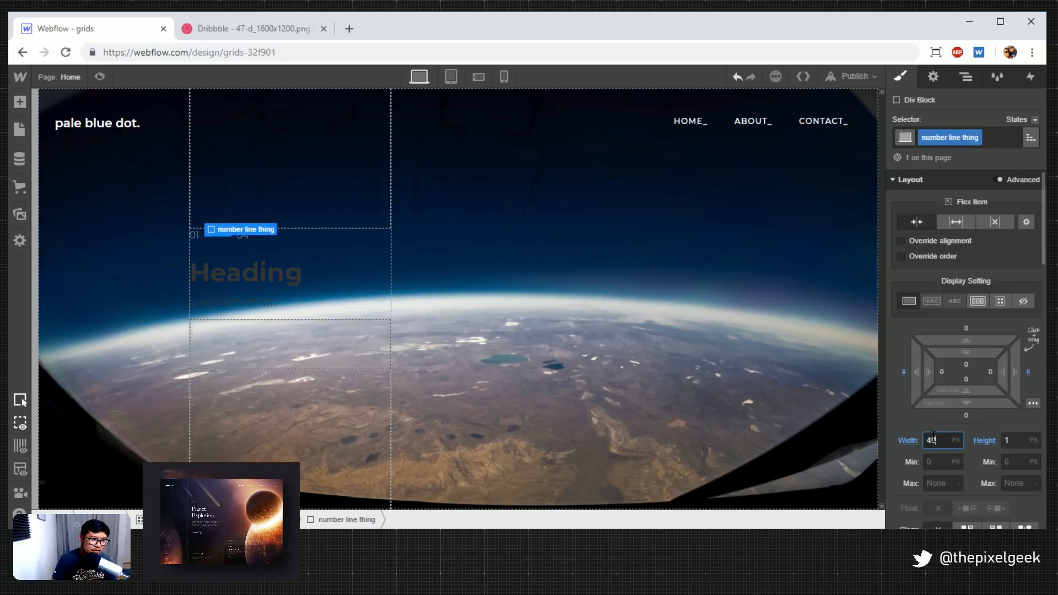
{"action": "key", "text": "BackSpace"}
{"action": "type", "text": "4"}
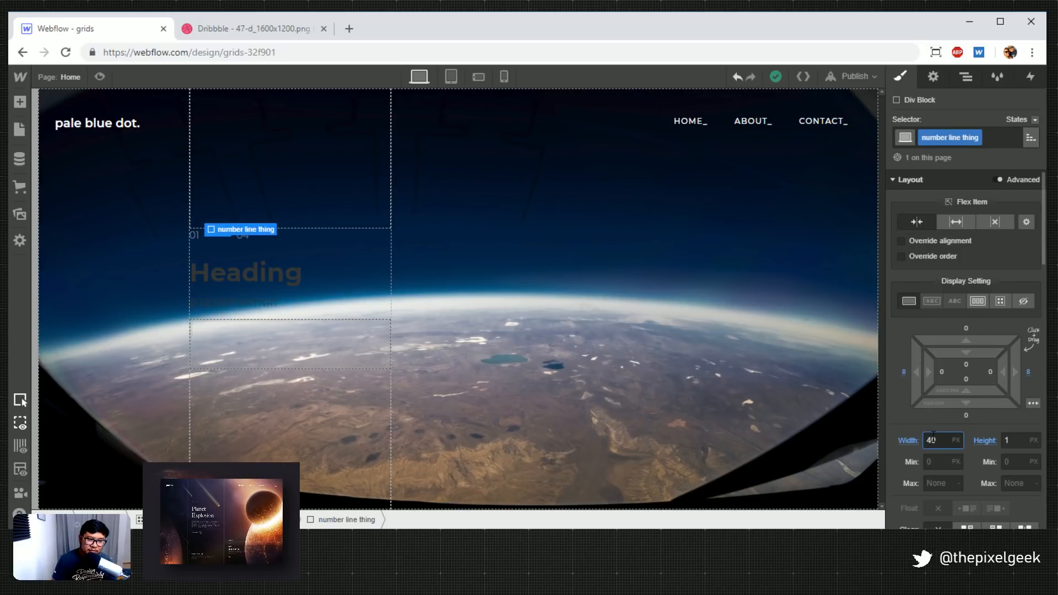
Target the All H1 Headings tag from the heading and set its font colour to white
{"action": "left_click", "coordinate": [289, 265]}
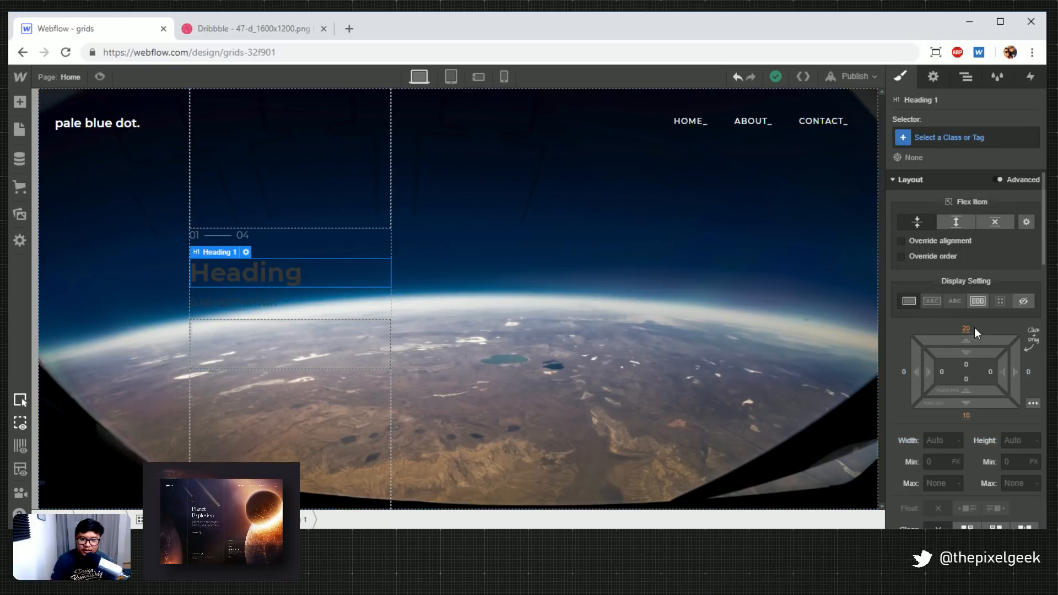
{"action": "left_click", "coordinate": [946, 141]}
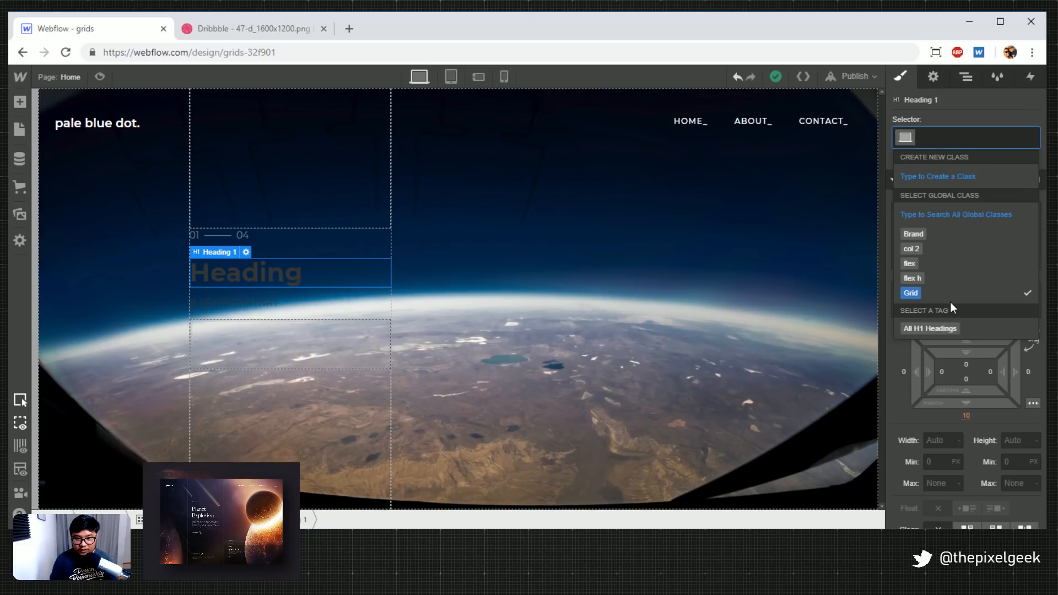
{"action": "left_click", "coordinate": [953, 325]}
{"action": "scroll", "coordinate": [999, 447], "scroll_direction": "down", "scroll_amount": 5}
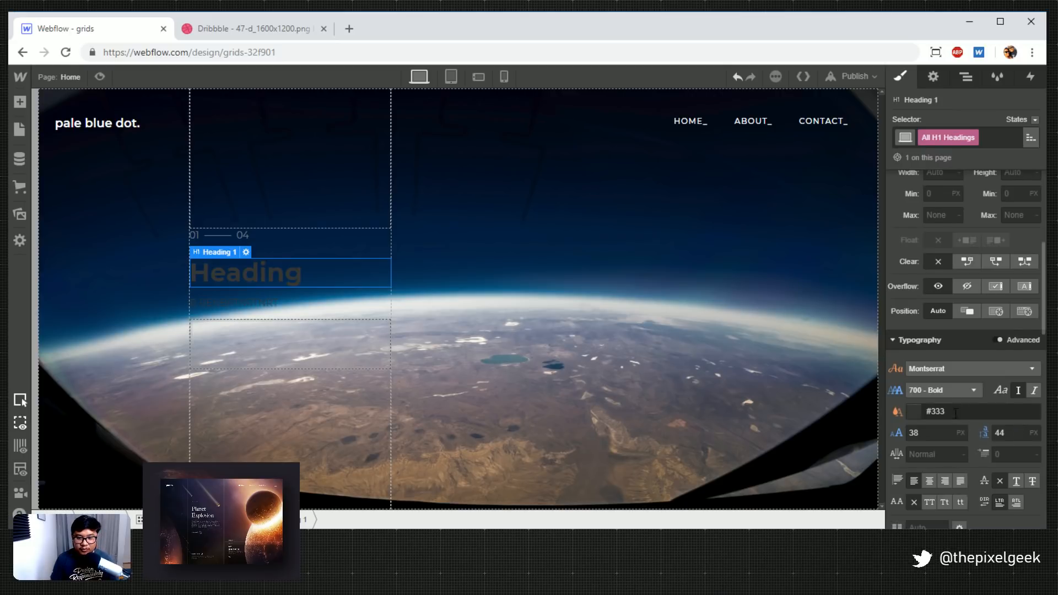
{"action": "left_click", "coordinate": [948, 411]}
{"action": "type", "text": "white"}
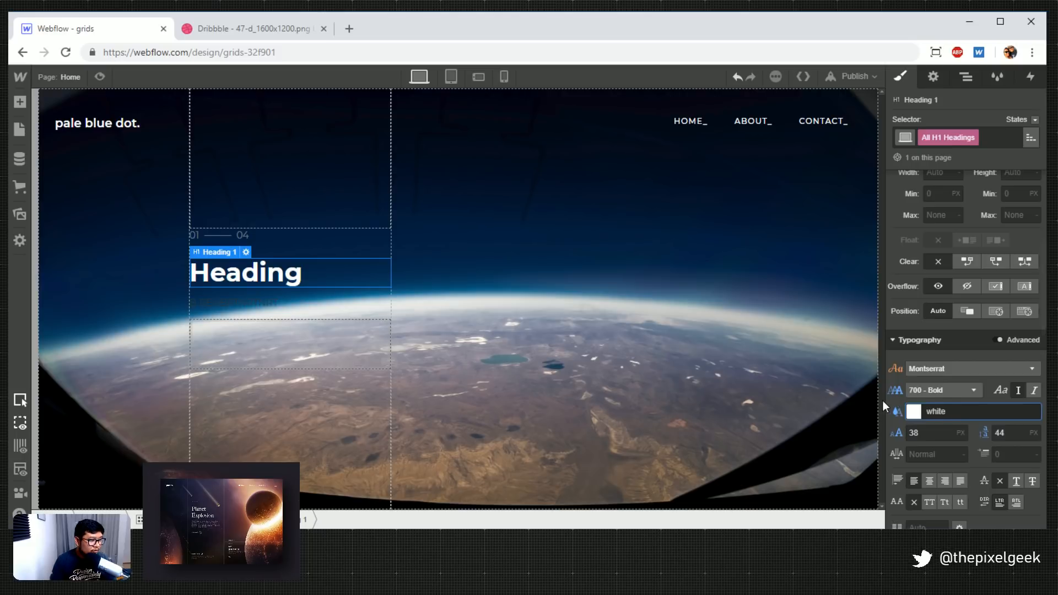
Preview fonts for All H1 Headings, then set the font to Palatino Linotype with weight 400 - Normal
{"action": "left_click", "coordinate": [996, 369]}
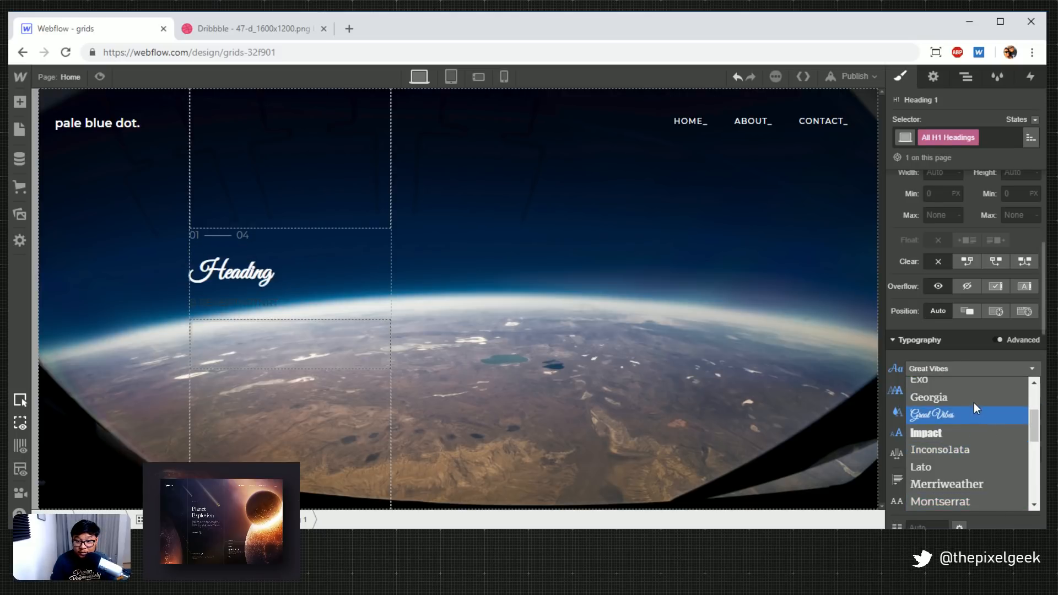
{"action": "scroll", "coordinate": [981, 435], "scroll_direction": "down", "scroll_amount": 1}
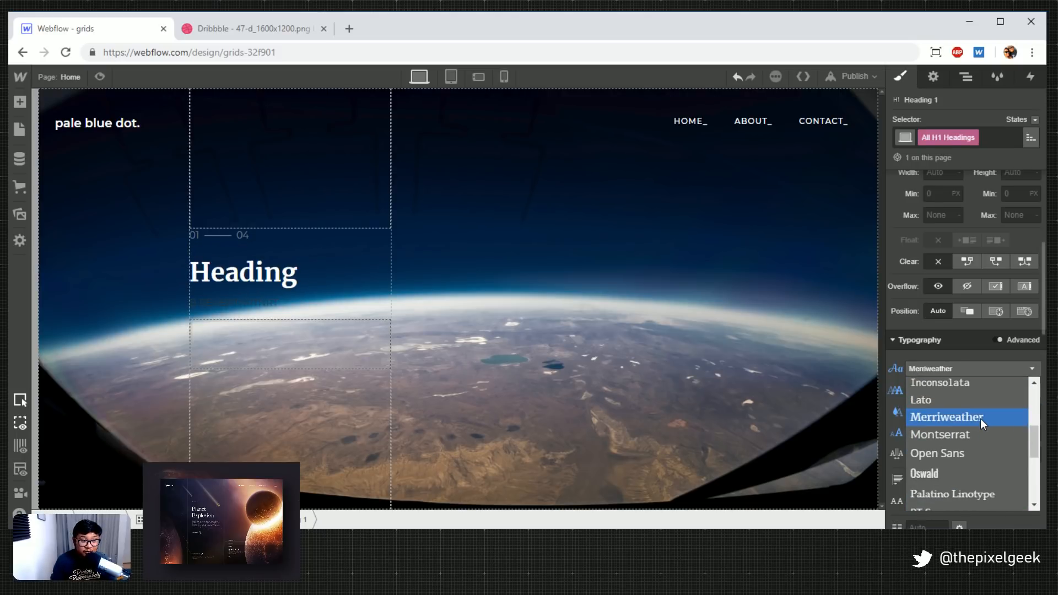
{"action": "scroll", "coordinate": [980, 411], "scroll_direction": "down", "scroll_amount": 1}
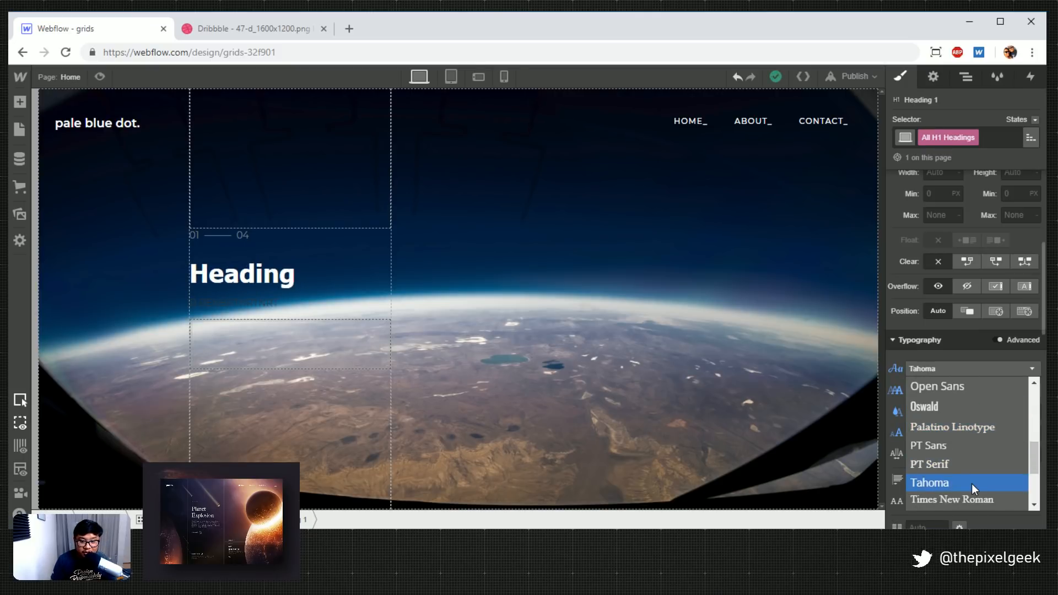
{"action": "scroll", "coordinate": [971, 464], "scroll_direction": "down", "scroll_amount": 2}
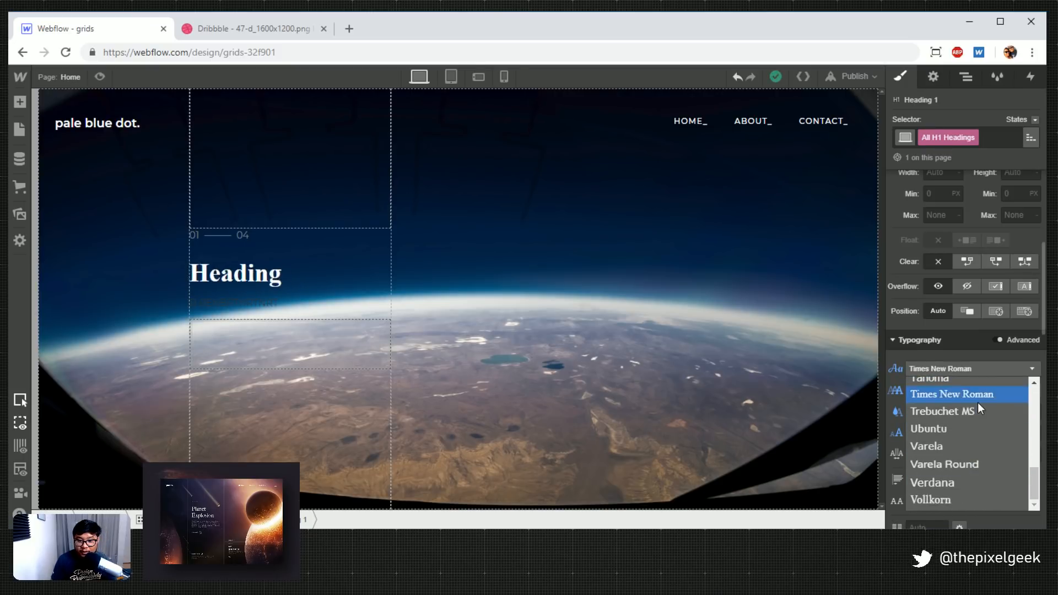
{"action": "scroll", "coordinate": [980, 483], "scroll_direction": "up", "scroll_amount": 3}
{"action": "scroll", "coordinate": [980, 483], "scroll_direction": "up", "scroll_amount": 1}
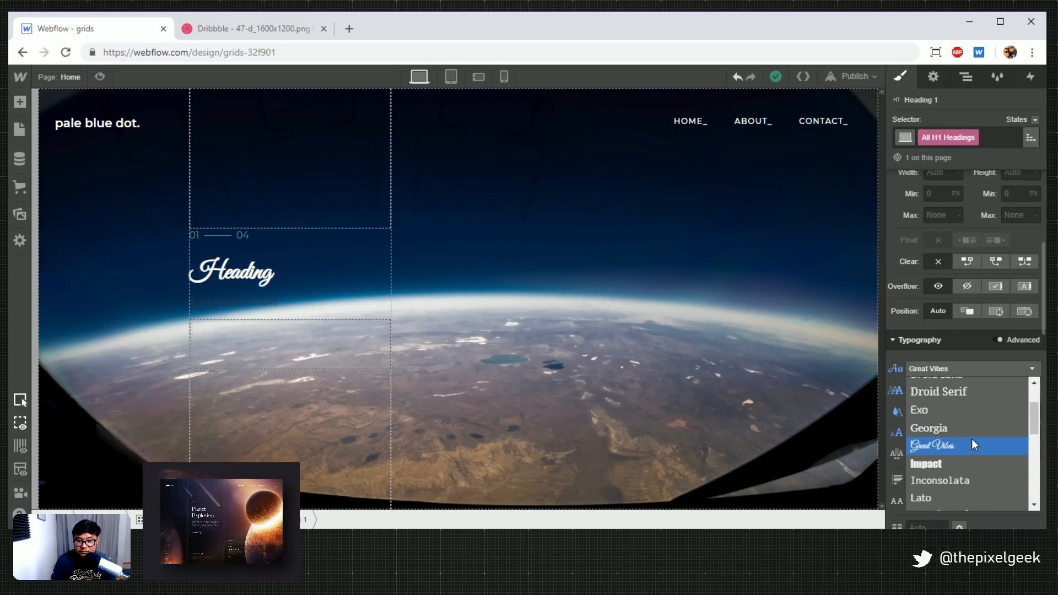
{"action": "scroll", "coordinate": [971, 438], "scroll_direction": "up", "scroll_amount": 1}
{"action": "scroll", "coordinate": [971, 455], "scroll_direction": "down", "scroll_amount": 4}
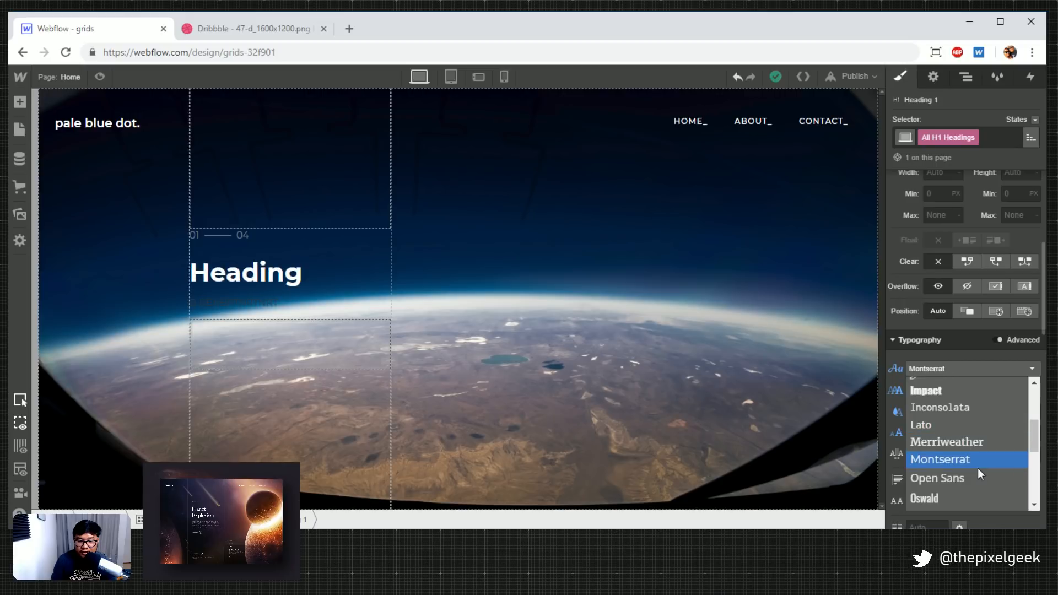
{"action": "scroll", "coordinate": [983, 427], "scroll_direction": "down", "scroll_amount": 2}
{"action": "scroll", "coordinate": [983, 436], "scroll_direction": "down", "scroll_amount": 3}
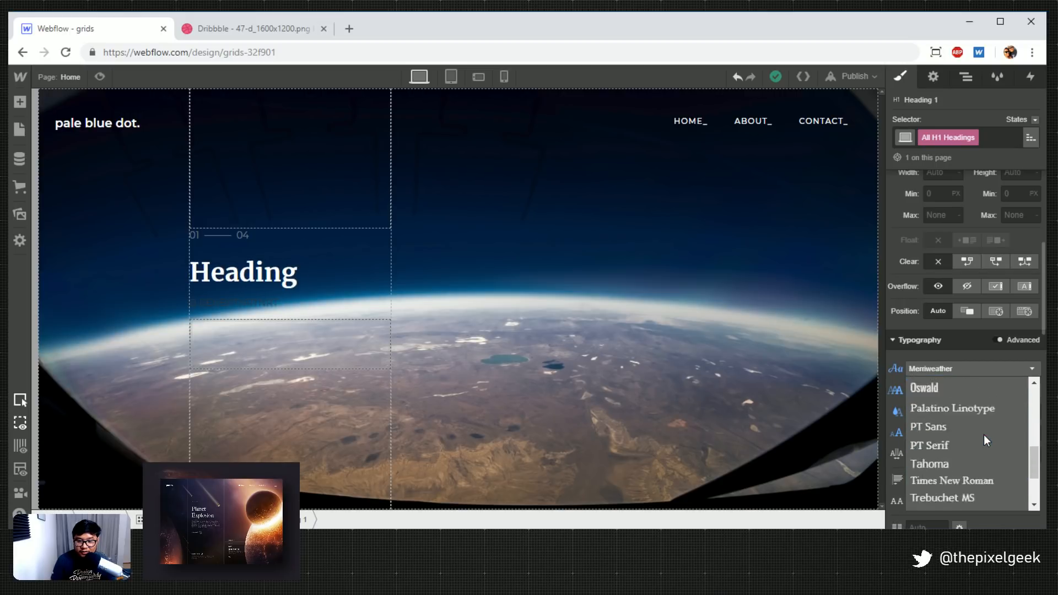
{"action": "left_click", "coordinate": [977, 384]}
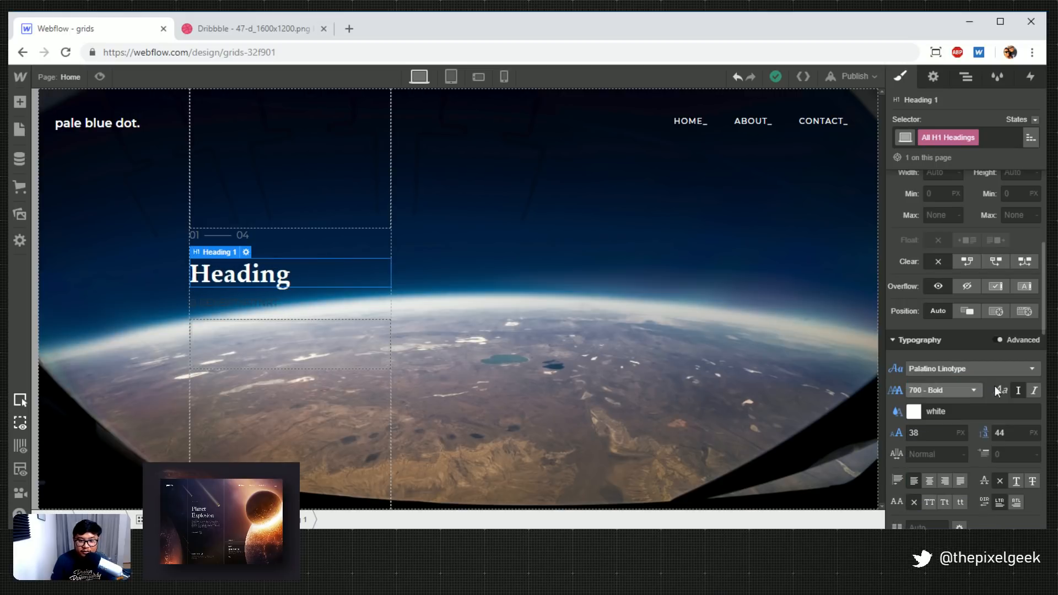
{"action": "left_click", "coordinate": [946, 390]}
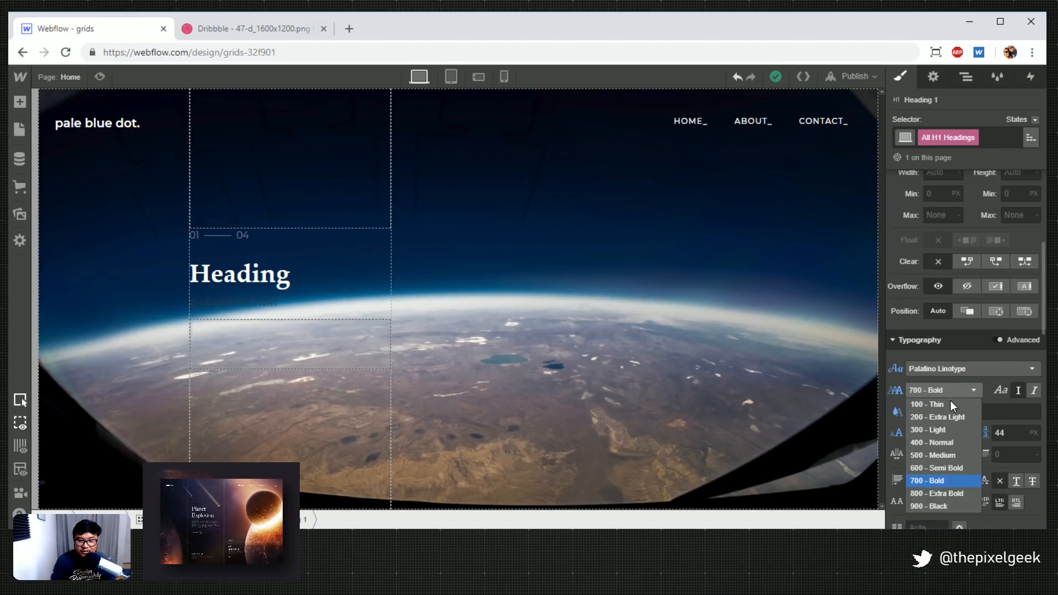
{"action": "left_click", "coordinate": [955, 442]}
Set the letter spacing of All H1 Headings to -1 px
{"action": "left_click", "coordinate": [940, 455]}
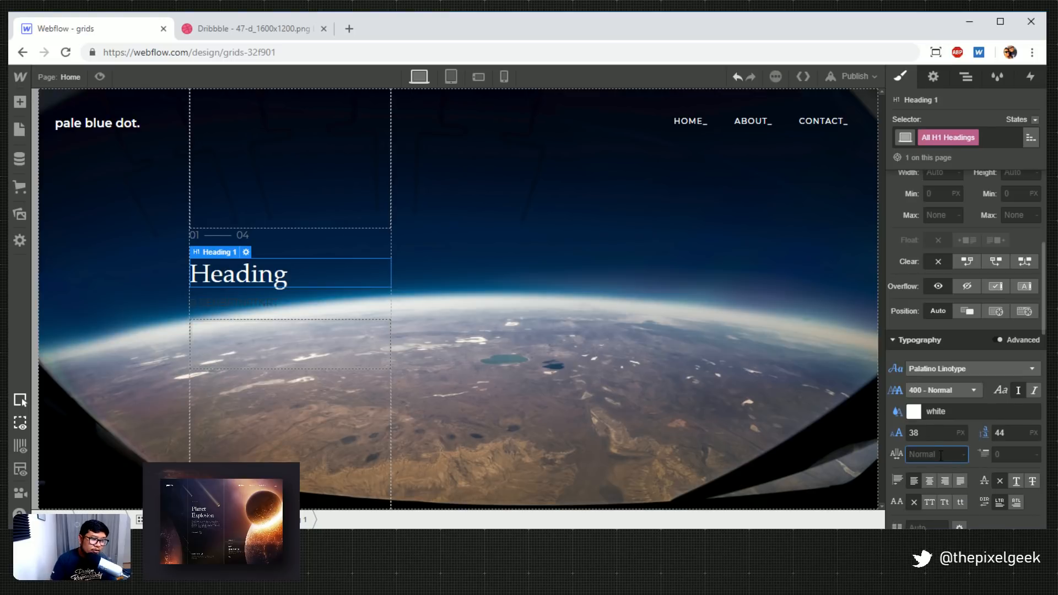
{"action": "type", "text": "1"}
{"action": "key", "text": "BackSpace"}
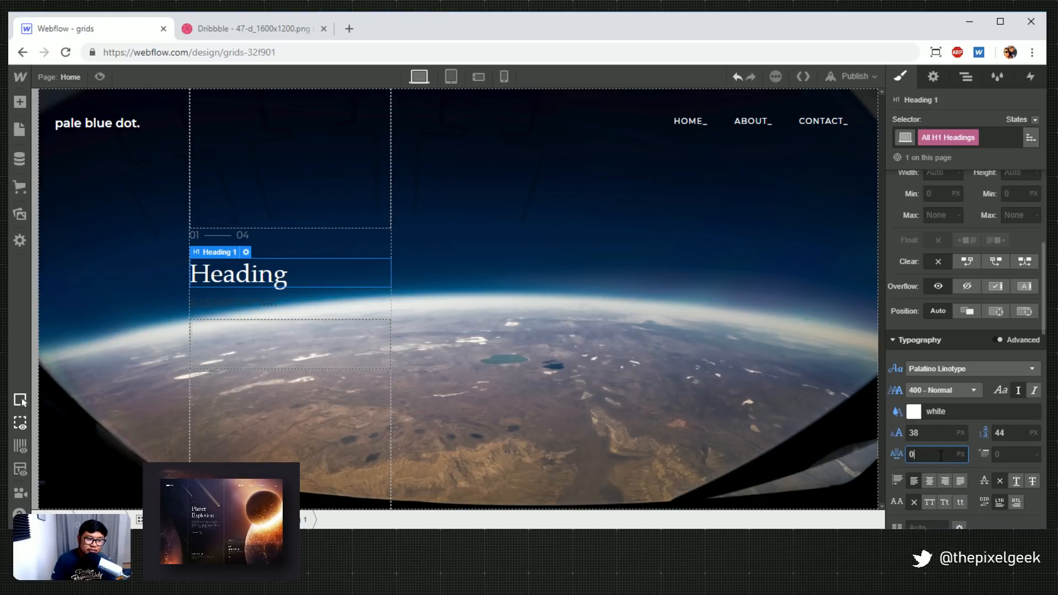
{"action": "type", "text": "-2"}
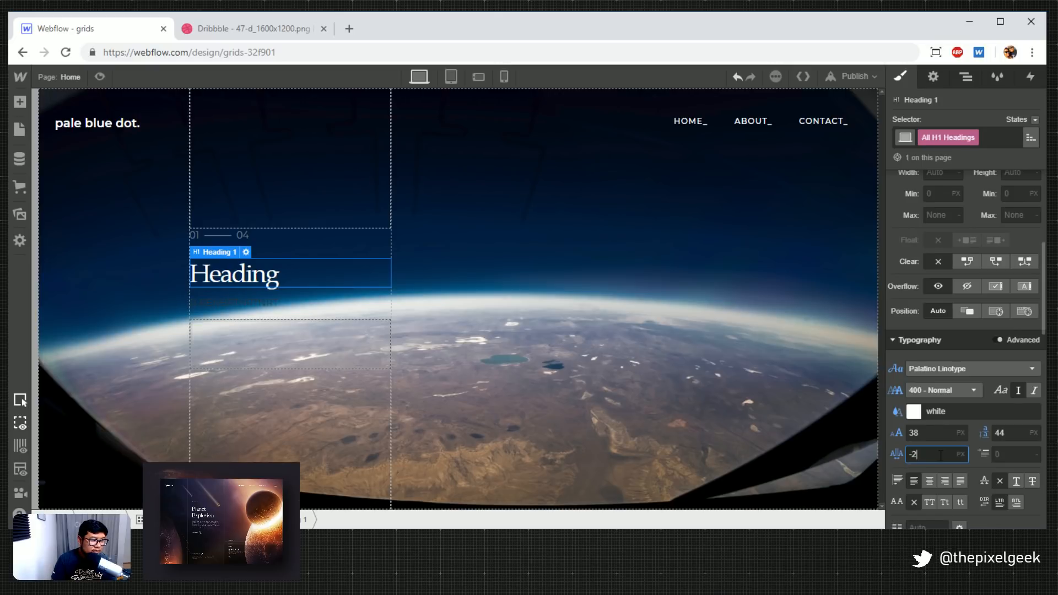
{"action": "key", "text": "BackSpace"}
{"action": "type", "text": "1"}
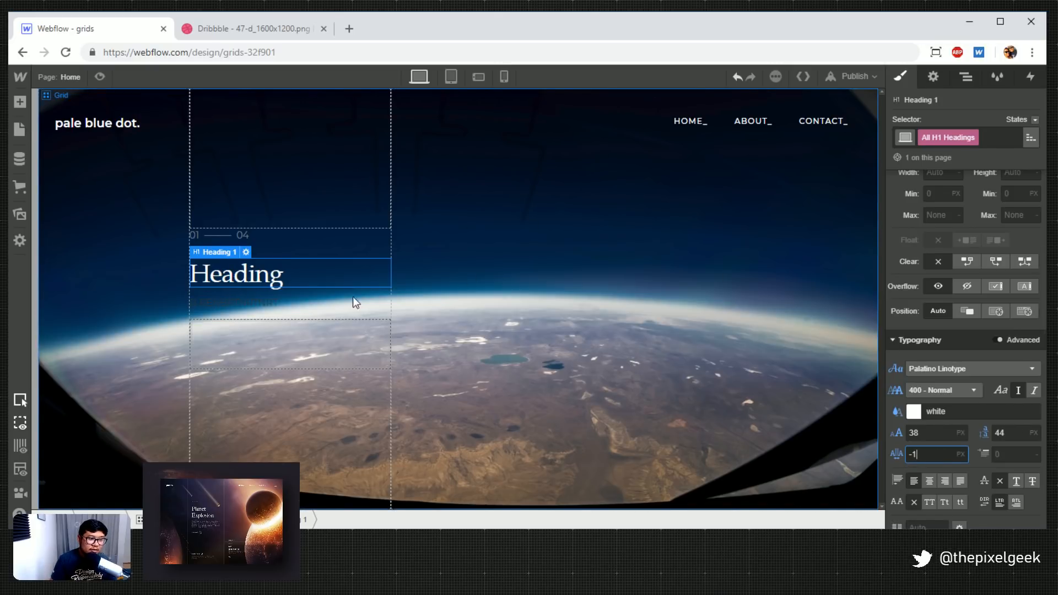
Replace the placeholder heading text with "That's us."
{"action": "double_click", "coordinate": [244, 276]}
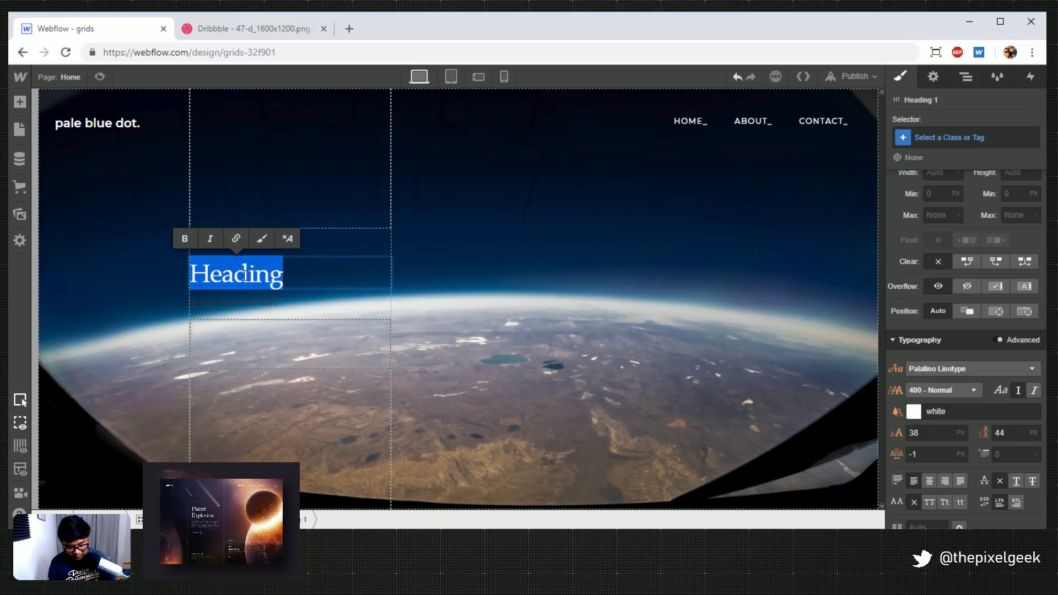
{"action": "type", "text": "Thats us"}
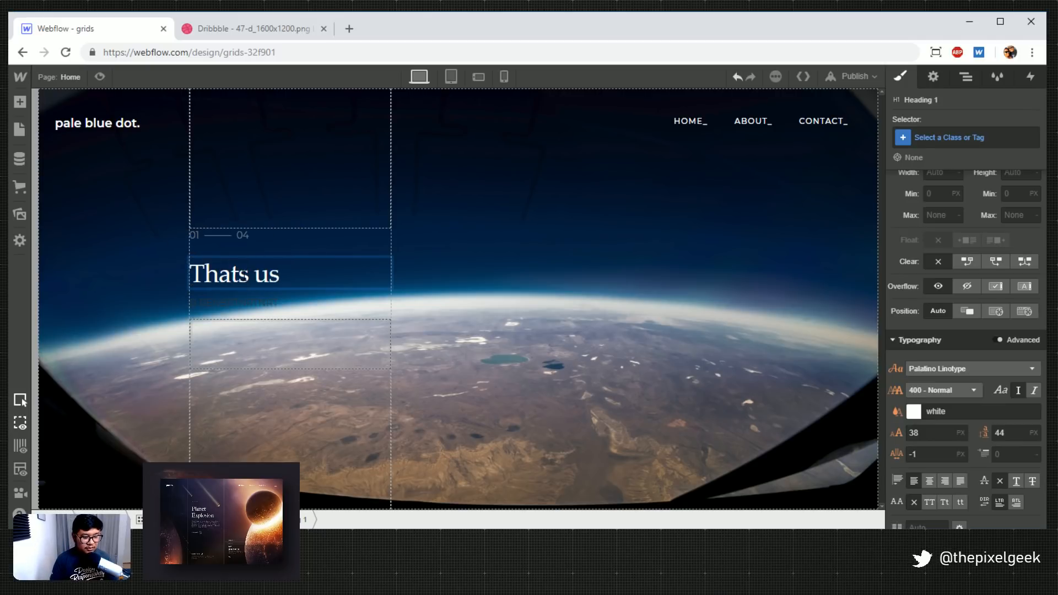
{"action": "left_click", "coordinate": [241, 275]}
{"action": "type", "text": "'"}
{"action": "key", "text": "End"}
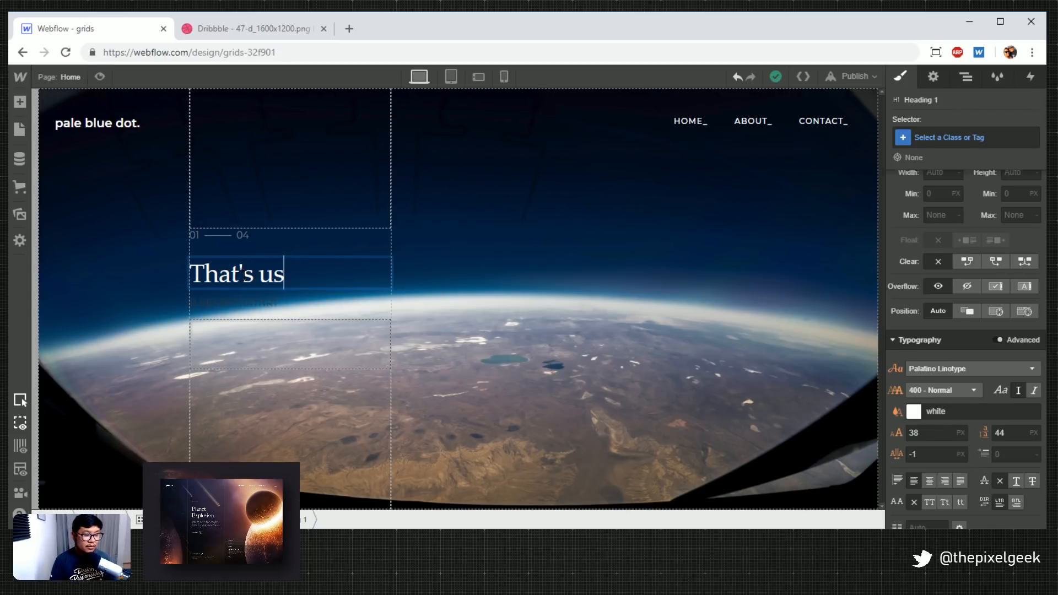
{"action": "type", "text": "."}
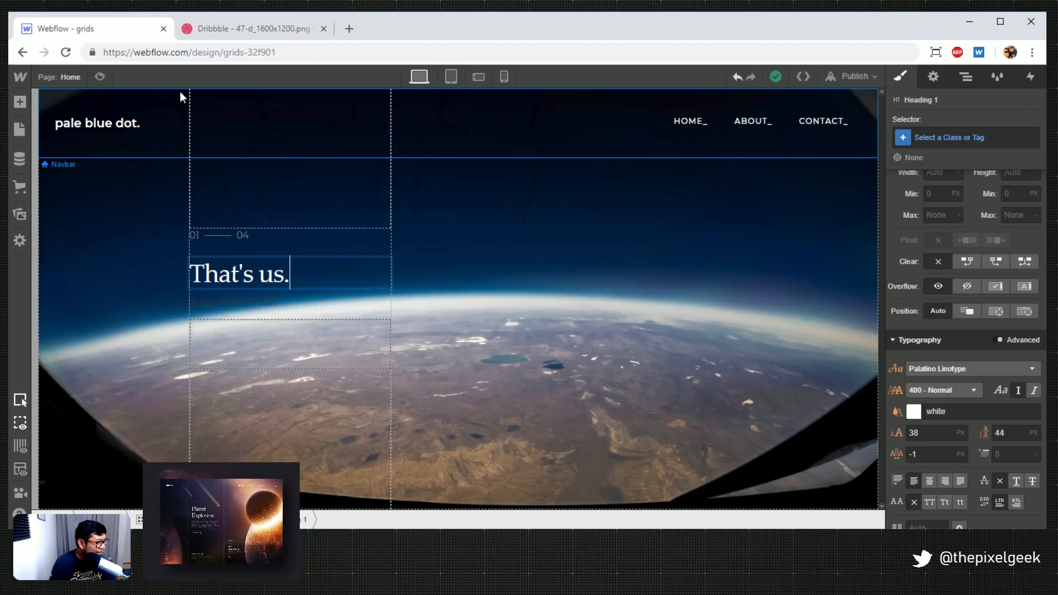
Set the vertical grid alignment of the flex block to Stretch
{"action": "left_click", "coordinate": [322, 247]}
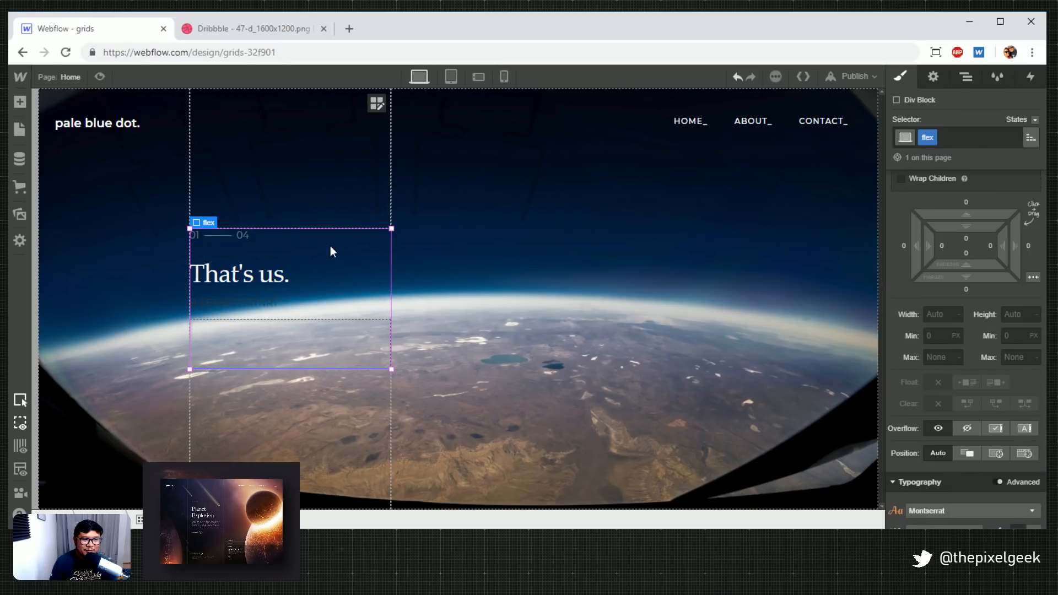
{"action": "scroll", "coordinate": [972, 292], "scroll_direction": "up", "scroll_amount": 5}
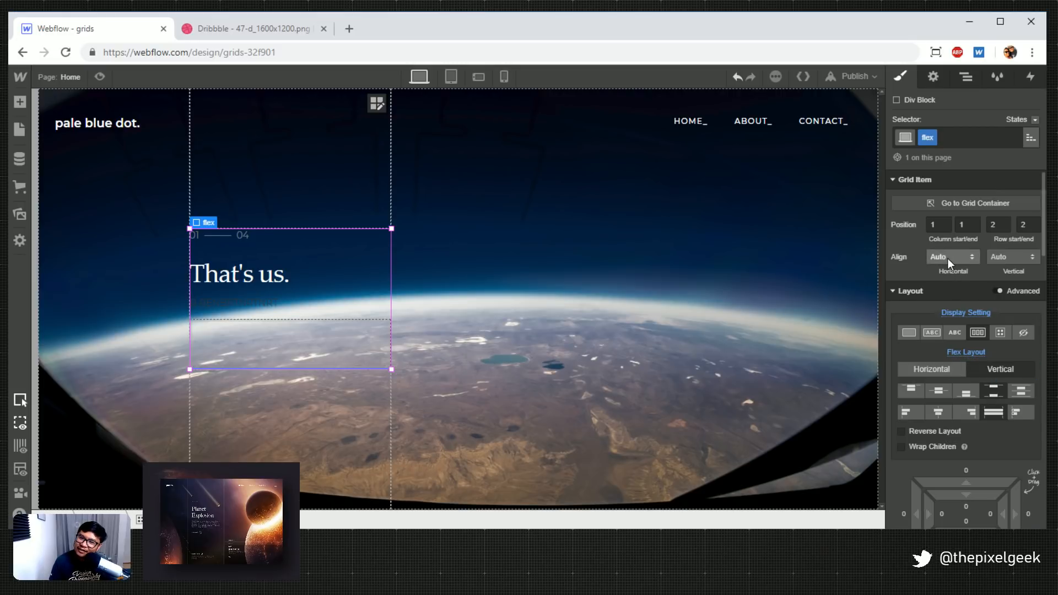
{"action": "left_click", "coordinate": [999, 258]}
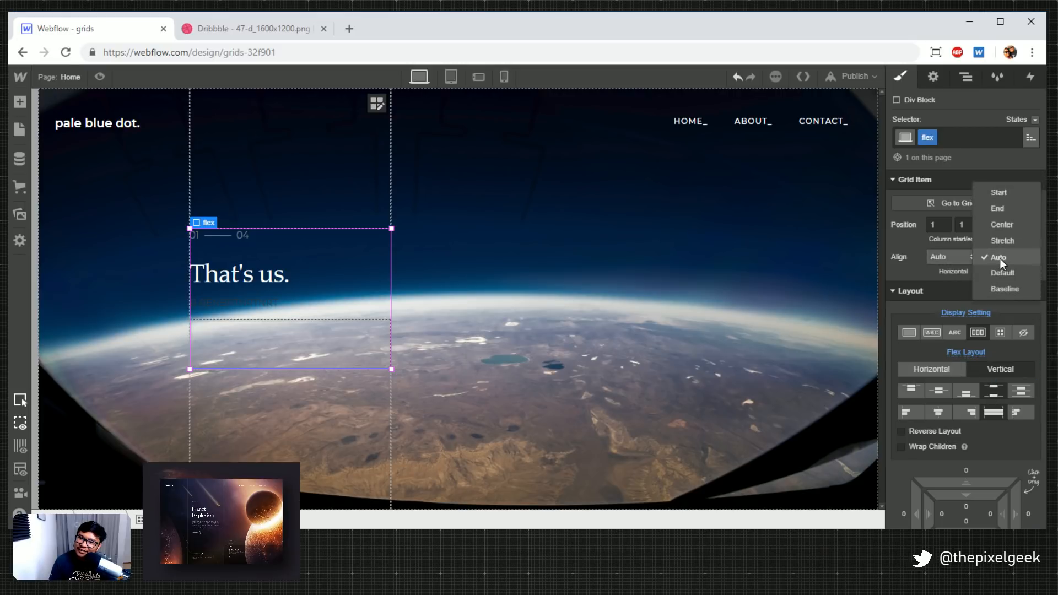
{"action": "left_click", "coordinate": [1002, 241]}
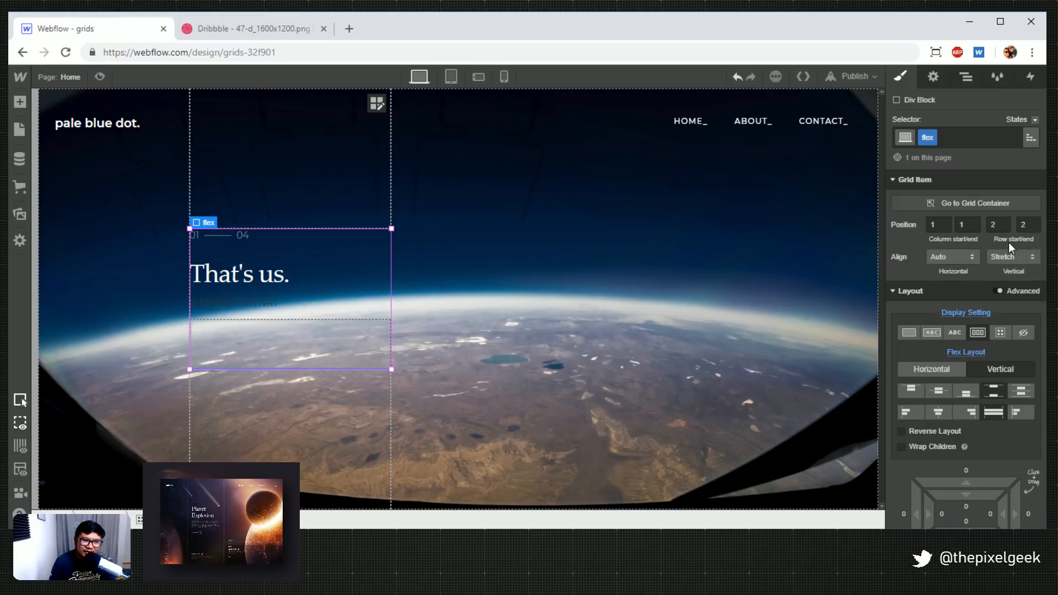
Inspect the flex block's display setting and its place in the page's element hierarchy beside flex h
{"action": "left_click", "coordinate": [969, 314]}
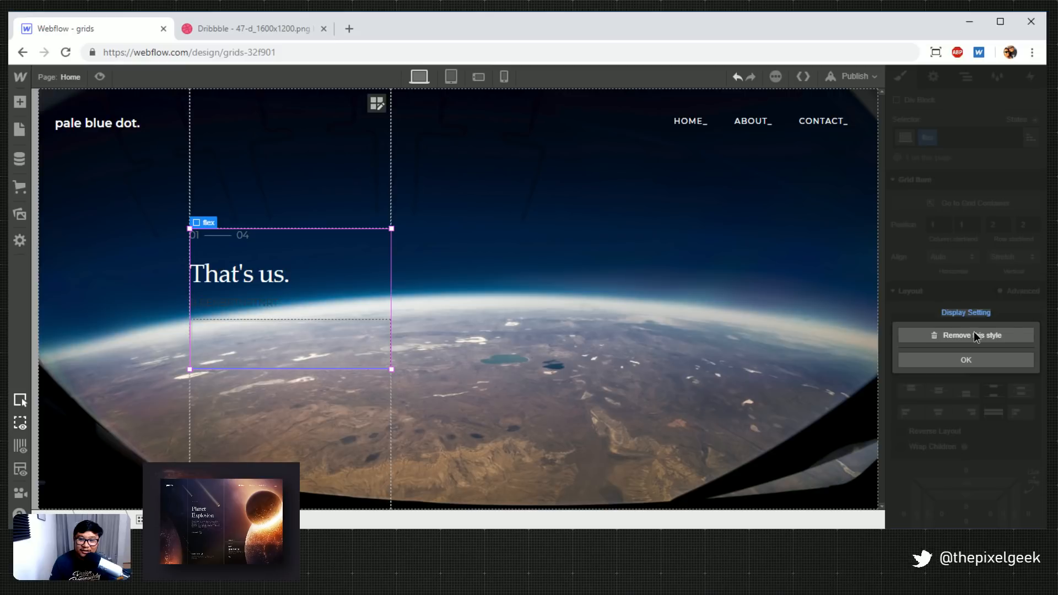
{"action": "left_click", "coordinate": [913, 318]}
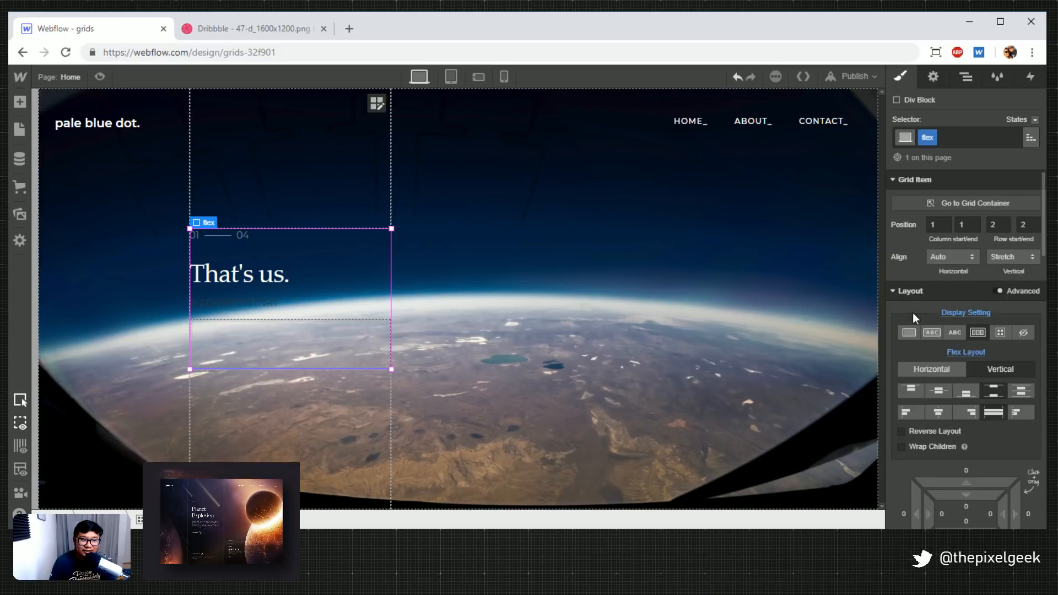
{"action": "left_click", "coordinate": [965, 77]}
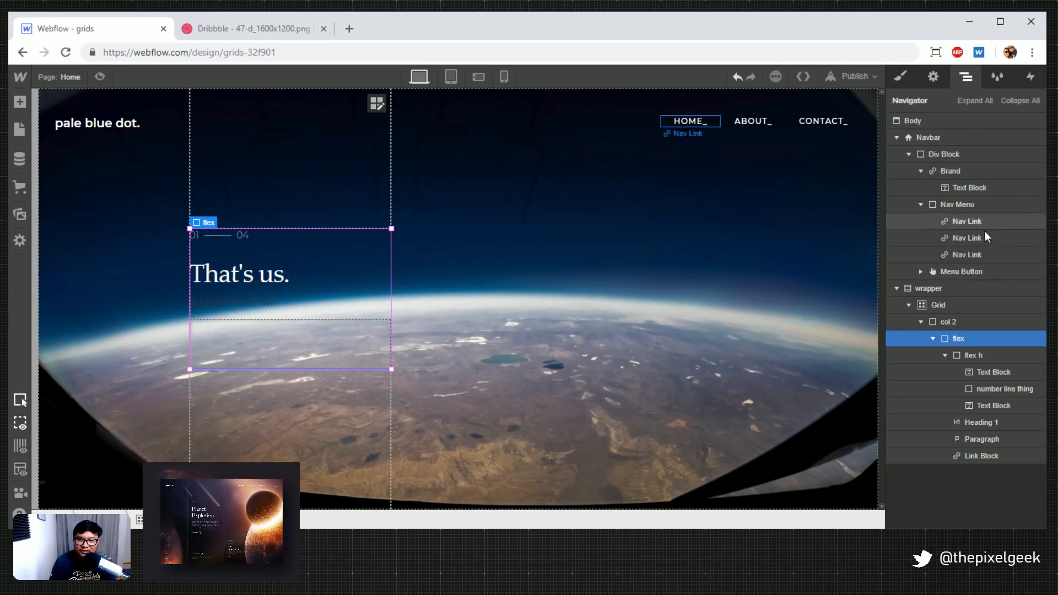
{"action": "left_click", "coordinate": [974, 356]}
{"action": "left_click", "coordinate": [969, 339]}
{"action": "left_click", "coordinate": [902, 76]}
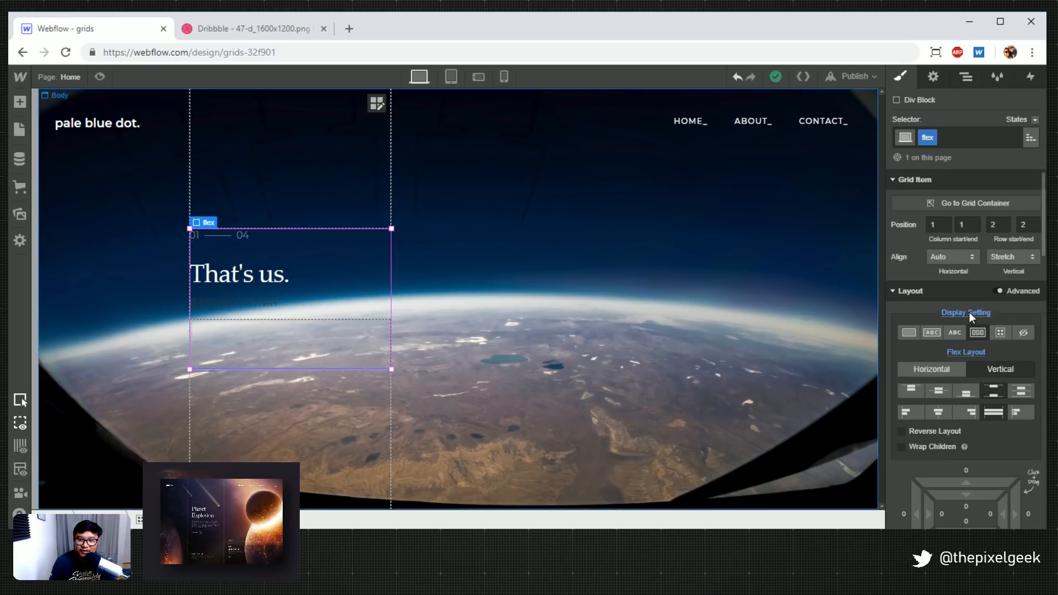
Try removing the flex class from the div block to compare the layout, and undo the removal
{"action": "left_click", "coordinate": [930, 136]}
{"action": "left_click", "coordinate": [931, 187]}
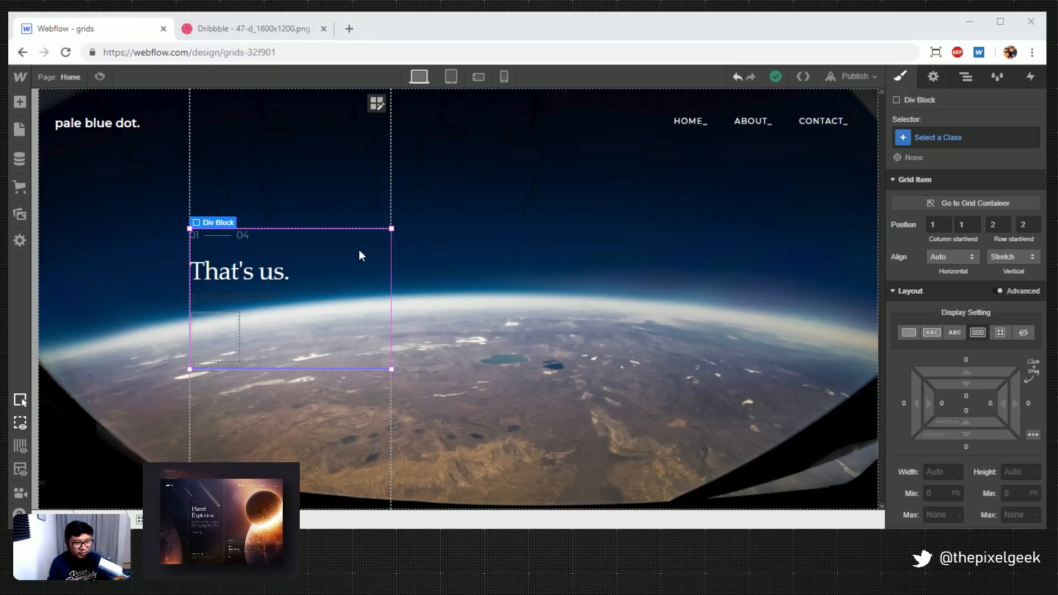
{"action": "key", "text": "super"}
{"action": "key", "text": "super"}
{"action": "left_click", "coordinate": [349, 267]}
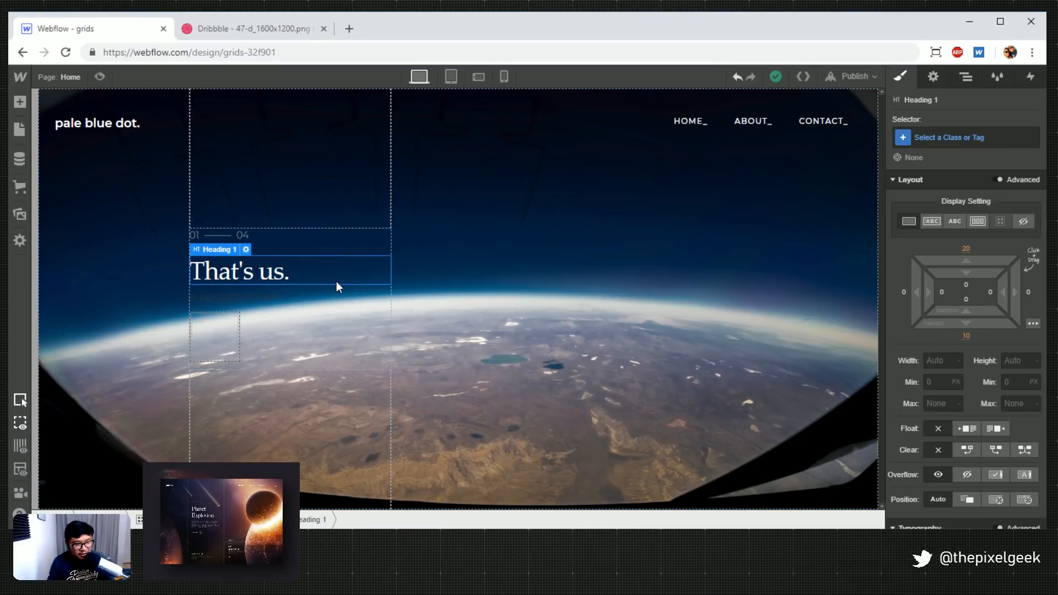
{"action": "key", "text": "ctrl+z"}
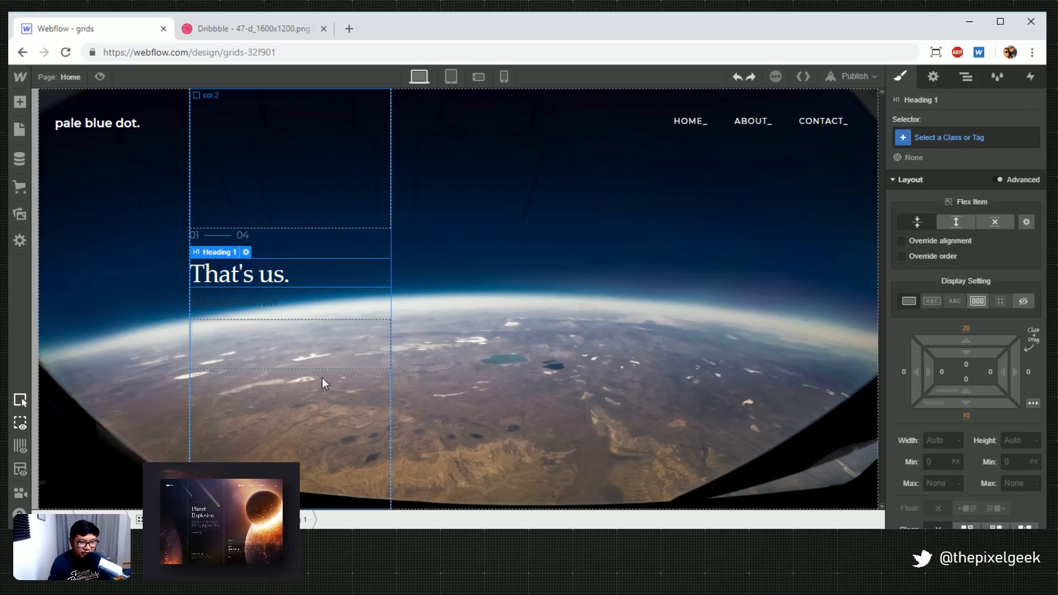
{"action": "left_click", "coordinate": [751, 76]}
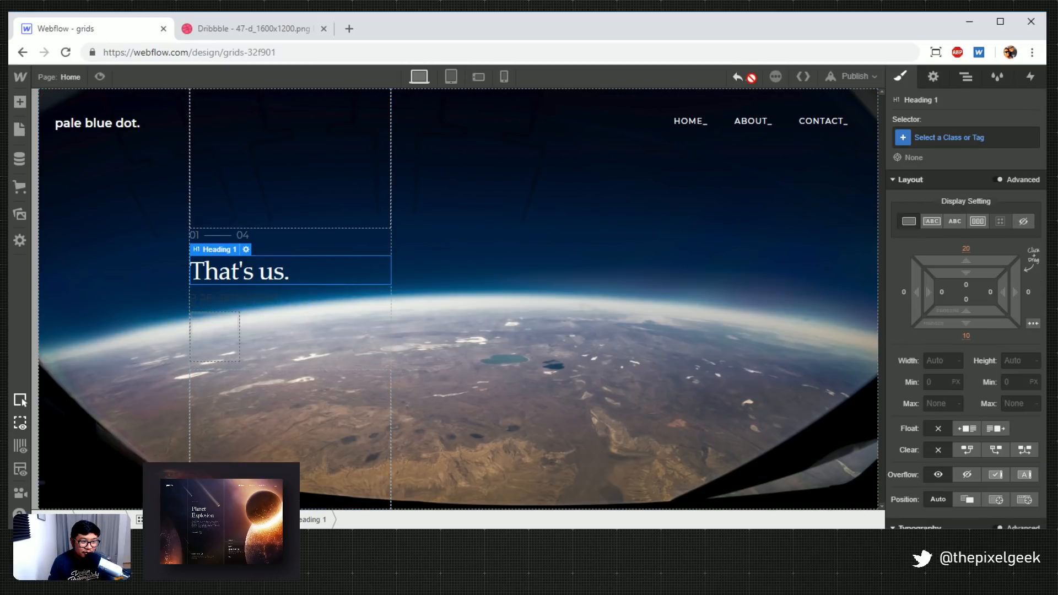
{"action": "left_click", "coordinate": [738, 77]}
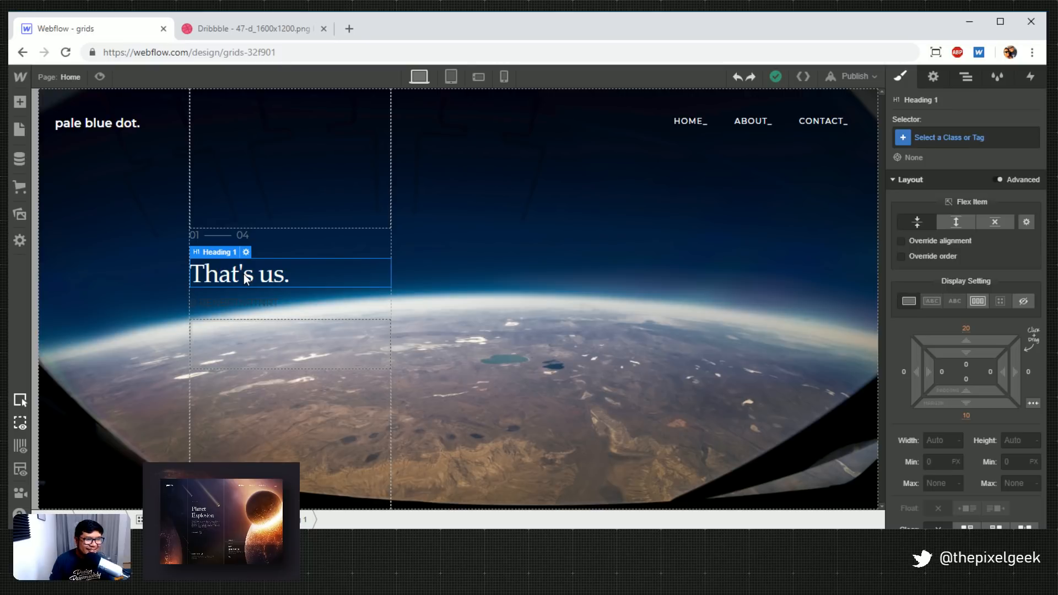
Select the paragraph under the heading and check the matching body text in the Dribbble reference design
{"action": "left_click", "coordinate": [295, 246]}
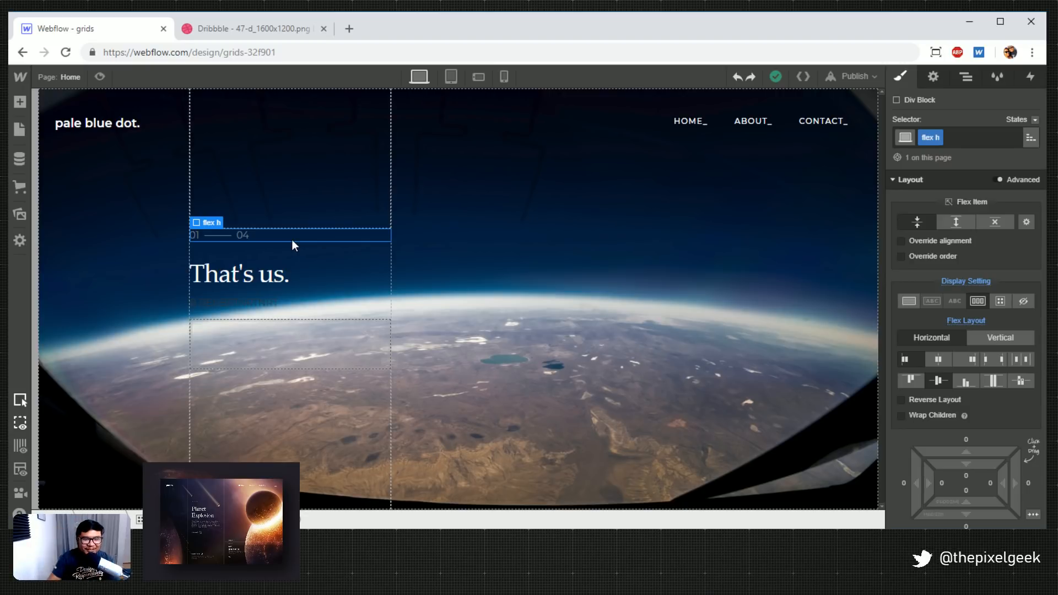
{"action": "left_click", "coordinate": [297, 274]}
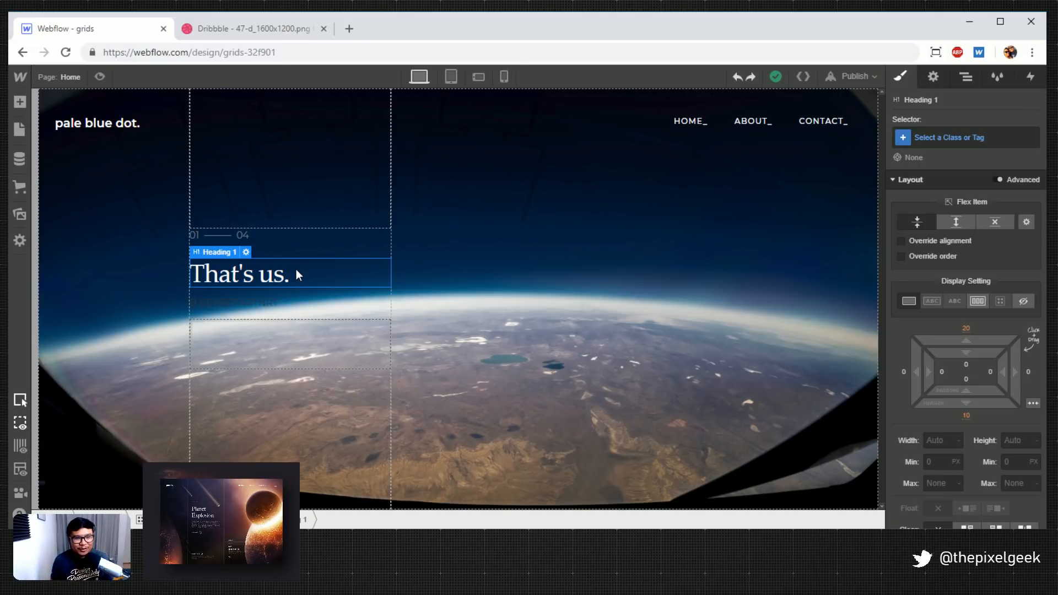
{"action": "left_click", "coordinate": [269, 304]}
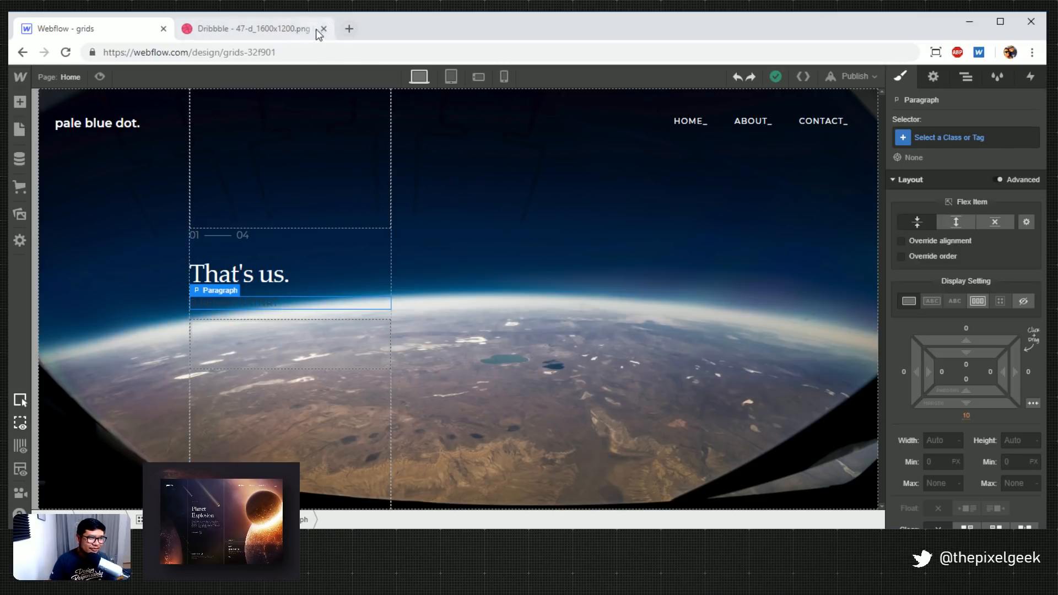
{"action": "left_click", "coordinate": [281, 32]}
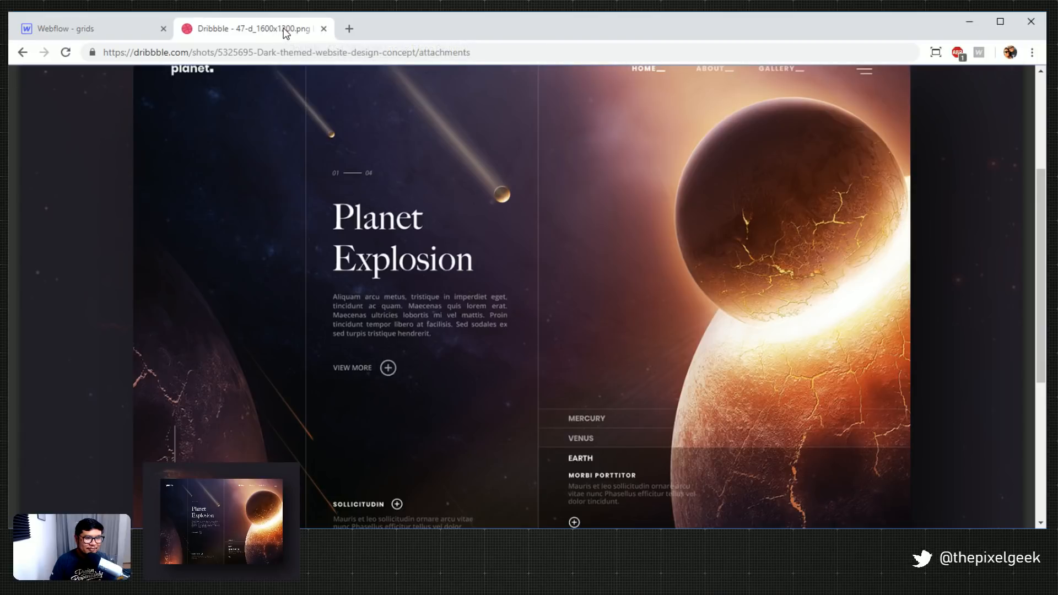
{"action": "left_click", "coordinate": [113, 31]}
Look up lipsum in a new browser tab
{"action": "left_click", "coordinate": [348, 28]}
{"action": "type", "text": "lipsum "}
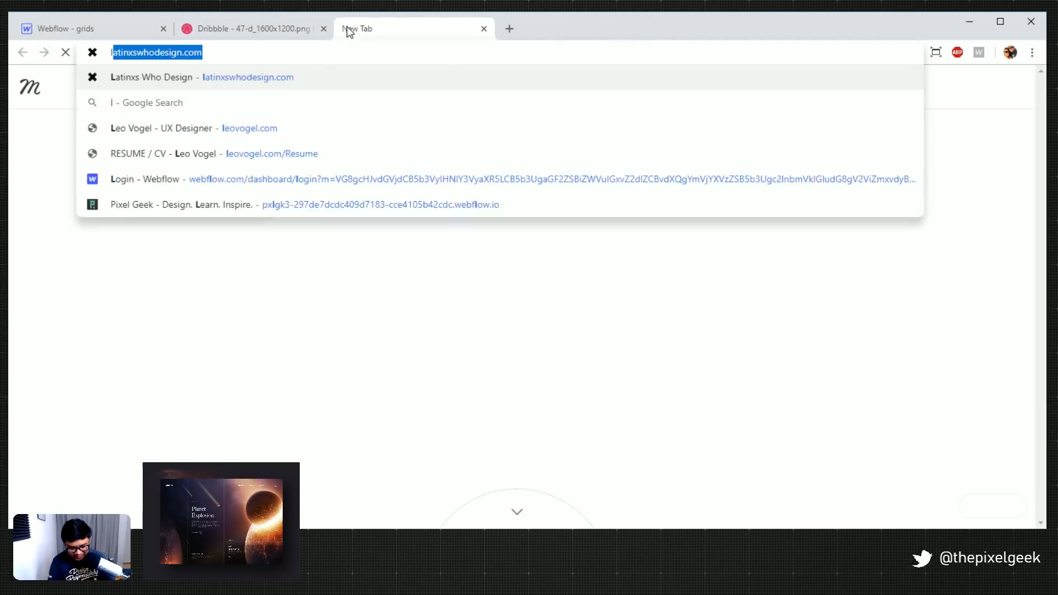
Search the web for "lipsum pro", open the Lipsum.pro generator and generate one paragraph of placeholder text
{"action": "type", "text": "pro"}
{"action": "key", "text": "Return"}
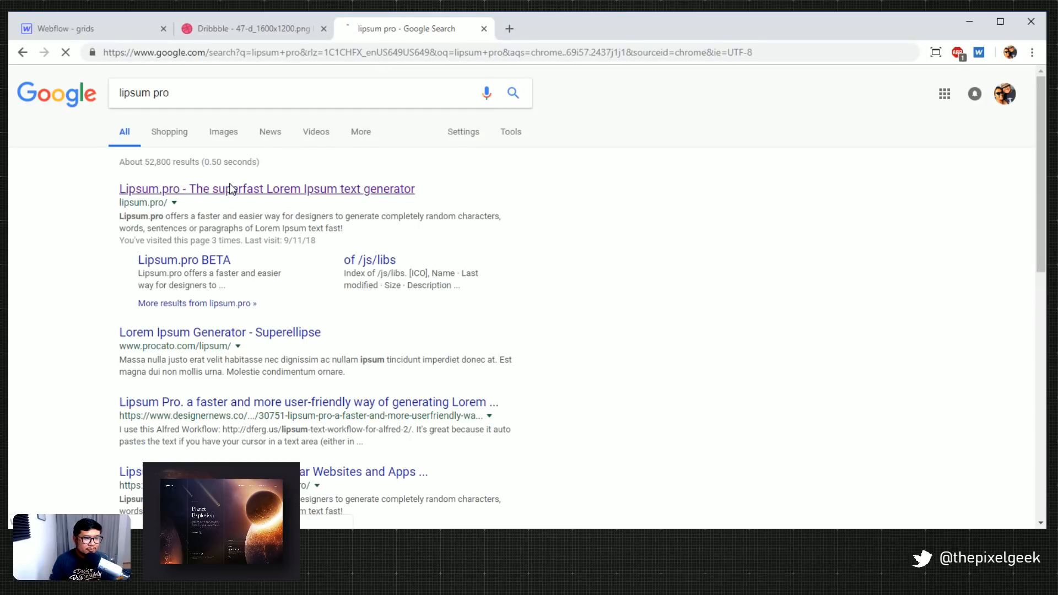
{"action": "left_click", "coordinate": [231, 189]}
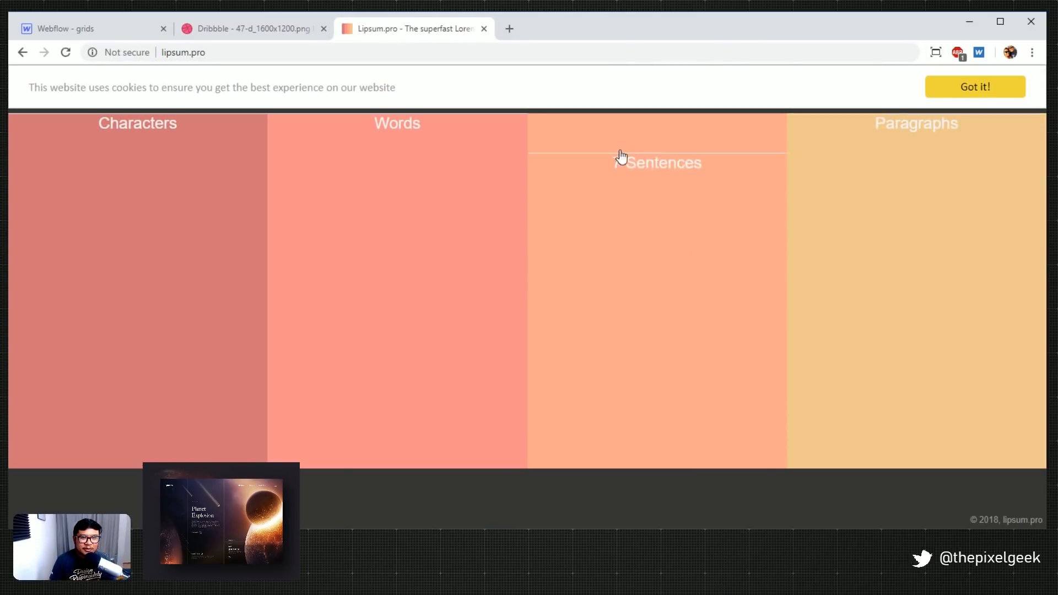
{"action": "left_click", "coordinate": [918, 133]}
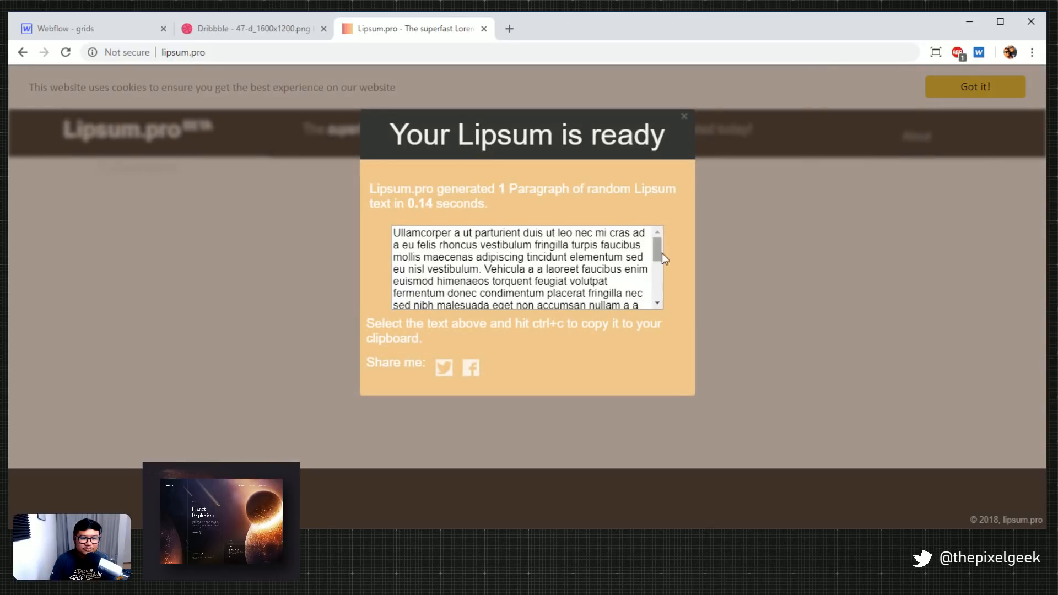
Back in Webflow, put the generated Lipsum text into the hero paragraph and trim it to its first sentence, ending at "nisl vestibulum."
{"action": "left_click", "coordinate": [110, 27]}
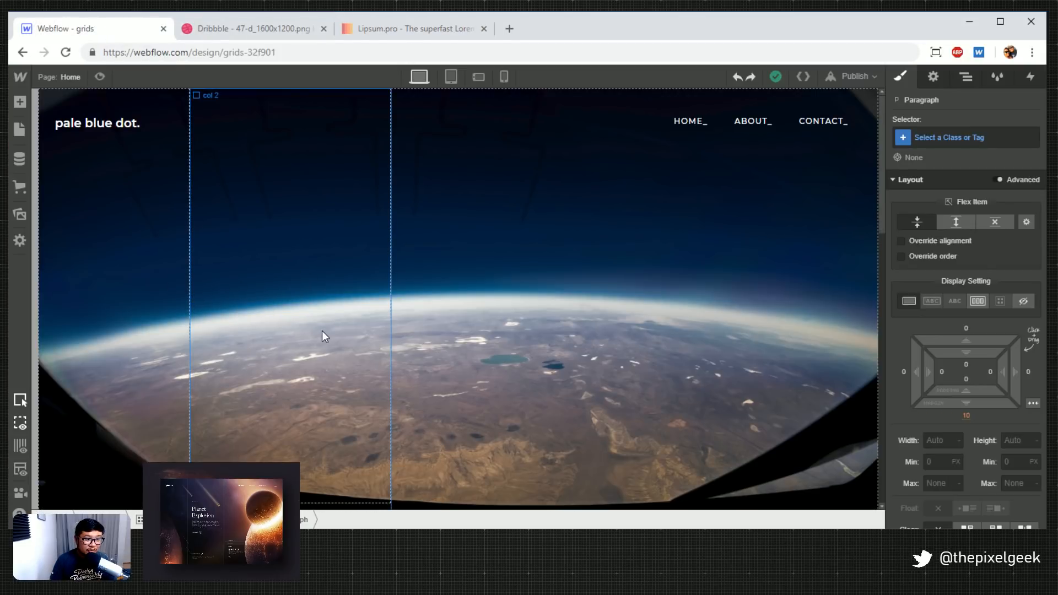
{"action": "scroll", "coordinate": [322, 330], "scroll_direction": "down", "scroll_amount": 2}
{"action": "scroll", "coordinate": [321, 331], "scroll_direction": "down", "scroll_amount": 5}
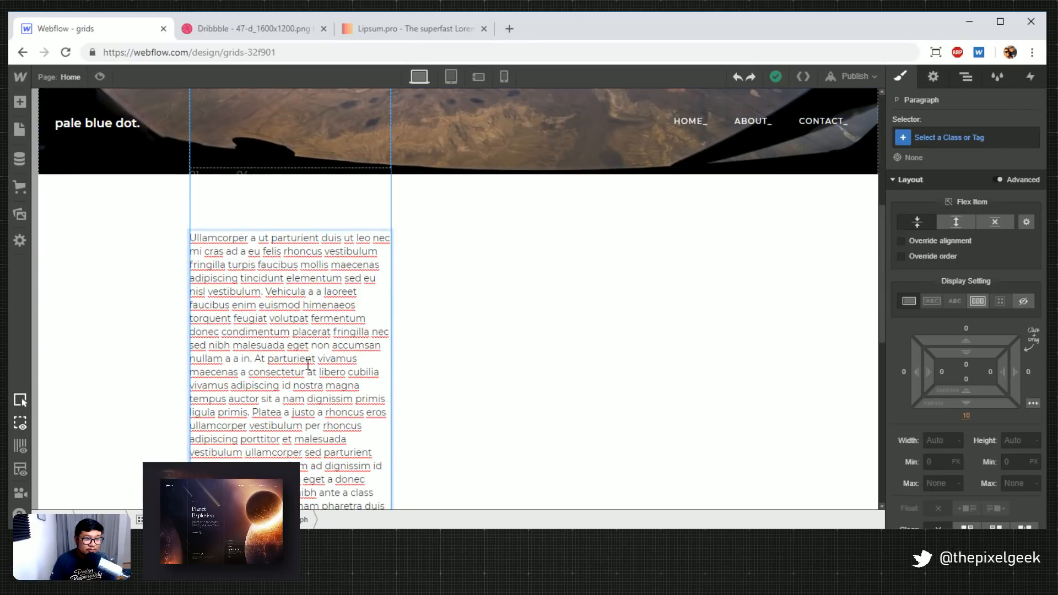
{"action": "scroll", "coordinate": [307, 362], "scroll_direction": "up", "scroll_amount": 6}
{"action": "scroll", "coordinate": [306, 362], "scroll_direction": "down", "scroll_amount": 7}
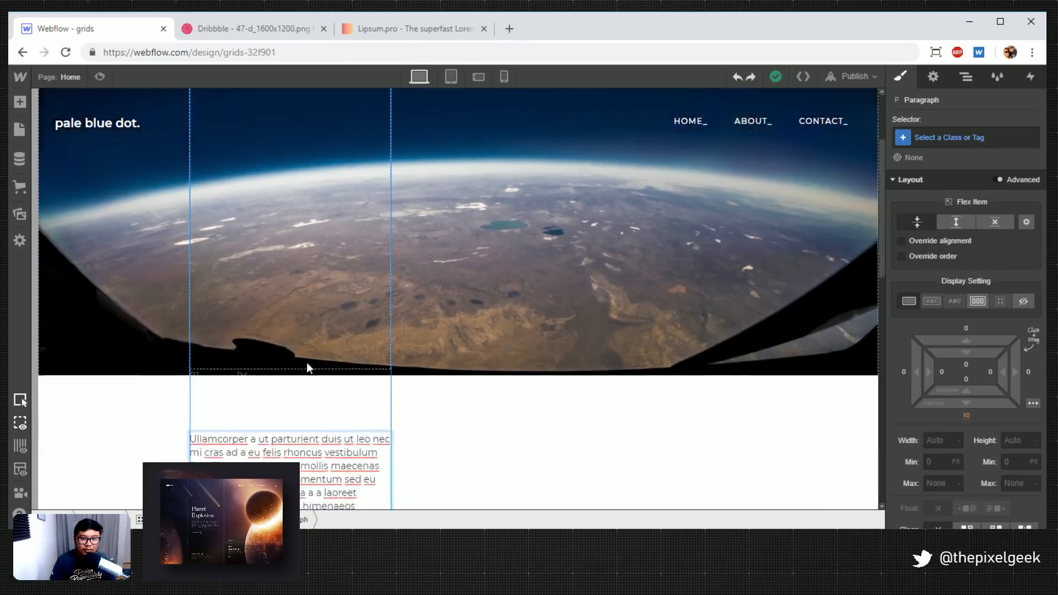
{"action": "left_click_drag", "start_coordinate": [315, 186], "coordinate": [263, 228]}
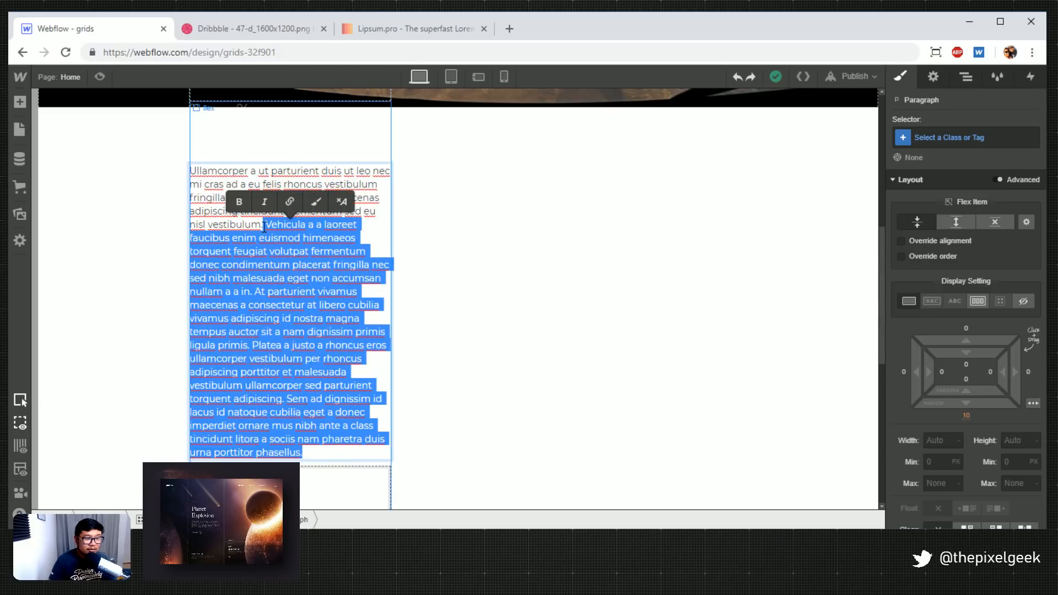
{"action": "key", "text": "BackSpace"}
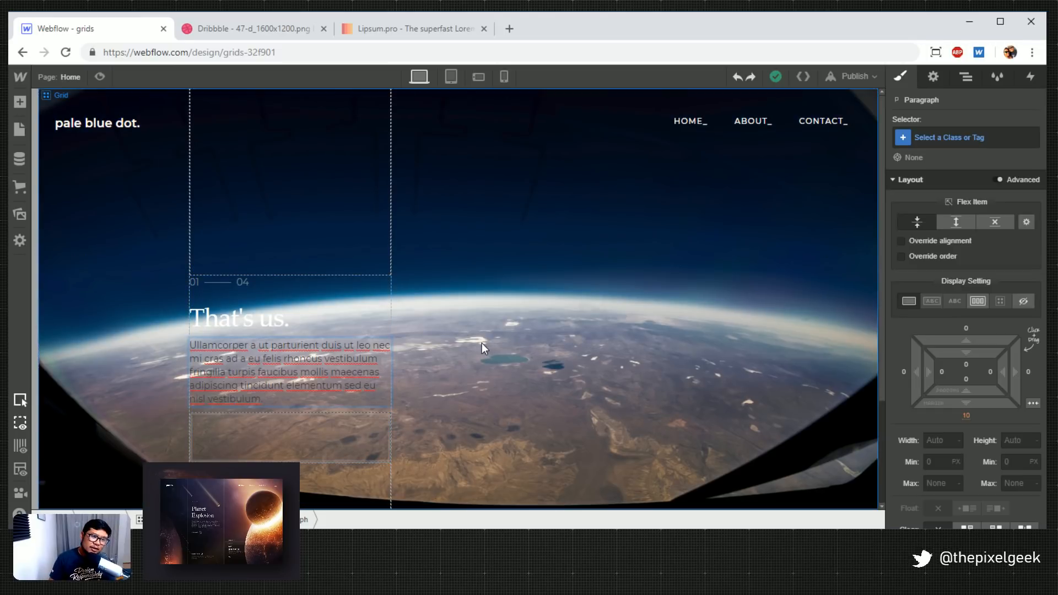
Inspect the Grid, the col 2 div and the empty link block below the paragraph on the canvas
{"action": "left_click", "coordinate": [429, 347]}
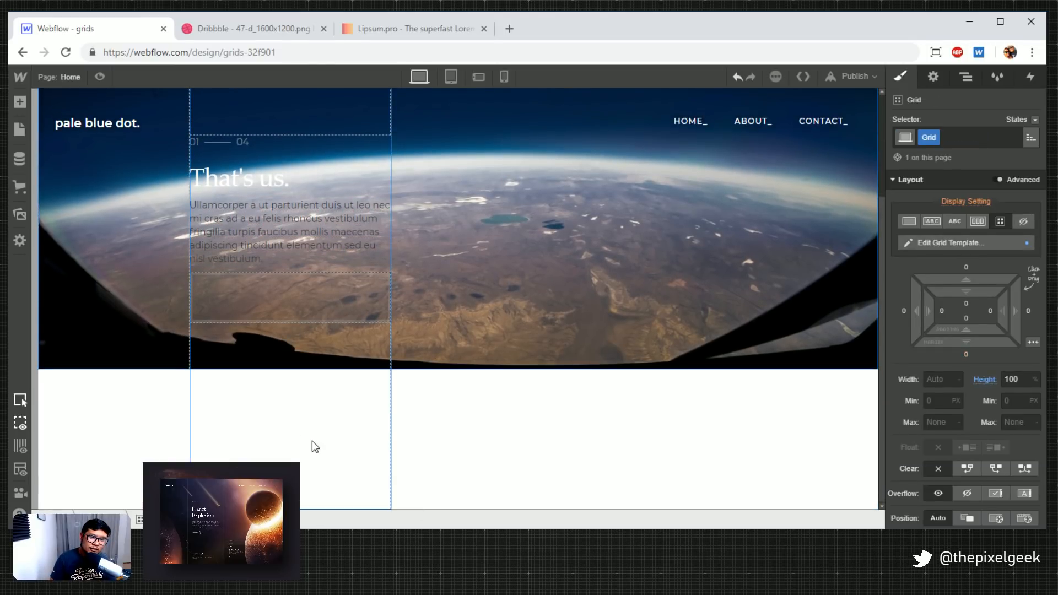
{"action": "left_click", "coordinate": [312, 441]}
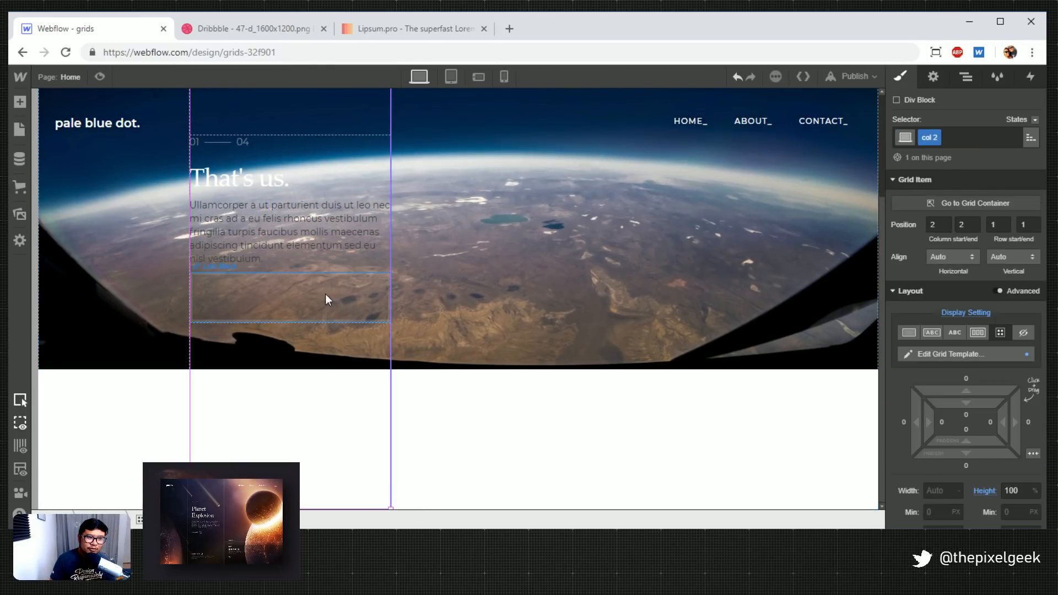
{"action": "left_click", "coordinate": [253, 300]}
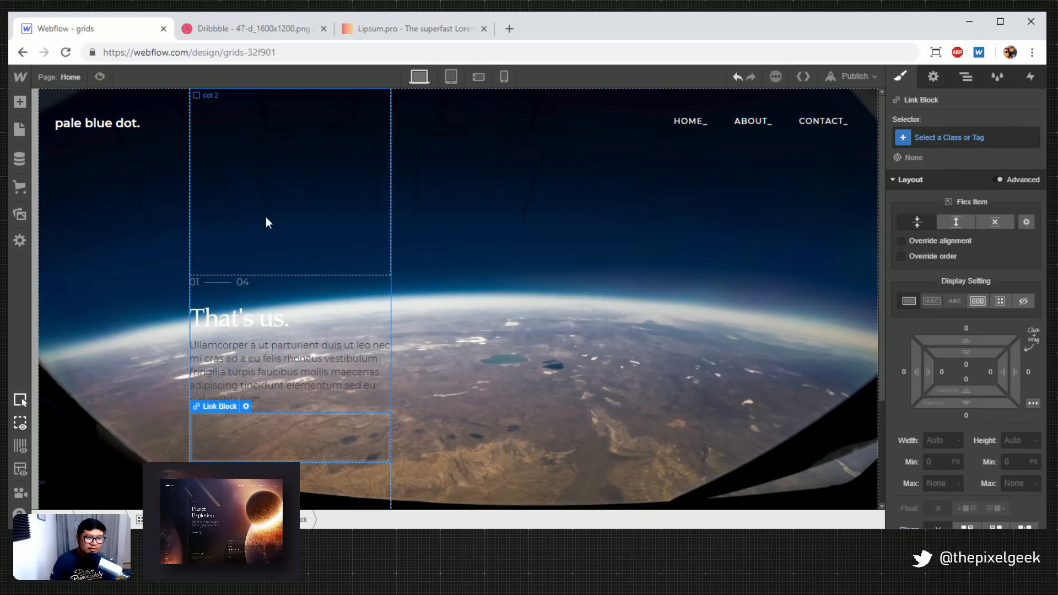
{"action": "left_click", "coordinate": [266, 221]}
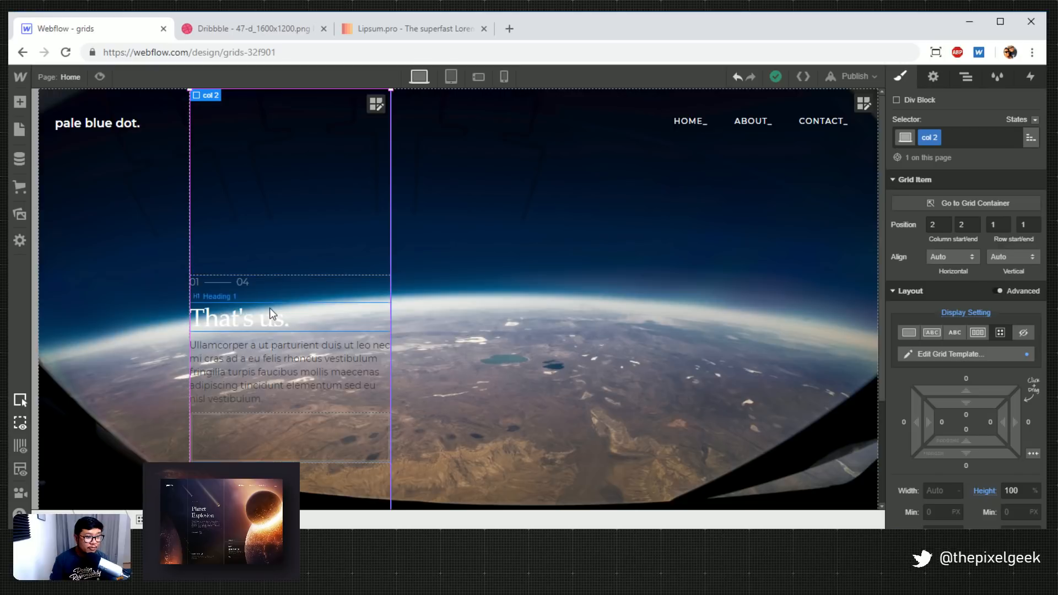
{"action": "scroll", "coordinate": [305, 324], "scroll_direction": "down", "scroll_amount": 3}
{"action": "left_click", "coordinate": [314, 311]}
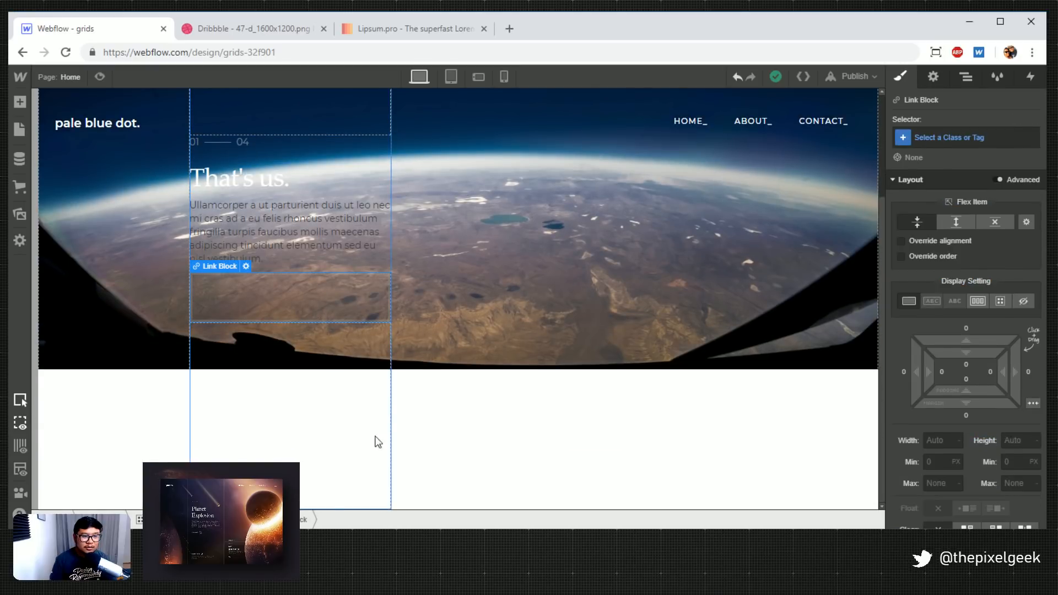
{"action": "left_click", "coordinate": [326, 487]}
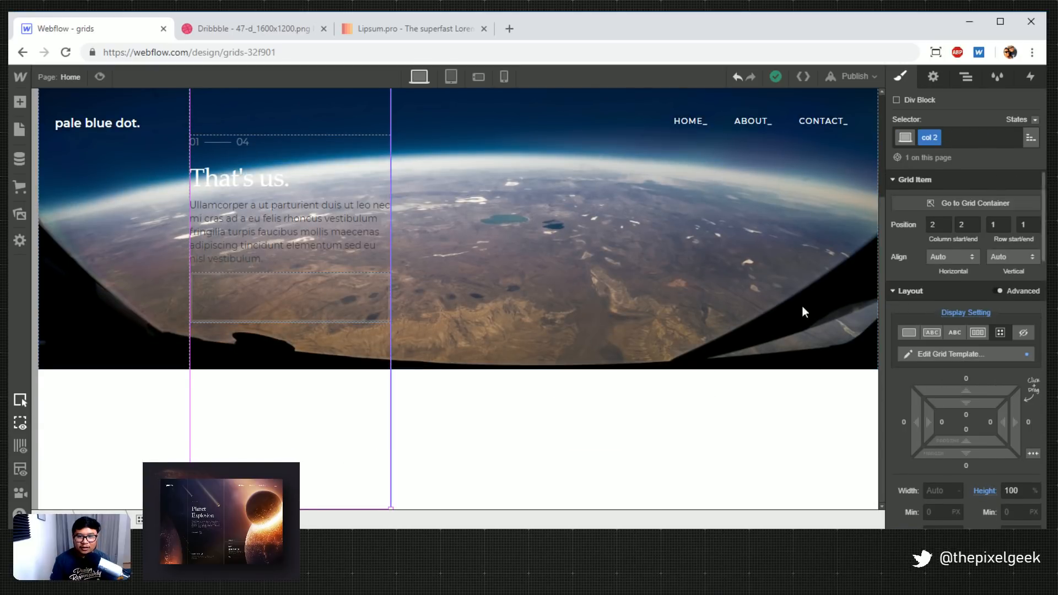
Review the page's element hierarchy, collapse the contents of col 2 and select the Grid
{"action": "left_click", "coordinate": [967, 77]}
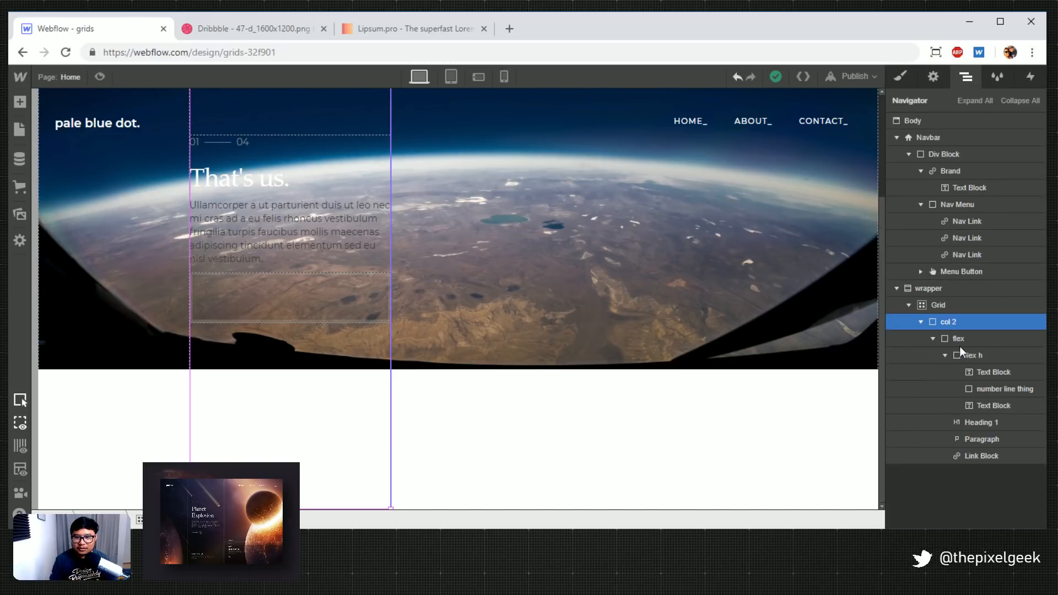
{"action": "left_click", "coordinate": [987, 440]}
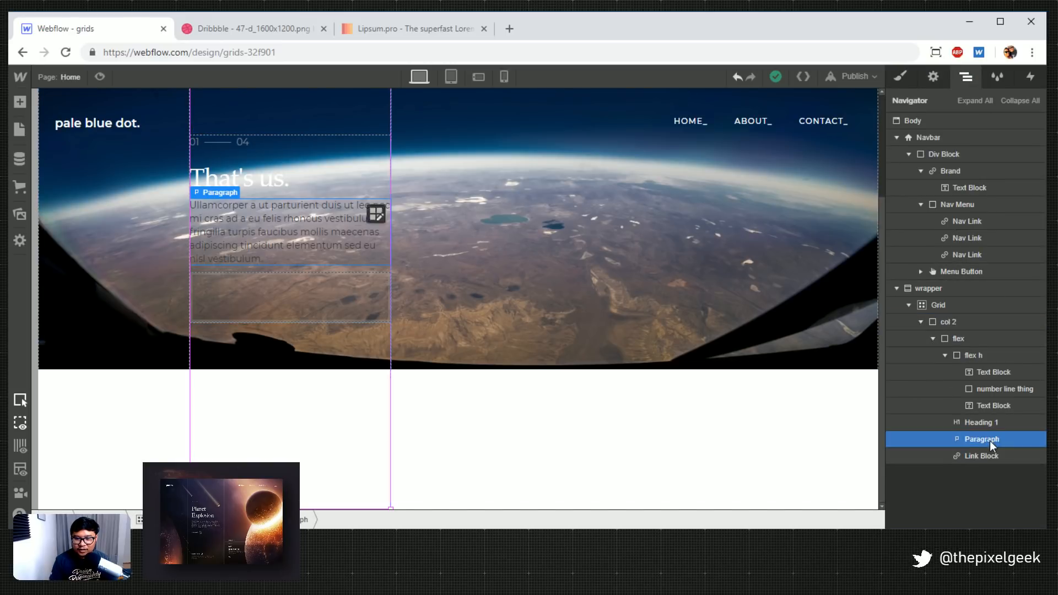
{"action": "left_click", "coordinate": [944, 355]}
{"action": "left_click", "coordinate": [920, 322]}
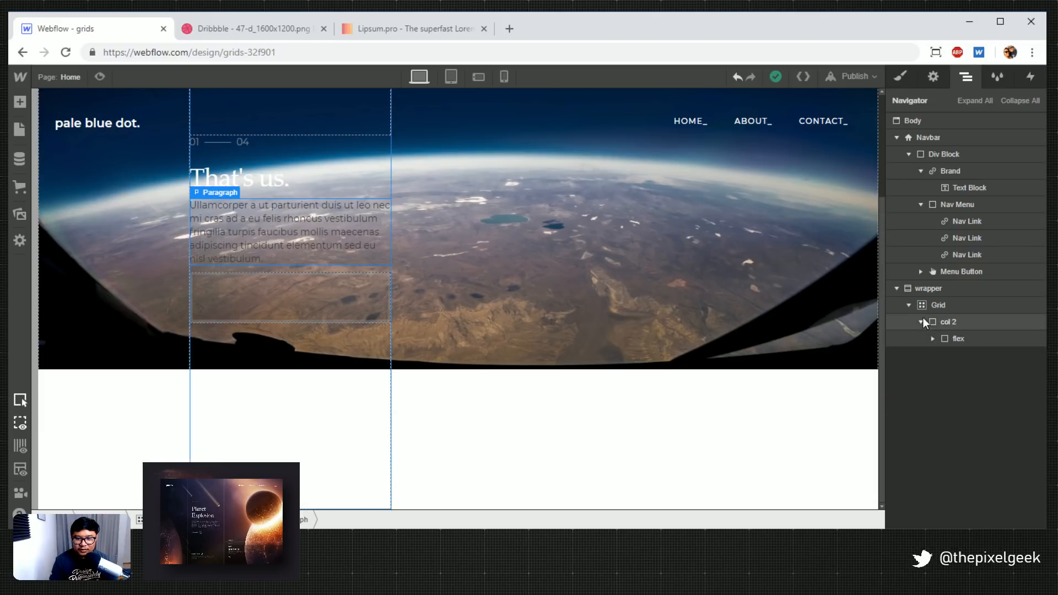
{"action": "left_click", "coordinate": [894, 306]}
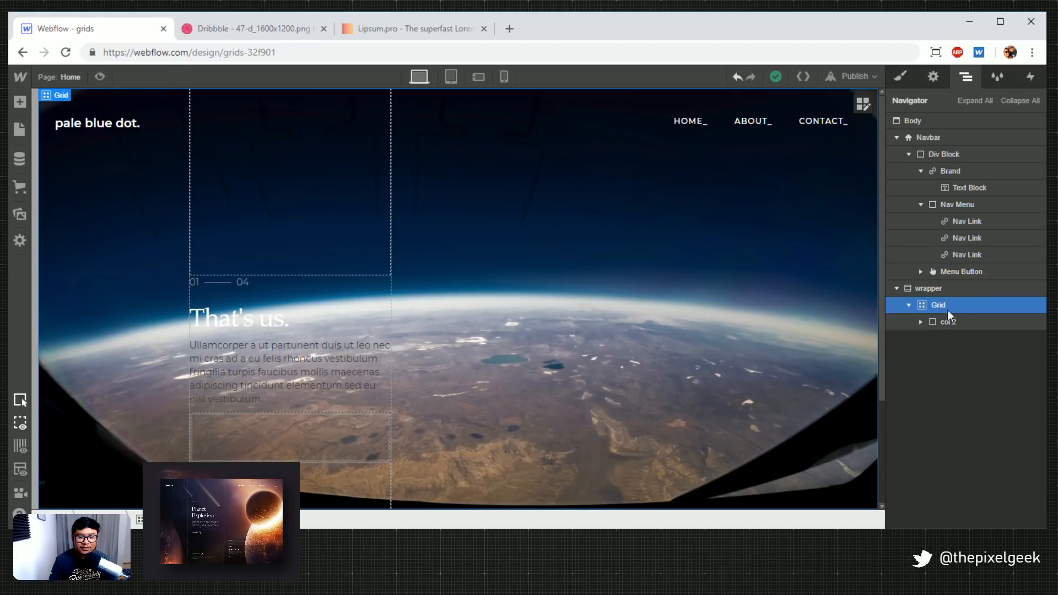
Examine the Grid's template with its column and row tracks, and return to the Grid's style settings
{"action": "left_click", "coordinate": [864, 104]}
{"action": "scroll", "coordinate": [368, 329], "scroll_direction": "down", "scroll_amount": 3}
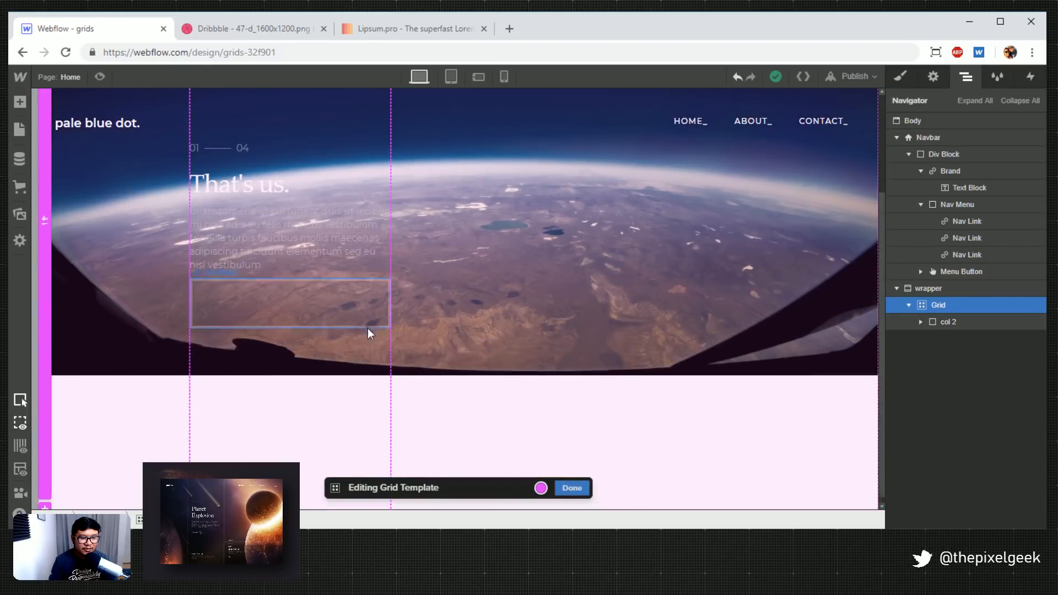
{"action": "scroll", "coordinate": [309, 416], "scroll_direction": "up", "scroll_amount": 3}
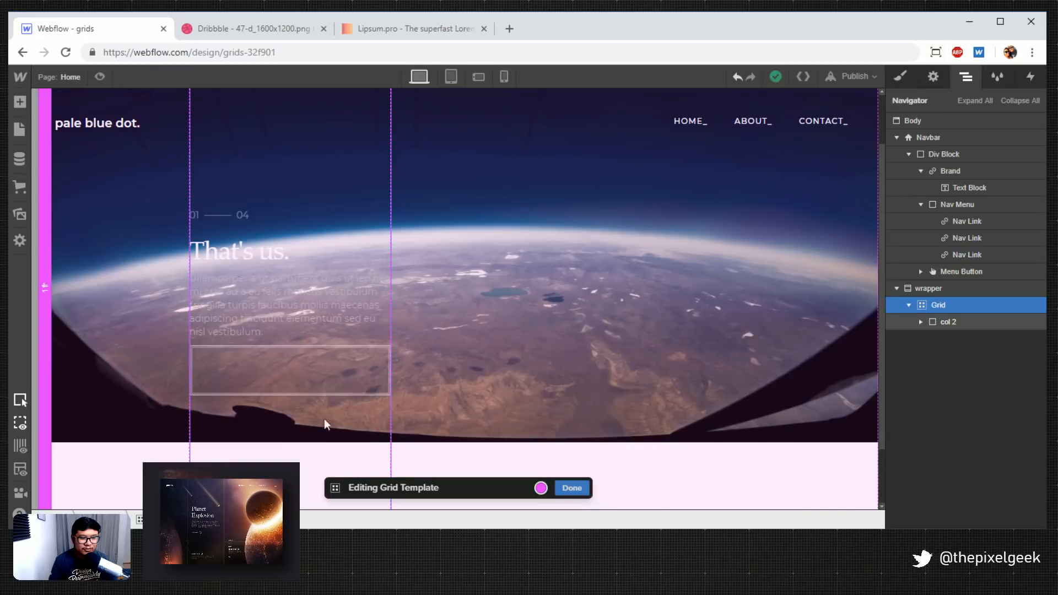
{"action": "scroll", "coordinate": [815, 242], "scroll_direction": "up", "scroll_amount": 2}
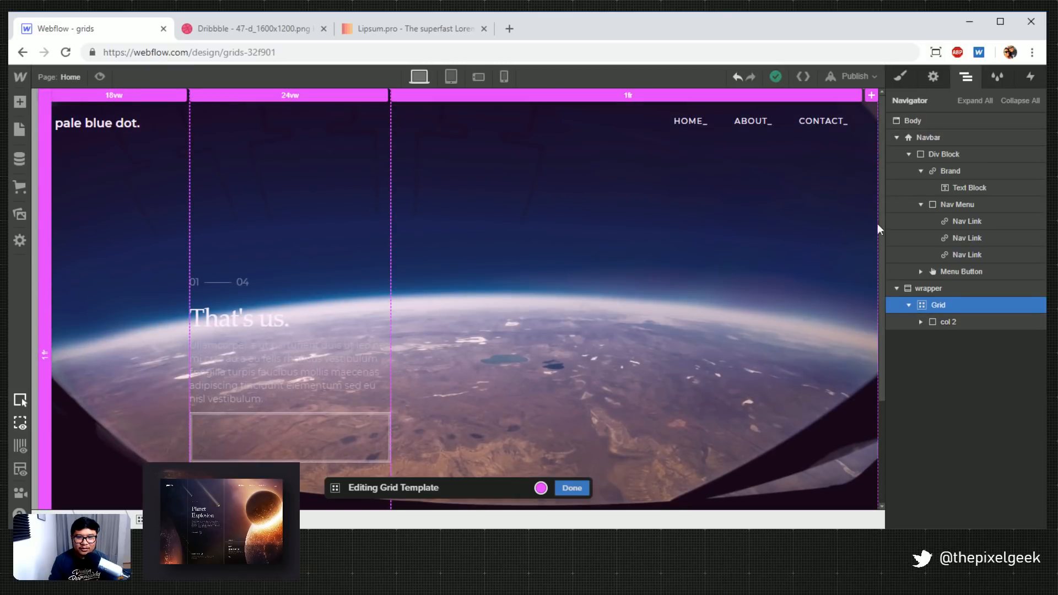
{"action": "left_click", "coordinate": [900, 78]}
{"action": "left_click", "coordinate": [772, 323]}
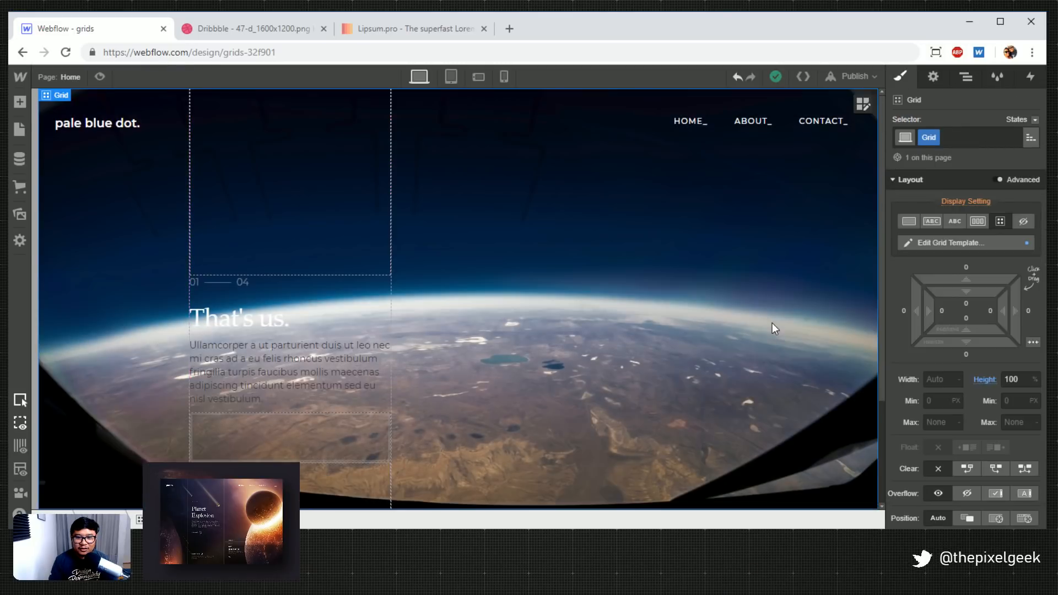
Apply the existing "flex h" class to the empty link block below the paragraph
{"action": "left_click", "coordinate": [350, 383]}
{"action": "left_click", "coordinate": [254, 442]}
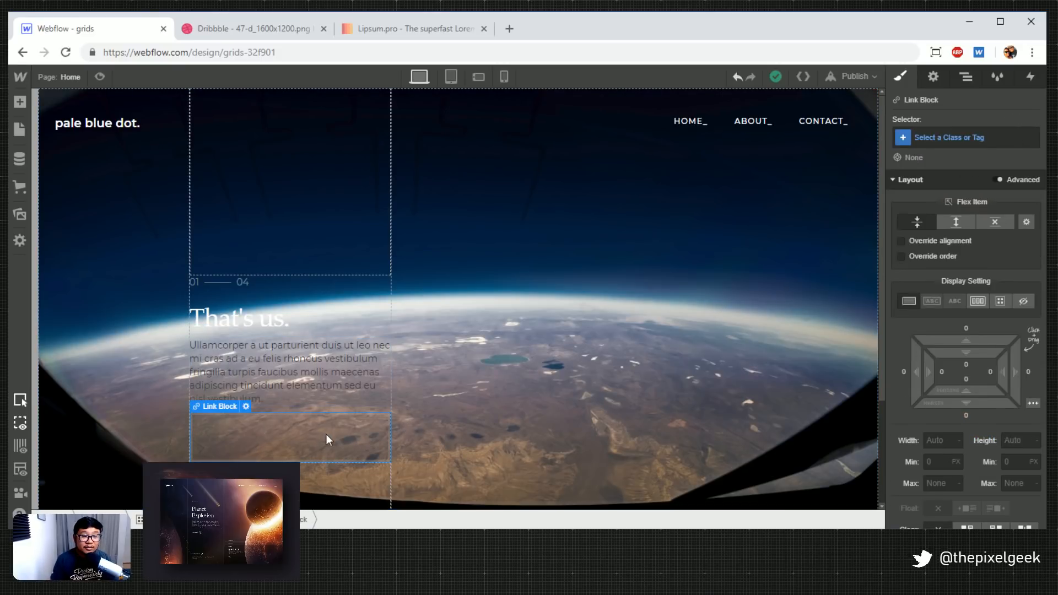
{"action": "left_click", "coordinate": [954, 141]}
{"action": "type", "text": "fl"}
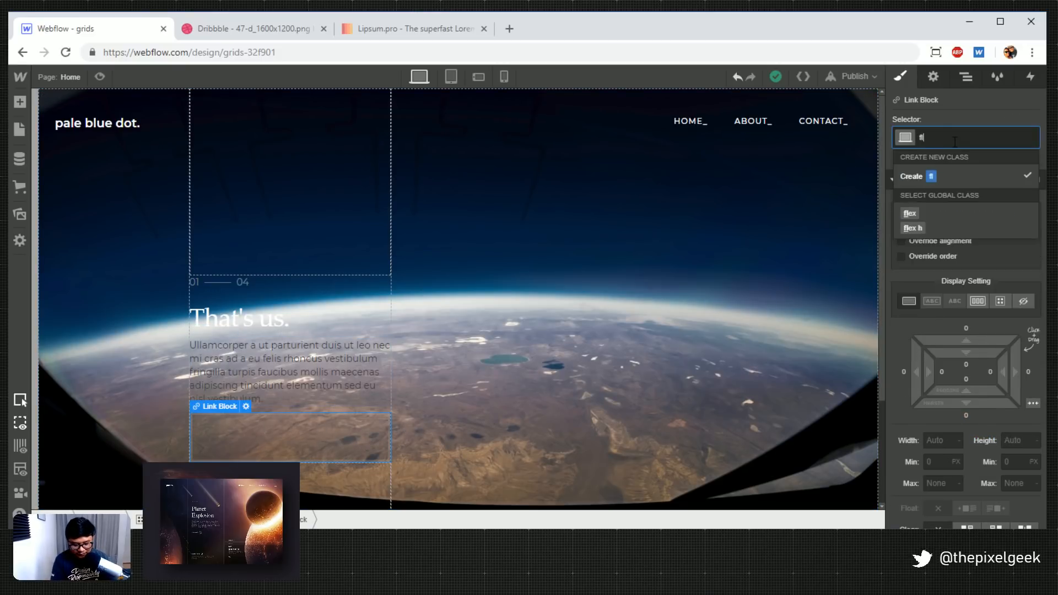
{"action": "type", "text": "ex"}
{"action": "key", "text": "Down"}
{"action": "key", "text": "Return"}
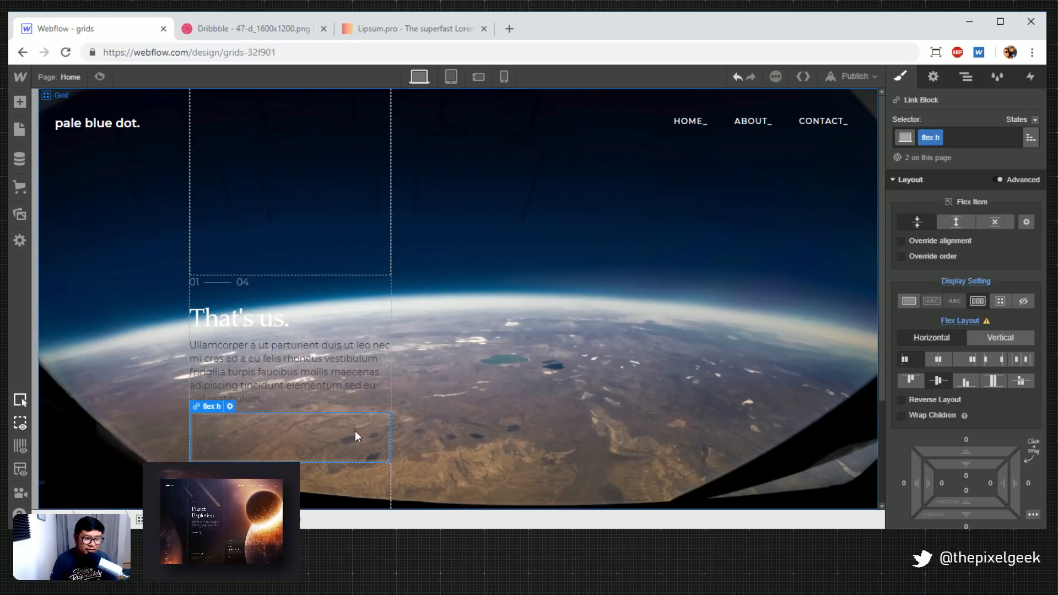
Add a text block inside the link block and change its text to "View More"
{"action": "key", "text": "a"}
{"action": "scroll", "coordinate": [116, 439], "scroll_direction": "down", "scroll_amount": 3}
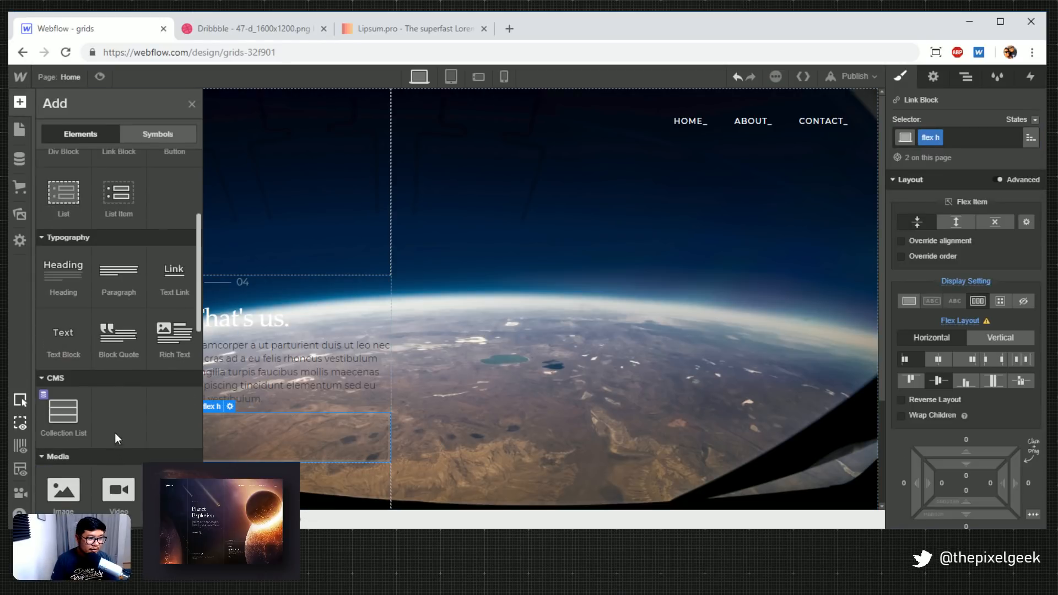
{"action": "left_click", "coordinate": [64, 336]}
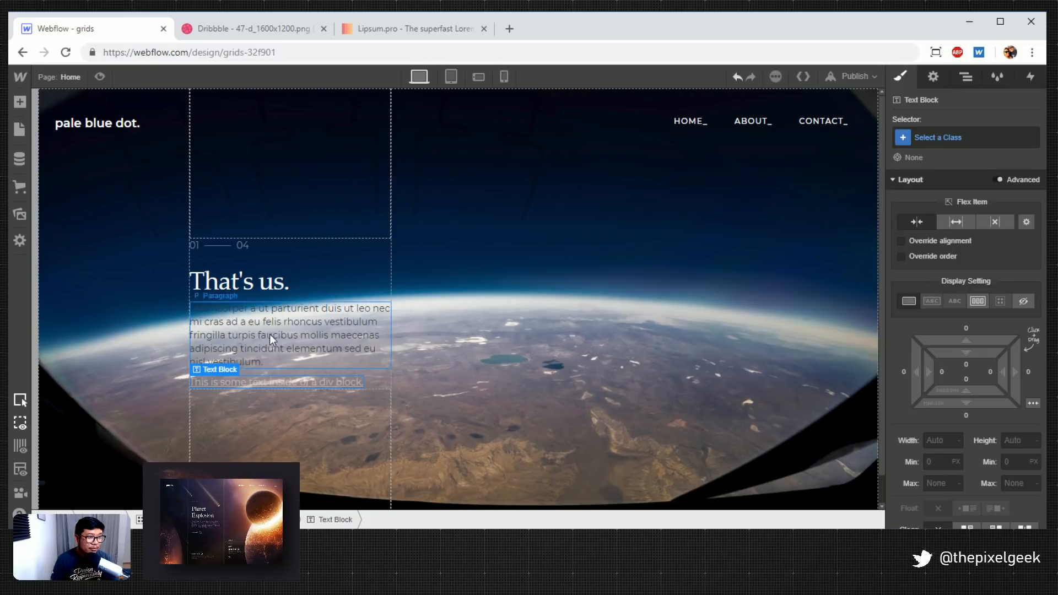
{"action": "double_click", "coordinate": [298, 379]}
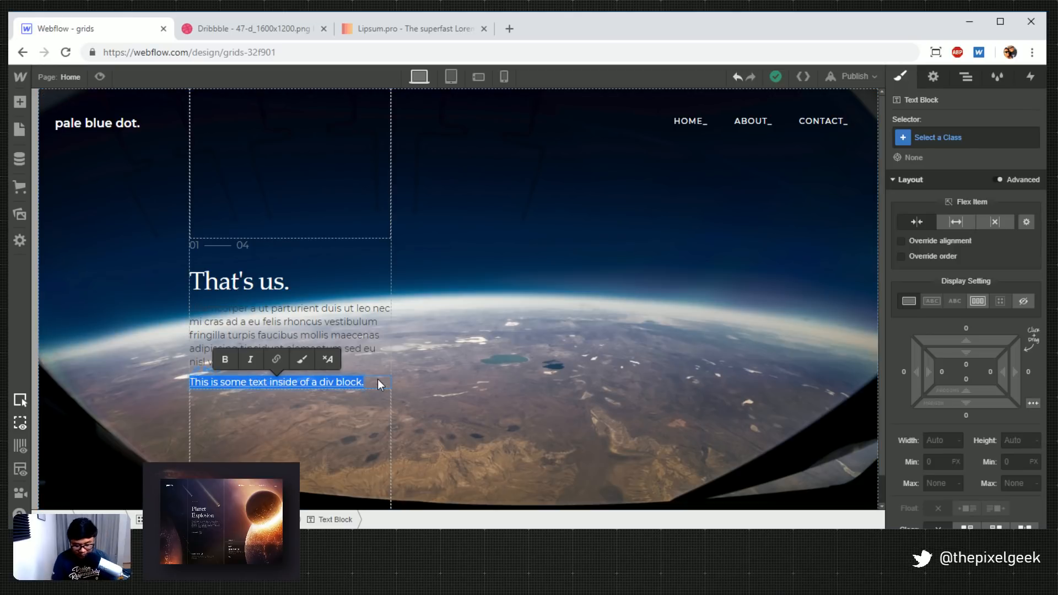
{"action": "type", "text": "View More"}
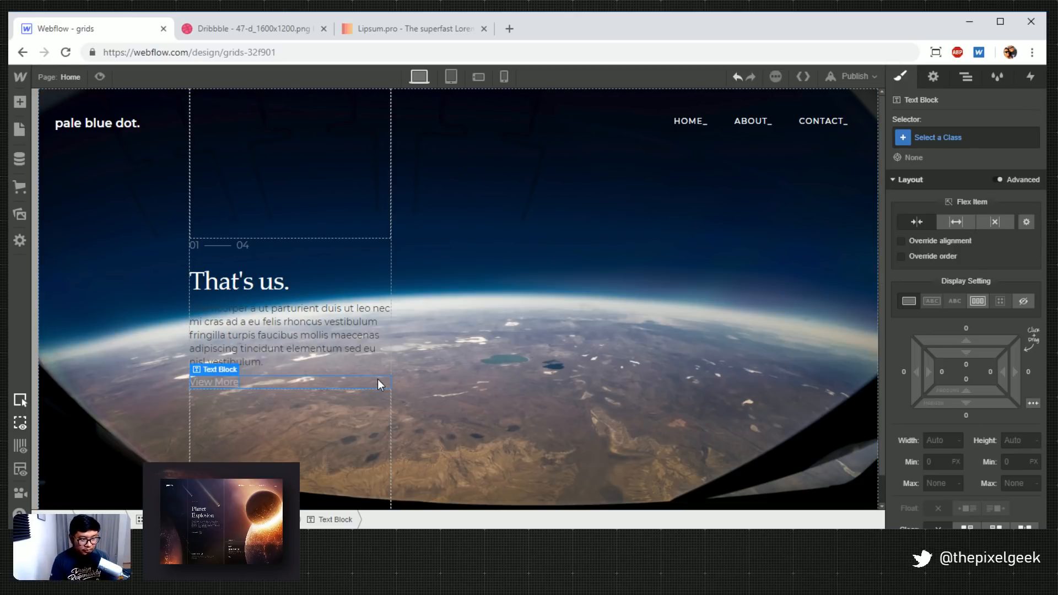
Make the link block's text uppercase and remove its underline
{"action": "left_click", "coordinate": [378, 379]}
{"action": "scroll", "coordinate": [937, 441], "scroll_direction": "down", "scroll_amount": 5}
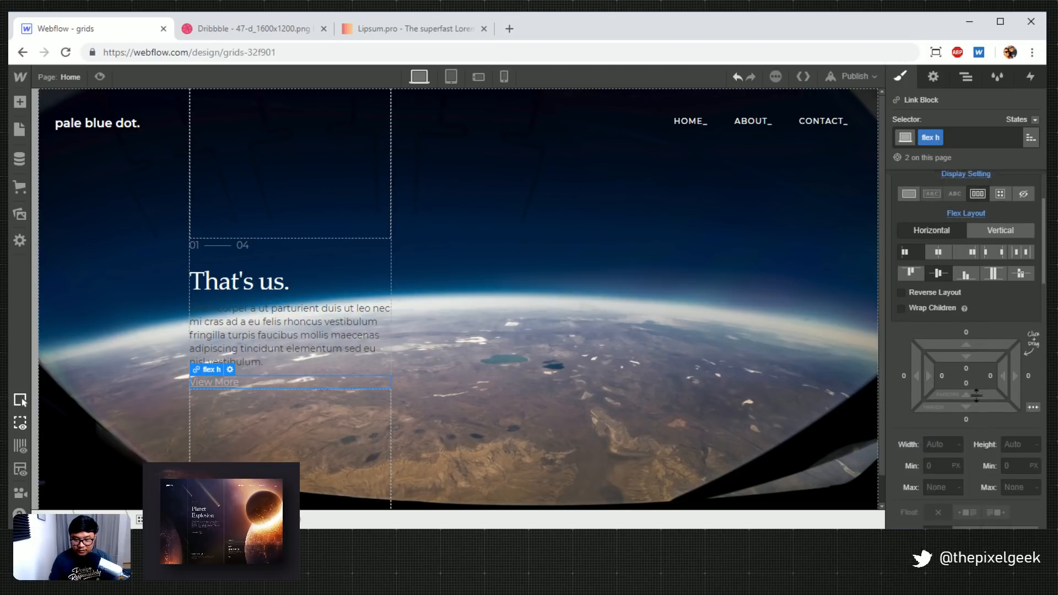
{"action": "scroll", "coordinate": [964, 482], "scroll_direction": "down", "scroll_amount": 4}
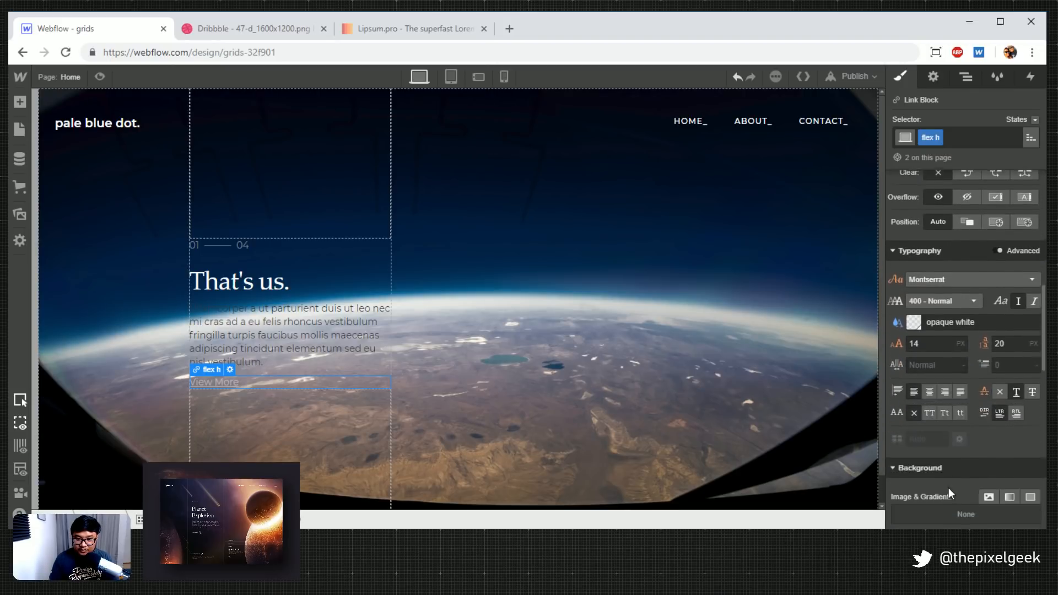
{"action": "left_click", "coordinate": [929, 414]}
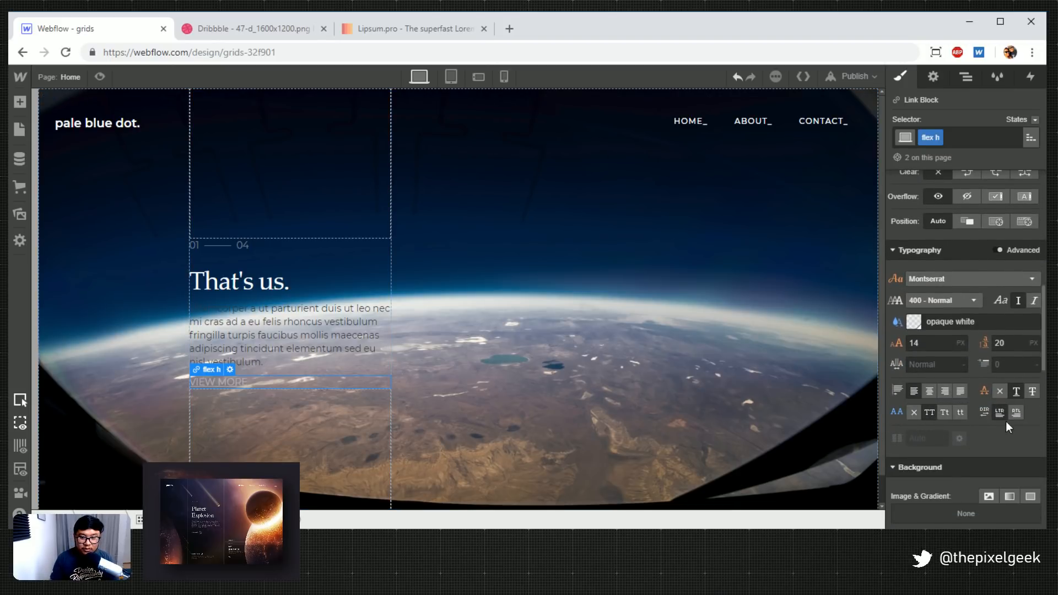
{"action": "left_click", "coordinate": [233, 382]}
{"action": "left_click", "coordinate": [289, 383]}
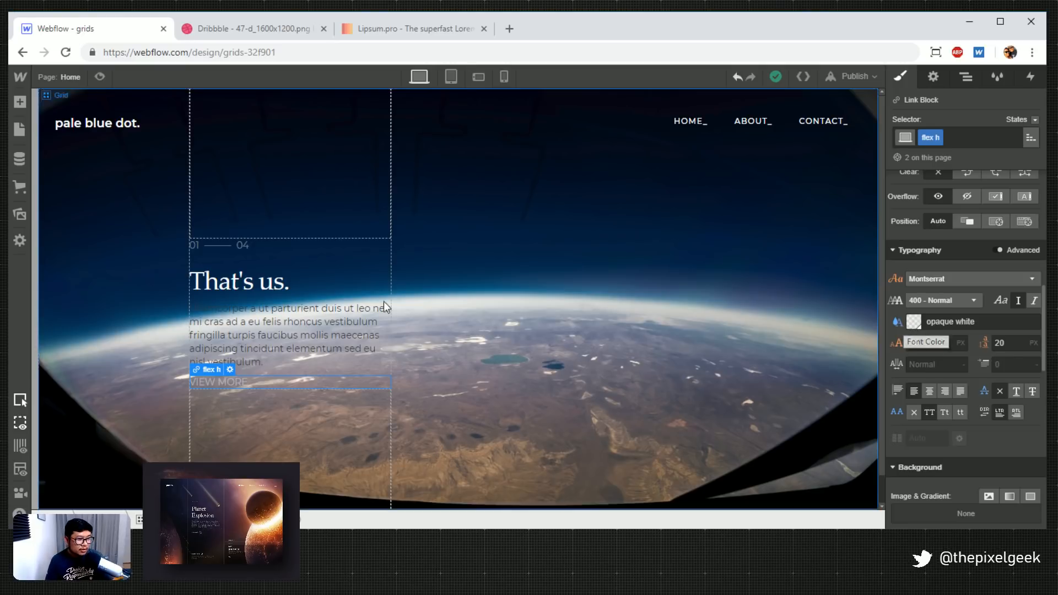
Set the hero paragraph's font color to the saved "opaque white" swatch
{"action": "left_click", "coordinate": [297, 332]}
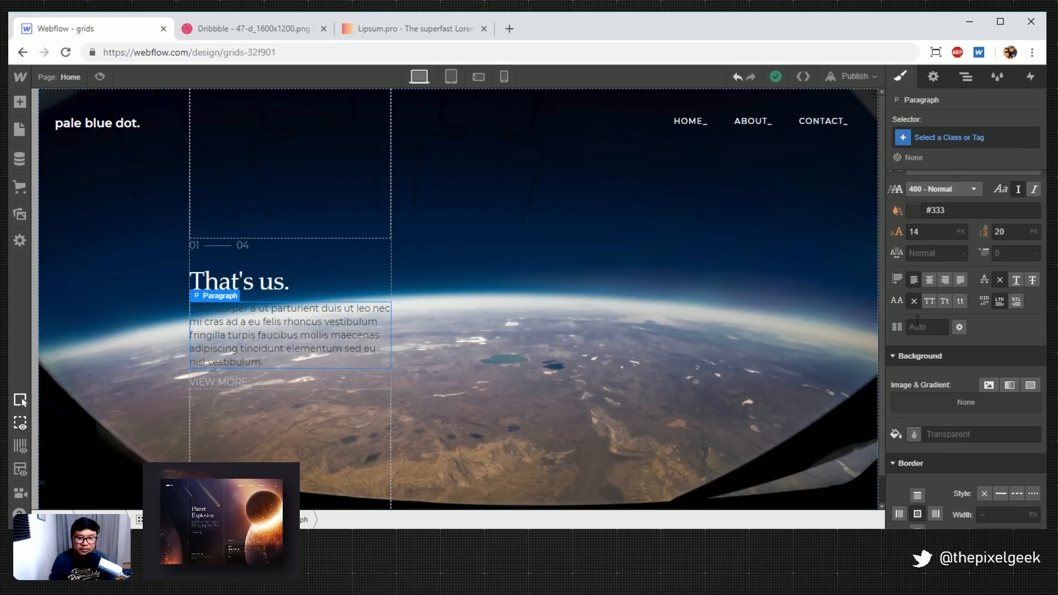
{"action": "left_click", "coordinate": [909, 208]}
{"action": "left_click", "coordinate": [953, 383]}
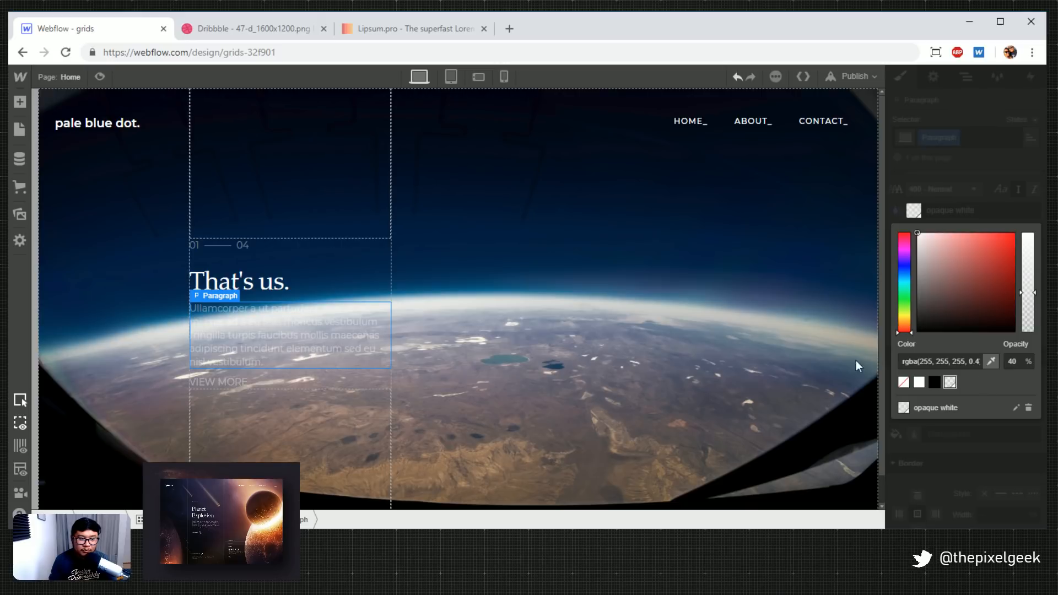
Select the hero paragraph and set its font color to black
{"action": "left_click", "coordinate": [309, 424]}
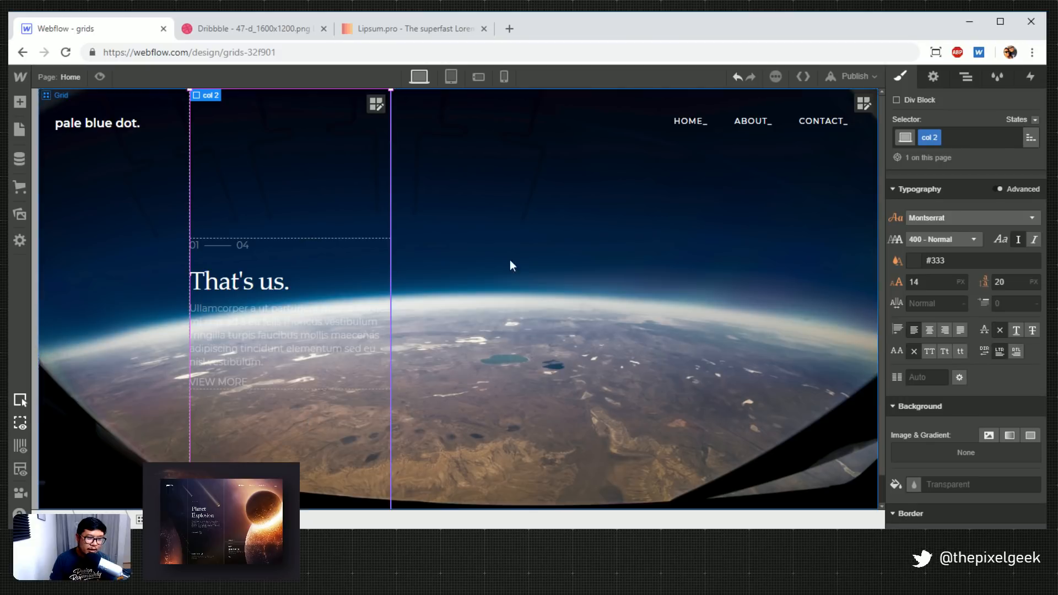
{"action": "left_click", "coordinate": [289, 347]}
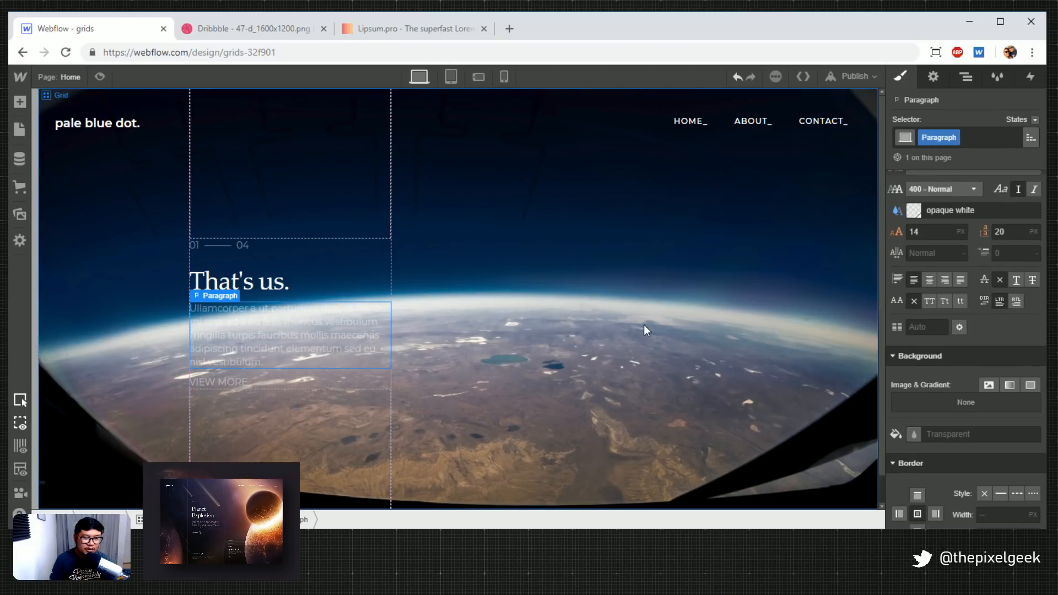
{"action": "left_click", "coordinate": [915, 211]}
{"action": "left_click_drag", "start_coordinate": [975, 287], "coordinate": [874, 306]}
{"action": "key", "text": "z"}
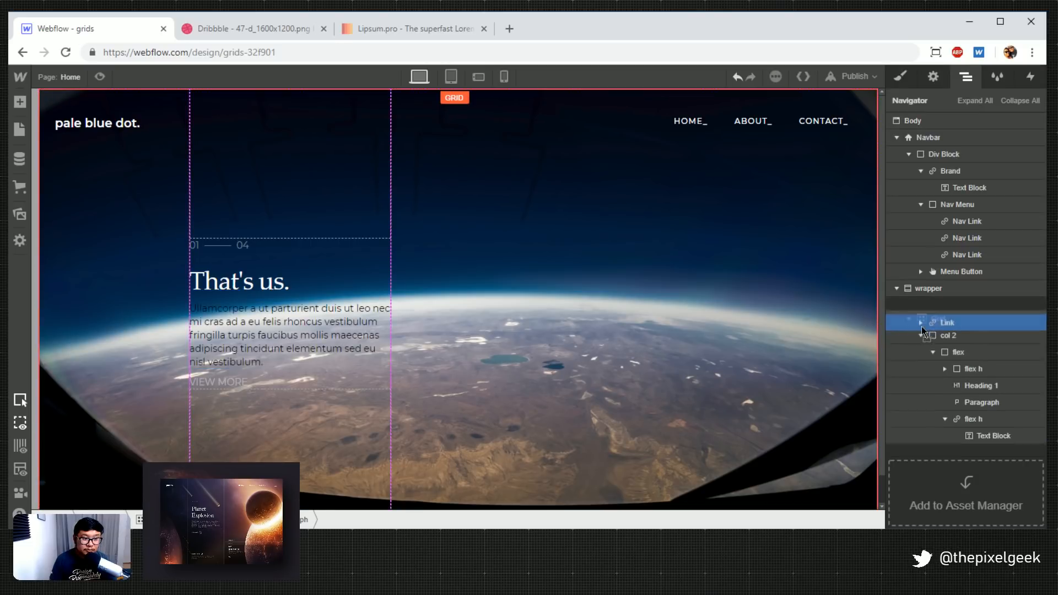
{"action": "key", "text": "s"}
{"action": "left_click", "coordinate": [984, 459]}
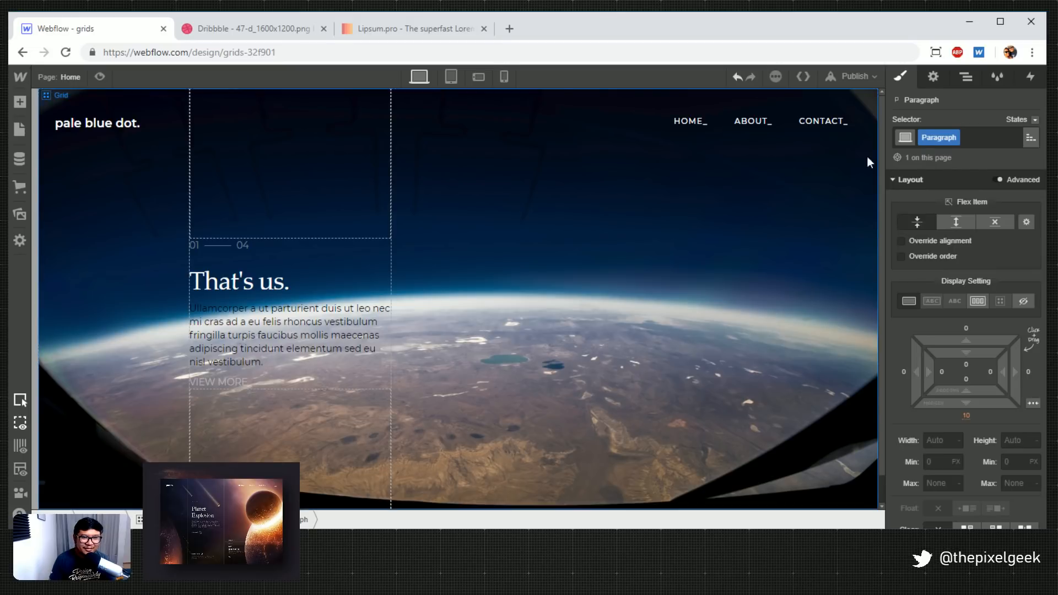
Reselect the hero paragraph in the page structure and examine its font color and typography settings
{"action": "left_click", "coordinate": [967, 75]}
{"action": "left_click", "coordinate": [977, 407]}
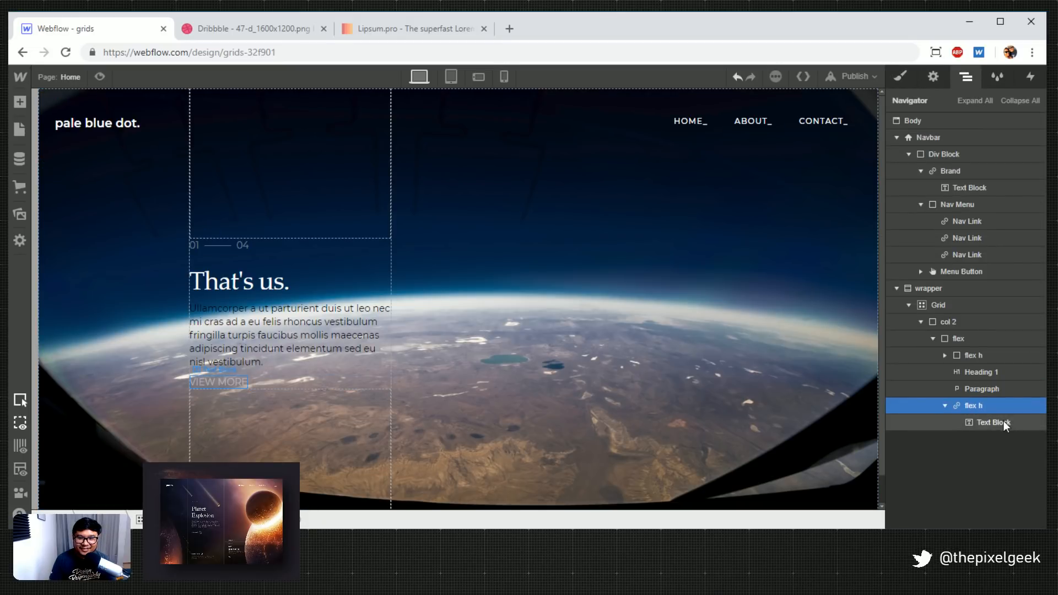
{"action": "left_click", "coordinate": [984, 393]}
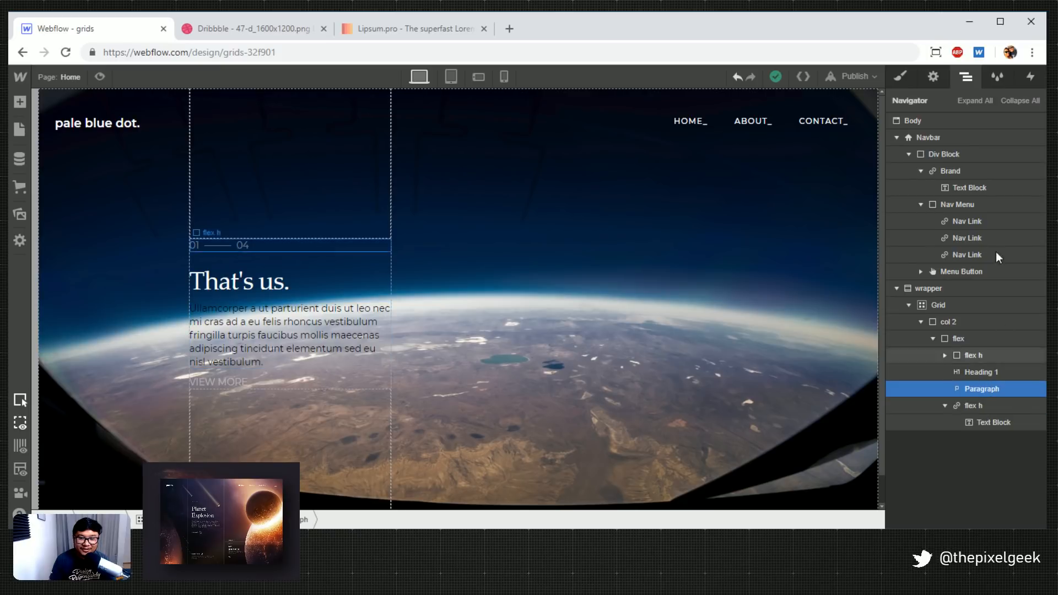
{"action": "left_click", "coordinate": [901, 77]}
{"action": "scroll", "coordinate": [961, 443], "scroll_direction": "down", "scroll_amount": 5}
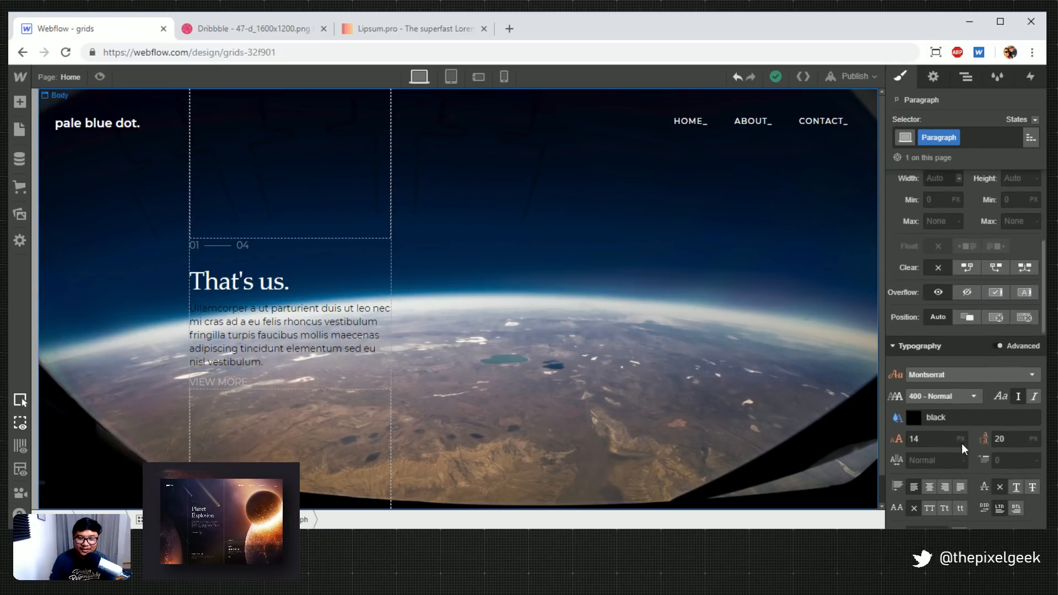
{"action": "left_click", "coordinate": [913, 411]}
{"action": "mouse_move", "coordinate": [919, 310]}
{"action": "left_mouse_down"}
{"action": "mouse_move", "coordinate": [975, 248]}
{"action": "mouse_move", "coordinate": [931, 238]}
{"action": "mouse_move", "coordinate": [933, 231]}
{"action": "mouse_move", "coordinate": [916, 325]}
{"action": "left_mouse_up"}
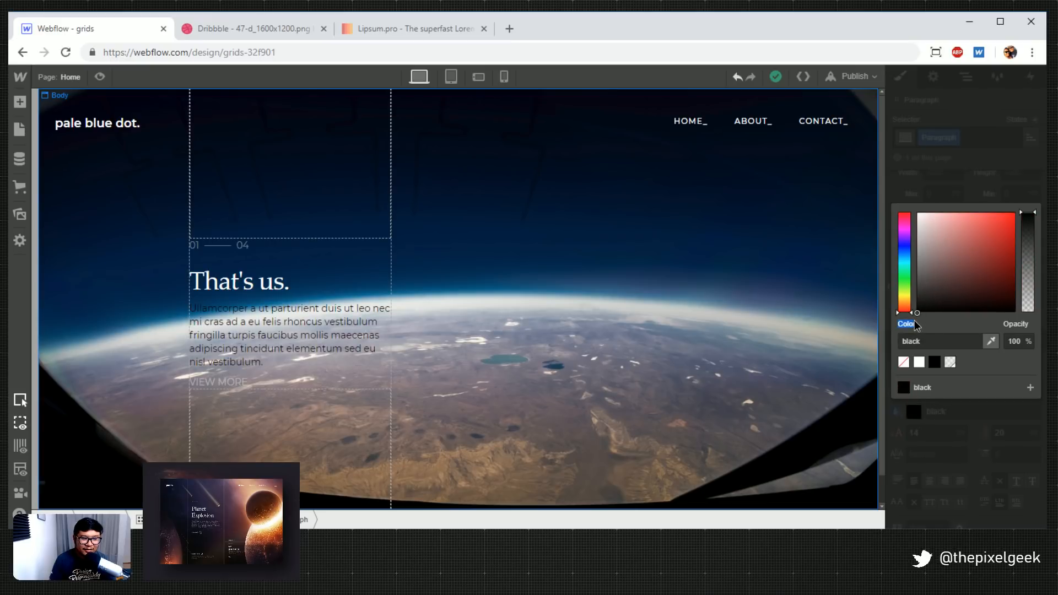
{"action": "left_click", "coordinate": [970, 195]}
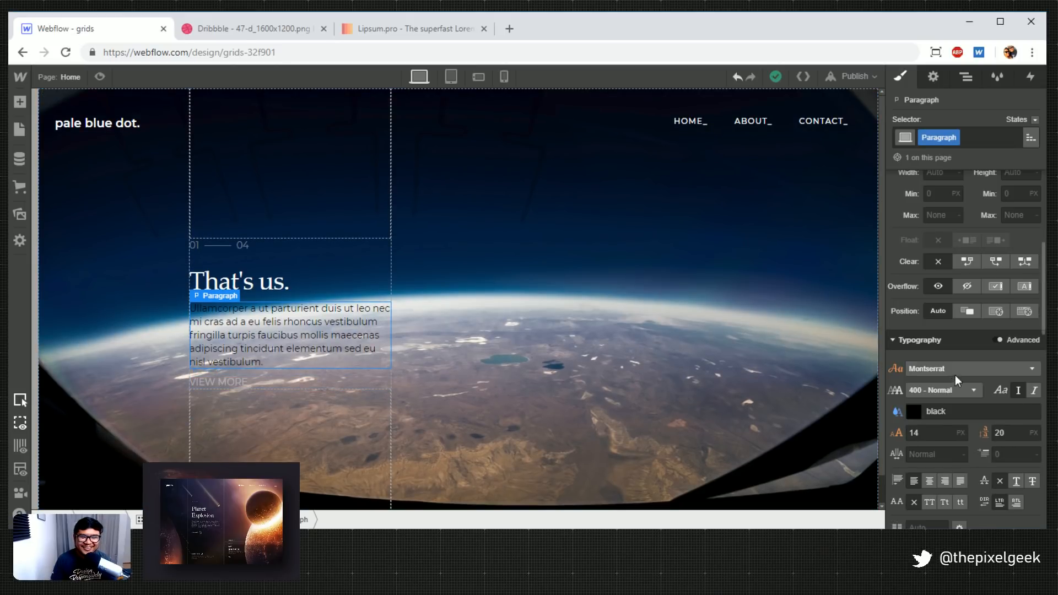
{"action": "scroll", "coordinate": [990, 401], "scroll_direction": "down", "scroll_amount": 3}
{"action": "scroll", "coordinate": [990, 405], "scroll_direction": "up", "scroll_amount": 1}
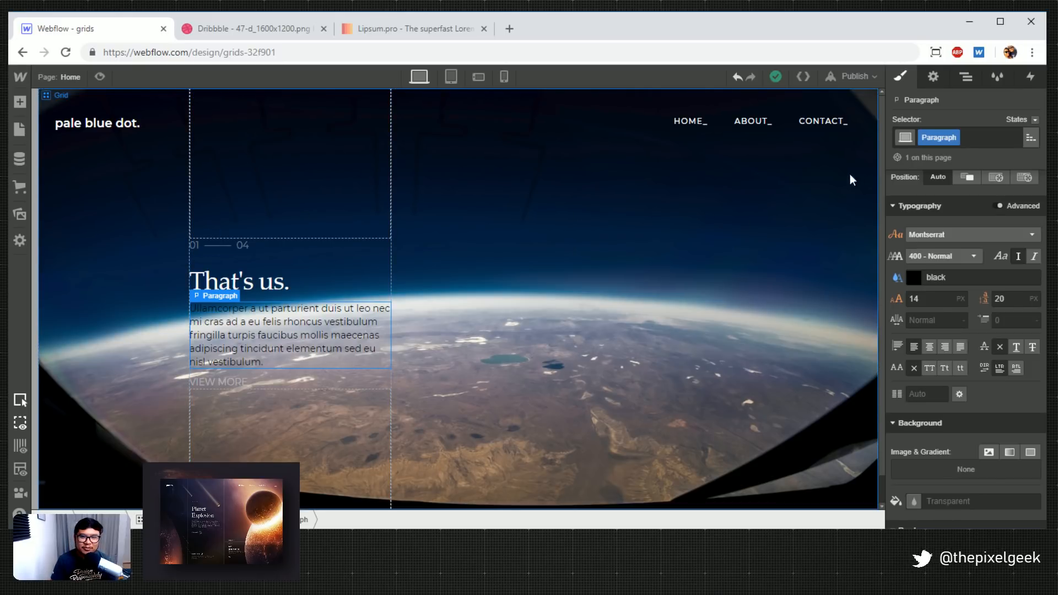
Select the wrapper section in the page structure and bring up its background settings
{"action": "left_click", "coordinate": [966, 77]}
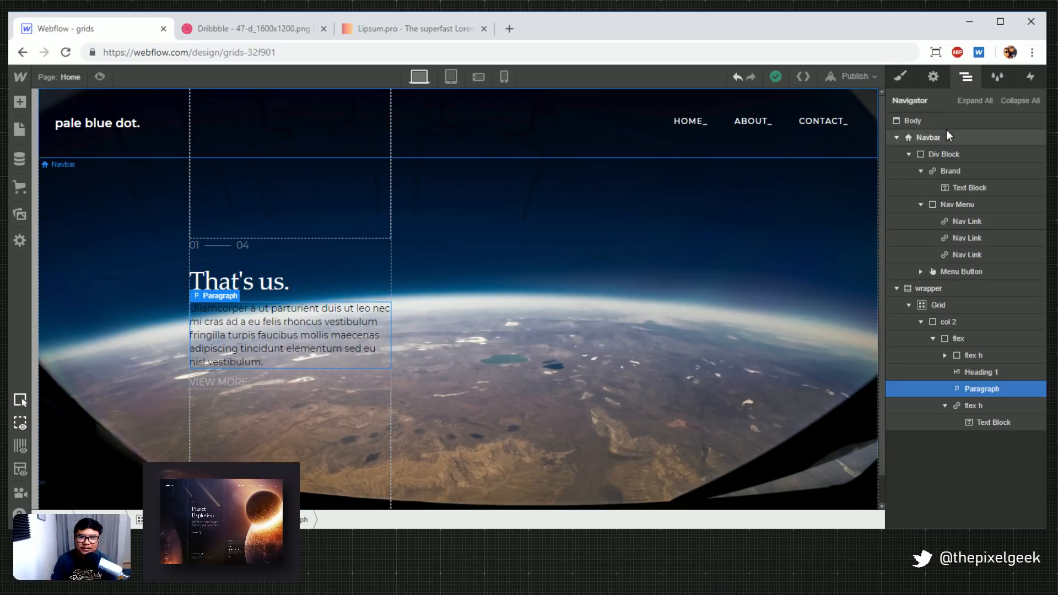
{"action": "left_click", "coordinate": [939, 286]}
{"action": "left_click", "coordinate": [900, 77]}
{"action": "scroll", "coordinate": [1024, 295], "scroll_direction": "down", "scroll_amount": 8}
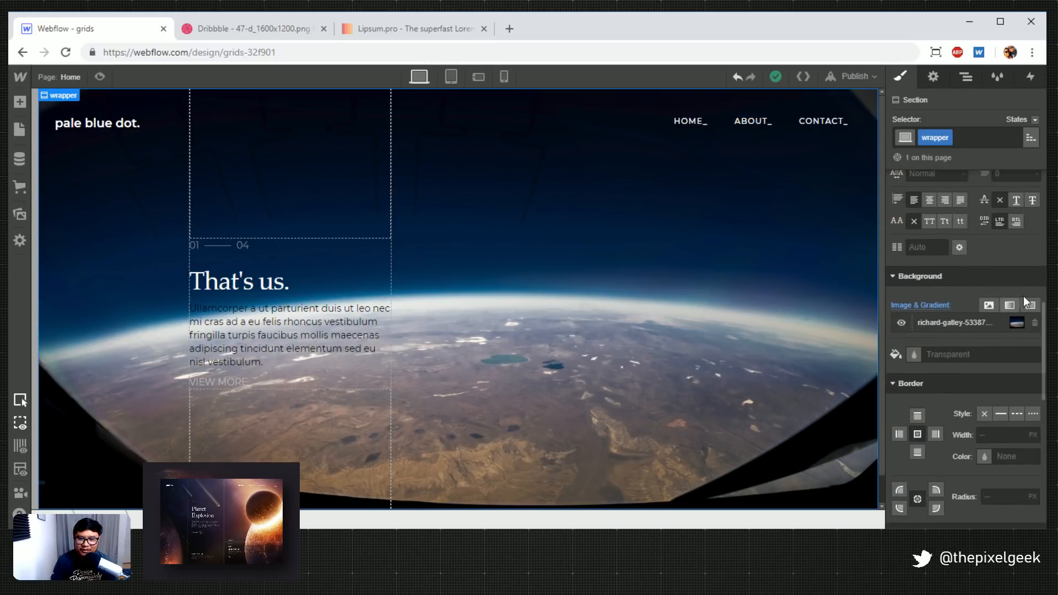
Try a solid black overlay at 100% opacity over the wrapper's background image, and delete that layer
{"action": "left_click", "coordinate": [1031, 306]}
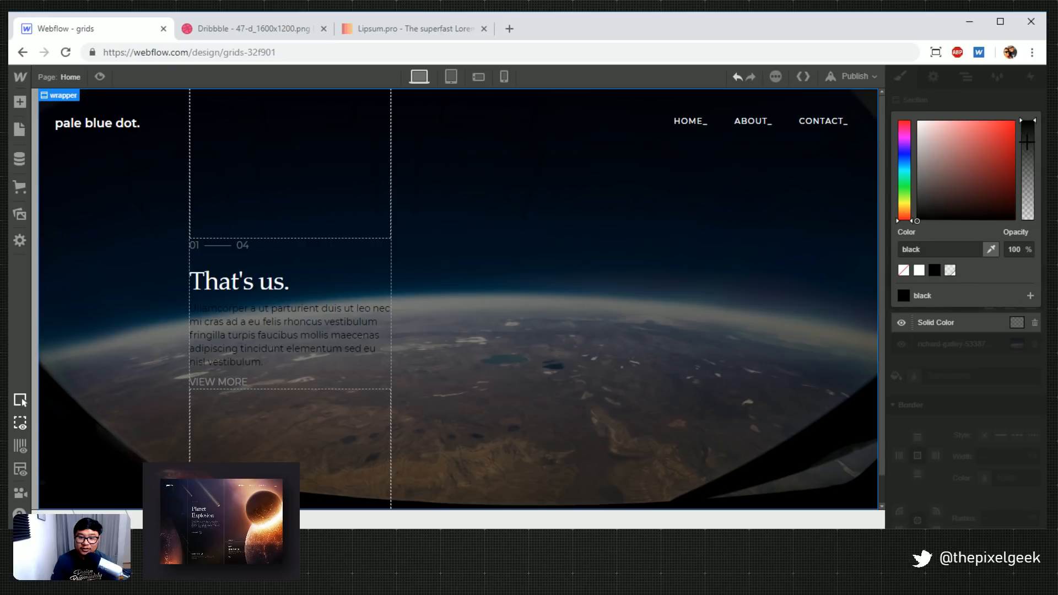
{"action": "left_click", "coordinate": [1029, 107]}
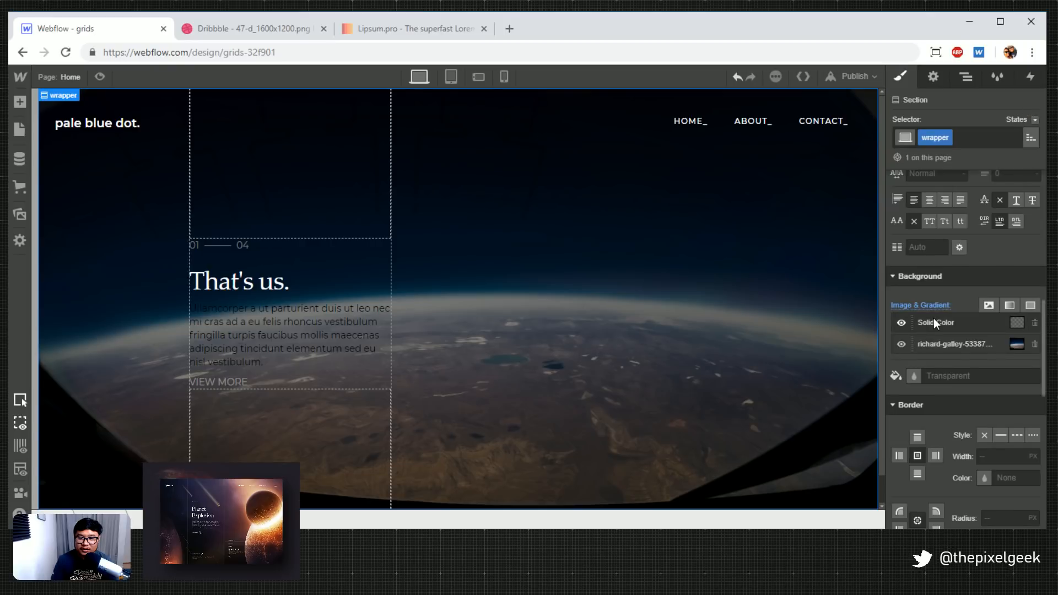
{"action": "left_click", "coordinate": [1017, 322]}
{"action": "left_click_drag", "start_coordinate": [1028, 135], "coordinate": [1033, 110]}
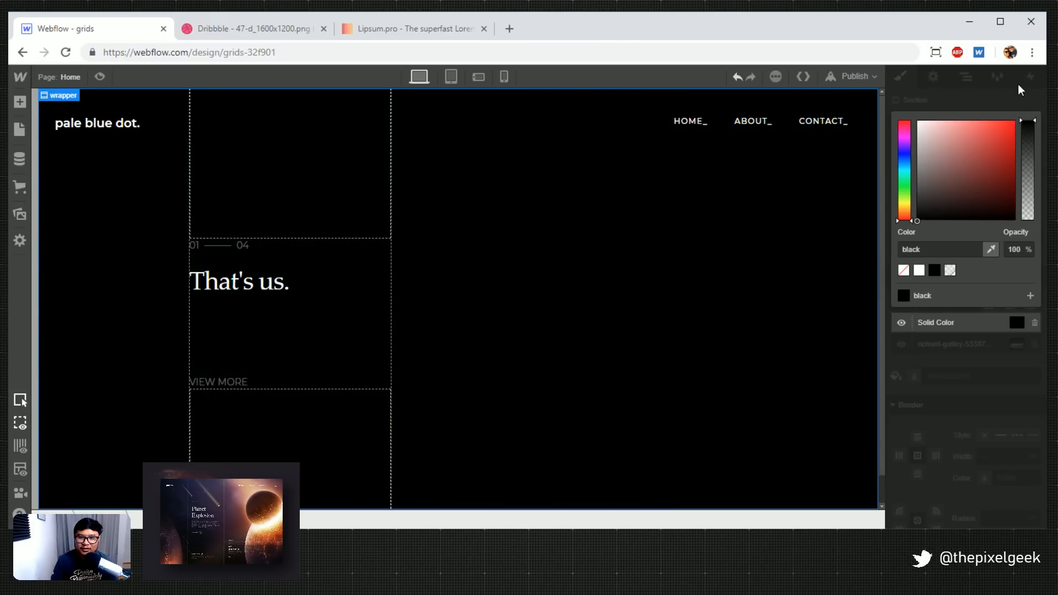
{"action": "left_click", "coordinate": [1037, 345]}
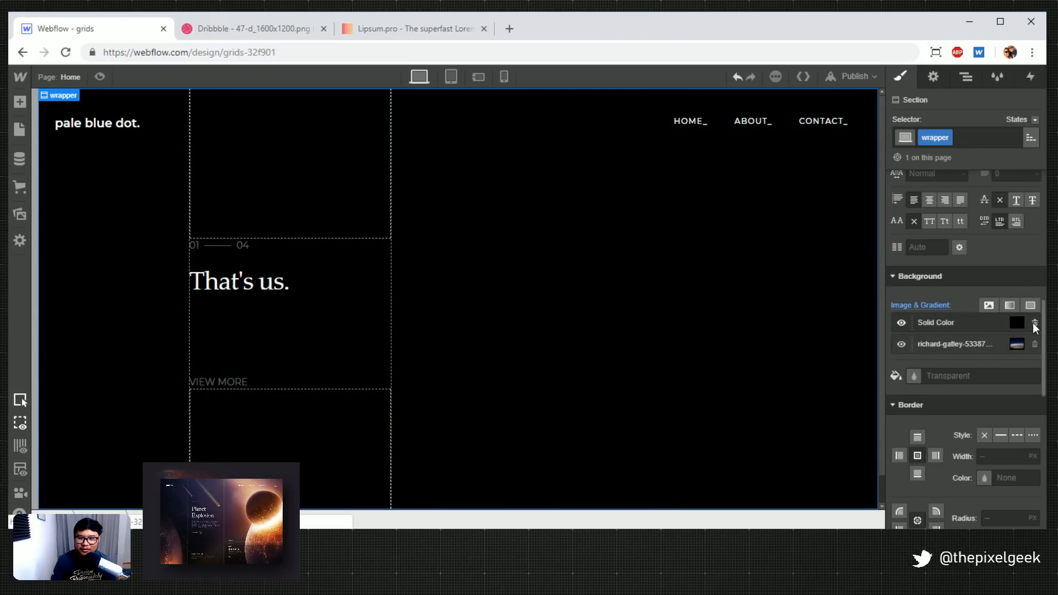
{"action": "left_click", "coordinate": [1033, 323]}
Try a solid black overlay at 61% opacity over the wrapper's background image, and remove it
{"action": "left_click", "coordinate": [1032, 306]}
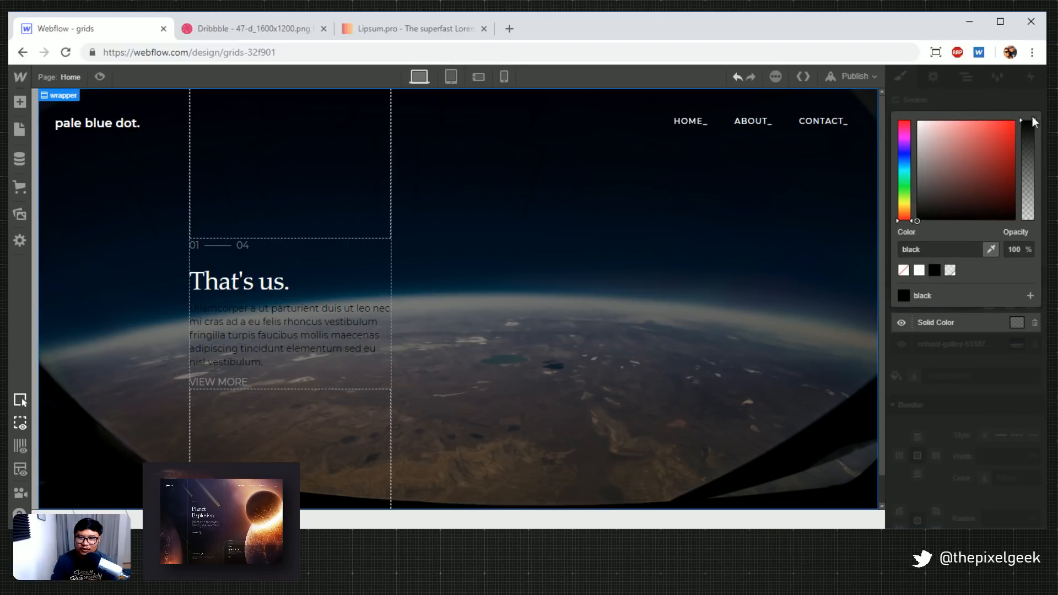
{"action": "left_click_drag", "start_coordinate": [1029, 131], "coordinate": [1042, 164]}
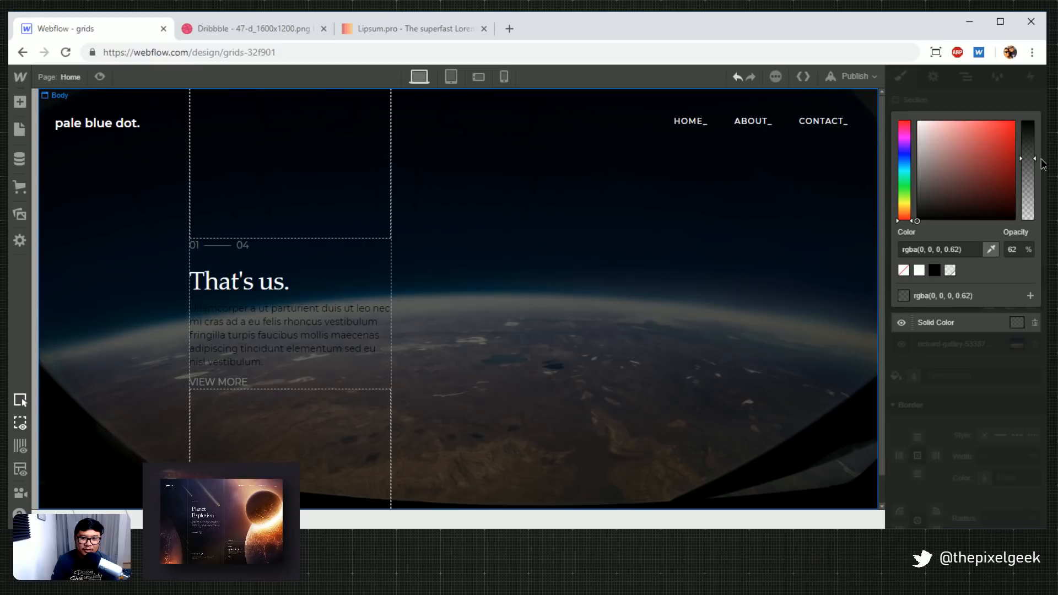
{"action": "left_click_drag", "start_coordinate": [1043, 163], "coordinate": [1043, 165]}
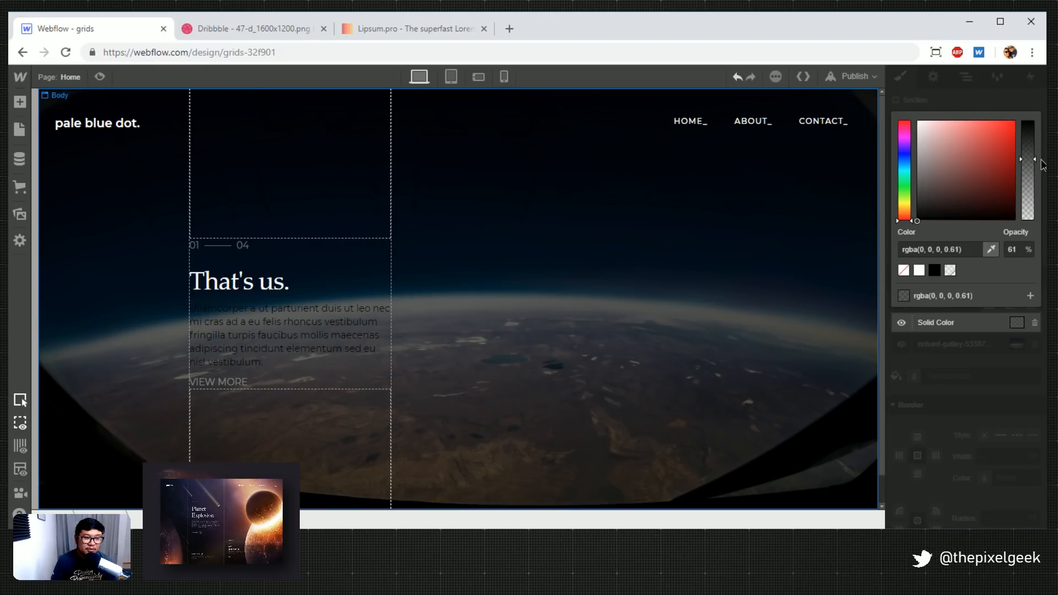
{"action": "left_click", "coordinate": [1011, 96]}
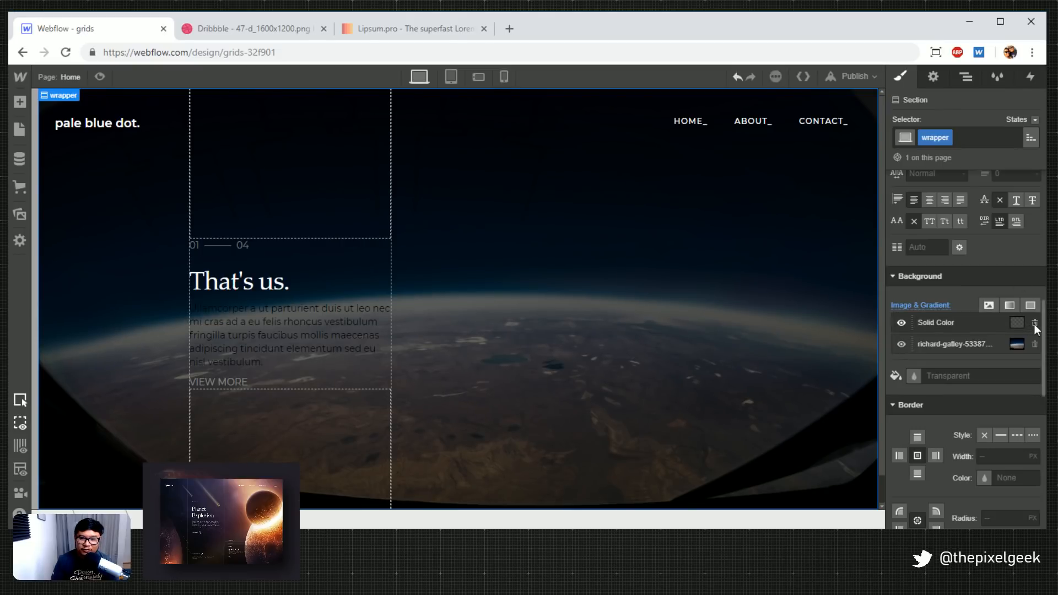
{"action": "left_click", "coordinate": [1034, 323]}
Add a radial gradient layer over the wrapper's background image and reverse it so white is inside and black outside
{"action": "left_click", "coordinate": [1009, 305]}
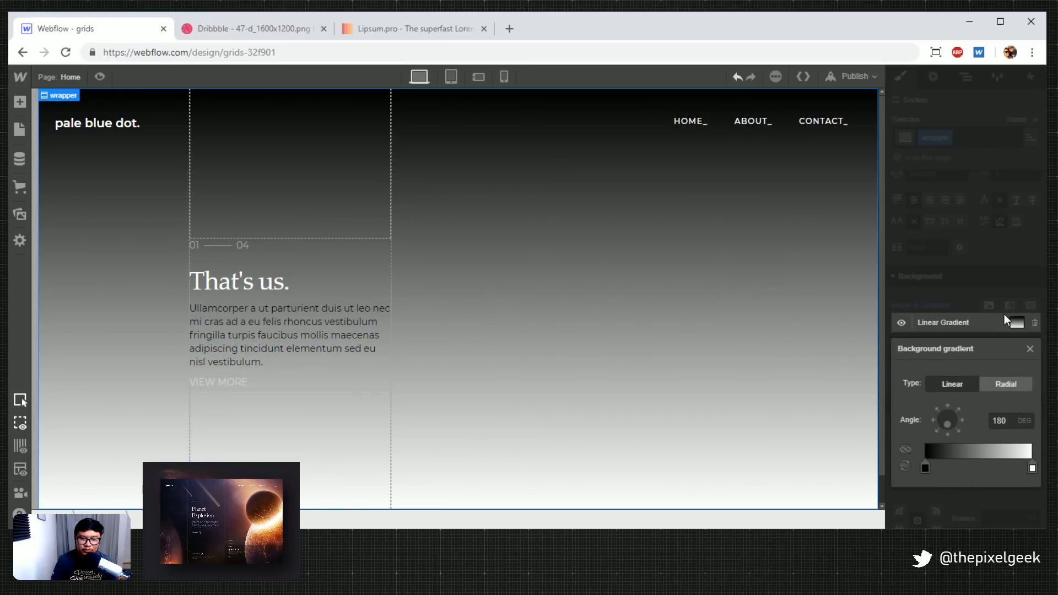
{"action": "left_click", "coordinate": [1004, 383]}
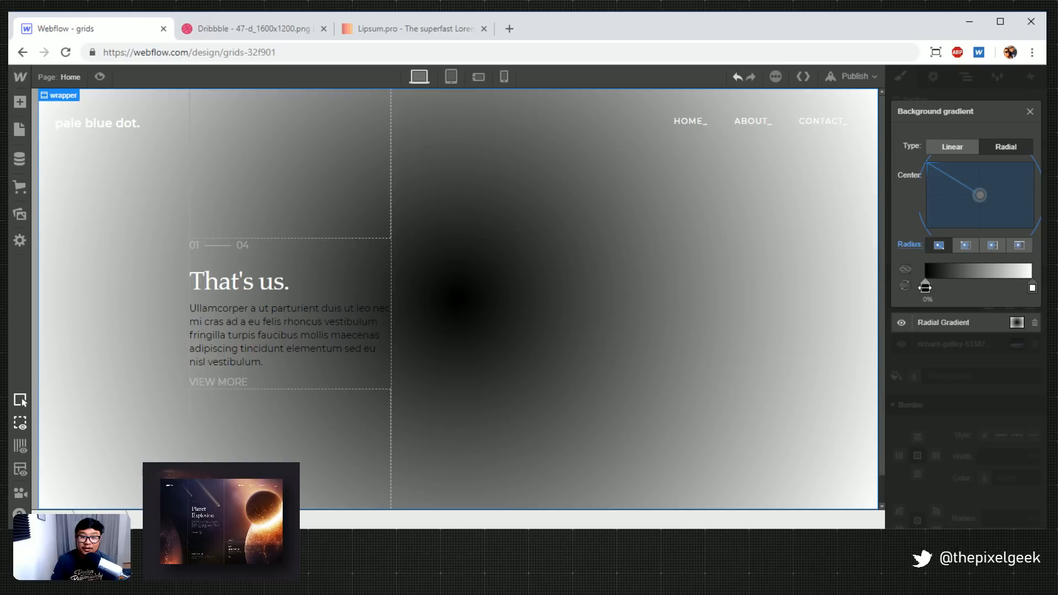
{"action": "left_click", "coordinate": [905, 285]}
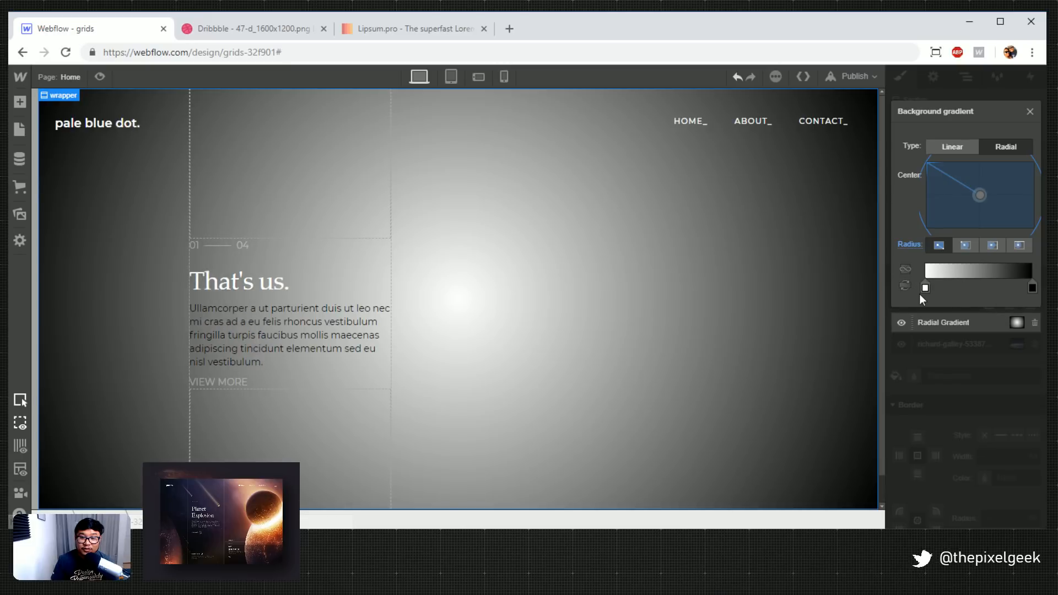
Make the gradient's inner color stop black-based and fully transparent at 0% opacity
{"action": "left_click", "coordinate": [925, 287]}
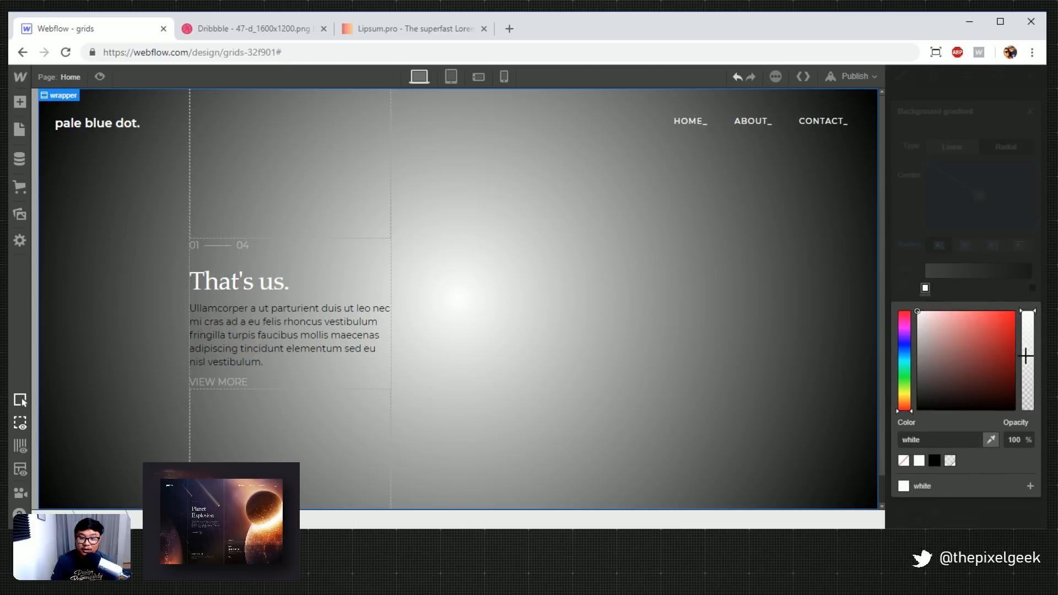
{"action": "left_click_drag", "start_coordinate": [1026, 357], "coordinate": [974, 416]}
{"action": "left_click_drag", "start_coordinate": [960, 374], "coordinate": [904, 424]}
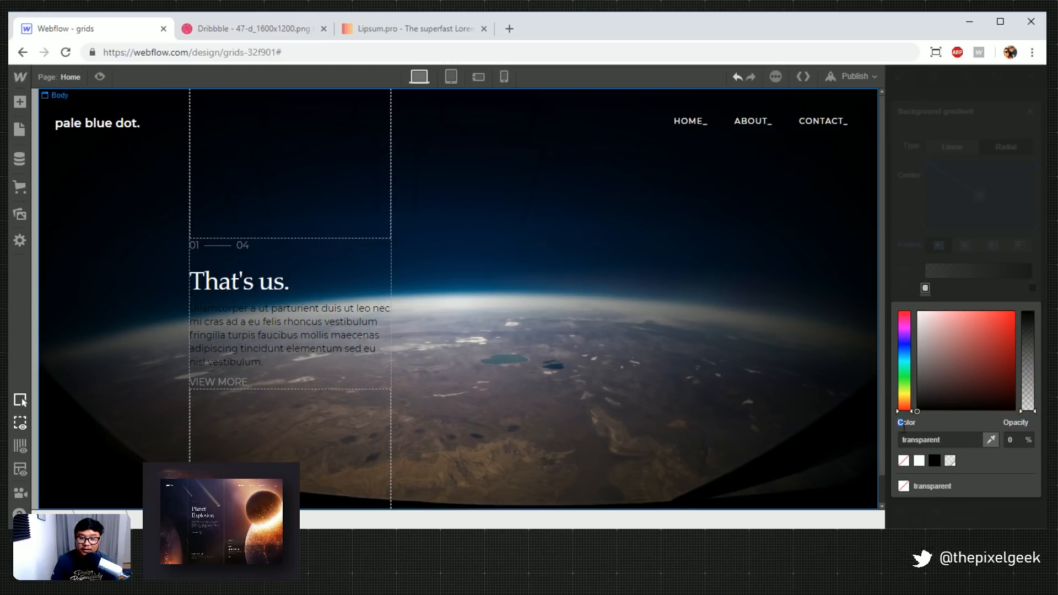
{"action": "left_click", "coordinate": [993, 272]}
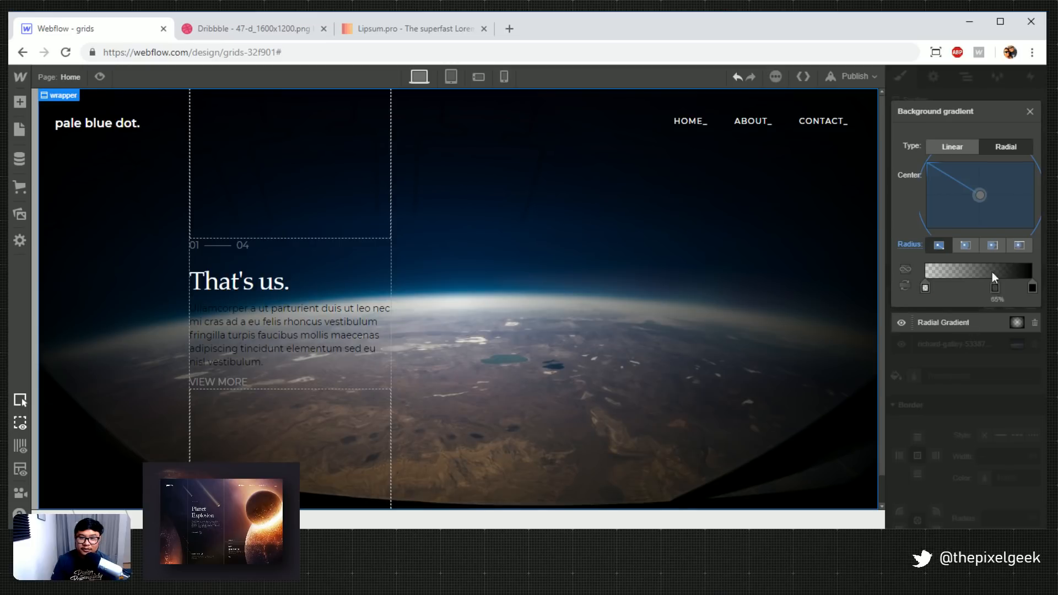
Move the radial gradient's center to the middle of the bottom edge and shift the black stop inward
{"action": "left_click_drag", "start_coordinate": [979, 195], "coordinate": [980, 227]}
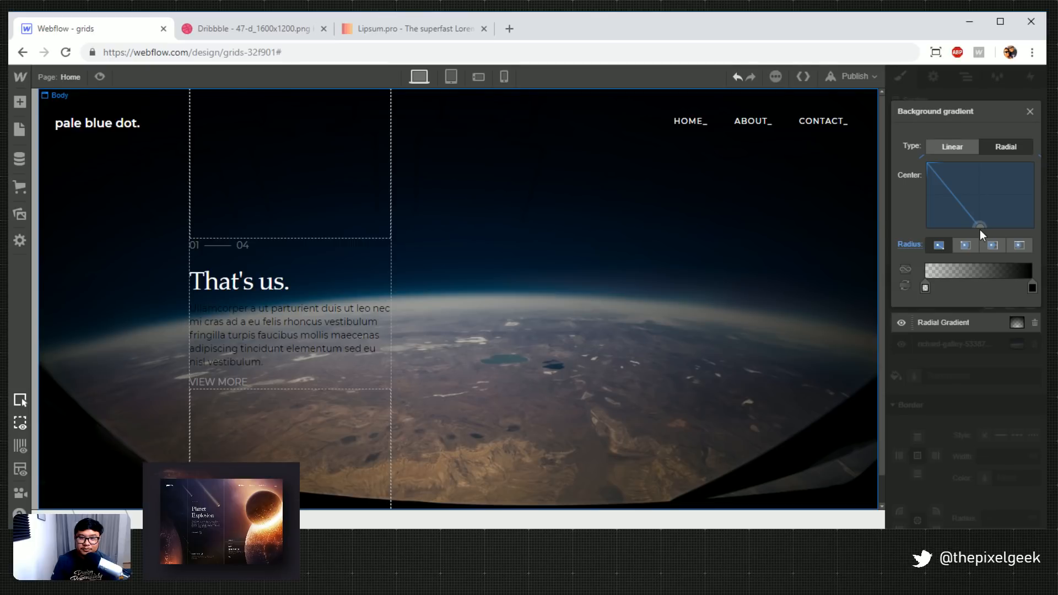
{"action": "left_click_drag", "start_coordinate": [1032, 287], "coordinate": [1003, 285]}
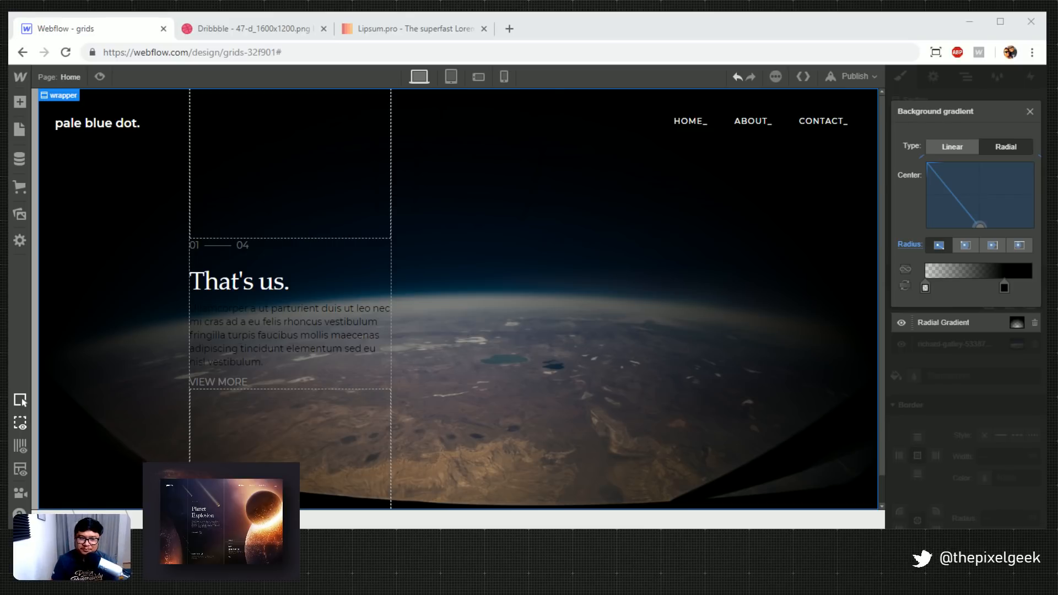
{"action": "left_click_drag", "start_coordinate": [1029, 292], "coordinate": [1004, 289]}
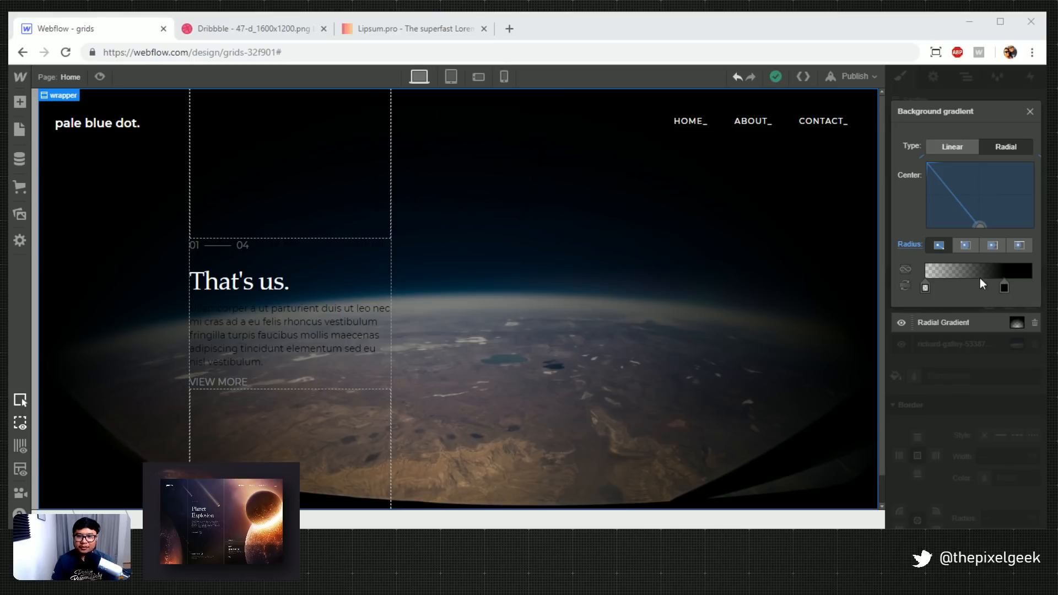
{"action": "left_click", "coordinate": [905, 286]}
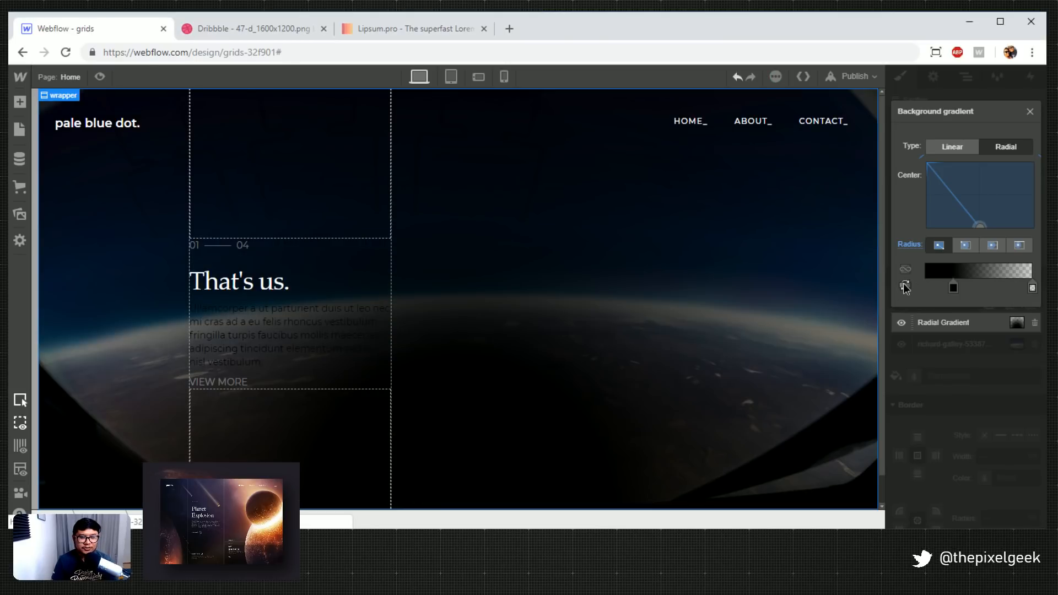
{"action": "left_click", "coordinate": [905, 286]}
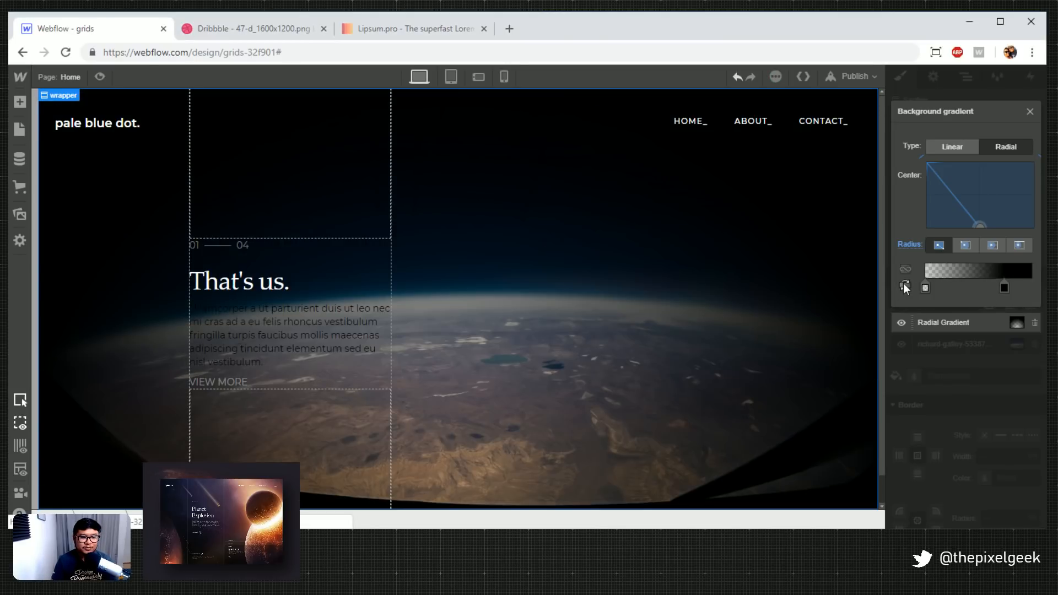
Switch the gradient's radius option to reach the top edge and return the black stop to the gradient's end
{"action": "left_click", "coordinate": [970, 247]}
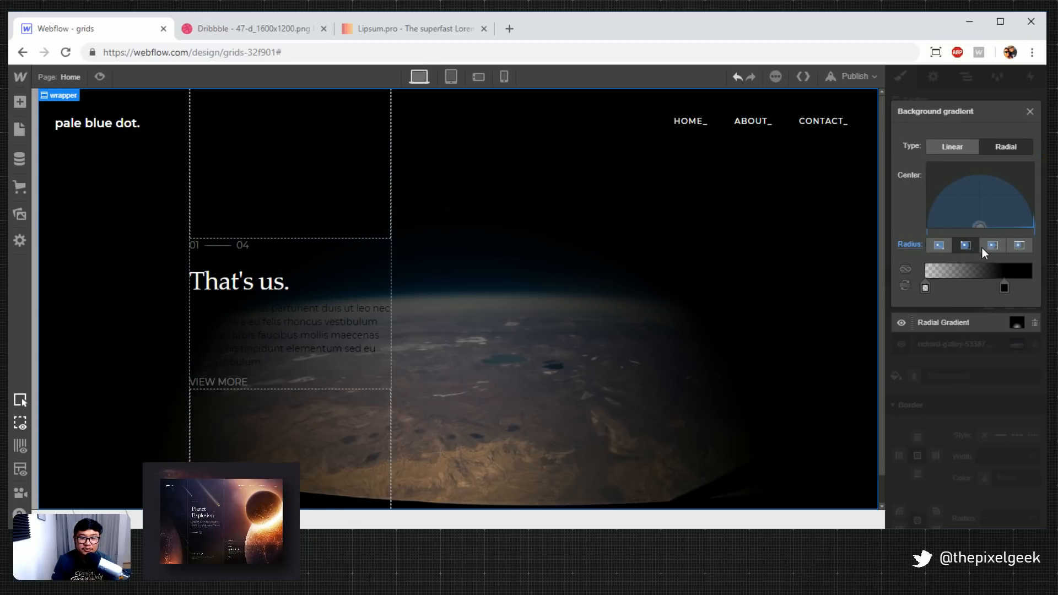
{"action": "left_click", "coordinate": [990, 247]}
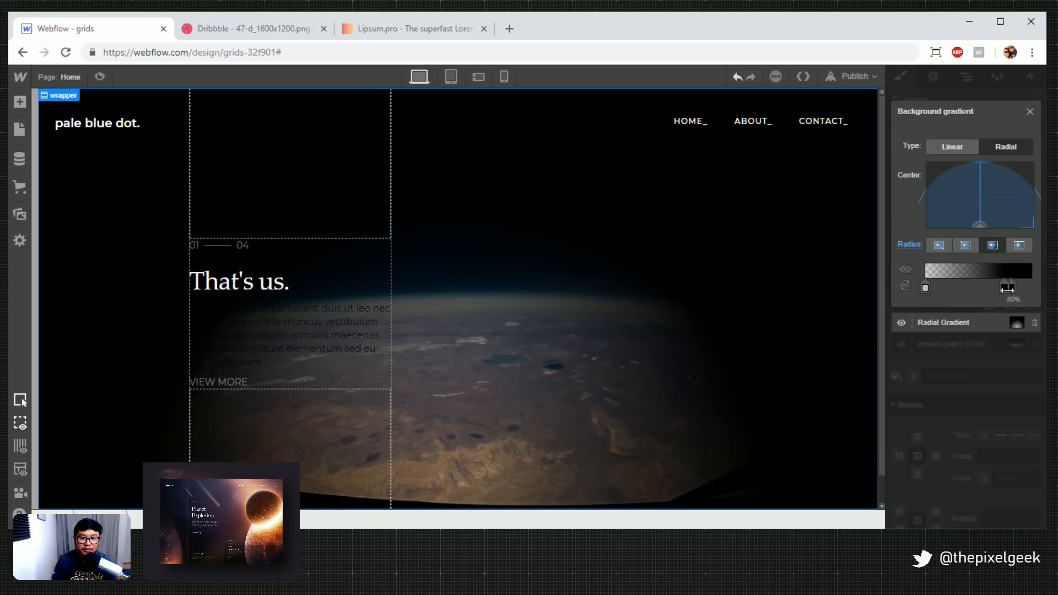
{"action": "left_click_drag", "start_coordinate": [1007, 287], "coordinate": [1032, 287]}
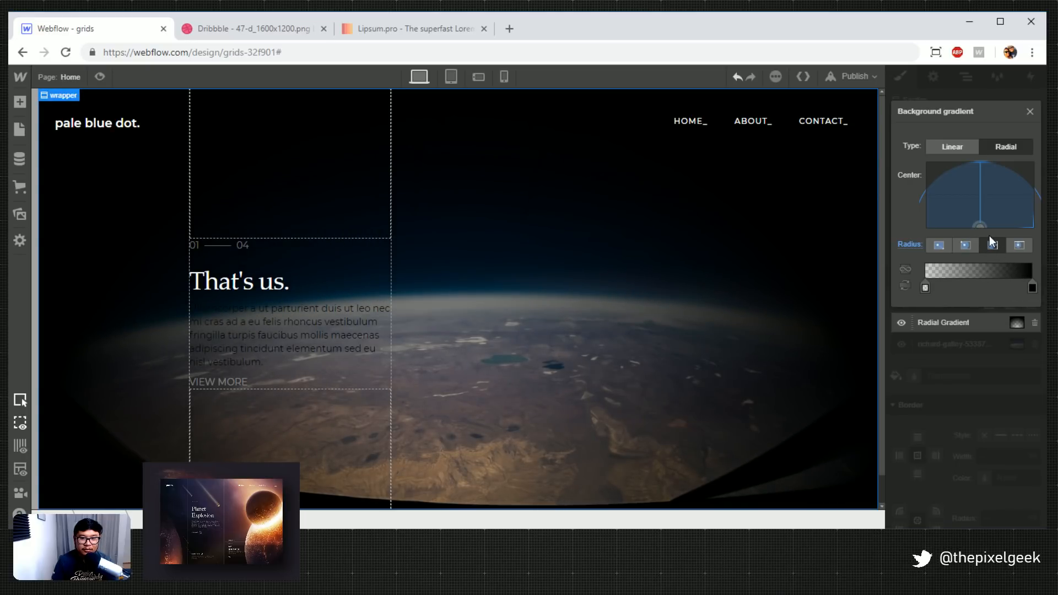
Nudge the radial gradient's center slightly up and to the right
{"action": "mouse_move", "coordinate": [978, 225]}
{"action": "left_mouse_down"}
{"action": "mouse_move", "coordinate": [982, 208]}
{"action": "mouse_move", "coordinate": [982, 219]}
{"action": "left_mouse_up"}
{"action": "left_click", "coordinate": [984, 273]}
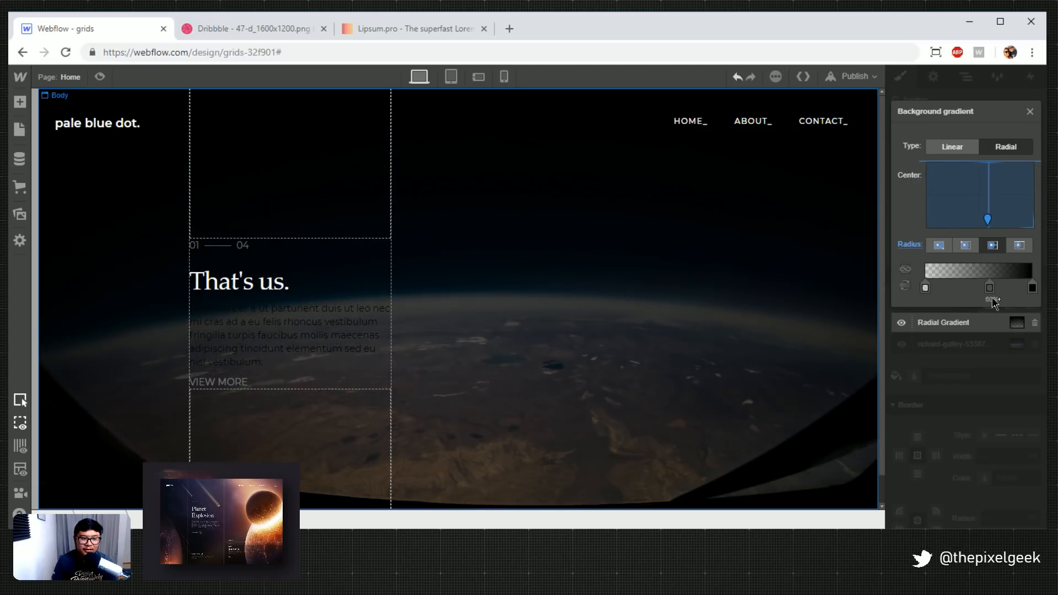
Remove the radial gradient's middle stop, move the black stop to 83% and the transparent stop to about the middle
{"action": "left_click_drag", "start_coordinate": [985, 287], "coordinate": [986, 309]}
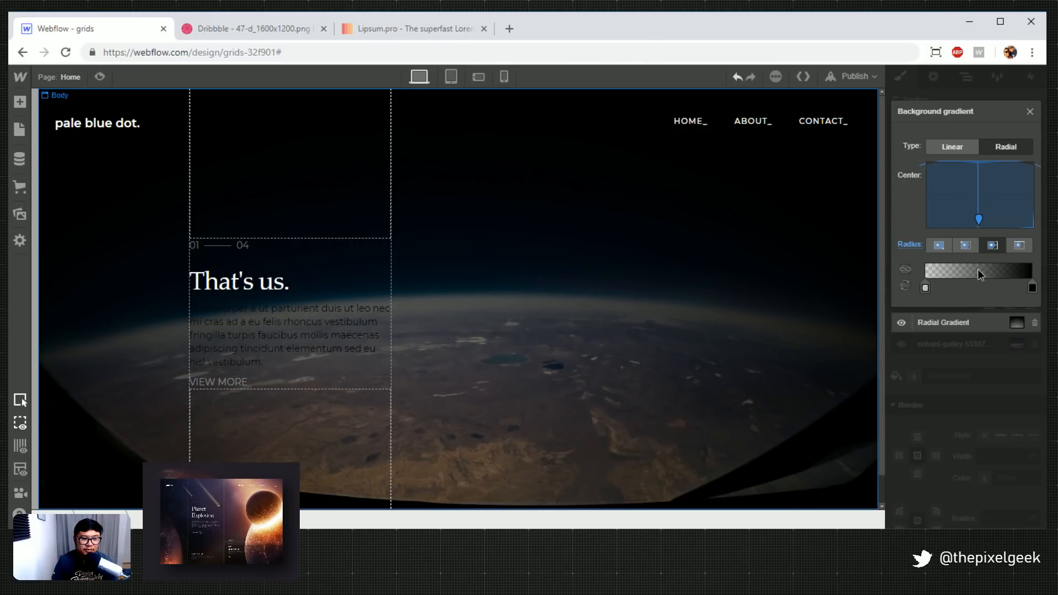
{"action": "left_click_drag", "start_coordinate": [925, 287], "coordinate": [946, 284]}
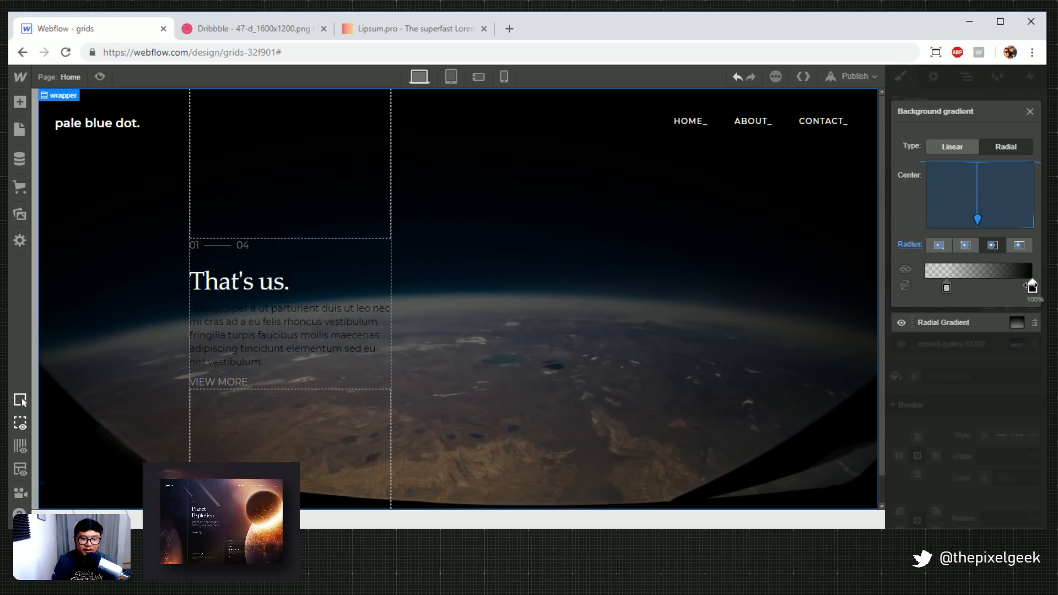
{"action": "mouse_move", "coordinate": [1033, 286]}
{"action": "left_mouse_down"}
{"action": "mouse_move", "coordinate": [992, 286]}
{"action": "mouse_move", "coordinate": [1012, 285]}
{"action": "left_mouse_up"}
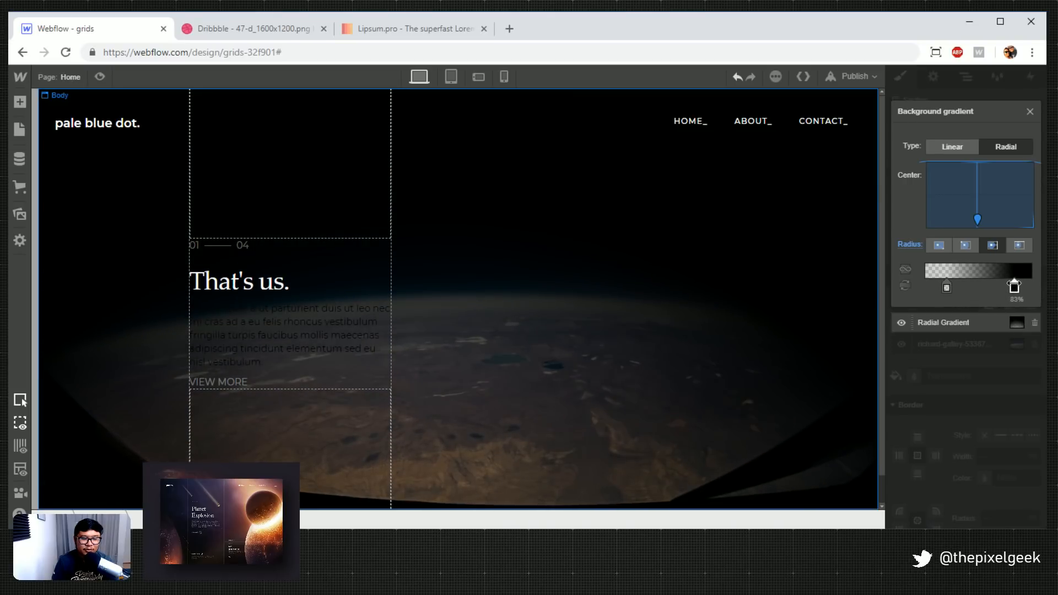
{"action": "left_click_drag", "start_coordinate": [947, 287], "coordinate": [981, 286]}
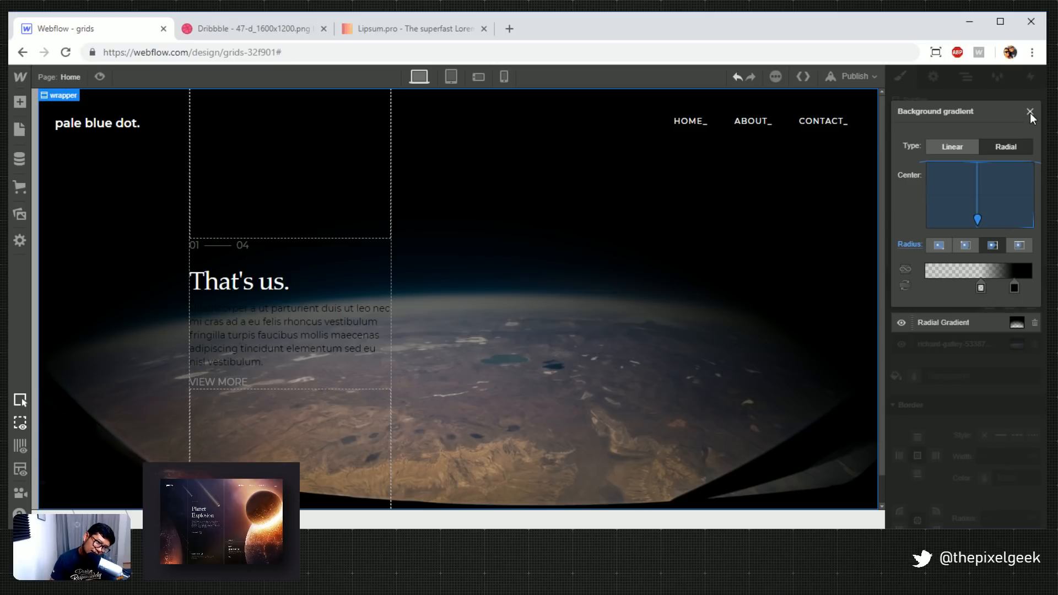
{"action": "left_click", "coordinate": [1030, 113]}
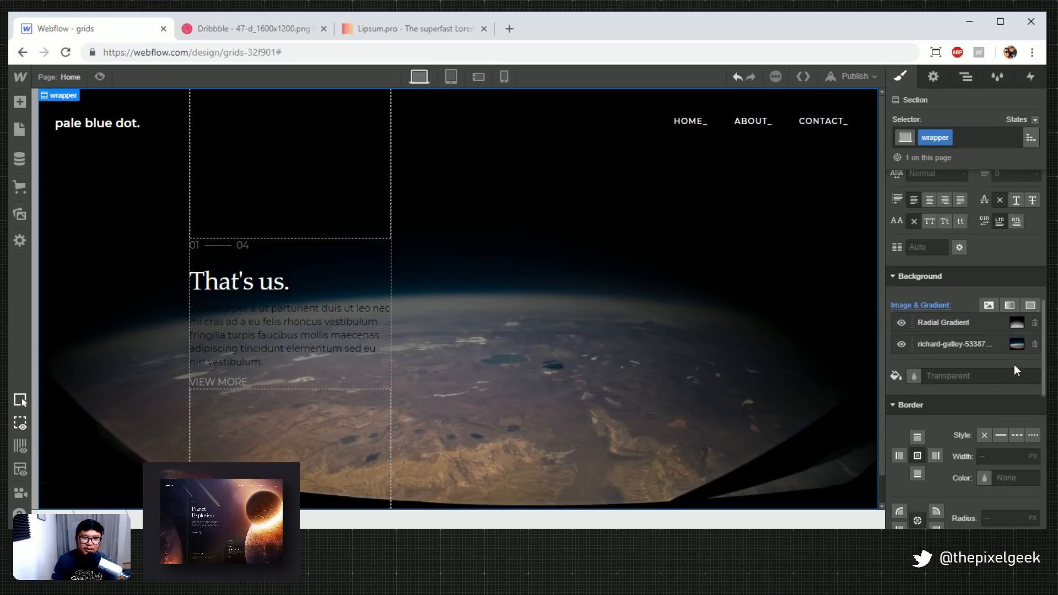
Set the text color of the paragraph under the "That's us." heading to white at 65% opacity
{"action": "scroll", "coordinate": [1011, 375], "scroll_direction": "up", "scroll_amount": 10}
{"action": "left_click", "coordinate": [341, 331]}
{"action": "scroll", "coordinate": [937, 386], "scroll_direction": "down", "scroll_amount": 6}
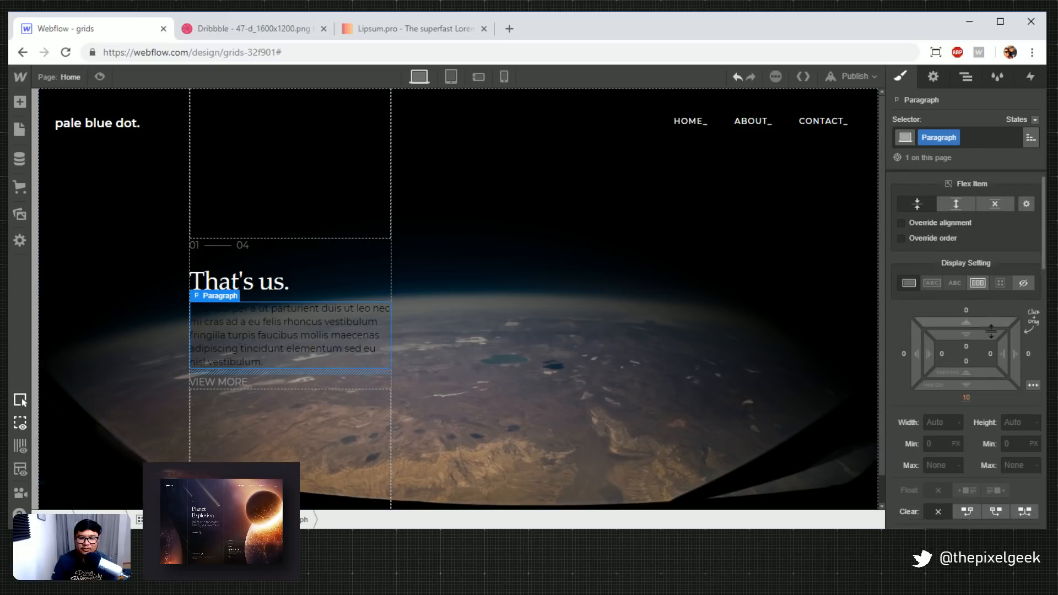
{"action": "left_click", "coordinate": [947, 411]}
{"action": "key", "text": "ctrl+a"}
{"action": "type", "text": "white"}
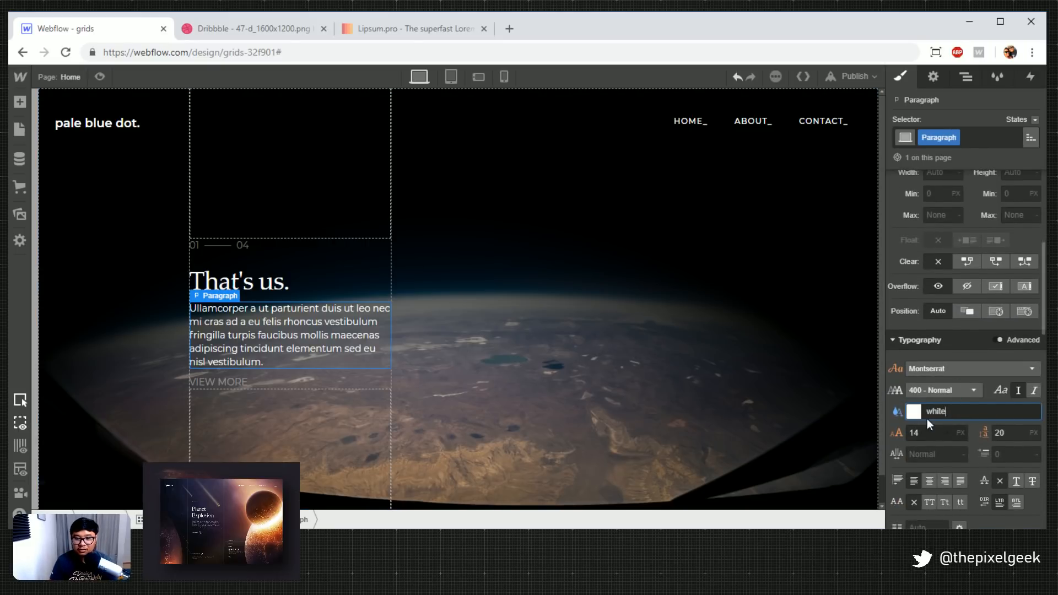
{"action": "left_click", "coordinate": [914, 412]}
{"action": "left_click_drag", "start_coordinate": [1027, 216], "coordinate": [1028, 247]}
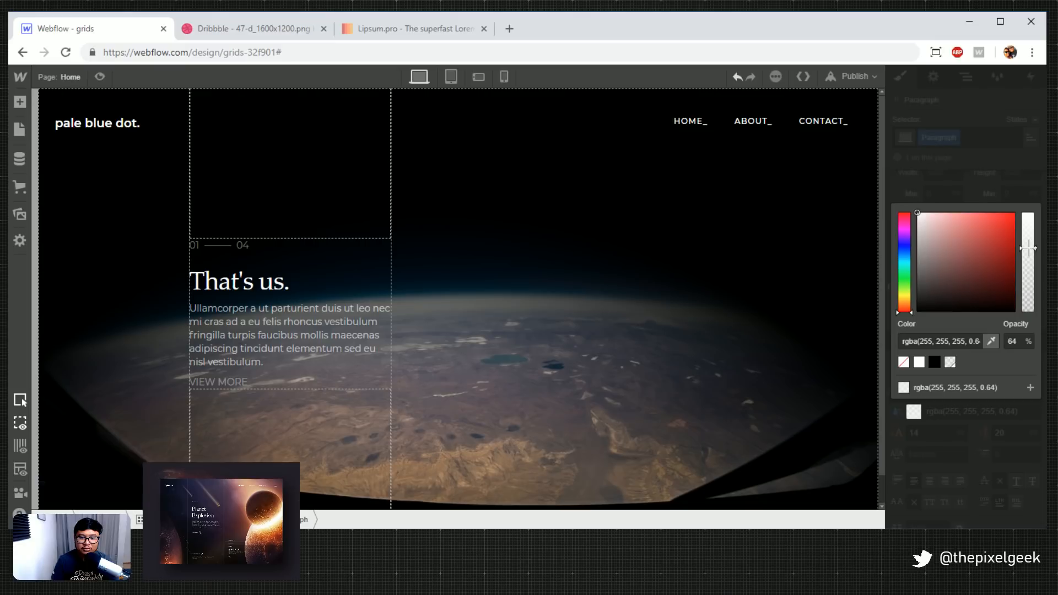
{"action": "left_click_drag", "start_coordinate": [1028, 248], "coordinate": [1028, 248]}
{"action": "left_click", "coordinate": [1012, 341]}
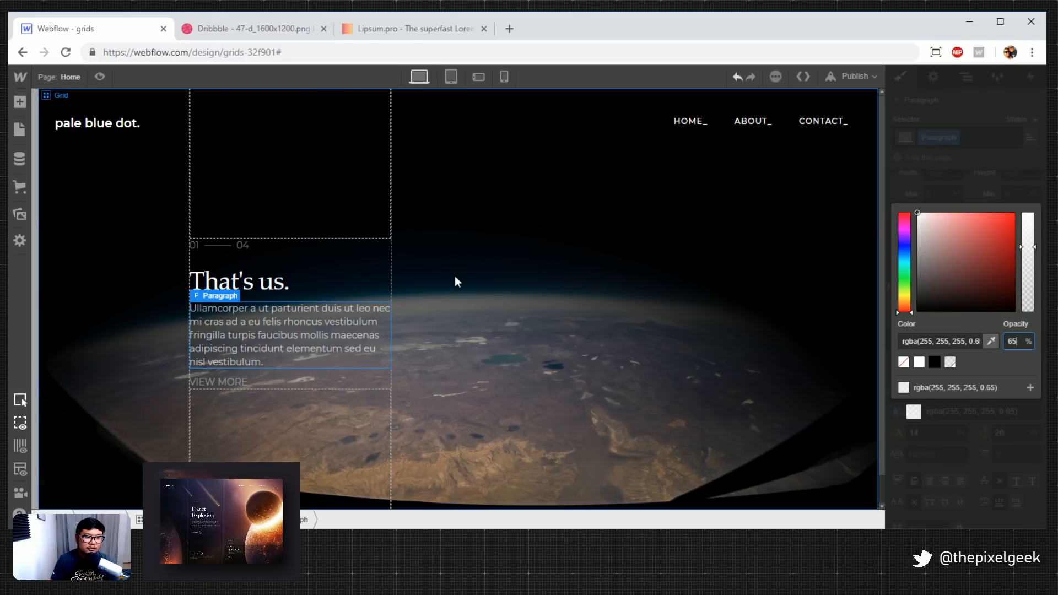
Set the top margin of All H1 Headings to 0
{"action": "left_click", "coordinate": [228, 290]}
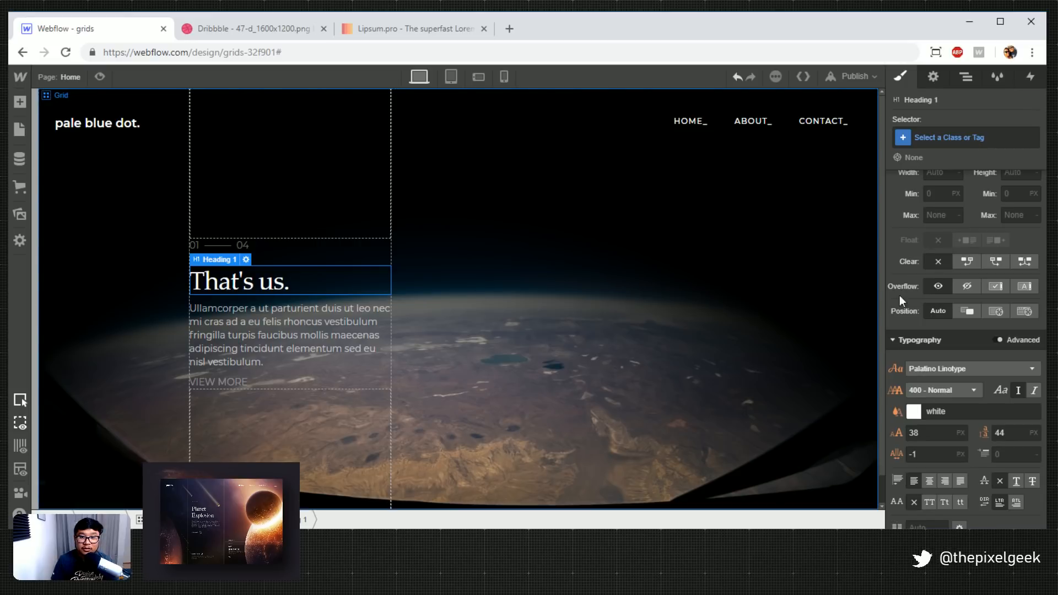
{"action": "left_click", "coordinate": [961, 137]}
{"action": "left_click", "coordinate": [962, 325]}
{"action": "scroll", "coordinate": [961, 326], "scroll_direction": "up", "scroll_amount": 5}
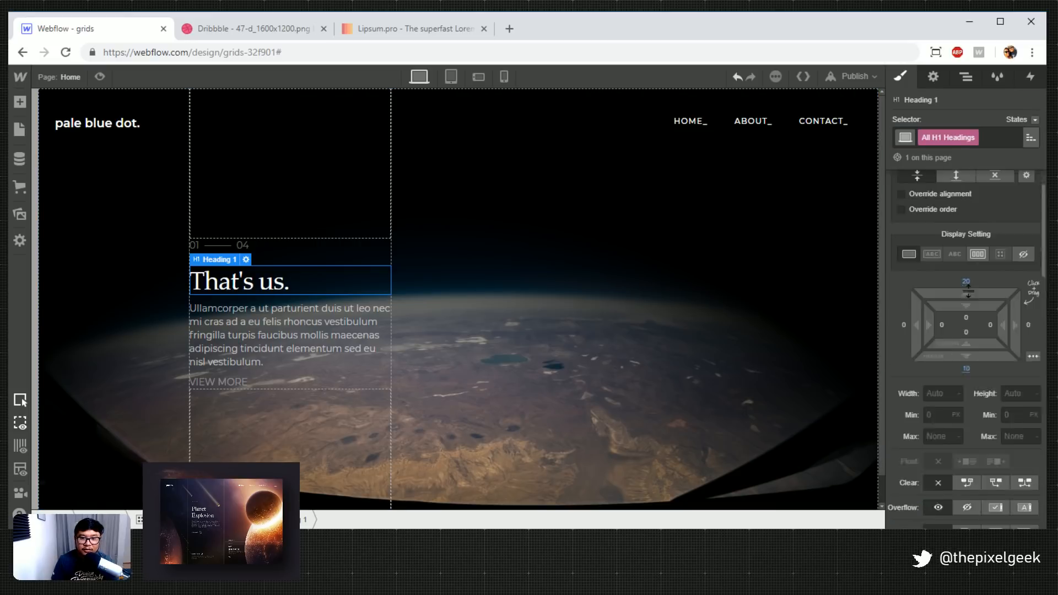
{"action": "left_click", "coordinate": [966, 328]}
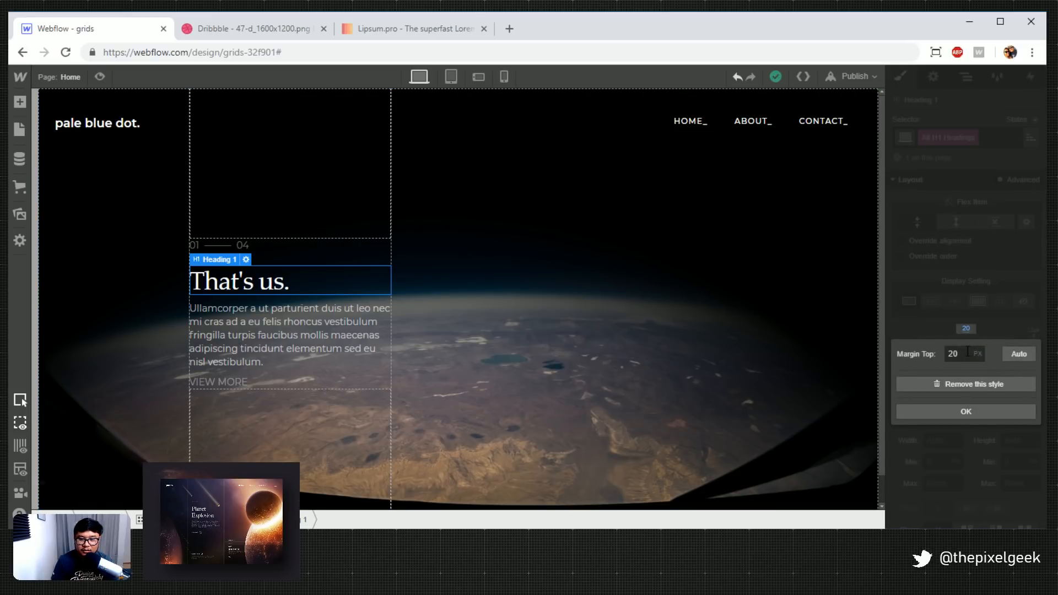
{"action": "type", "text": "0"}
{"action": "key", "text": "Return"}
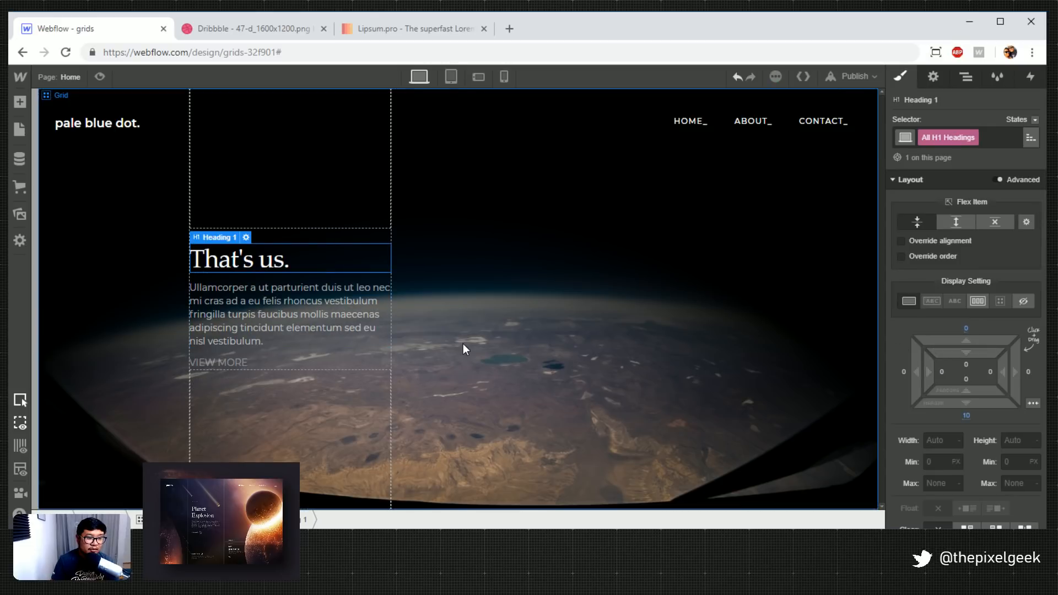
{"action": "left_click", "coordinate": [425, 330]}
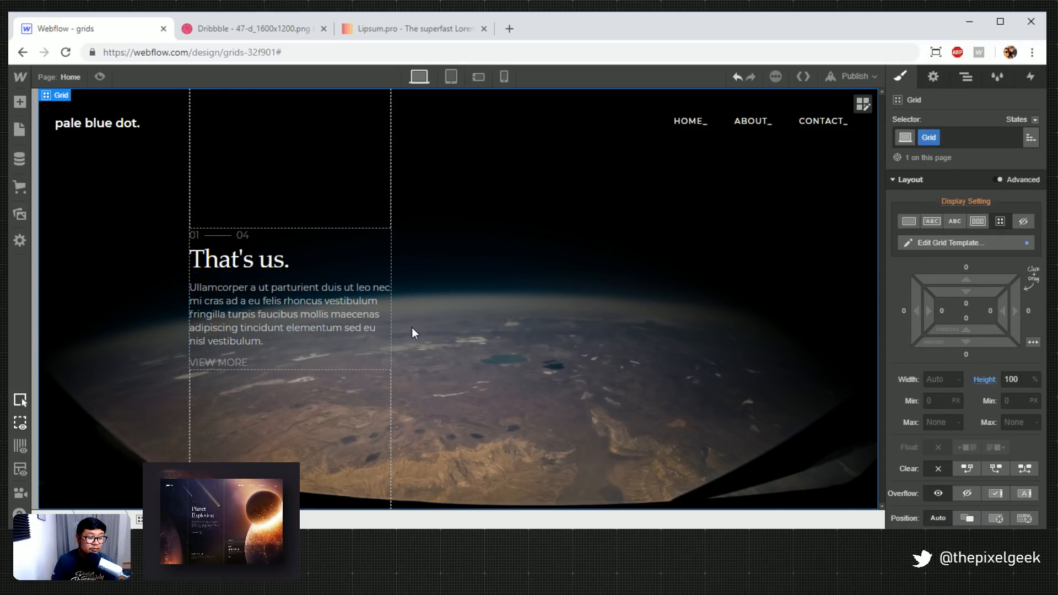
{"action": "left_click", "coordinate": [279, 257]}
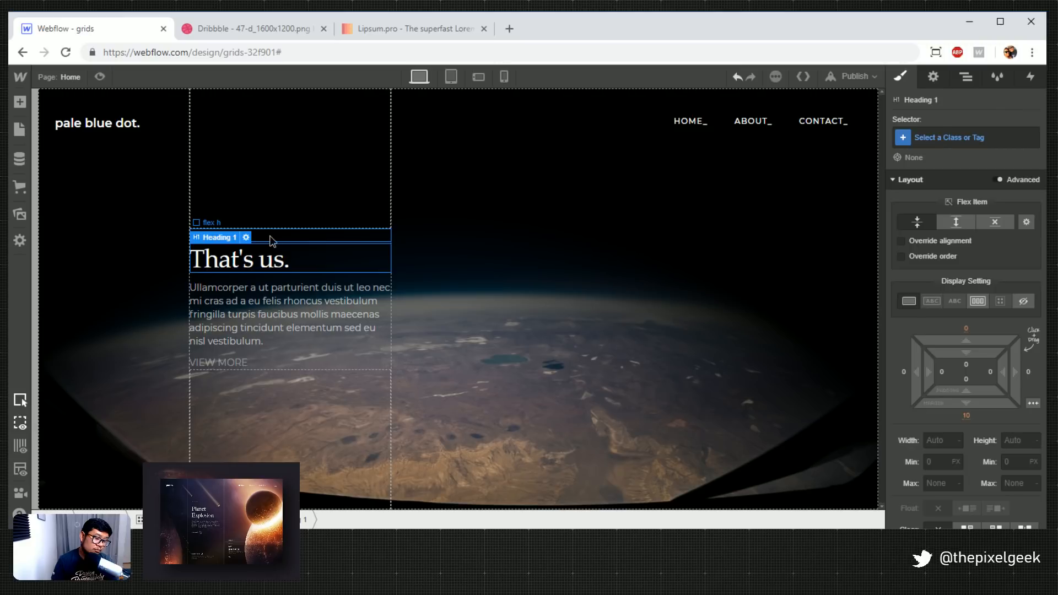
{"action": "left_click", "coordinate": [269, 235]}
{"action": "left_click", "coordinate": [362, 271]}
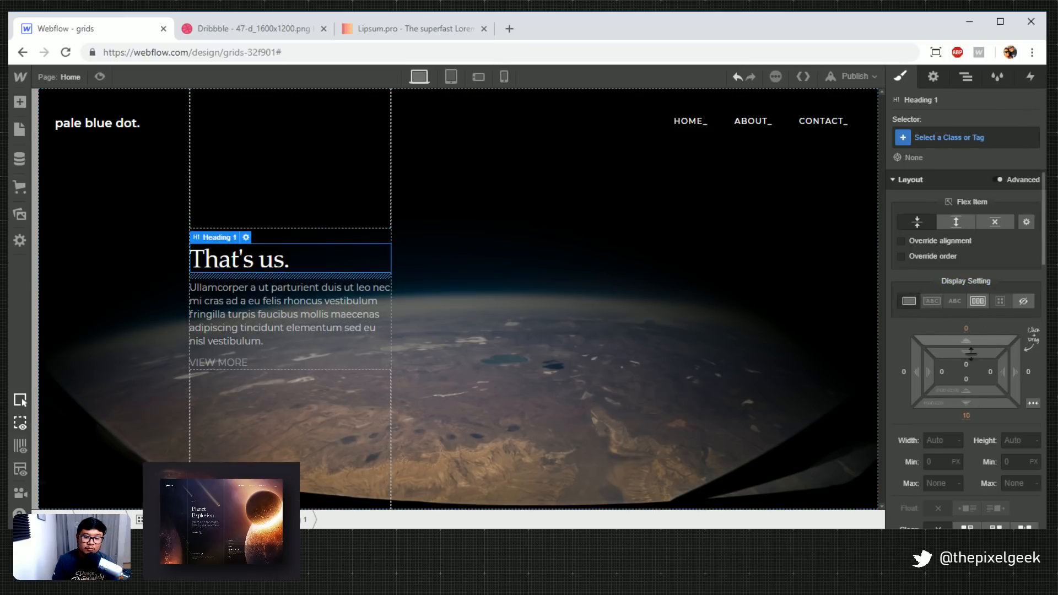
{"action": "left_click", "coordinate": [256, 332]}
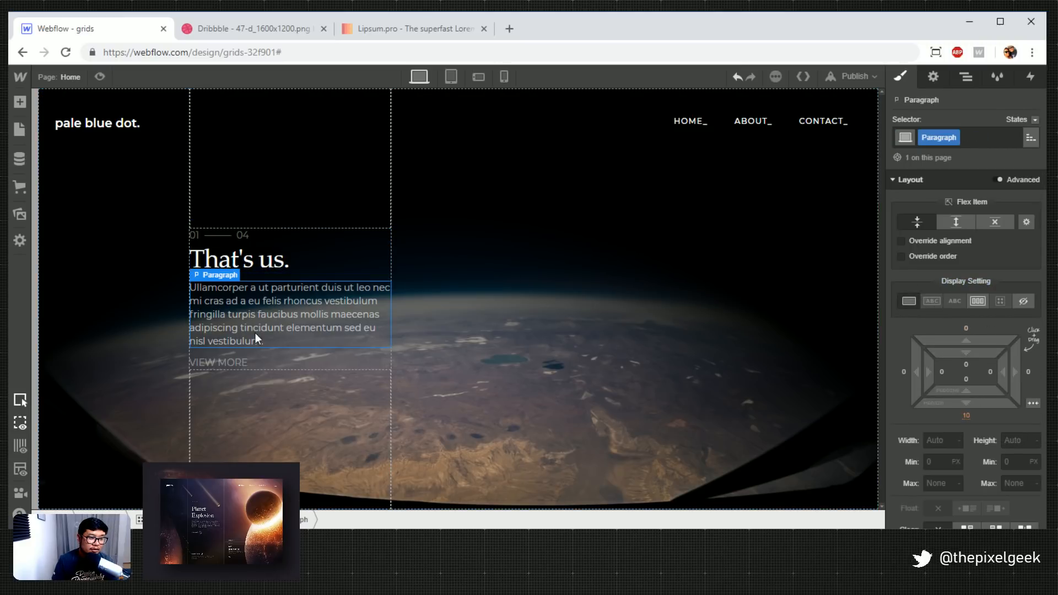
Set the font weight of the flex h class on the VIEW MORE link block to 600 - Semi Bold
{"action": "left_click", "coordinate": [266, 362]}
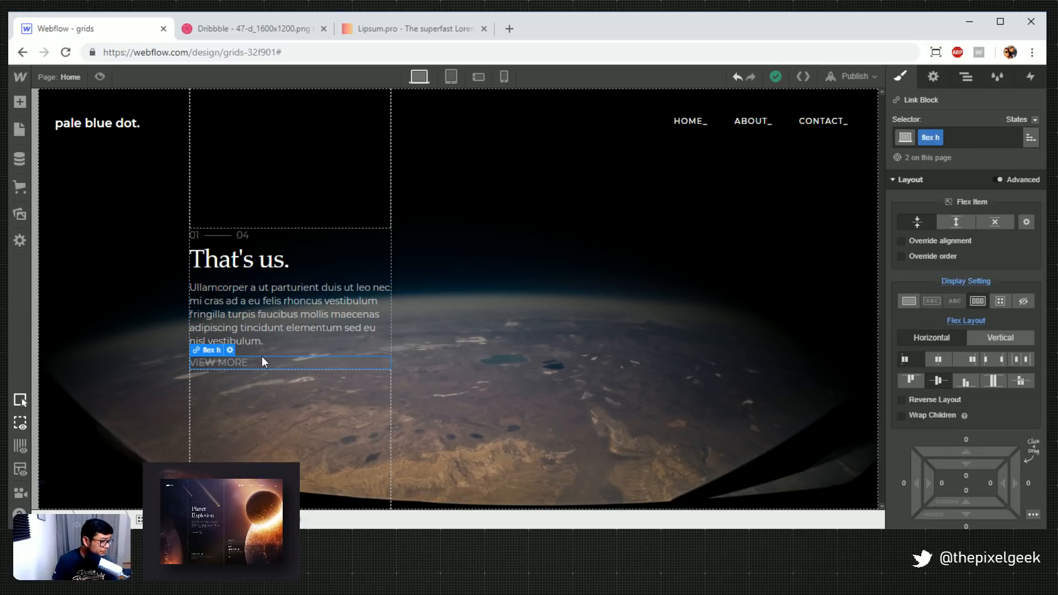
{"action": "scroll", "coordinate": [975, 454], "scroll_direction": "down", "scroll_amount": 6}
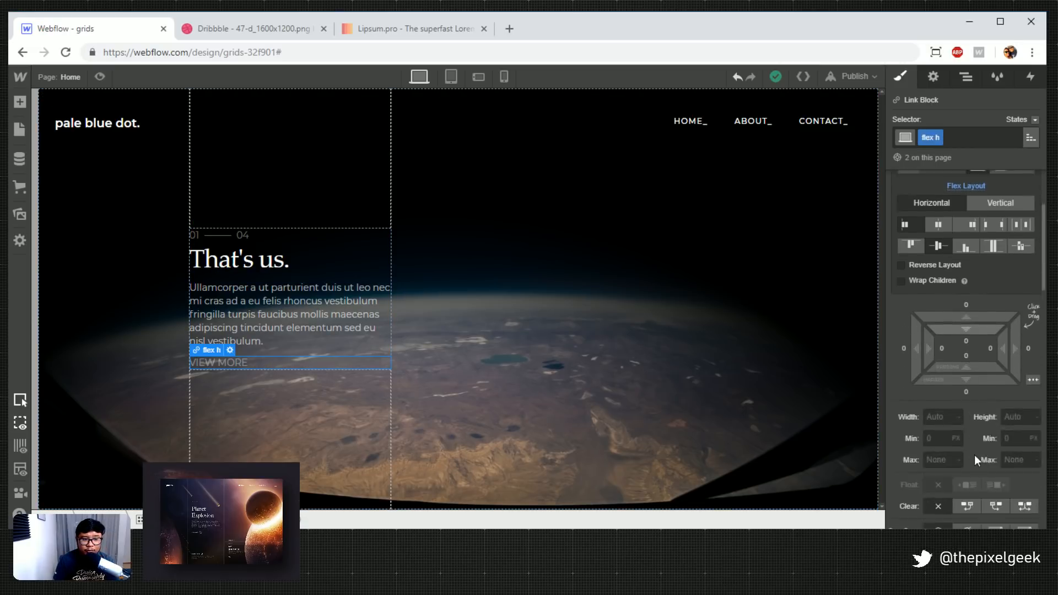
{"action": "left_click", "coordinate": [960, 434]}
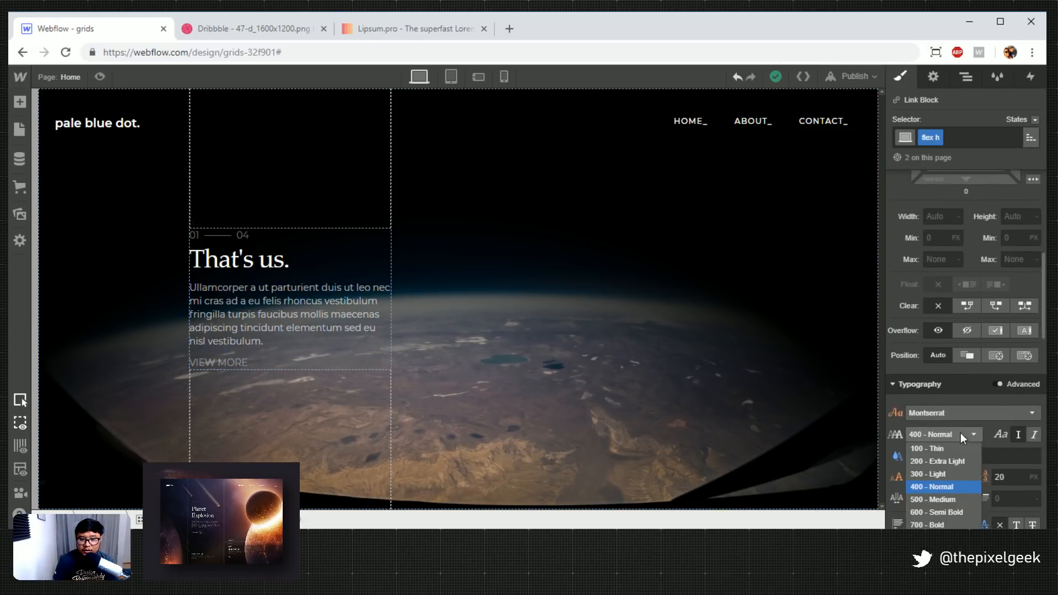
{"action": "left_click", "coordinate": [952, 513]}
{"action": "scroll", "coordinate": [1026, 409], "scroll_direction": "down", "scroll_amount": 4}
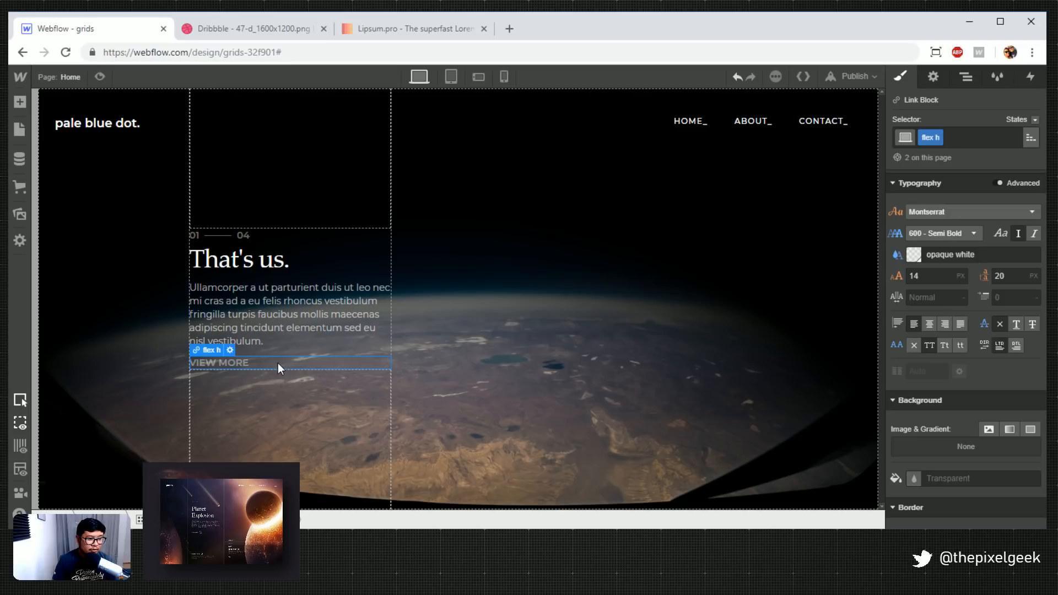
Add a div block after the text inside the VIEW MORE link and give it the class "plus"
{"action": "key", "text": "a"}
{"action": "left_click_drag", "start_coordinate": [57, 343], "coordinate": [323, 394]}
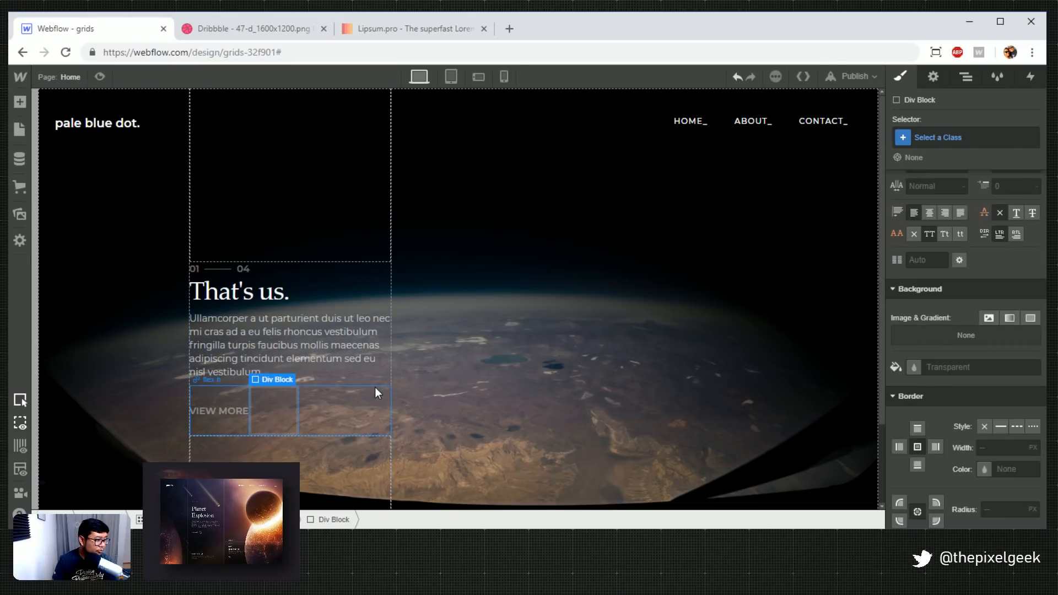
{"action": "left_click", "coordinate": [940, 141]}
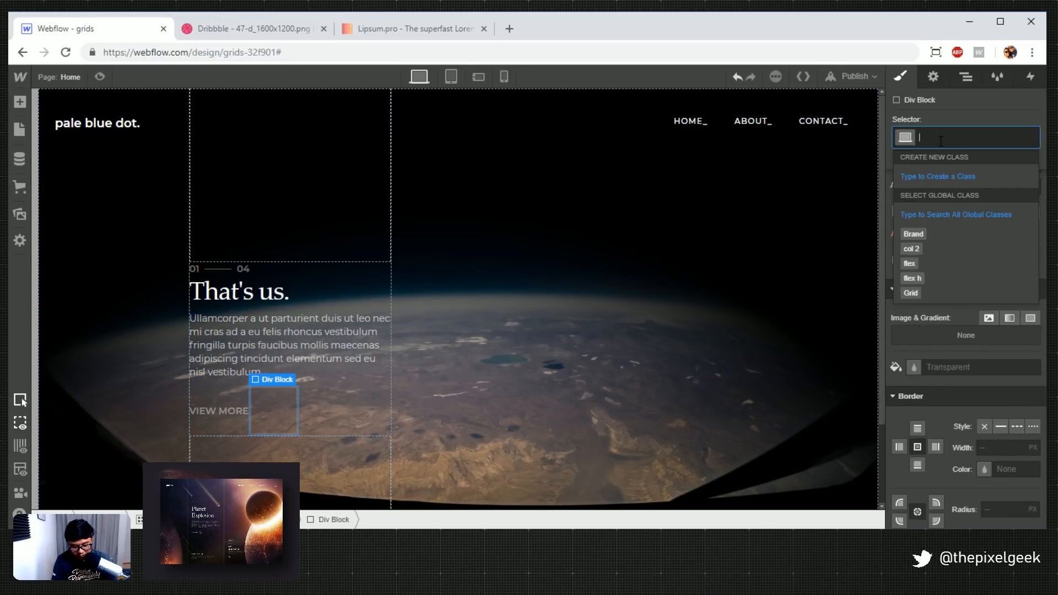
{"action": "type", "text": "plus"}
{"action": "key", "text": "Return"}
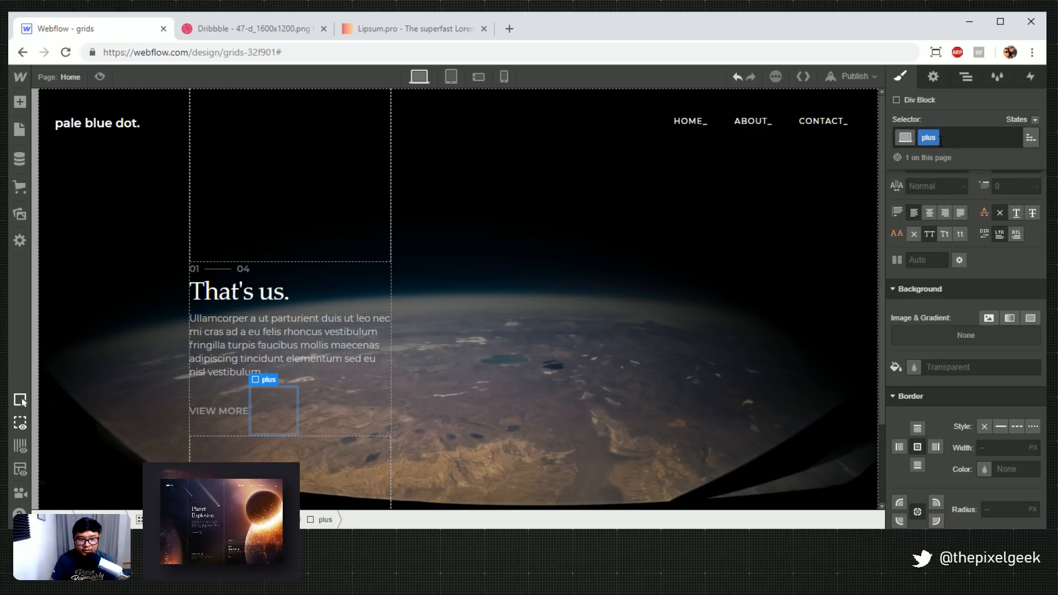
Set the plus div's width and height to 15 px
{"action": "scroll", "coordinate": [993, 332], "scroll_direction": "down", "scroll_amount": 3}
{"action": "scroll", "coordinate": [959, 309], "scroll_direction": "up", "scroll_amount": 3}
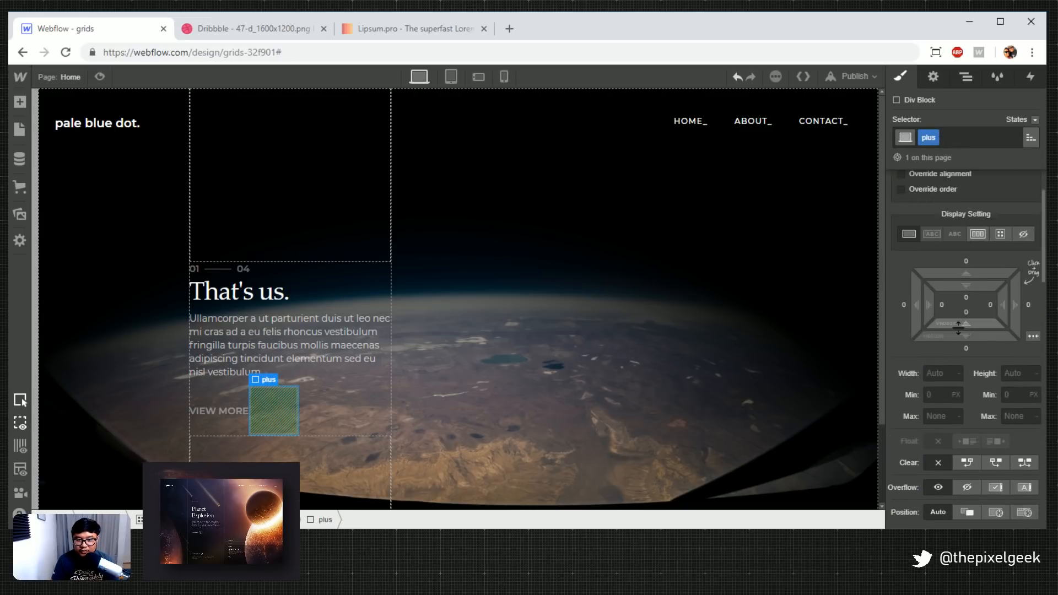
{"action": "left_click", "coordinate": [940, 373]}
{"action": "type", "text": "15"}
{"action": "key", "text": "Tab"}
{"action": "type", "text": "15"}
{"action": "key", "text": "Return"}
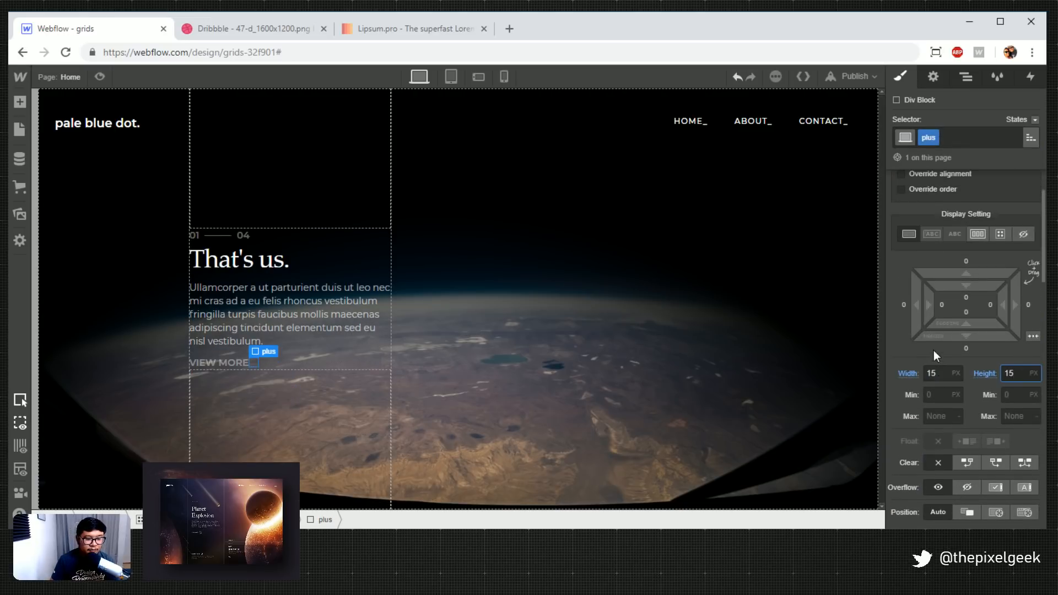
Set the plus div's width and height to 25 px and give it a left margin of about 8 px
{"action": "key", "text": "shift+Tab"}
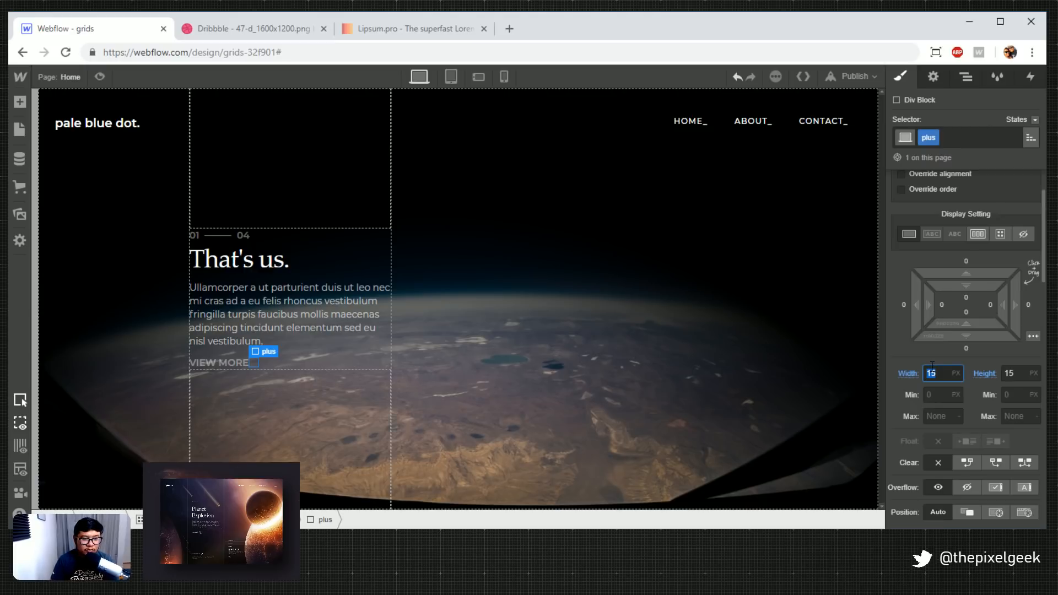
{"action": "type", "text": "25"}
{"action": "key", "text": "Tab"}
{"action": "type", "text": "25"}
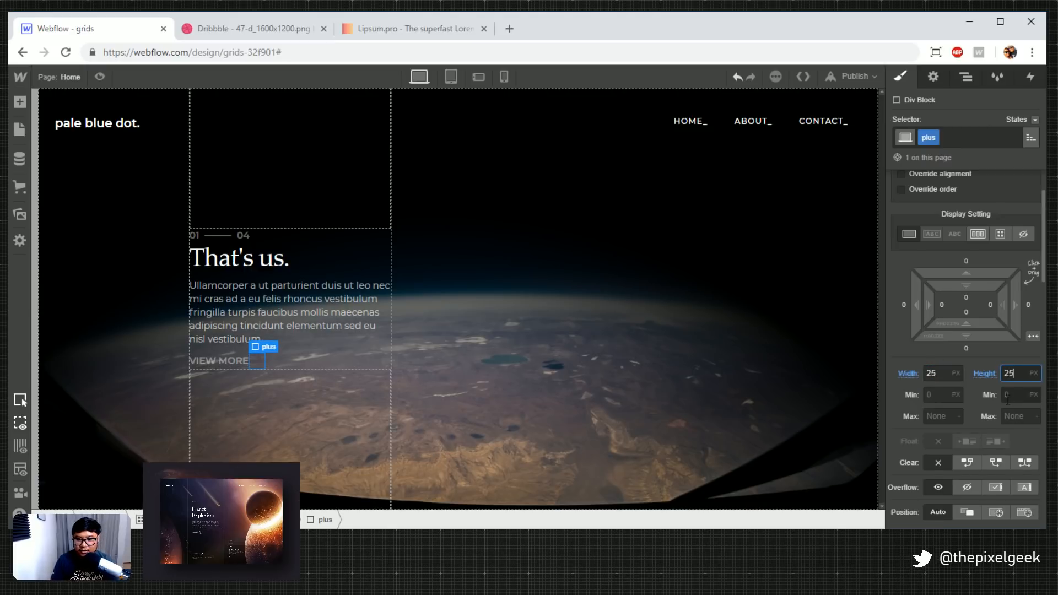
{"action": "scroll", "coordinate": [1008, 400], "scroll_direction": "down", "scroll_amount": 3}
{"action": "scroll", "coordinate": [970, 331], "scroll_direction": "up", "scroll_amount": 5}
{"action": "left_click_drag", "start_coordinate": [916, 372], "coordinate": [904, 379]}
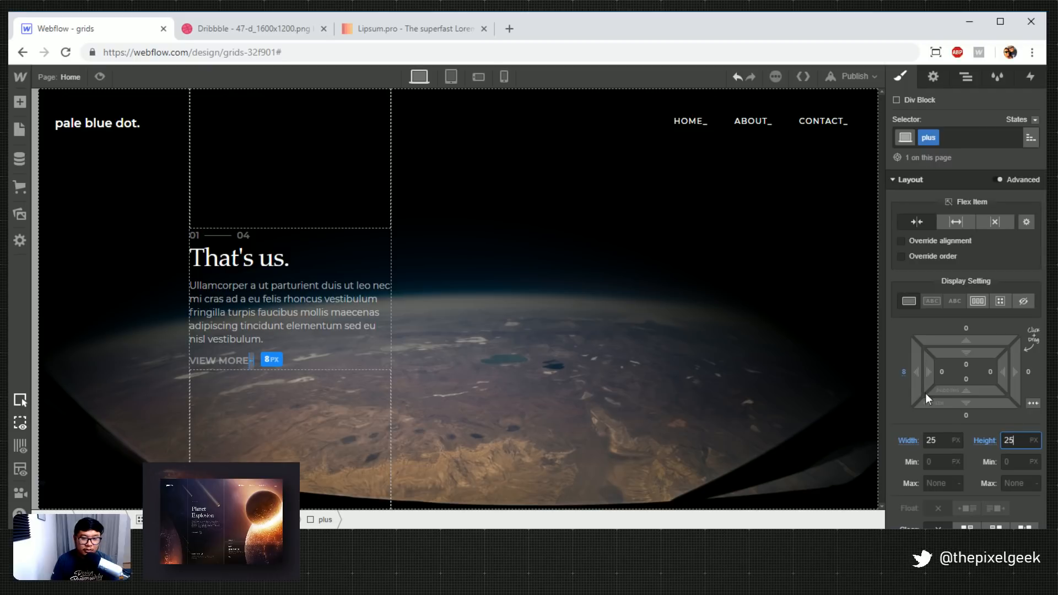
Give the plus div a solid border 3 px wide on all sides
{"action": "scroll", "coordinate": [979, 439], "scroll_direction": "down", "scroll_amount": 10}
{"action": "scroll", "coordinate": [979, 438], "scroll_direction": "down", "scroll_amount": 3}
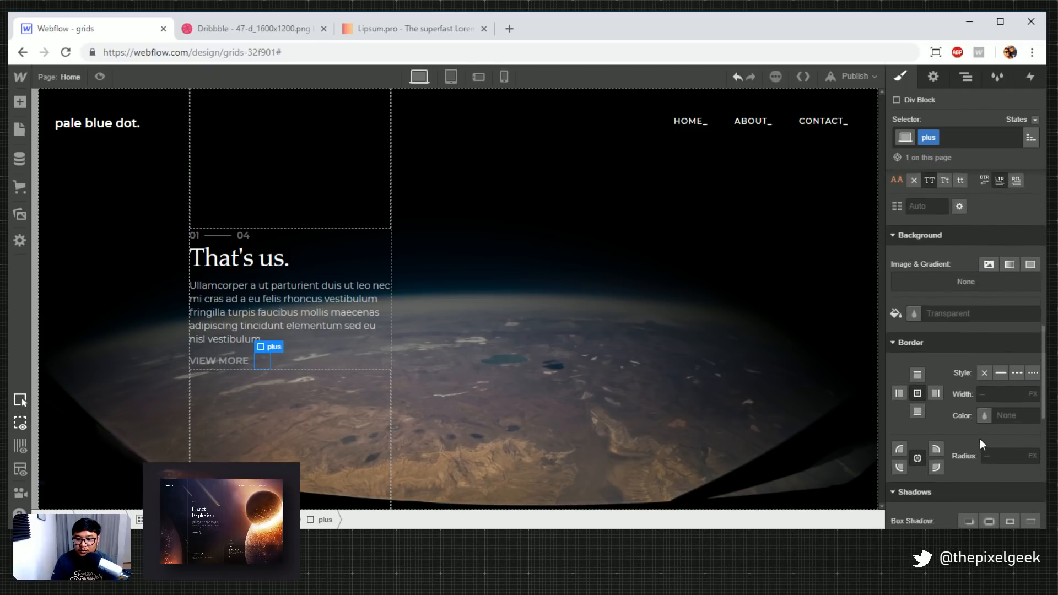
{"action": "left_click", "coordinate": [1000, 359]}
{"action": "left_click", "coordinate": [999, 380]}
{"action": "key", "text": "BackSpace"}
{"action": "type", "text": "2"}
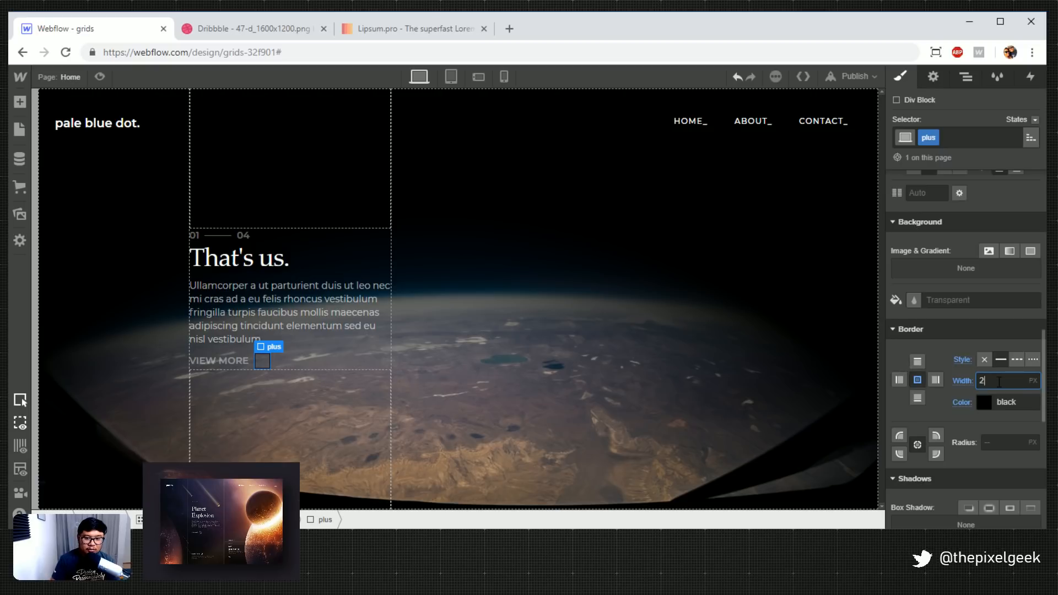
Color the plus div's border with the opaque white swatch and set its corner radius to 50%
{"action": "left_click", "coordinate": [983, 402]}
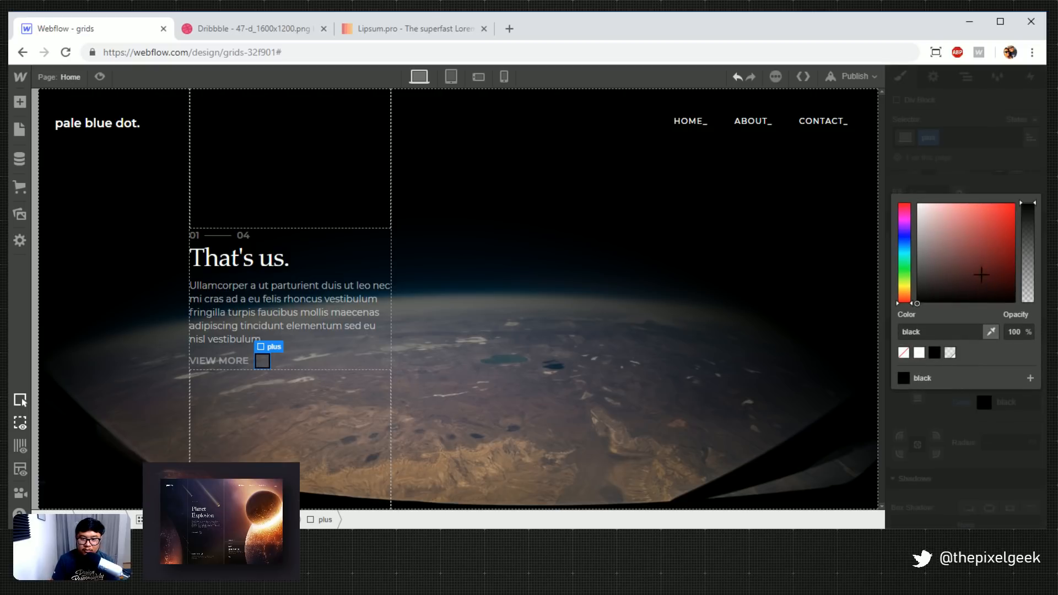
{"action": "left_click_drag", "start_coordinate": [984, 286], "coordinate": [905, 186]}
{"action": "left_click", "coordinate": [925, 351]}
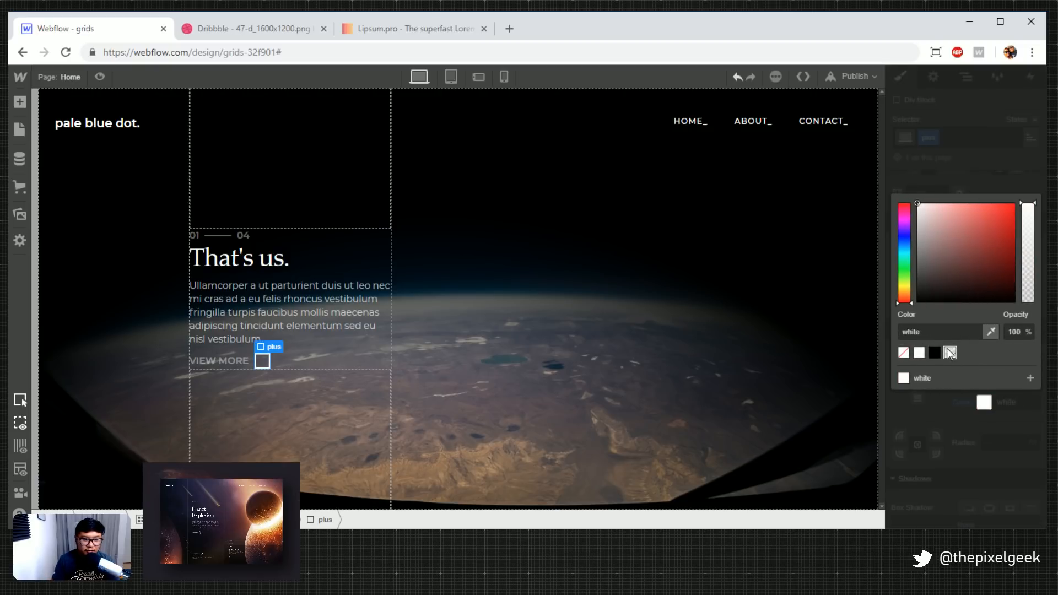
{"action": "left_click", "coordinate": [950, 352]}
{"action": "left_click", "coordinate": [985, 455]}
{"action": "left_click", "coordinate": [1004, 443]}
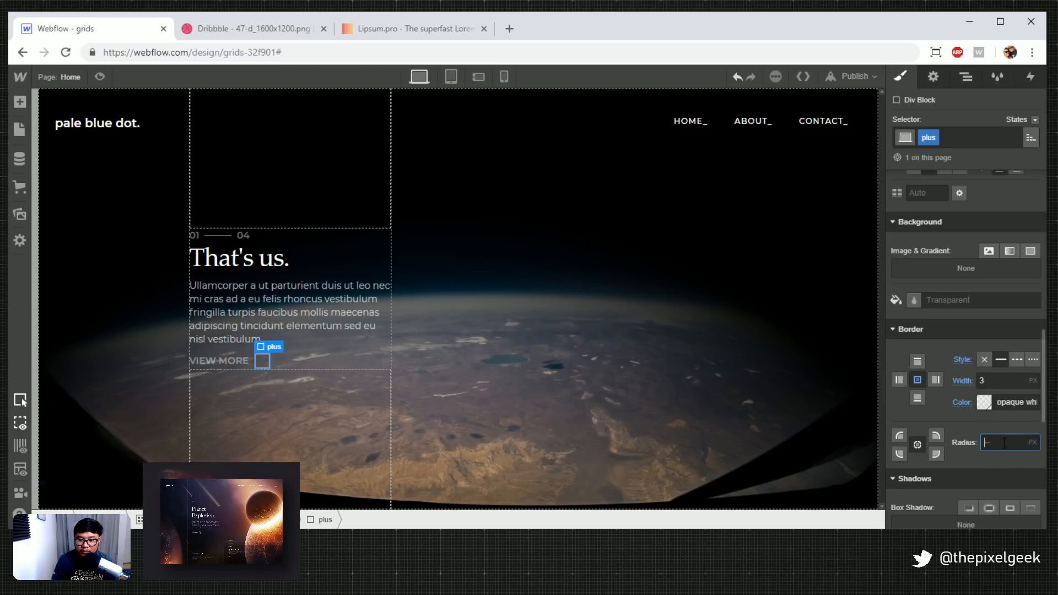
{"action": "type", "text": "50%"}
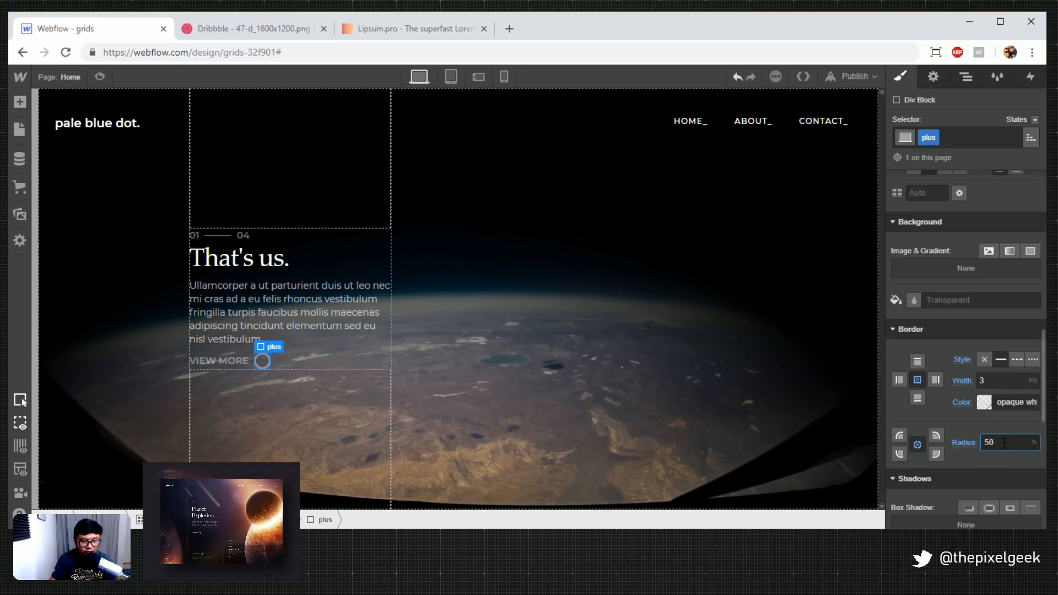
Set the plus div's border width to 2 px
{"action": "left_click", "coordinate": [996, 380]}
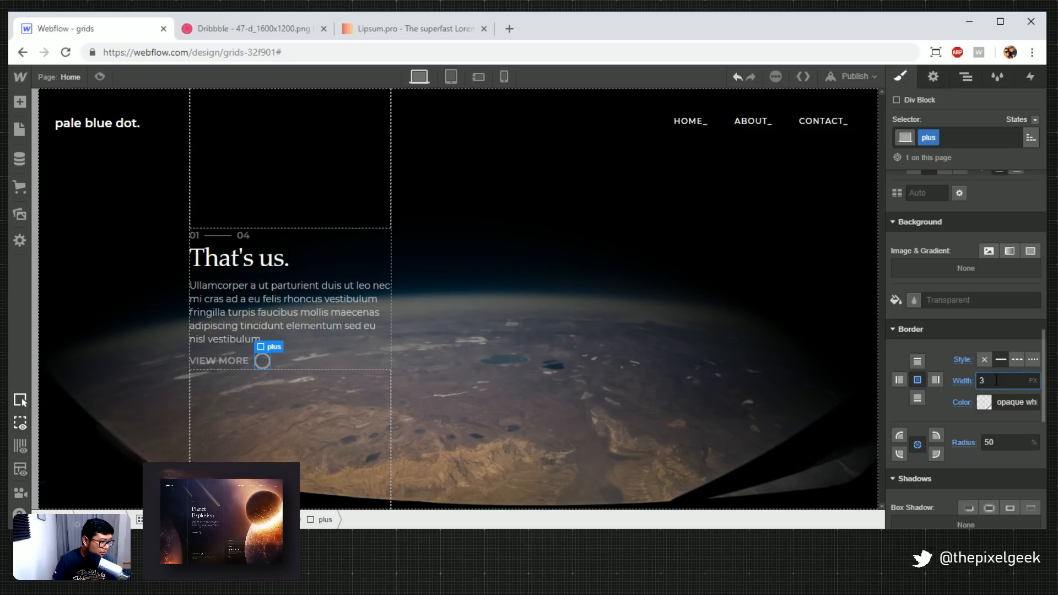
{"action": "type", "text": "2"}
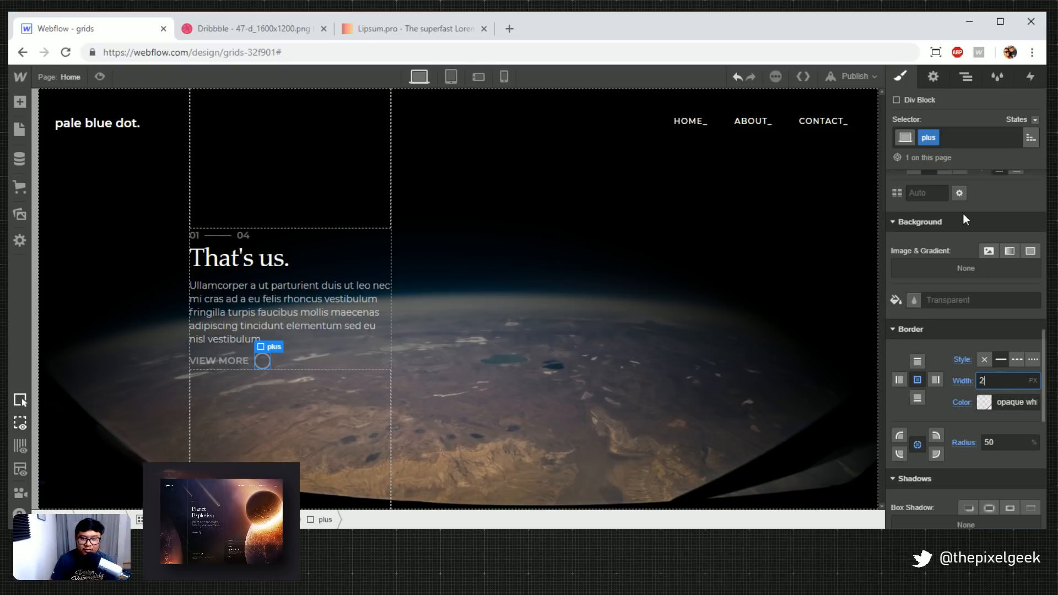
{"action": "scroll", "coordinate": [965, 232], "scroll_direction": "up", "scroll_amount": 2}
Add a text block inside the plus div and replace its placeholder text with a plus sign
{"action": "key", "text": "a"}
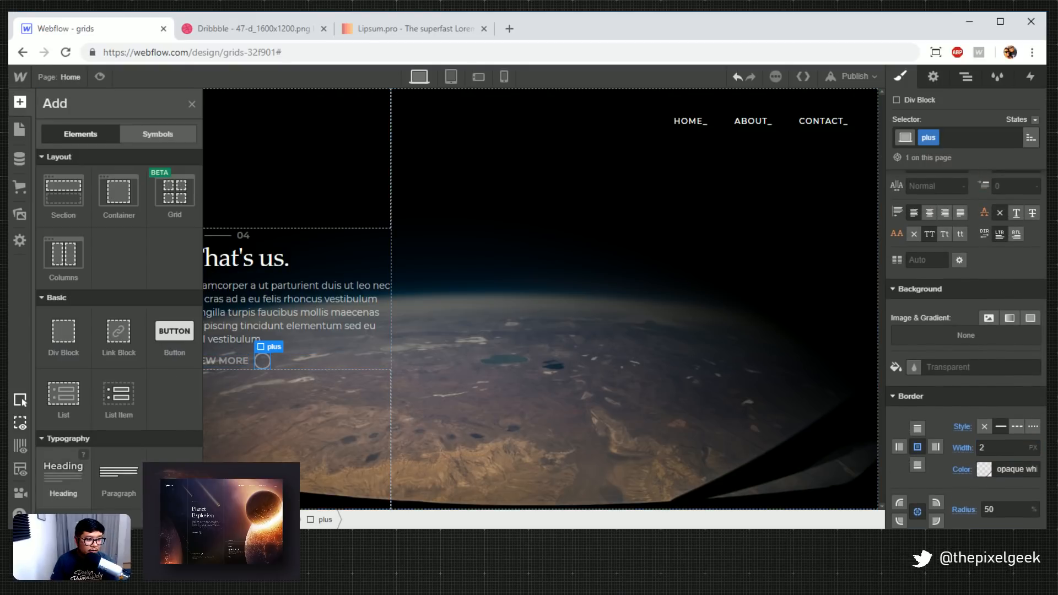
{"action": "scroll", "coordinate": [118, 303], "scroll_direction": "down", "scroll_amount": 4}
{"action": "left_click_drag", "start_coordinate": [64, 394], "coordinate": [265, 364]}
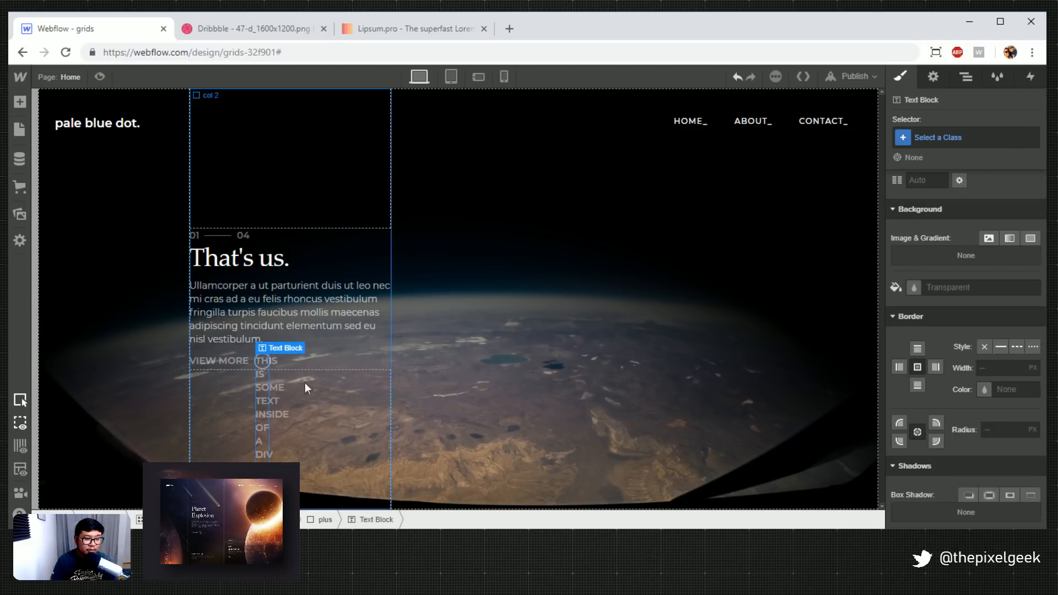
{"action": "double_click", "coordinate": [263, 402]}
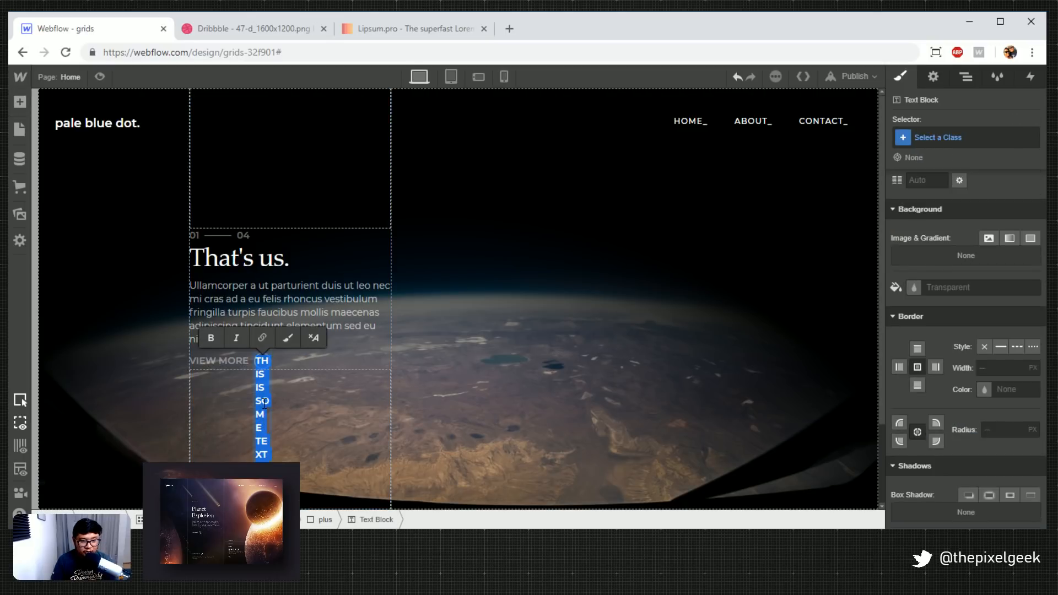
{"action": "key", "text": "BackSpace"}
{"action": "key", "text": "Escape"}
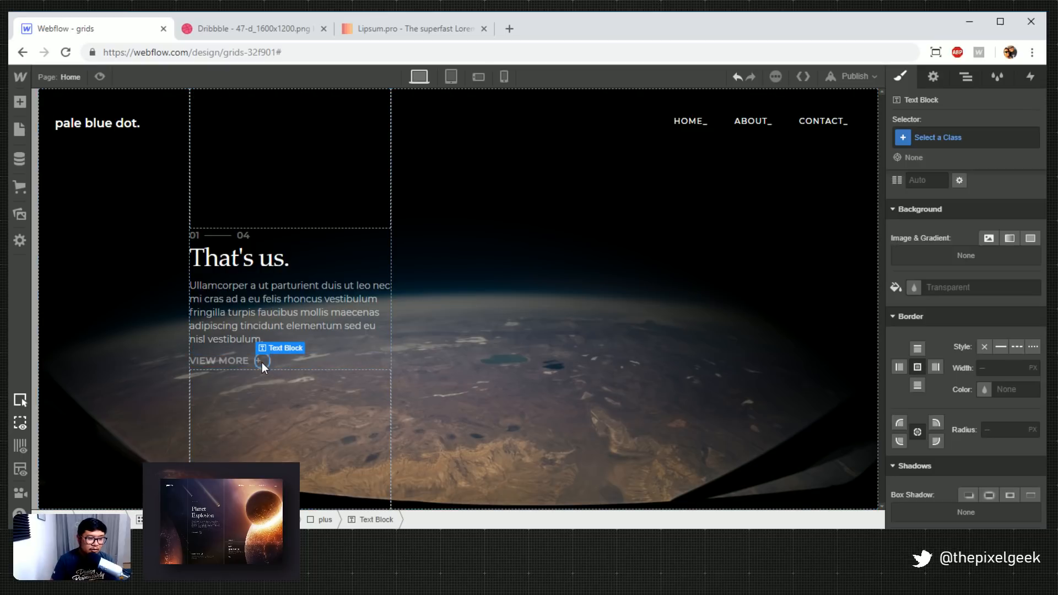
Set the plus div's font size to 23 px and its font weight to 400 - Normal
{"action": "left_click", "coordinate": [324, 520]}
{"action": "scroll", "coordinate": [952, 324], "scroll_direction": "up", "scroll_amount": 1}
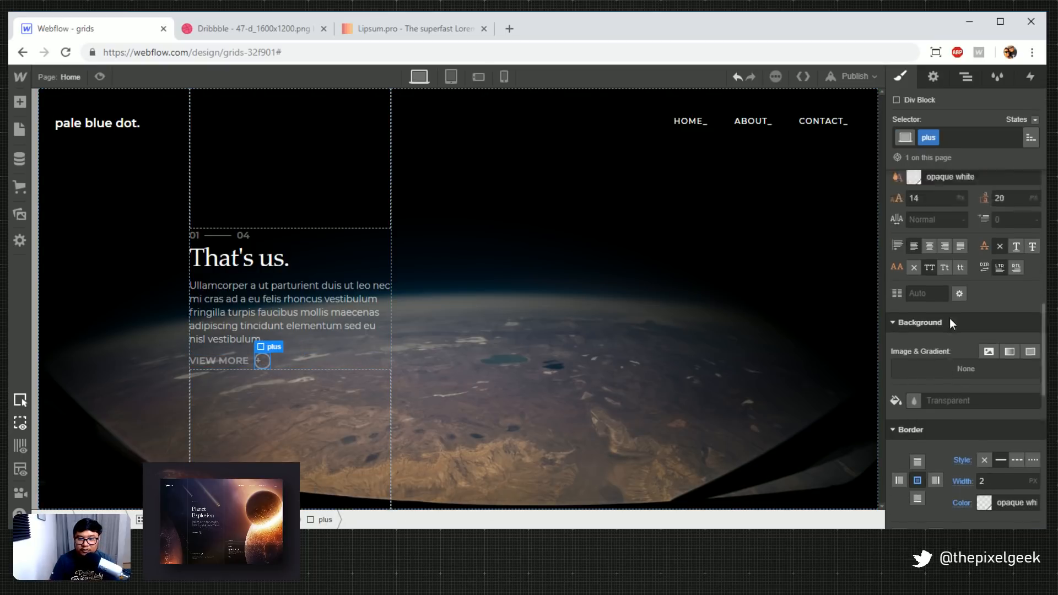
{"action": "scroll", "coordinate": [951, 325], "scroll_direction": "up", "scroll_amount": 3}
{"action": "left_click", "coordinate": [933, 365]}
{"action": "key", "text": "BackSpace"}
{"action": "type", "text": "6"}
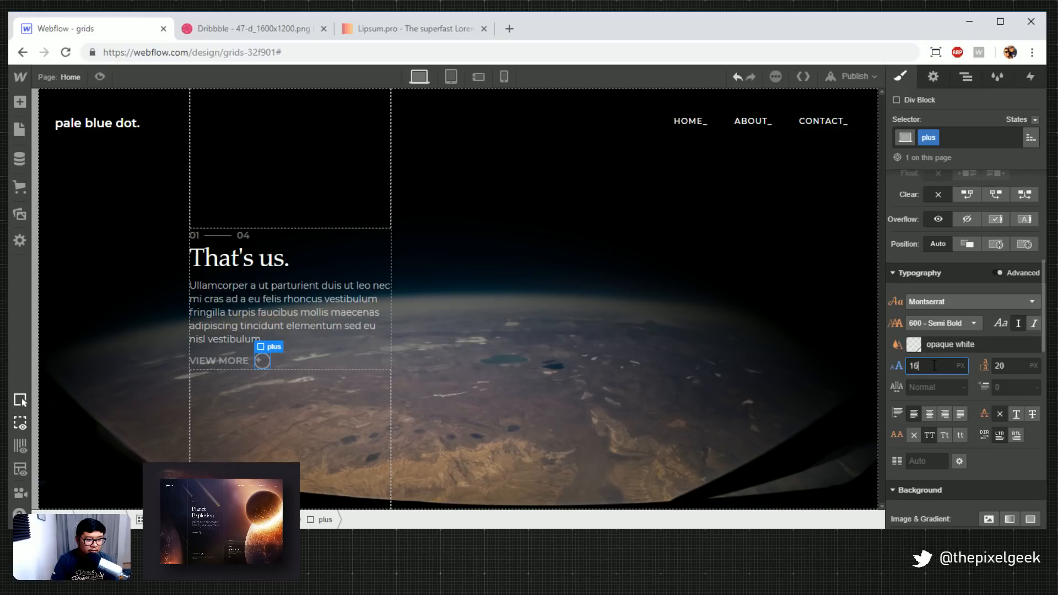
{"action": "key", "text": "Up"}
{"action": "key", "text": "Up"}
{"action": "key", "text": "Up"}
{"action": "key", "text": "Up"}
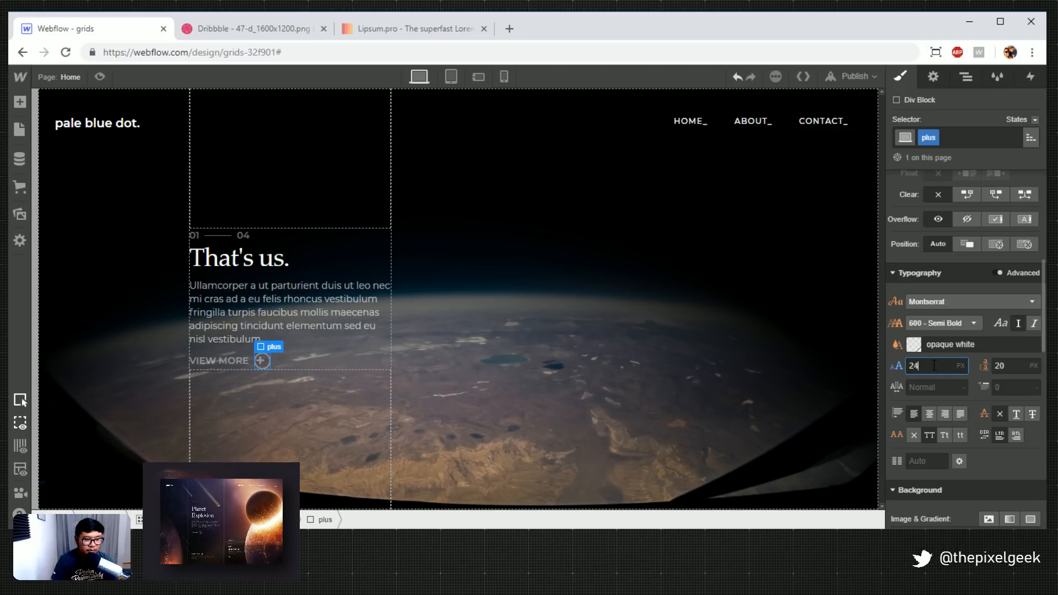
{"action": "key", "text": "Down"}
{"action": "key", "text": "Down"}
{"action": "key", "text": "Up"}
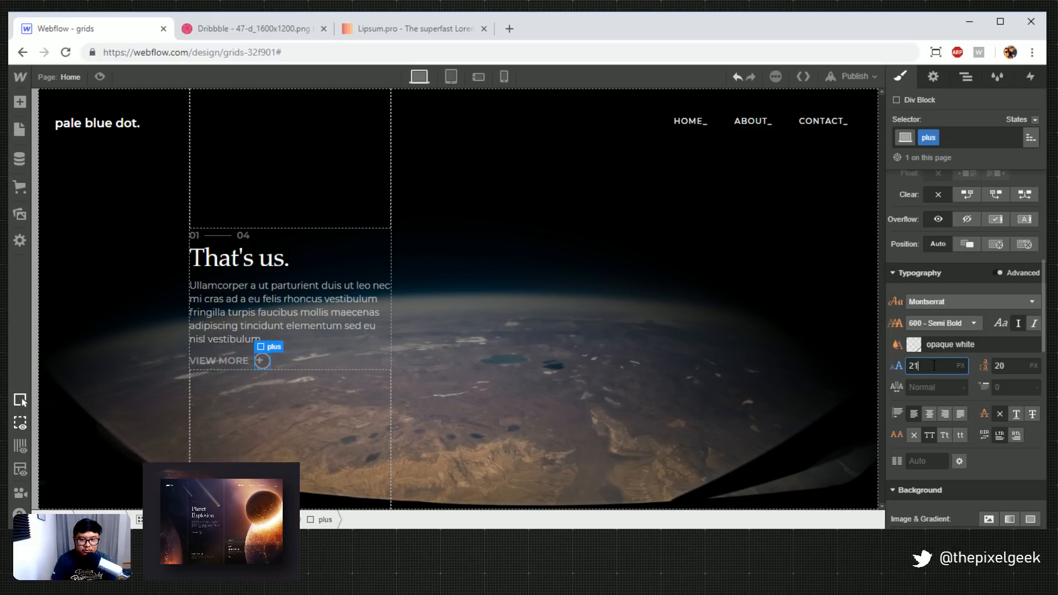
{"action": "left_click", "coordinate": [941, 319]}
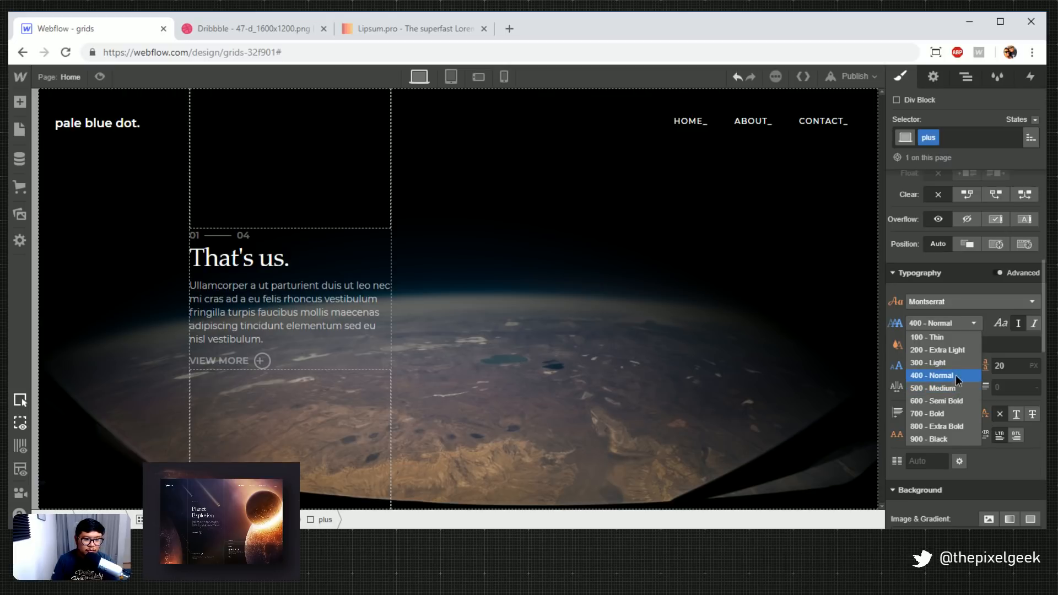
{"action": "left_click", "coordinate": [956, 376]}
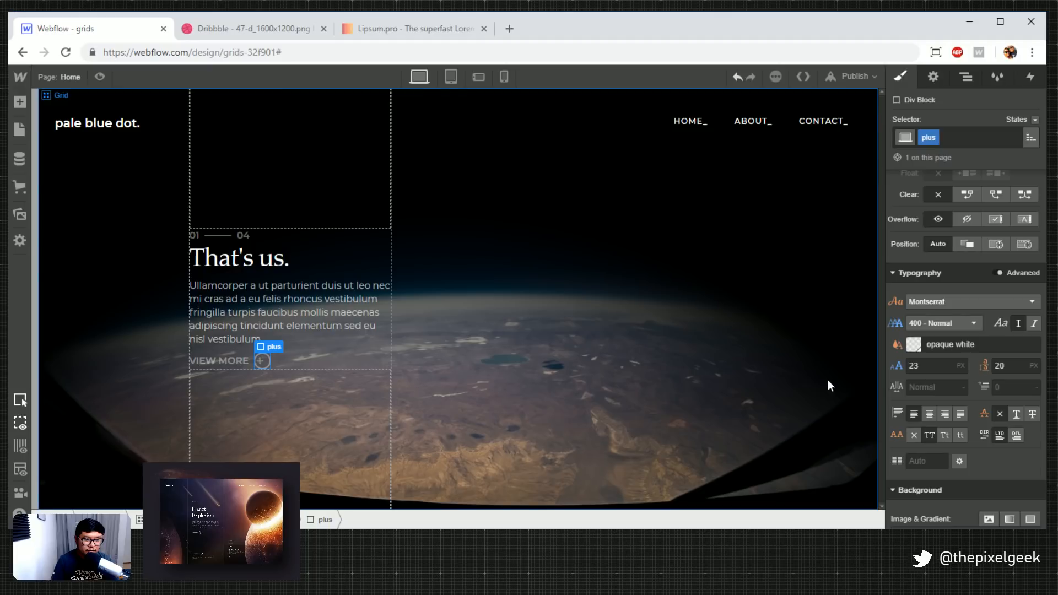
Set the plus div's font size to 28 px and line height to 22 px, with its text centered
{"action": "left_click", "coordinate": [945, 365]}
{"action": "type", "text": "25"}
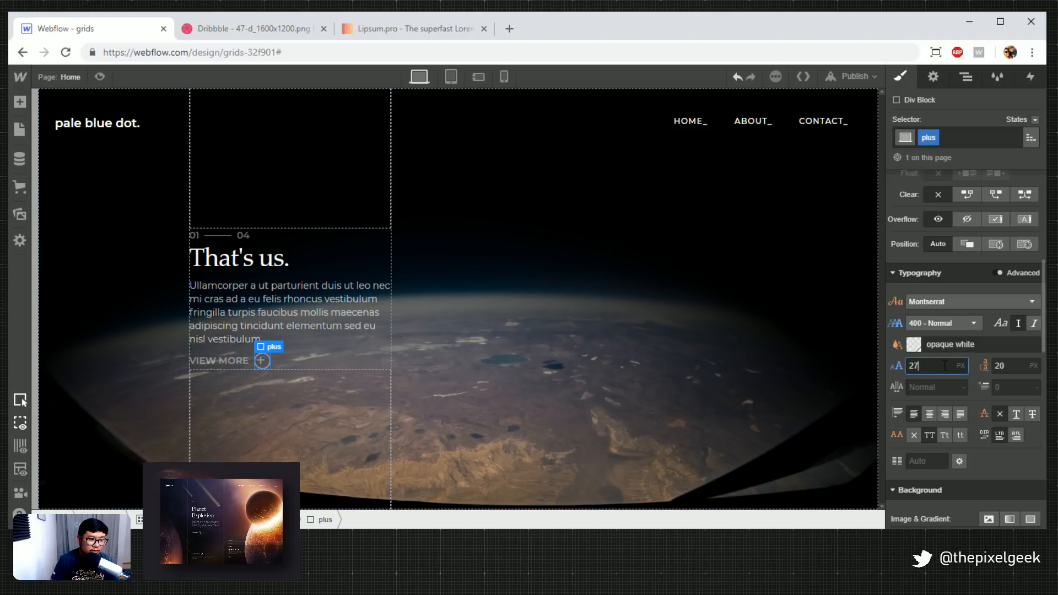
{"action": "key", "text": "Up"}
{"action": "key", "text": "Tab"}
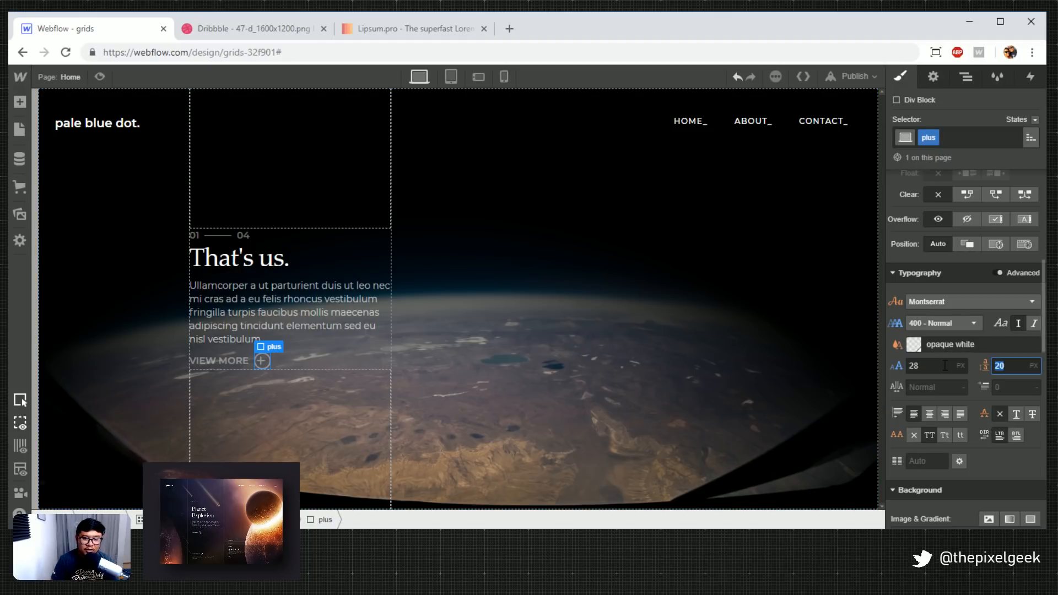
{"action": "type", "text": "34"}
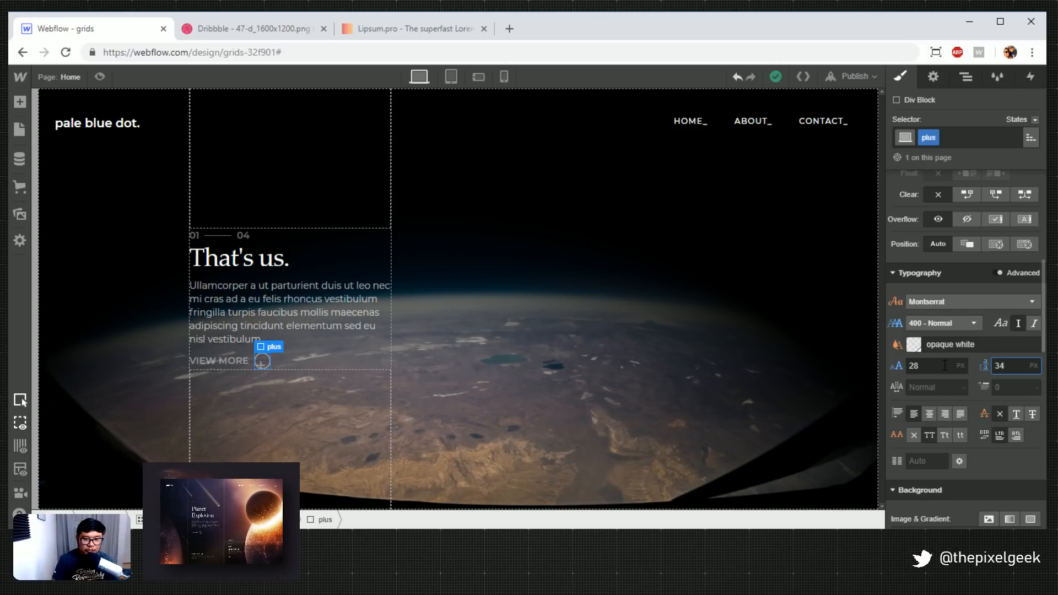
{"action": "key", "text": "Down"}
{"action": "key", "text": "Down"}
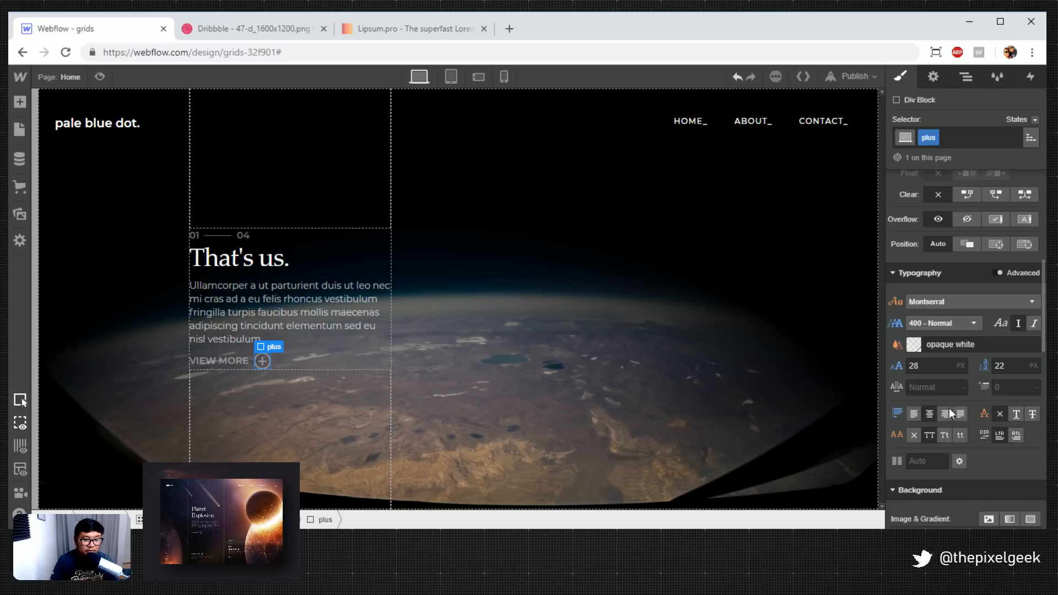
Set the plus div's font size to 26 px and line height to 23 px, and preview the page
{"action": "left_click", "coordinate": [914, 370]}
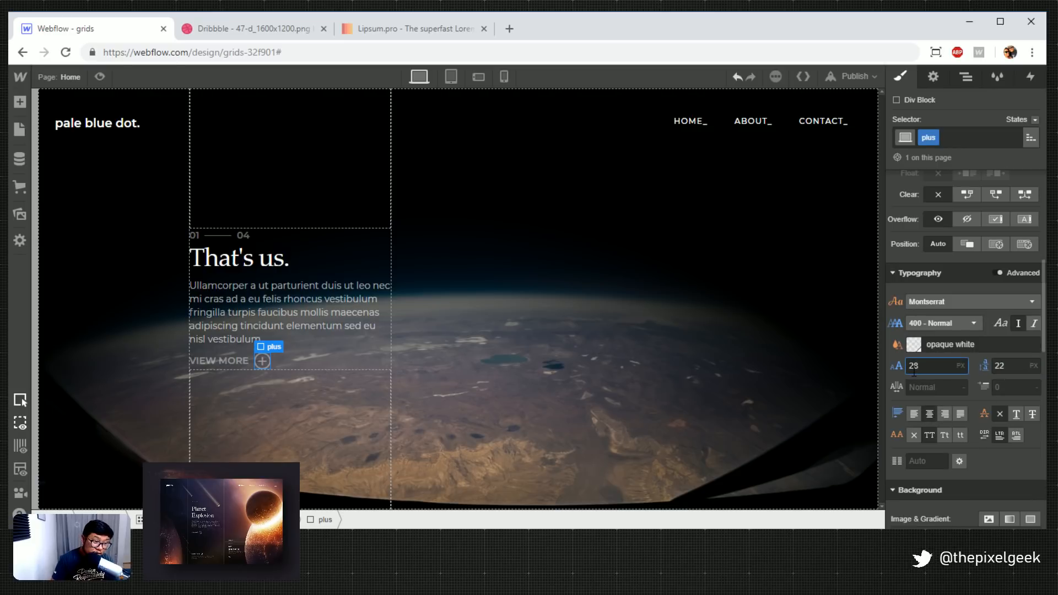
{"action": "key", "text": "Down"}
{"action": "key", "text": "Down"}
{"action": "key", "text": "Tab"}
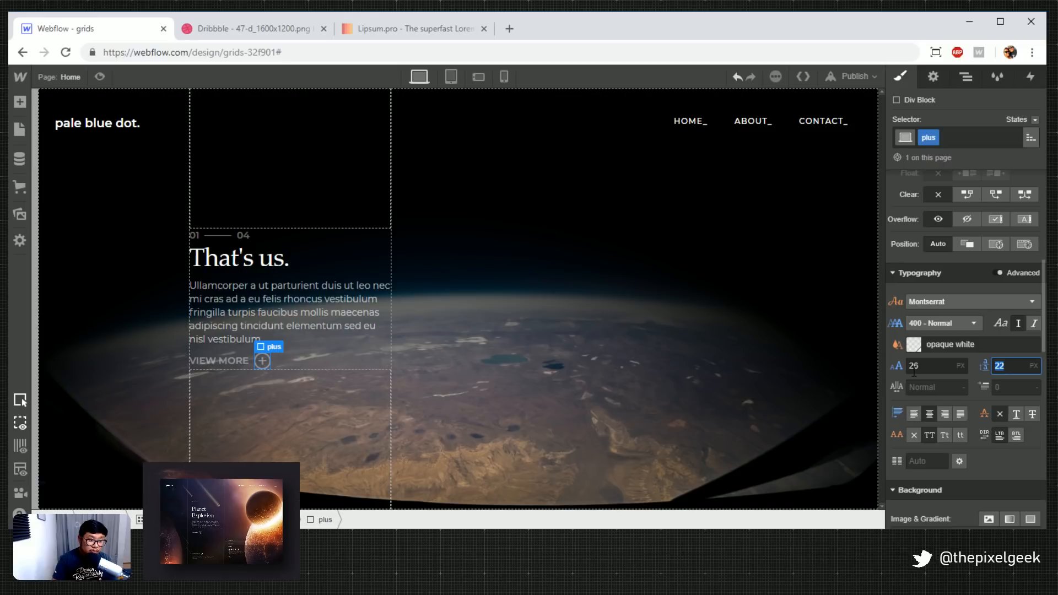
{"action": "type", "text": "23"}
{"action": "key", "text": "Down"}
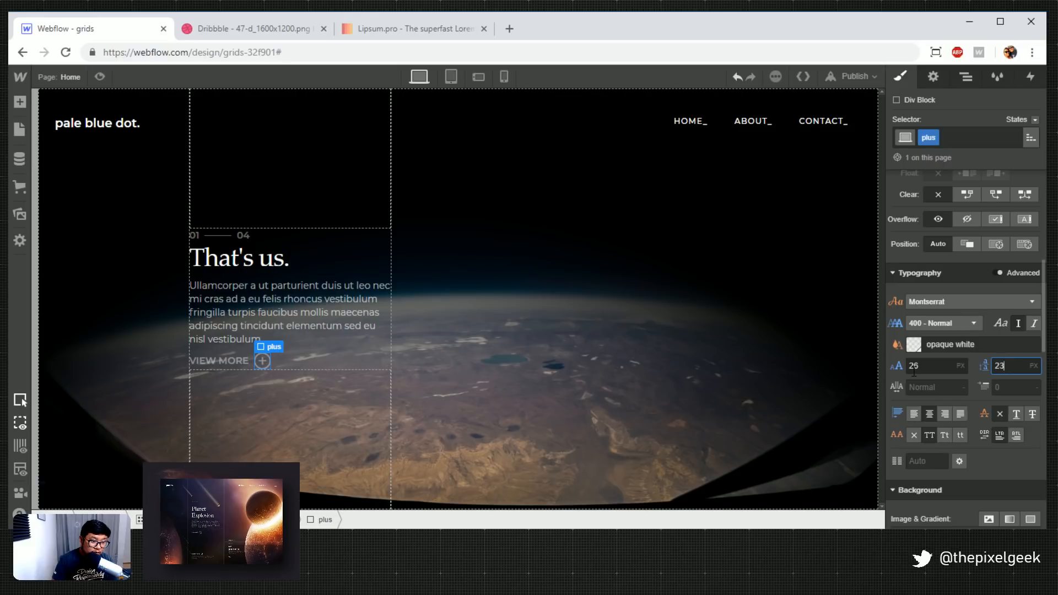
{"action": "key", "text": "Return"}
{"action": "left_click", "coordinate": [424, 393]}
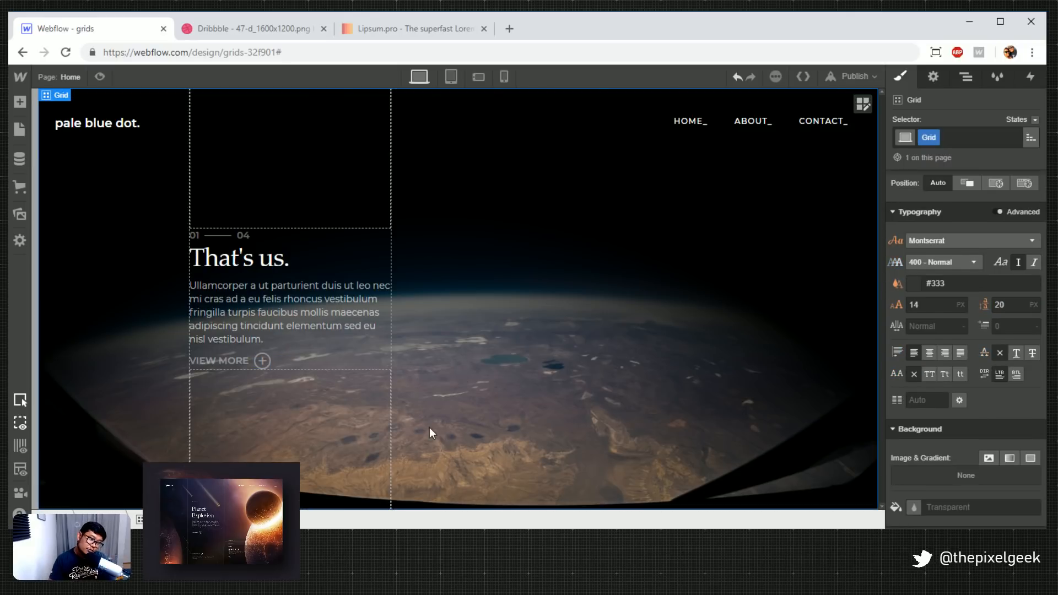
{"action": "left_click", "coordinate": [98, 78]}
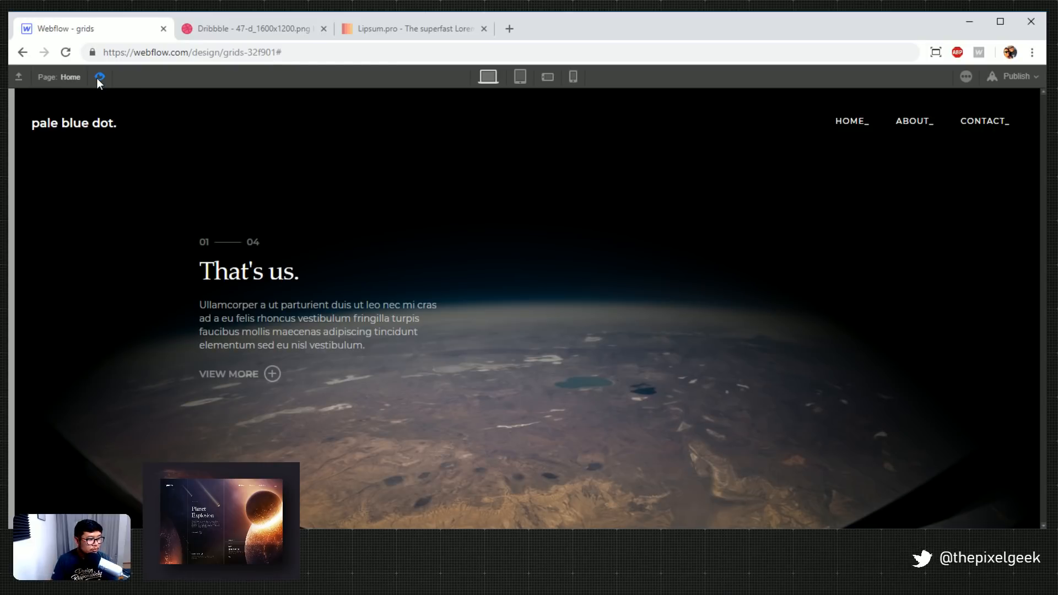
{"action": "left_click", "coordinate": [98, 77]}
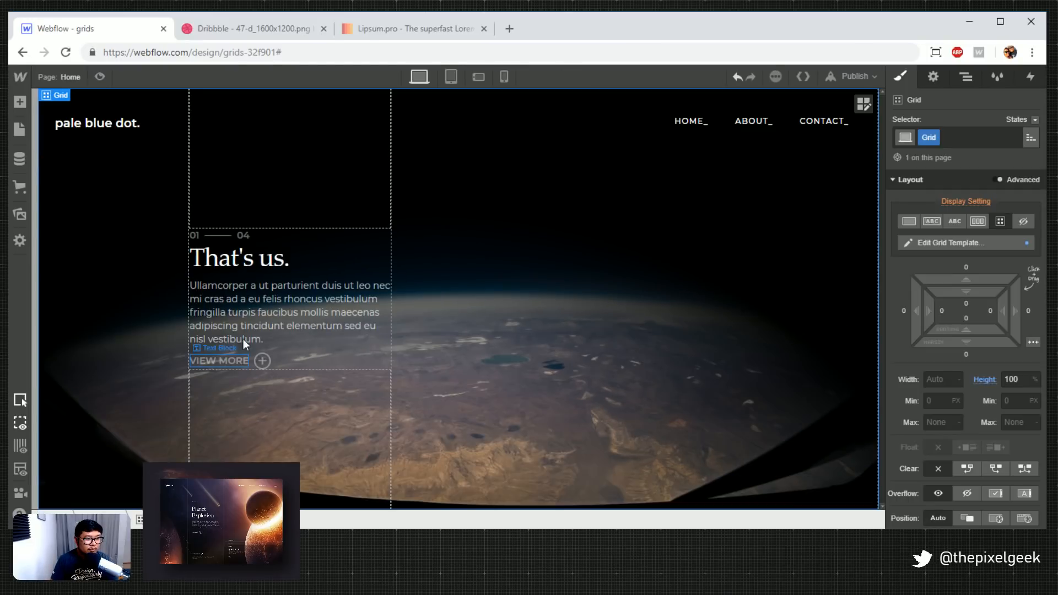
Set the plus div's left margin to 16 px and preview the page
{"action": "left_click", "coordinate": [261, 362]}
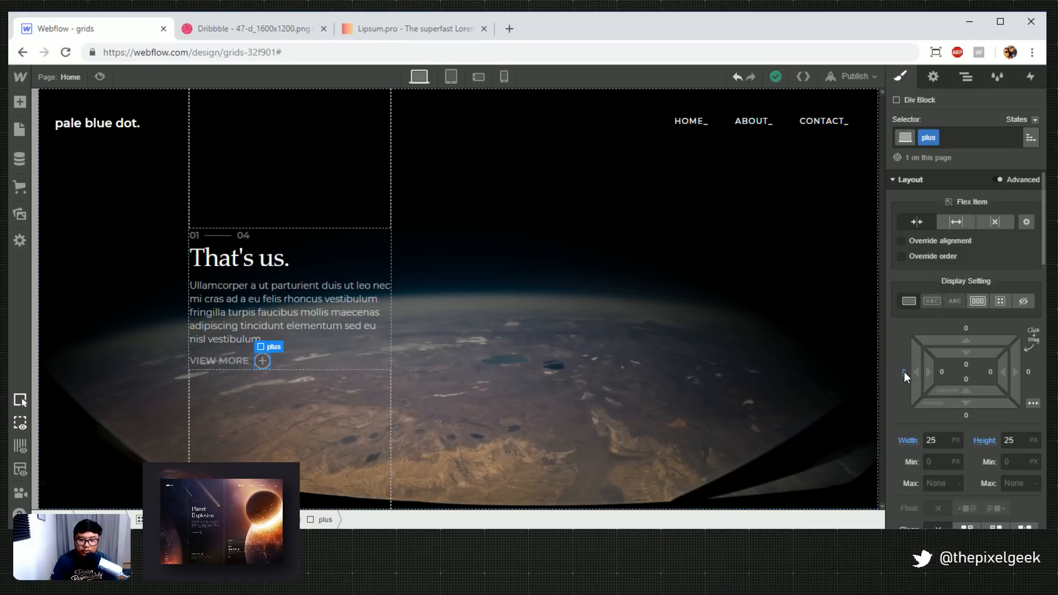
{"action": "left_click", "coordinate": [904, 372]}
{"action": "type", "text": "16"}
{"action": "key", "text": "Return"}
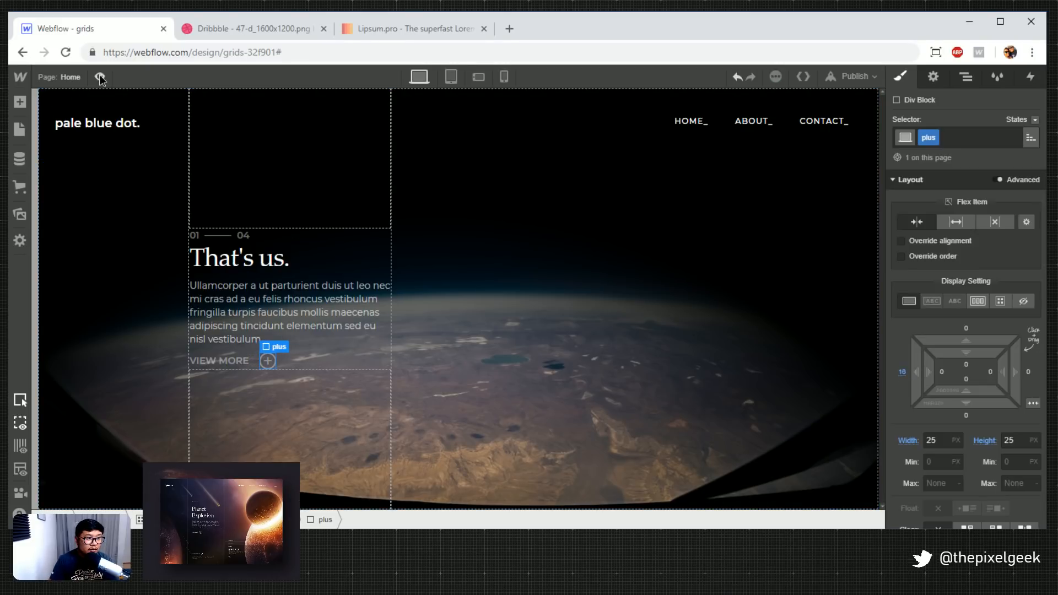
{"action": "left_click", "coordinate": [99, 78]}
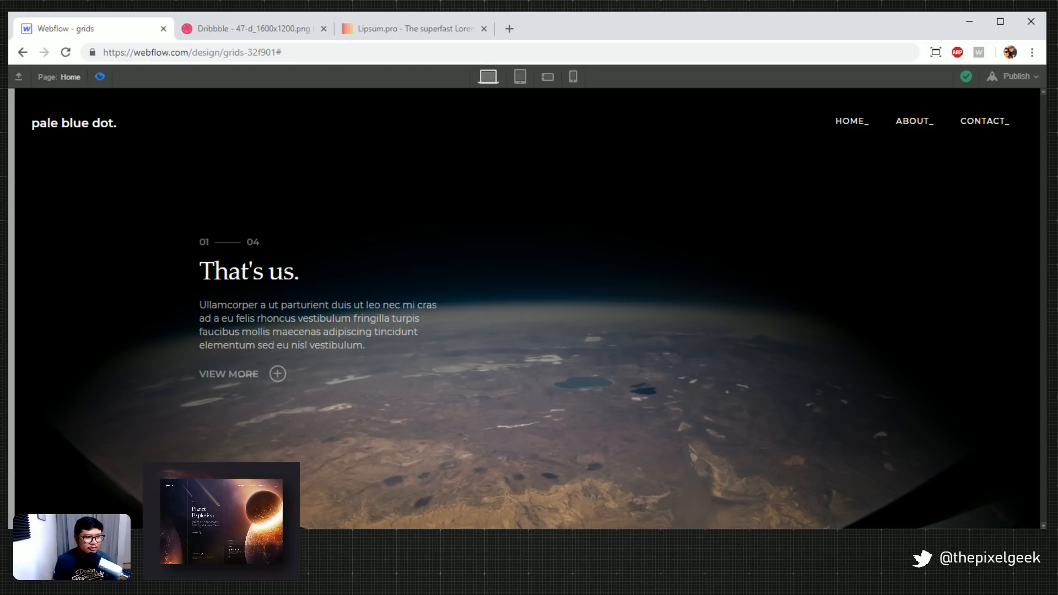
{"action": "left_click", "coordinate": [99, 77]}
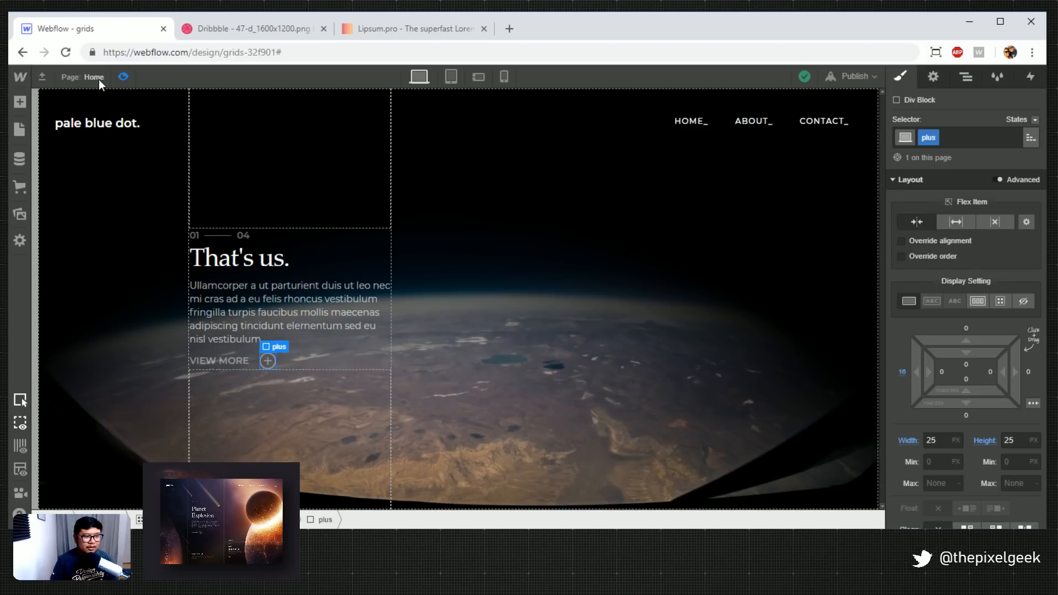
Try justifying the contents of the vertical flex div to the start
{"action": "left_click", "coordinate": [343, 338]}
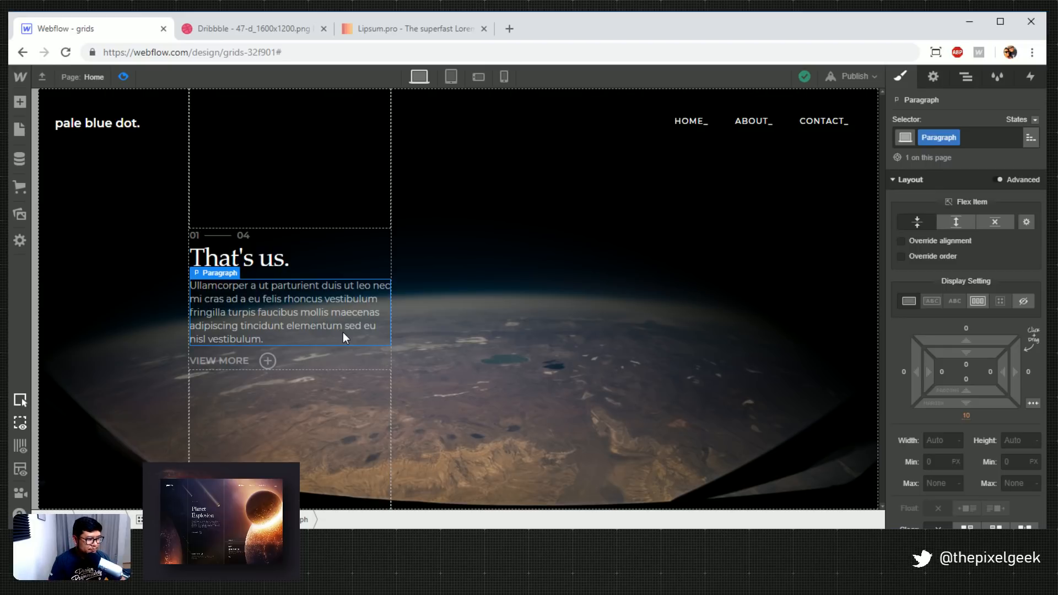
{"action": "left_click", "coordinate": [339, 481]}
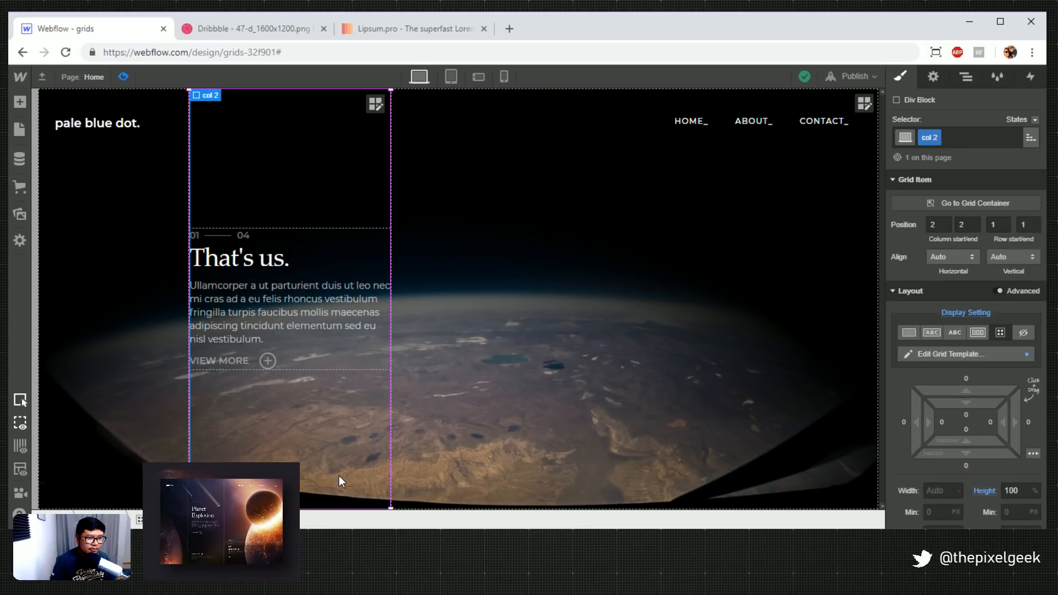
{"action": "left_click", "coordinate": [293, 235]}
{"action": "left_click", "coordinate": [294, 234]}
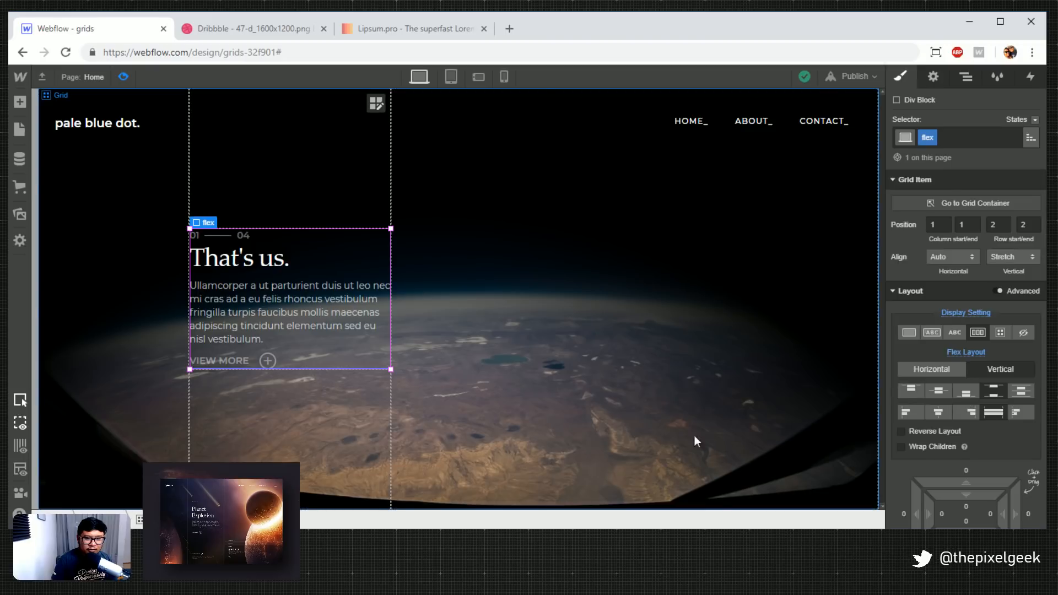
{"action": "left_click", "coordinate": [912, 391]}
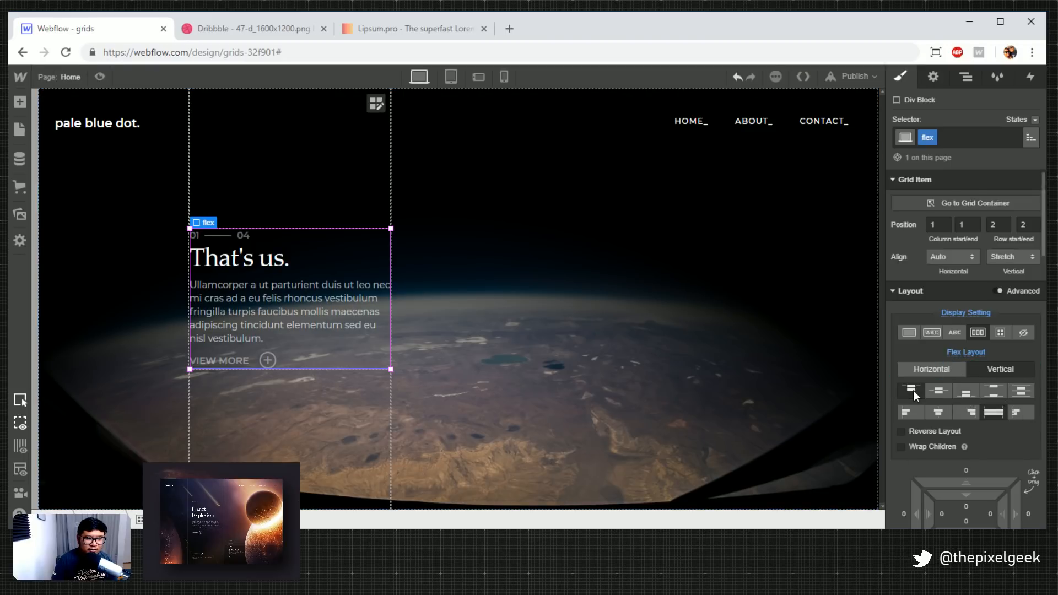
{"action": "left_click", "coordinate": [1004, 387]}
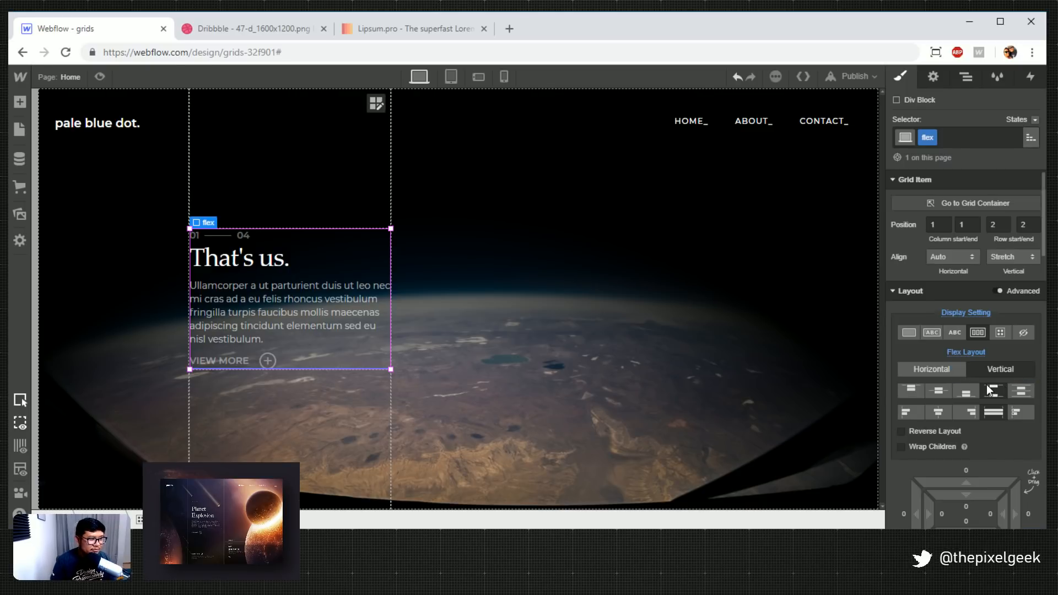
Add a div block in the third row of the col 2 grid and align it vertically to End
{"action": "left_click", "coordinate": [306, 420]}
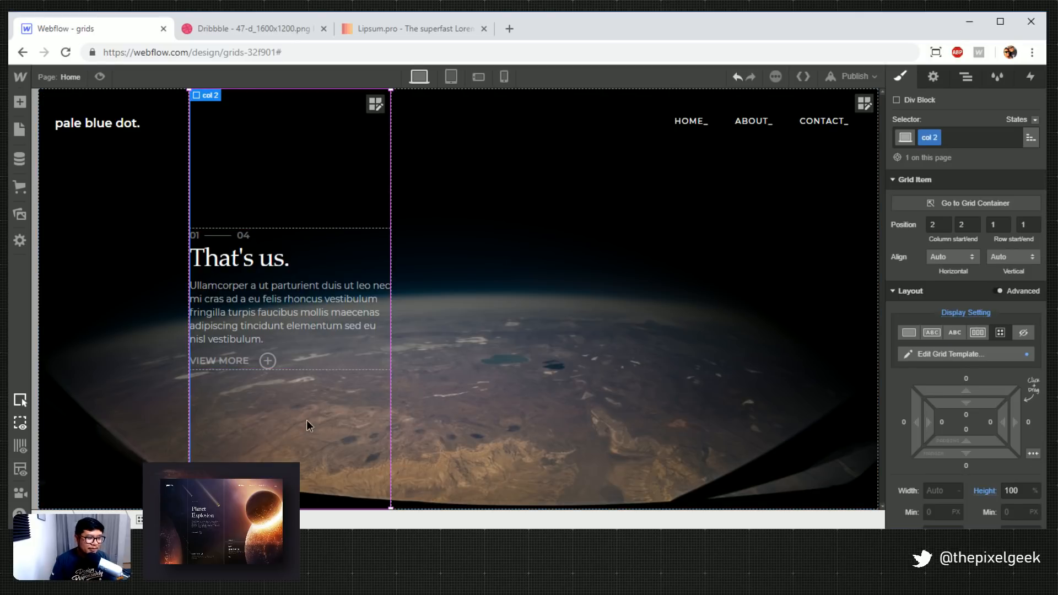
{"action": "key", "text": "a"}
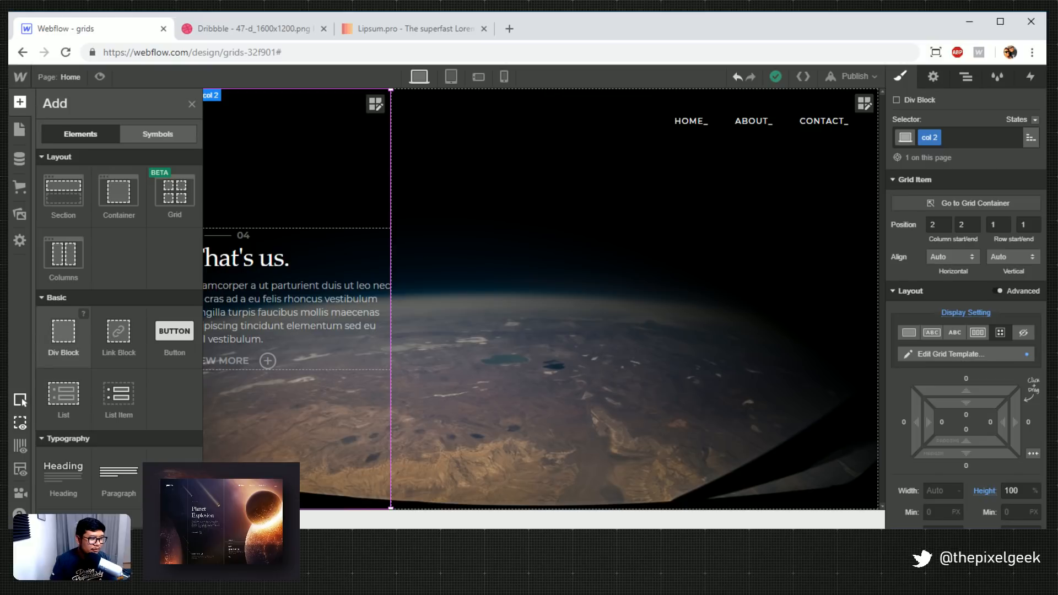
{"action": "left_click_drag", "start_coordinate": [63, 333], "coordinate": [312, 447]}
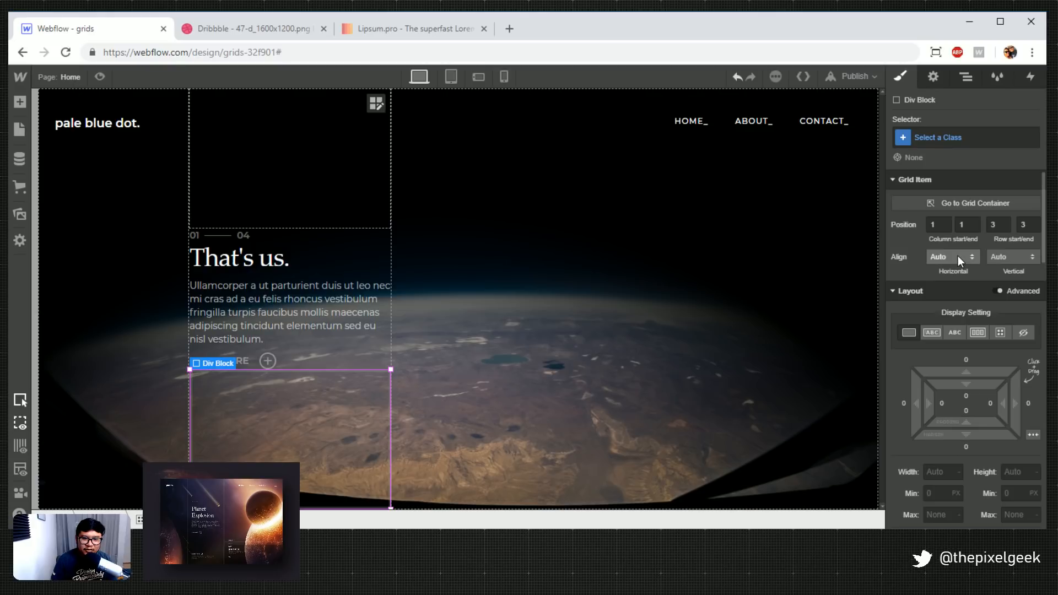
{"action": "left_click", "coordinate": [1024, 257]}
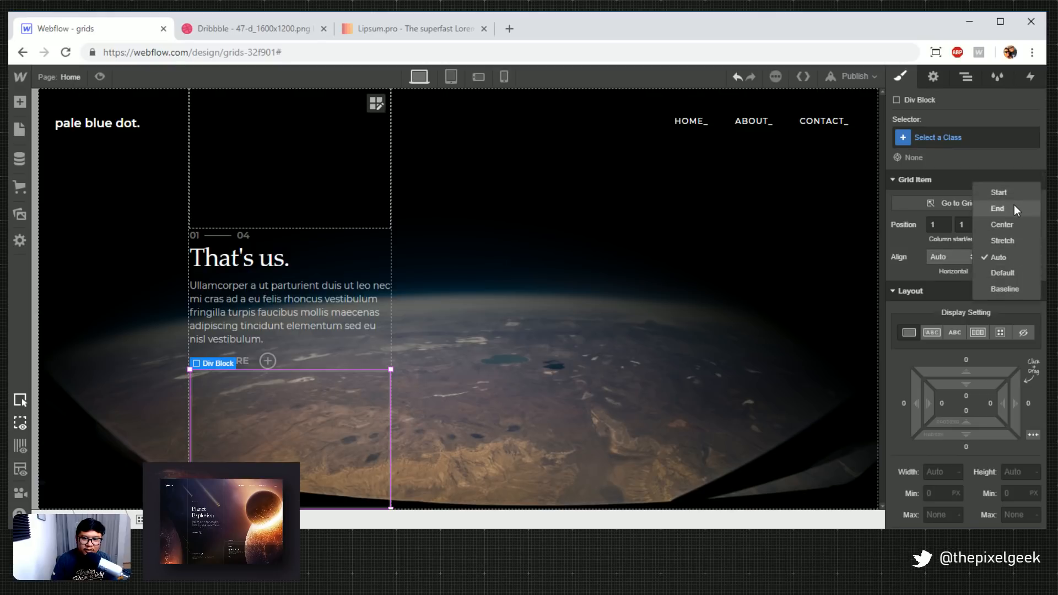
{"action": "left_click", "coordinate": [998, 208]}
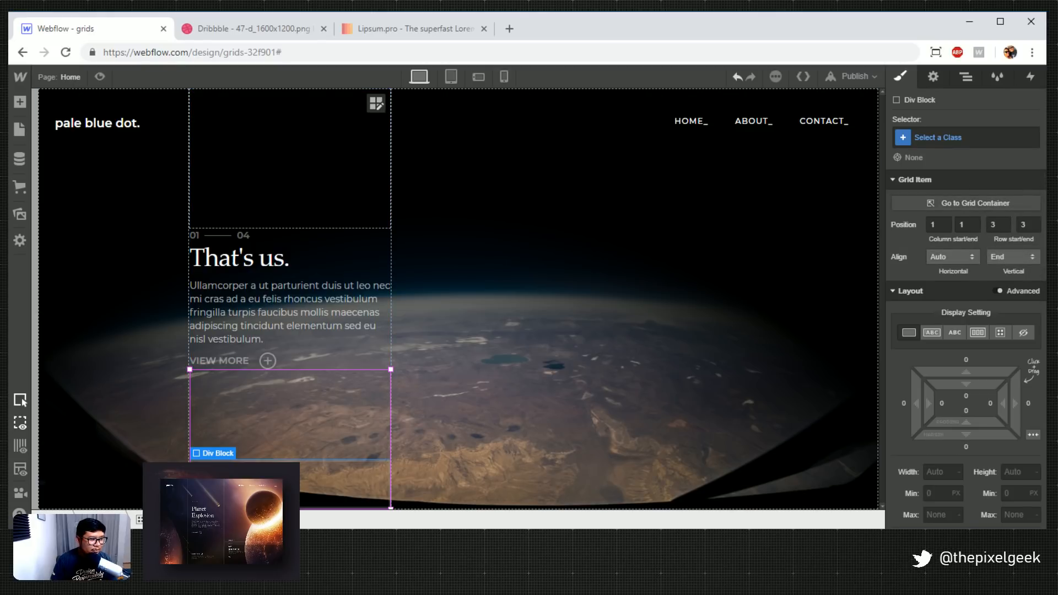
Check the lower text block in the Dribbble design, then return to Webflow and nest a div block inside the third-row div
{"action": "left_click", "coordinate": [259, 30]}
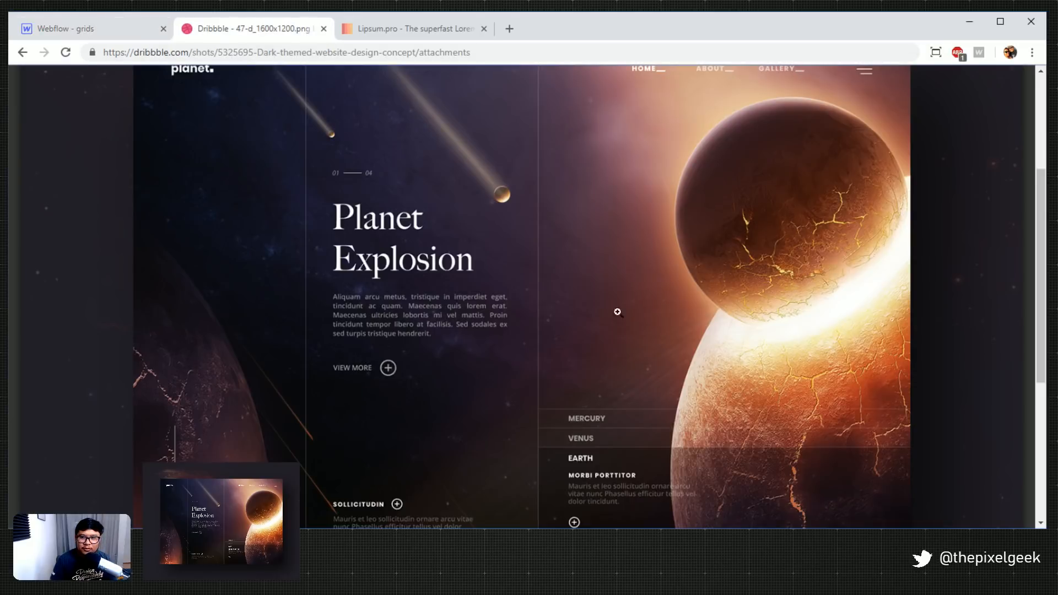
{"action": "scroll", "coordinate": [664, 382], "scroll_direction": "down", "scroll_amount": 4}
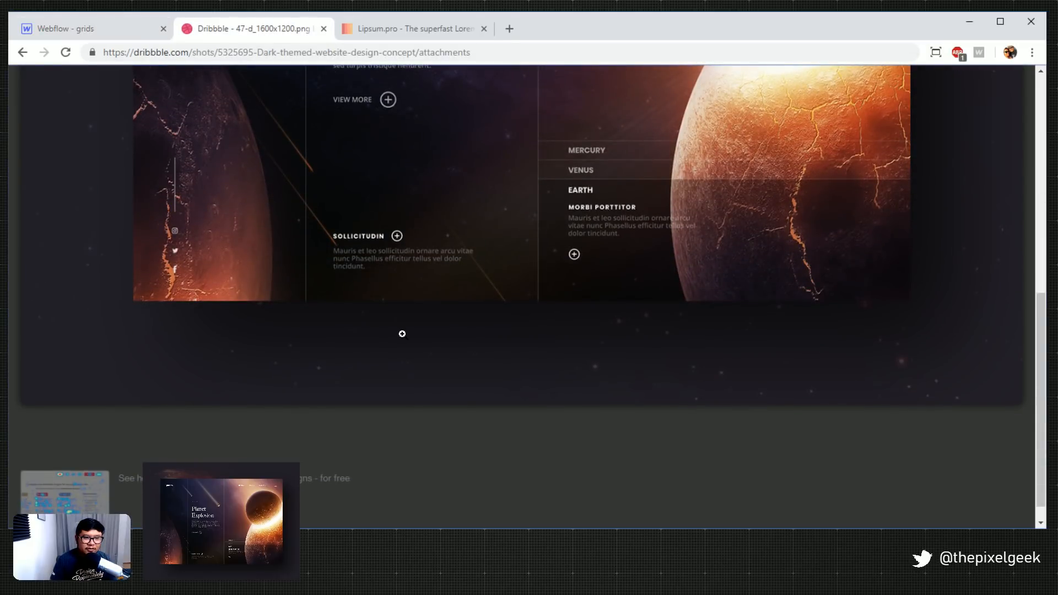
{"action": "scroll", "coordinate": [402, 333], "scroll_direction": "up", "scroll_amount": 2}
{"action": "scroll", "coordinate": [452, 275], "scroll_direction": "up", "scroll_amount": 3}
{"action": "scroll", "coordinate": [457, 309], "scroll_direction": "down", "scroll_amount": 3}
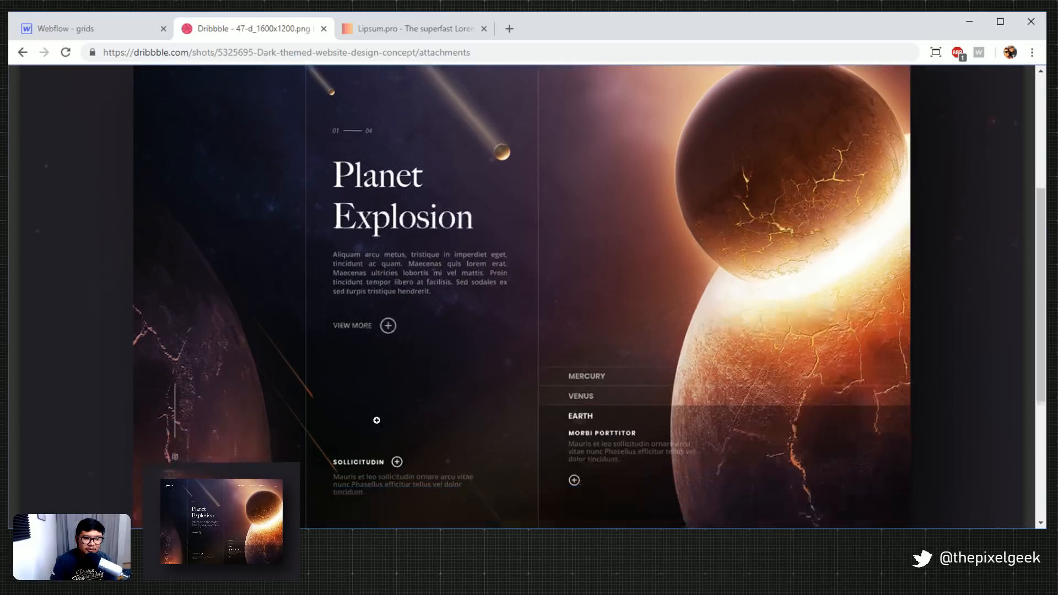
{"action": "left_click", "coordinate": [108, 31]}
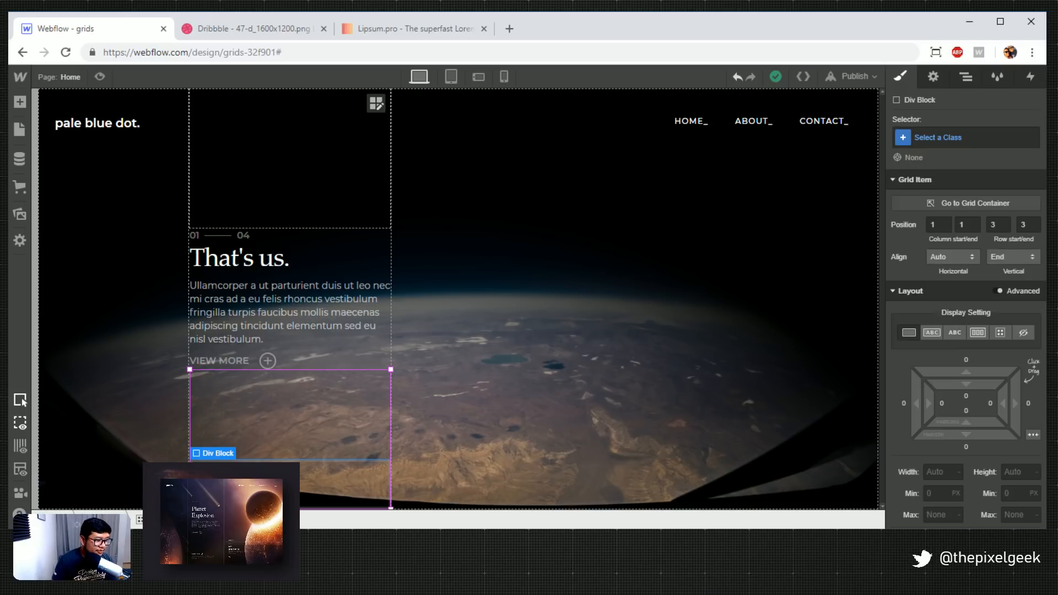
{"action": "key", "text": "a"}
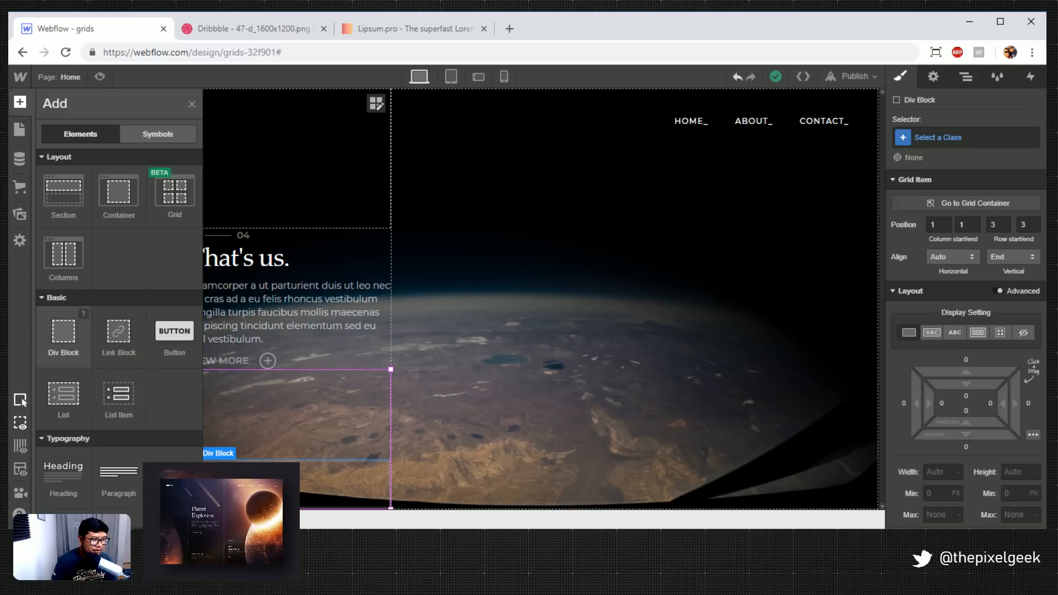
{"action": "left_click", "coordinate": [63, 333]}
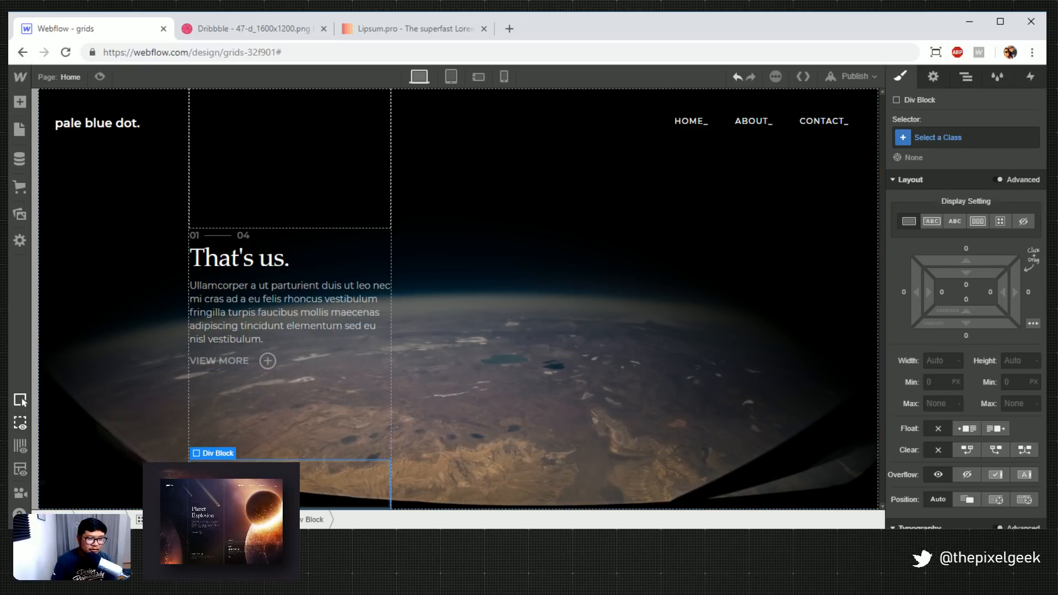
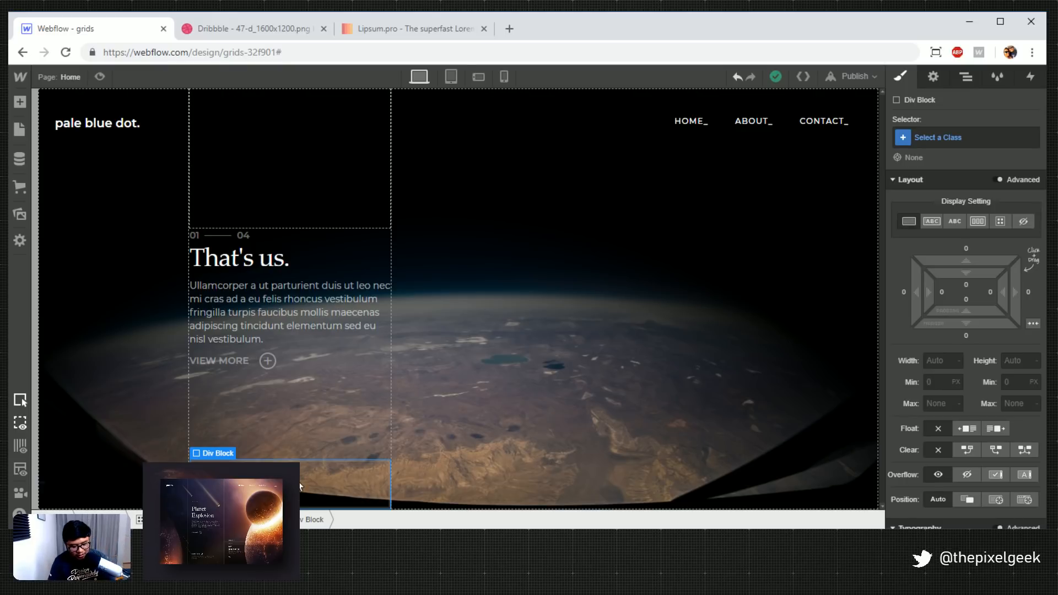
{"action": "key", "text": "ctrl+v"}
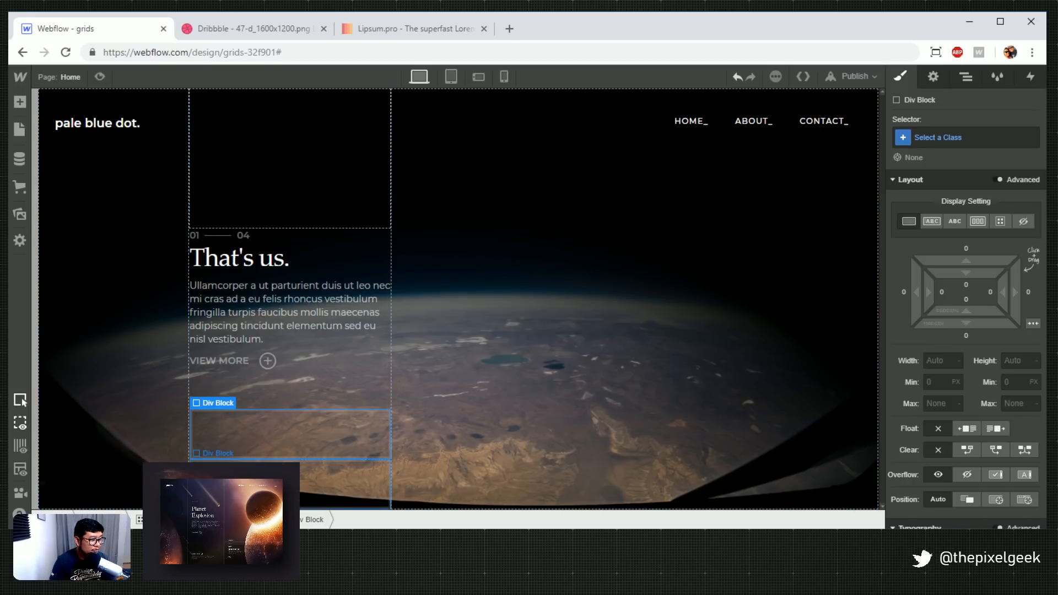
{"action": "left_click", "coordinate": [341, 483]}
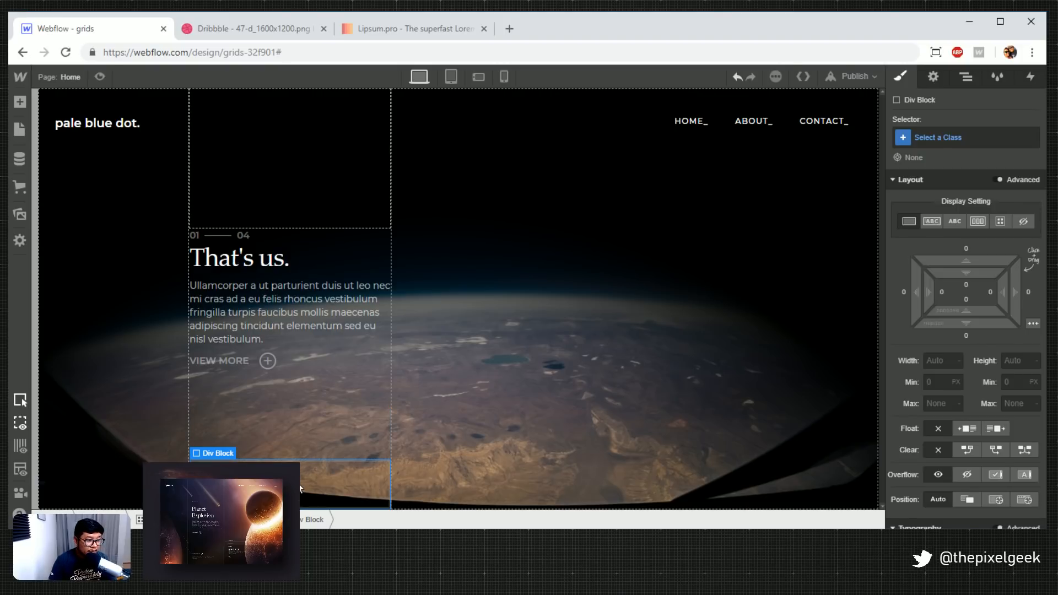
{"action": "key", "text": "a"}
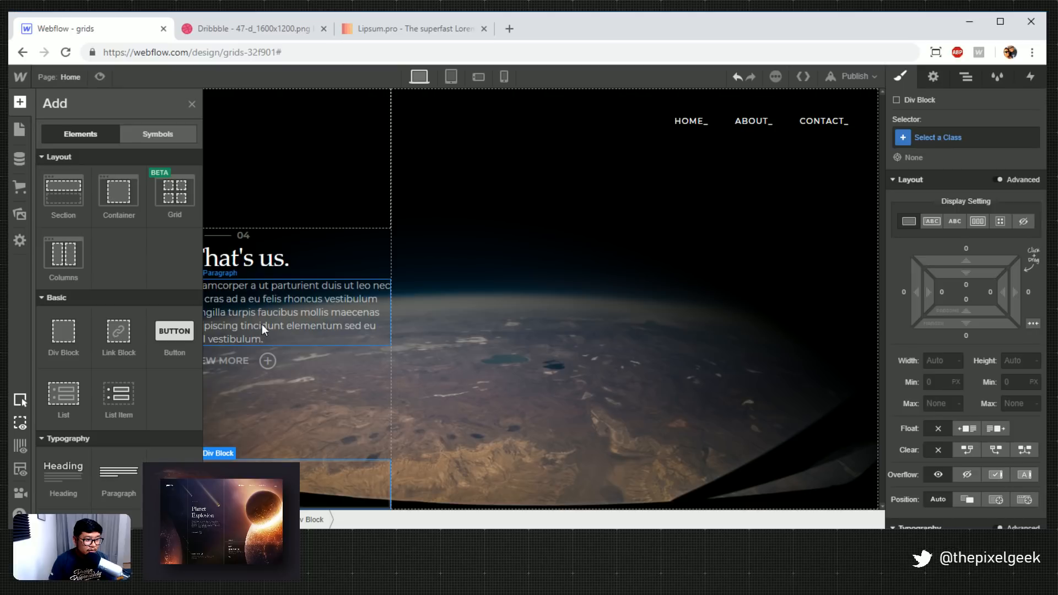
Copy the paragraph under the "That's us." heading into the third-row div block, below its nested div
{"action": "left_click", "coordinate": [285, 312]}
{"action": "left_click", "coordinate": [969, 78]}
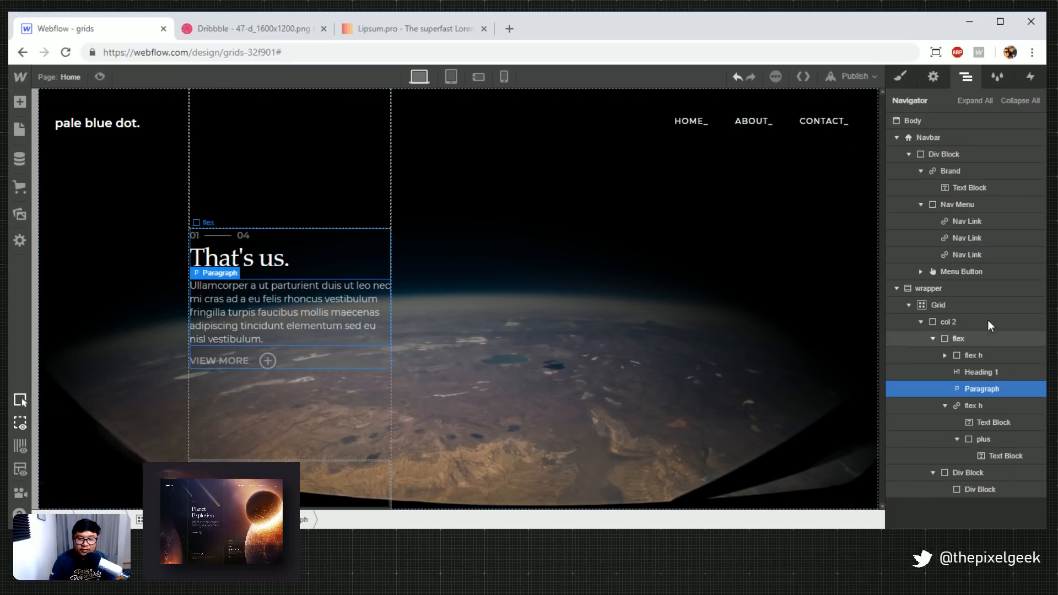
{"action": "left_click", "coordinate": [921, 322]}
{"action": "left_click", "coordinate": [921, 322]}
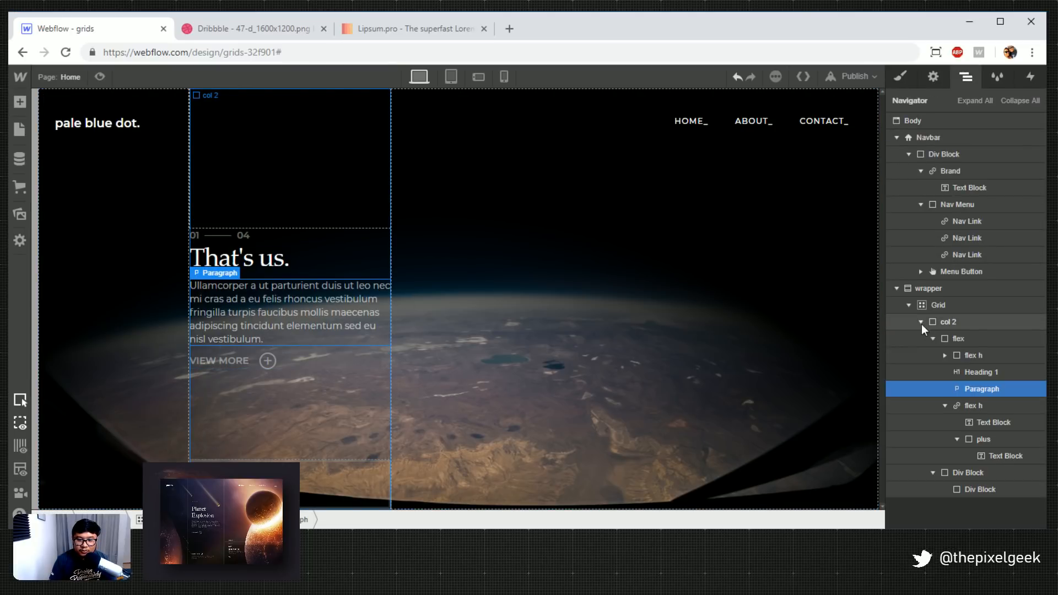
{"action": "left_click", "coordinate": [933, 339]}
{"action": "left_click", "coordinate": [970, 354]}
{"action": "key", "text": "ctrl+v"}
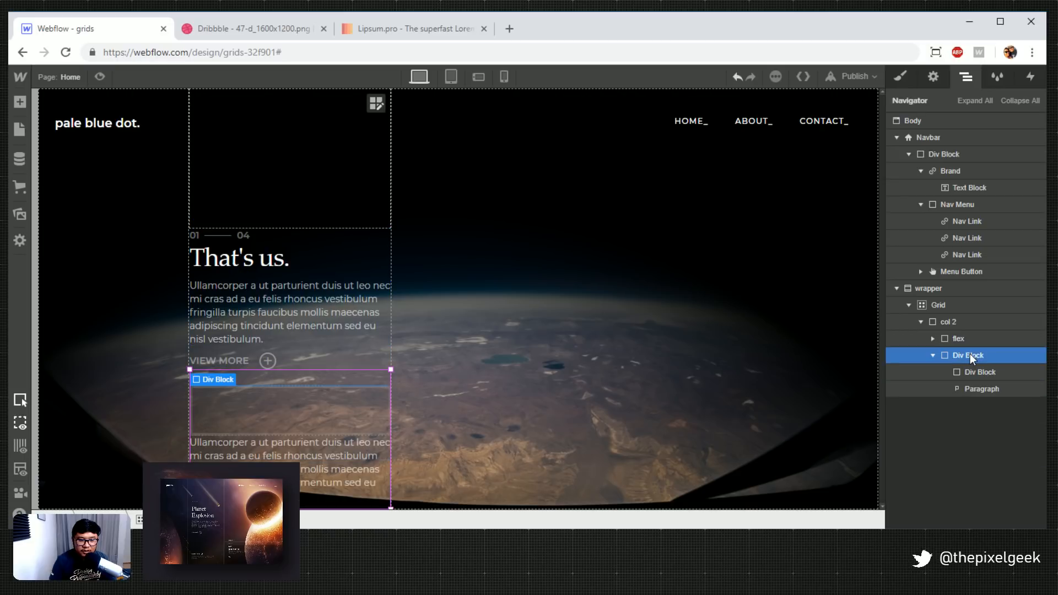
Apply the existing flex h class to the nested div block above the copied paragraph
{"action": "left_click", "coordinate": [309, 418]}
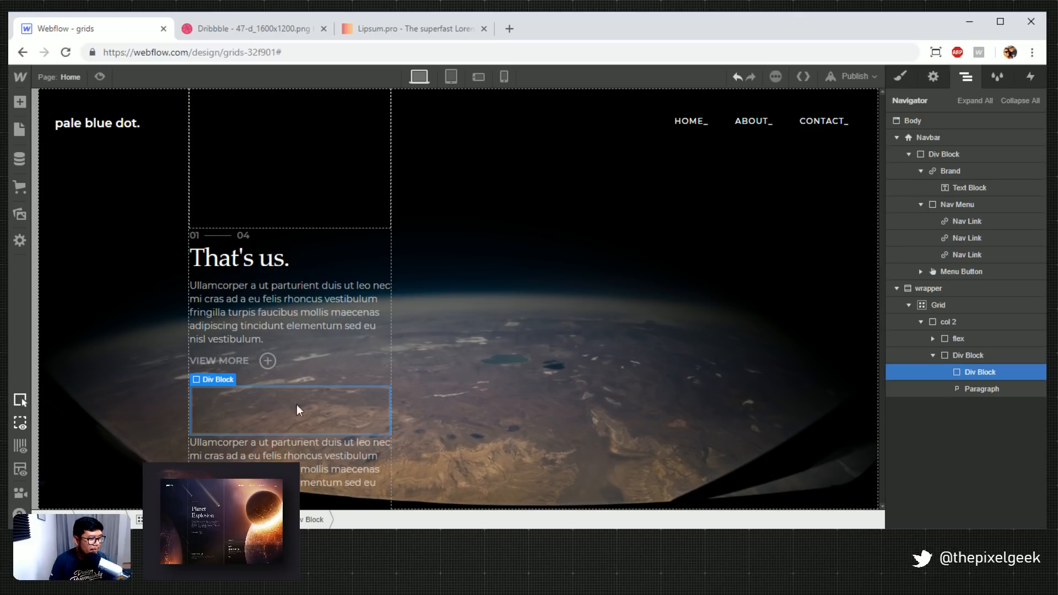
{"action": "key", "text": "a"}
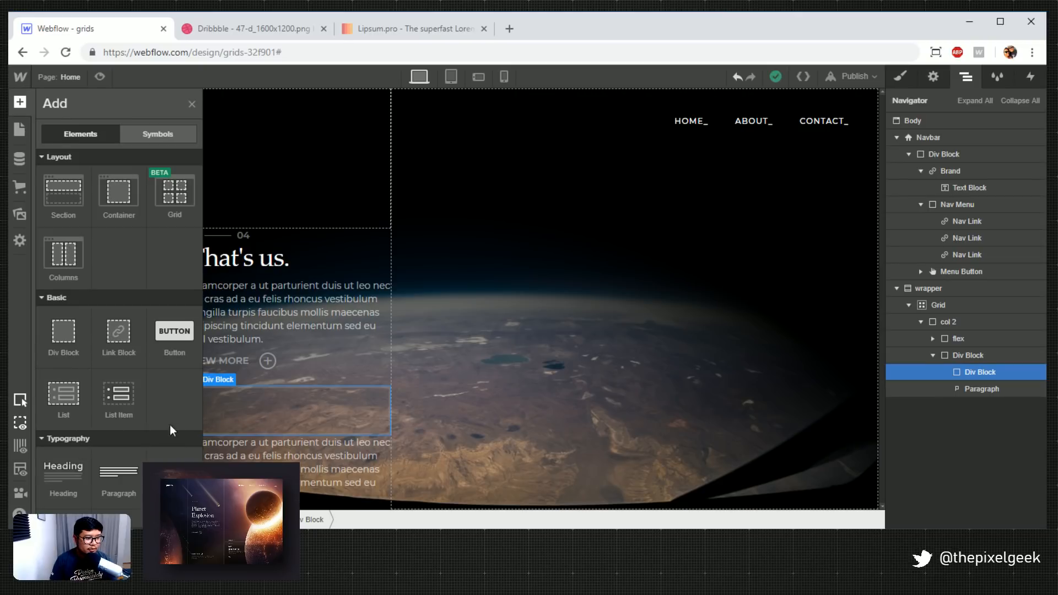
{"action": "key", "text": "a"}
{"action": "key", "text": "s"}
{"action": "left_click", "coordinate": [934, 137]}
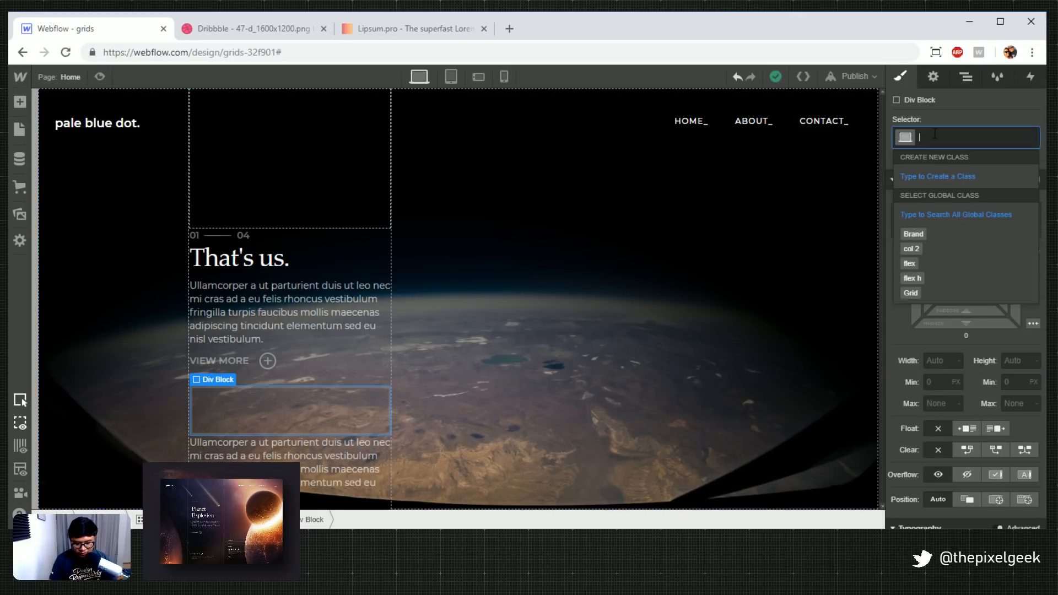
{"action": "type", "text": "flex h"}
{"action": "key", "text": "Return"}
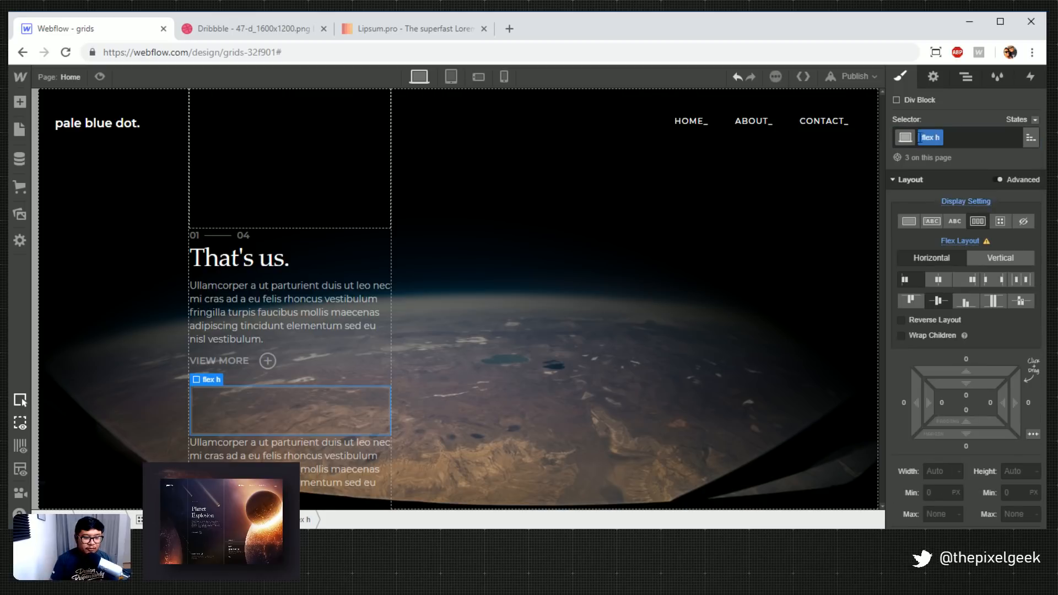
Add a text block inside the flex h div above the copied paragraph
{"action": "key", "text": "a"}
{"action": "scroll", "coordinate": [111, 445], "scroll_direction": "down", "scroll_amount": 4}
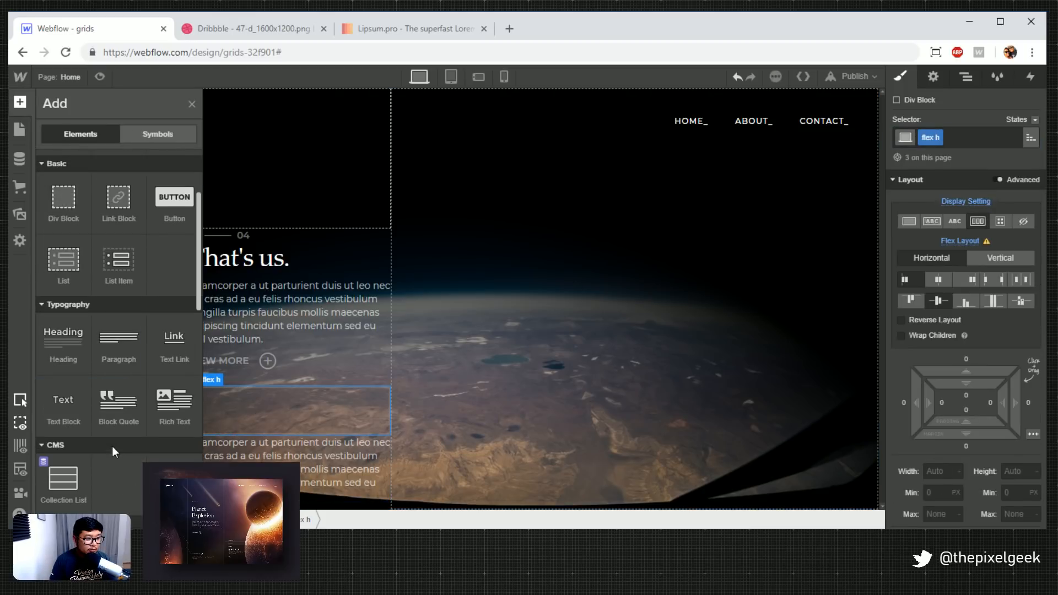
{"action": "left_click_drag", "start_coordinate": [64, 405], "coordinate": [263, 435]}
Generate one random word on Lipsum.pro and replace the new text block's placeholder in Webflow with CONSEQUAT
{"action": "double_click", "coordinate": [229, 416]}
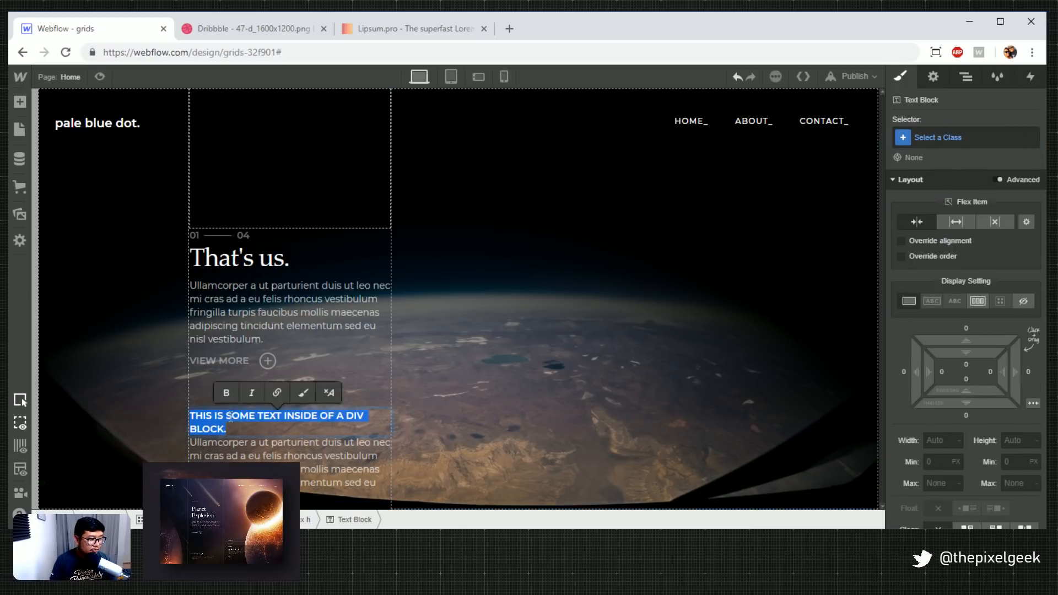
{"action": "left_click", "coordinate": [246, 418]}
{"action": "key", "text": "ctrl+a"}
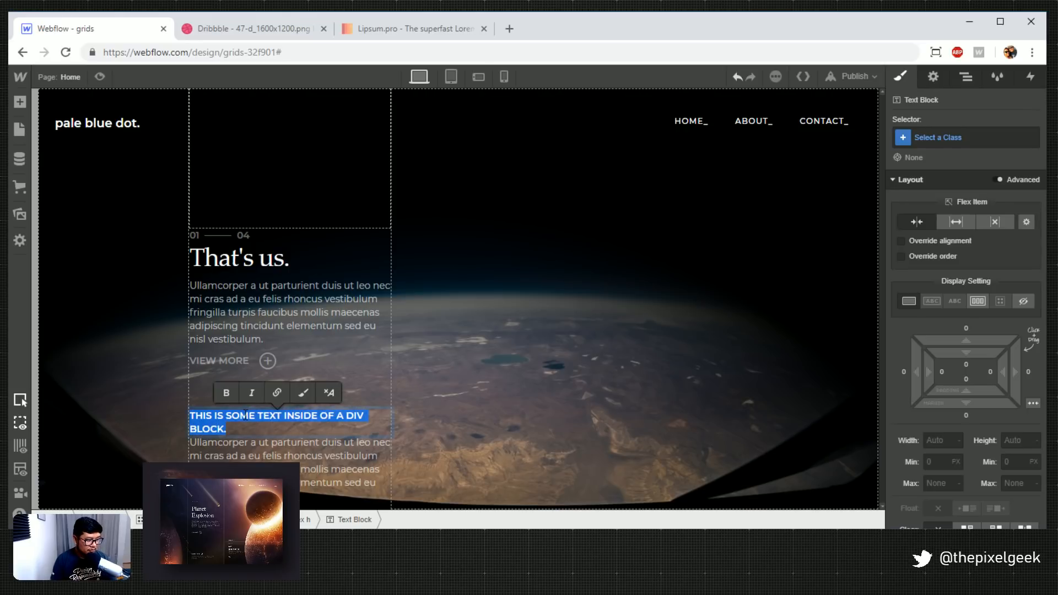
{"action": "left_click", "coordinate": [377, 32]}
{"action": "left_click", "coordinate": [279, 325]}
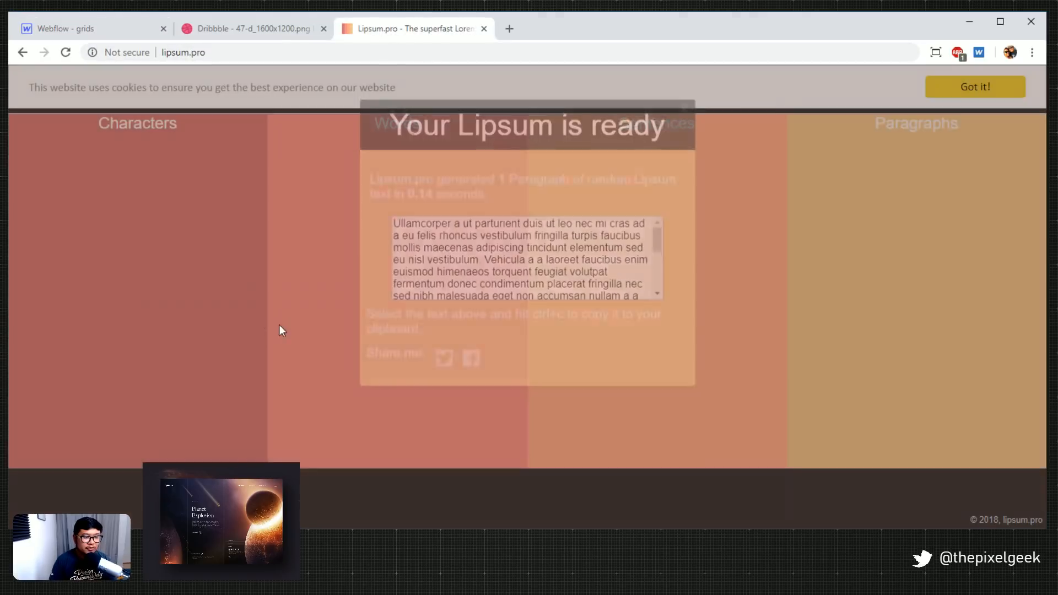
{"action": "left_click", "coordinate": [407, 125]}
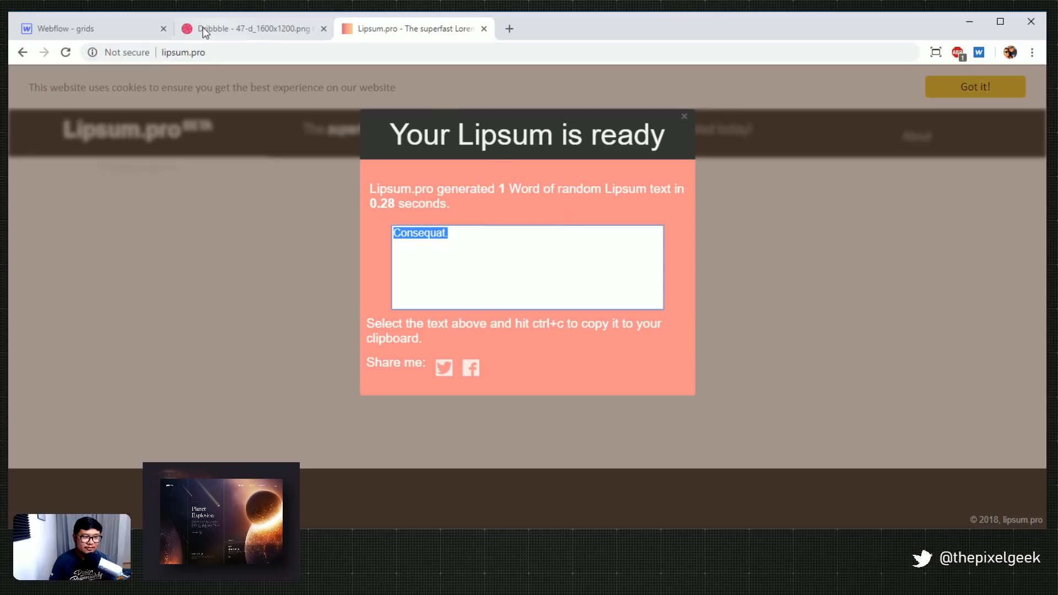
{"action": "left_click", "coordinate": [111, 26]}
{"action": "type", "text": "CONSEQUAT."}
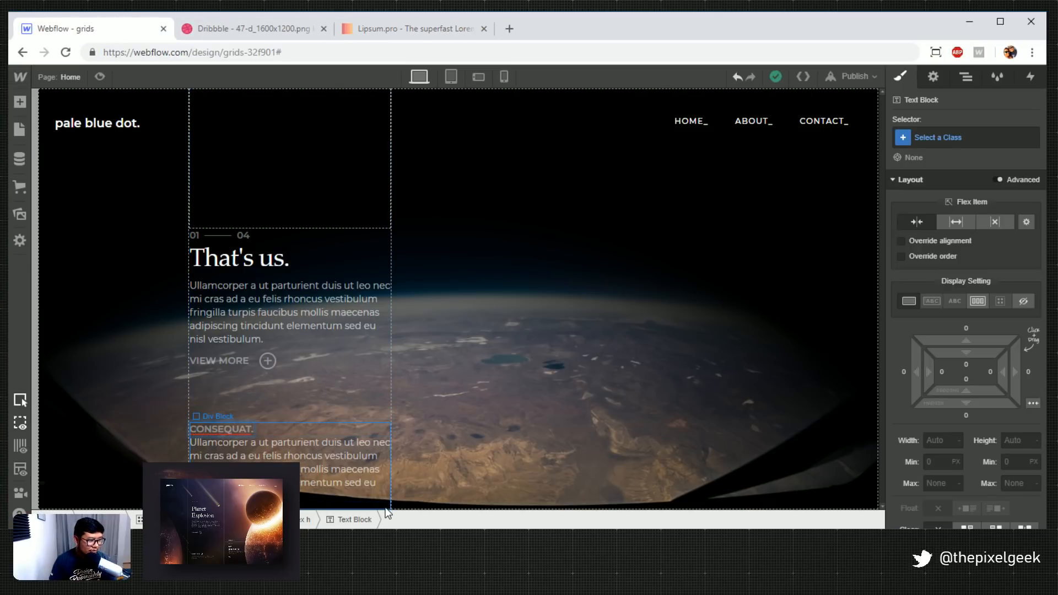
Copy the circled plus div from the VIEW MORE link and paste it beside the CONSEQUAT text
{"action": "left_click", "coordinate": [268, 362]}
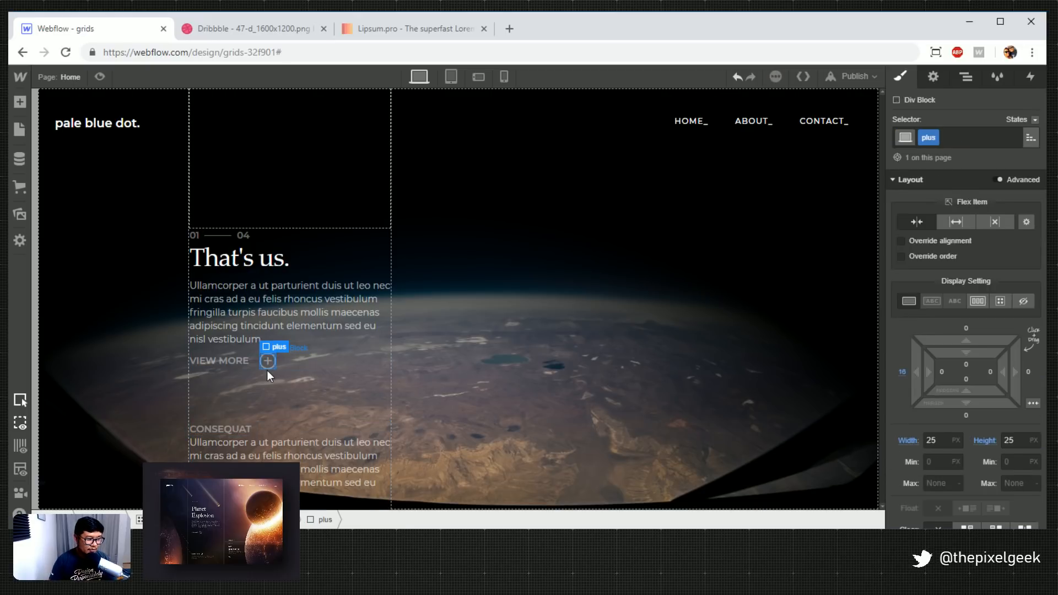
{"action": "left_click", "coordinate": [242, 427]}
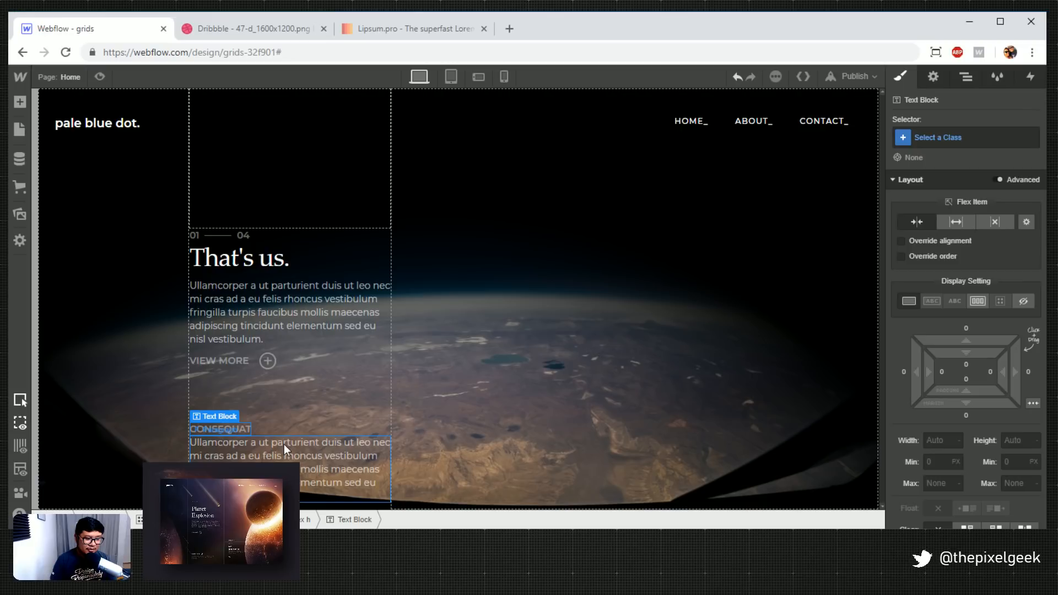
{"action": "key", "text": "ctrl+v"}
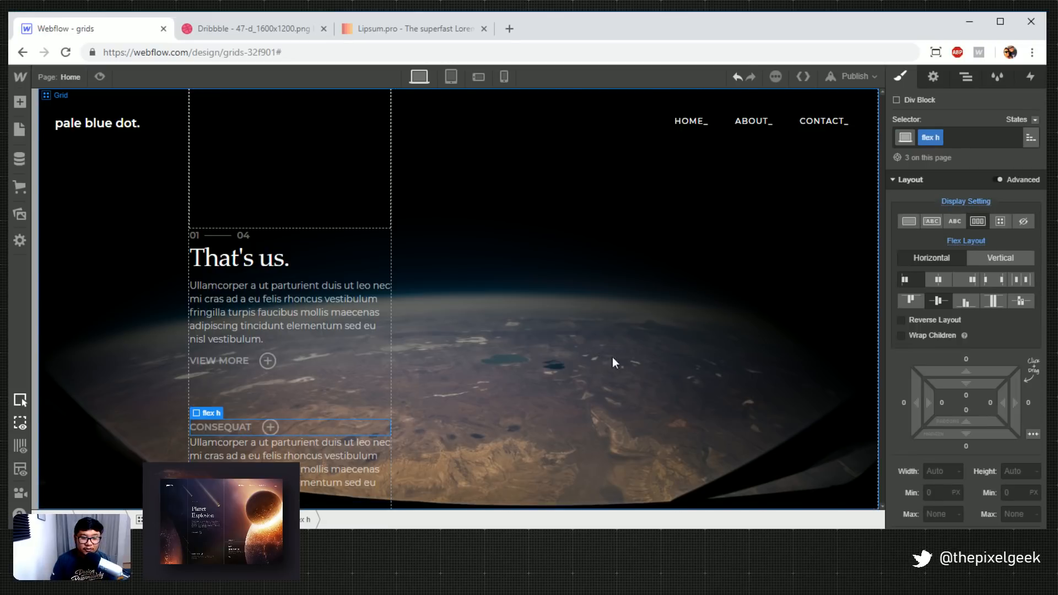
Give the CONSEQUAT text block a new class named "sub title" and set its font color to white
{"action": "left_click", "coordinate": [241, 422]}
{"action": "left_click", "coordinate": [945, 138]}
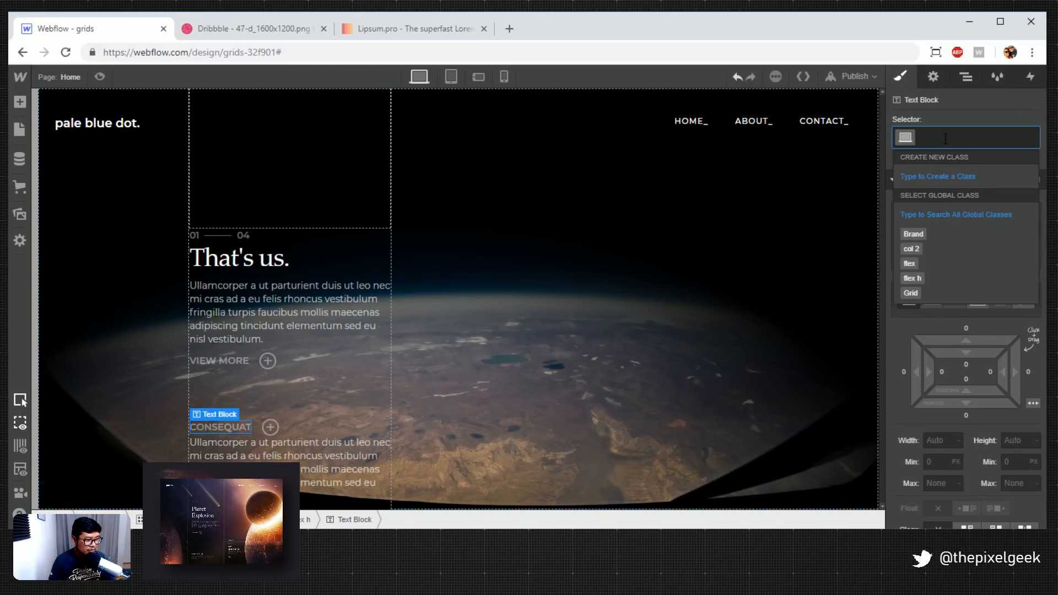
{"action": "type", "text": "sub title"}
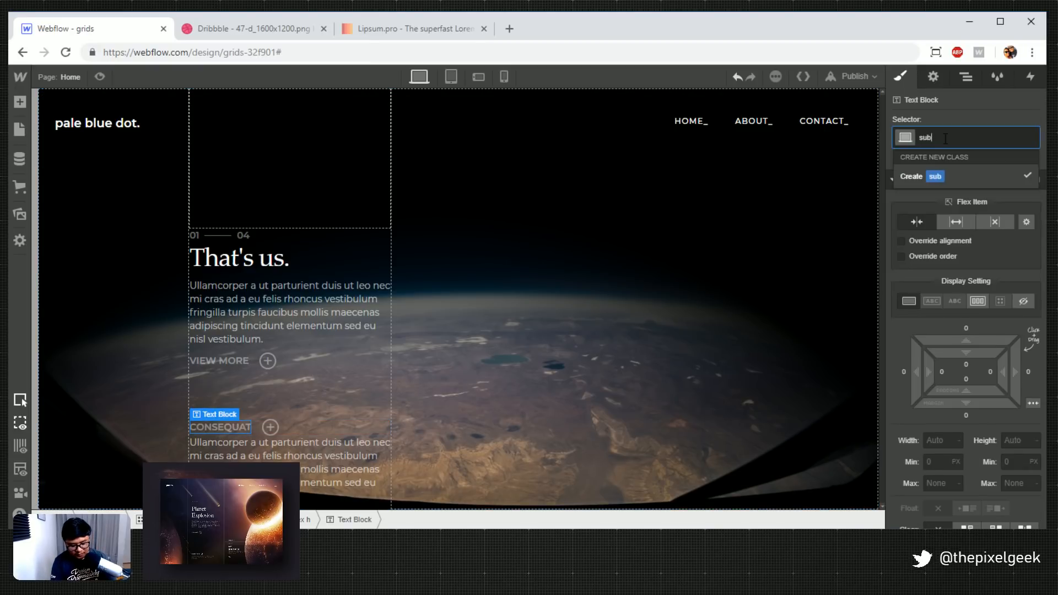
{"action": "key", "text": "Return"}
{"action": "scroll", "coordinate": [995, 394], "scroll_direction": "down", "scroll_amount": 3}
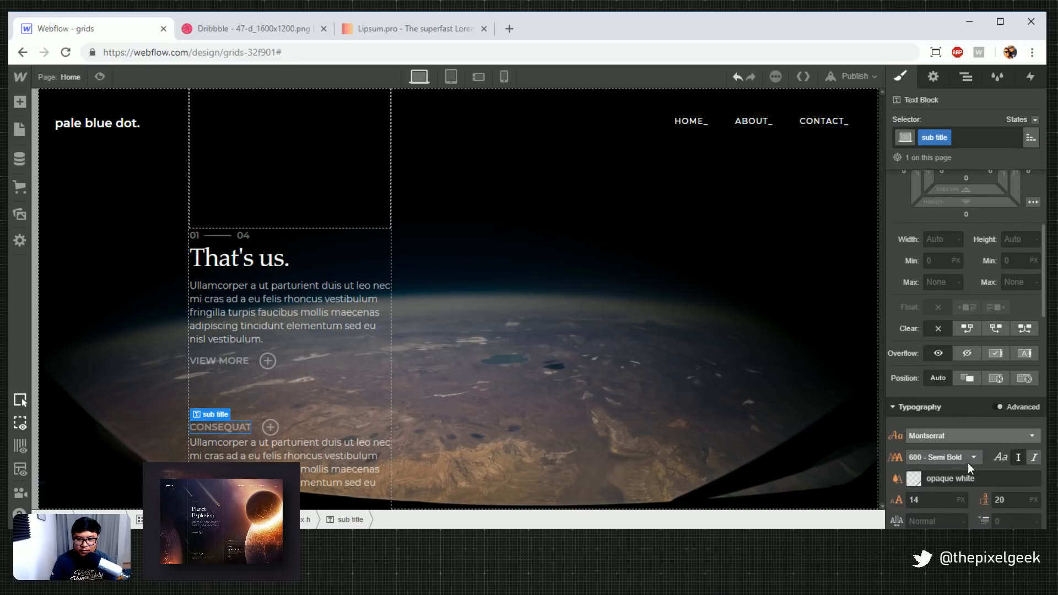
{"action": "left_click", "coordinate": [970, 477]}
{"action": "type", "text": "white"}
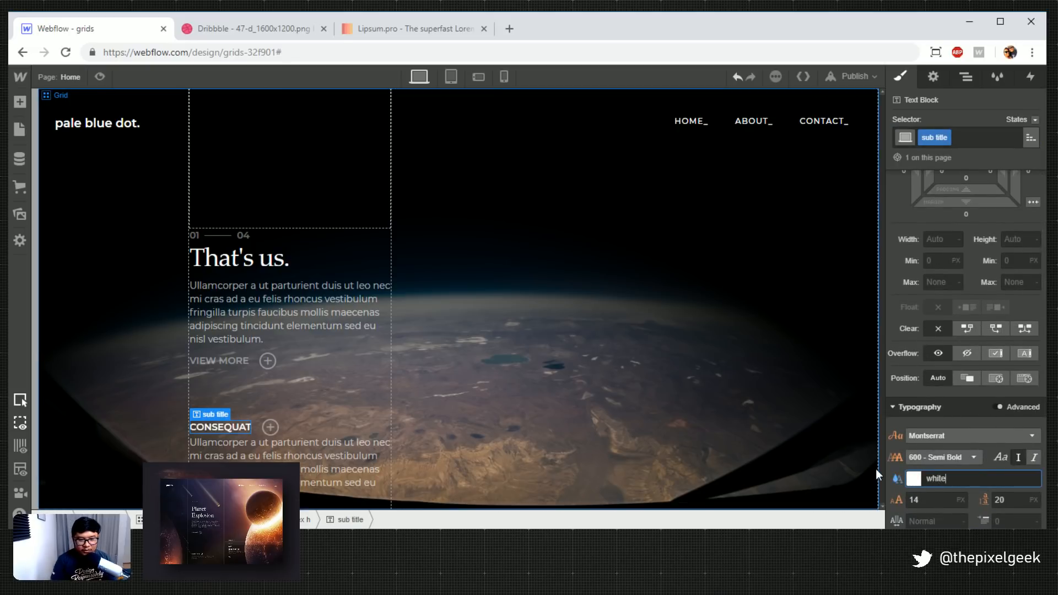
Add a combo class named "subtitle" to the circled plus div beside CONSEQUAT
{"action": "left_click", "coordinate": [275, 427]}
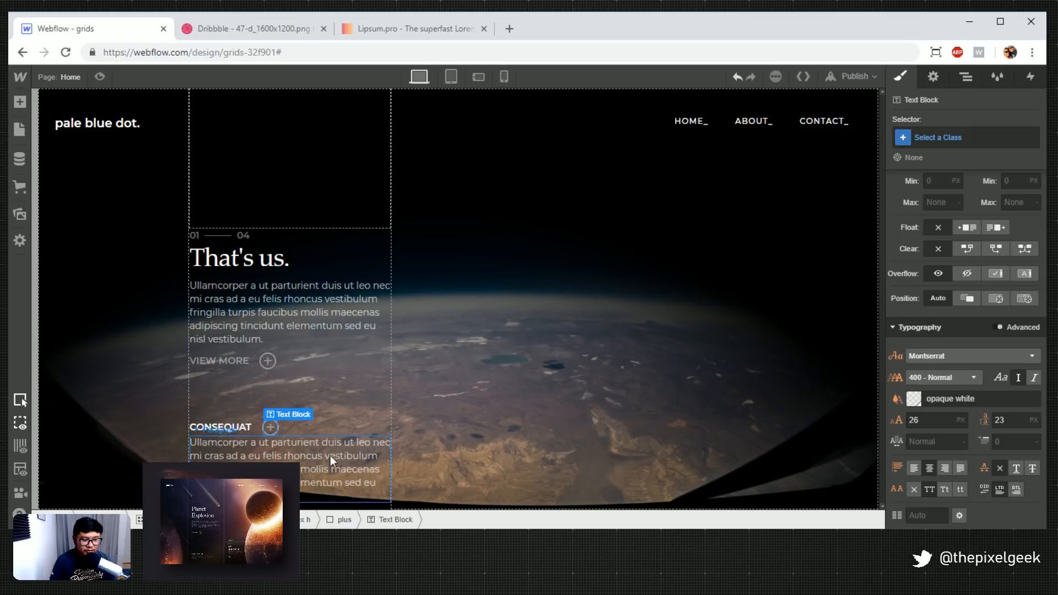
{"action": "left_click", "coordinate": [964, 138]}
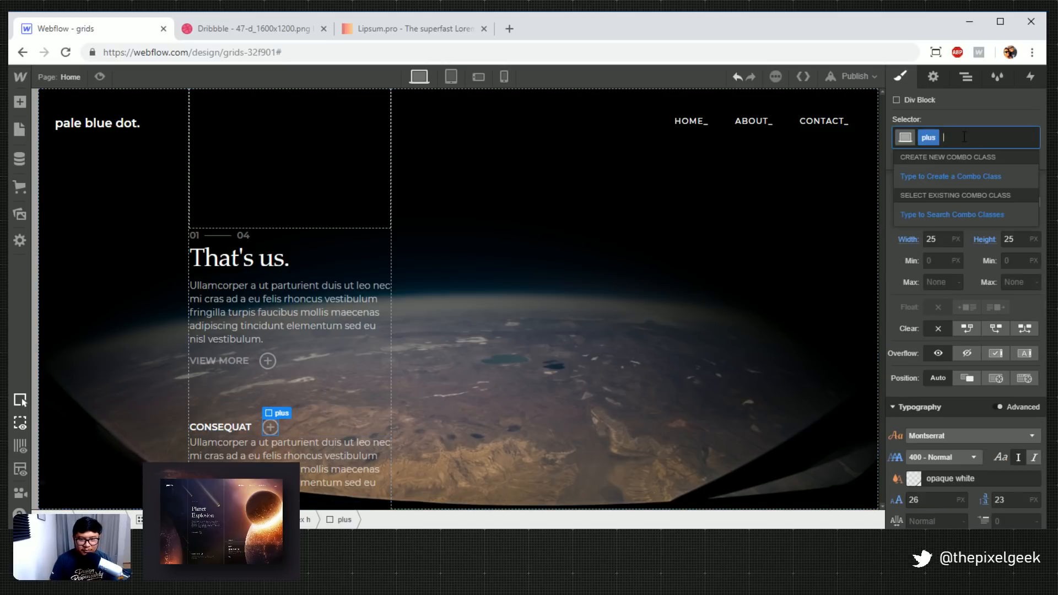
{"action": "type", "text": "sub"}
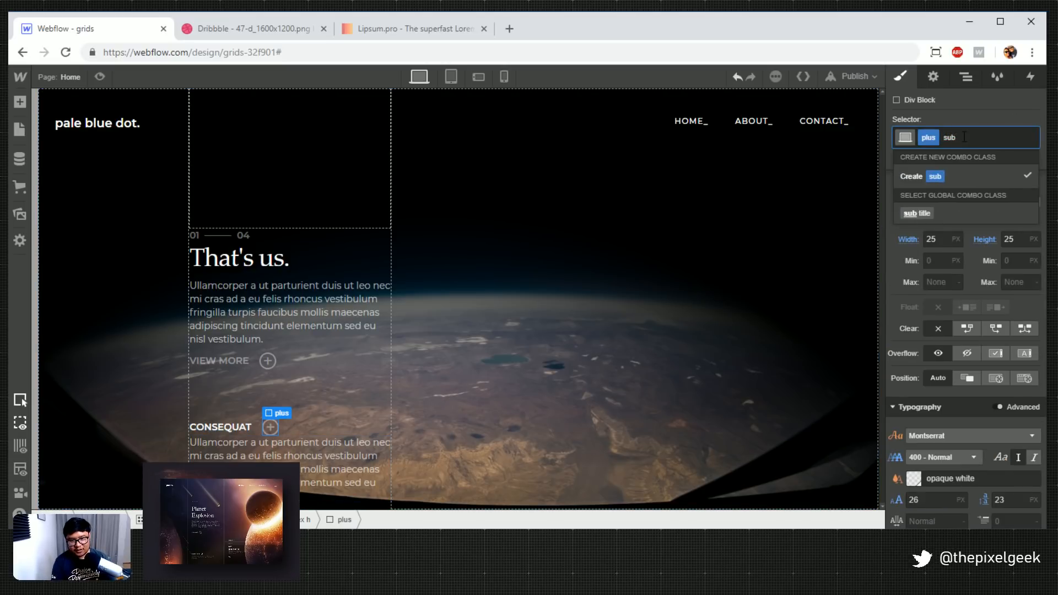
{"action": "type", "text": "title"}
{"action": "key", "text": "Return"}
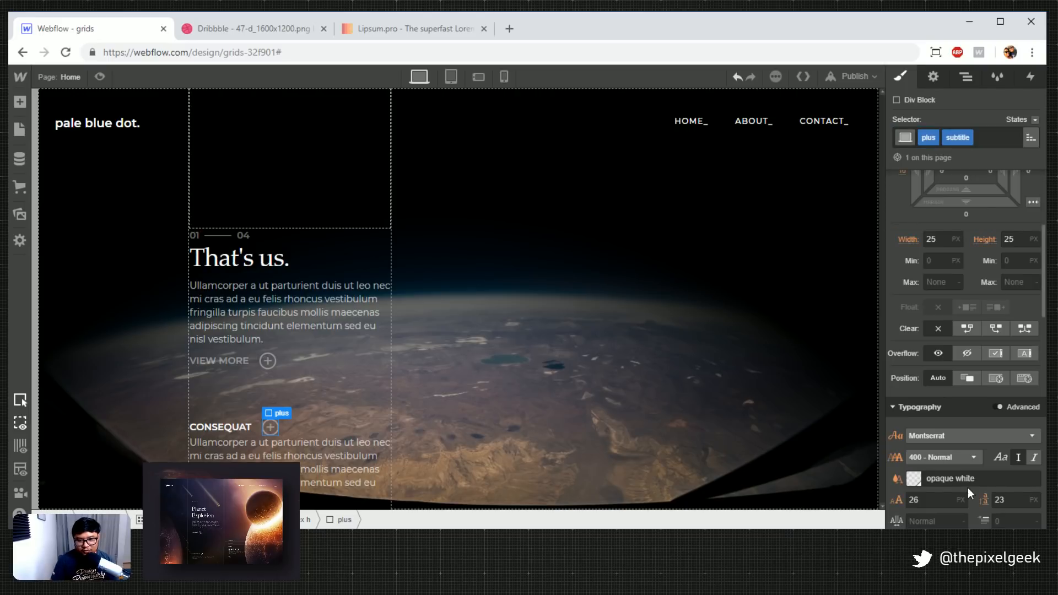
Set the font color and border color of the CONSEQUAT circled plus to white
{"action": "scroll", "coordinate": [970, 461], "scroll_direction": "down", "scroll_amount": 3}
{"action": "left_click", "coordinate": [988, 283]}
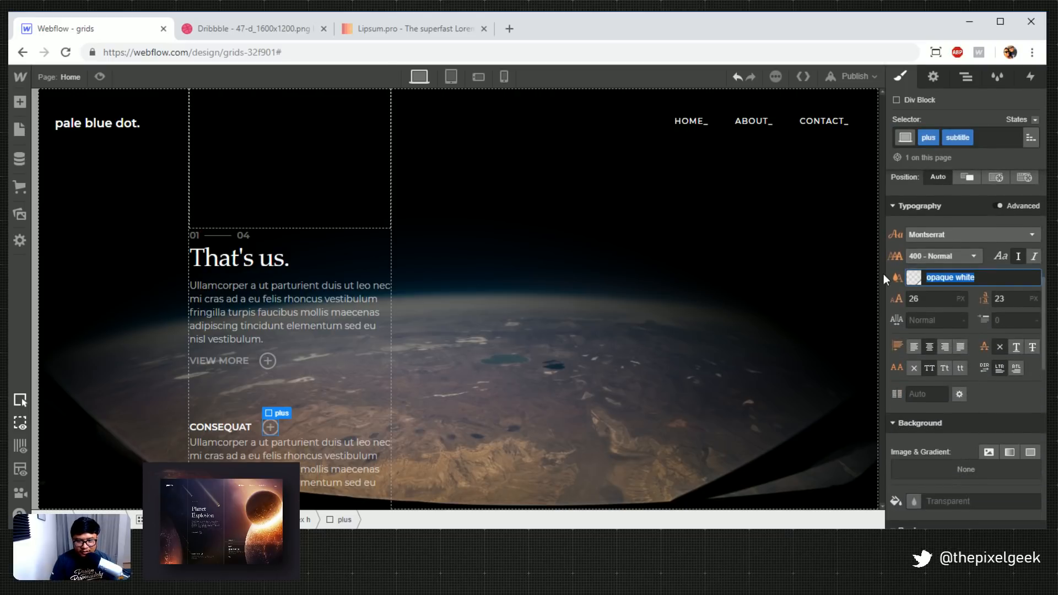
{"action": "type", "text": "white"}
{"action": "scroll", "coordinate": [893, 430], "scroll_direction": "down", "scroll_amount": 5}
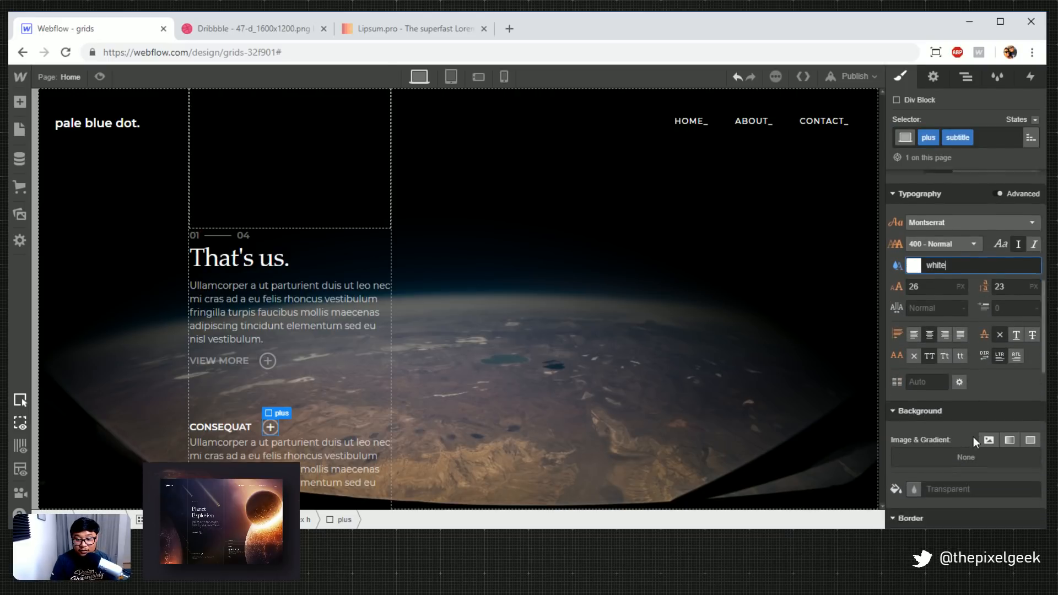
{"action": "left_click", "coordinate": [1016, 335]}
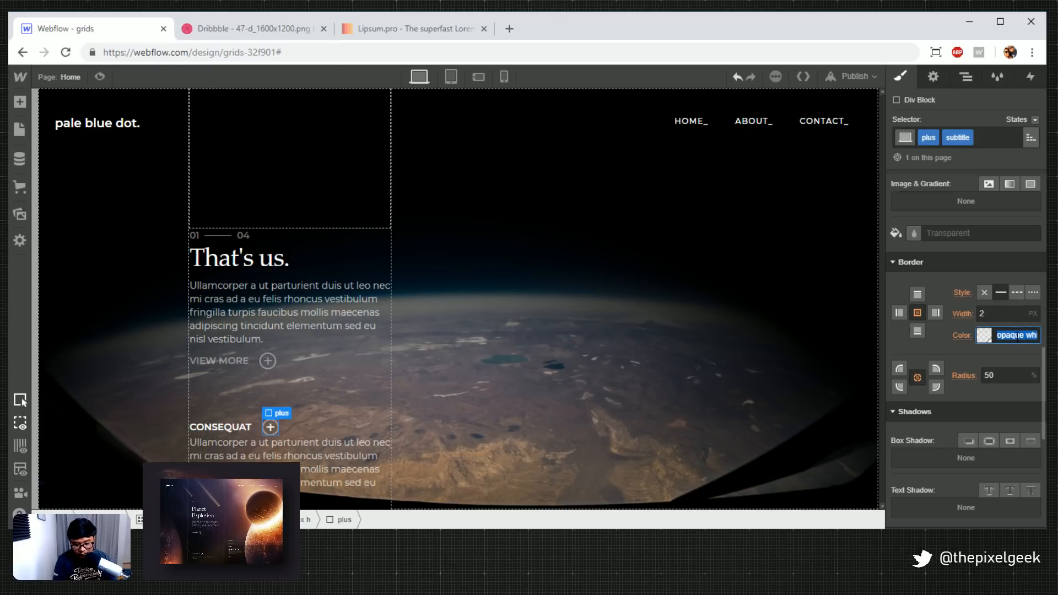
{"action": "type", "text": "white"}
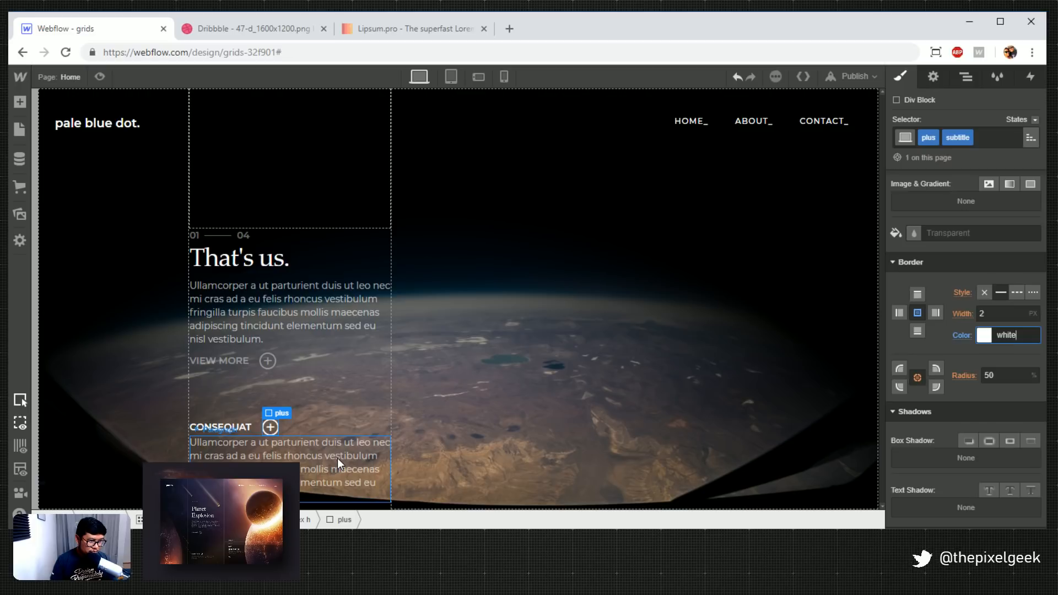
Set the VIEW MORE link block's flex h class to a 12 px font size and 18 px line height
{"action": "left_click", "coordinate": [296, 360]}
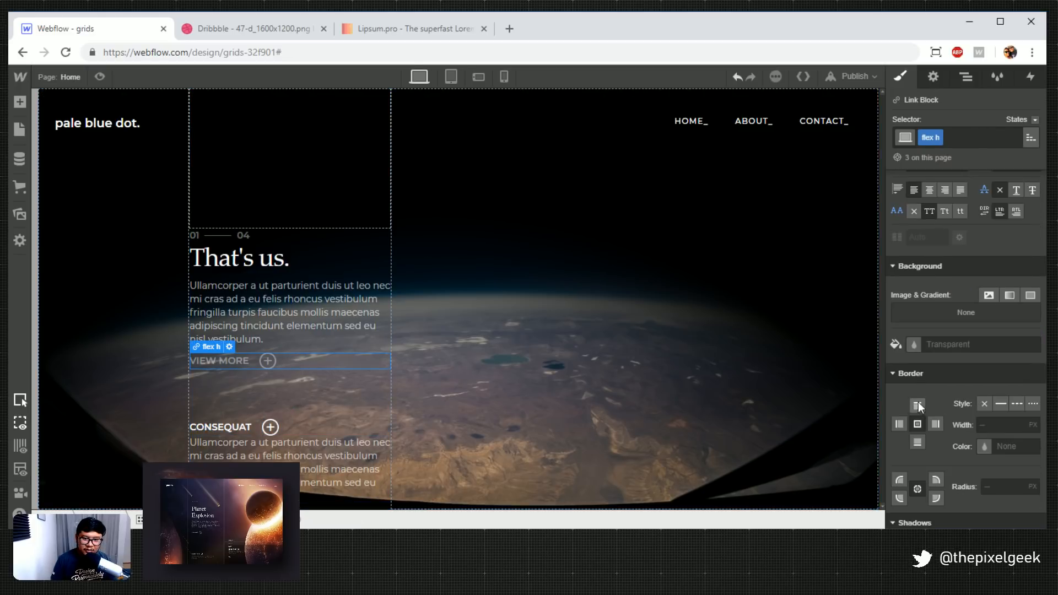
{"action": "left_click", "coordinate": [226, 362]}
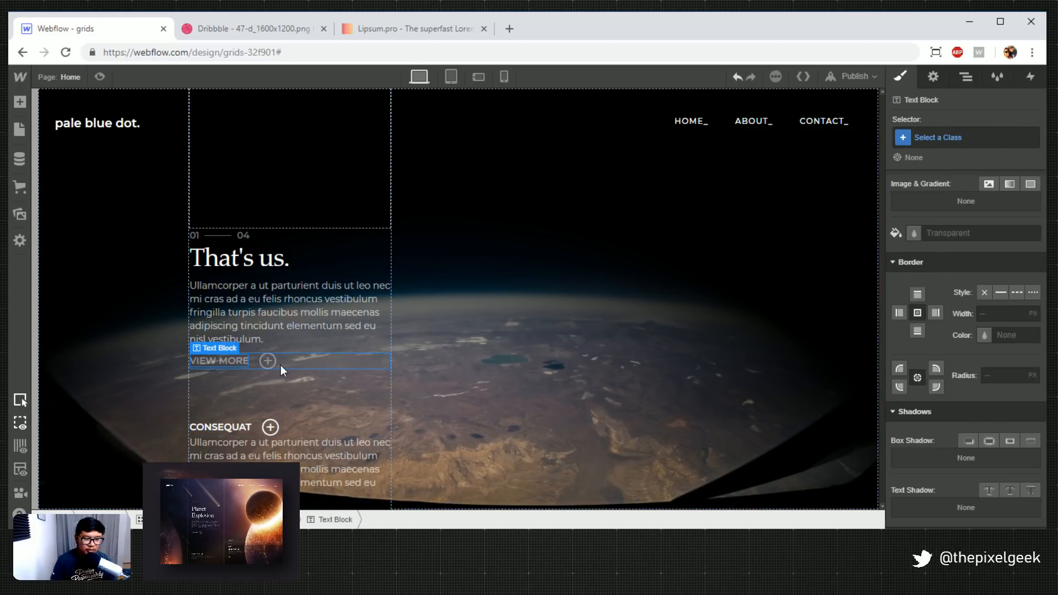
{"action": "left_click", "coordinate": [280, 365]}
{"action": "scroll", "coordinate": [948, 397], "scroll_direction": "up", "scroll_amount": 5}
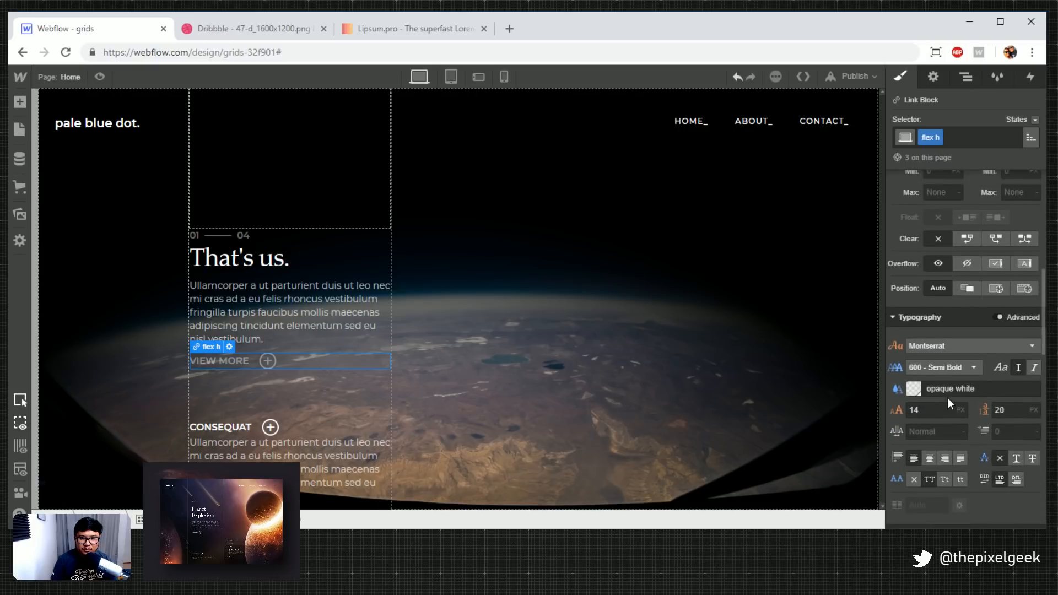
{"action": "double_click", "coordinate": [946, 409]}
{"action": "type", "text": "12"}
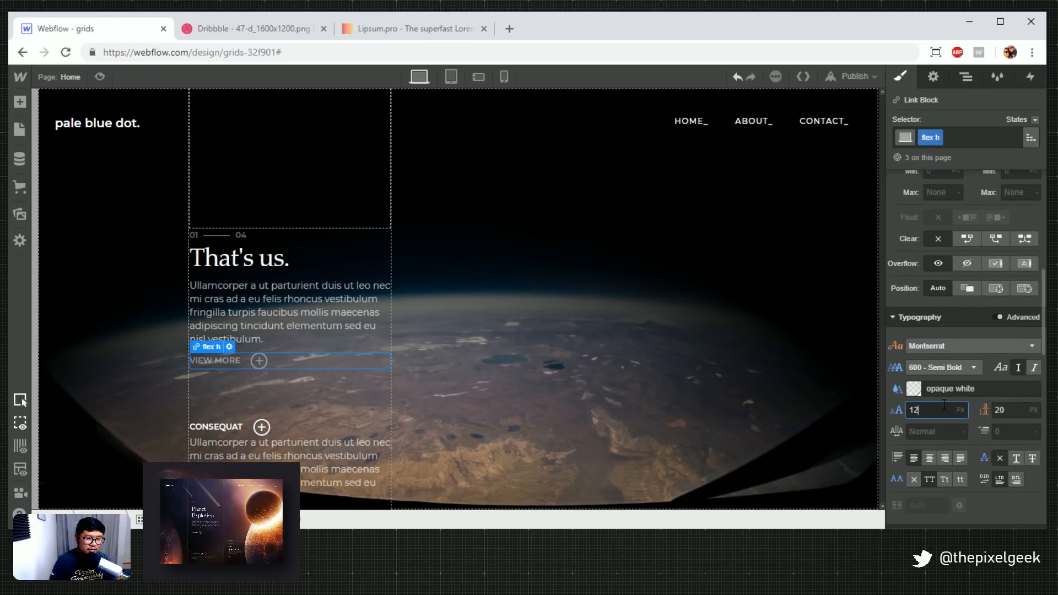
{"action": "key", "text": "Tab"}
{"action": "type", "text": "18"}
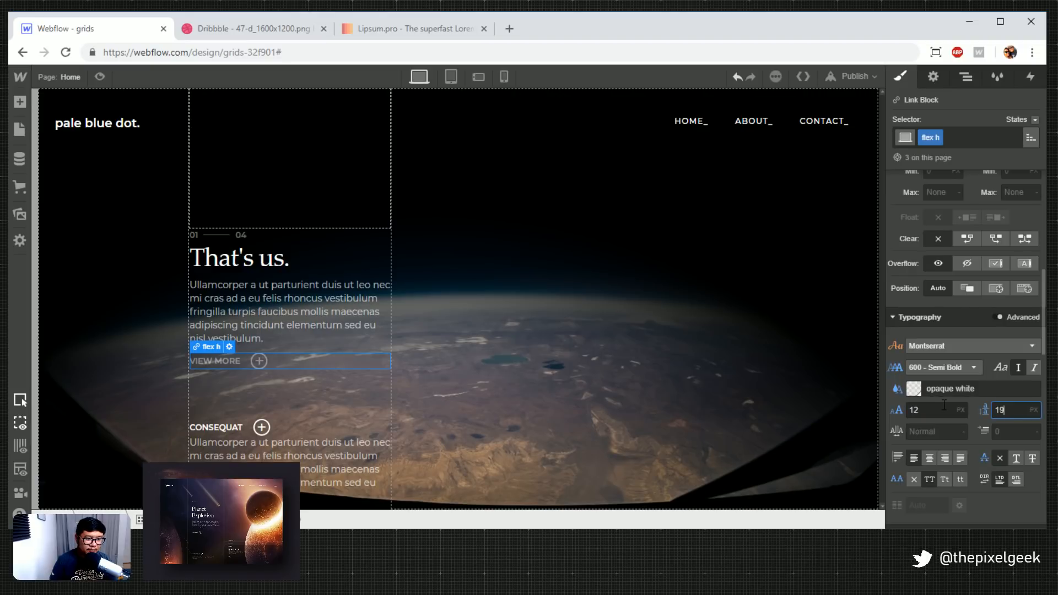
Set the font size of the paragraph under "That's us." to 11 px
{"action": "left_click", "coordinate": [326, 336]}
{"action": "left_click", "coordinate": [892, 296]}
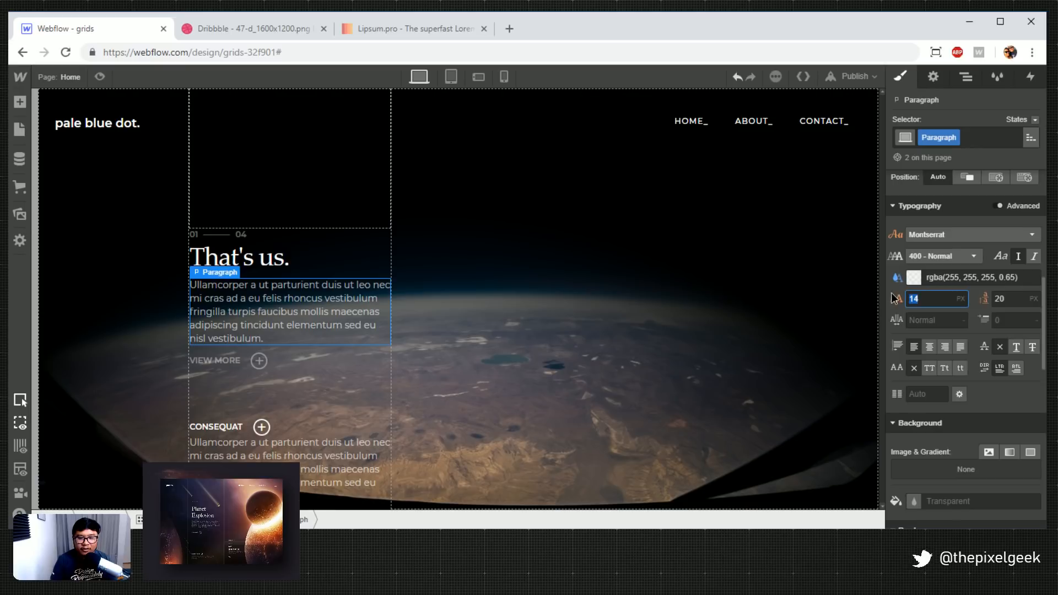
{"action": "type", "text": "10"}
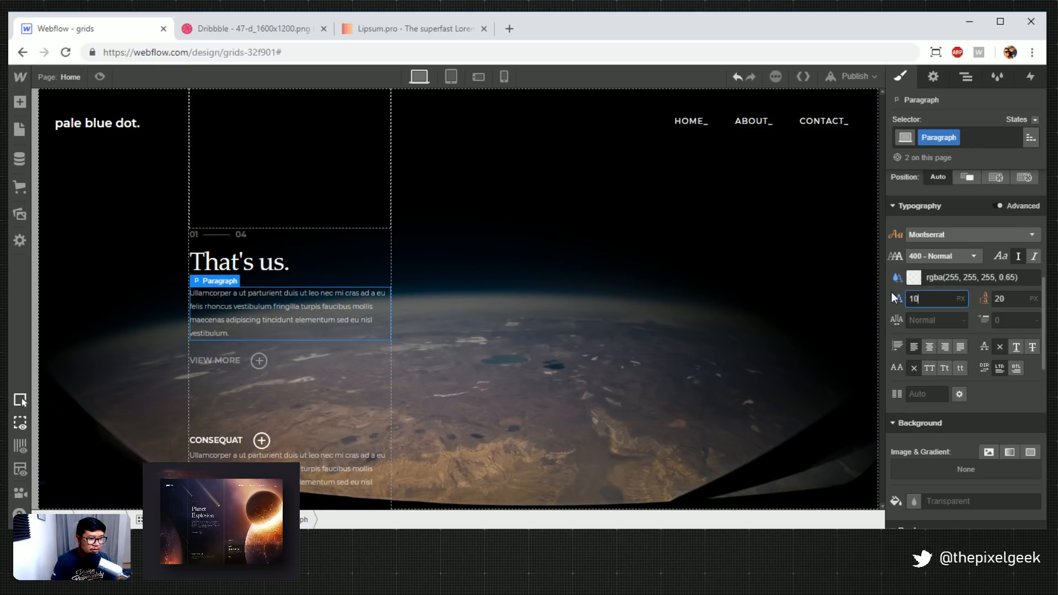
{"action": "key", "text": "Up"}
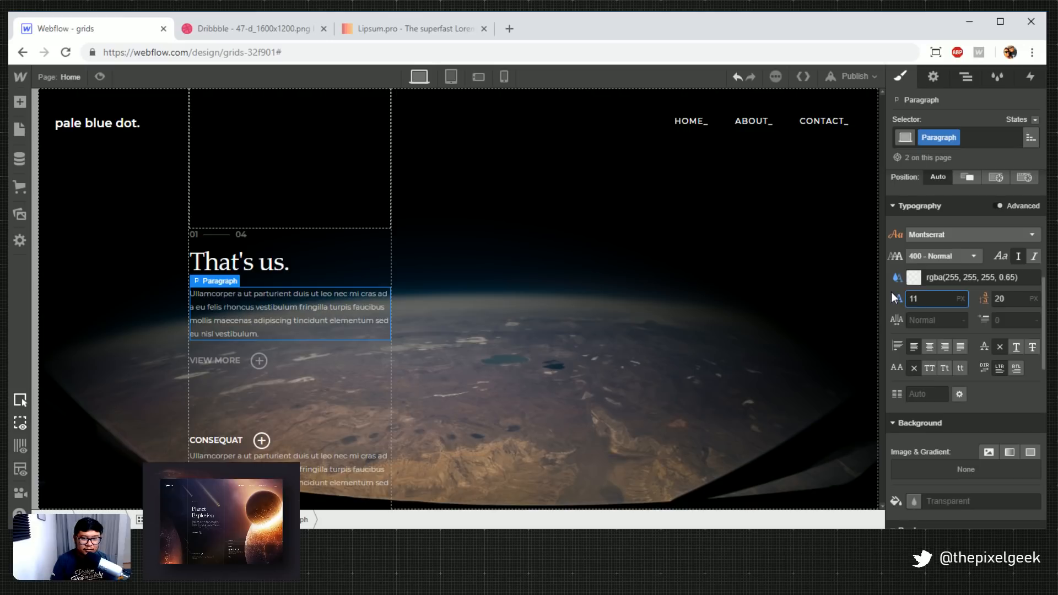
Set the paragraph's line height to 17 px and its letter spacing to 1 px
{"action": "key", "text": "Tab"}
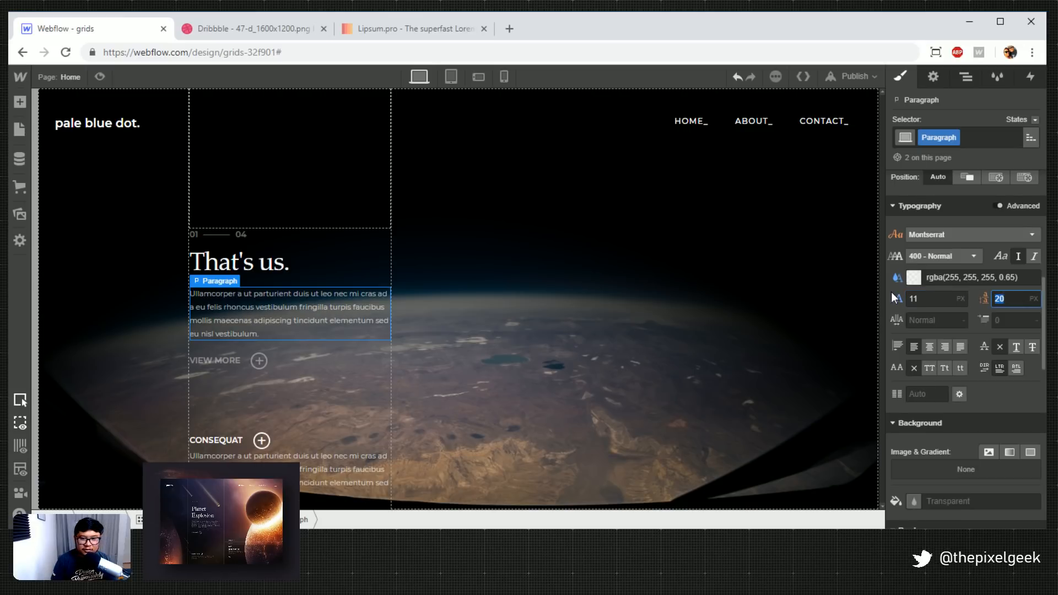
{"action": "key", "text": "Down"}
{"action": "key", "text": "Down"}
{"action": "key", "text": "Tab"}
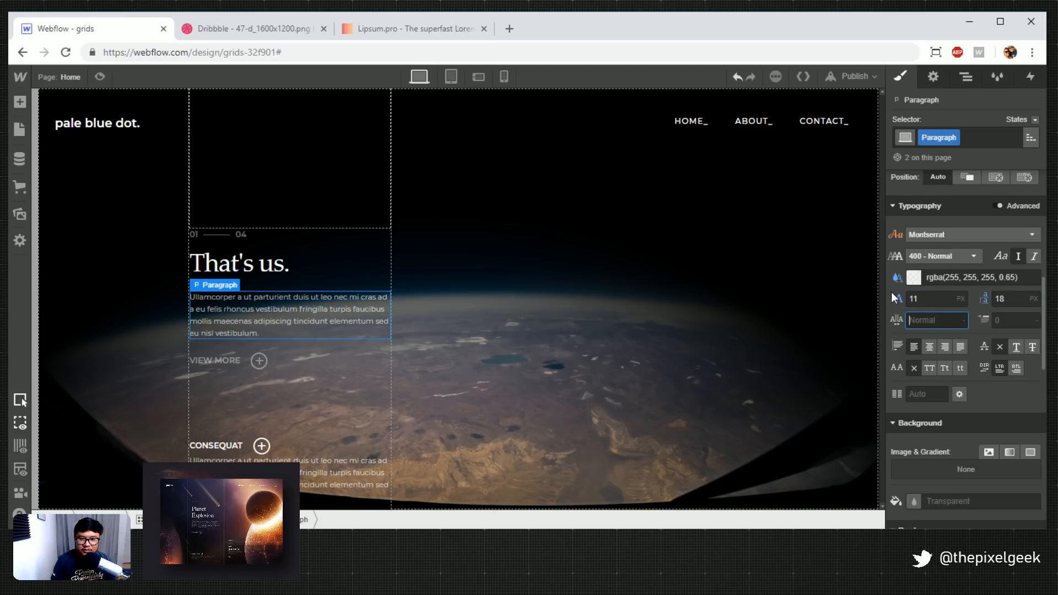
{"action": "key", "text": "shift+Tab"}
{"action": "key", "text": "Down"}
{"action": "key", "text": "Tab"}
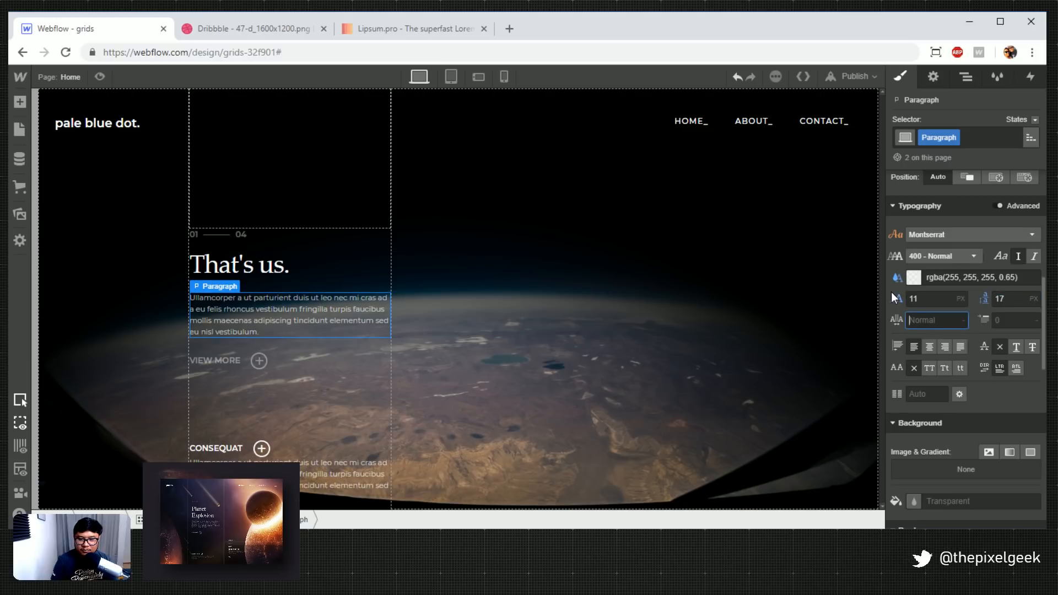
{"action": "type", "text": "1"}
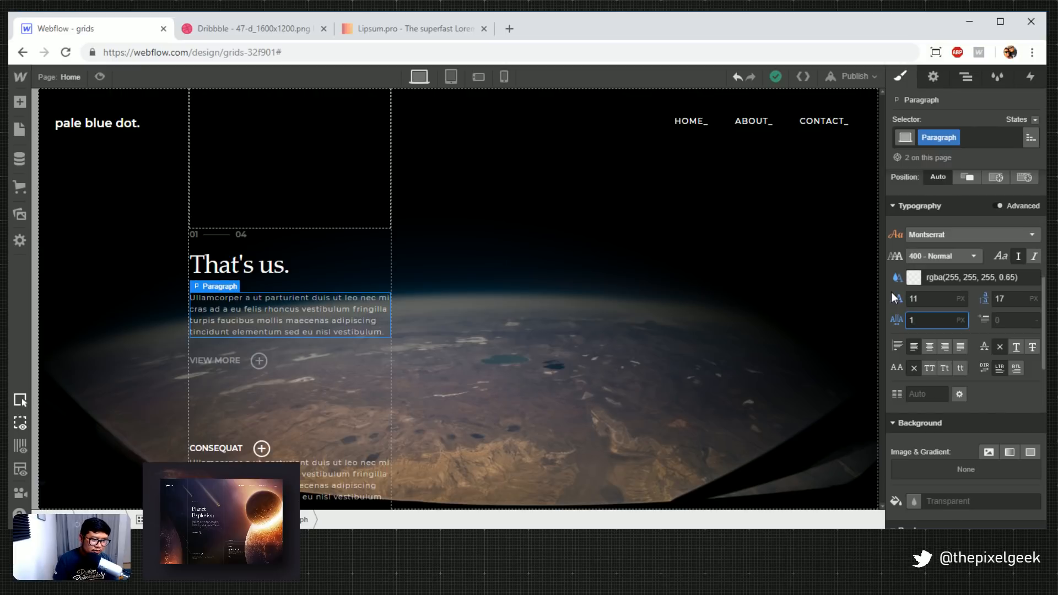
Reduce the paragraph's font size to 10 px and its line height to 16 px
{"action": "left_click", "coordinate": [950, 305]}
{"action": "key", "text": "Down"}
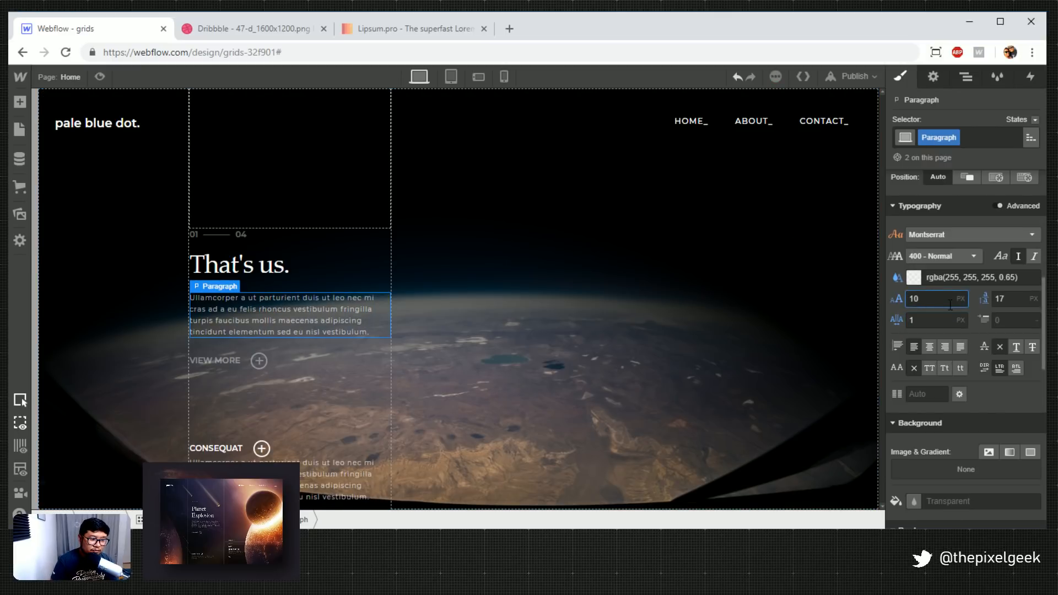
{"action": "key", "text": "Tab"}
{"action": "key", "text": "Down"}
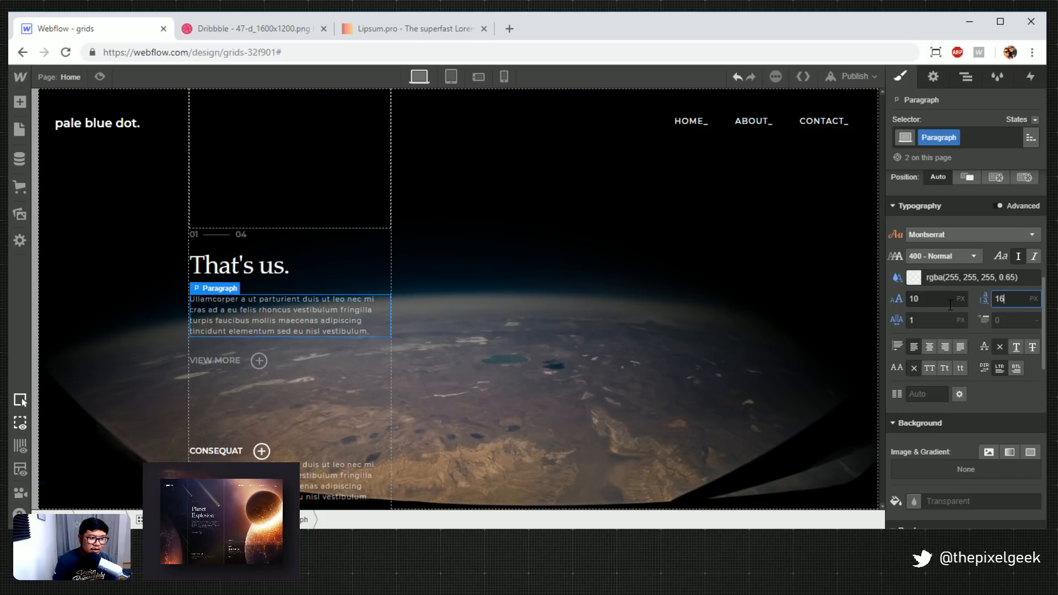
{"action": "left_click", "coordinate": [325, 314]}
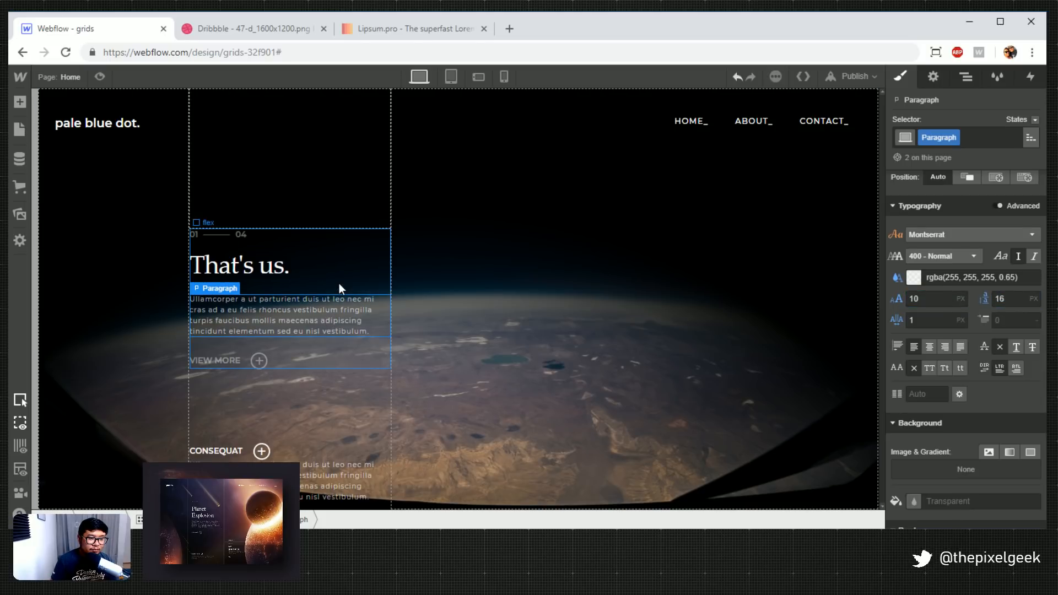
{"action": "left_click", "coordinate": [146, 298]}
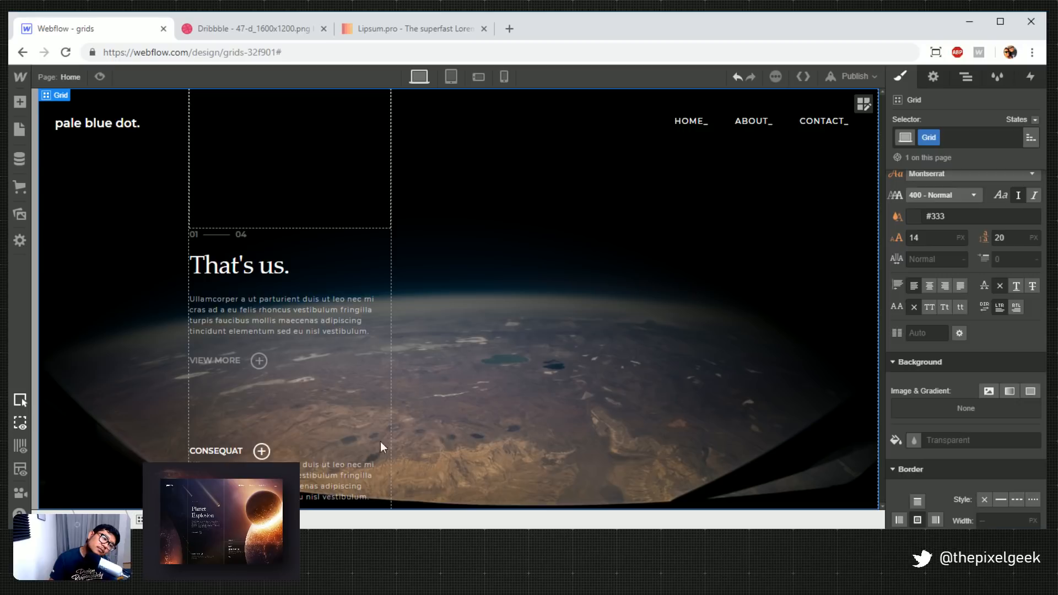
Add a "subtitle" combo class to the flex h div around CONSEQUAT and give it a bottom margin of 8 px
{"action": "left_click", "coordinate": [313, 449]}
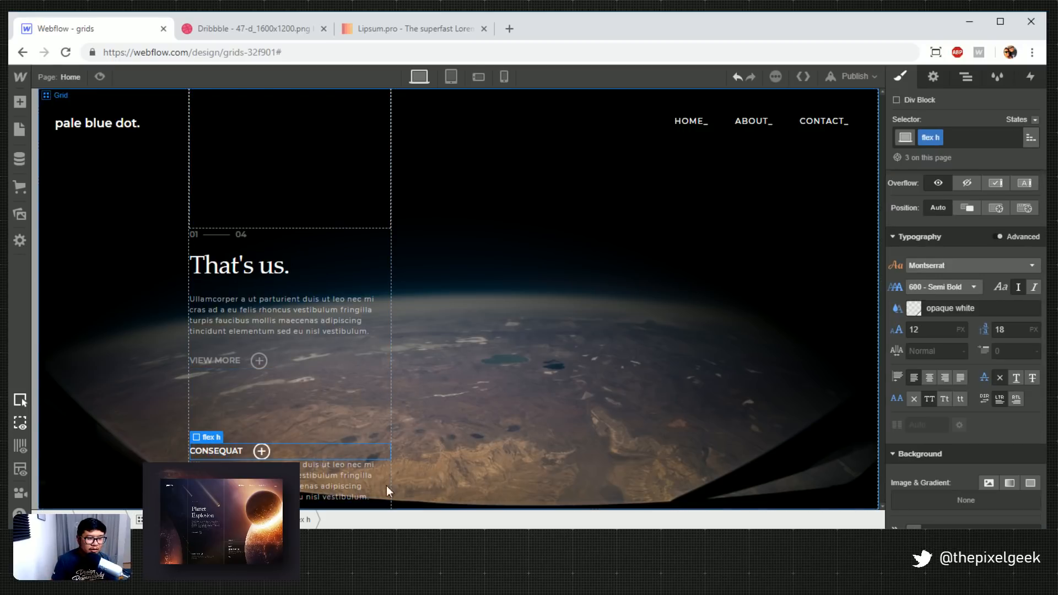
{"action": "left_click", "coordinate": [976, 143]}
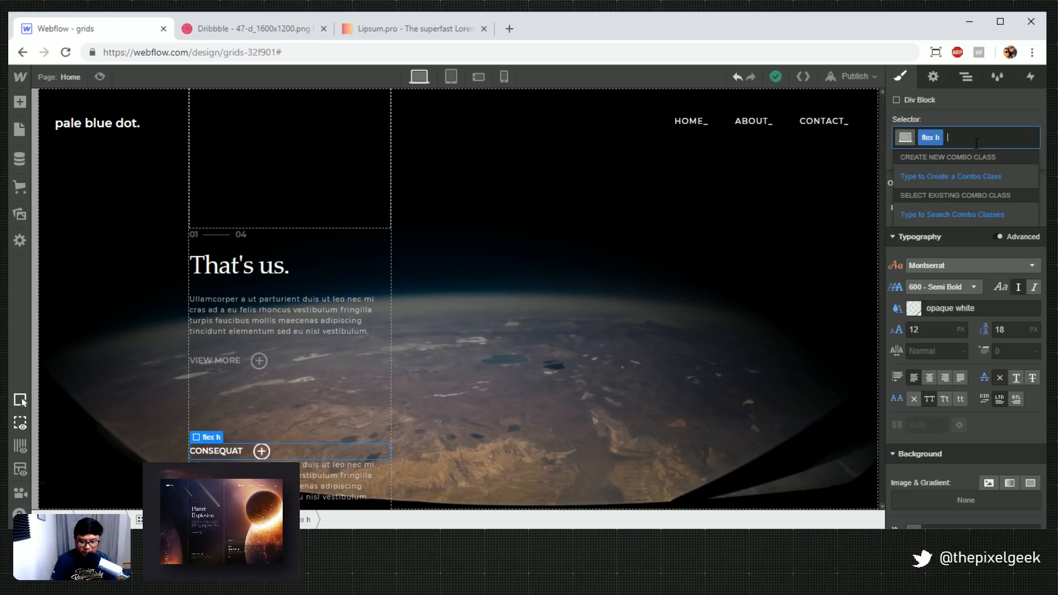
{"action": "type", "text": "subtitle"}
{"action": "key", "text": "Return"}
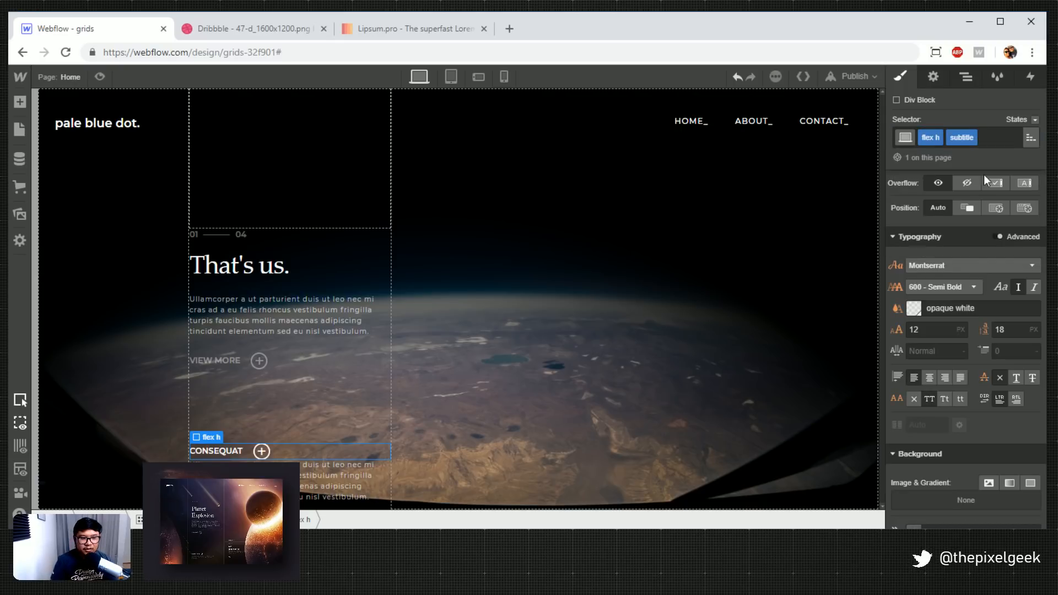
{"action": "scroll", "coordinate": [1007, 302], "scroll_direction": "up", "scroll_amount": 5}
{"action": "left_click_drag", "start_coordinate": [980, 309], "coordinate": [983, 321]}
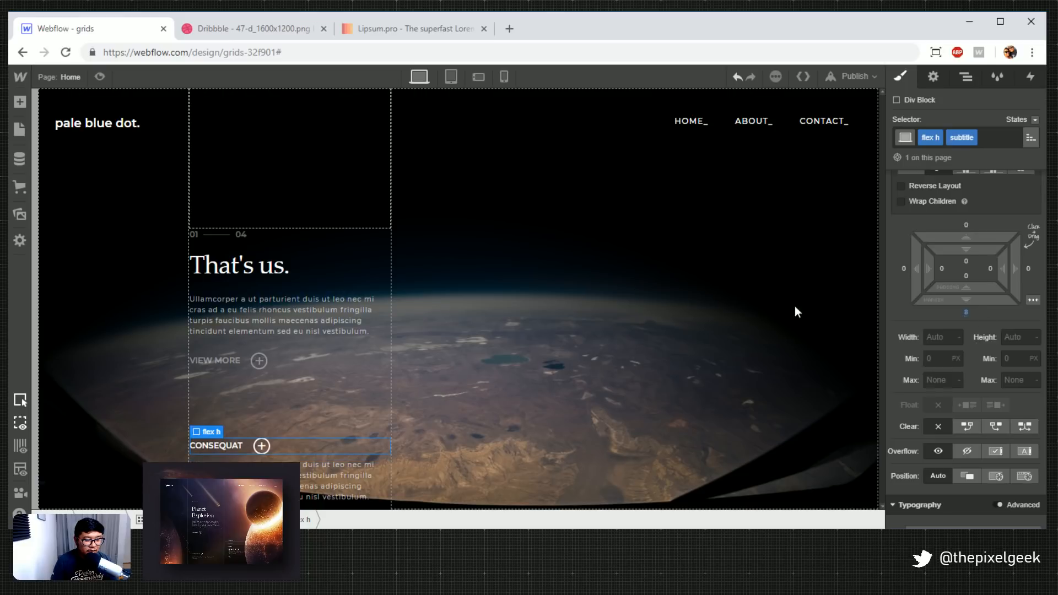
{"action": "left_click", "coordinate": [555, 353]}
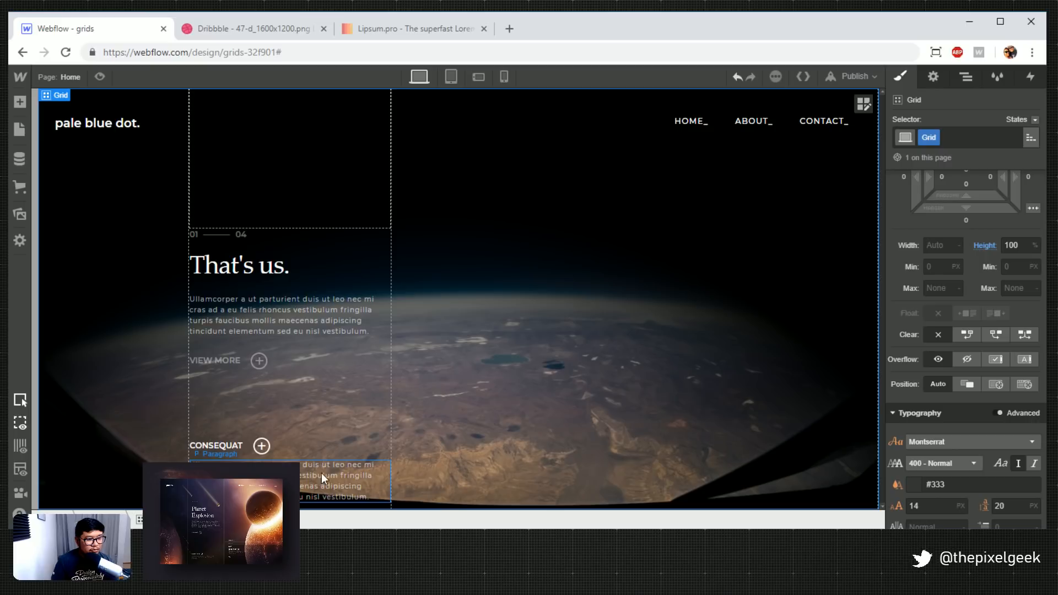
Give the div block containing CONSEQUAT and its paragraph a new class named "col 2 bottom" and increase its bottom margin
{"action": "left_click", "coordinate": [330, 453]}
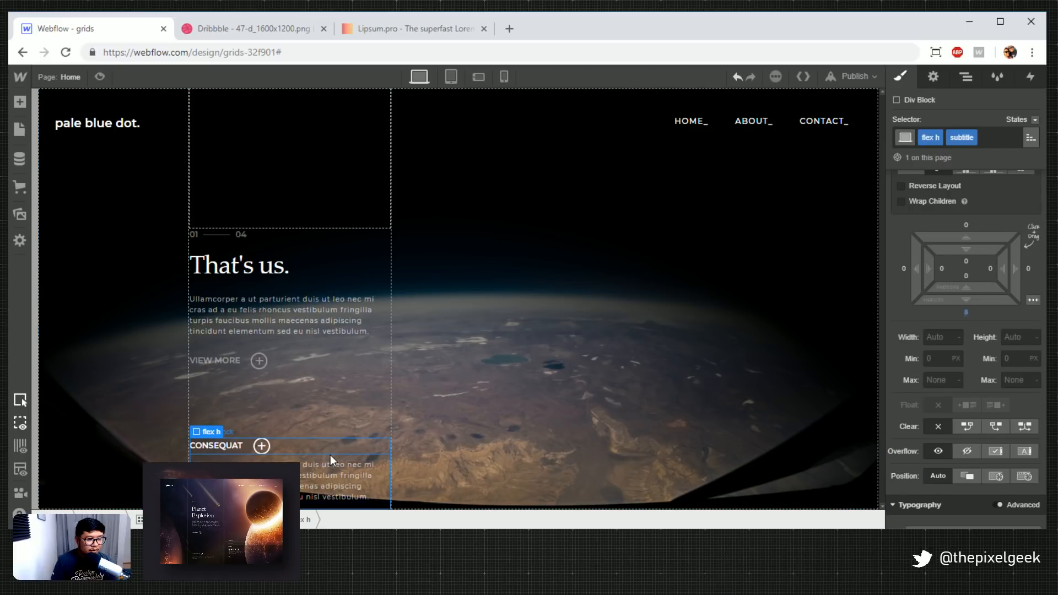
{"action": "left_click", "coordinate": [330, 455]}
{"action": "left_click", "coordinate": [312, 481]}
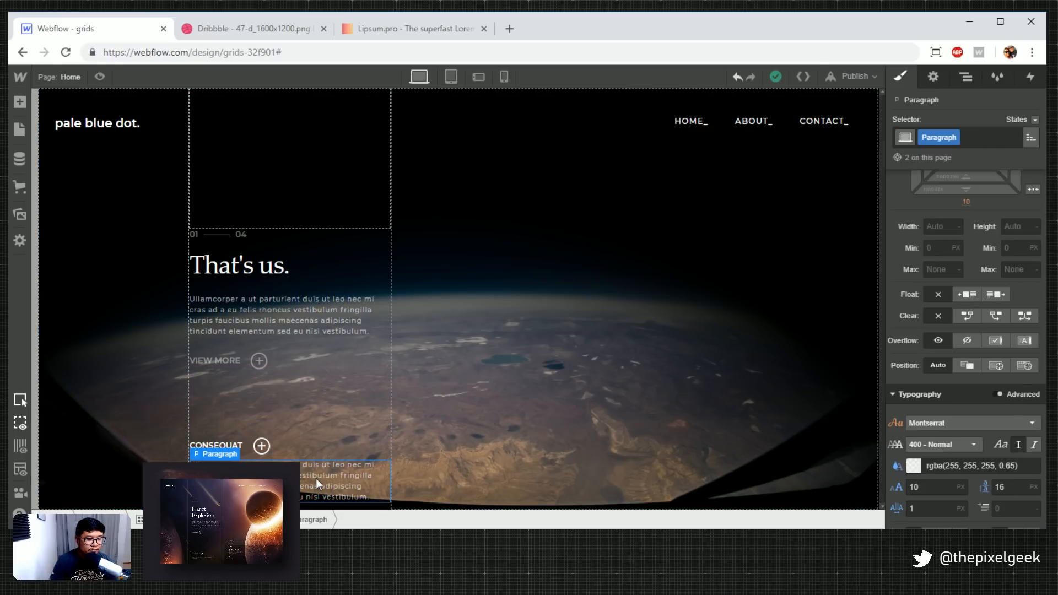
{"action": "left_click", "coordinate": [316, 478]}
{"action": "left_click", "coordinate": [937, 137]}
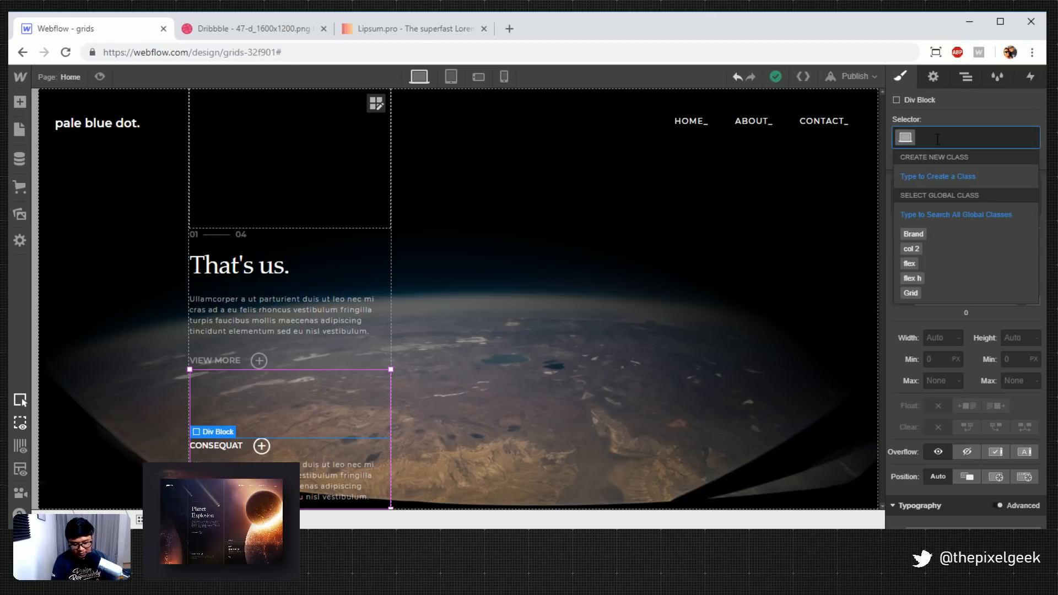
{"action": "type", "text": "col 2 bottom"}
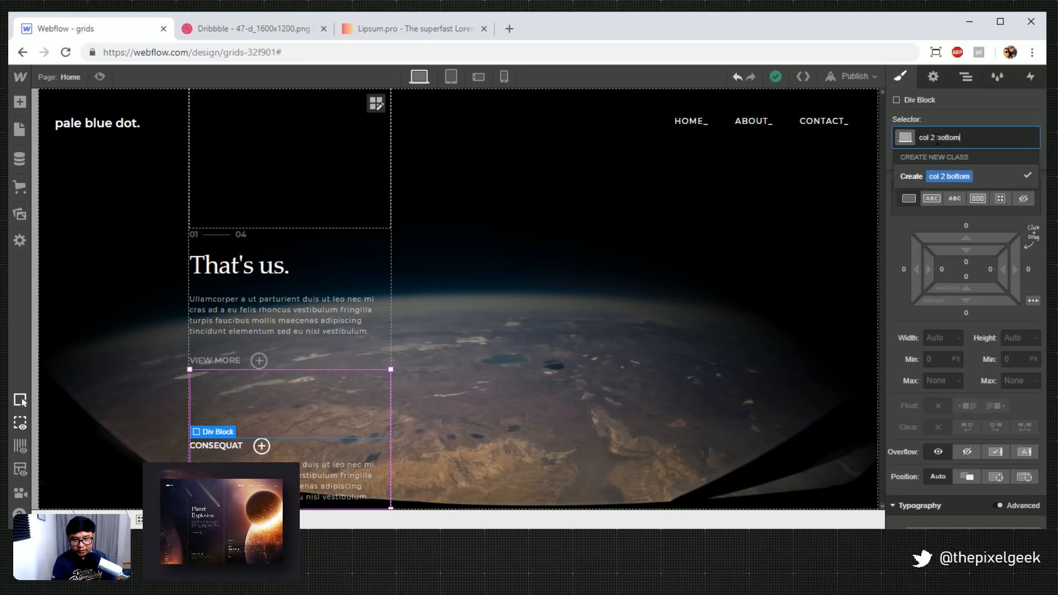
{"action": "key", "text": "Return"}
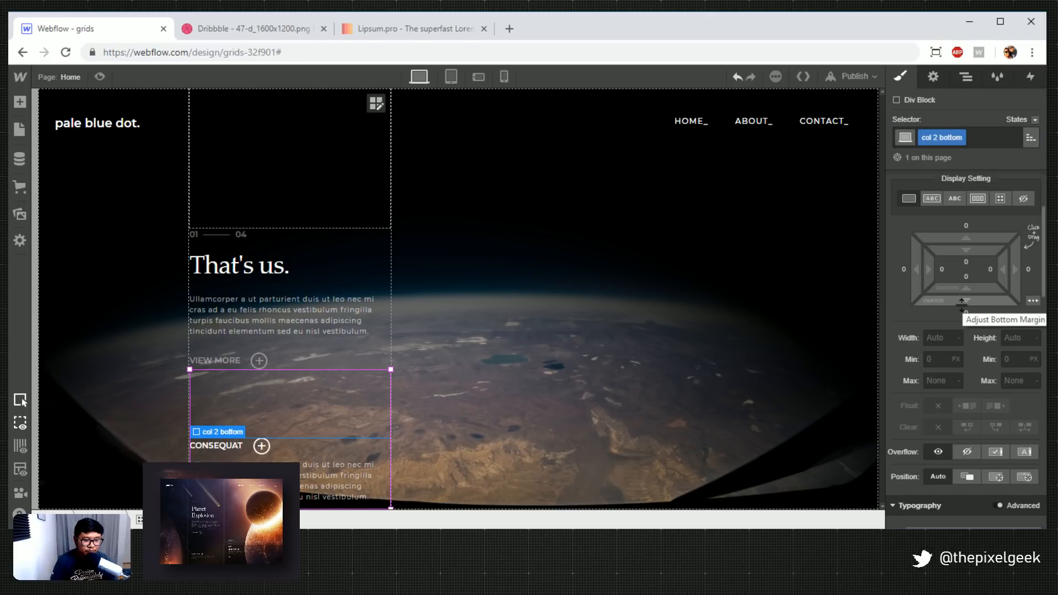
{"action": "left_click_drag", "start_coordinate": [962, 304], "coordinate": [977, 337]}
{"action": "left_click", "coordinate": [631, 319]}
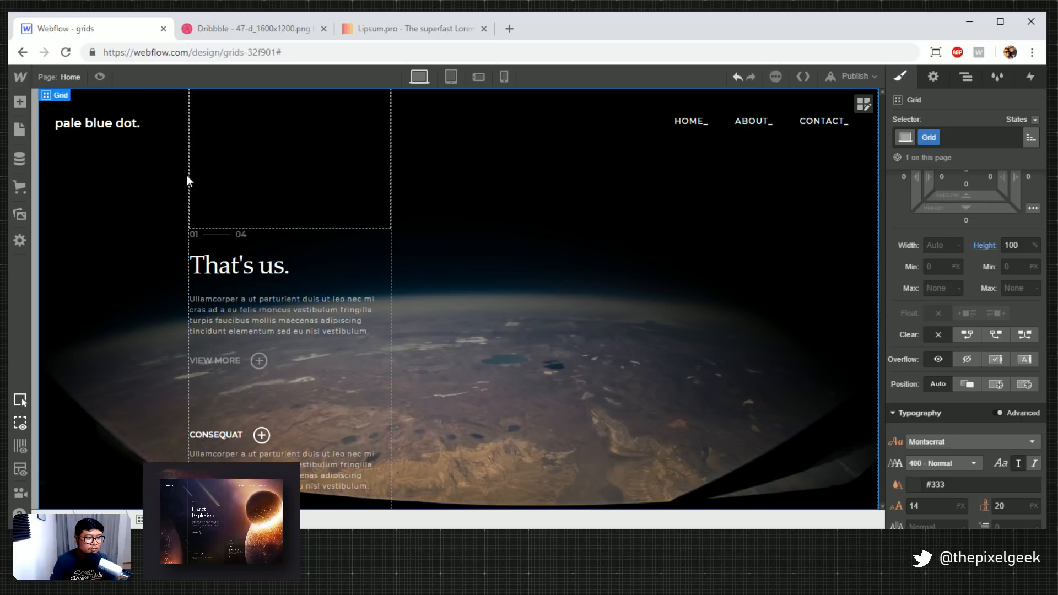
Preview the hero section as a live page and return to editing
{"action": "left_click", "coordinate": [100, 76]}
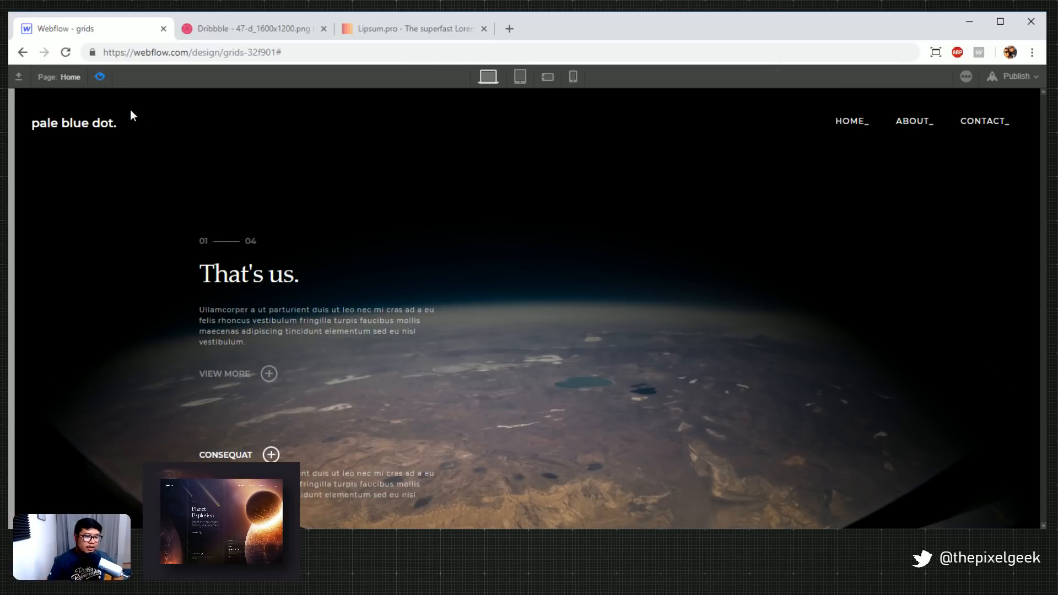
{"action": "left_click", "coordinate": [92, 78]}
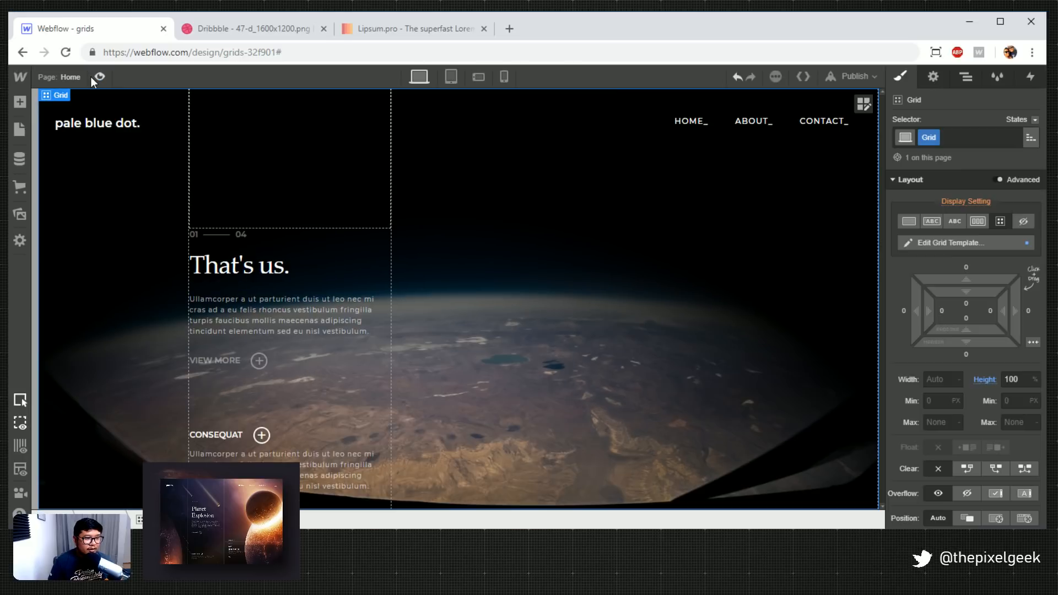
Try giving the hover state of the VIEW MORE link block a white text color
{"action": "left_click", "coordinate": [290, 365]}
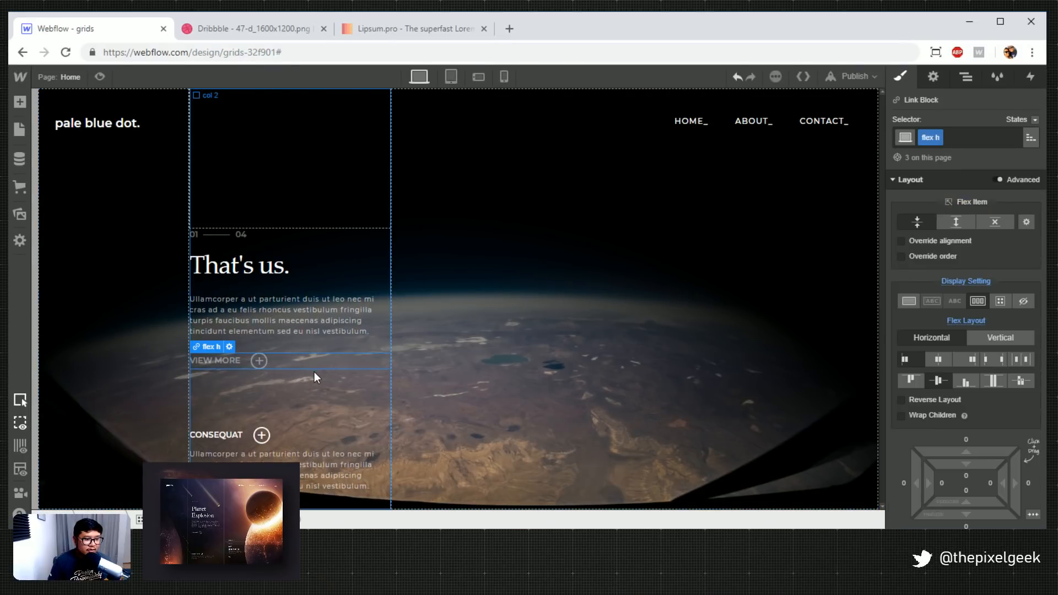
{"action": "left_click", "coordinate": [1035, 120]}
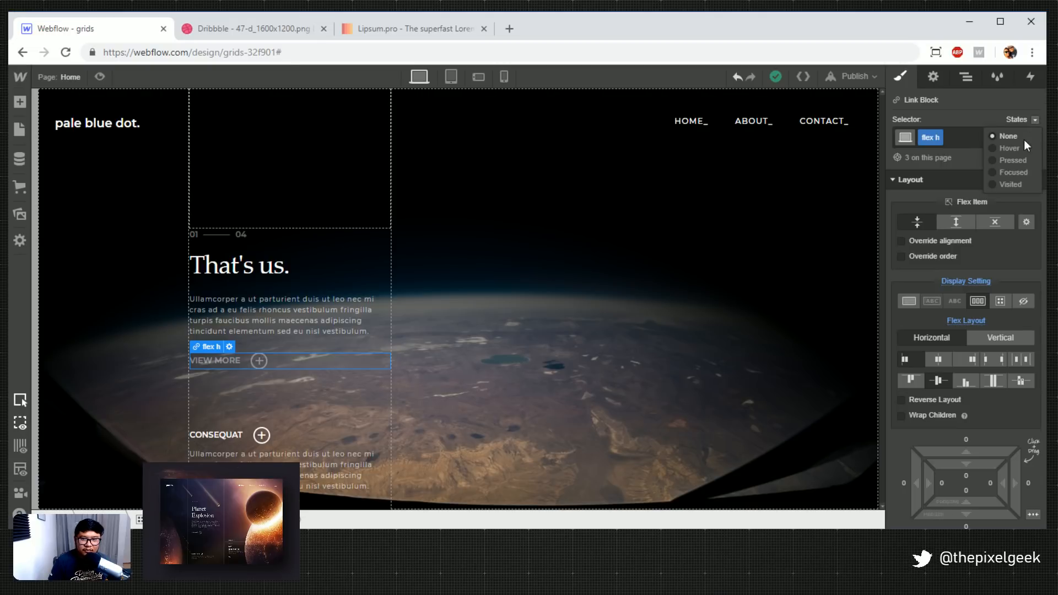
{"action": "left_click", "coordinate": [263, 360]}
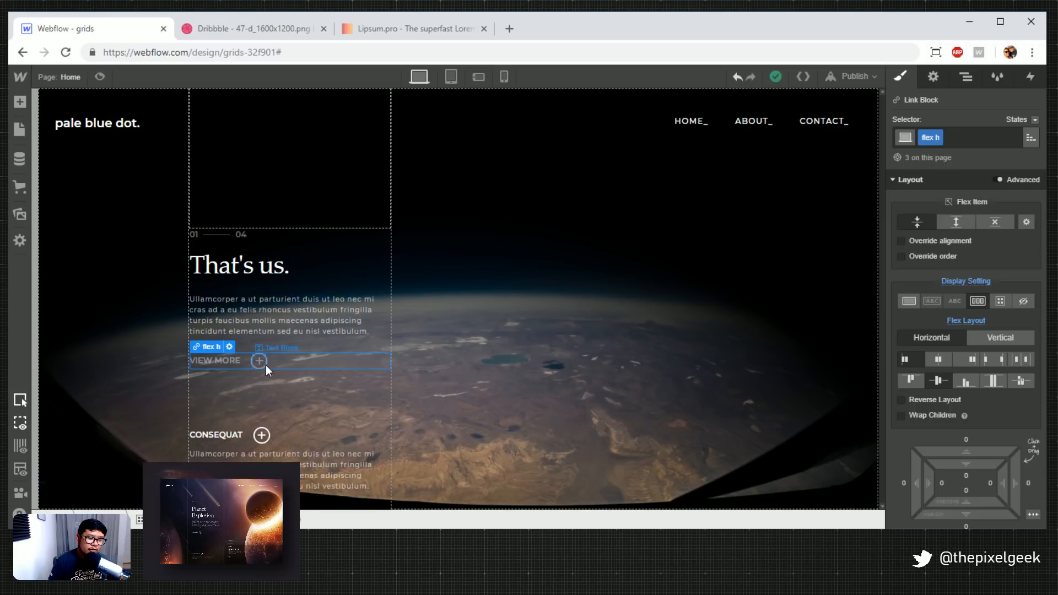
{"action": "left_click", "coordinate": [266, 365]}
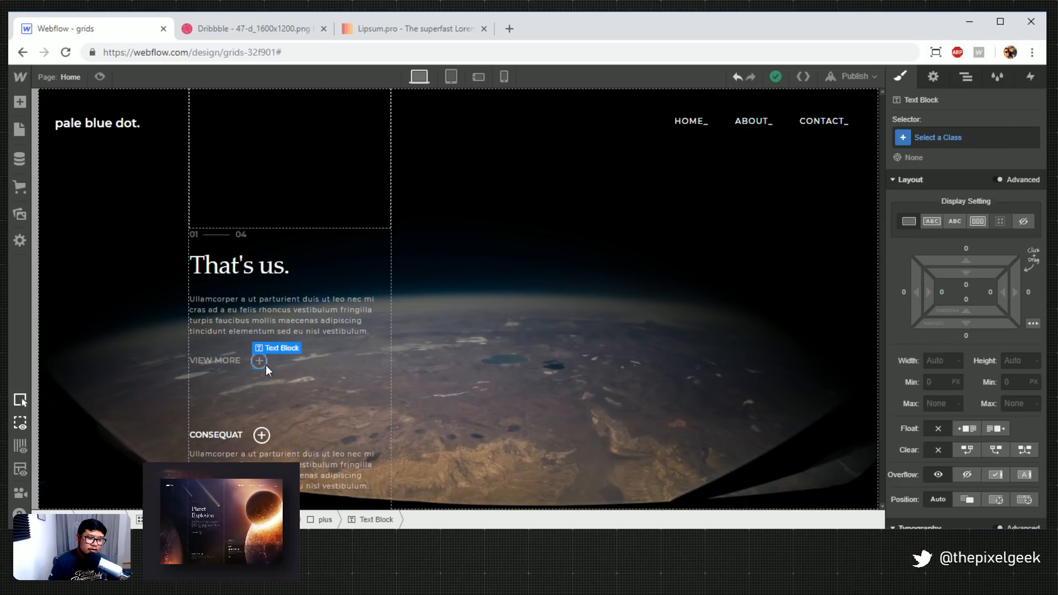
{"action": "left_click", "coordinate": [303, 362]}
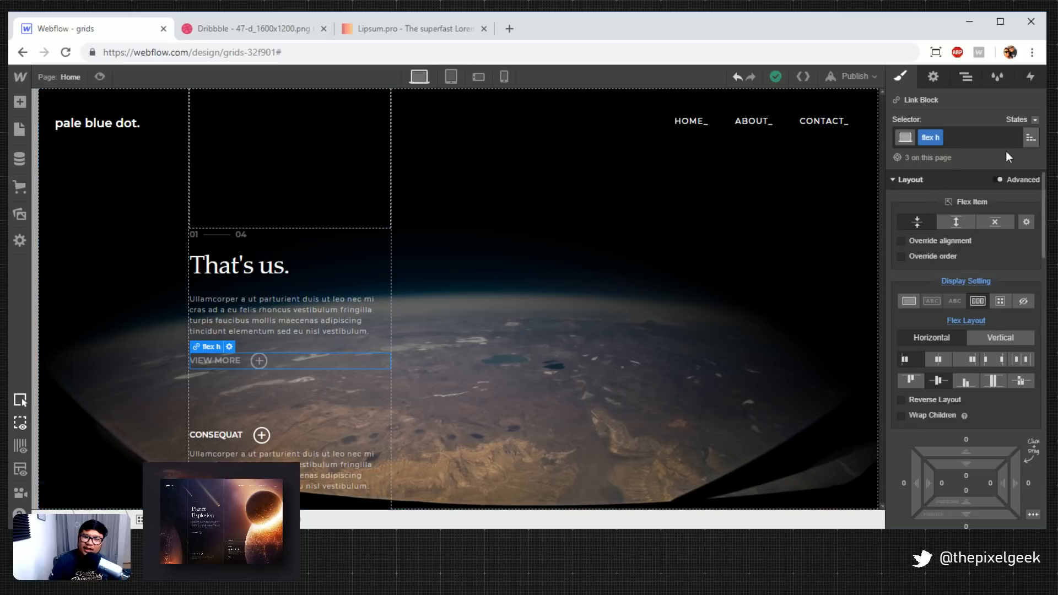
{"action": "left_click", "coordinate": [1036, 119]}
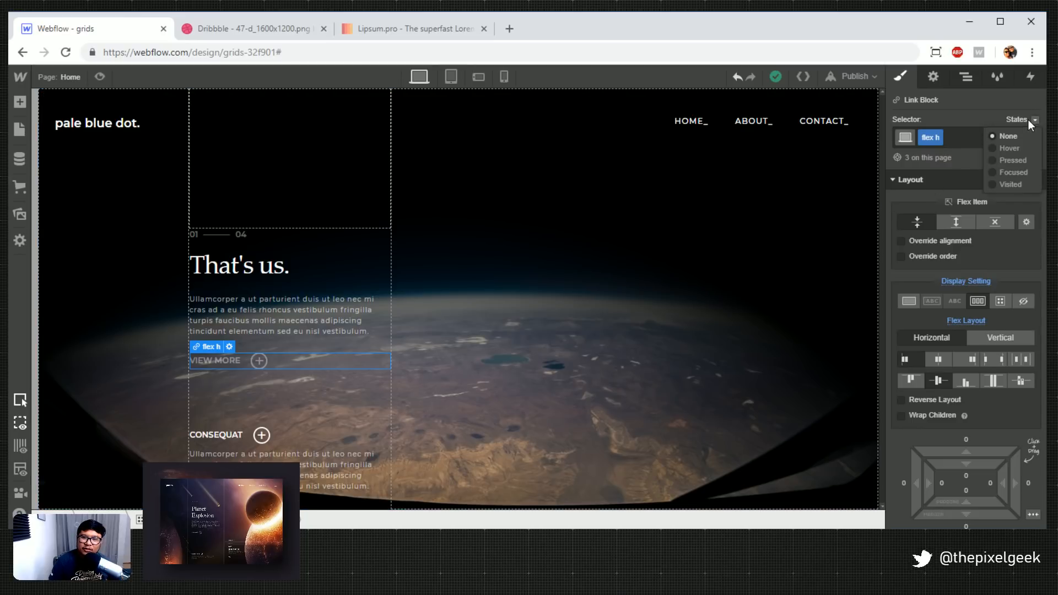
{"action": "left_click", "coordinate": [999, 147]}
{"action": "scroll", "coordinate": [990, 314], "scroll_direction": "down", "scroll_amount": 8}
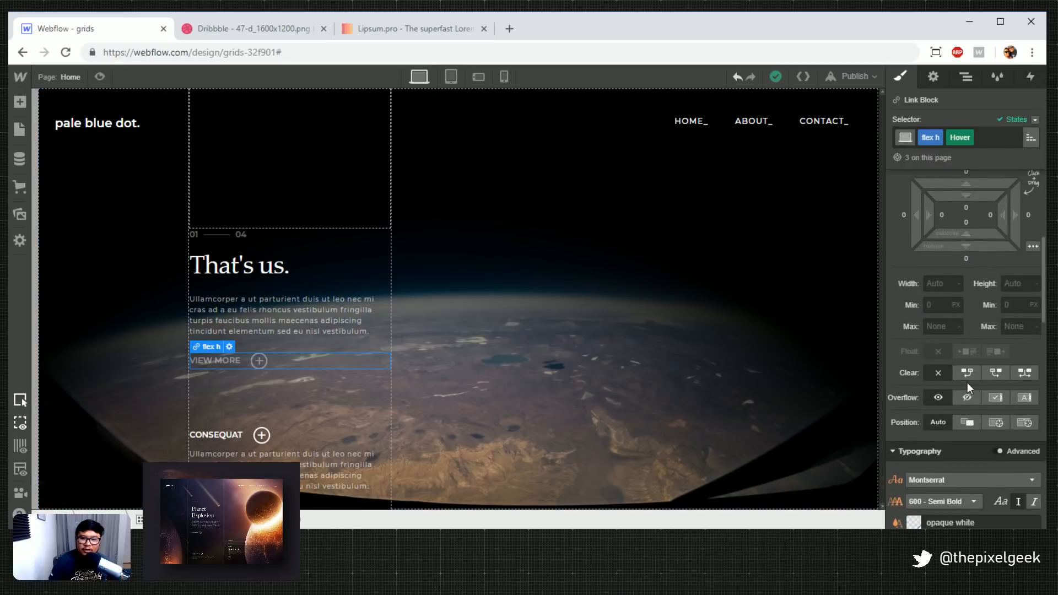
{"action": "left_click", "coordinate": [988, 323]}
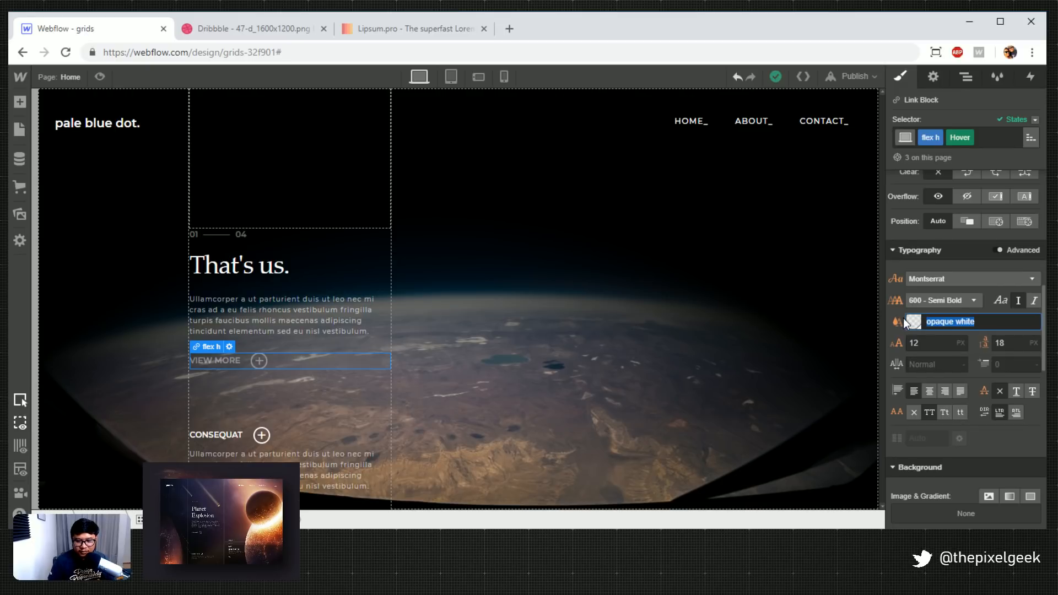
{"action": "type", "text": "white"}
{"action": "key", "text": "Return"}
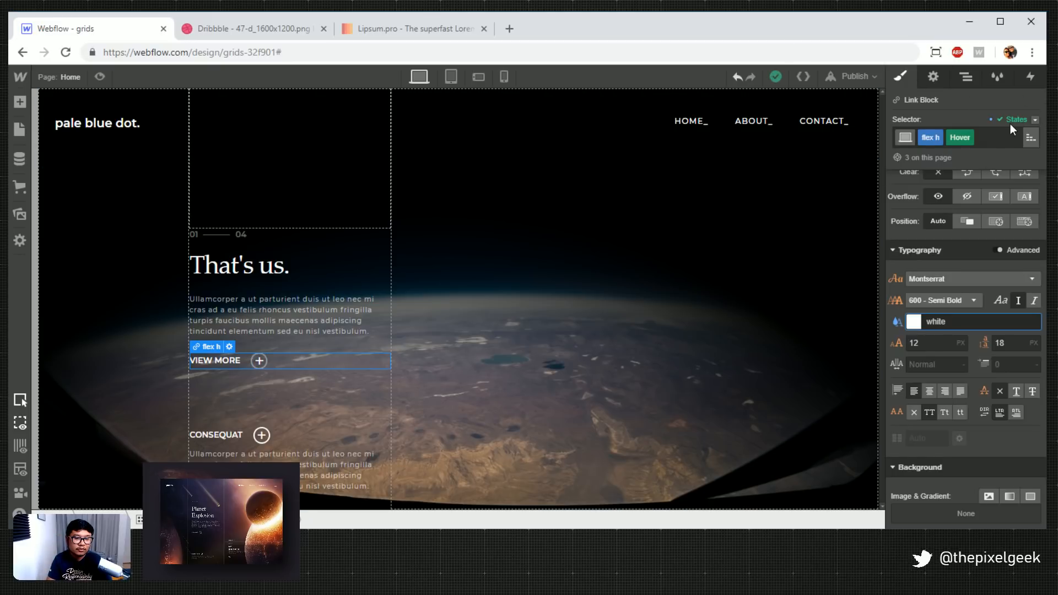
Remove the text color from the VIEW MORE link's hover state and return to the None state
{"action": "left_click", "coordinate": [898, 320]}
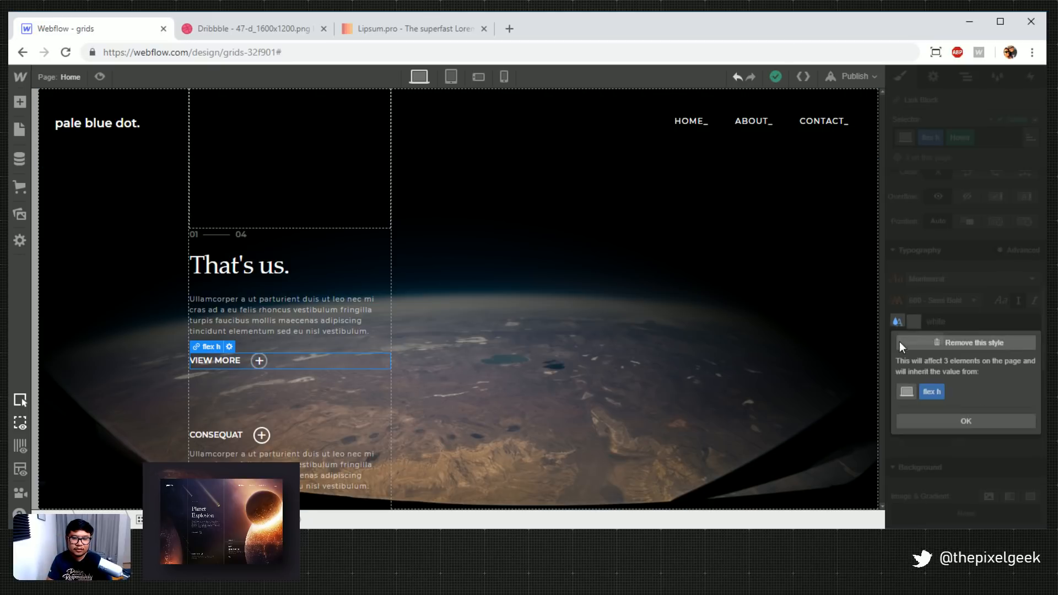
{"action": "left_click", "coordinate": [909, 344]}
{"action": "left_click", "coordinate": [1034, 121]}
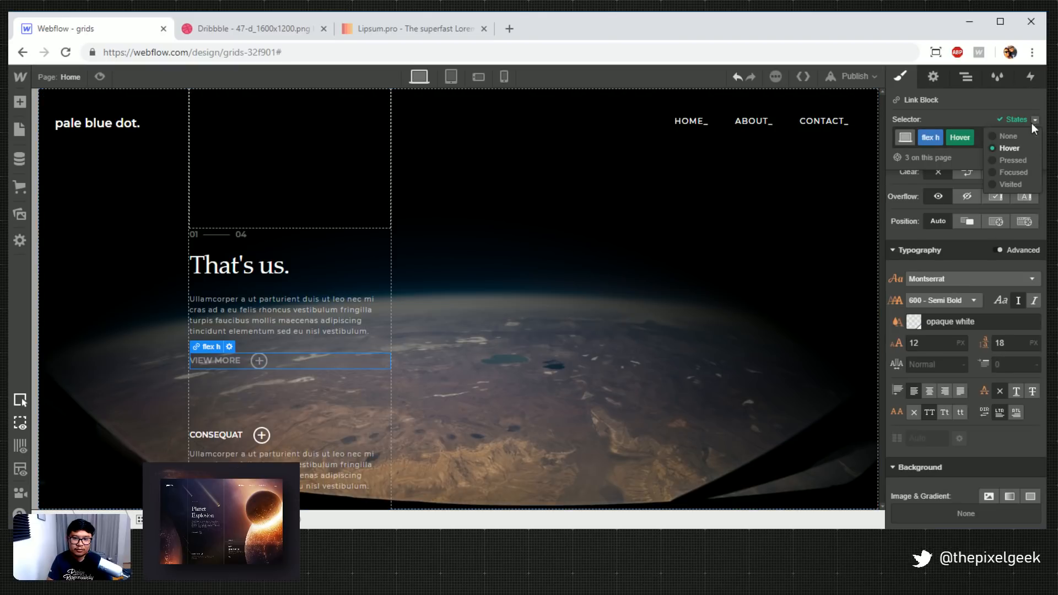
{"action": "left_click", "coordinate": [1007, 136]}
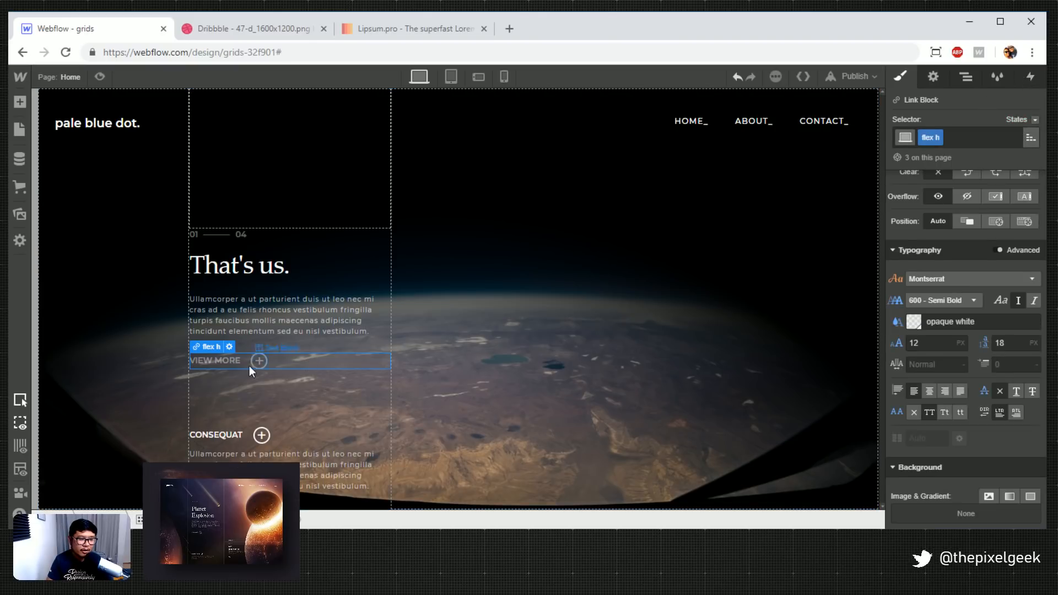
Add a Mouse Hover trigger to the VIEW MORE link block with Start an Animation as its on-hover action
{"action": "left_click", "coordinate": [1030, 76]}
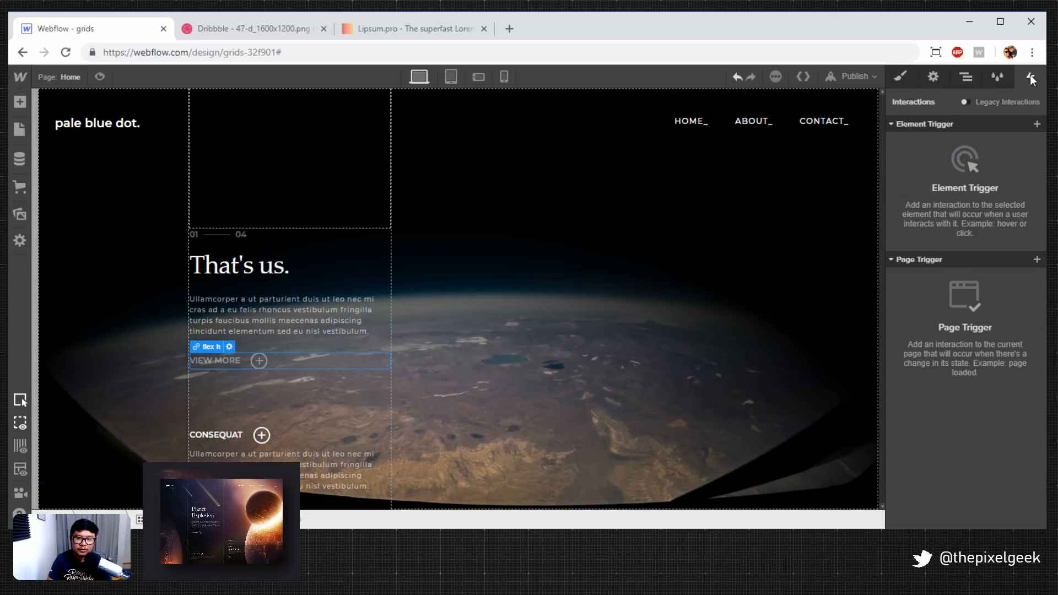
{"action": "left_click", "coordinate": [1036, 123]}
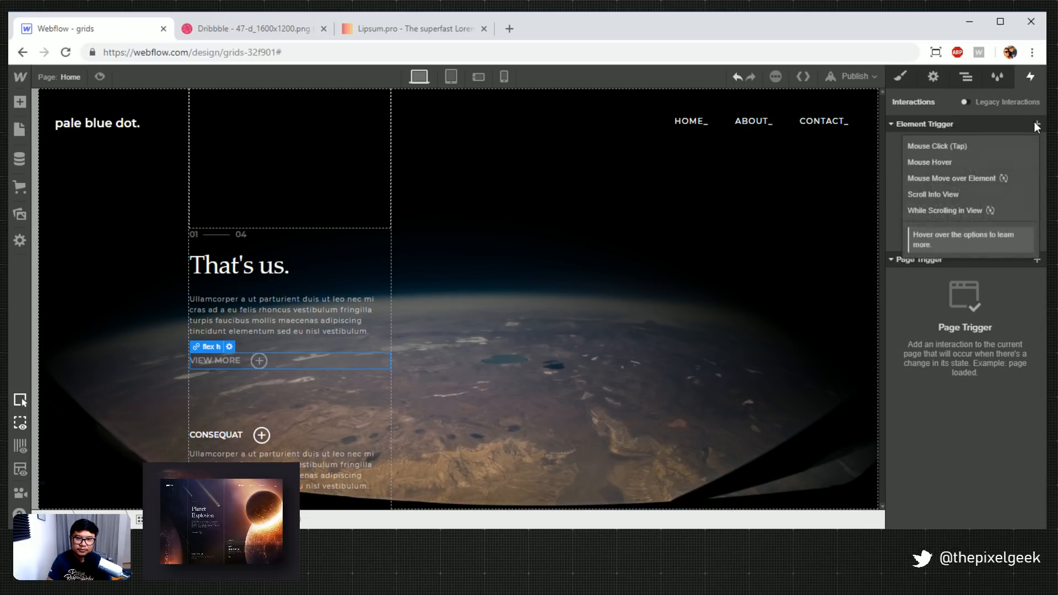
{"action": "left_click", "coordinate": [959, 168]}
{"action": "left_click", "coordinate": [967, 196]}
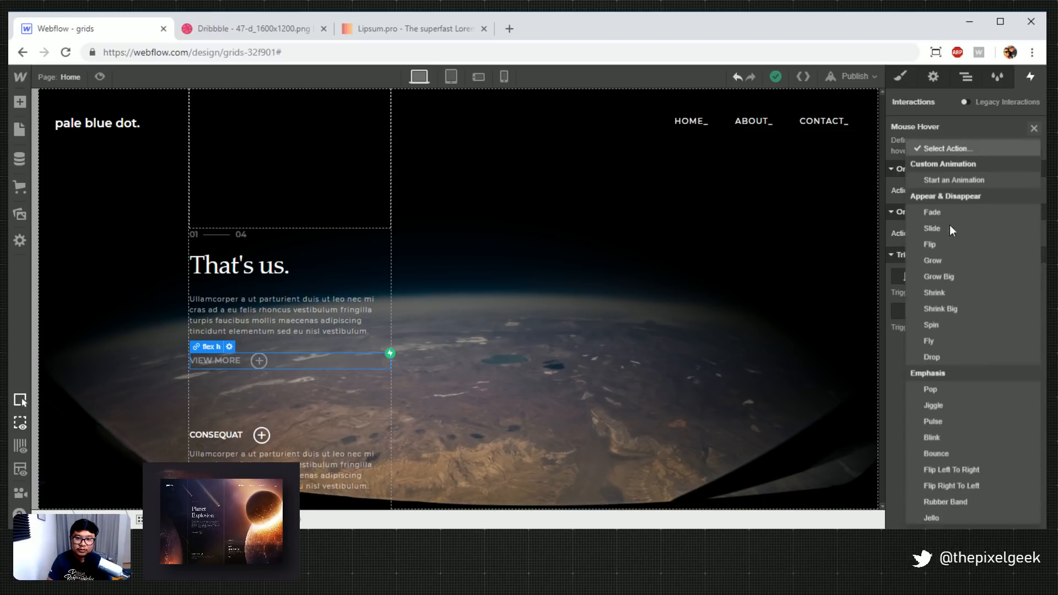
{"action": "left_click", "coordinate": [957, 179]}
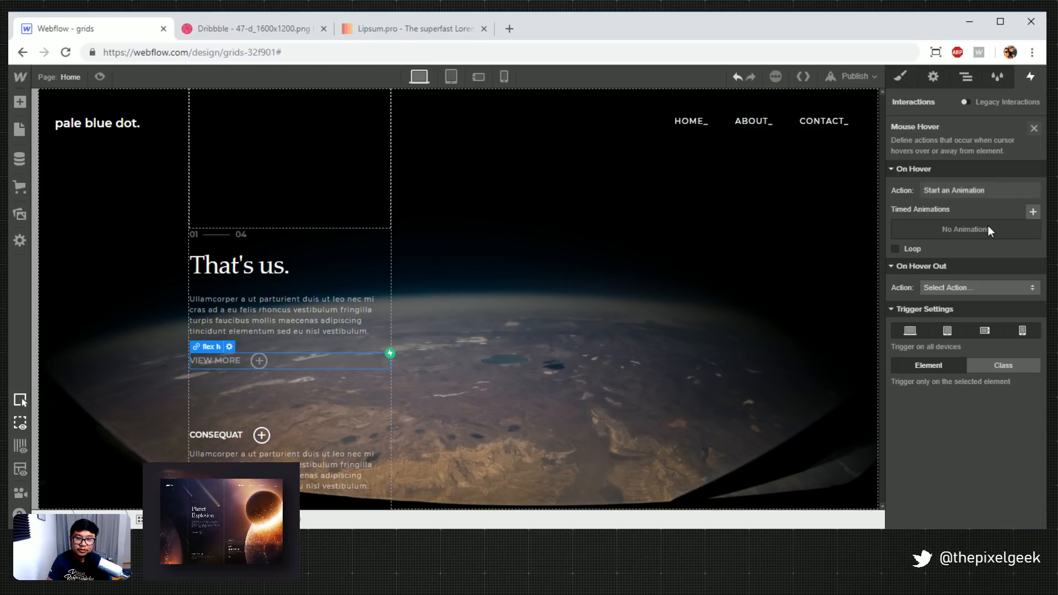
Create a new timed animation for the on-hover action and name it "hover cta"
{"action": "left_click", "coordinate": [1033, 212]}
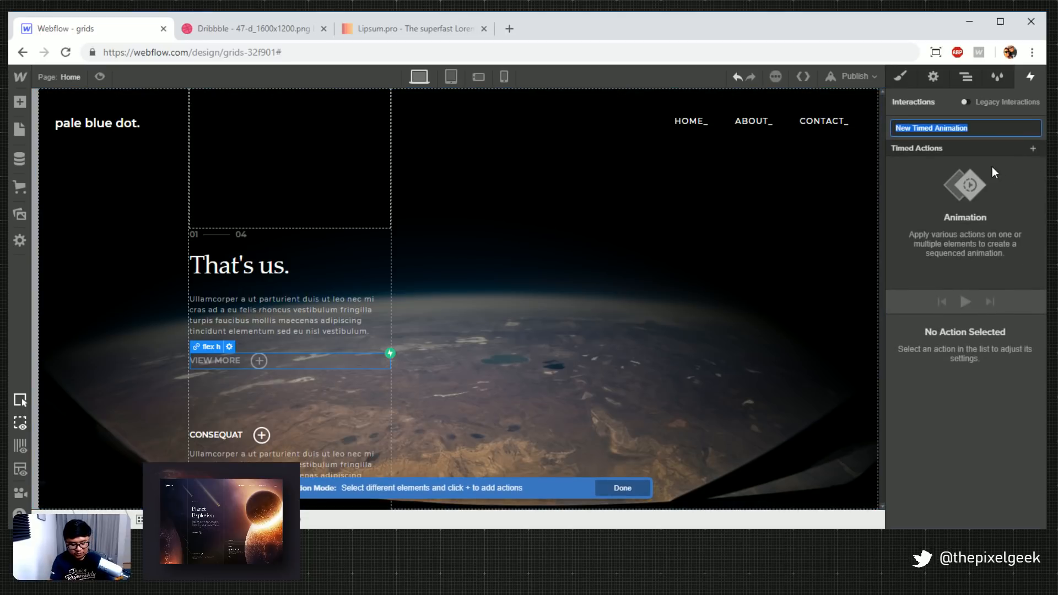
{"action": "type", "text": "hover"}
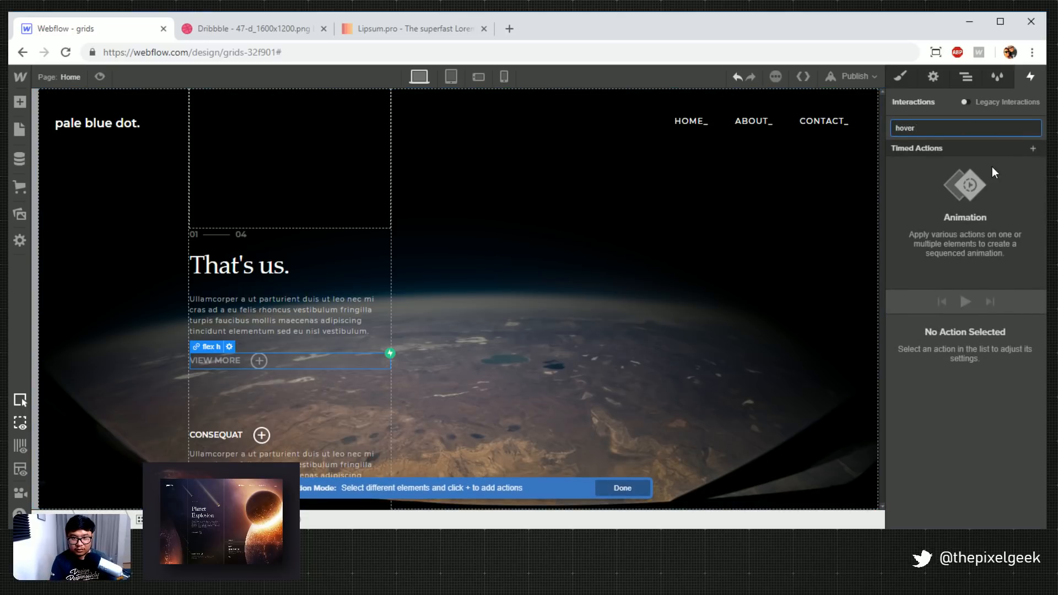
{"action": "type", "text": " lcta"}
{"action": "key", "text": "Return"}
Add a Text Color action to the animation that turns the VIEW MORE link block white
{"action": "left_click", "coordinate": [1031, 147]}
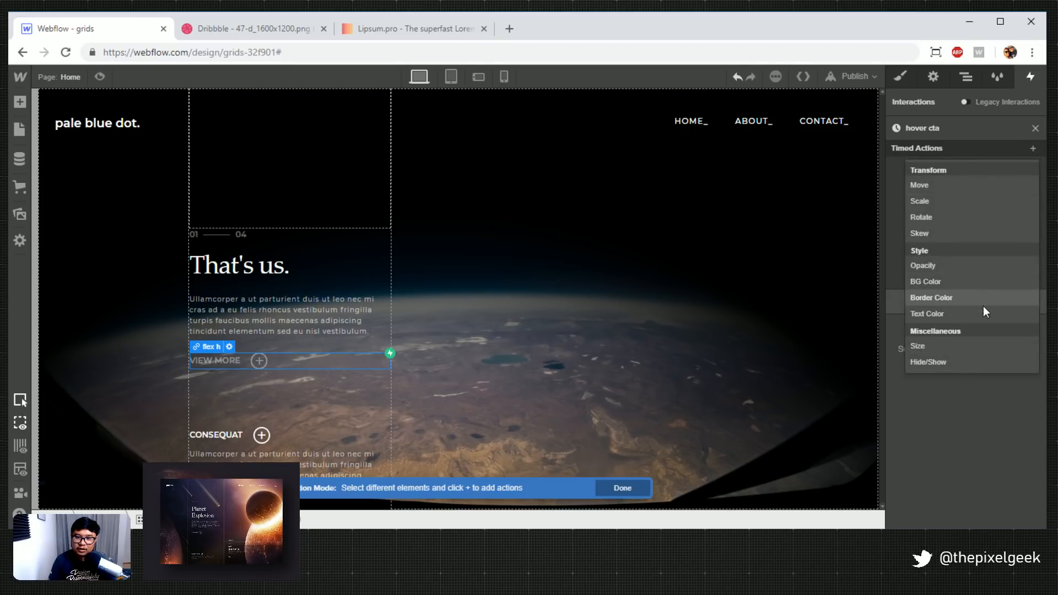
{"action": "left_click", "coordinate": [938, 313]}
{"action": "left_click", "coordinate": [941, 463]}
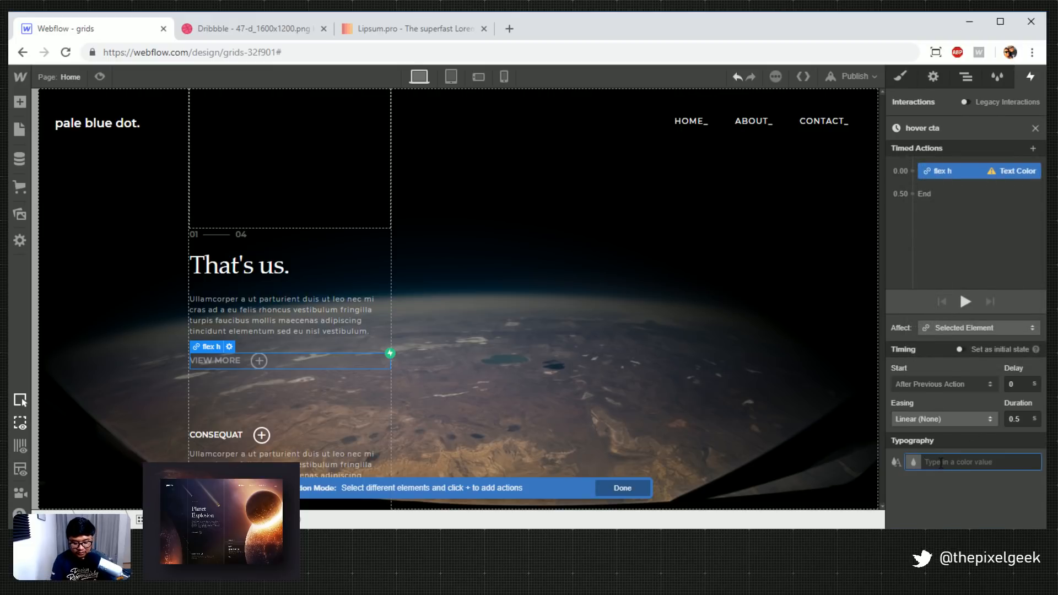
{"action": "type", "text": "white"}
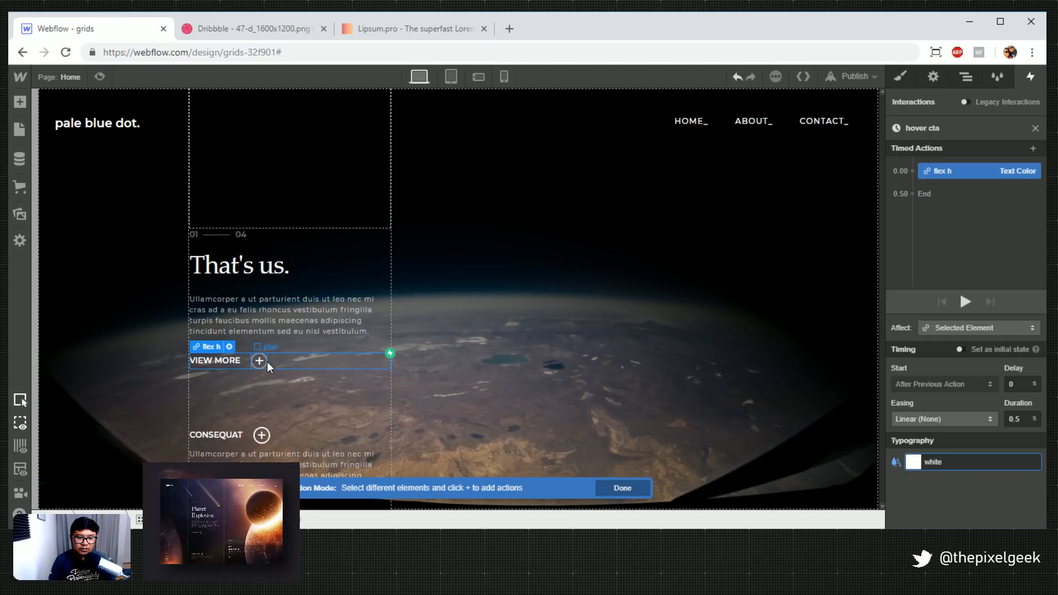
{"action": "key", "text": "Return"}
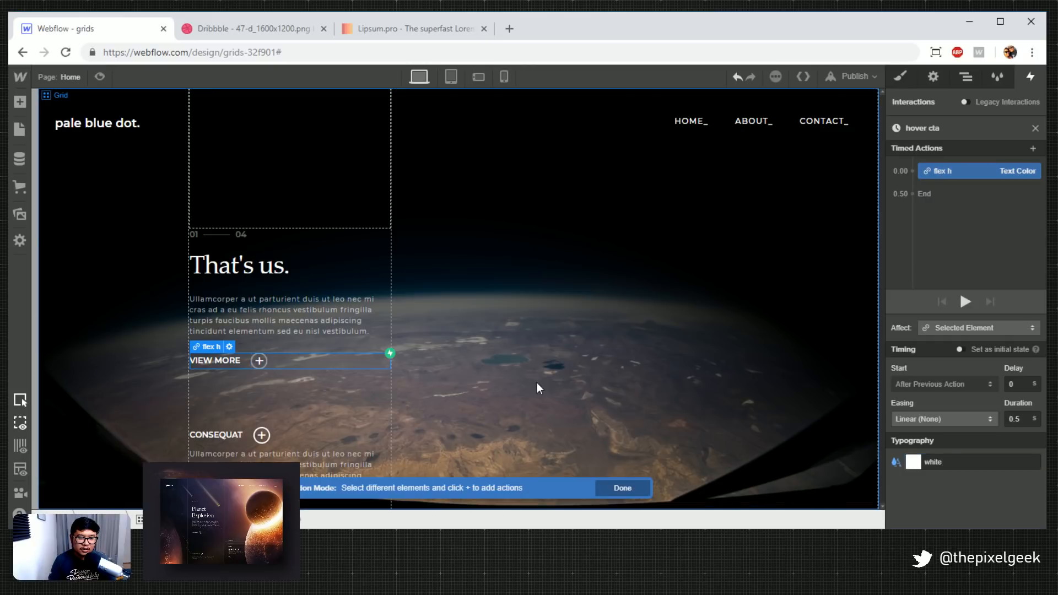
Add a Border Color action for the plus circle beside VIEW MORE, simultaneous with the text change, and set it to white
{"action": "left_click", "coordinate": [266, 363]}
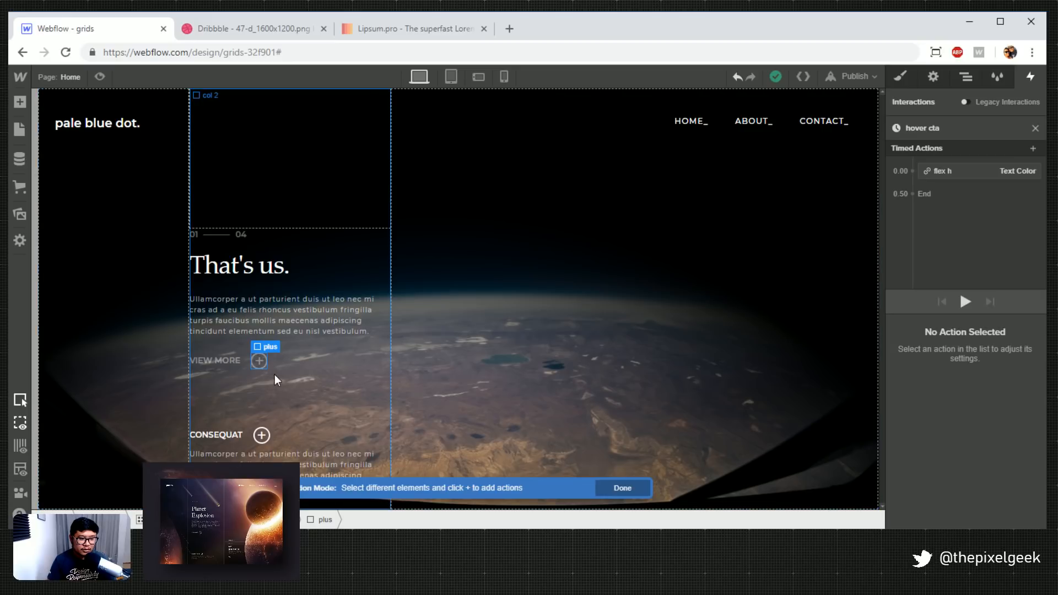
{"action": "left_click", "coordinate": [914, 168]}
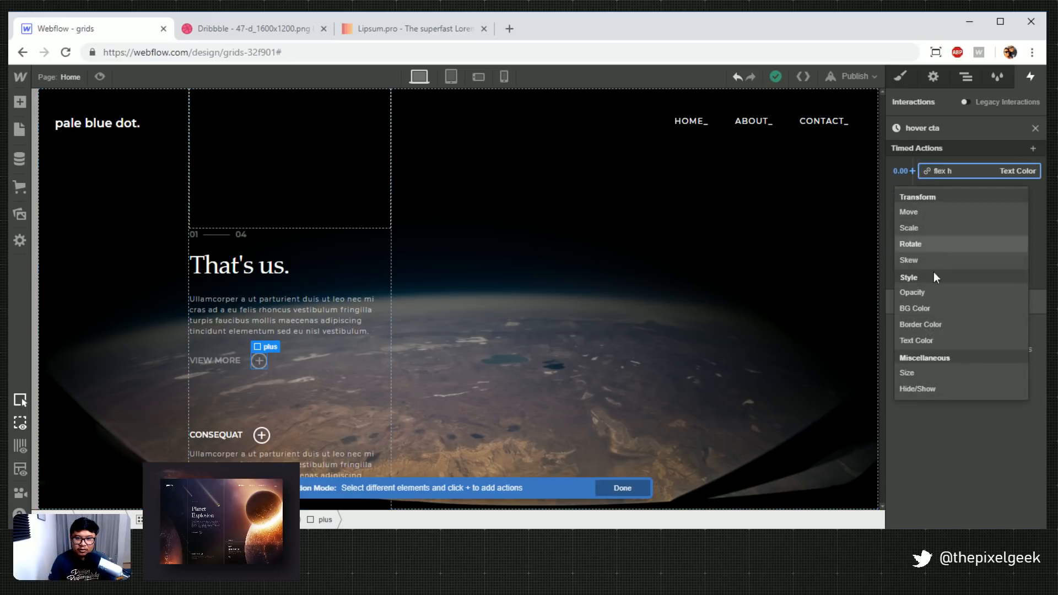
{"action": "left_click", "coordinate": [940, 321]}
{"action": "left_click", "coordinate": [965, 462]}
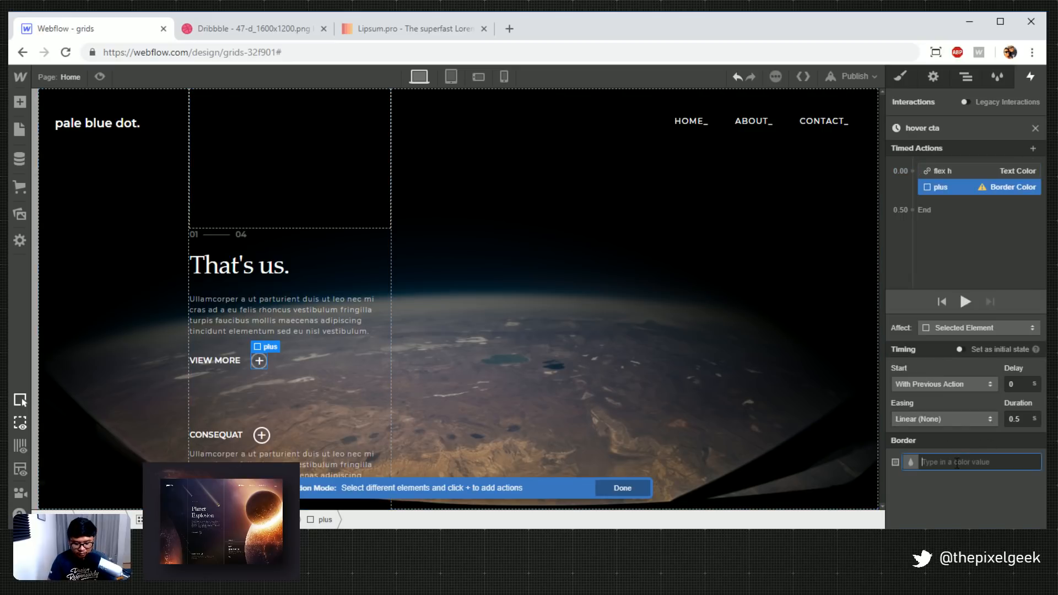
{"action": "type", "text": "white"}
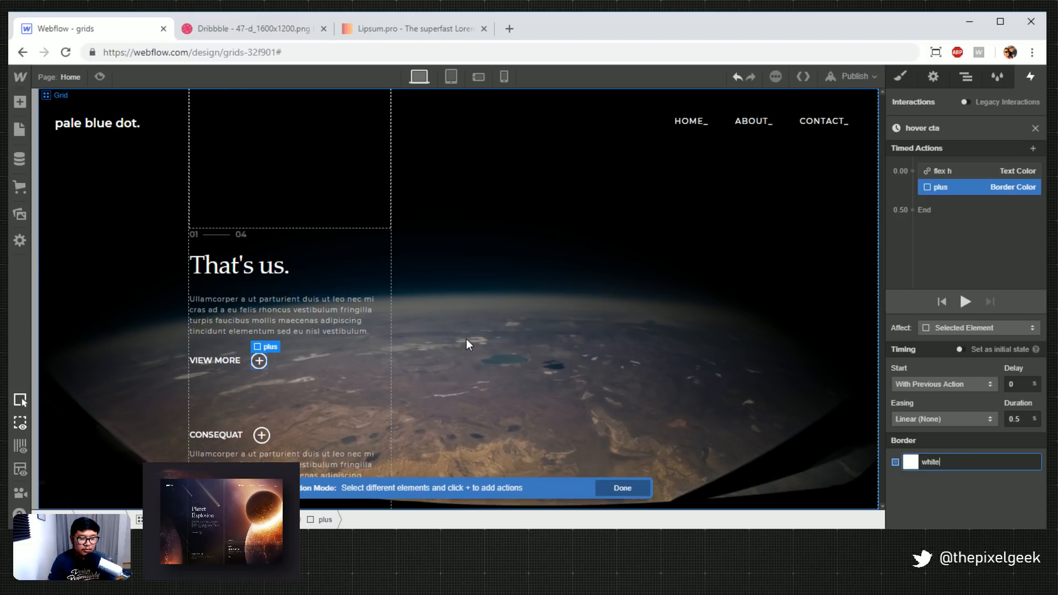
{"action": "left_click", "coordinate": [466, 339]}
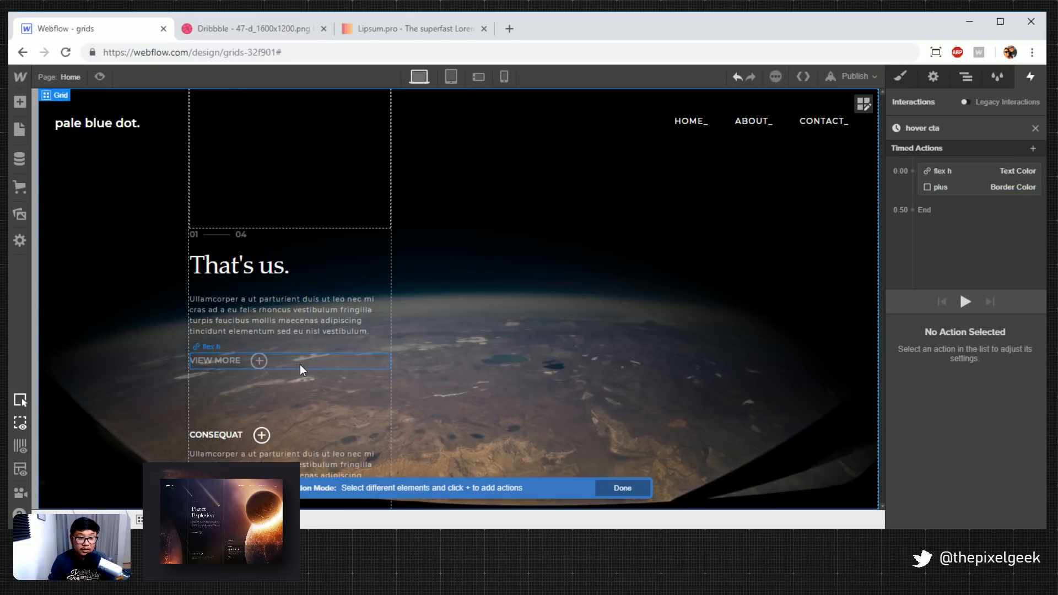
Play the hover cta animation to check it and return to the Mouse Hover settings
{"action": "left_click", "coordinate": [967, 169]}
{"action": "left_click", "coordinate": [965, 302]}
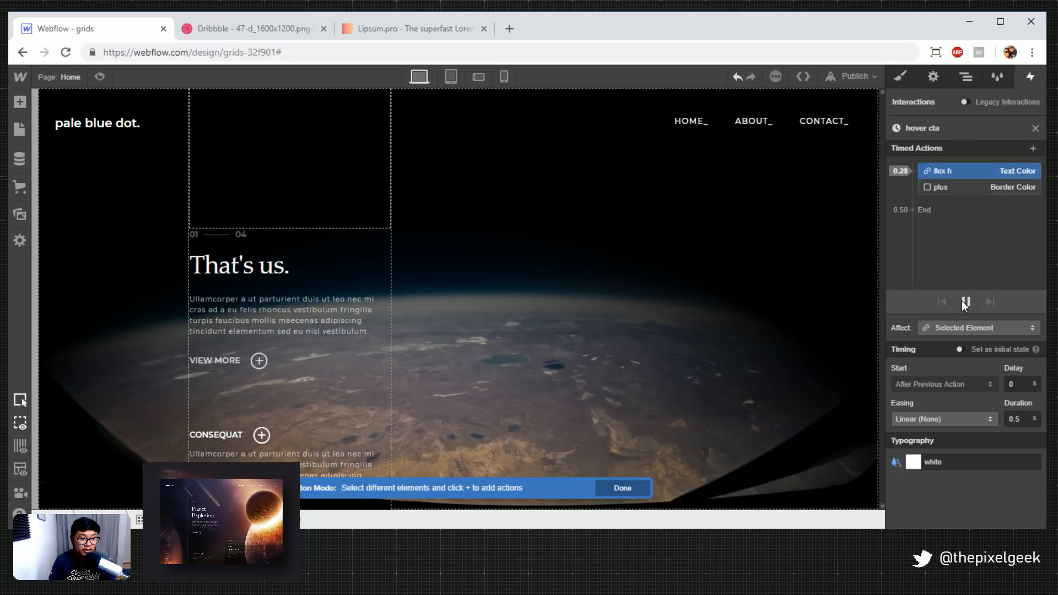
{"action": "left_click", "coordinate": [1035, 129]}
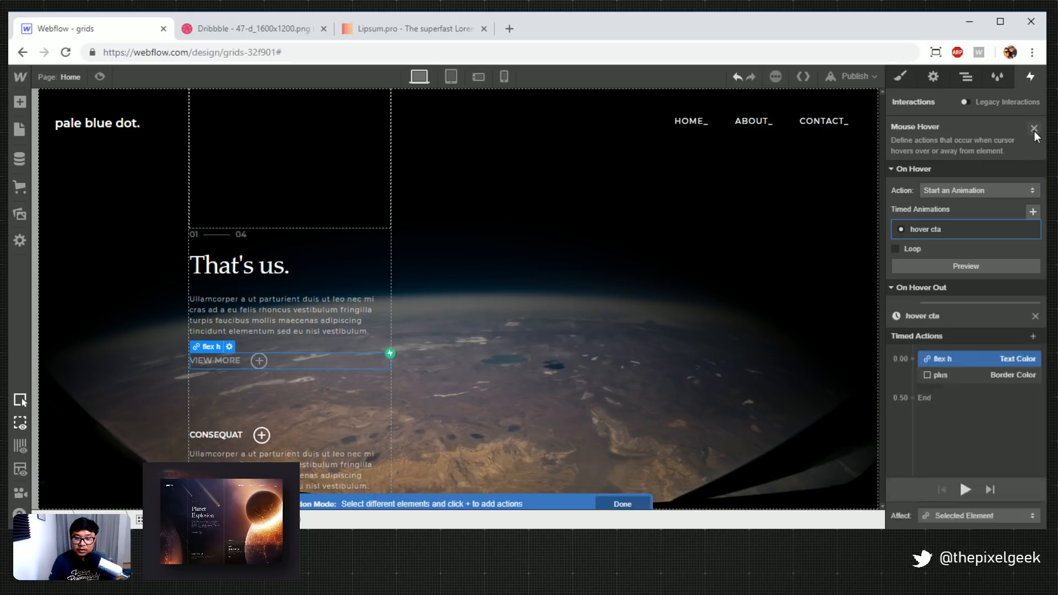
Set the easing of both the Text Color and Border Color actions in hover cta to Ease
{"action": "left_click", "coordinate": [967, 230]}
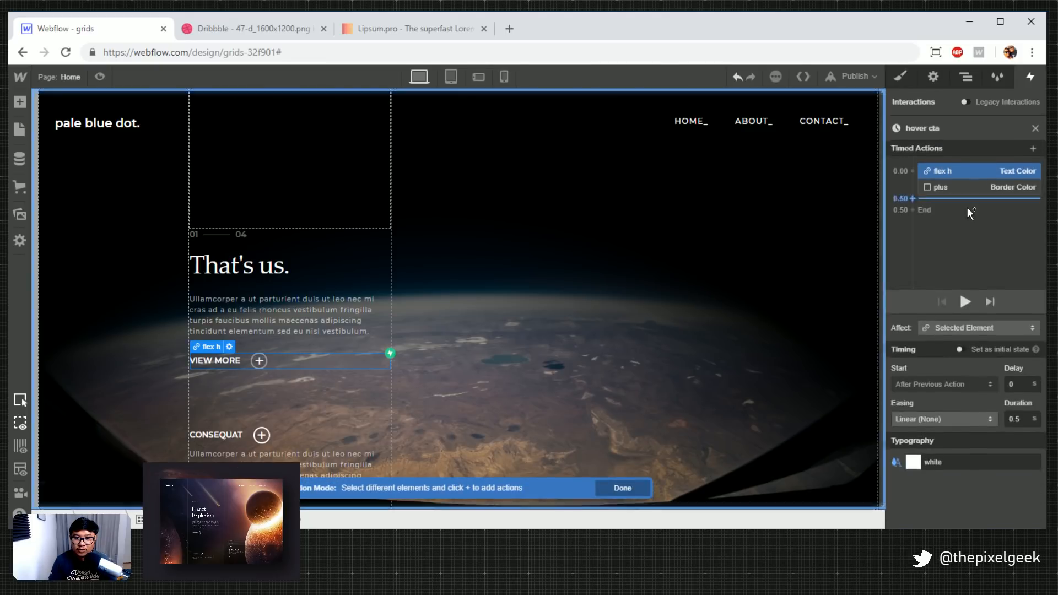
{"action": "left_click", "coordinate": [955, 191]}
{"action": "left_click", "coordinate": [925, 421]}
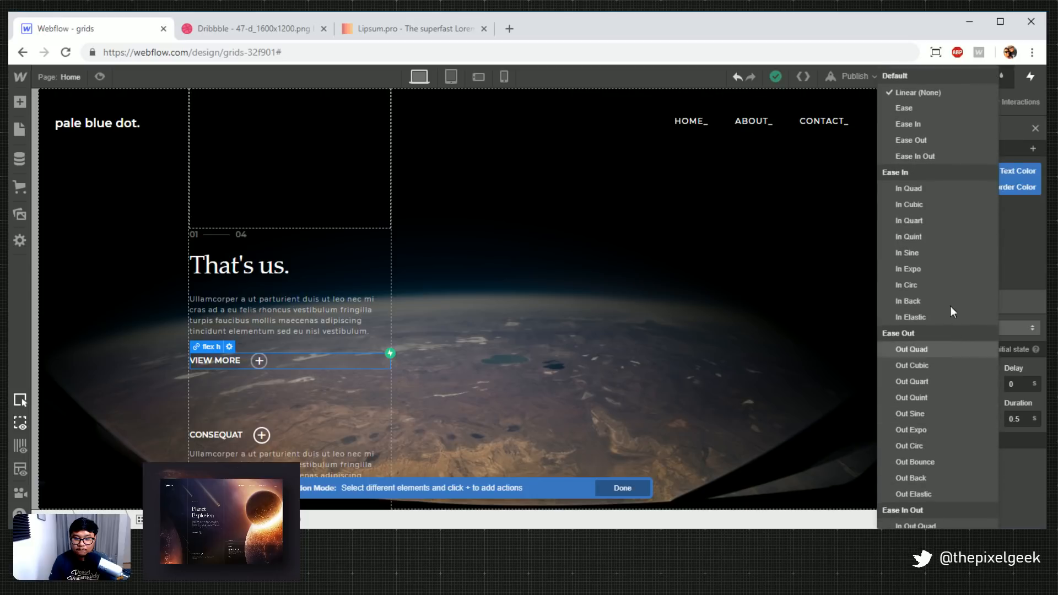
{"action": "left_click", "coordinate": [909, 108]}
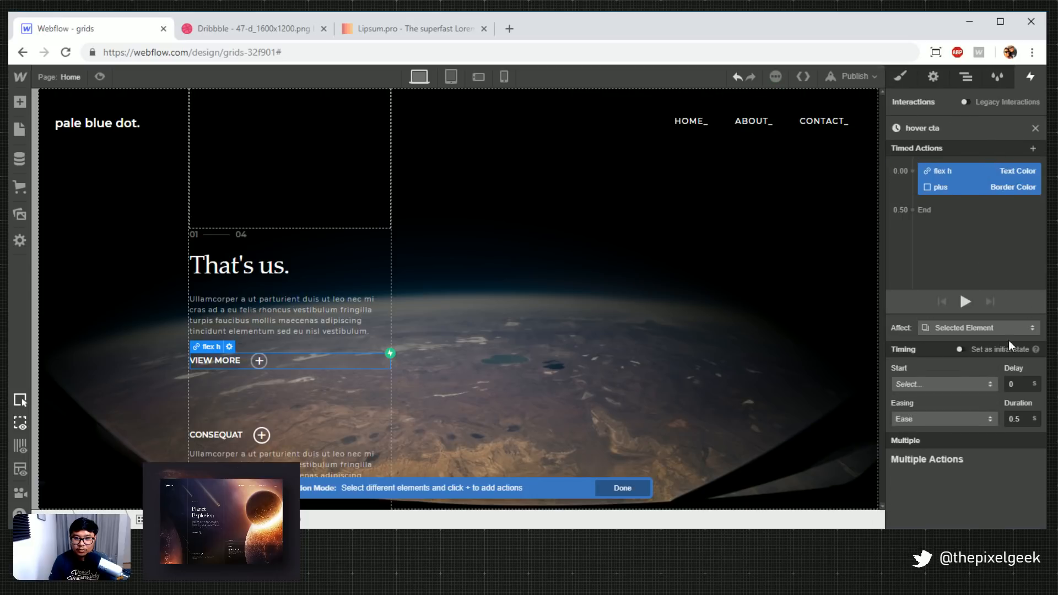
{"action": "left_click", "coordinate": [1035, 129]}
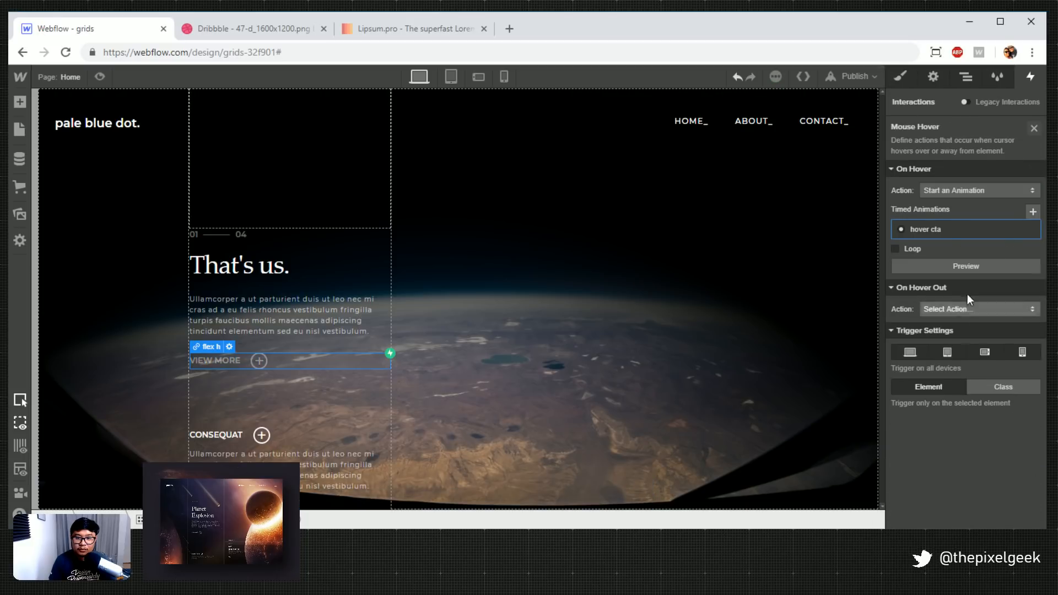
Set the On Hover Out action to Start an Animation and duplicate the hover cta animation
{"action": "left_click", "coordinate": [962, 308]}
{"action": "left_click", "coordinate": [973, 197]}
{"action": "left_click", "coordinate": [958, 304]}
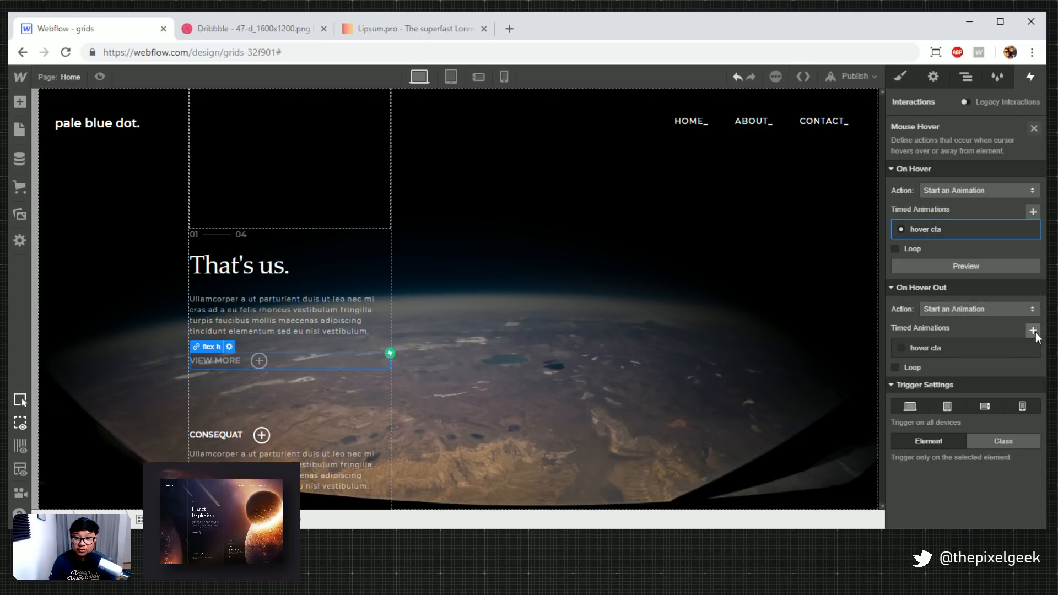
{"action": "left_click", "coordinate": [1030, 347]}
{"action": "left_click", "coordinate": [1001, 402]}
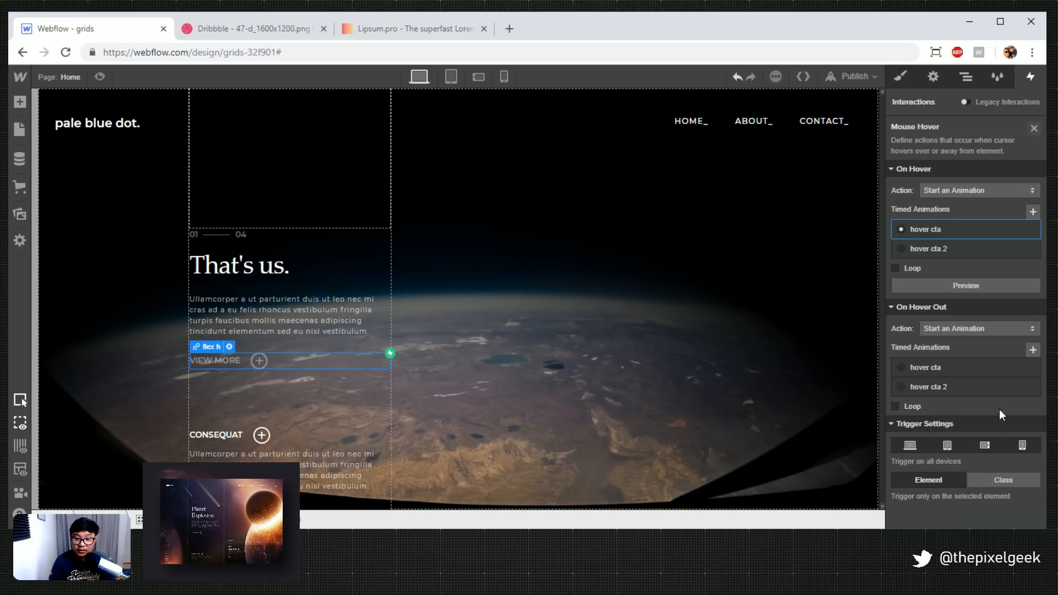
Open the duplicated animation from the On Hover Out list and rename it "hover cta (out)"
{"action": "left_click", "coordinate": [943, 385]}
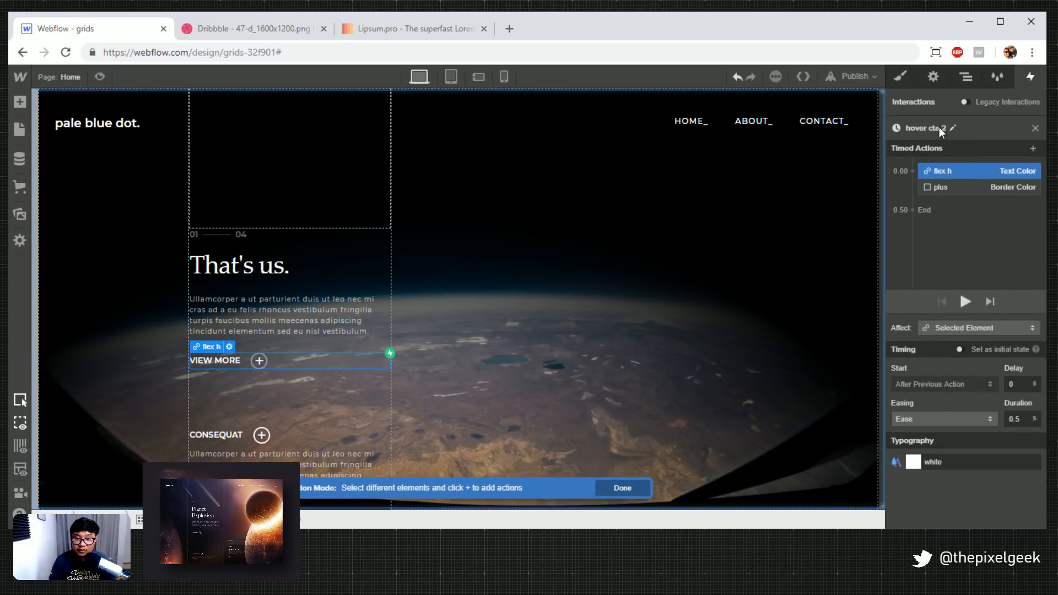
{"action": "triple_click", "coordinate": [939, 127]}
{"action": "type", "text": "hover cta (out)"}
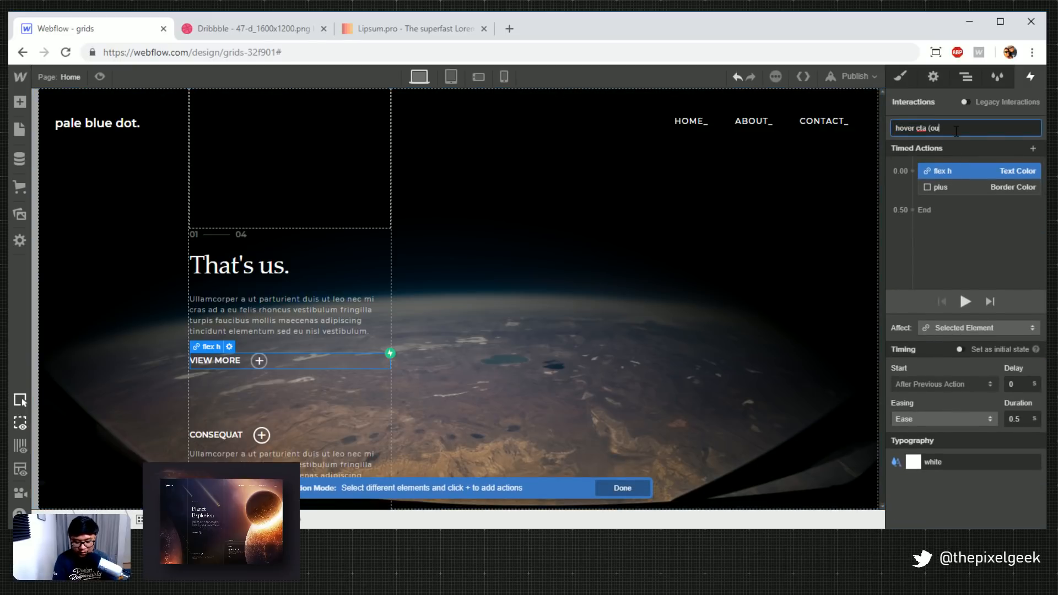
{"action": "key", "text": "Return"}
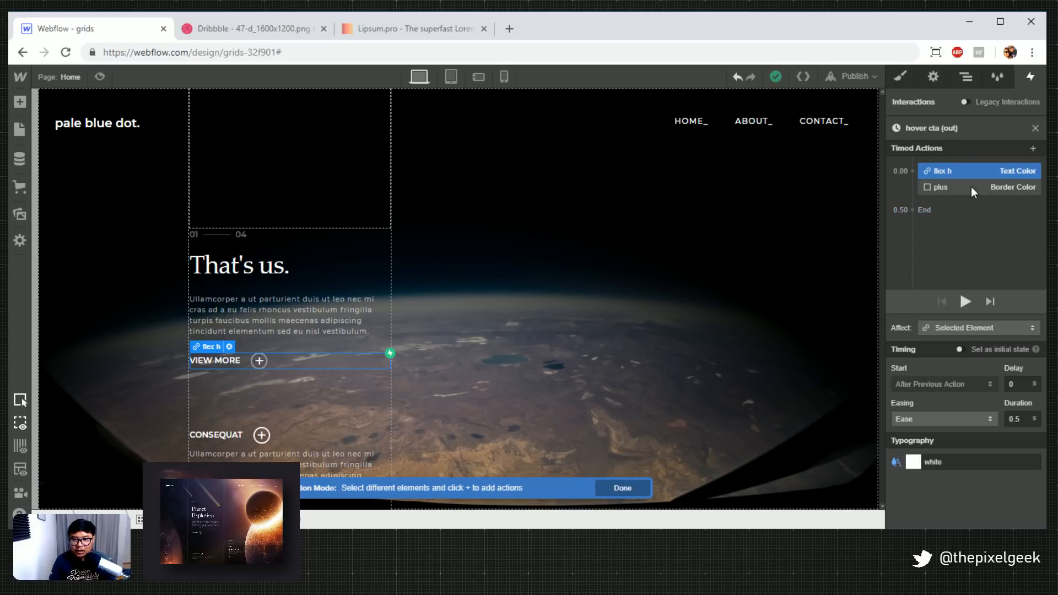
Set both the flex h Text Color action and the plus Border Color action to the opaque white swatch
{"action": "left_click", "coordinate": [914, 462]}
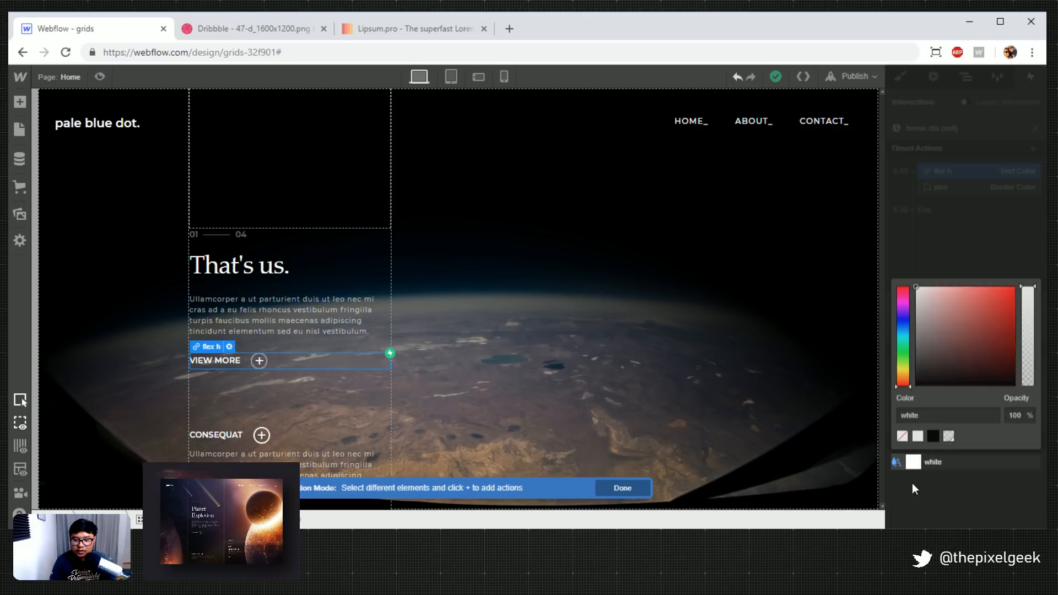
{"action": "left_click", "coordinate": [948, 435]}
{"action": "left_click", "coordinate": [988, 504]}
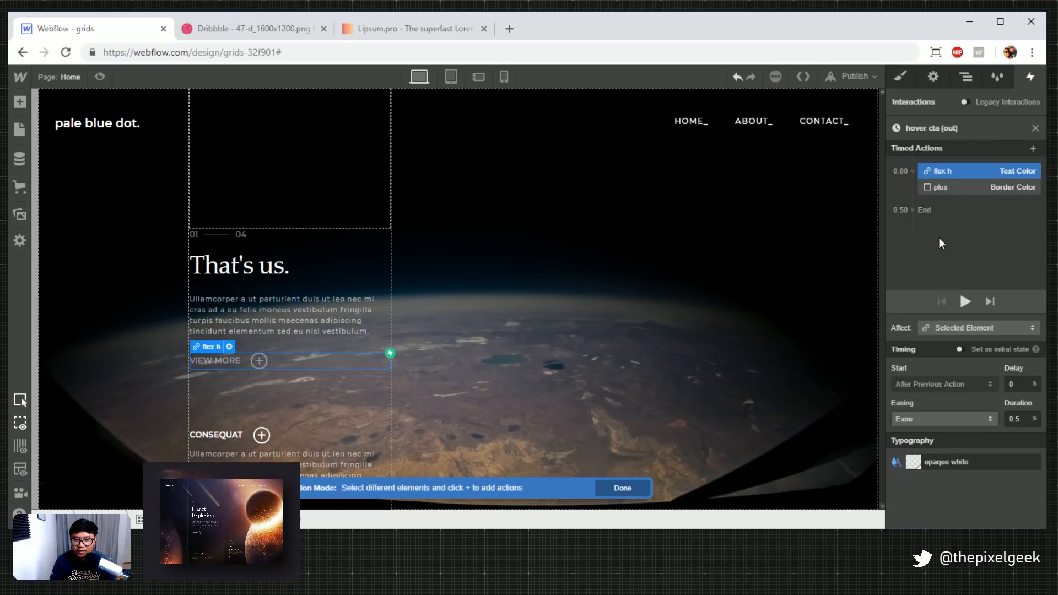
{"action": "left_click", "coordinate": [942, 187]}
{"action": "left_click", "coordinate": [912, 462]}
{"action": "left_click", "coordinate": [949, 434]}
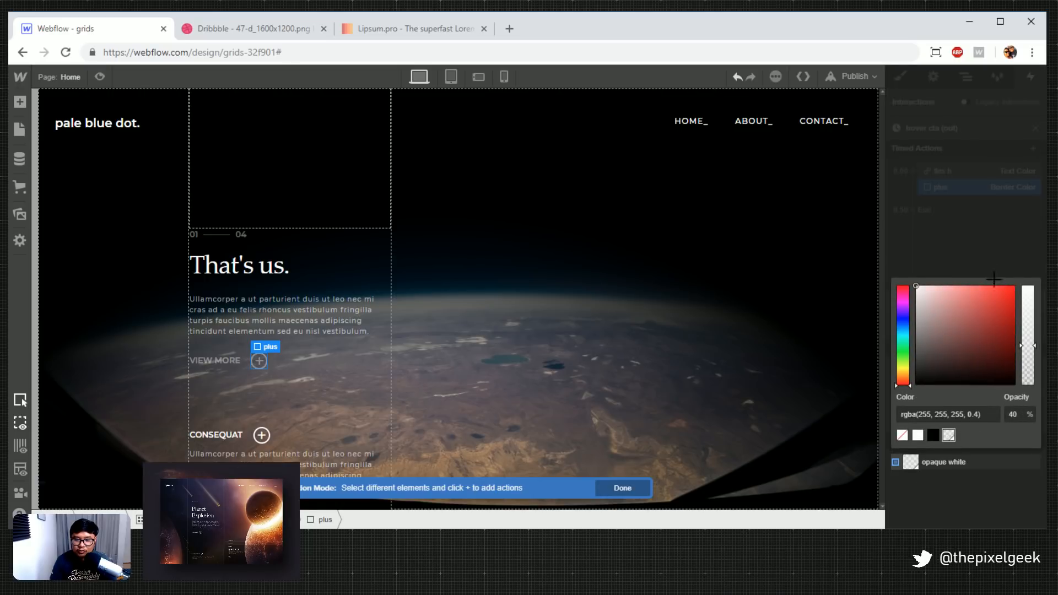
{"action": "left_click", "coordinate": [962, 256]}
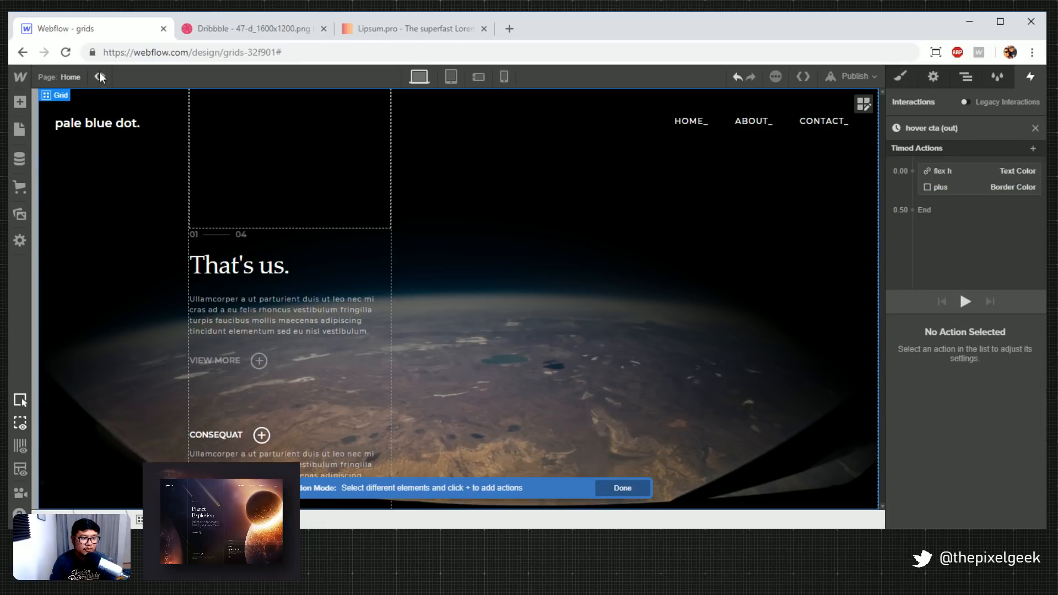
Preview the page, return to the design view and close the hover animation and Mouse Hover settings
{"action": "left_click", "coordinate": [100, 76]}
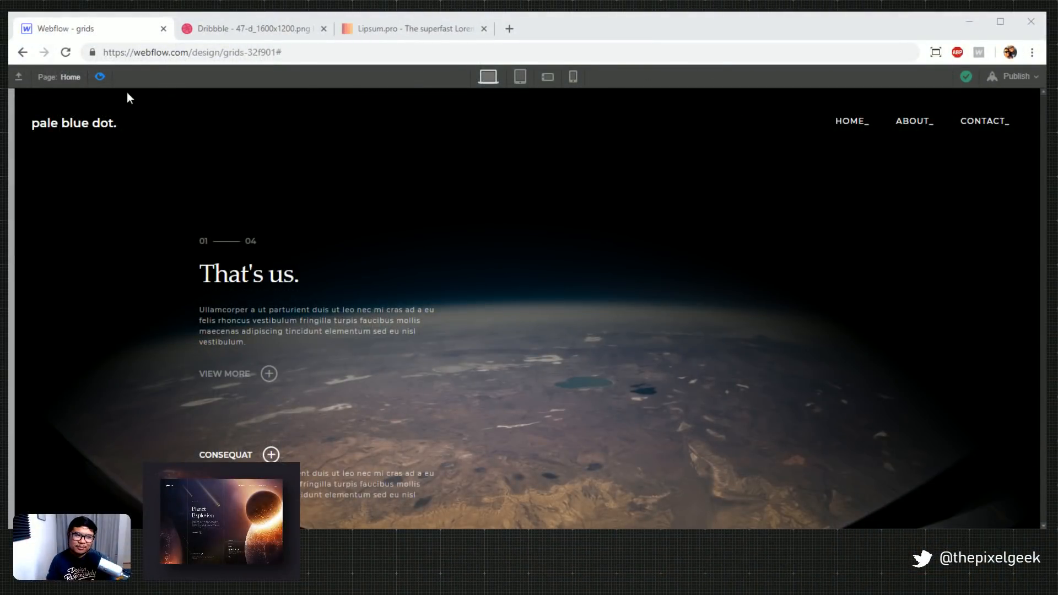
{"action": "left_click", "coordinate": [101, 77]}
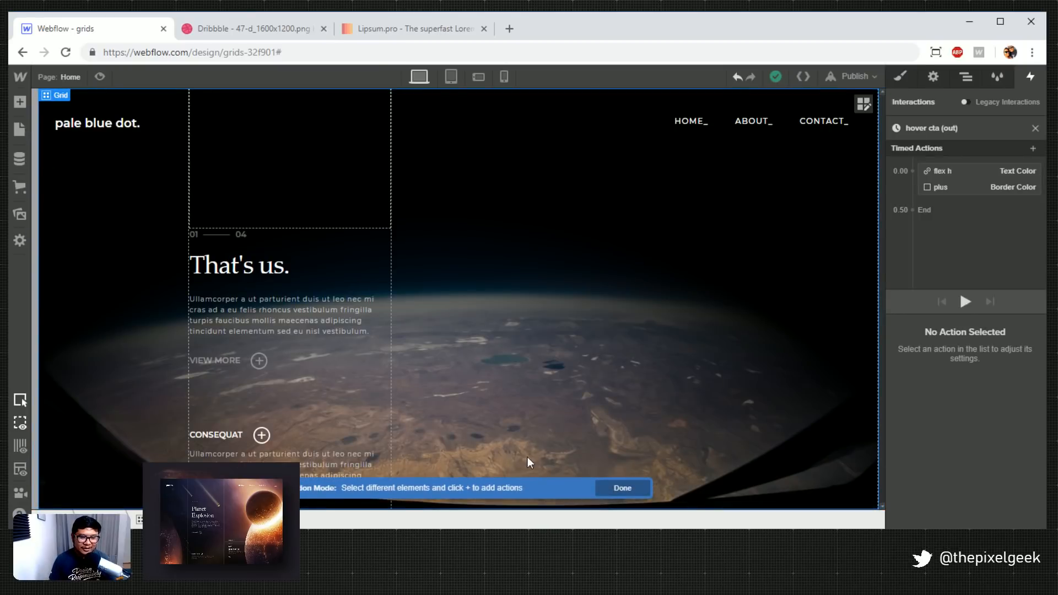
{"action": "left_click", "coordinate": [1035, 129]}
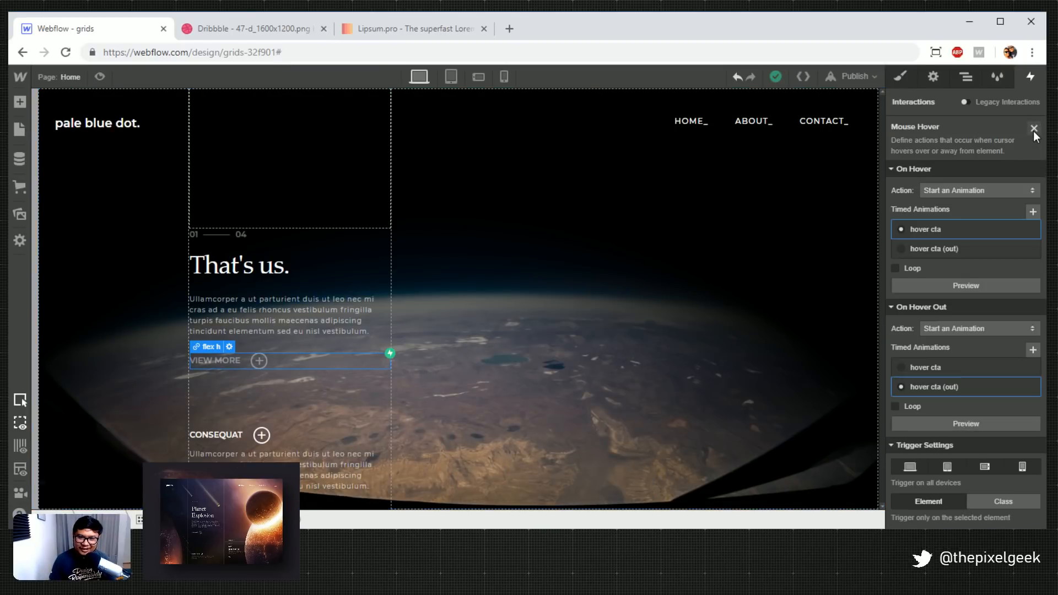
{"action": "left_click", "coordinate": [1034, 128]}
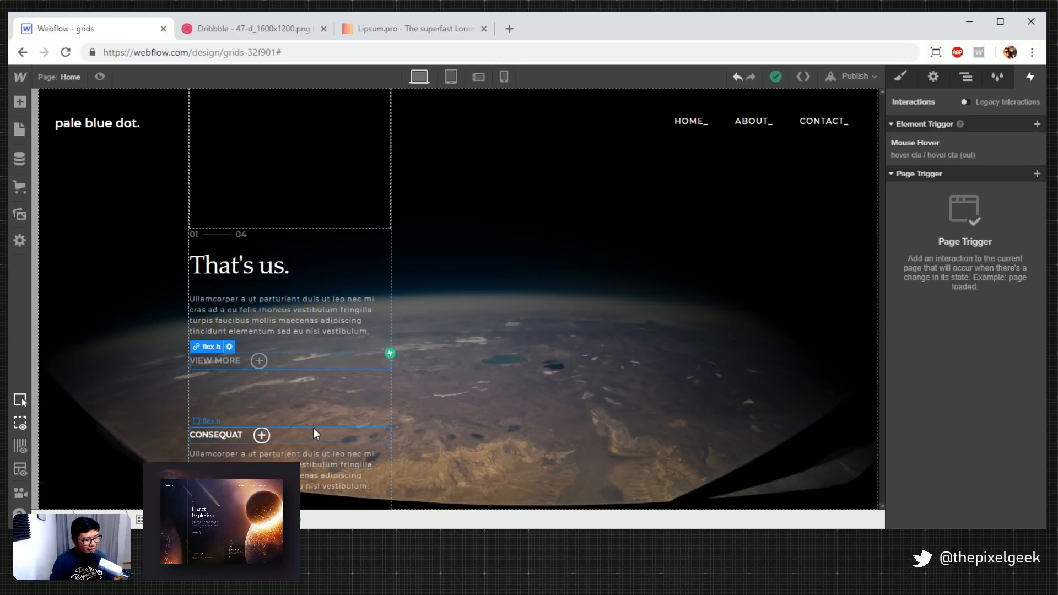
Shorten the paragraph below CONSEQUAT by deleting its last two lines of text
{"action": "left_click", "coordinate": [336, 465]}
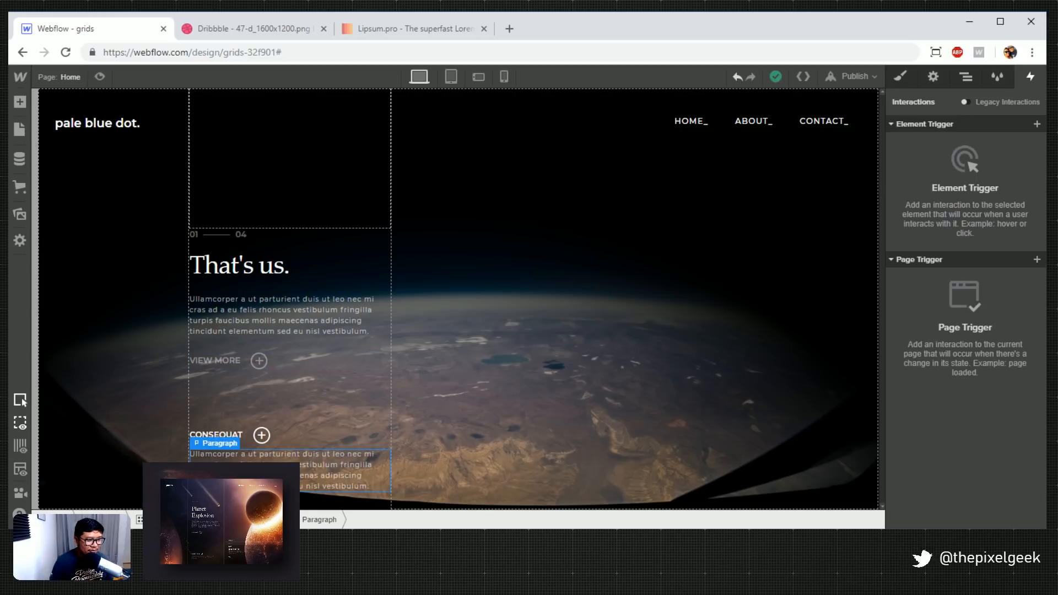
{"action": "double_click", "coordinate": [340, 472]}
{"action": "mouse_move", "coordinate": [380, 484]}
{"action": "left_mouse_down"}
{"action": "mouse_move", "coordinate": [306, 486]}
{"action": "mouse_move", "coordinate": [284, 475]}
{"action": "mouse_move", "coordinate": [325, 465]}
{"action": "mouse_move", "coordinate": [287, 475]}
{"action": "left_mouse_up"}
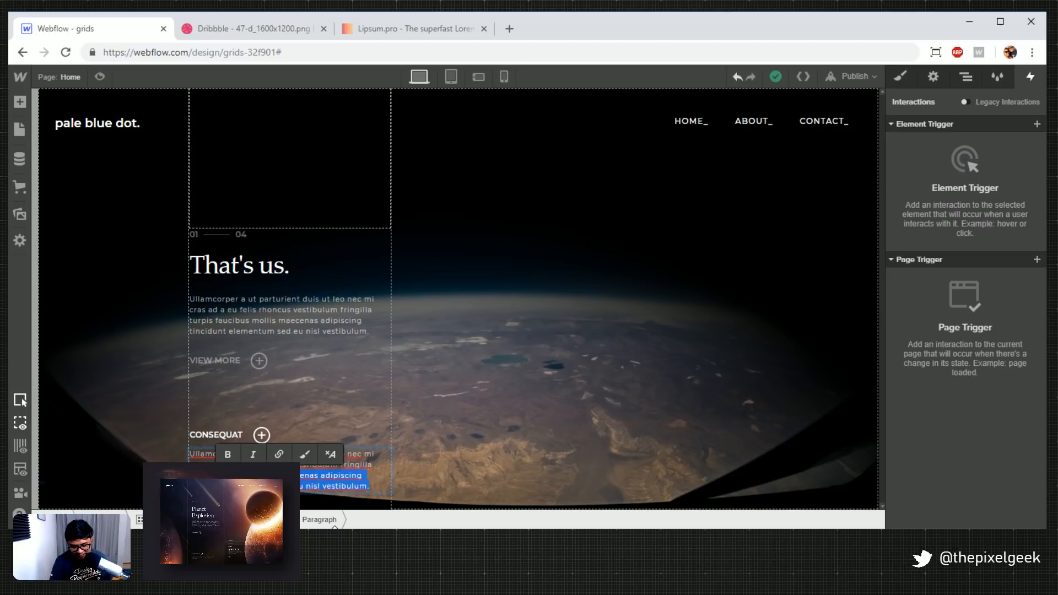
{"action": "key", "text": "BackSpace"}
{"action": "left_click", "coordinate": [438, 447]}
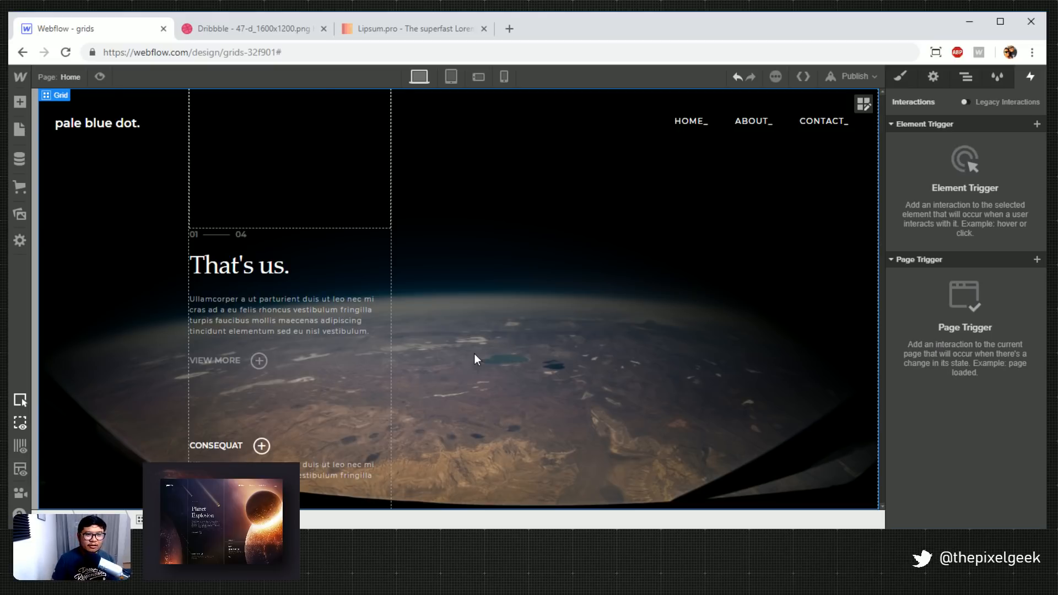
Switch to the Dribbble reference to examine the third column's planet list layout, and return to Webflow
{"action": "left_click", "coordinate": [274, 31]}
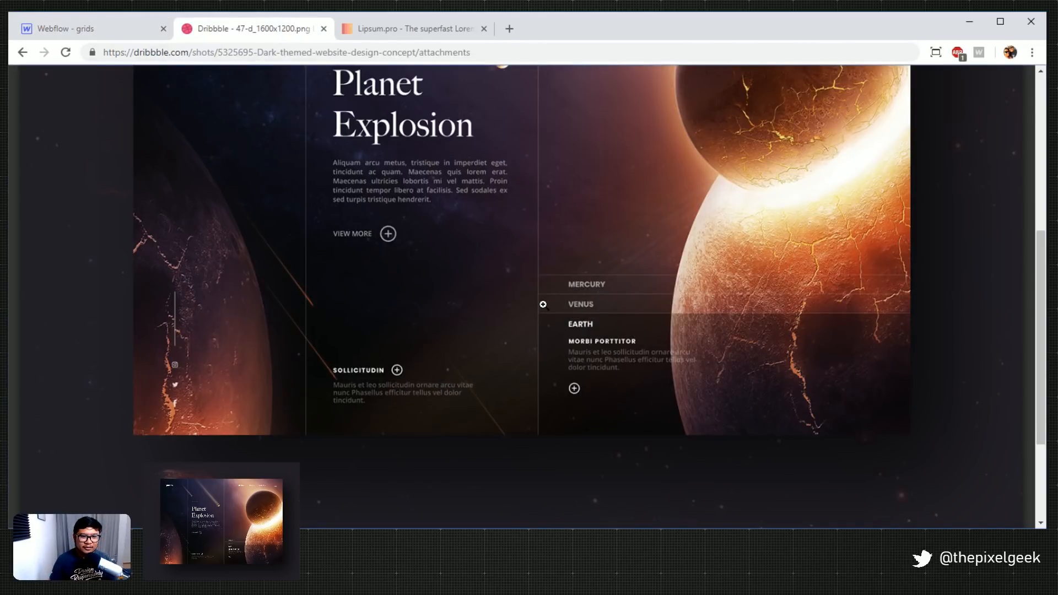
{"action": "scroll", "coordinate": [659, 288], "scroll_direction": "up", "scroll_amount": 4}
{"action": "scroll", "coordinate": [659, 288], "scroll_direction": "down", "scroll_amount": 4}
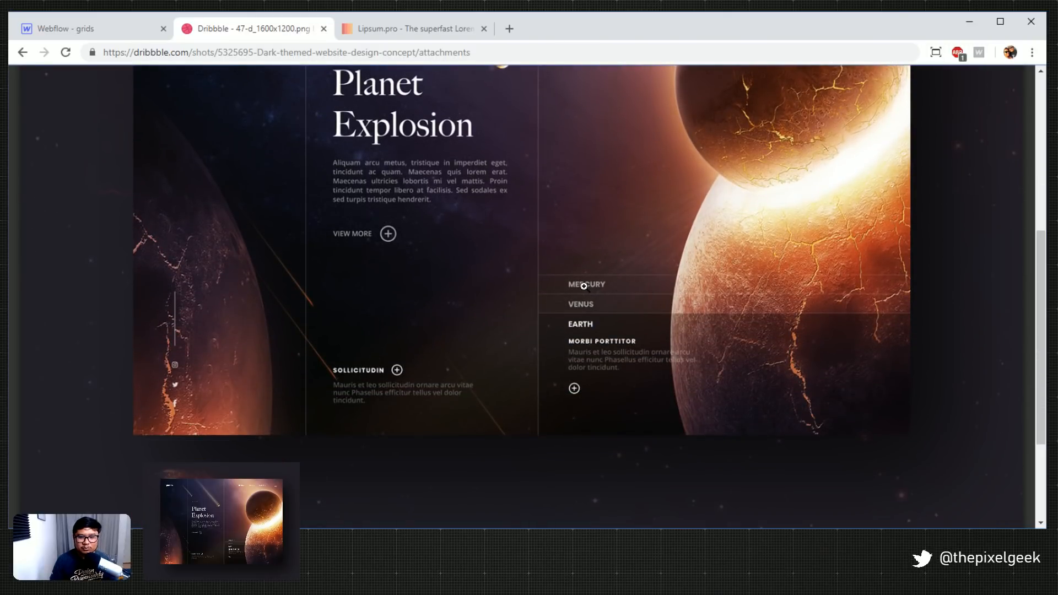
{"action": "scroll", "coordinate": [584, 286], "scroll_direction": "up", "scroll_amount": 3}
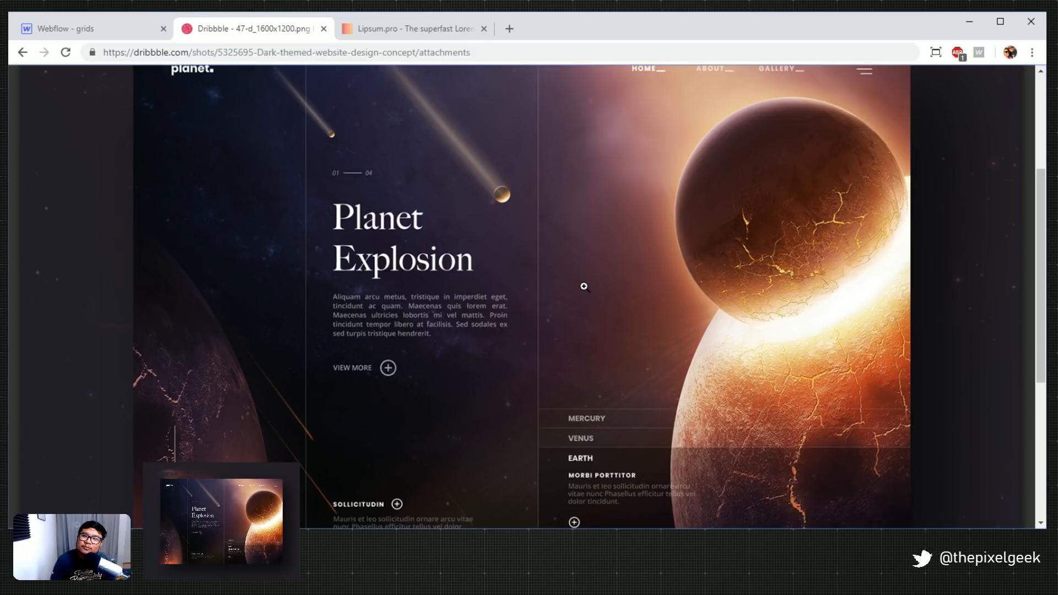
{"action": "scroll", "coordinate": [585, 286], "scroll_direction": "down", "scroll_amount": 2}
{"action": "scroll", "coordinate": [584, 287], "scroll_direction": "up", "scroll_amount": 1}
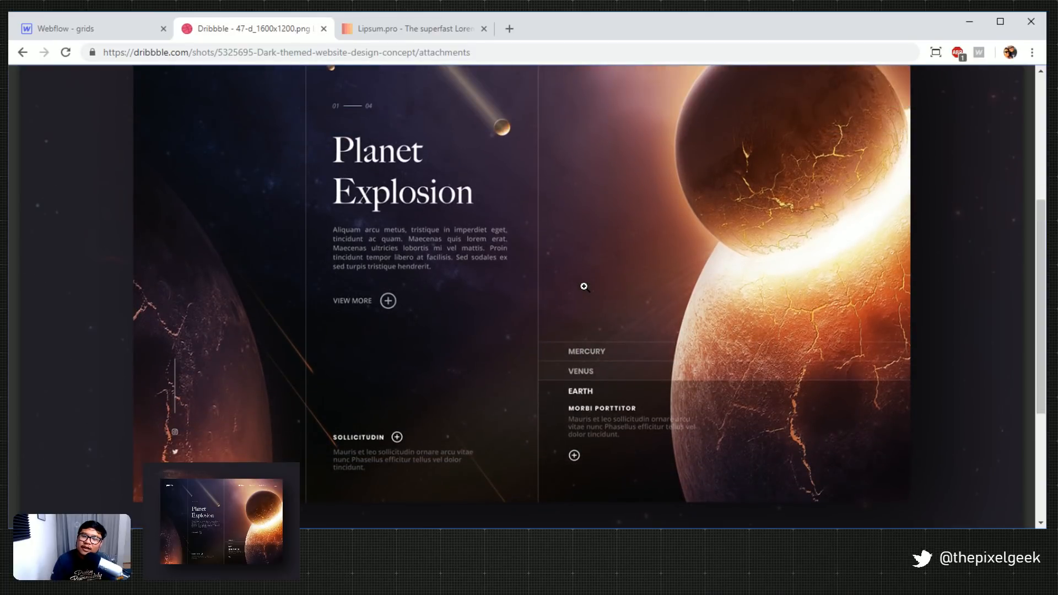
{"action": "left_click", "coordinate": [101, 31]}
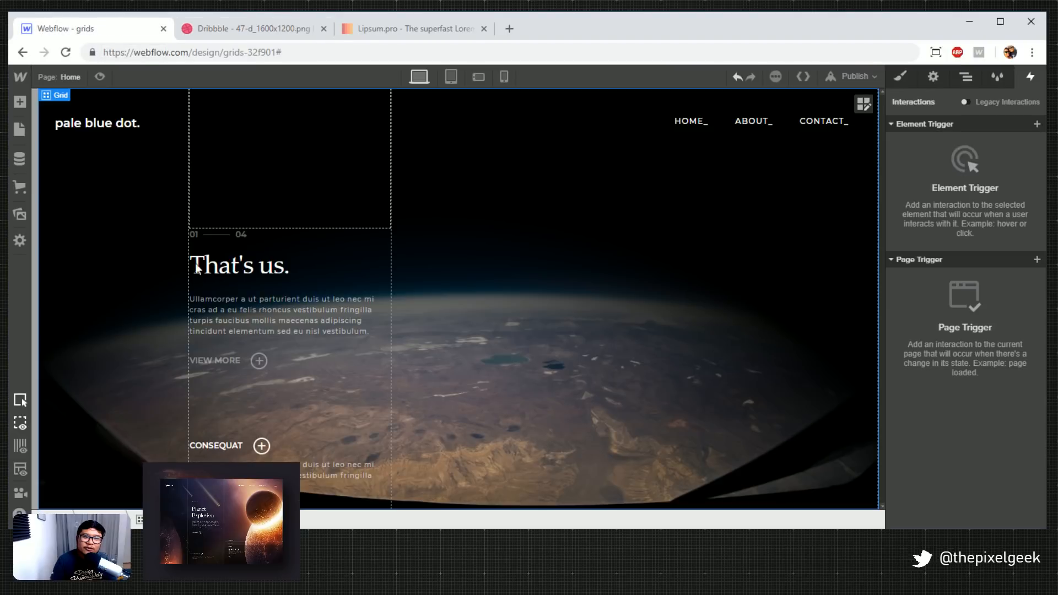
Add a Div Block to the grid's third column and set its vertical alignment to End
{"action": "key", "text": "a"}
{"action": "left_click_drag", "start_coordinate": [61, 337], "coordinate": [595, 324]}
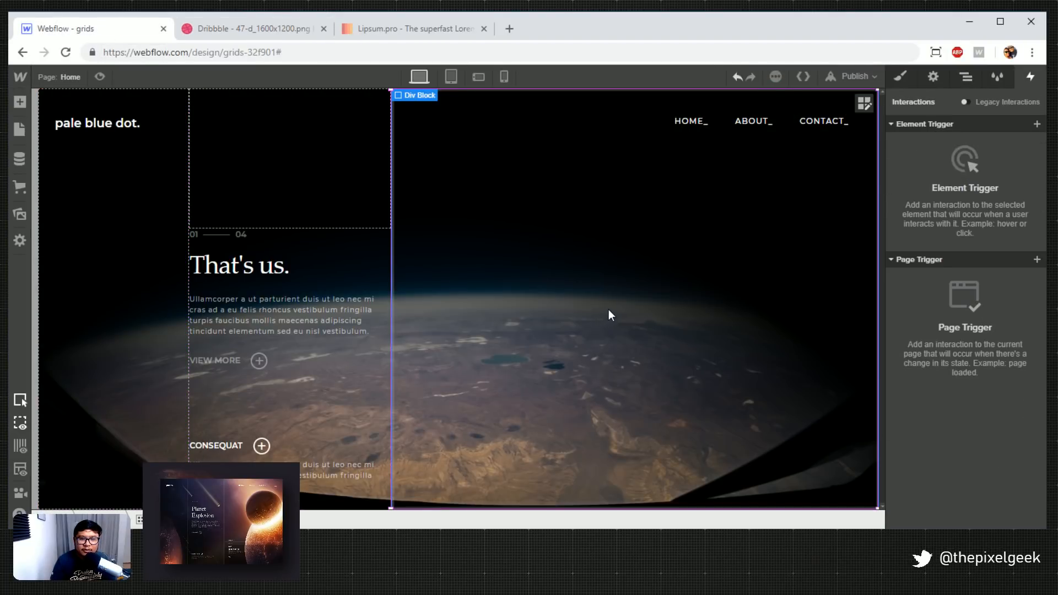
{"action": "left_click", "coordinate": [892, 78]}
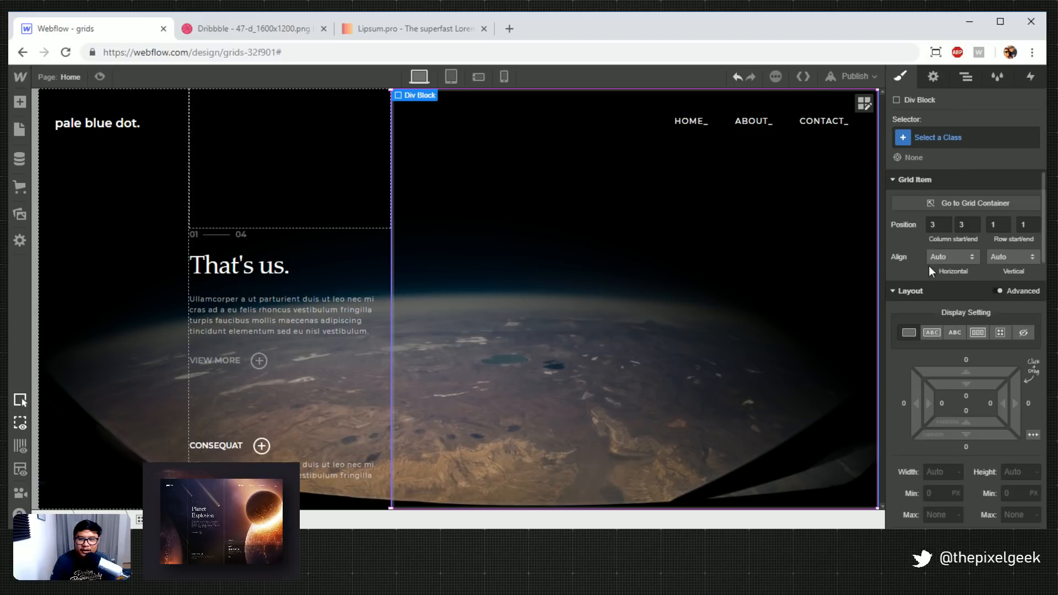
{"action": "left_click", "coordinate": [1017, 256]}
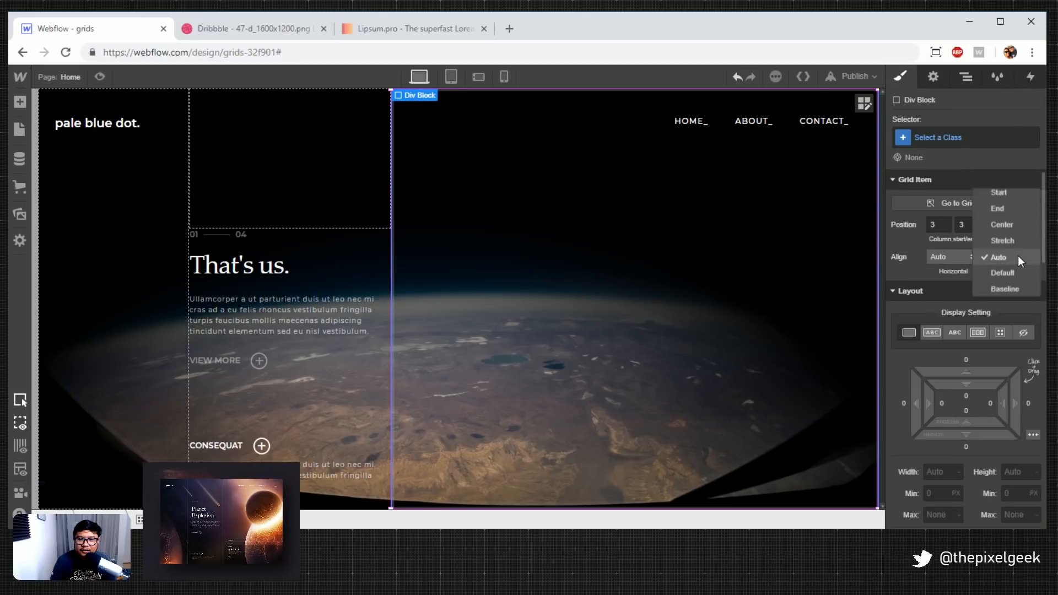
{"action": "left_click", "coordinate": [1013, 210]}
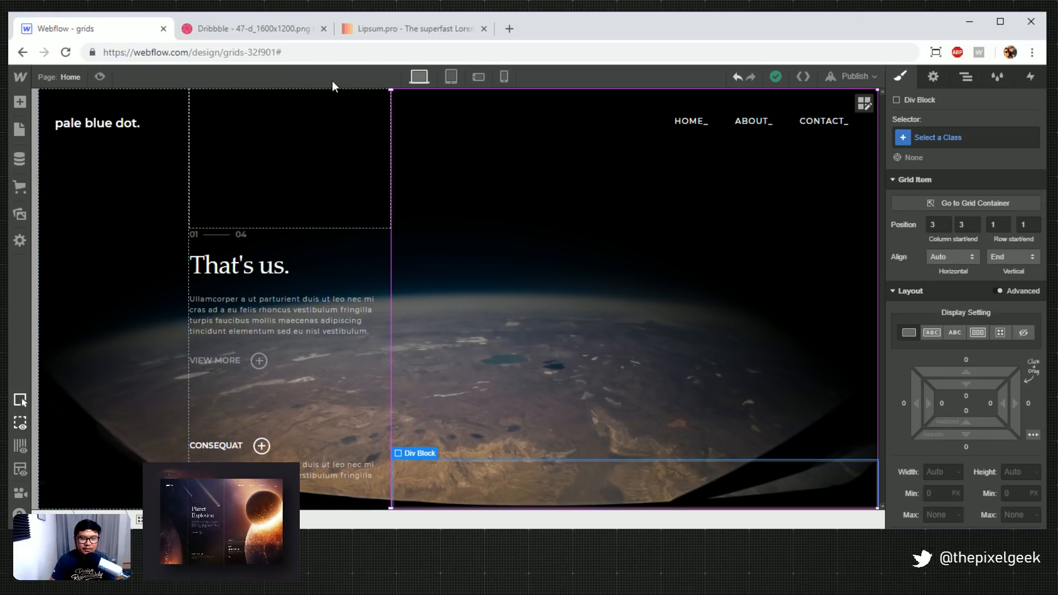
{"action": "left_click", "coordinate": [944, 137]}
{"action": "type", "text": "col"}
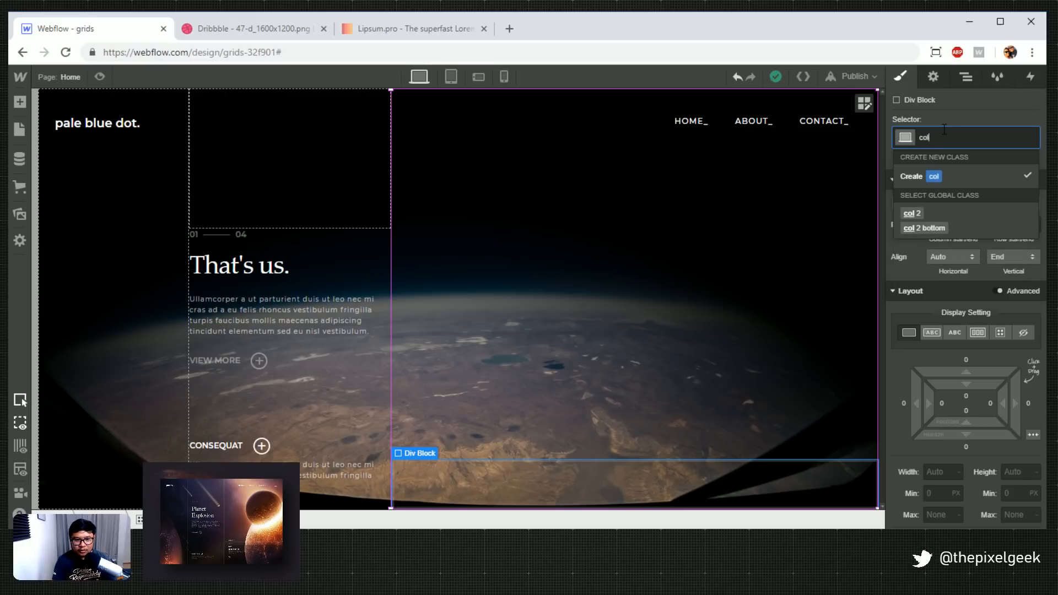
{"action": "type", "text": " 3"}
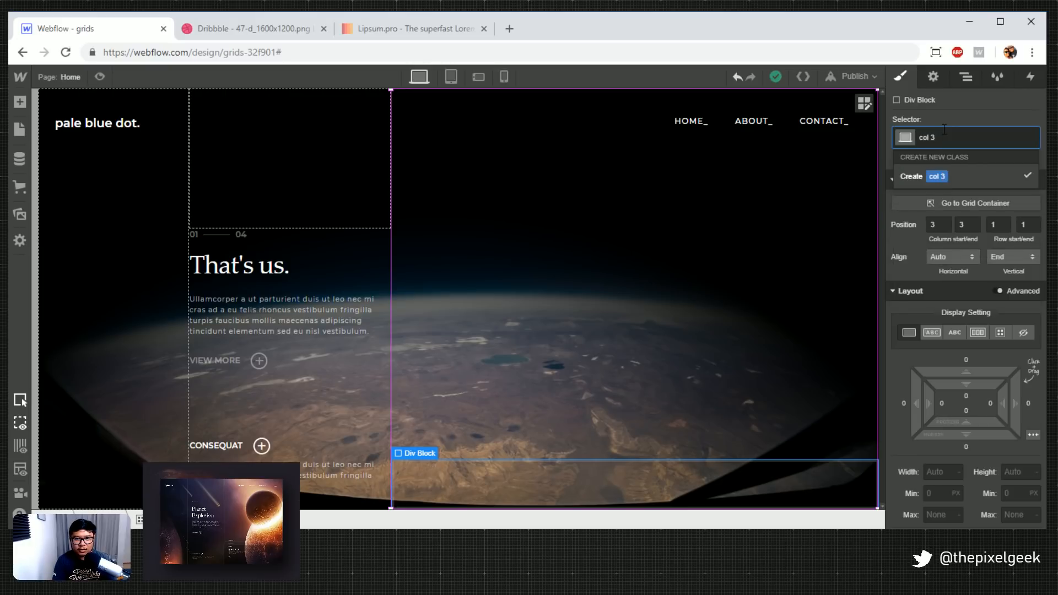
{"action": "key", "text": "BackSpace"}
{"action": "key", "text": "BackSpace"}
{"action": "key", "text": "BackSpace"}
{"action": "key", "text": "BackSpace"}
{"action": "key", "text": "BackSpace"}
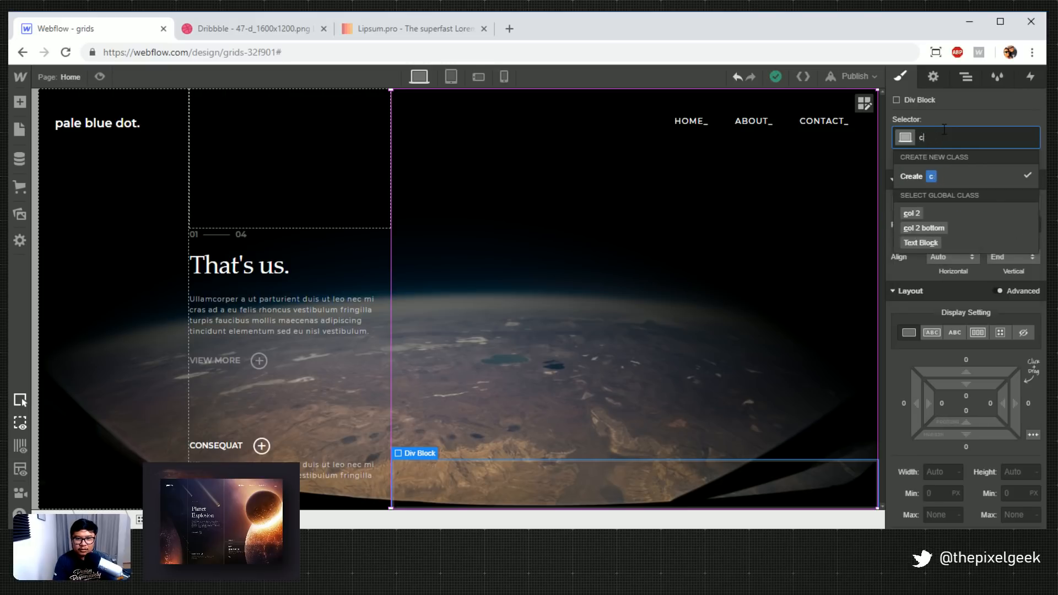
{"action": "key", "text": "Return"}
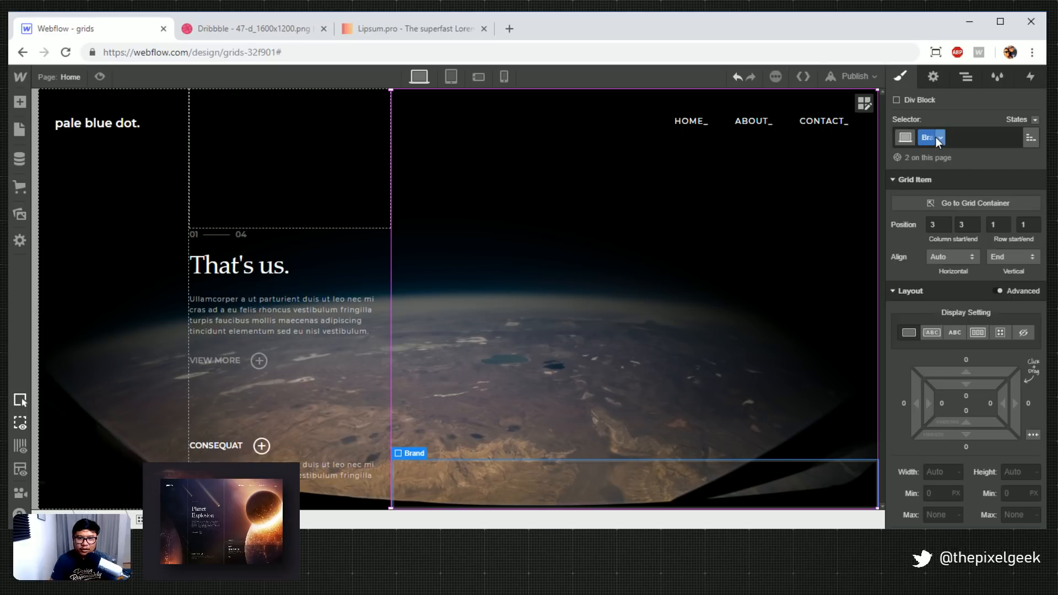
{"action": "left_click", "coordinate": [939, 137]}
{"action": "left_click", "coordinate": [932, 186]}
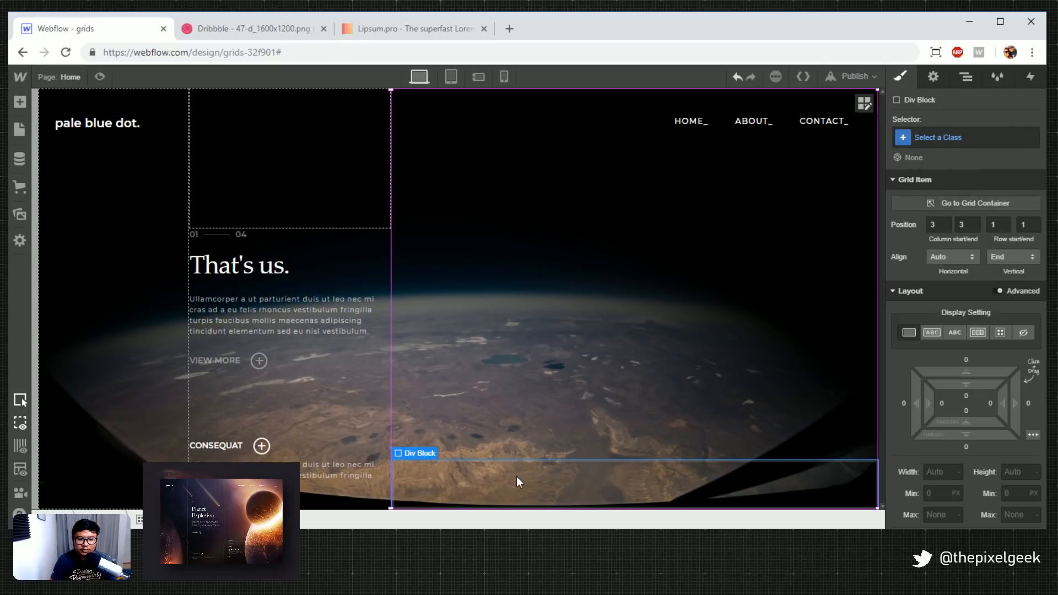
Give the Div Block in the third column the new class "col 3 bottom"
{"action": "left_click", "coordinate": [448, 402]}
{"action": "left_click", "coordinate": [440, 471]}
{"action": "left_click", "coordinate": [954, 137]}
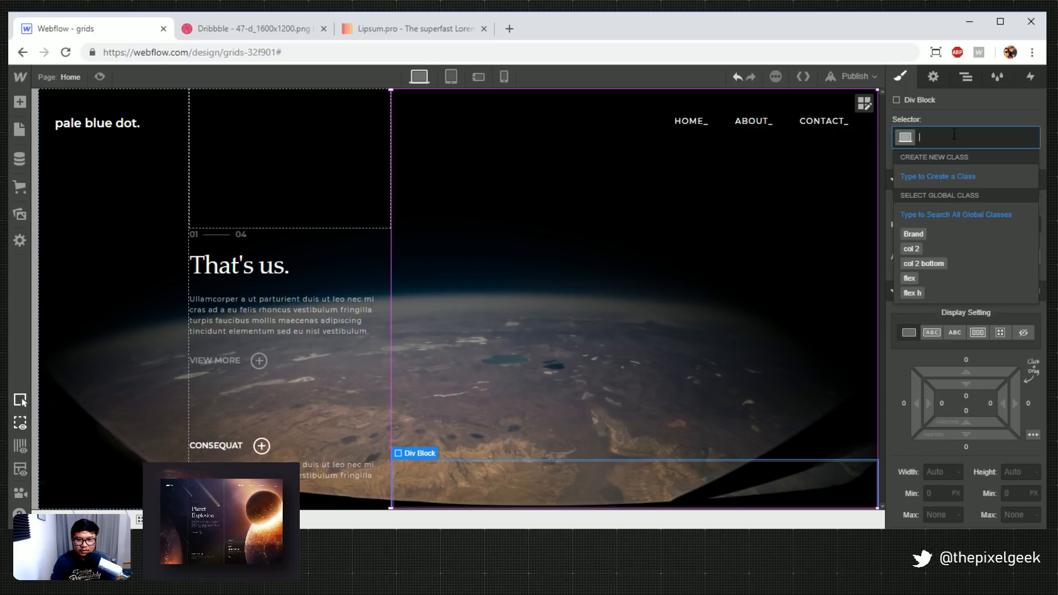
{"action": "type", "text": "copl"}
{"action": "key", "text": "BackSpace"}
{"action": "key", "text": "BackSpace"}
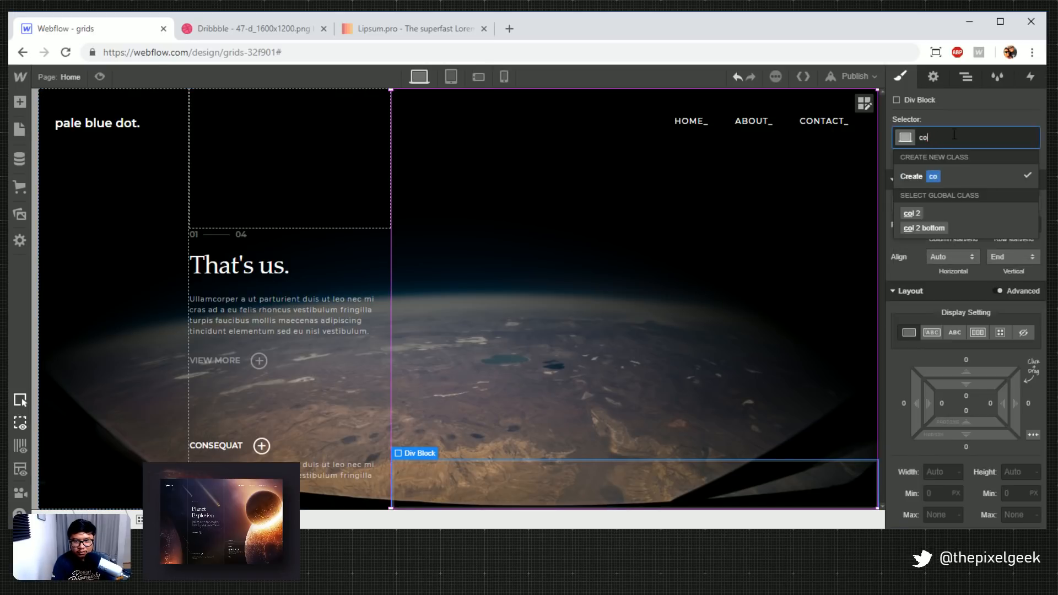
{"action": "type", "text": "l 3 bottom"}
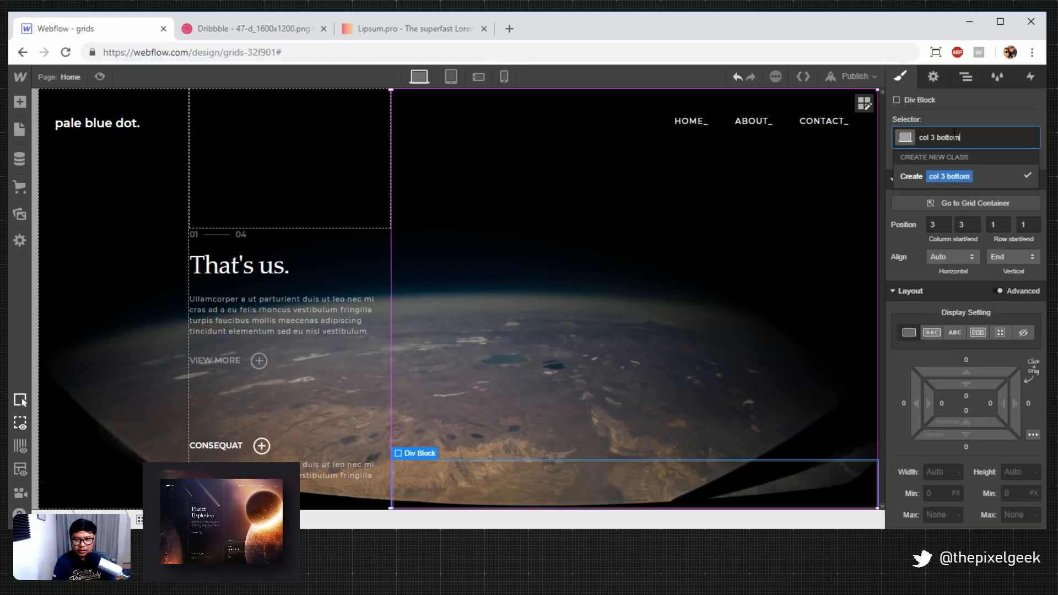
{"action": "key", "text": "Return"}
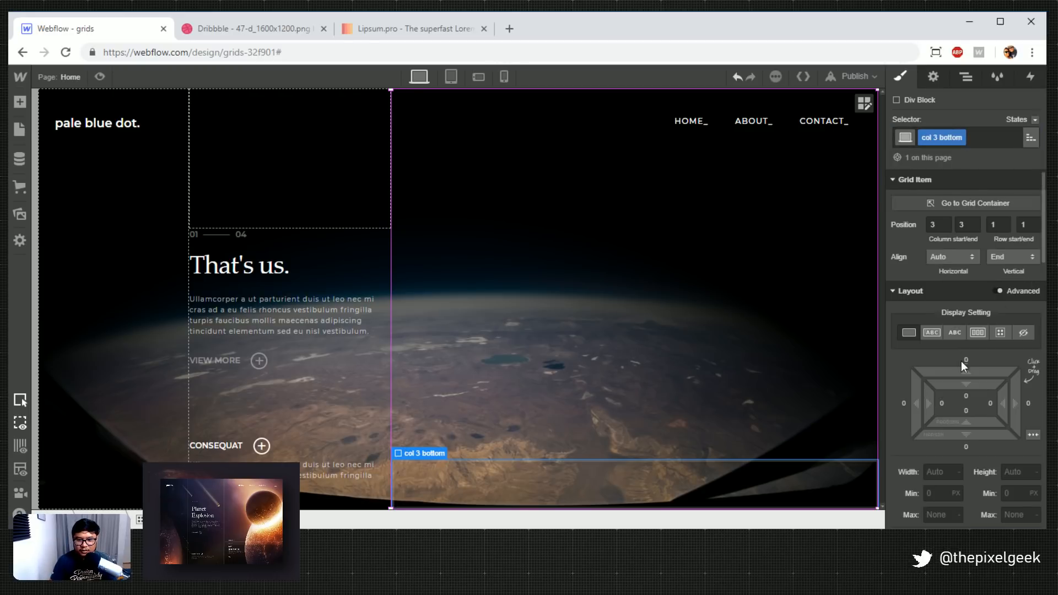
Set the bottom margin of the col 3 bottom block to 16 px
{"action": "left_click", "coordinate": [964, 447]}
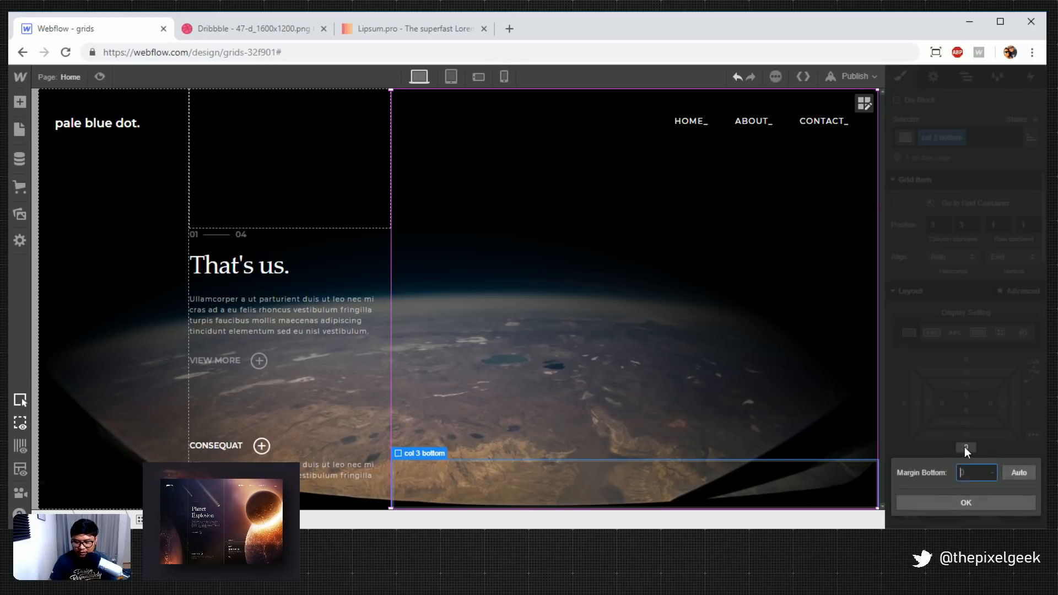
{"action": "type", "text": "16"}
{"action": "key", "text": "Return"}
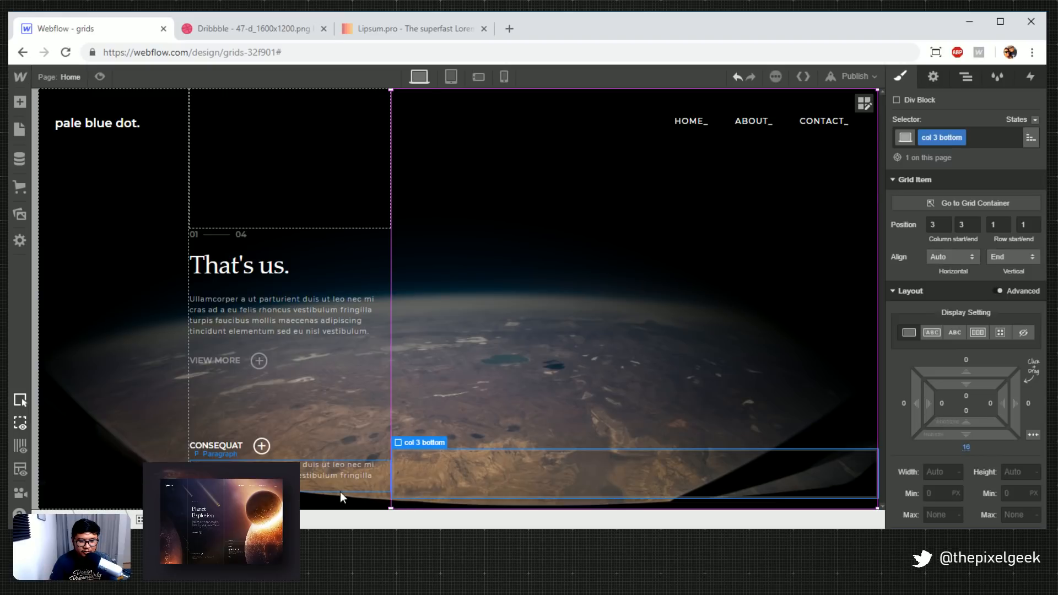
Set the bottom margin of the paragraph below CONSEQUAT to 0
{"action": "left_click", "coordinate": [339, 492]}
{"action": "left_click", "coordinate": [339, 493]}
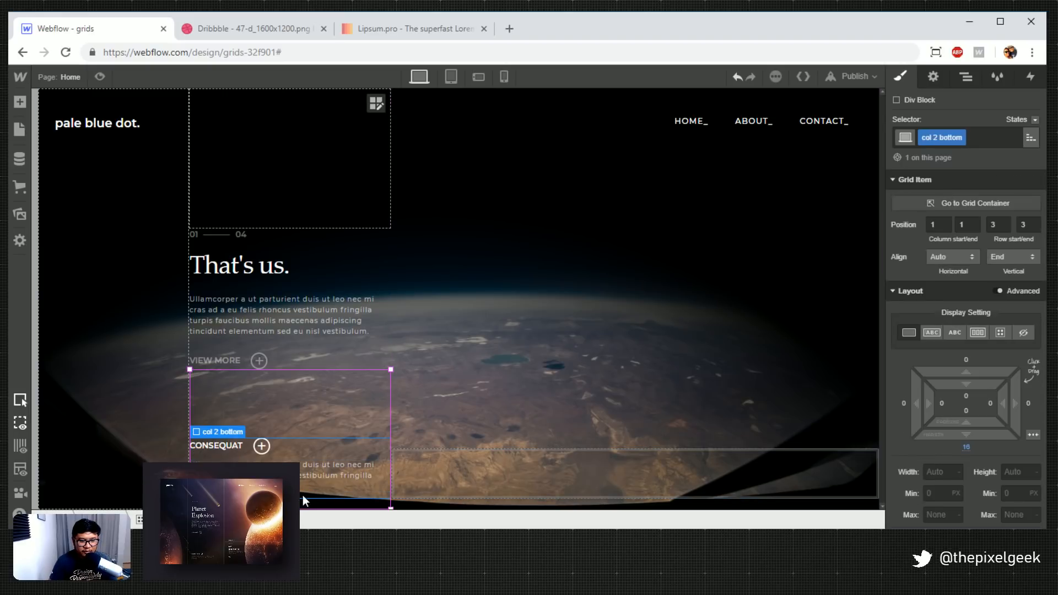
{"action": "left_click", "coordinate": [339, 487]}
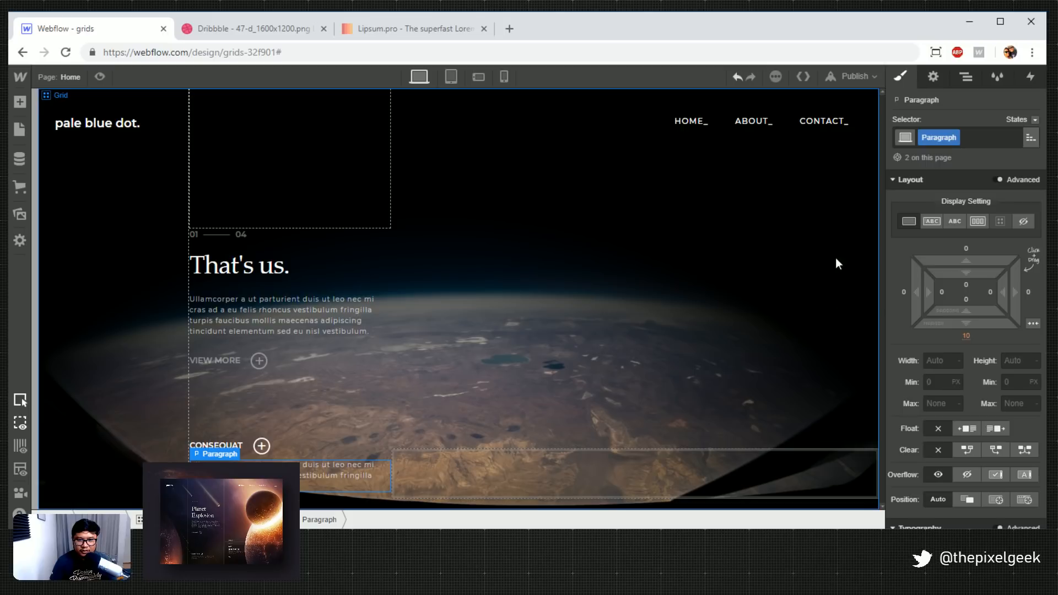
{"action": "left_click", "coordinate": [966, 335]}
{"action": "type", "text": "0"}
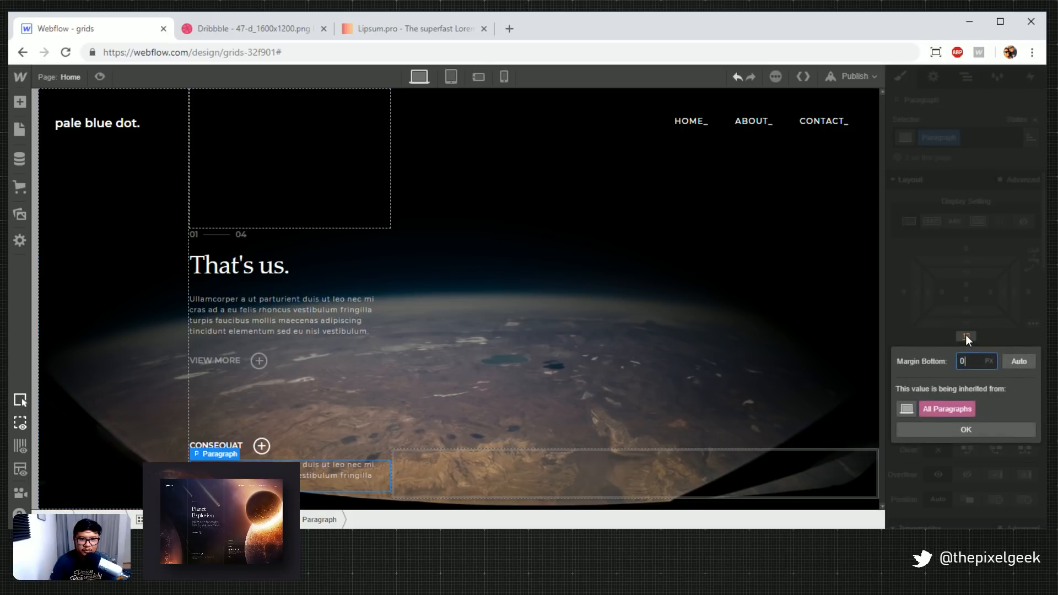
{"action": "key", "text": "Return"}
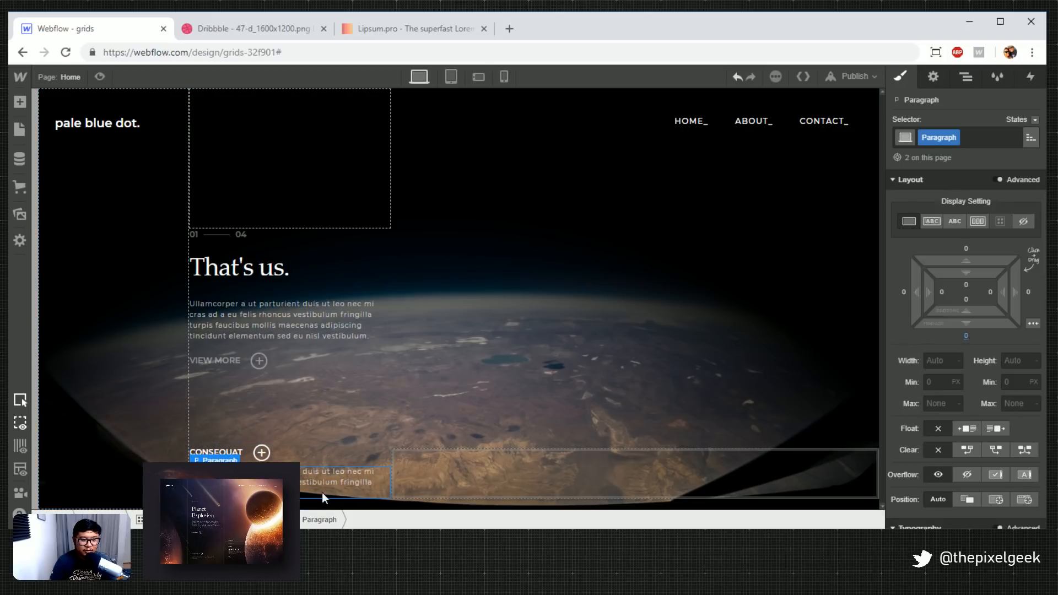
Examine the planet list's collapsed and expanded rows in the Dribbble reference and return to Webflow
{"action": "left_click", "coordinate": [630, 474]}
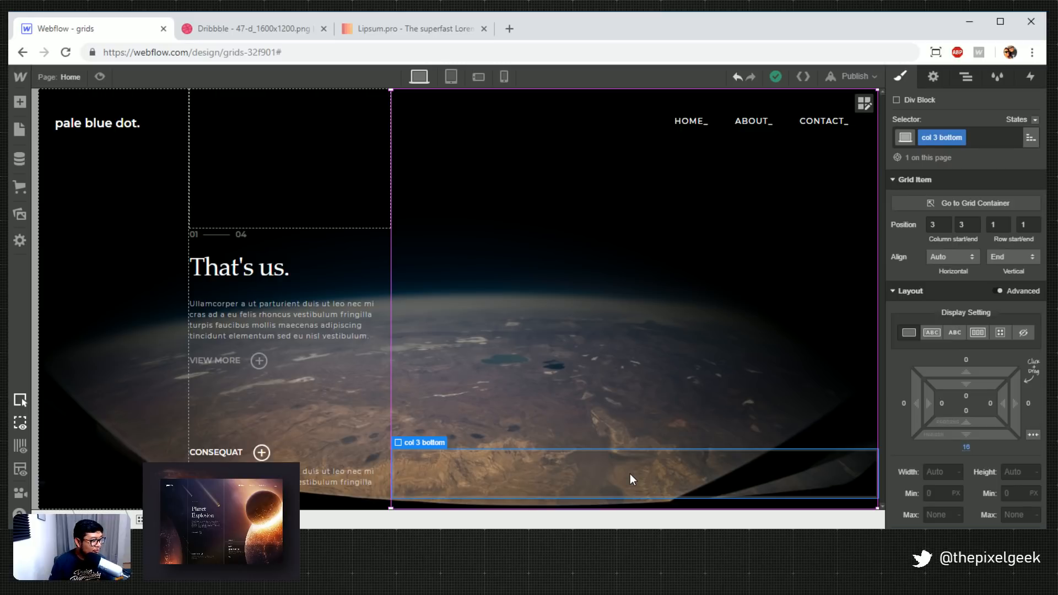
{"action": "left_click", "coordinate": [629, 223]}
{"action": "left_click", "coordinate": [1031, 76]}
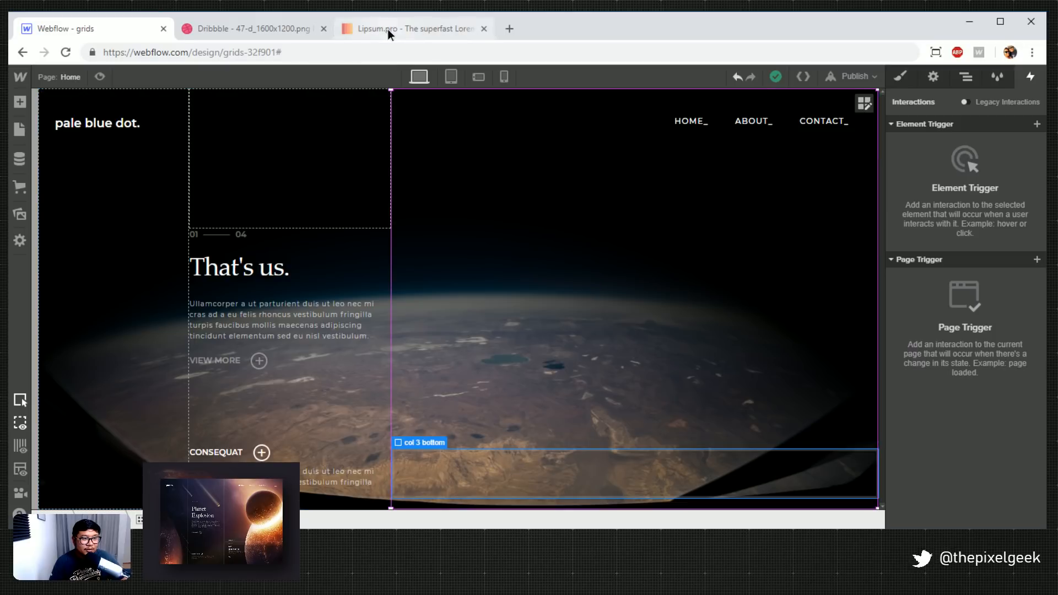
{"action": "left_click", "coordinate": [284, 31]}
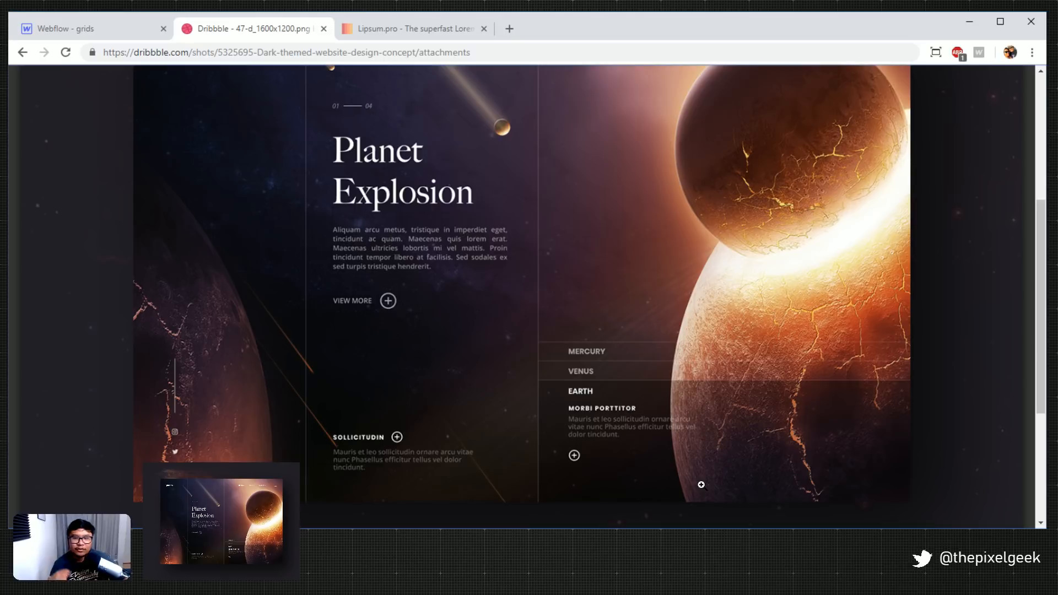
{"action": "left_click", "coordinate": [98, 30]}
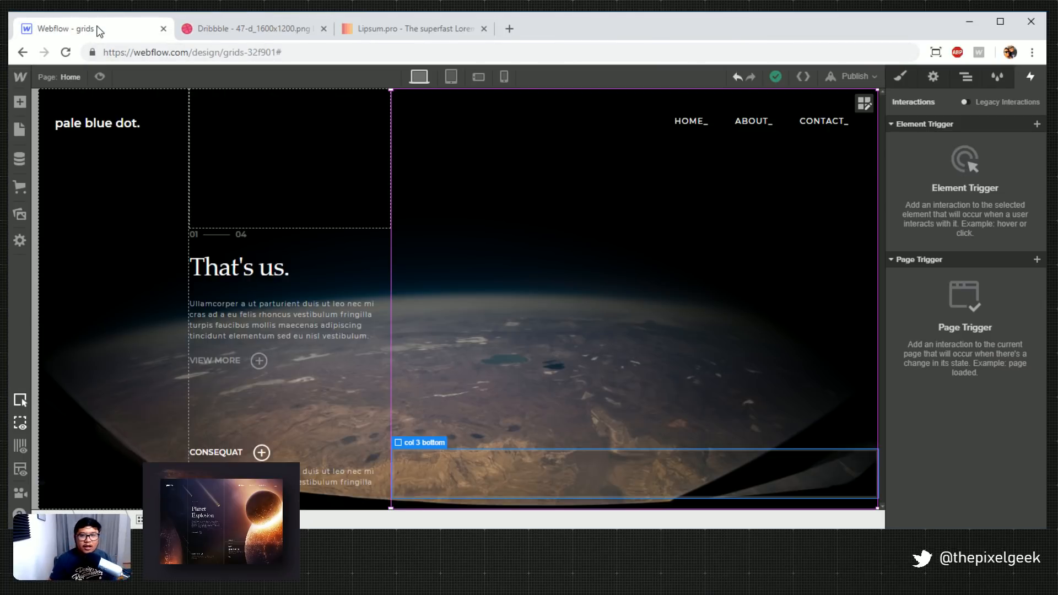
Add a Div Block inside col 3 bottom and give it the new class "accordion row"
{"action": "key", "text": "a"}
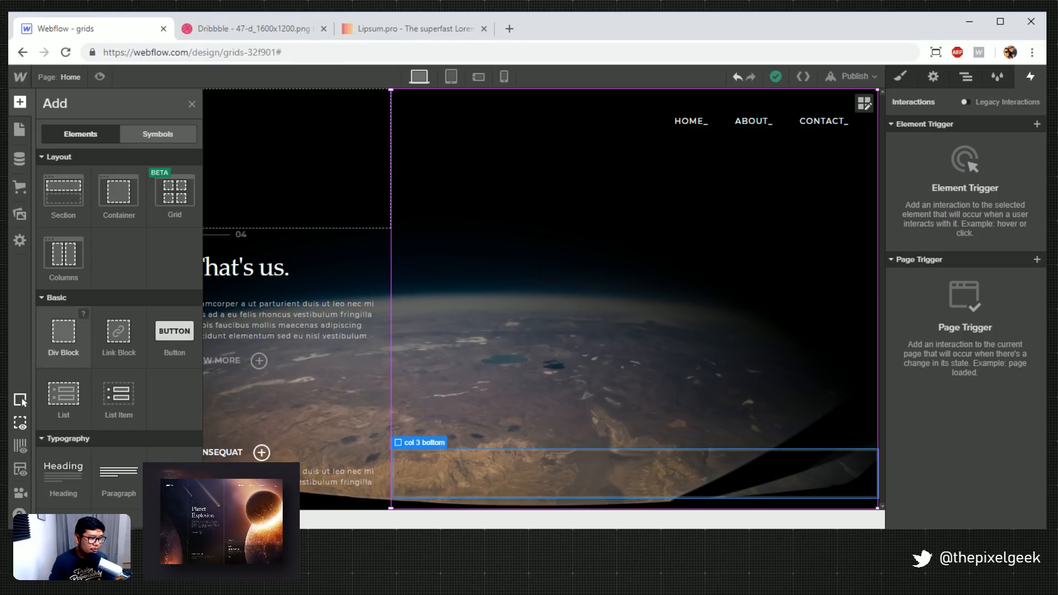
{"action": "left_click_drag", "start_coordinate": [63, 331], "coordinate": [424, 467]}
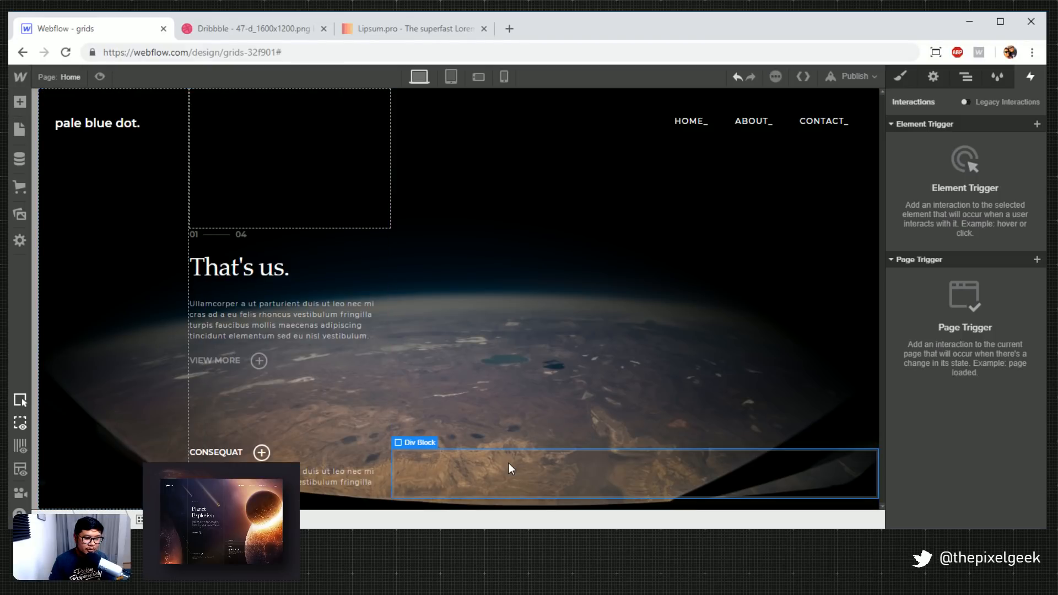
{"action": "left_click", "coordinate": [901, 77]}
{"action": "left_click", "coordinate": [948, 138]}
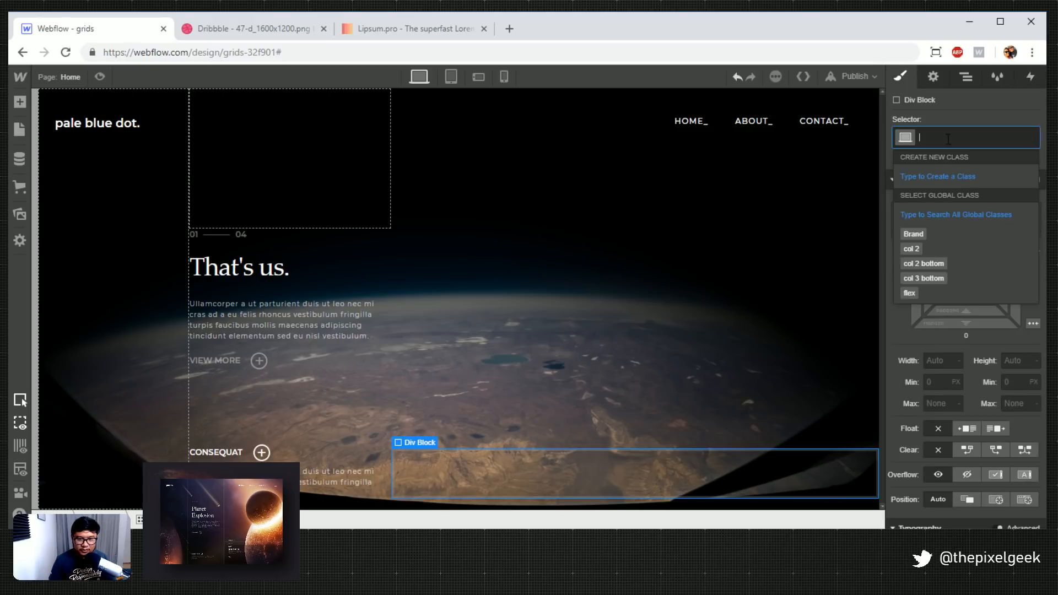
{"action": "type", "text": "accor"}
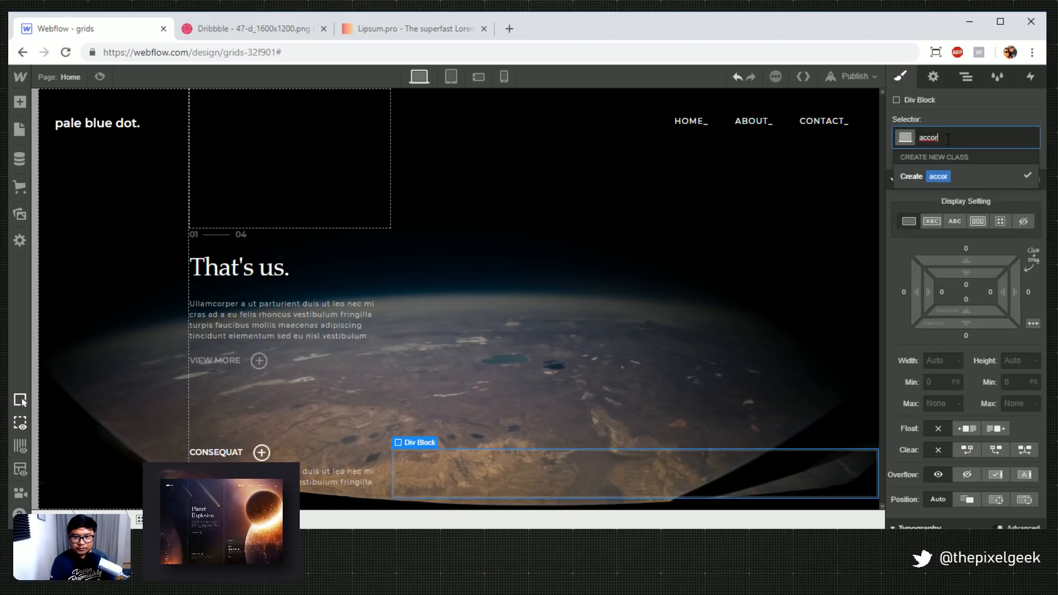
{"action": "type", "text": "di"}
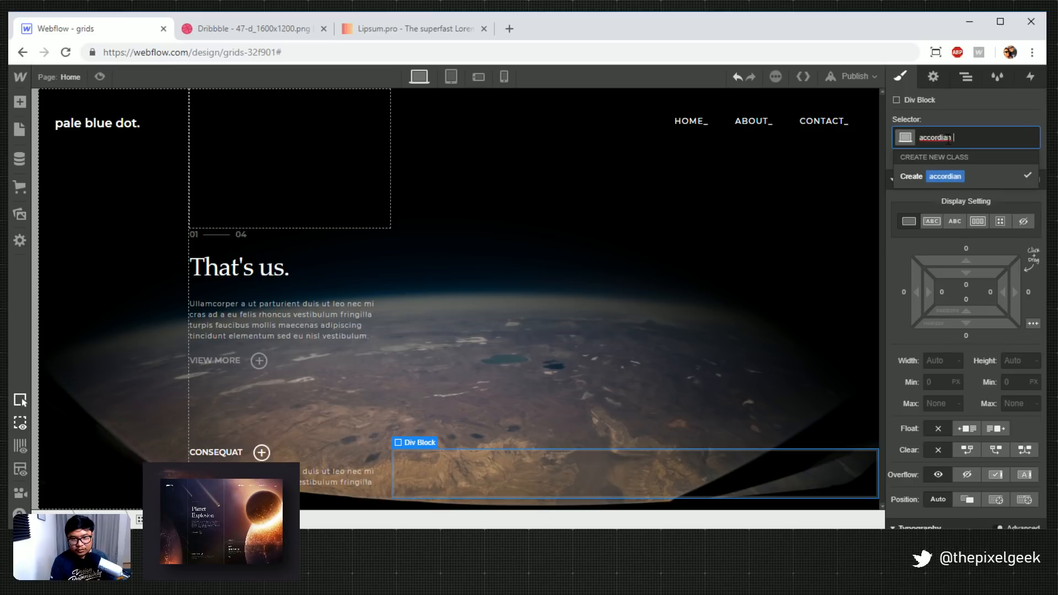
{"action": "type", "text": "on row"}
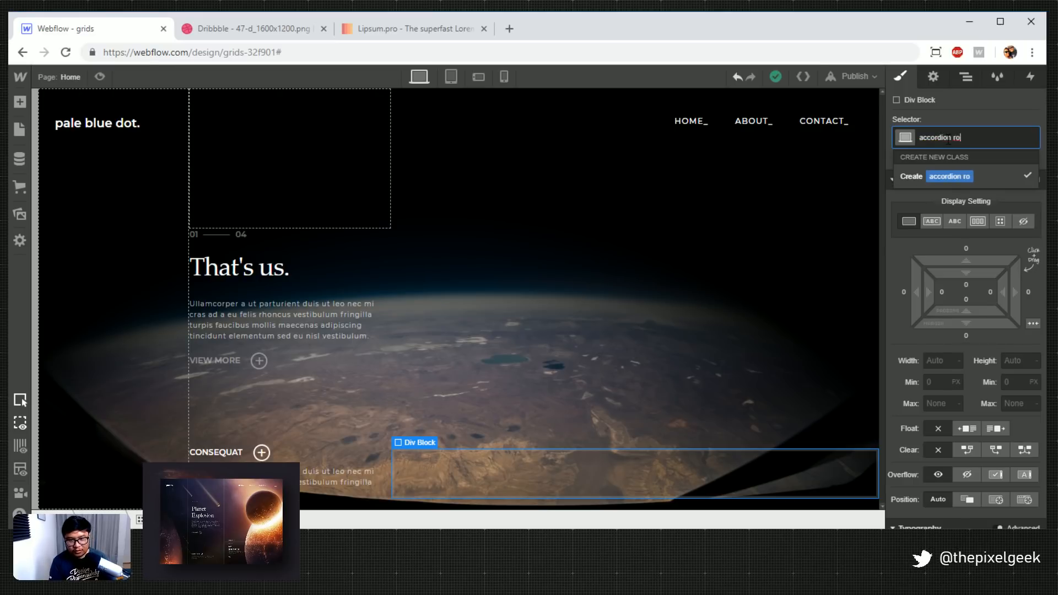
{"action": "key", "text": "Return"}
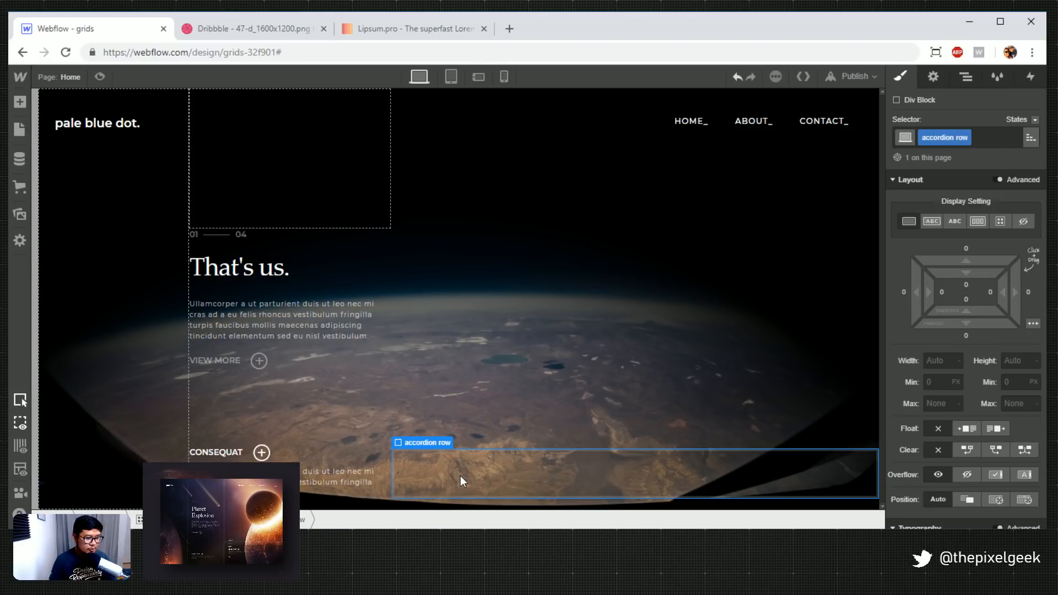
Give the accordion row a solid 2 px bottom border in the opaque white swatch colour
{"action": "scroll", "coordinate": [991, 415], "scroll_direction": "down", "scroll_amount": 10}
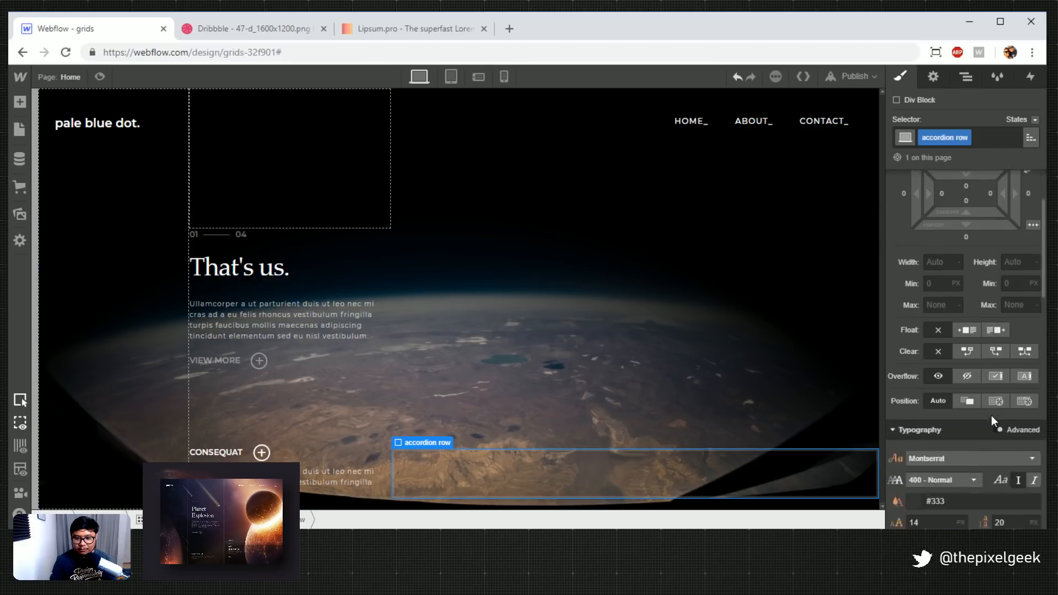
{"action": "left_click", "coordinate": [918, 385]}
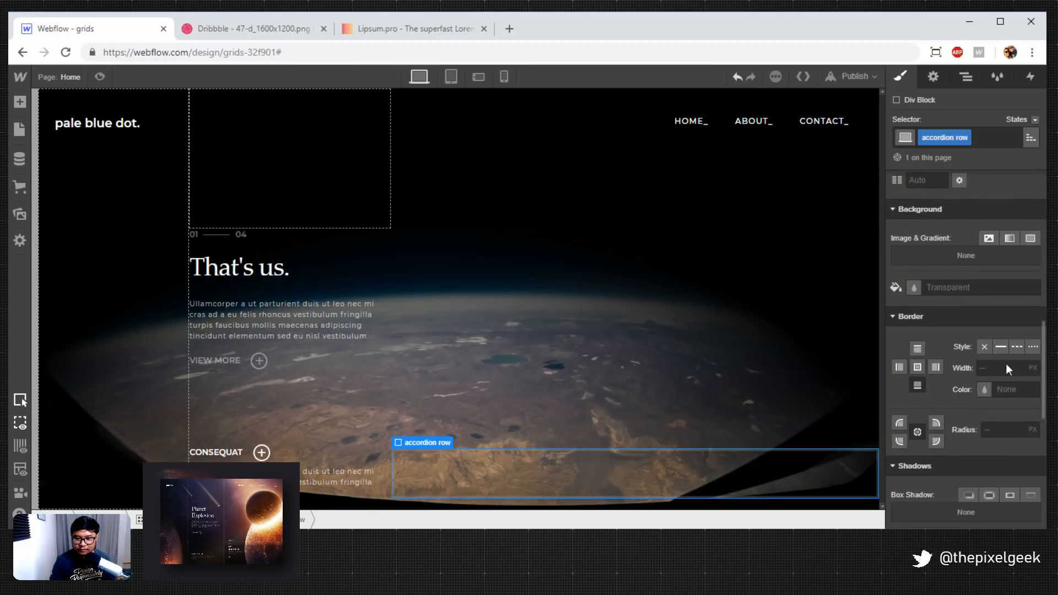
{"action": "left_click", "coordinate": [1000, 347]}
{"action": "left_click", "coordinate": [1003, 368]}
{"action": "type", "text": "2"}
{"action": "key", "text": "Return"}
{"action": "left_click", "coordinate": [984, 394]}
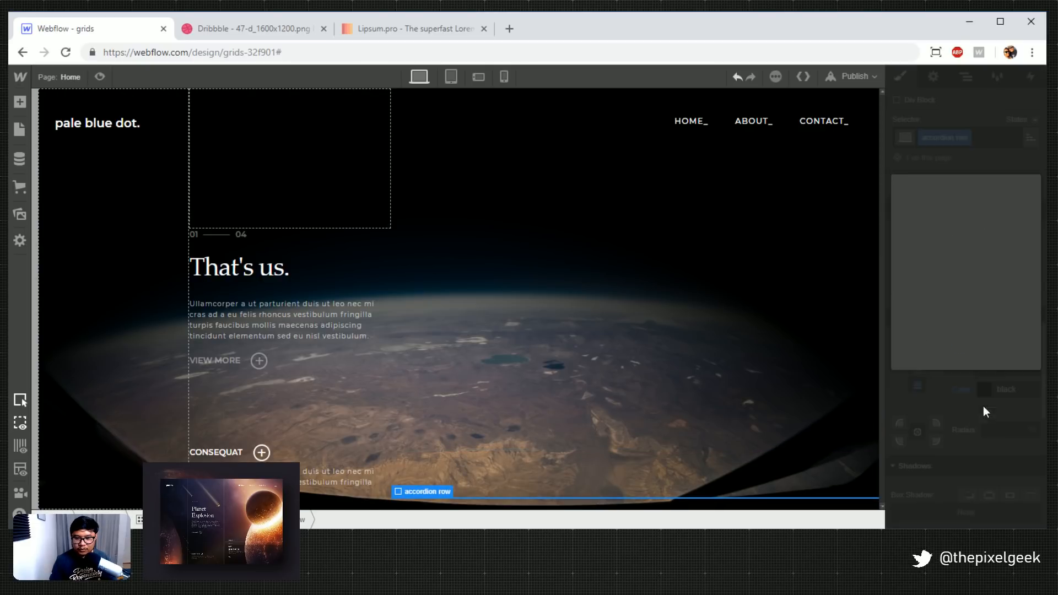
{"action": "left_click", "coordinate": [950, 340]}
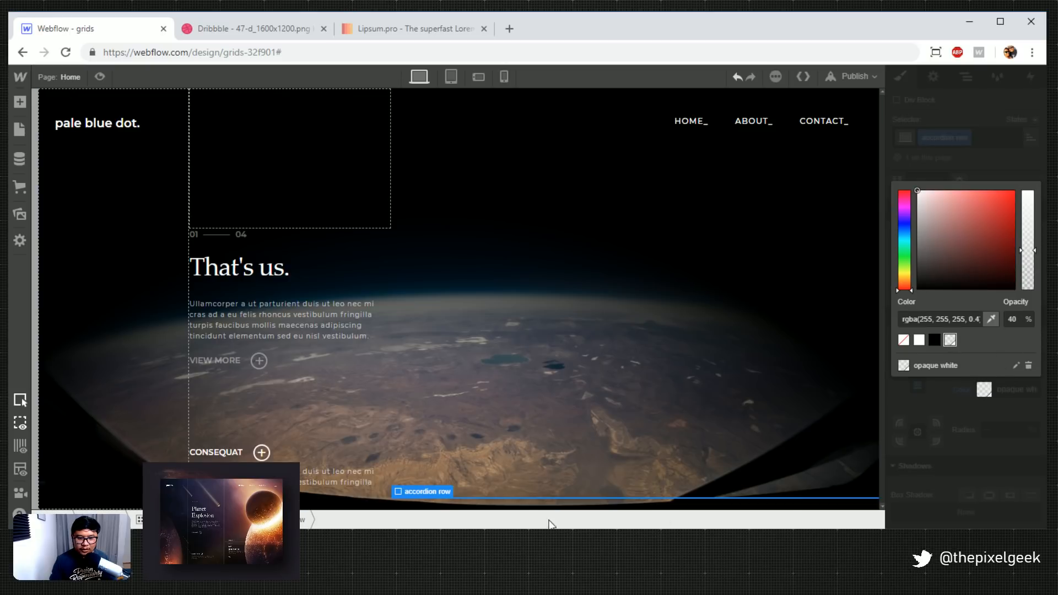
{"action": "left_click", "coordinate": [950, 142]}
Add a Text Block inside the accordion row and replace its placeholder text with MERCURY
{"action": "key", "text": "a"}
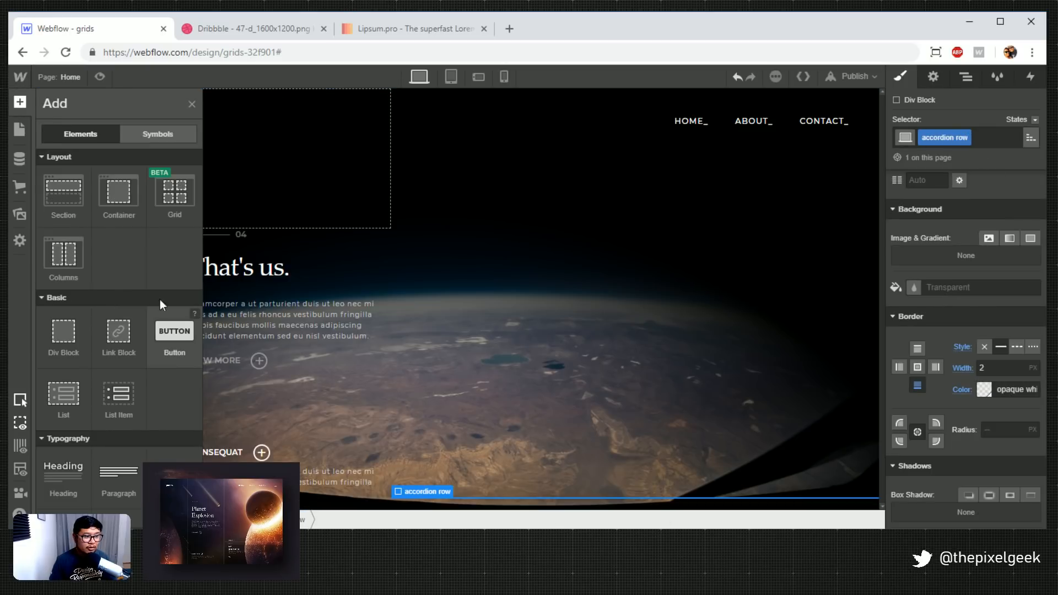
{"action": "scroll", "coordinate": [62, 331], "scroll_direction": "down", "scroll_amount": 5}
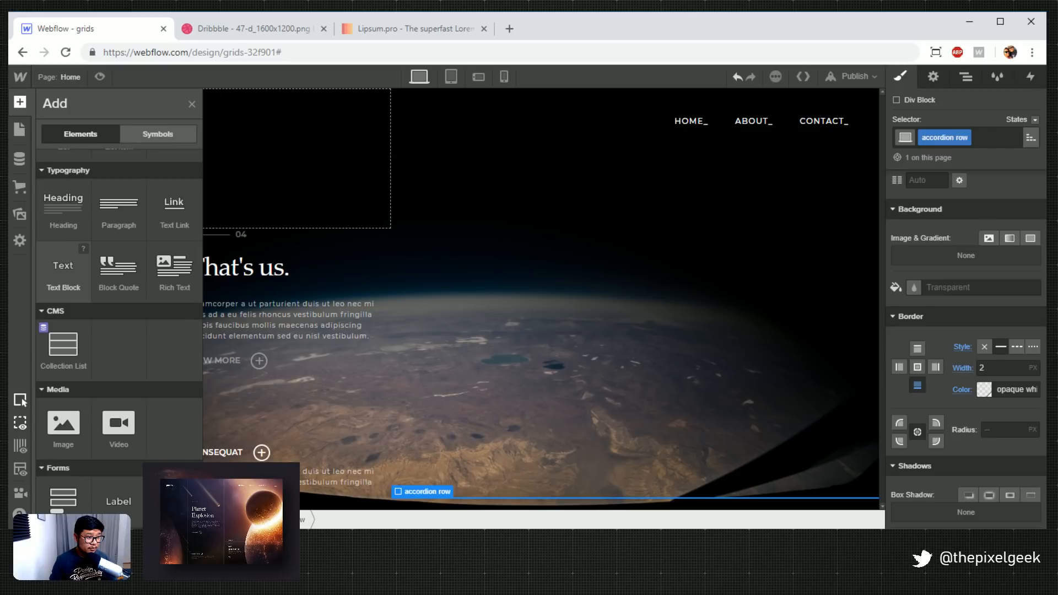
{"action": "double_click", "coordinate": [476, 488]}
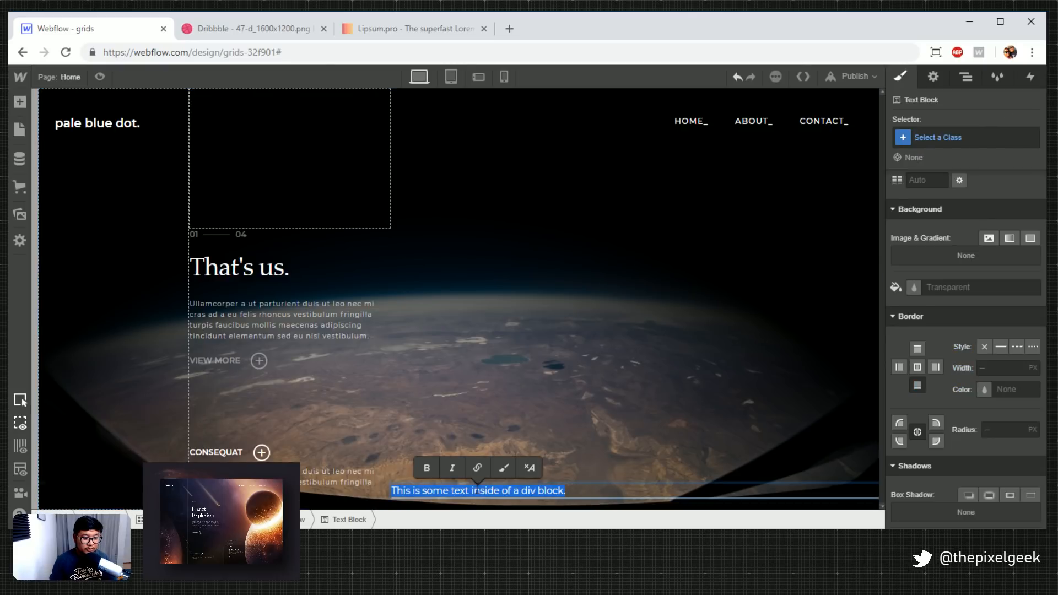
{"action": "type", "text": "ME"}
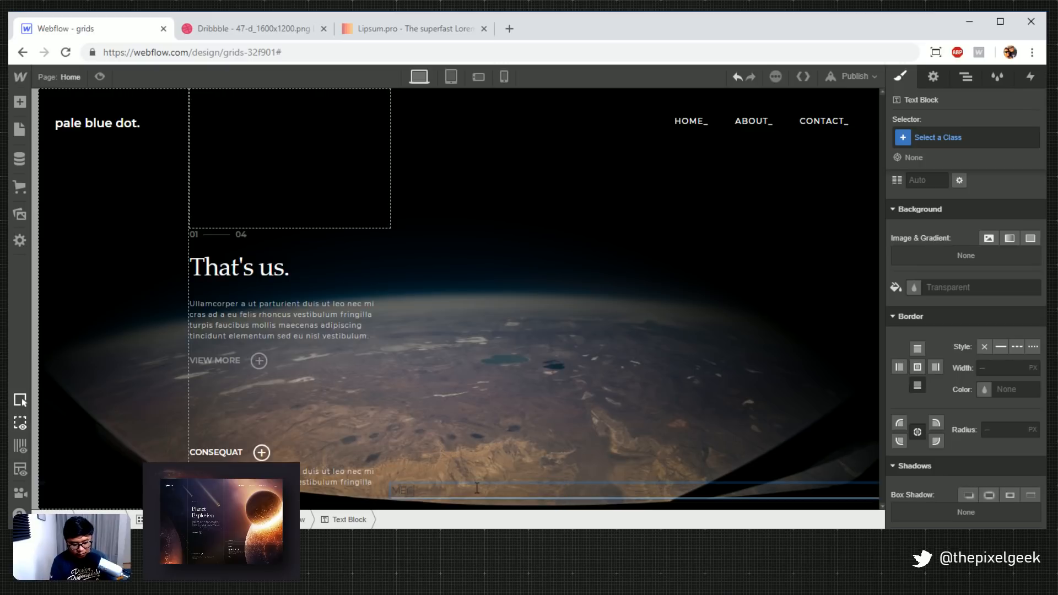
{"action": "type", "text": "RCURY"}
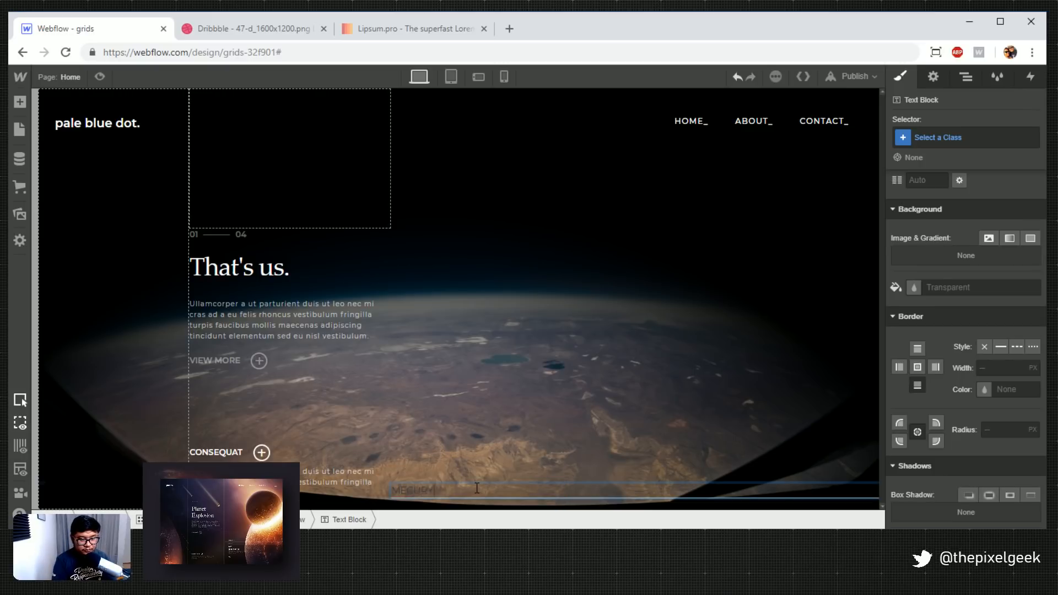
{"action": "key", "text": "BackSpace"}
{"action": "key", "text": "BackSpace"}
{"action": "key", "text": "BackSpace"}
{"action": "key", "text": "BackSpace"}
{"action": "key", "text": "BackSpace"}
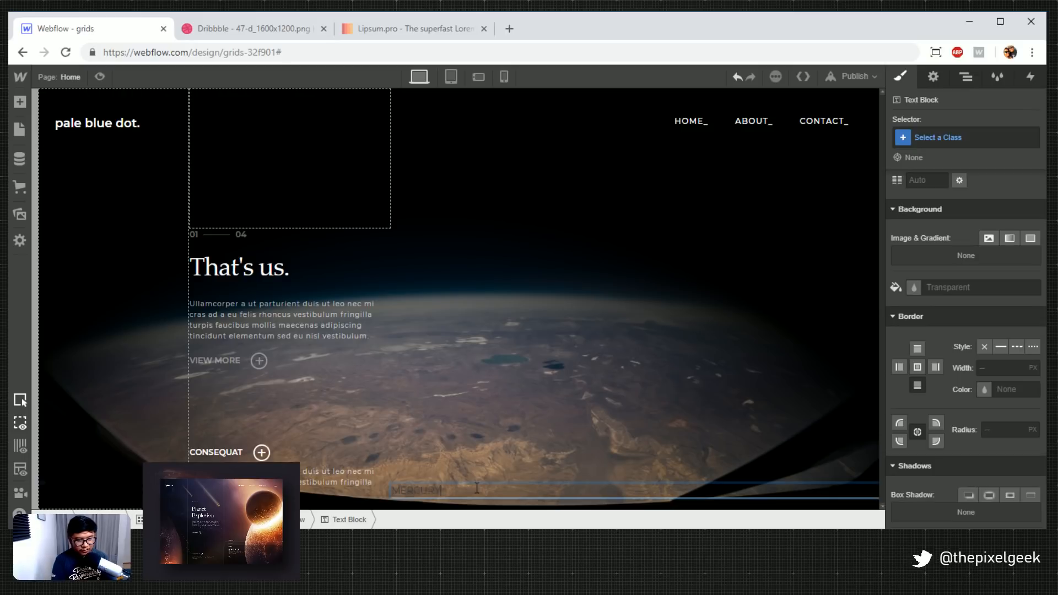
{"action": "key", "text": "Escape"}
Add equal inner padding at both sides of the accordion row and smaller equal padding above and below its text
{"action": "left_click", "coordinate": [475, 488]}
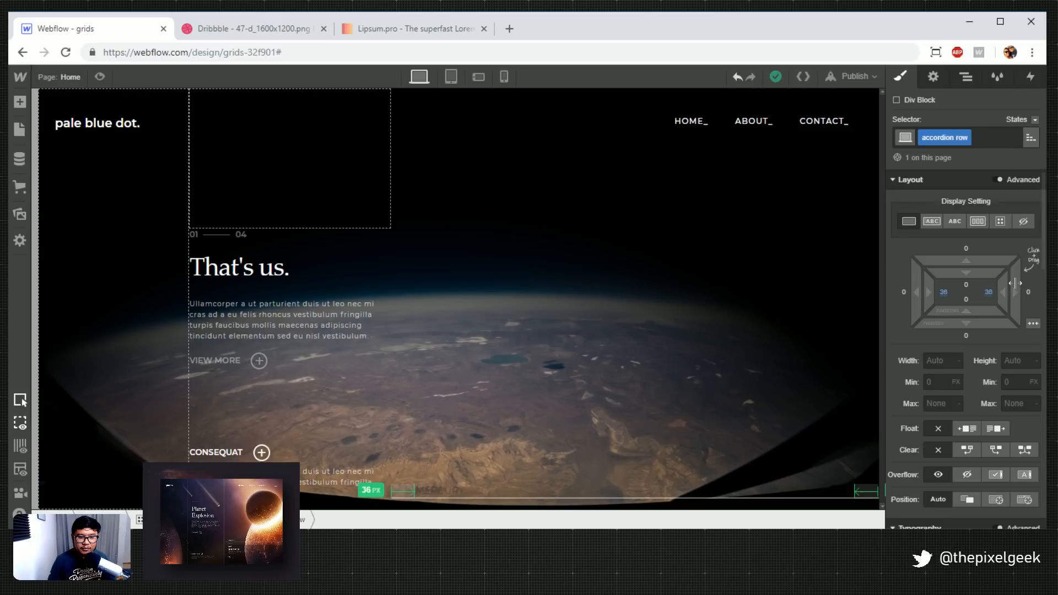
{"action": "left_click_drag", "start_coordinate": [932, 292], "coordinate": [983, 307]}
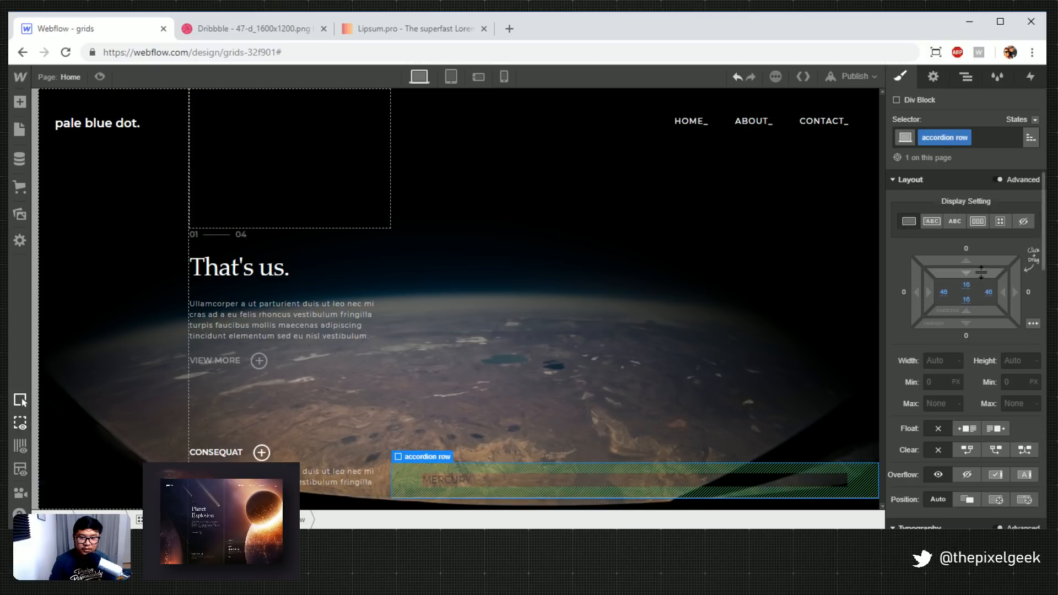
{"action": "left_click_drag", "start_coordinate": [981, 272], "coordinate": [989, 255]}
Set the accordion row's text colour to the opaque white swatch
{"action": "scroll", "coordinate": [970, 435], "scroll_direction": "down", "scroll_amount": 6}
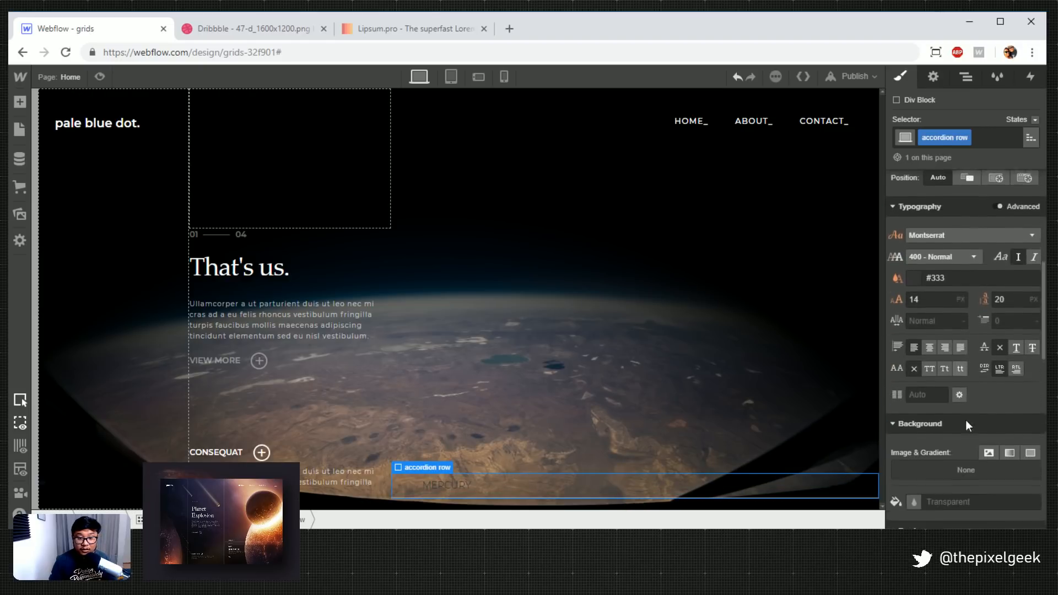
{"action": "left_click", "coordinate": [916, 264]}
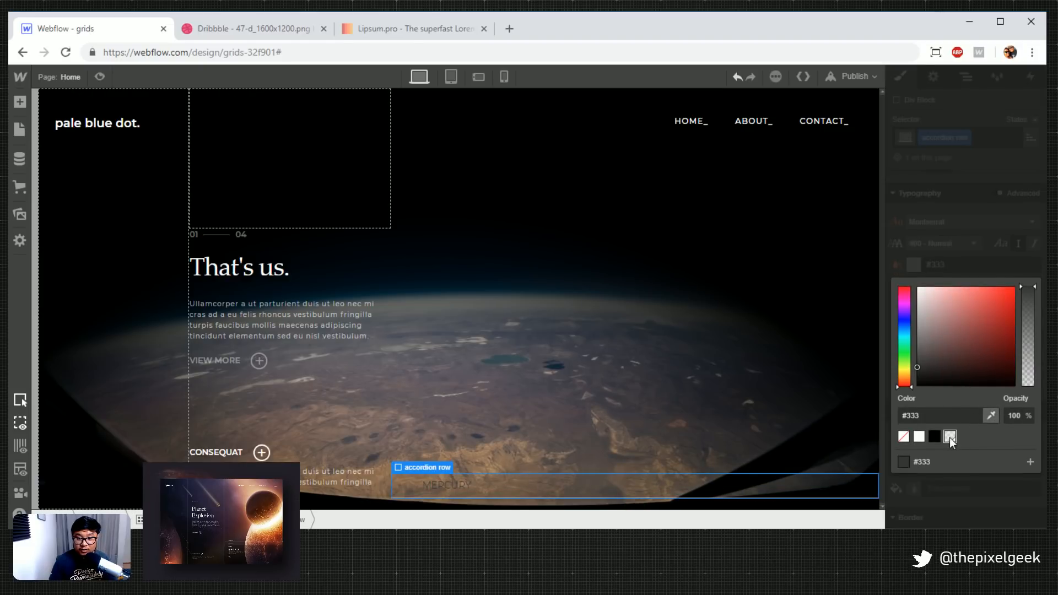
{"action": "left_click", "coordinate": [950, 437]}
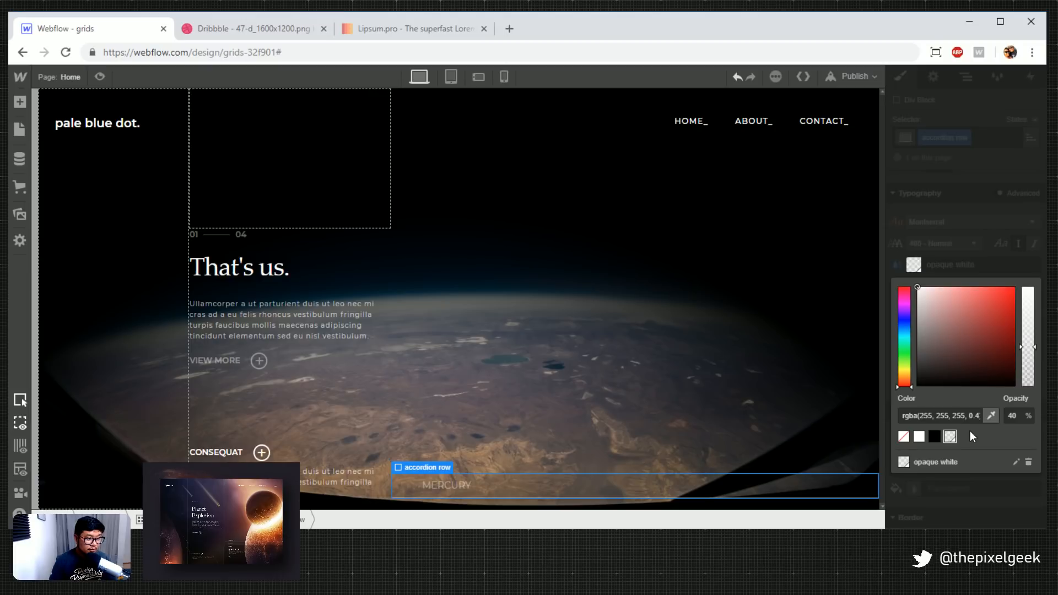
{"action": "left_click", "coordinate": [962, 225]}
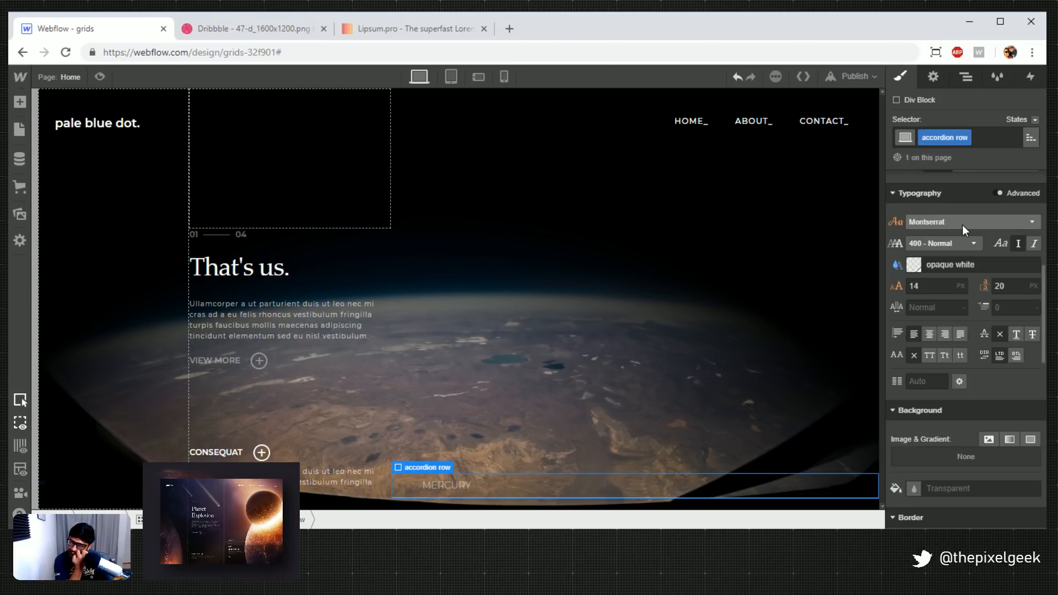
Try a darker grey text colour, about rgba(121, 121, 121, 0.4), on the accordion row holding the MERCURY text
{"action": "left_click", "coordinate": [916, 263]}
{"action": "left_click_drag", "start_coordinate": [958, 347], "coordinate": [868, 340]}
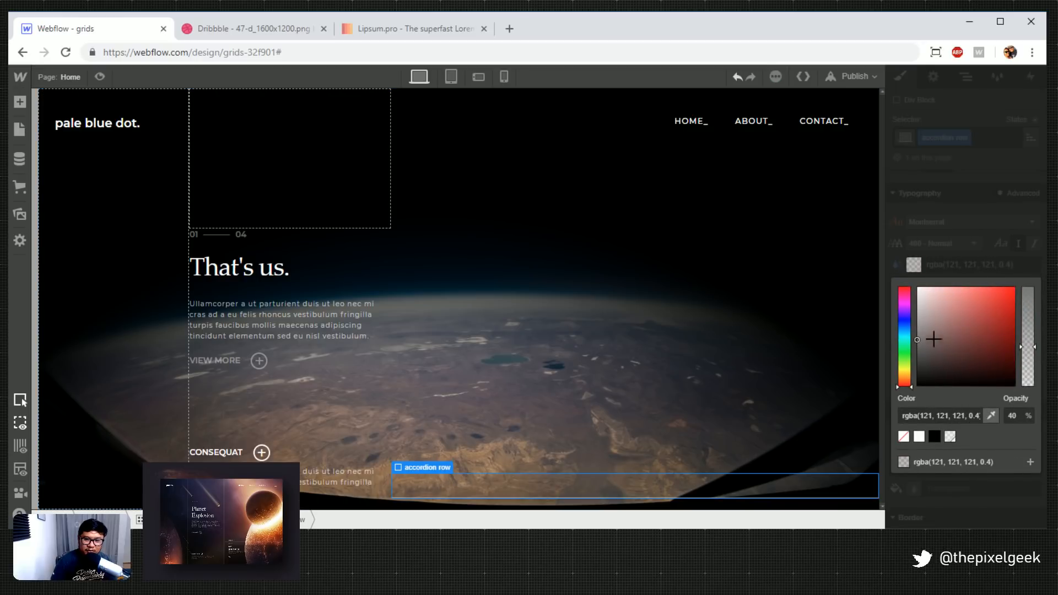
{"action": "left_click_drag", "start_coordinate": [946, 340], "coordinate": [914, 333]}
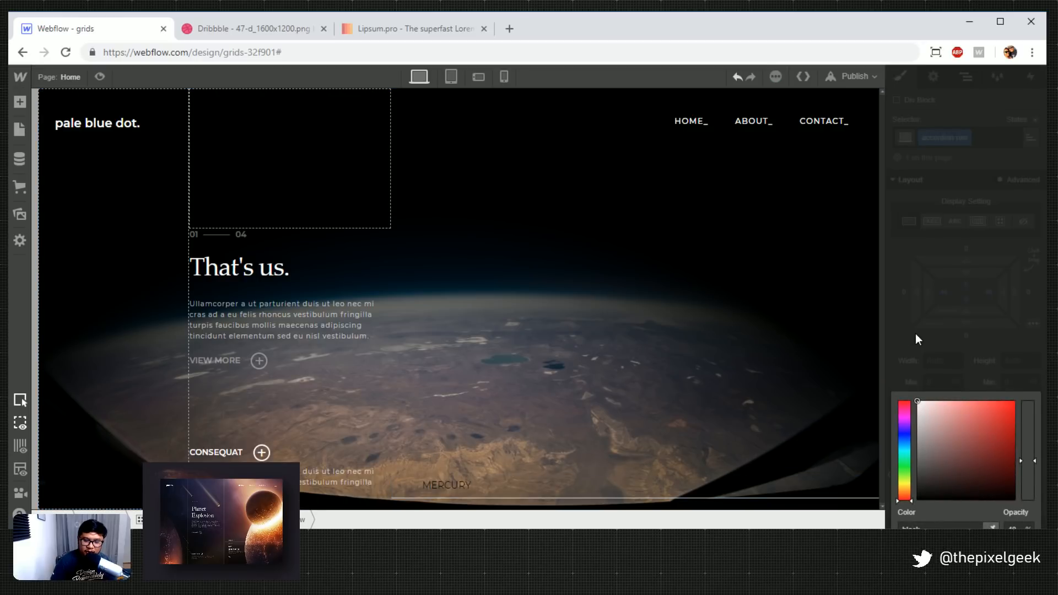
{"action": "left_click", "coordinate": [915, 333]}
{"action": "left_click", "coordinate": [424, 486]}
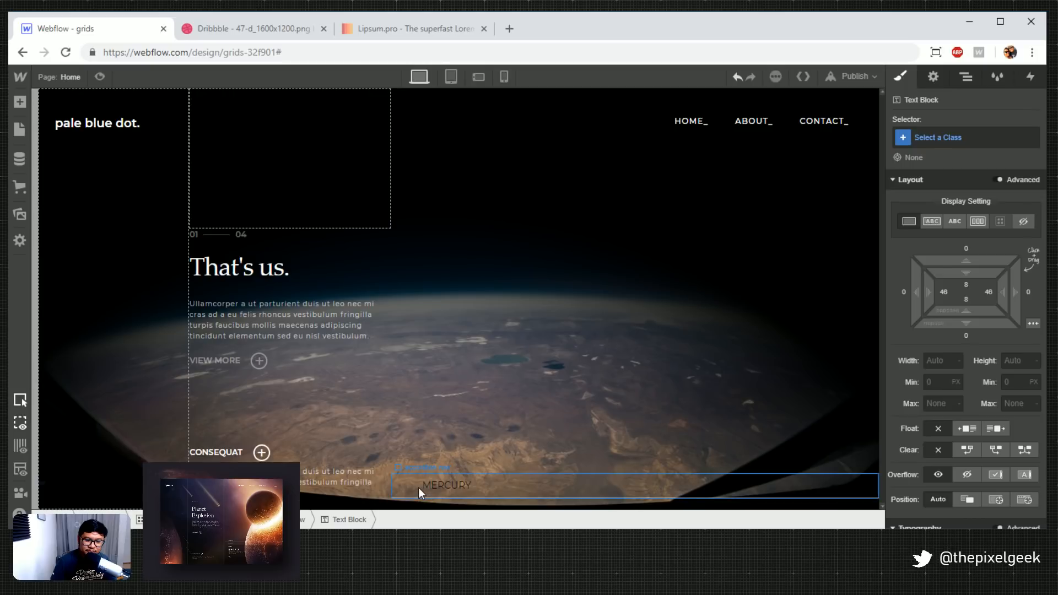
{"action": "left_click", "coordinate": [447, 496]}
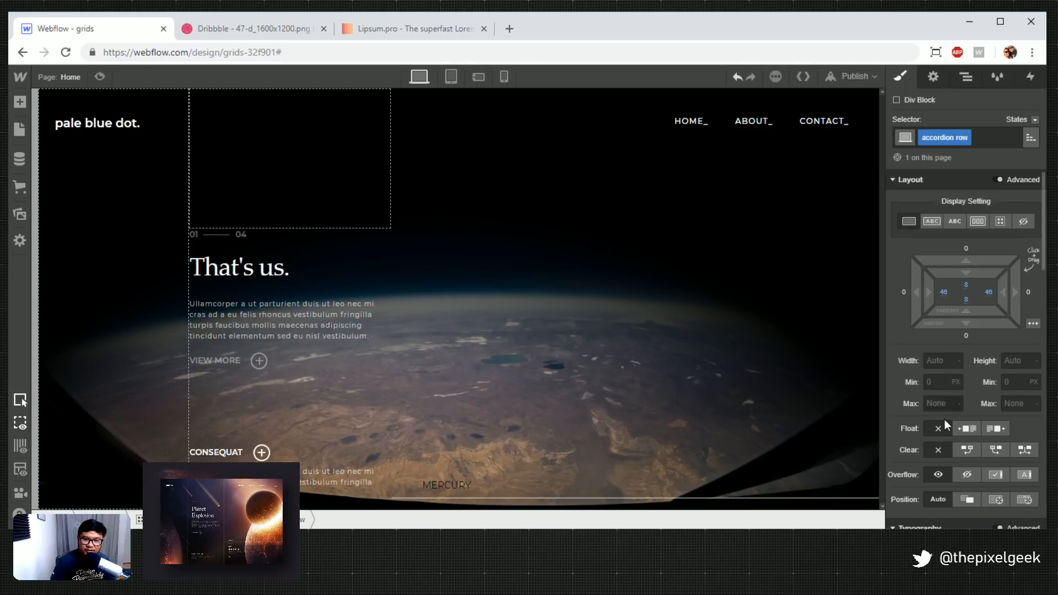
{"action": "left_click", "coordinate": [448, 481]}
{"action": "left_click", "coordinate": [448, 480]}
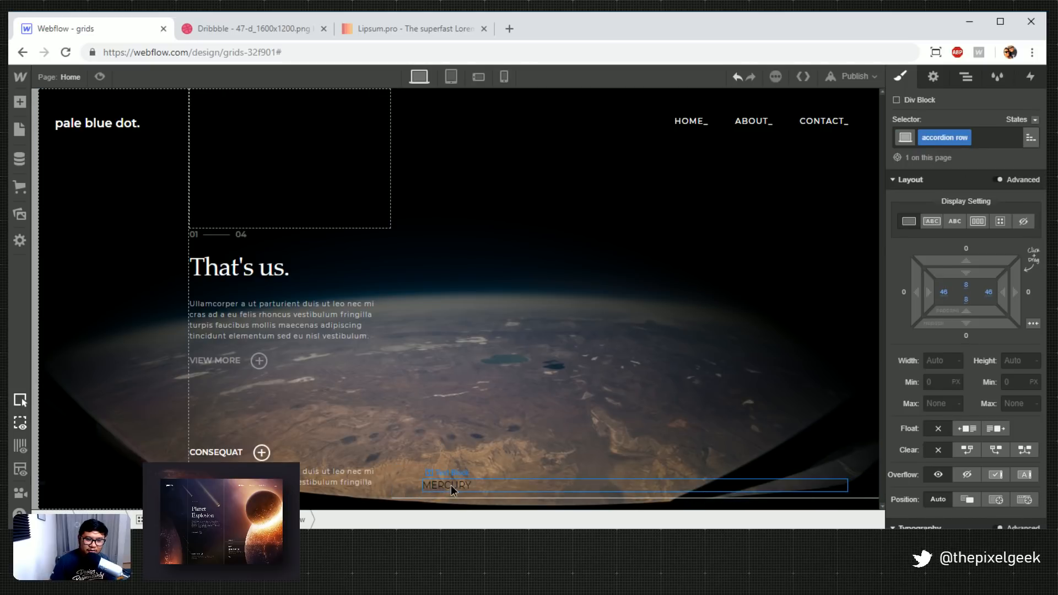
{"action": "left_click", "coordinate": [451, 485]}
{"action": "left_click", "coordinate": [630, 475]}
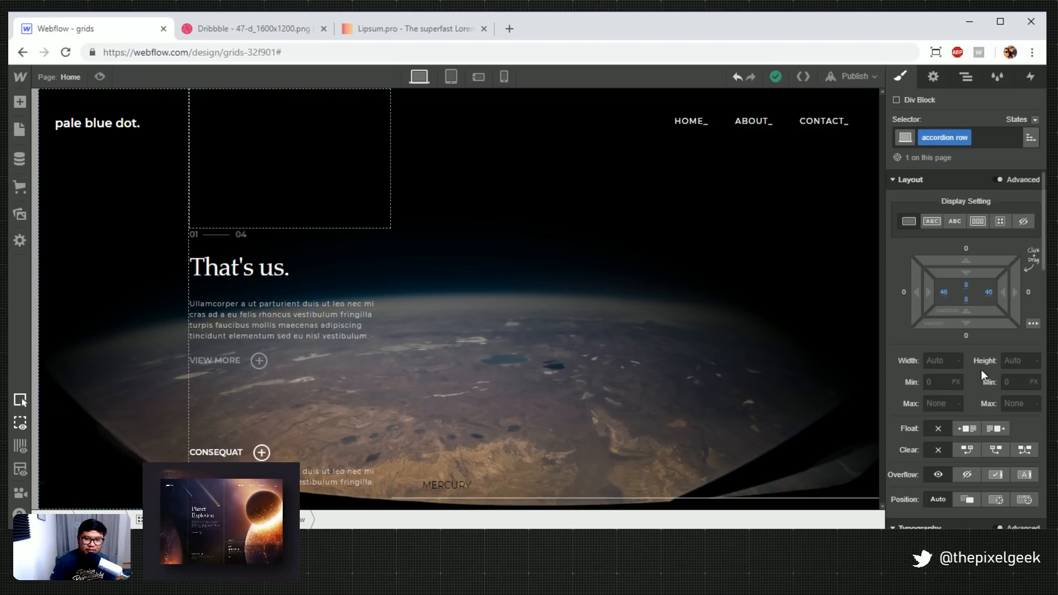
Restore the accordion row's text colour to the opaque white swatch
{"action": "scroll", "coordinate": [981, 369], "scroll_direction": "down", "scroll_amount": 5}
{"action": "left_click", "coordinate": [915, 266]}
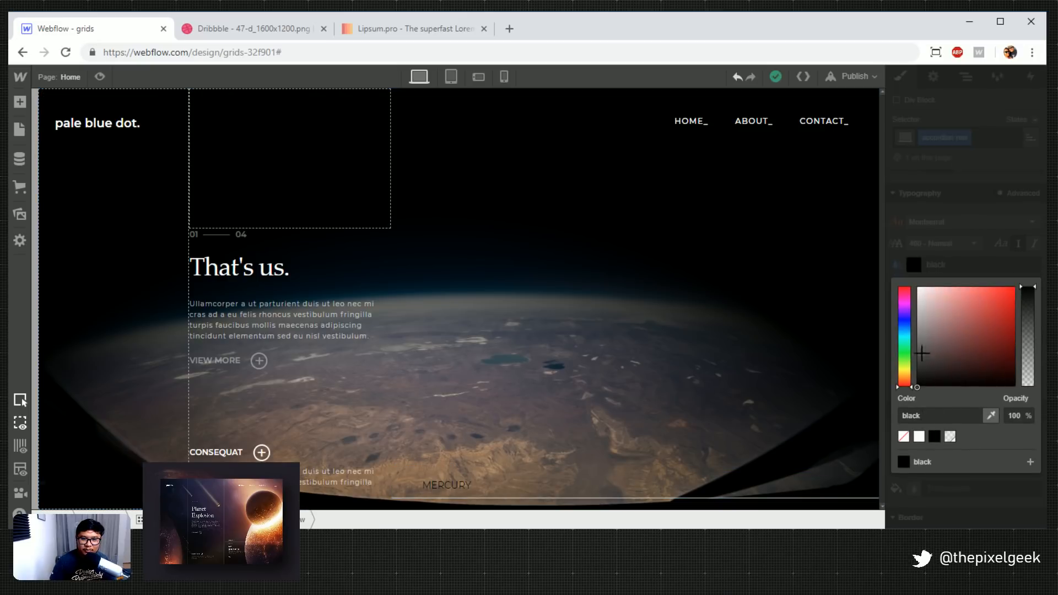
{"action": "mouse_move", "coordinate": [921, 349]}
{"action": "left_mouse_down"}
{"action": "mouse_move", "coordinate": [938, 307]}
{"action": "mouse_move", "coordinate": [916, 359]}
{"action": "mouse_move", "coordinate": [924, 395]}
{"action": "mouse_move", "coordinate": [915, 343]}
{"action": "left_mouse_up"}
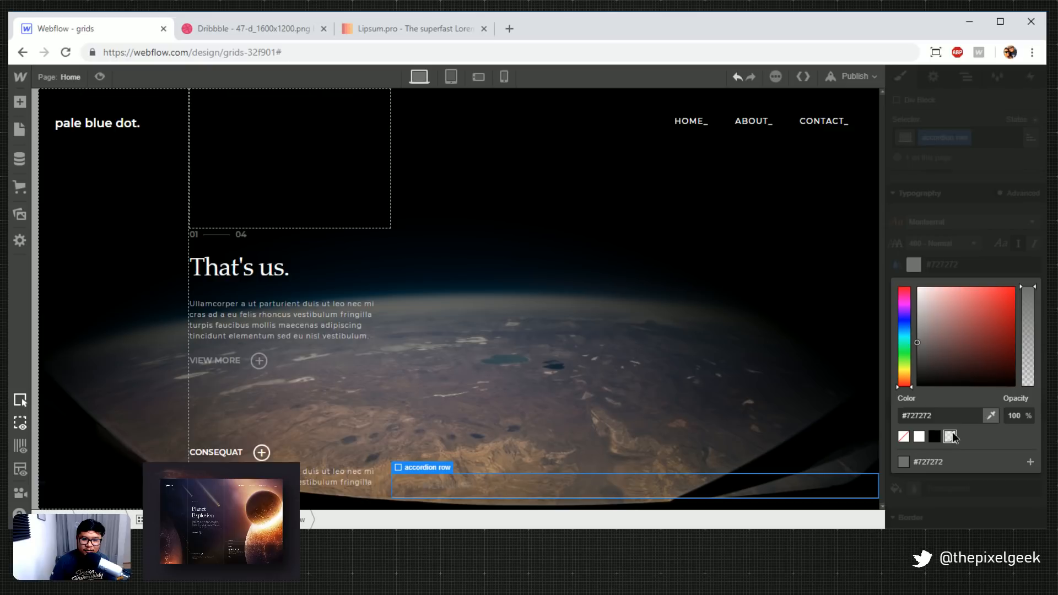
{"action": "left_click", "coordinate": [950, 437]}
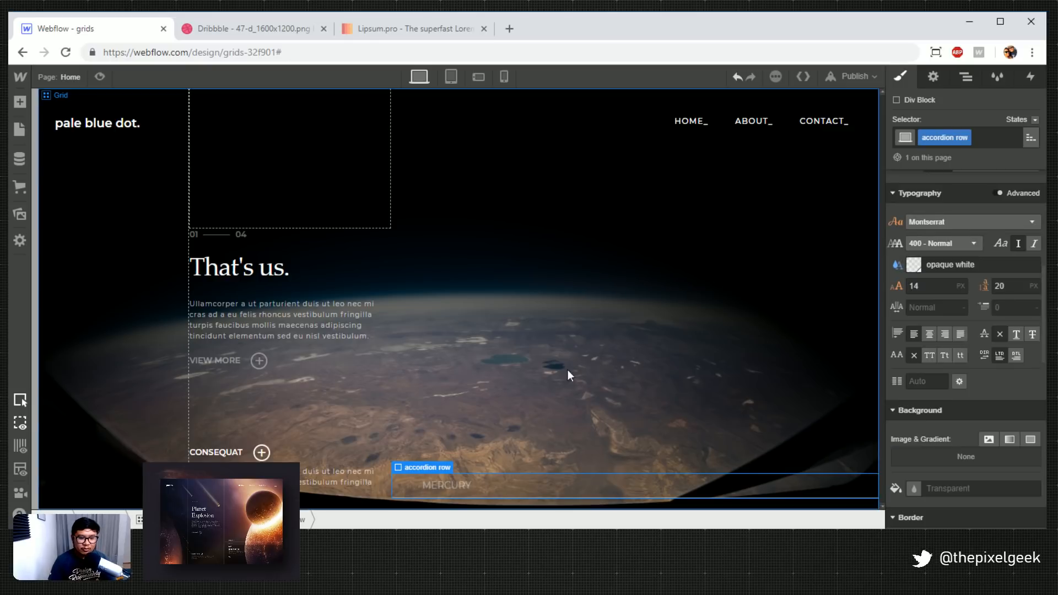
Give the col 2 div a solid 1 px left border in the opaque white swatch colour
{"action": "left_click", "coordinate": [592, 396]}
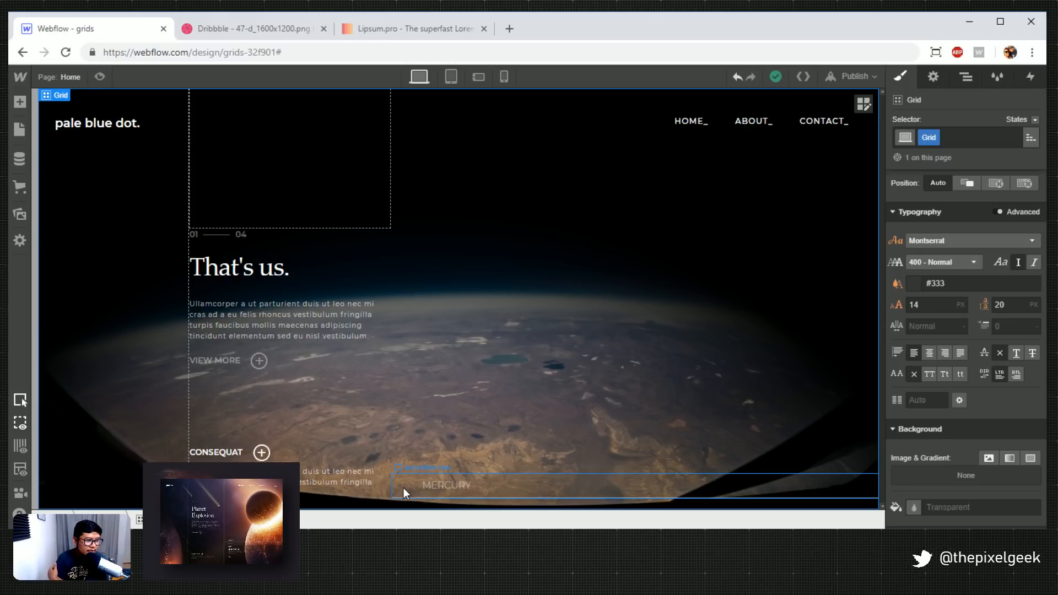
{"action": "left_click", "coordinate": [309, 402]}
{"action": "scroll", "coordinate": [974, 402], "scroll_direction": "down", "scroll_amount": 5}
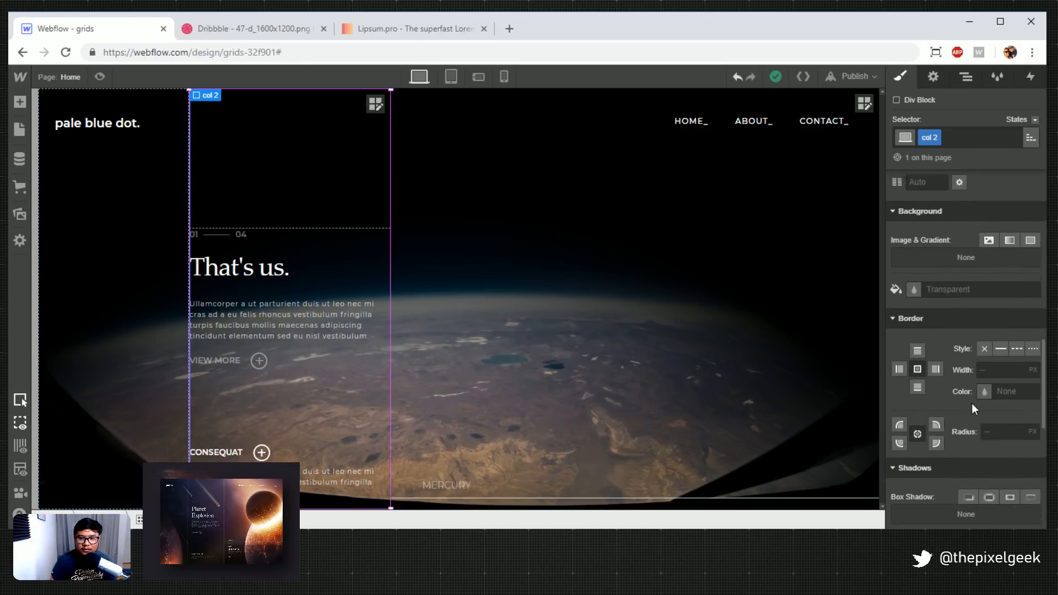
{"action": "left_click", "coordinate": [1000, 343]}
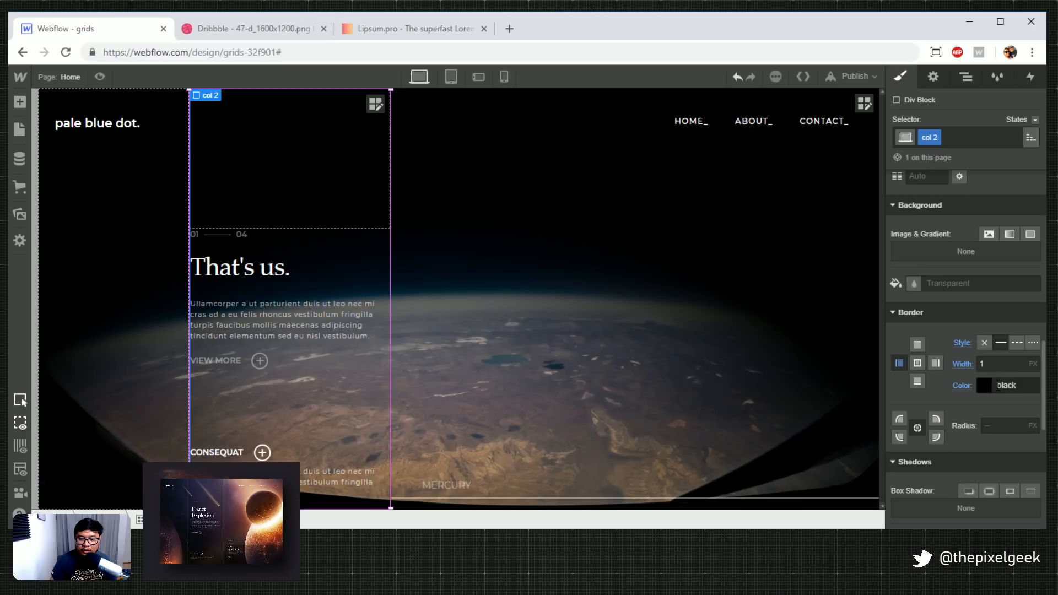
{"action": "left_click", "coordinate": [984, 385]}
{"action": "left_click", "coordinate": [950, 336]}
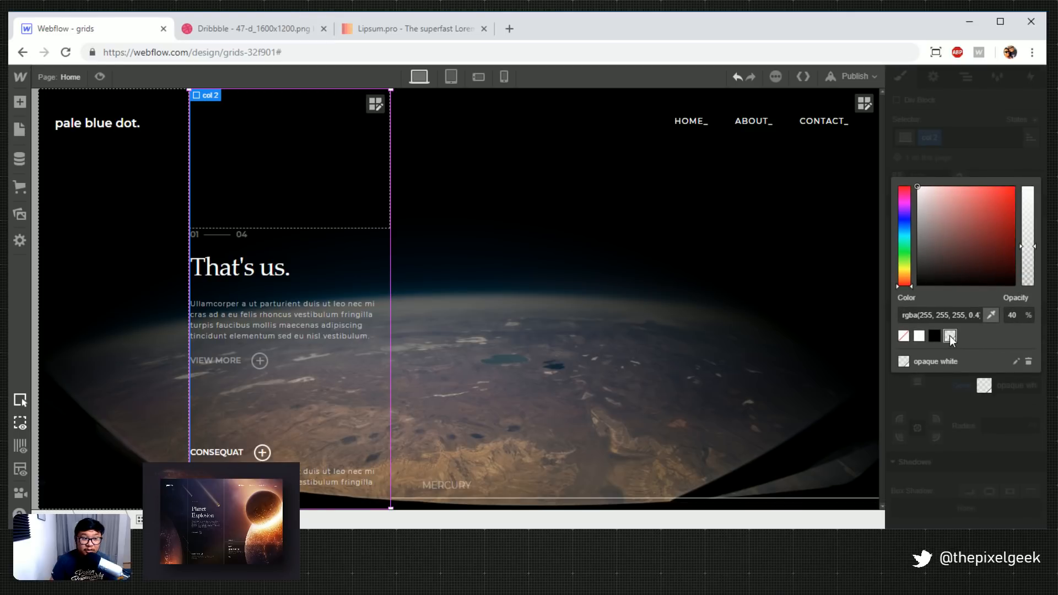
{"action": "left_click", "coordinate": [956, 279]}
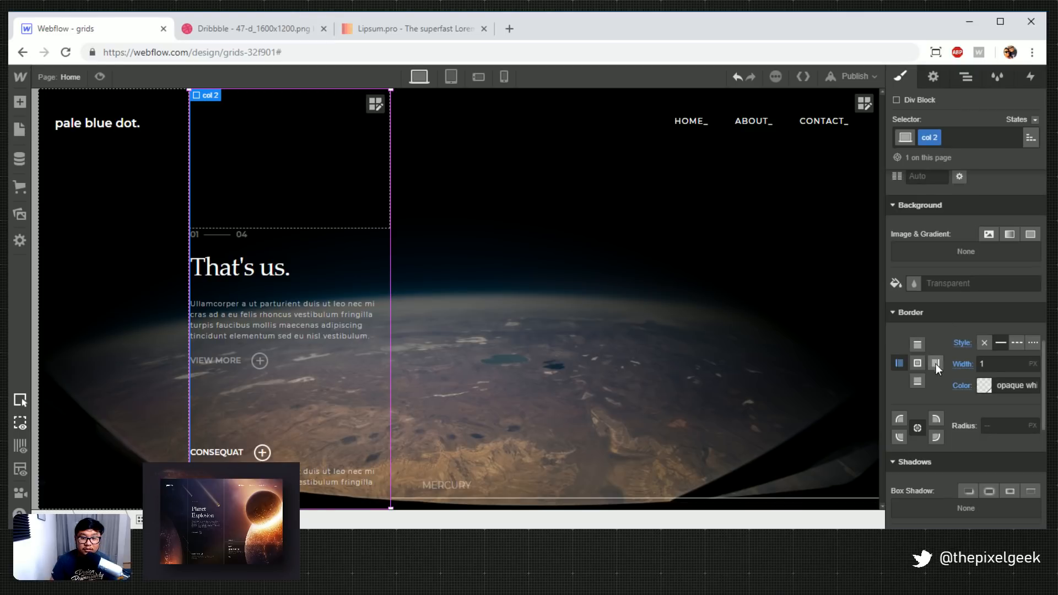
Give col 2 a matching solid 1 px right border in opaque white and preview the page briefly
{"action": "left_click", "coordinate": [899, 363]}
{"action": "left_click", "coordinate": [998, 364]}
{"action": "left_click", "coordinate": [987, 387]}
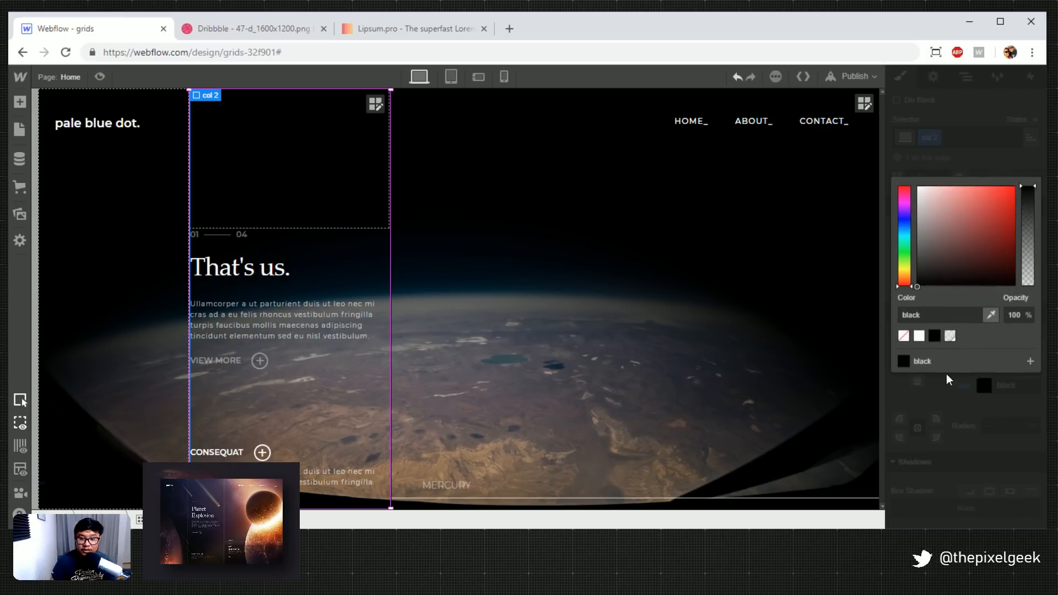
{"action": "left_click", "coordinate": [948, 336]}
{"action": "left_click", "coordinate": [100, 76]}
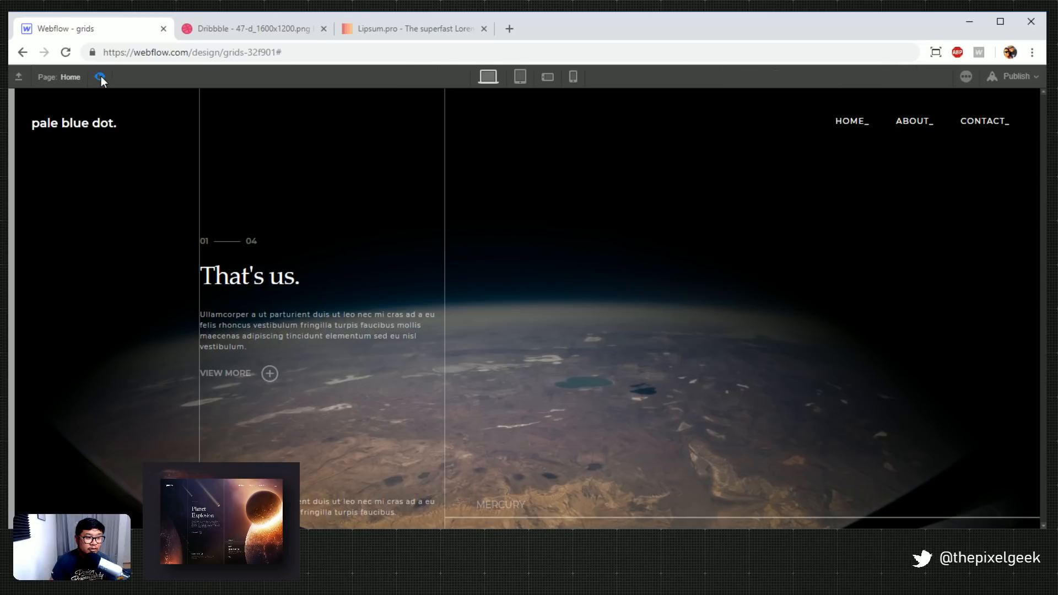
{"action": "left_click", "coordinate": [101, 76]}
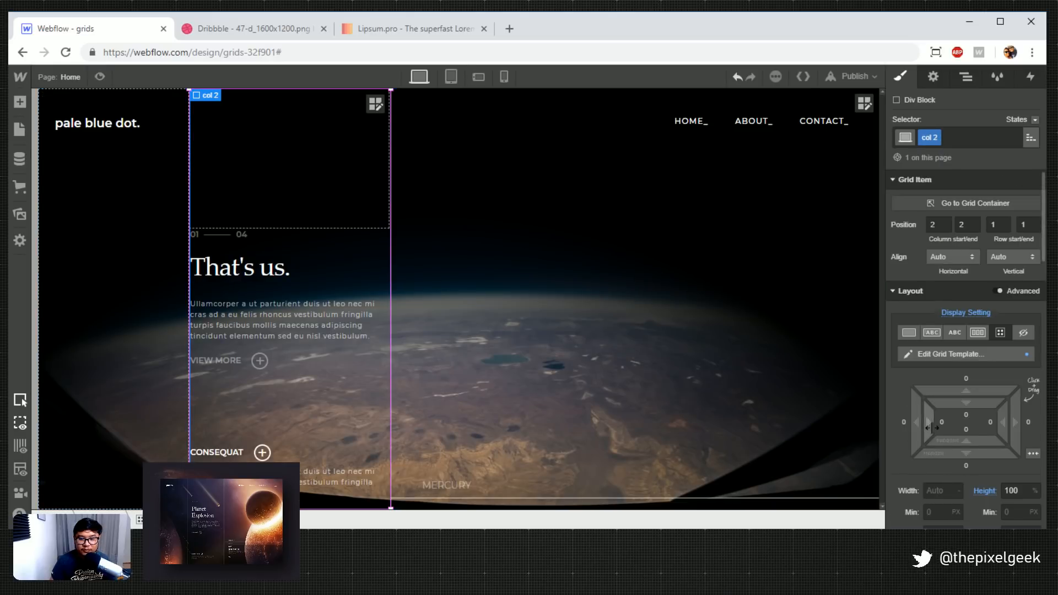
Add 24 px of padding to the left and right of the col 2 block and preview the page
{"action": "left_click_drag", "start_coordinate": [1012, 422], "coordinate": [982, 421]}
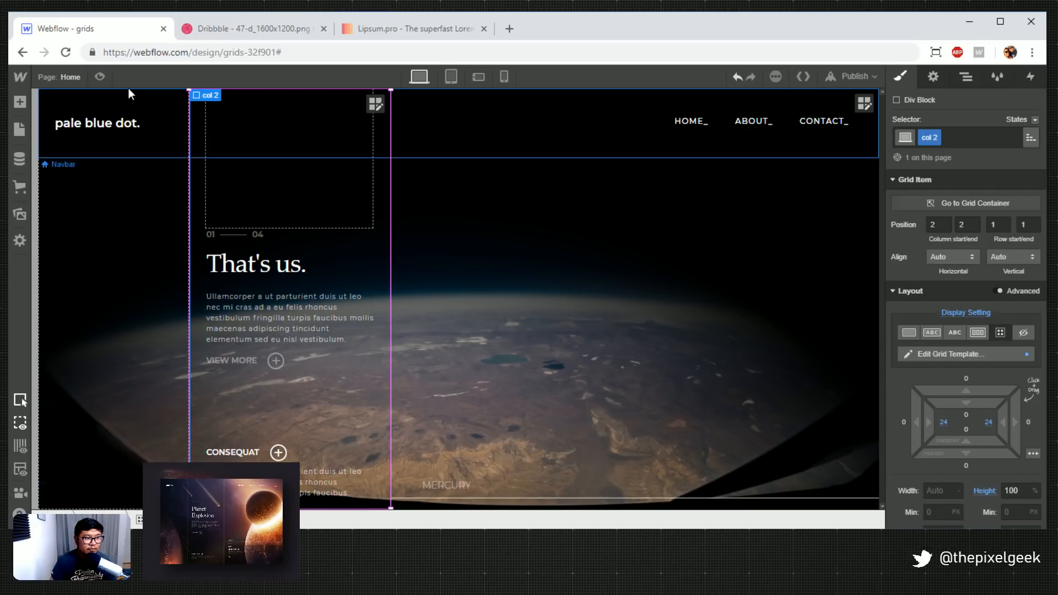
{"action": "left_click", "coordinate": [101, 76]}
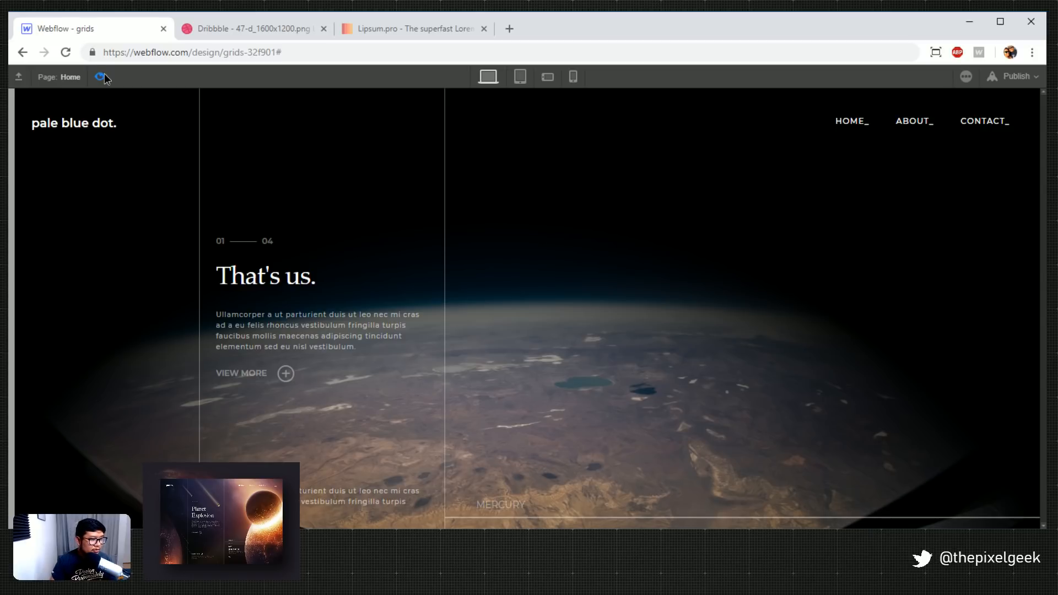
{"action": "left_click", "coordinate": [103, 76]}
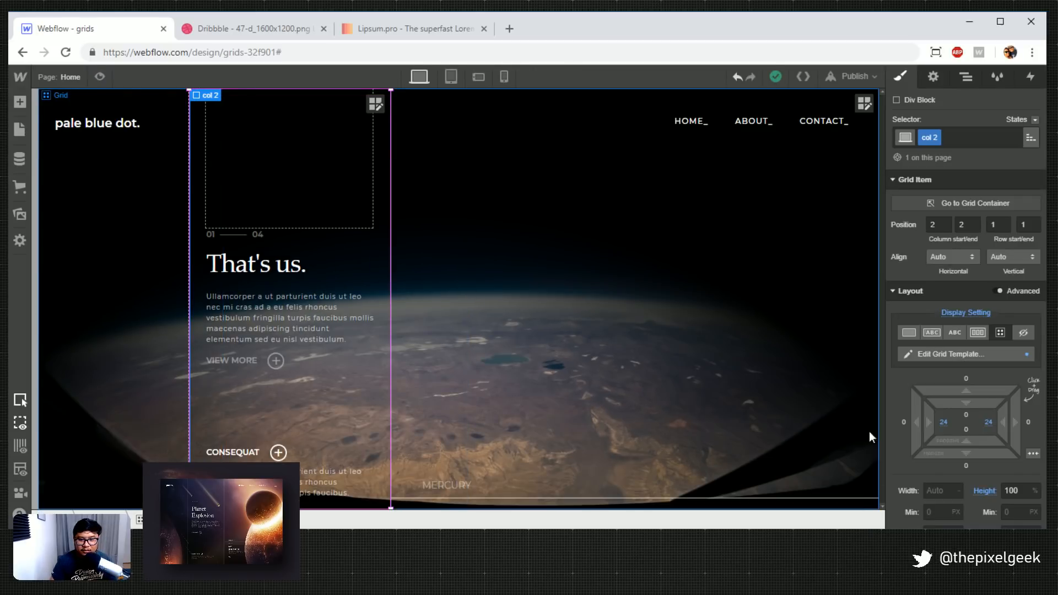
Give the left border of col 2 a solid 1 px line in faint semi-transparent white and preview the page
{"action": "scroll", "coordinate": [957, 445], "scroll_direction": "down", "scroll_amount": 5}
{"action": "scroll", "coordinate": [957, 444], "scroll_direction": "down", "scroll_amount": 6}
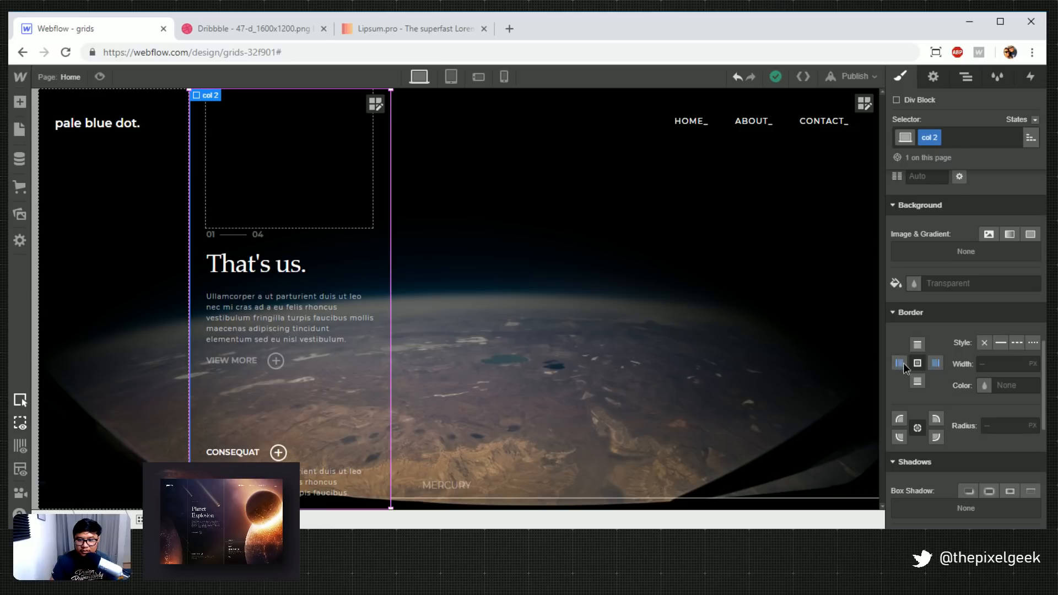
{"action": "left_click", "coordinate": [1000, 342]}
{"action": "left_click", "coordinate": [984, 386]}
{"action": "left_click_drag", "start_coordinate": [1029, 253], "coordinate": [1028, 276]}
{"action": "left_click", "coordinate": [993, 426]}
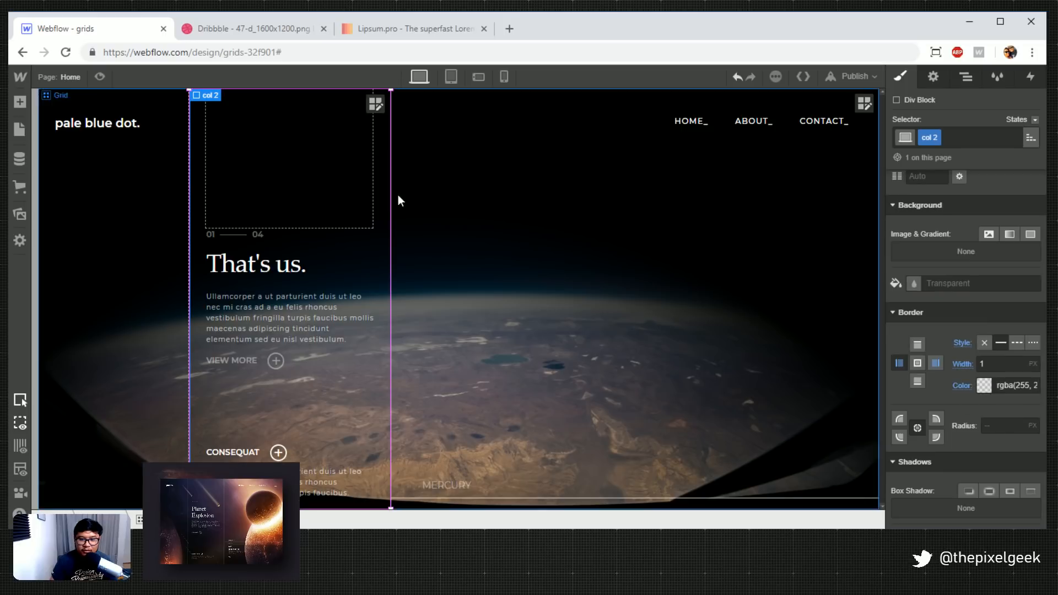
{"action": "left_click", "coordinate": [100, 77]}
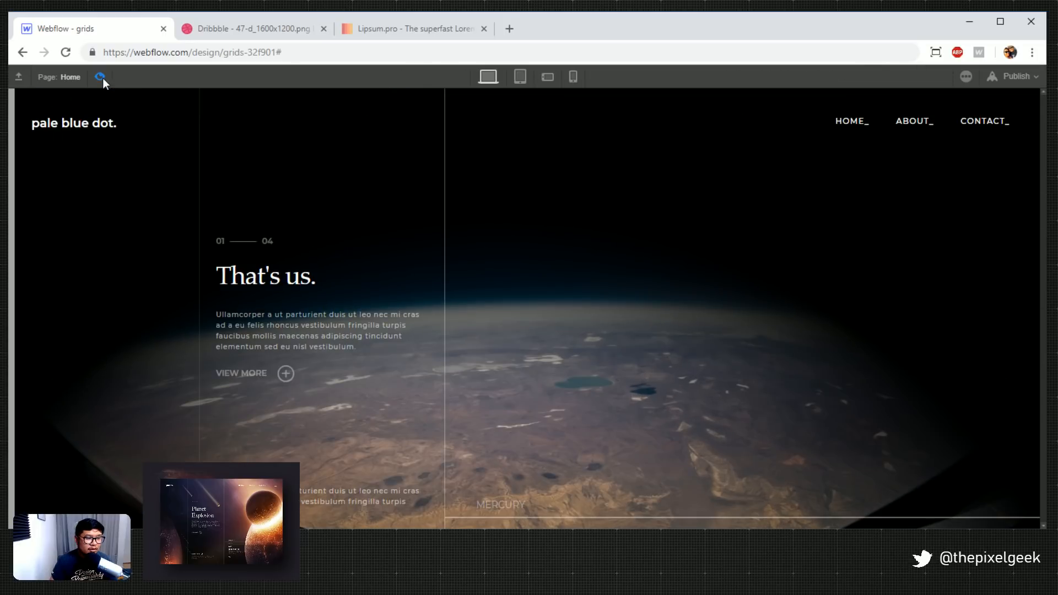
{"action": "left_click", "coordinate": [101, 78]}
Set the white of col 2's right border to 10% opacity and preview the page
{"action": "scroll", "coordinate": [1010, 470], "scroll_direction": "down", "scroll_amount": 5}
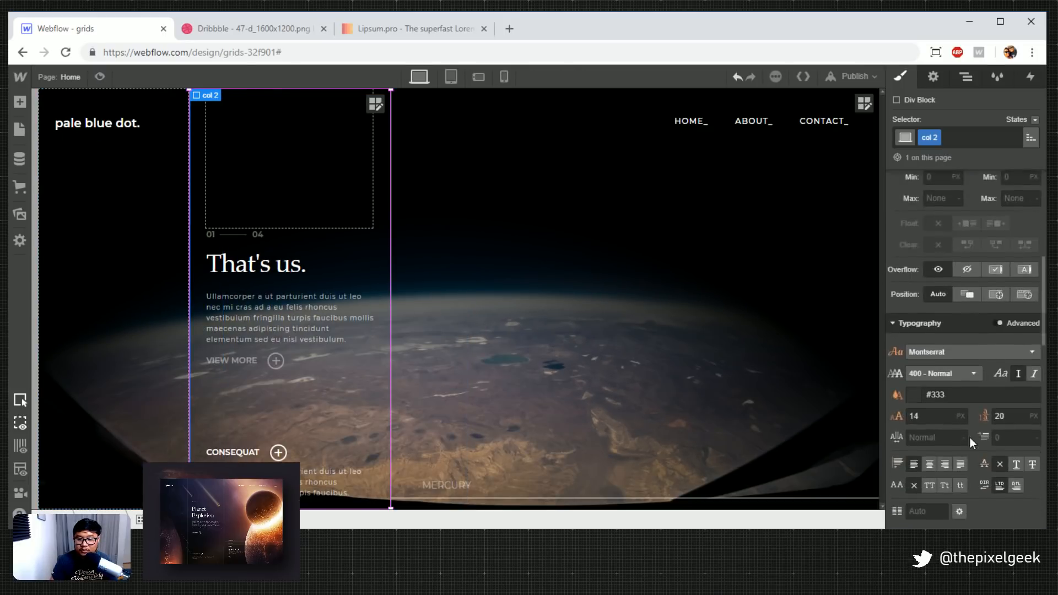
{"action": "scroll", "coordinate": [969, 433], "scroll_direction": "down", "scroll_amount": 5}
{"action": "left_click", "coordinate": [985, 387]}
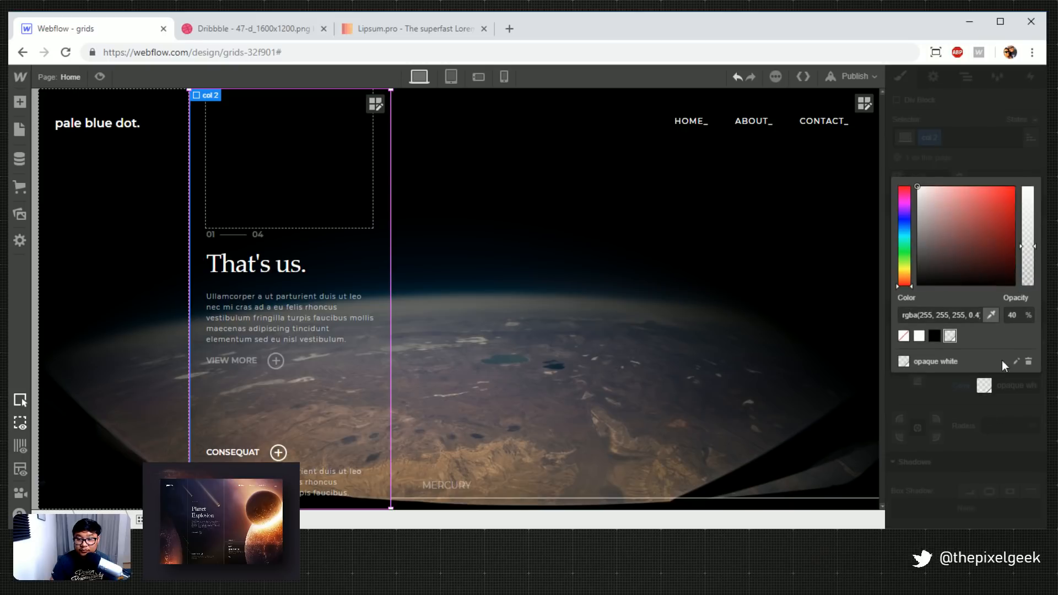
{"action": "left_click", "coordinate": [1014, 313]}
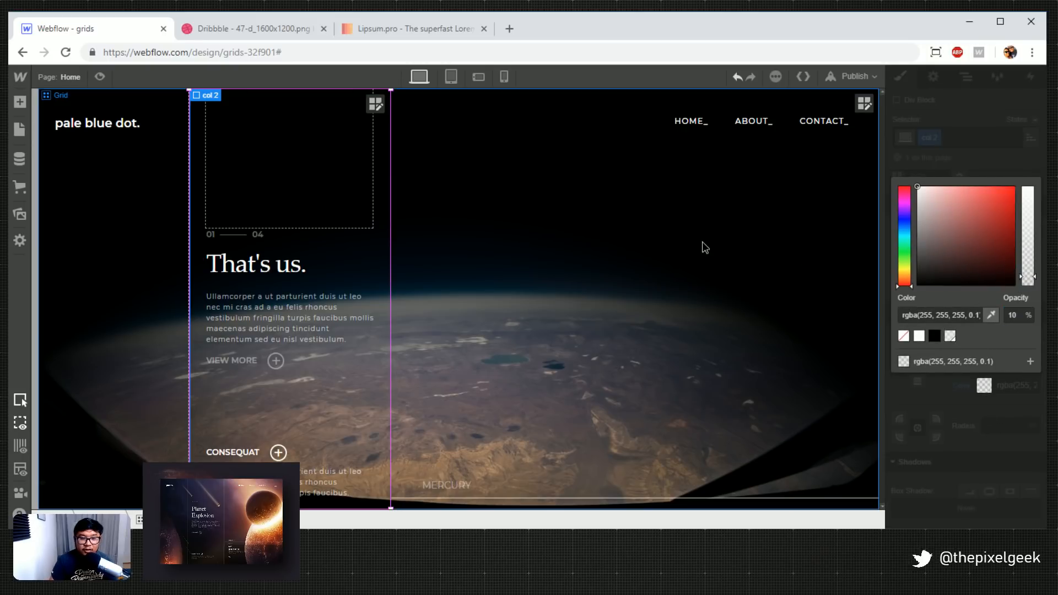
{"action": "left_click", "coordinate": [703, 242]}
{"action": "left_click", "coordinate": [99, 76]}
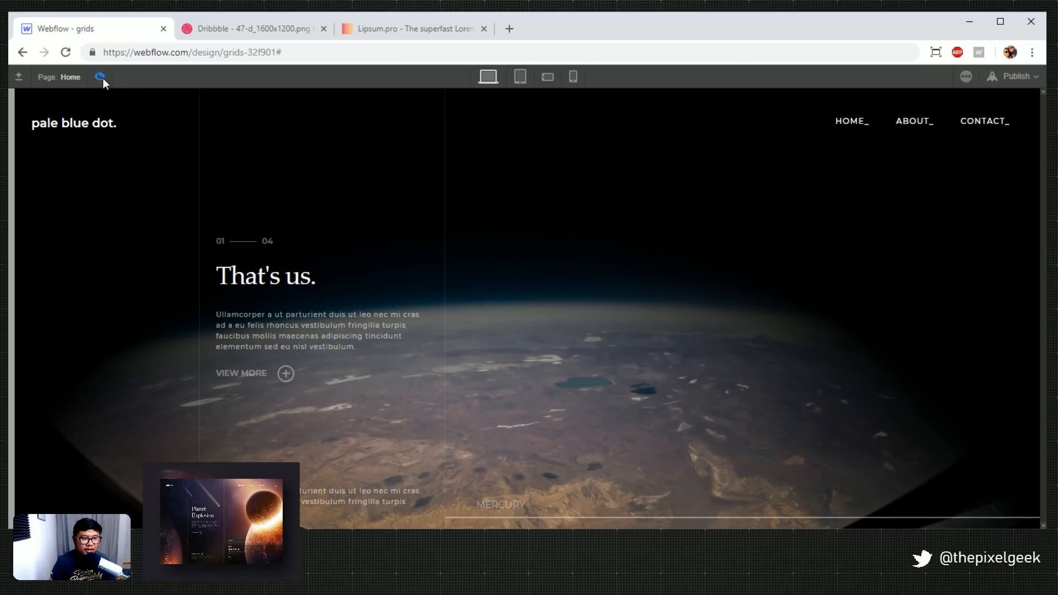
{"action": "left_click", "coordinate": [102, 78]}
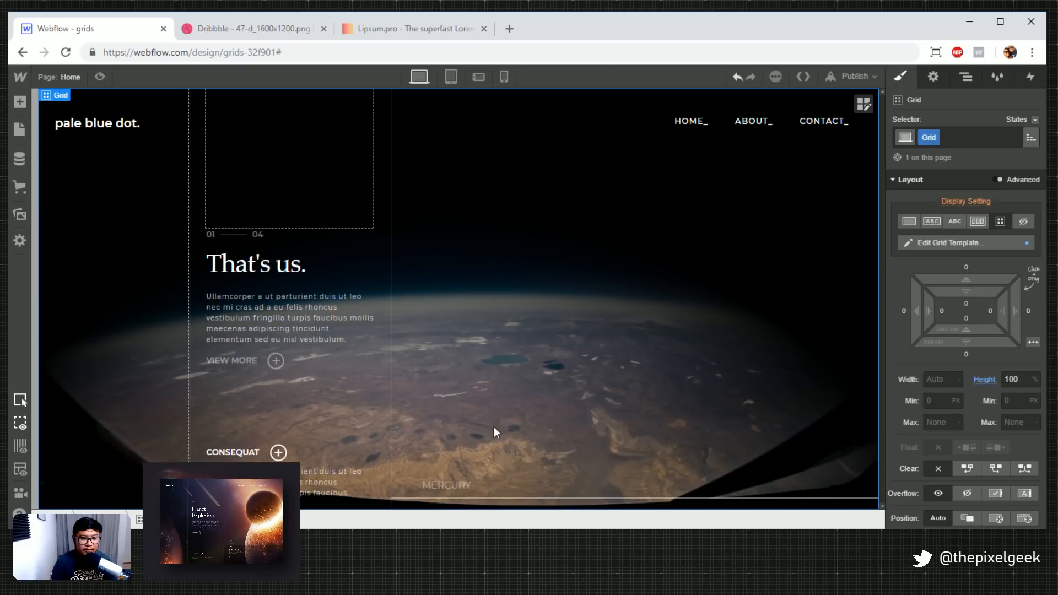
Give the col 3 bottom block a solid top border in white at 10% opacity and preview the page
{"action": "left_click", "coordinate": [403, 481]}
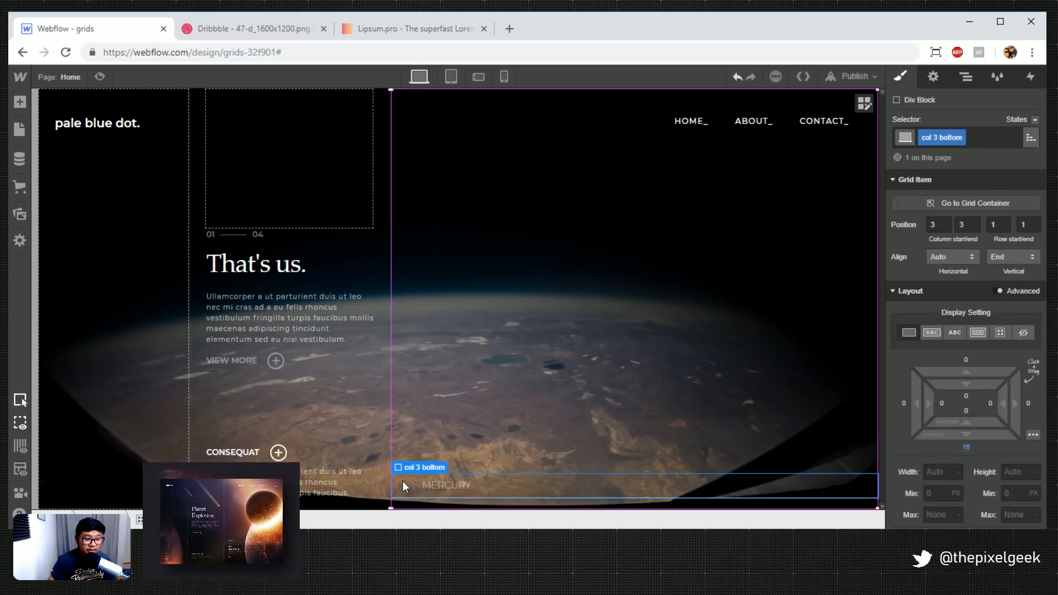
{"action": "scroll", "coordinate": [974, 429], "scroll_direction": "down", "scroll_amount": 15}
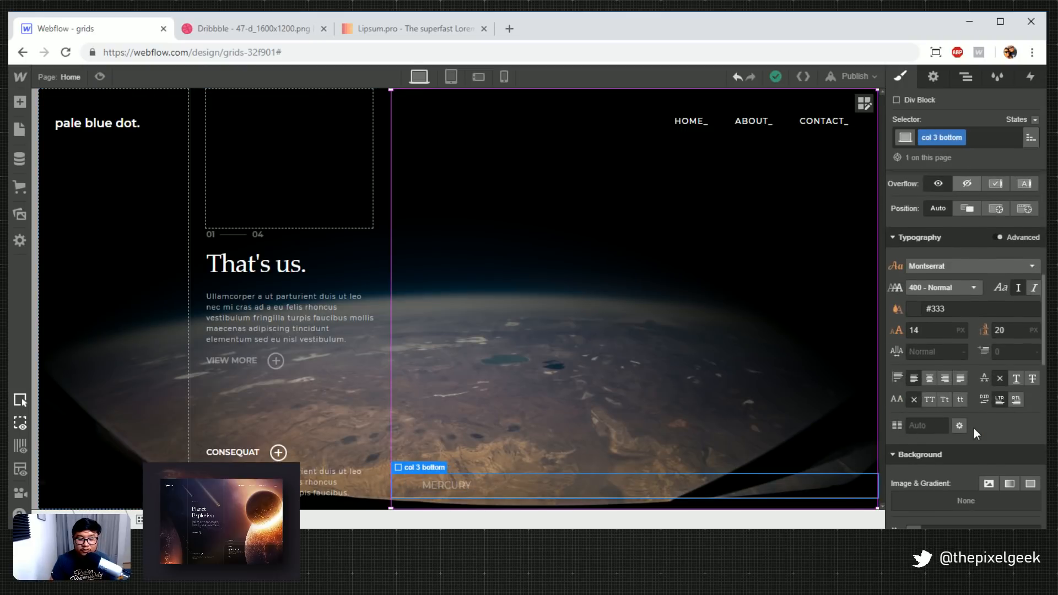
{"action": "left_click", "coordinate": [917, 326]}
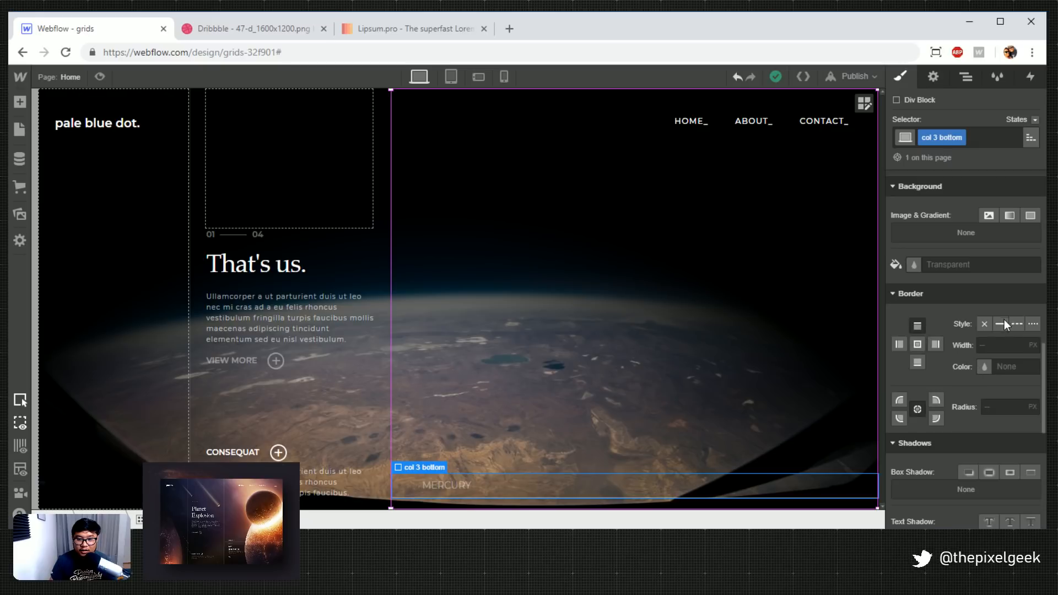
{"action": "left_click", "coordinate": [1001, 324]}
{"action": "left_click", "coordinate": [984, 367]}
{"action": "left_click", "coordinate": [951, 316]}
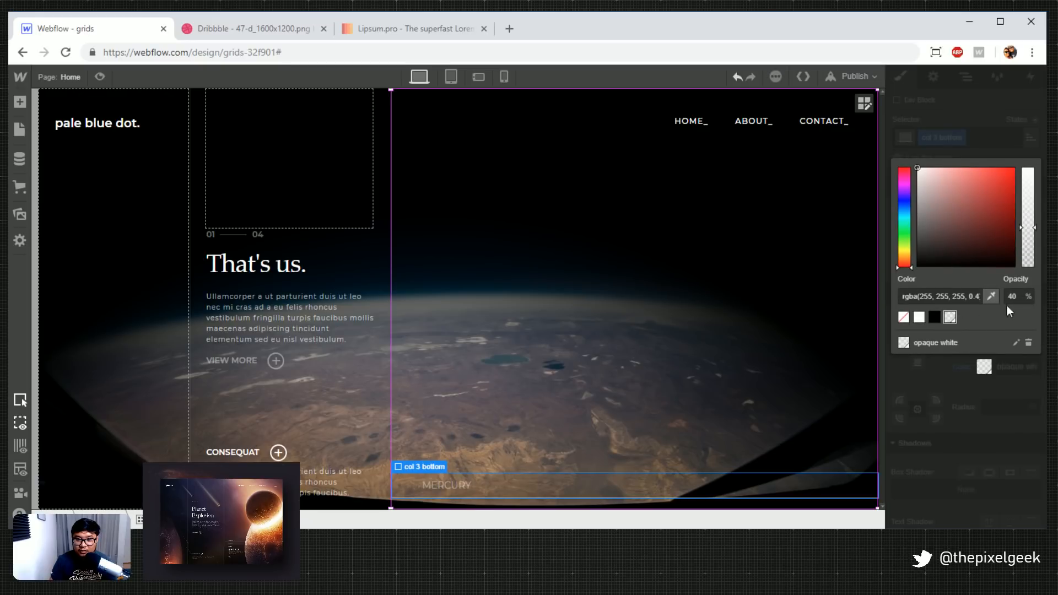
{"action": "left_click", "coordinate": [1015, 295]}
{"action": "type", "text": "10"}
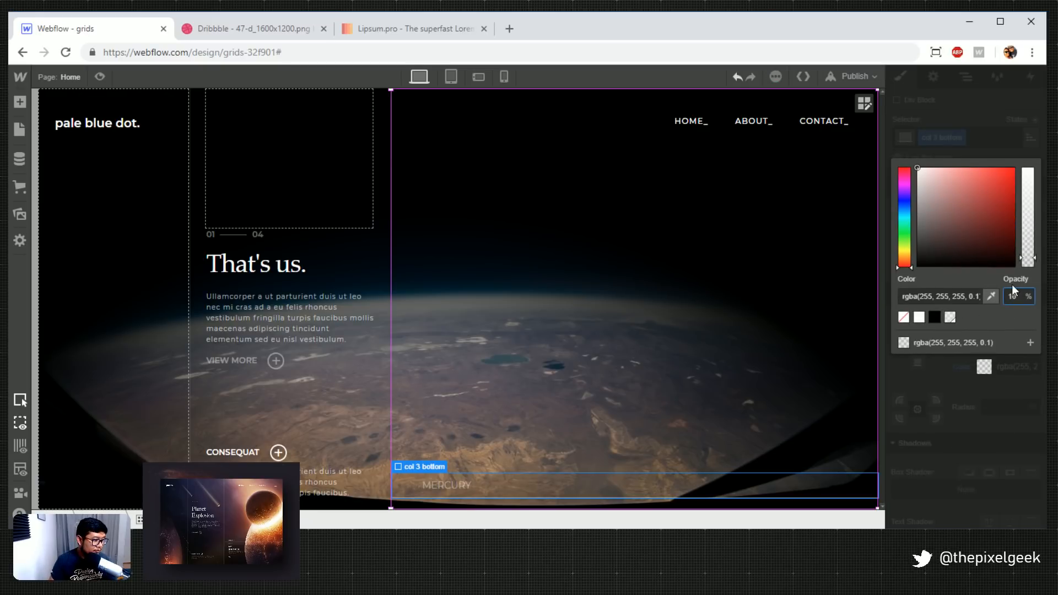
{"action": "left_click", "coordinate": [99, 76]}
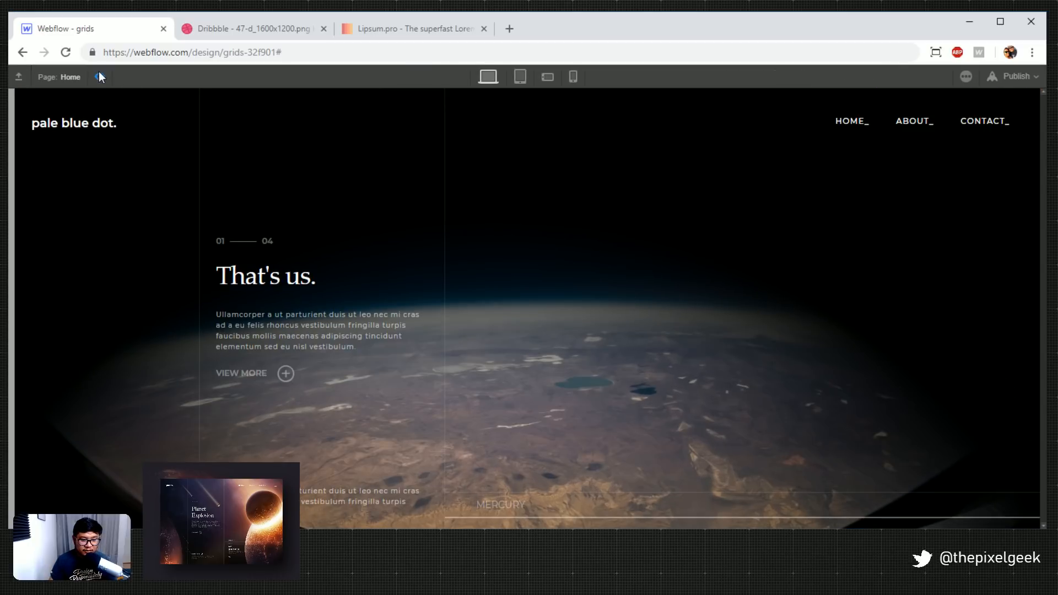
{"action": "left_click", "coordinate": [99, 73]}
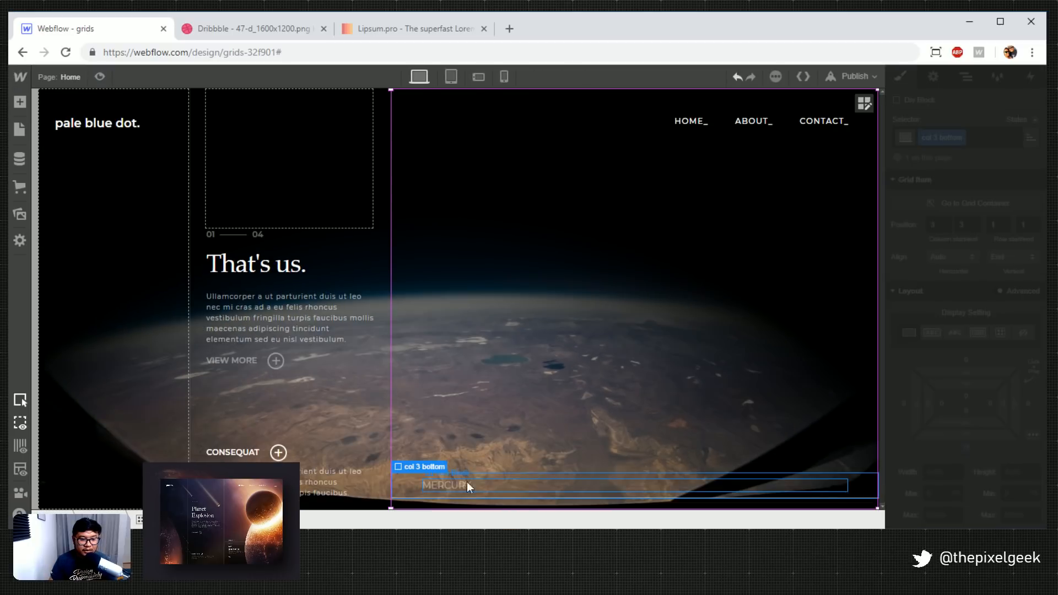
Style the accordion row's bottom border as 1 px wide in white at 10% opacity and preview the page
{"action": "left_click", "coordinate": [409, 478]}
{"action": "scroll", "coordinate": [954, 432], "scroll_direction": "down", "scroll_amount": 10}
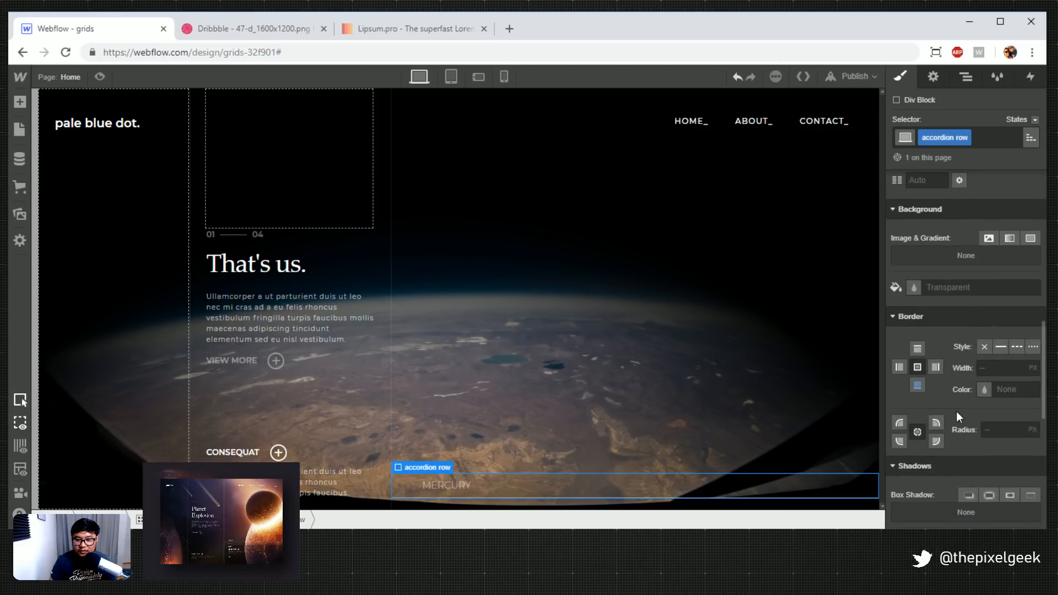
{"action": "left_click", "coordinate": [917, 386]}
{"action": "left_click", "coordinate": [1000, 368]}
{"action": "type", "text": "1"}
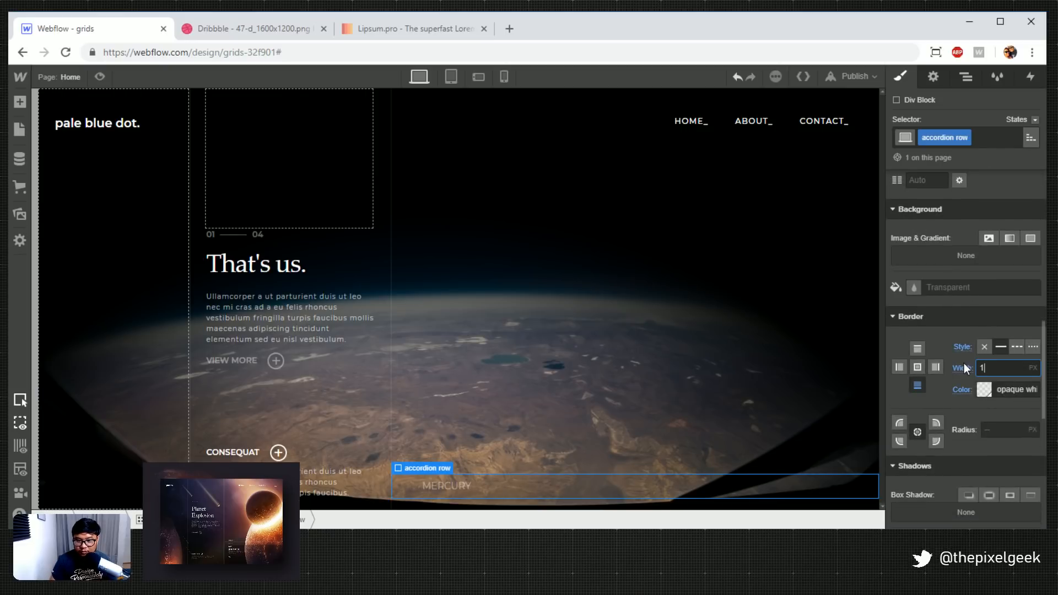
{"action": "left_click", "coordinate": [984, 390]}
{"action": "double_click", "coordinate": [1014, 320]}
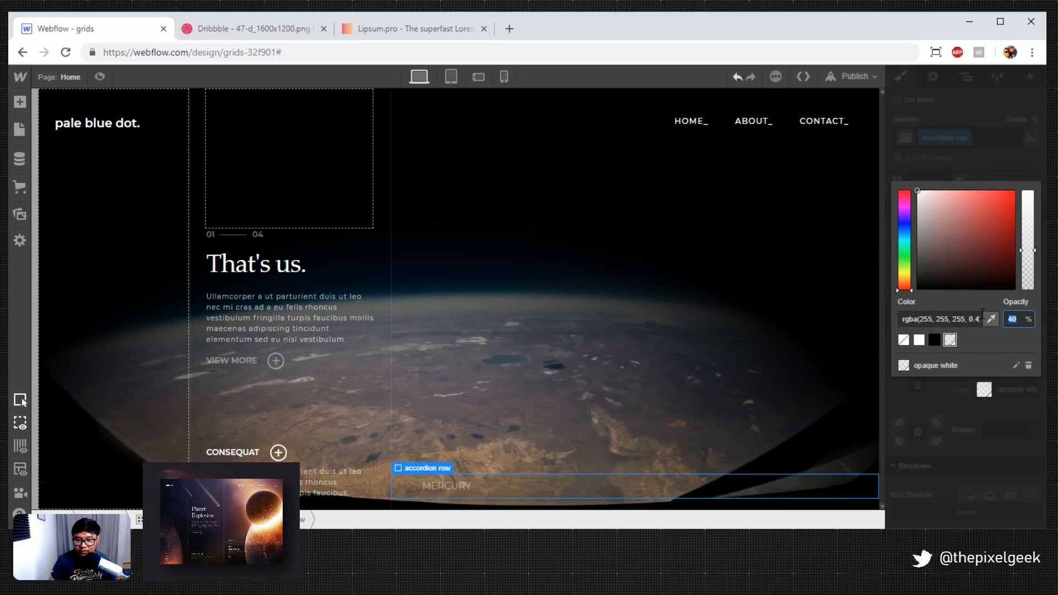
{"action": "type", "text": "10"}
{"action": "left_click", "coordinate": [100, 76]}
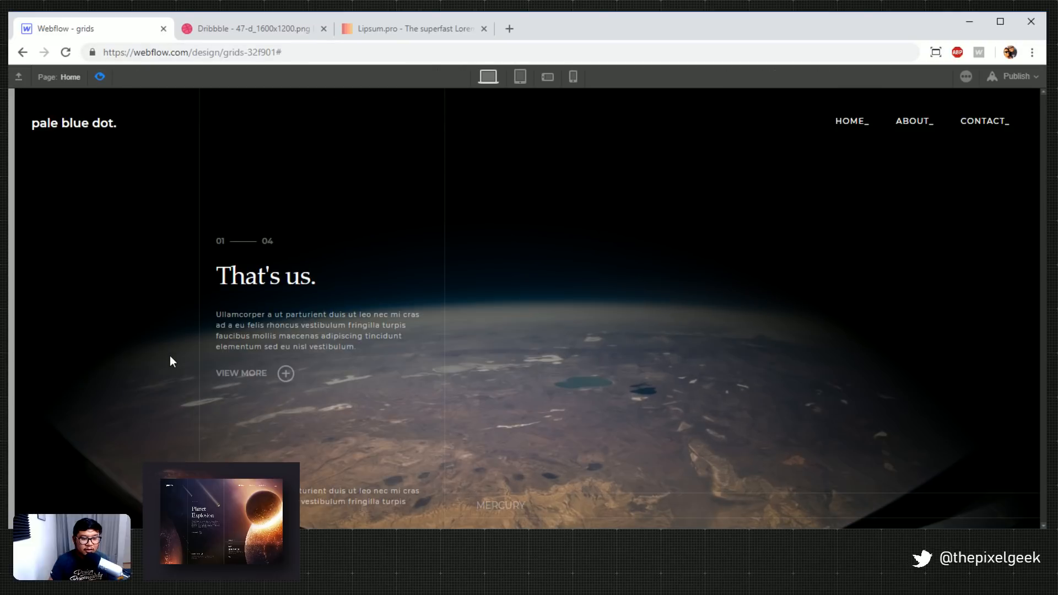
{"action": "left_click", "coordinate": [95, 78]}
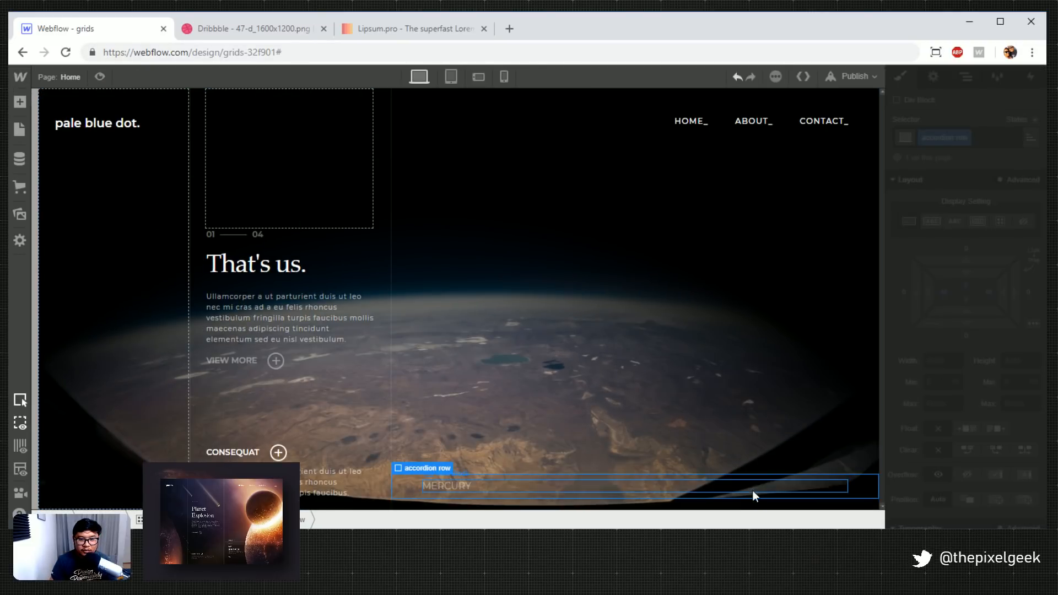
Set the accordion row's cursor to pointer and preview the page
{"action": "scroll", "coordinate": [972, 388], "scroll_direction": "down", "scroll_amount": 10}
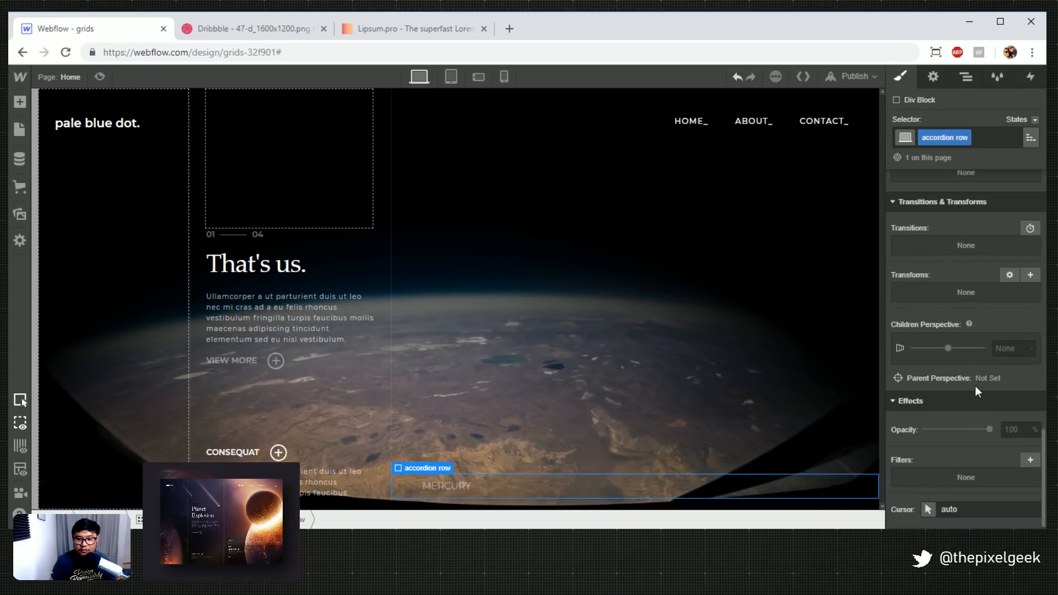
{"action": "left_click", "coordinate": [930, 508]}
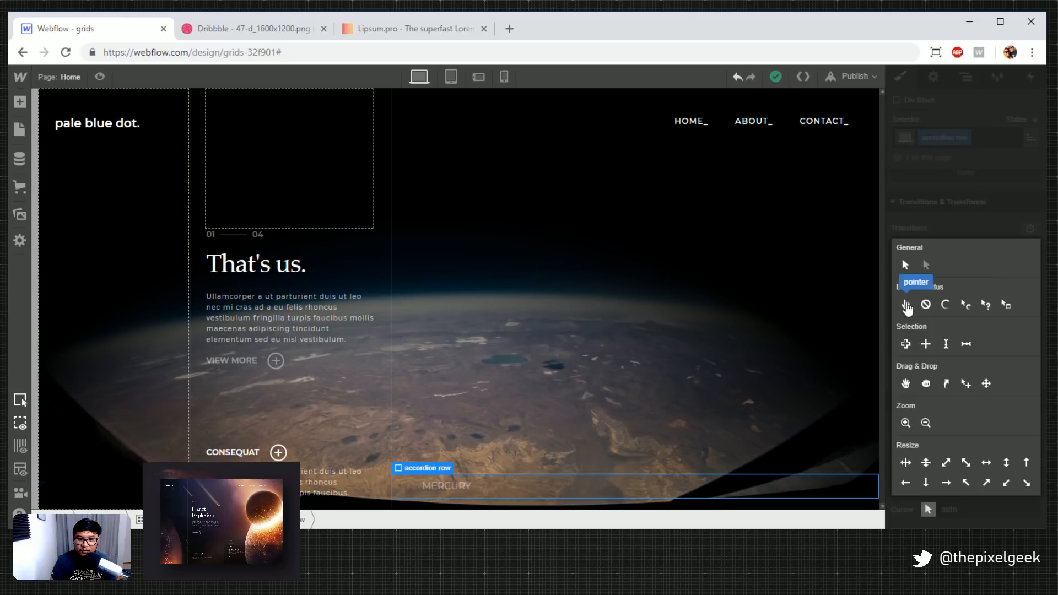
{"action": "left_click", "coordinate": [911, 301]}
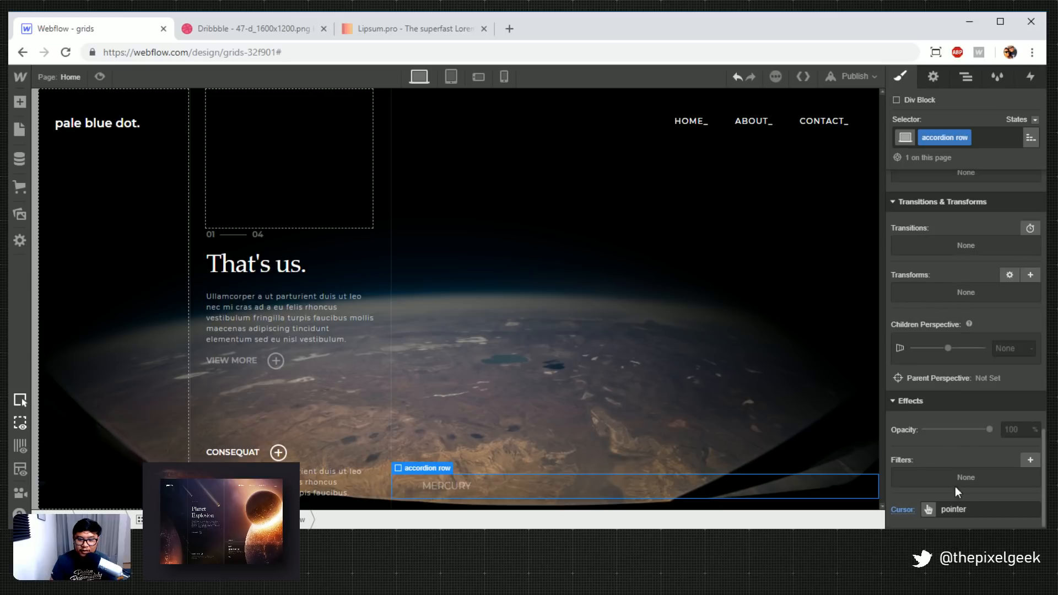
{"action": "left_click", "coordinate": [100, 77]}
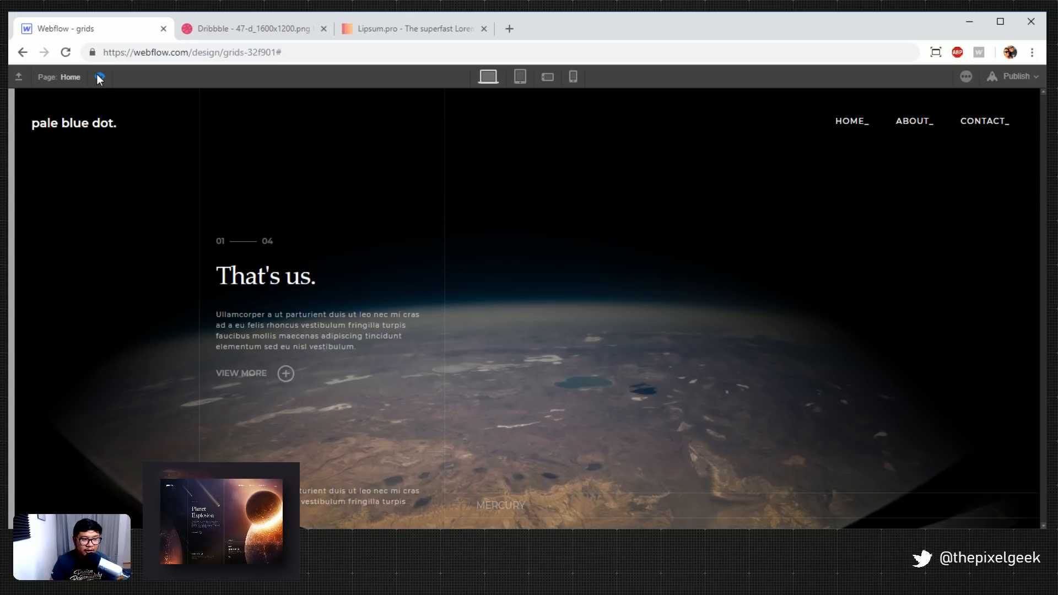
{"action": "key", "text": "ctrl+shift+p"}
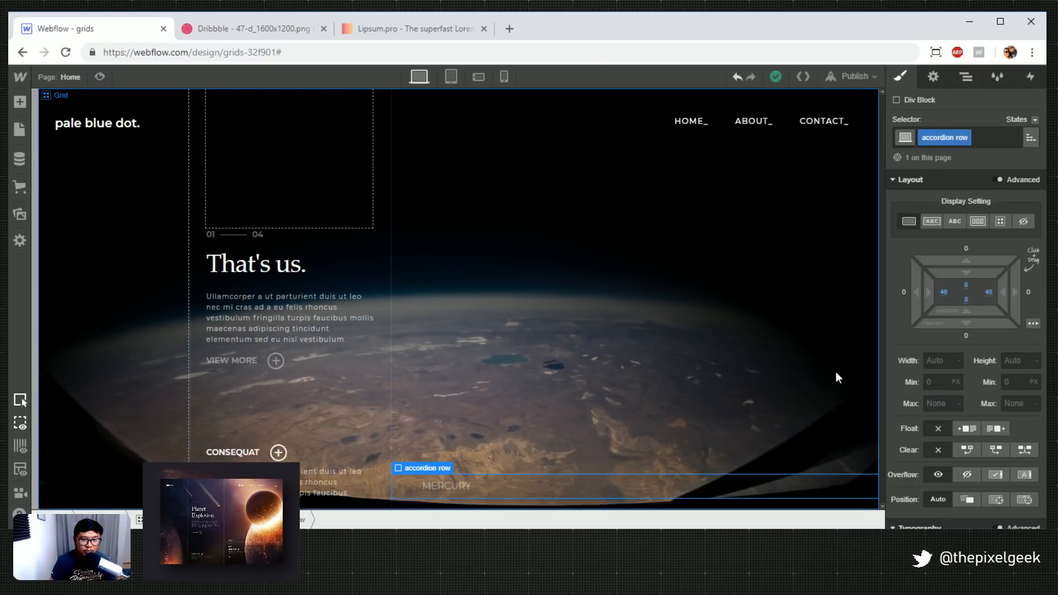
Set the text color of the accordion row's Hover state to white
{"action": "left_click", "coordinate": [1033, 121]}
{"action": "left_click", "coordinate": [1011, 142]}
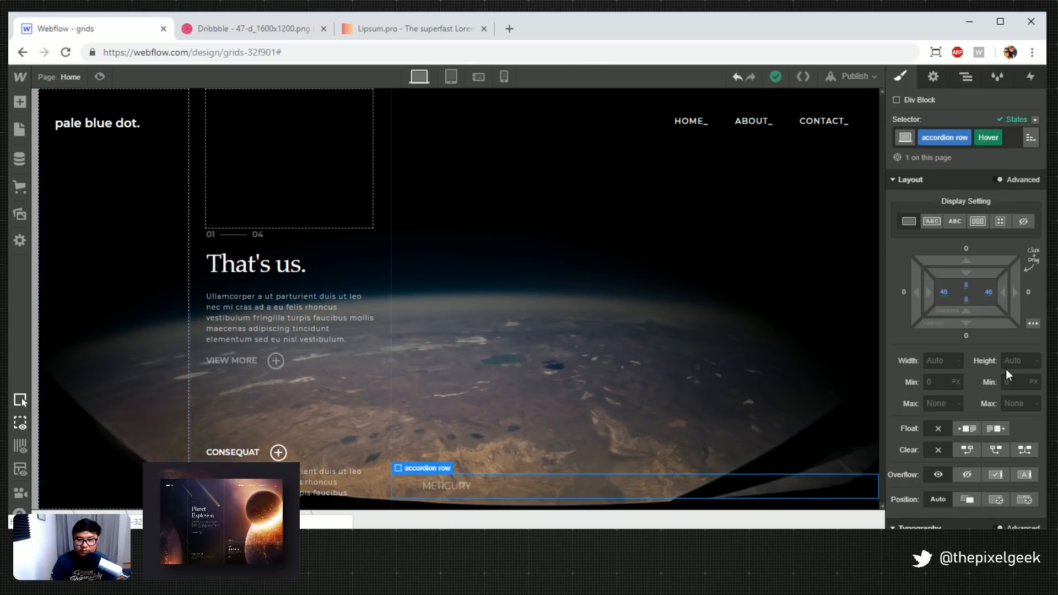
{"action": "scroll", "coordinate": [992, 378], "scroll_direction": "down", "scroll_amount": 2}
{"action": "scroll", "coordinate": [975, 375], "scroll_direction": "down", "scroll_amount": 4}
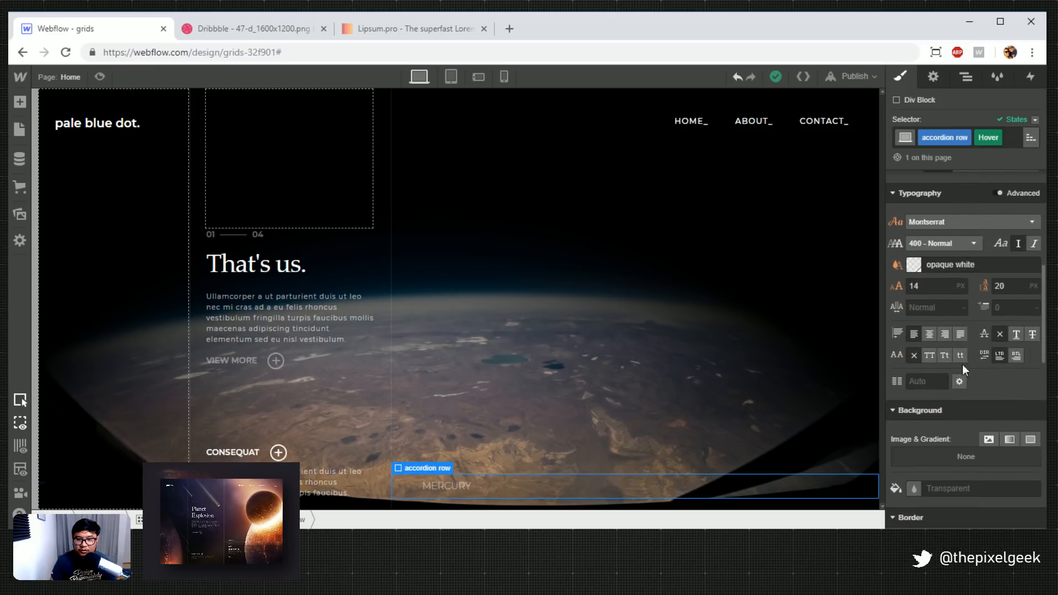
{"action": "left_click", "coordinate": [990, 265]}
{"action": "type", "text": "white"}
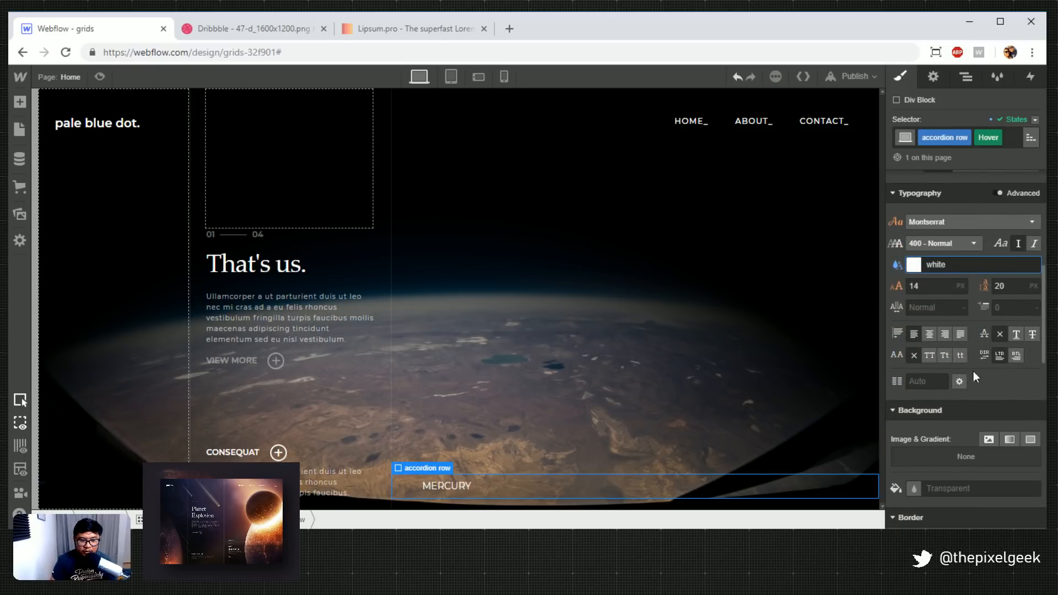
Set the background color of the accordion row's Hover state to white at 15% opacity
{"action": "scroll", "coordinate": [978, 369], "scroll_direction": "down", "scroll_amount": 6}
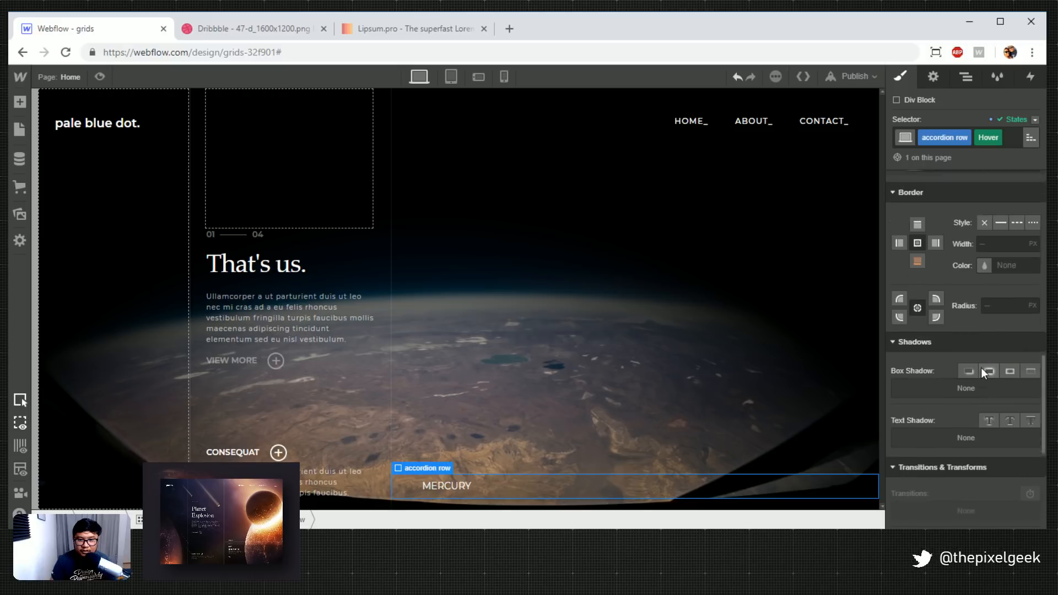
{"action": "scroll", "coordinate": [965, 380], "scroll_direction": "up", "scroll_amount": 5}
{"action": "left_click", "coordinate": [915, 422]}
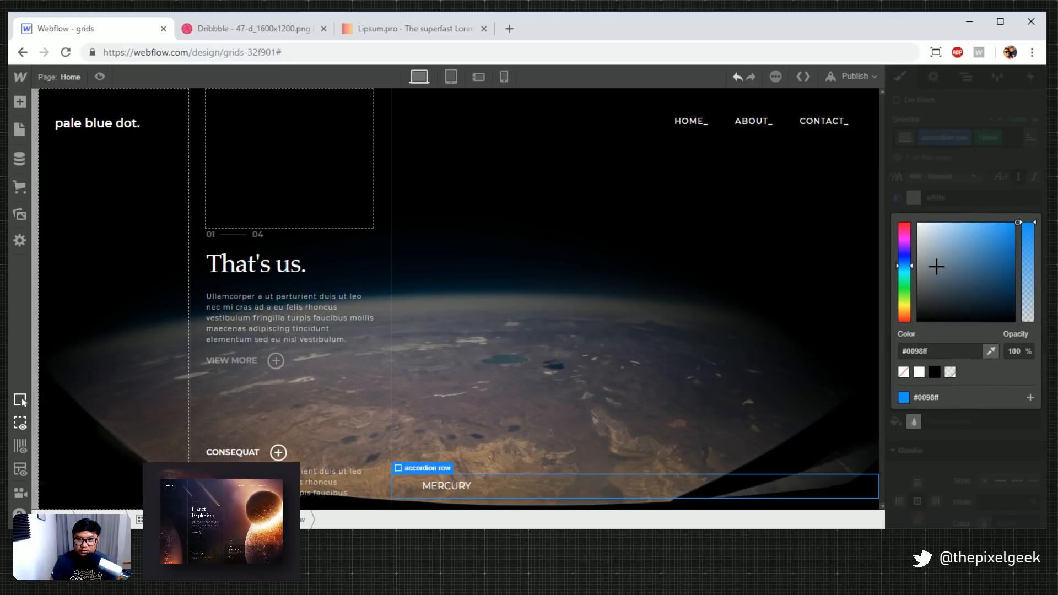
{"action": "left_click", "coordinate": [919, 254]}
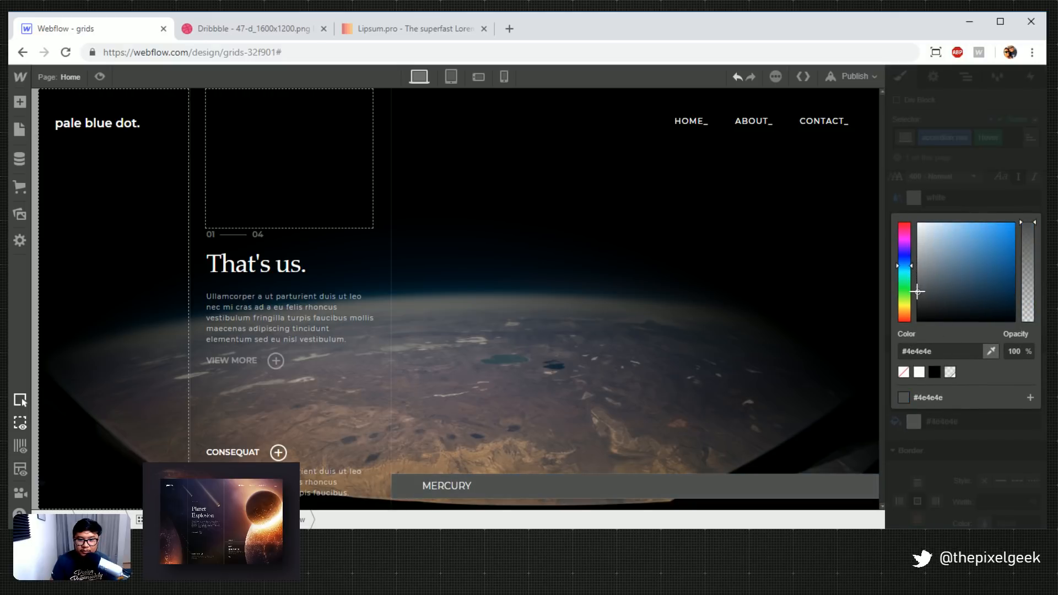
{"action": "left_click", "coordinate": [948, 374]}
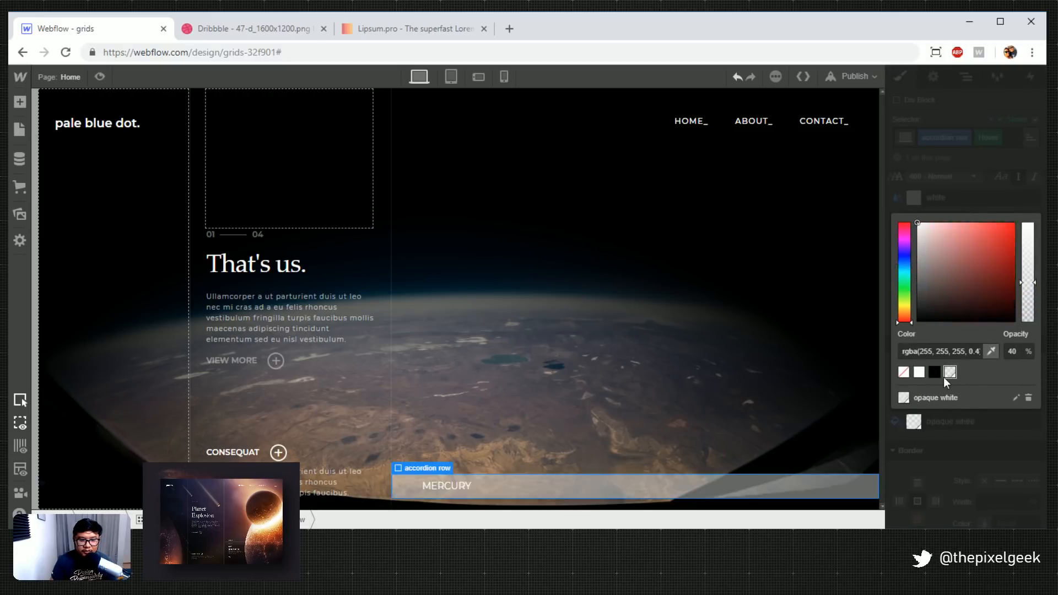
{"action": "left_click", "coordinate": [981, 176]}
{"action": "left_click", "coordinate": [918, 421]}
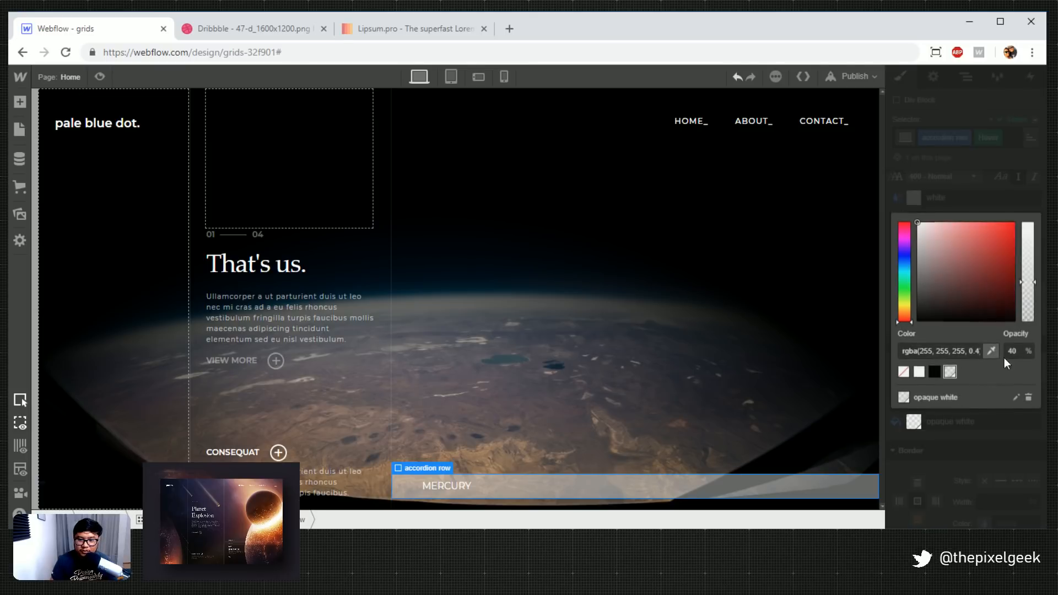
{"action": "left_click_drag", "start_coordinate": [1027, 283], "coordinate": [1028, 310]}
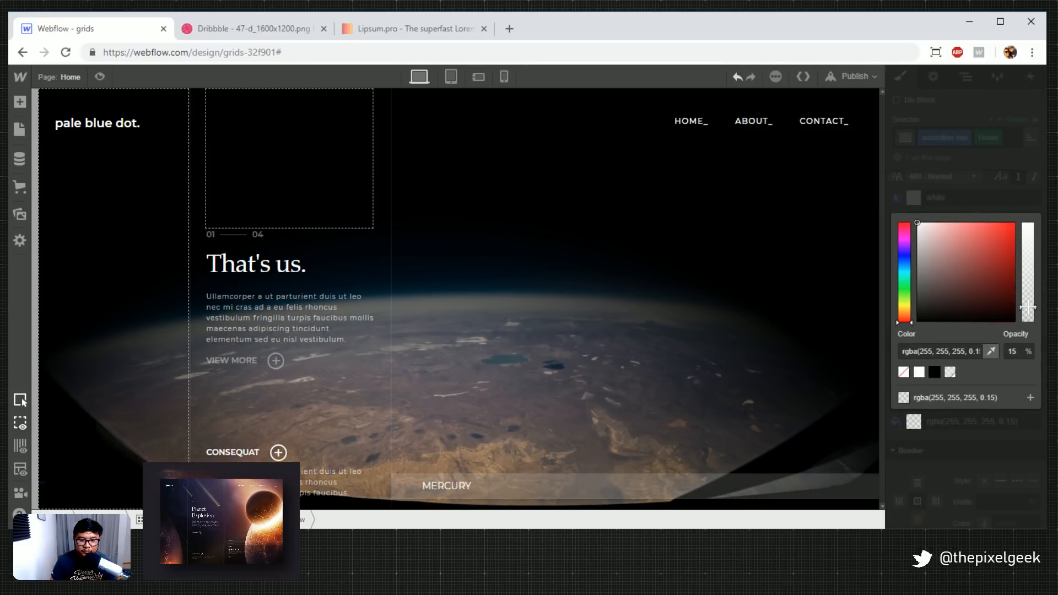
{"action": "left_click", "coordinate": [1020, 157]}
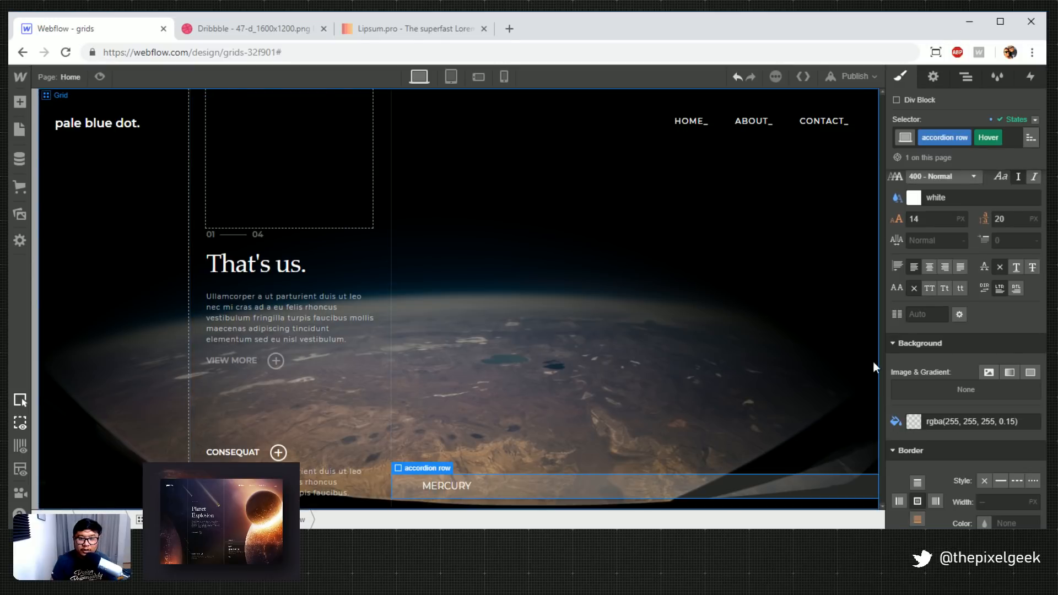
Switch the accordion row back to the None state and add a 200 ms Background Color transition
{"action": "left_click", "coordinate": [1036, 121]}
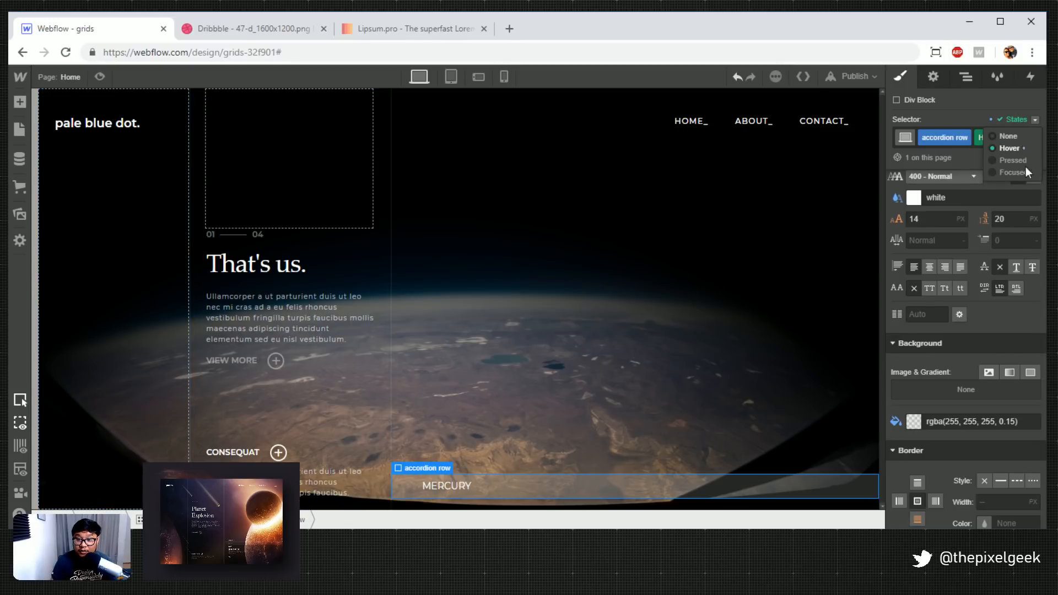
{"action": "left_click", "coordinate": [1008, 136]}
{"action": "scroll", "coordinate": [990, 379], "scroll_direction": "down", "scroll_amount": 6}
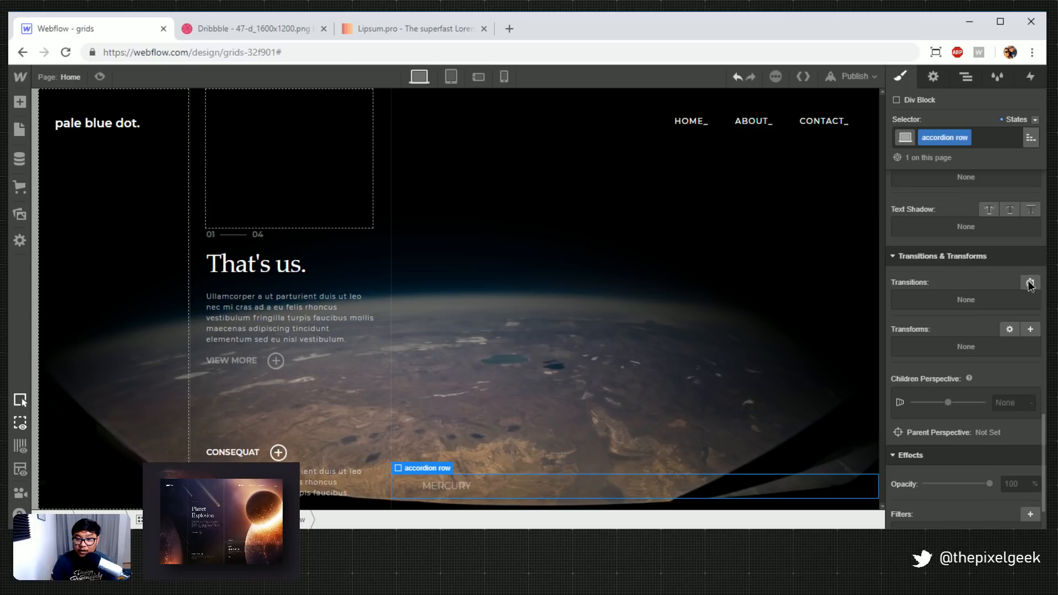
{"action": "left_click", "coordinate": [1030, 284]}
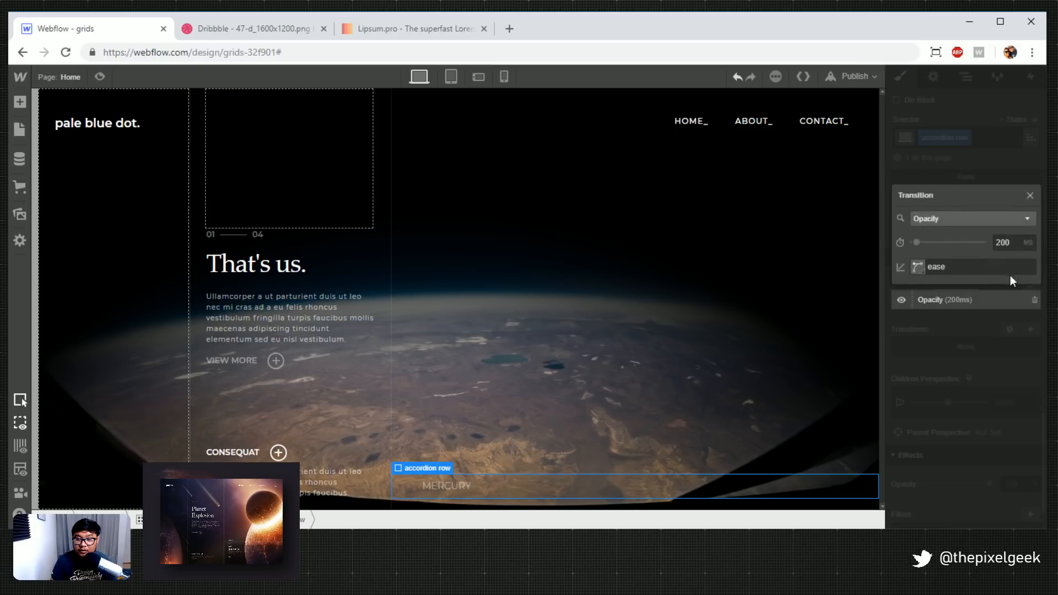
{"action": "left_click", "coordinate": [937, 218]}
{"action": "scroll", "coordinate": [970, 299], "scroll_direction": "down", "scroll_amount": 6}
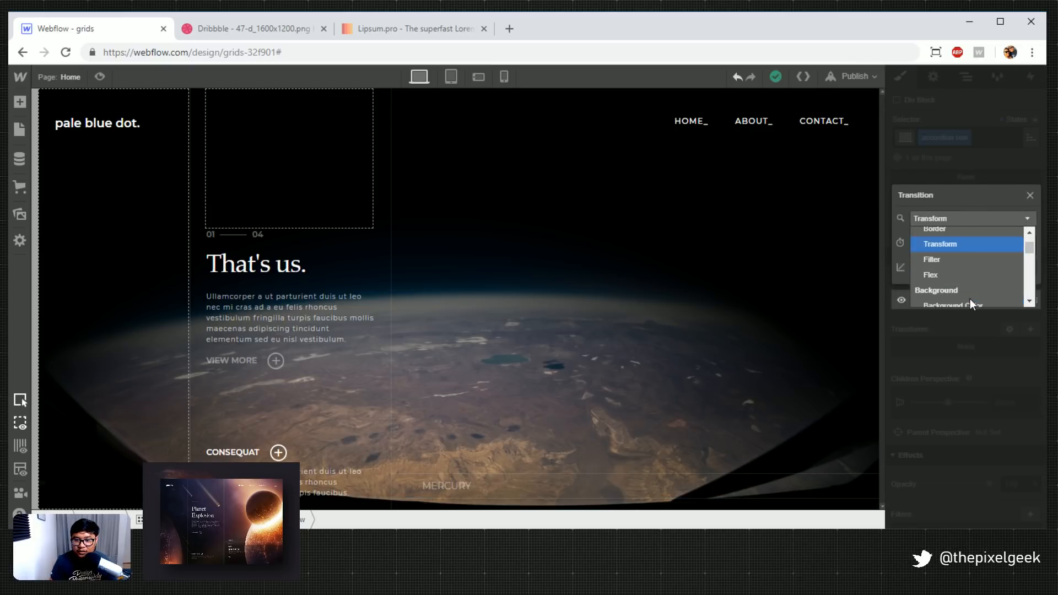
{"action": "scroll", "coordinate": [970, 298], "scroll_direction": "up", "scroll_amount": 2}
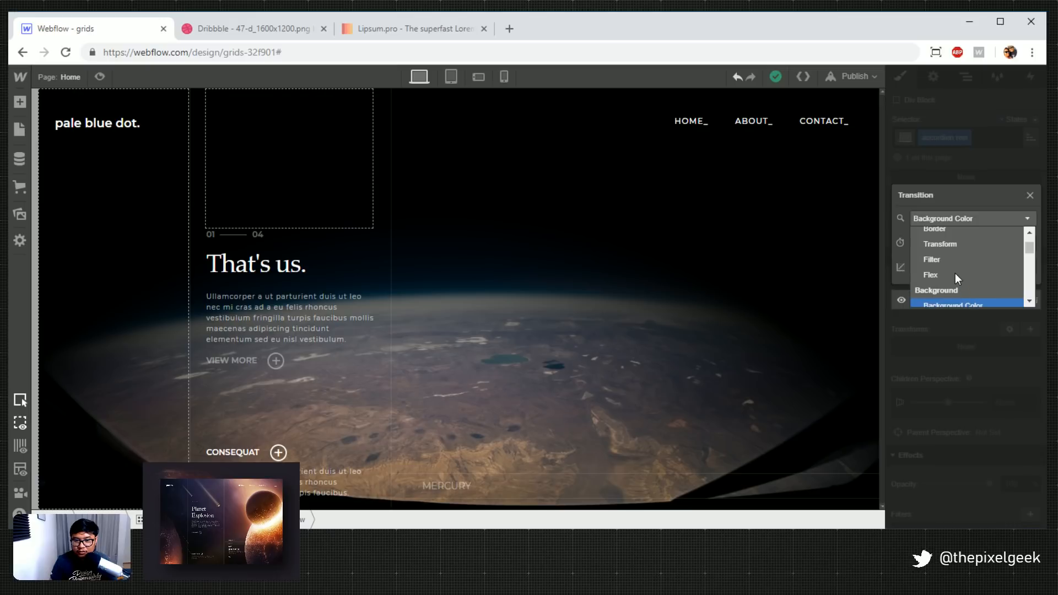
{"action": "scroll", "coordinate": [966, 260], "scroll_direction": "down", "scroll_amount": 2}
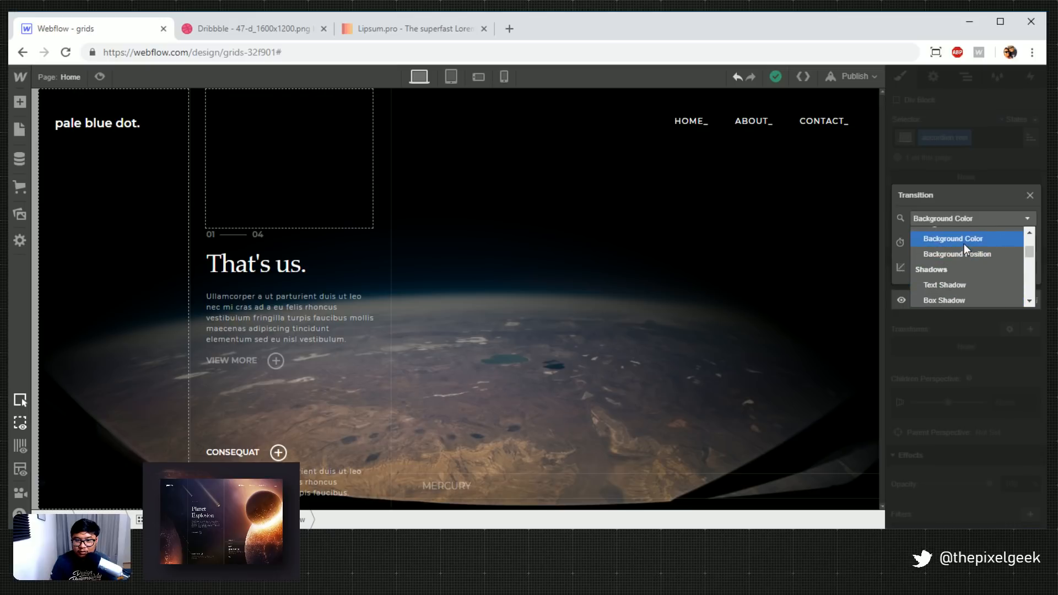
{"action": "left_click", "coordinate": [964, 244]}
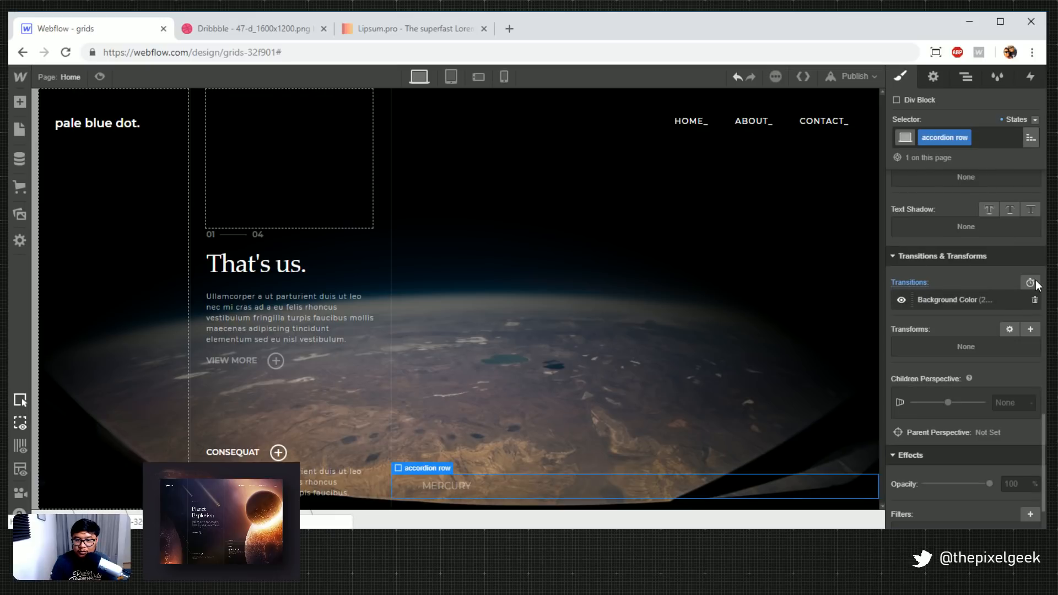
Add a 200 ms Font Color transition to the accordion row and preview its hover effect on the page
{"action": "left_click", "coordinate": [1030, 282]}
{"action": "left_click", "coordinate": [980, 243]}
{"action": "scroll", "coordinate": [984, 276], "scroll_direction": "down", "scroll_amount": 5}
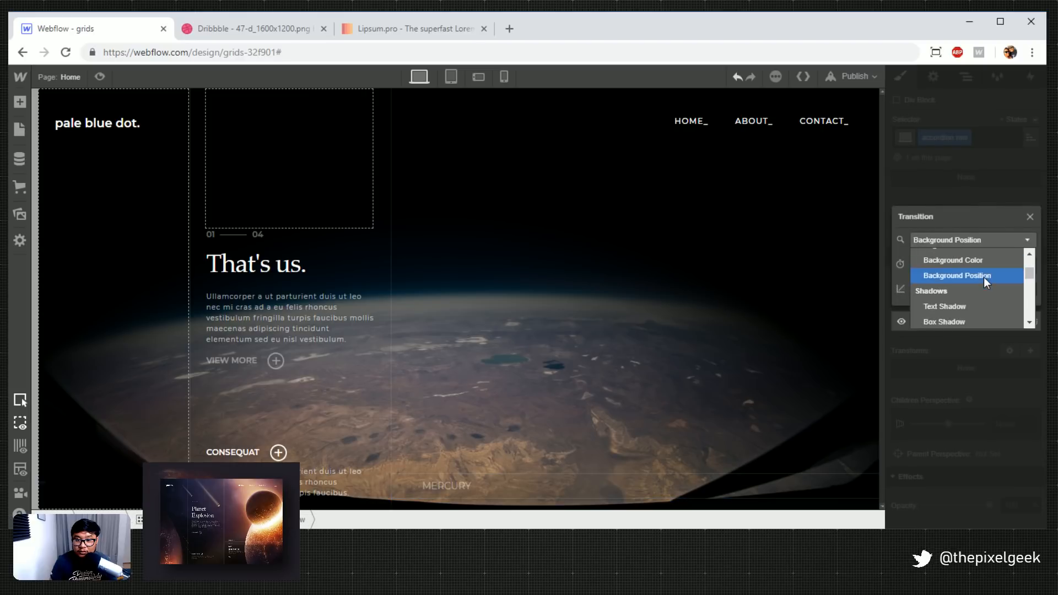
{"action": "scroll", "coordinate": [983, 277], "scroll_direction": "up", "scroll_amount": 2}
{"action": "scroll", "coordinate": [984, 276], "scroll_direction": "down", "scroll_amount": 5}
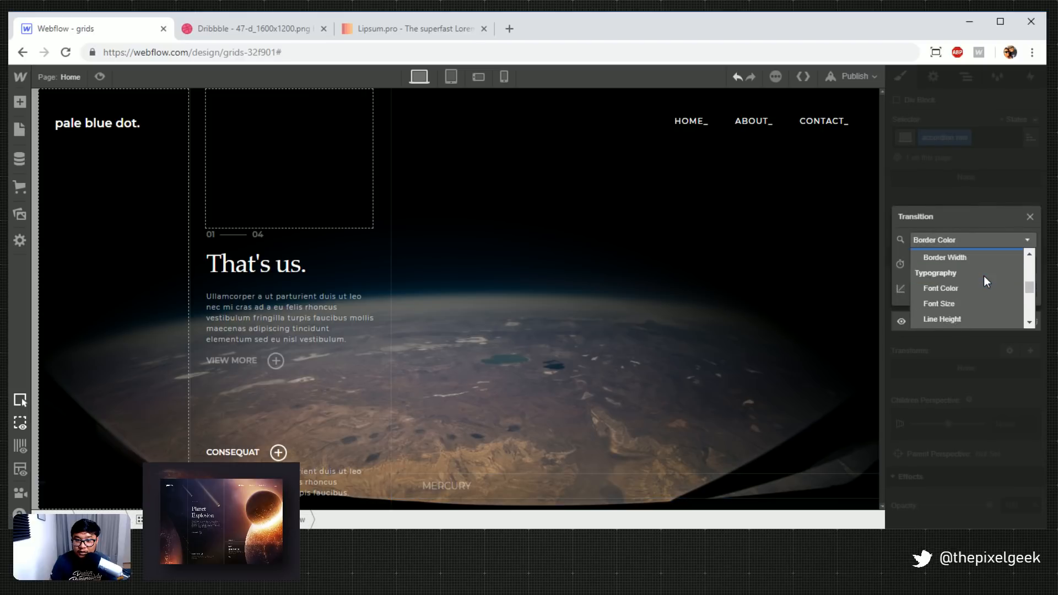
{"action": "left_click", "coordinate": [963, 254]}
{"action": "left_click", "coordinate": [997, 176]}
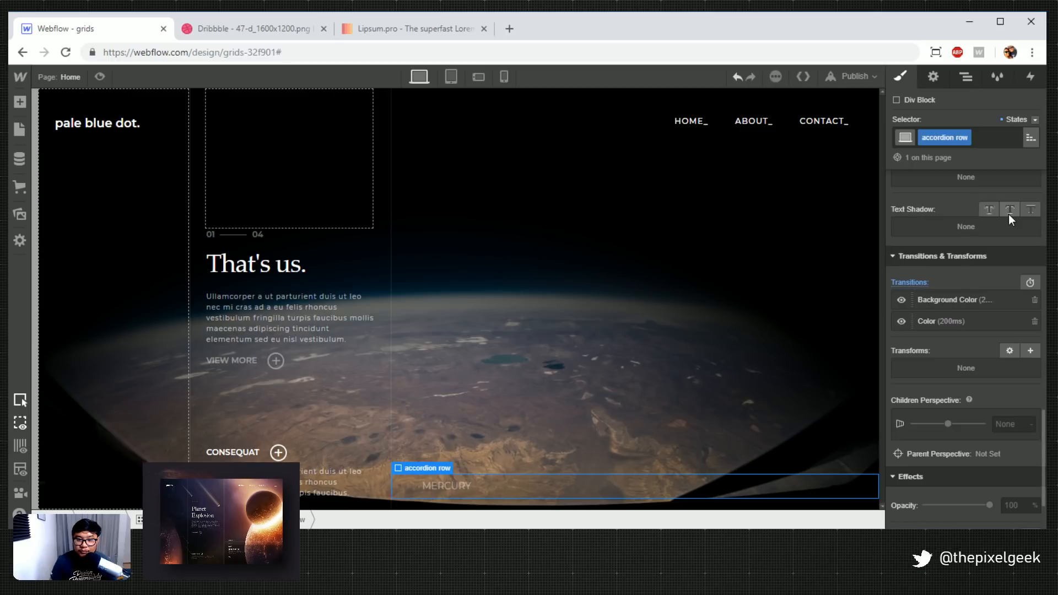
{"action": "left_click", "coordinate": [100, 78]}
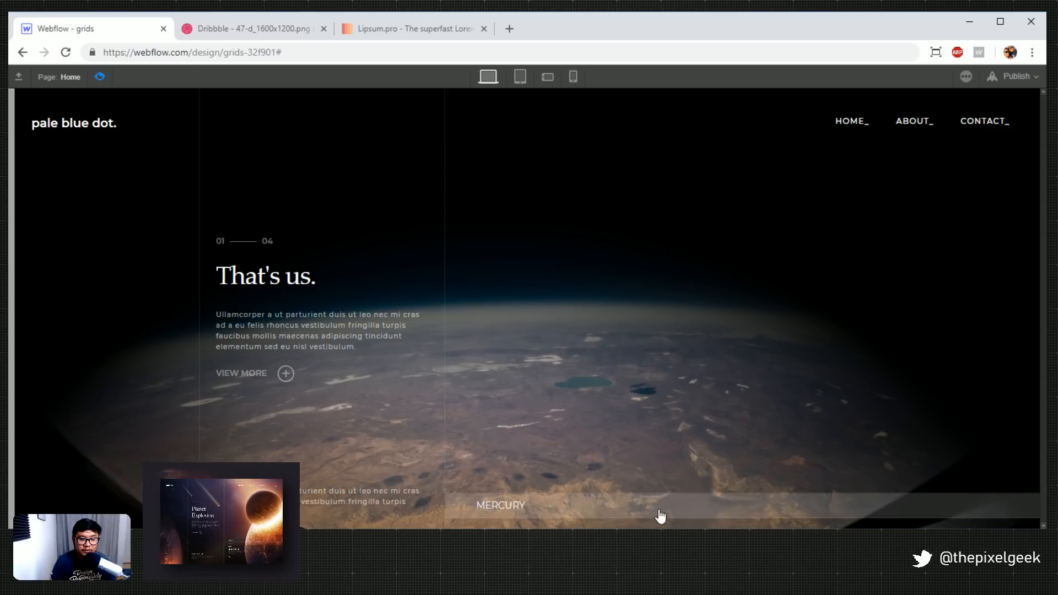
{"action": "left_click", "coordinate": [99, 77]}
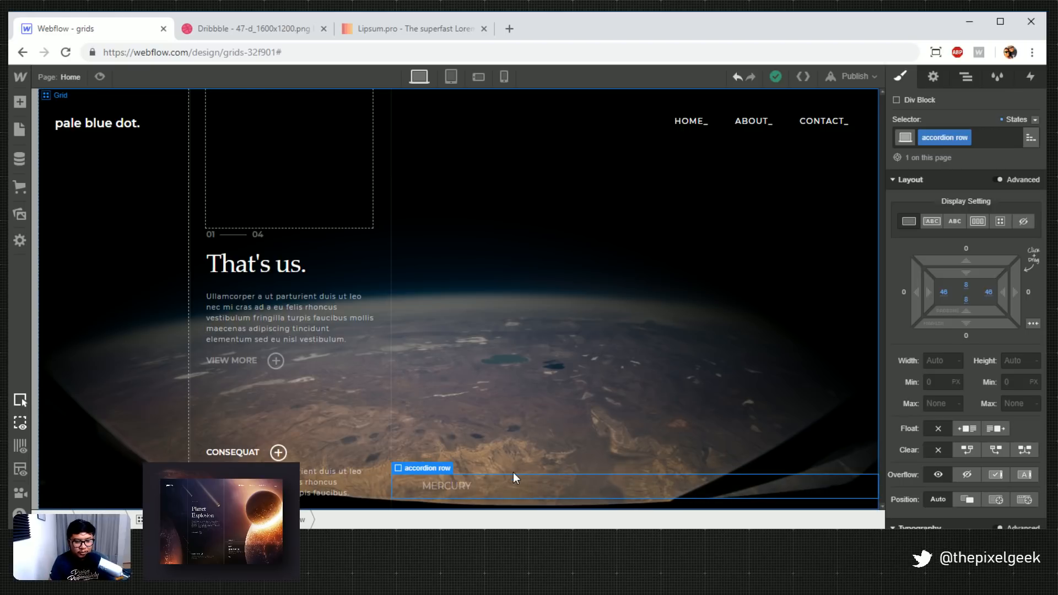
Paste two copies of the MERCURY accordion row and change the middle row's text to VENUS
{"action": "key", "text": "ctrl+v"}
{"action": "double_click", "coordinate": [449, 461]}
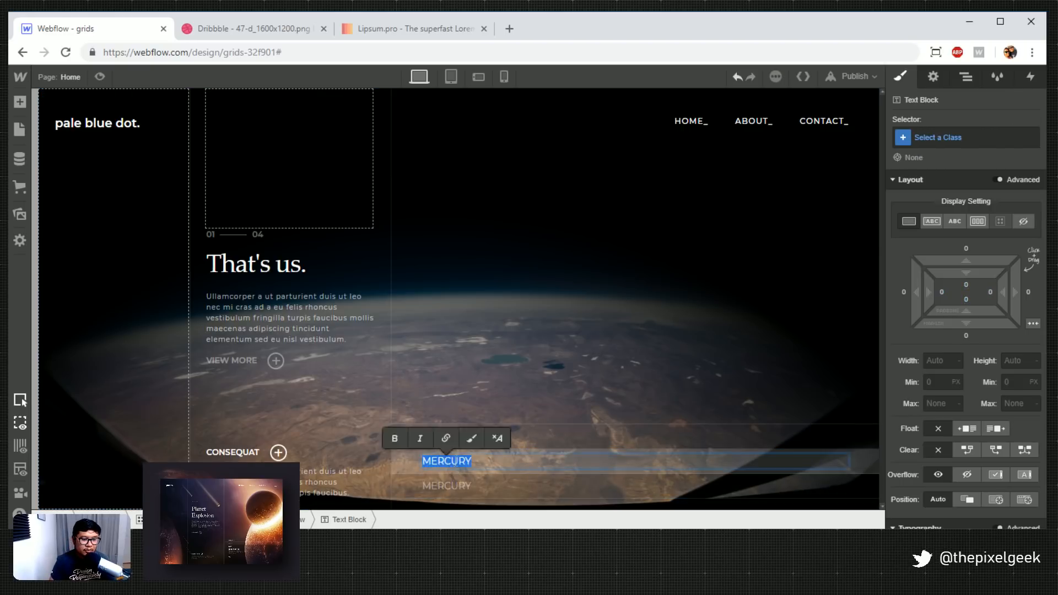
{"action": "key", "text": "Escape"}
{"action": "double_click", "coordinate": [456, 461]}
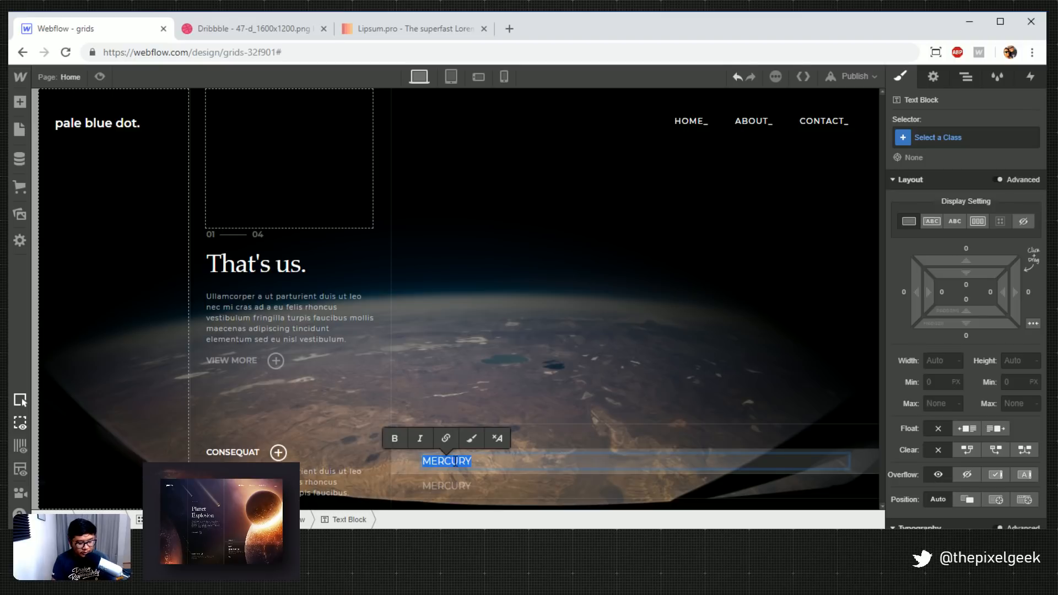
{"action": "type", "text": "VENUS"}
{"action": "key", "text": "Escape"}
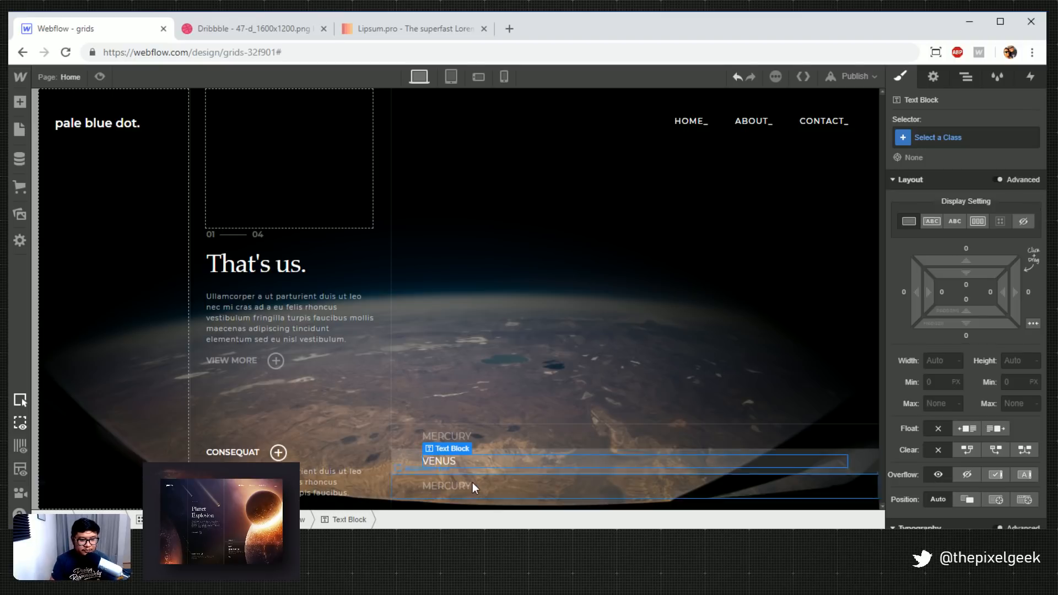
Change the text of the third accordion row to EARTH
{"action": "left_click", "coordinate": [432, 481]}
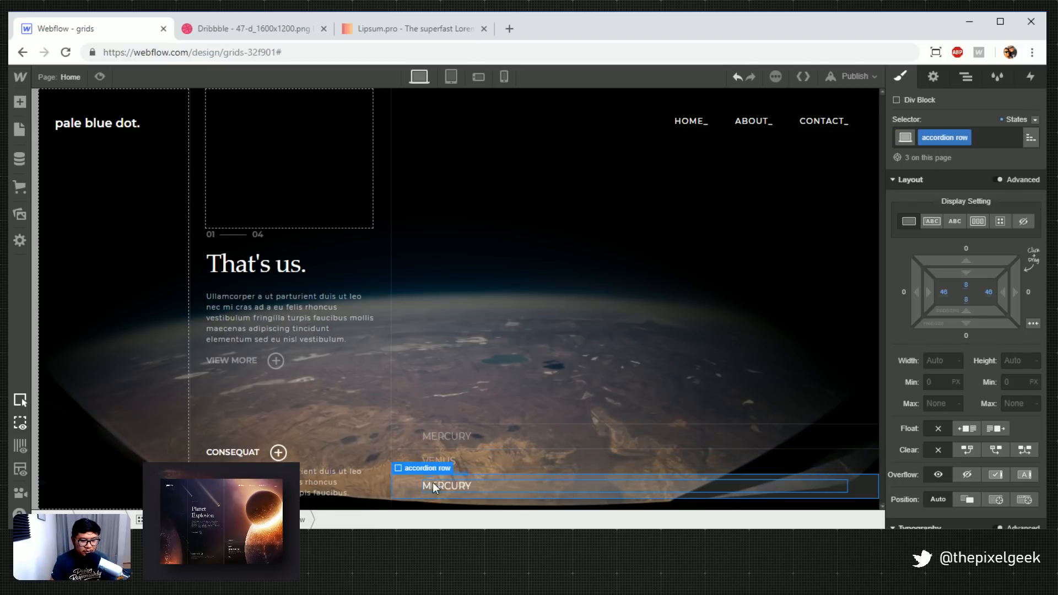
{"action": "double_click", "coordinate": [434, 483]}
{"action": "type", "text": "earth"}
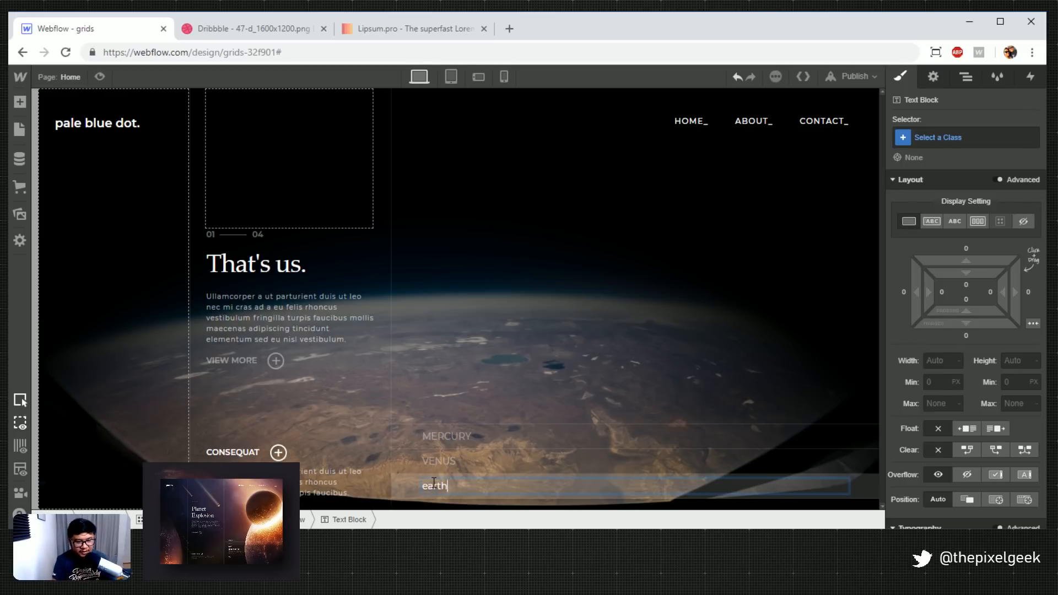
{"action": "type", "text": "eart"}
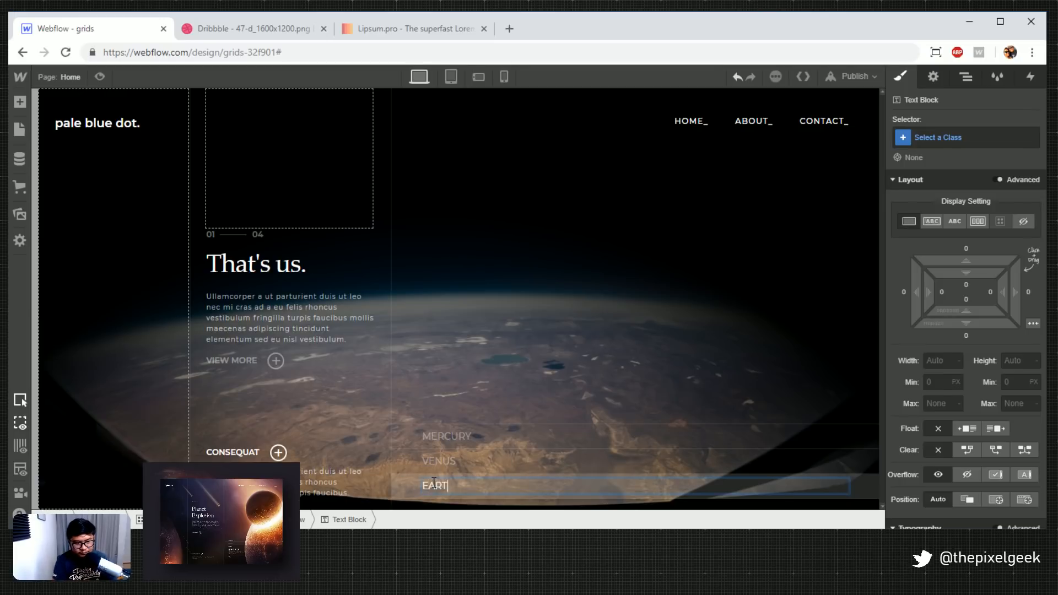
{"action": "key", "text": "Escape"}
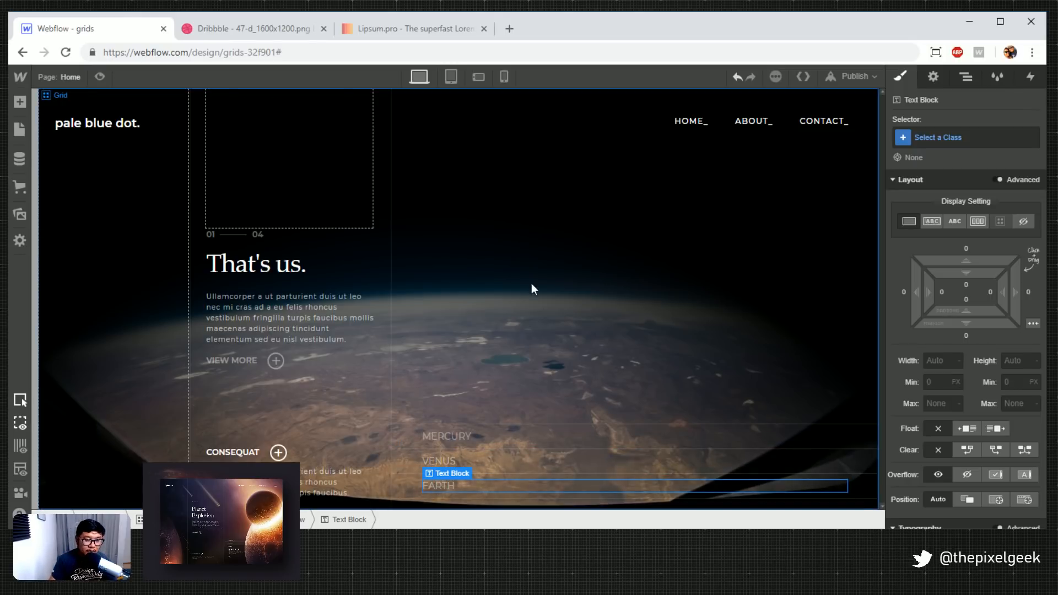
Add a div block inside the MERCURY accordion row, below its text block
{"action": "left_click", "coordinate": [416, 495]}
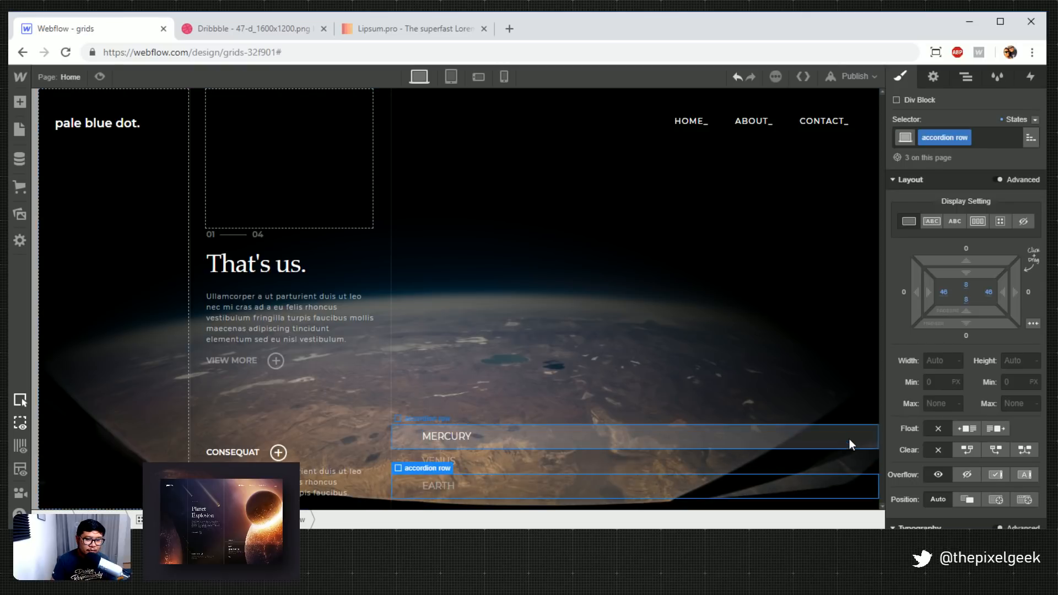
{"action": "left_click", "coordinate": [871, 442]}
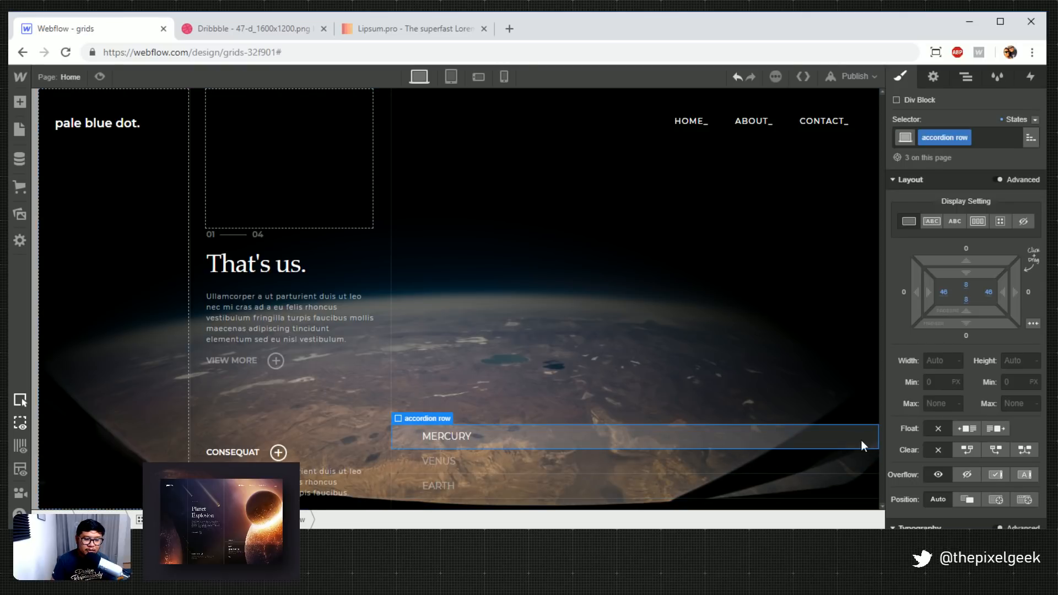
{"action": "left_click", "coordinate": [970, 78]}
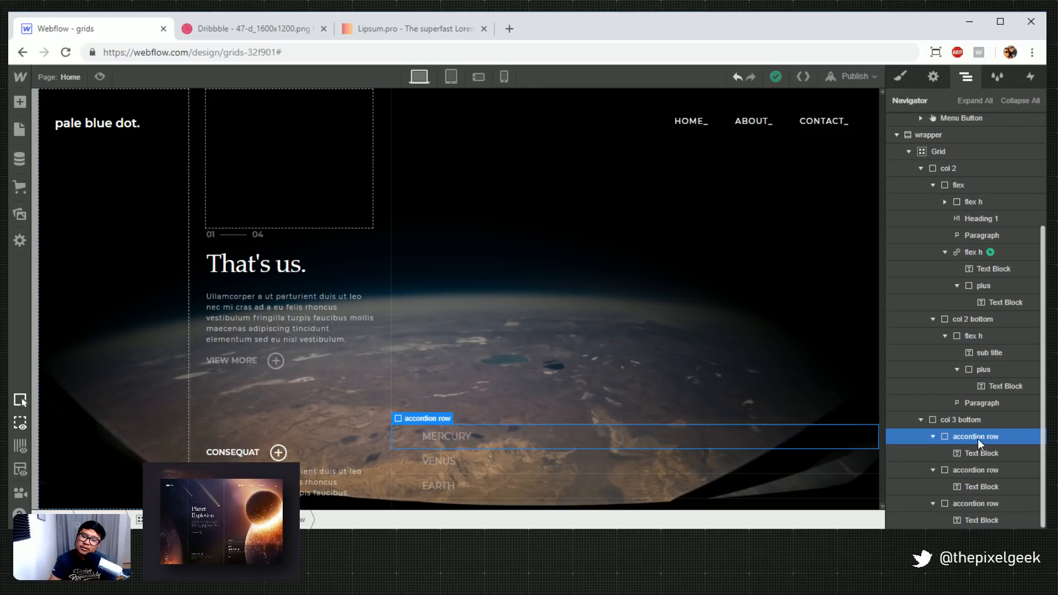
{"action": "key", "text": "a"}
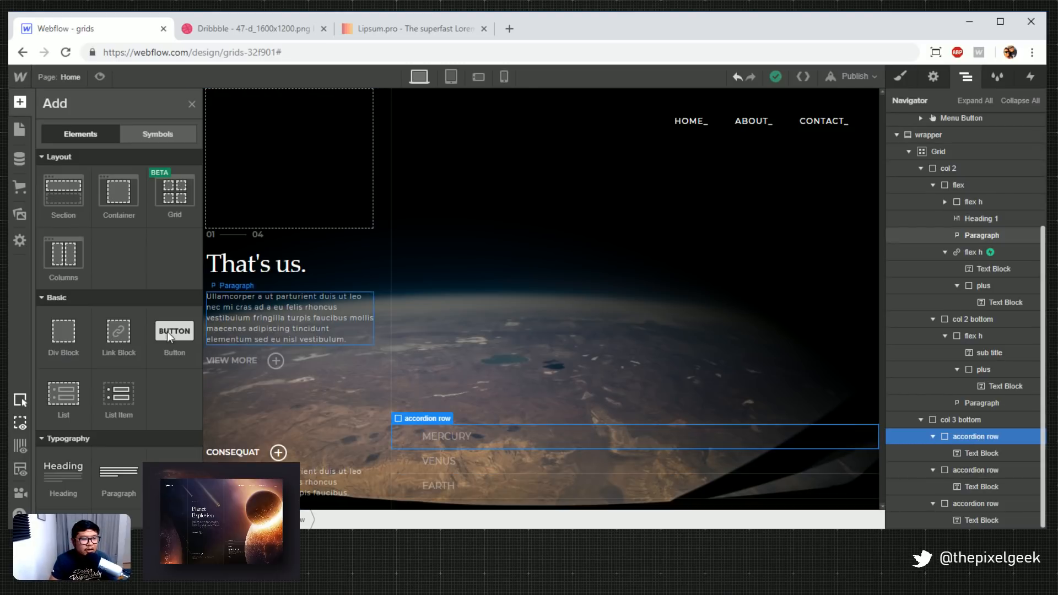
{"action": "left_click", "coordinate": [59, 329]}
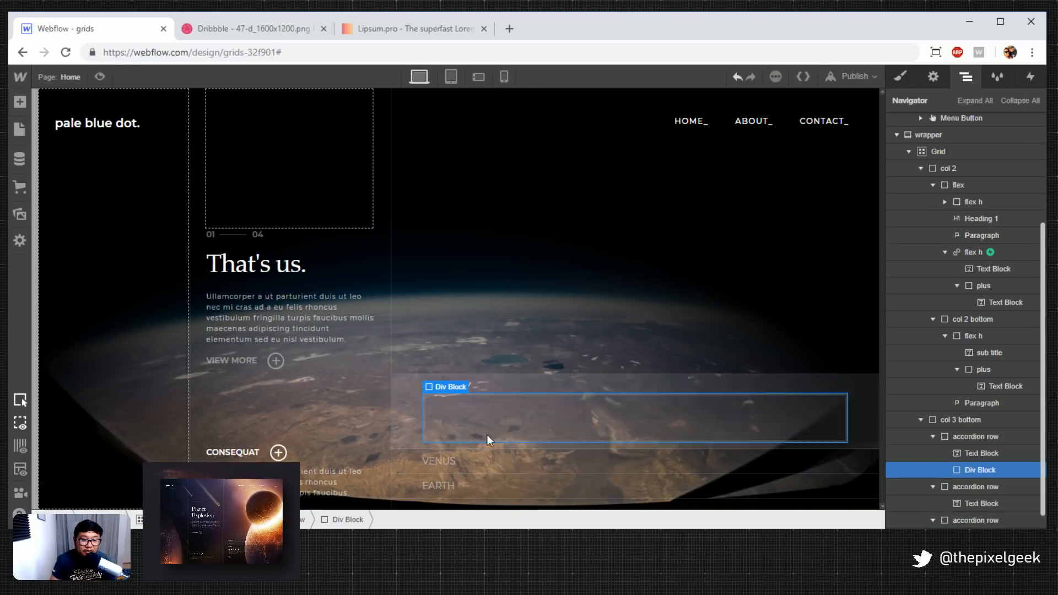
{"action": "left_click", "coordinate": [674, 355]}
{"action": "left_click", "coordinate": [451, 421]}
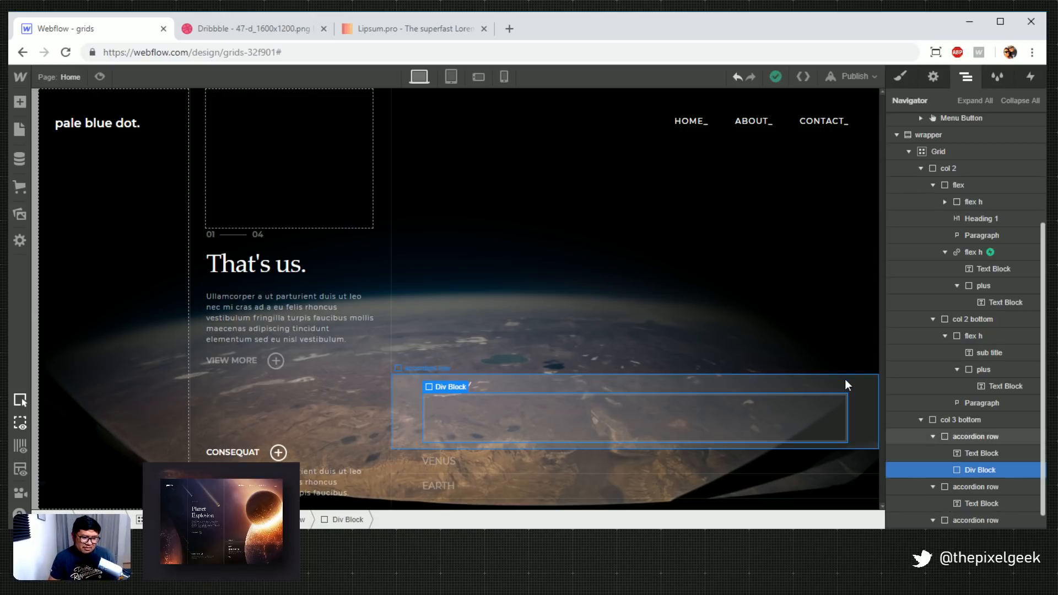
Insert a heading into the new div block of the MERCURY row and make it an H5
{"action": "key", "text": "a"}
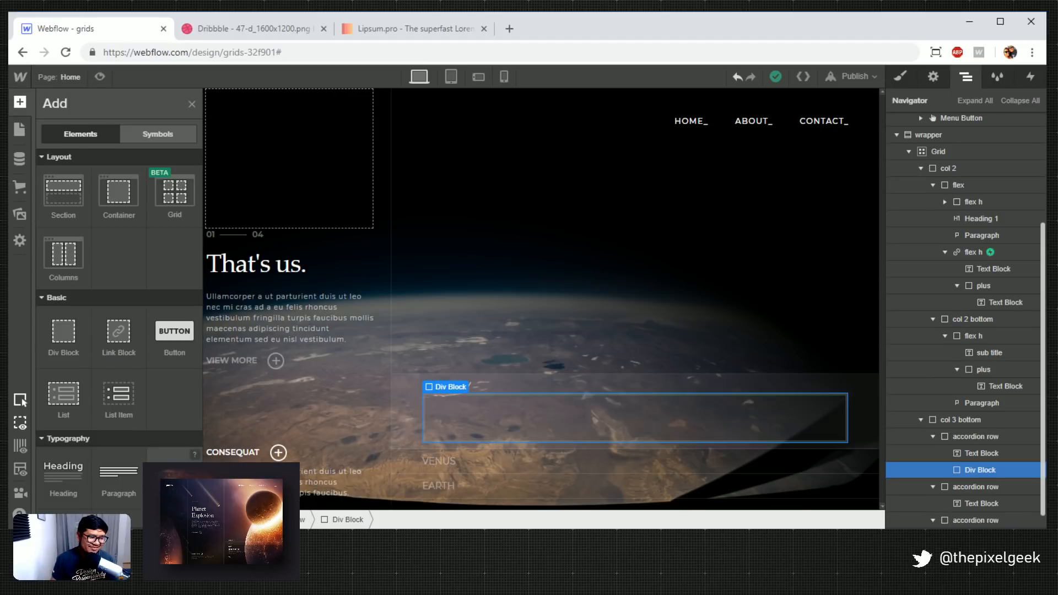
{"action": "scroll", "coordinate": [131, 439], "scroll_direction": "down", "scroll_amount": 3}
{"action": "left_click_drag", "start_coordinate": [64, 339], "coordinate": [564, 429]}
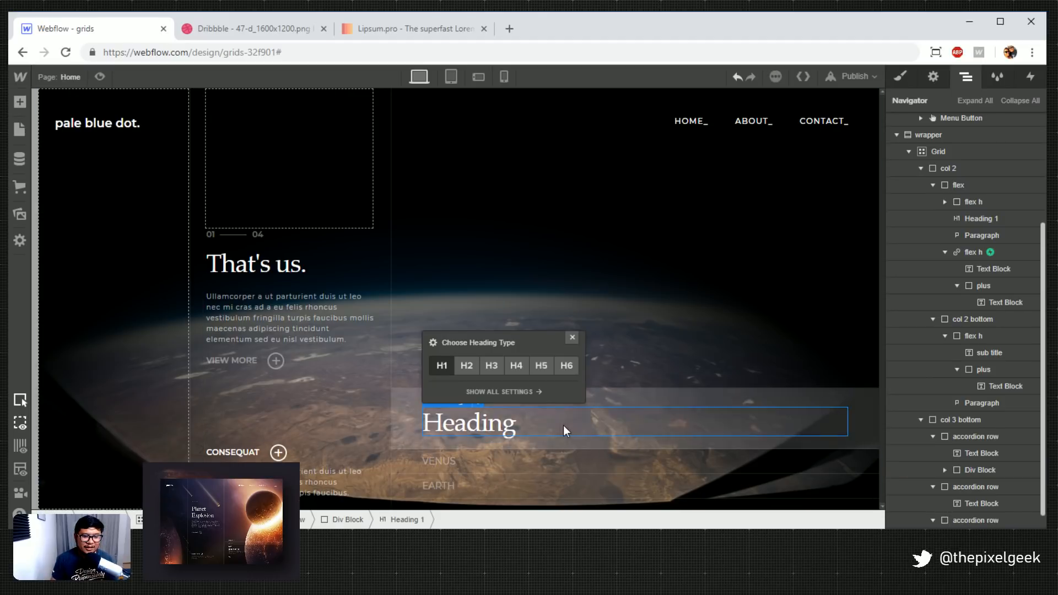
{"action": "left_click", "coordinate": [537, 366]}
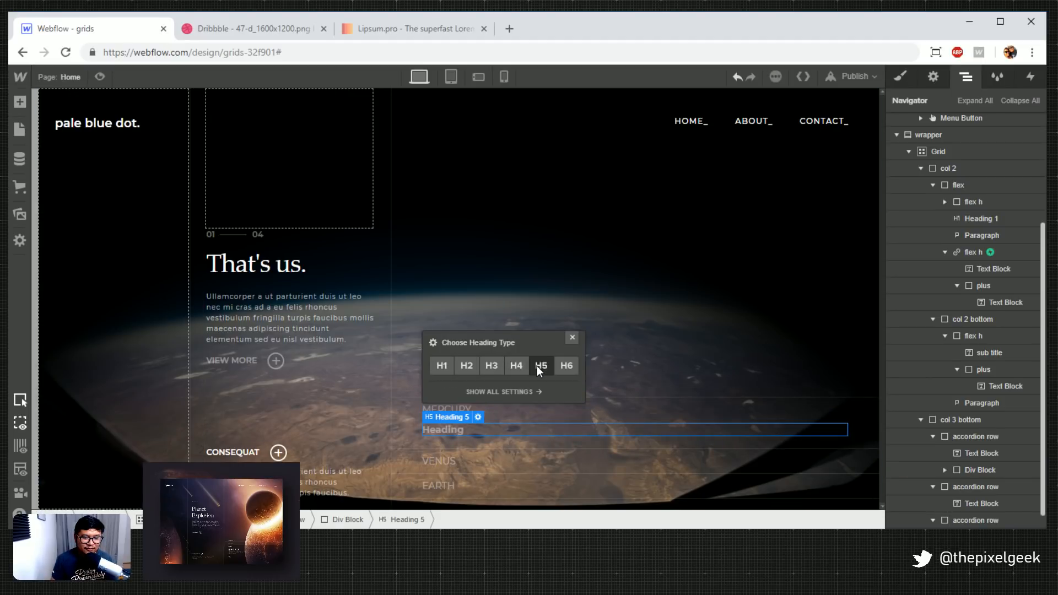
Give the MERCURY text block a new class named planet and set its font weight to 600 - Semi Bold
{"action": "left_click", "coordinate": [573, 336]}
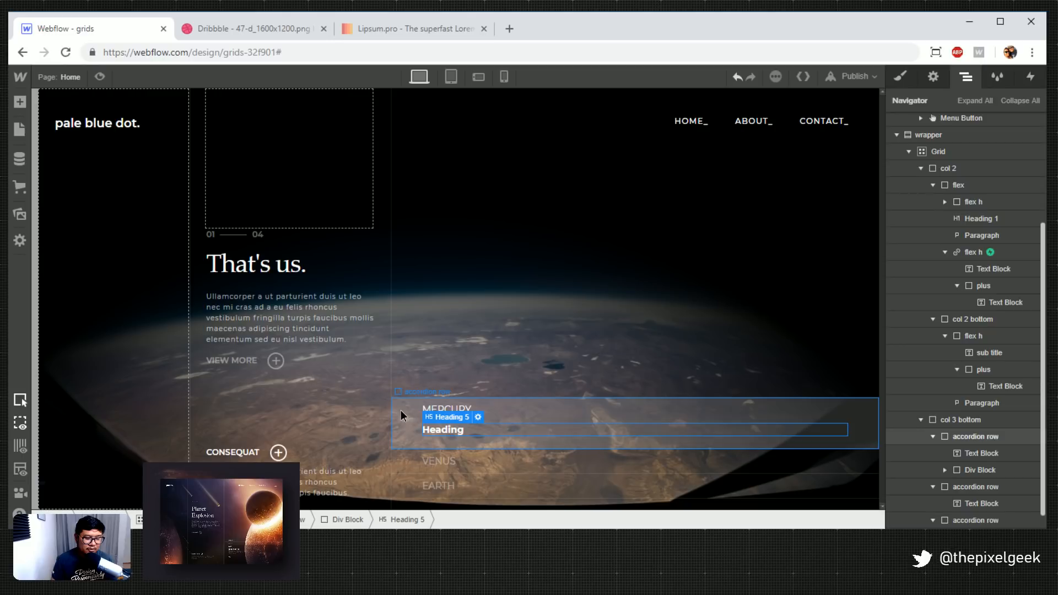
{"action": "left_click", "coordinate": [452, 407]}
{"action": "left_click", "coordinate": [901, 76]}
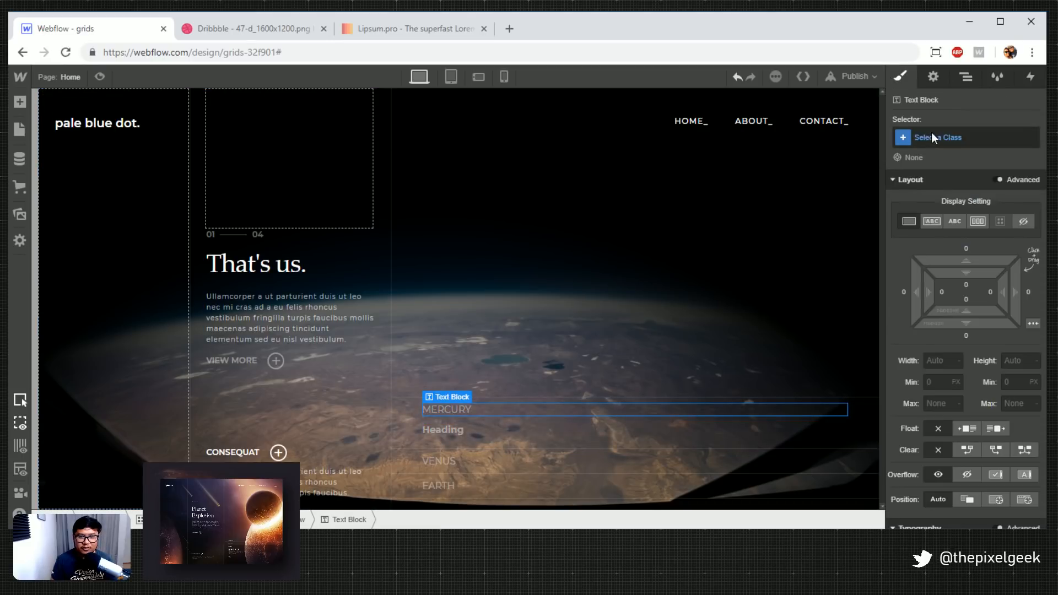
{"action": "left_click", "coordinate": [933, 138]}
{"action": "type", "text": "planet"}
{"action": "key", "text": "Return"}
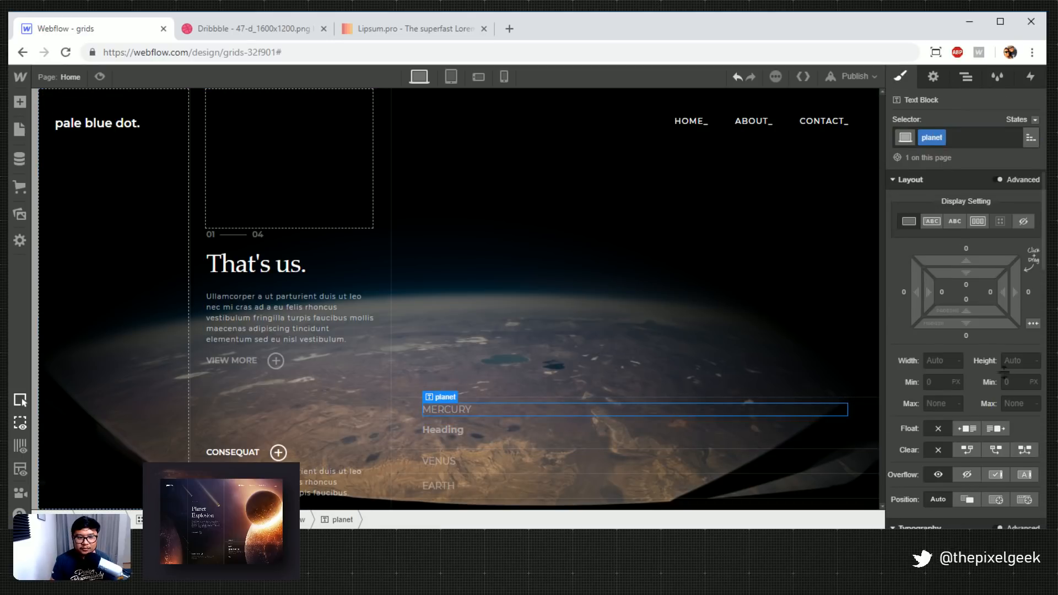
{"action": "scroll", "coordinate": [998, 367], "scroll_direction": "down", "scroll_amount": 5}
{"action": "left_click", "coordinate": [953, 245]}
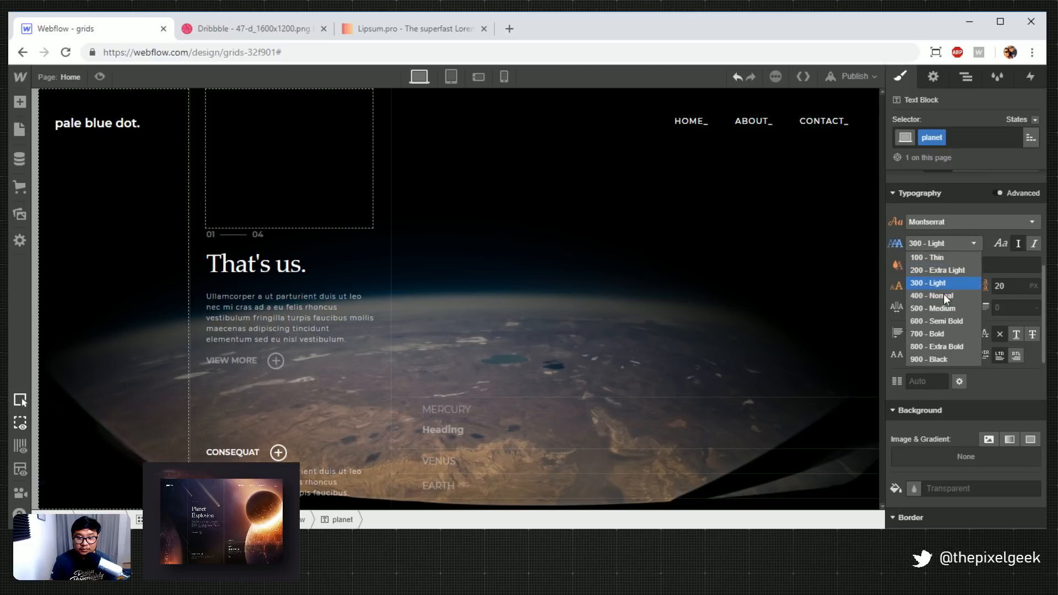
{"action": "left_click", "coordinate": [941, 320]}
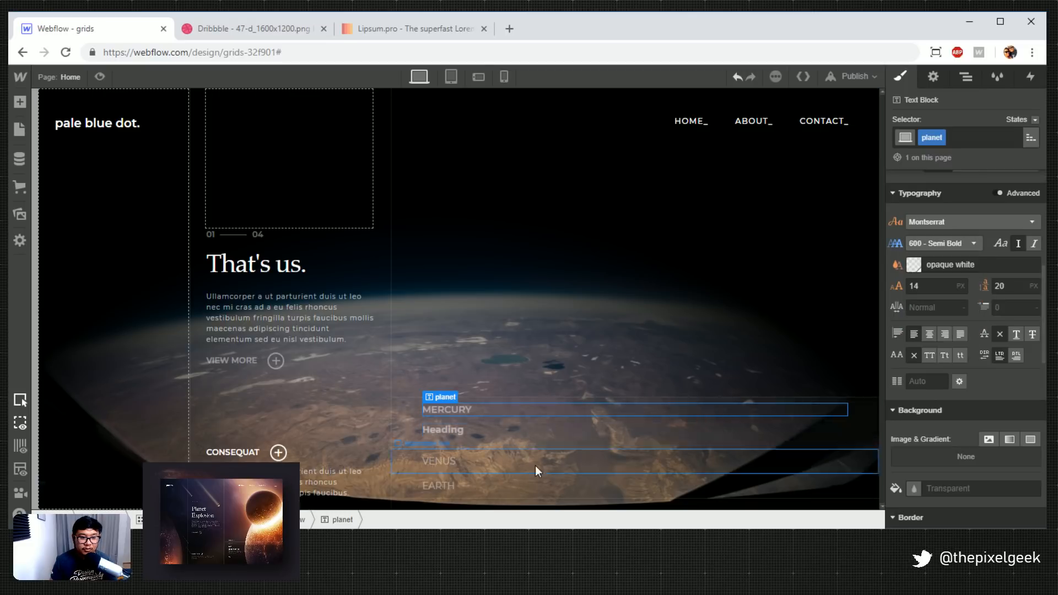
Apply the planet class to the VENUS and EARTH text blocks
{"action": "left_click", "coordinate": [446, 462]}
{"action": "left_click", "coordinate": [953, 145]}
{"action": "type", "text": "planet"}
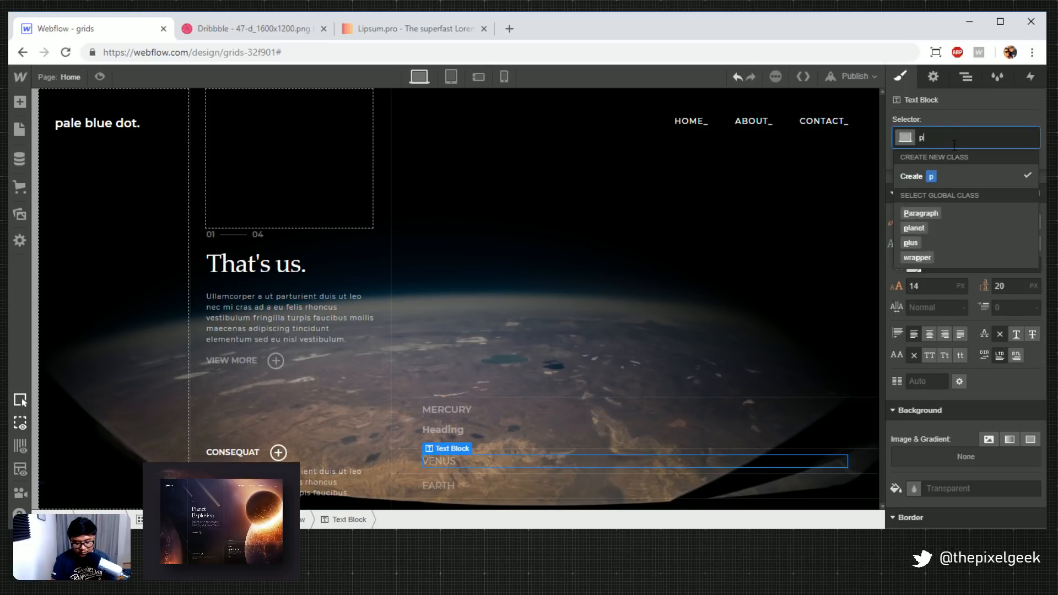
{"action": "key", "text": "Return"}
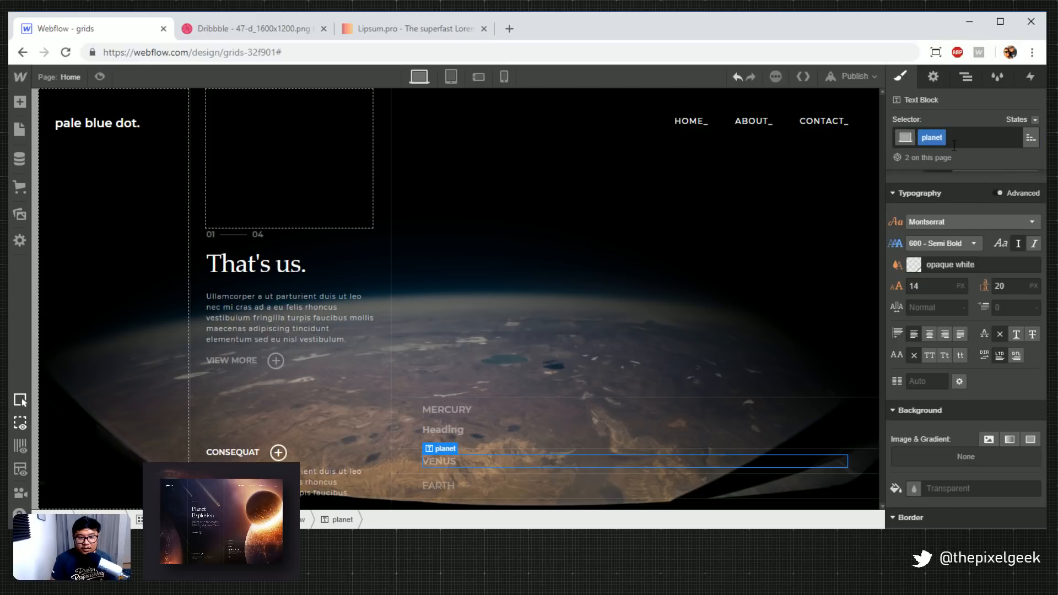
{"action": "left_click", "coordinate": [461, 486]}
{"action": "left_click", "coordinate": [945, 137]}
{"action": "type", "text": "planet"}
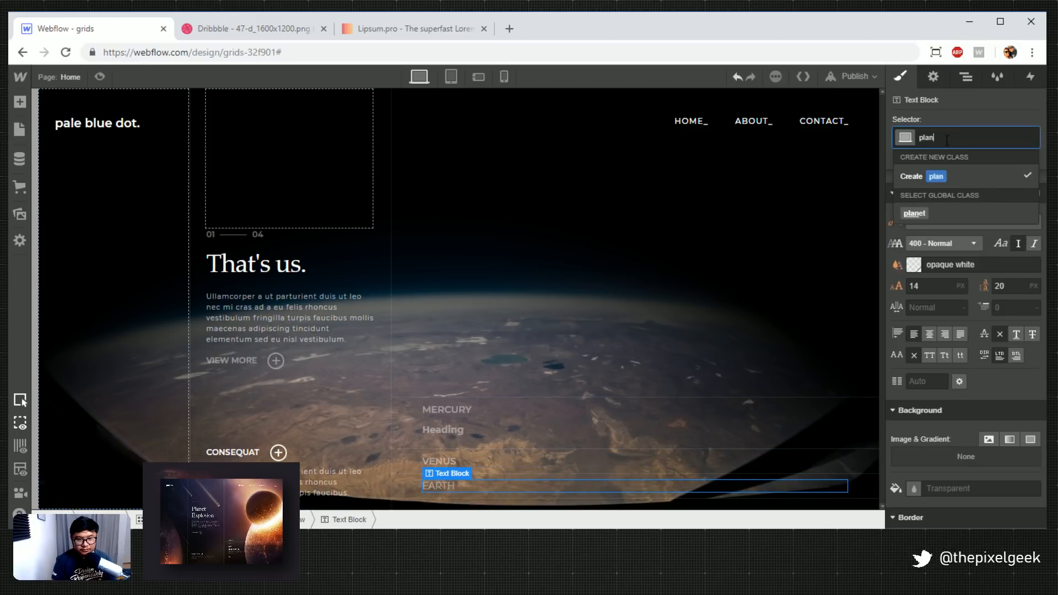
{"action": "key", "text": "Return"}
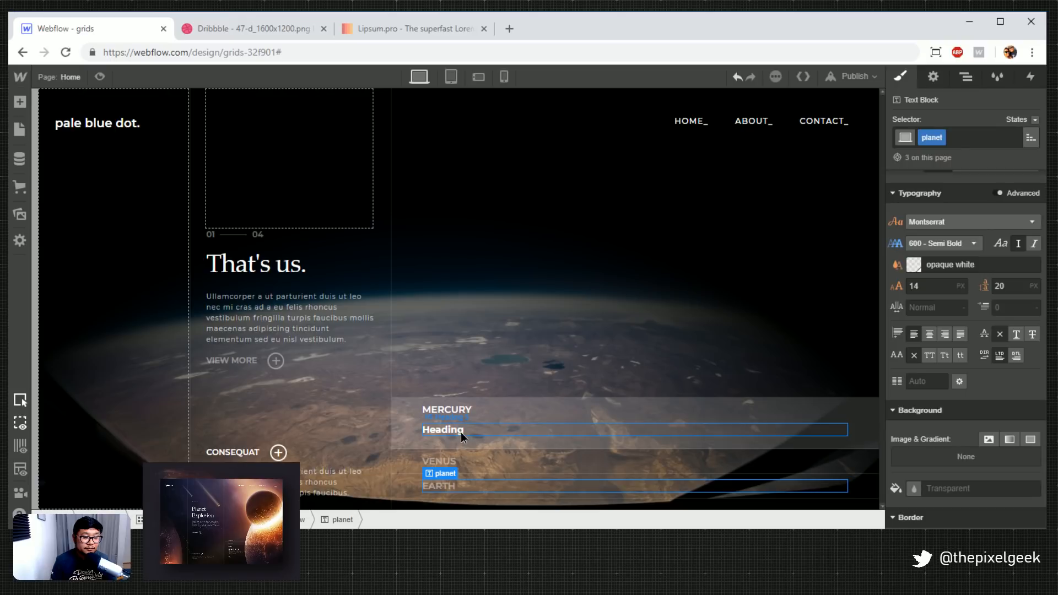
Change the heading inside the MERCURY row to heading type H6
{"action": "left_click", "coordinate": [461, 432]}
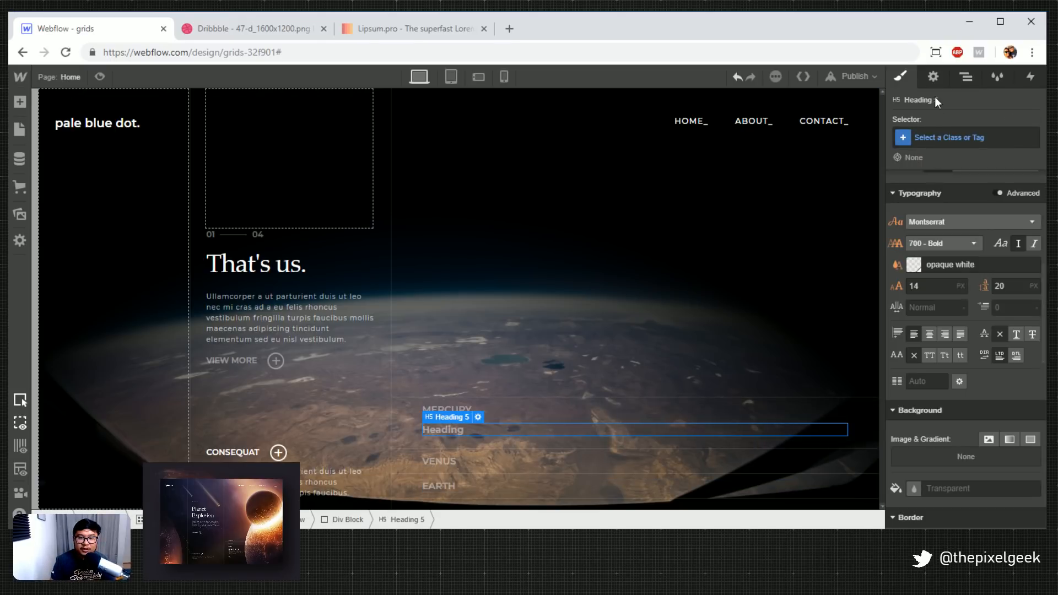
{"action": "left_click", "coordinate": [933, 77]}
{"action": "left_click", "coordinate": [1026, 216]}
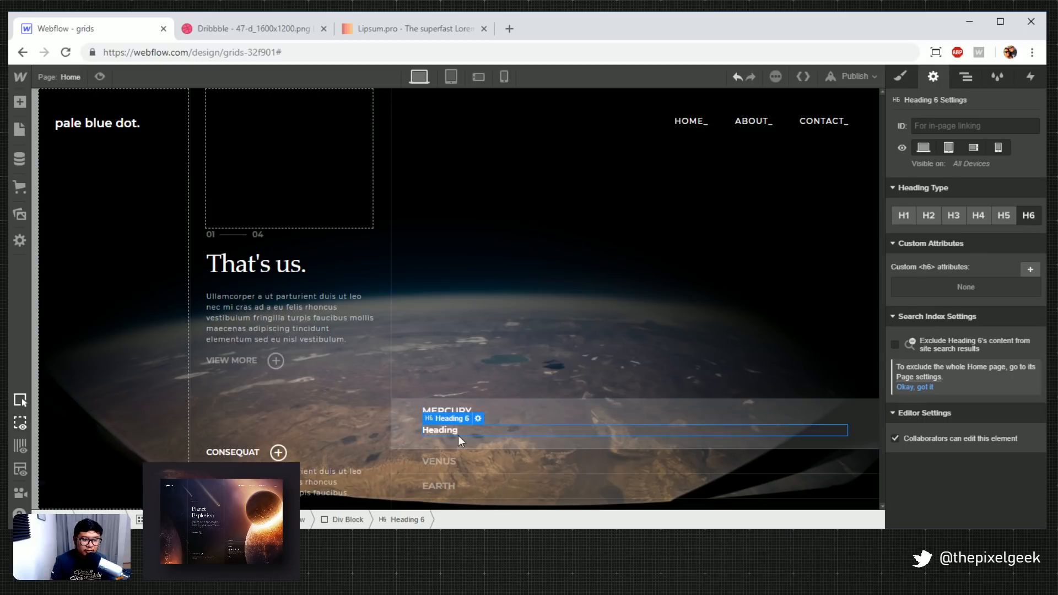
Style the All H6 Headings tag with uppercase text
{"action": "left_click", "coordinate": [901, 77]}
{"action": "left_click", "coordinate": [950, 136]}
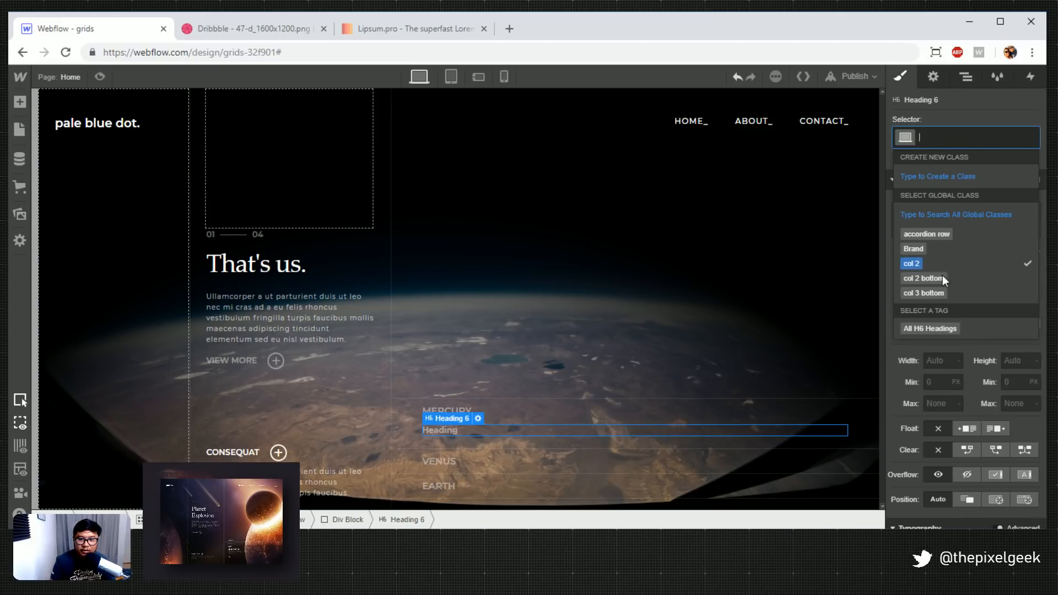
{"action": "left_click", "coordinate": [935, 330]}
{"action": "scroll", "coordinate": [968, 459], "scroll_direction": "down", "scroll_amount": 5}
{"action": "left_click", "coordinate": [929, 423]}
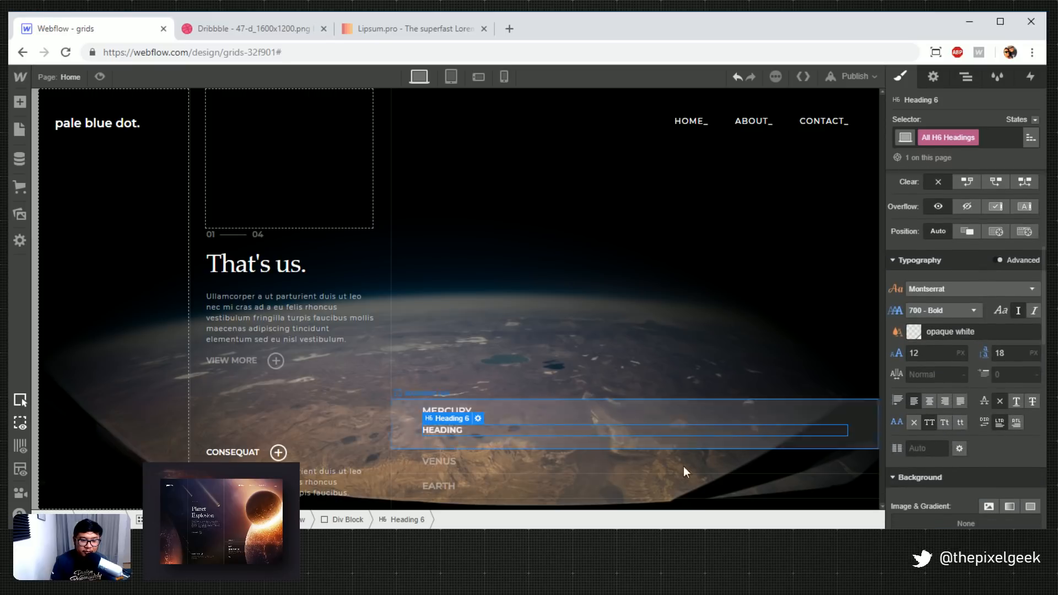
Switch to Lipsum.pro, generate two-word filler texts and copy the second one, "Mi praesent"
{"action": "left_click", "coordinate": [457, 432]}
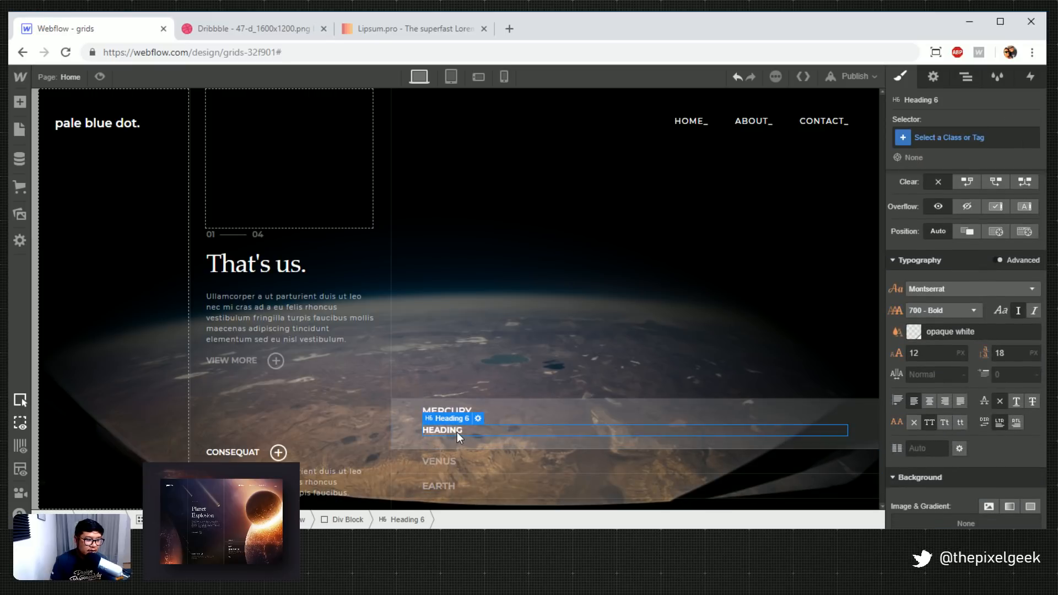
{"action": "left_click", "coordinate": [408, 28]}
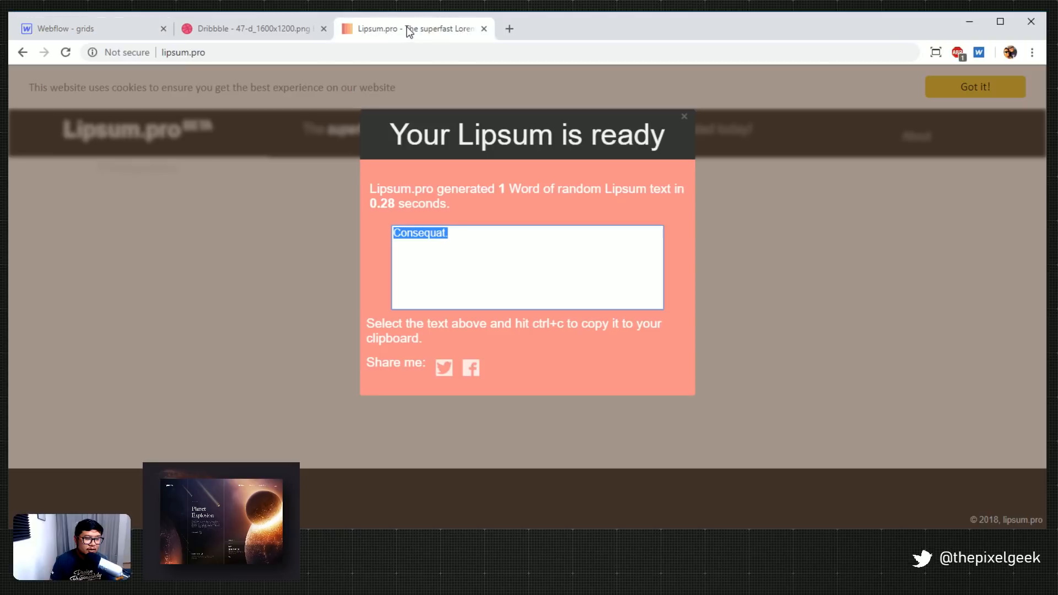
{"action": "left_click", "coordinate": [253, 297]}
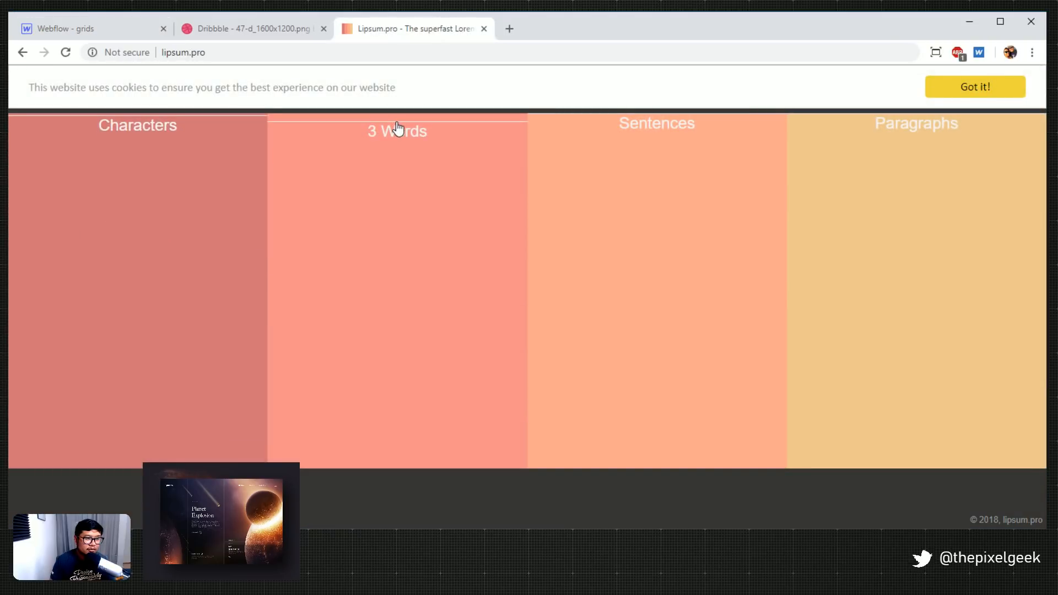
{"action": "scroll", "coordinate": [398, 128], "scroll_direction": "down", "scroll_amount": 2}
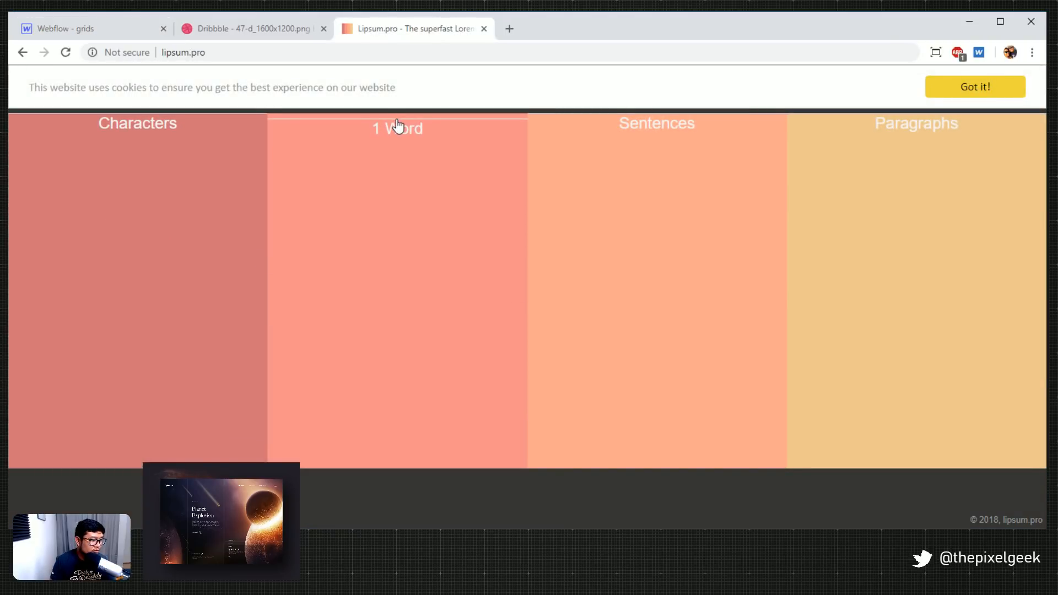
{"action": "scroll", "coordinate": [398, 128], "scroll_direction": "up", "scroll_amount": 1}
{"action": "left_click", "coordinate": [397, 129]}
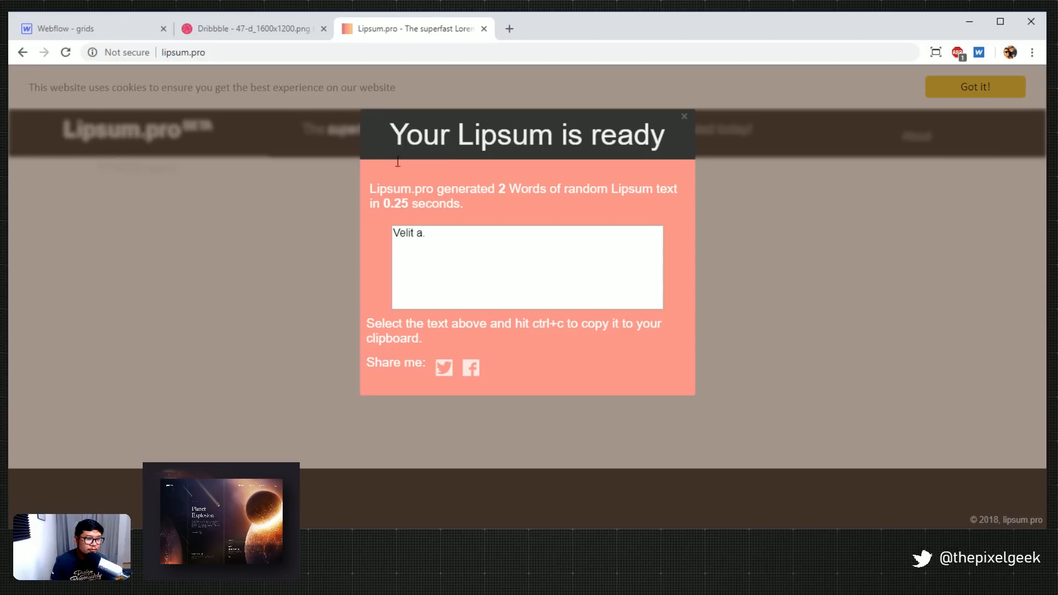
{"action": "left_click", "coordinate": [323, 252]}
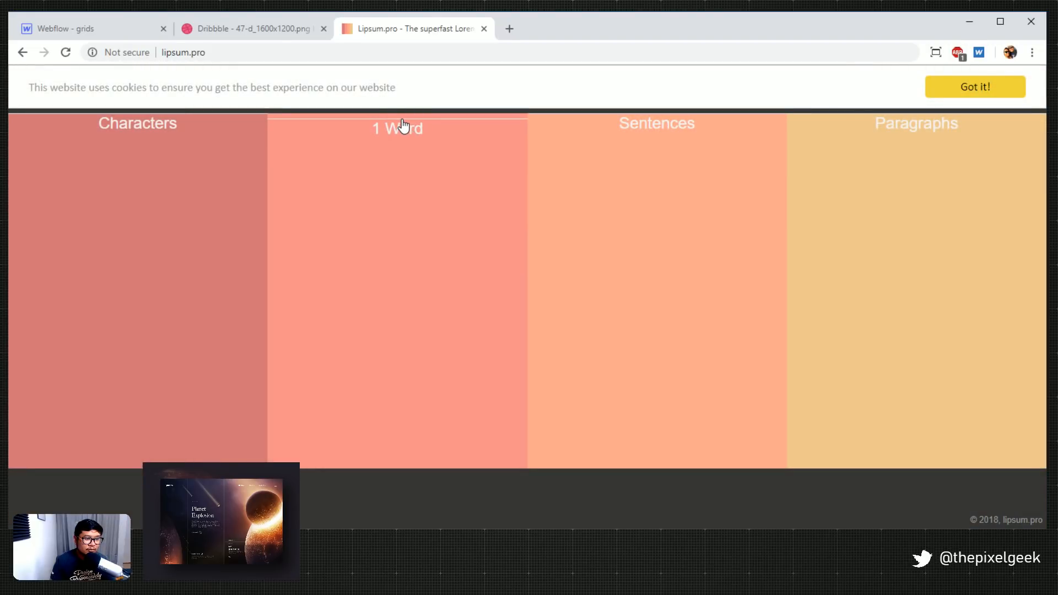
{"action": "scroll", "coordinate": [404, 126], "scroll_direction": "up", "scroll_amount": 1}
{"action": "left_click", "coordinate": [402, 129]}
{"action": "left_click_drag", "start_coordinate": [451, 249], "coordinate": [364, 224]}
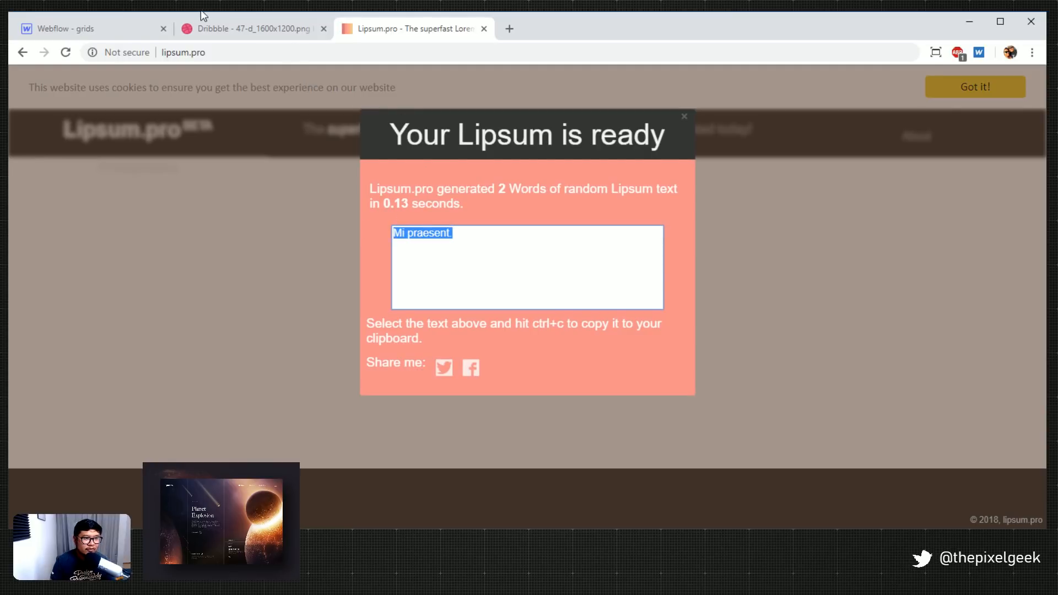
Back in Webflow, replace the text of the MERCURY row's H6 heading with MI PRAESENT, without a full stop
{"action": "left_click", "coordinate": [100, 31]}
{"action": "double_click", "coordinate": [441, 430]}
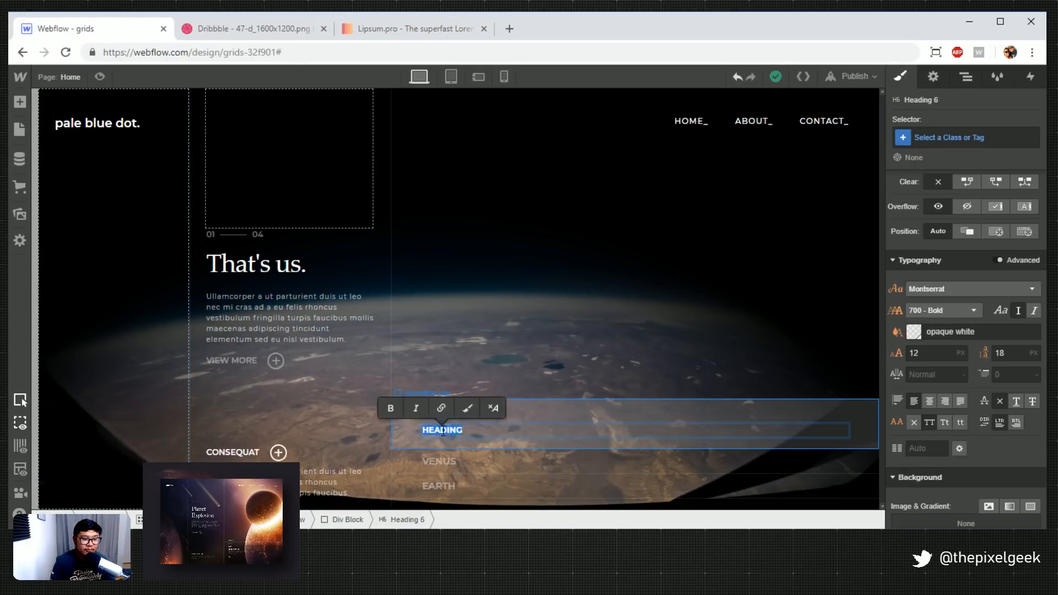
{"action": "type", "text": "MI PRAESENT"}
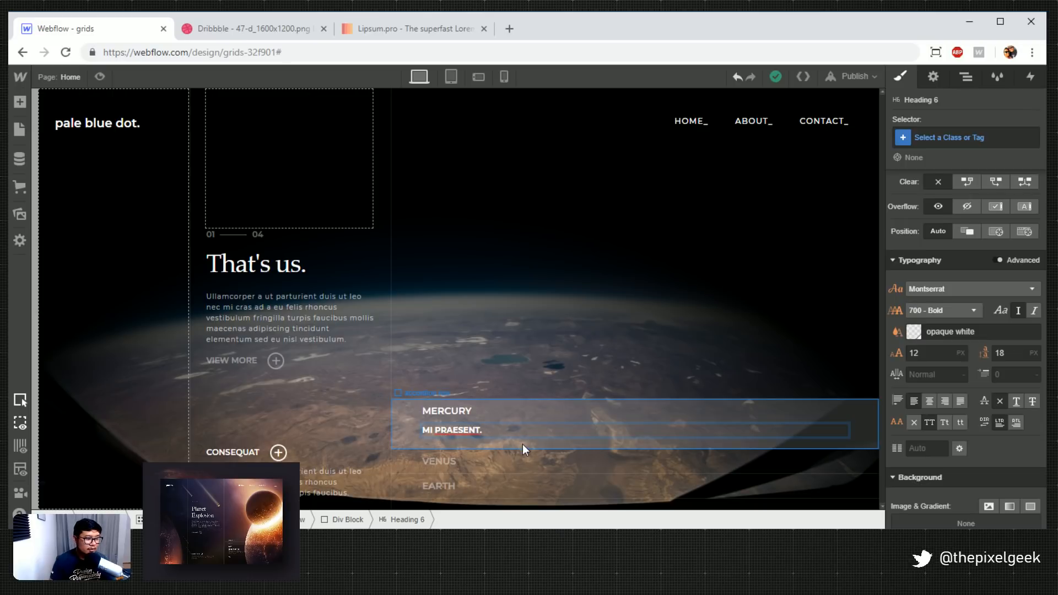
{"action": "key", "text": "Escape"}
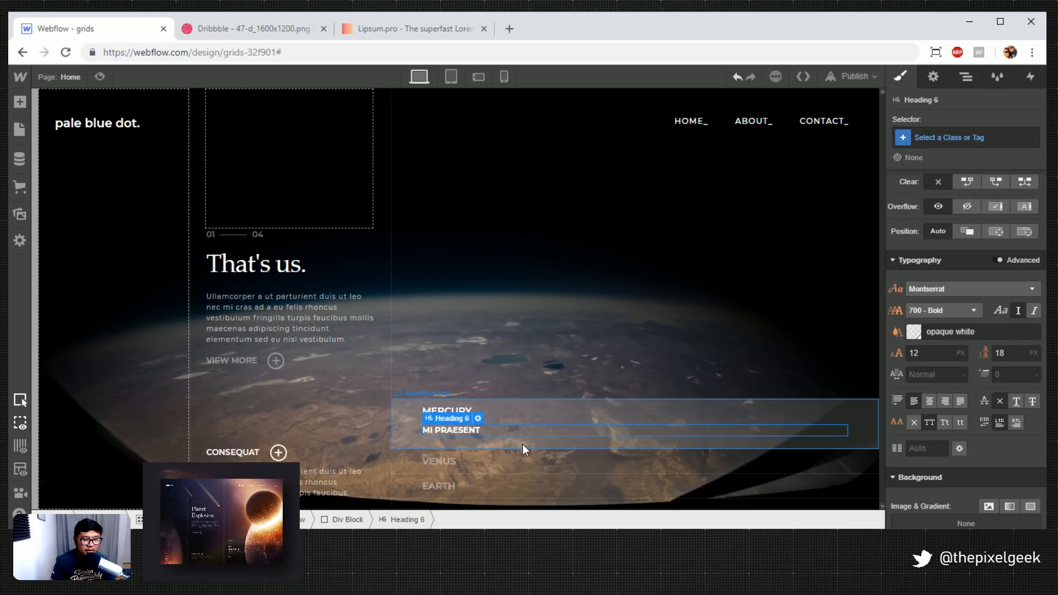
Copy the paragraph under CONSEQUAT to below the MI PRAESENT heading and compare the row with the Dribbble reference
{"action": "left_click", "coordinate": [488, 440]}
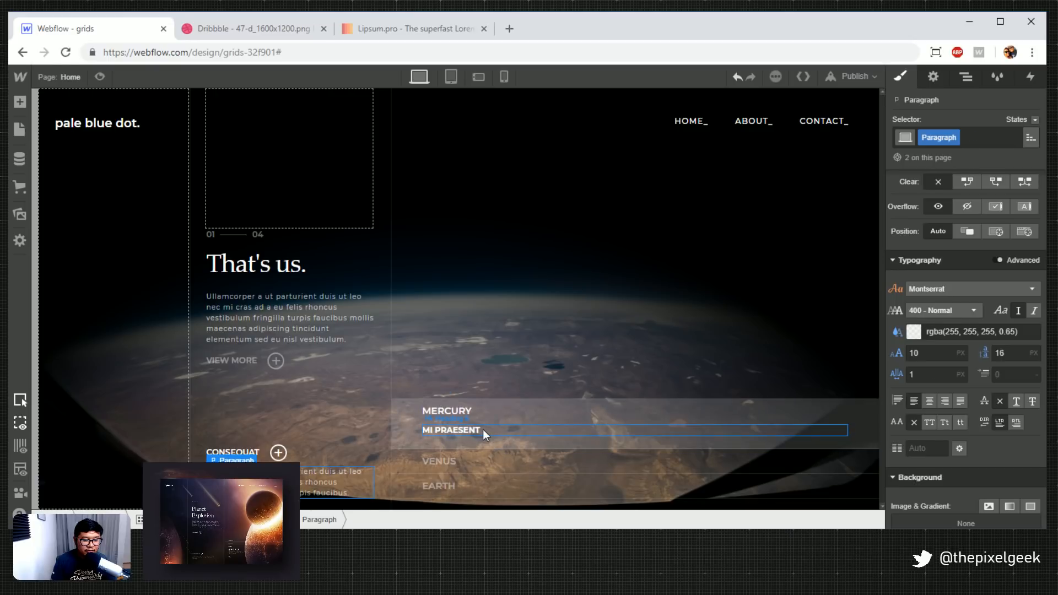
{"action": "left_click", "coordinate": [483, 429]}
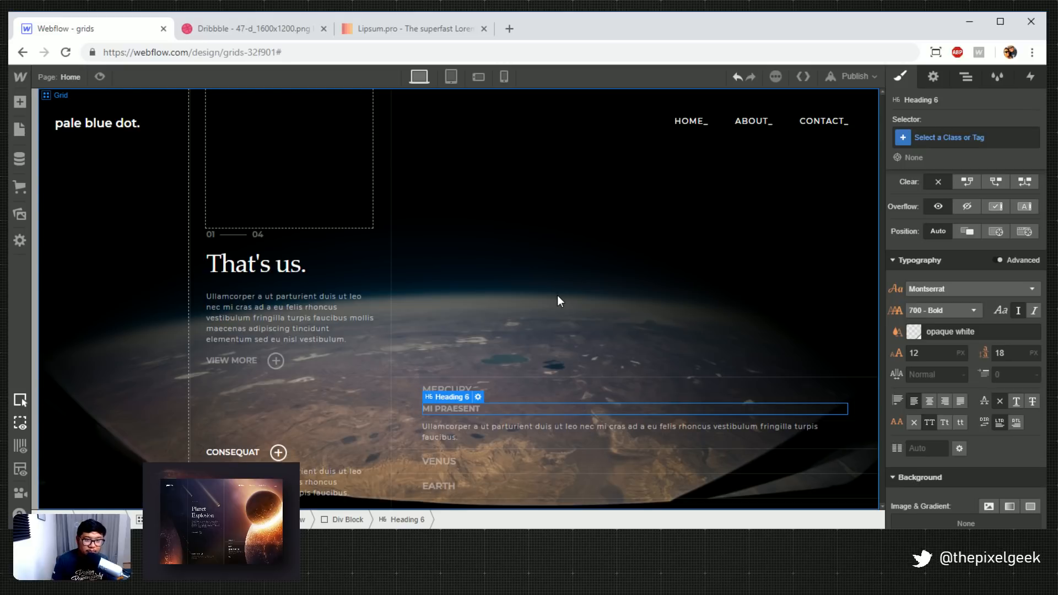
{"action": "left_click", "coordinate": [240, 29]}
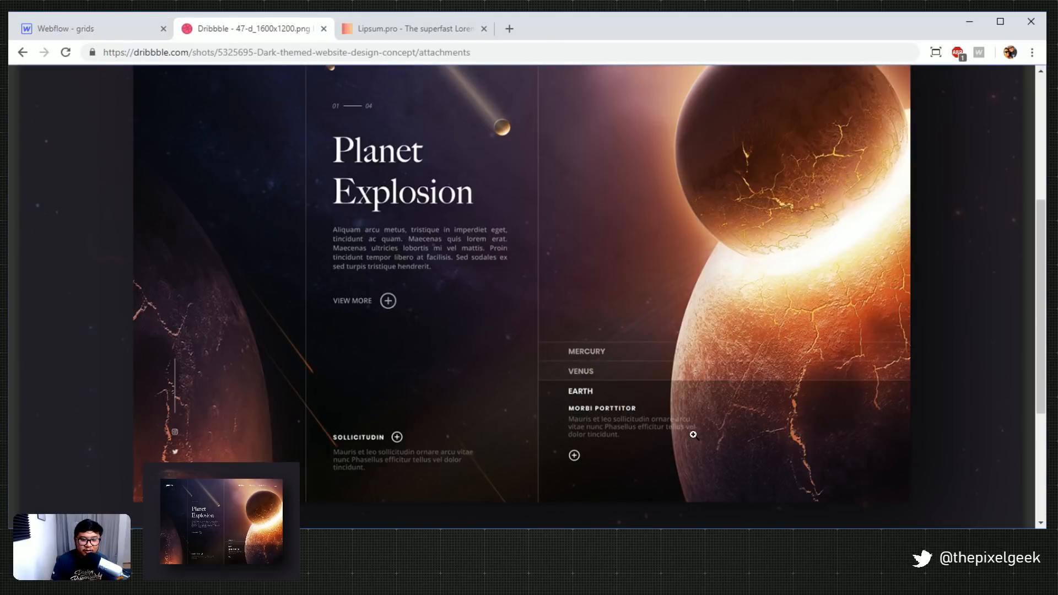
{"action": "left_click", "coordinate": [99, 30]}
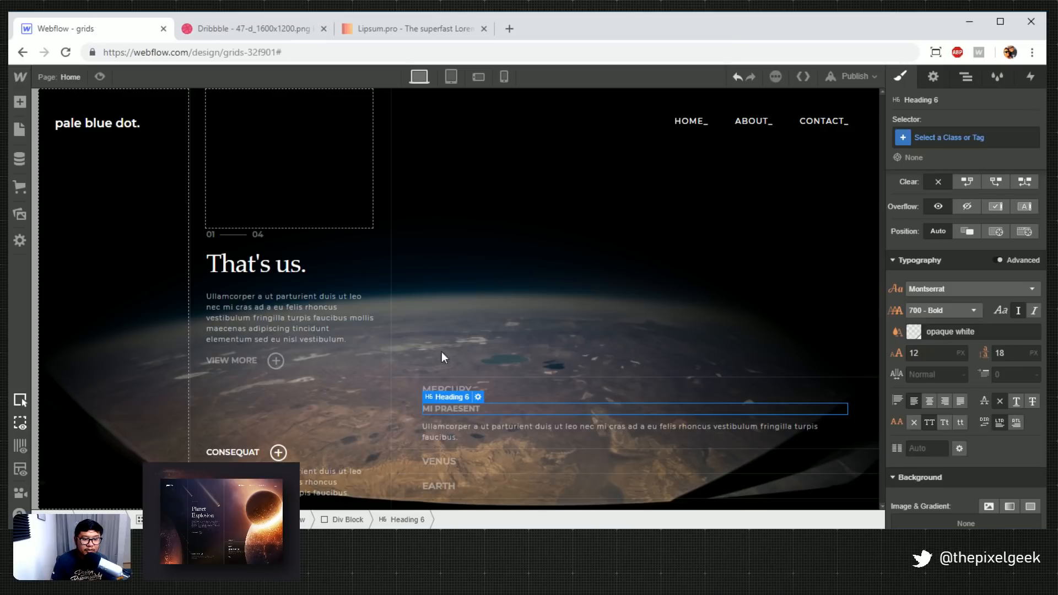
Add the combo class planet info to the MERCURY row's paragraph and set its maximum width to 250 px
{"action": "left_click", "coordinate": [460, 429]}
{"action": "left_click", "coordinate": [978, 137]}
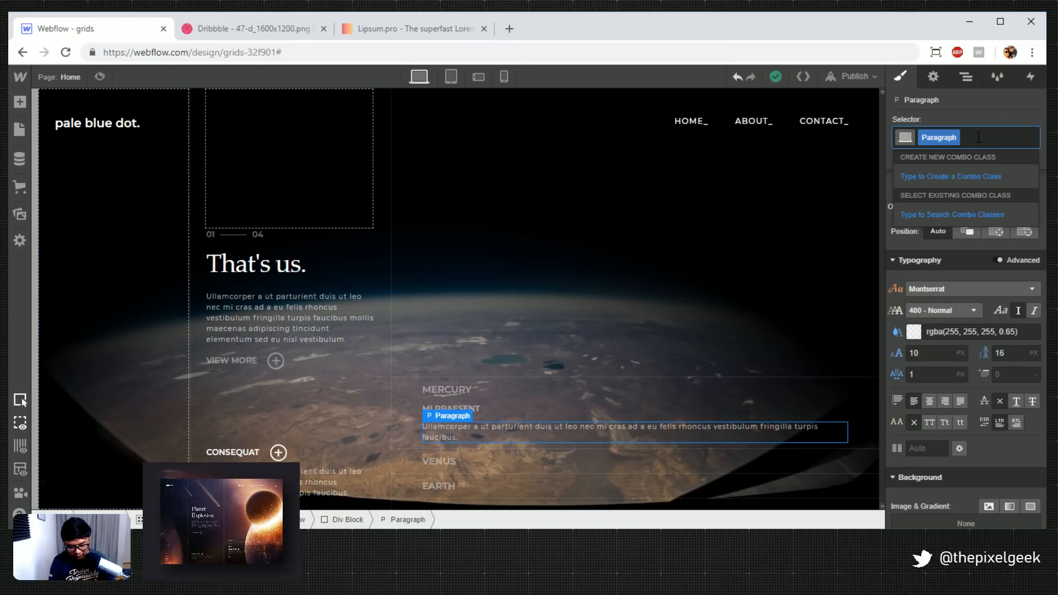
{"action": "type", "text": "planet info"}
{"action": "key", "text": "Return"}
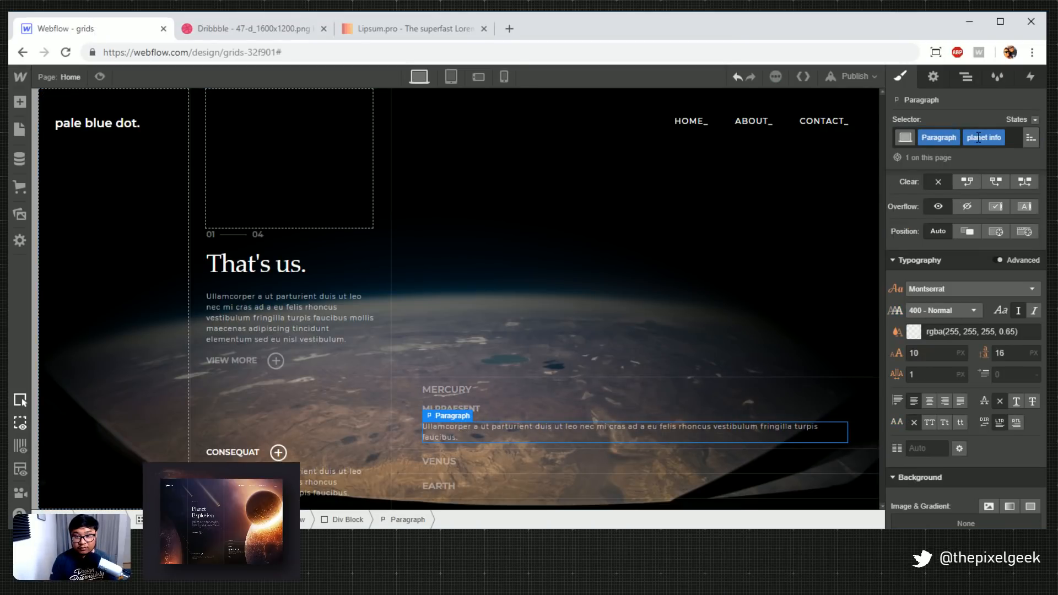
{"action": "scroll", "coordinate": [958, 284], "scroll_direction": "up", "scroll_amount": 4}
{"action": "left_click", "coordinate": [930, 337]}
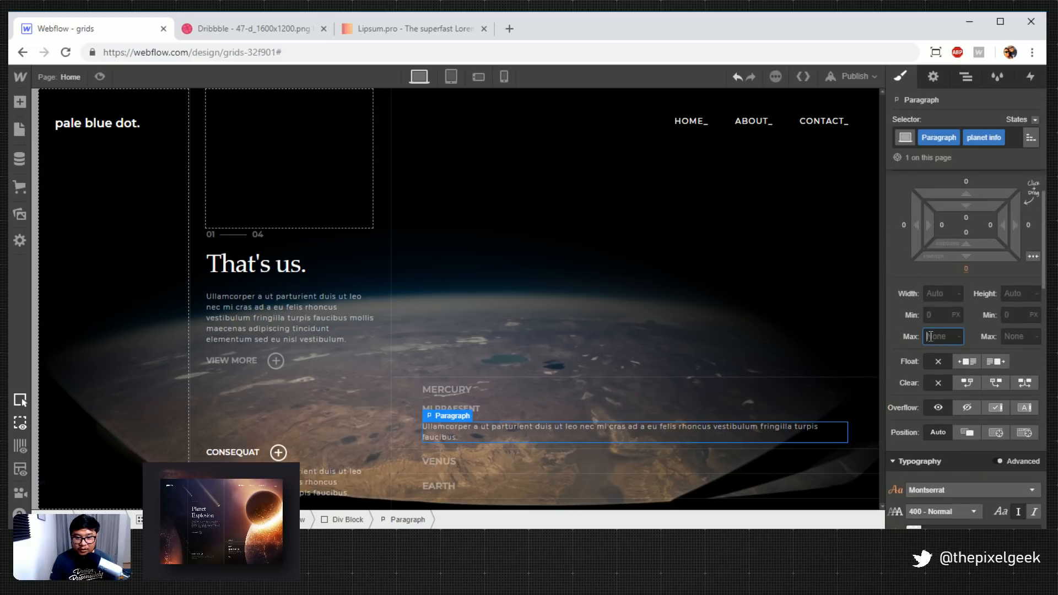
{"action": "type", "text": "250"}
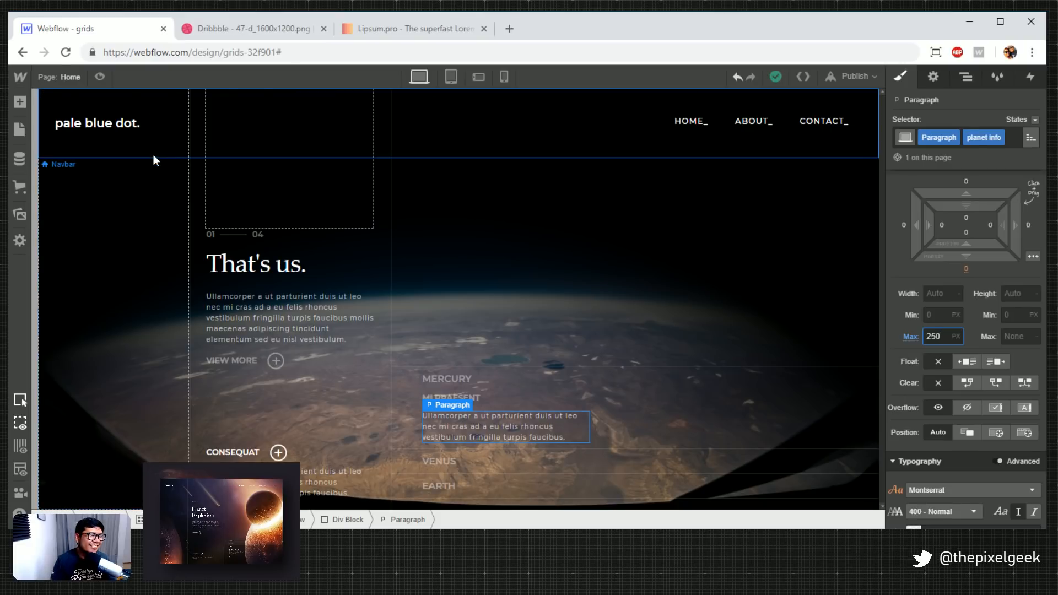
Open the project settings, enable the read-only share link and copy it
{"action": "left_click", "coordinate": [66, 77]}
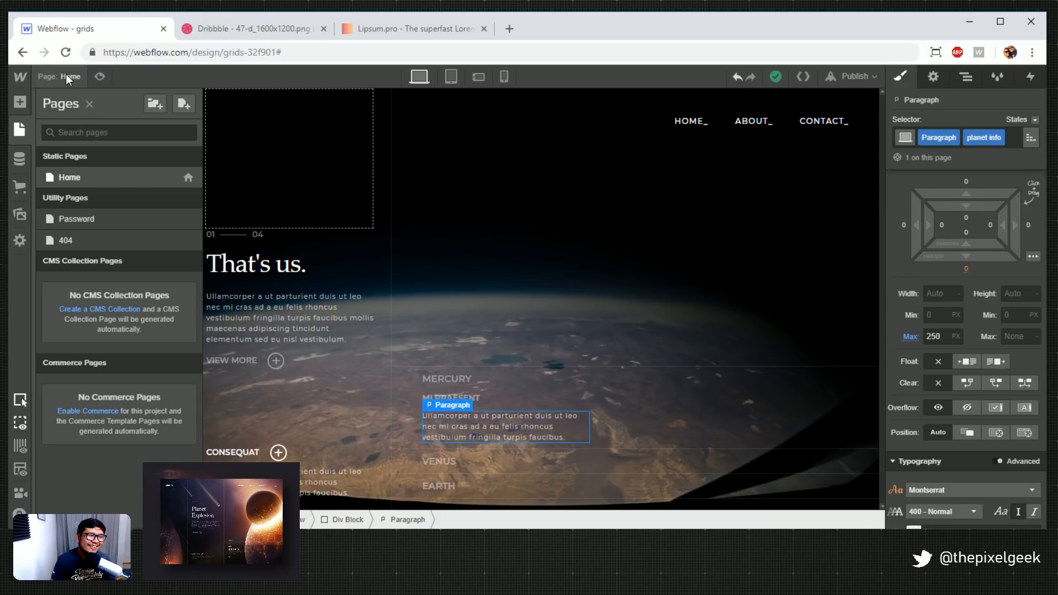
{"action": "mouse_move", "coordinate": [19, 78]}
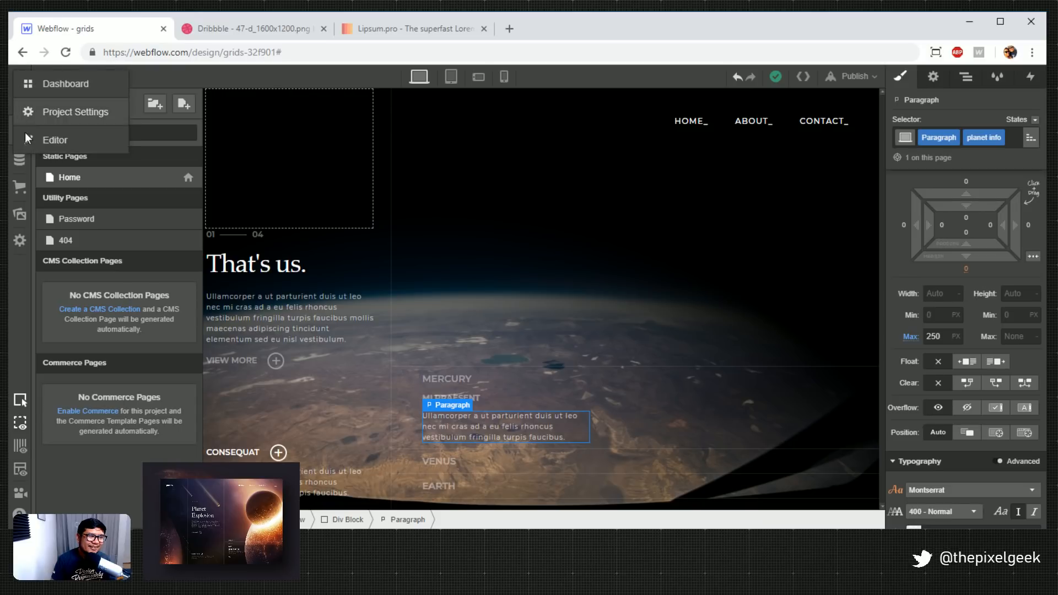
{"action": "left_click", "coordinate": [69, 112]}
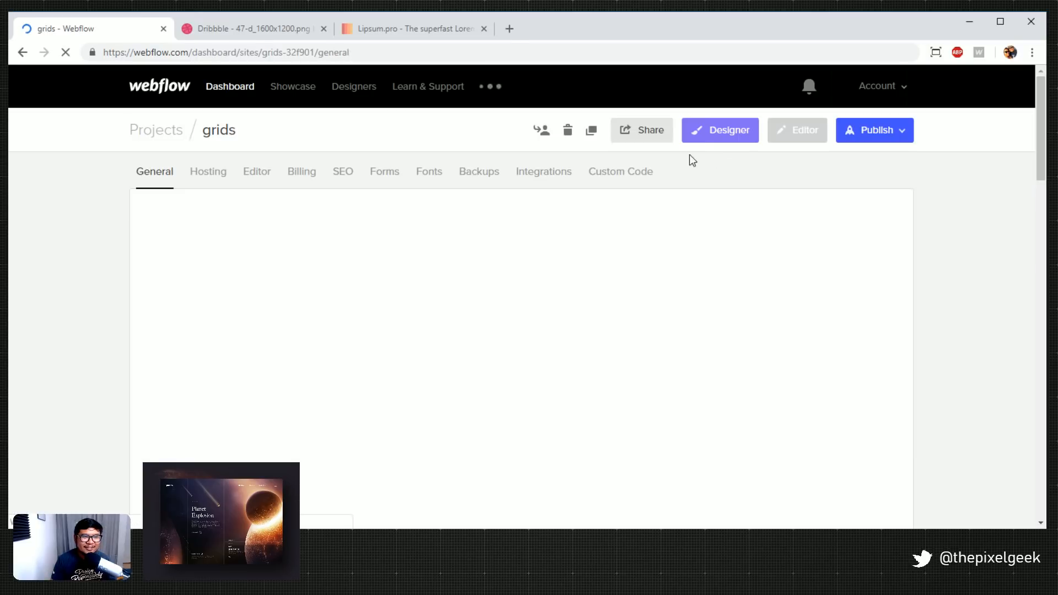
{"action": "left_click", "coordinate": [642, 132]}
{"action": "left_click", "coordinate": [358, 272]}
{"action": "left_click", "coordinate": [677, 270]}
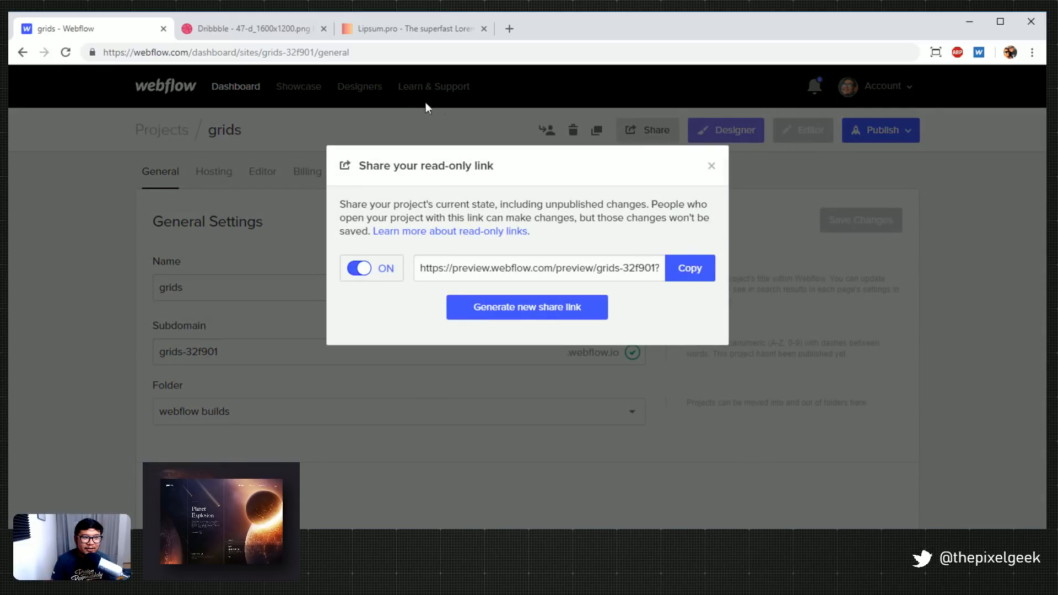
Open the copied read-only share link in the browser with &cssView=true appended to its address
{"action": "left_click", "coordinate": [444, 58]}
{"action": "key", "text": "ctrl+a"}
{"action": "key", "text": "ctrl+v"}
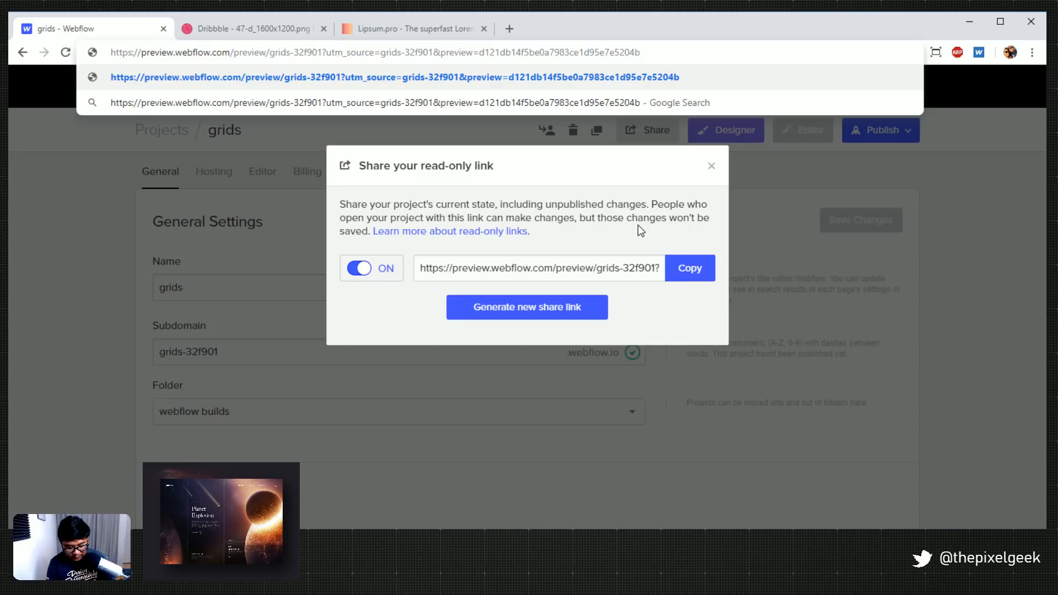
{"action": "type", "text": "&css"}
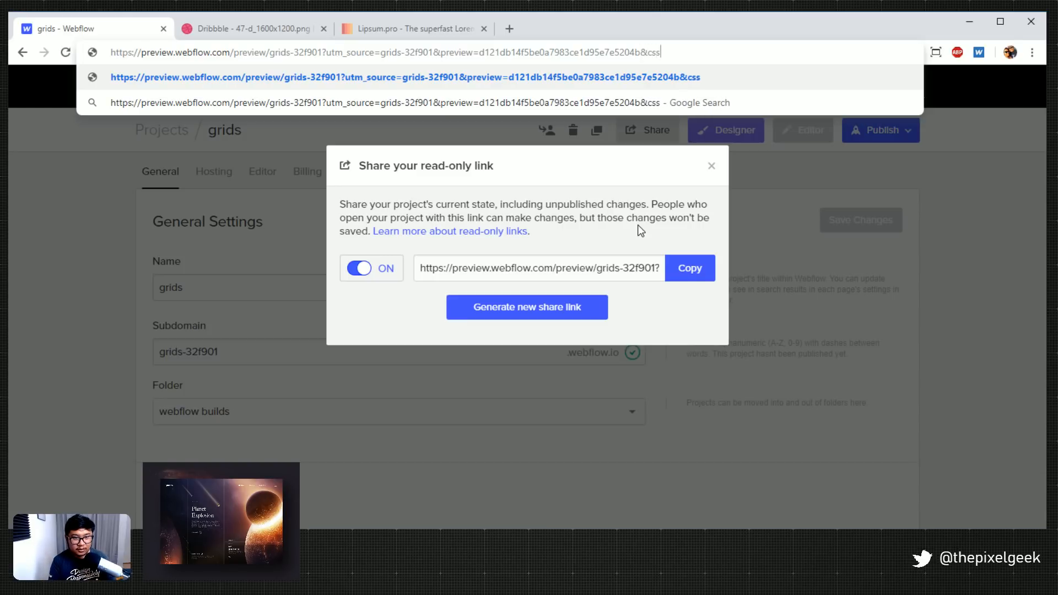
{"action": "type", "text": "View=true"}
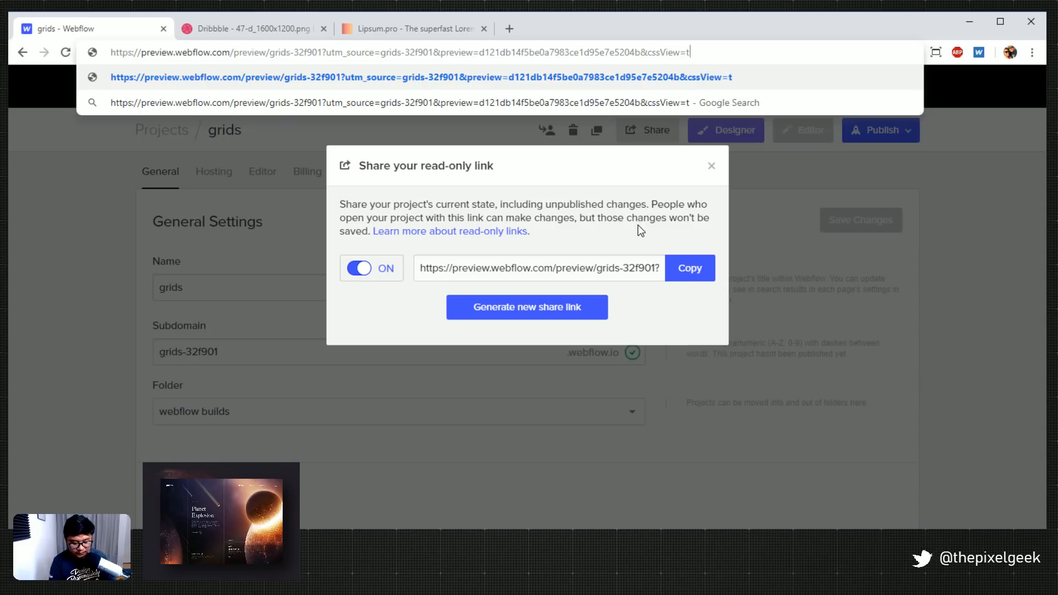
{"action": "key", "text": "Return"}
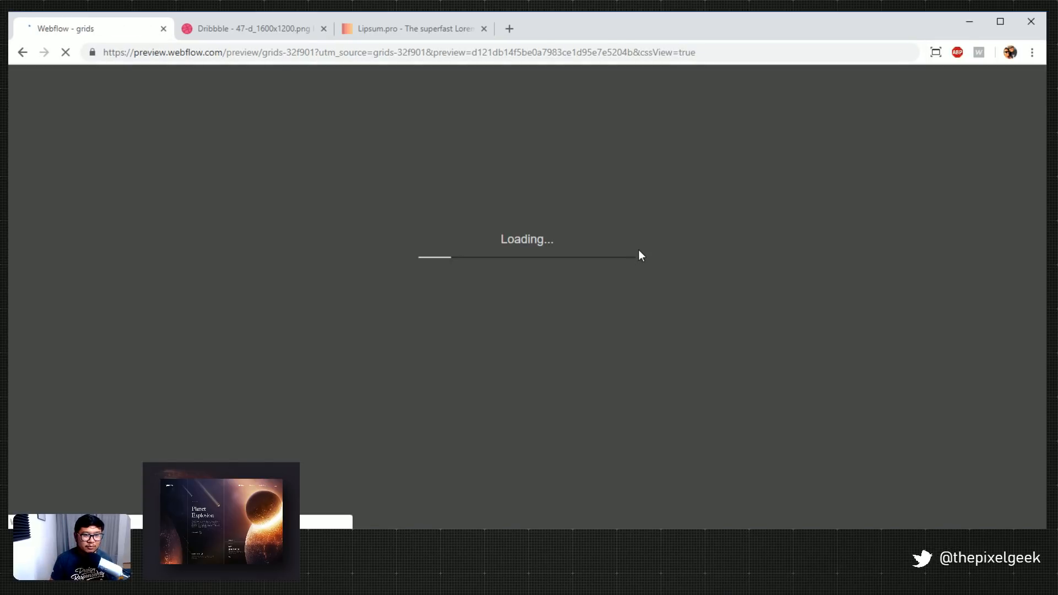
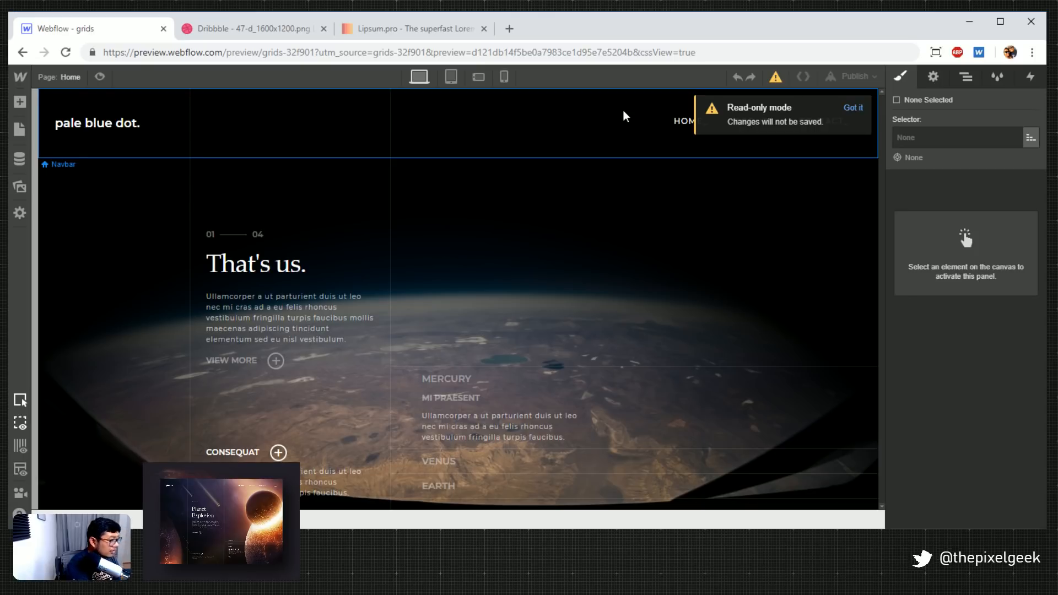
Replace the cssView=true parameter in the preview link with css=1 and reload the project
{"action": "double_click", "coordinate": [665, 58]}
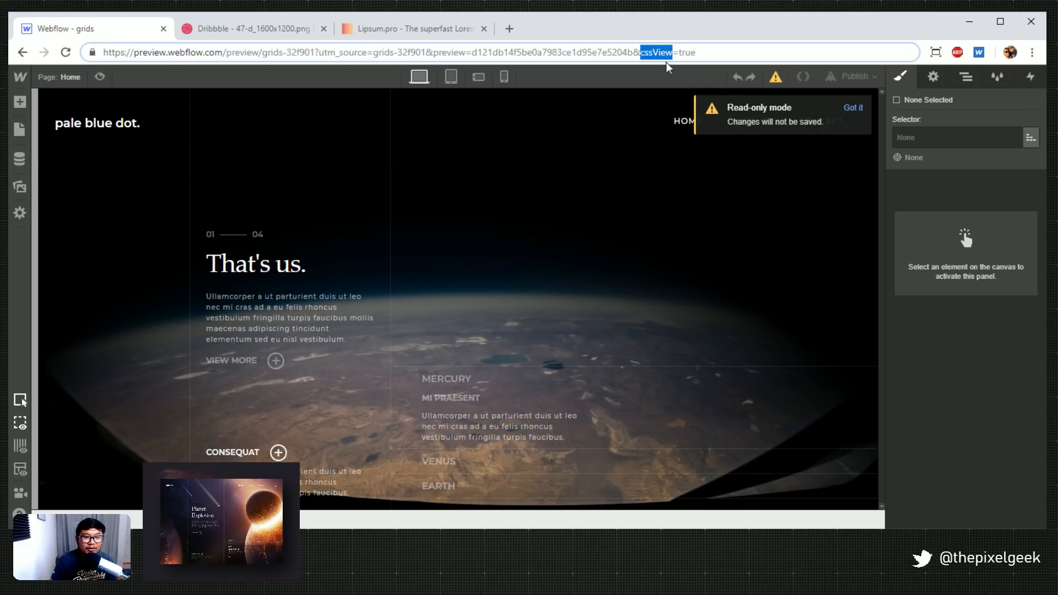
{"action": "type", "text": "c"}
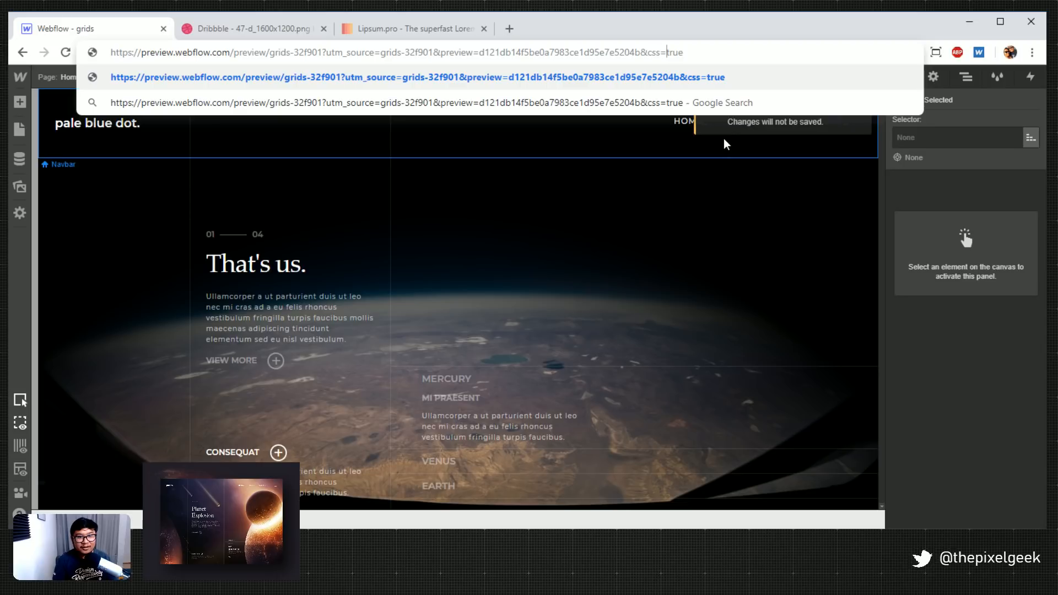
{"action": "type", "text": "ss"}
{"action": "key", "text": "Delete"}
{"action": "key", "text": "Delete"}
{"action": "key", "text": "Delete"}
{"action": "key", "text": "Delete"}
{"action": "type", "text": "1"}
{"action": "key", "text": "Return"}
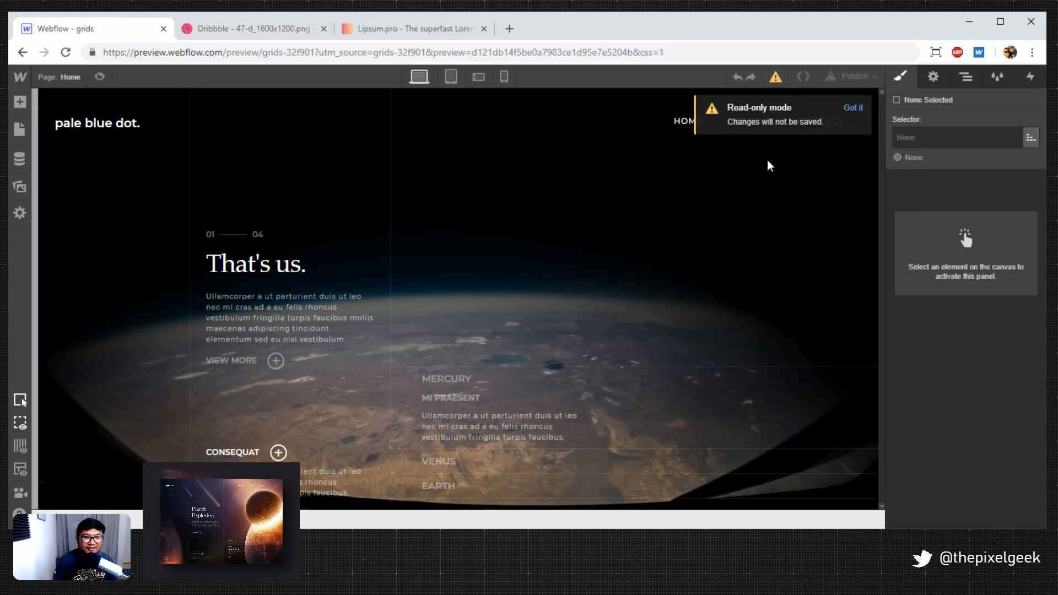
Dismiss the read-only notice and select the MERCURY row's paragraph and title to check for a CSS view
{"action": "left_click", "coordinate": [490, 428]}
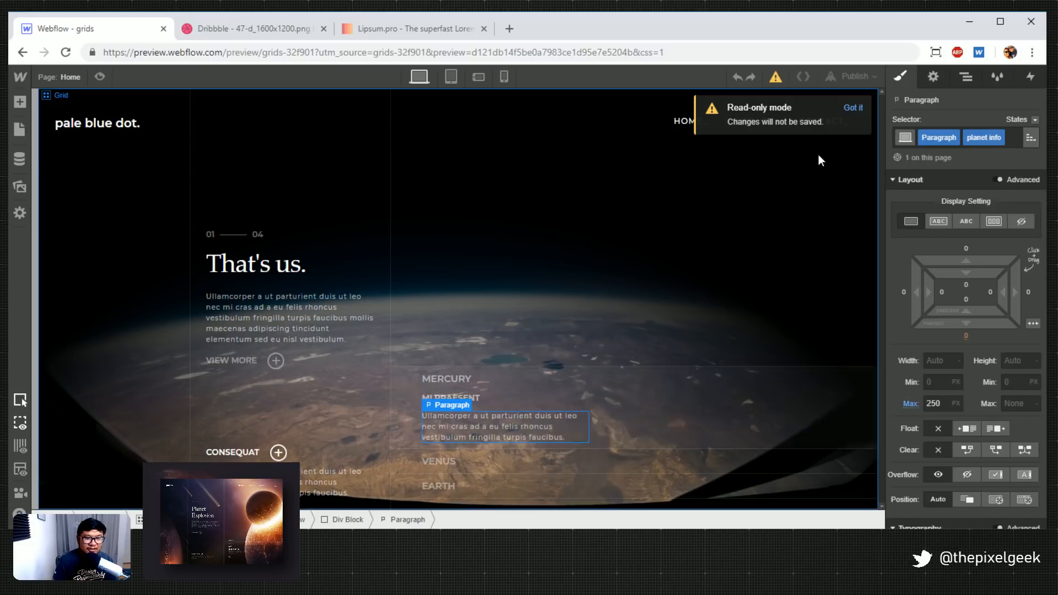
{"action": "left_click", "coordinate": [853, 108]}
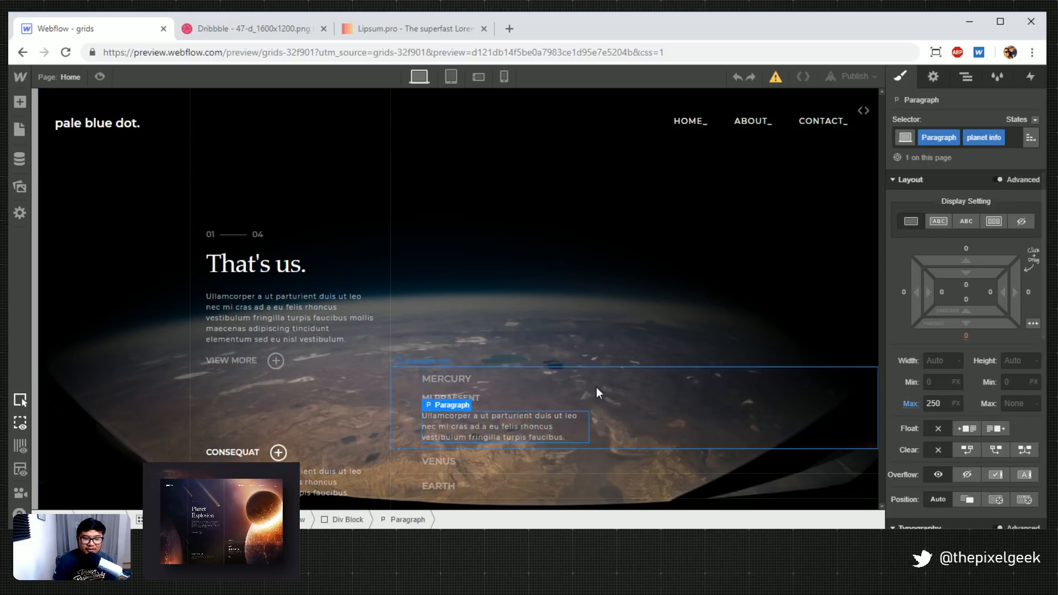
{"action": "left_click", "coordinate": [457, 380]}
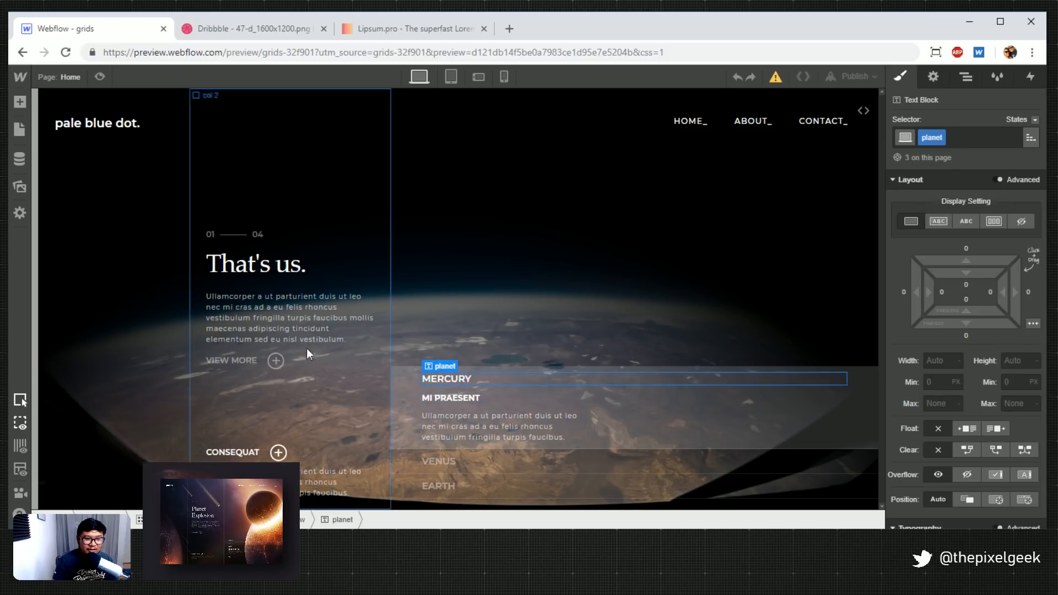
Change the css parameter in the preview link to true and reload the project
{"action": "left_click", "coordinate": [671, 53]}
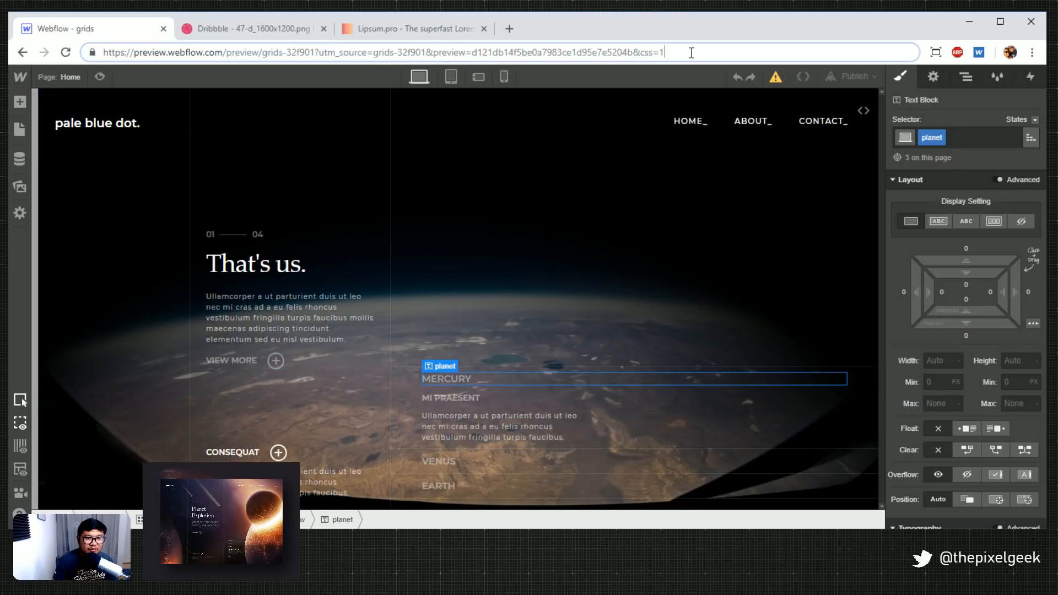
{"action": "key", "text": "BackSpace"}
{"action": "type", "text": "true"}
{"action": "key", "text": "Return"}
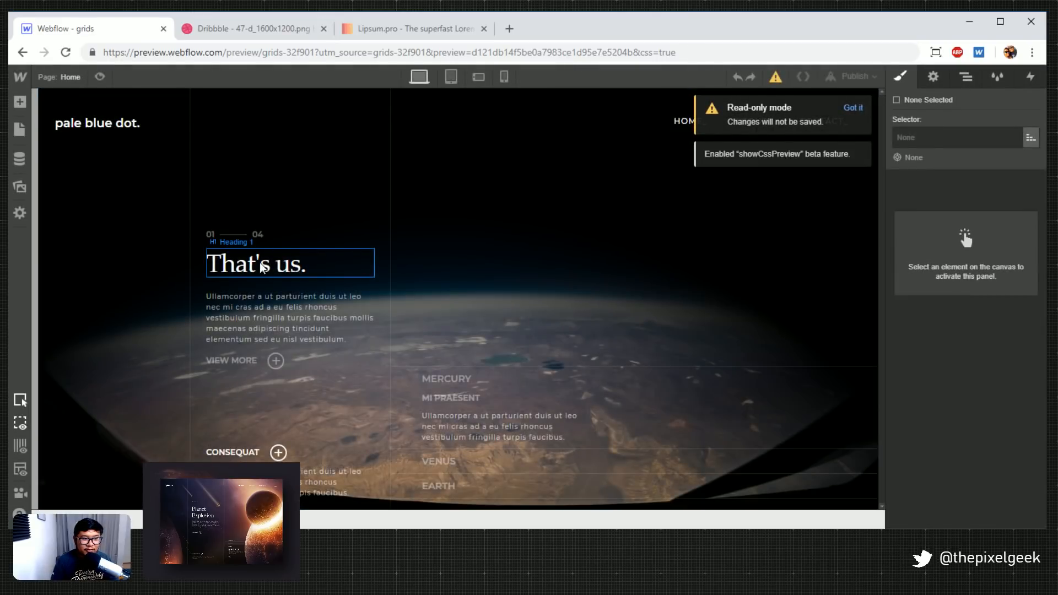
Try a different bottom margin on the That's us. heading and reset it
{"action": "left_click", "coordinate": [259, 263]}
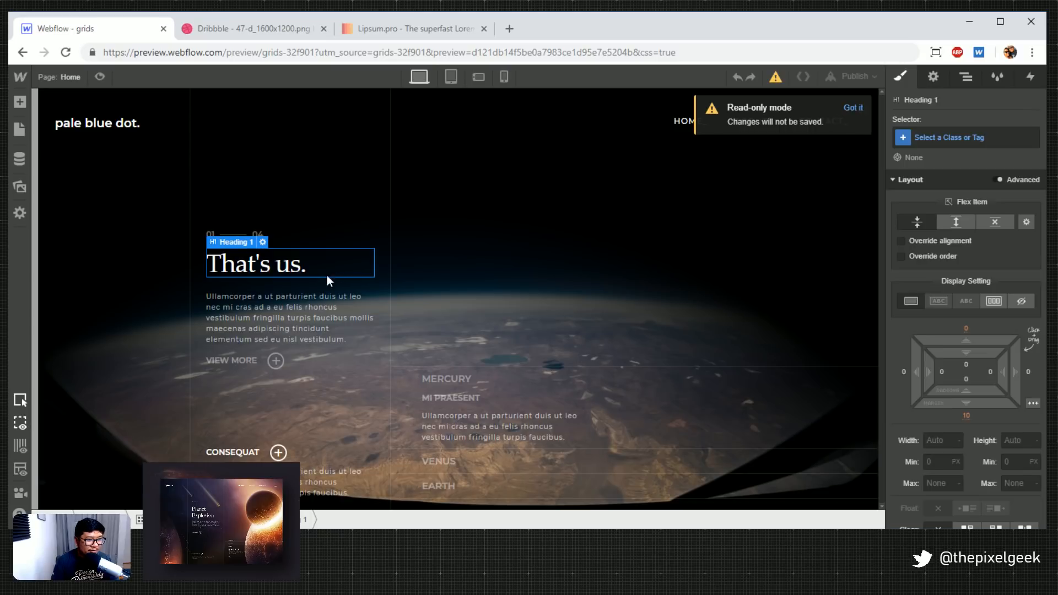
{"action": "left_click_drag", "start_coordinate": [962, 418], "coordinate": [971, 411]}
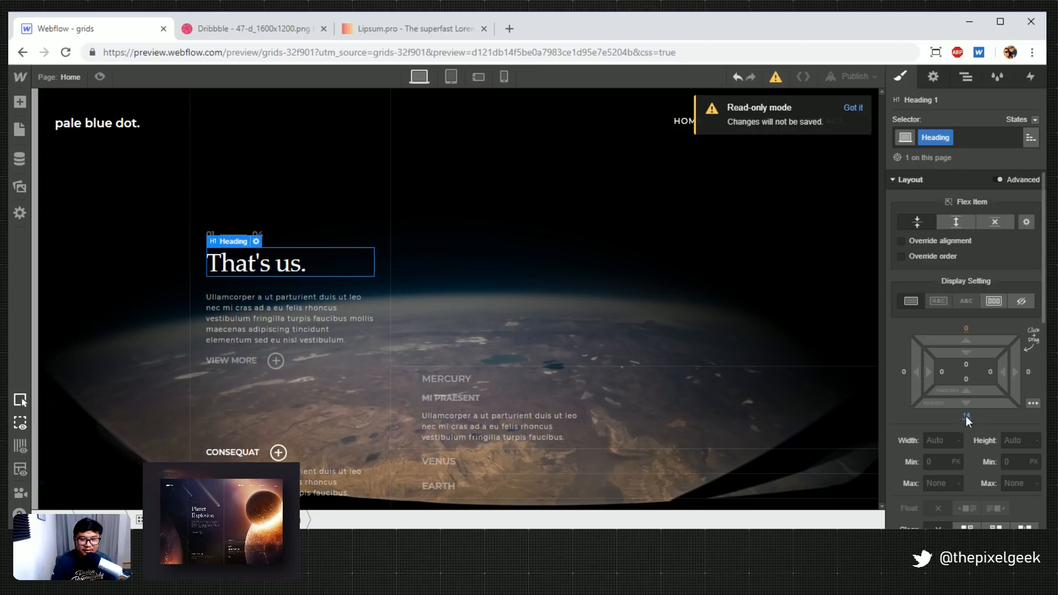
{"action": "left_click", "coordinate": [966, 416]}
{"action": "left_click", "coordinate": [977, 314]}
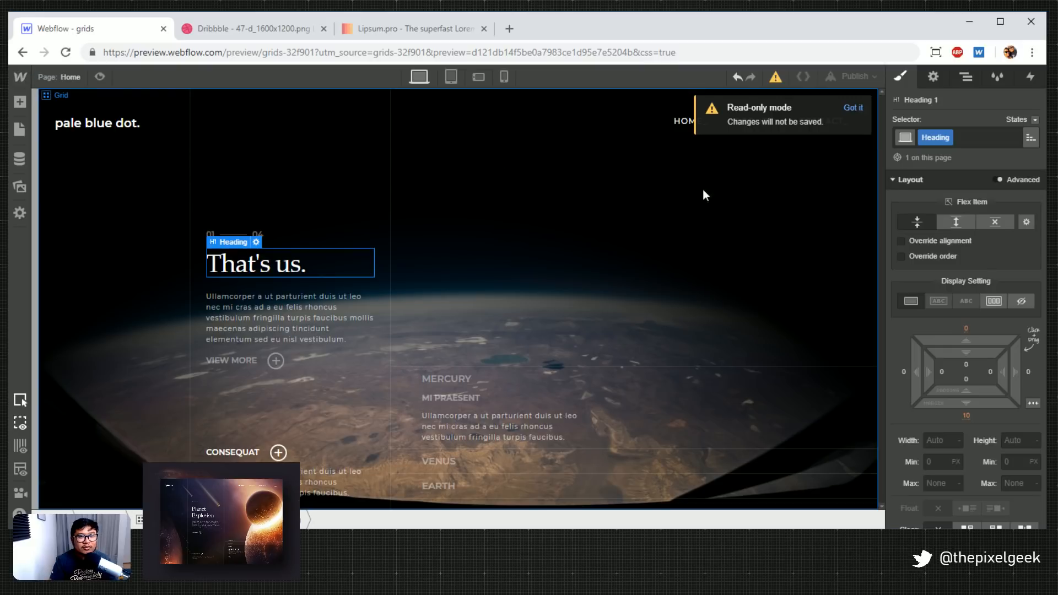
Dismiss the read-only notice, open the CSS Preview and examine the That's us. heading's code
{"action": "left_click", "coordinate": [859, 117]}
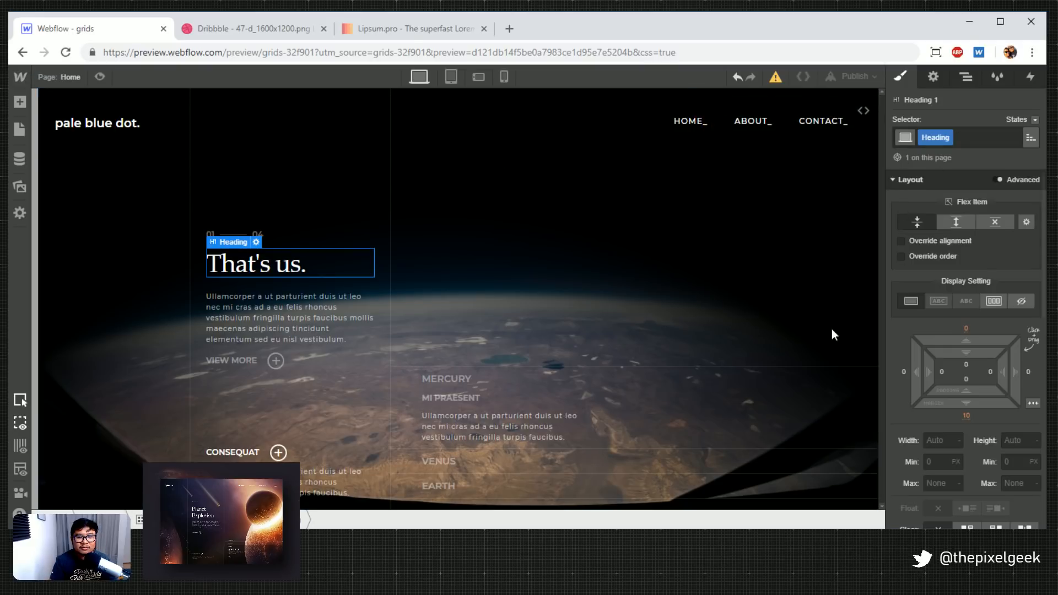
{"action": "left_click", "coordinate": [863, 112]}
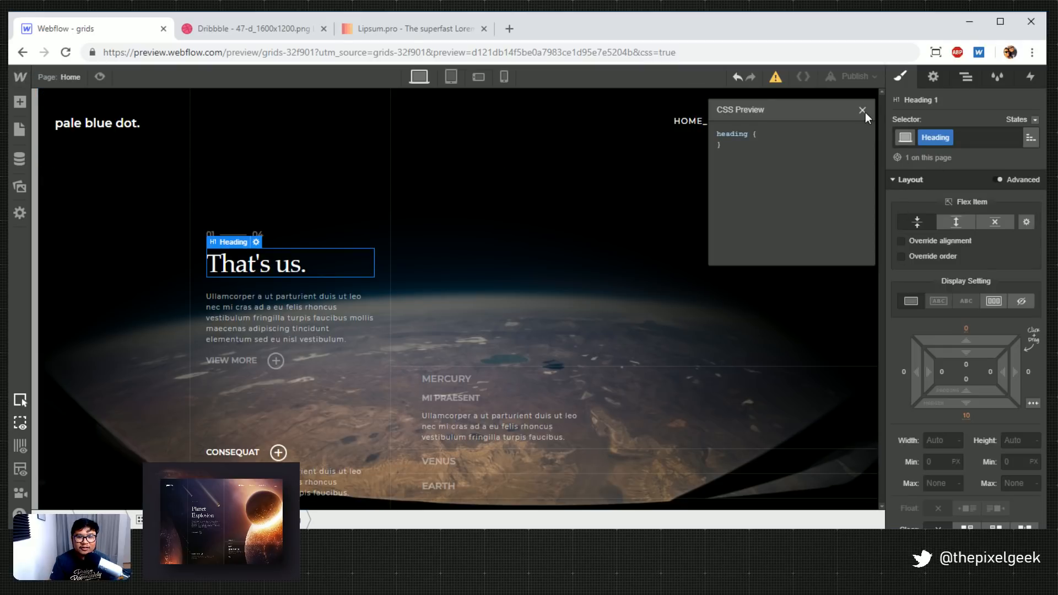
{"action": "left_click_drag", "start_coordinate": [717, 133], "coordinate": [779, 152]}
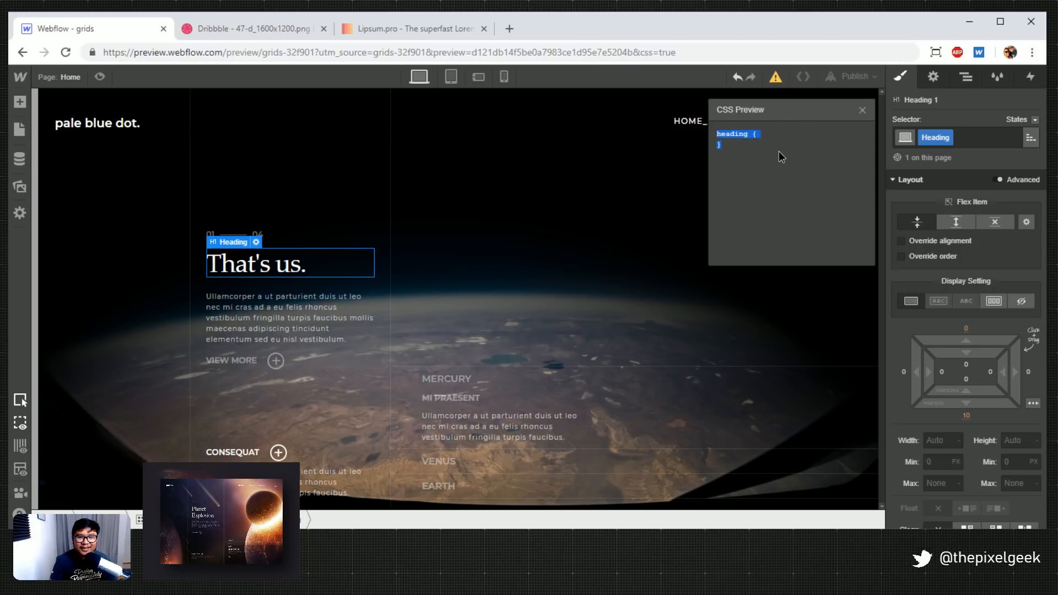
Inspect the CSS Preview for the That's us. heading, its paragraph, the VIEW MORE text and the MERCURY row's paragraph
{"action": "left_click", "coordinate": [272, 308]}
{"action": "left_click", "coordinate": [294, 264]}
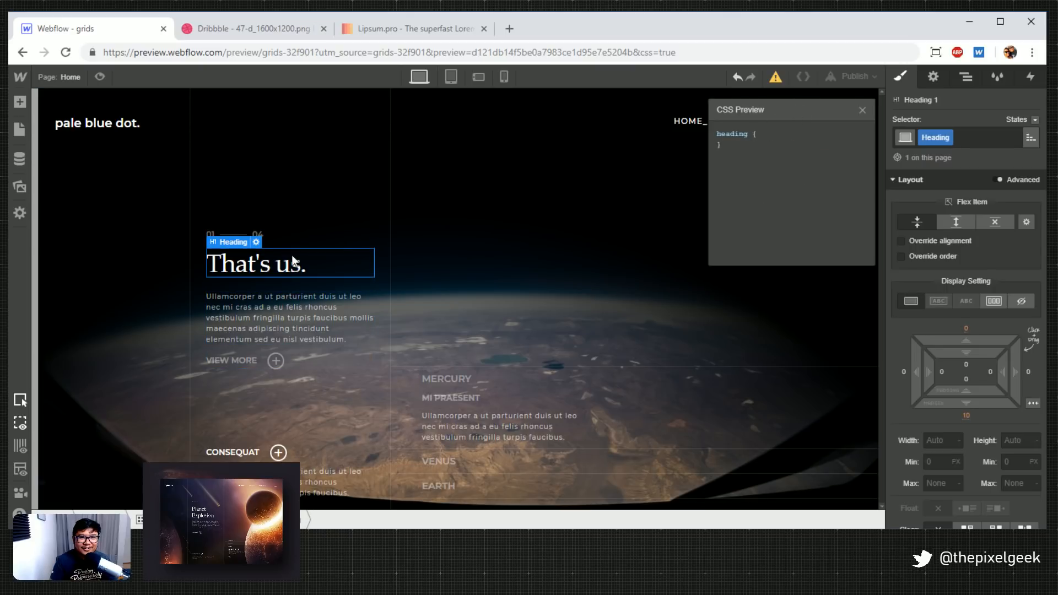
{"action": "left_click", "coordinate": [281, 299]}
{"action": "left_click", "coordinate": [229, 364]}
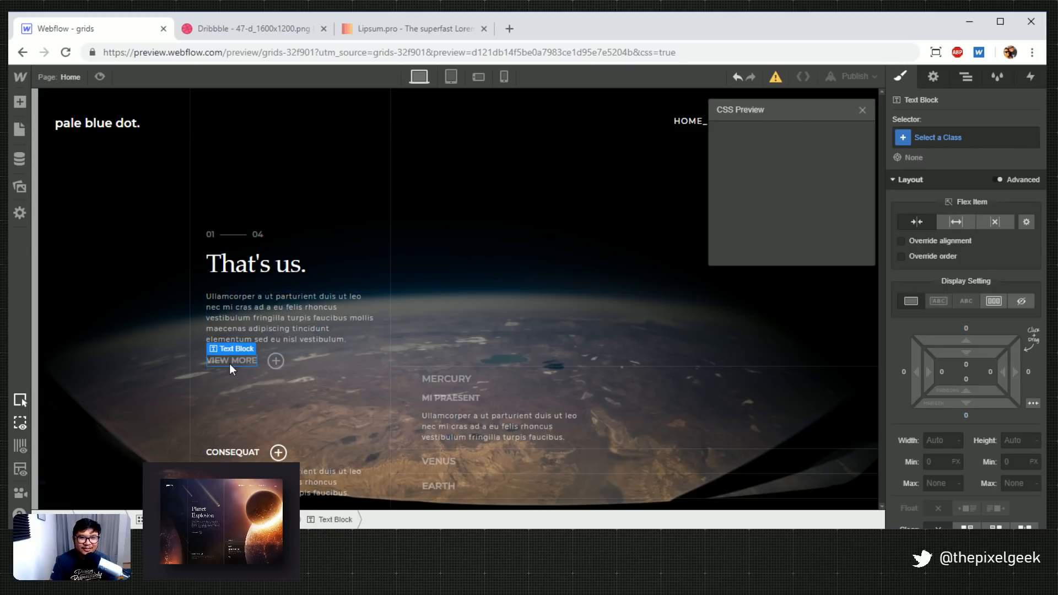
{"action": "left_click", "coordinate": [498, 425]}
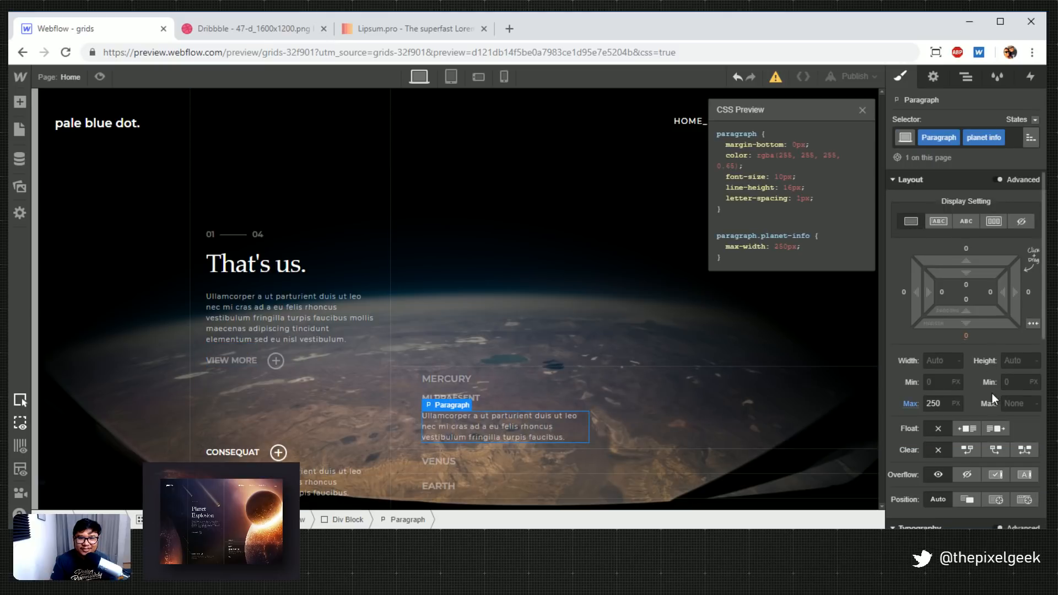
{"action": "left_click_drag", "start_coordinate": [739, 247], "coordinate": [719, 133]}
{"action": "left_click", "coordinate": [728, 138]}
Raise the MERCURY row paragraph's maximum width to 300 px while watching the CSS Preview
{"action": "left_click", "coordinate": [939, 408]}
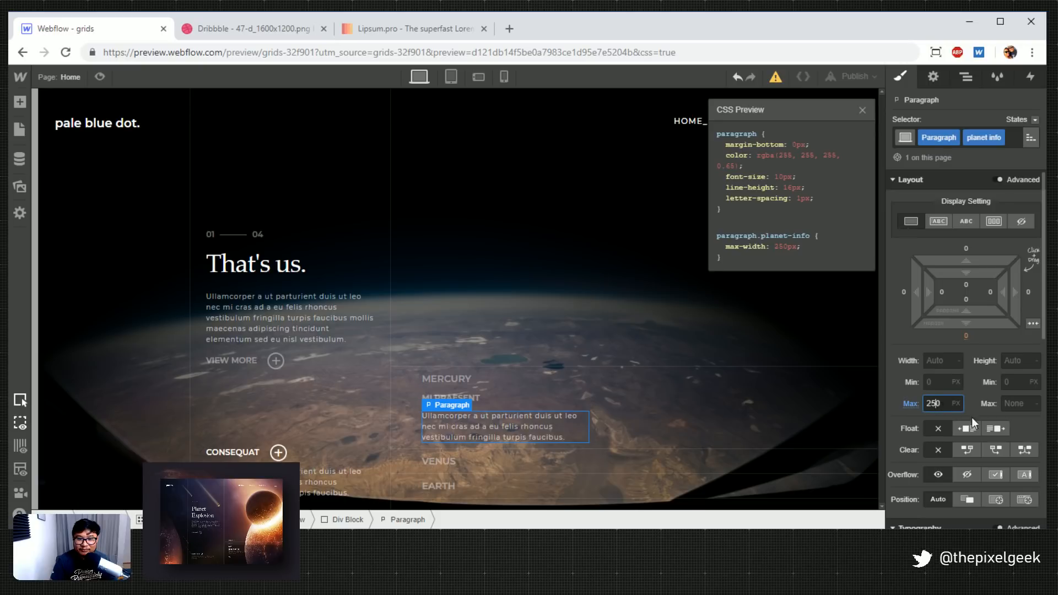
{"action": "key", "text": "shift+Up"}
{"action": "key", "text": "shift+Up"}
{"action": "key", "text": "shift+Up"}
{"action": "key", "text": "shift+Up"}
{"action": "key", "text": "shift+Up"}
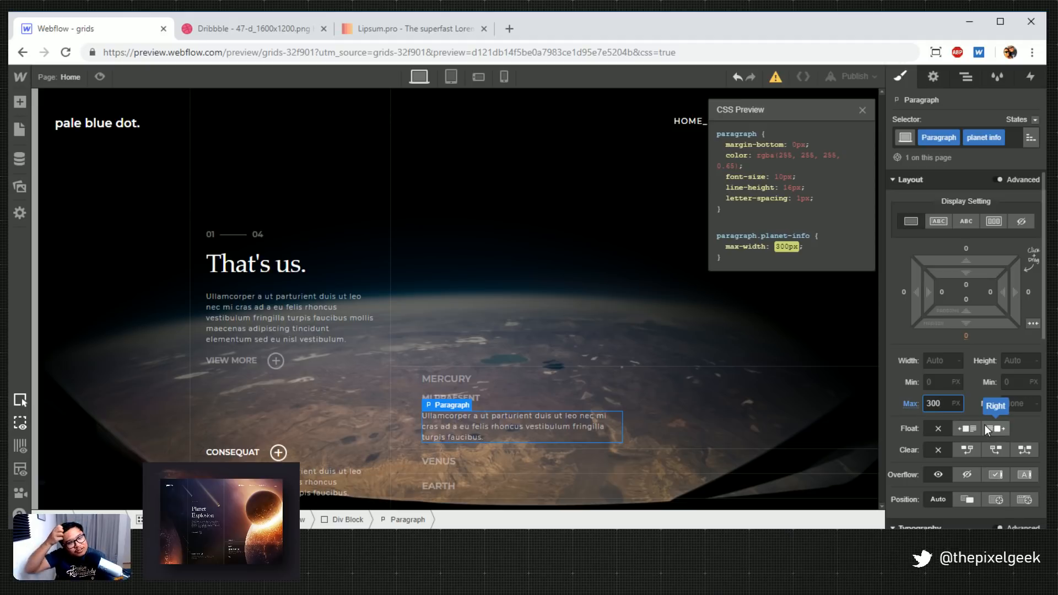
Return the MERCURY row paragraph's maximum width to 250 px
{"action": "key", "text": "shift+Down"}
{"action": "key", "text": "shift+Down"}
{"action": "key", "text": "shift+Down"}
{"action": "key", "text": "shift+Down"}
{"action": "key", "text": "shift+Down"}
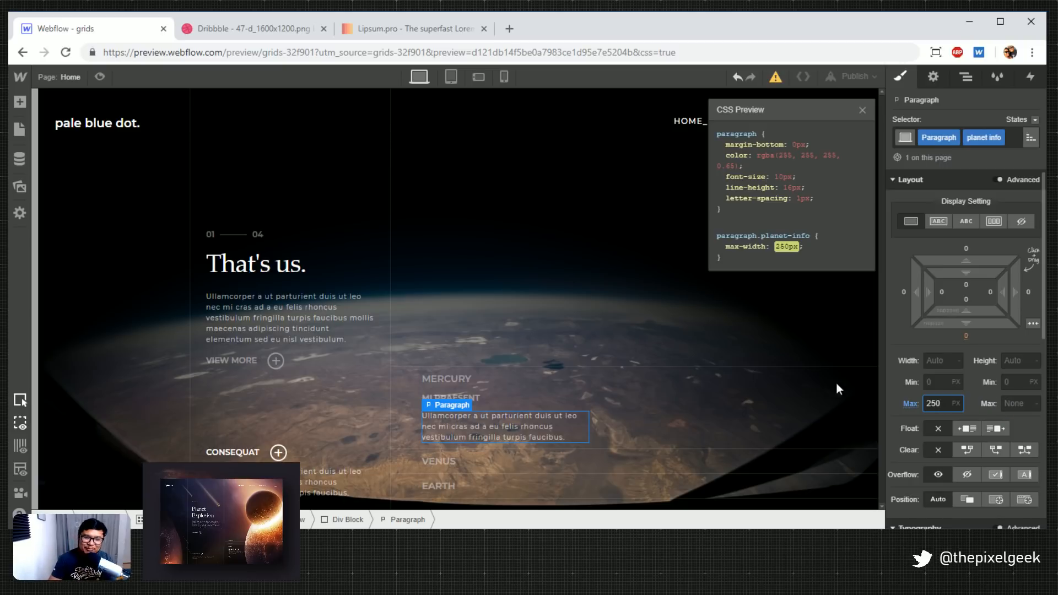
Select the main grid and examine its column, row and gap properties in the CSS Preview
{"action": "left_click", "coordinate": [472, 271]}
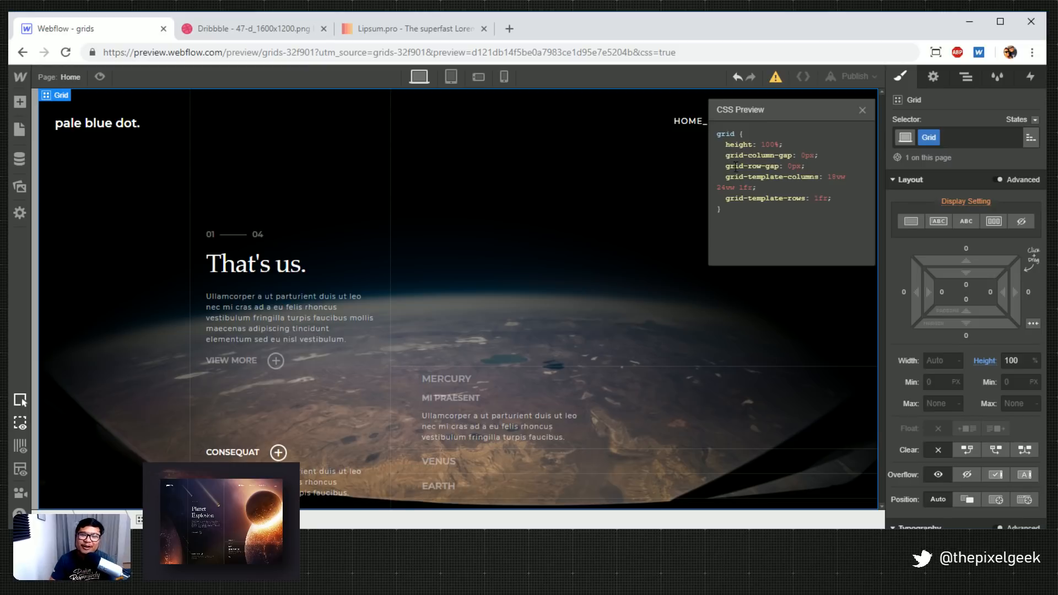
{"action": "left_click_drag", "start_coordinate": [720, 146], "coordinate": [781, 221]}
{"action": "left_click", "coordinate": [781, 221]}
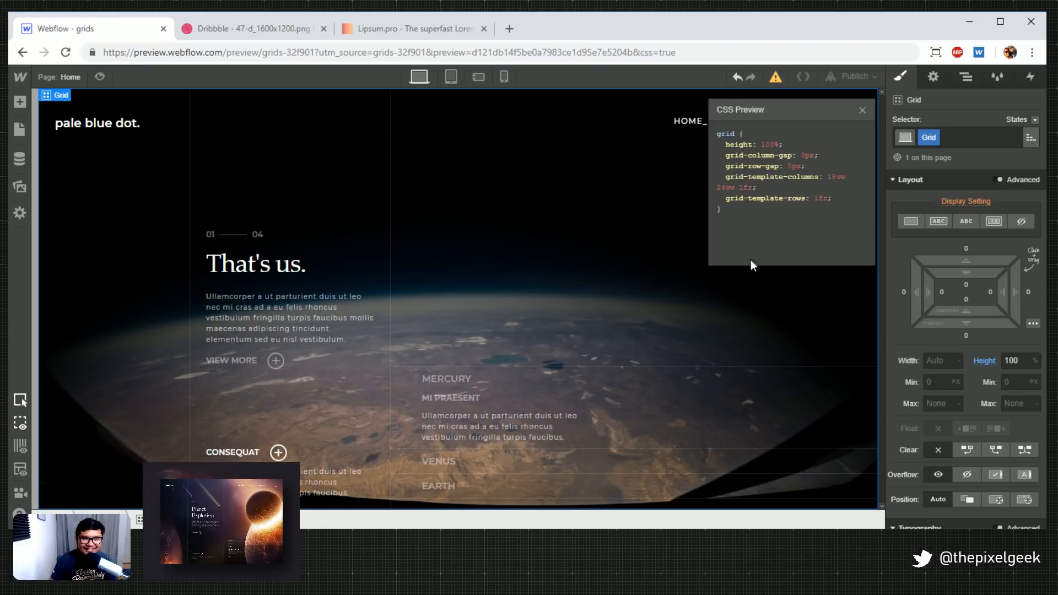
Compare the CSS Preview for the MERCURY row's paragraph, the logo text, the That's us. heading, the row's div block and the navbar
{"action": "left_click", "coordinate": [467, 428]}
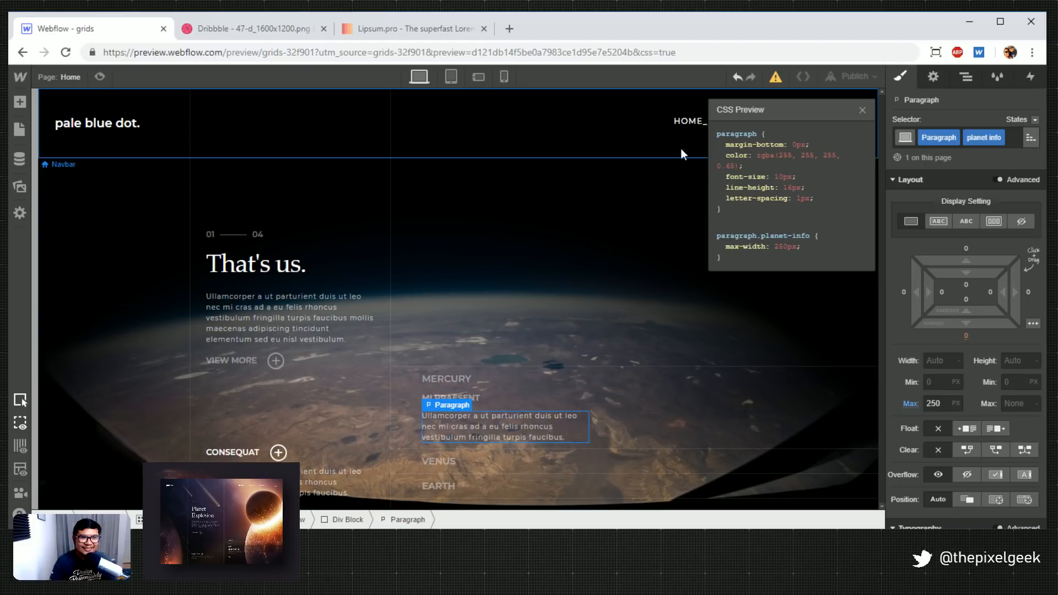
{"action": "left_click", "coordinate": [126, 121]}
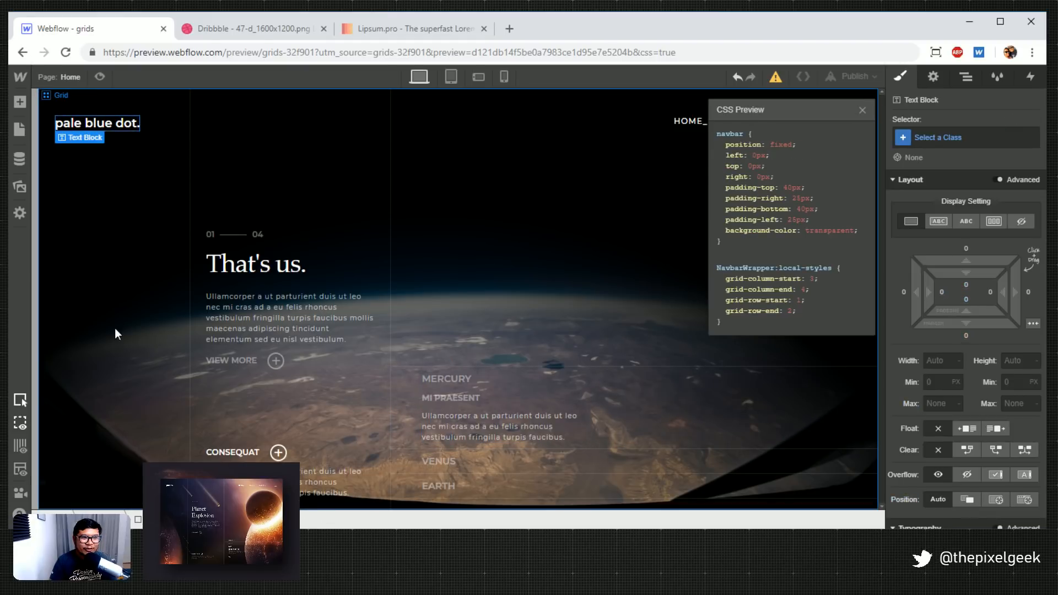
{"action": "left_click", "coordinate": [330, 264]}
{"action": "left_click", "coordinate": [643, 422]}
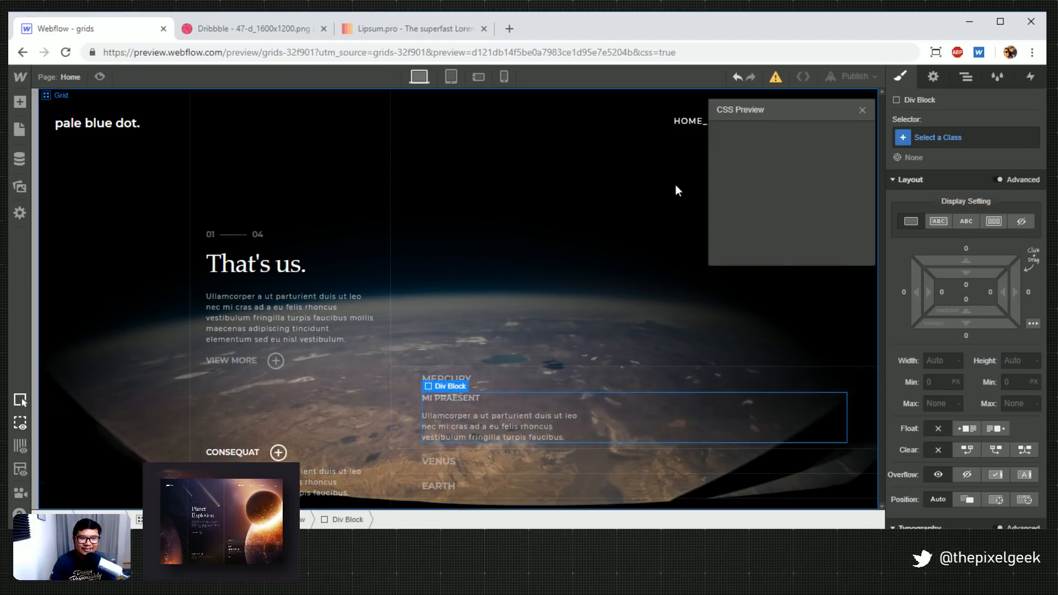
{"action": "left_click", "coordinate": [673, 121]}
{"action": "left_click", "coordinate": [272, 130]}
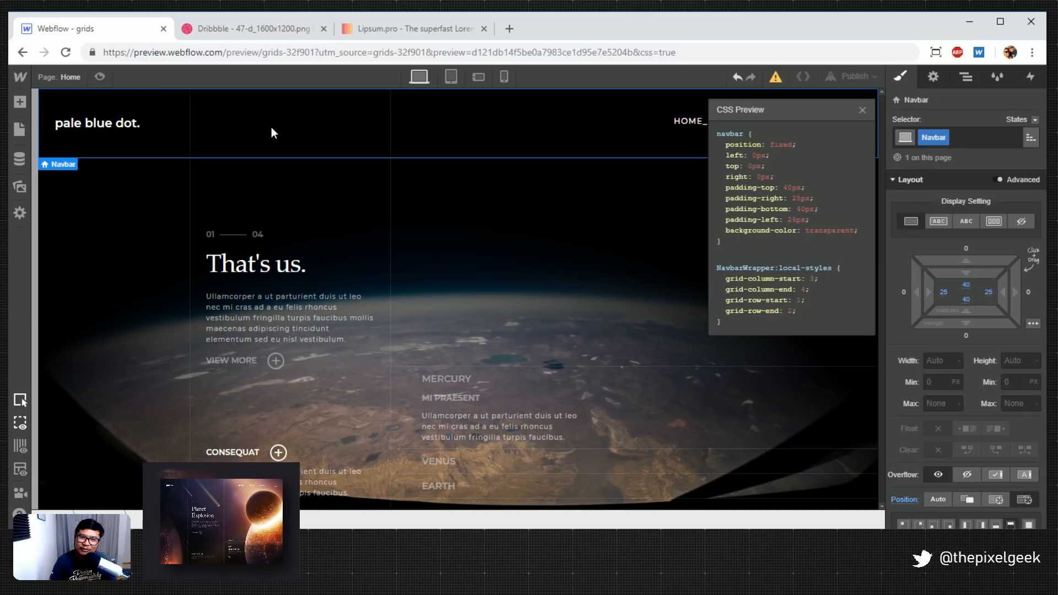
Leave the read-only preview and open the dashboard at webflow.com/dashboard
{"action": "left_click", "coordinate": [19, 77]}
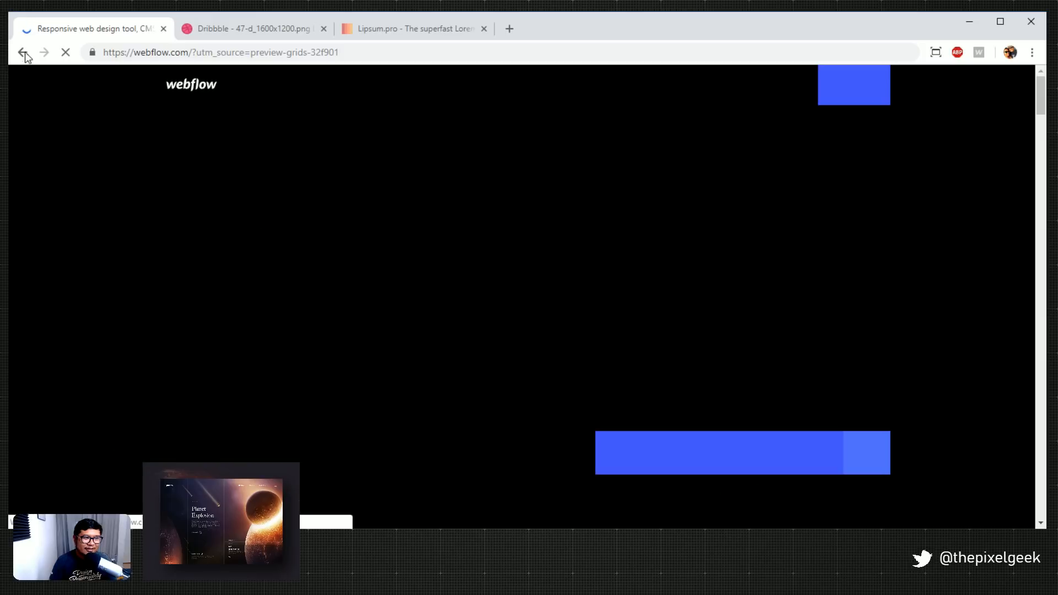
{"action": "left_click", "coordinate": [23, 53]}
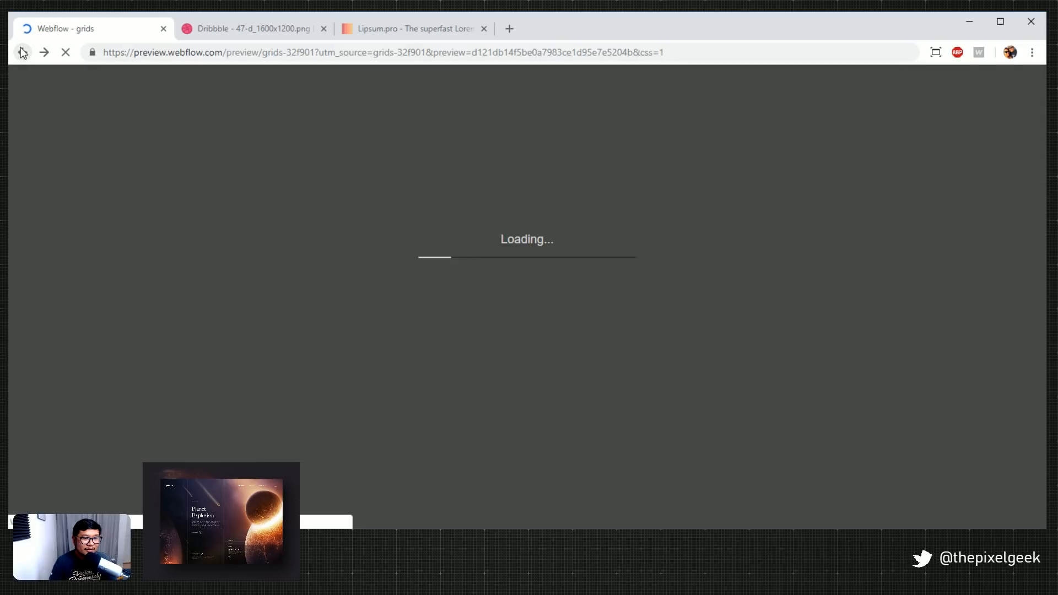
{"action": "left_click", "coordinate": [227, 51]}
{"action": "type", "text": "webflow"}
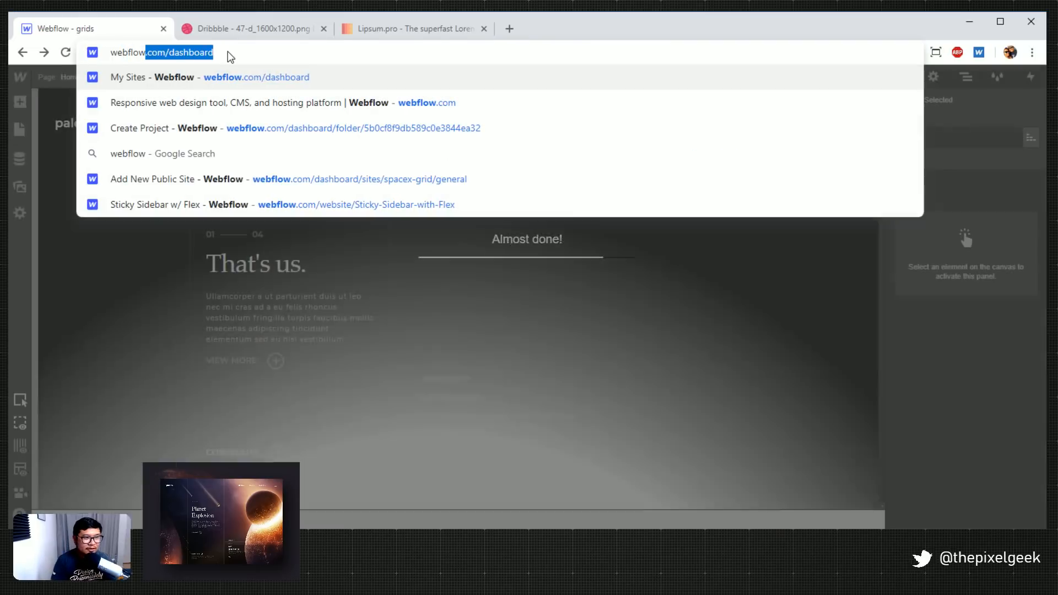
{"action": "key", "text": "Return"}
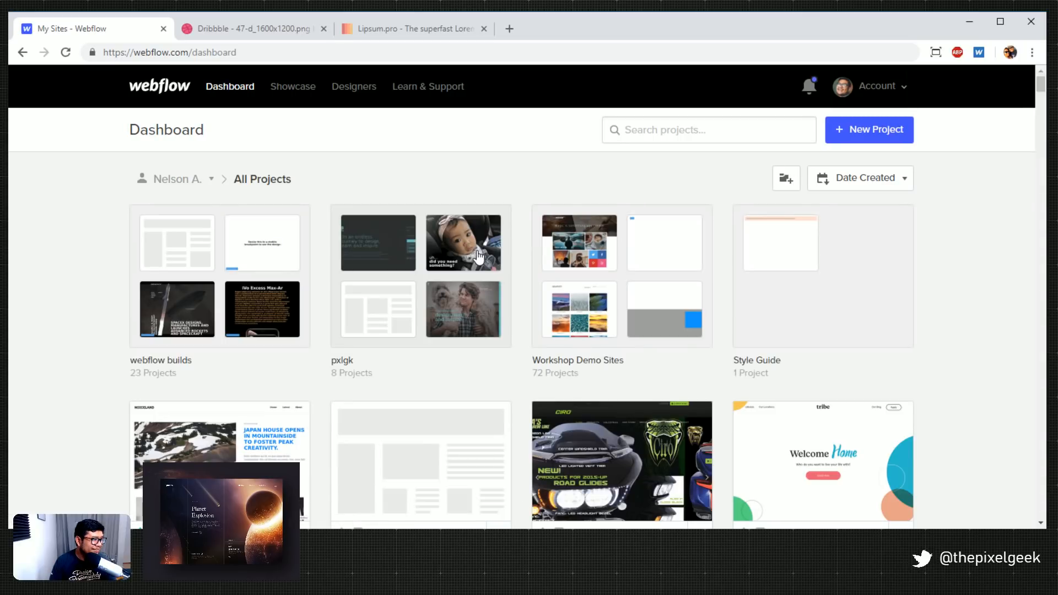
Open the grids project in the Designer and reload it with ?css=true added to its address
{"action": "left_click", "coordinate": [149, 252]}
{"action": "left_click", "coordinate": [197, 274]}
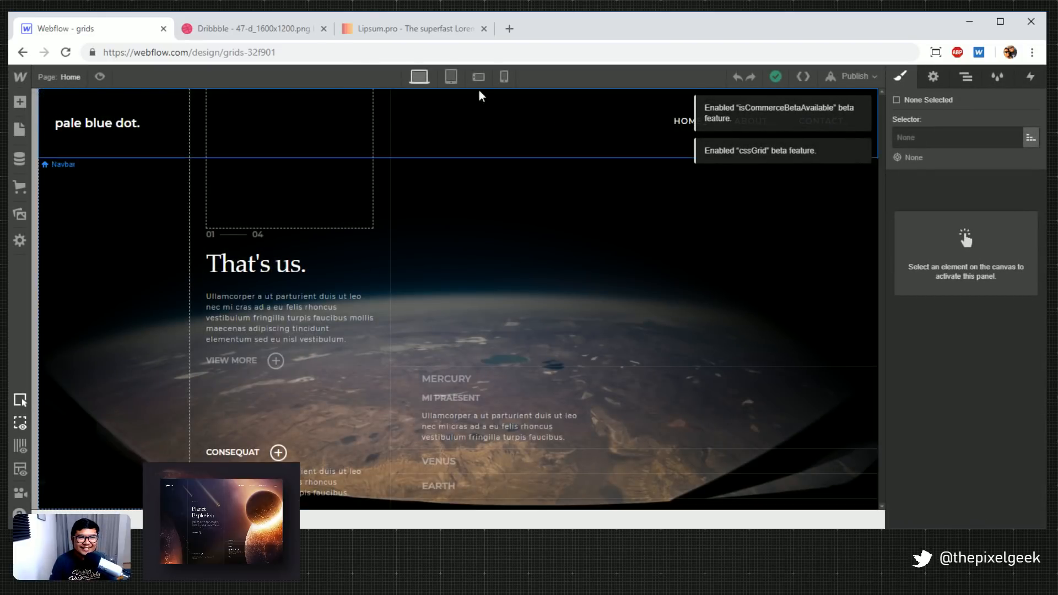
{"action": "left_click", "coordinate": [329, 49]}
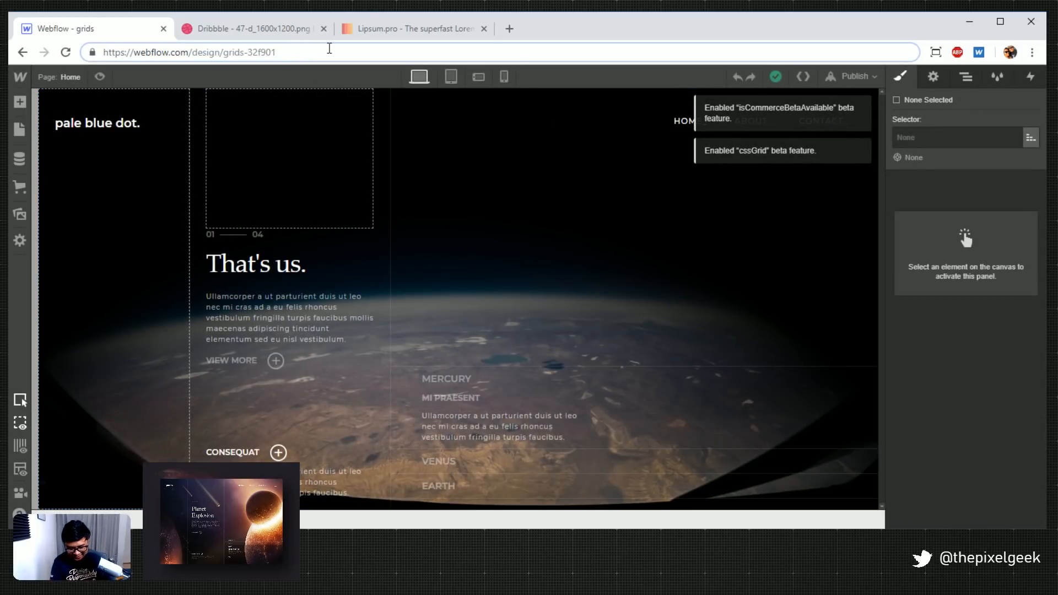
{"action": "type", "text": "?css="}
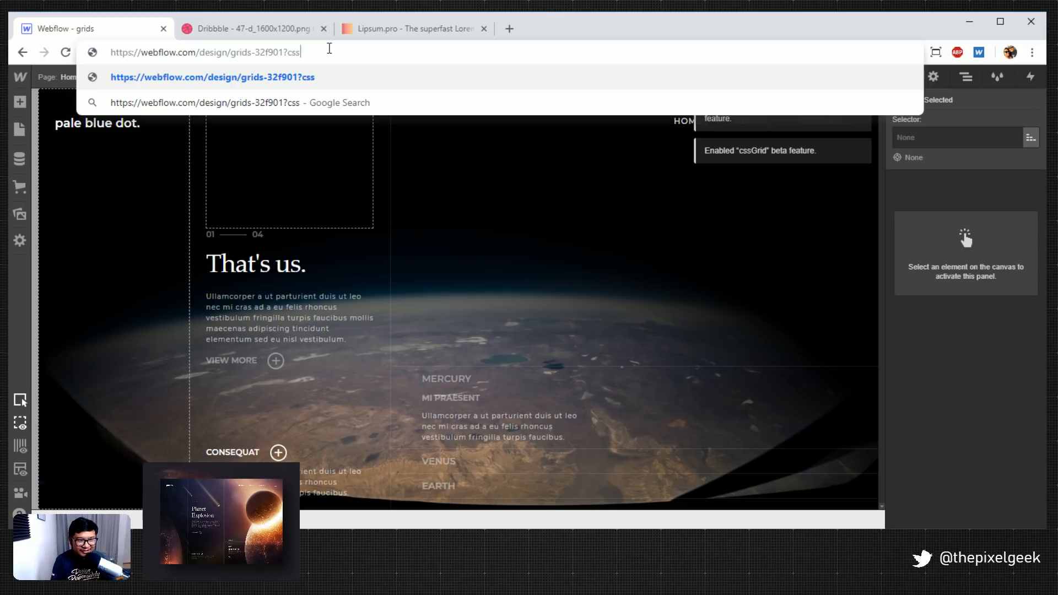
{"action": "type", "text": "true"}
{"action": "key", "text": "Return"}
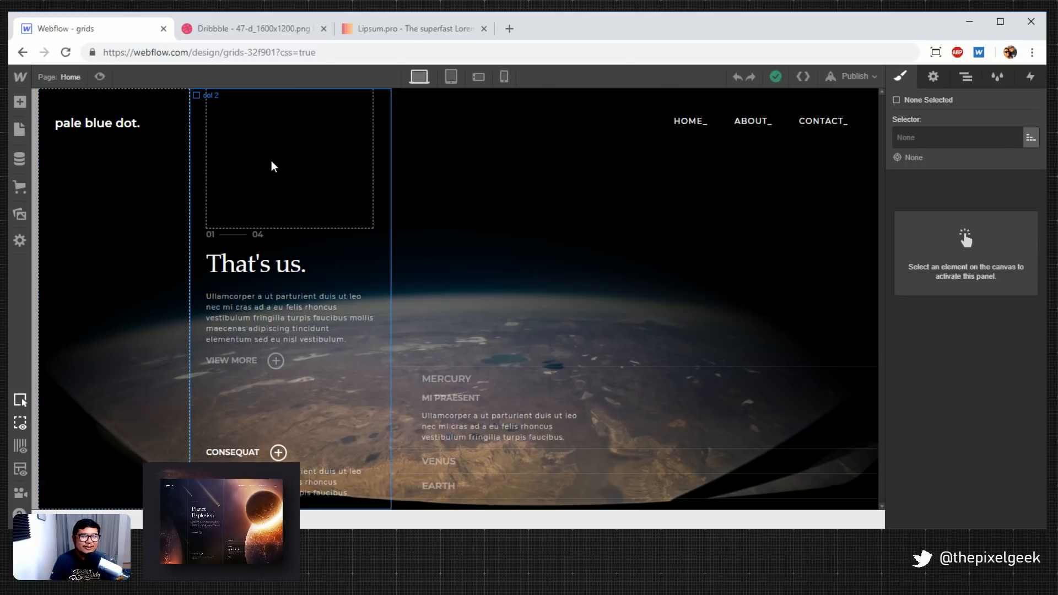
Copy the plus icon beside CONSEQUAT and paste it below the MERCURY row's paragraph, following the Dribbble reference design
{"action": "left_click", "coordinate": [378, 228]}
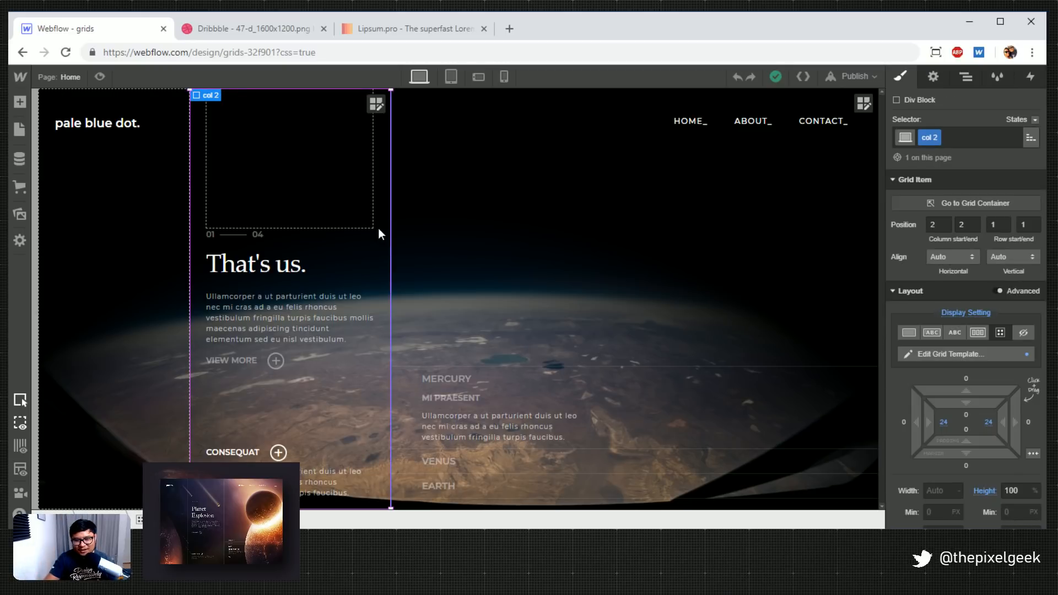
{"action": "left_click", "coordinate": [520, 421]}
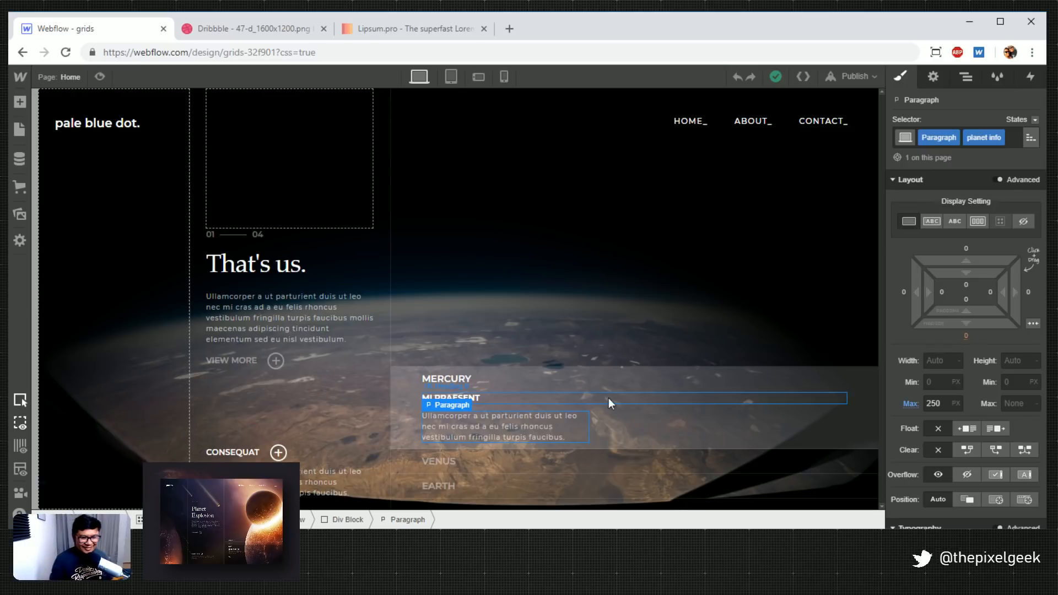
{"action": "left_click", "coordinate": [656, 411]}
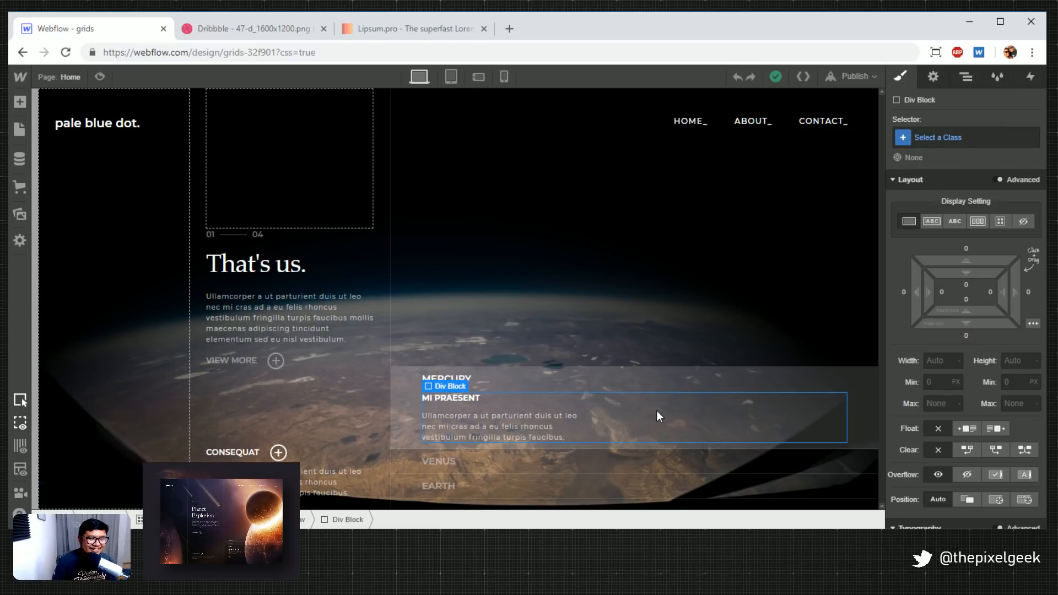
{"action": "left_click", "coordinate": [278, 32]}
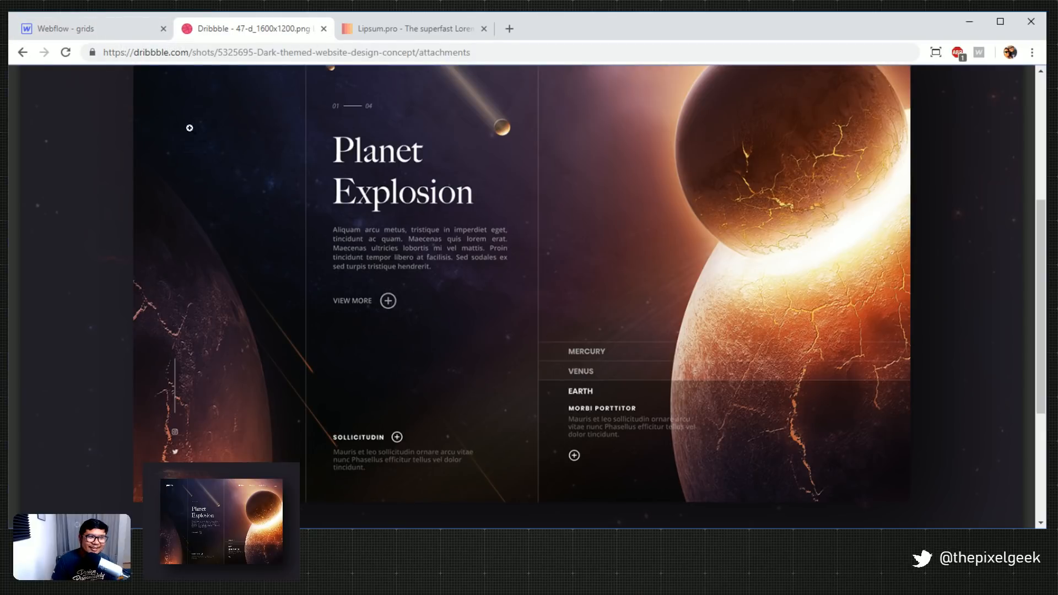
{"action": "left_click", "coordinate": [127, 33]}
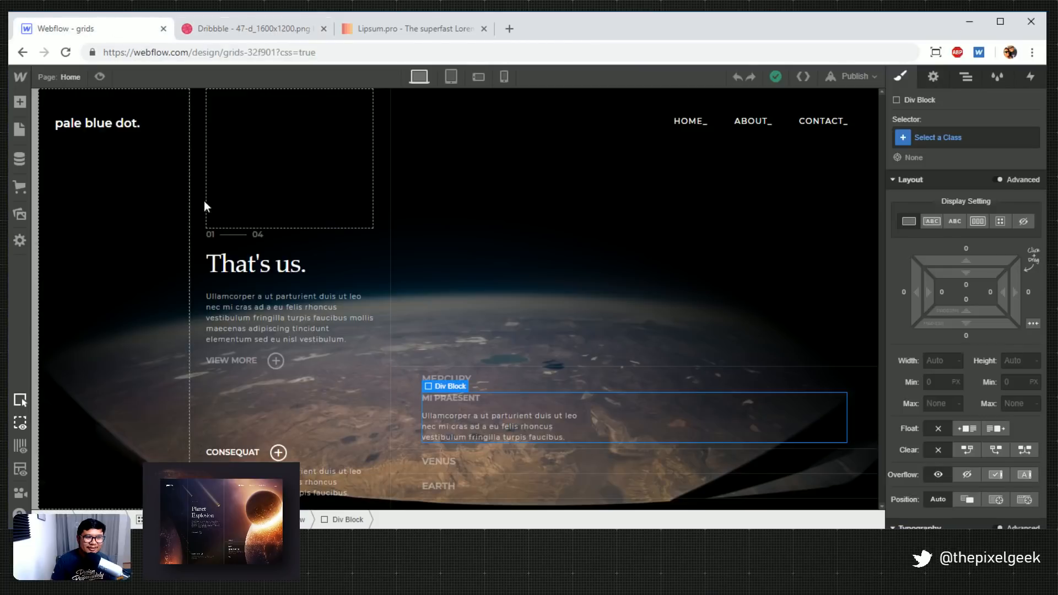
{"action": "left_click", "coordinate": [278, 453]}
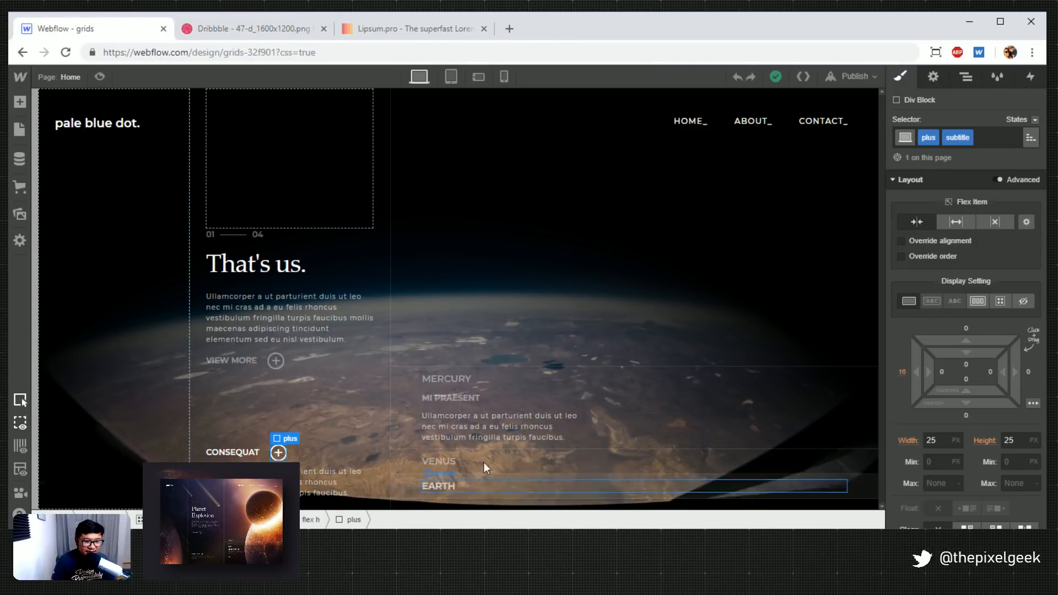
{"action": "left_click", "coordinate": [553, 435]}
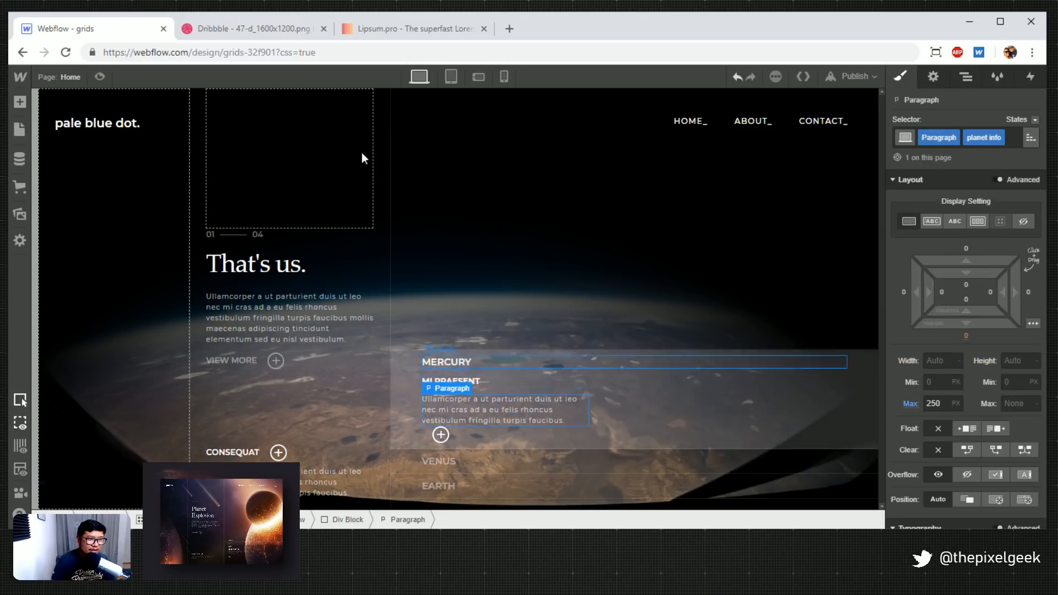
Add a combo class named no margin to the MERCURY row's plus icon and reset its left margin to 0
{"action": "left_click", "coordinate": [276, 26]}
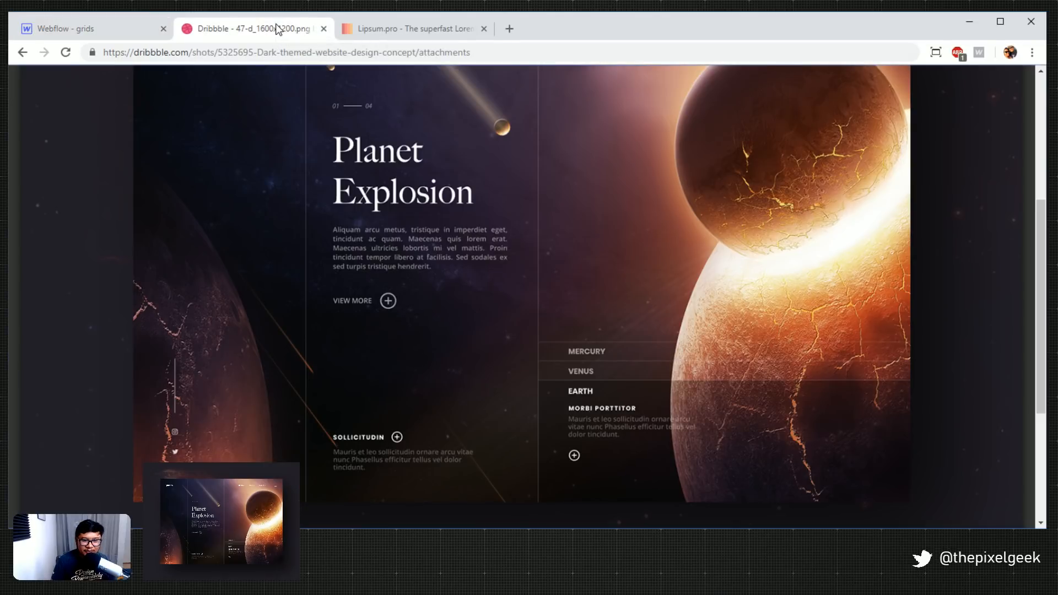
{"action": "left_click", "coordinate": [108, 28]}
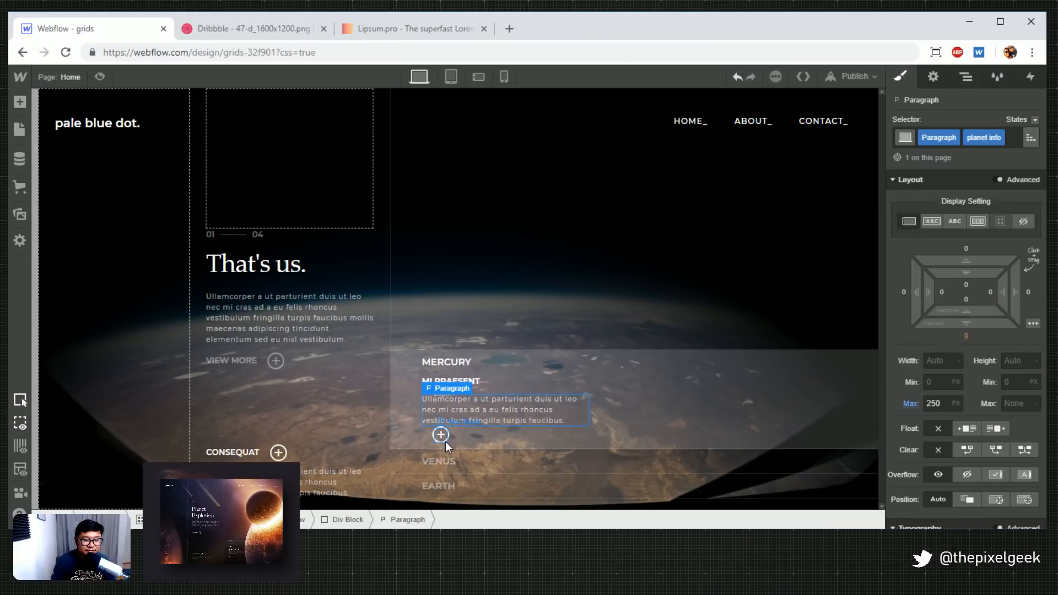
{"action": "left_click", "coordinate": [445, 441]}
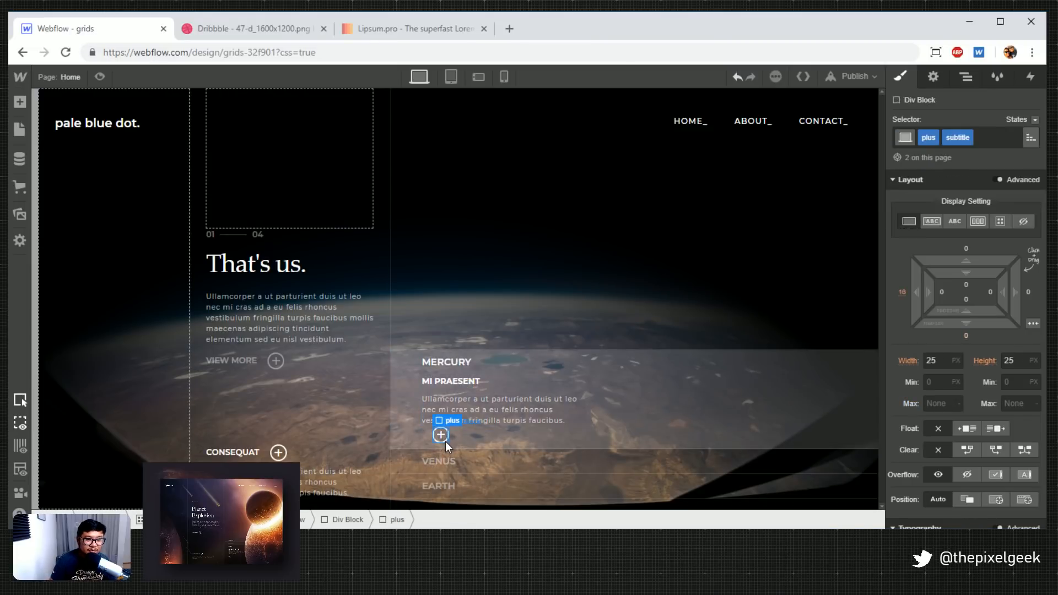
{"action": "left_click", "coordinate": [979, 138]}
{"action": "type", "text": "no margin"}
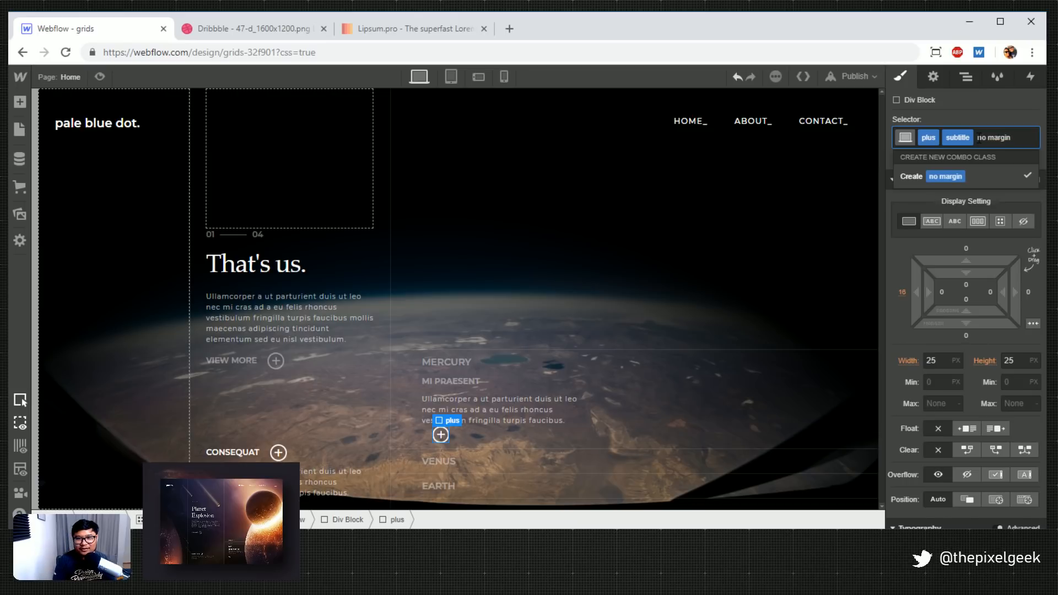
{"action": "key", "text": "Return"}
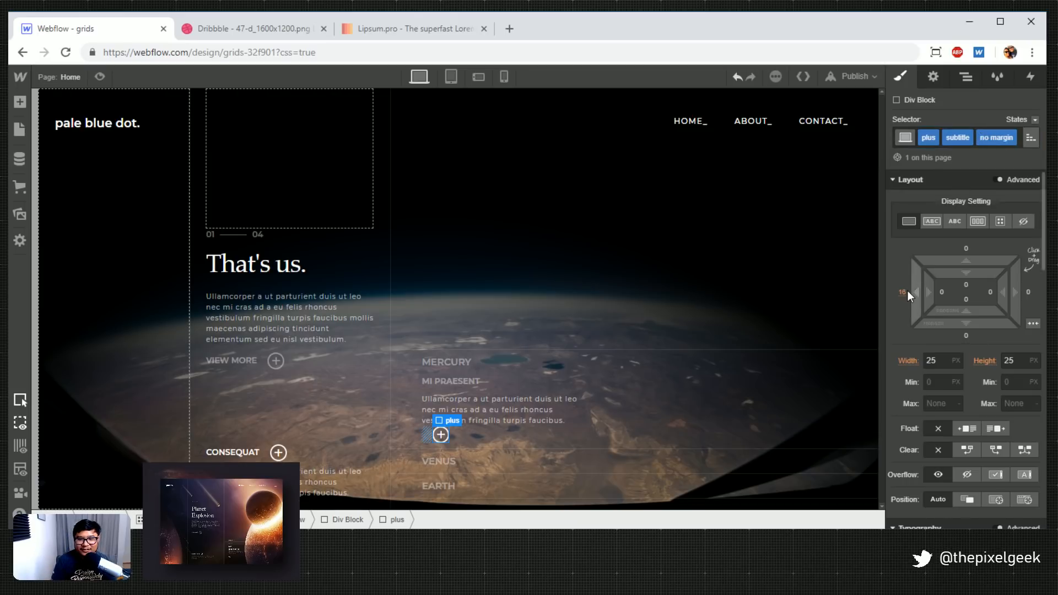
{"action": "left_click", "coordinate": [902, 291], "text": "alt"}
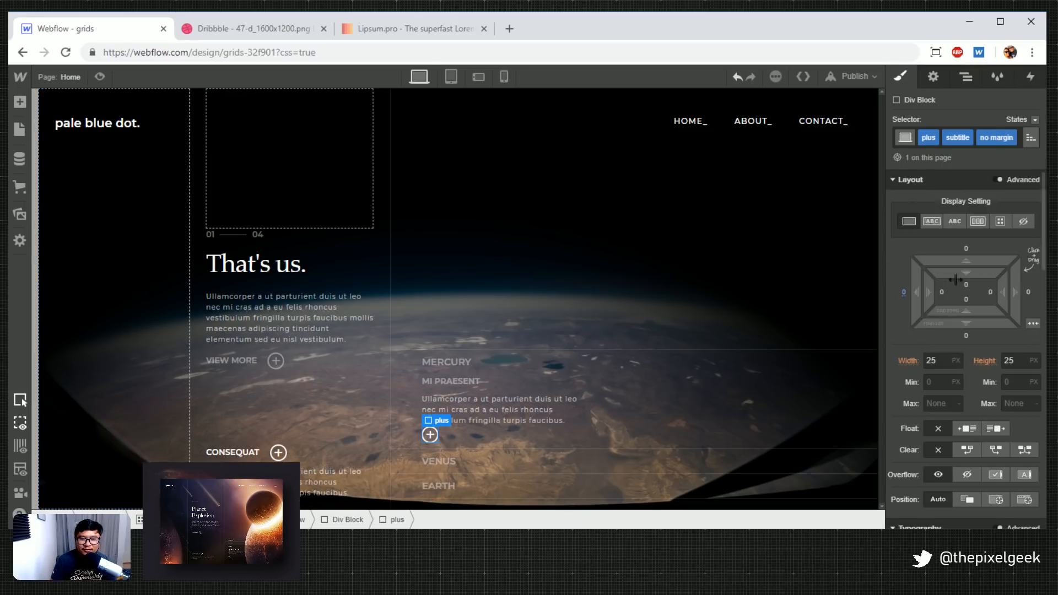
Set the MERCURY plus icon's top margin to 10 and rename its no margin class to top margin
{"action": "left_click_drag", "start_coordinate": [966, 251], "coordinate": [970, 232]}
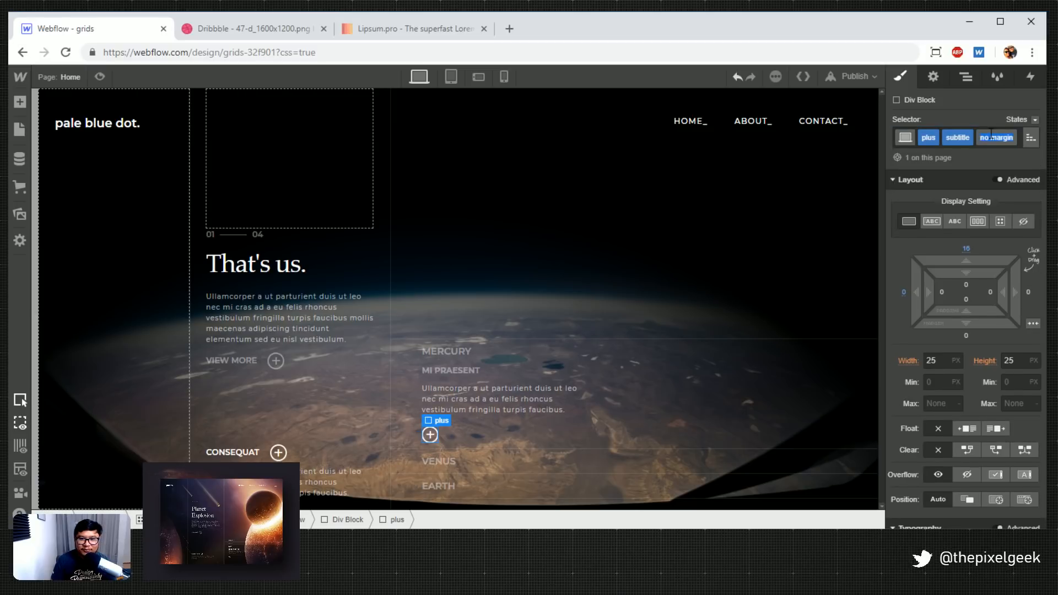
{"action": "double_click", "coordinate": [985, 138]}
{"action": "type", "text": "top"}
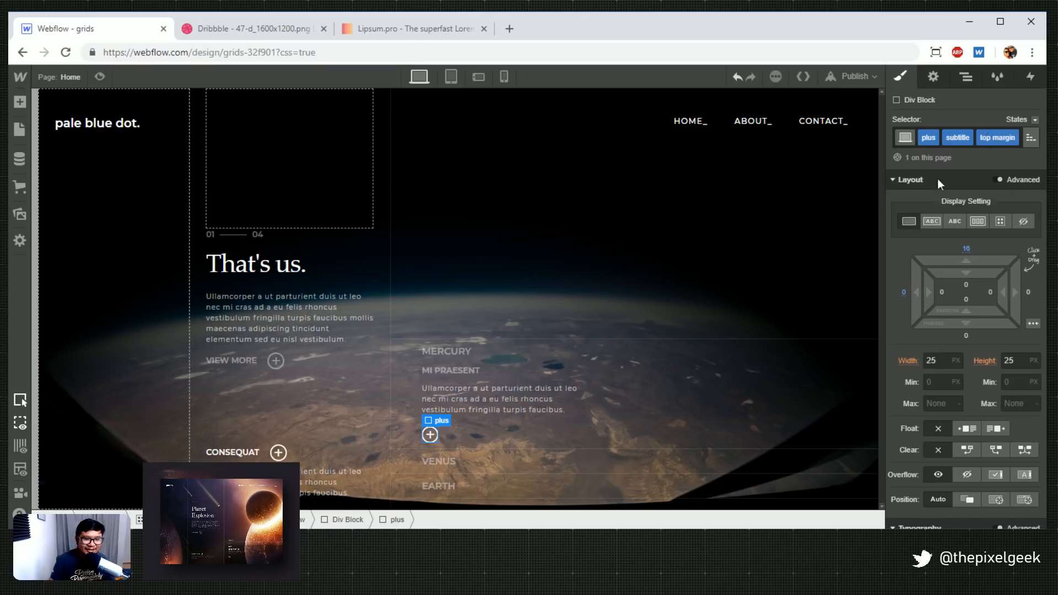
Copy the MERCURY row's div block with its heading, paragraph and plus icon into the VENUS and EARTH accordion rows
{"action": "left_click", "coordinate": [647, 387]}
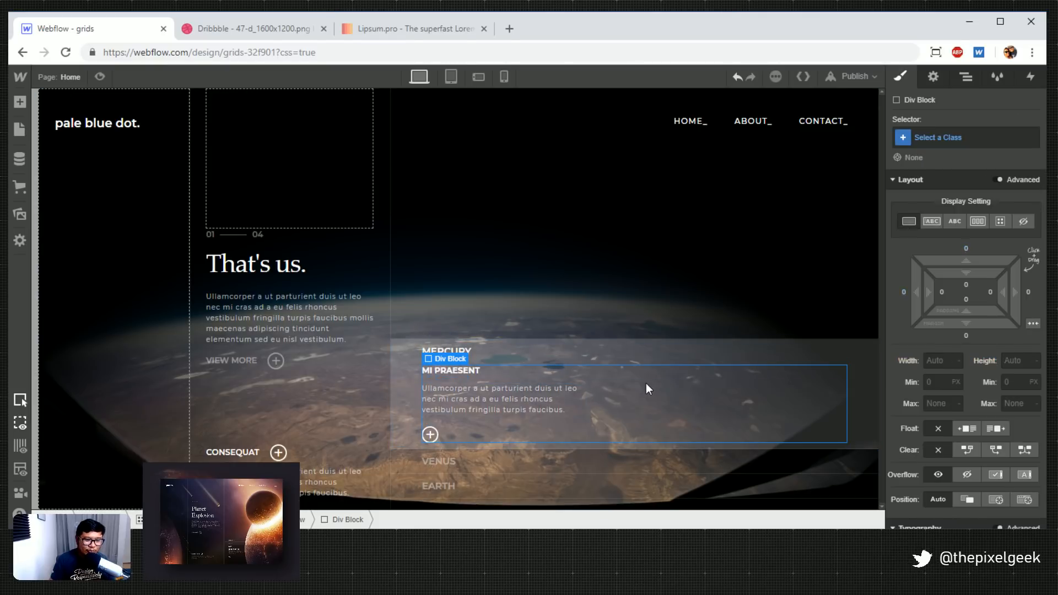
{"action": "left_click", "coordinate": [865, 393]}
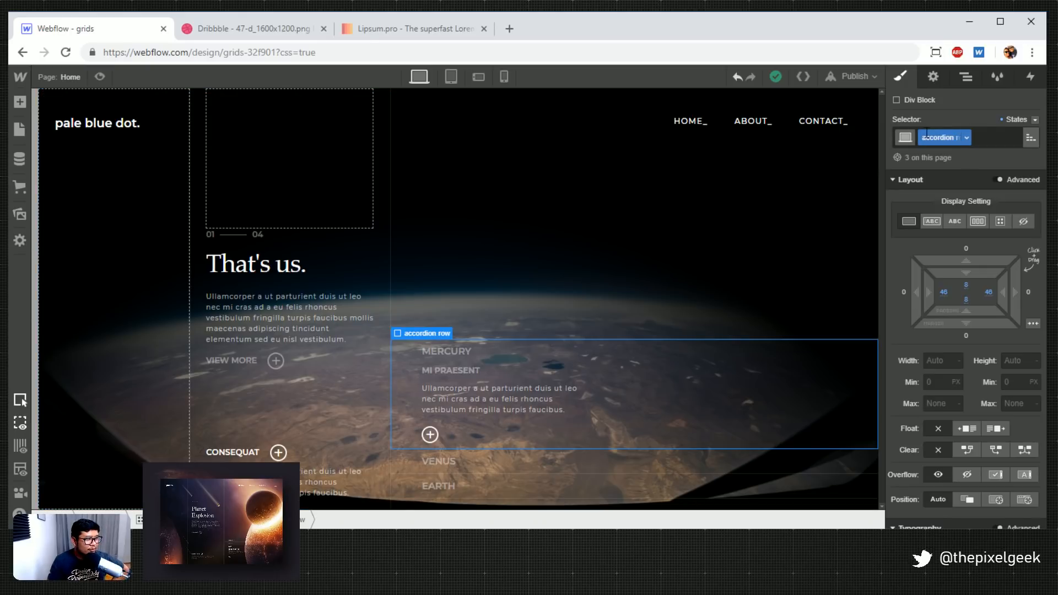
{"action": "left_click", "coordinate": [966, 77]}
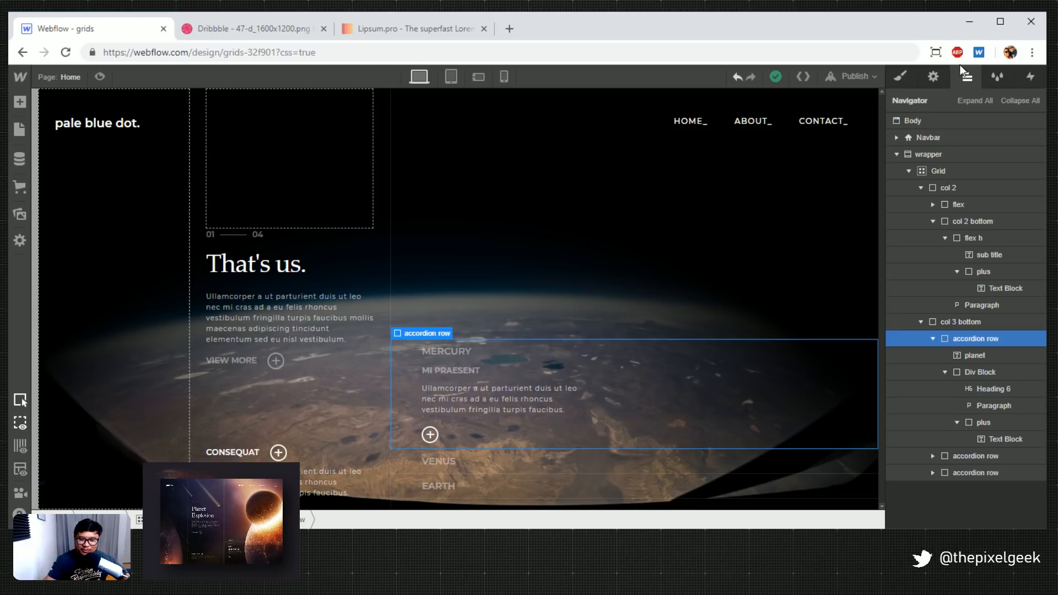
{"action": "left_click", "coordinate": [932, 339]}
{"action": "left_click", "coordinate": [931, 339]}
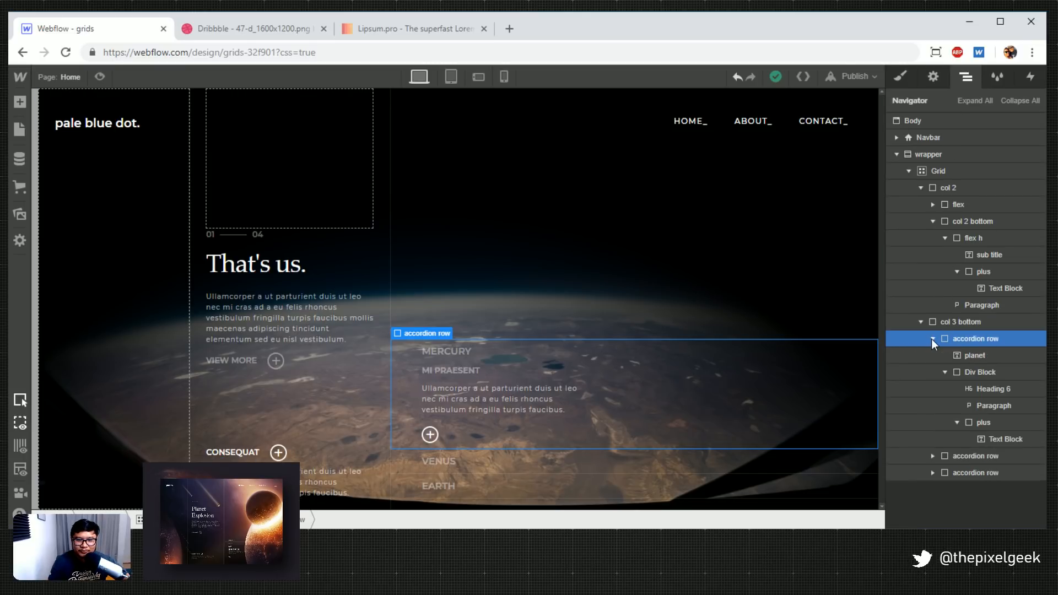
{"action": "left_click", "coordinate": [931, 339]}
{"action": "left_click", "coordinate": [932, 339]}
{"action": "left_click", "coordinate": [990, 372]}
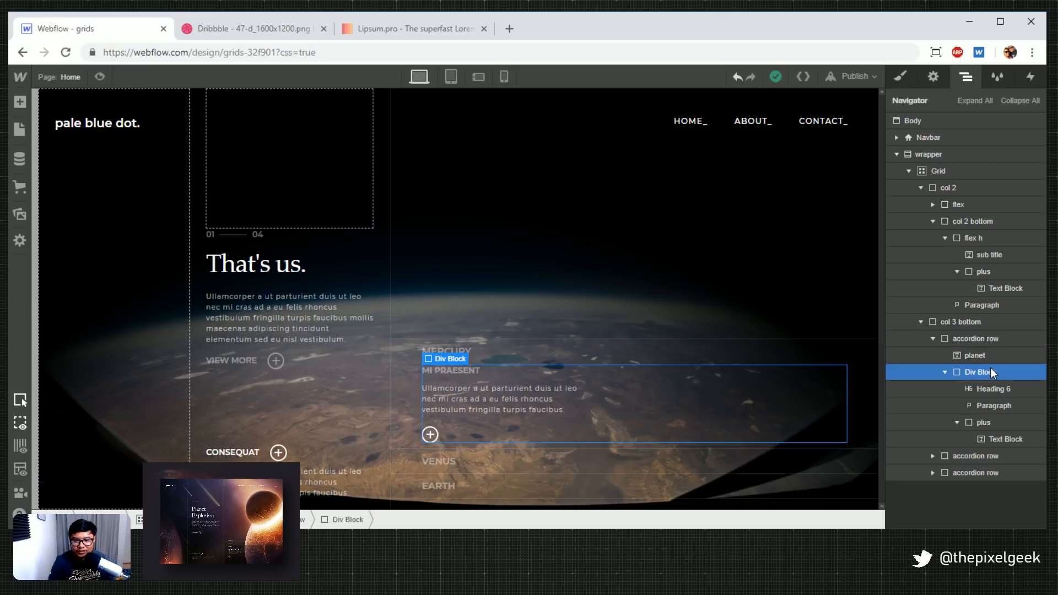
{"action": "left_click", "coordinate": [969, 455]}
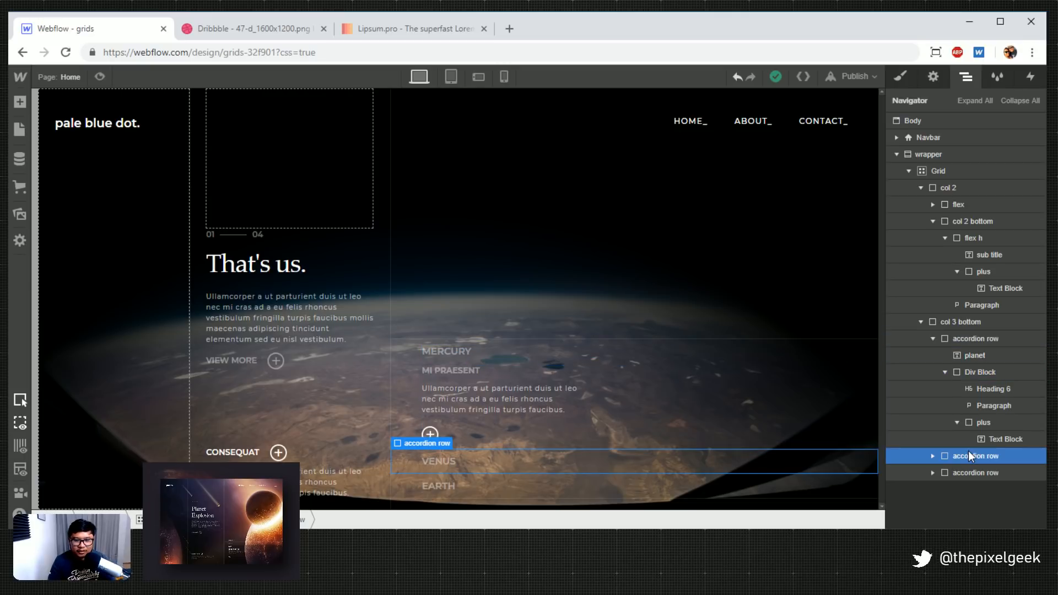
{"action": "left_click", "coordinate": [973, 473]}
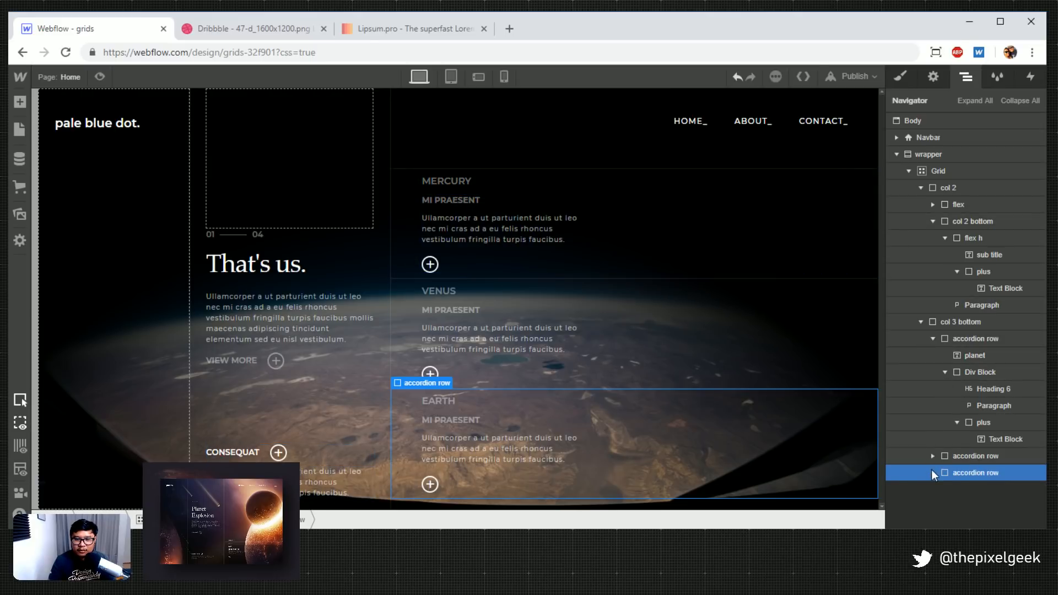
Add a Mouse Click (Tap) element trigger to the MERCURY accordion row
{"action": "left_click", "coordinate": [932, 340]}
{"action": "left_click", "coordinate": [984, 343]}
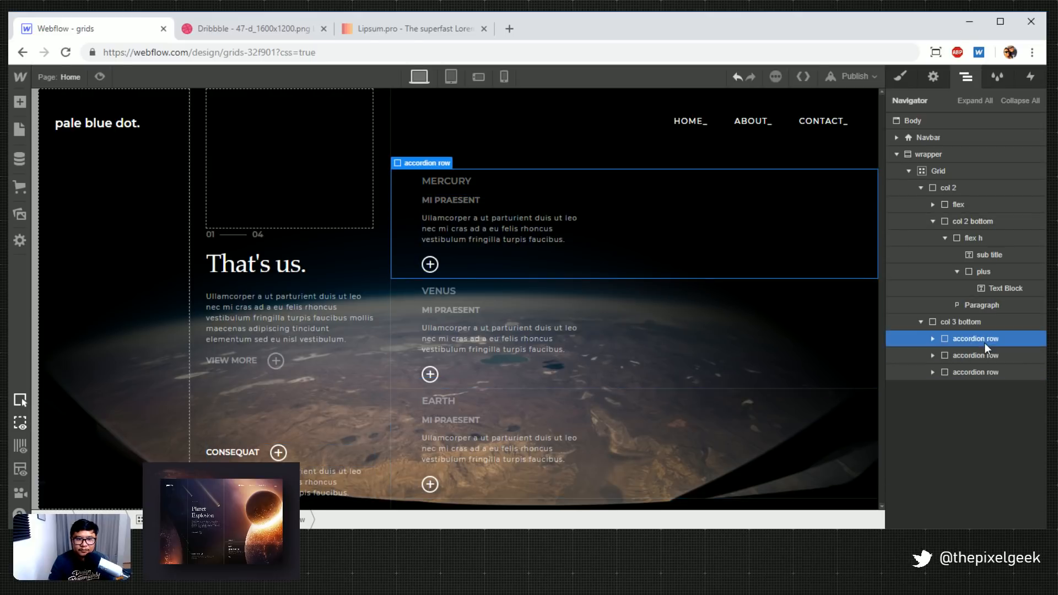
{"action": "left_click", "coordinate": [1033, 80]}
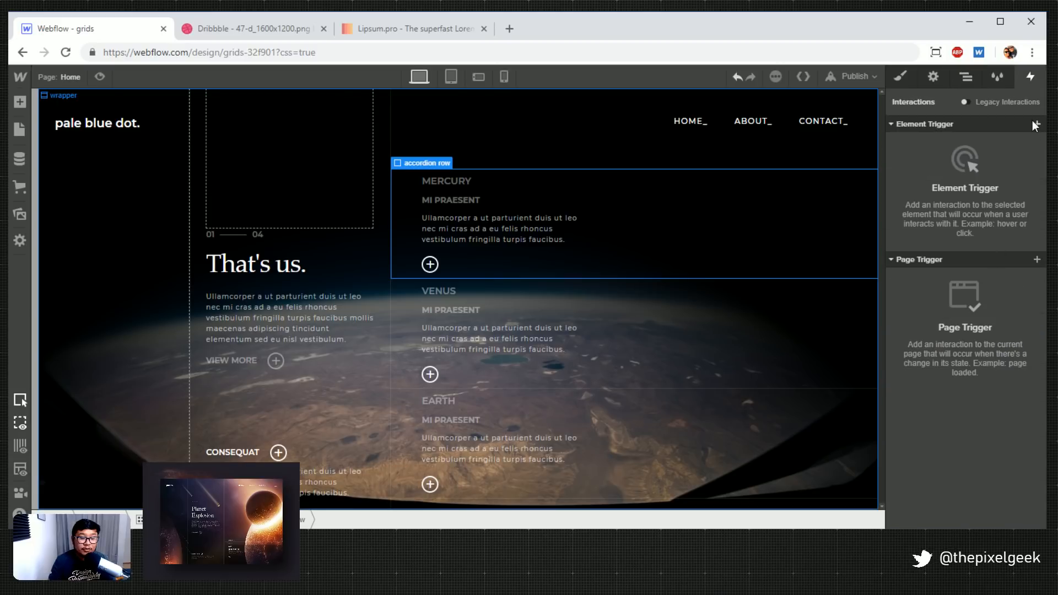
{"action": "left_click", "coordinate": [1035, 123]}
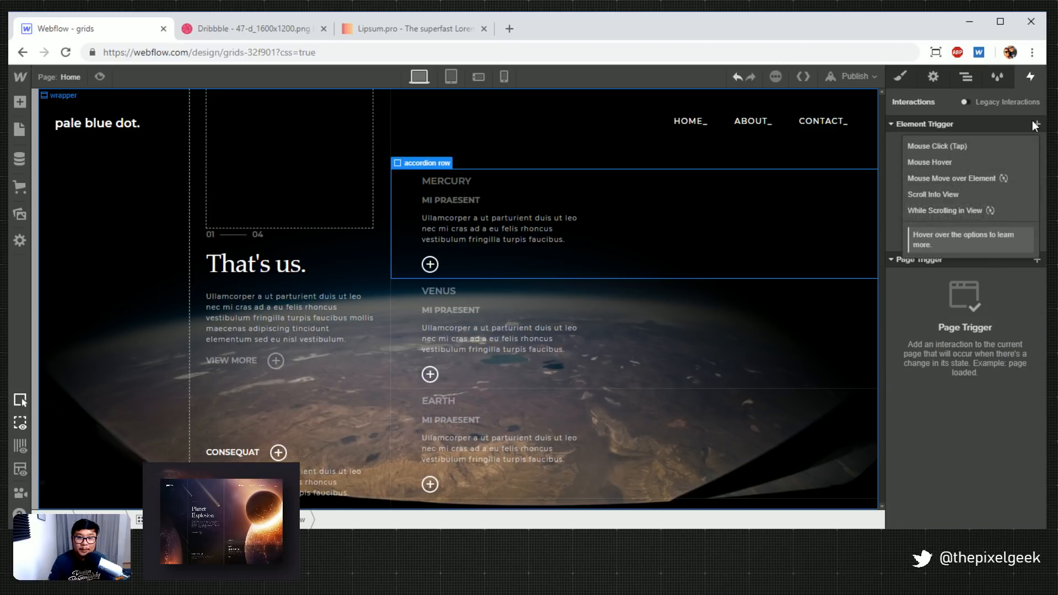
{"action": "left_click", "coordinate": [960, 148]}
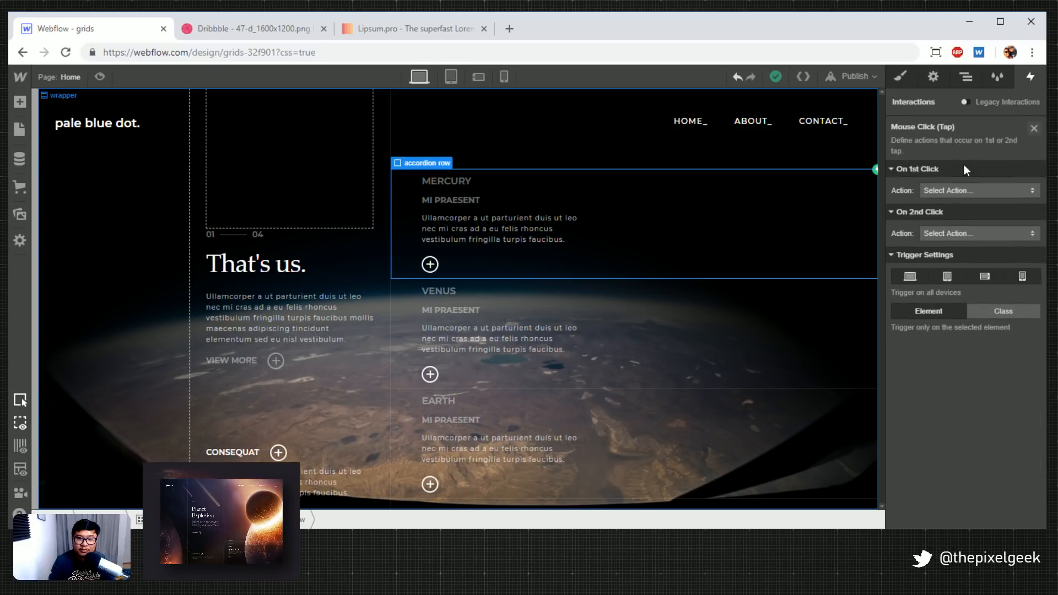
{"action": "left_click", "coordinate": [944, 190]}
{"action": "left_click", "coordinate": [947, 137]}
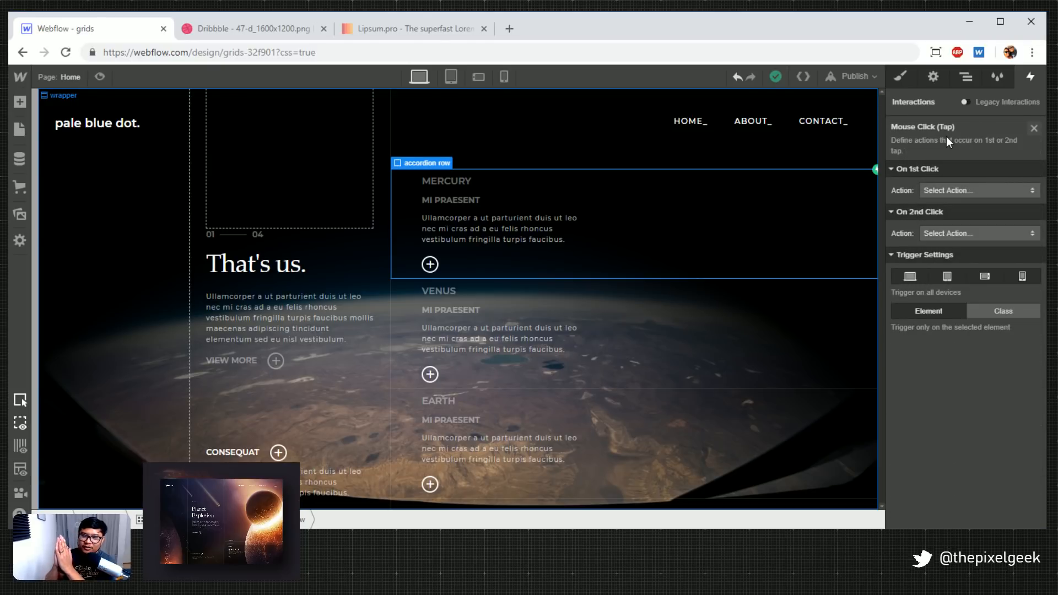
Give the div block inside the MERCURY accordion row a new class named accordion content
{"action": "left_click", "coordinate": [961, 79]}
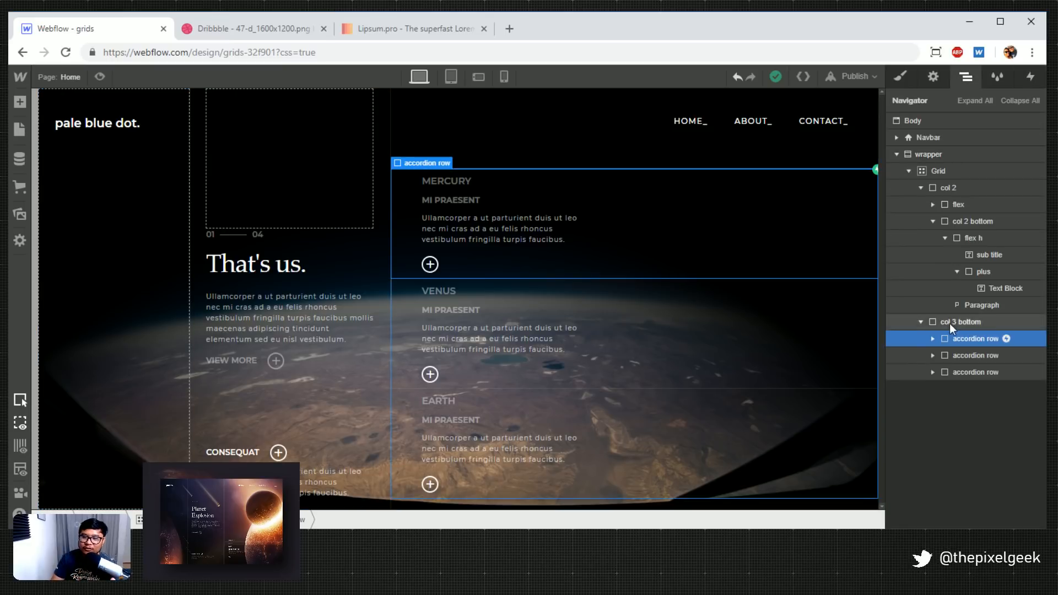
{"action": "left_click", "coordinate": [934, 338]}
{"action": "left_click", "coordinate": [957, 357]}
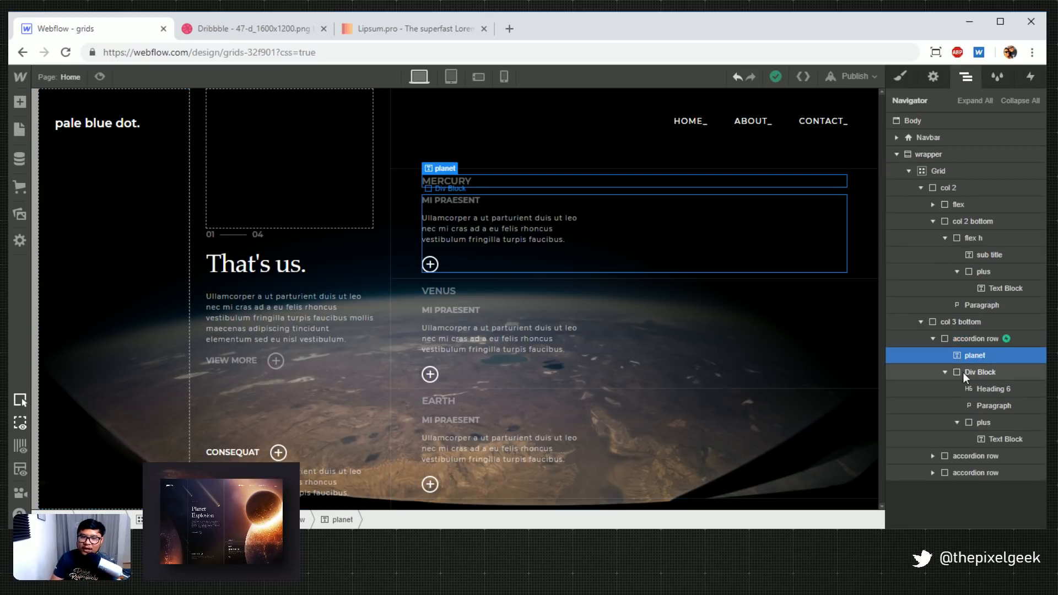
{"action": "left_click", "coordinate": [963, 372]}
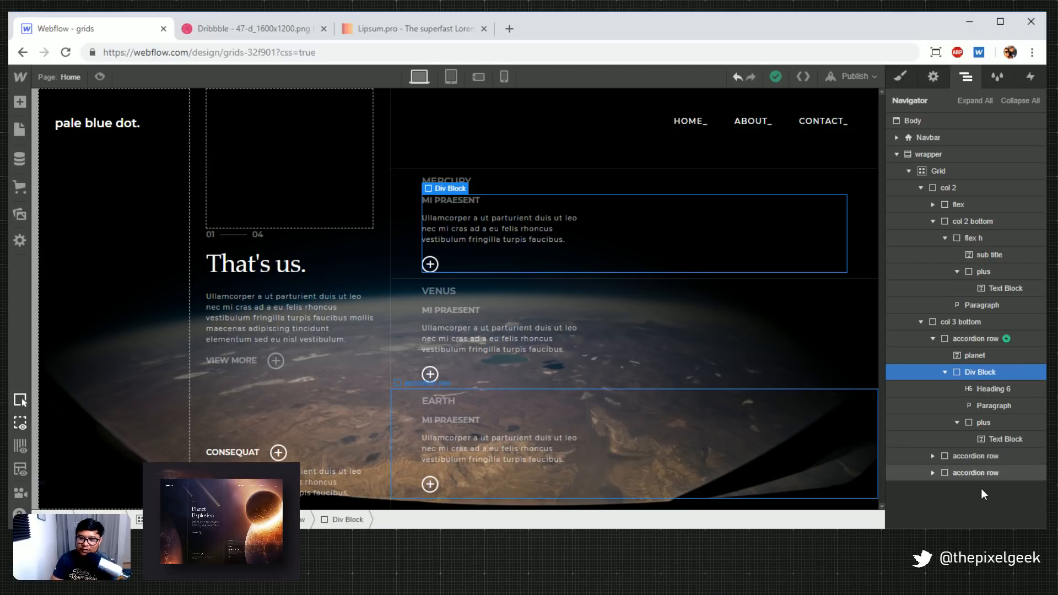
{"action": "left_click", "coordinate": [945, 372]}
{"action": "left_click", "coordinate": [932, 390]}
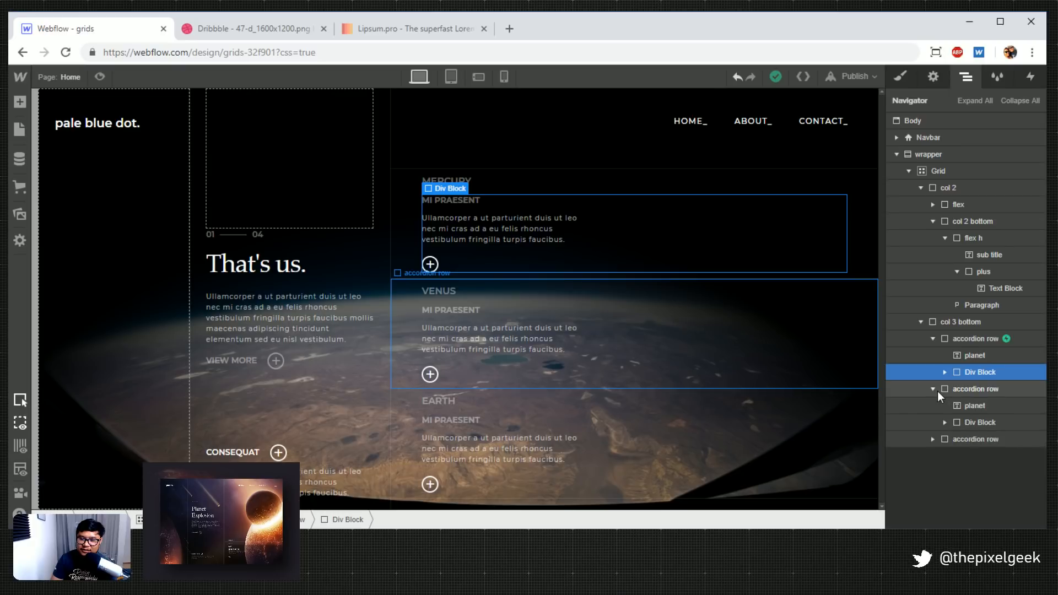
{"action": "left_click", "coordinate": [932, 439]}
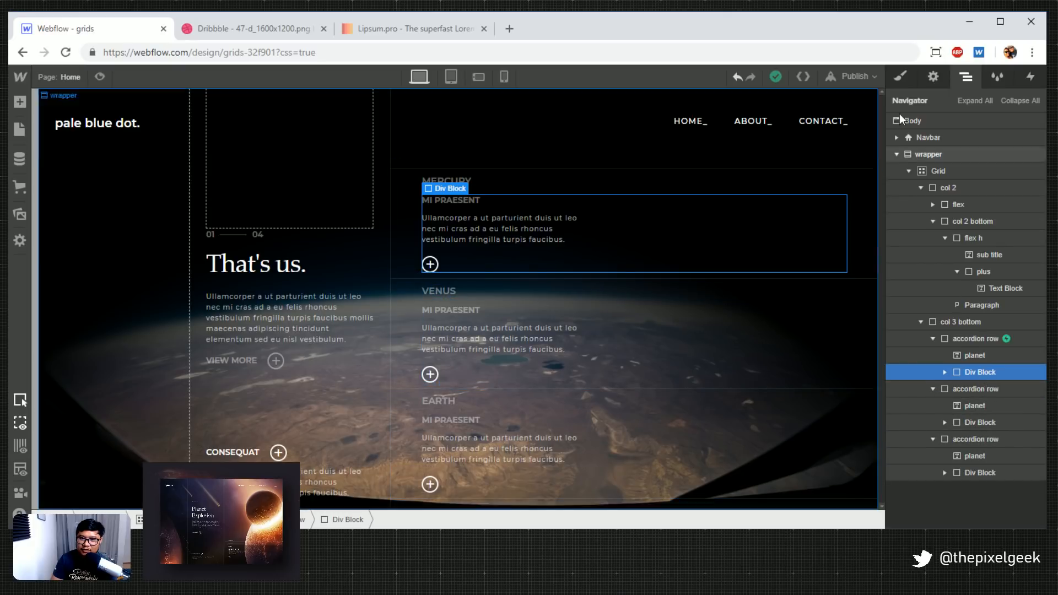
{"action": "left_click", "coordinate": [900, 75]}
{"action": "left_click", "coordinate": [952, 136]}
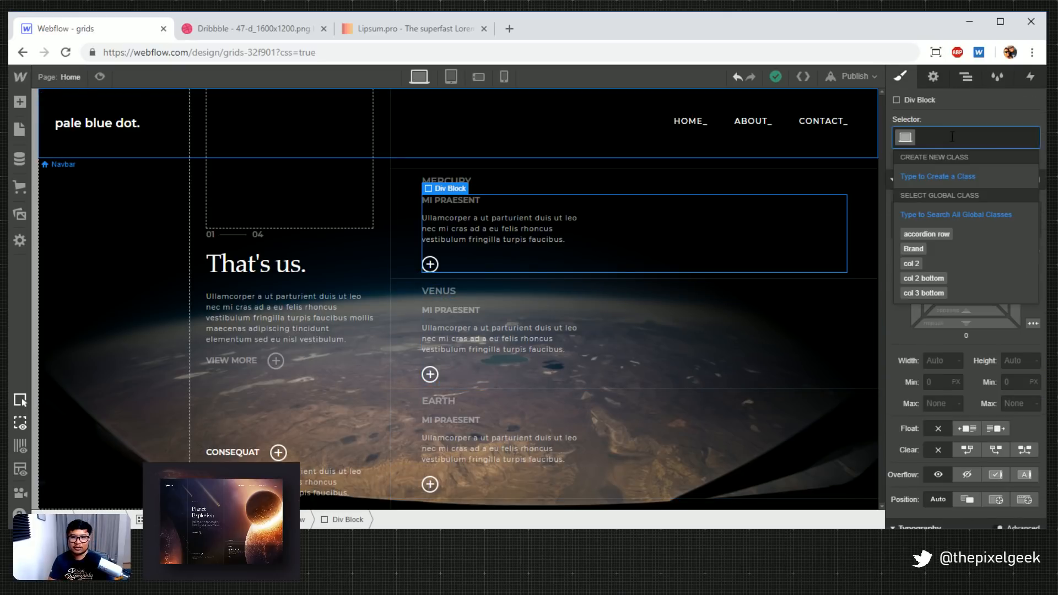
{"action": "type", "text": "accordi"}
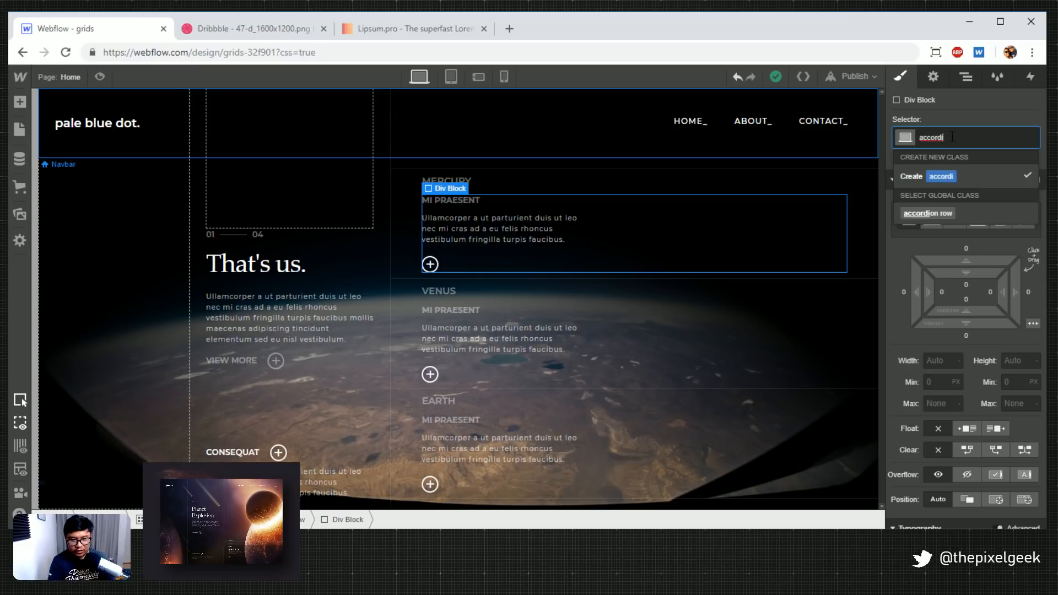
{"action": "type", "text": "on content"}
{"action": "key", "text": "Return"}
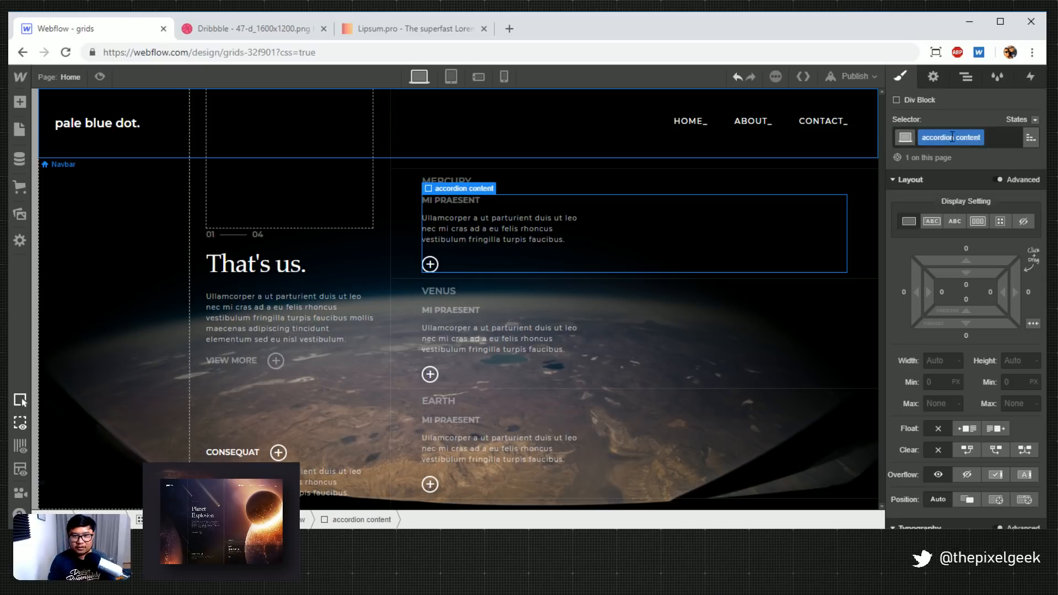
Replace the unclassed div blocks in the VENUS and EARTH accordion rows with copies of MERCURY's accordion content block
{"action": "key", "text": "z"}
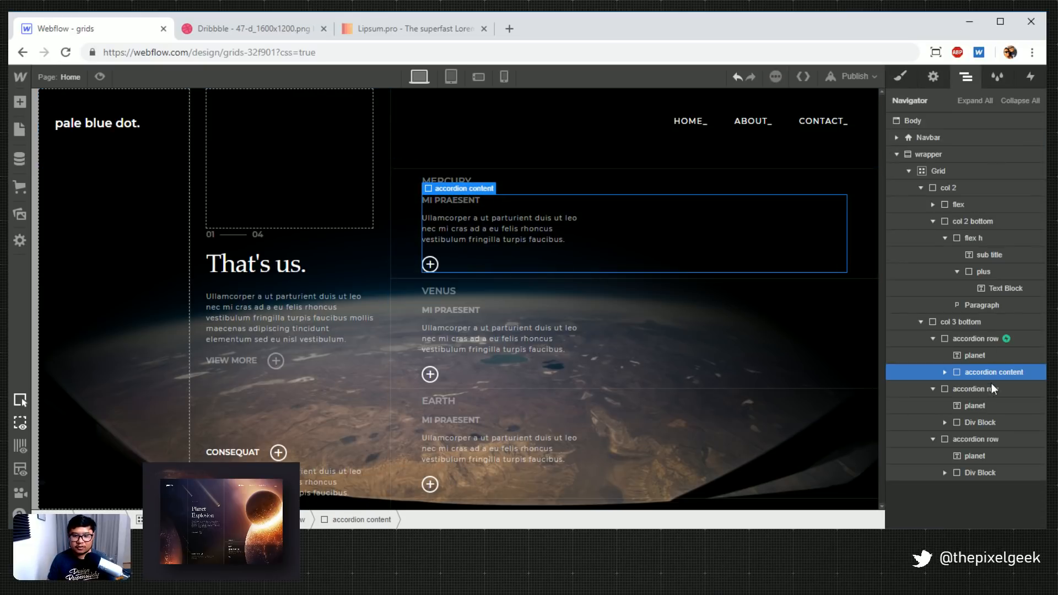
{"action": "left_click", "coordinate": [985, 423]}
{"action": "key", "text": "Delete"}
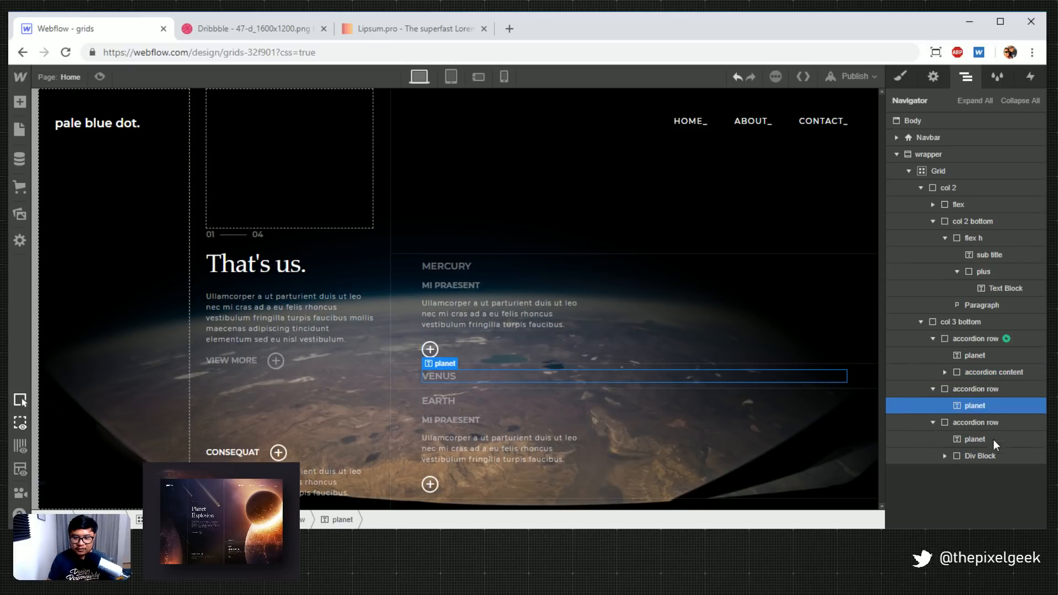
{"action": "left_click", "coordinate": [987, 454]}
{"action": "key", "text": "Delete"}
{"action": "left_click", "coordinate": [972, 389]}
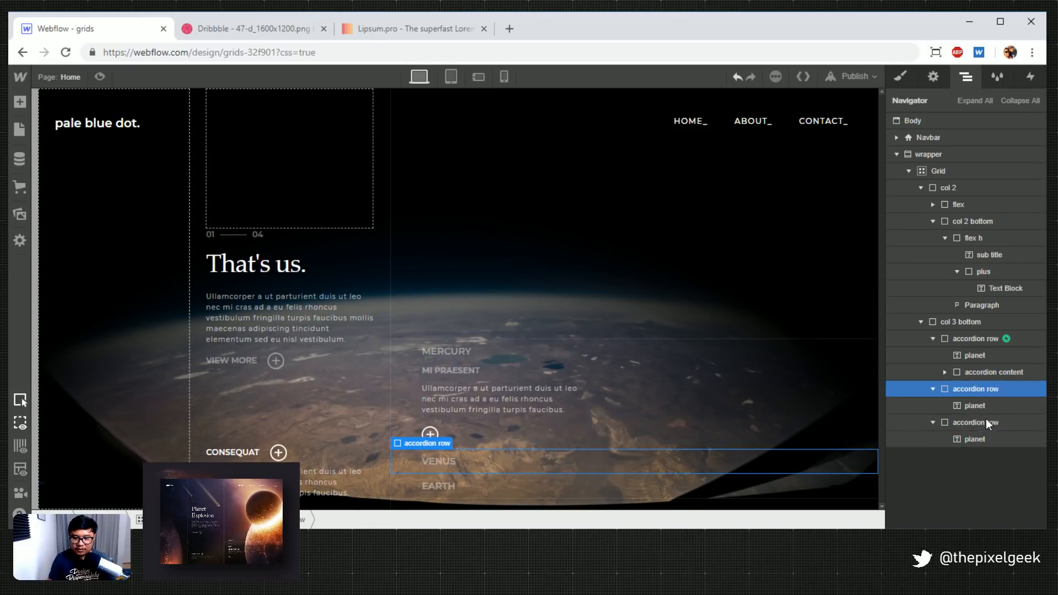
{"action": "key", "text": "ctrl+v"}
{"action": "left_click", "coordinate": [963, 425]}
{"action": "left_click", "coordinate": [971, 438]}
{"action": "key", "text": "ctrl+v"}
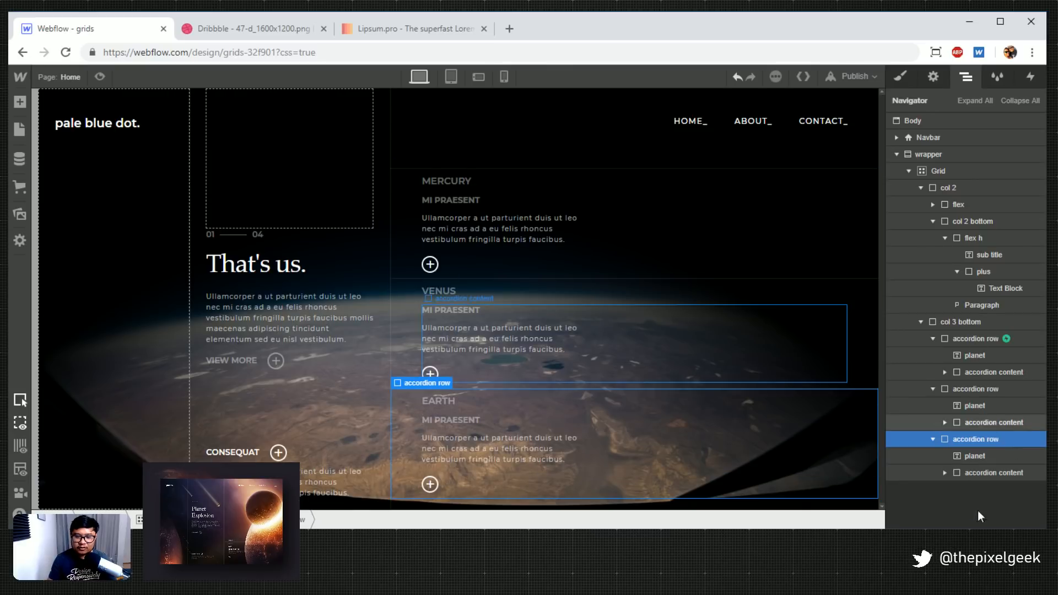
Set the MERCURY row's first-click action to Start an Animation and create a timed animation named open accordion
{"action": "left_click", "coordinate": [1006, 338]}
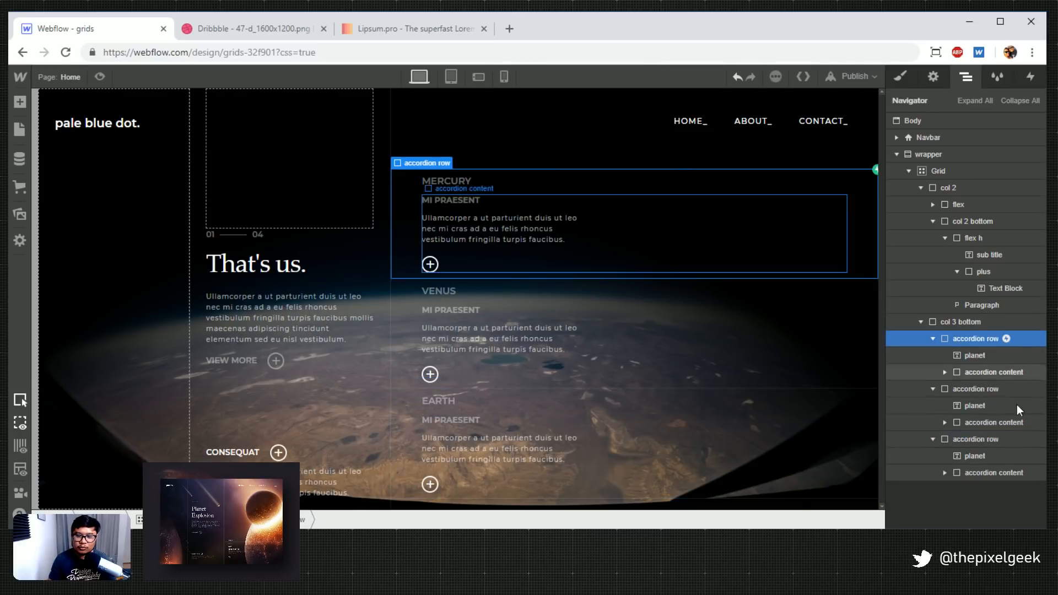
{"action": "left_click", "coordinate": [1031, 77]}
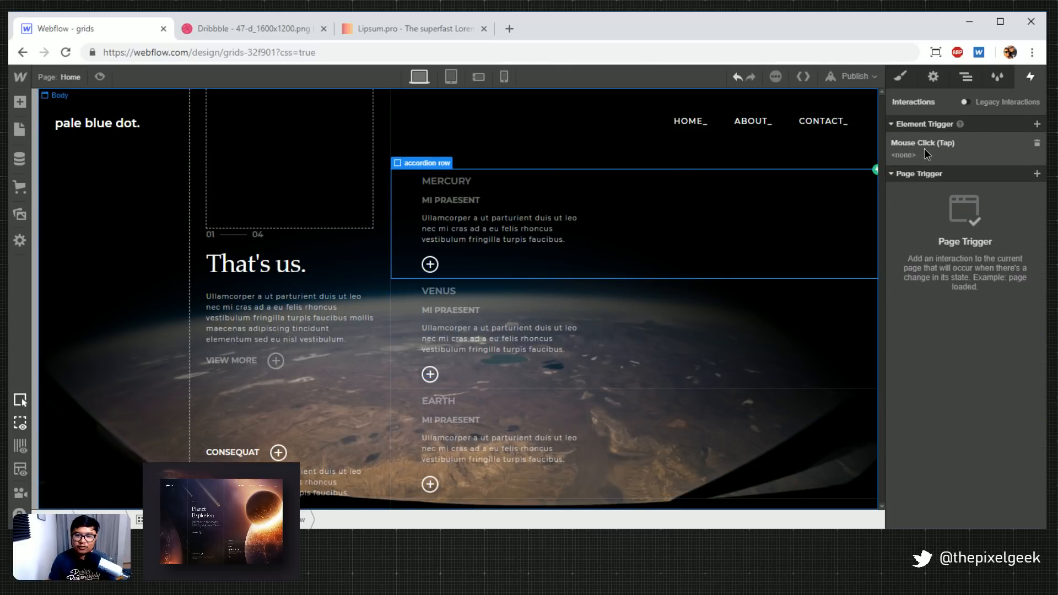
{"action": "left_click", "coordinate": [924, 147]}
{"action": "left_click", "coordinate": [966, 193]}
{"action": "left_click", "coordinate": [952, 180]}
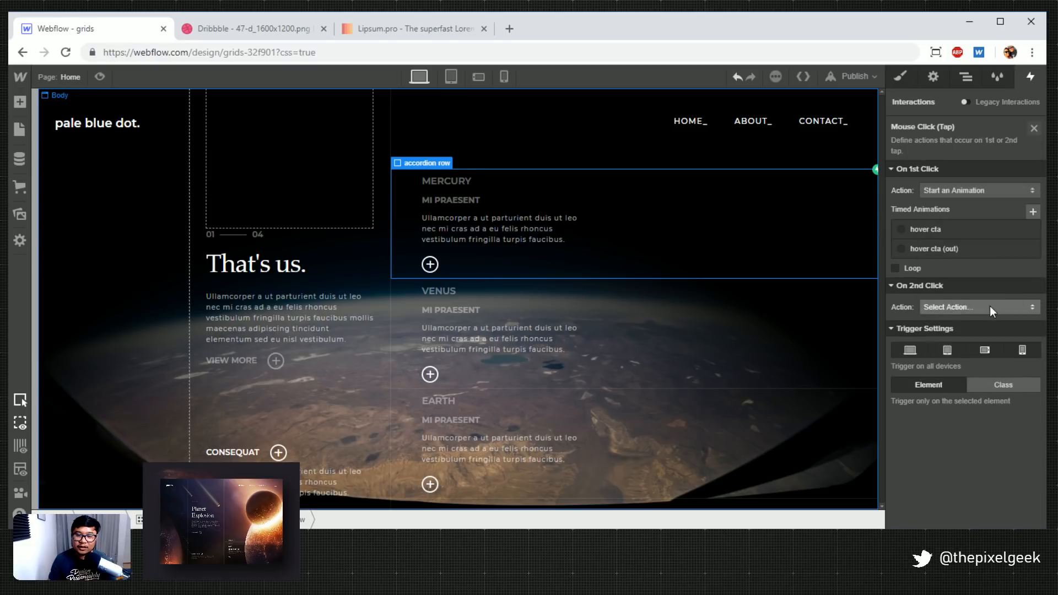
{"action": "left_click", "coordinate": [1034, 212]}
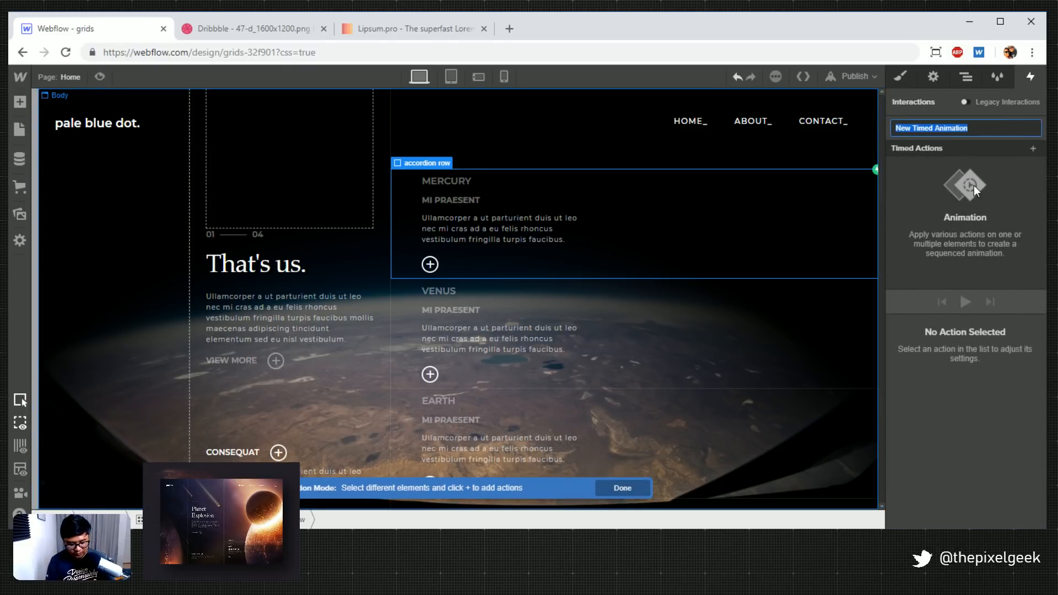
{"action": "type", "text": "open accor"}
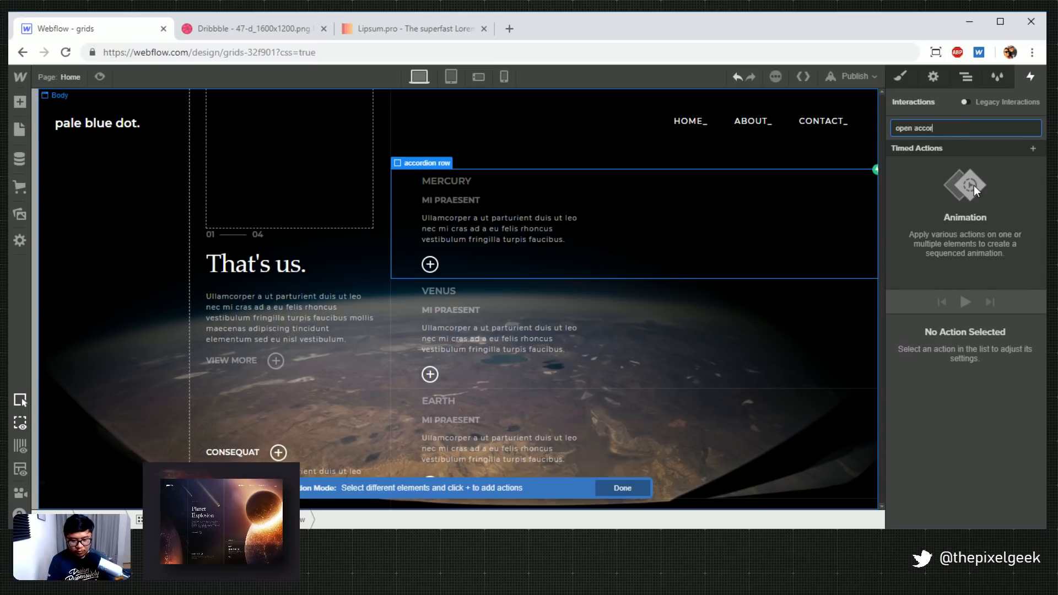
{"action": "type", "text": "dion"}
{"action": "key", "text": "Return"}
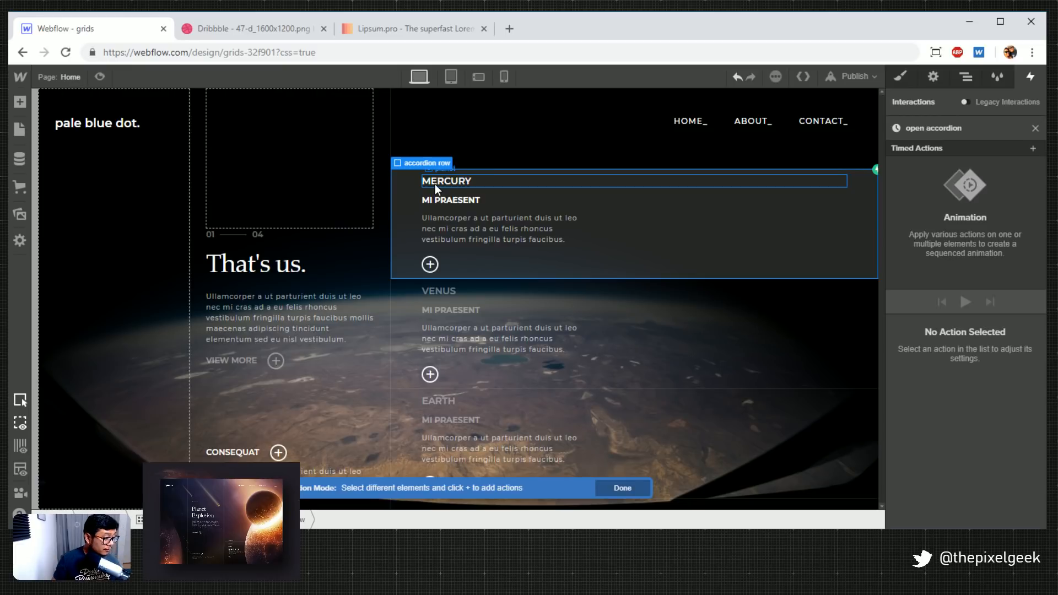
Add a BG Color action to the open accordion animation that turns the MERCURY accordion row black at 75% opacity
{"action": "left_click", "coordinate": [1033, 149]}
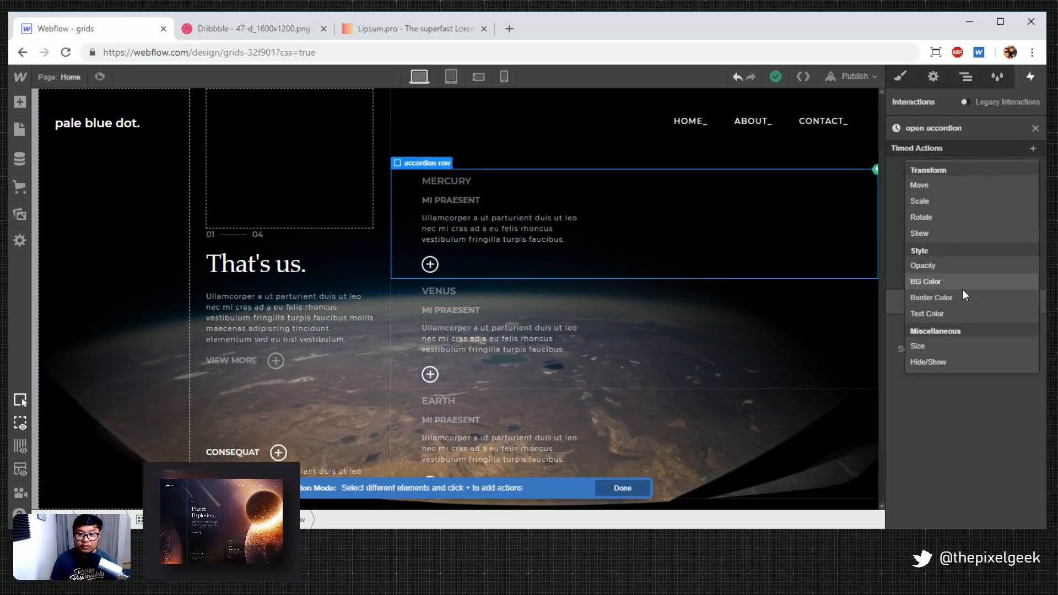
{"action": "left_click", "coordinate": [962, 288]}
{"action": "left_click", "coordinate": [941, 461]}
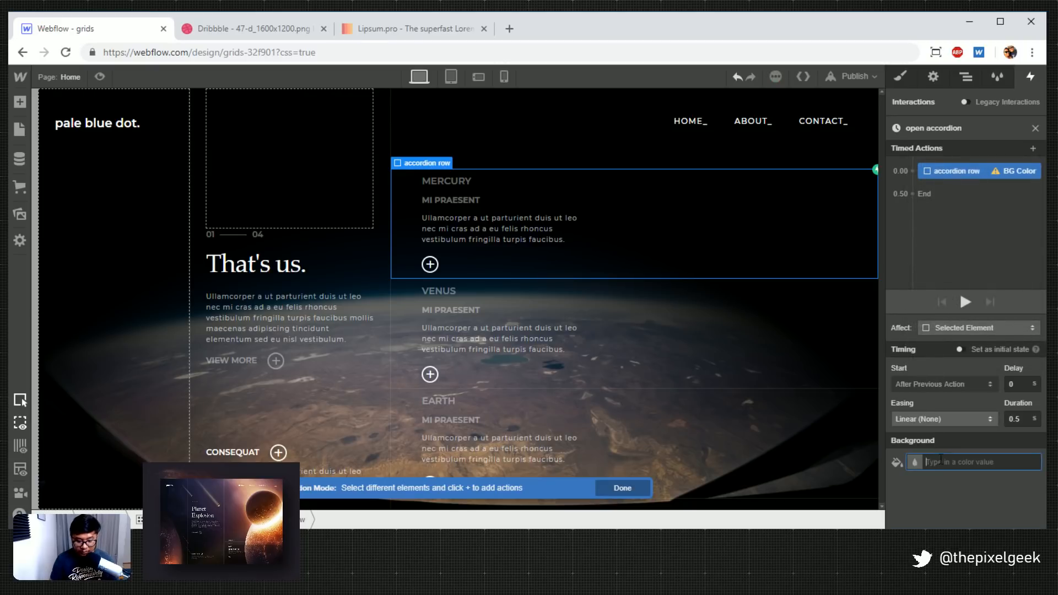
{"action": "type", "text": "black"}
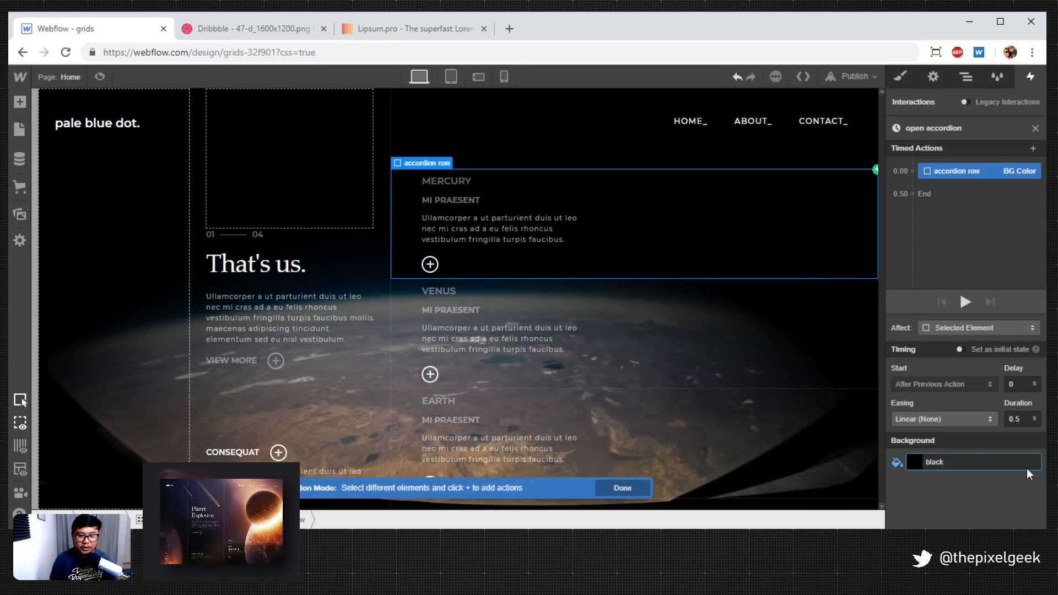
{"action": "left_click", "coordinate": [915, 461]}
{"action": "left_click", "coordinate": [1013, 414]}
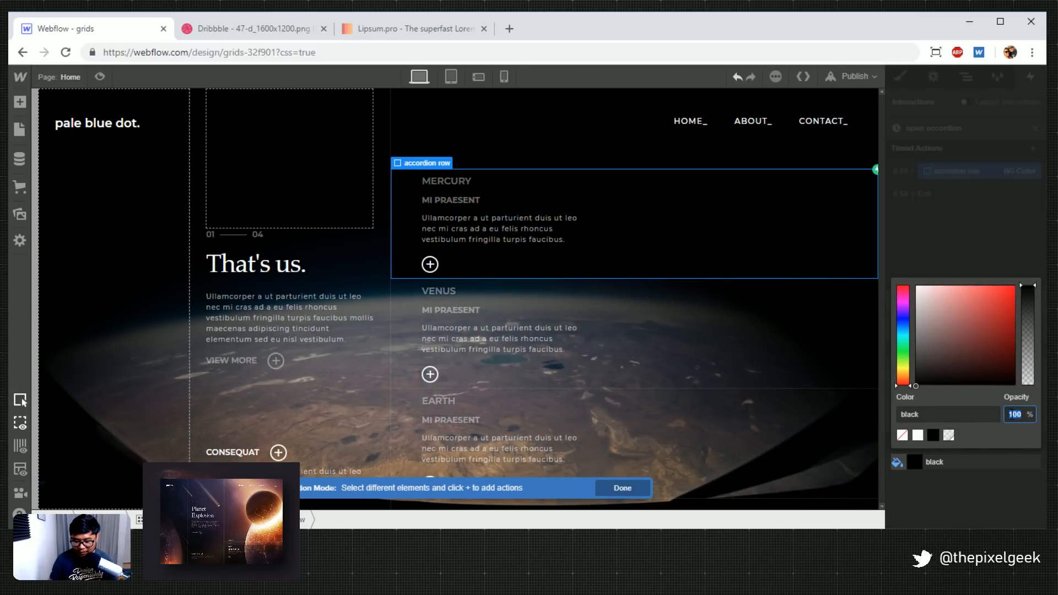
{"action": "type", "text": "75"}
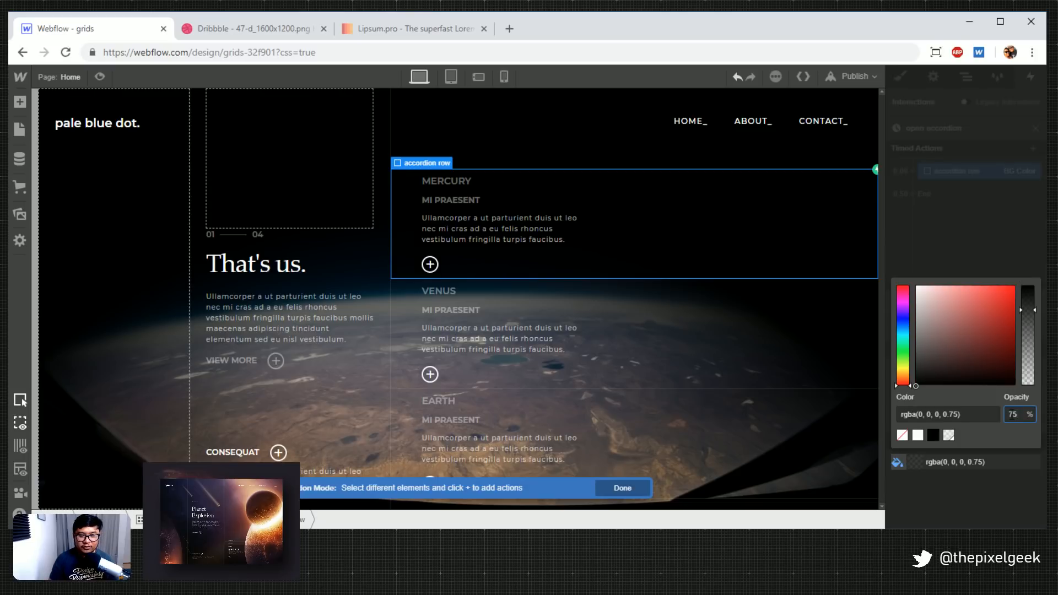
{"action": "left_click", "coordinate": [1001, 248]}
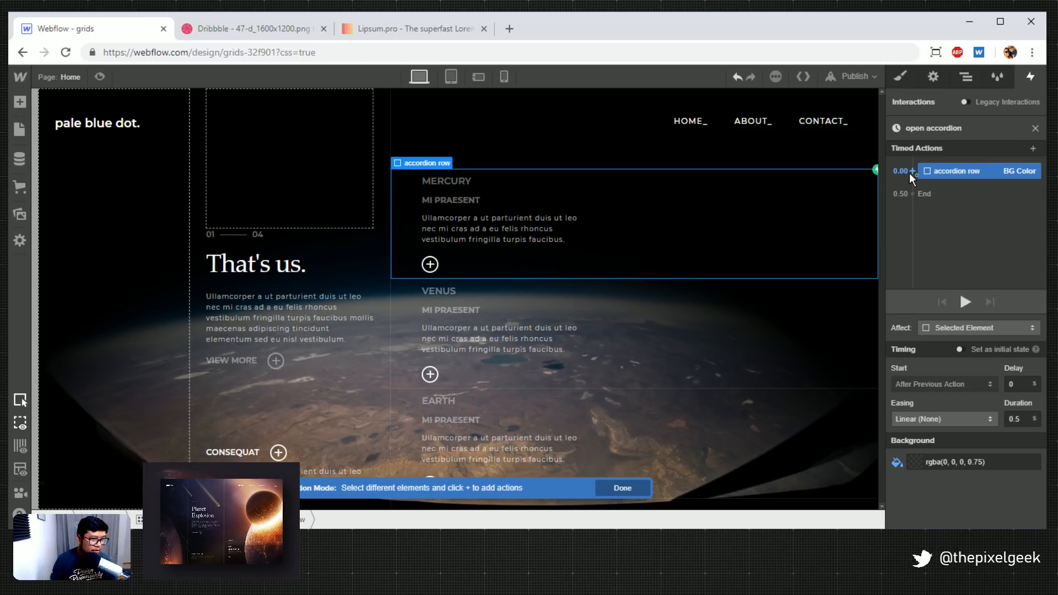
Add a simultaneous Text Color action that turns the MERCURY accordion row's text white
{"action": "left_click", "coordinate": [911, 172]}
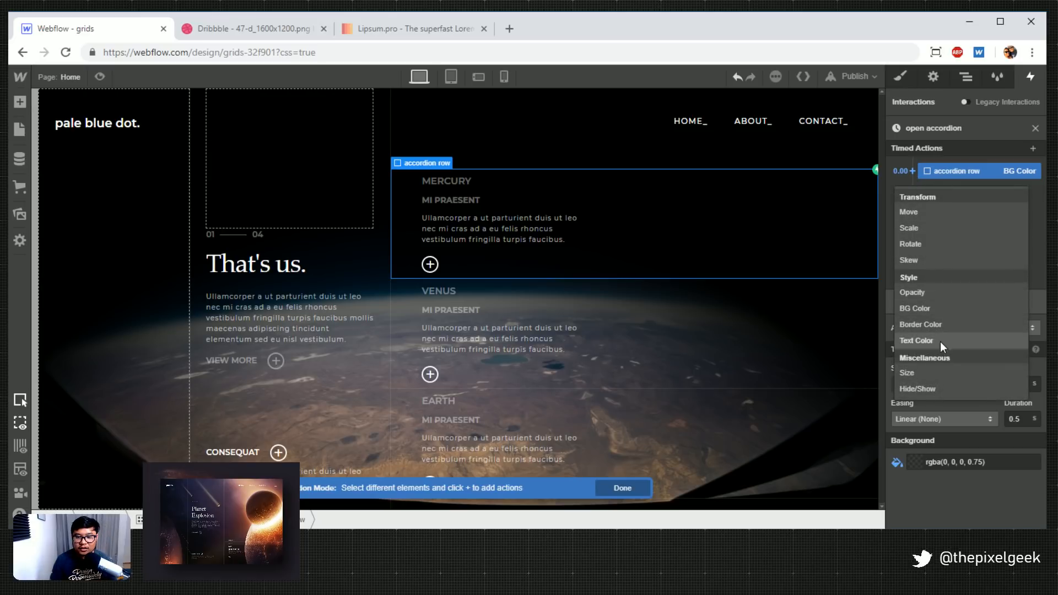
{"action": "left_click", "coordinate": [917, 340]}
{"action": "type", "text": "white"}
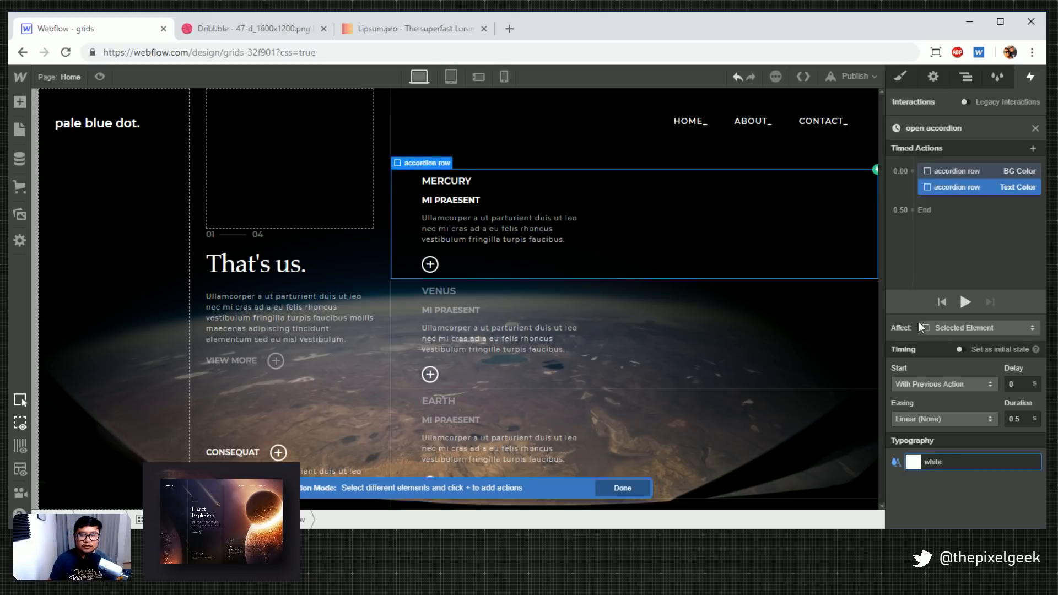
Set the easing of both the BG Color and Text Color actions to Ease
{"action": "left_click", "coordinate": [964, 168], "text": "shift"}
{"action": "left_click", "coordinate": [931, 418]}
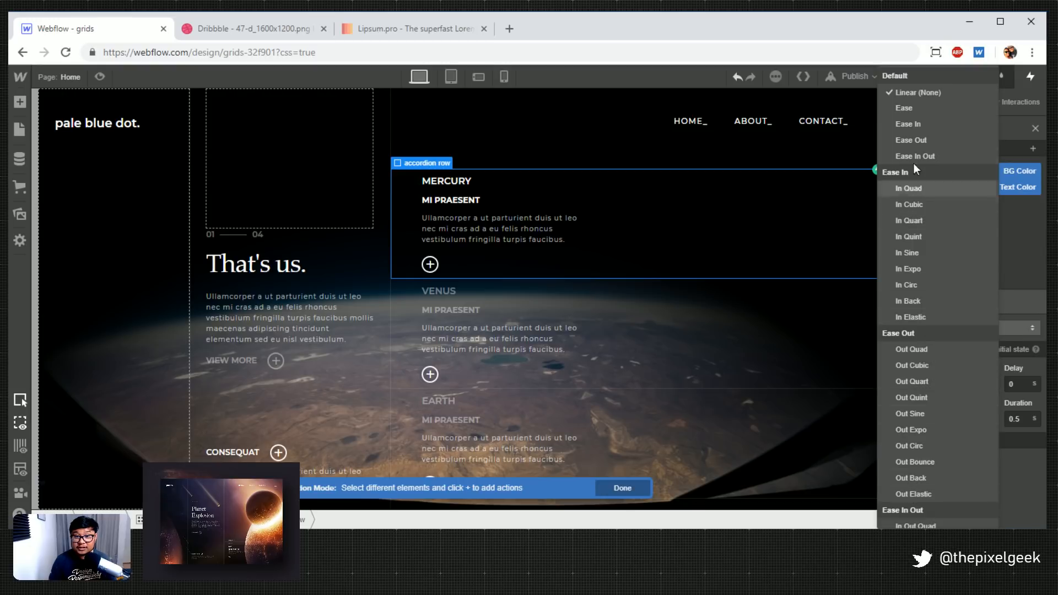
{"action": "left_click", "coordinate": [921, 103]}
{"action": "left_click", "coordinate": [951, 418]}
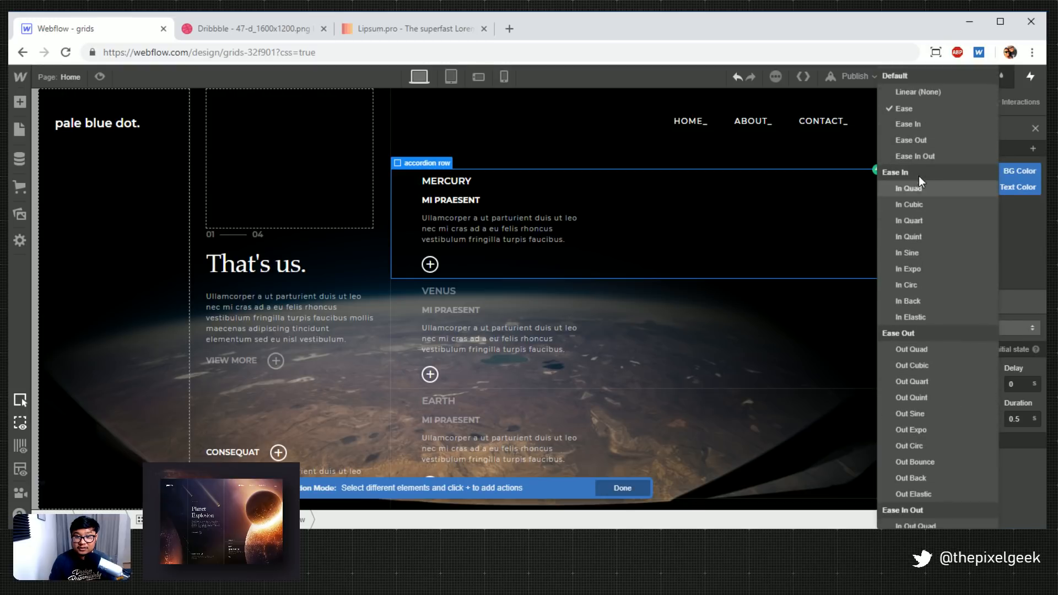
{"action": "left_click", "coordinate": [925, 110]}
{"action": "left_click", "coordinate": [961, 298]}
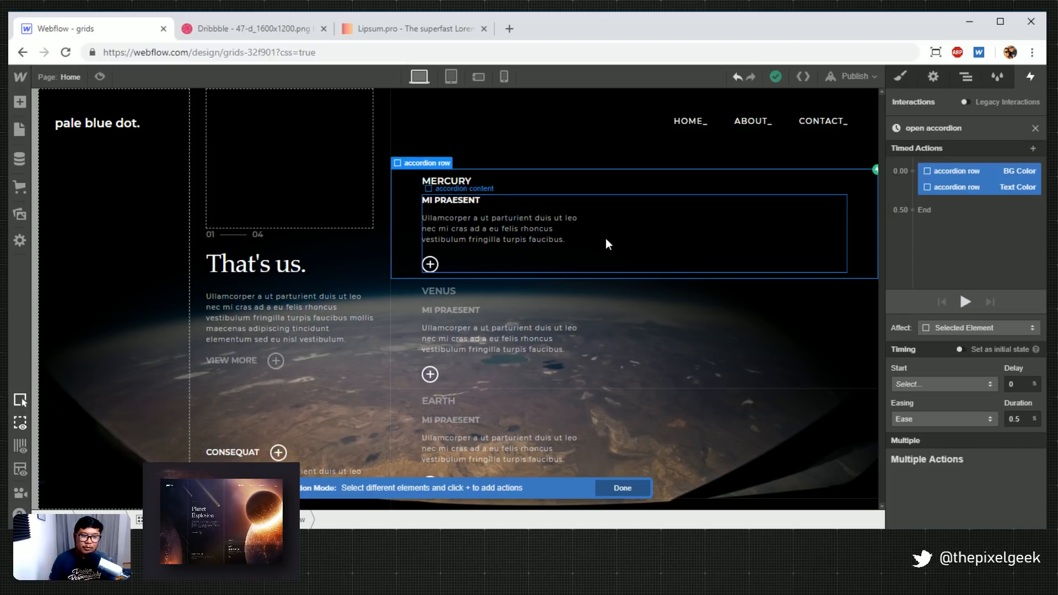
Add a Size action with height 0 for MERCURY's accordion content after the color actions, and set the block's overflow to hidden
{"action": "left_click", "coordinate": [749, 245]}
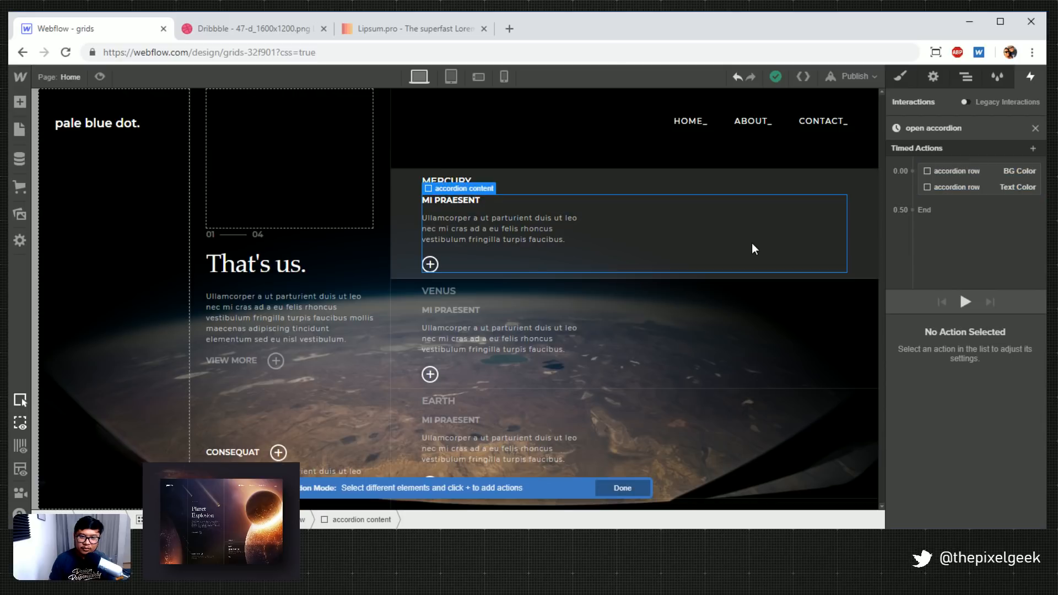
{"action": "left_click", "coordinate": [912, 210]}
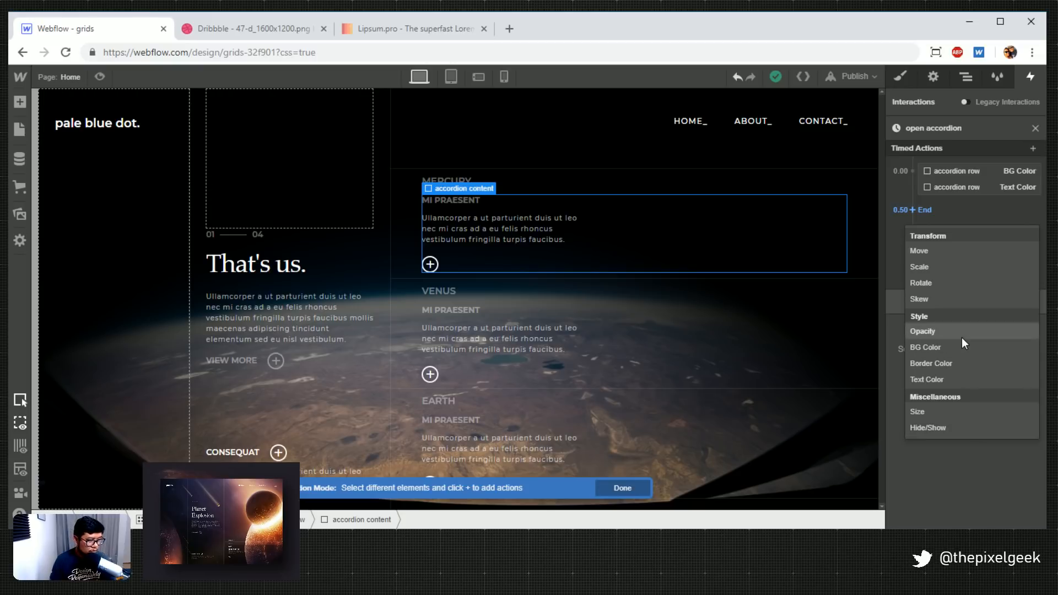
{"action": "left_click", "coordinate": [931, 413]}
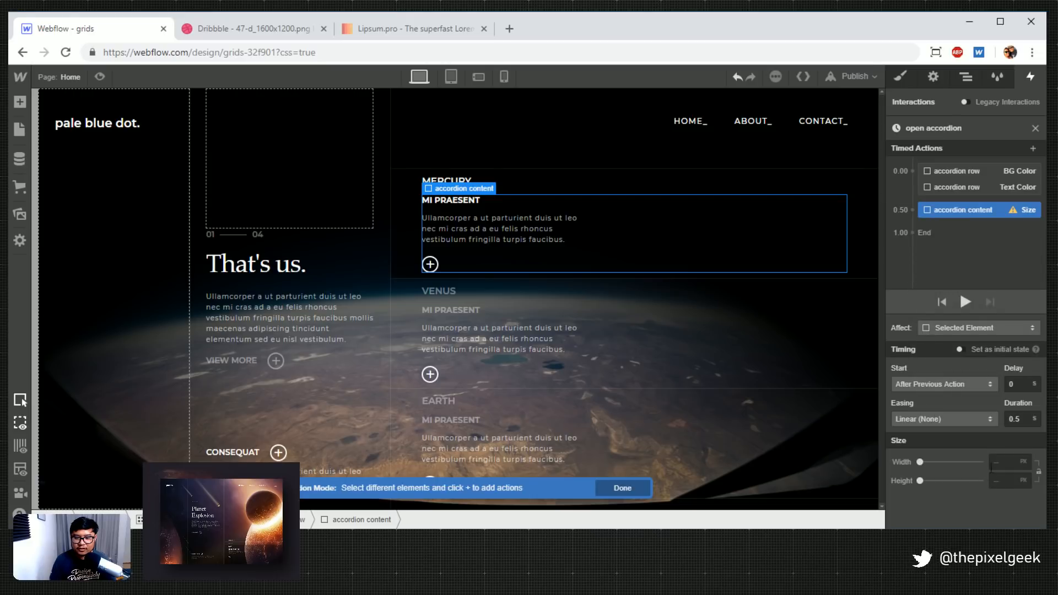
{"action": "left_click", "coordinate": [1003, 482]}
{"action": "type", "text": "0"}
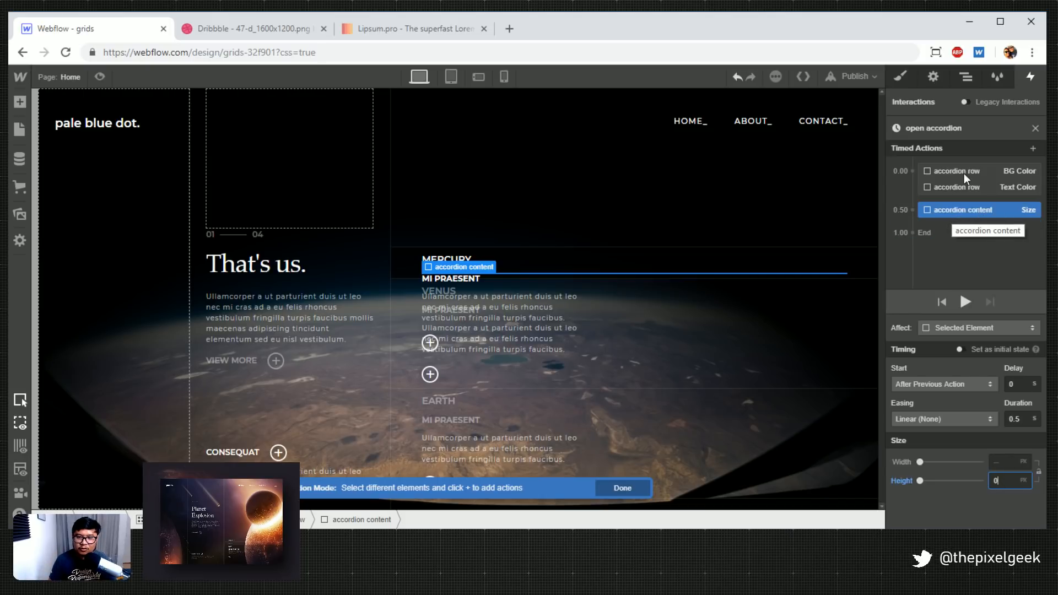
{"action": "left_click", "coordinate": [905, 73]}
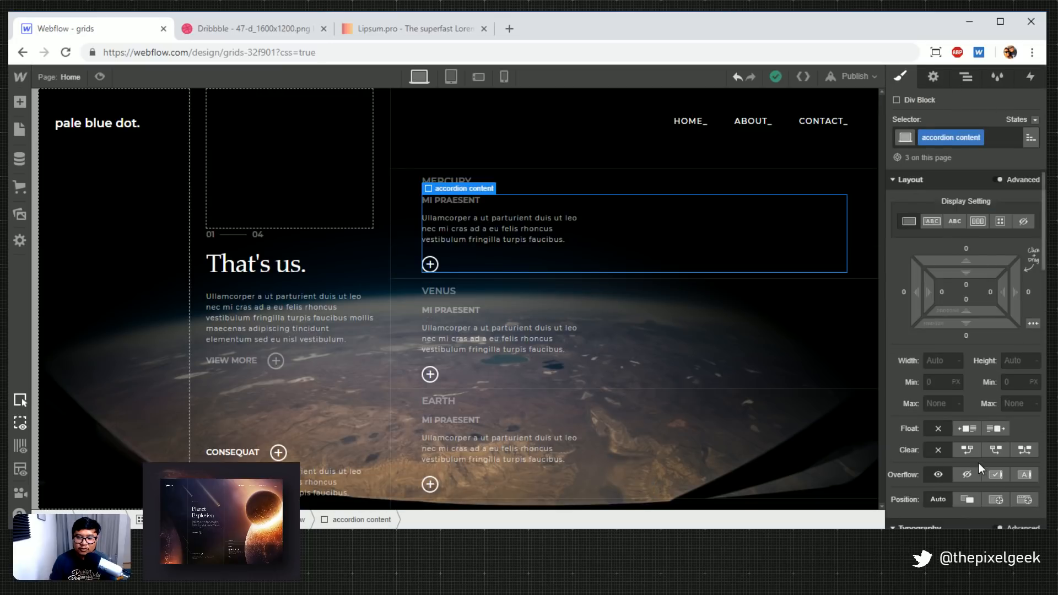
{"action": "left_click", "coordinate": [967, 474]}
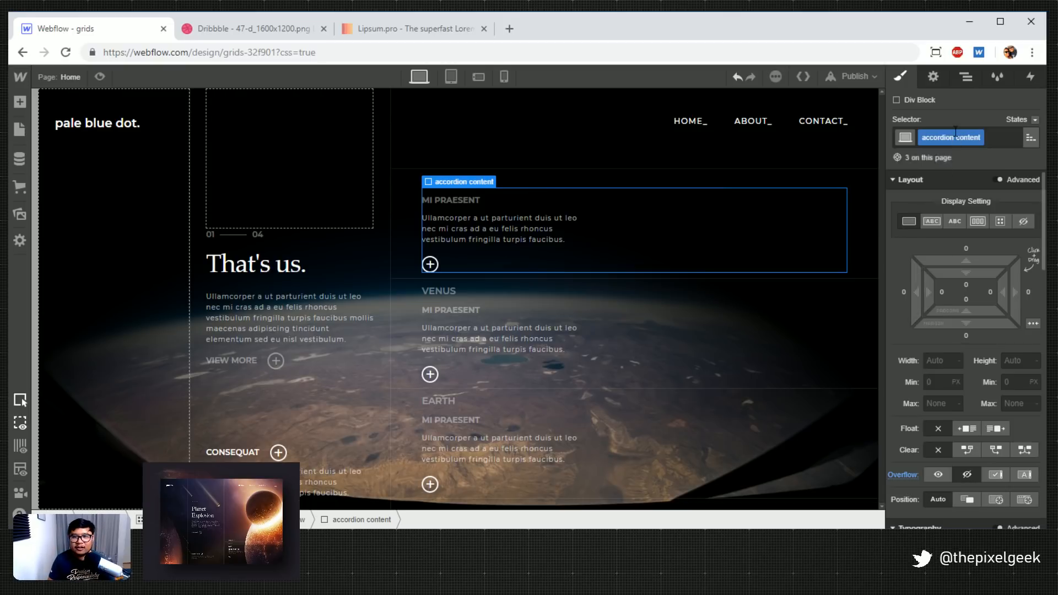
Reopen the MERCURY accordion row's open accordion animation and make the accordion content's zero-height Size action the initial state
{"action": "left_click", "coordinate": [788, 172]}
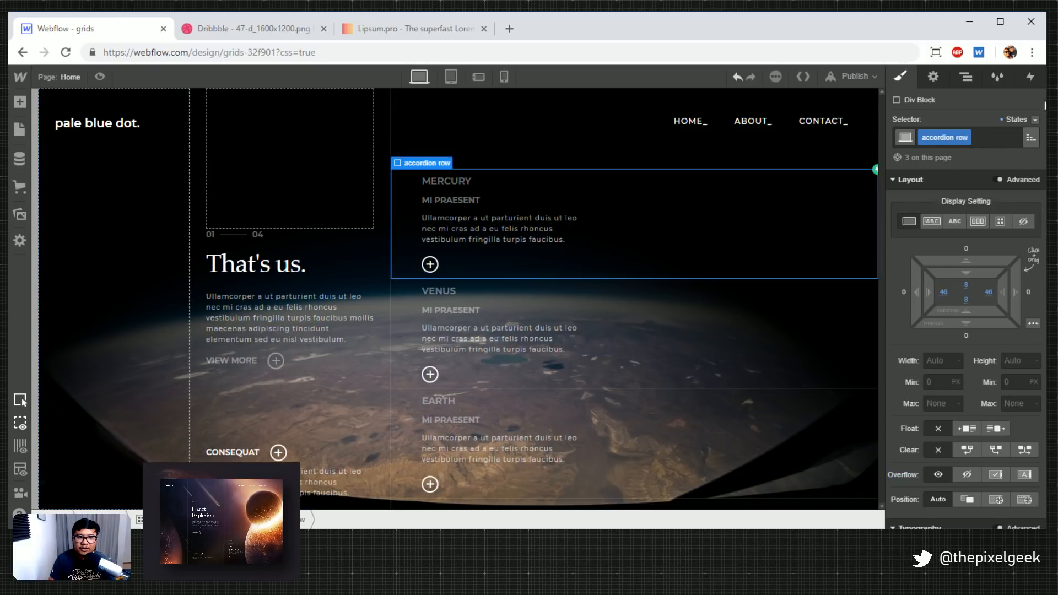
{"action": "left_click", "coordinate": [1034, 78]}
{"action": "left_click", "coordinate": [956, 154]}
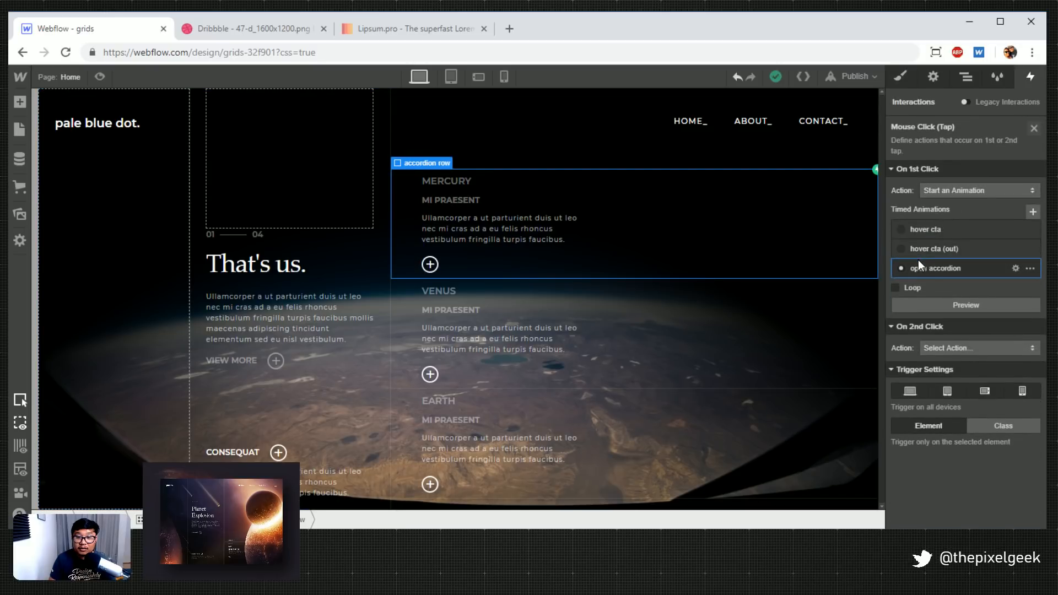
{"action": "left_click", "coordinate": [919, 268]}
{"action": "left_click", "coordinate": [967, 210]}
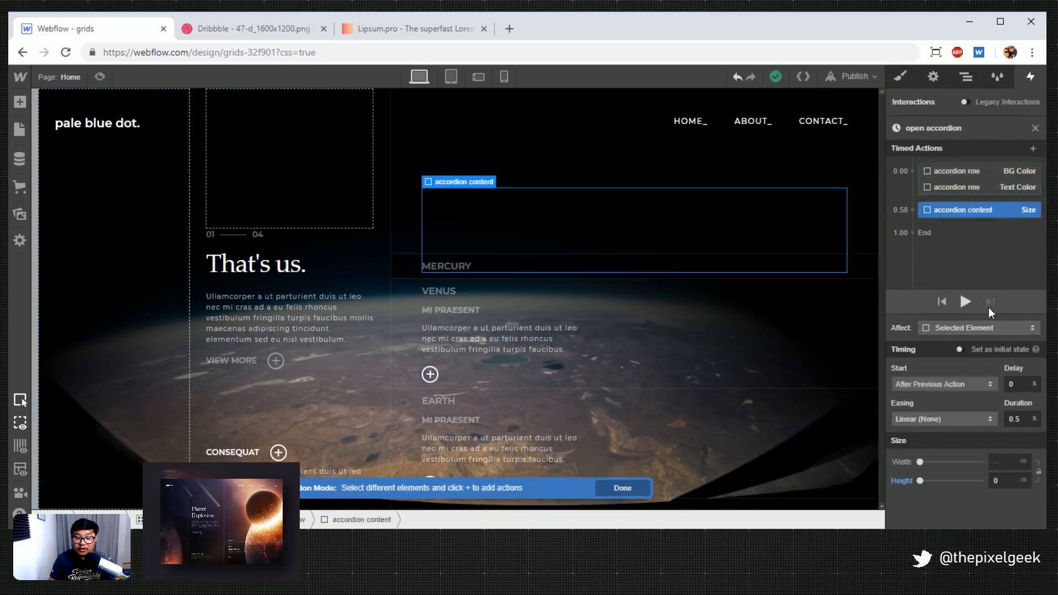
{"action": "left_click", "coordinate": [962, 349]}
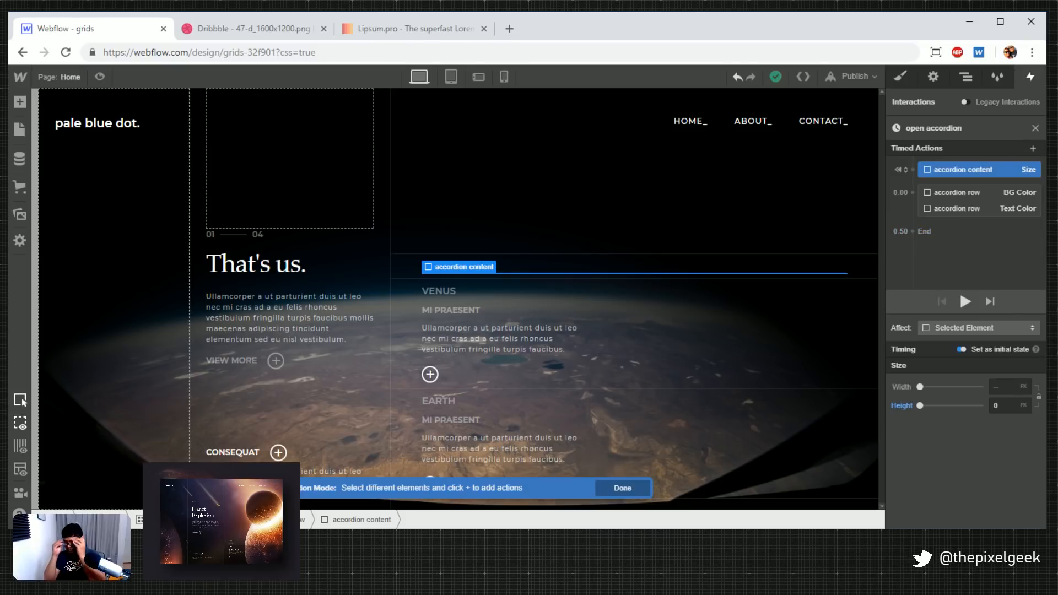
Make the initial Size action affect the accordion content class, limited to only children with this class
{"action": "left_click", "coordinate": [963, 327]}
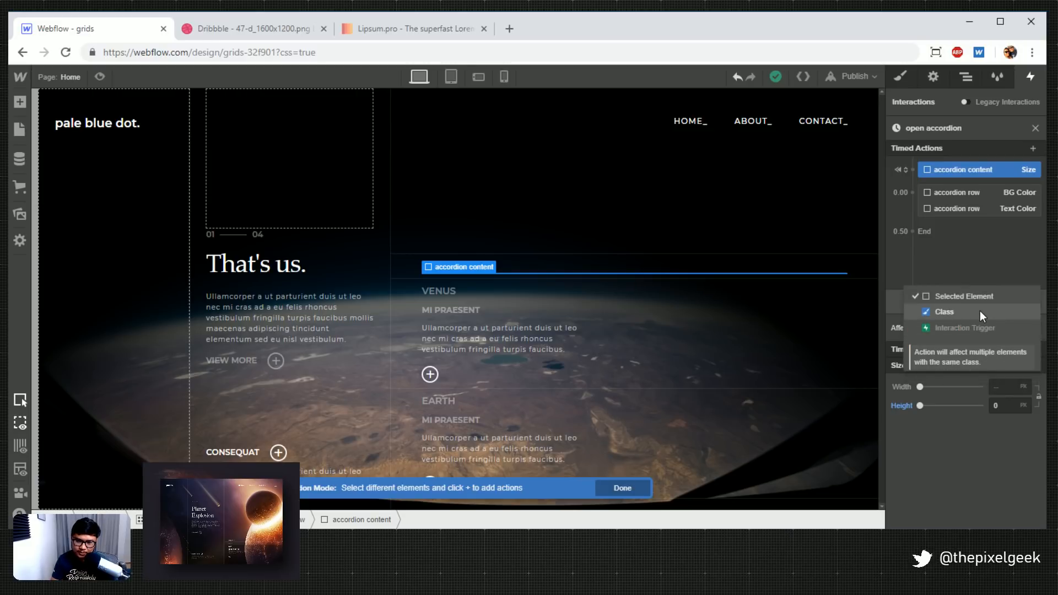
{"action": "left_click", "coordinate": [980, 311]}
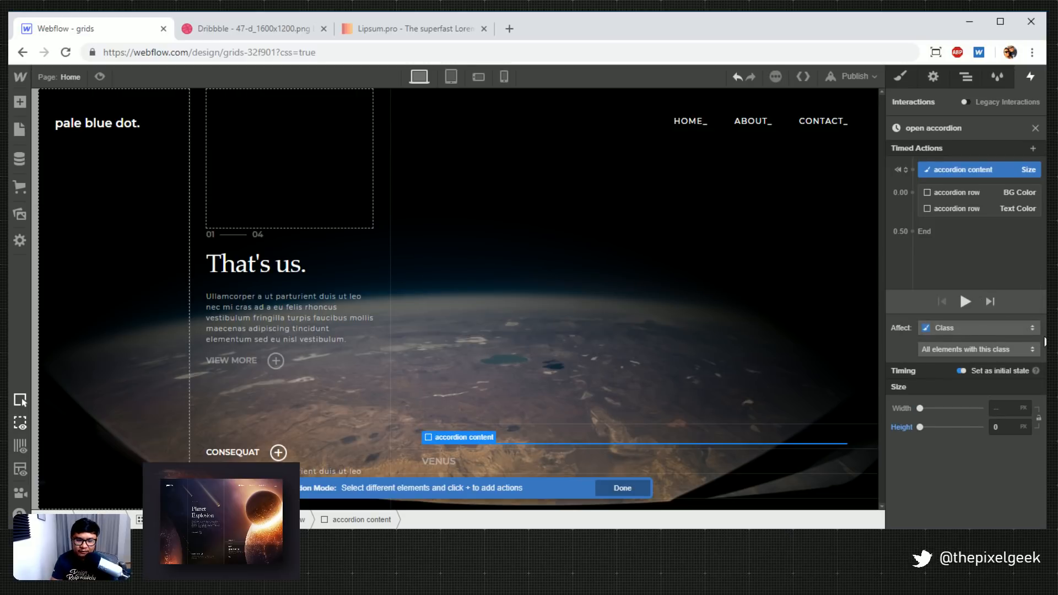
{"action": "left_click", "coordinate": [984, 352]}
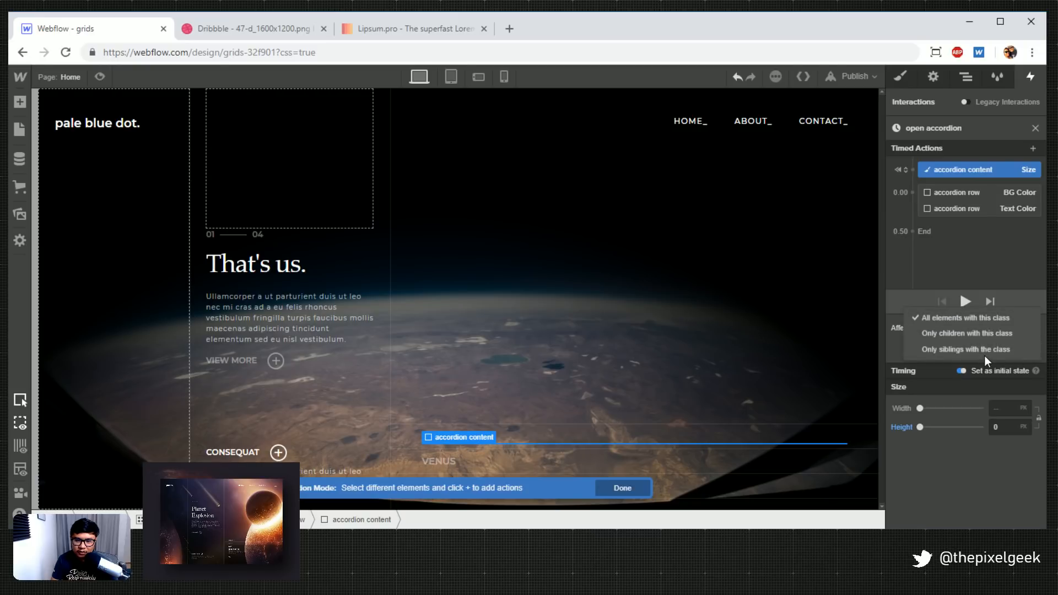
{"action": "left_click", "coordinate": [1004, 334]}
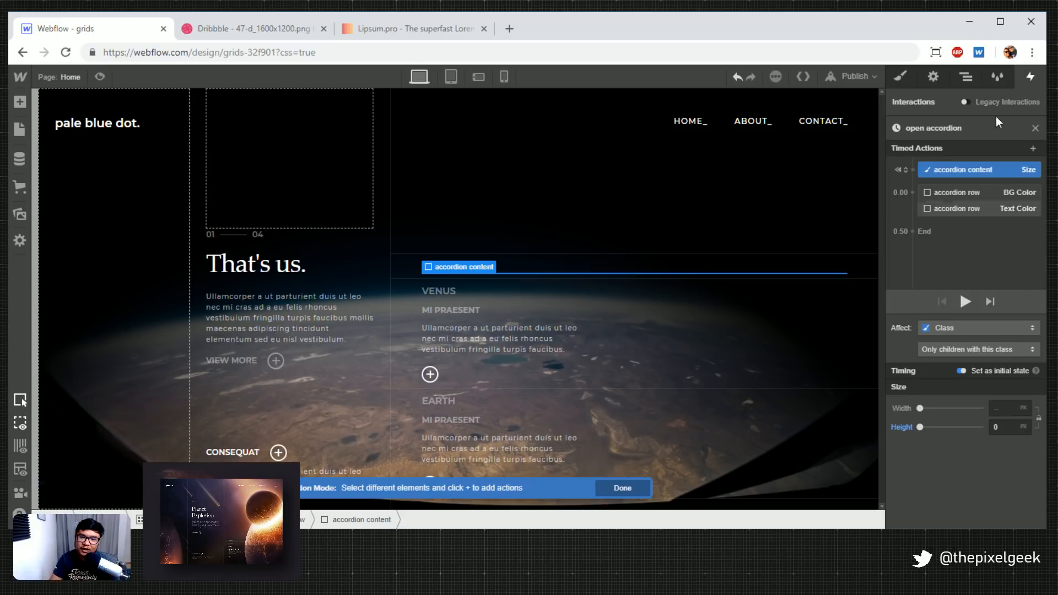
Add a Size action with AUTO height for the accordion content, running together with the row's color actions
{"action": "left_click", "coordinate": [912, 195]}
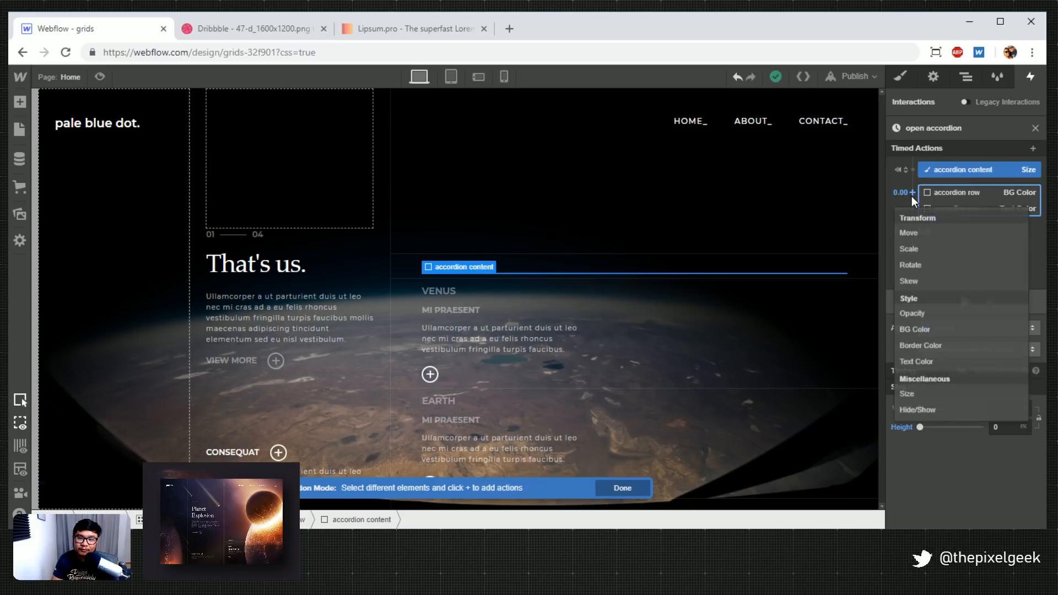
{"action": "left_click", "coordinate": [950, 397]}
{"action": "left_click", "coordinate": [1026, 502]}
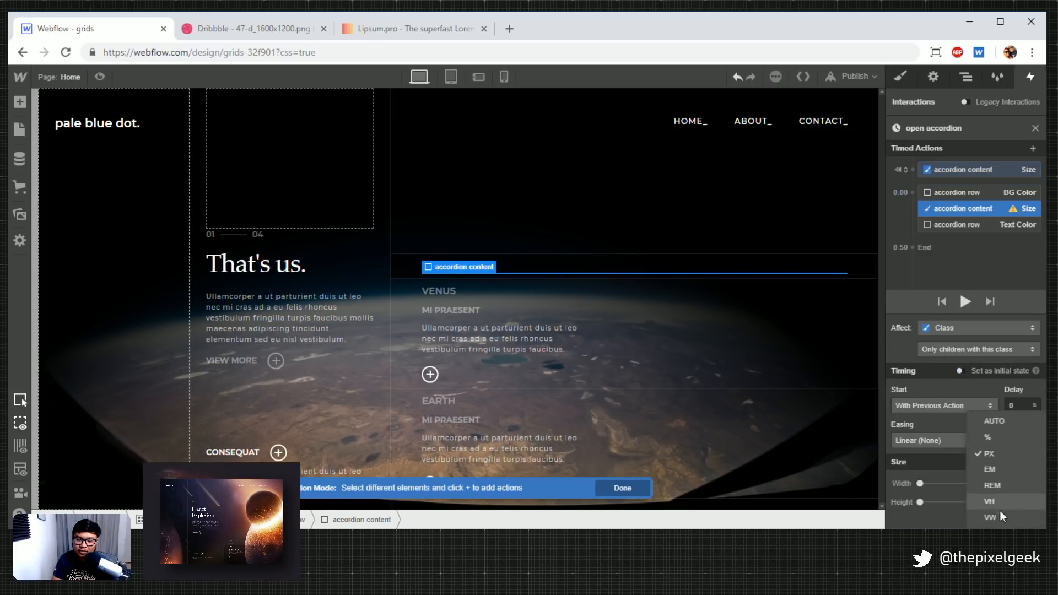
{"action": "left_click", "coordinate": [994, 426]}
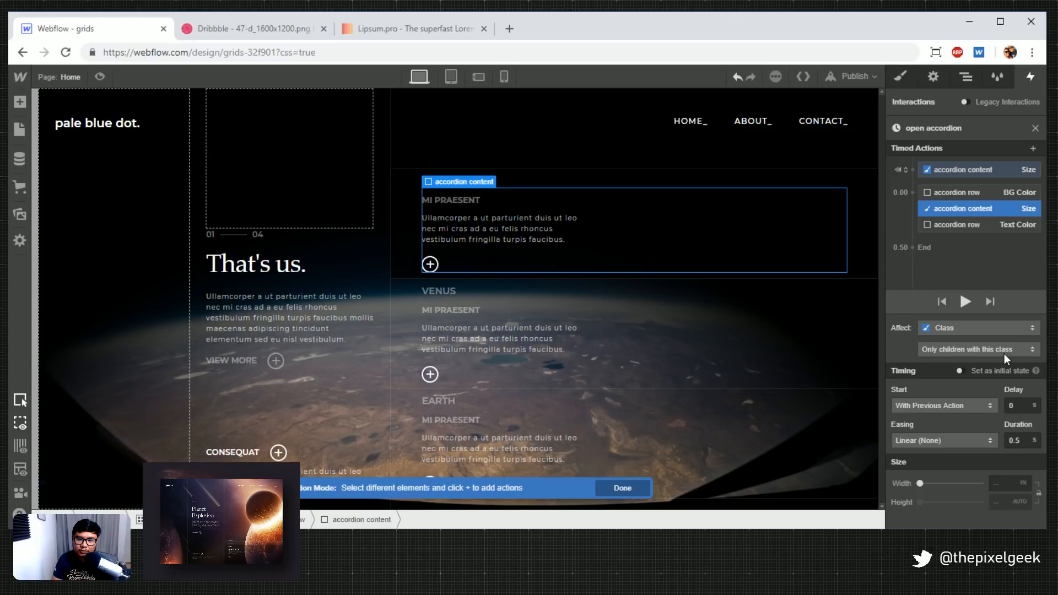
Preview the page and open the MERCURY row to test the accordion animation
{"action": "left_click", "coordinate": [100, 78]}
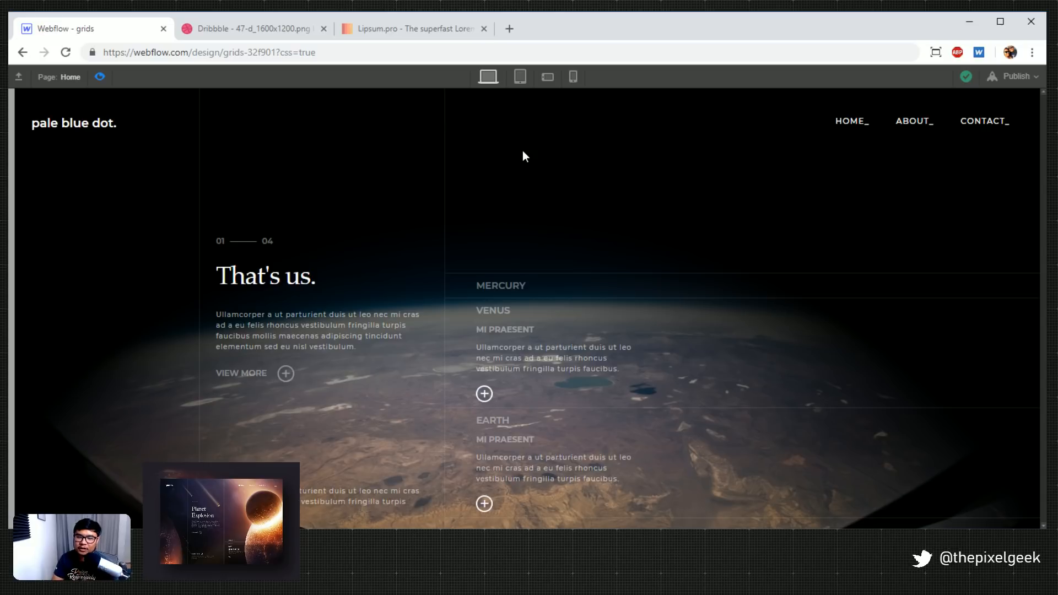
{"action": "left_click", "coordinate": [506, 287]}
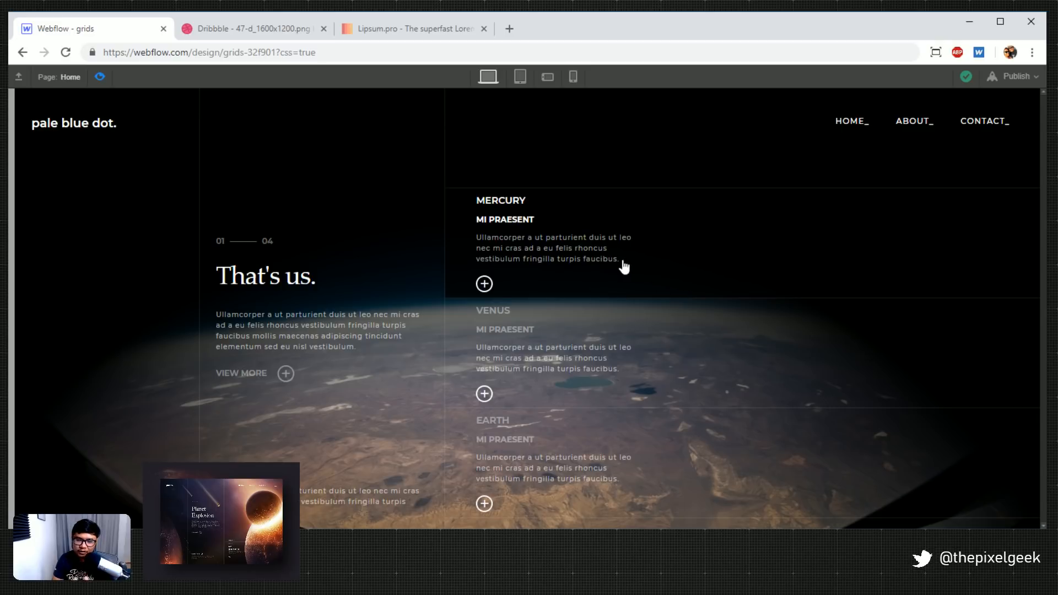
{"action": "left_click", "coordinate": [100, 77]}
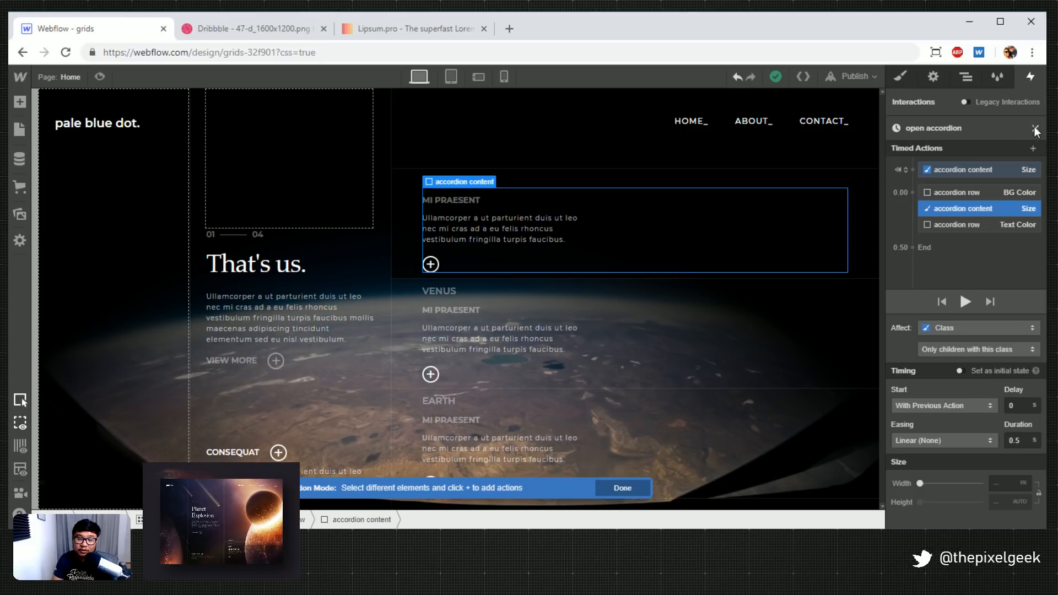
Set the easing of the BG Color, AUTO-height Size and Text Color actions to In Out Cubic
{"action": "left_click", "coordinate": [961, 194]}
{"action": "left_click", "coordinate": [956, 225], "text": "shift"}
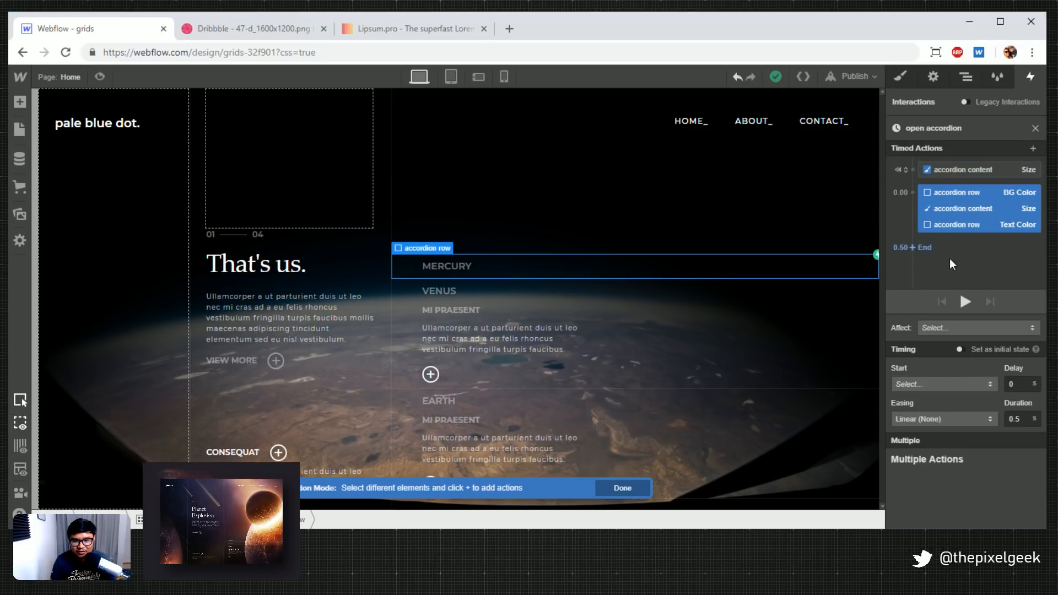
{"action": "left_click", "coordinate": [934, 417]}
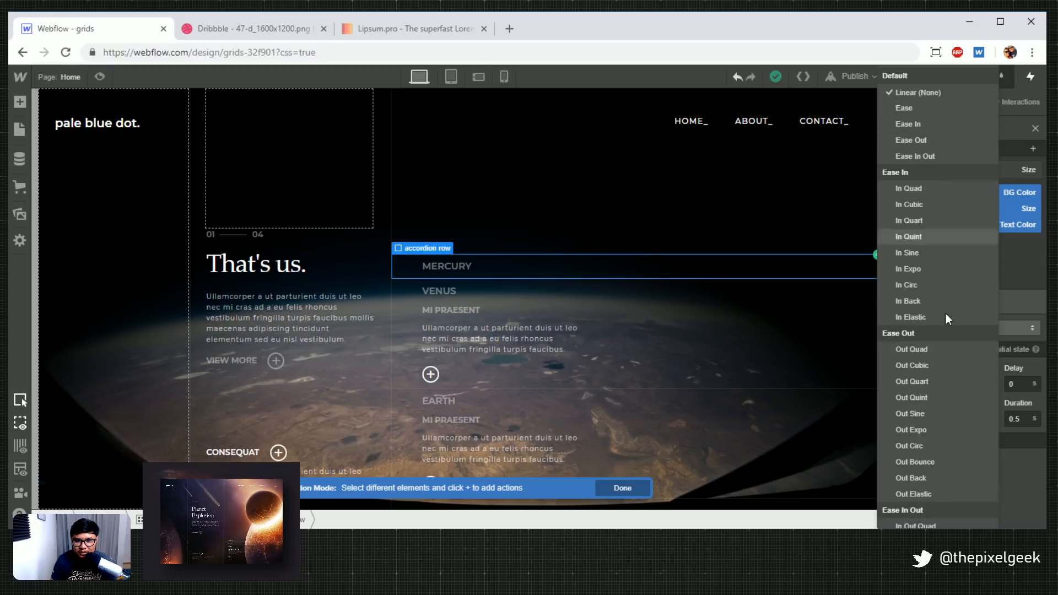
{"action": "scroll", "coordinate": [956, 451], "scroll_direction": "down", "scroll_amount": 5}
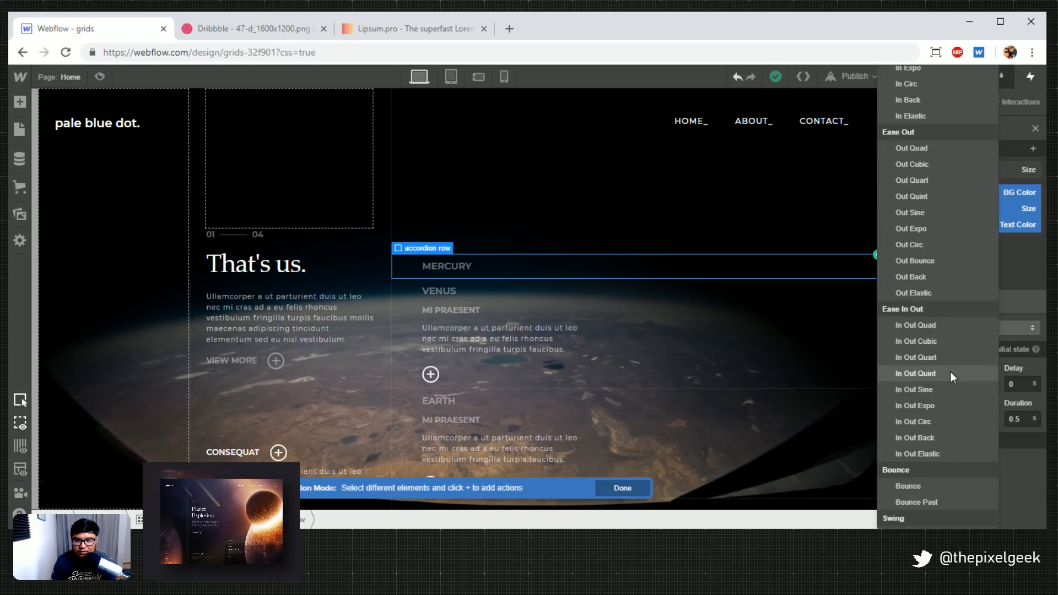
{"action": "left_click", "coordinate": [950, 341]}
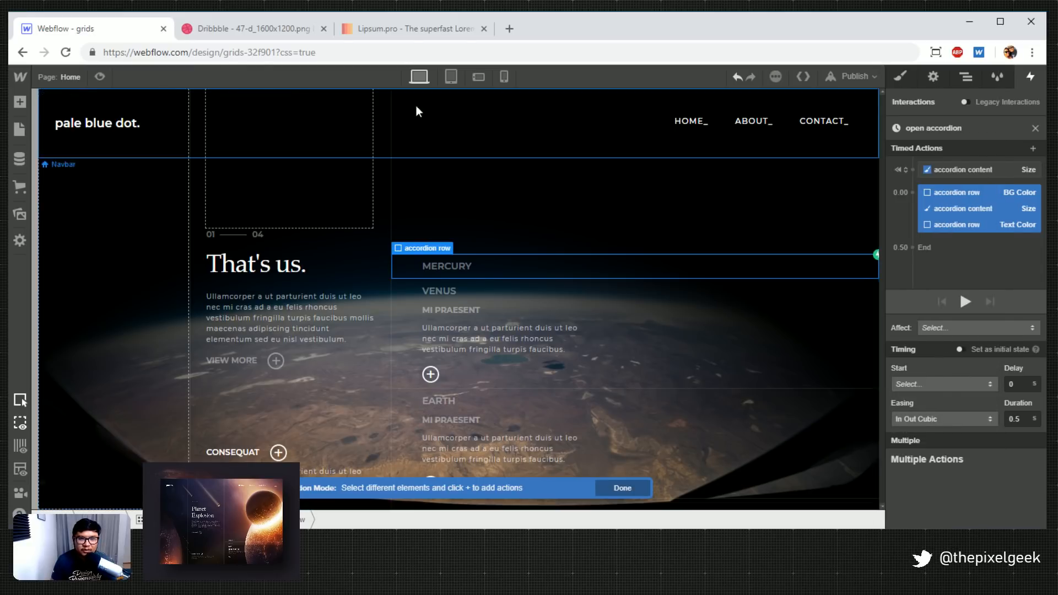
Check the new easing in the page preview by opening the MERCURY row again
{"action": "left_click", "coordinate": [100, 77]}
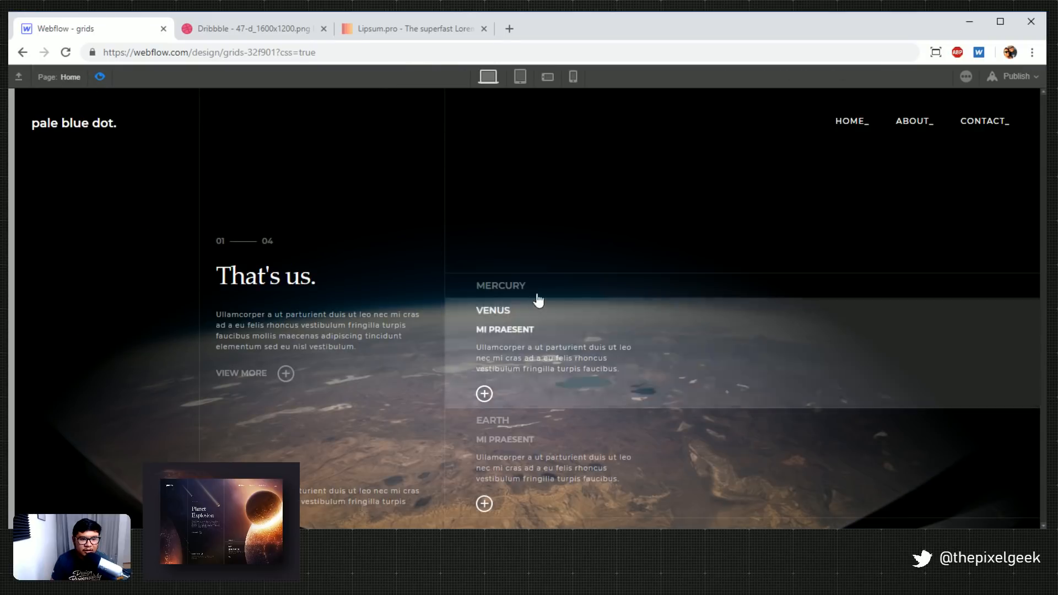
{"action": "left_click", "coordinate": [535, 294]}
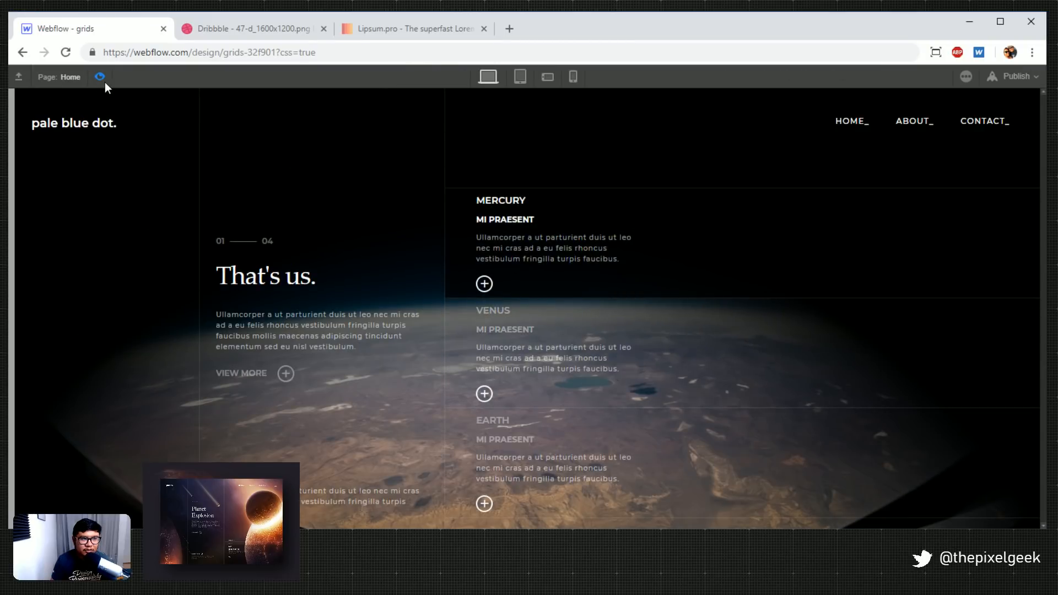
{"action": "left_click", "coordinate": [100, 77]}
{"action": "left_click", "coordinate": [100, 76]}
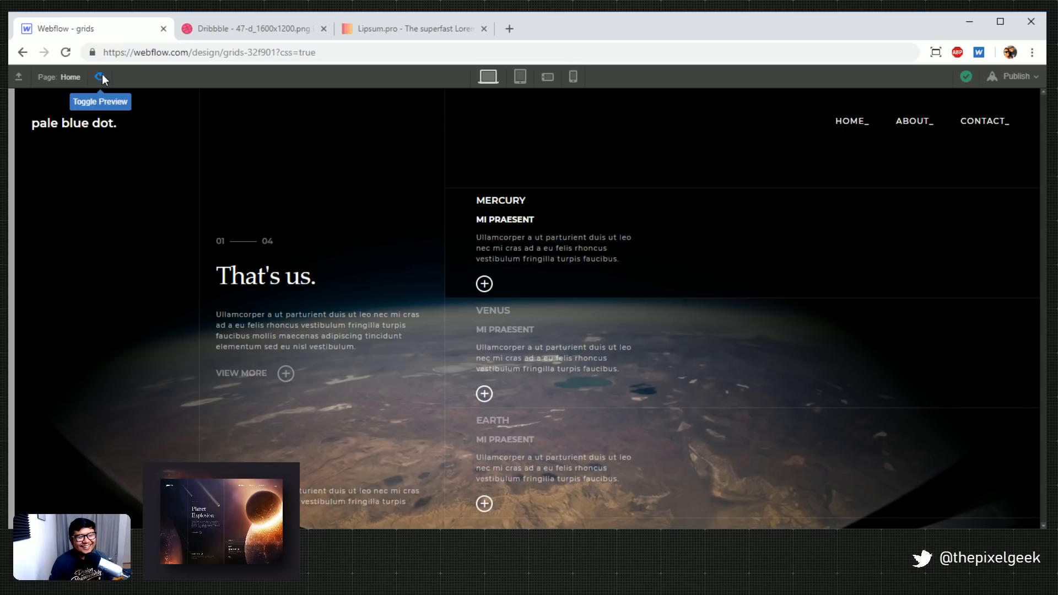
{"action": "left_click", "coordinate": [101, 76]}
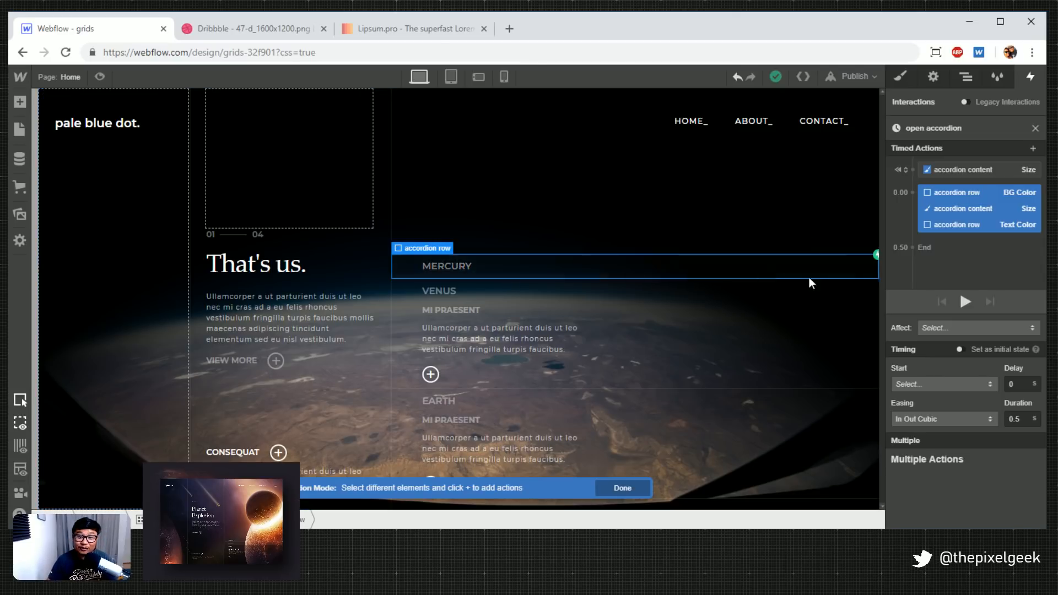
Assign a new timed animation named "accordion close" to the MERCURY accordion row's second click
{"action": "left_click", "coordinate": [1034, 129]}
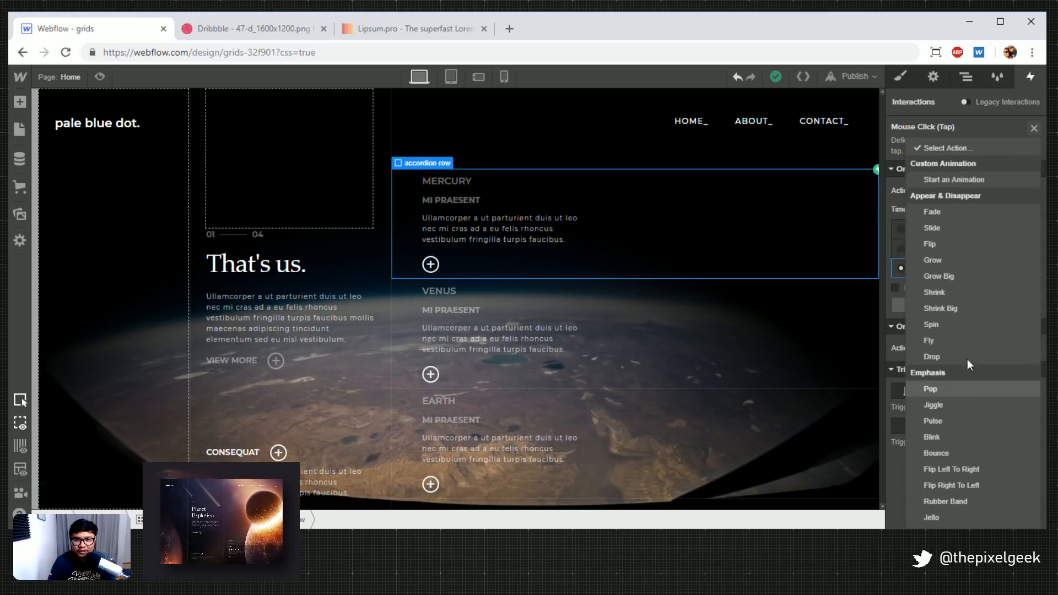
{"action": "left_click", "coordinate": [973, 177]}
{"action": "left_click", "coordinate": [1033, 369]}
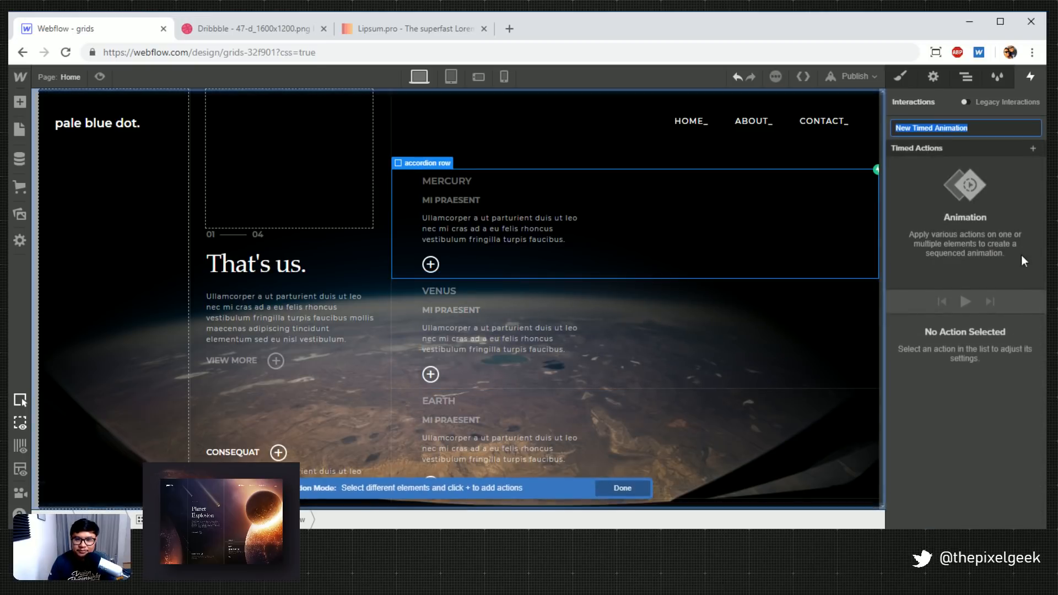
{"action": "type", "text": "close"}
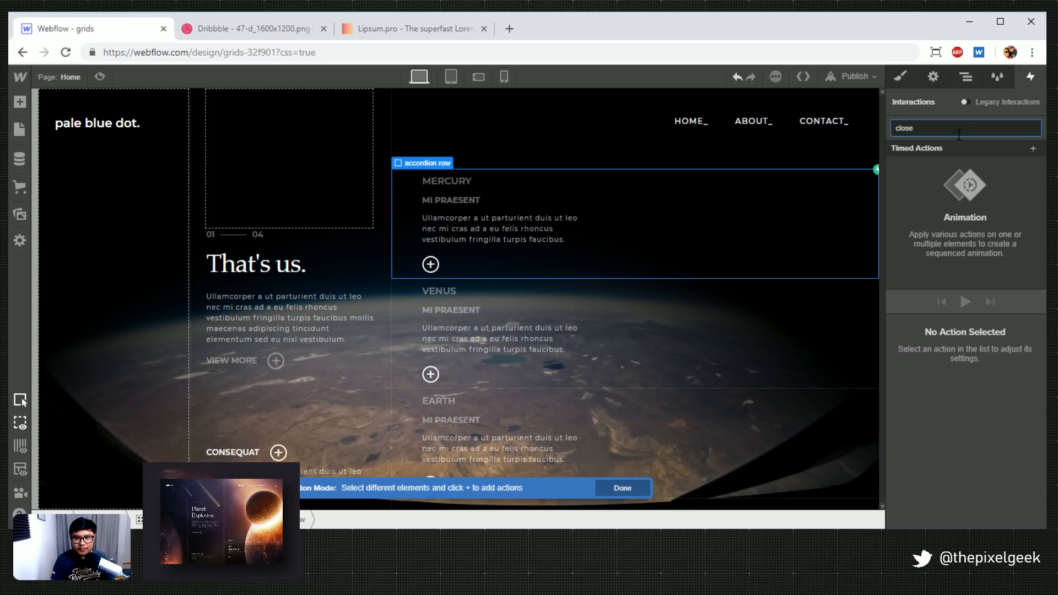
{"action": "key", "text": "Return"}
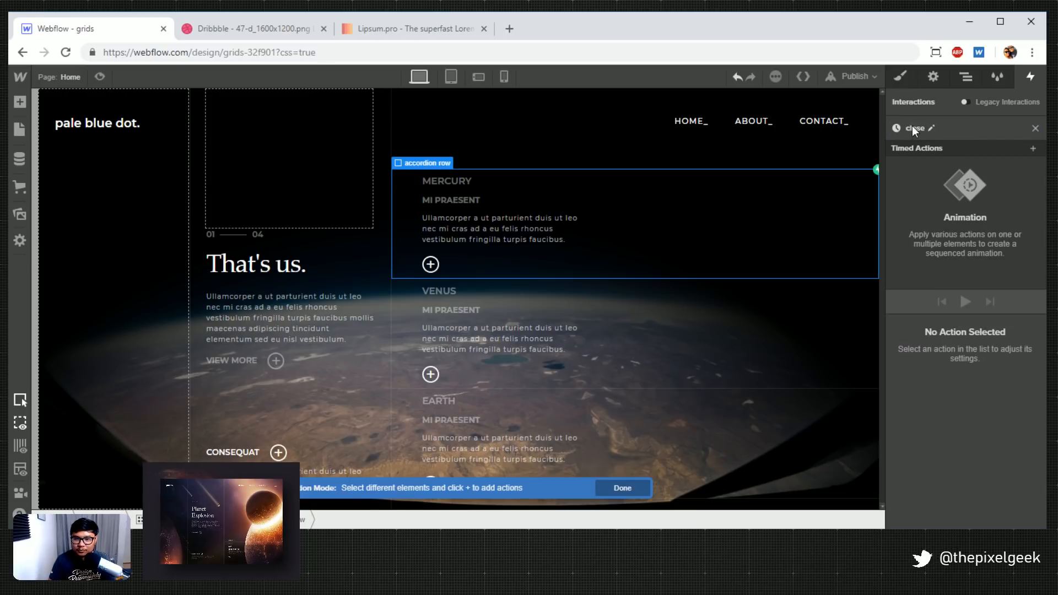
{"action": "left_click", "coordinate": [932, 128]}
{"action": "type", "text": "accordion close"}
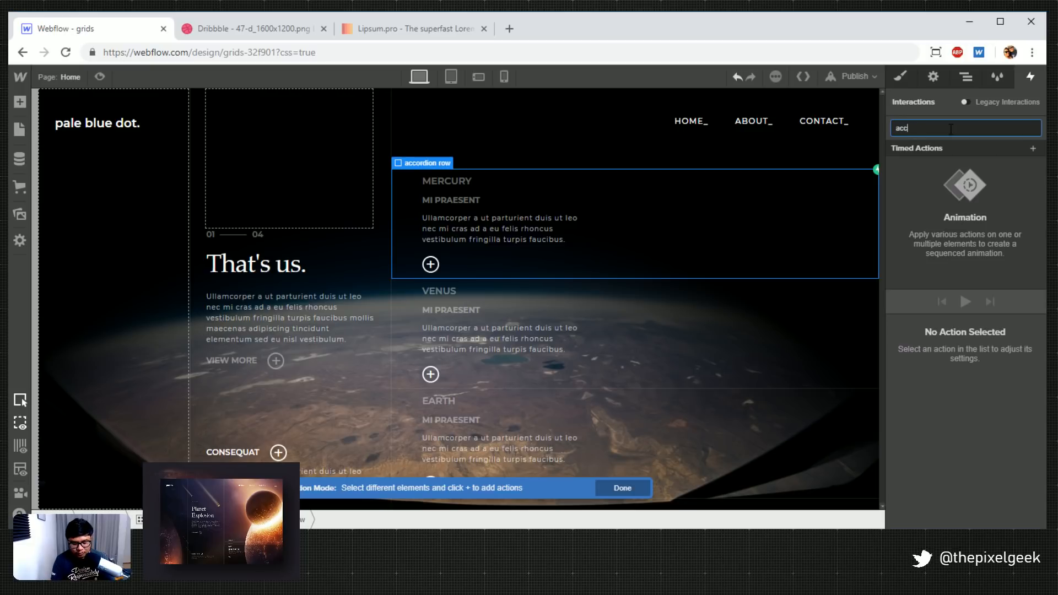
{"action": "key", "text": "Return"}
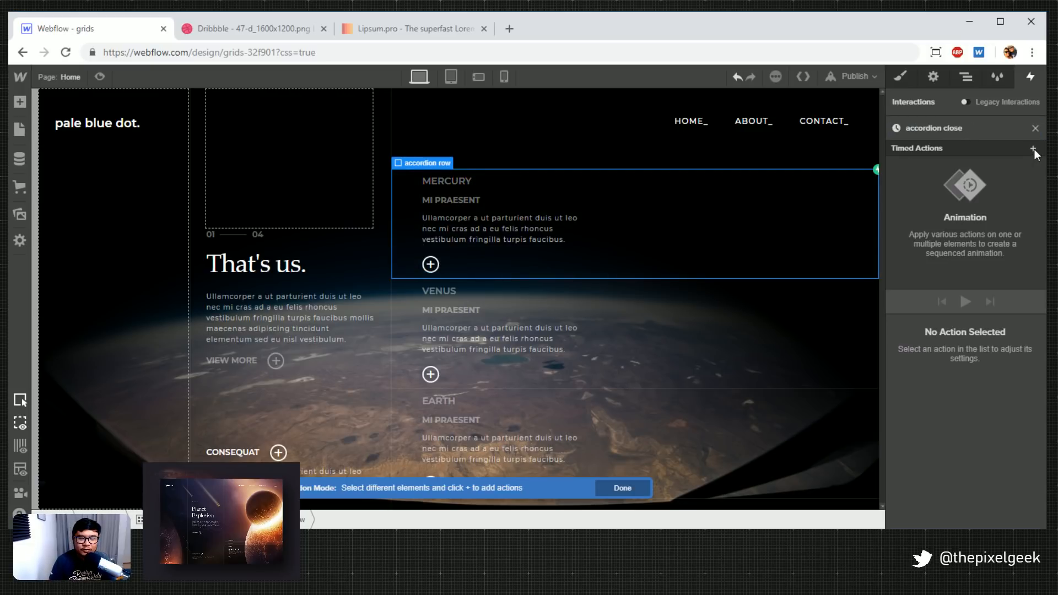
Add a Size action with height 0 for MERCURY's accordion content to the accordion close animation
{"action": "left_click", "coordinate": [707, 217]}
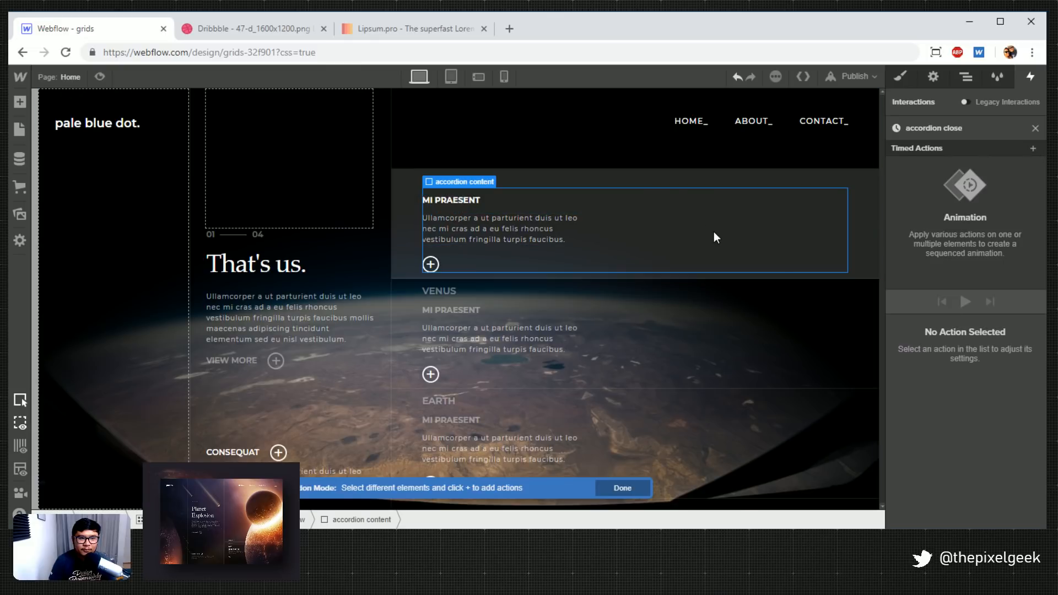
{"action": "left_click", "coordinate": [1033, 149]}
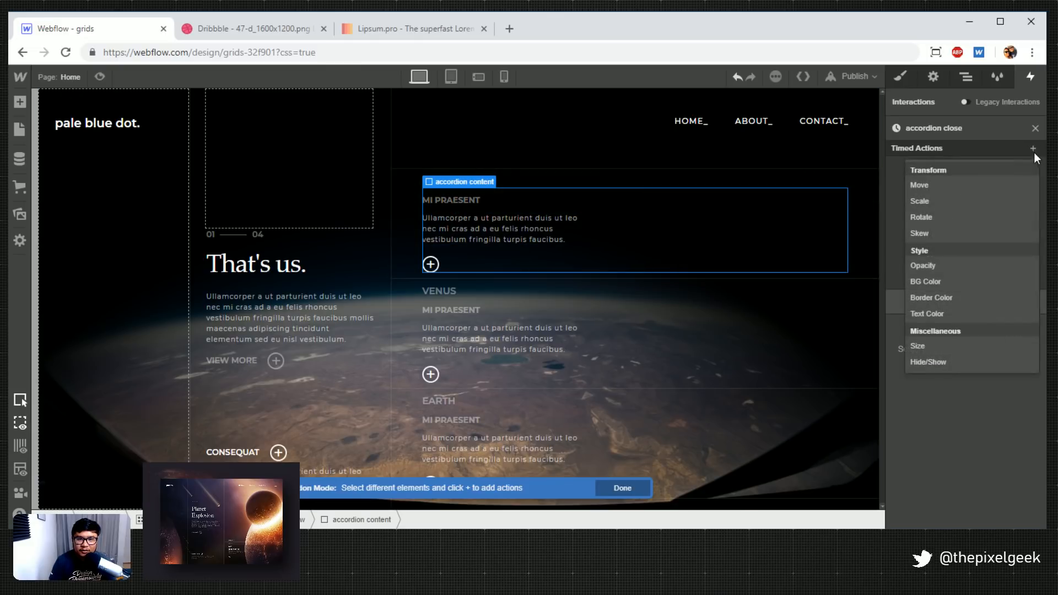
{"action": "left_click", "coordinate": [946, 349]}
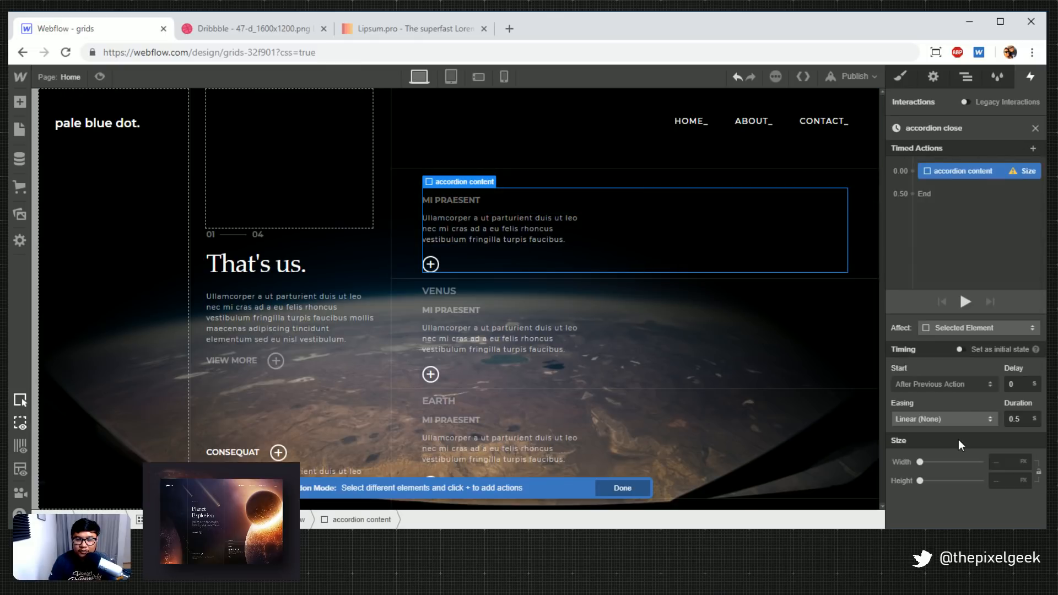
{"action": "left_click", "coordinate": [1012, 480]}
{"action": "type", "text": "0"}
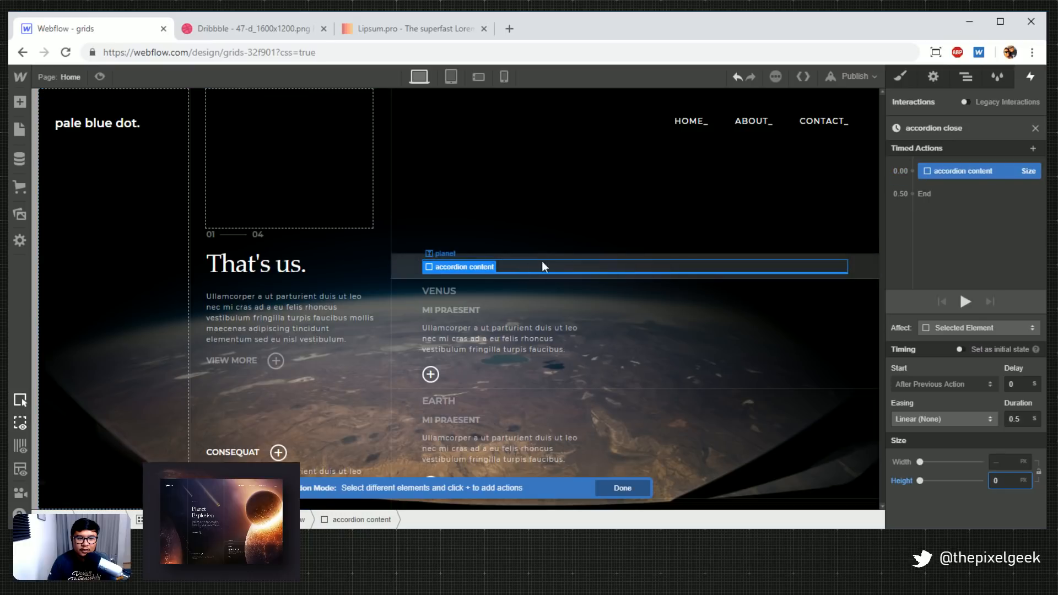
Add a BG Color action set to transparent for the MERCURY accordion row in the accordion close animation
{"action": "left_click", "coordinate": [865, 269]}
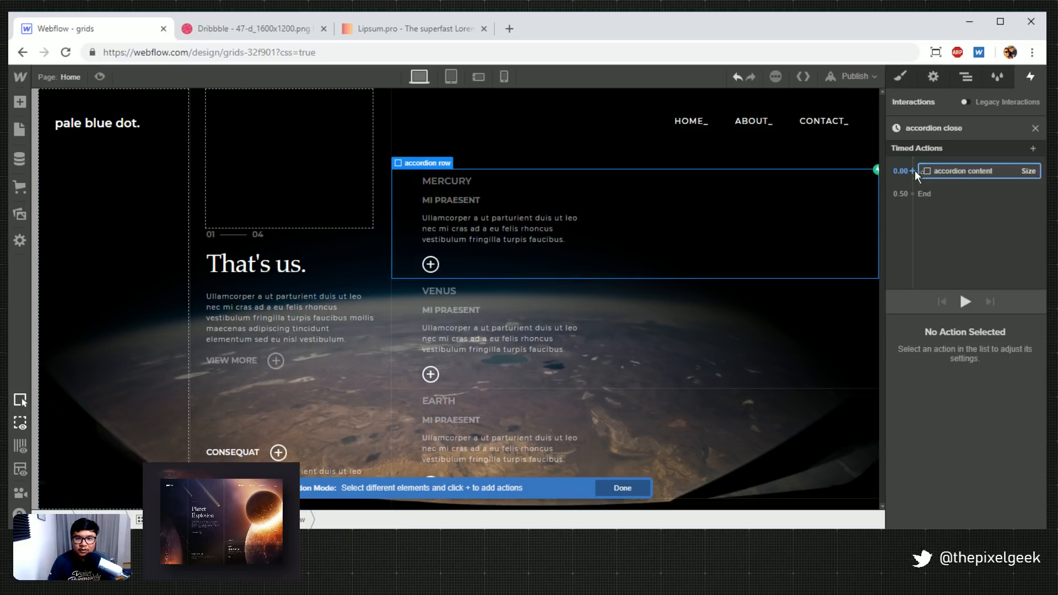
{"action": "left_click", "coordinate": [914, 171]}
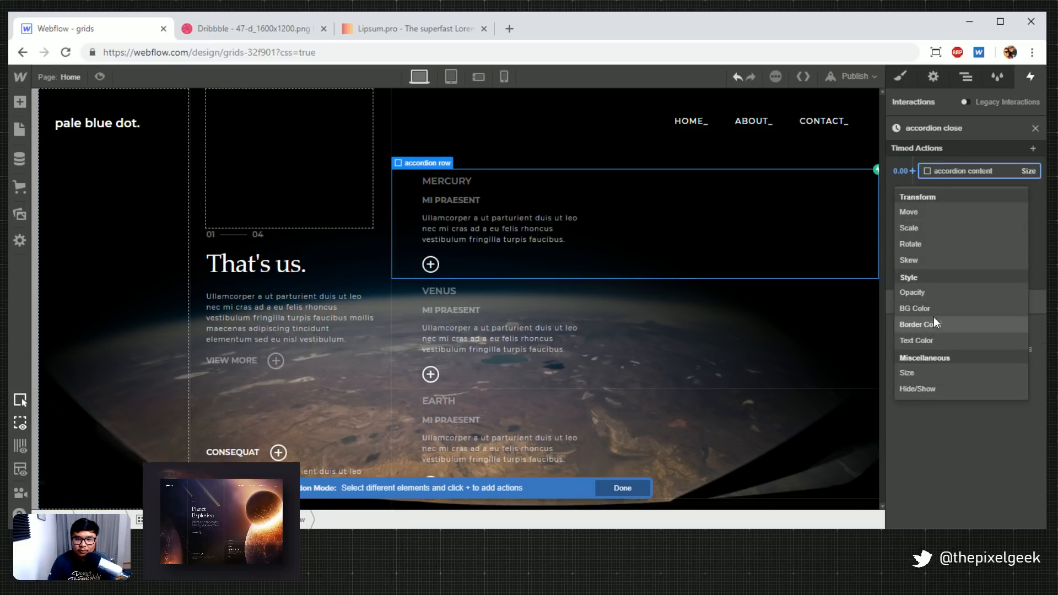
{"action": "left_click", "coordinate": [937, 308]}
{"action": "left_click", "coordinate": [932, 463]}
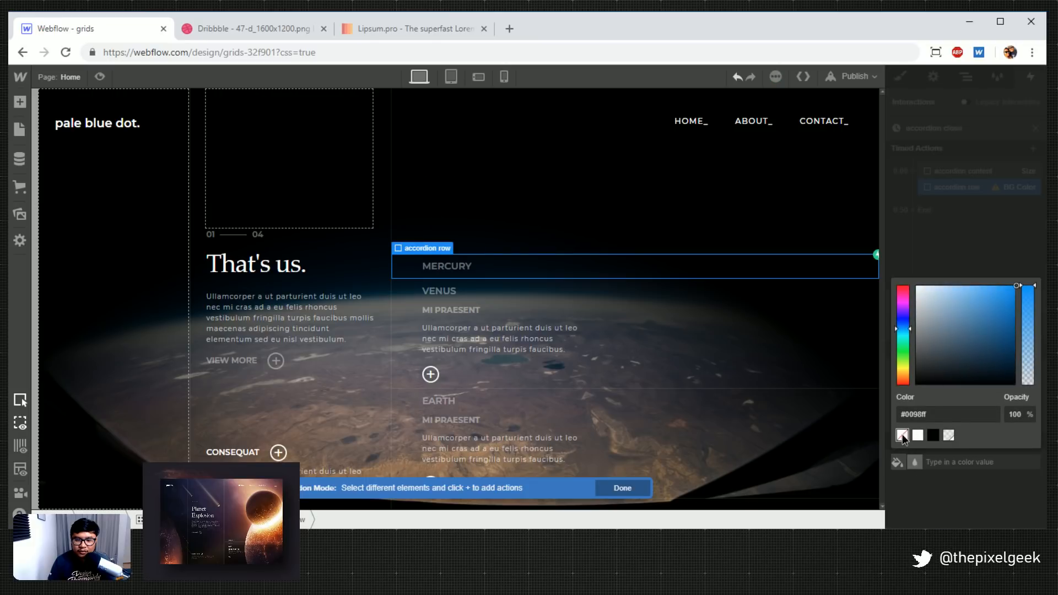
{"action": "left_click", "coordinate": [977, 247]}
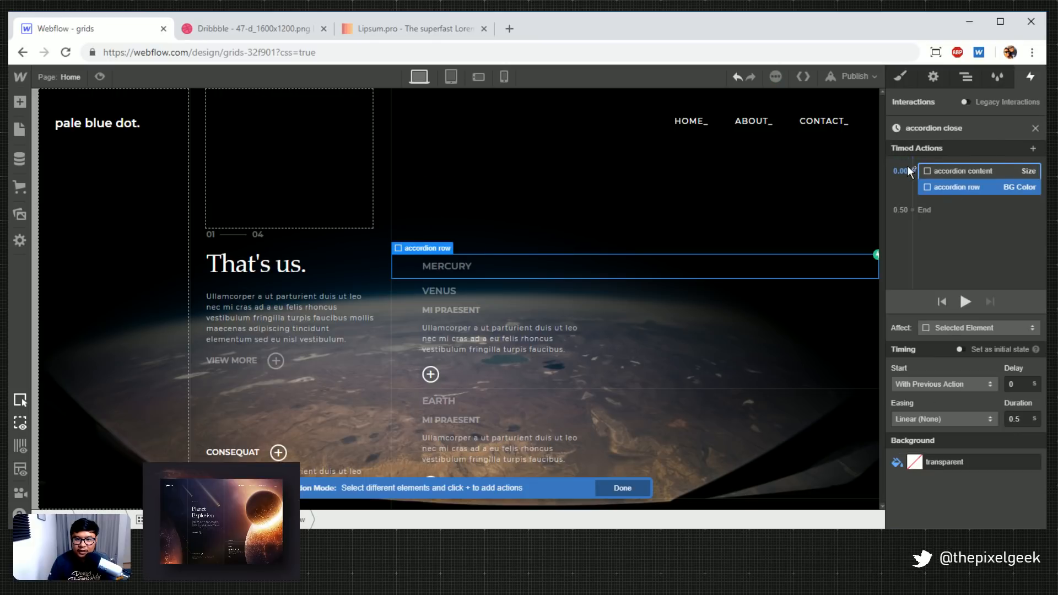
Add a Text Color action set to opaque white for the MERCURY accordion row in the same closing animation
{"action": "left_click", "coordinate": [912, 172]}
{"action": "left_click", "coordinate": [926, 341]}
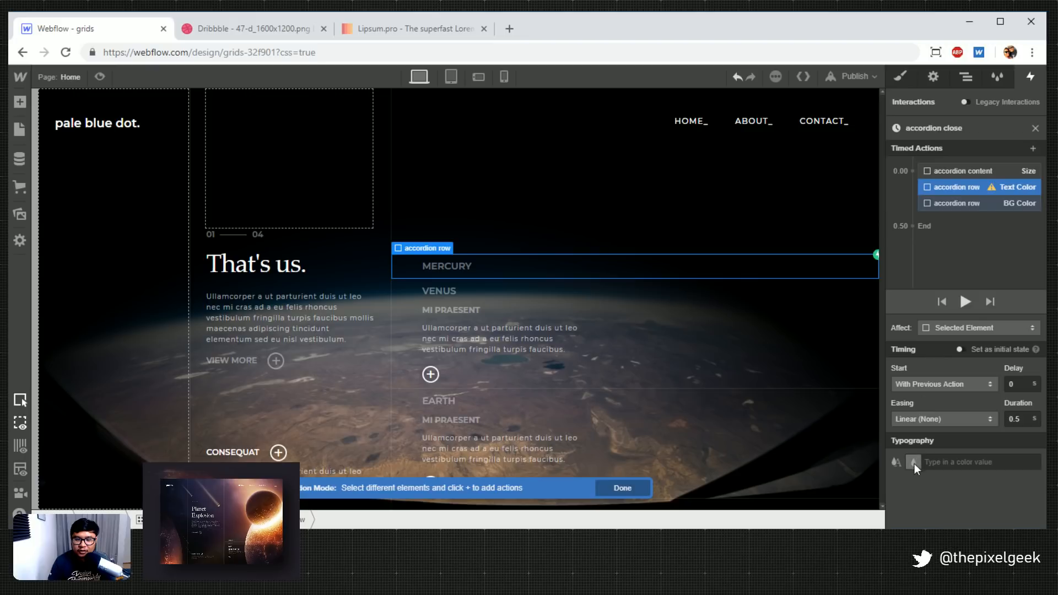
{"action": "left_click", "coordinate": [914, 462]}
{"action": "left_click", "coordinate": [949, 435]}
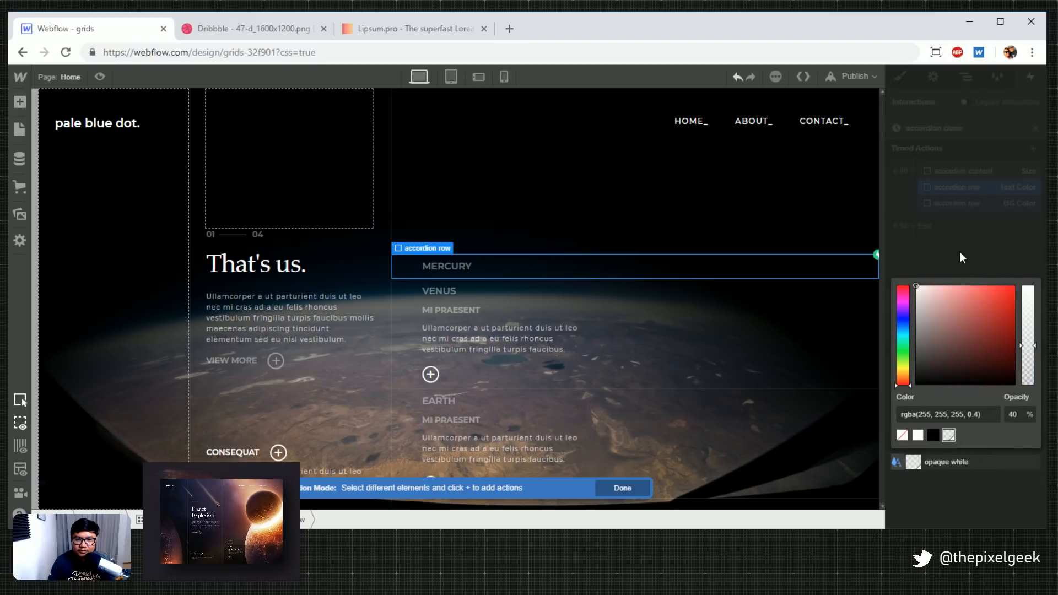
{"action": "left_click", "coordinate": [976, 243]}
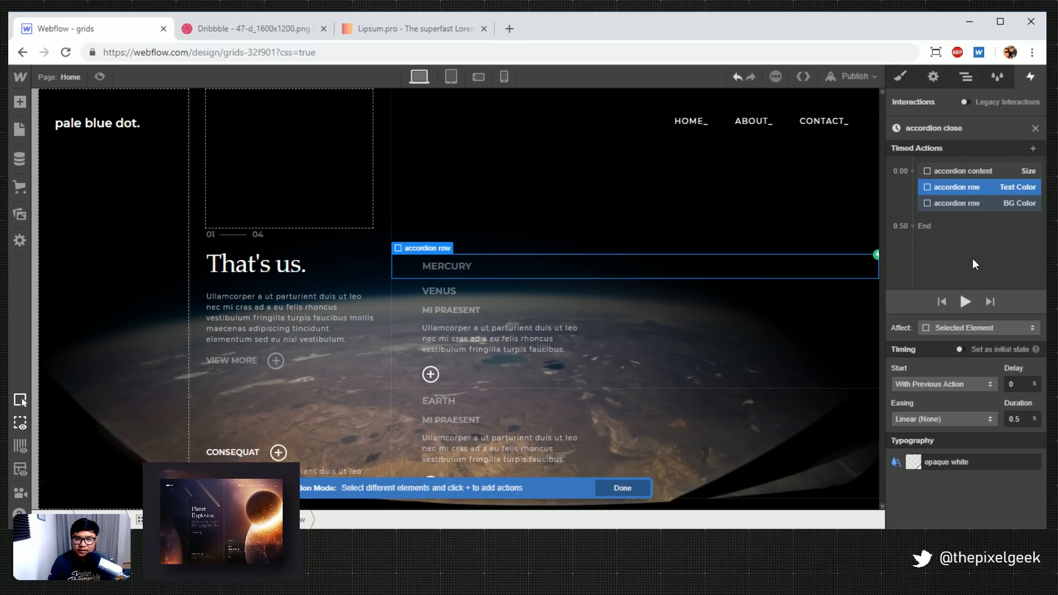
Set the easing of the closing animation's Size, Text Color and BG Color actions to In Out Cubic
{"action": "left_click", "coordinate": [951, 173]}
{"action": "left_click", "coordinate": [948, 204], "text": "shift"}
{"action": "left_click", "coordinate": [937, 419]}
{"action": "scroll", "coordinate": [944, 452], "scroll_direction": "down", "scroll_amount": 5}
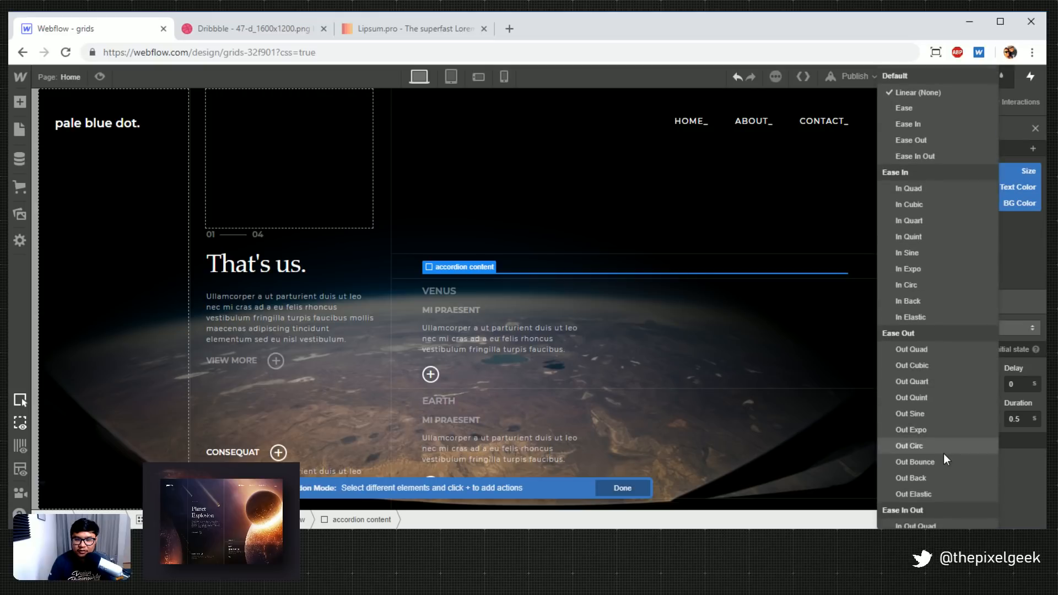
{"action": "left_click", "coordinate": [953, 303]}
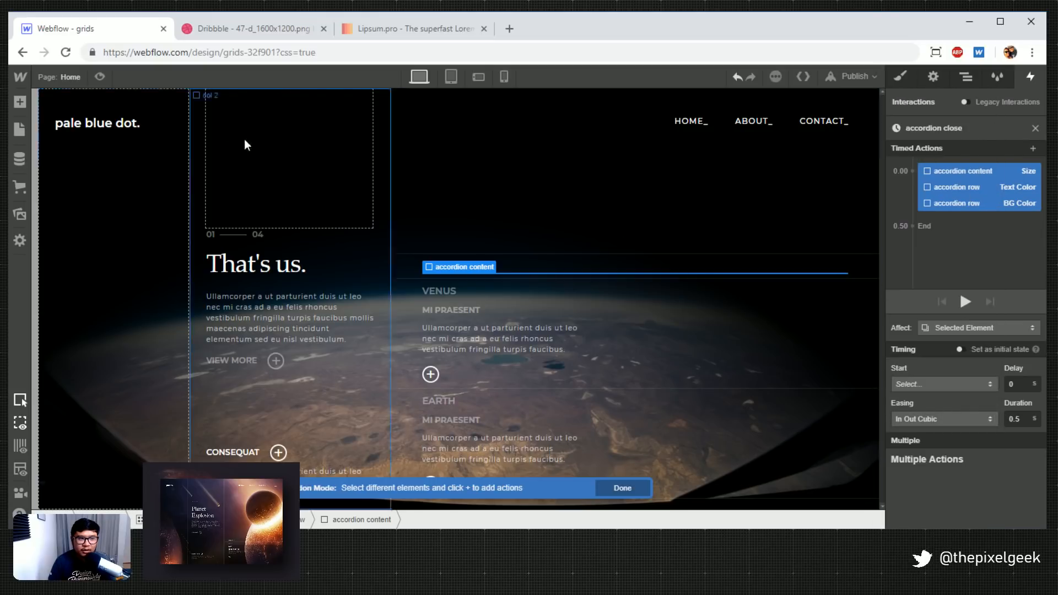
Test the MERCURY row's opening and closing in the page preview, and leave the accordion close animation's settings
{"action": "left_click", "coordinate": [100, 76]}
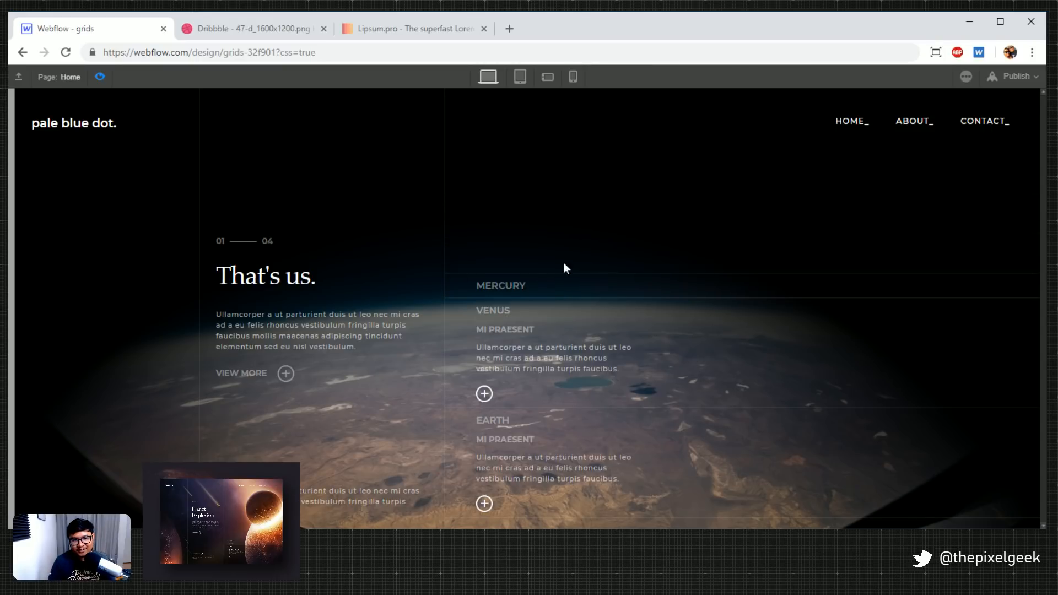
{"action": "mouse_move", "coordinate": [557, 286]}
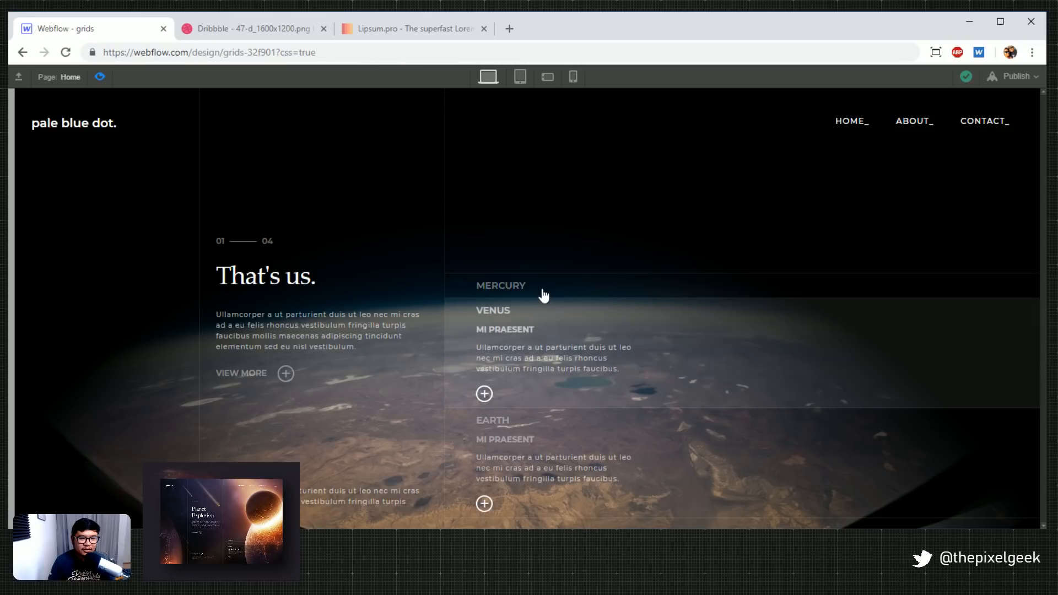
{"action": "left_click", "coordinate": [106, 76]}
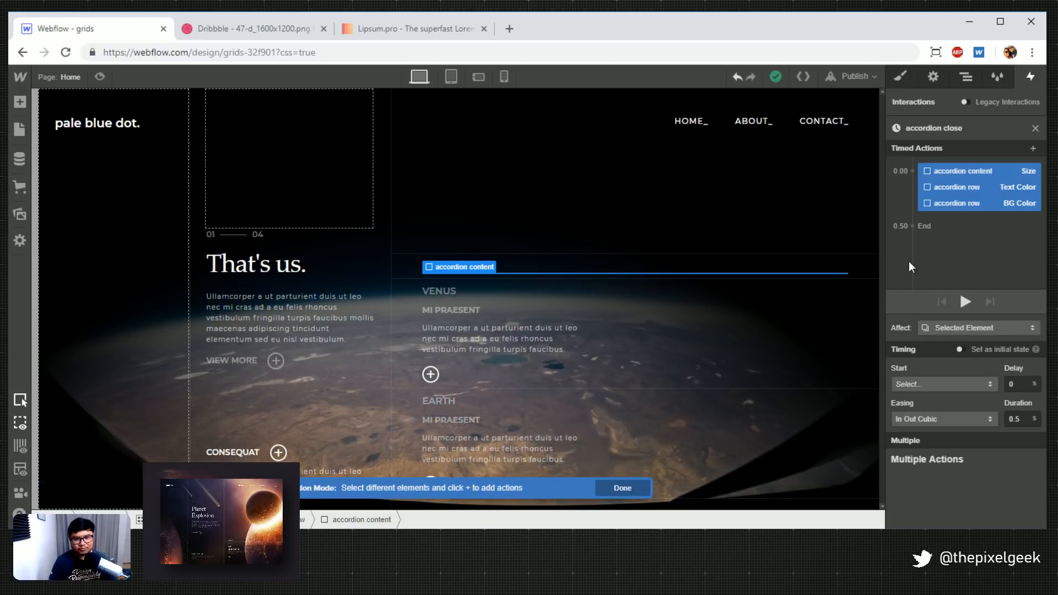
{"action": "left_click", "coordinate": [1035, 128]}
{"action": "left_click", "coordinate": [1035, 128]}
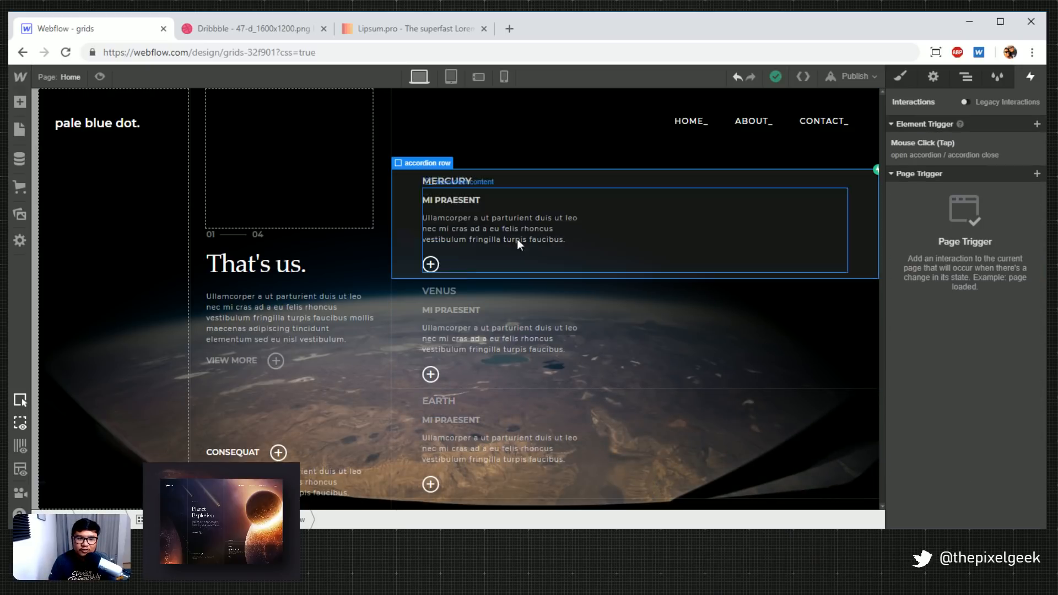
Add a Mouse Click (Tap) trigger to the VENUS accordion row that starts the open accordion animation on first click
{"action": "left_click", "coordinate": [404, 309]}
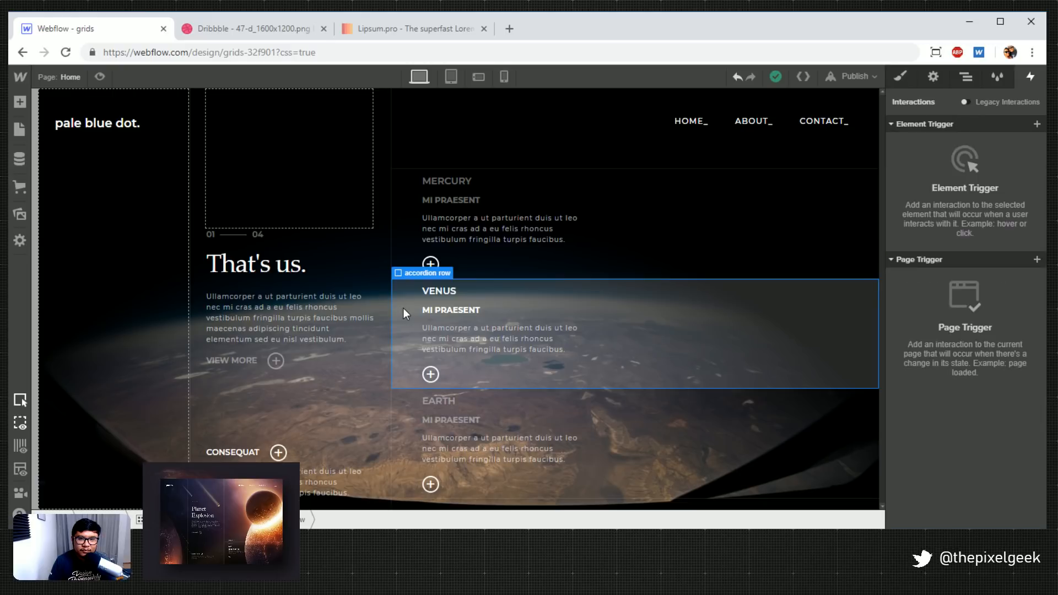
{"action": "left_click", "coordinate": [1037, 124]}
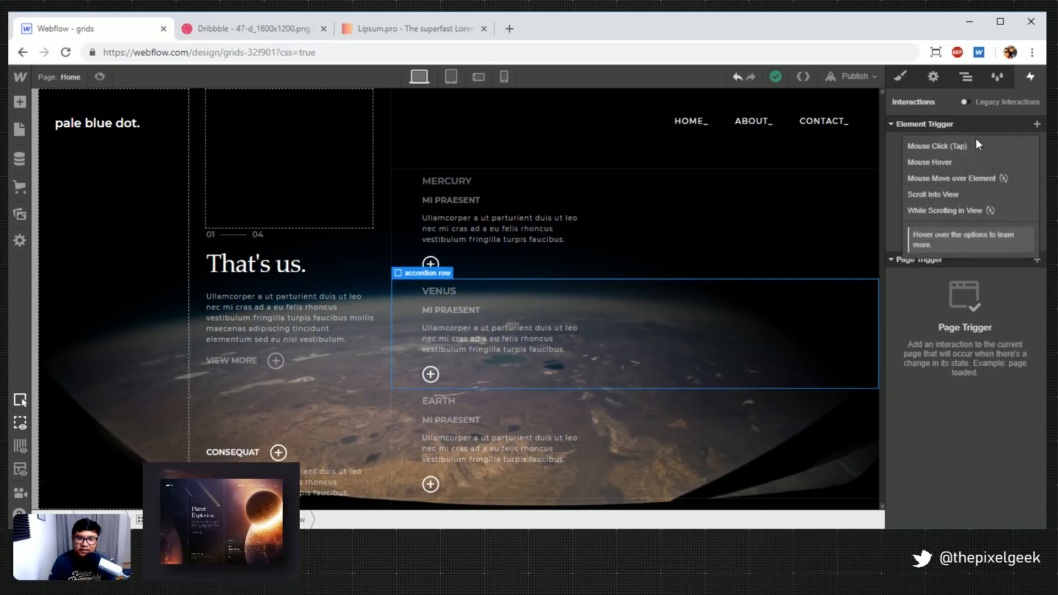
{"action": "left_click", "coordinate": [961, 145]}
{"action": "left_click", "coordinate": [948, 190]}
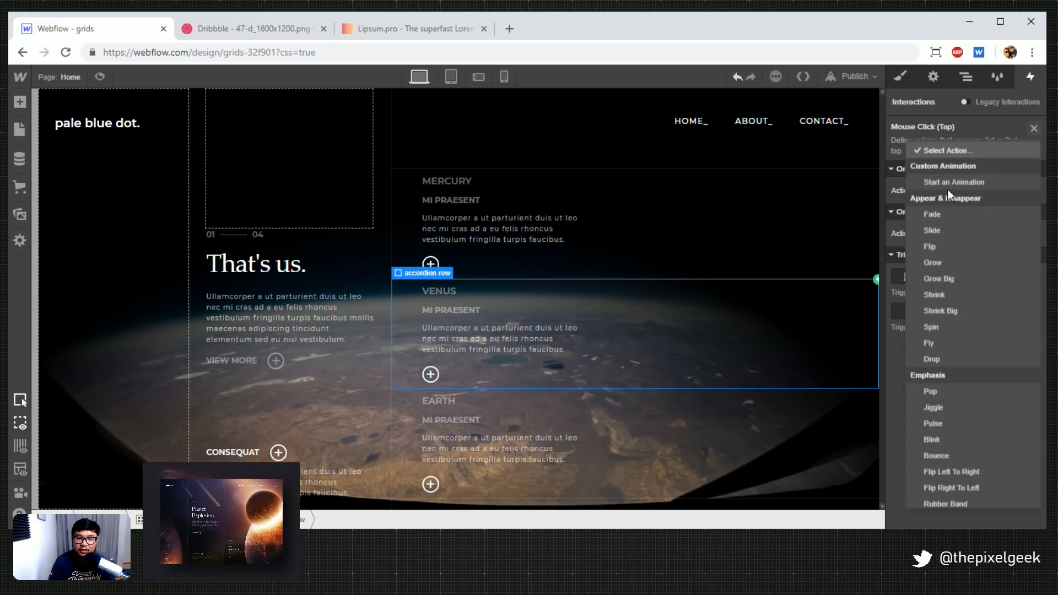
{"action": "left_click", "coordinate": [952, 180]}
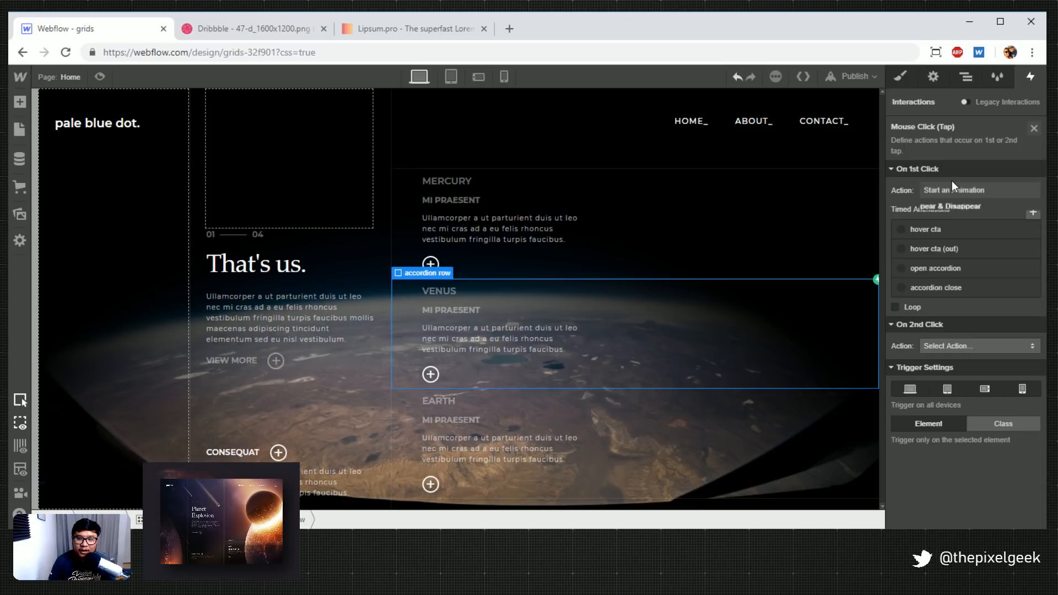
{"action": "left_click", "coordinate": [936, 273]}
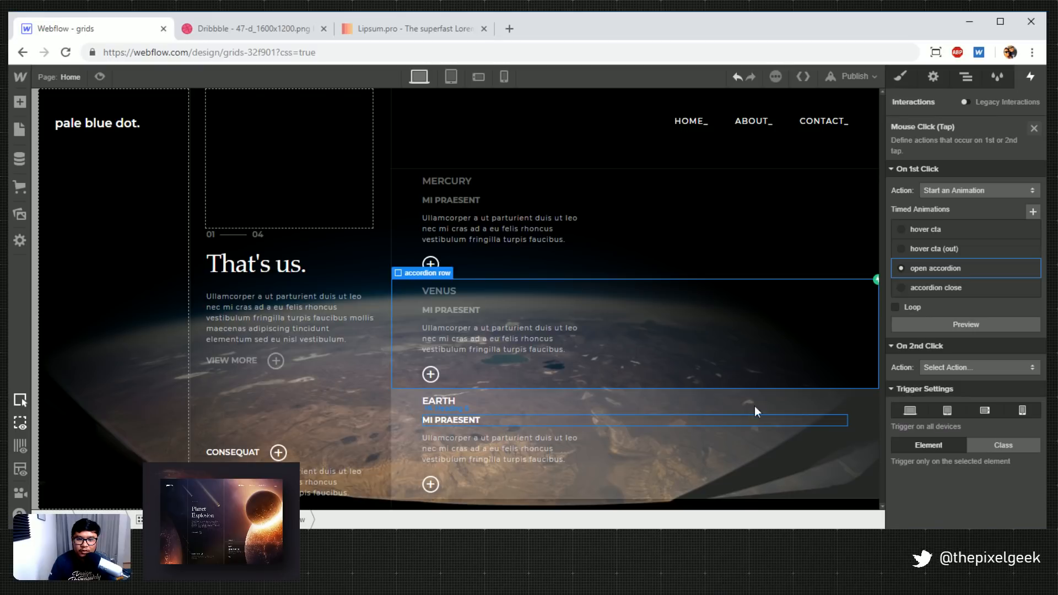
Assign the accordion close animation to the VENUS row's second click
{"action": "left_click", "coordinate": [980, 365]}
{"action": "left_click", "coordinate": [970, 180]}
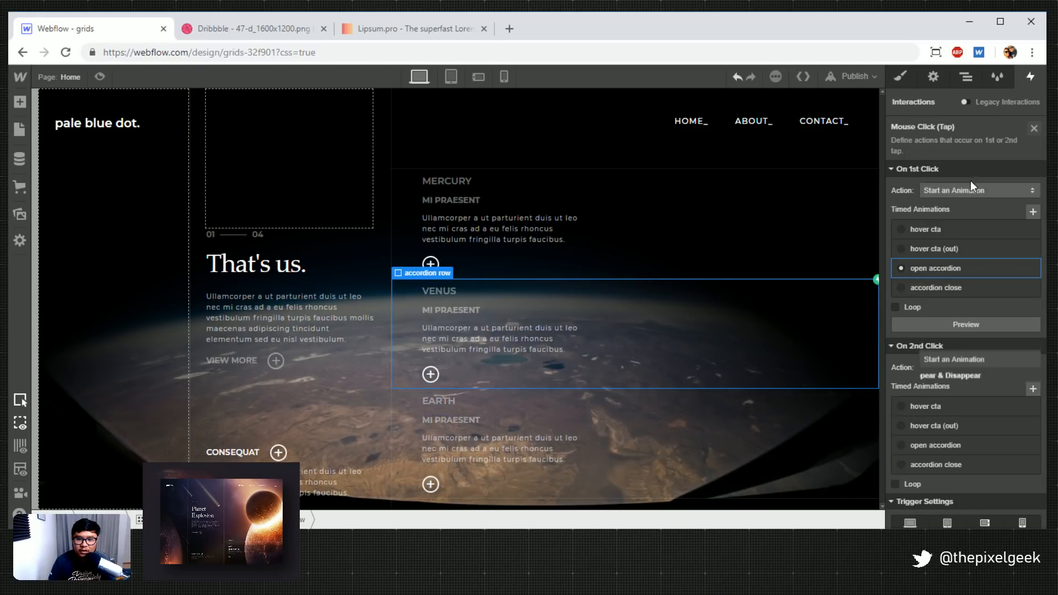
{"action": "left_click", "coordinate": [932, 466]}
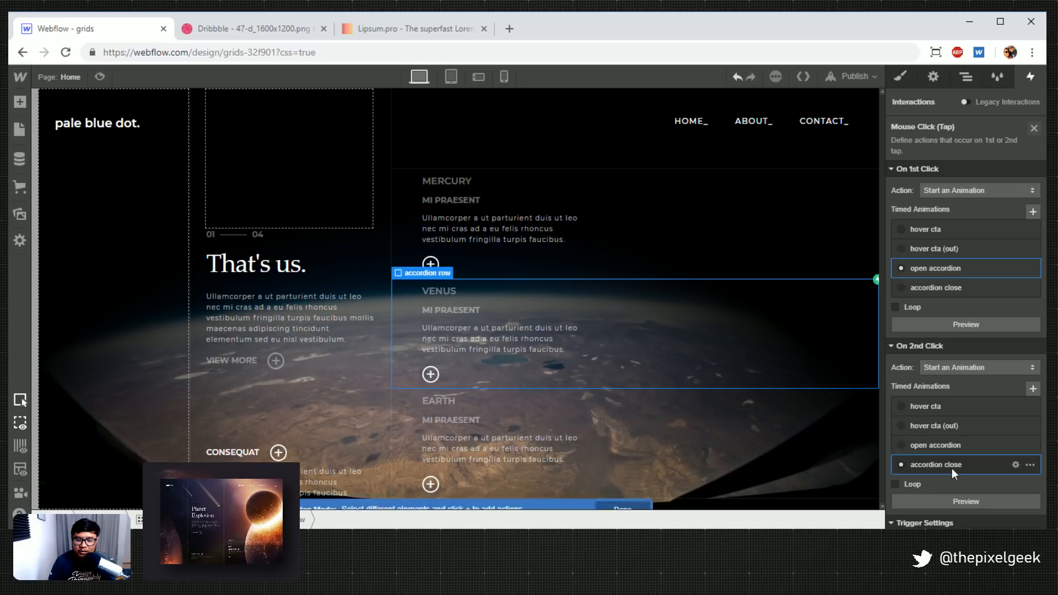
Rename the accordion close animation to "close accordion" and leave the trigger settings
{"action": "left_click", "coordinate": [952, 468]}
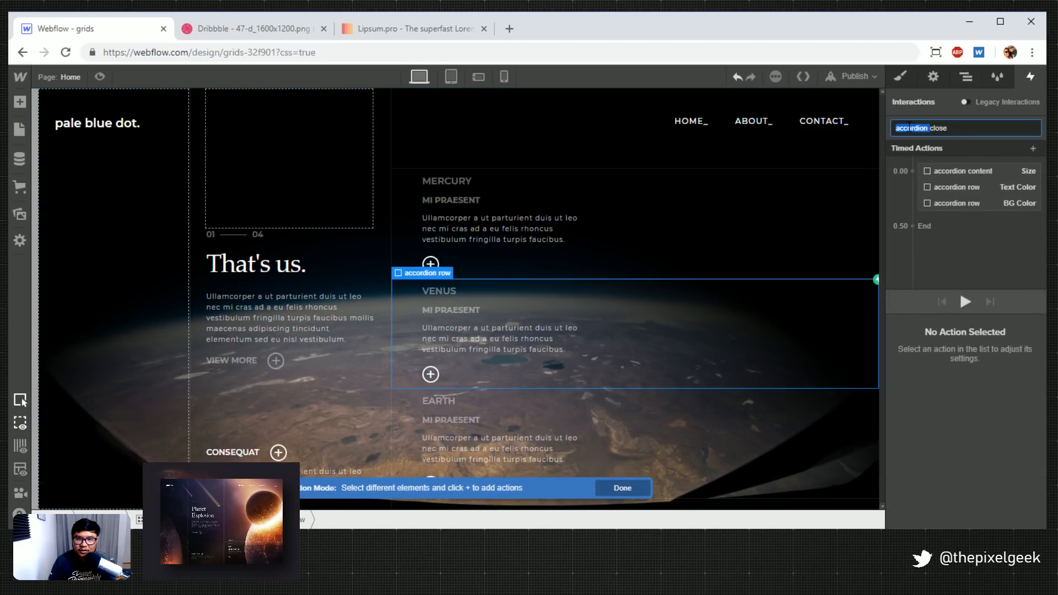
{"action": "type", "text": "close"}
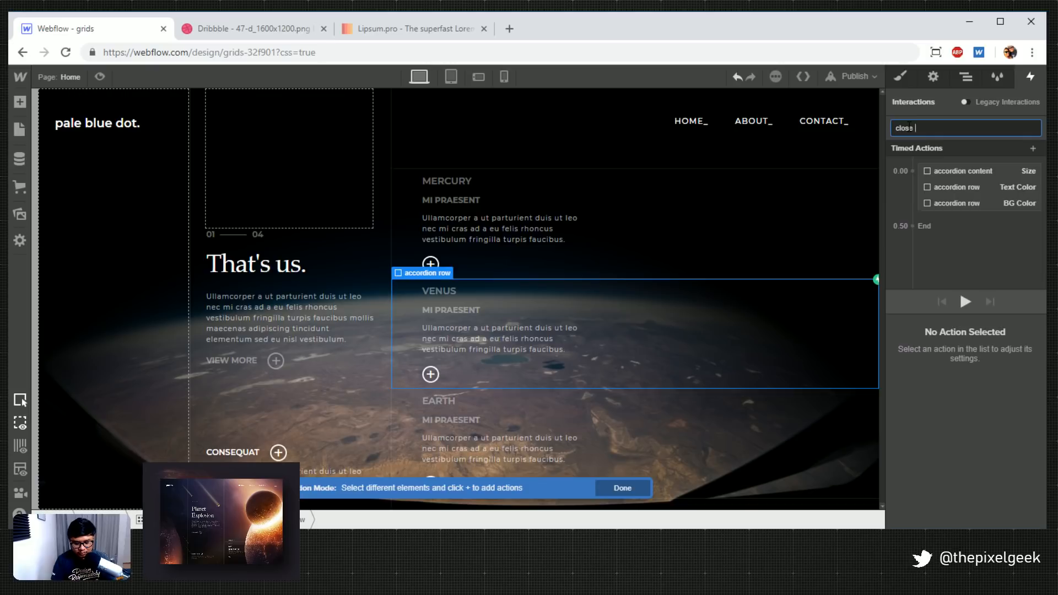
{"action": "type", "text": " accordion"}
{"action": "key", "text": "Return"}
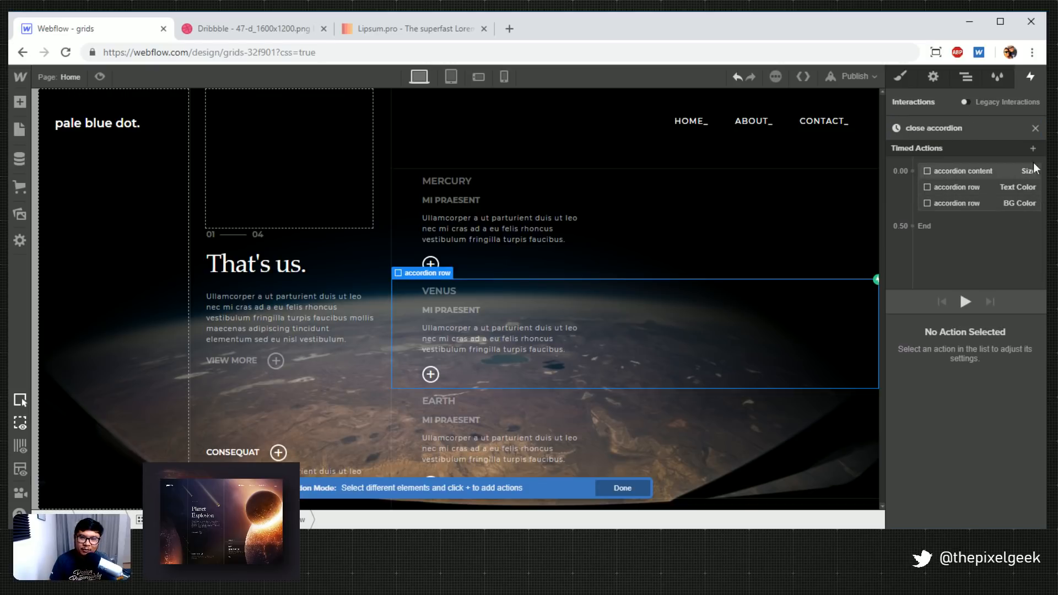
{"action": "left_click", "coordinate": [1036, 128]}
{"action": "left_click", "coordinate": [1036, 129]}
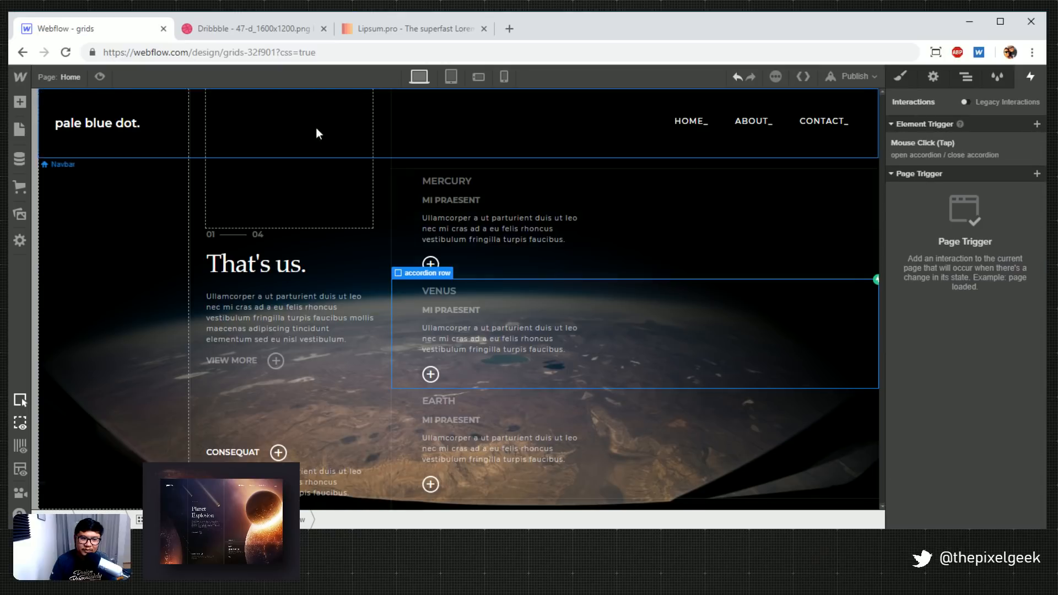
Test the VENUS row's click interaction in the page preview
{"action": "left_click", "coordinate": [100, 77]}
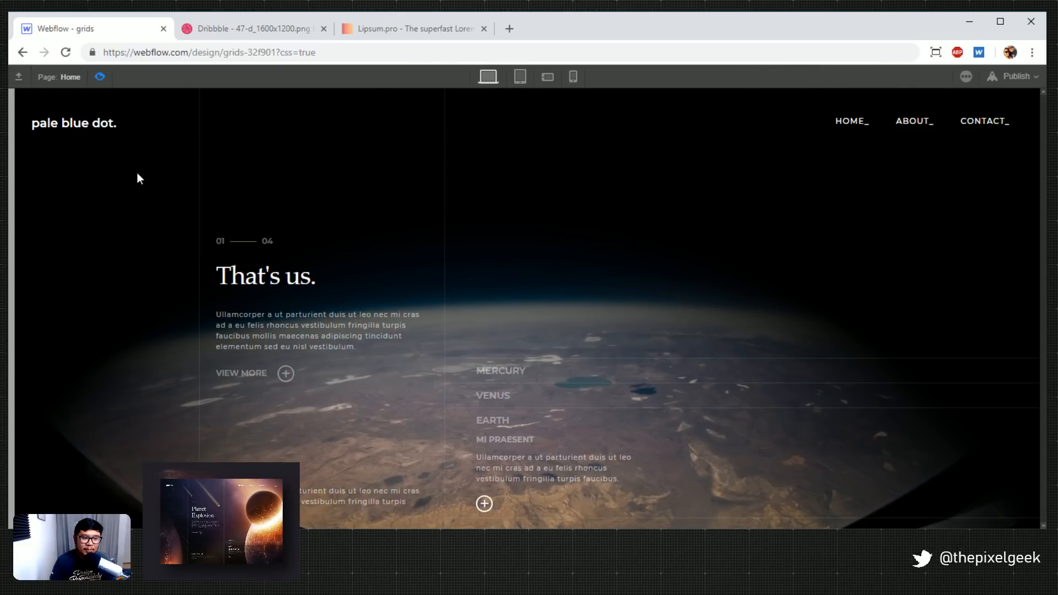
{"action": "left_click", "coordinate": [505, 399]}
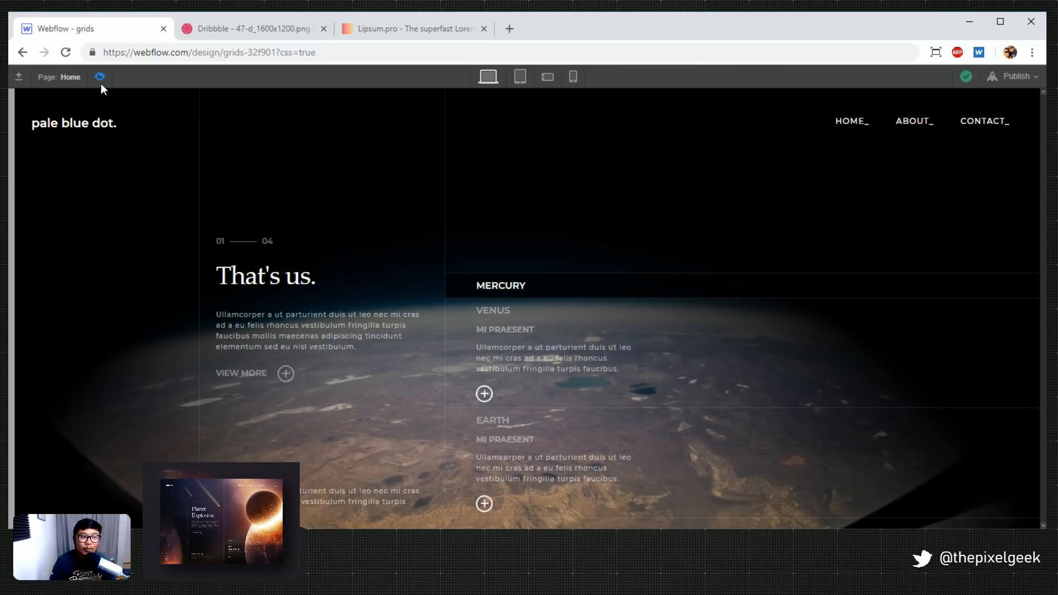
{"action": "left_click", "coordinate": [99, 76]}
Make the close accordion animation's Size action affect the accordion content class, limited to only children with this class
{"action": "left_click", "coordinate": [955, 154]}
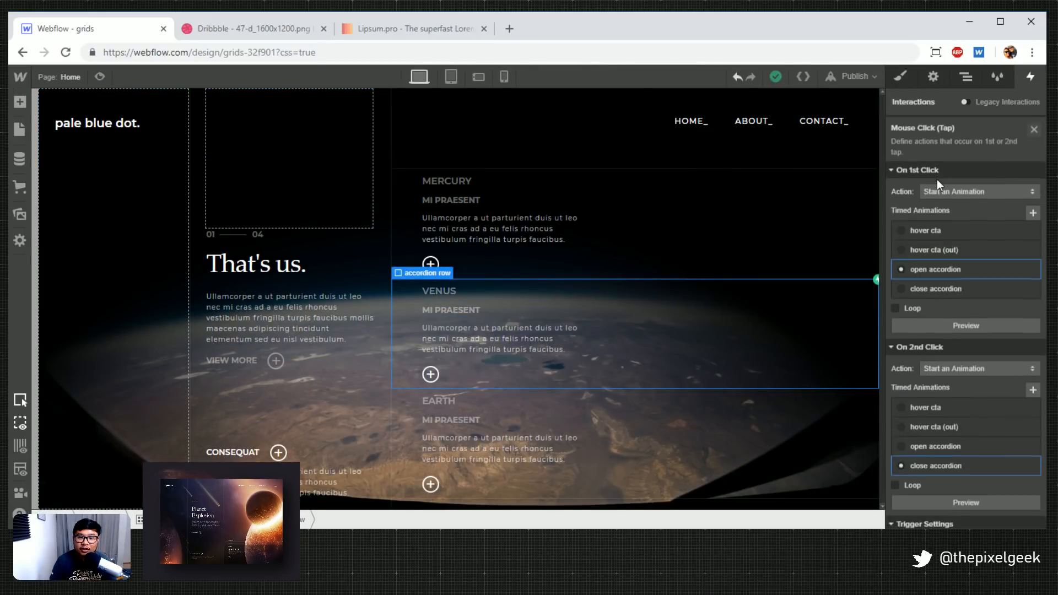
{"action": "left_click", "coordinate": [941, 461]}
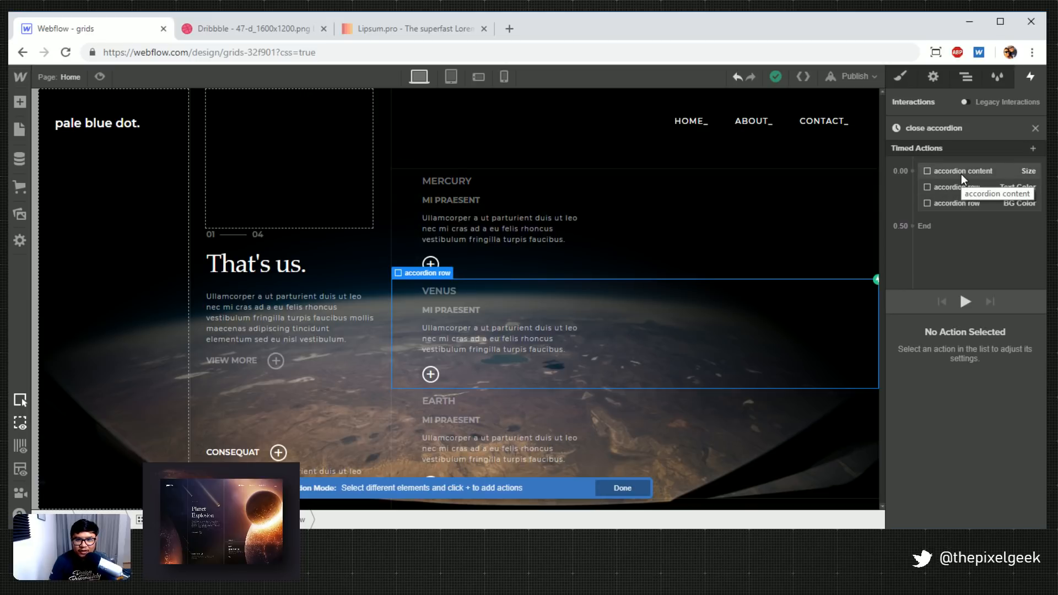
{"action": "mouse_move", "coordinate": [928, 161]}
{"action": "left_mouse_down"}
{"action": "mouse_move", "coordinate": [926, 214]}
{"action": "mouse_move", "coordinate": [922, 163]}
{"action": "left_mouse_up"}
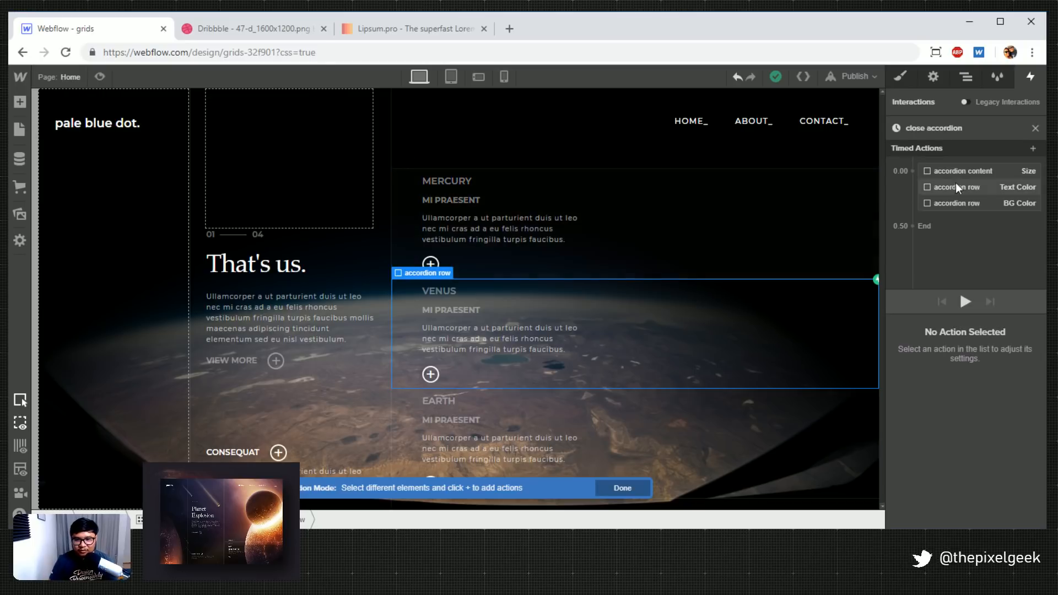
{"action": "left_click", "coordinate": [979, 171]}
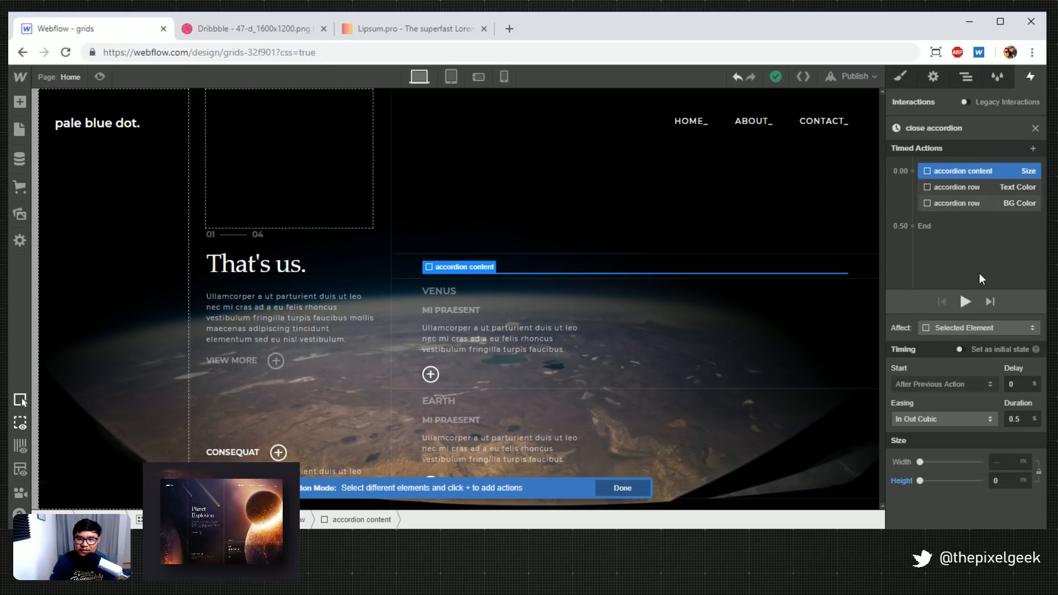
{"action": "left_click", "coordinate": [970, 329]}
{"action": "left_click", "coordinate": [957, 314]}
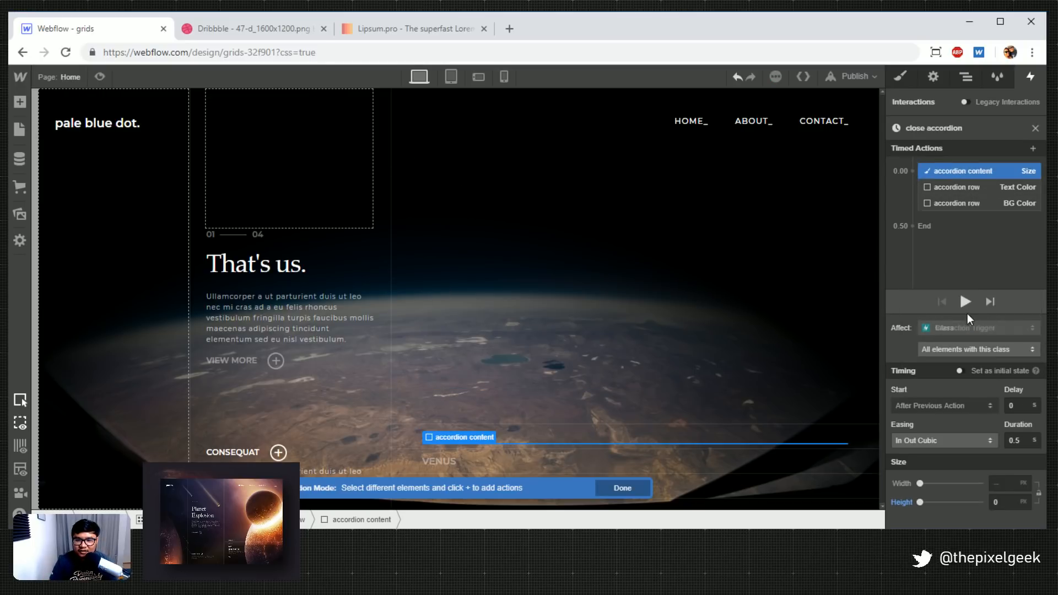
{"action": "left_click", "coordinate": [957, 348]}
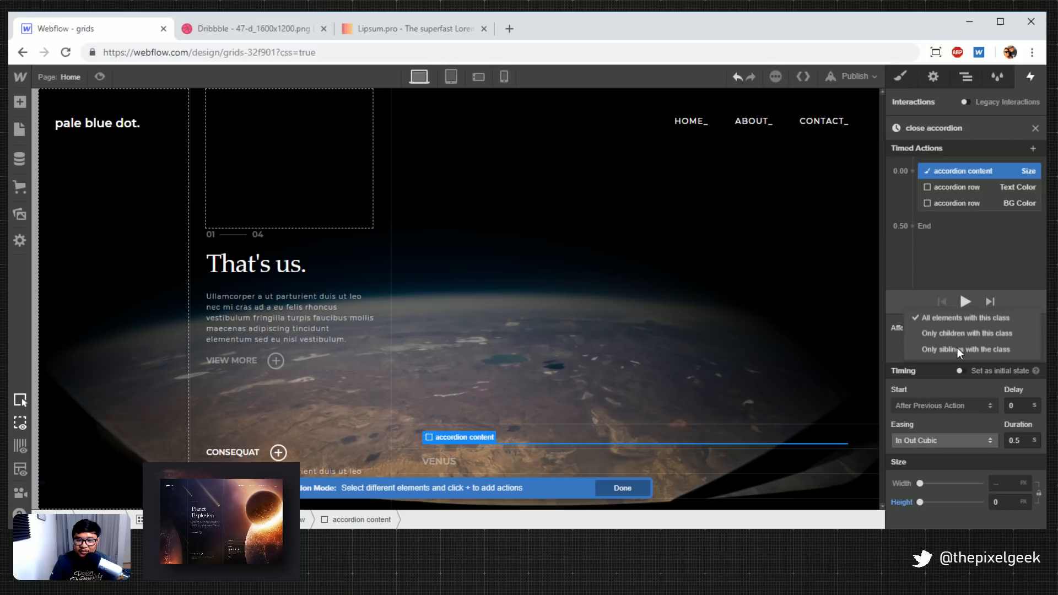
{"action": "left_click", "coordinate": [998, 333]}
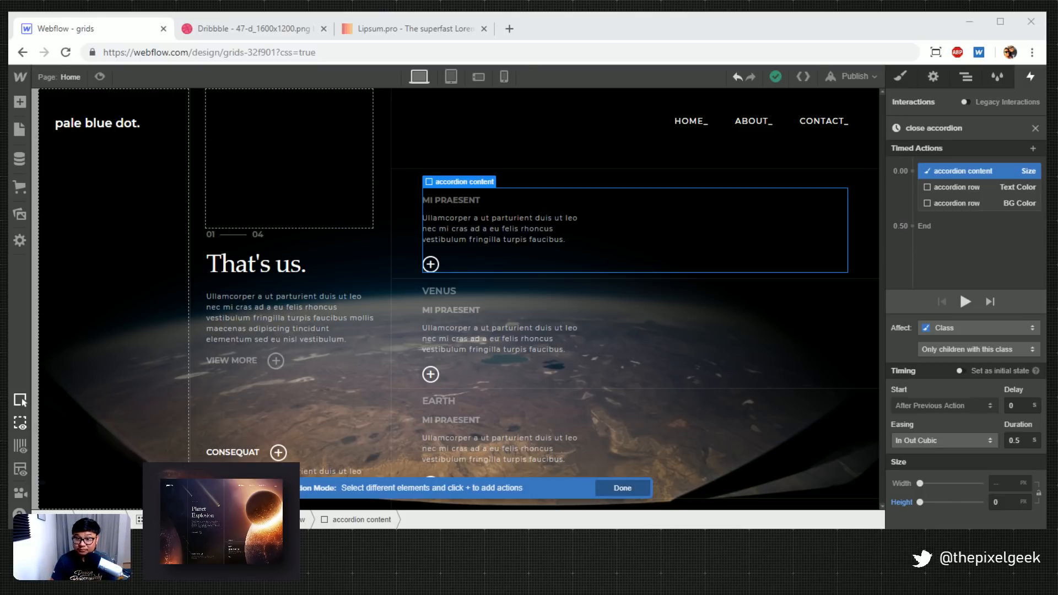
Make the close accordion animation's Text Color and BG Color actions affect all elements with the accordion row class
{"action": "left_click", "coordinate": [978, 188]}
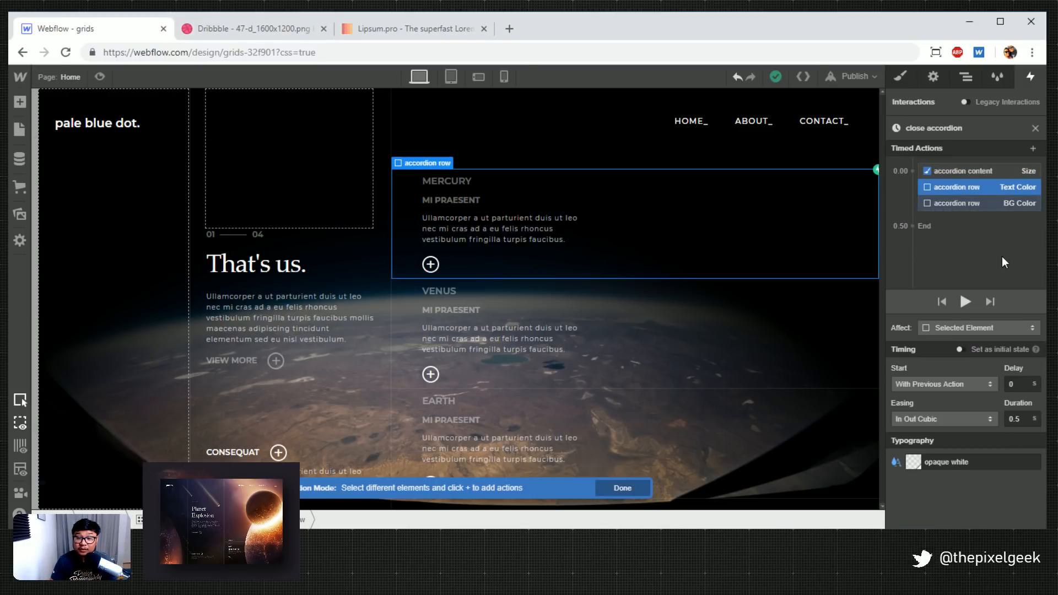
{"action": "left_click", "coordinate": [965, 328]}
{"action": "left_click", "coordinate": [943, 311]}
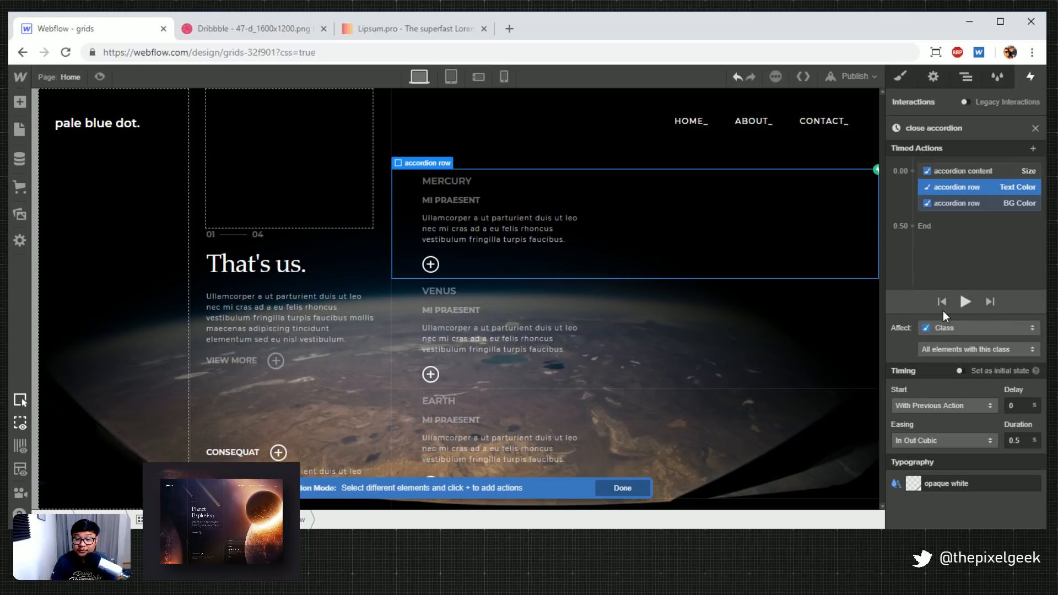
{"action": "left_click", "coordinate": [950, 353]}
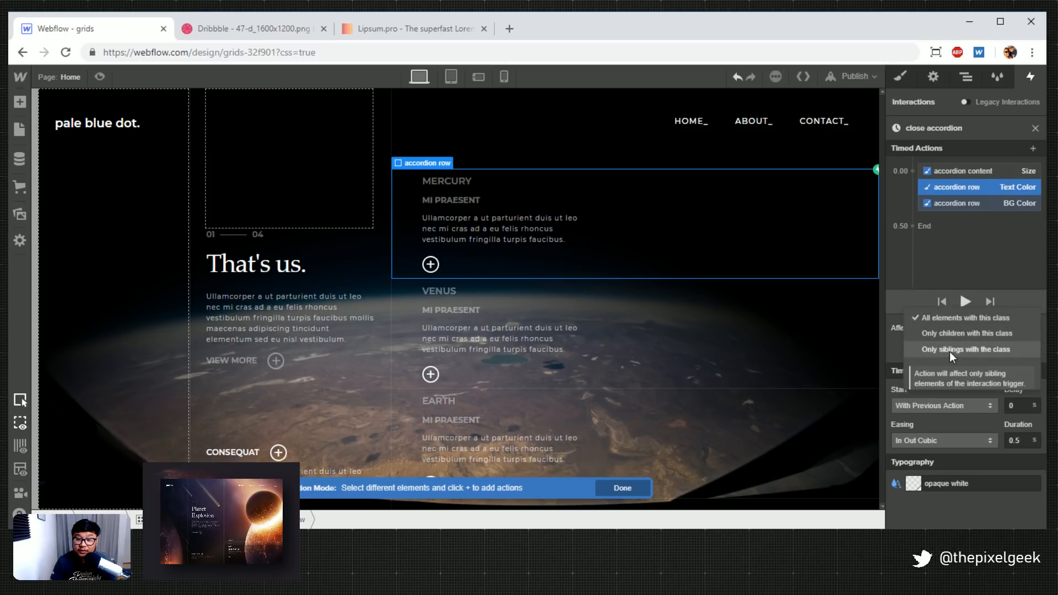
{"action": "left_click", "coordinate": [955, 324]}
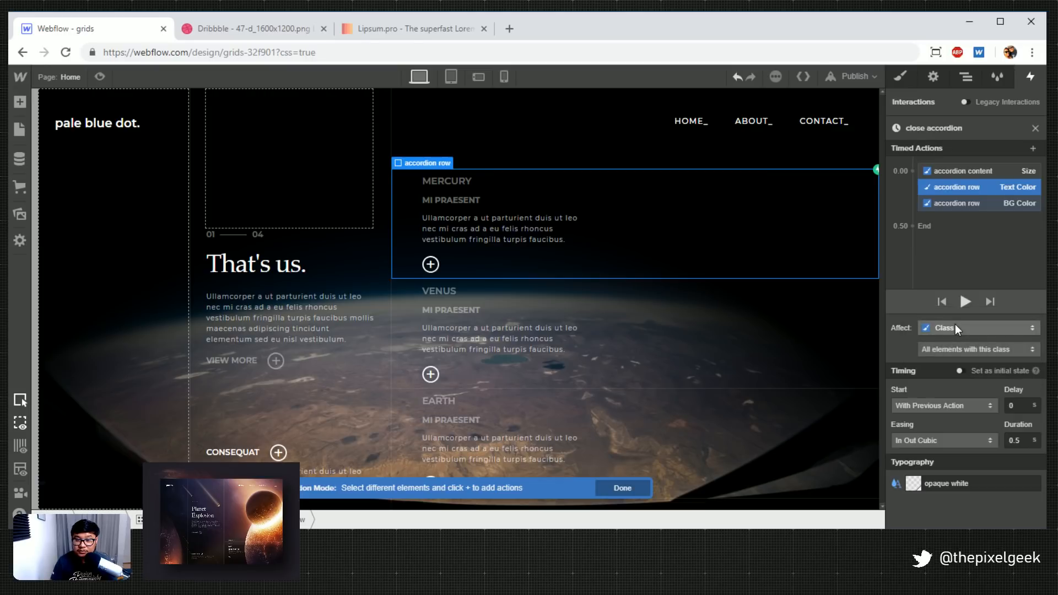
{"action": "left_click", "coordinate": [954, 349]}
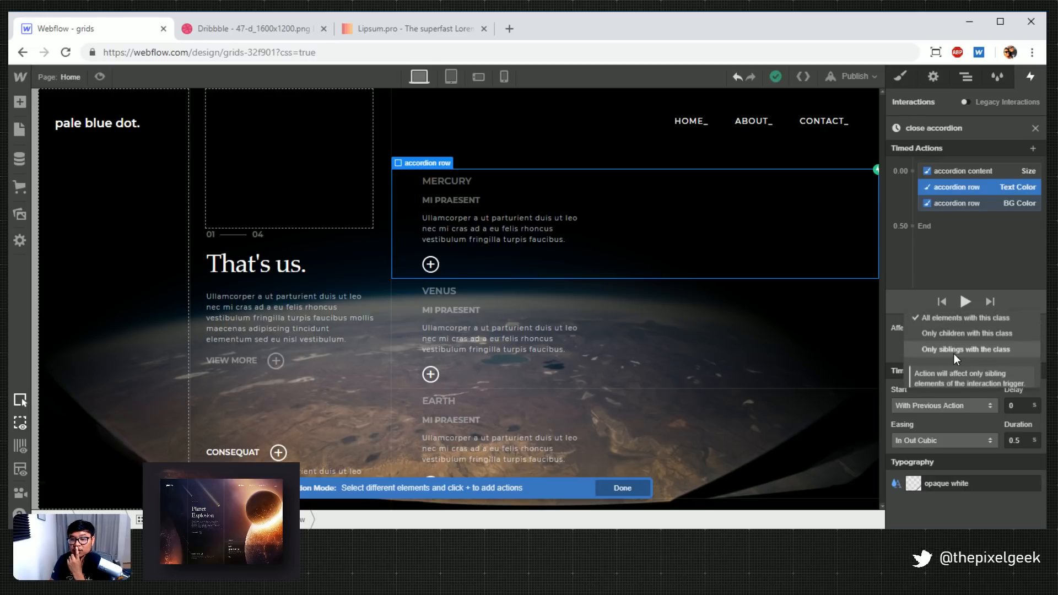
{"action": "left_click", "coordinate": [962, 315]}
{"action": "left_click", "coordinate": [894, 259]}
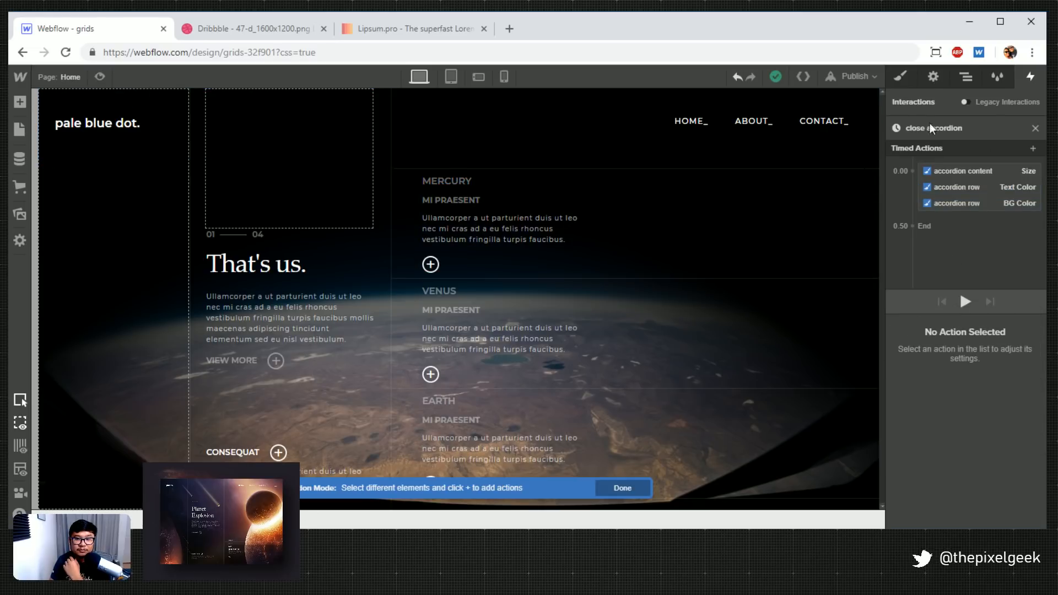
Make the open accordion animation's BG Color and Text Color actions affect all elements with the accordion row class
{"action": "left_click", "coordinate": [1035, 128]}
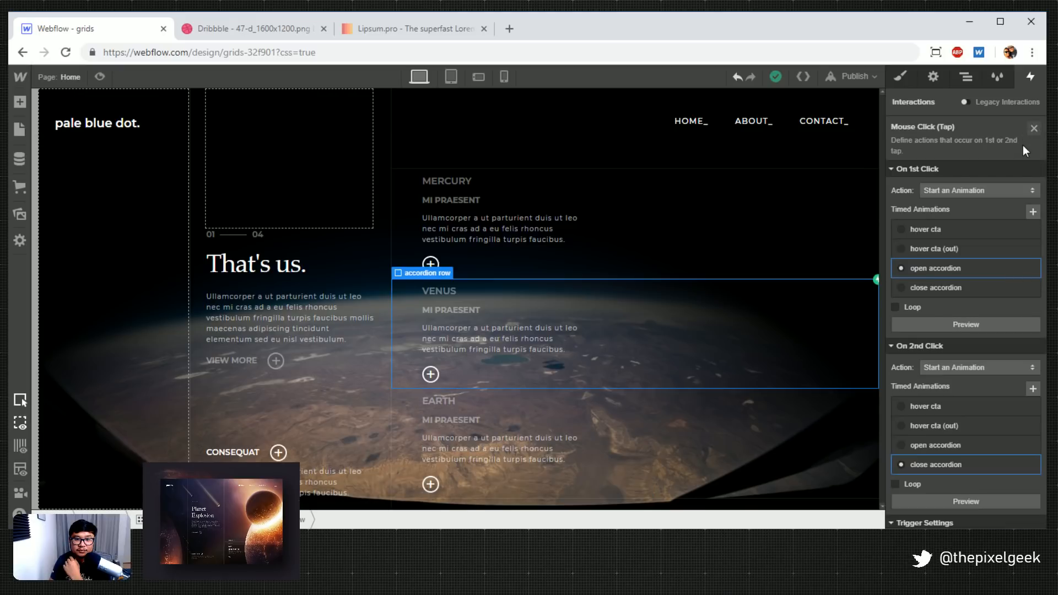
{"action": "left_click", "coordinate": [940, 268]}
{"action": "left_click", "coordinate": [955, 194]}
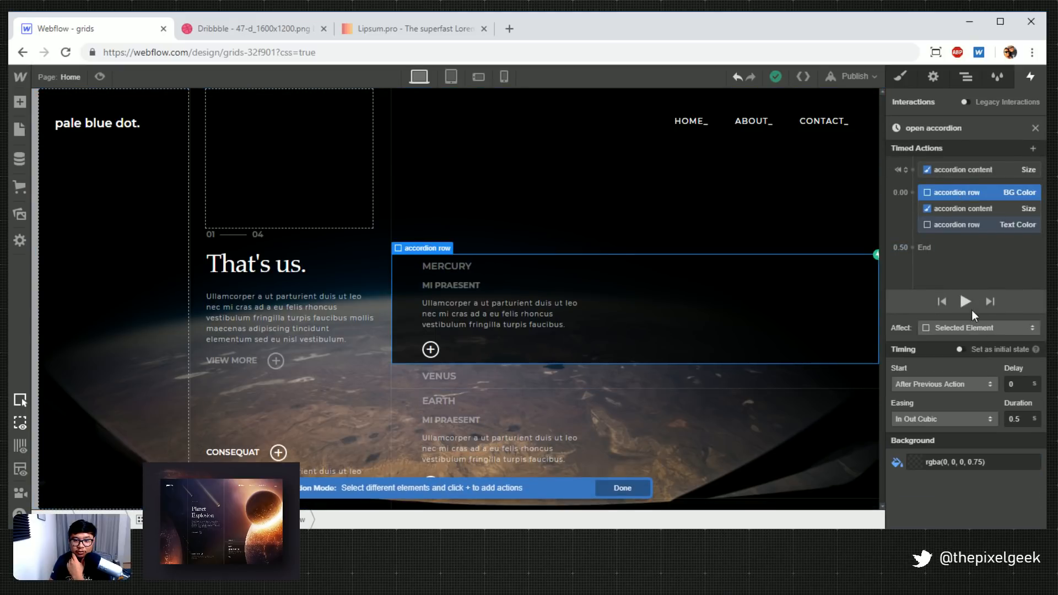
{"action": "left_click", "coordinate": [957, 323]}
{"action": "left_click", "coordinate": [945, 311]}
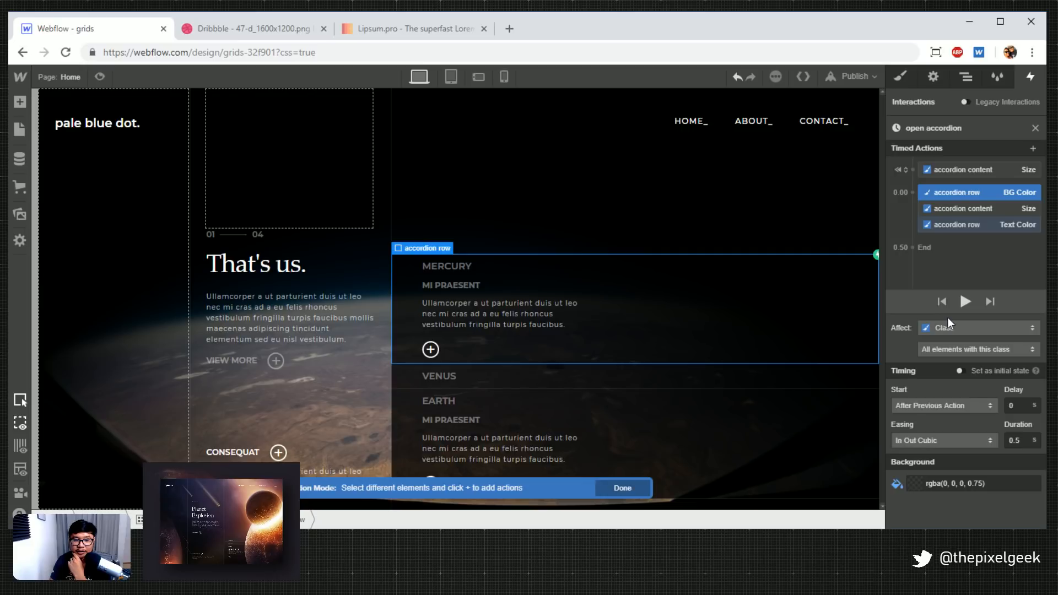
Test opening and closing the MERCURY and VENUS rows in the page preview
{"action": "left_click", "coordinate": [91, 77]}
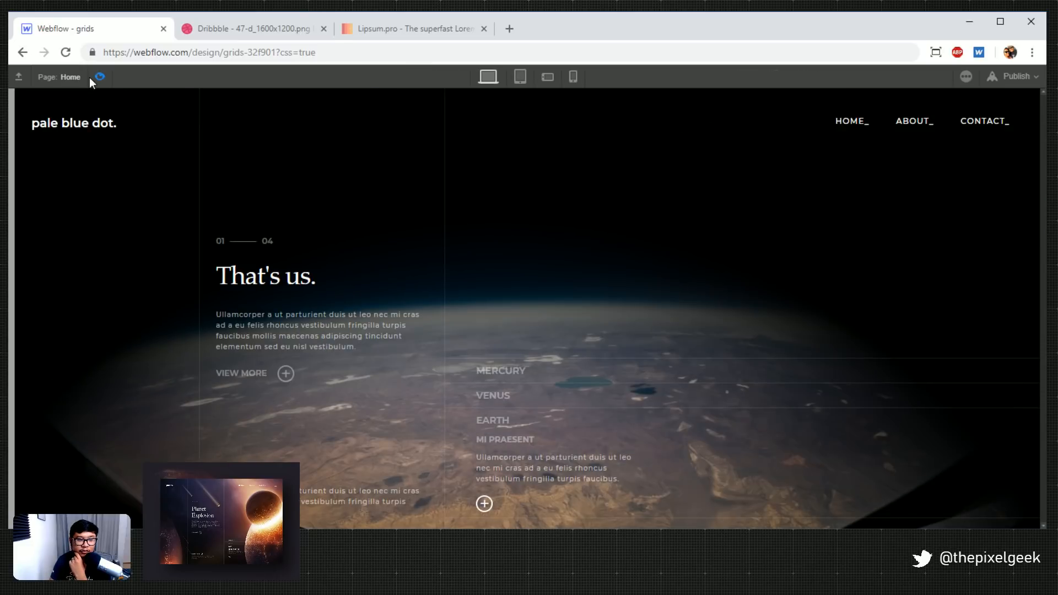
{"action": "left_click", "coordinate": [552, 380]}
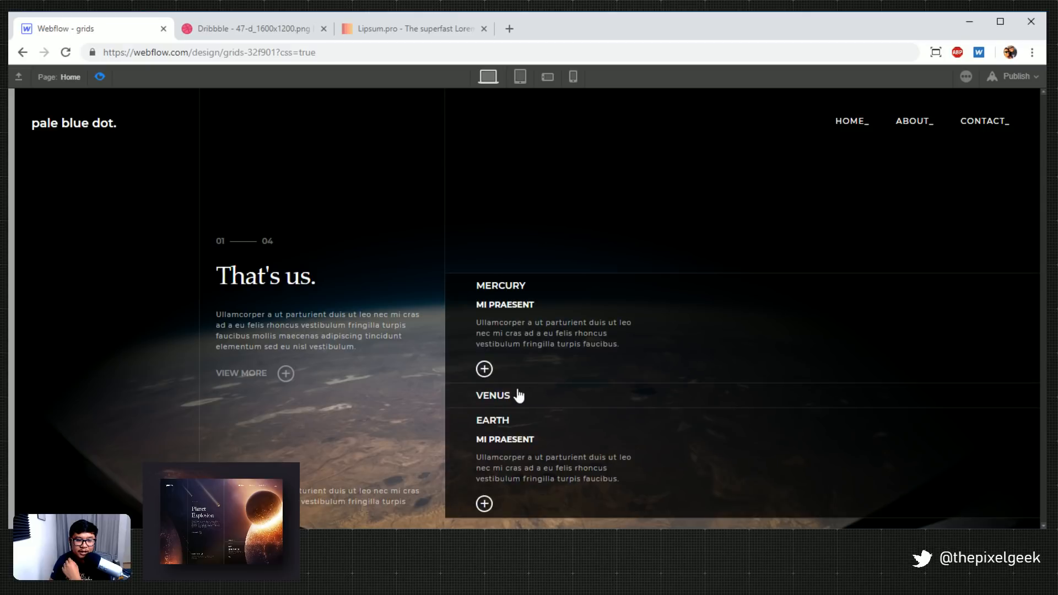
{"action": "left_click", "coordinate": [494, 397]}
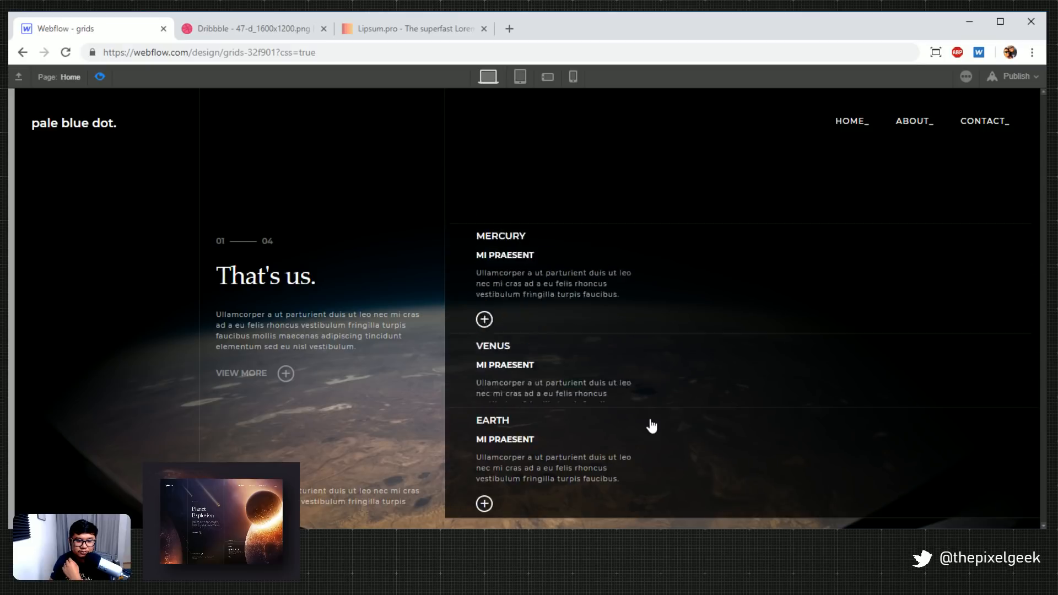
{"action": "left_click", "coordinate": [531, 330]}
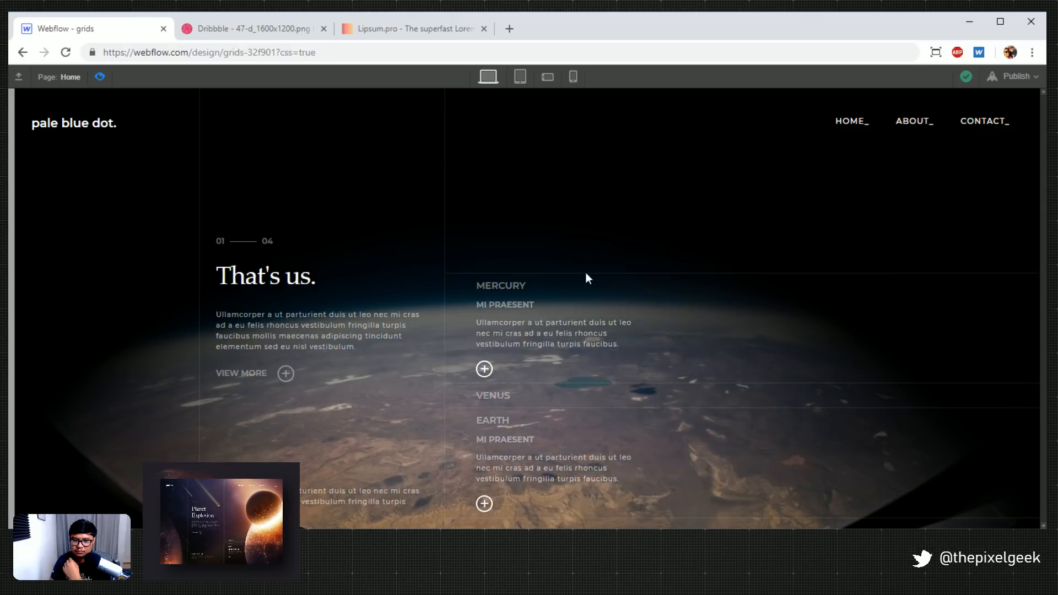
{"action": "left_click", "coordinate": [563, 290]}
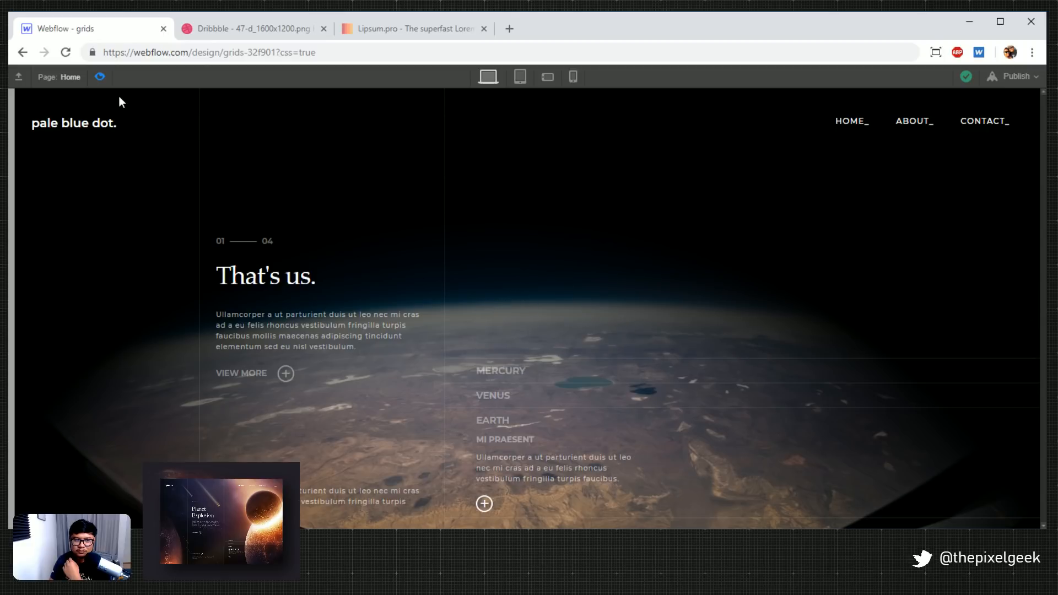
{"action": "left_click", "coordinate": [99, 76]}
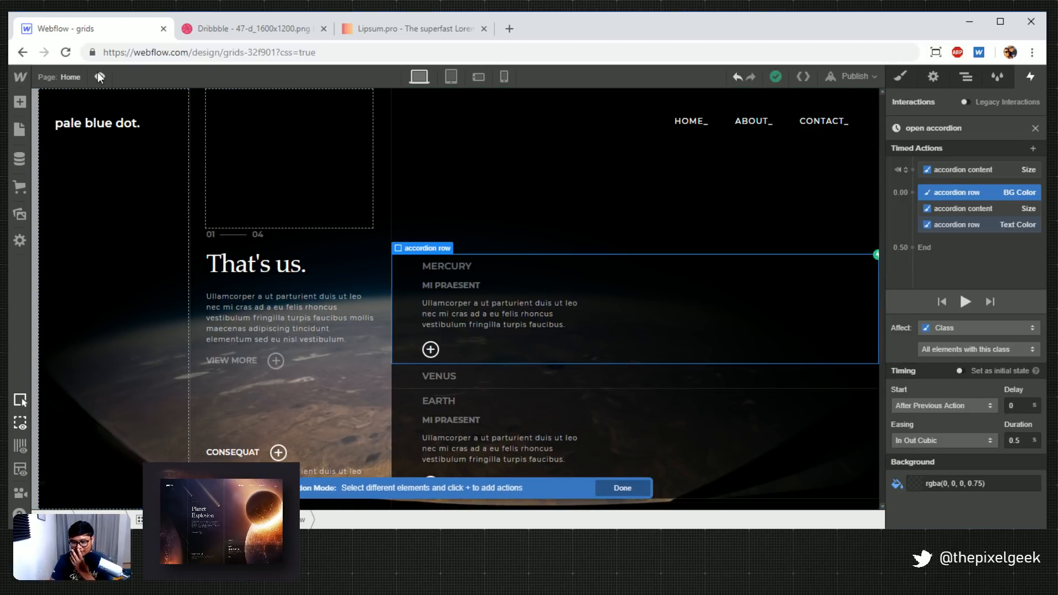
Review the MERCURY row's click trigger and its open accordion actions, and check the page preview briefly
{"action": "left_click", "coordinate": [1034, 123]}
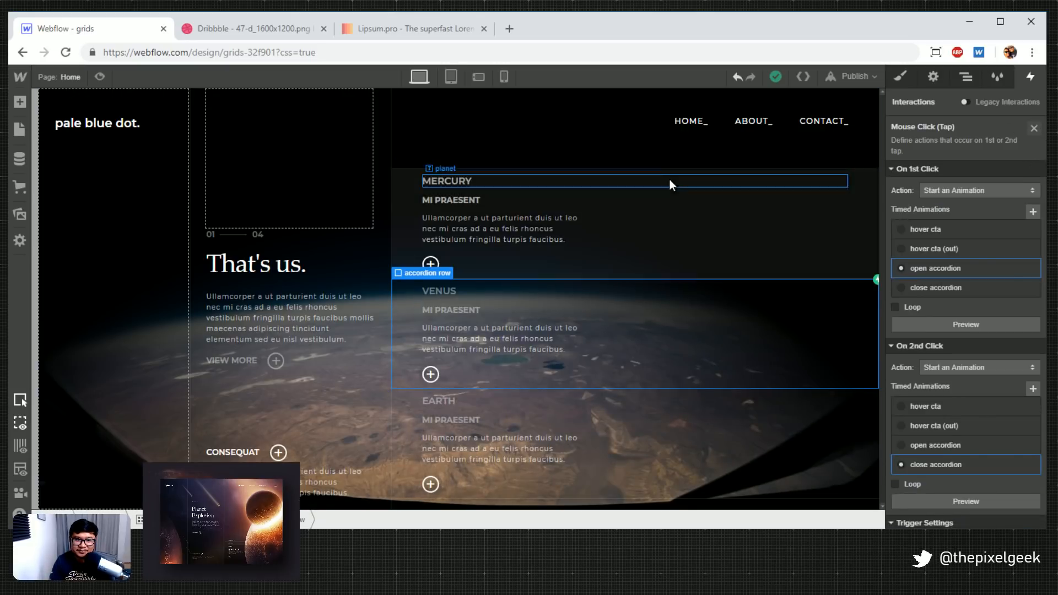
{"action": "left_click", "coordinate": [873, 187]}
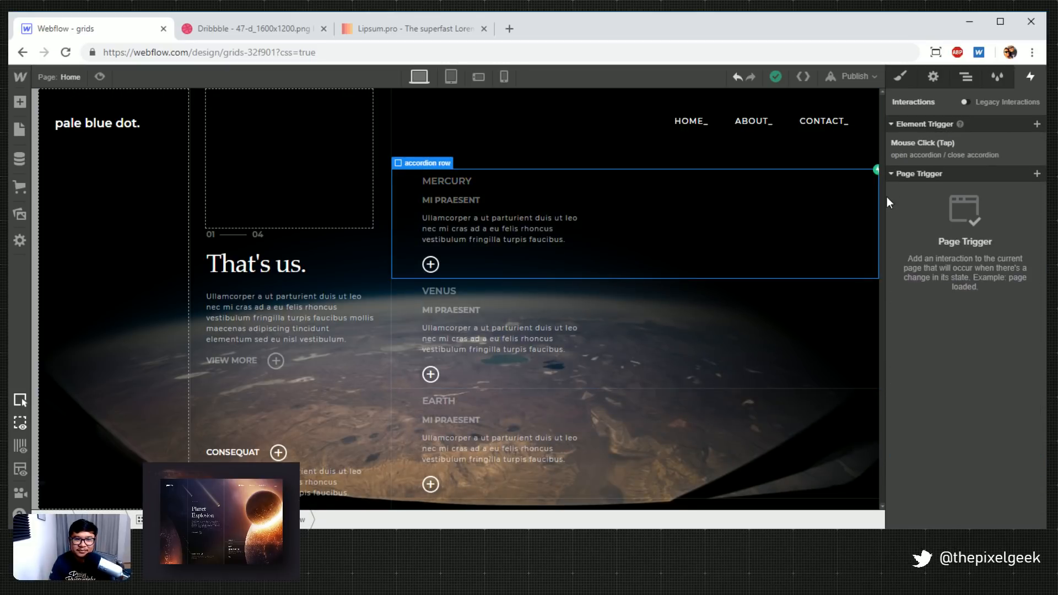
{"action": "left_click", "coordinate": [950, 164]}
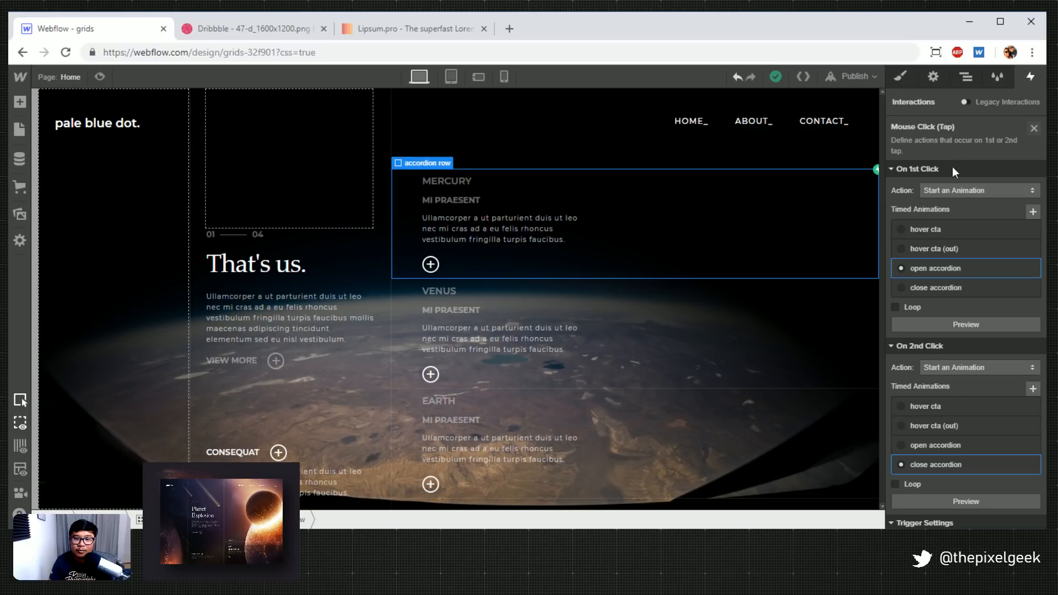
{"action": "left_click", "coordinate": [940, 268]}
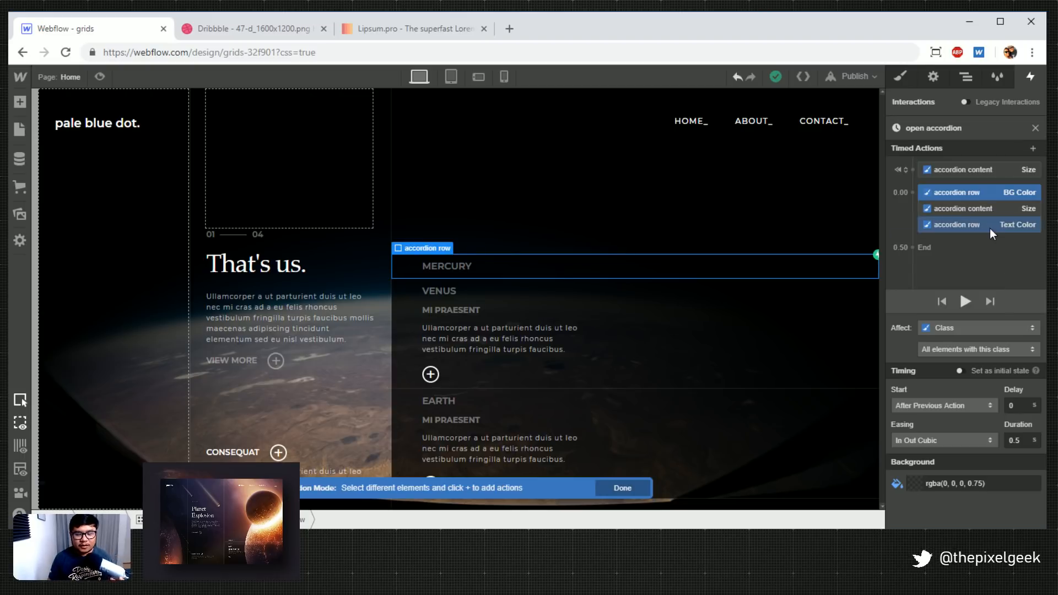
{"action": "left_click", "coordinate": [100, 77]}
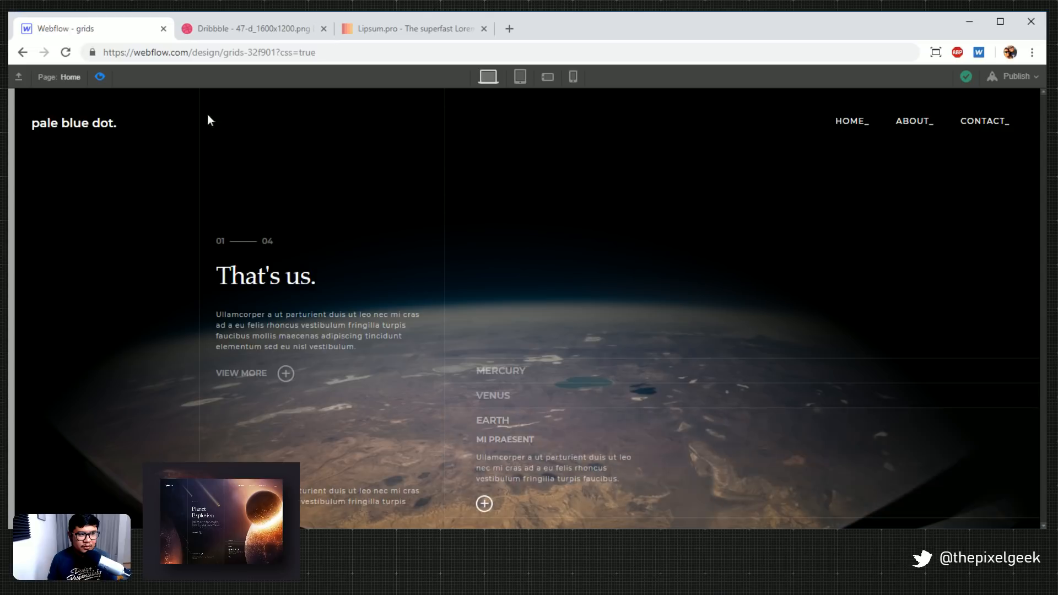
{"action": "left_click", "coordinate": [96, 76]}
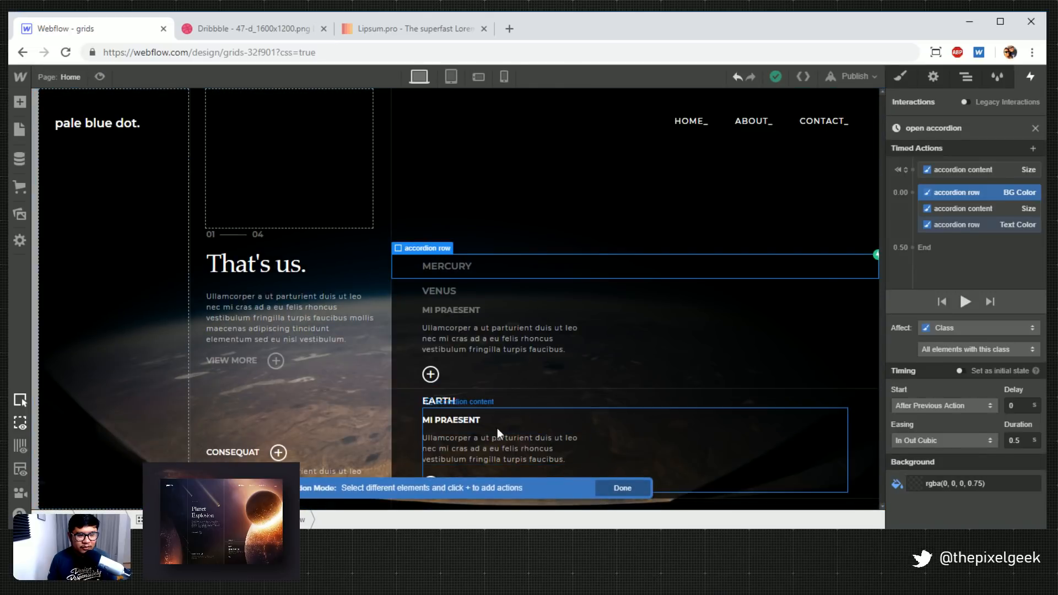
Add a Mouse Click (Tap) trigger to the EARTH row and start the open accordion animation on its first click
{"action": "left_click", "coordinate": [445, 445]}
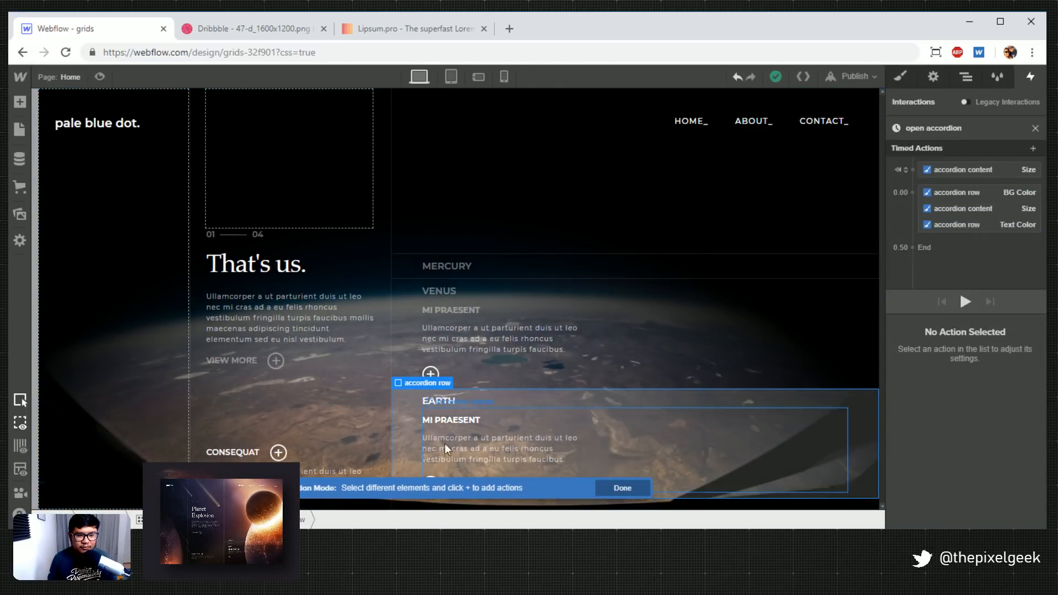
{"action": "left_click", "coordinate": [1036, 128]}
{"action": "left_click", "coordinate": [401, 414]}
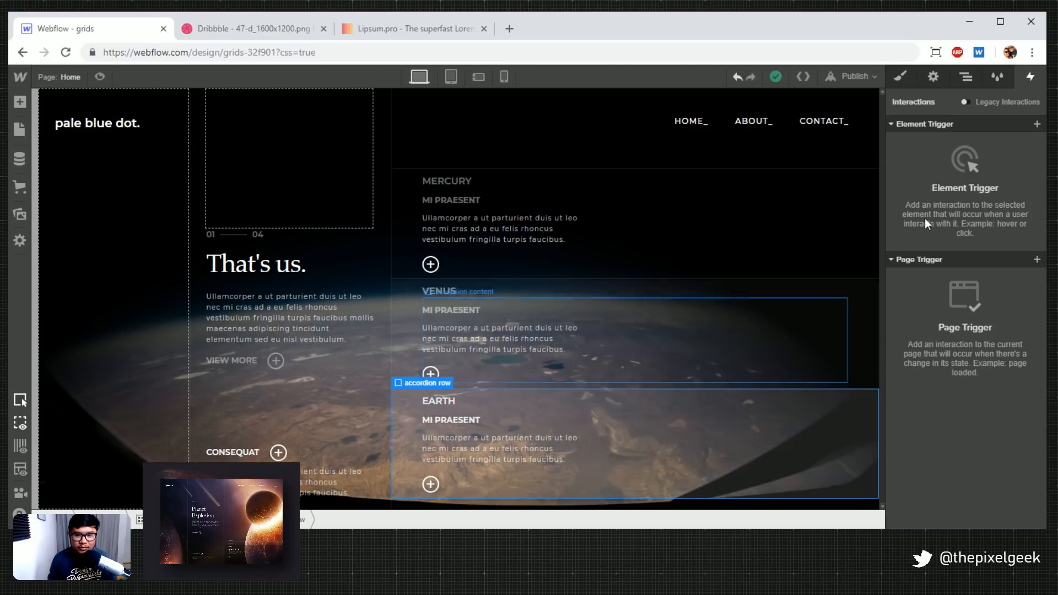
{"action": "left_click", "coordinate": [1037, 124]}
{"action": "left_click", "coordinate": [982, 148]}
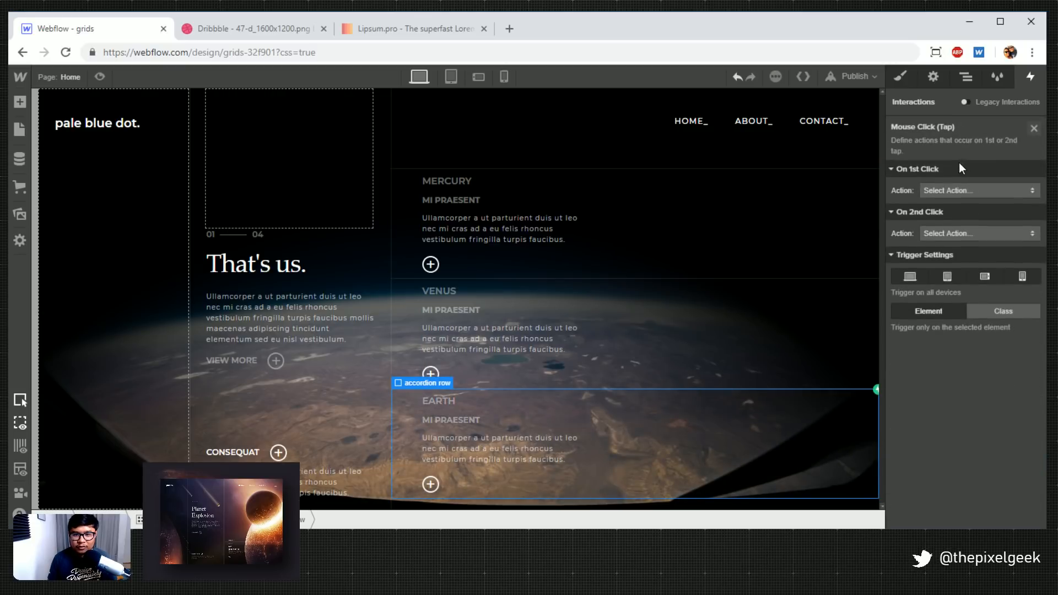
{"action": "left_click", "coordinate": [944, 188]}
{"action": "left_click", "coordinate": [959, 179]}
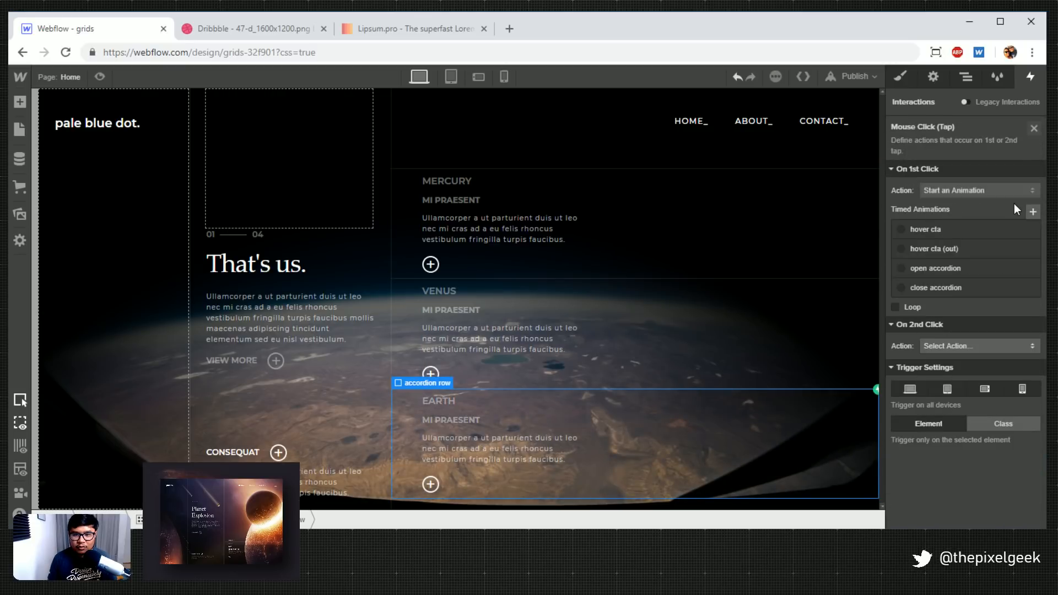
{"action": "left_click", "coordinate": [948, 271]}
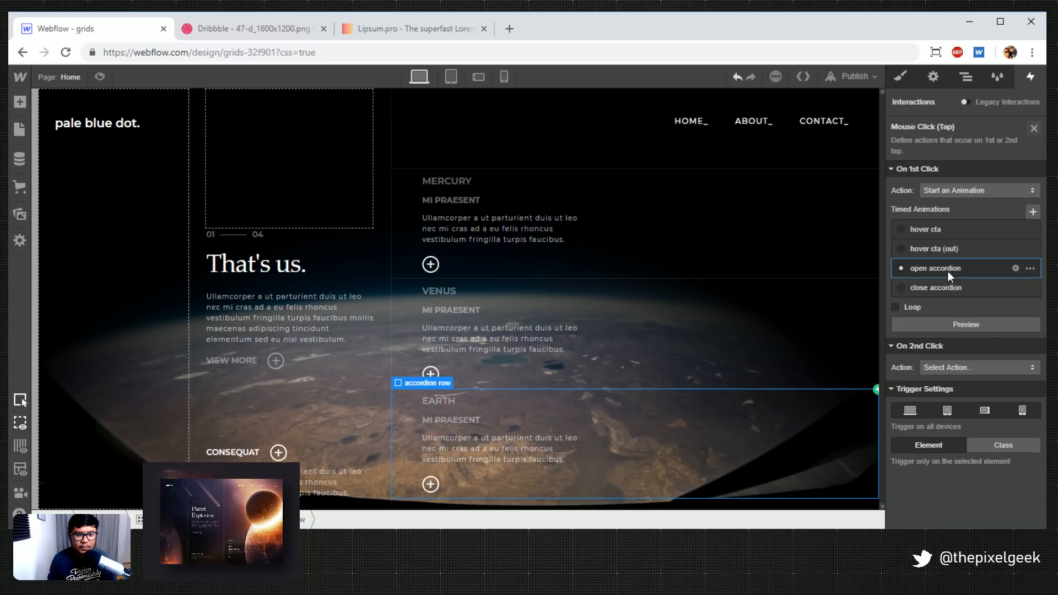
Assign the close accordion animation to the EARTH row's second click
{"action": "left_click", "coordinate": [969, 369]}
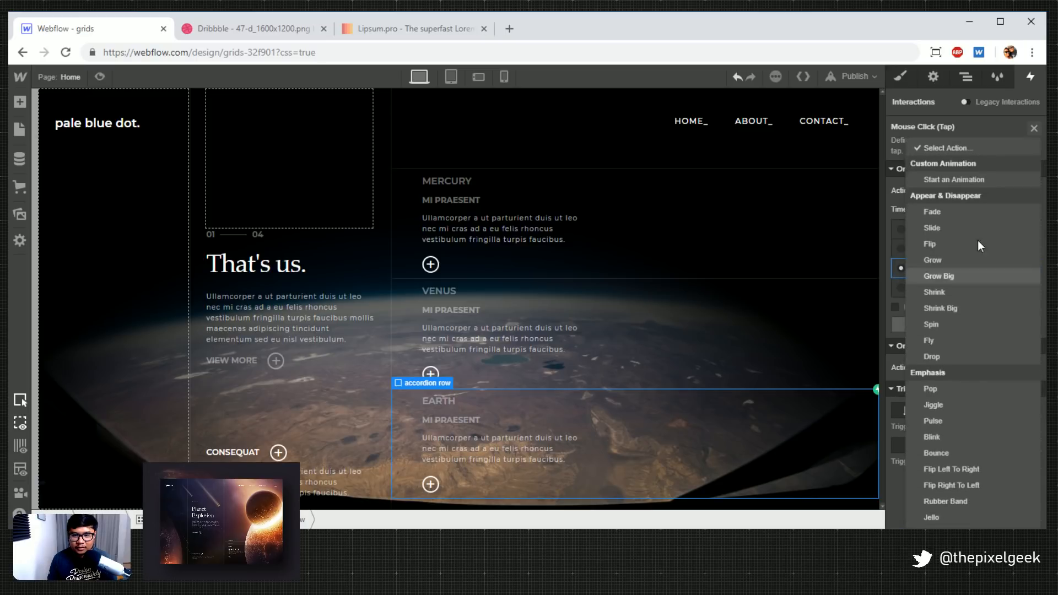
{"action": "left_click", "coordinate": [962, 179]}
{"action": "left_click", "coordinate": [956, 466]}
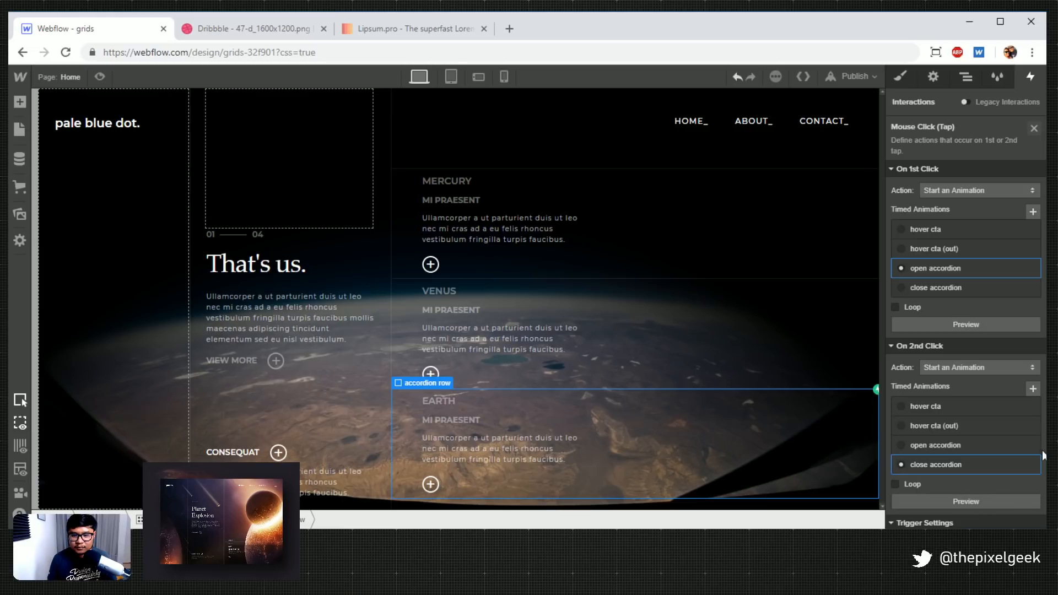
Test the click interactions of the MERCURY, VENUS and EARTH rows in the page preview
{"action": "left_click", "coordinate": [100, 76]}
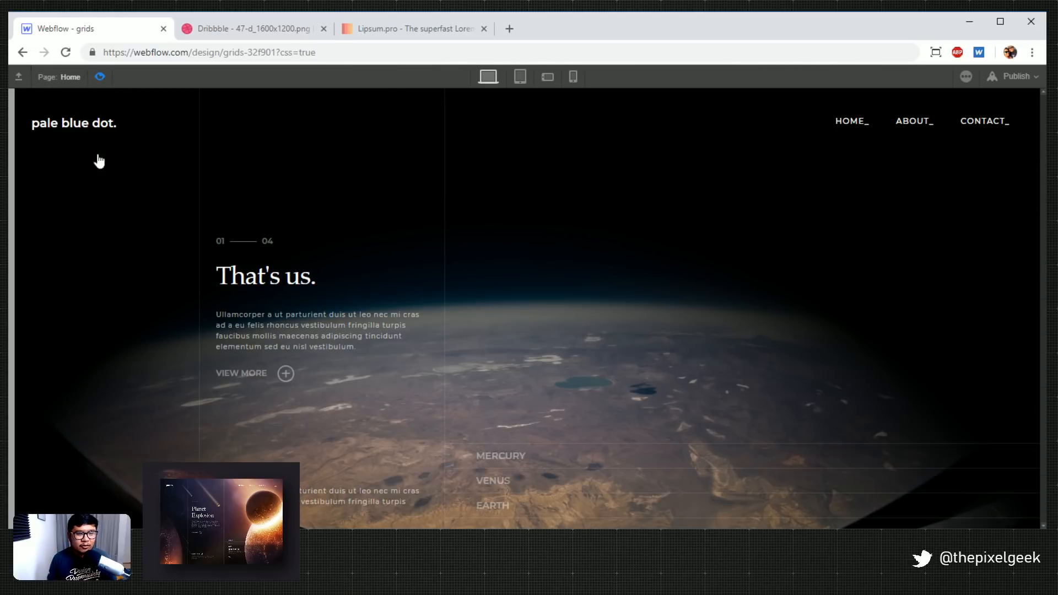
{"action": "left_click", "coordinate": [524, 467]}
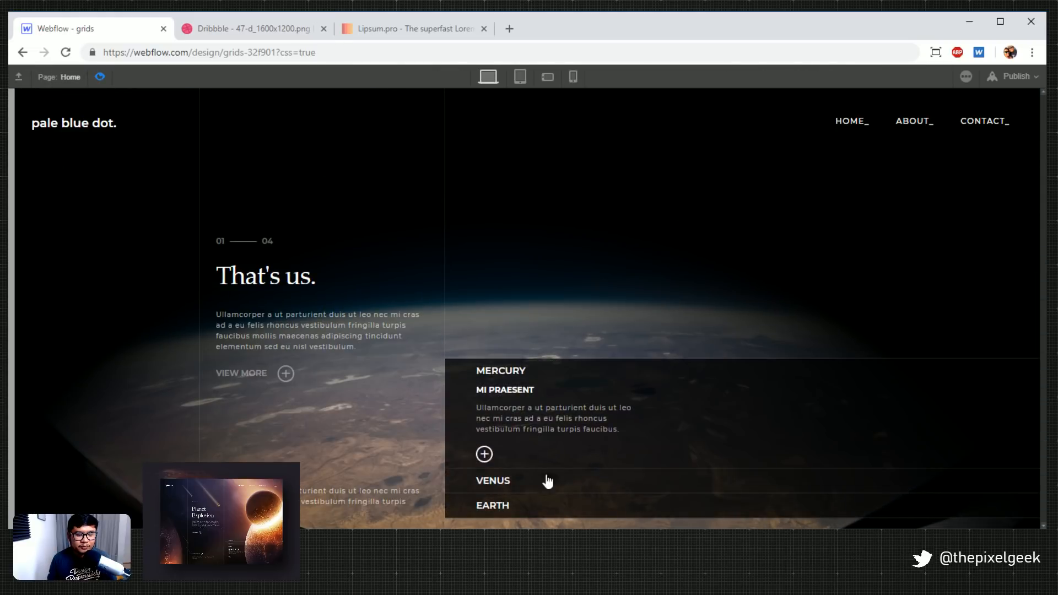
{"action": "left_click", "coordinate": [503, 482]}
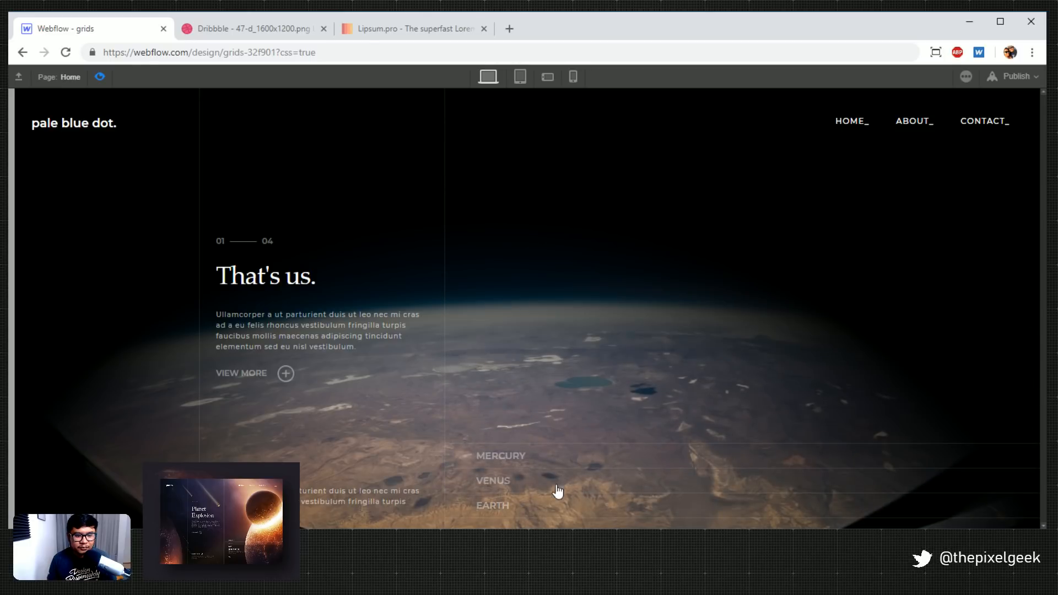
{"action": "left_click", "coordinate": [538, 512]}
{"action": "left_click", "coordinate": [510, 454]}
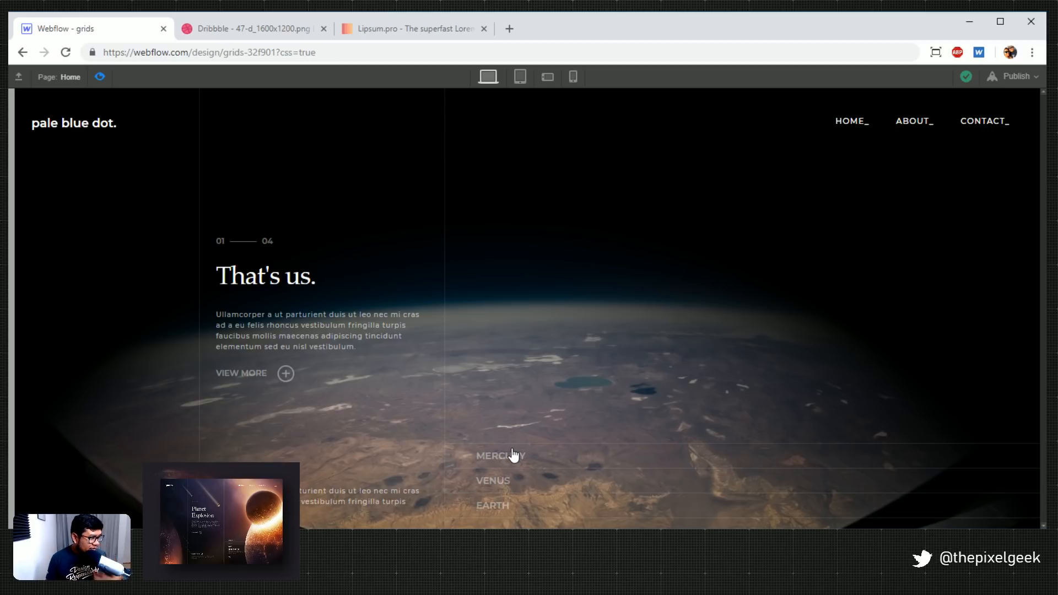
{"action": "left_click", "coordinate": [100, 77]}
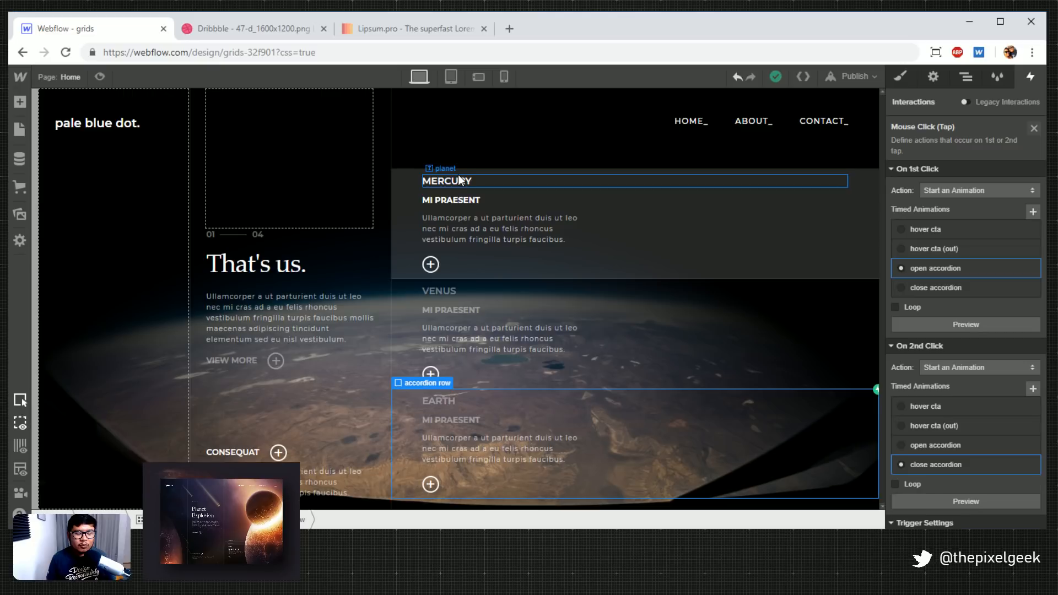
Check the interactions on the MERCURY heading and on the accordion row that contains it
{"action": "left_click", "coordinate": [458, 174]}
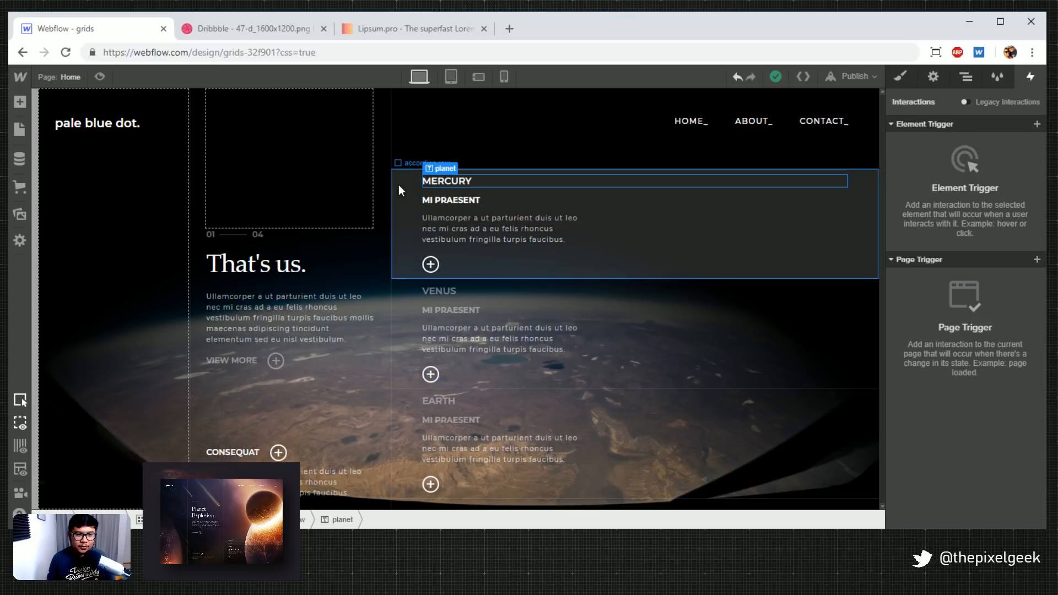
{"action": "left_click", "coordinate": [399, 184]}
{"action": "left_click", "coordinate": [451, 184]}
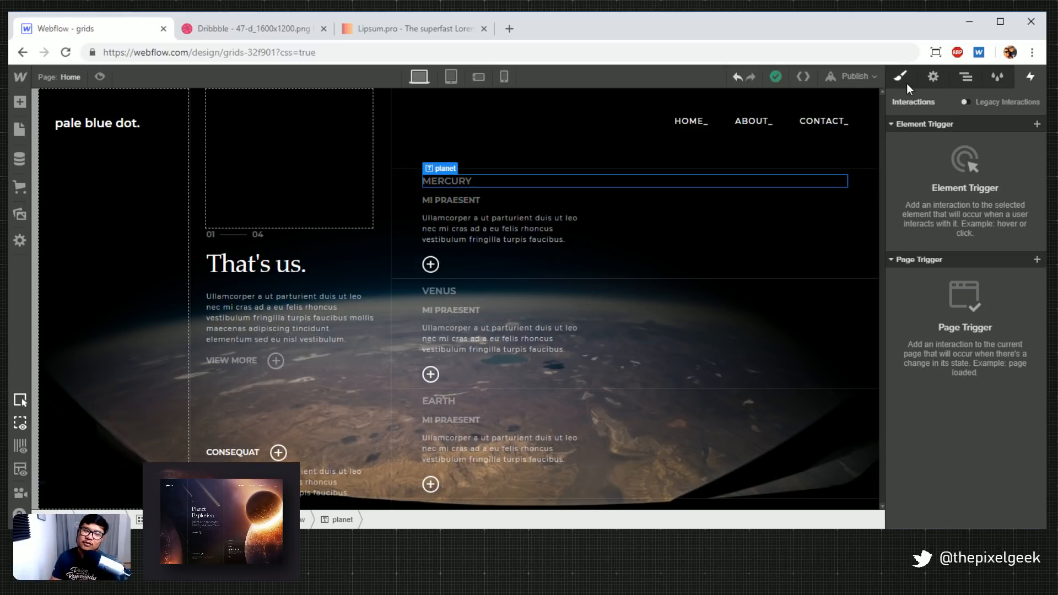
{"action": "left_click", "coordinate": [413, 191]}
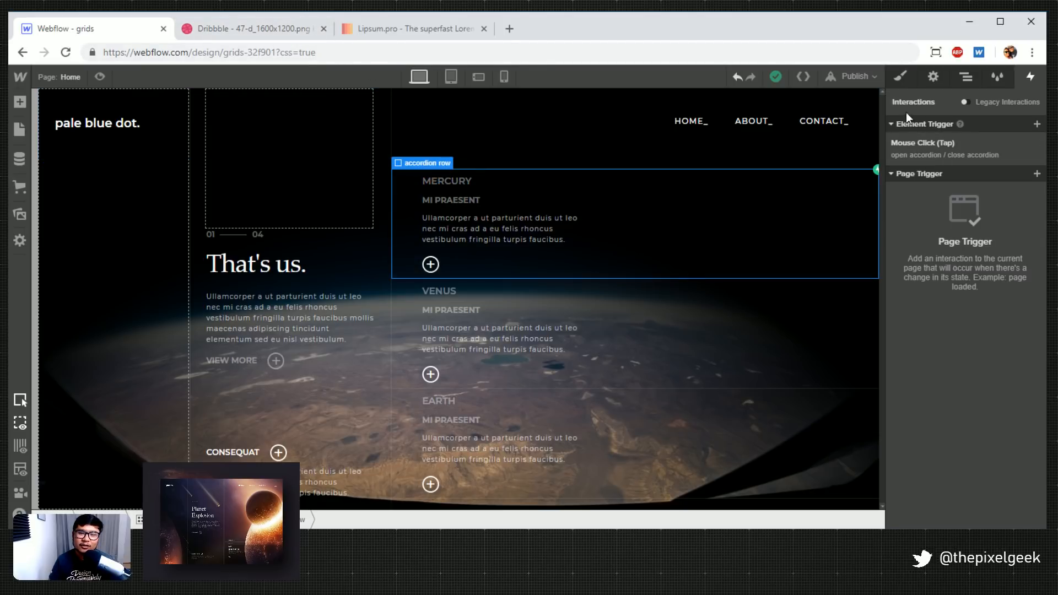
Open the Webflow forum at forum.webflow.com in a new browser tab, and return to the grids design
{"action": "left_click", "coordinate": [410, 34]}
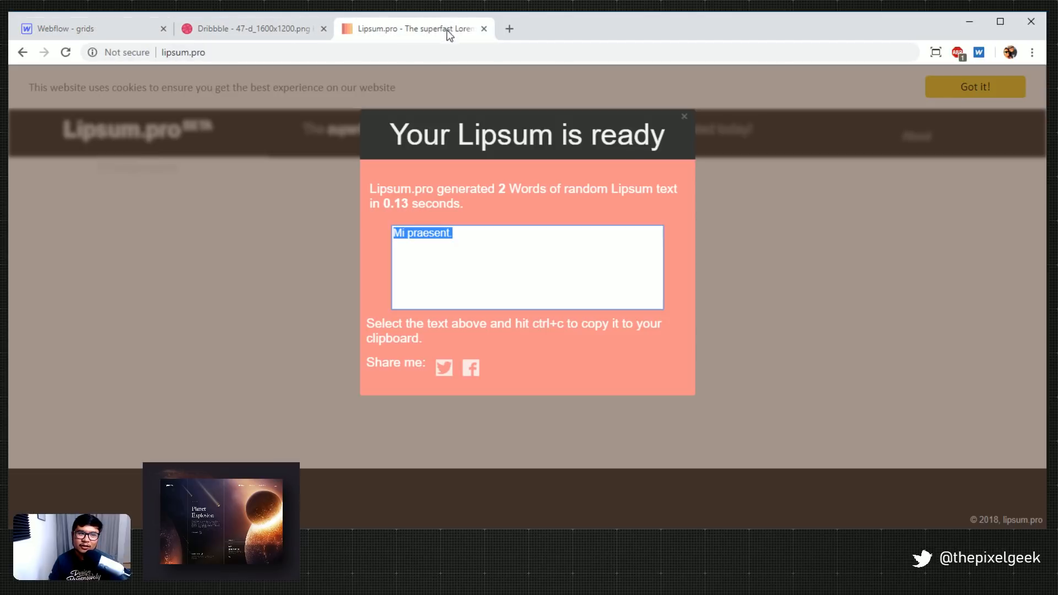
{"action": "left_click", "coordinate": [507, 28]}
{"action": "type", "text": "form"}
{"action": "key", "text": "Return"}
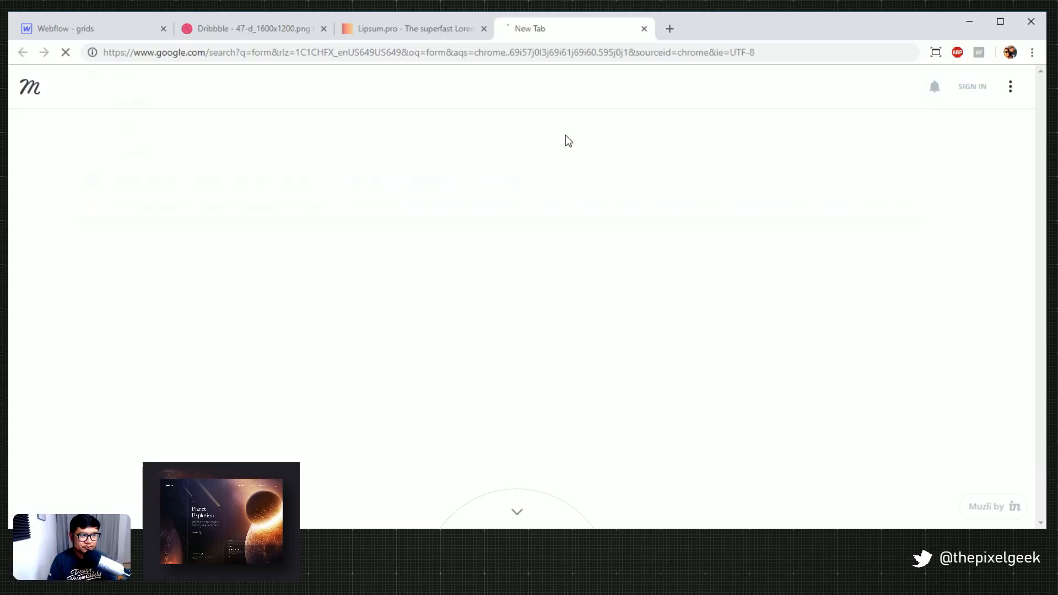
{"action": "left_click", "coordinate": [442, 54]}
{"action": "type", "text": "forum.webflow.com"}
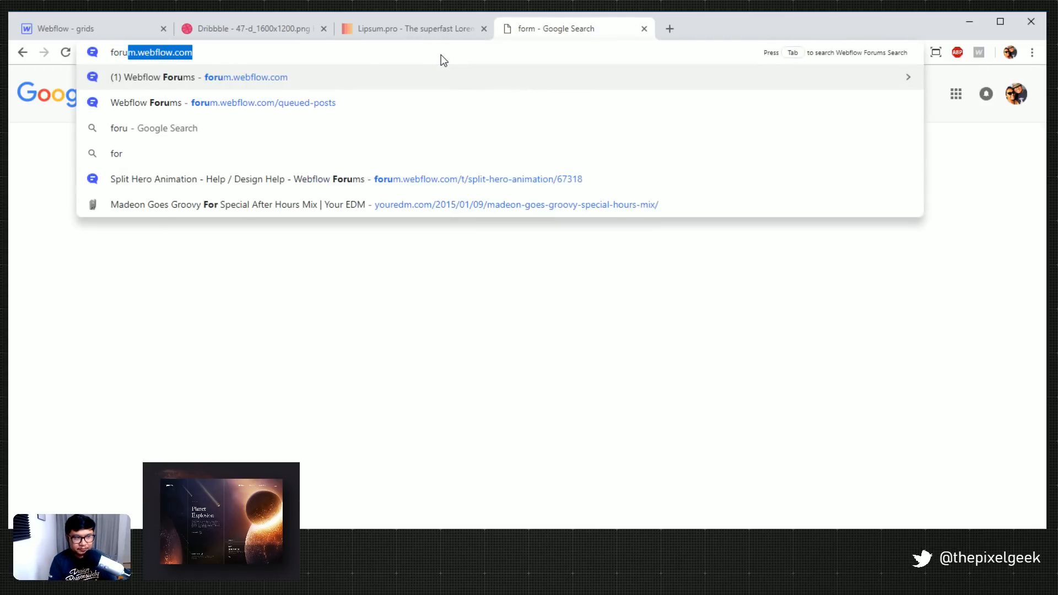
{"action": "key", "text": "Return"}
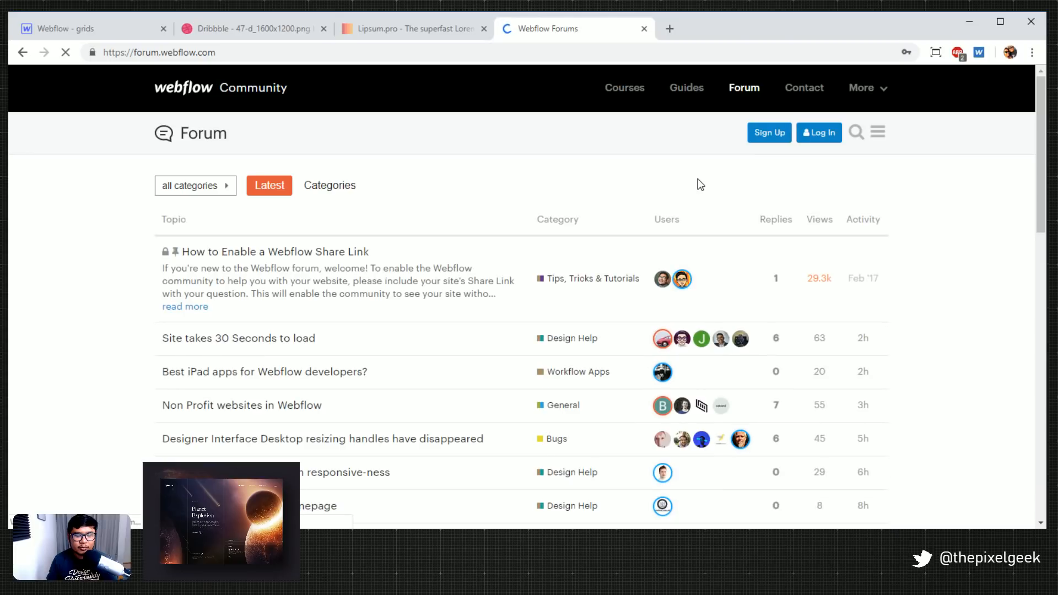
{"action": "left_click", "coordinate": [110, 28]}
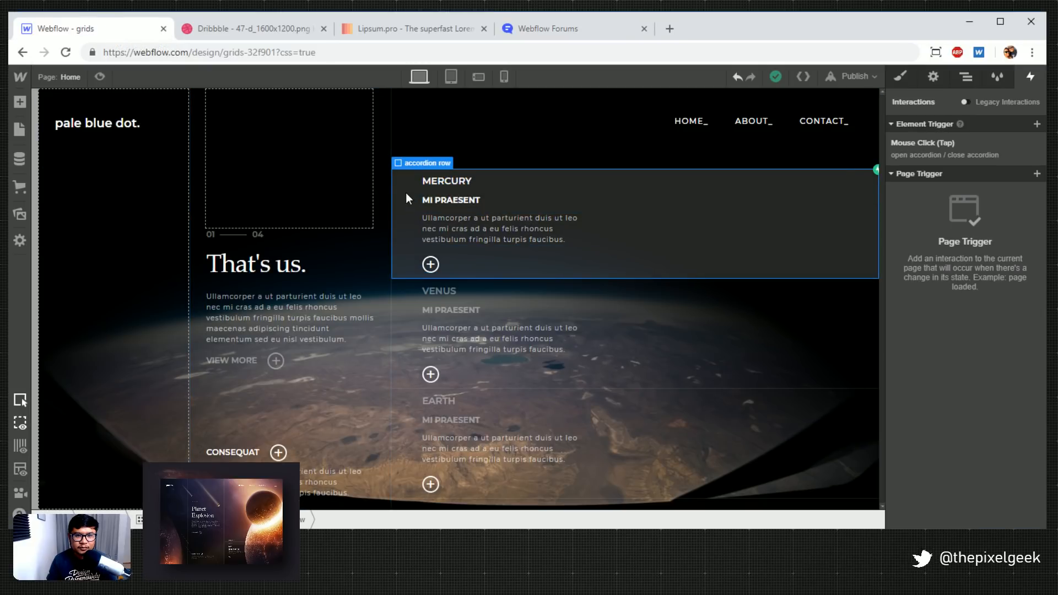
Add a div block inside the MERCURY accordion row and nest the planet heading and accordion content in it
{"action": "left_click", "coordinate": [901, 78]}
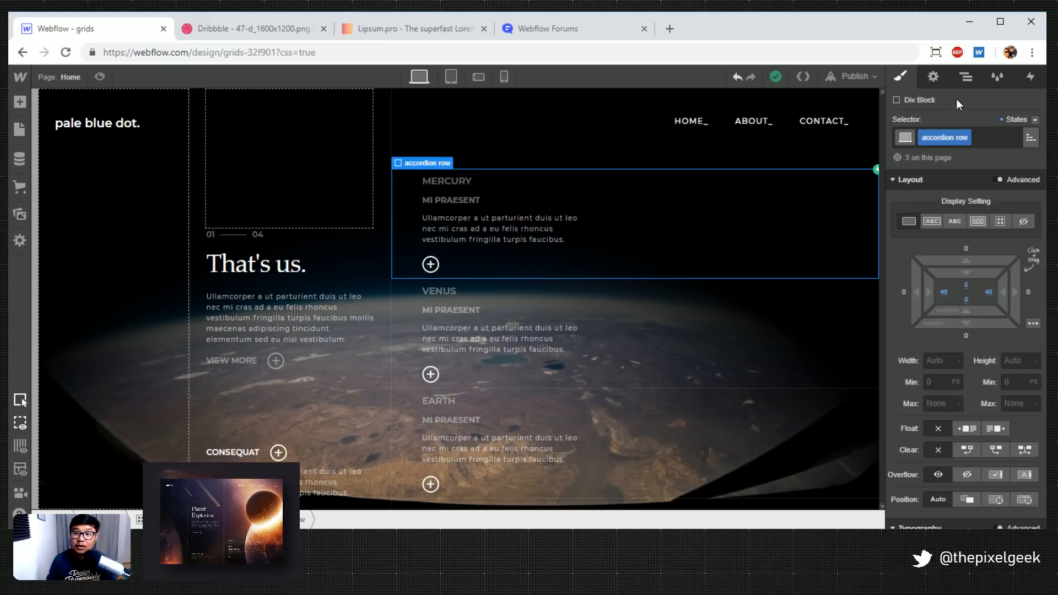
{"action": "left_click", "coordinate": [966, 77]}
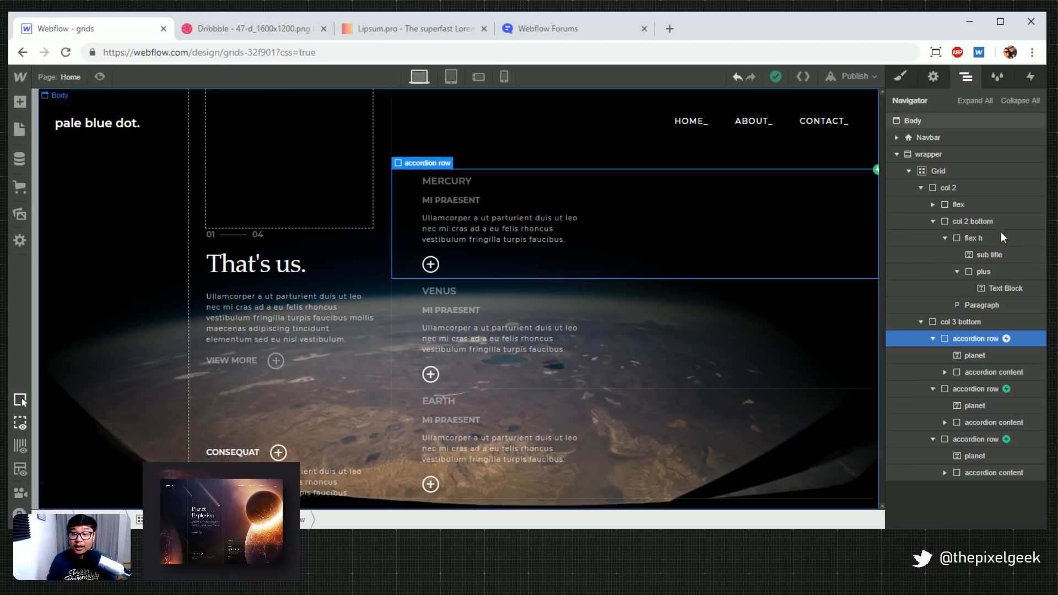
{"action": "left_click", "coordinate": [973, 356]}
{"action": "key", "text": "a"}
{"action": "left_click", "coordinate": [63, 333]}
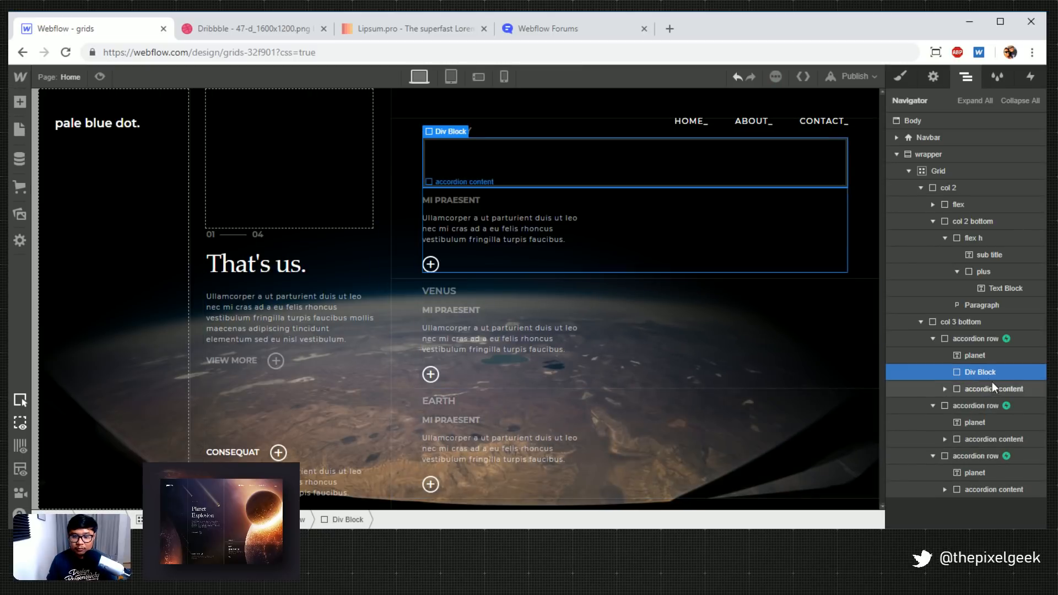
{"action": "left_click_drag", "start_coordinate": [974, 355], "coordinate": [977, 368]}
{"action": "left_click", "coordinate": [980, 355]}
{"action": "left_click", "coordinate": [979, 372]}
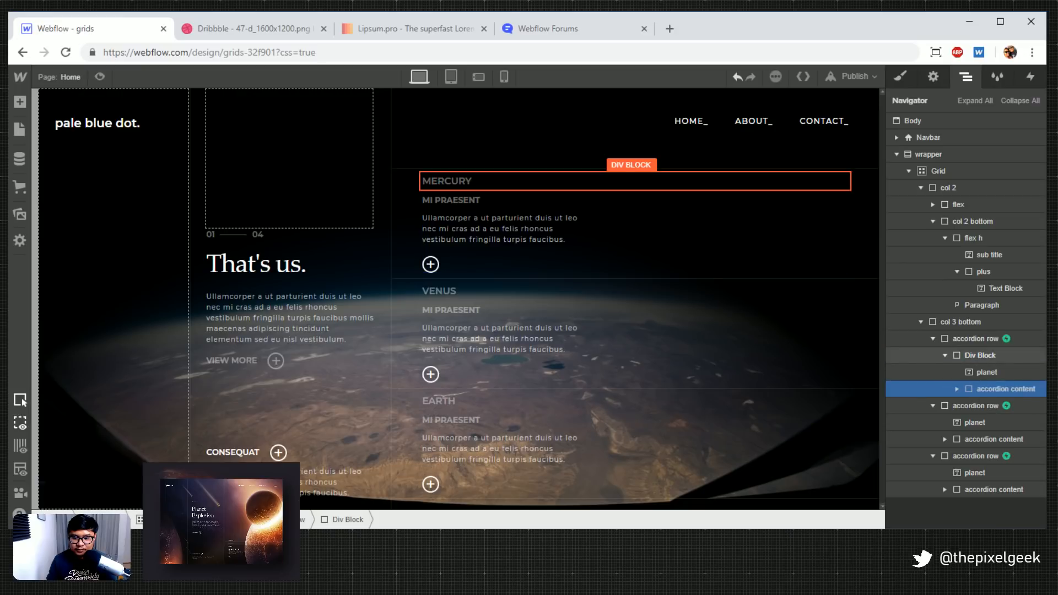
{"action": "left_click", "coordinate": [981, 356]}
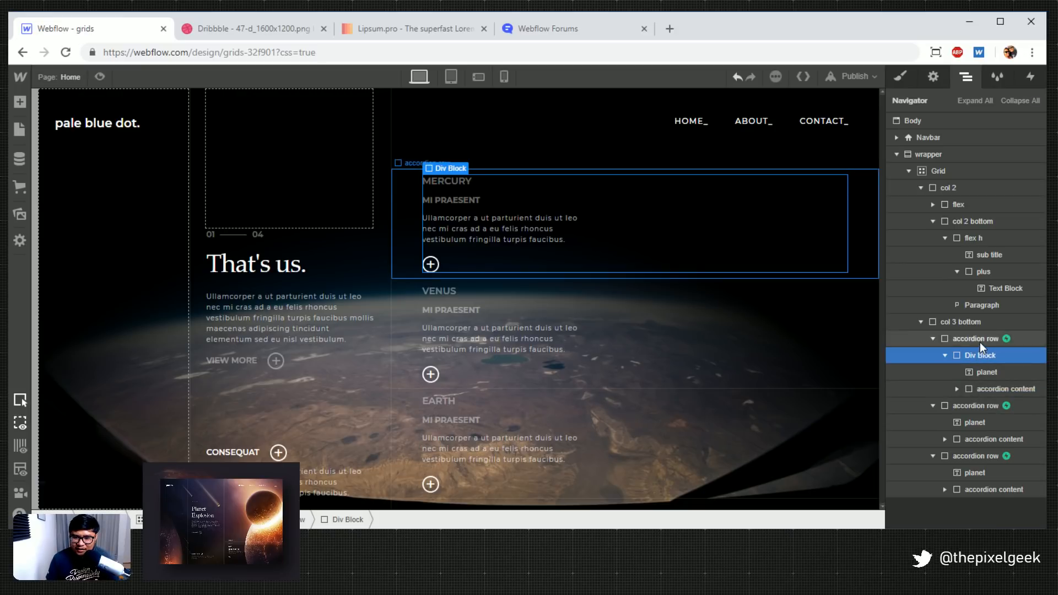
Reset the accordion row class's padding to 0 on all four sides
{"action": "left_click", "coordinate": [980, 342]}
{"action": "left_click", "coordinate": [903, 77]}
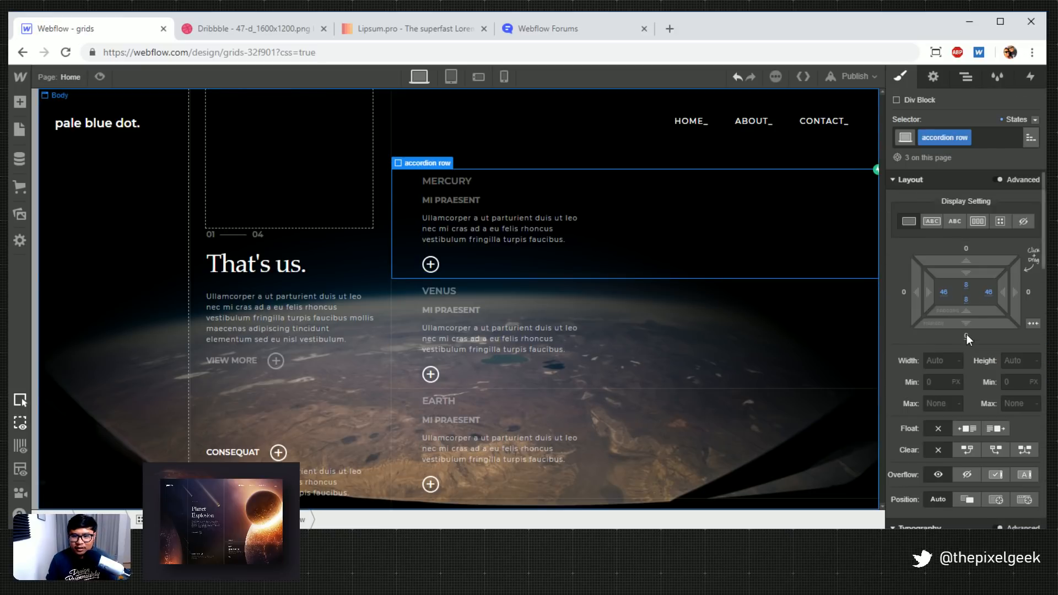
{"action": "left_click", "coordinate": [944, 293], "text": "alt"}
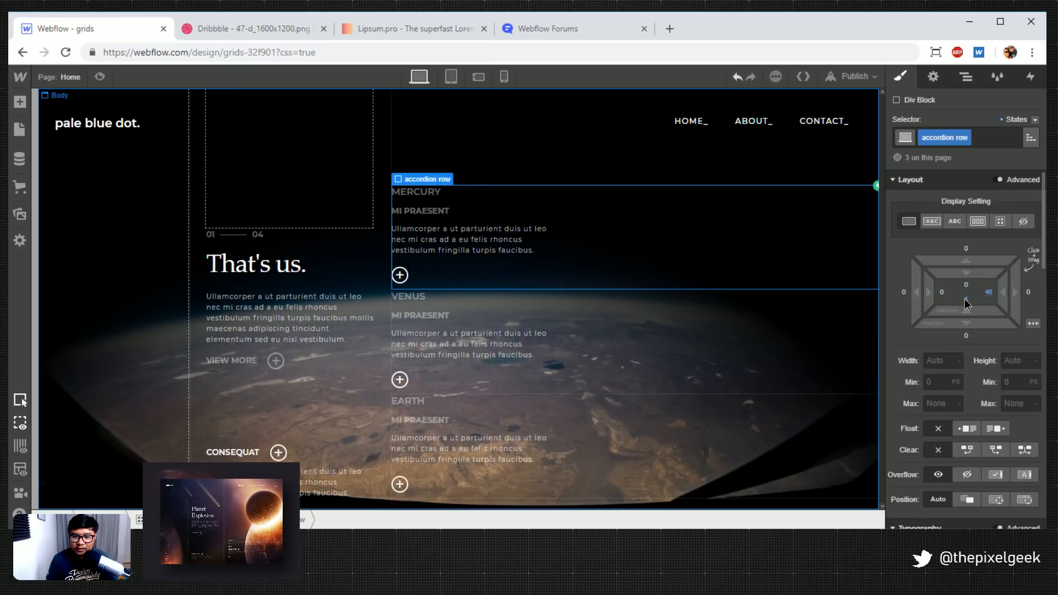
{"action": "left_click", "coordinate": [966, 299], "text": "alt"}
{"action": "left_click", "coordinate": [988, 293], "text": "alt"}
Give the MERCURY row's new div block the class accordion content wrapper, with 8 px top and bottom padding and equal side padding
{"action": "left_click", "coordinate": [966, 76]}
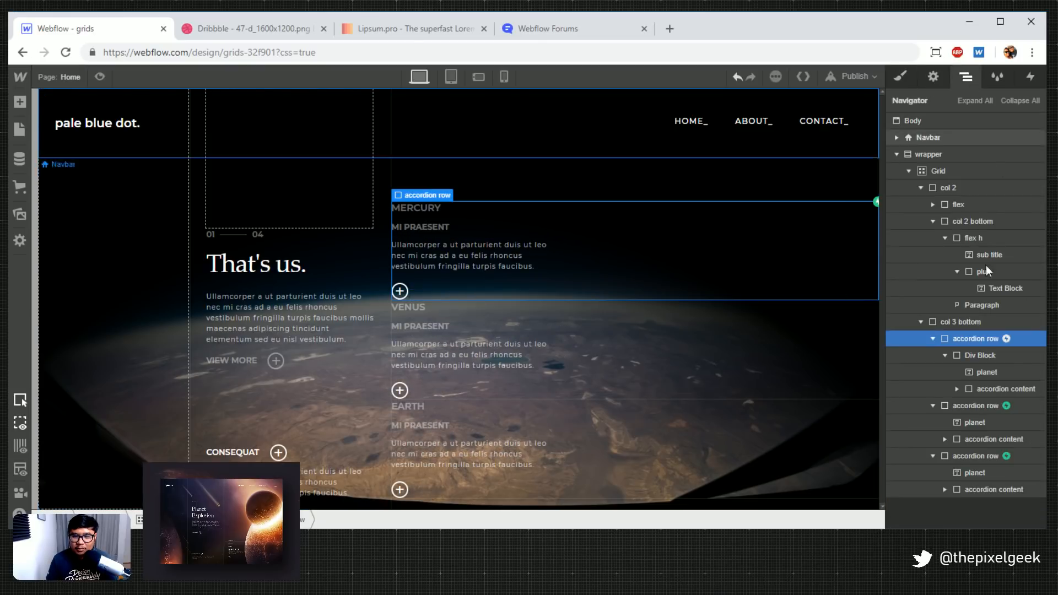
{"action": "left_click", "coordinate": [970, 358]}
{"action": "left_click", "coordinate": [902, 77]}
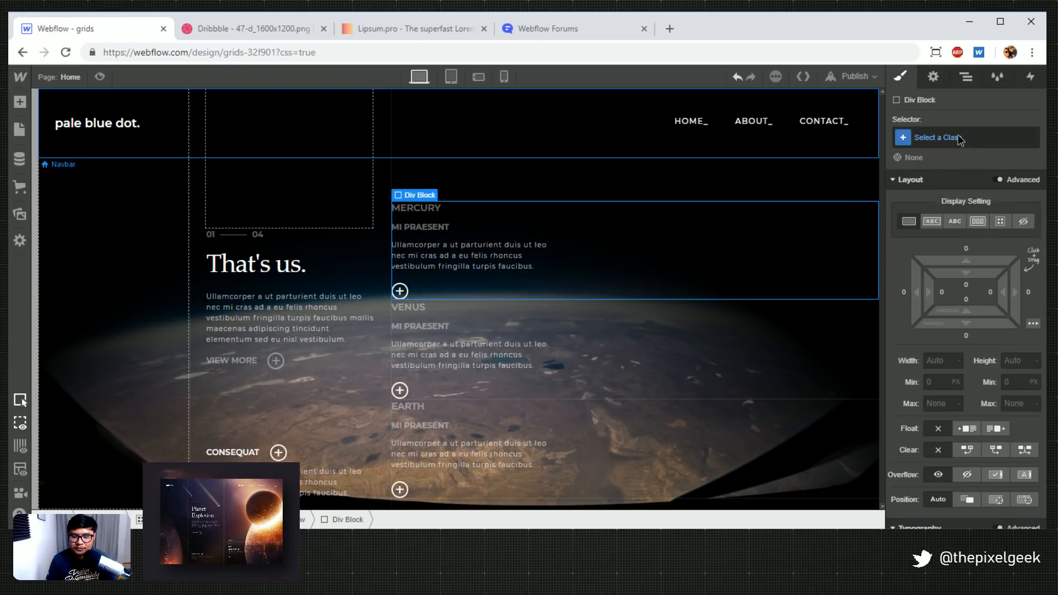
{"action": "left_click", "coordinate": [960, 139]}
{"action": "type", "text": "accordion "}
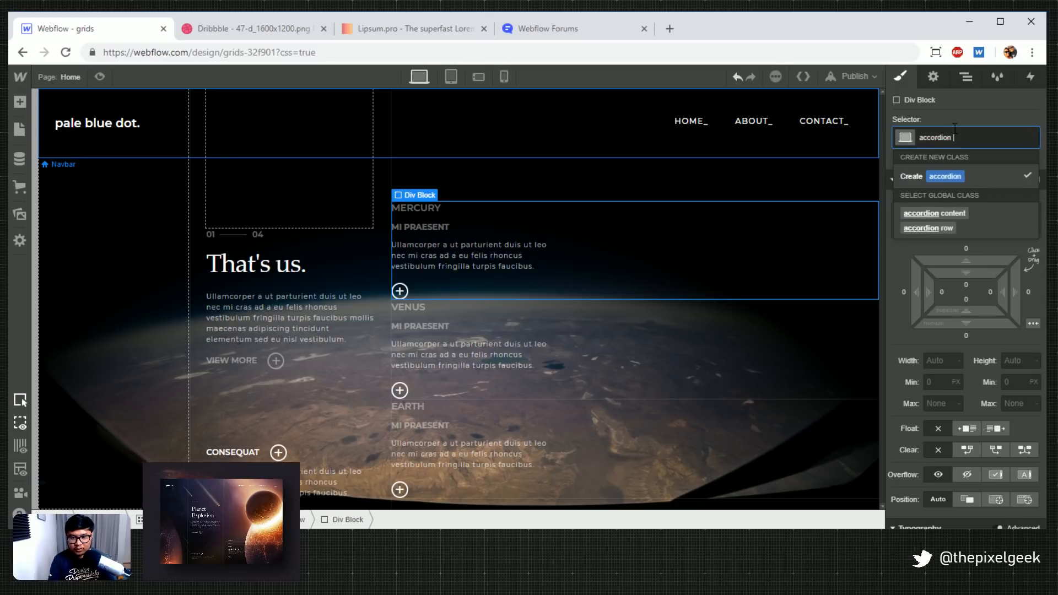
{"action": "type", "text": "content "}
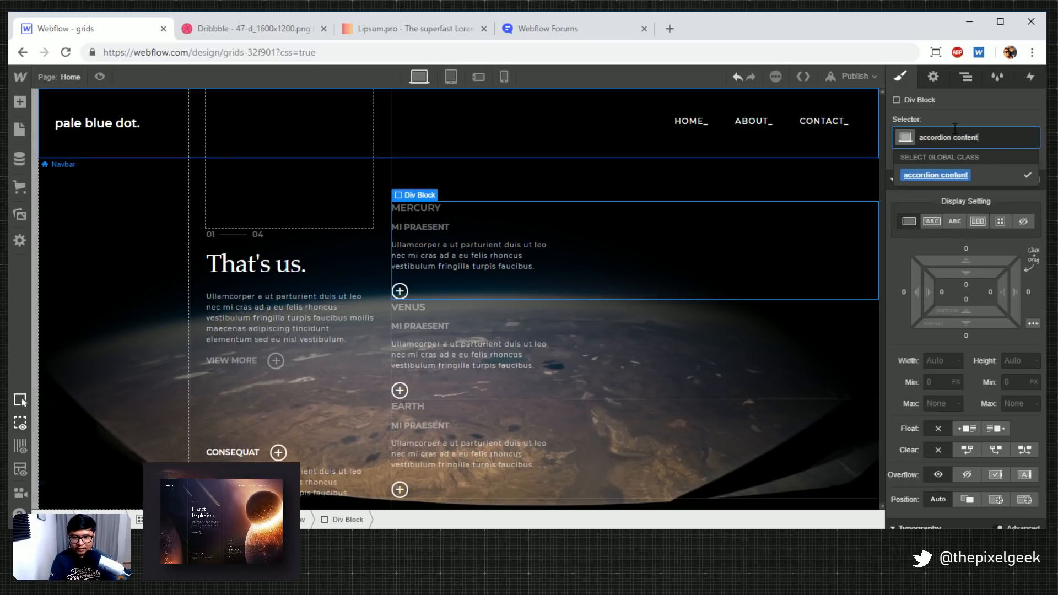
{"action": "type", "text": "wrapper"}
{"action": "key", "text": "Return"}
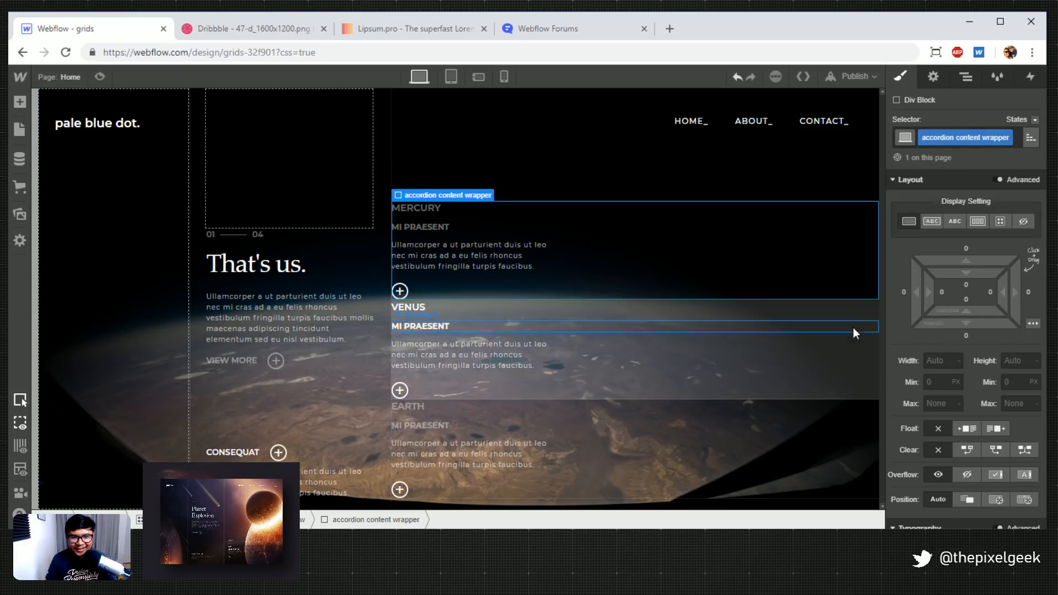
{"action": "mouse_move", "coordinate": [989, 278]}
{"action": "left_mouse_down"}
{"action": "mouse_move", "coordinate": [1002, 299]}
{"action": "mouse_move", "coordinate": [1025, 301]}
{"action": "left_mouse_up"}
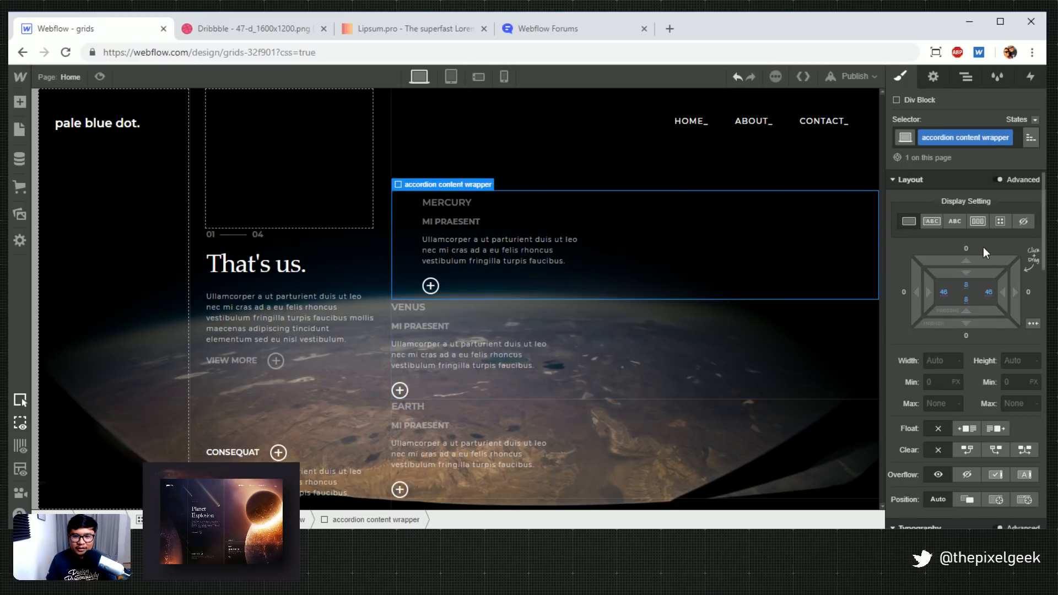
Open the MERCURY row's open accordion animation and start changing the target of its accordion row BG Color action
{"action": "left_click", "coordinate": [964, 75]}
{"action": "left_click", "coordinate": [987, 339]}
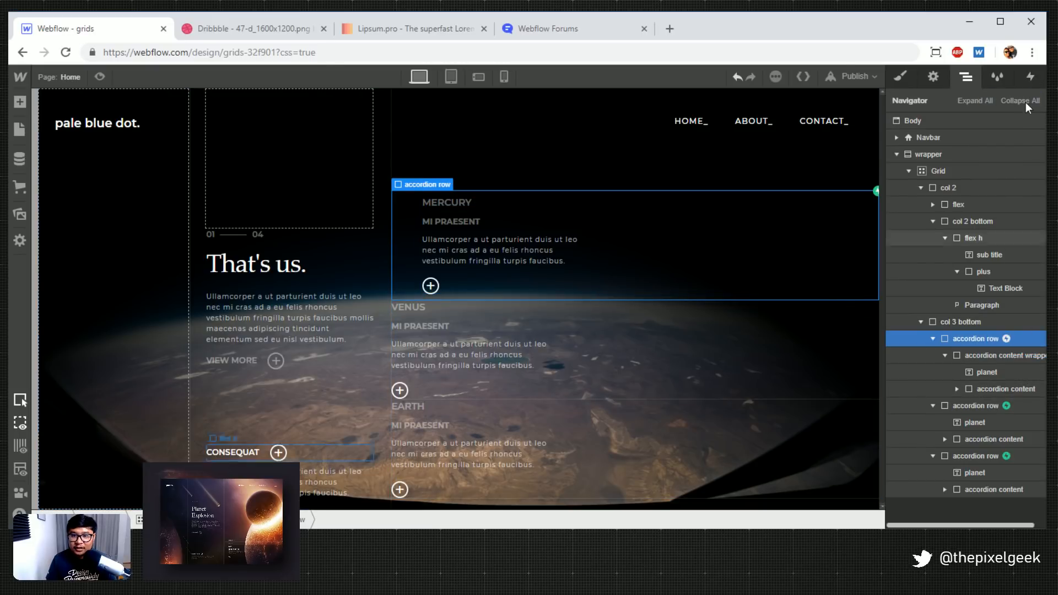
{"action": "left_click", "coordinate": [1028, 78]}
{"action": "left_click", "coordinate": [943, 150]}
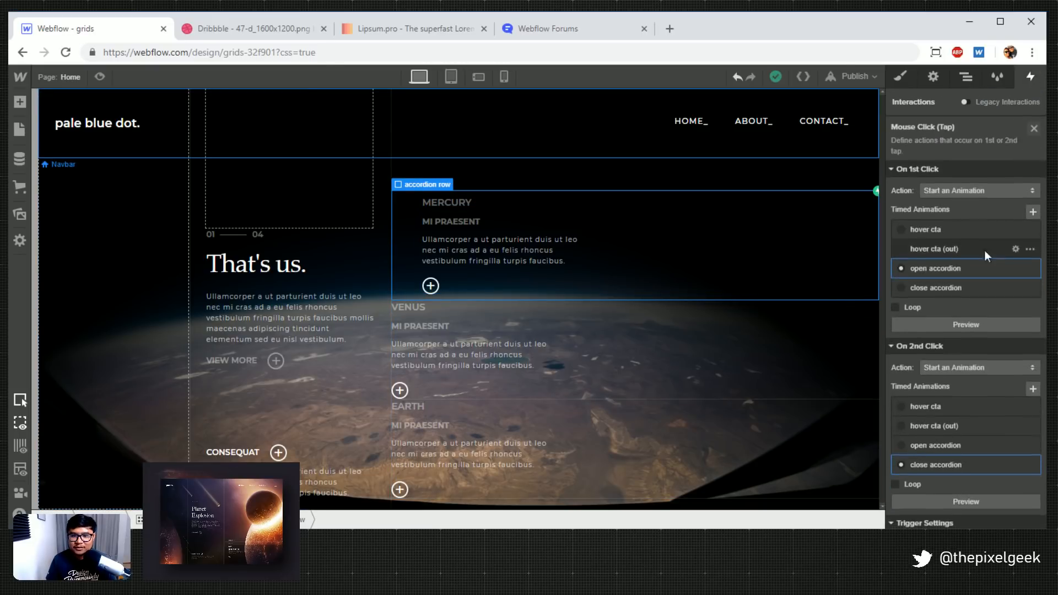
{"action": "left_click", "coordinate": [931, 267]}
{"action": "left_click", "coordinate": [968, 193]}
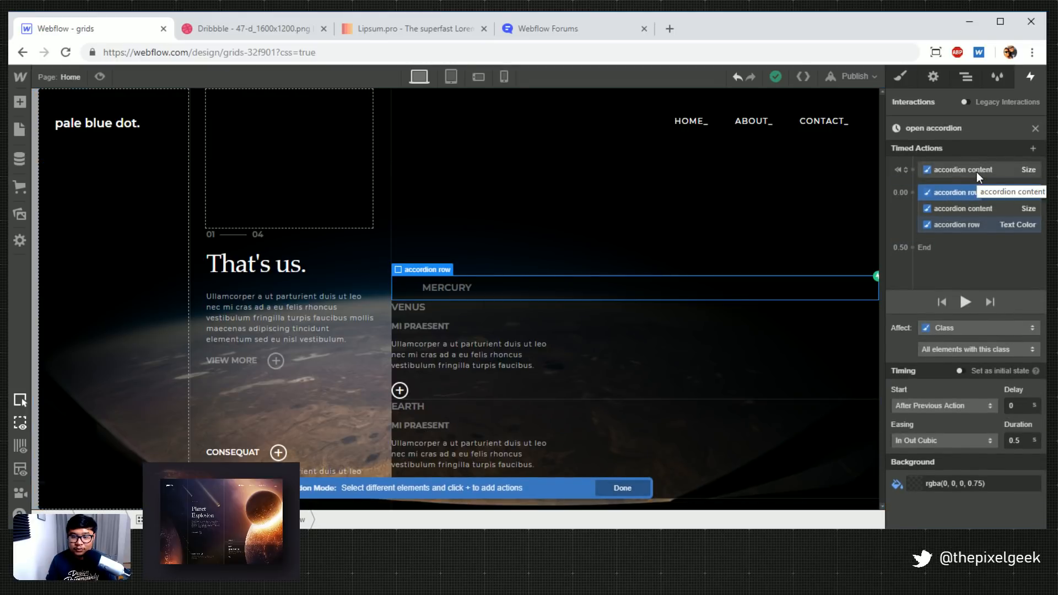
{"action": "right_click", "coordinate": [927, 195]}
{"action": "left_click", "coordinate": [928, 229]}
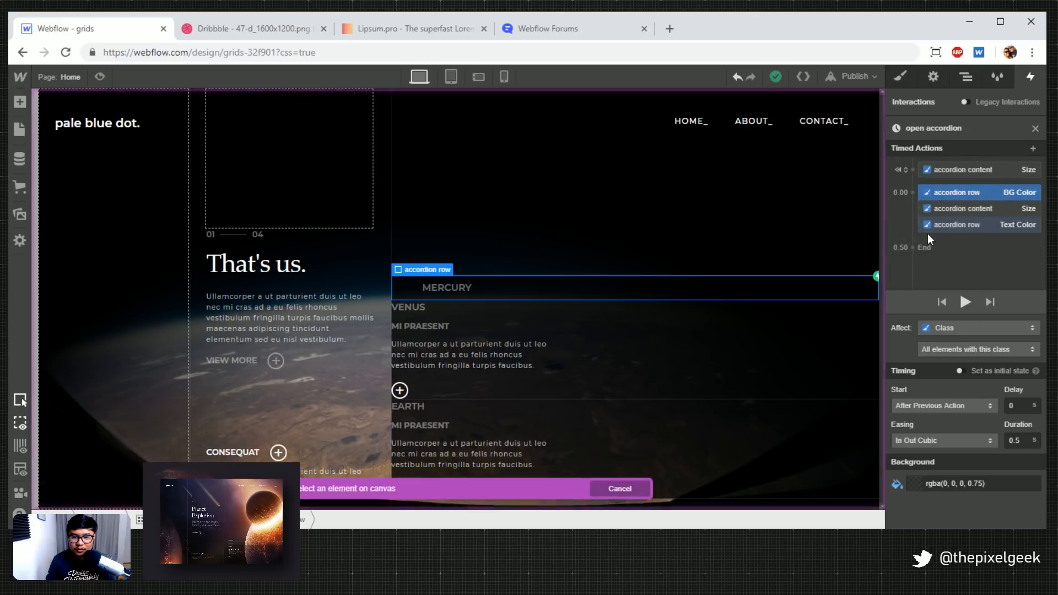
Retarget the BG Color and Text Color actions of the open accordion animation to the Mercury row's accordion content wrapper
{"action": "left_click", "coordinate": [417, 285]}
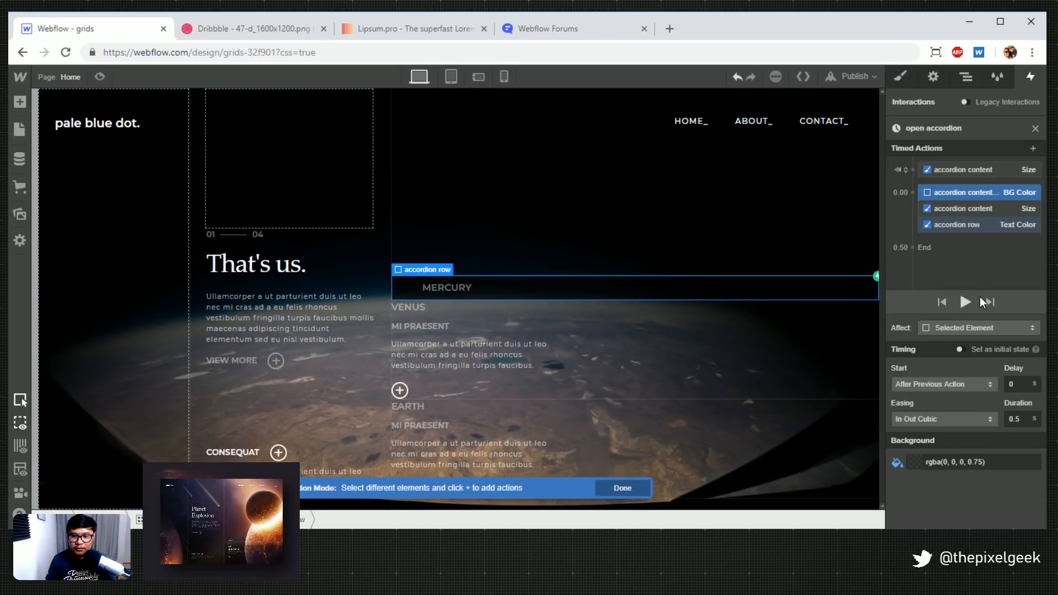
{"action": "left_click", "coordinate": [954, 225]}
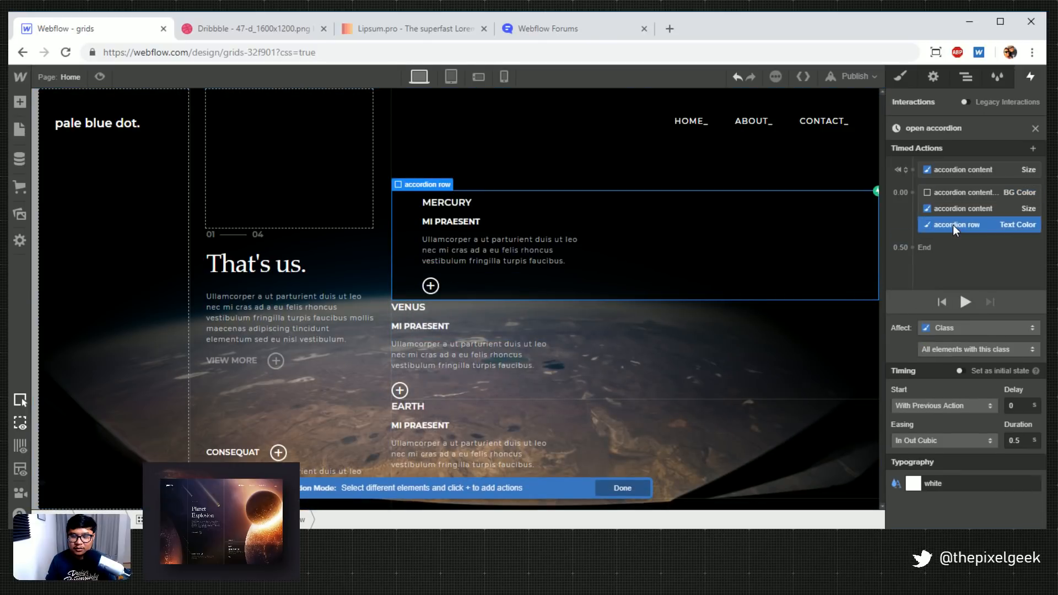
{"action": "right_click", "coordinate": [954, 225]}
{"action": "left_click", "coordinate": [954, 258]}
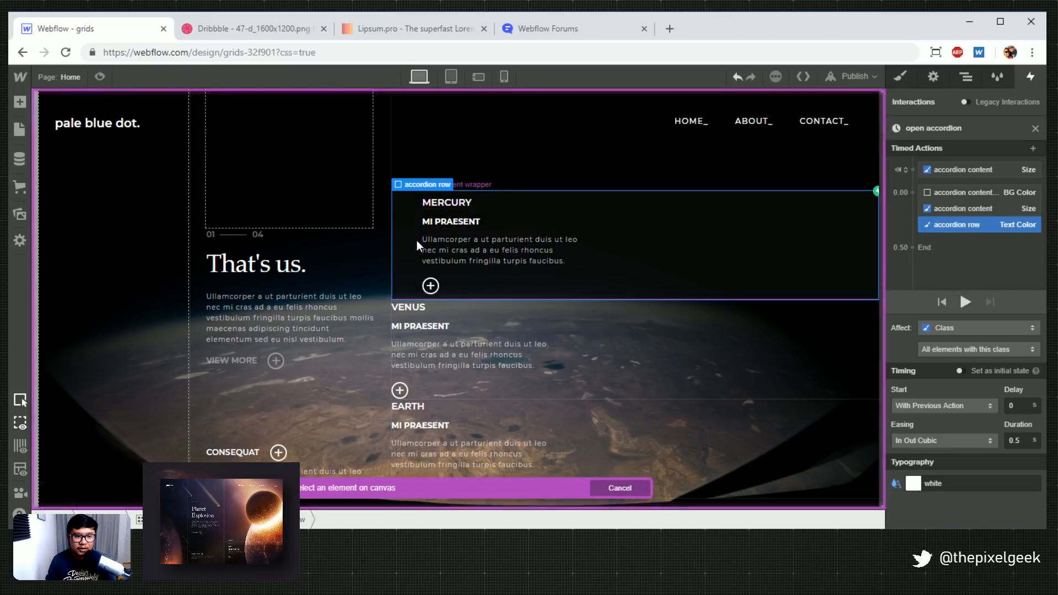
{"action": "left_click", "coordinate": [406, 240]}
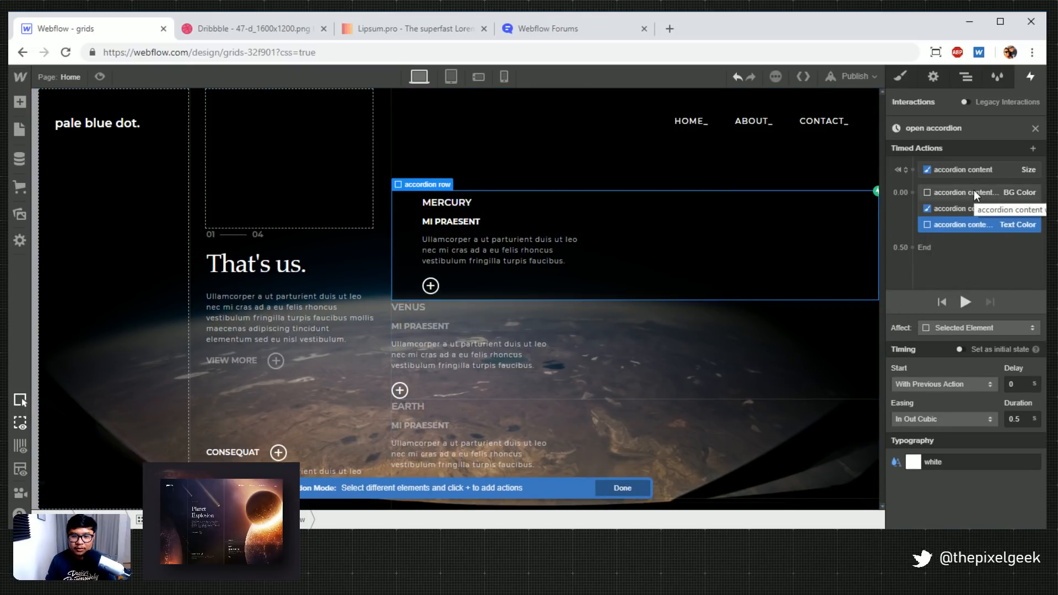
Make the open accordion colour actions affect the class, limited to only children with this class, and leave the animation
{"action": "left_click", "coordinate": [963, 325]}
{"action": "left_click", "coordinate": [954, 313]}
{"action": "left_click", "coordinate": [979, 347]}
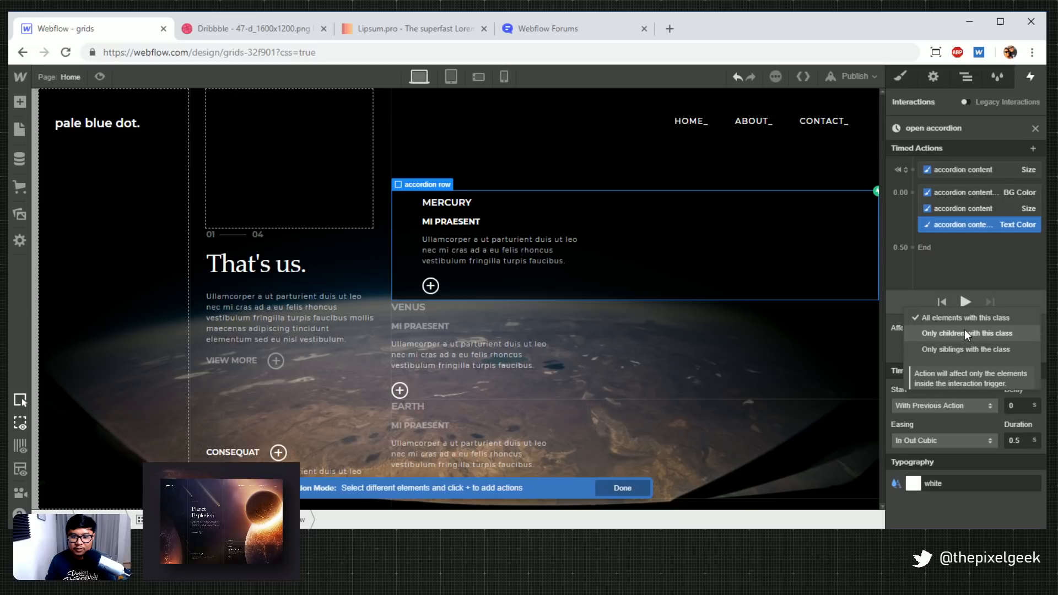
{"action": "left_click", "coordinate": [964, 331]}
{"action": "left_click", "coordinate": [967, 302]}
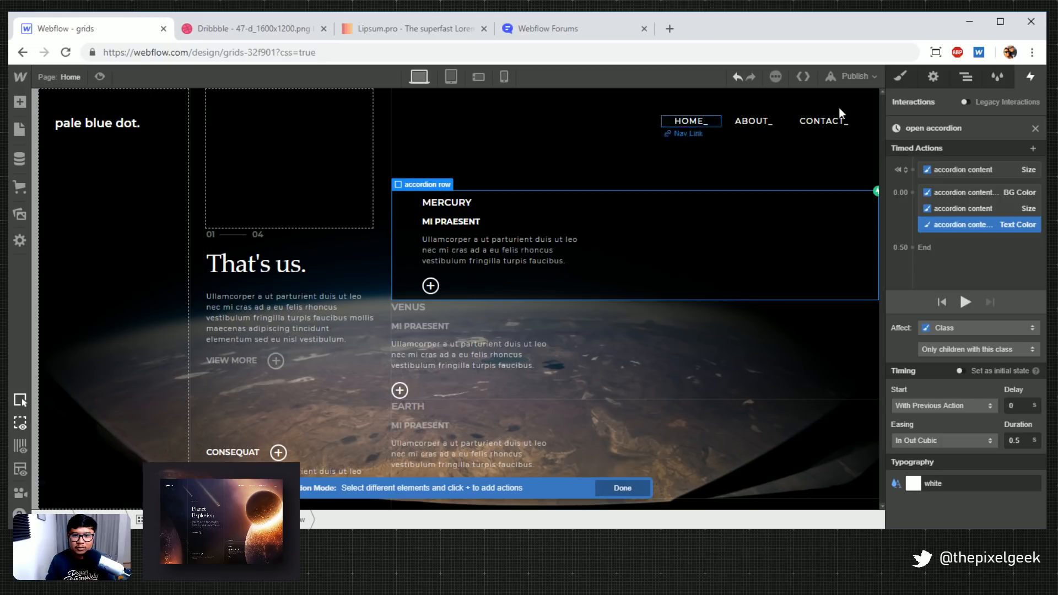
{"action": "scroll", "coordinate": [1042, 144], "scroll_direction": "up", "scroll_amount": 3}
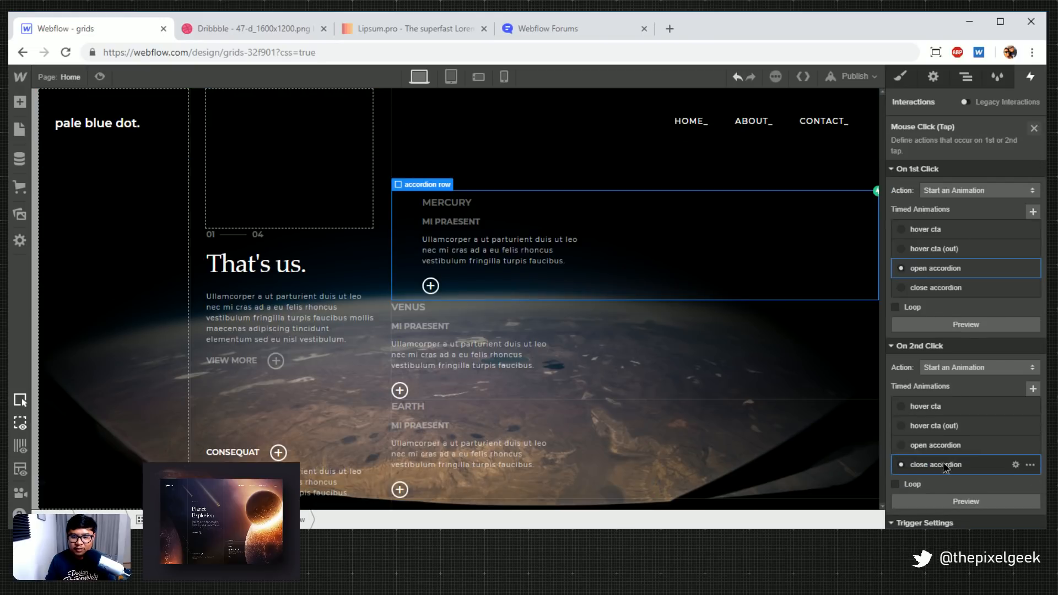
In the close accordion animation, retarget the Text Color and BG Color actions to the accordion content wrapper
{"action": "left_click", "coordinate": [971, 462]}
{"action": "right_click", "coordinate": [971, 188]}
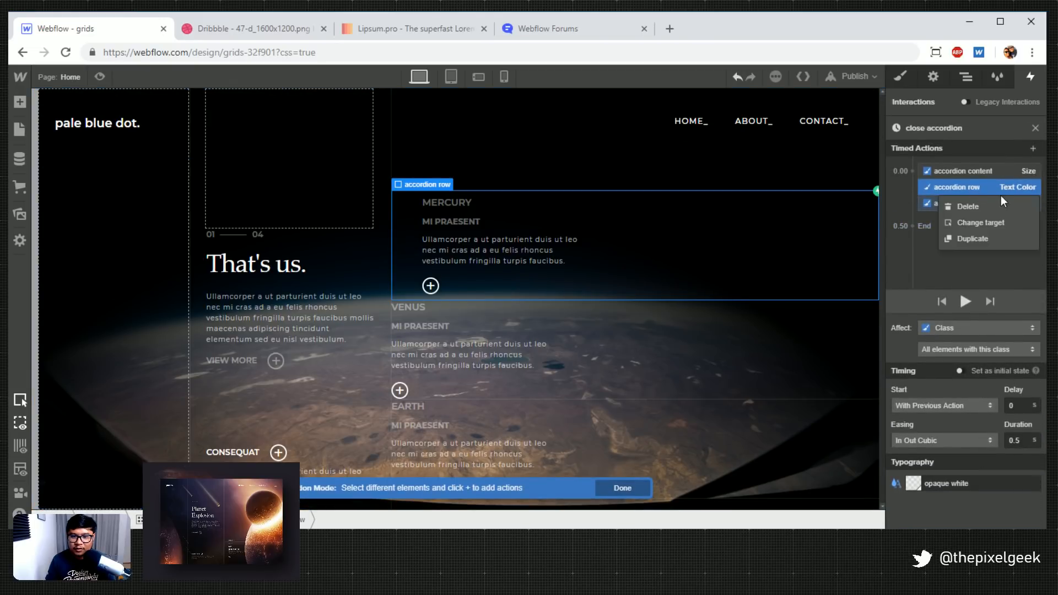
{"action": "left_click", "coordinate": [985, 221]}
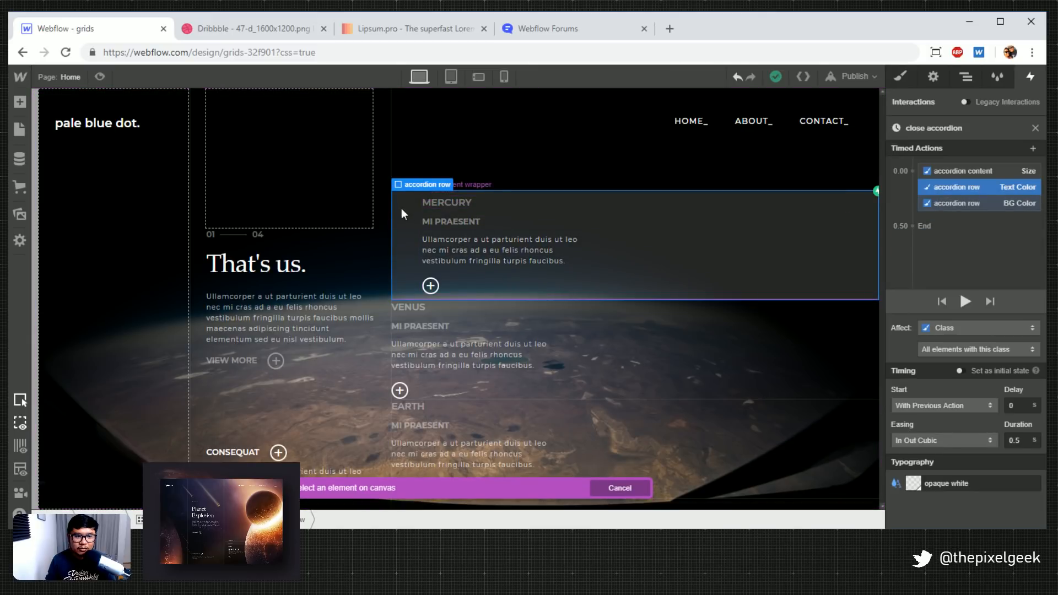
{"action": "left_click", "coordinate": [402, 208]}
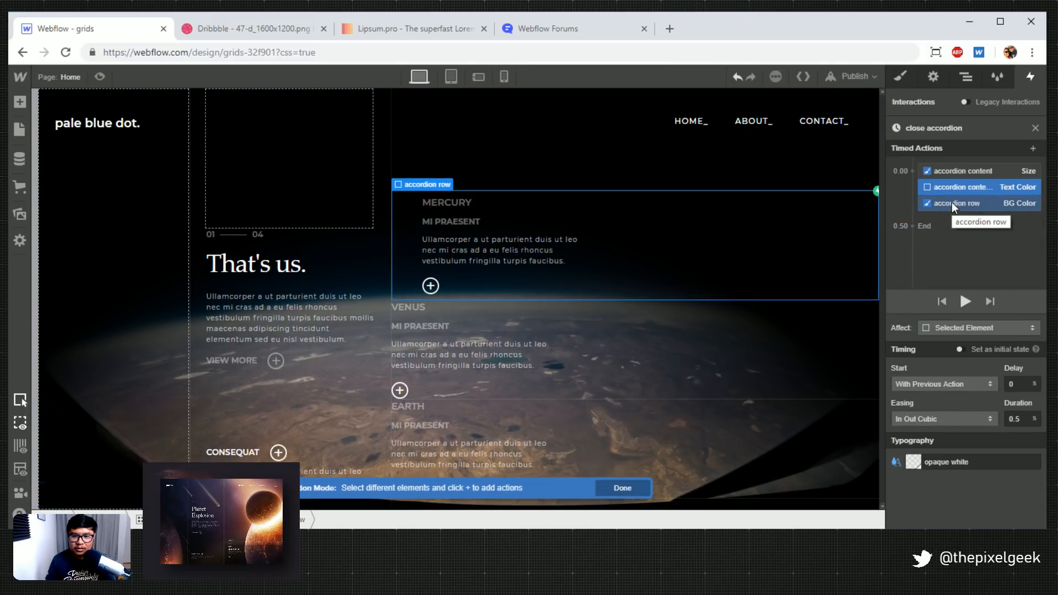
{"action": "left_click", "coordinate": [951, 203]}
{"action": "right_click", "coordinate": [951, 203]}
{"action": "left_click", "coordinate": [965, 235]}
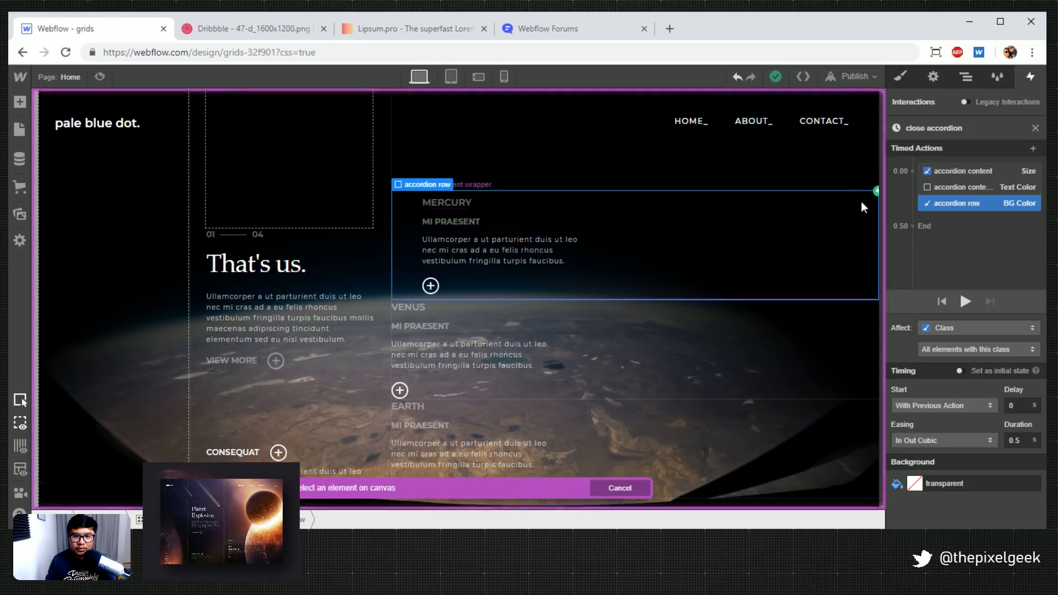
{"action": "left_click", "coordinate": [860, 200]}
Make the close accordion colour actions affect the class, limited to only children with this class
{"action": "left_click", "coordinate": [967, 328]}
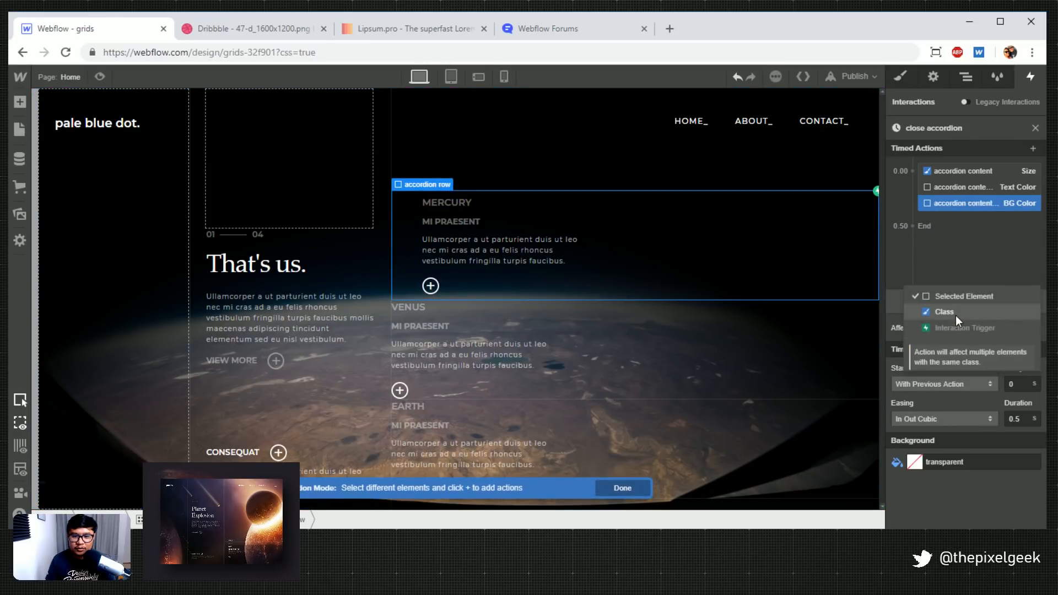
{"action": "left_click", "coordinate": [950, 317]}
{"action": "left_click", "coordinate": [956, 350]}
{"action": "left_click", "coordinate": [990, 335]}
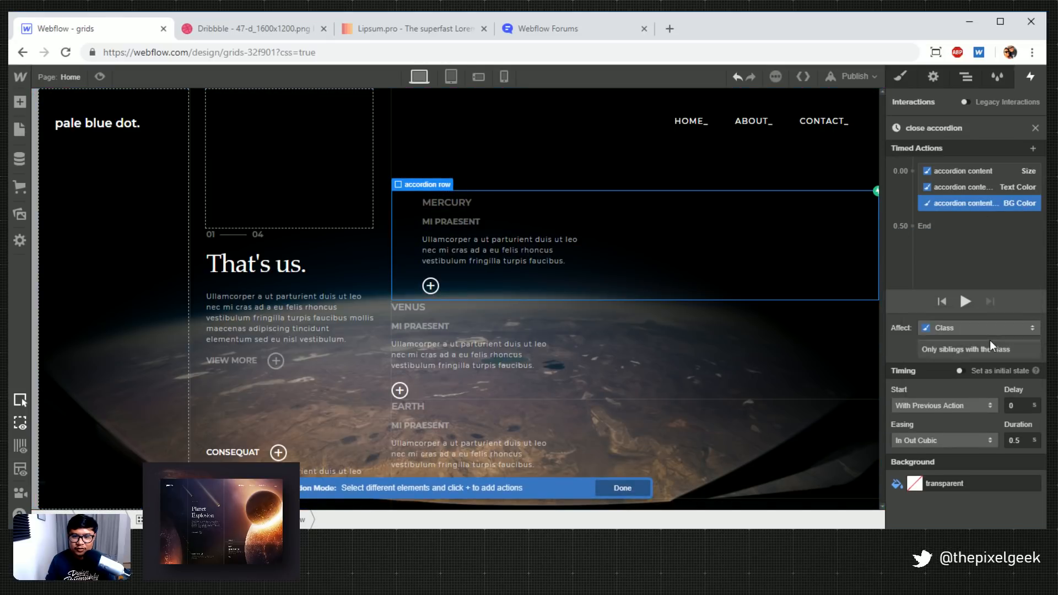
Preview the page and test opening the Mercury accordion row, then return to editing
{"action": "left_click", "coordinate": [99, 77]}
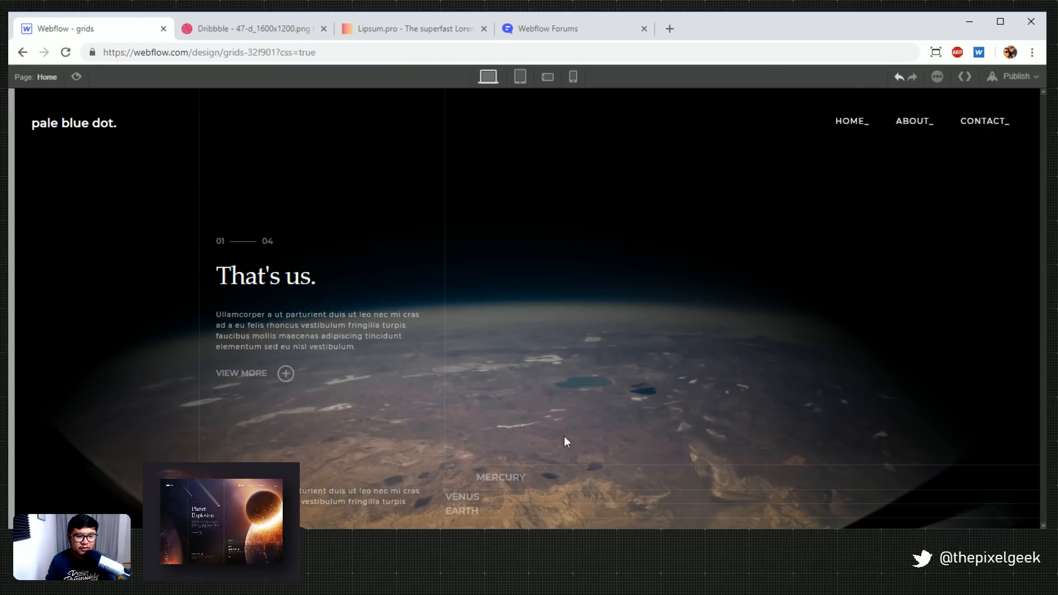
{"action": "mouse_move", "coordinate": [657, 491]}
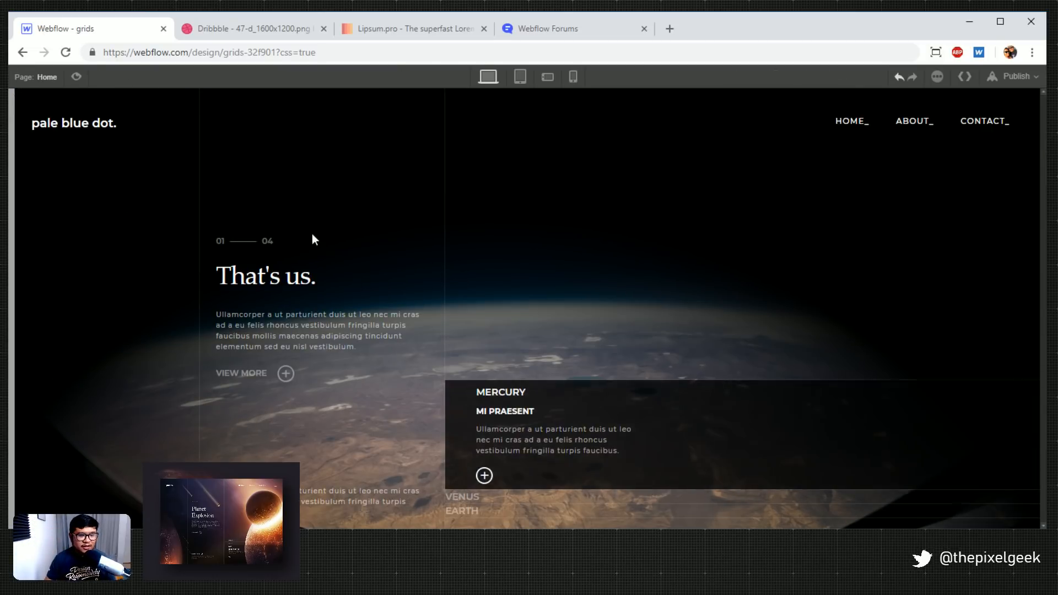
{"action": "key", "text": "ctrl+shift+p"}
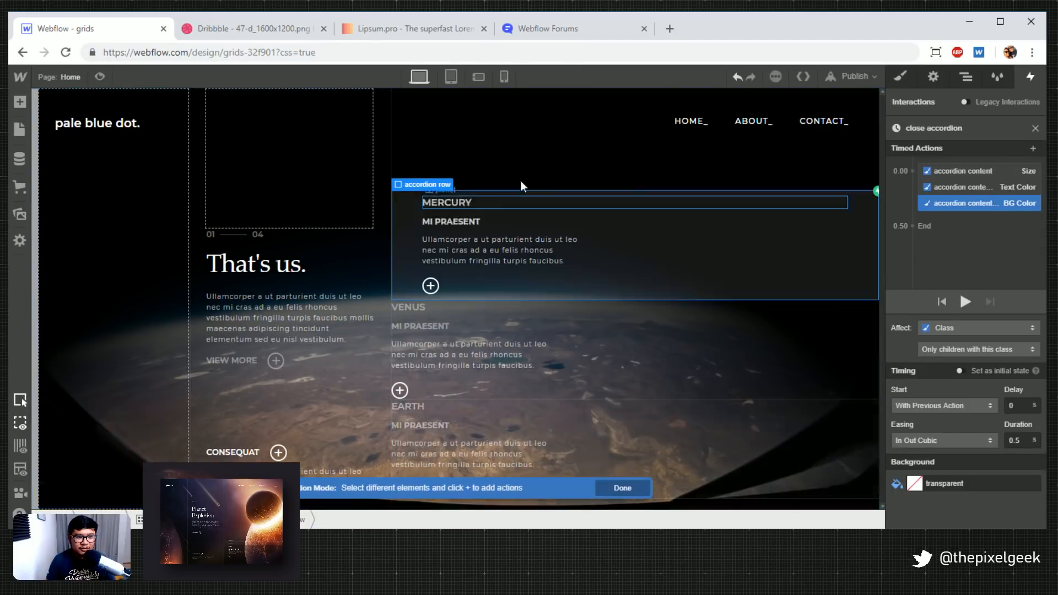
Set the top and bottom padding of the Mercury row's accordion content wrapper to 10
{"action": "left_click", "coordinate": [966, 77]}
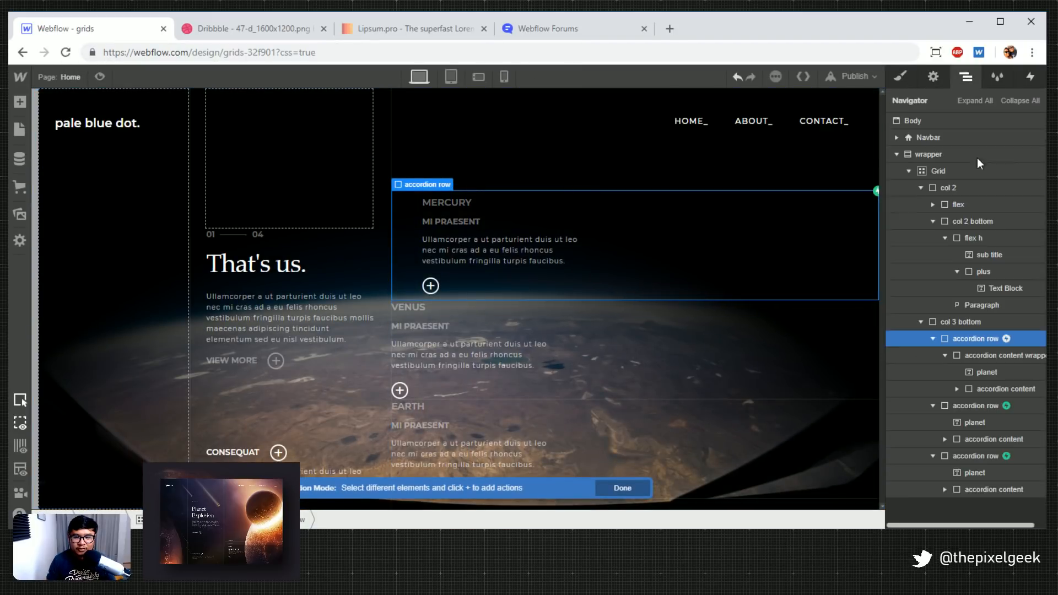
{"action": "left_click", "coordinate": [1006, 389]}
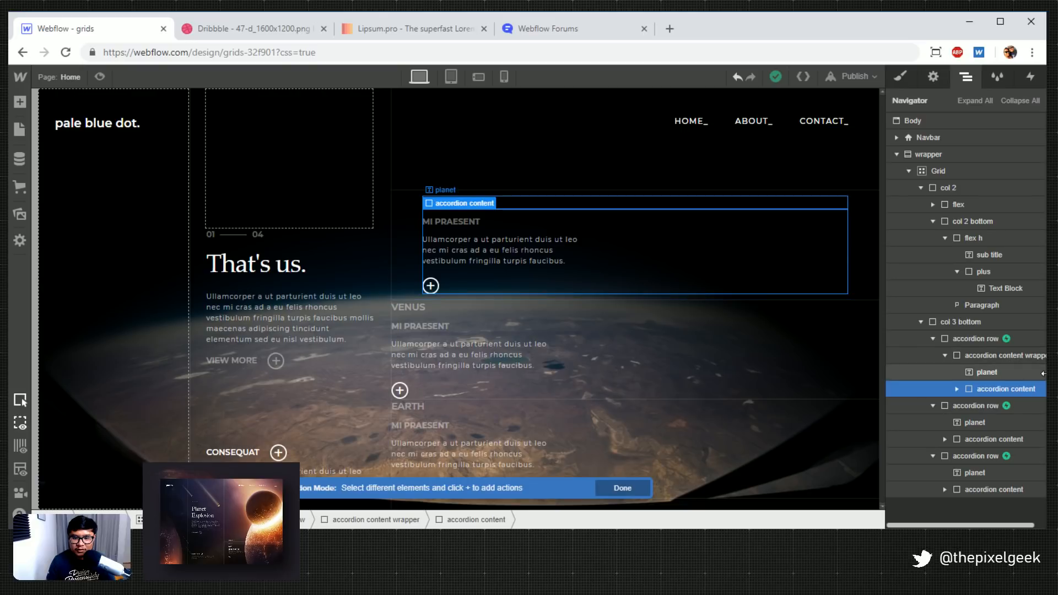
{"action": "left_click", "coordinate": [1020, 356]}
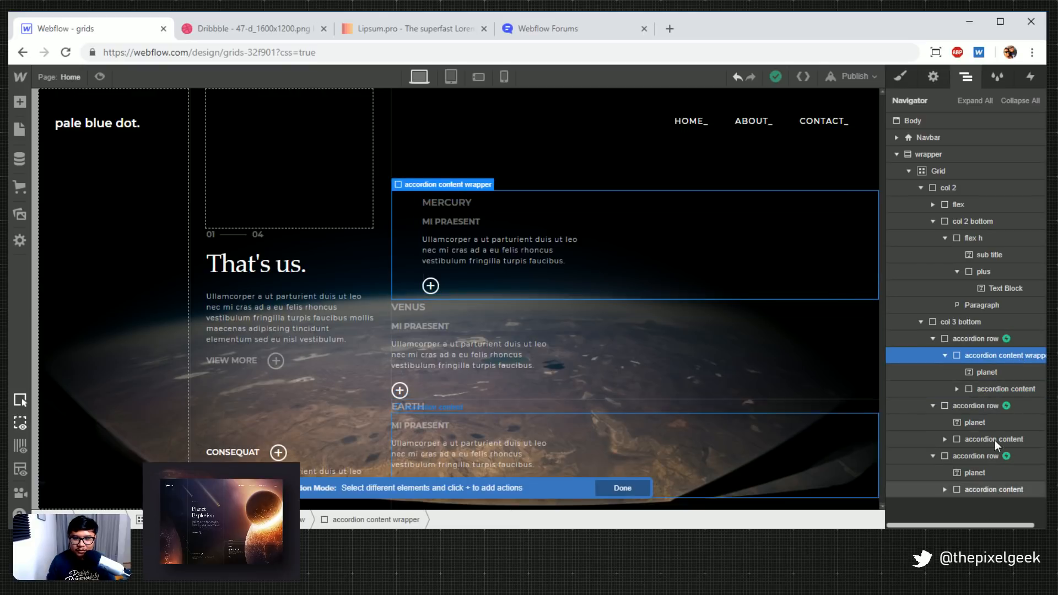
{"action": "left_click", "coordinate": [894, 77]}
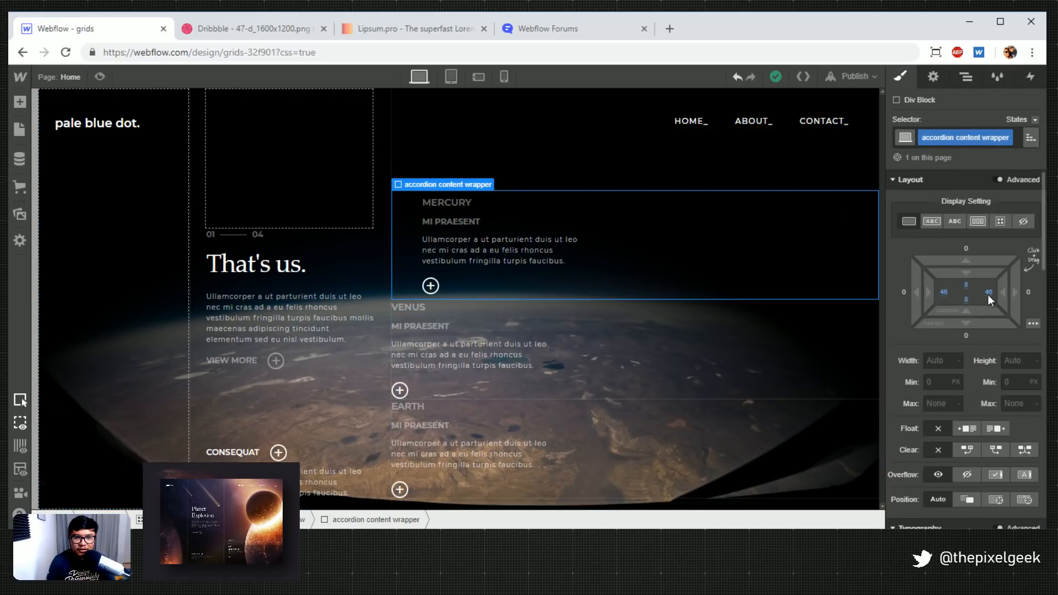
{"action": "left_click_drag", "start_coordinate": [988, 307], "coordinate": [978, 289]}
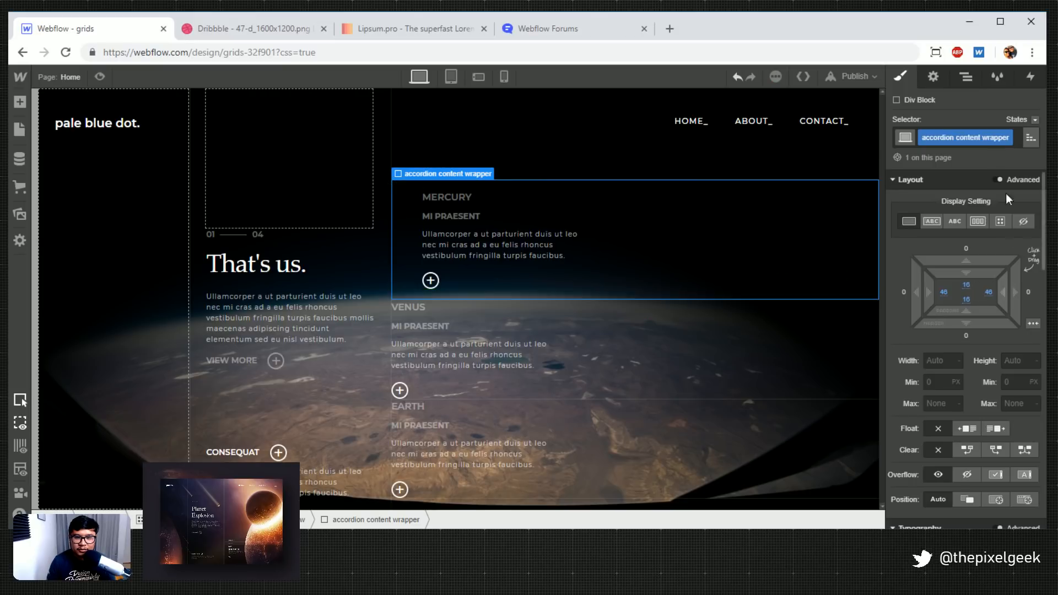
Wrap the Venus row's planet title and accordion content in a new div block
{"action": "left_click", "coordinate": [970, 77]}
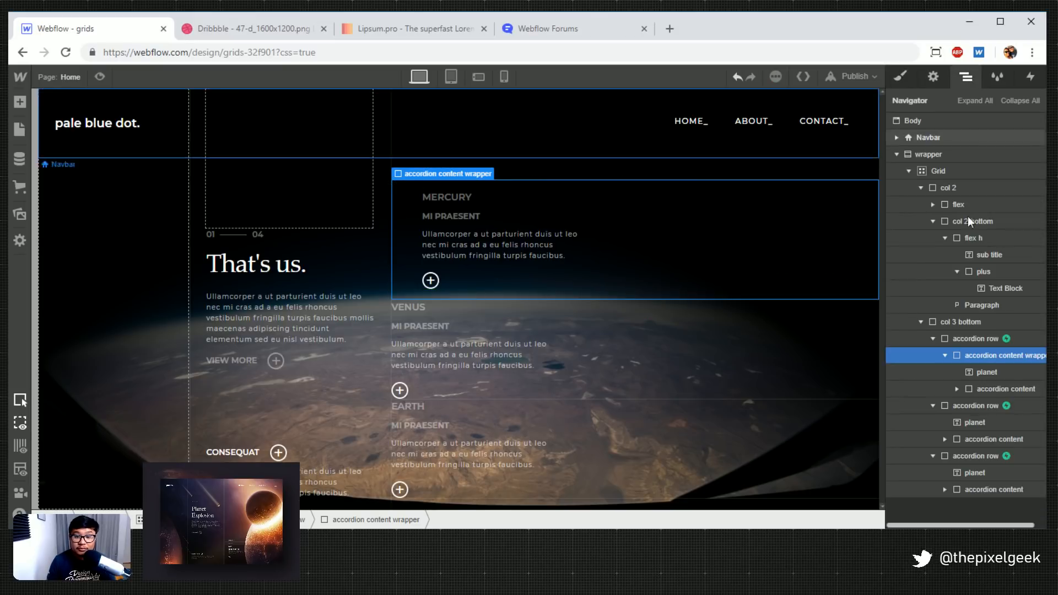
{"action": "left_click", "coordinate": [984, 436]}
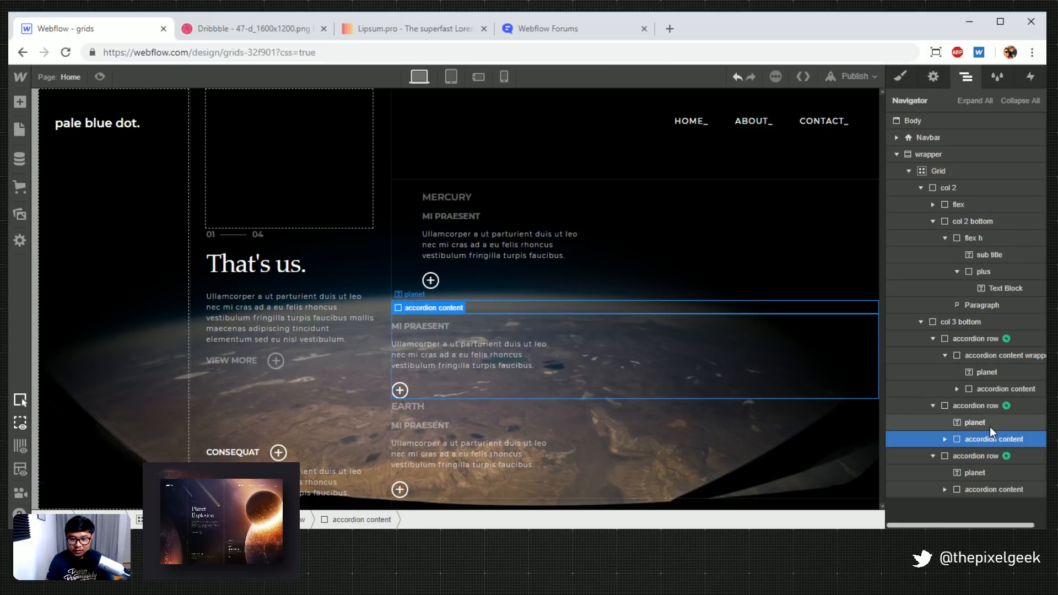
{"action": "left_click", "coordinate": [990, 426]}
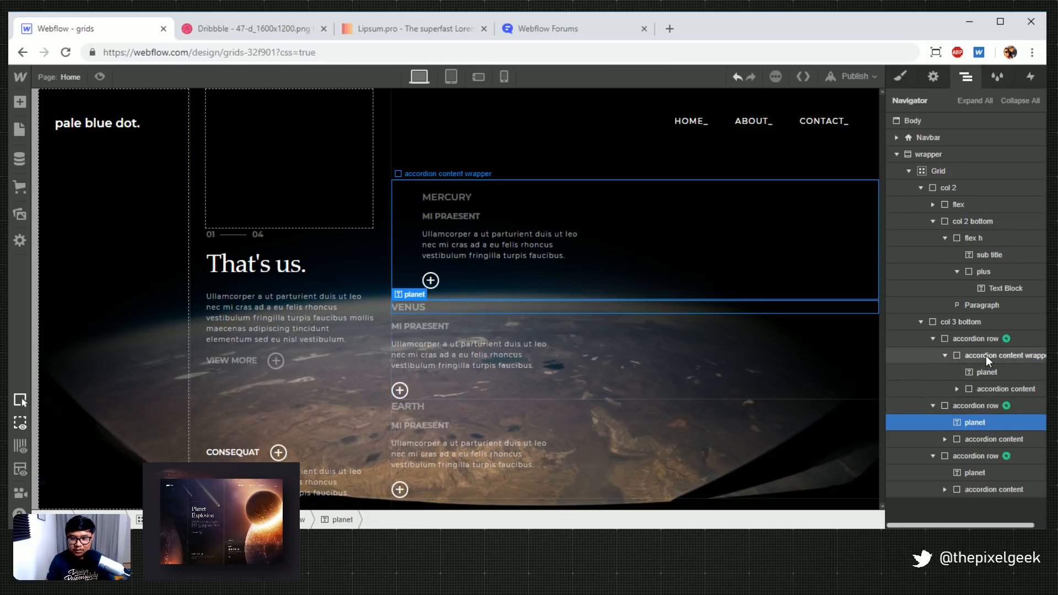
{"action": "key", "text": "a"}
{"action": "left_click_drag", "start_coordinate": [64, 334], "coordinate": [1007, 447]}
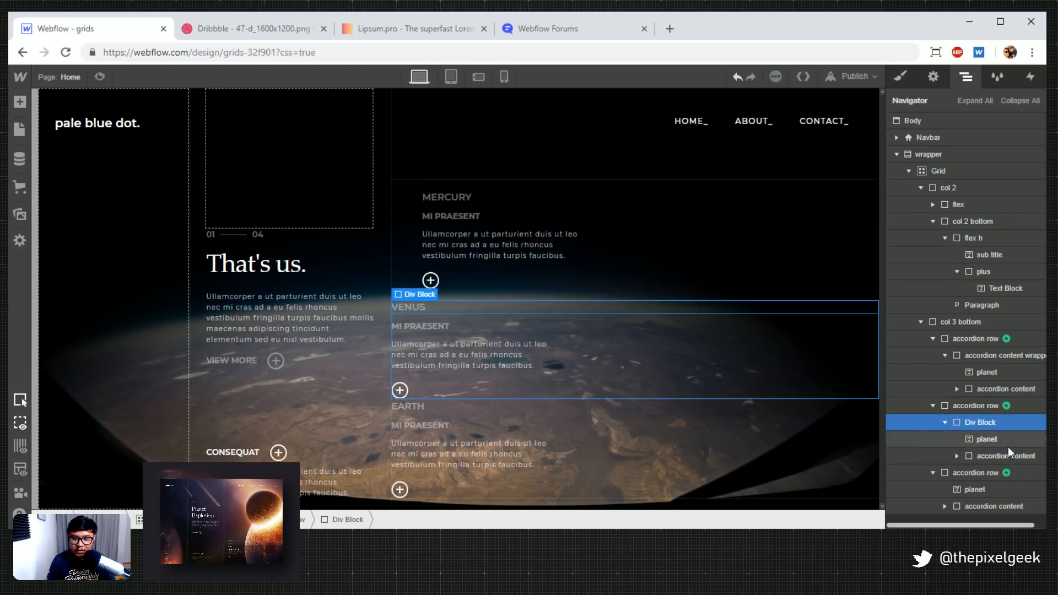
Add a div block to the Earth row and nest its planet title and accordion content inside
{"action": "left_click", "coordinate": [983, 488]}
{"action": "key", "text": "a"}
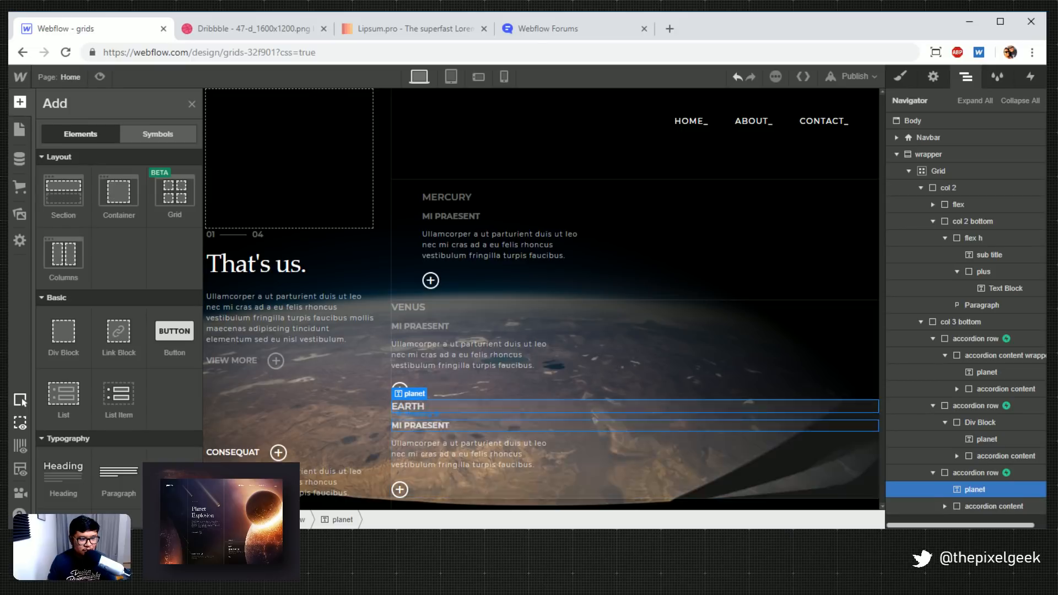
{"action": "left_click_drag", "start_coordinate": [63, 333], "coordinate": [887, 488]}
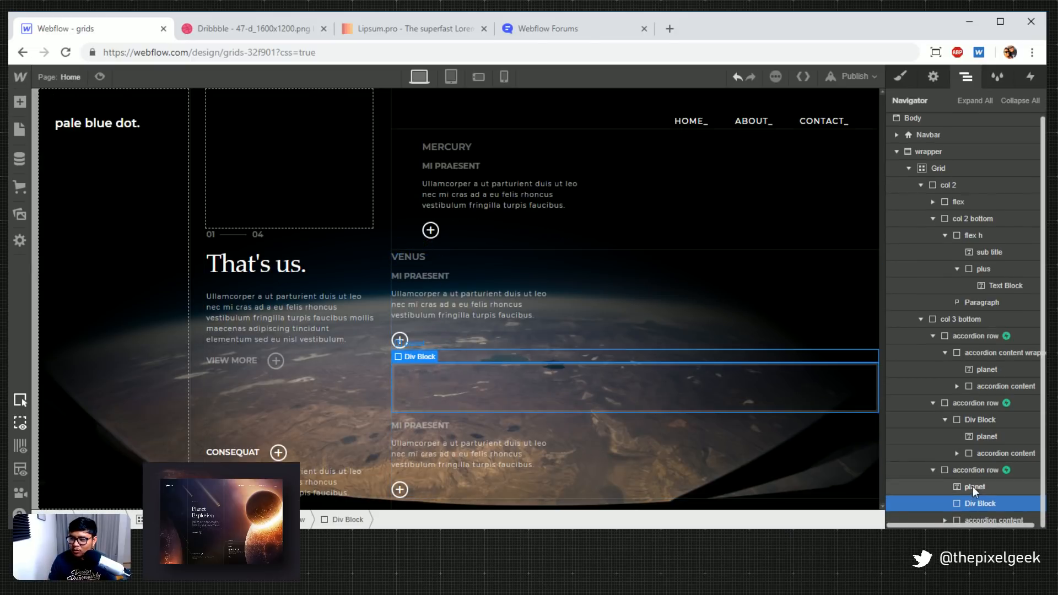
{"action": "left_click_drag", "start_coordinate": [973, 487], "coordinate": [971, 517]}
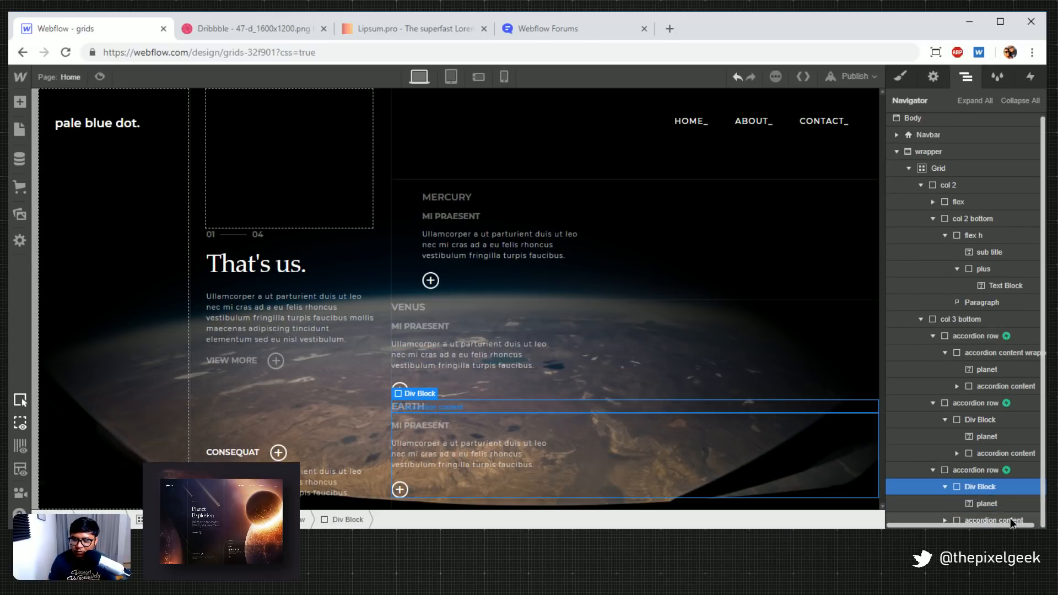
Apply the accordion content wrapper class to the Earth row's new div block
{"action": "left_click", "coordinate": [976, 487]}
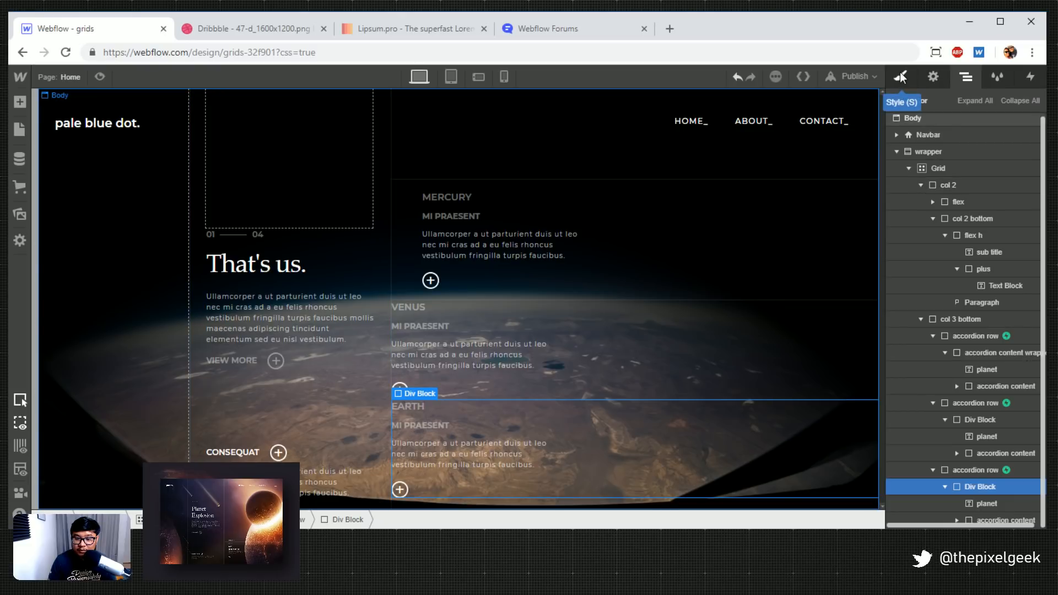
{"action": "key", "text": "s"}
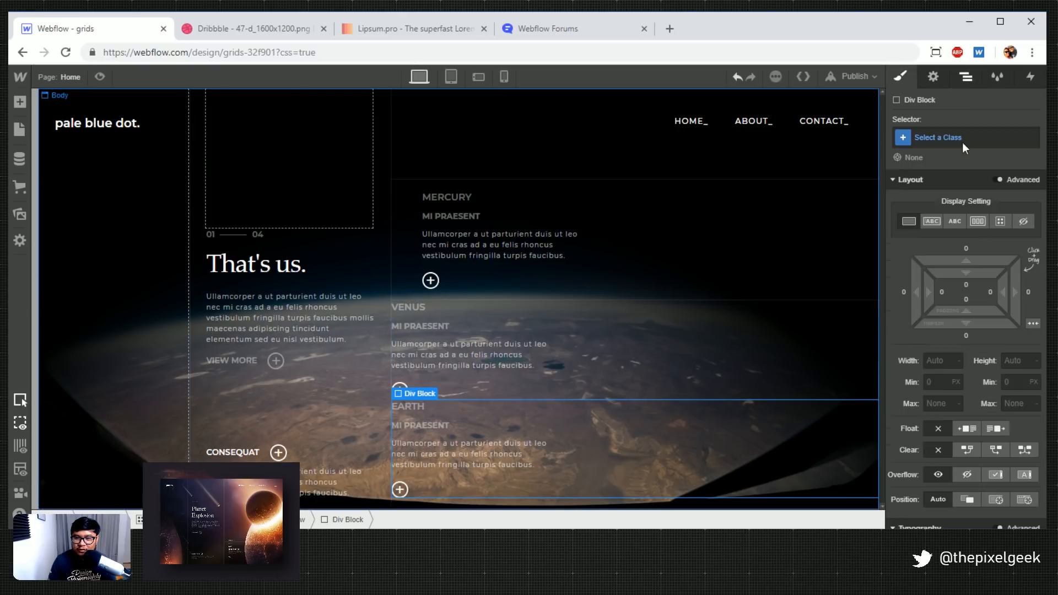
{"action": "left_click", "coordinate": [963, 145]}
{"action": "left_click", "coordinate": [947, 249]}
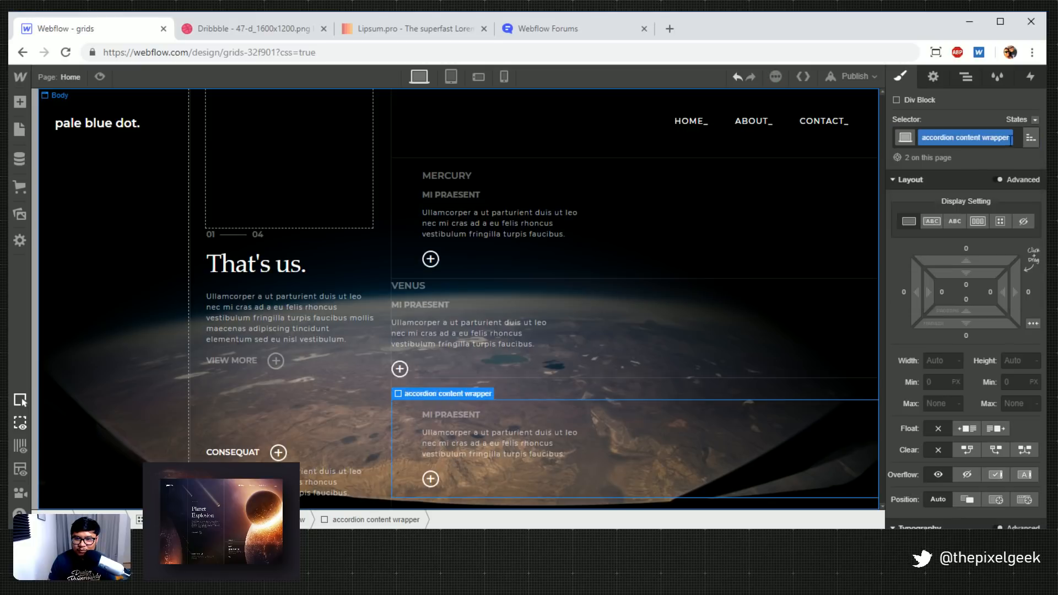
Give the Venus row's div block the accordion content wrapper class
{"action": "left_click", "coordinate": [966, 78]}
{"action": "left_click", "coordinate": [990, 425]}
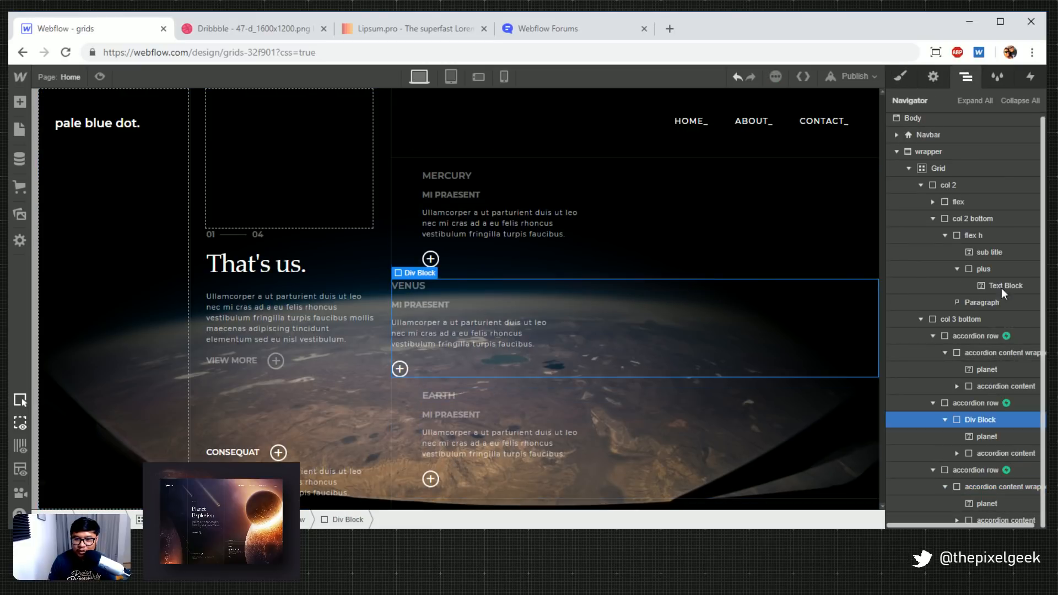
{"action": "left_click", "coordinate": [902, 76]}
{"action": "left_click", "coordinate": [971, 137]}
{"action": "left_click", "coordinate": [958, 254]}
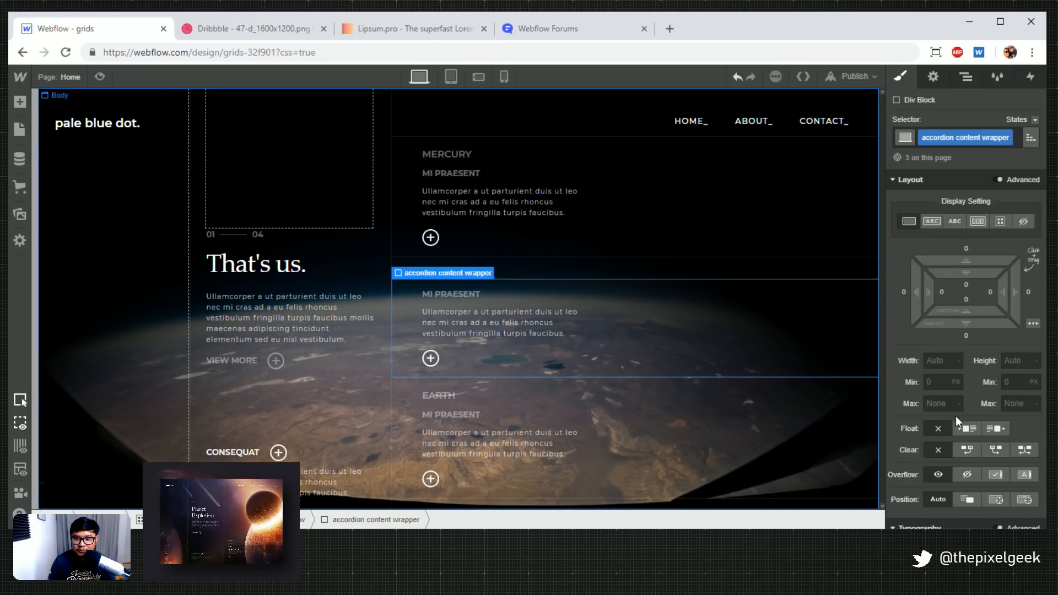
Preview the page and expand the Mercury row to check the accordion with all rows wrapped
{"action": "left_click", "coordinate": [966, 78]}
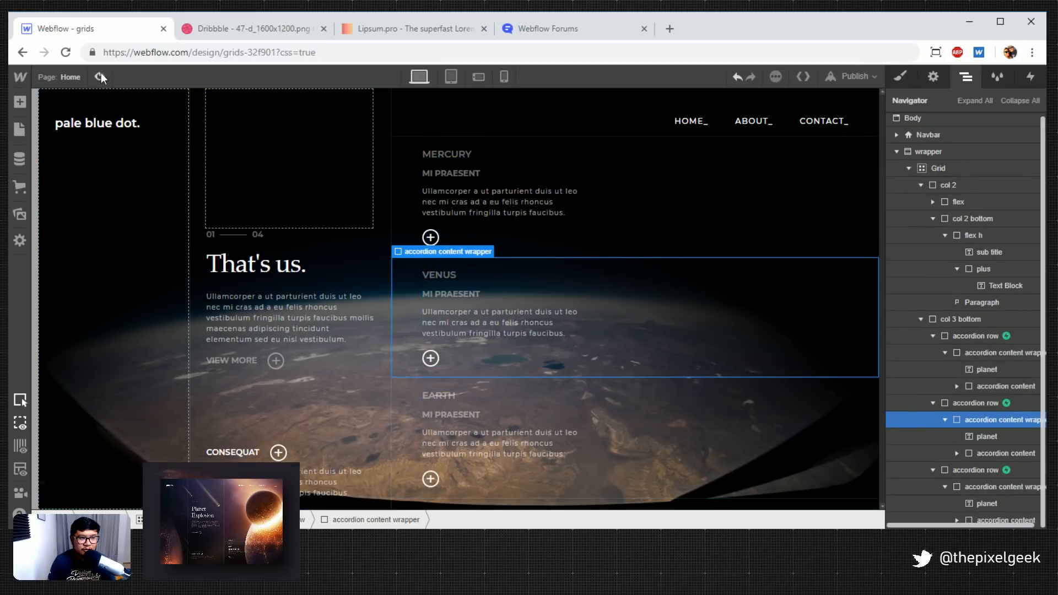
{"action": "left_click", "coordinate": [100, 77]}
{"action": "left_click", "coordinate": [511, 433]}
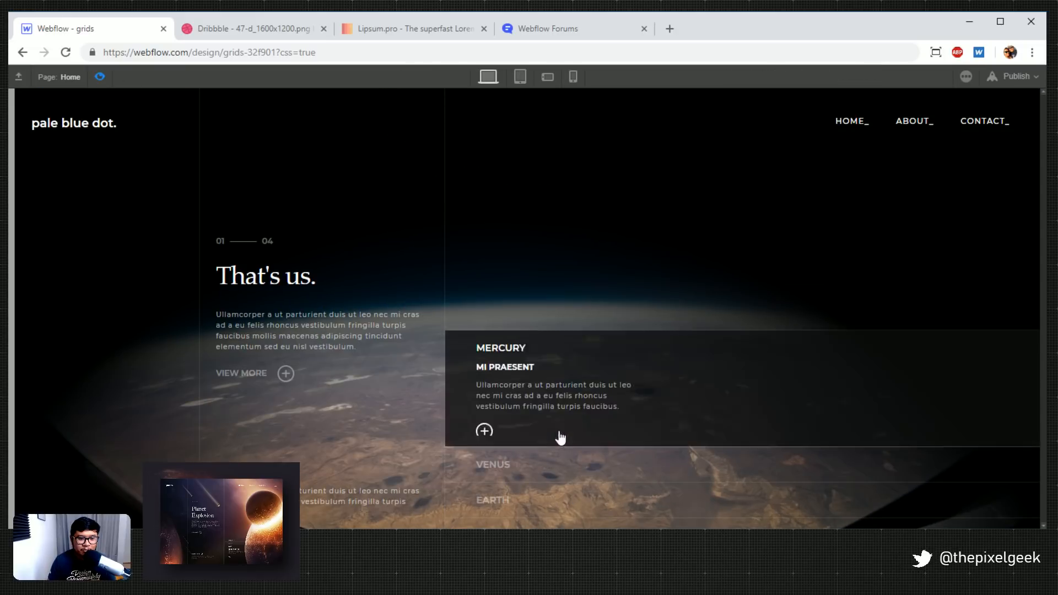
Test the accordion in preview by repeatedly expanding and collapsing the Mercury, Venus and Earth rows
{"action": "left_click", "coordinate": [514, 478]}
{"action": "left_click", "coordinate": [622, 510]}
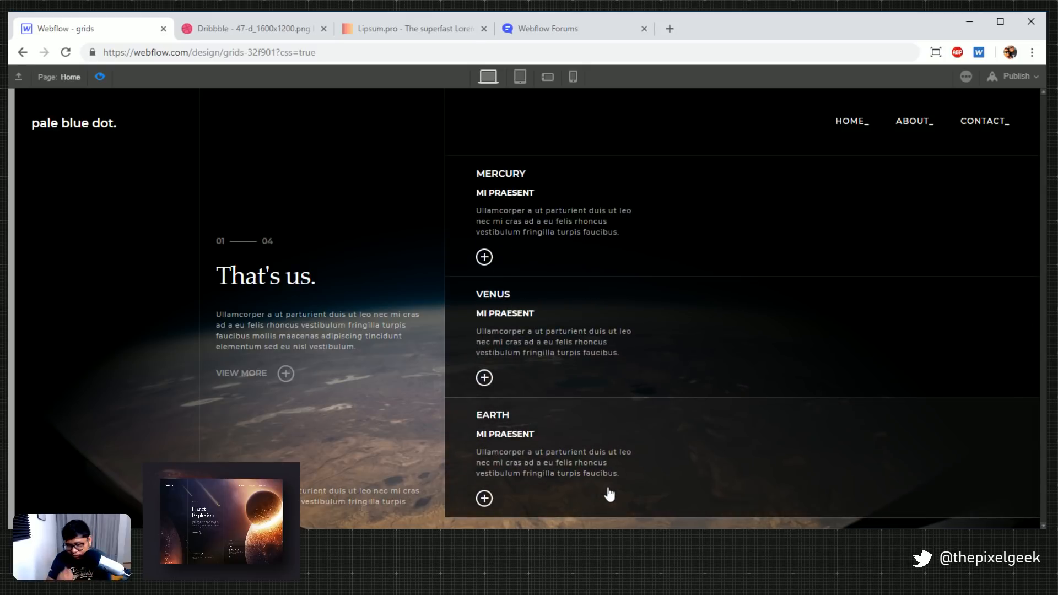
{"action": "left_click", "coordinate": [581, 430]}
{"action": "left_click", "coordinate": [679, 413]}
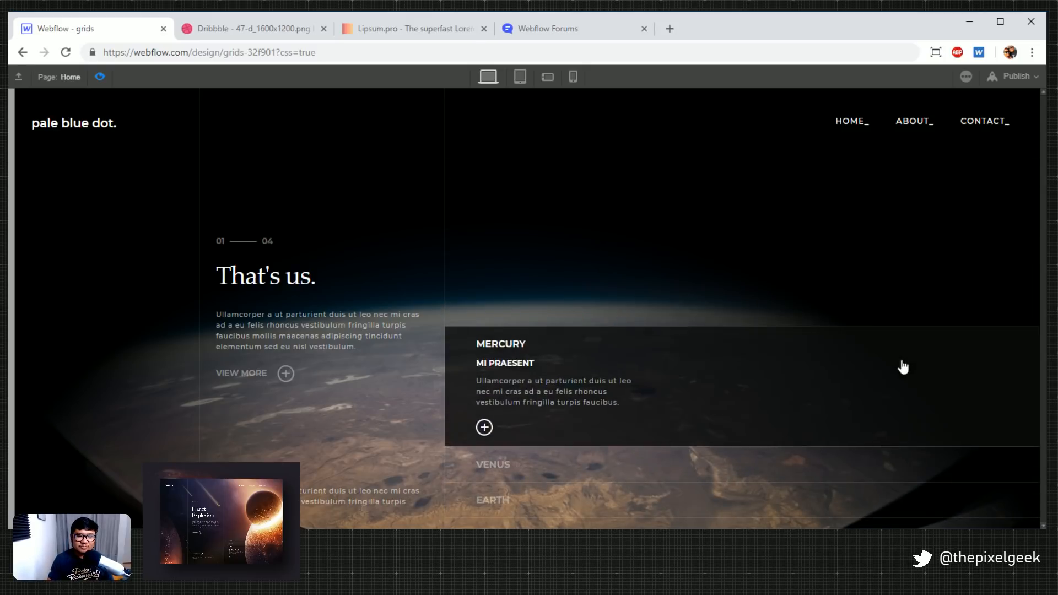
{"action": "left_click", "coordinate": [899, 366]}
{"action": "left_click", "coordinate": [637, 447]}
{"action": "left_click", "coordinate": [624, 456]}
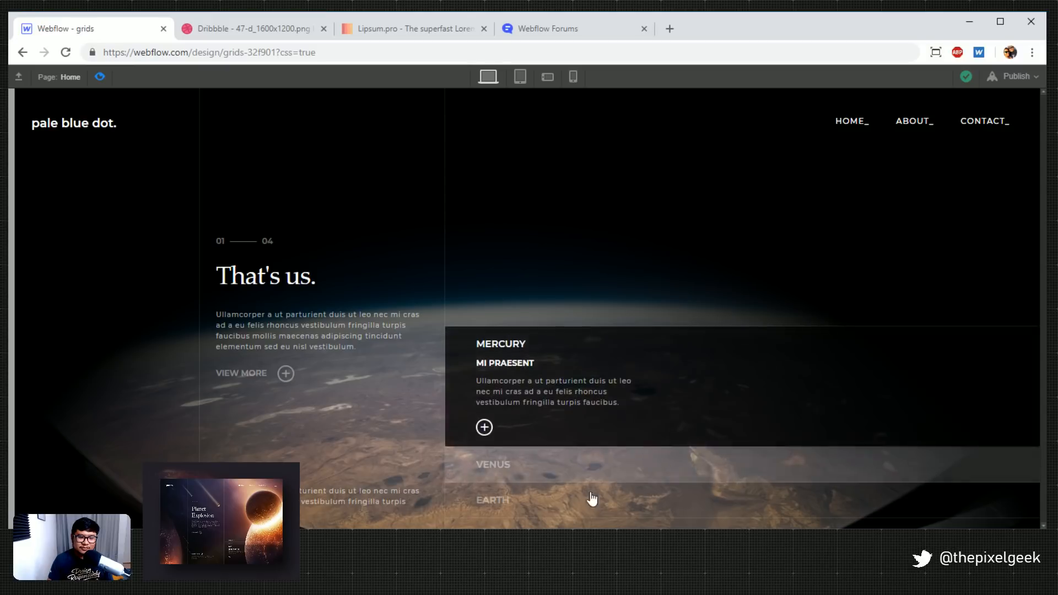
{"action": "left_click", "coordinate": [589, 501]}
{"action": "left_click", "coordinate": [621, 342]}
{"action": "left_click", "coordinate": [644, 345]}
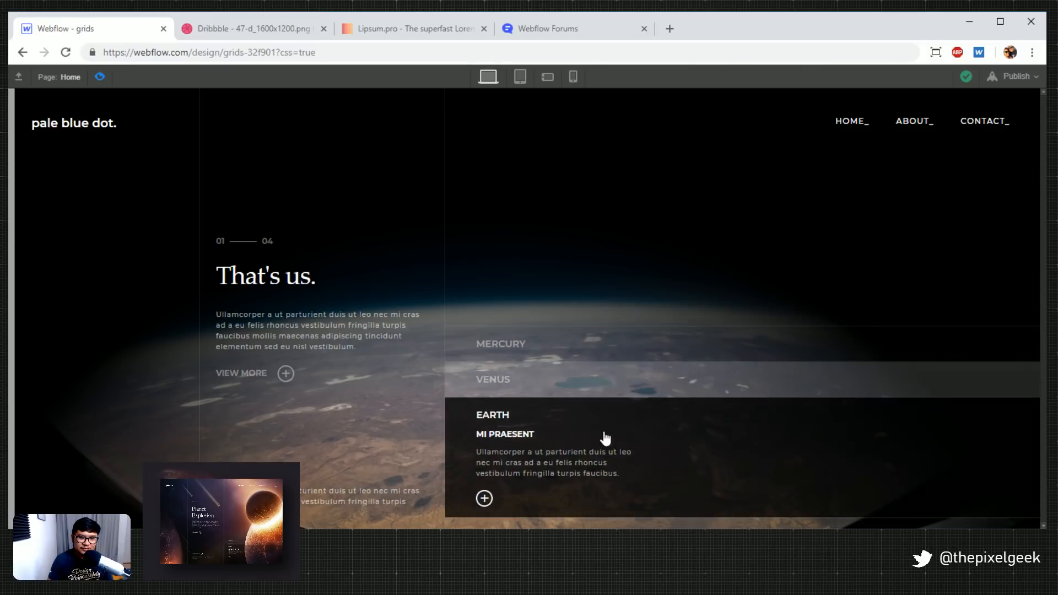
{"action": "left_click", "coordinate": [604, 439]}
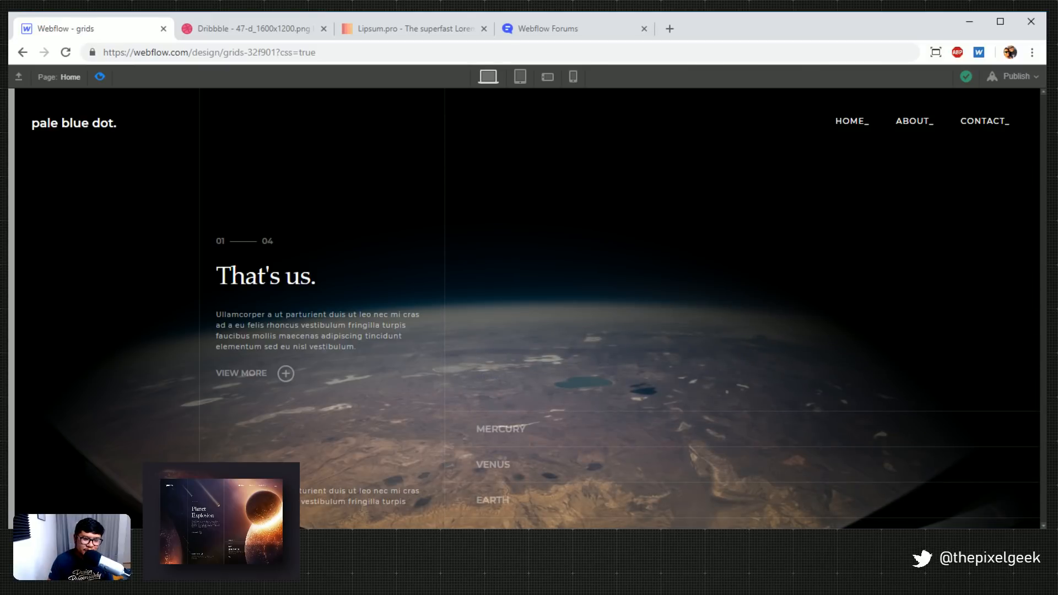
{"action": "left_click", "coordinate": [610, 430]}
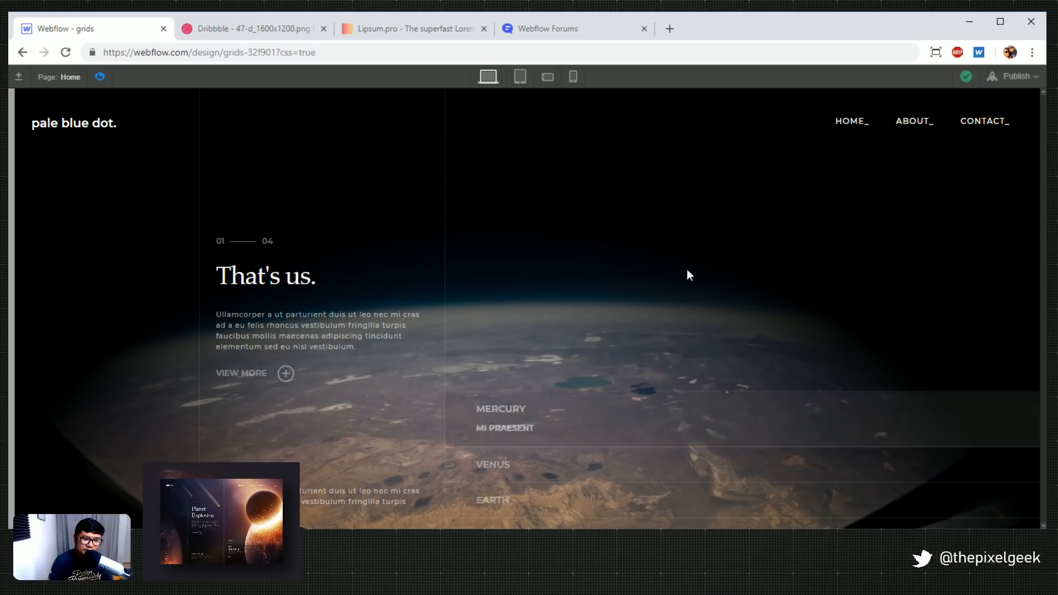
{"action": "left_click", "coordinate": [610, 367]}
{"action": "left_click", "coordinate": [595, 465]}
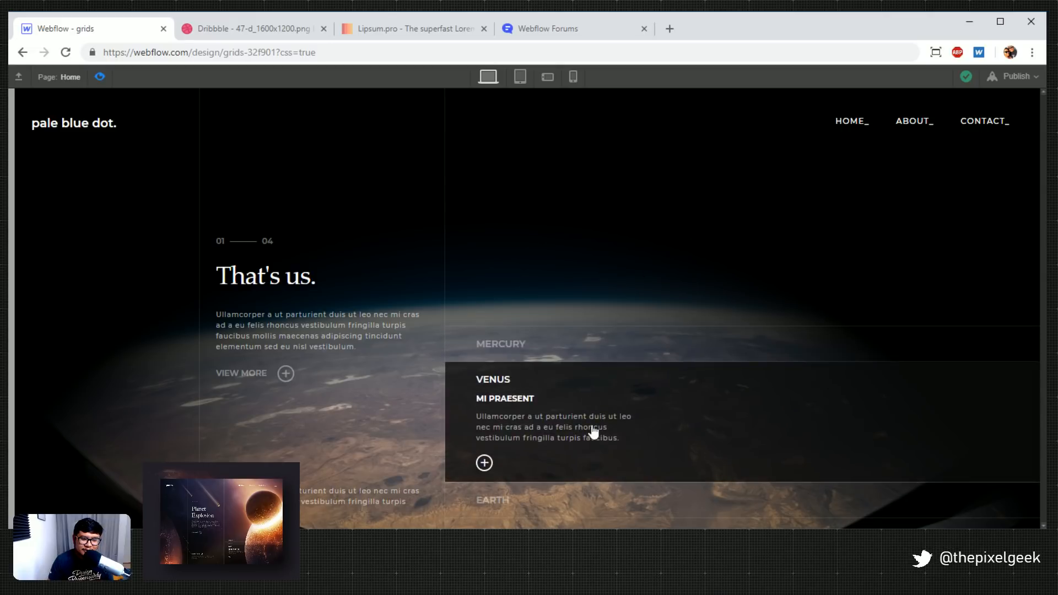
{"action": "left_click", "coordinate": [596, 432]}
{"action": "left_click", "coordinate": [560, 500]}
{"action": "left_click", "coordinate": [548, 465]}
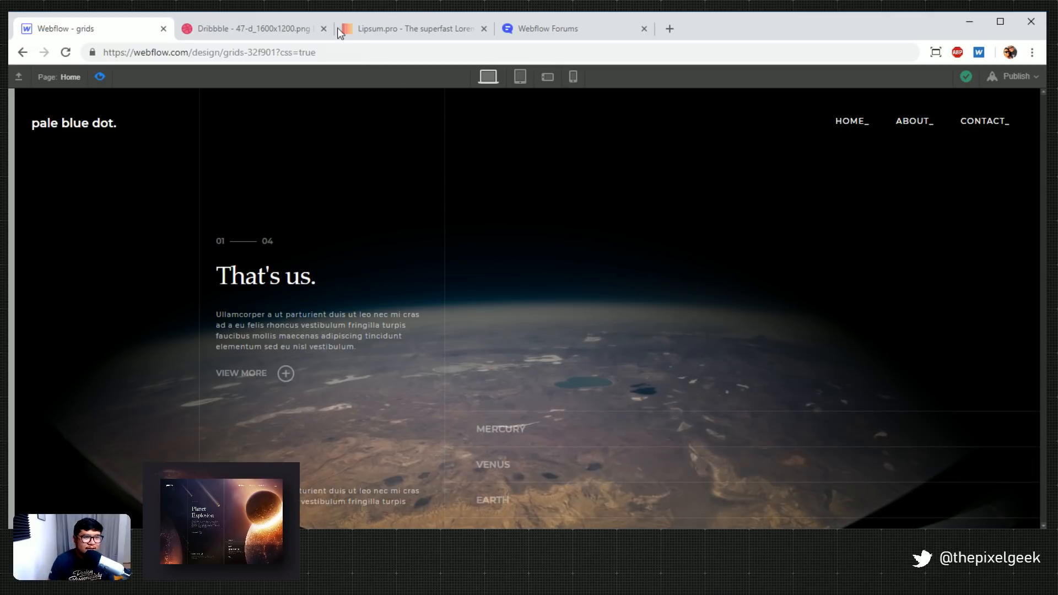
Compare the page with the Planet Explosion reference design on Dribbble, and return to the Webflow project
{"action": "left_click", "coordinate": [274, 30]}
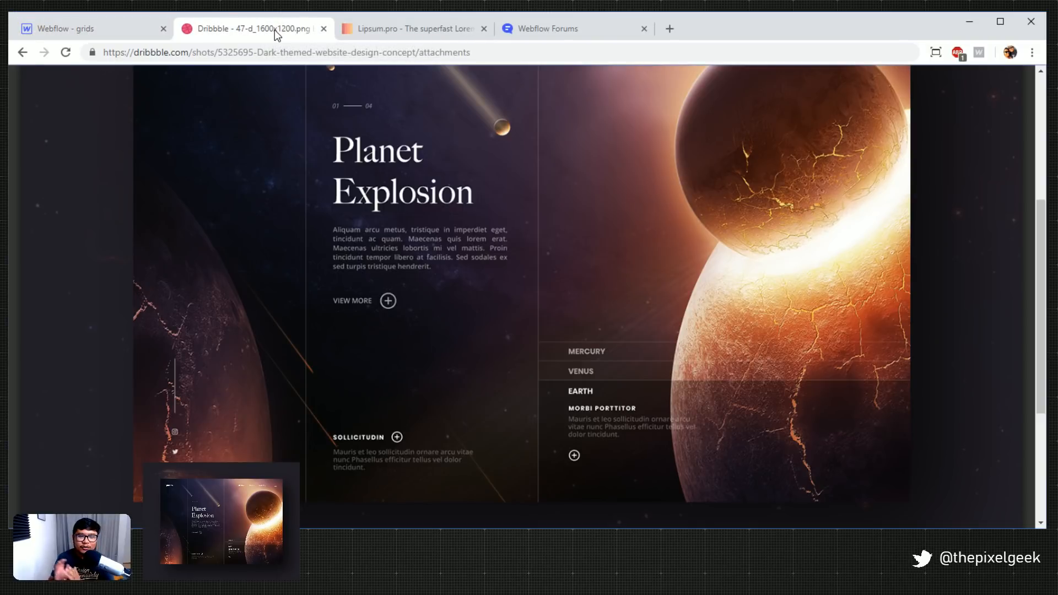
{"action": "scroll", "coordinate": [245, 253], "scroll_direction": "up", "scroll_amount": 3}
{"action": "scroll", "coordinate": [247, 254], "scroll_direction": "down", "scroll_amount": 1}
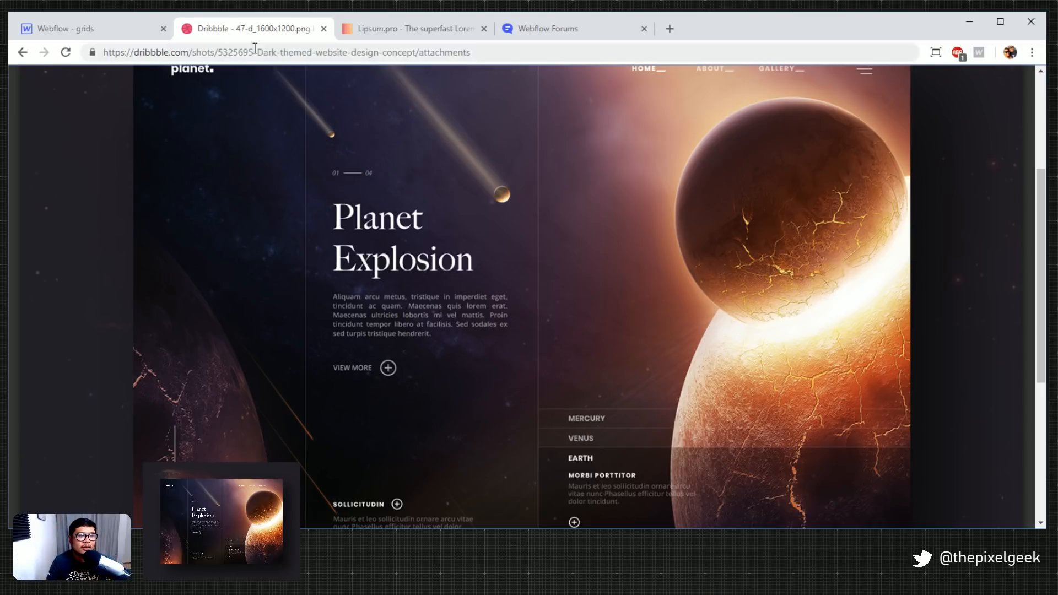
{"action": "left_click", "coordinate": [91, 29]}
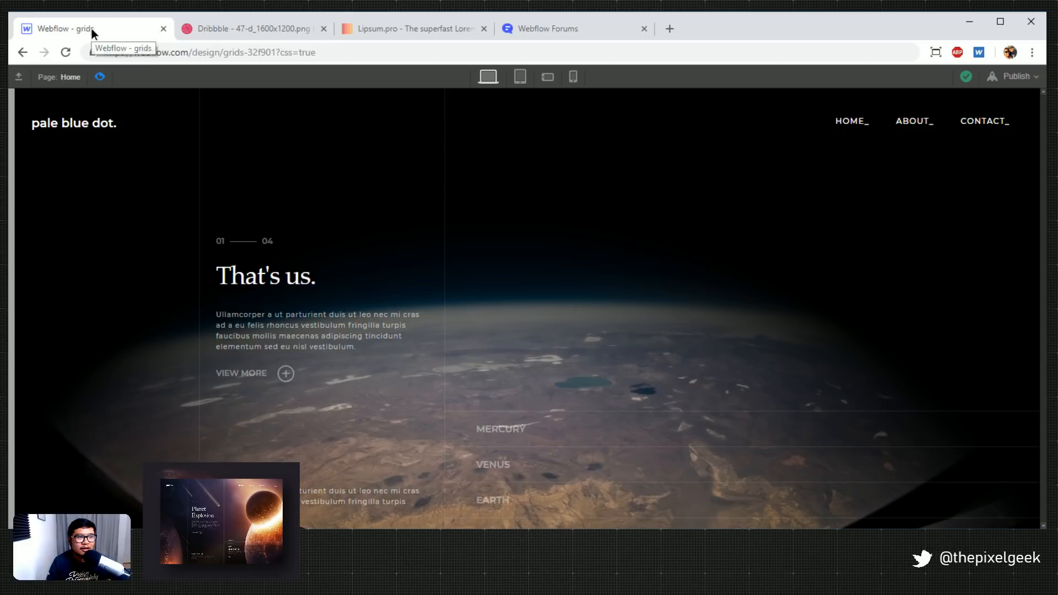
Leave preview, open the project settings and save the subdomain as planet-grid
{"action": "left_click", "coordinate": [94, 76]}
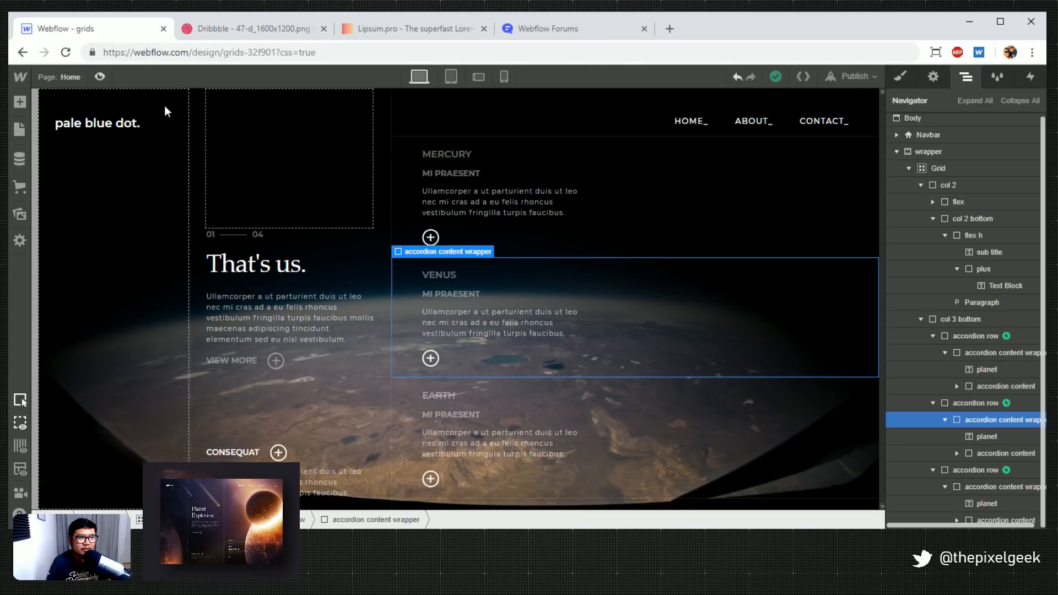
{"action": "mouse_move", "coordinate": [21, 78]}
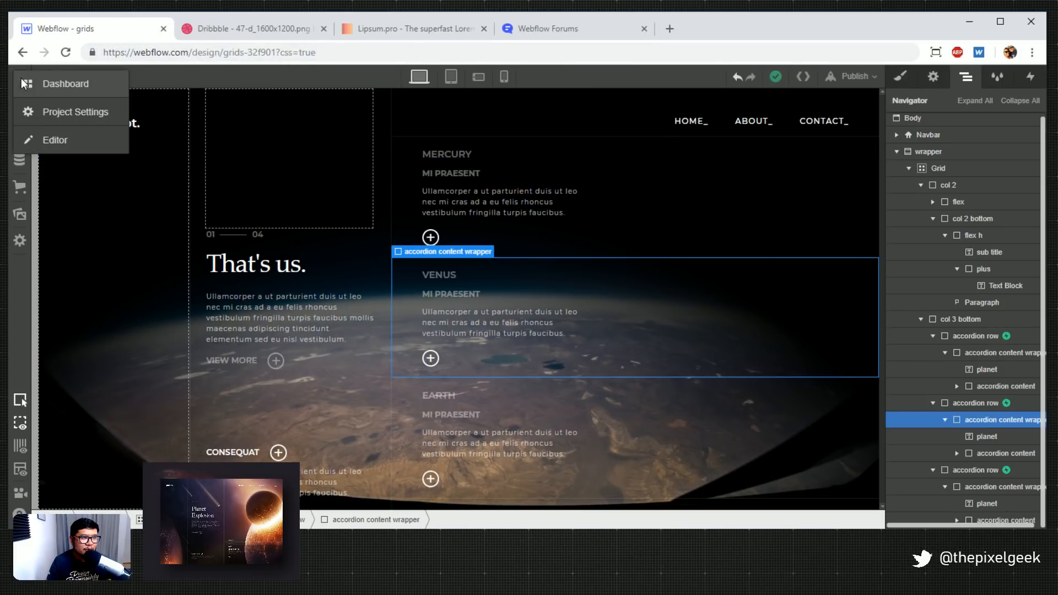
{"action": "left_click", "coordinate": [78, 113]}
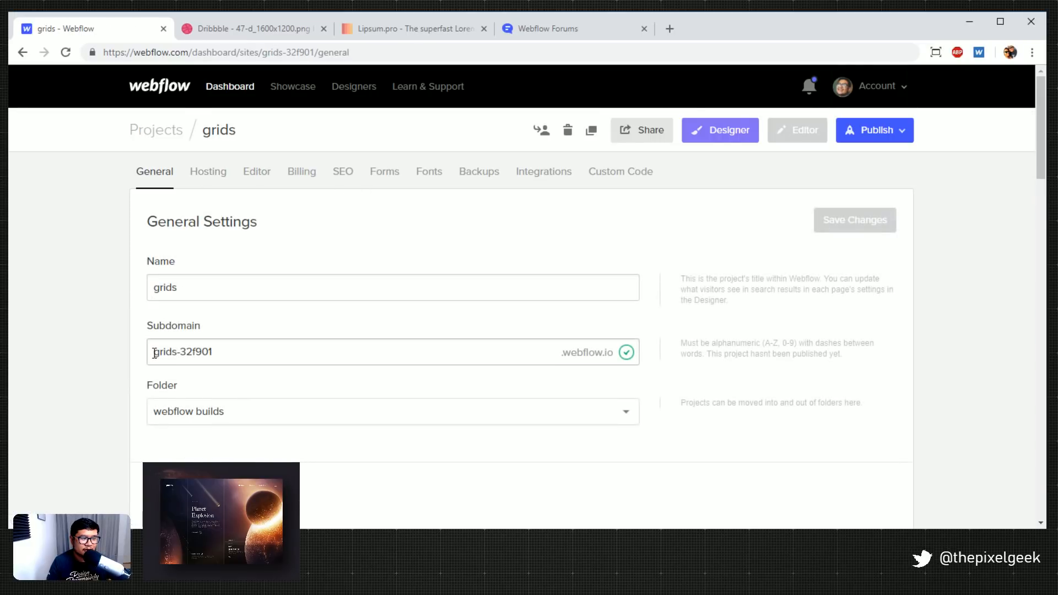
{"action": "left_click_drag", "start_coordinate": [238, 353], "coordinate": [138, 353]}
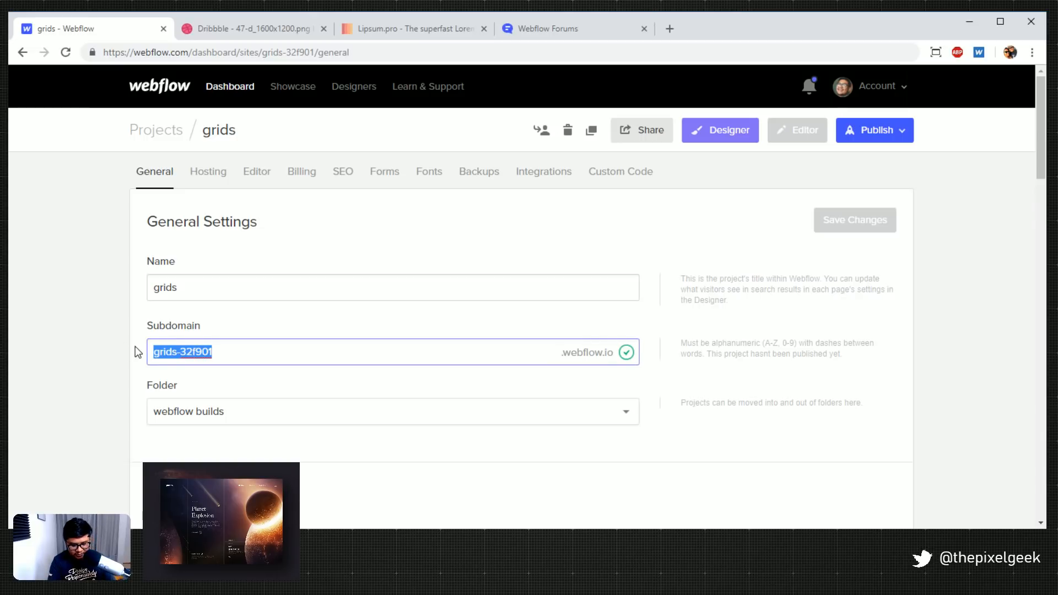
{"action": "type", "text": "planet-grid"}
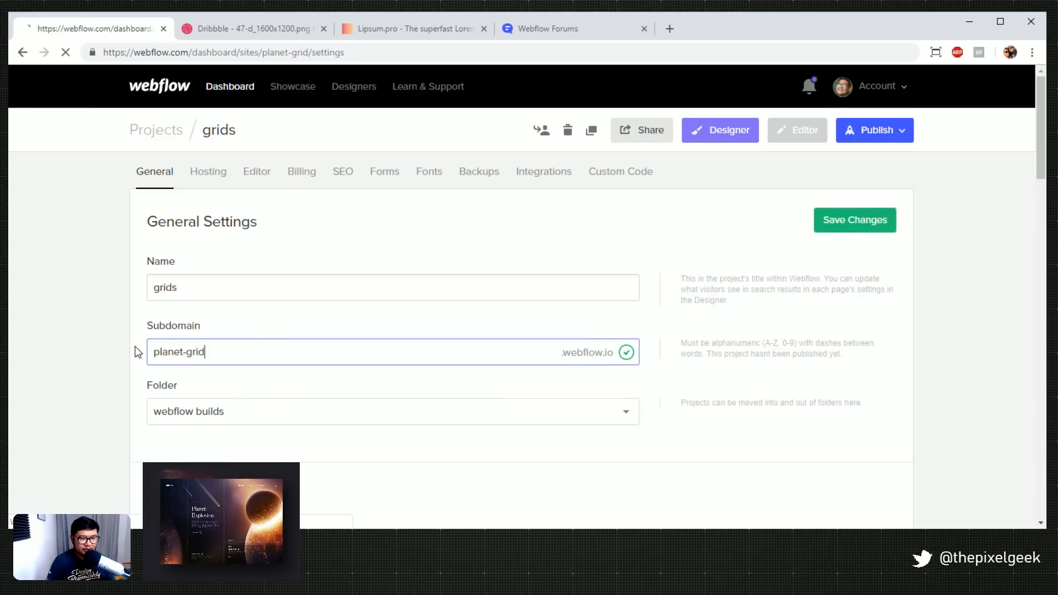
{"action": "key", "text": "Return"}
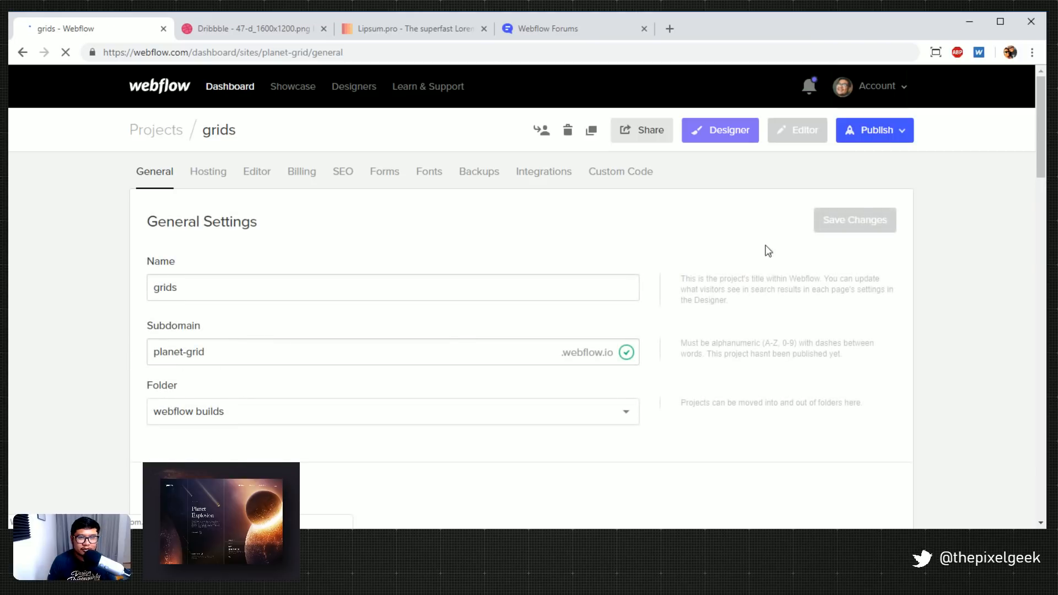
Publish the project to planet-grid.webflow.io
{"action": "left_click", "coordinate": [876, 133]}
{"action": "left_click", "coordinate": [707, 190]}
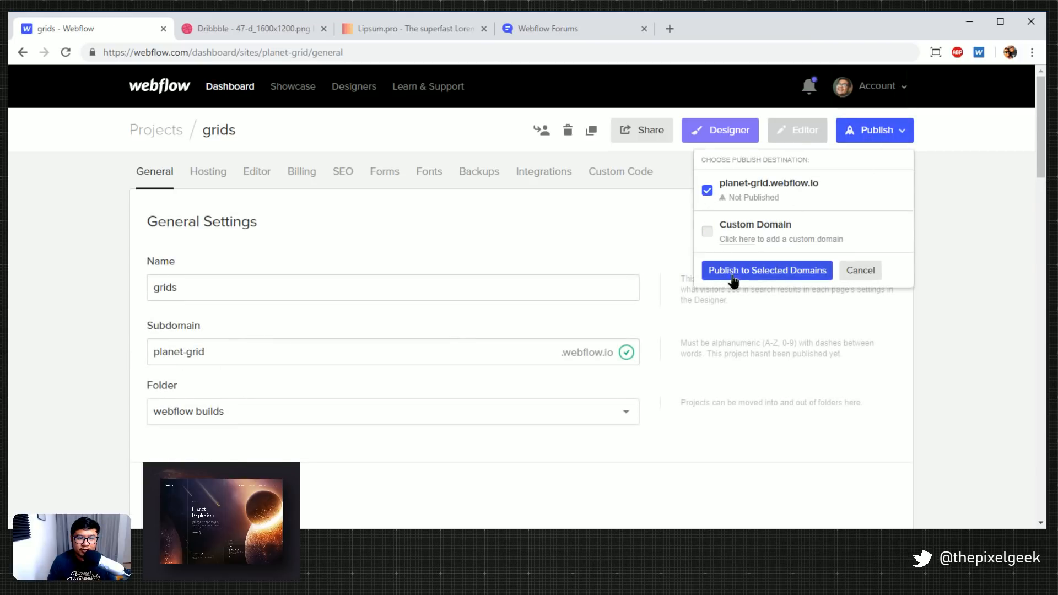
{"action": "left_click", "coordinate": [732, 270]}
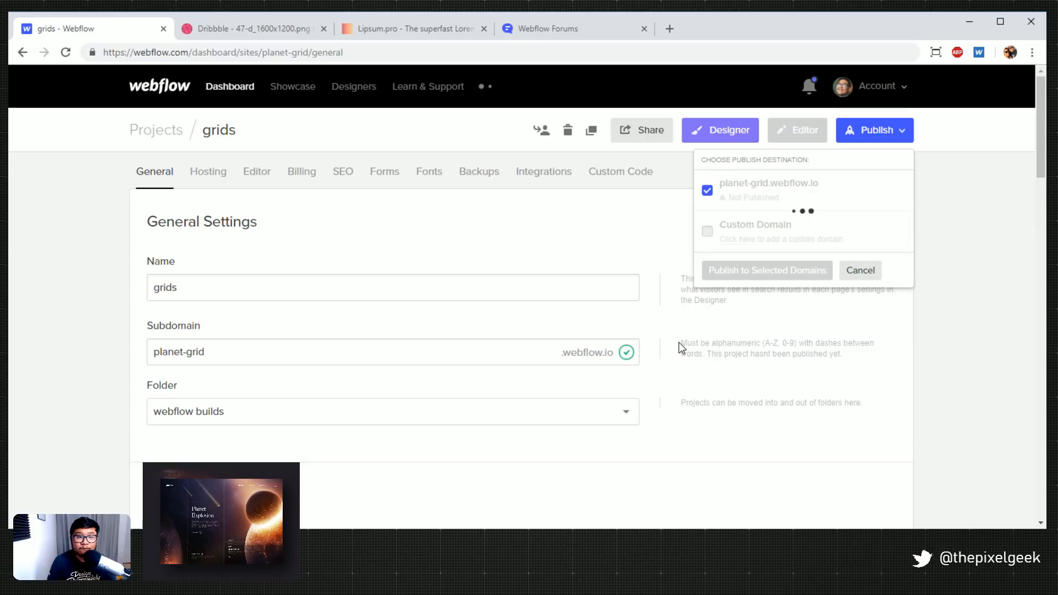
Enable Showcase for the project in the general settings and confirm showcasing the site
{"action": "scroll", "coordinate": [389, 293], "scroll_direction": "down", "scroll_amount": 10}
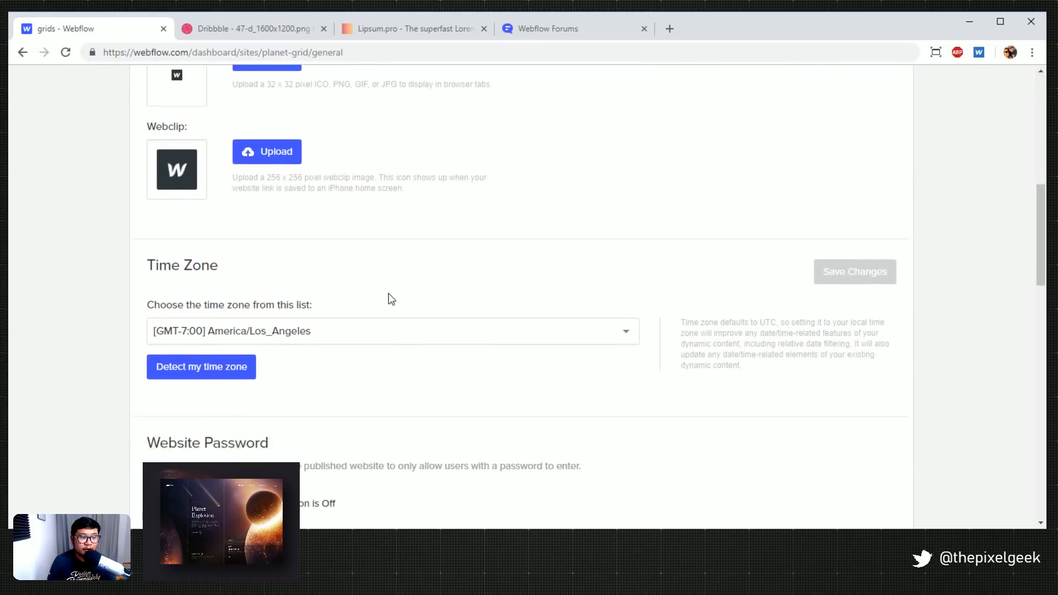
{"action": "scroll", "coordinate": [388, 294], "scroll_direction": "down", "scroll_amount": 7}
{"action": "left_click", "coordinate": [165, 267]}
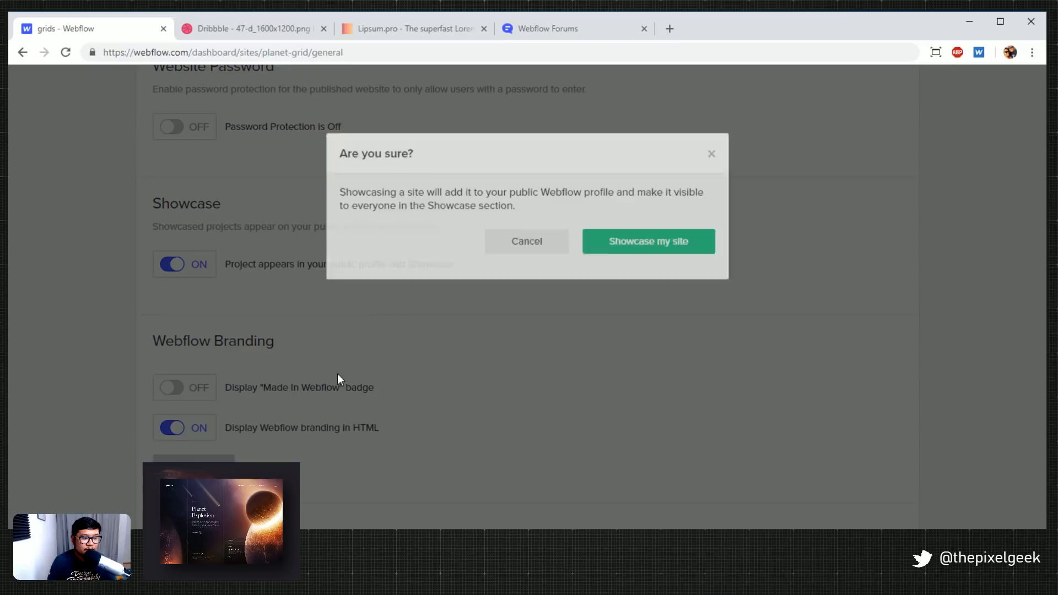
{"action": "left_click", "coordinate": [642, 258]}
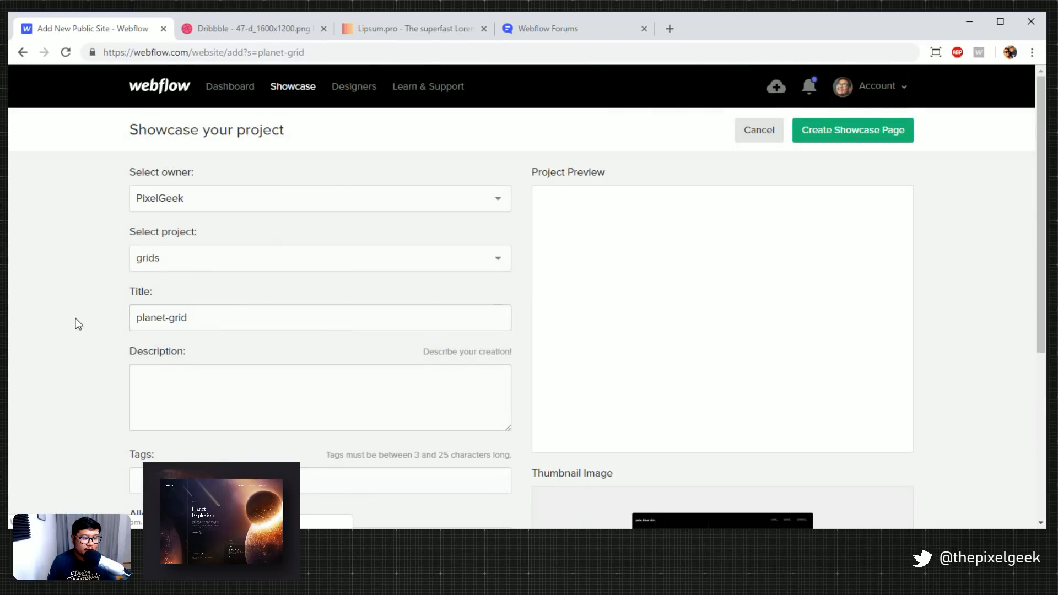
Create the showcase page with cloning allowed and the cssgrid tag
{"action": "scroll", "coordinate": [83, 336], "scroll_direction": "down", "scroll_amount": 4}
{"action": "left_click", "coordinate": [149, 339]}
{"action": "left_click", "coordinate": [217, 277]}
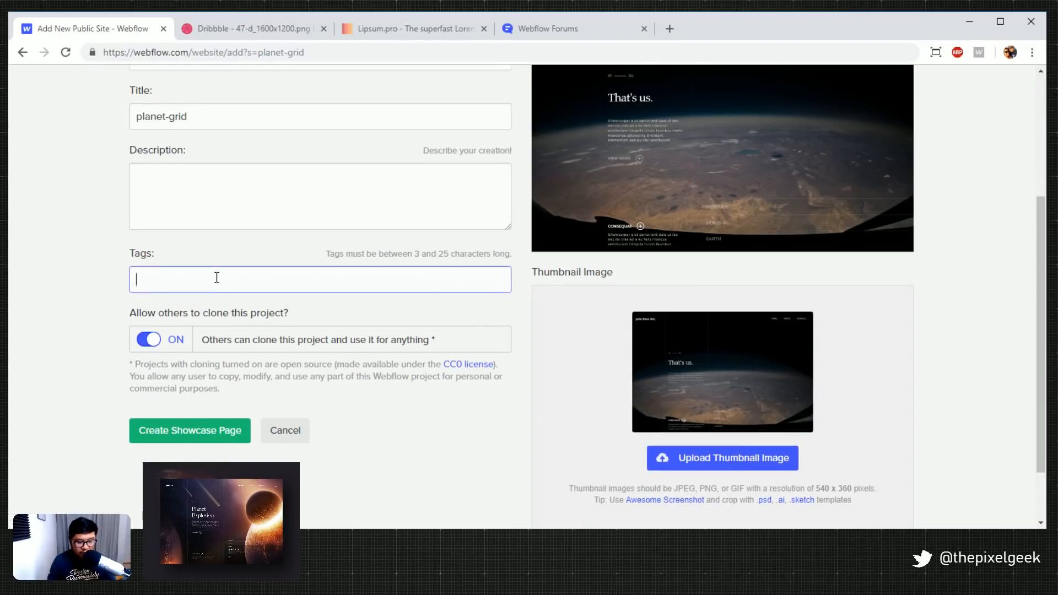
{"action": "type", "text": "css g"}
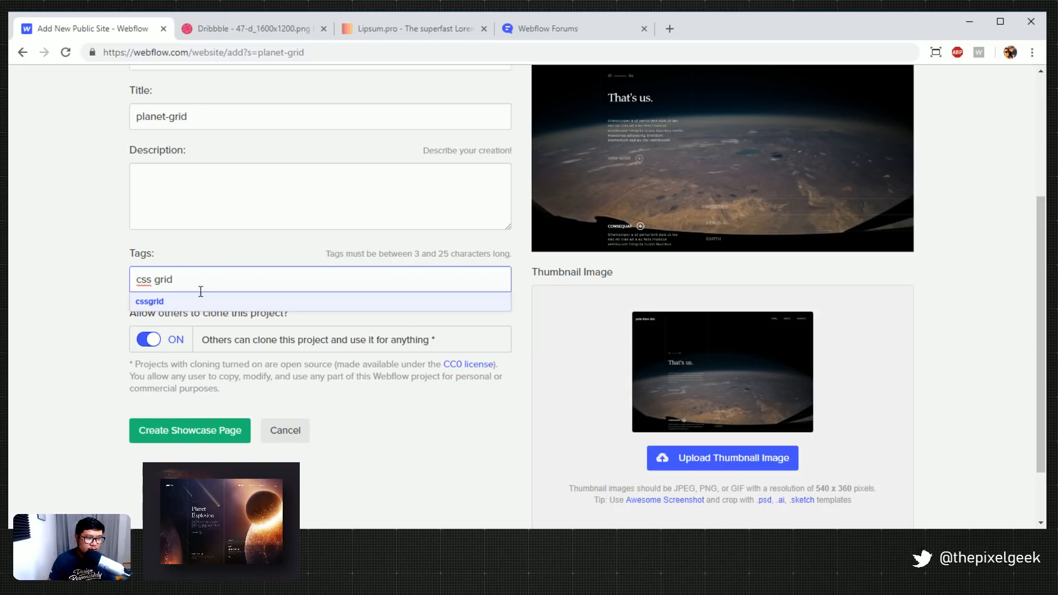
{"action": "type", "text": "rid"}
{"action": "left_click", "coordinate": [161, 301]}
{"action": "left_click", "coordinate": [190, 436]}
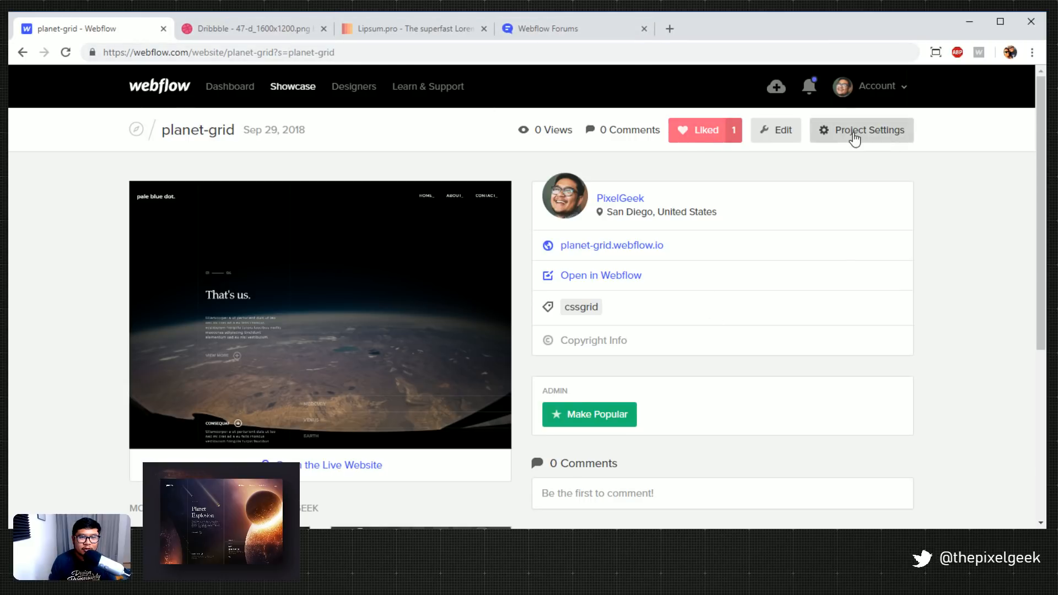
Reopen the project in the Designer by way of its project settings and select the View More link block
{"action": "left_click", "coordinate": [878, 132]}
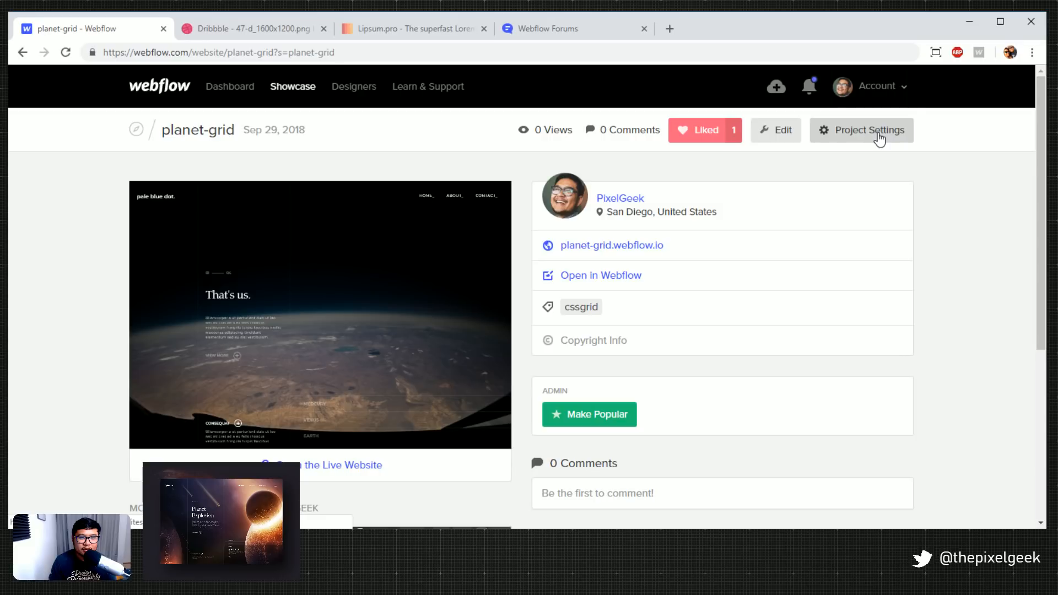
{"action": "left_click", "coordinate": [718, 138]}
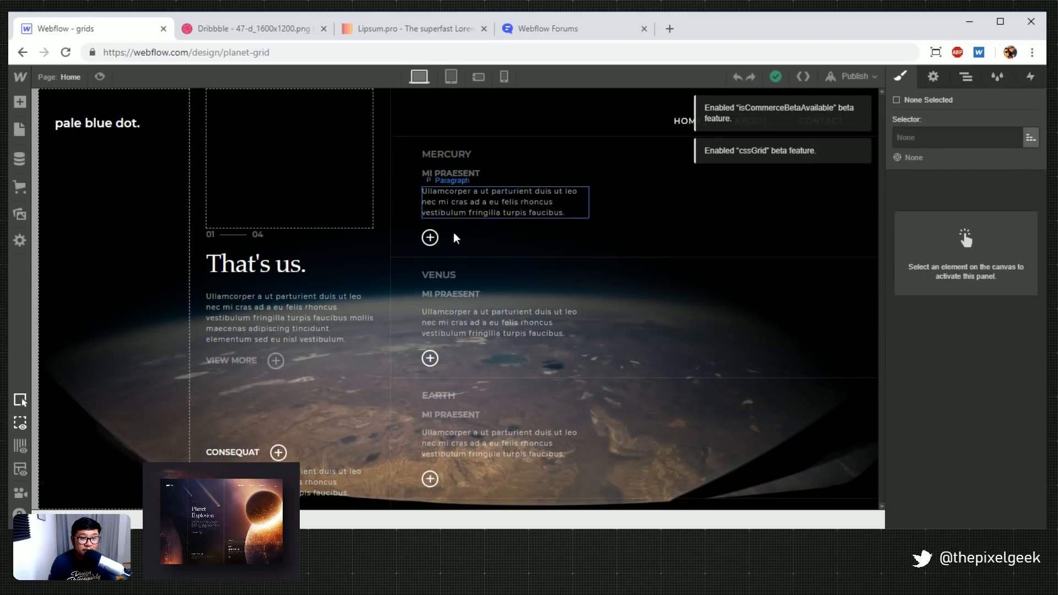
{"action": "left_click", "coordinate": [302, 366]}
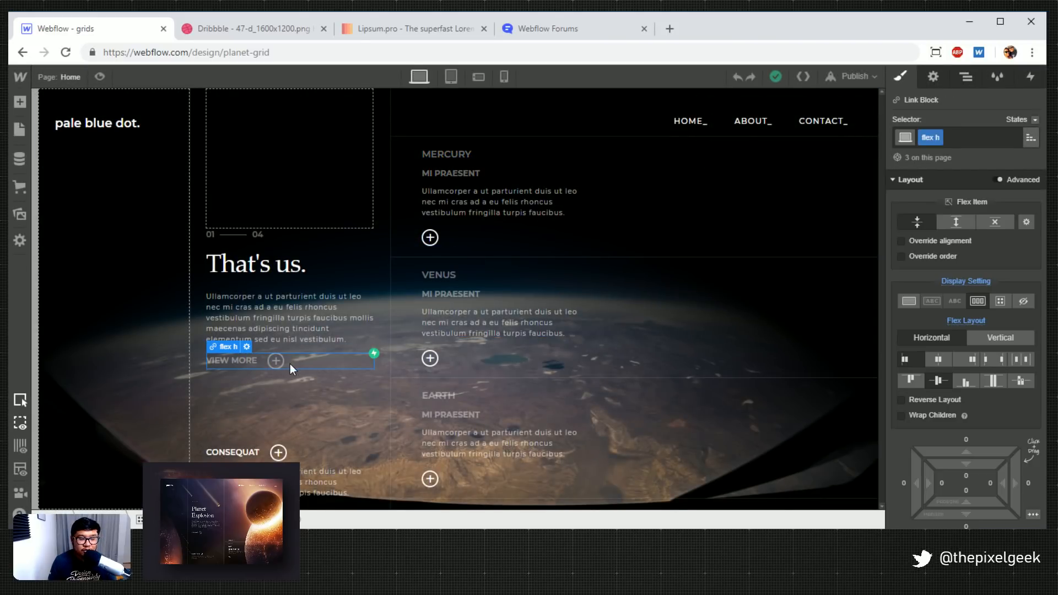
Look through the media and component elements that can be added beside the intro paragraph, and reselect the View More link block
{"action": "left_click", "coordinate": [323, 329]}
{"action": "key", "text": "a"}
{"action": "scroll", "coordinate": [121, 330], "scroll_direction": "down", "scroll_amount": 5}
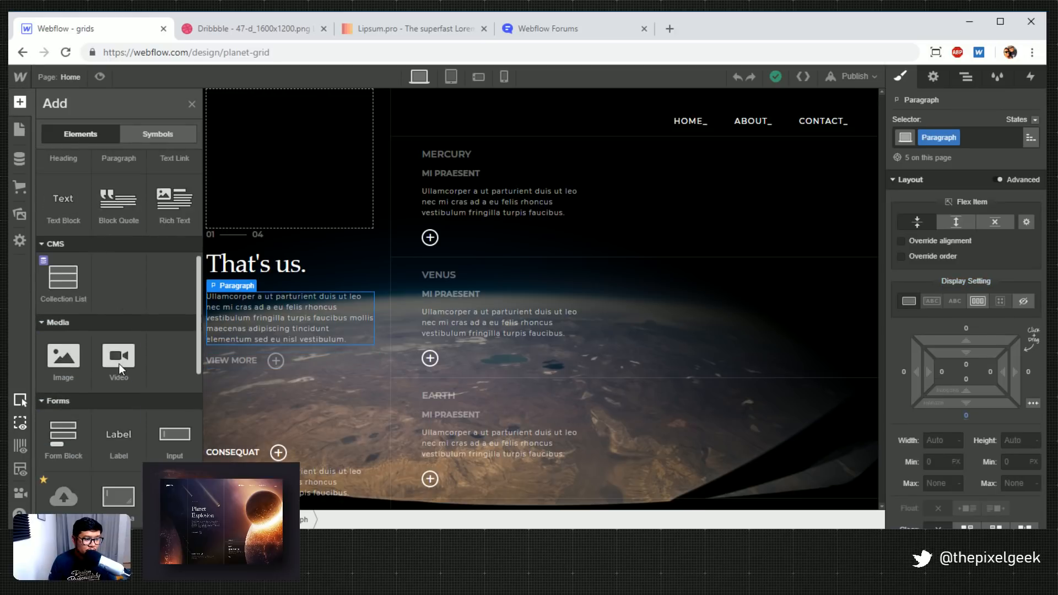
{"action": "scroll", "coordinate": [121, 369], "scroll_direction": "down", "scroll_amount": 1}
{"action": "scroll", "coordinate": [119, 381], "scroll_direction": "down", "scroll_amount": 4}
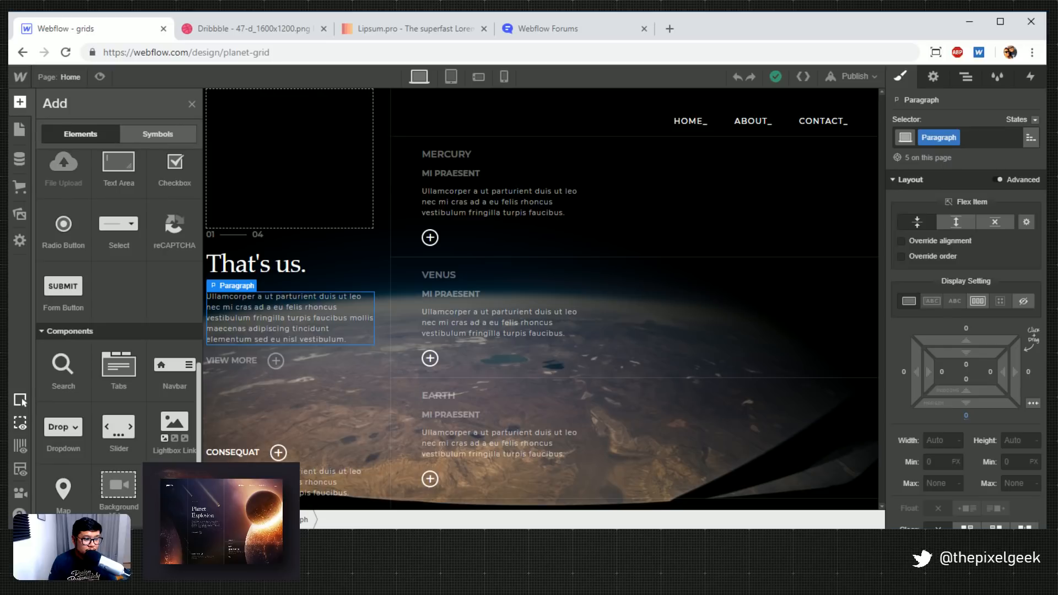
{"action": "left_click", "coordinate": [348, 358]}
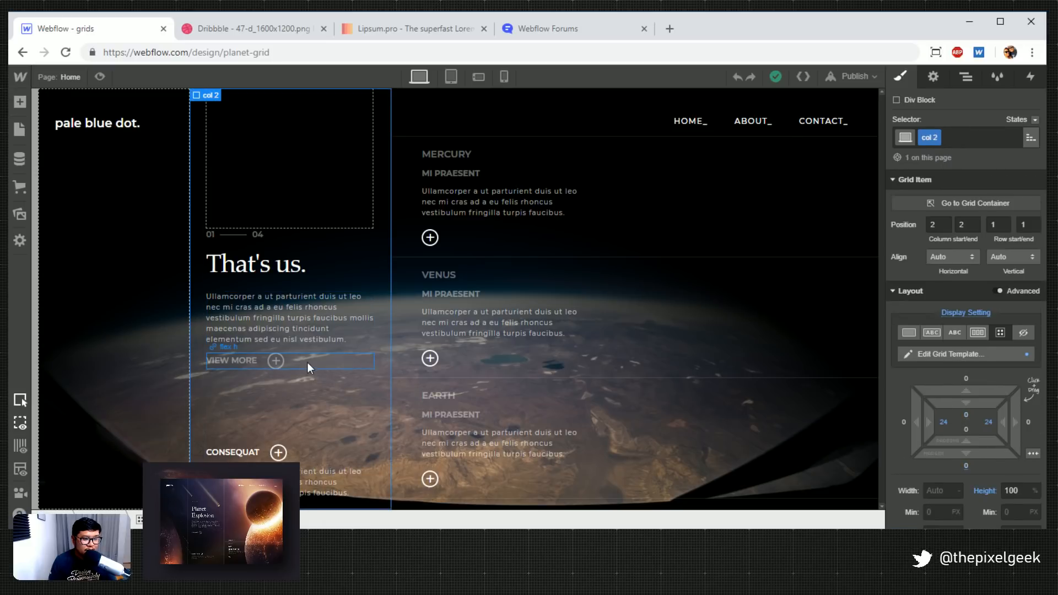
{"action": "left_click", "coordinate": [307, 364]}
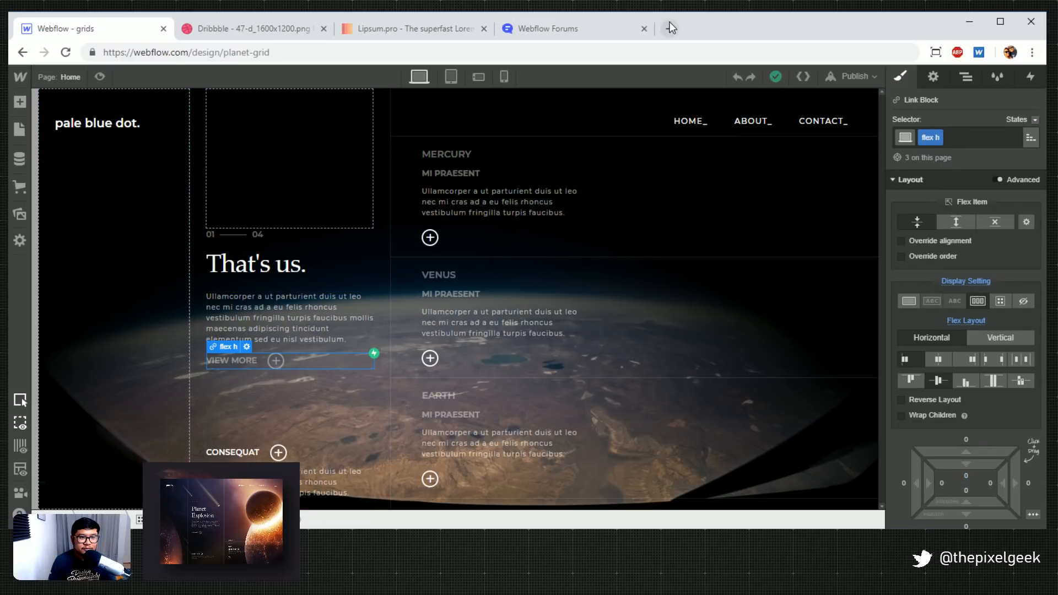
Search Google in a new browser tab for "pale blue dot carl sagan" and look over the results
{"action": "left_click", "coordinate": [671, 27]}
{"action": "type", "text": "pale blue"}
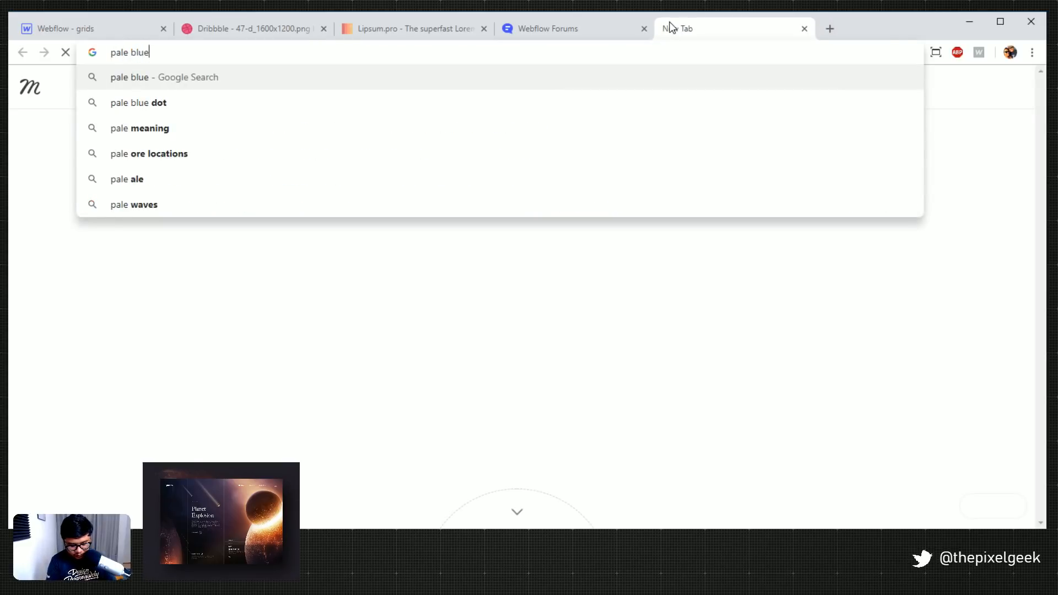
{"action": "type", "text": " dot carl"}
{"action": "key", "text": "Return"}
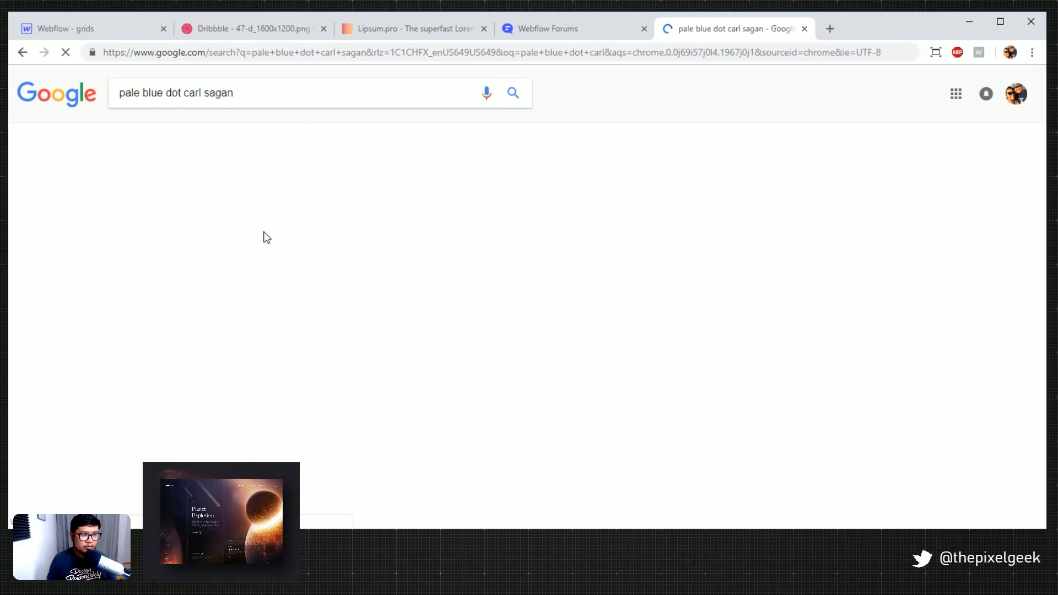
{"action": "scroll", "coordinate": [245, 316], "scroll_direction": "down", "scroll_amount": 1}
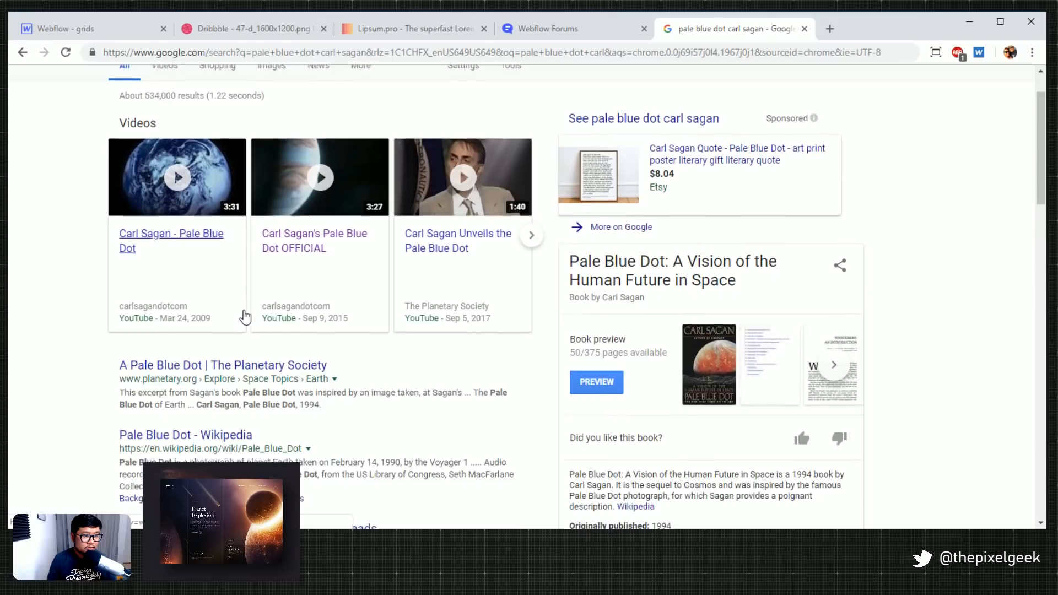
Open the "Carl Sagan's Pale Blue Dot OFFICIAL" YouTube video from the search results and copy its address
{"action": "scroll", "coordinate": [242, 313], "scroll_direction": "up", "scroll_amount": 1}
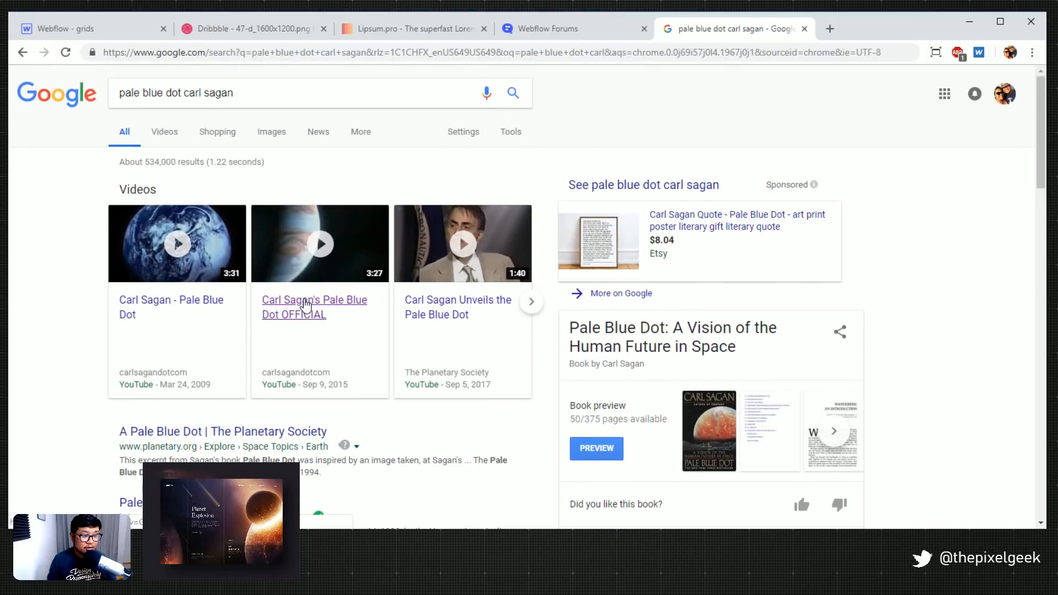
{"action": "left_click", "coordinate": [306, 305]}
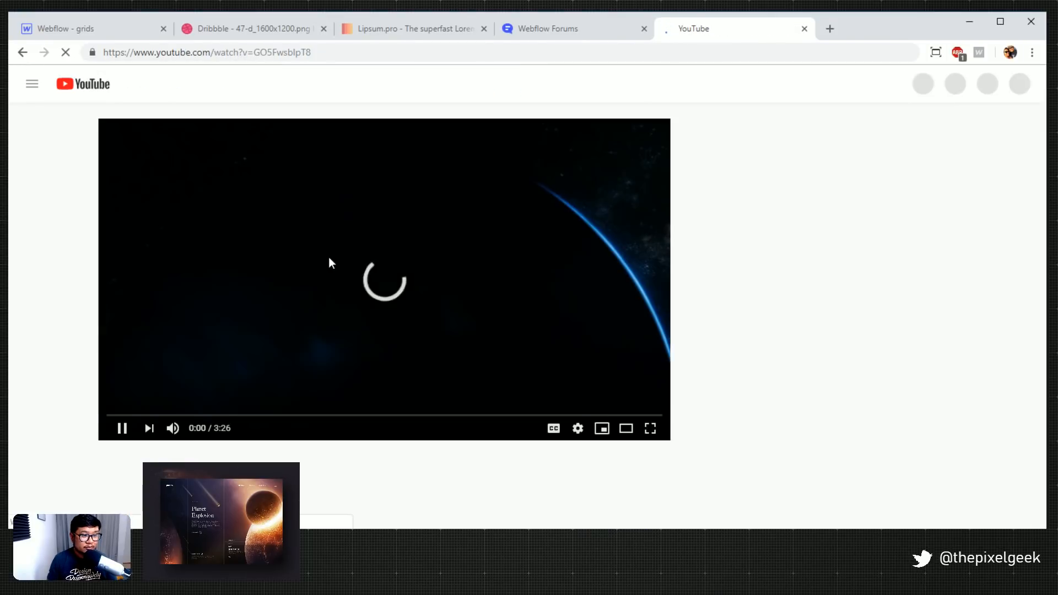
{"action": "left_click", "coordinate": [317, 52]}
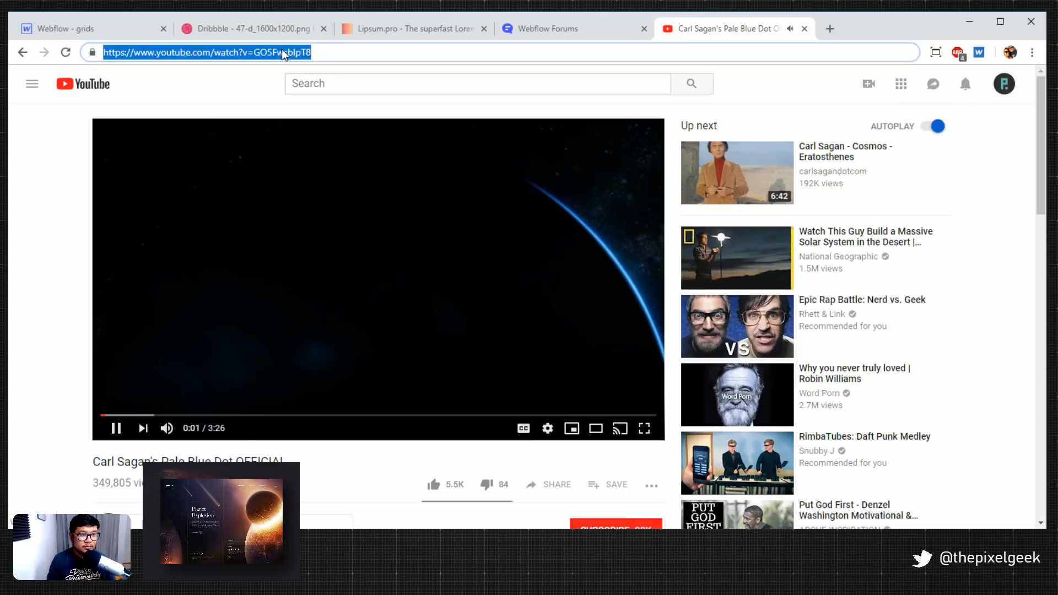
Link the View More block in Webflow to the copied YouTube video address, opening in a new tab
{"action": "left_click", "coordinate": [79, 29]}
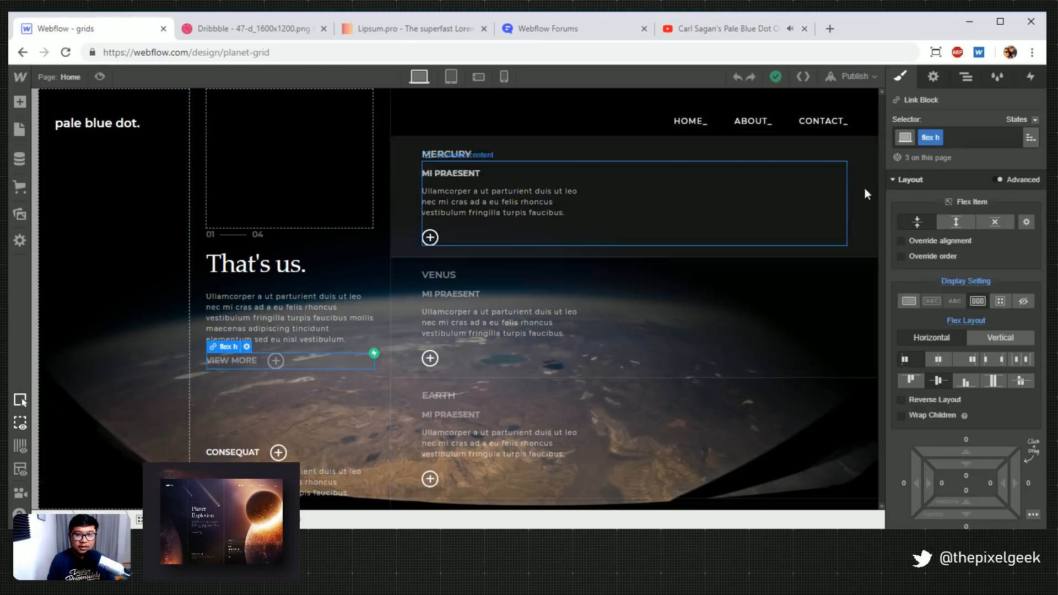
{"action": "left_click", "coordinate": [933, 77]}
{"action": "left_click", "coordinate": [944, 241]}
{"action": "key", "text": "ctrl+v"}
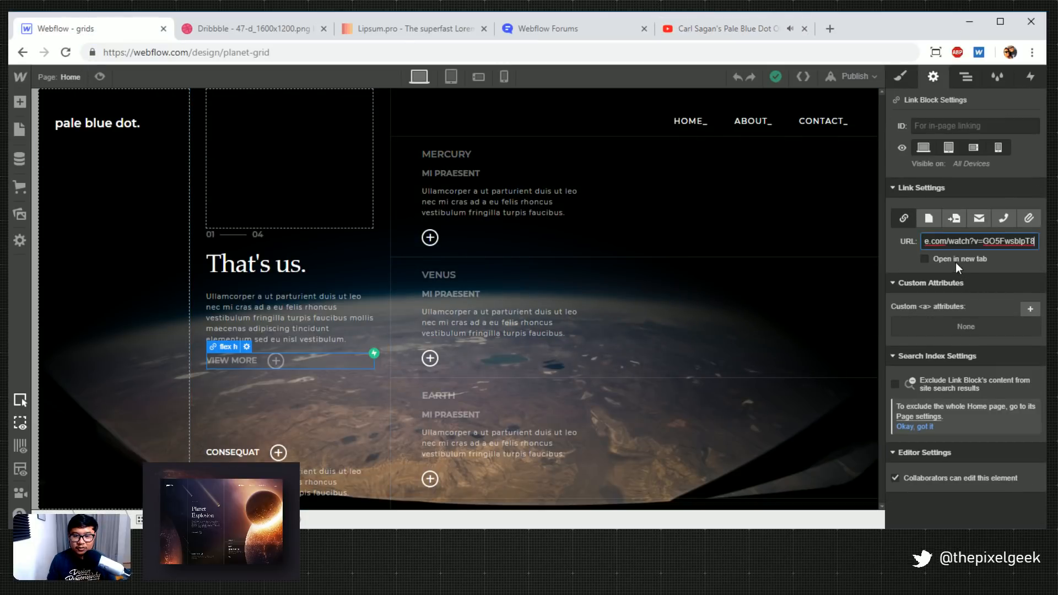
{"action": "left_click", "coordinate": [955, 259]}
Close the YouTube video tab and publish the site to planet-grid.webflow.io
{"action": "left_click", "coordinate": [804, 29]}
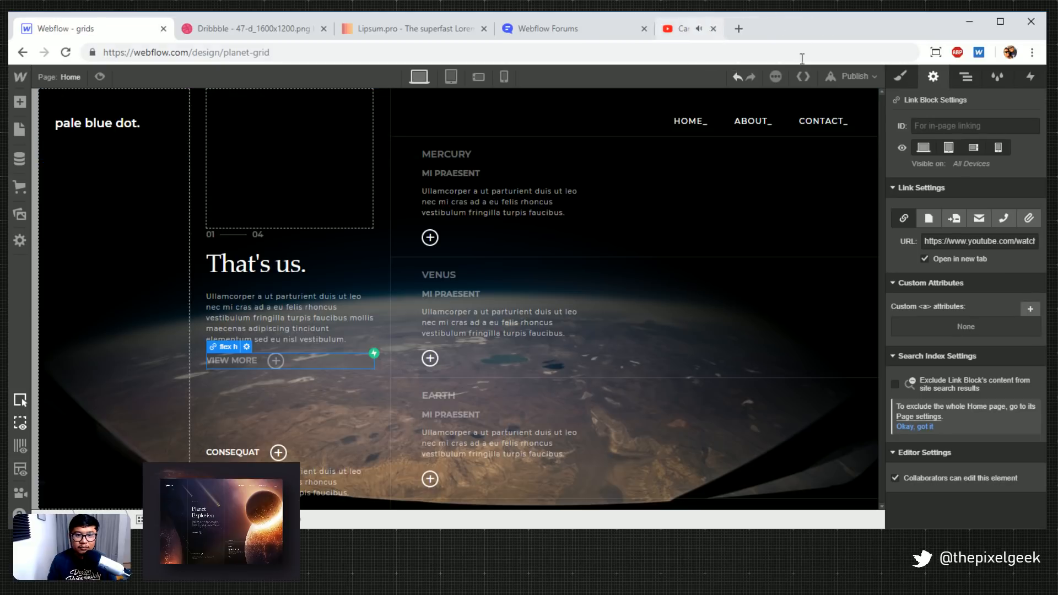
{"action": "left_click", "coordinate": [863, 78]}
{"action": "left_click", "coordinate": [720, 204]}
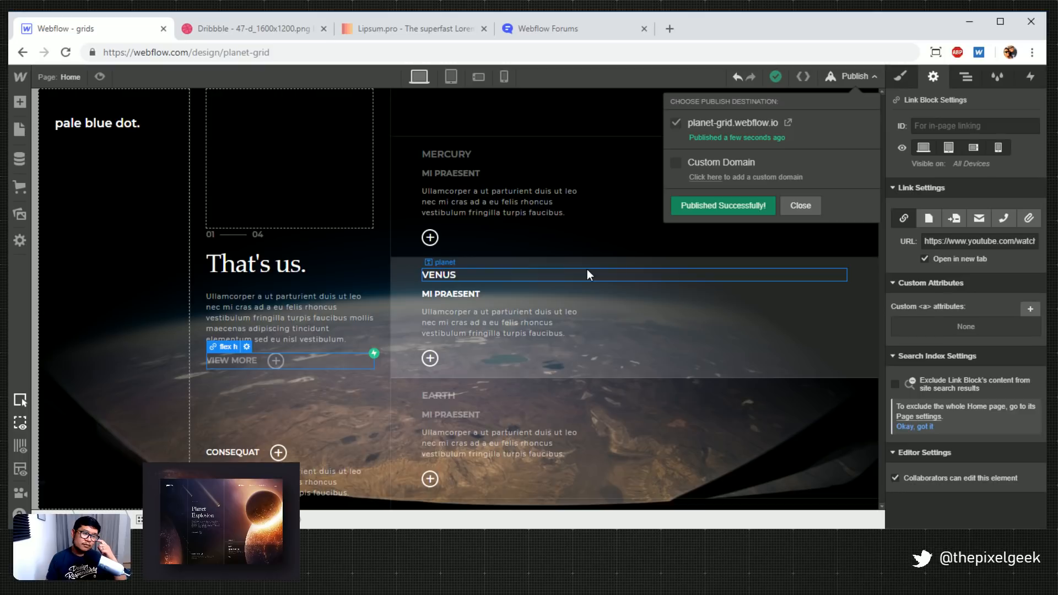
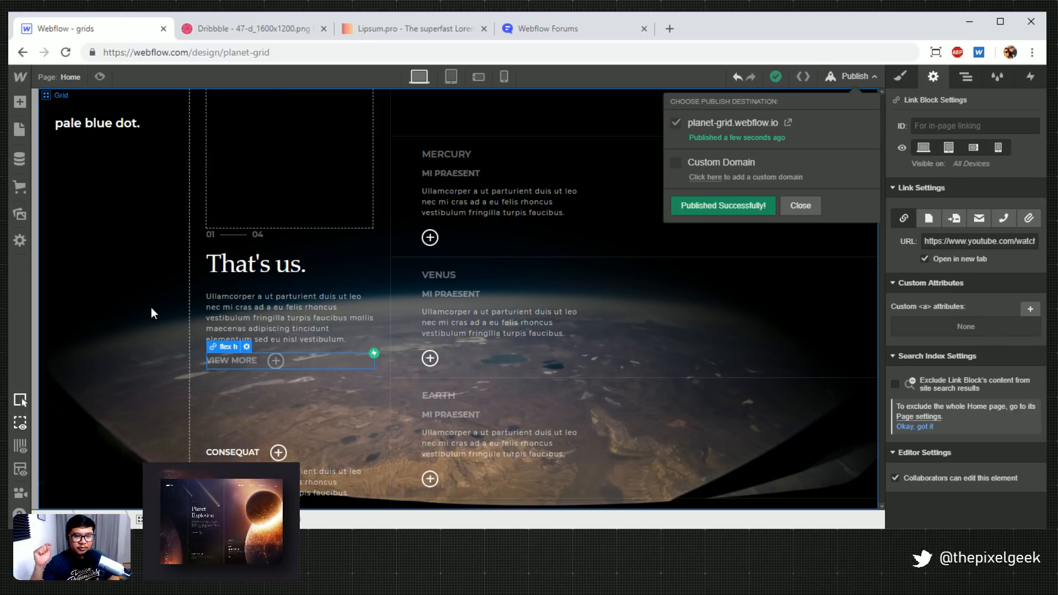
Search Google in a new tab for "how many people are in the space station" and open the How Many People Are In Space Right Now site
{"action": "left_click", "coordinate": [670, 29]}
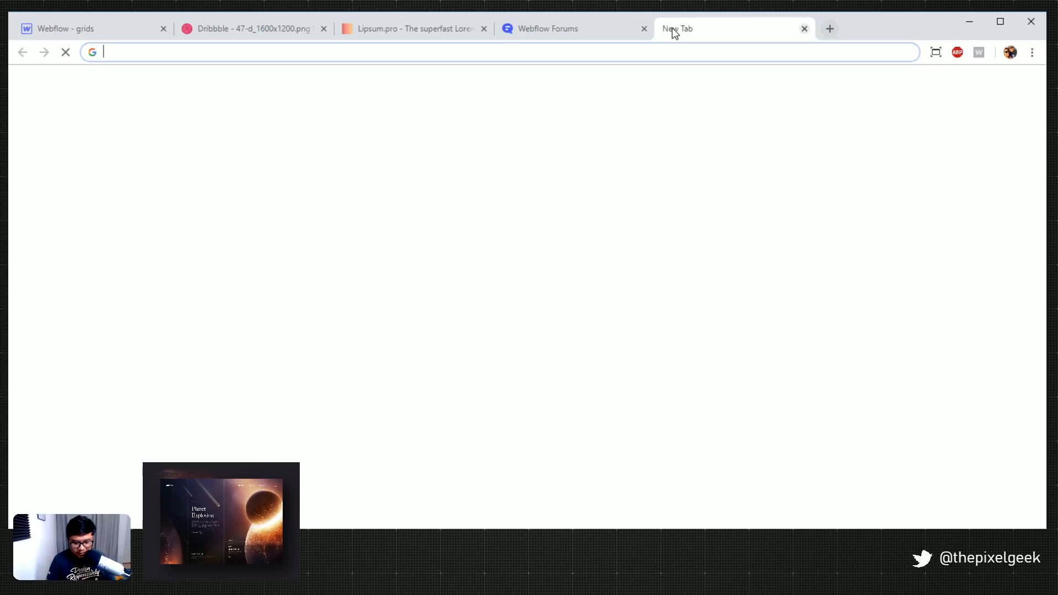
{"action": "type", "text": "how many people"}
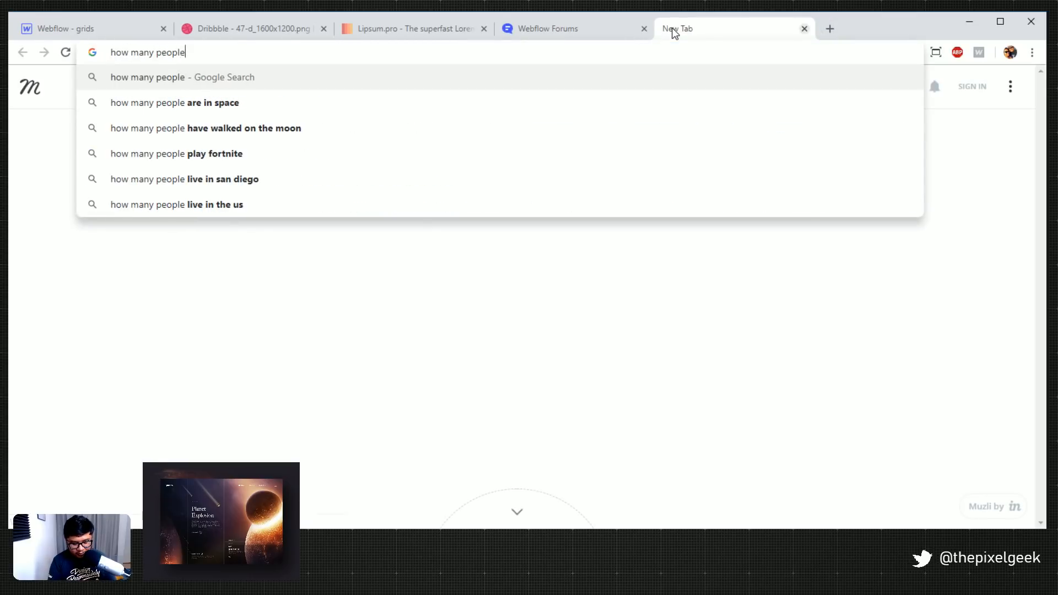
{"action": "type", "text": " are in the space s"}
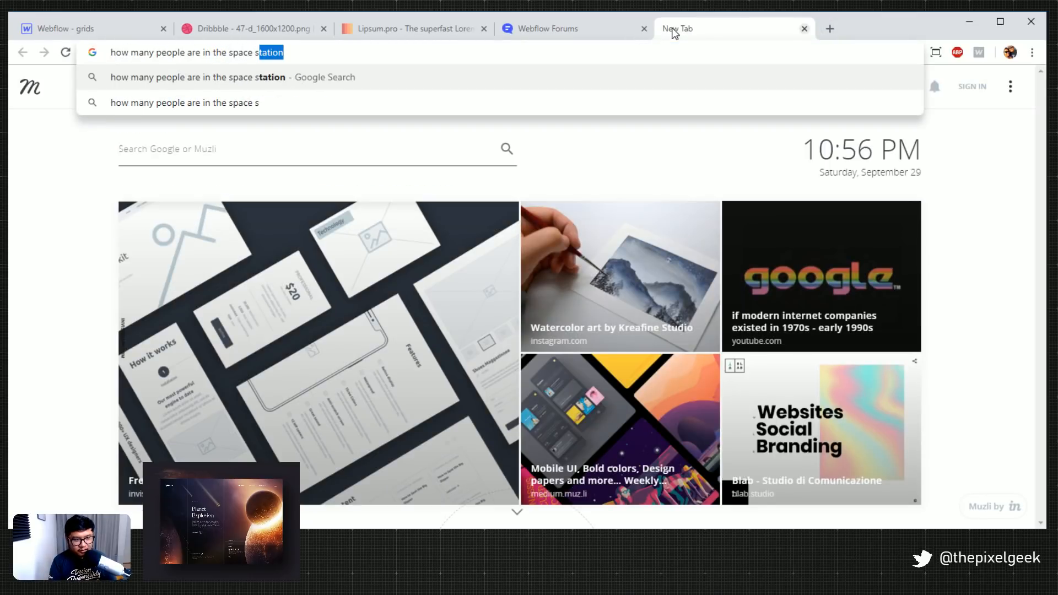
{"action": "key", "text": "Return"}
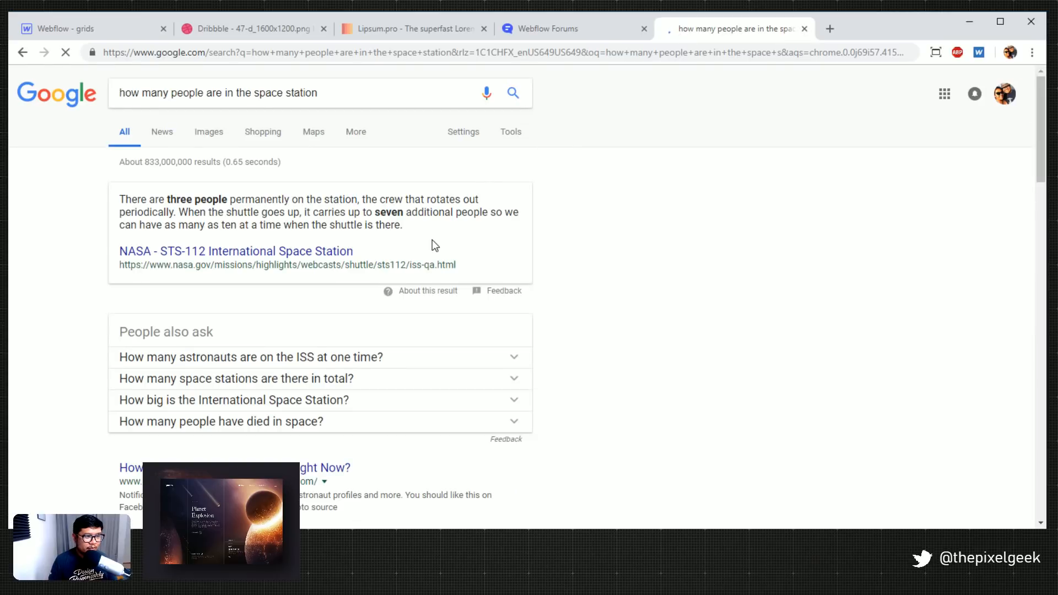
{"action": "scroll", "coordinate": [624, 271], "scroll_direction": "down", "scroll_amount": 5}
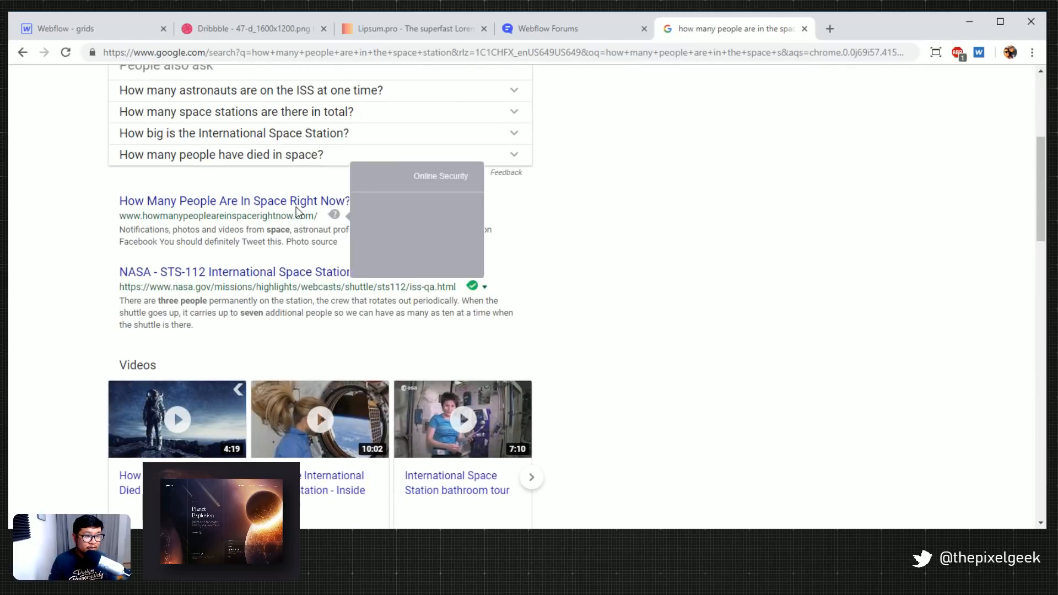
{"action": "left_click", "coordinate": [265, 200]}
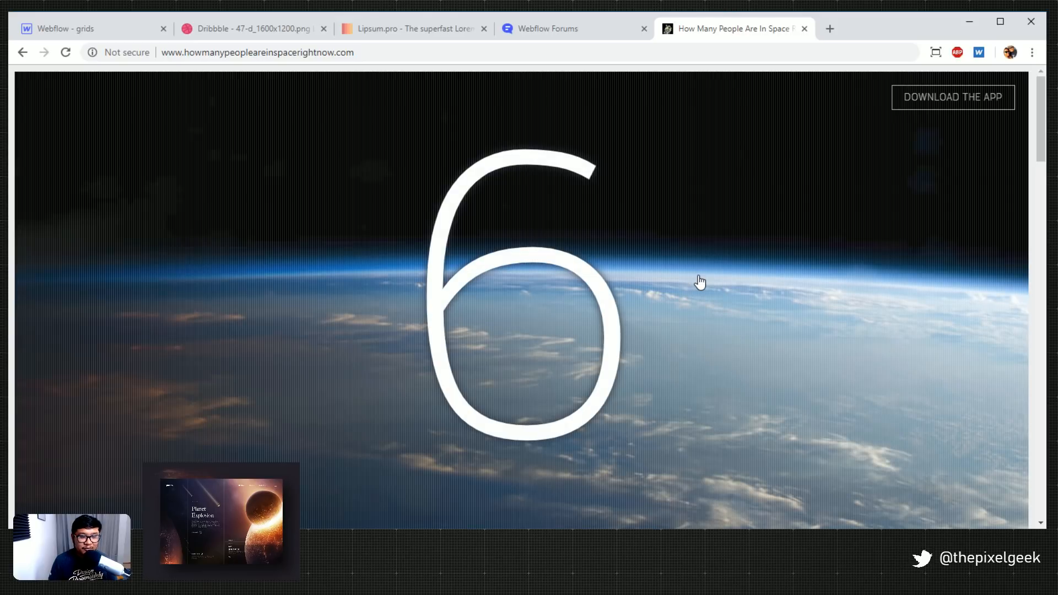
Look over the Dribbble planet design reference and return to the page in the Webflow Designer
{"action": "left_click", "coordinate": [121, 32]}
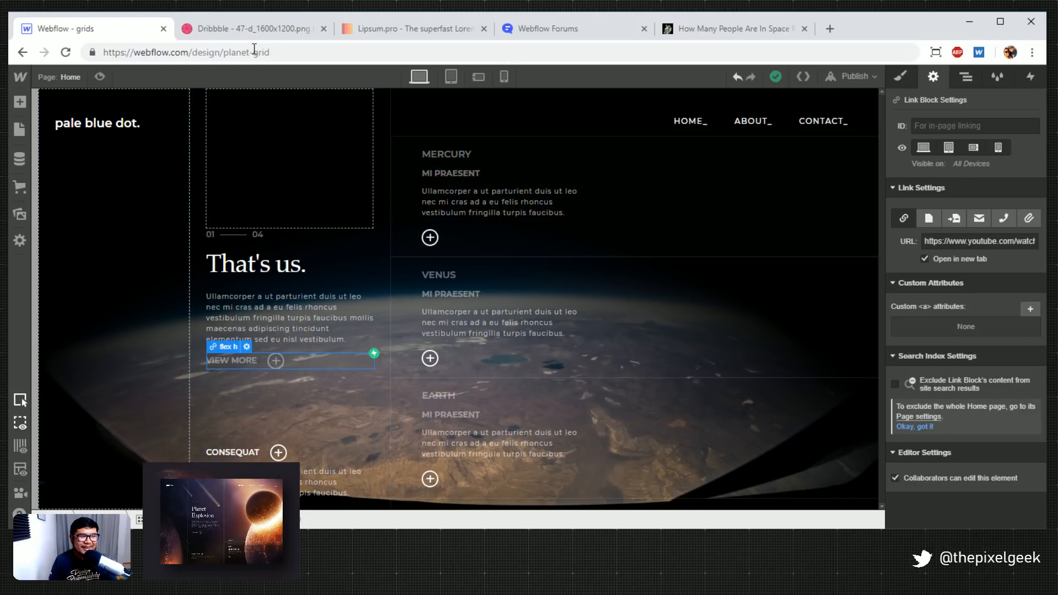
{"action": "left_click", "coordinate": [247, 28]}
{"action": "scroll", "coordinate": [305, 335], "scroll_direction": "up", "scroll_amount": 4}
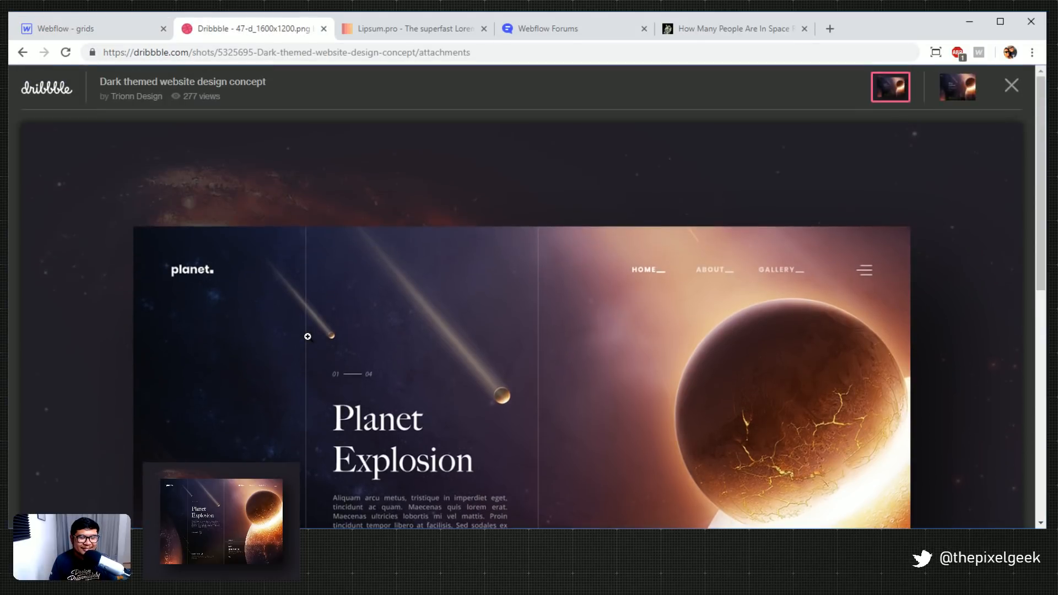
{"action": "scroll", "coordinate": [304, 336], "scroll_direction": "down", "scroll_amount": 3}
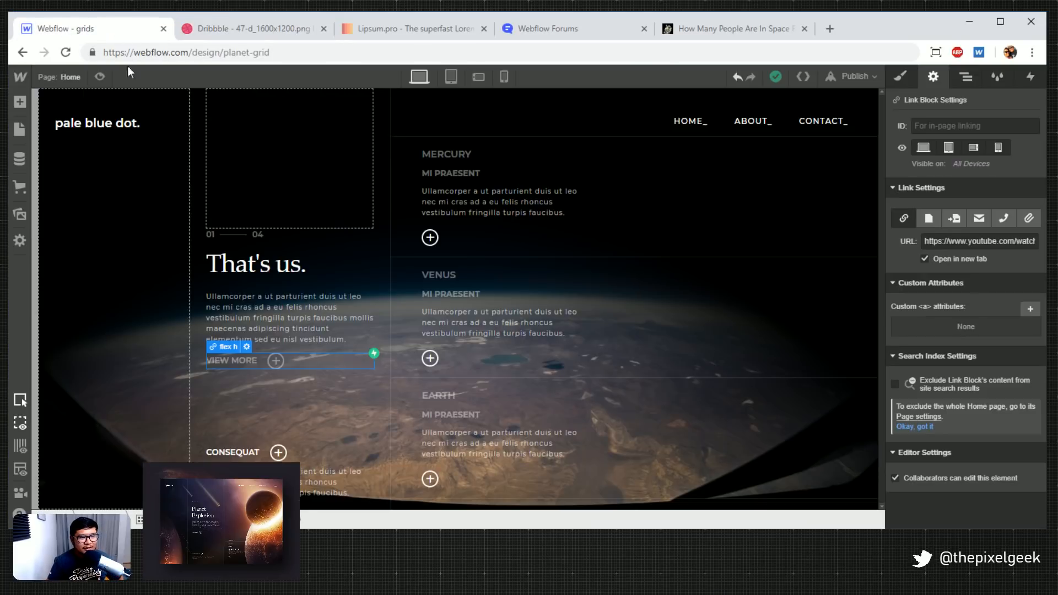
{"action": "left_click", "coordinate": [66, 32]}
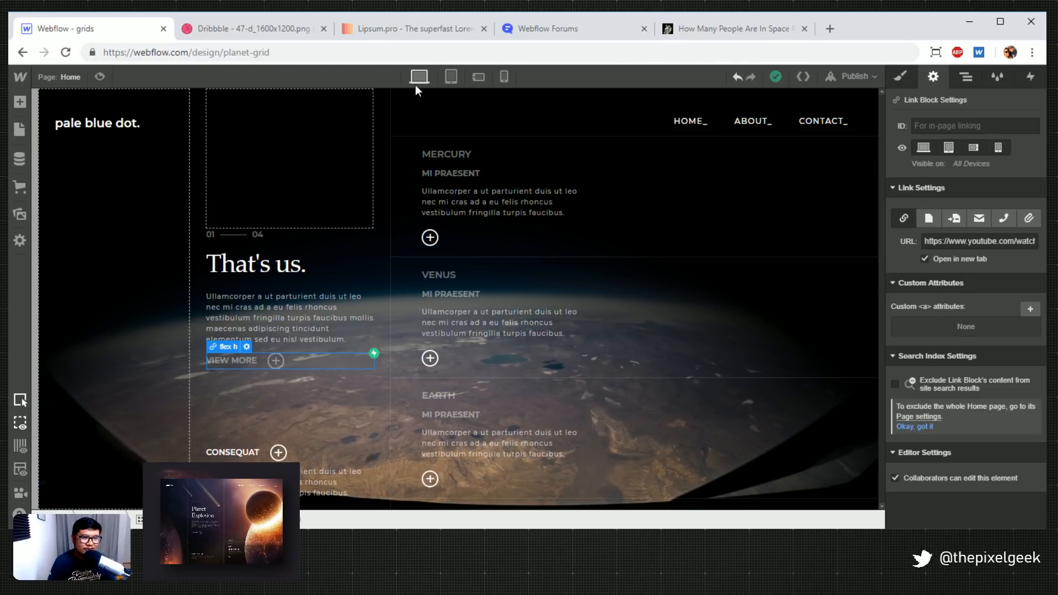
At the tablet breakpoint, color the navbar's menu button white and set its top and bottom padding to 0
{"action": "left_click", "coordinate": [451, 78]}
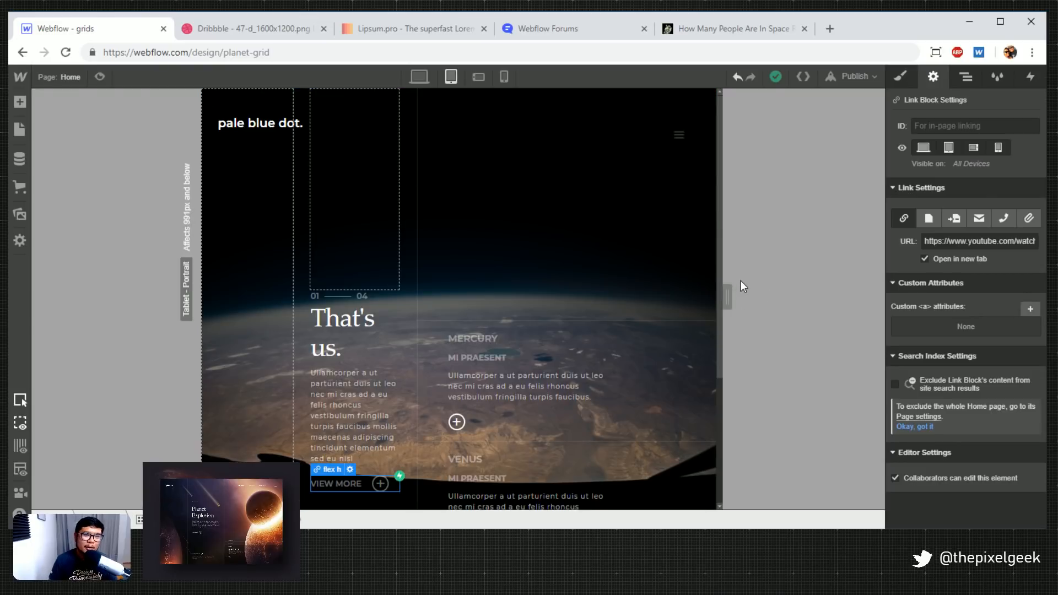
{"action": "left_click", "coordinate": [676, 146]}
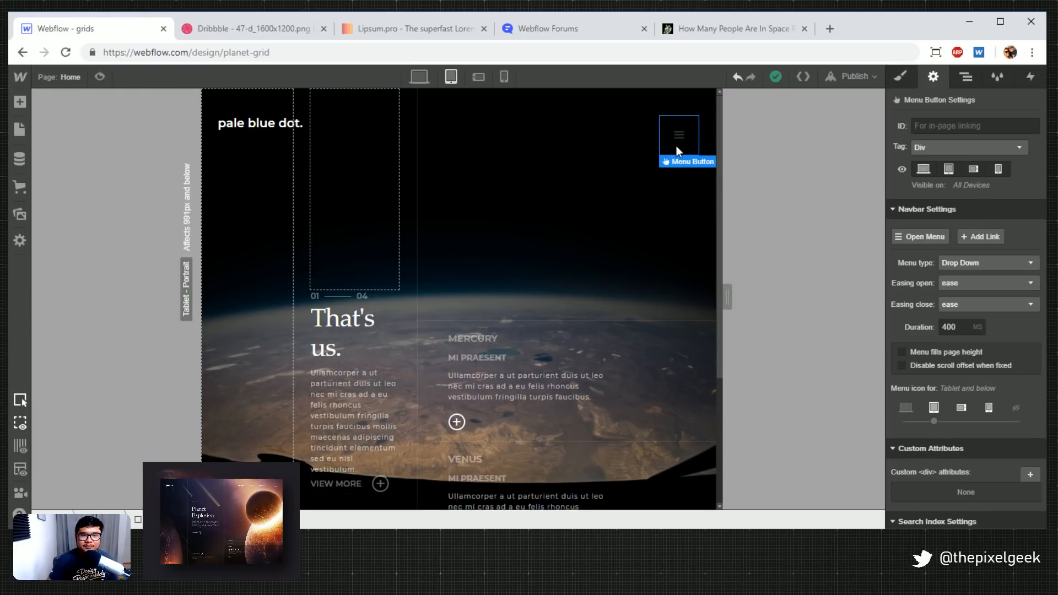
{"action": "left_click", "coordinate": [900, 76]}
{"action": "scroll", "coordinate": [968, 444], "scroll_direction": "down", "scroll_amount": 6}
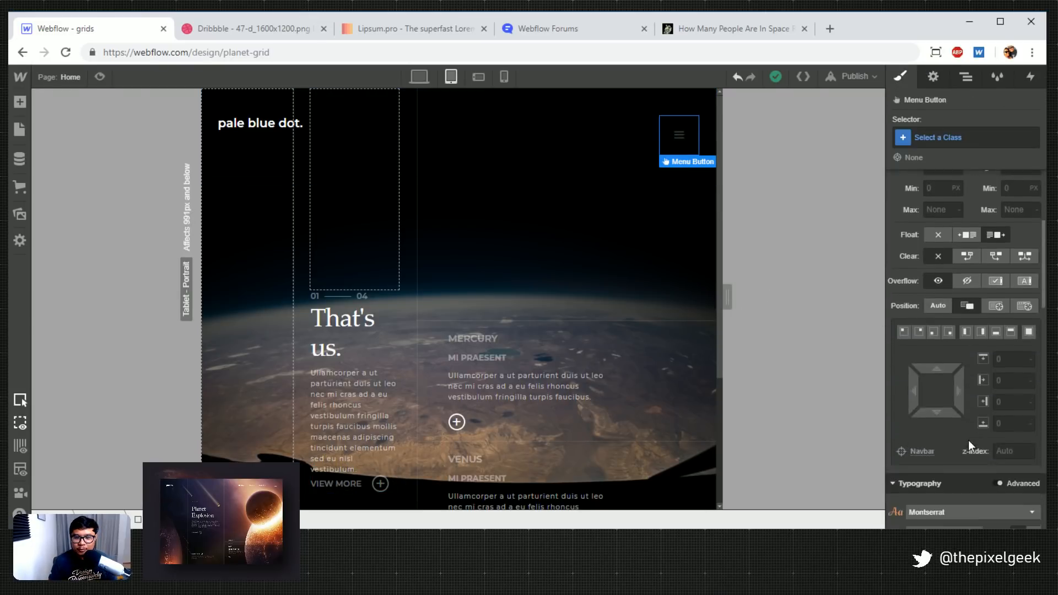
{"action": "left_click", "coordinate": [931, 413]}
{"action": "type", "text": "white"}
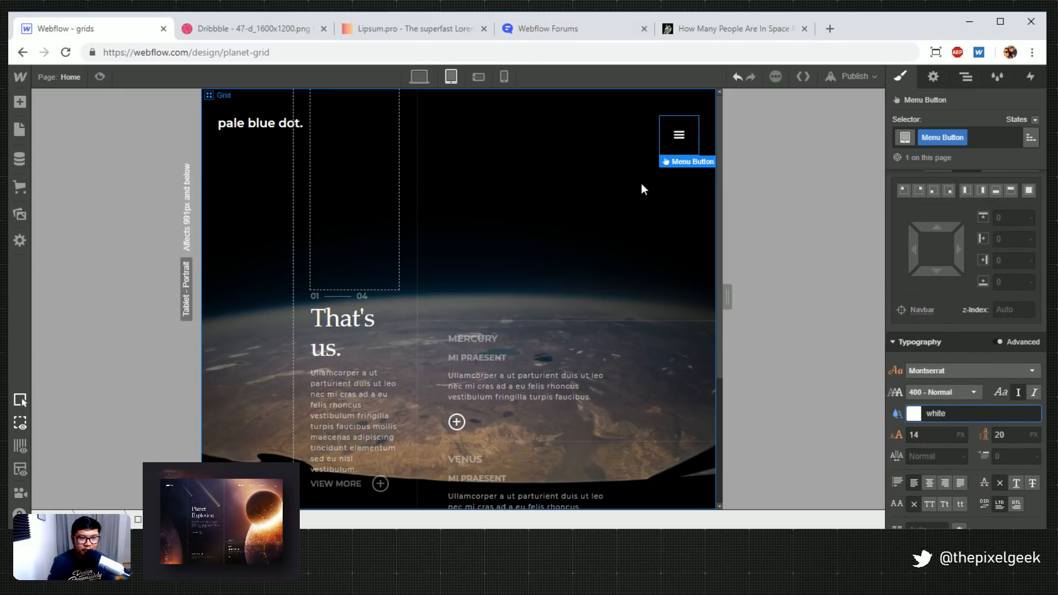
{"action": "scroll", "coordinate": [947, 289], "scroll_direction": "up", "scroll_amount": 6}
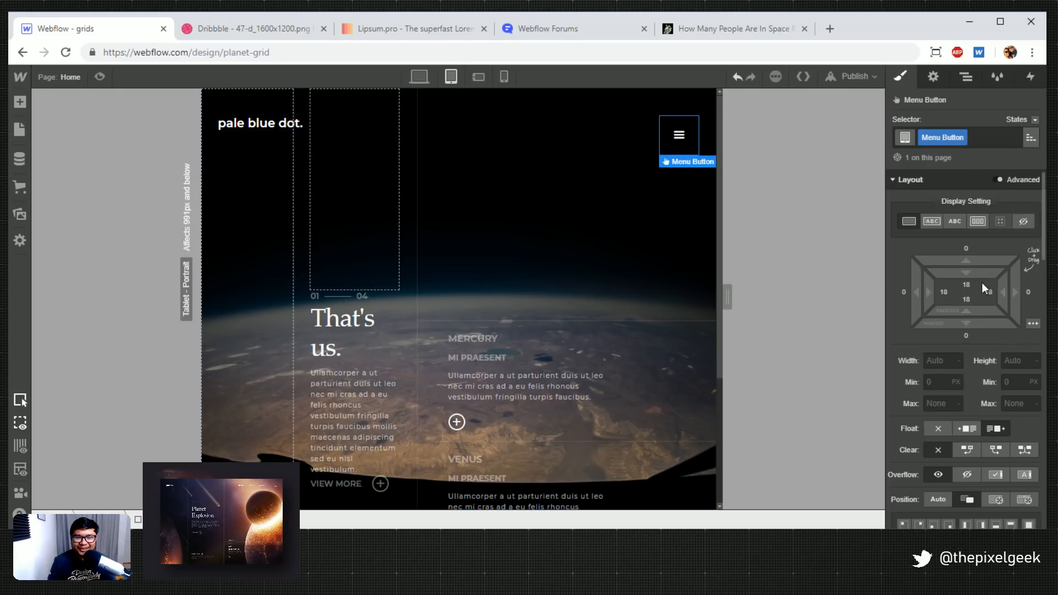
{"action": "left_click_drag", "start_coordinate": [967, 274], "coordinate": [981, 229]}
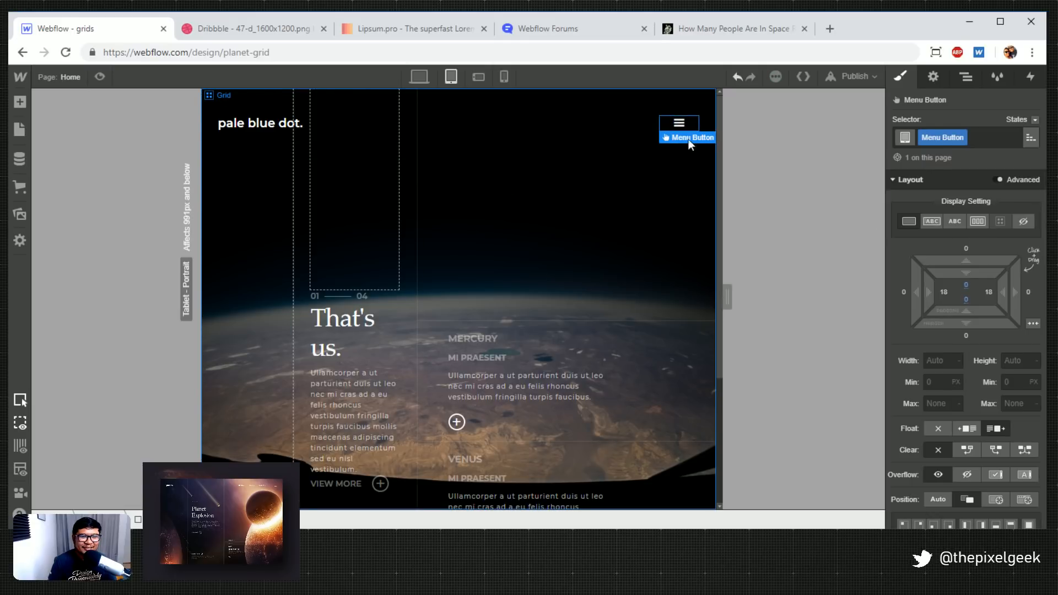
Examine how the tablet page scrolls and where its content runs past the wrapper section's background
{"action": "scroll", "coordinate": [346, 330], "scroll_direction": "down", "scroll_amount": 3}
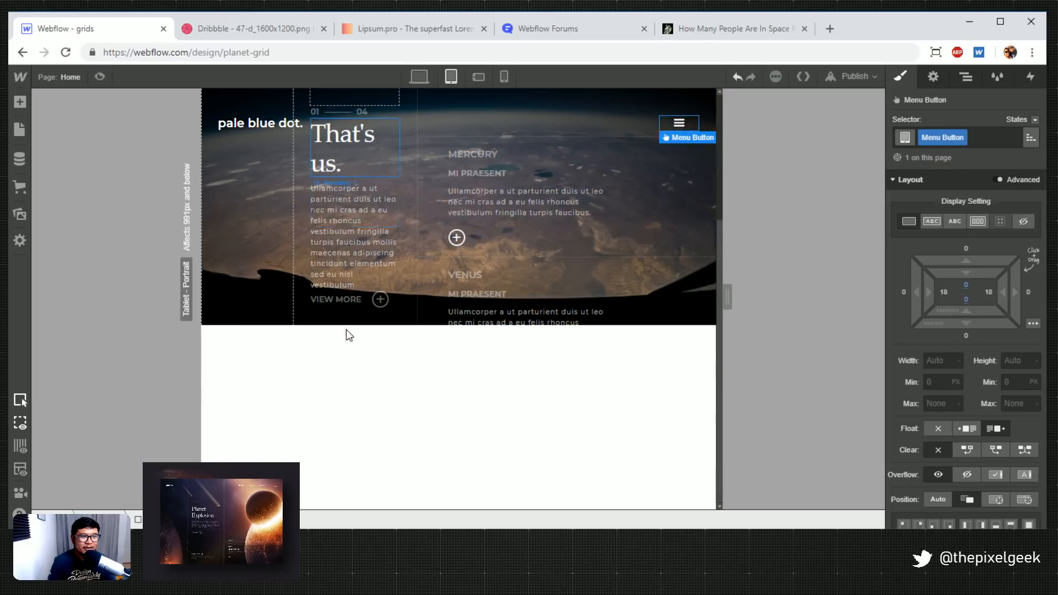
{"action": "scroll", "coordinate": [346, 327], "scroll_direction": "up", "scroll_amount": 3}
{"action": "scroll", "coordinate": [346, 325], "scroll_direction": "down", "scroll_amount": 3}
{"action": "scroll", "coordinate": [348, 324], "scroll_direction": "up", "scroll_amount": 3}
{"action": "scroll", "coordinate": [347, 324], "scroll_direction": "down", "scroll_amount": 3}
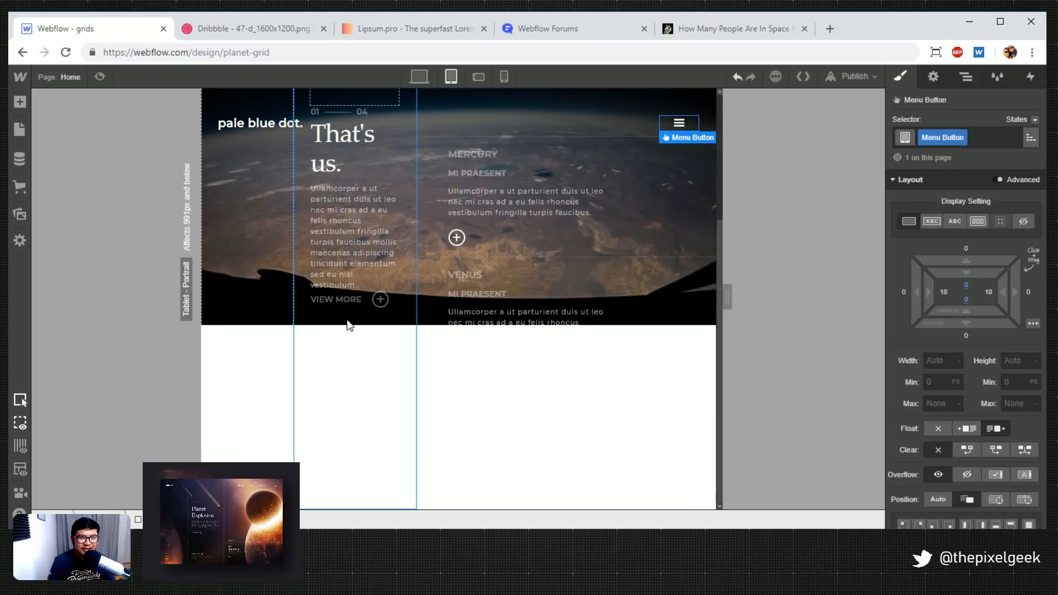
{"action": "scroll", "coordinate": [347, 324], "scroll_direction": "up", "scroll_amount": 3}
{"action": "scroll", "coordinate": [347, 325], "scroll_direction": "down", "scroll_amount": 1}
{"action": "scroll", "coordinate": [346, 319], "scroll_direction": "down", "scroll_amount": 2}
{"action": "scroll", "coordinate": [346, 319], "scroll_direction": "up", "scroll_amount": 3}
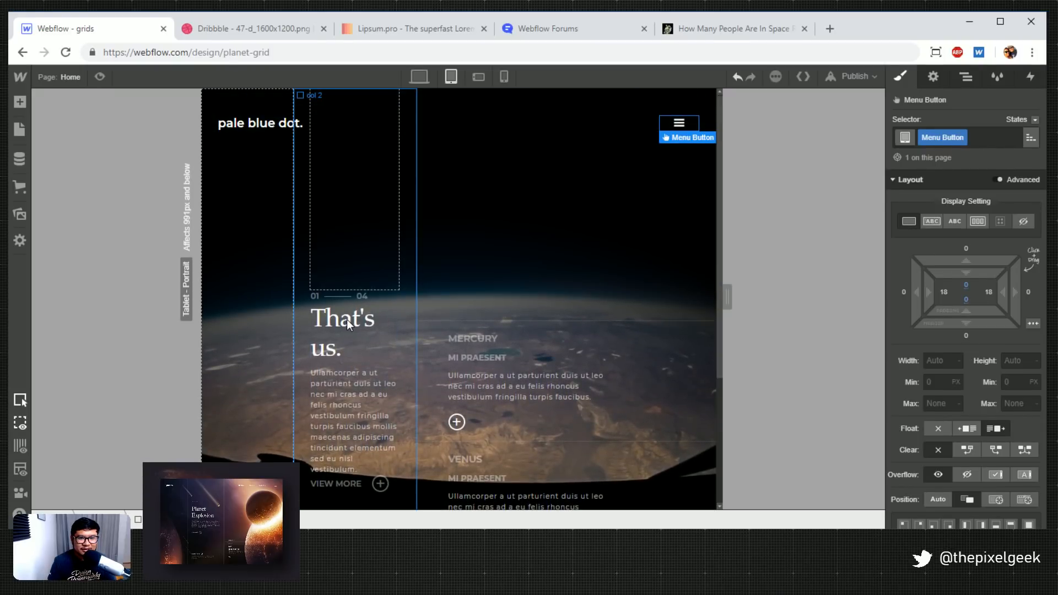
Set the wrapper section's overflow to hidden, at the desktop breakpoint instead of only at tablet, and check that tablet inherits it
{"action": "left_click", "coordinate": [975, 82]}
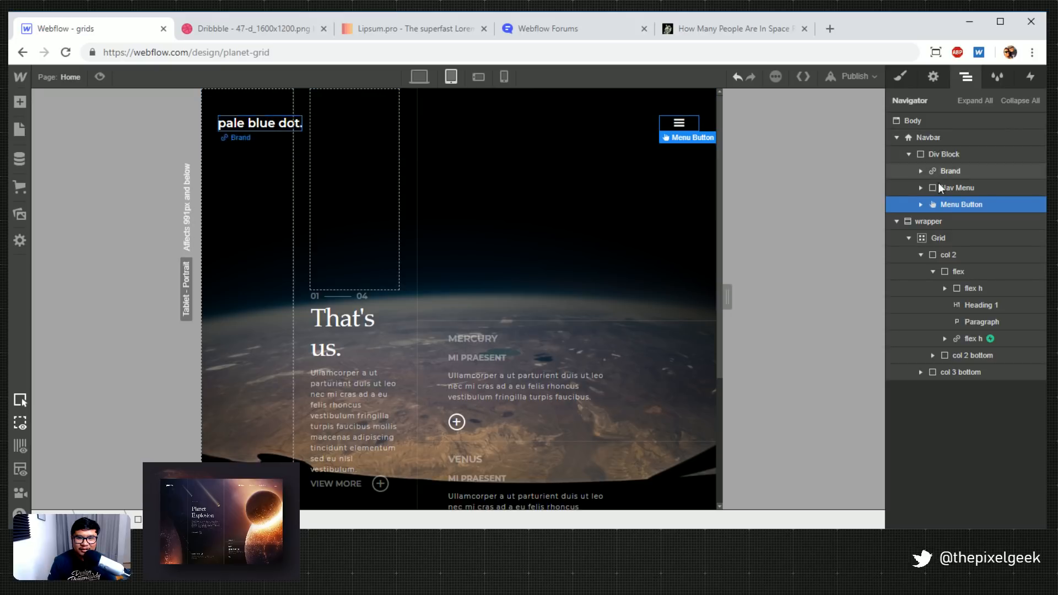
{"action": "left_click", "coordinate": [937, 220]}
{"action": "left_click", "coordinate": [902, 78]}
{"action": "scroll", "coordinate": [972, 385], "scroll_direction": "down", "scroll_amount": 4}
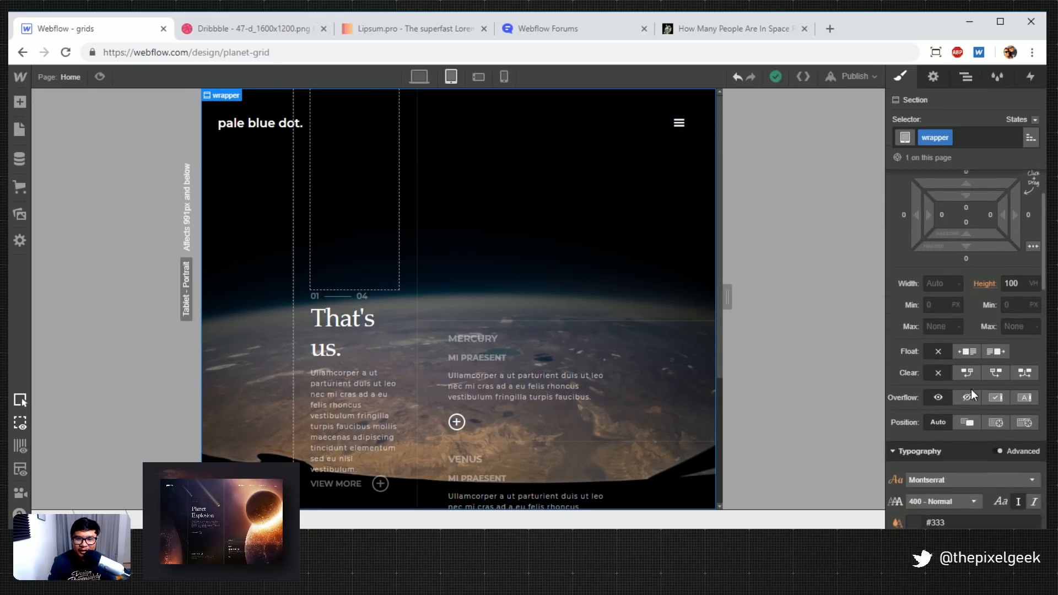
{"action": "left_click", "coordinate": [966, 340]}
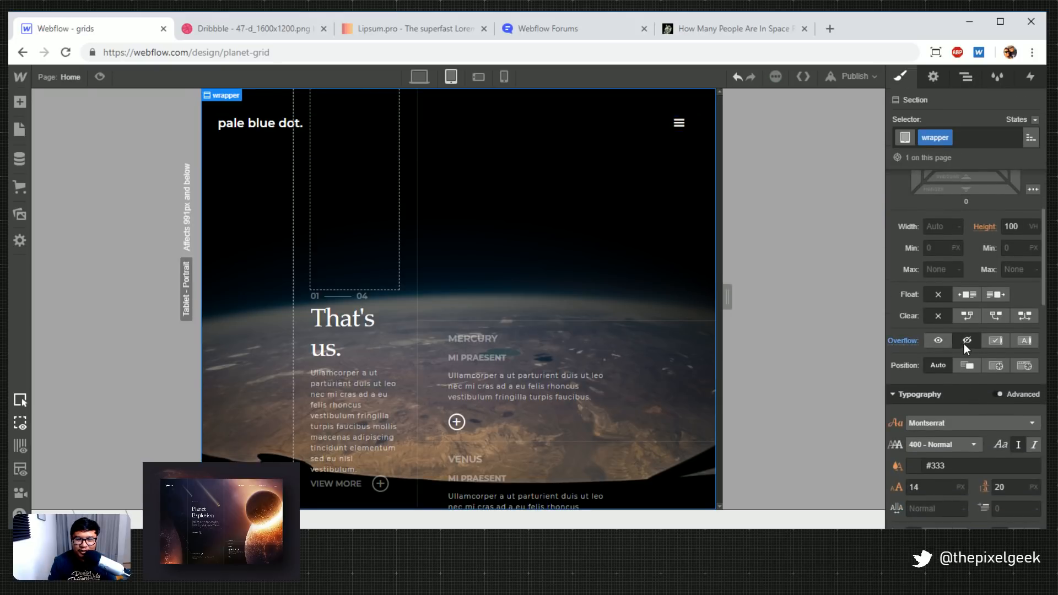
{"action": "left_click", "coordinate": [419, 76]}
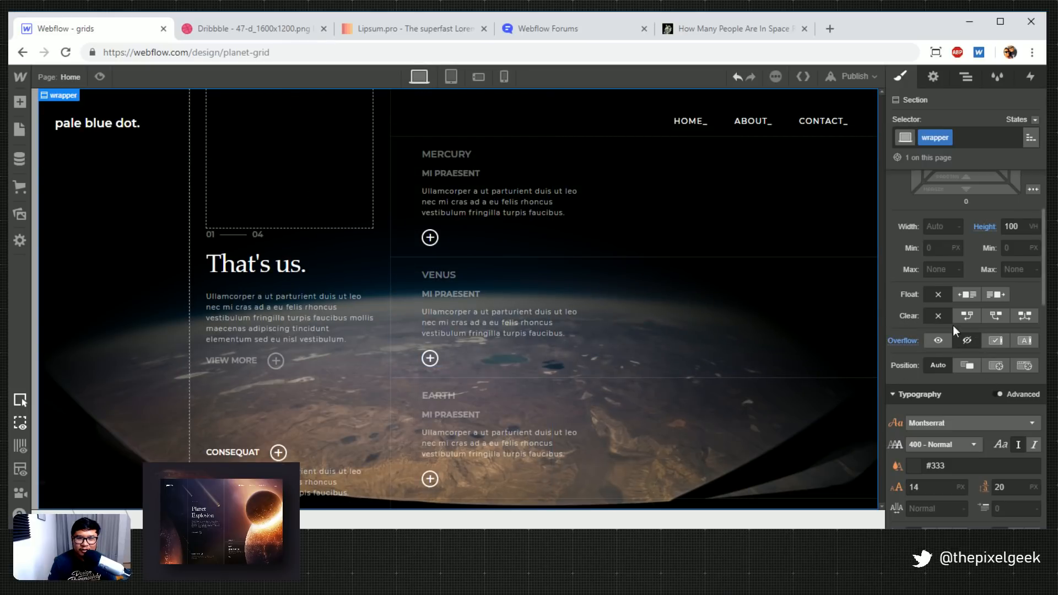
{"action": "left_click", "coordinate": [451, 77]}
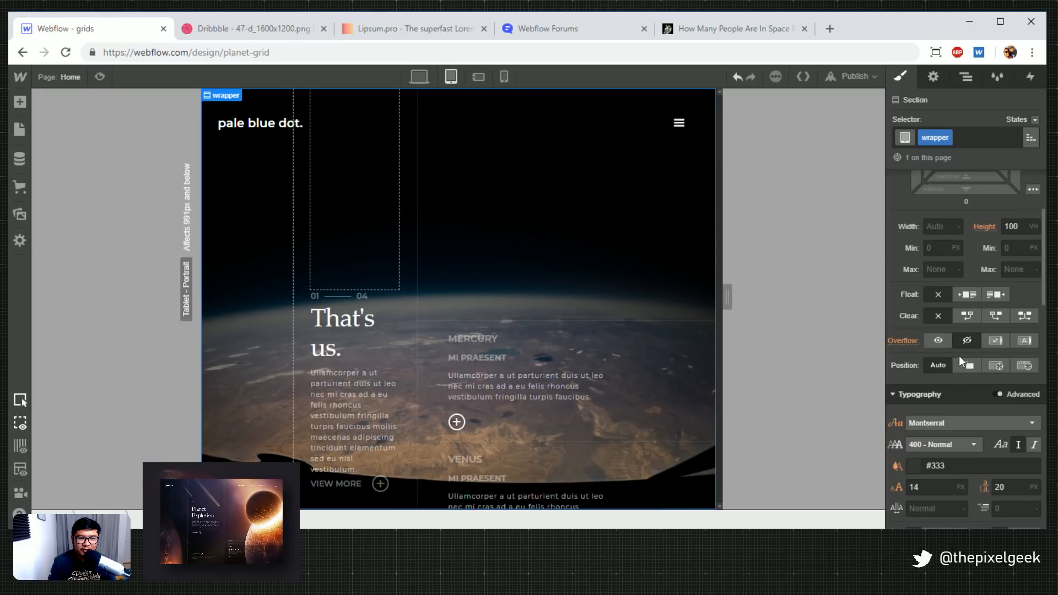
Compare the desktop and tablet layouts with the Dribbble planet design reference
{"action": "left_click", "coordinate": [420, 77]}
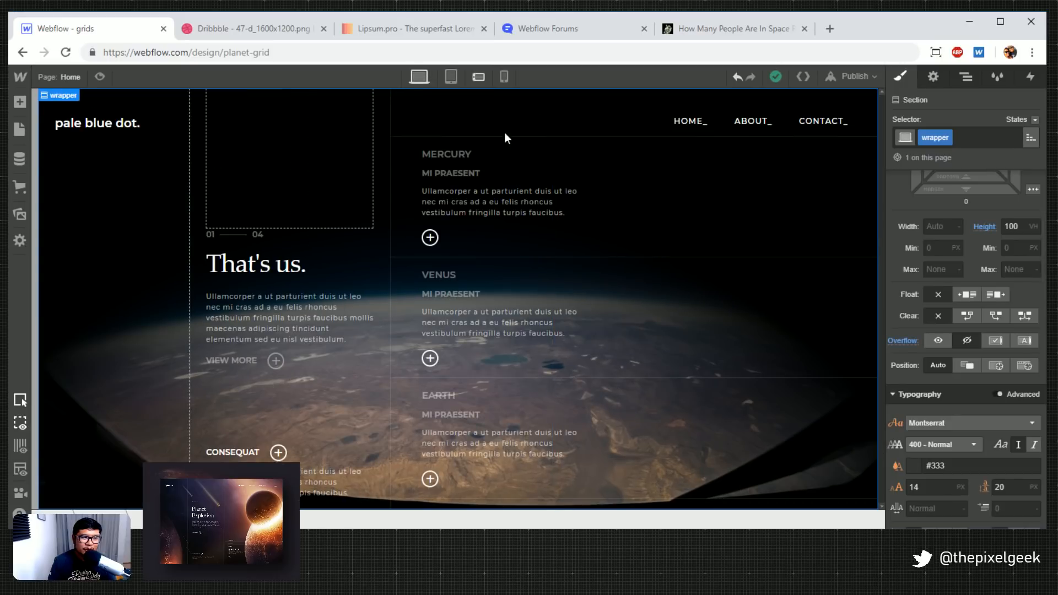
{"action": "left_click", "coordinate": [449, 77]}
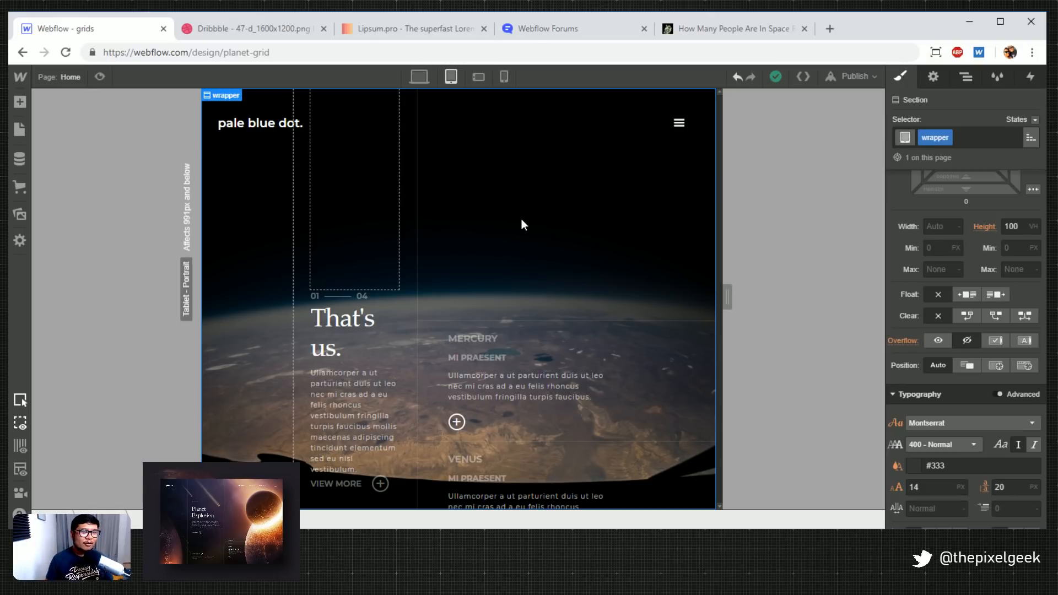
{"action": "left_click", "coordinate": [318, 33]}
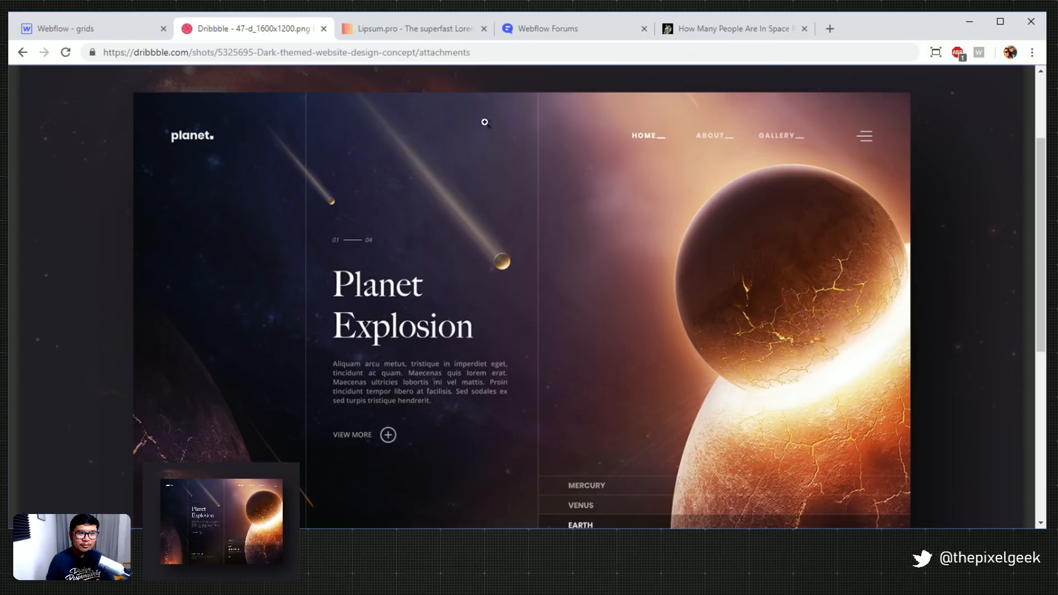
Review the lower part of the planet design reference, close the Dribbble and Lipsum.pro pages, and return to the Webflow project
{"action": "left_click", "coordinate": [626, 340]}
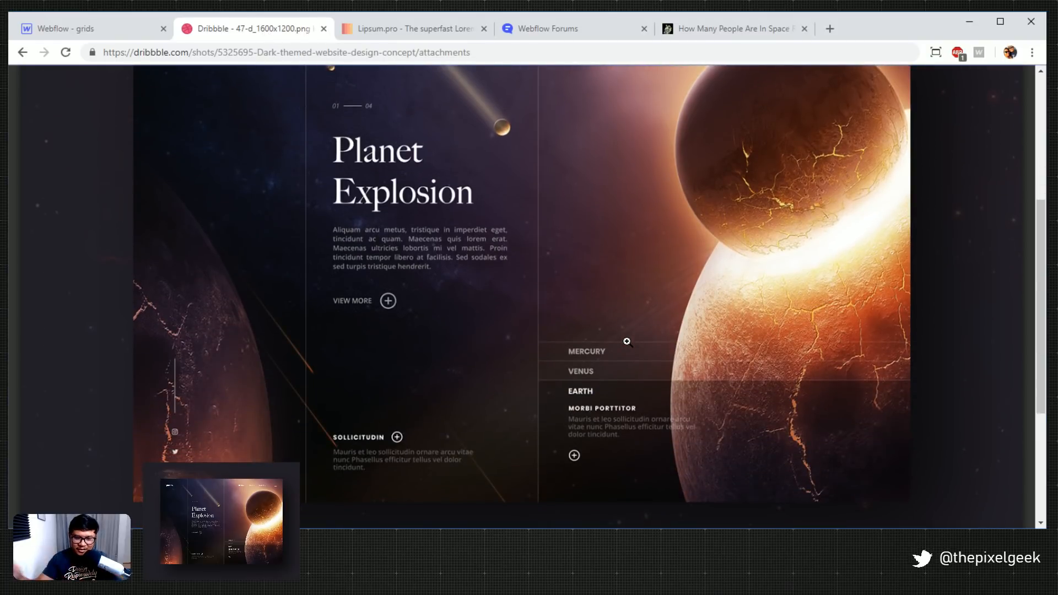
{"action": "scroll", "coordinate": [627, 342], "scroll_direction": "up", "scroll_amount": 1}
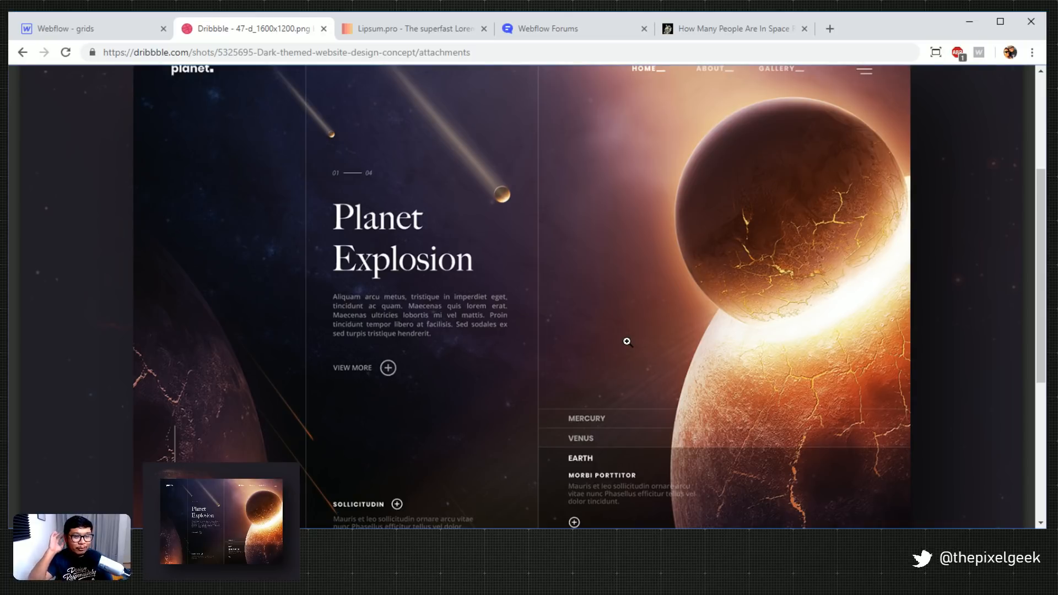
{"action": "left_click", "coordinate": [328, 26]}
{"action": "left_click", "coordinate": [329, 25]}
{"action": "left_click", "coordinate": [95, 34]}
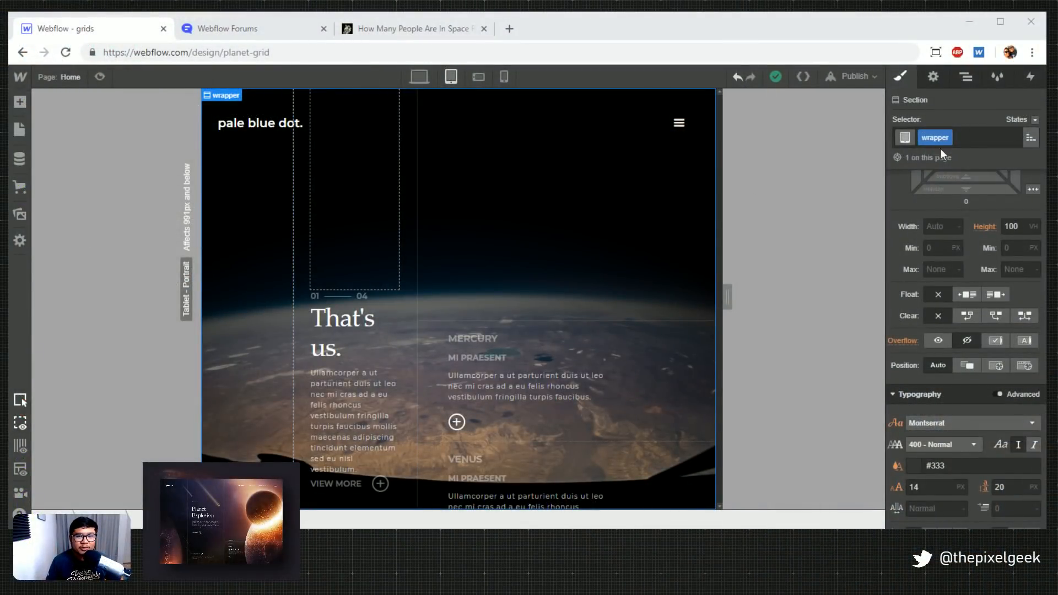
At the tablet breakpoint, add two more 1 FR rows to the Grid inside the wrapper section
{"action": "left_click", "coordinate": [963, 78]}
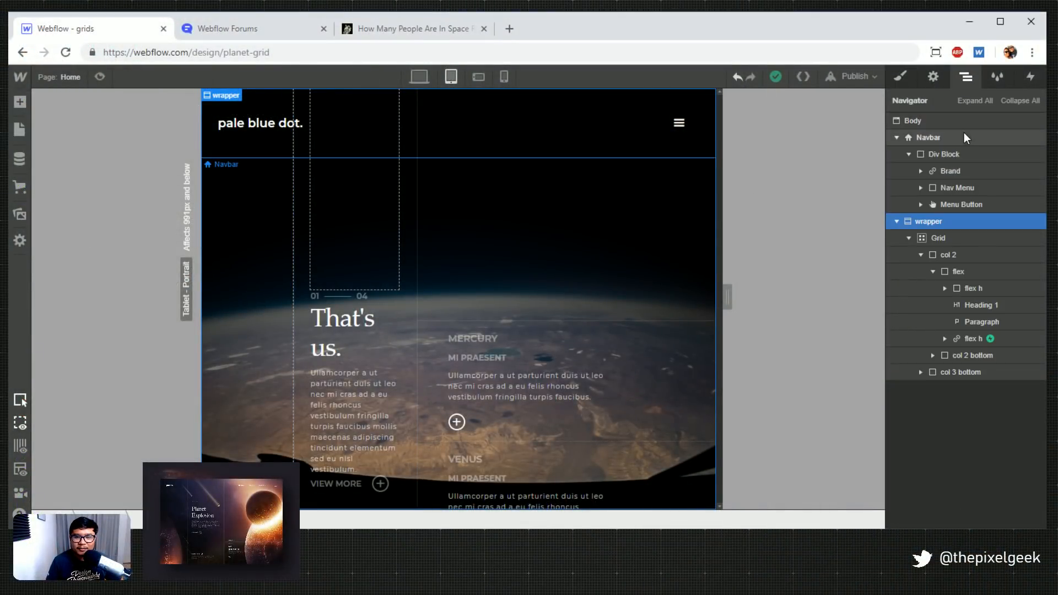
{"action": "left_click", "coordinate": [940, 254]}
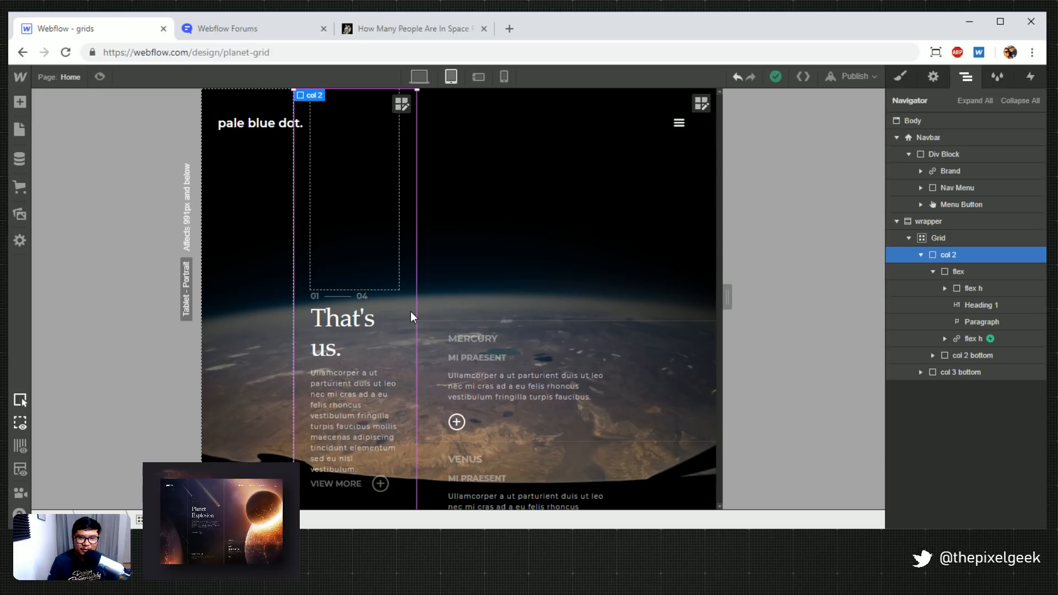
{"action": "left_click", "coordinate": [900, 73]}
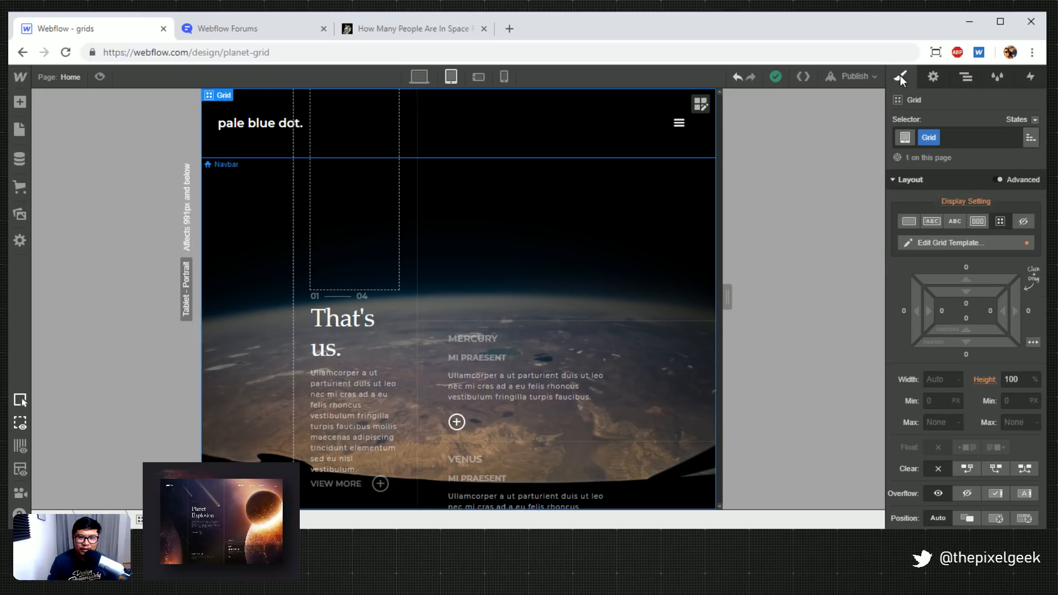
{"action": "left_click", "coordinate": [977, 239]}
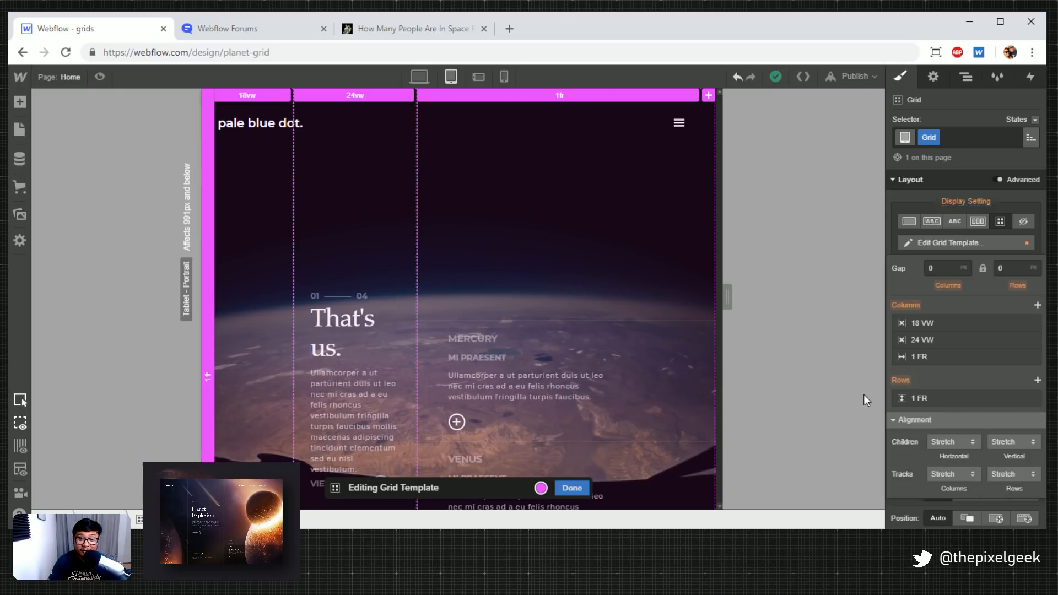
{"action": "left_click", "coordinate": [1038, 380]}
{"action": "left_click", "coordinate": [1037, 380]}
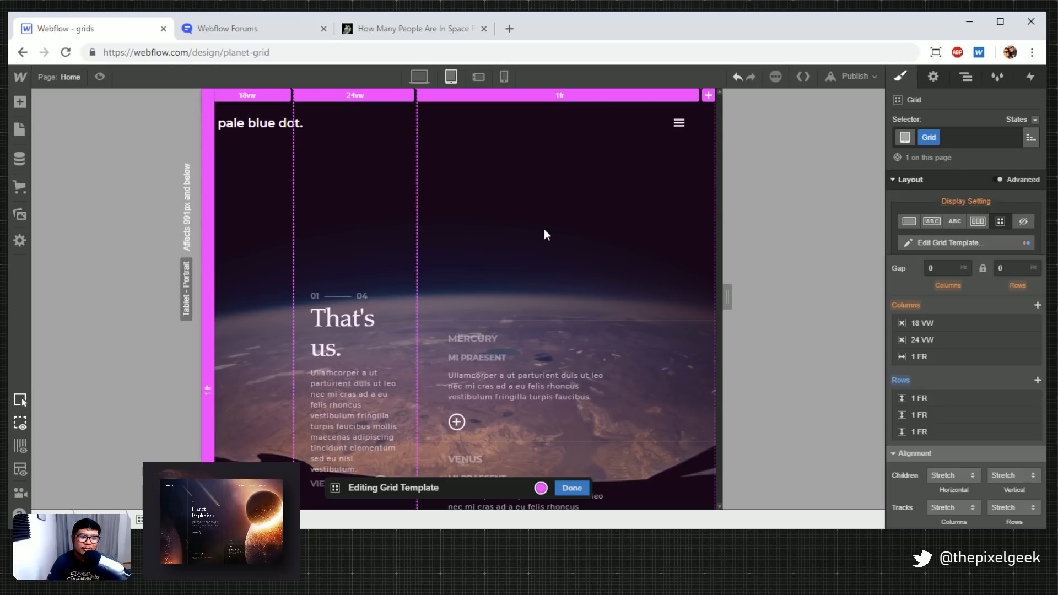
Try stretching col 2 across the first two columns of the tablet grid
{"action": "left_click", "coordinate": [961, 84]}
{"action": "left_click", "coordinate": [959, 77]}
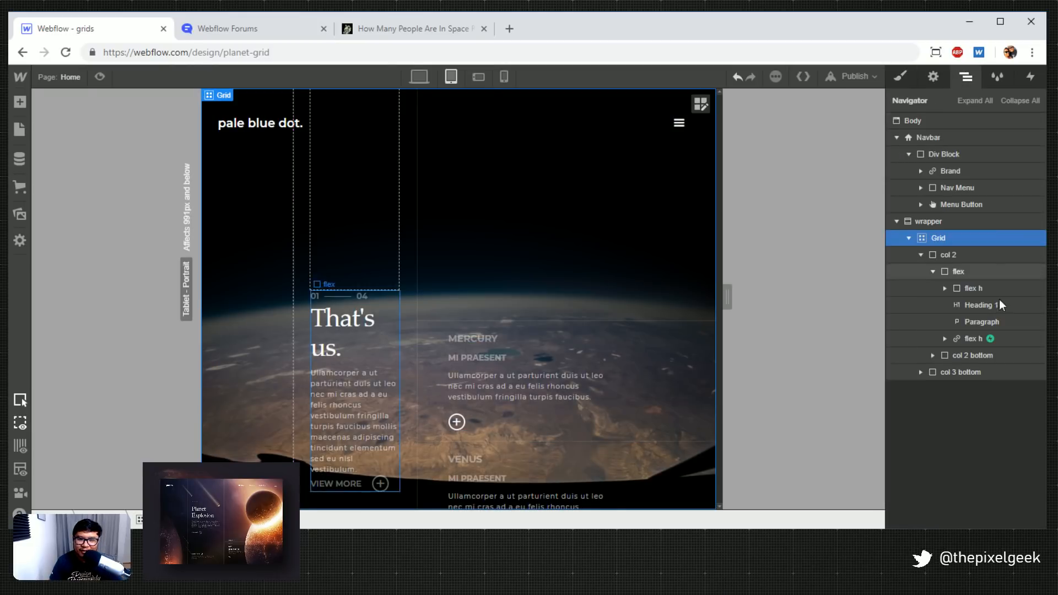
{"action": "left_click", "coordinate": [944, 255]}
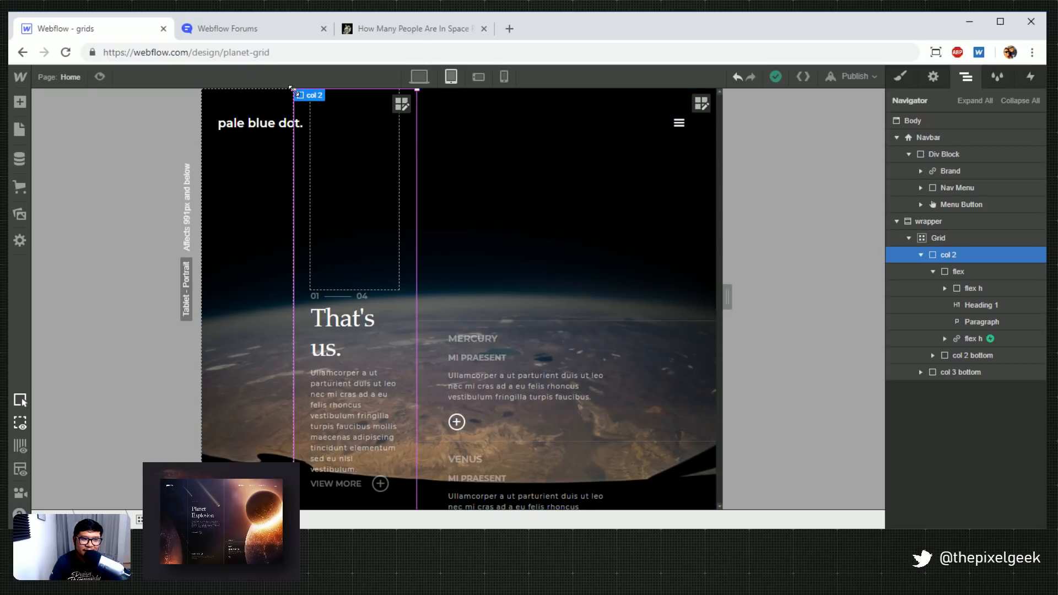
{"action": "left_click_drag", "start_coordinate": [296, 95], "coordinate": [219, 190]}
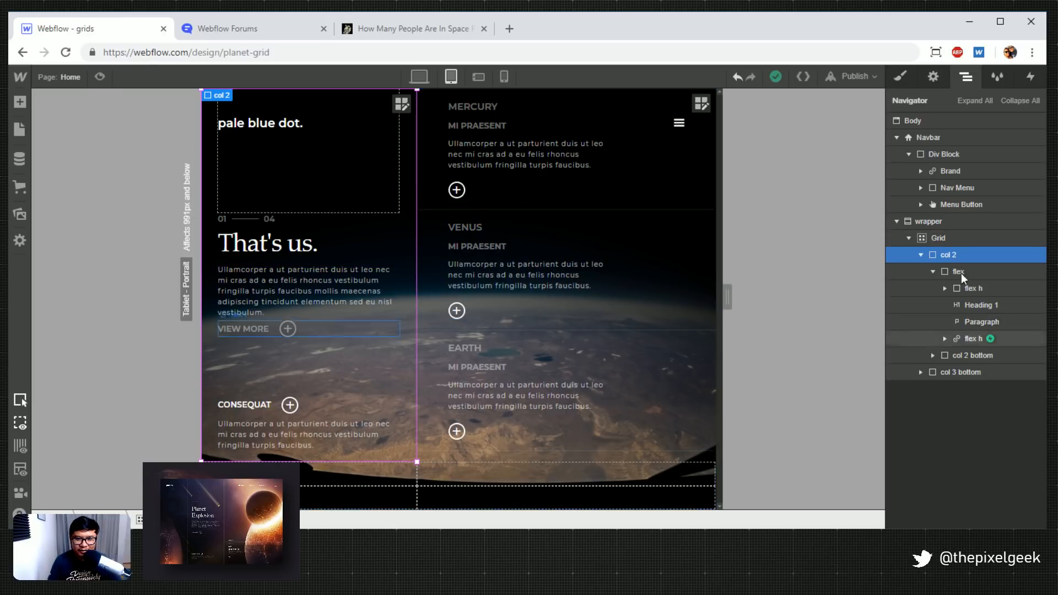
{"action": "left_click", "coordinate": [920, 255]}
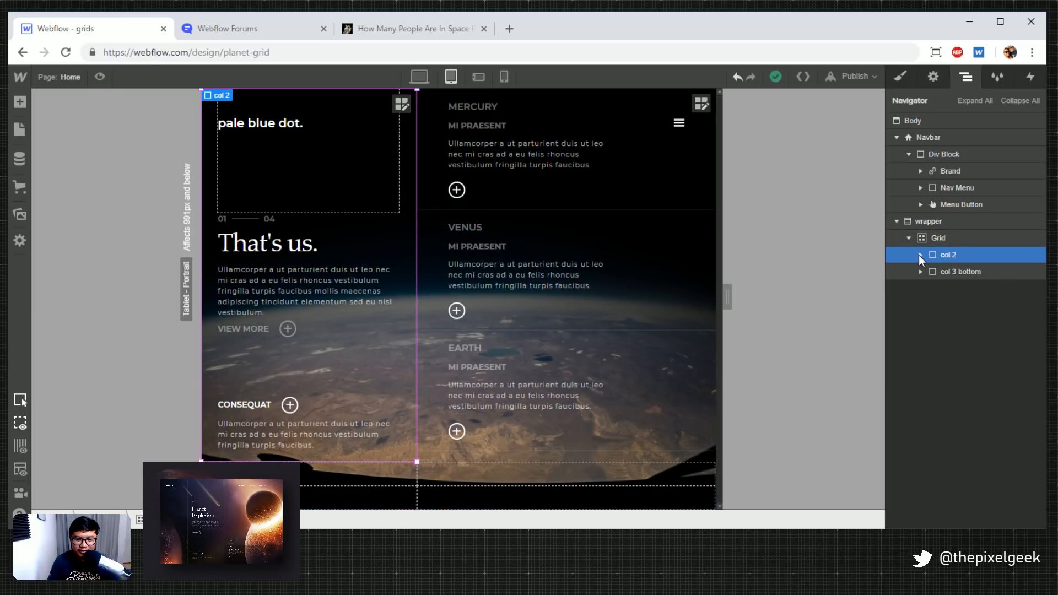
Try to reposition col 3 bottom in the tablet grid and undo the navbar move and the column placement changes
{"action": "left_click", "coordinate": [963, 273]}
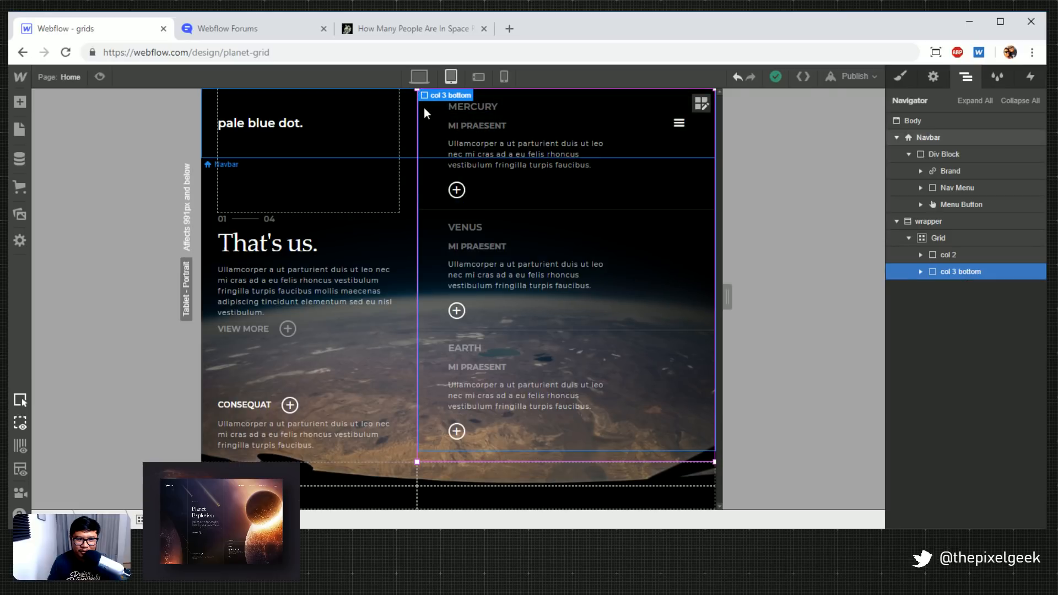
{"action": "left_click_drag", "start_coordinate": [424, 110], "coordinate": [446, 110]}
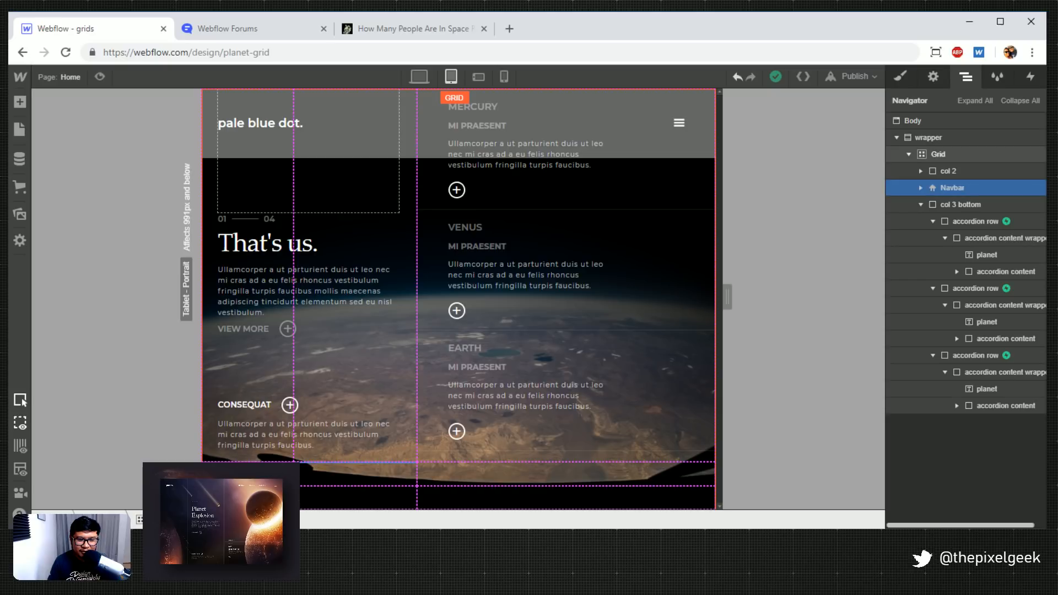
{"action": "left_click_drag", "start_coordinate": [446, 110], "coordinate": [446, 110]}
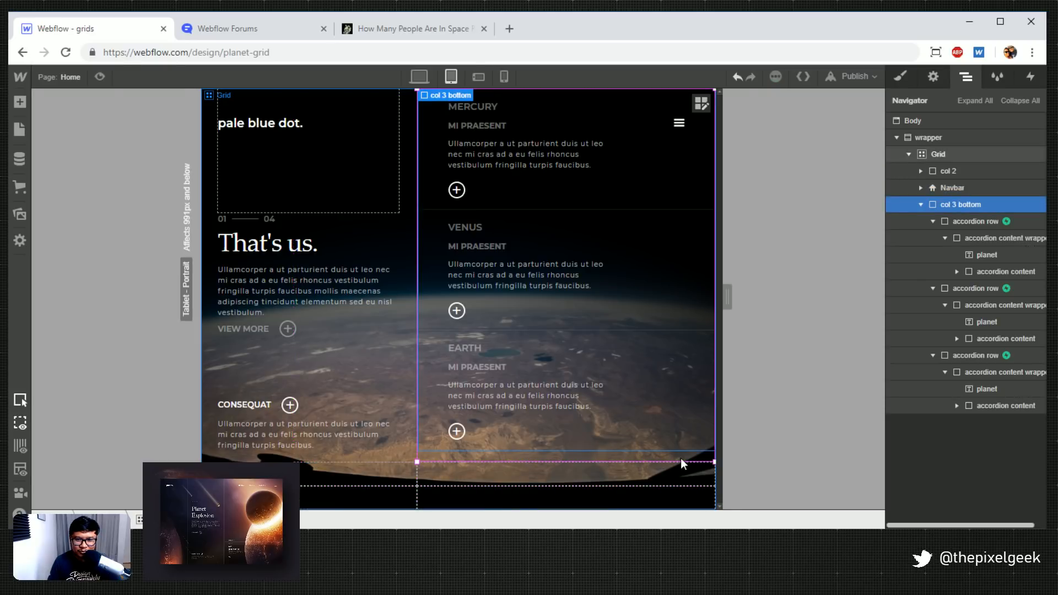
{"action": "key", "text": "ctrl+z"}
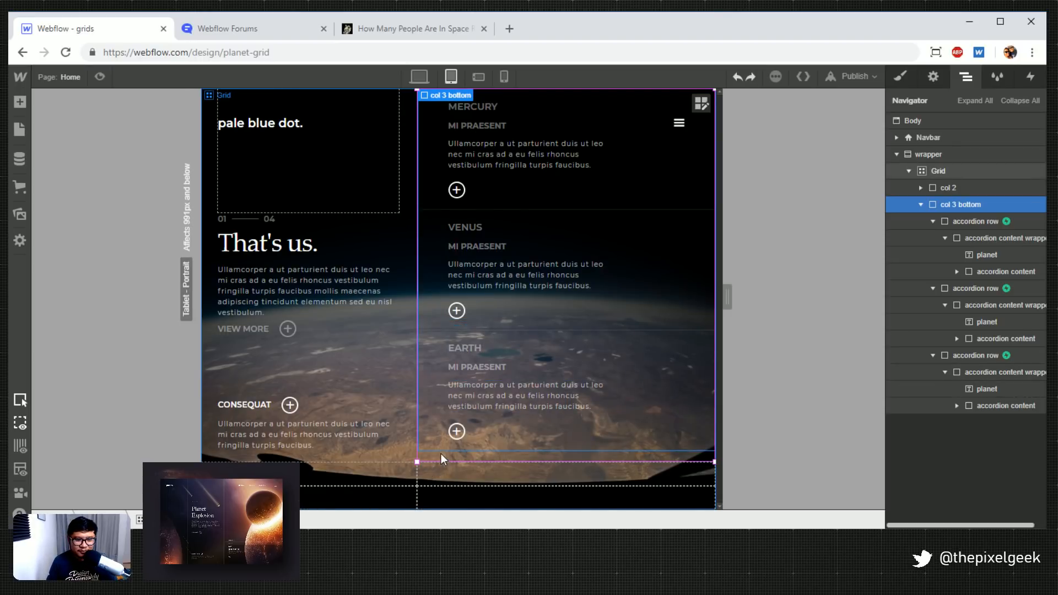
{"action": "left_click_drag", "start_coordinate": [444, 480], "coordinate": [300, 508]}
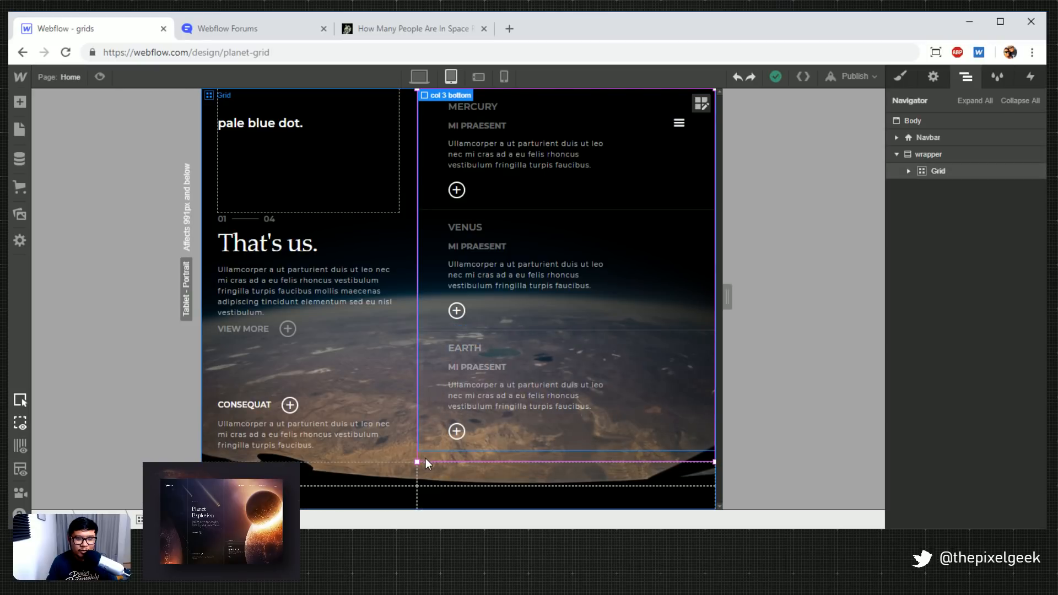
{"action": "left_click_drag", "start_coordinate": [429, 455], "coordinate": [637, 354]}
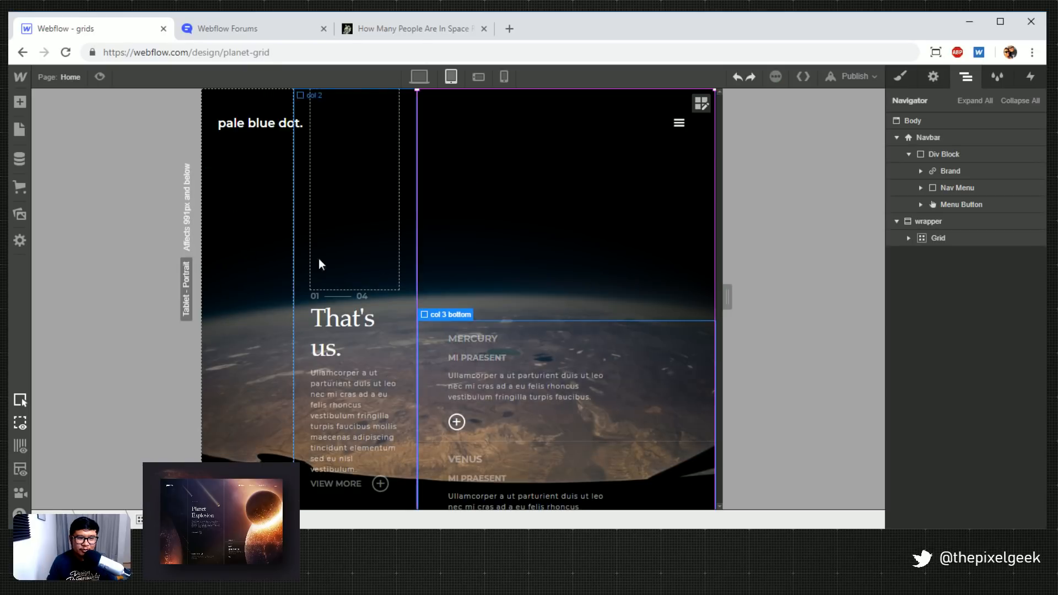
Move col 2 into the first column of the tablet grid
{"action": "left_click", "coordinate": [414, 196]}
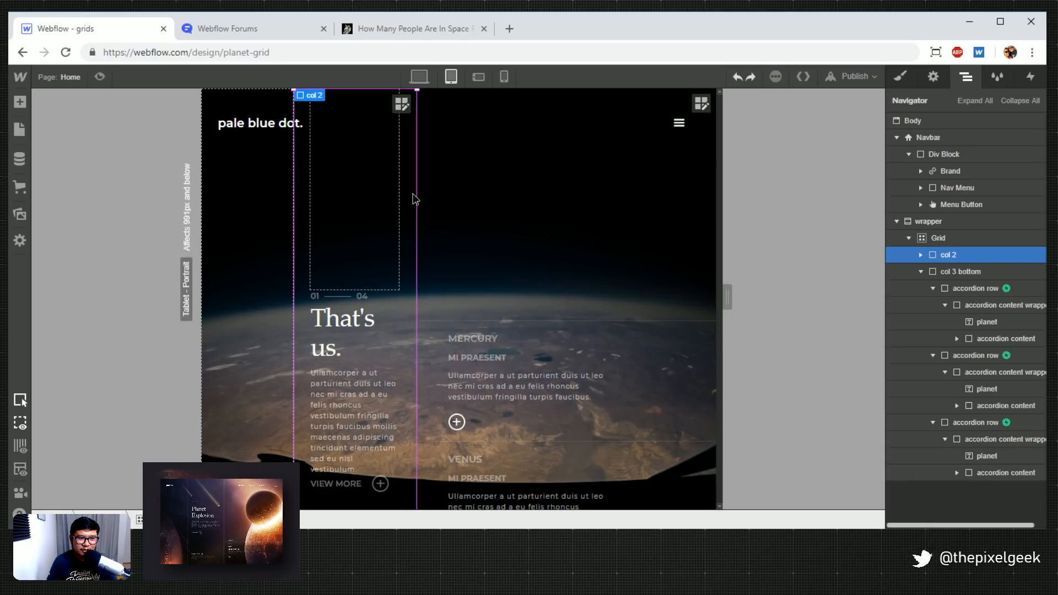
{"action": "left_click", "coordinate": [402, 104]}
{"action": "left_click_drag", "start_coordinate": [355, 190], "coordinate": [246, 222]}
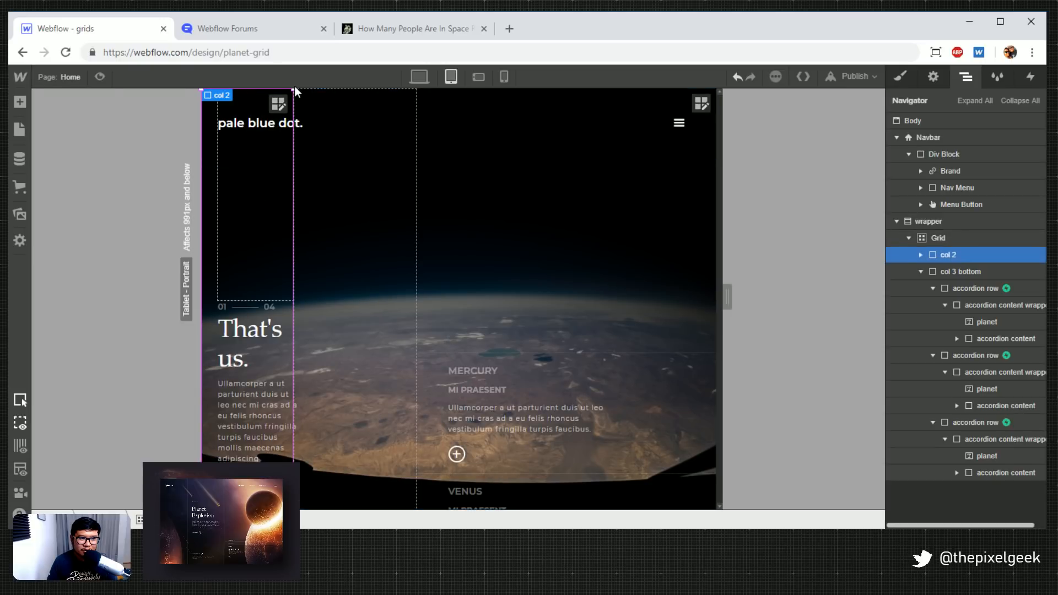
Check the tablet grid template's columns and rows, and stretch col 2 across all three columns in the first row
{"action": "left_click", "coordinate": [928, 238]}
{"action": "left_click", "coordinate": [904, 76]}
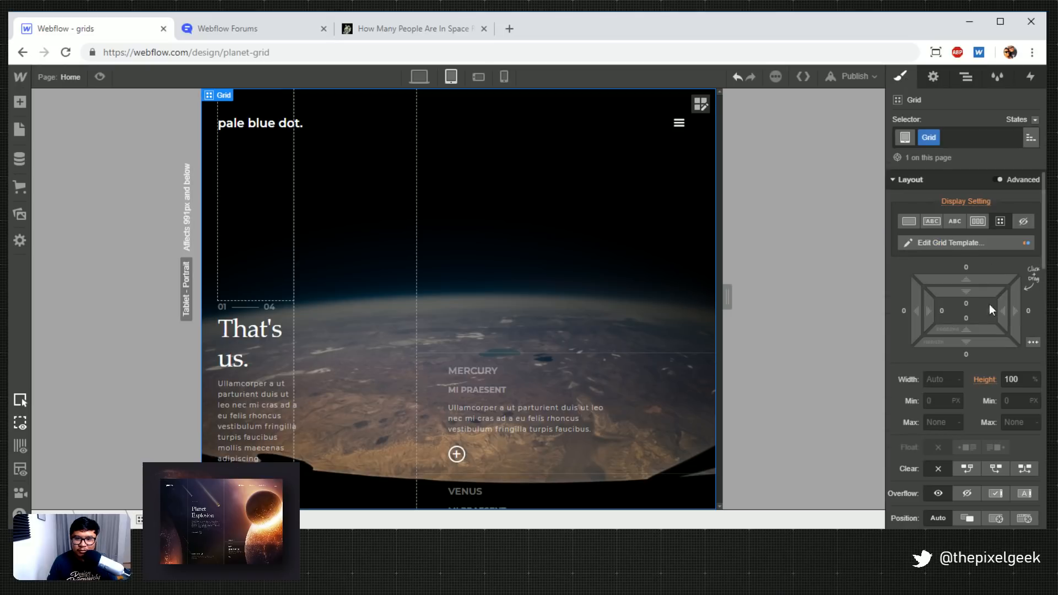
{"action": "left_click", "coordinate": [946, 242]}
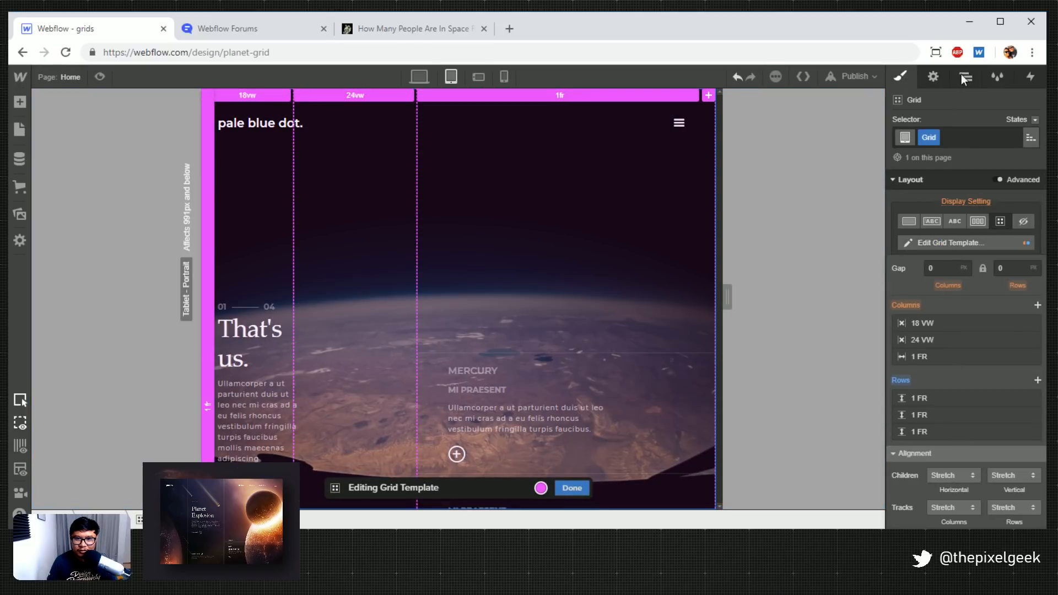
{"action": "key", "text": "Escape"}
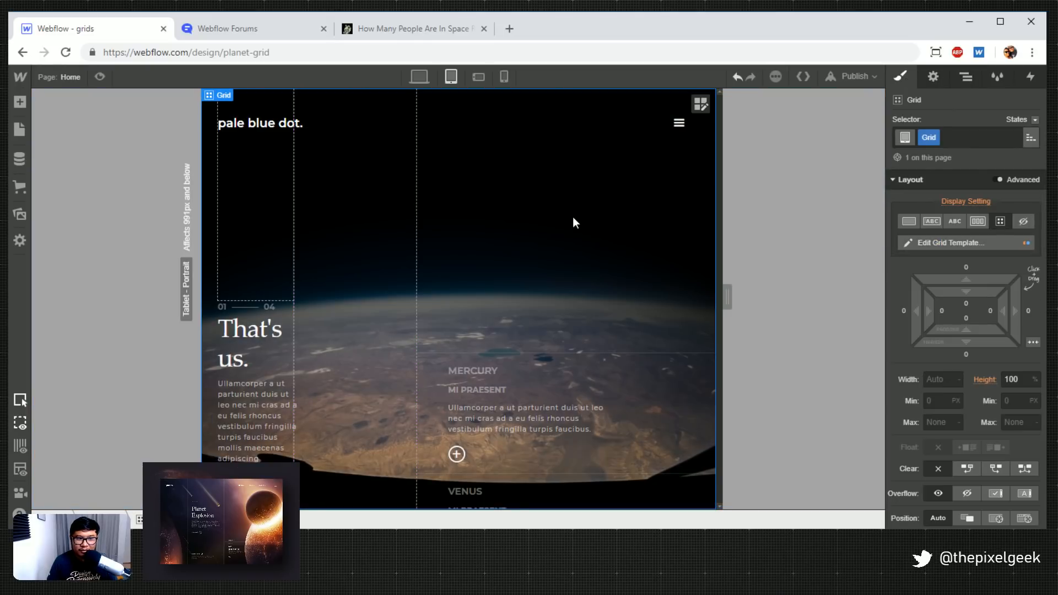
{"action": "left_click", "coordinate": [210, 292]}
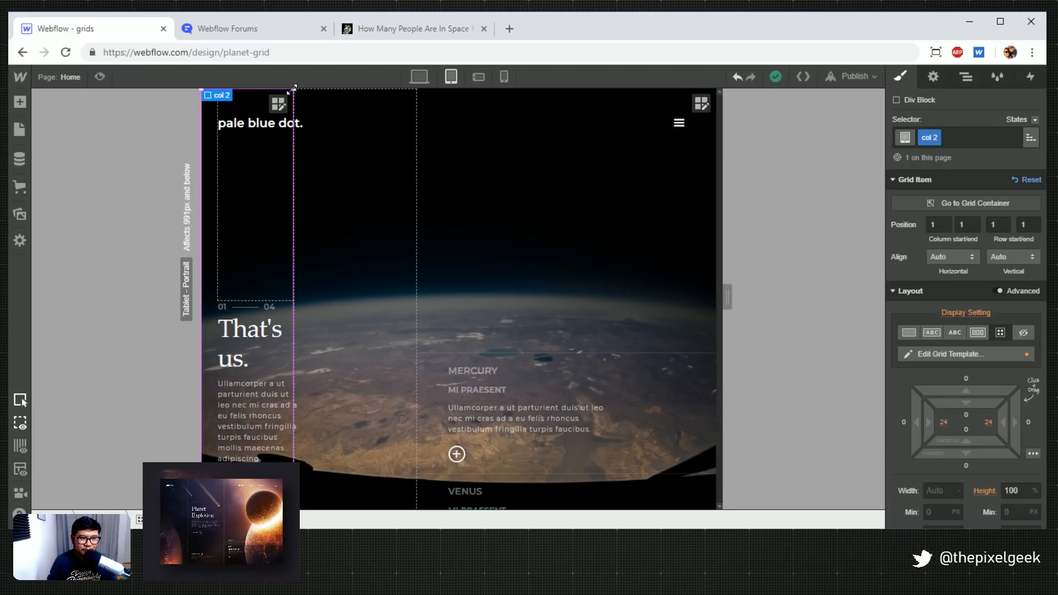
{"action": "left_click_drag", "start_coordinate": [294, 88], "coordinate": [639, 126]}
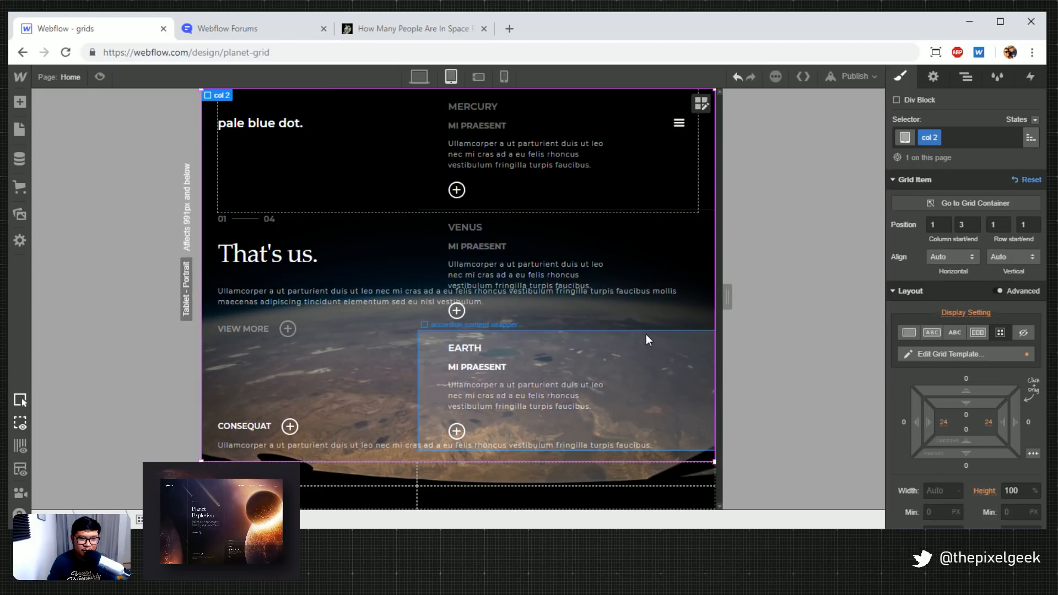
Try to reposition and resize col 2 and col 3 bottom in the tablet grid, undoing the resulting moves
{"action": "left_click", "coordinate": [965, 81]}
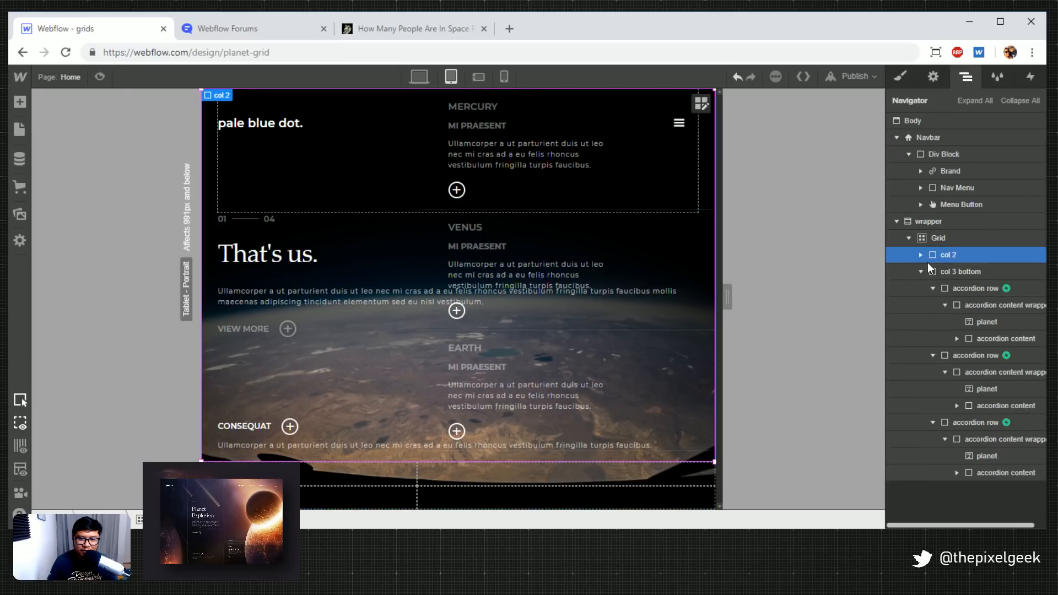
{"action": "left_click", "coordinate": [941, 269]}
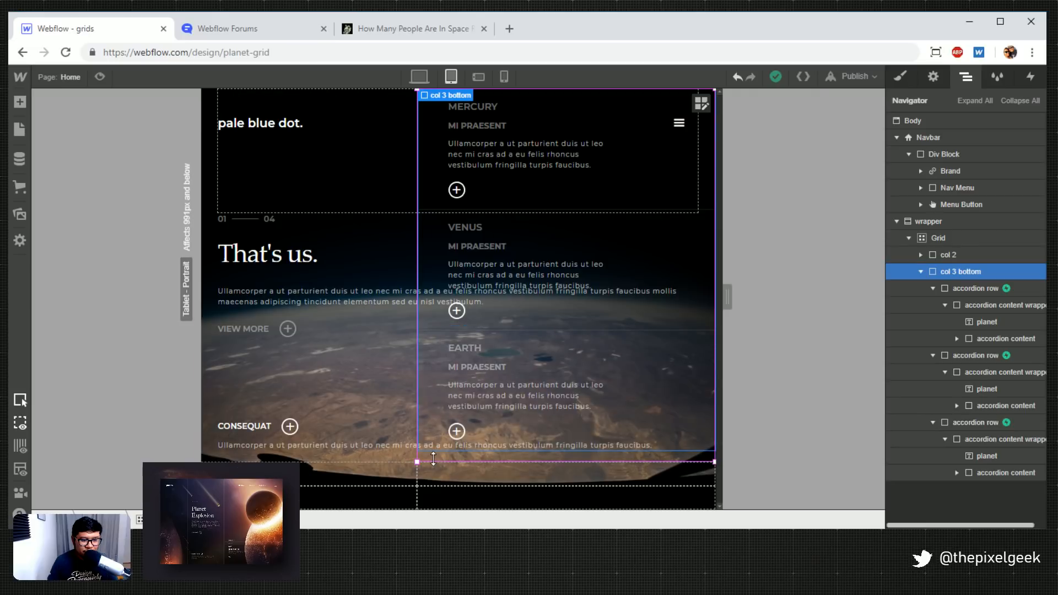
{"action": "left_click", "coordinate": [237, 375]}
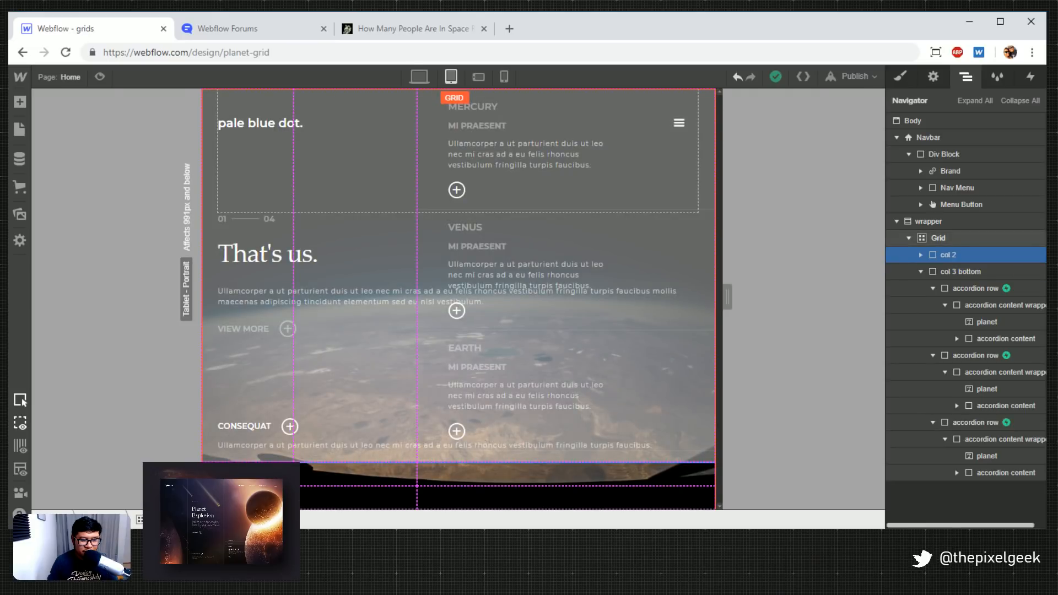
{"action": "left_click", "coordinate": [567, 275]}
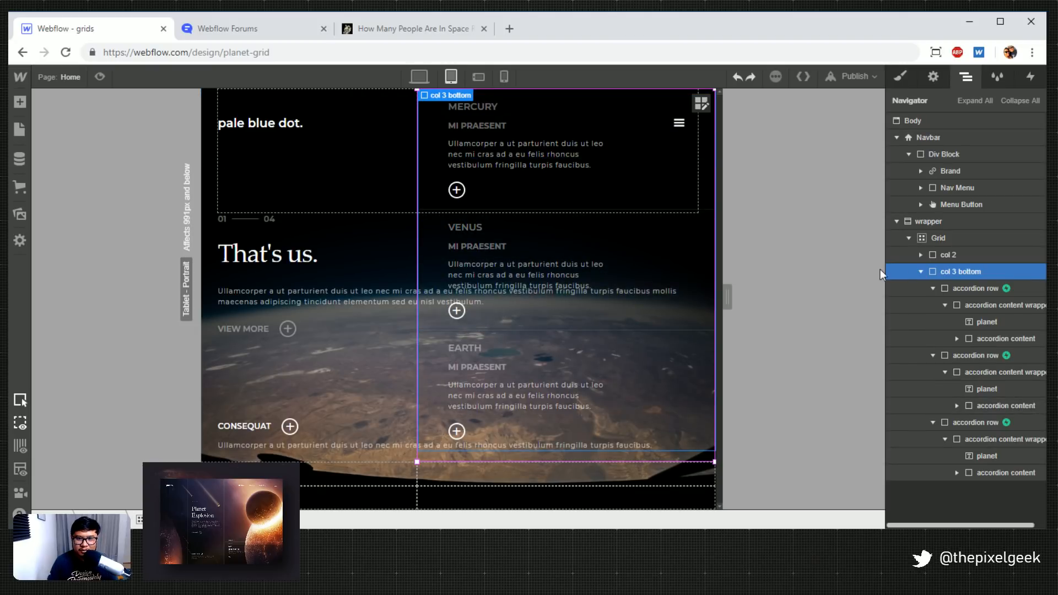
{"action": "left_click", "coordinate": [599, 375]}
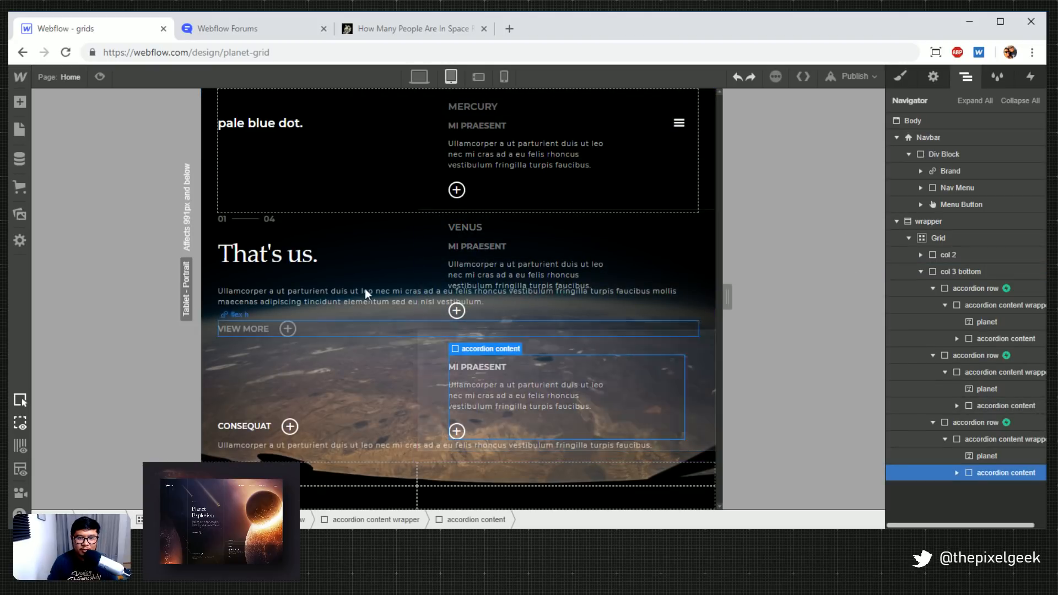
{"action": "left_click", "coordinate": [431, 236]}
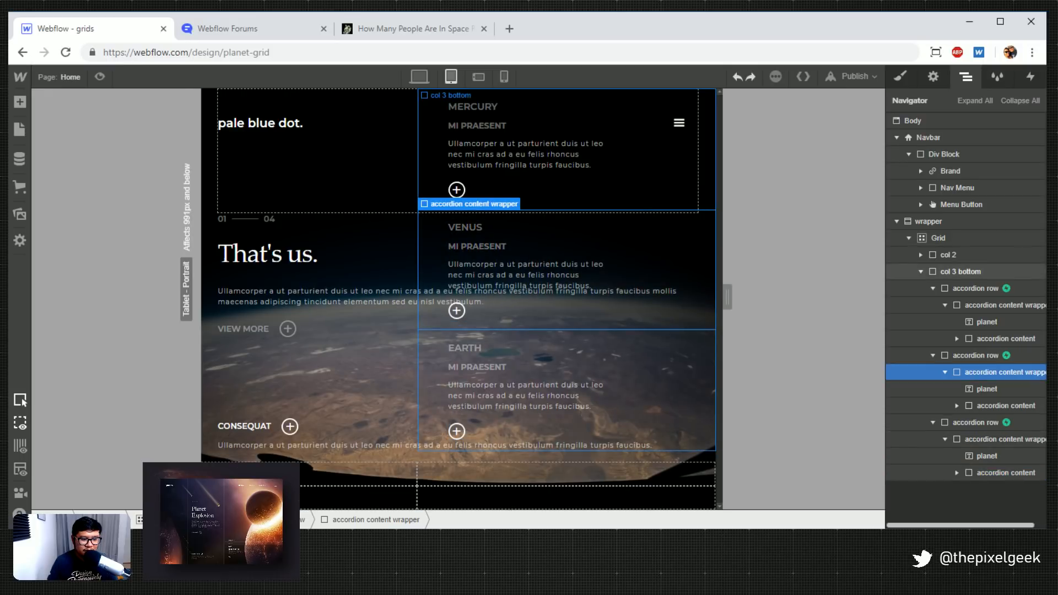
{"action": "left_click", "coordinate": [428, 456]}
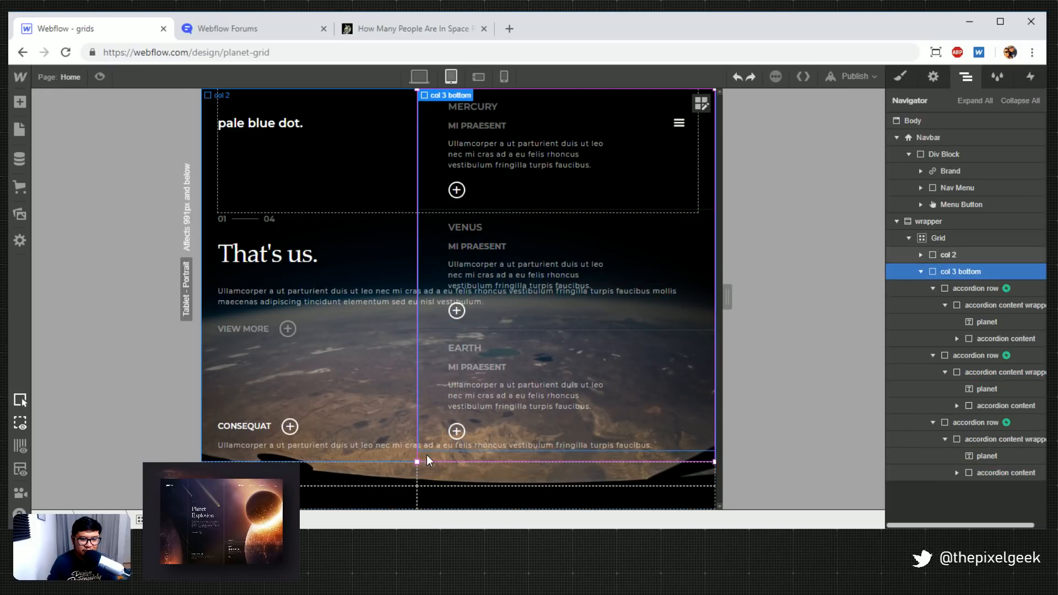
{"action": "double_click", "coordinate": [426, 458]}
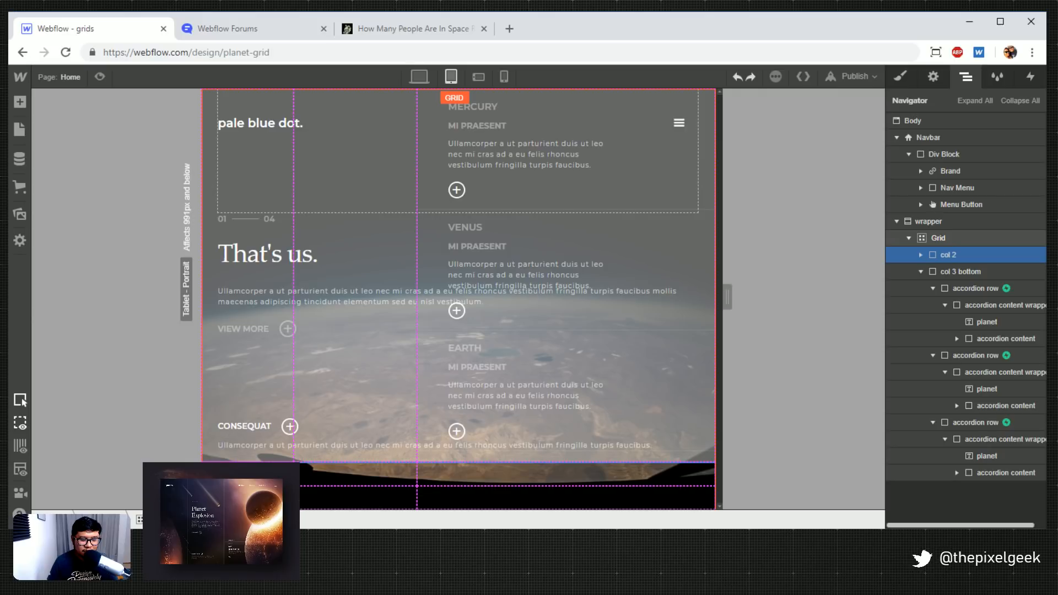
{"action": "key", "text": "Escape"}
{"action": "key", "text": "ctrl+z"}
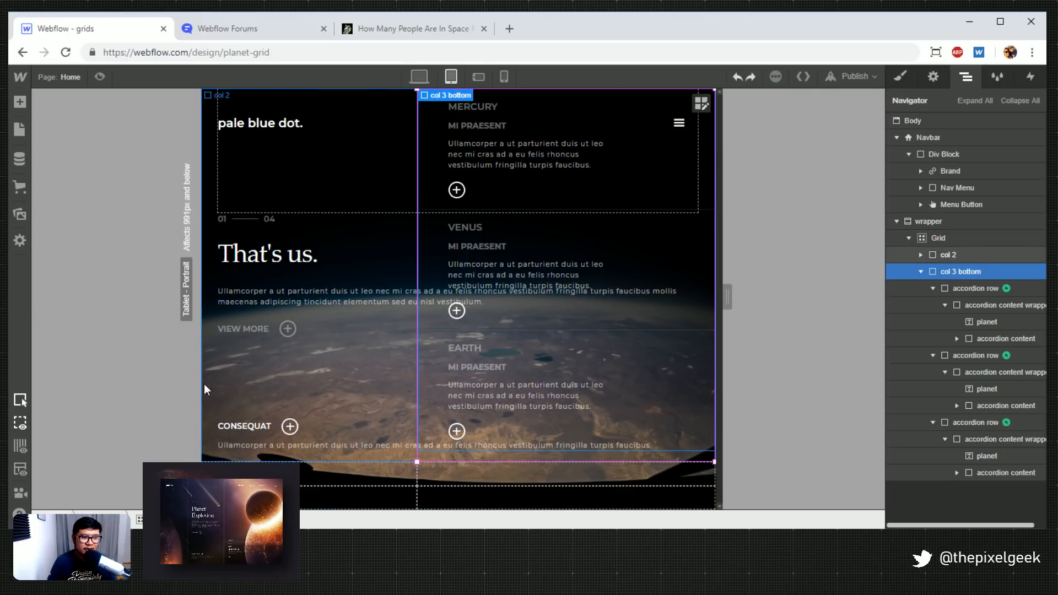
{"action": "left_click", "coordinate": [218, 380]}
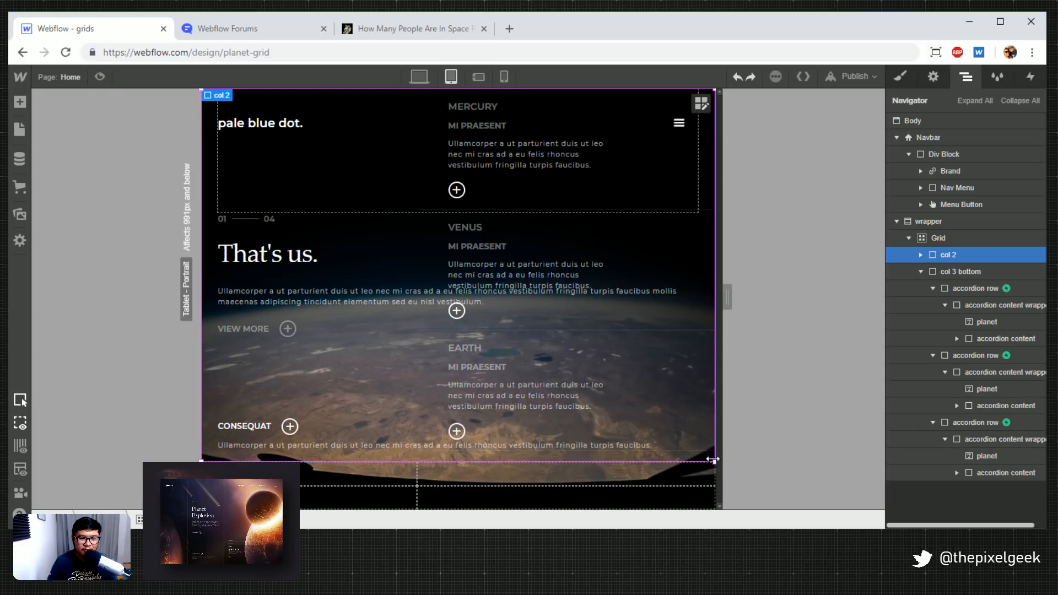
{"action": "left_click_drag", "start_coordinate": [714, 467], "coordinate": [677, 198]}
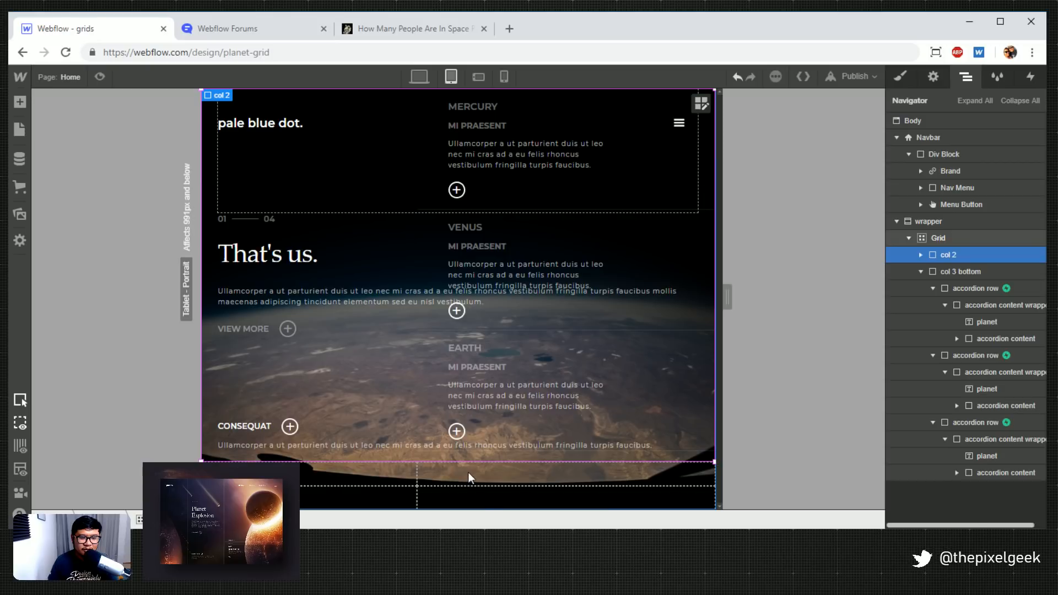
Place col 3 bottom across all three columns in rows 2 to 3 of the tablet grid
{"action": "left_click", "coordinate": [921, 271]}
{"action": "left_click", "coordinate": [967, 270]}
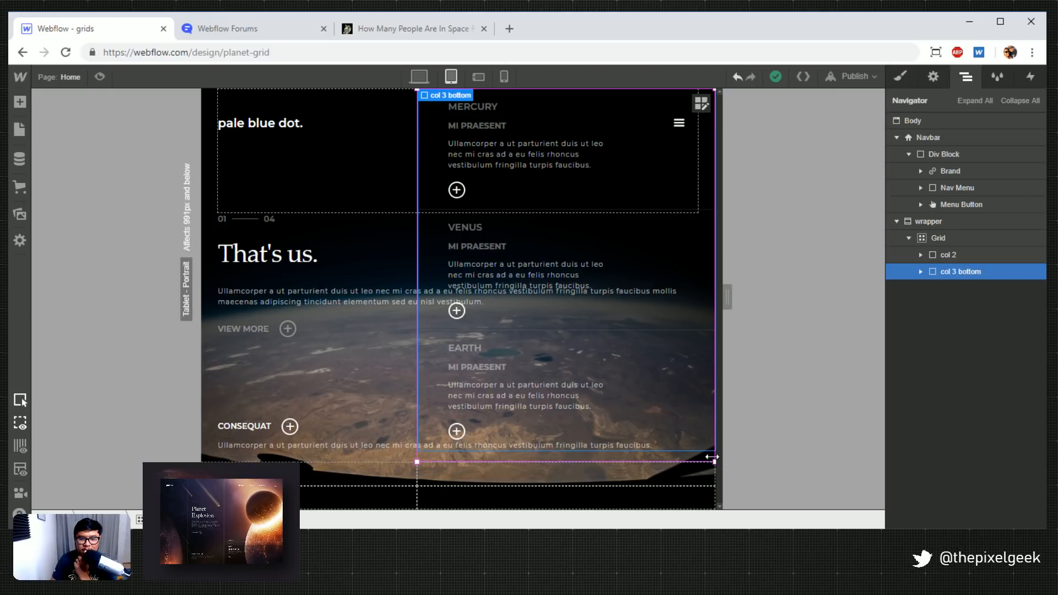
{"action": "left_click_drag", "start_coordinate": [712, 457], "coordinate": [705, 507]}
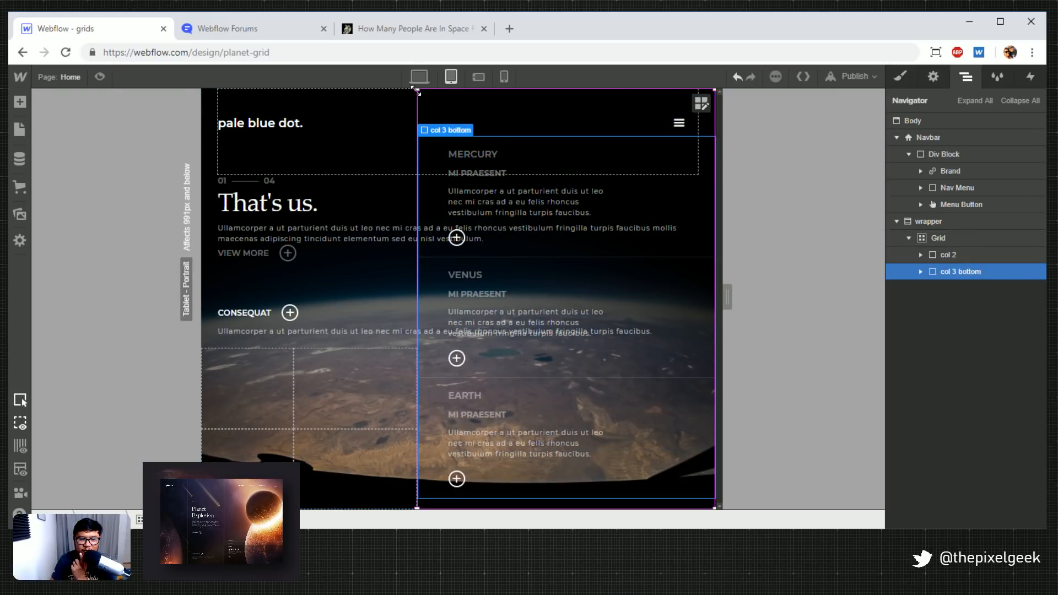
{"action": "left_click_drag", "start_coordinate": [452, 353], "coordinate": [424, 360]}
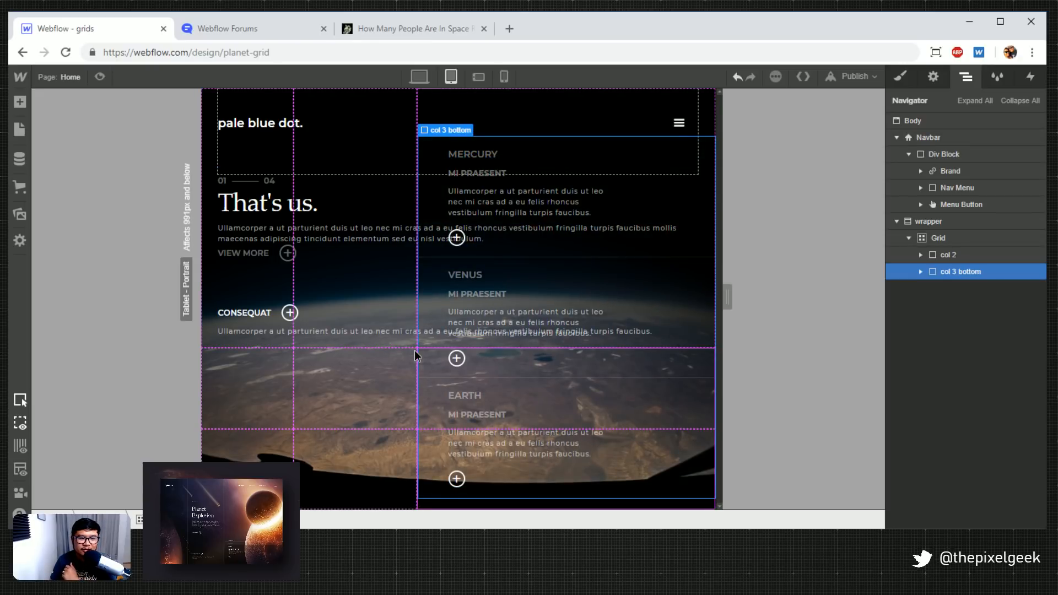
{"action": "left_click_drag", "start_coordinate": [414, 350], "coordinate": [210, 361]}
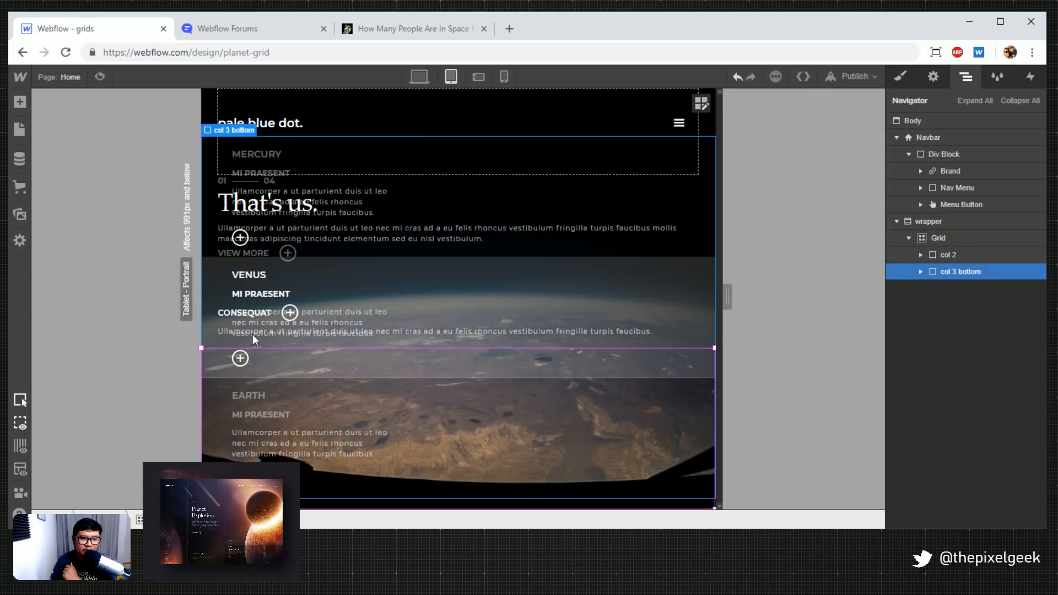
Hide the accordion content wrapper on tablet by setting its display to None
{"action": "left_click", "coordinate": [920, 273]}
{"action": "left_click", "coordinate": [985, 306]}
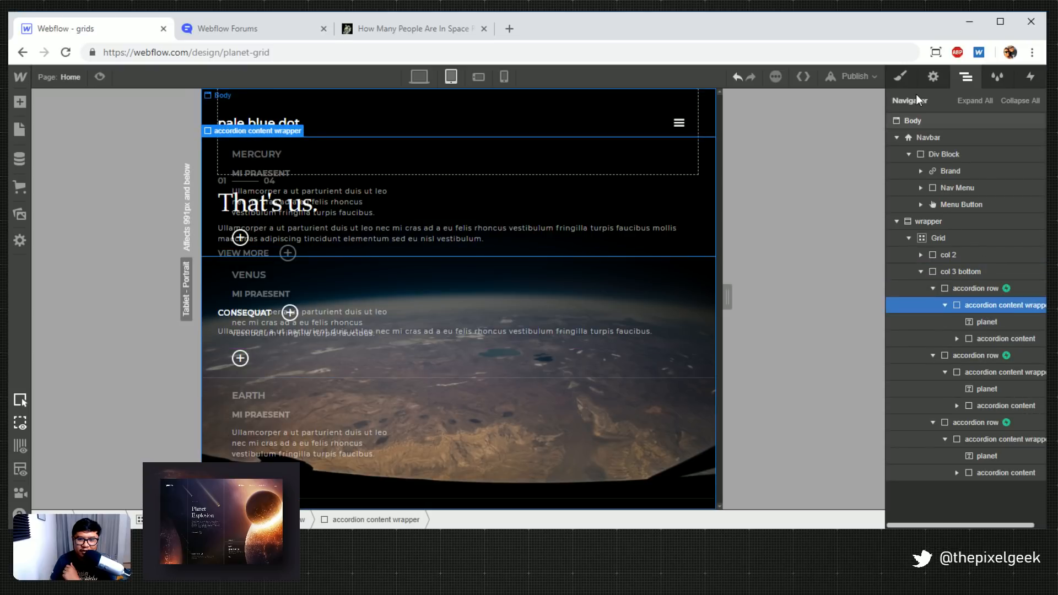
{"action": "left_click", "coordinate": [899, 77]}
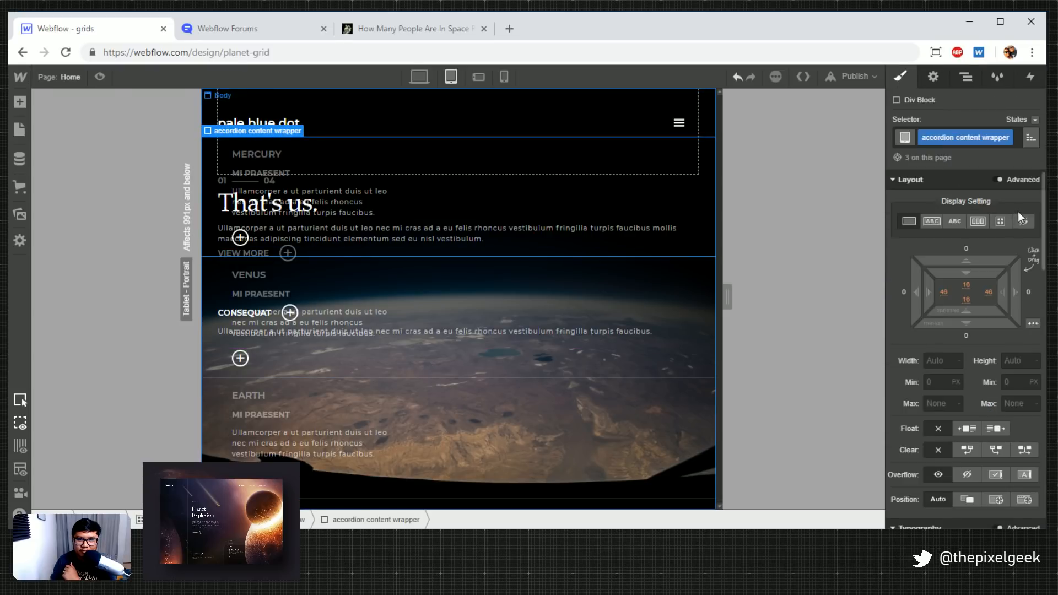
{"action": "left_click", "coordinate": [1027, 223]}
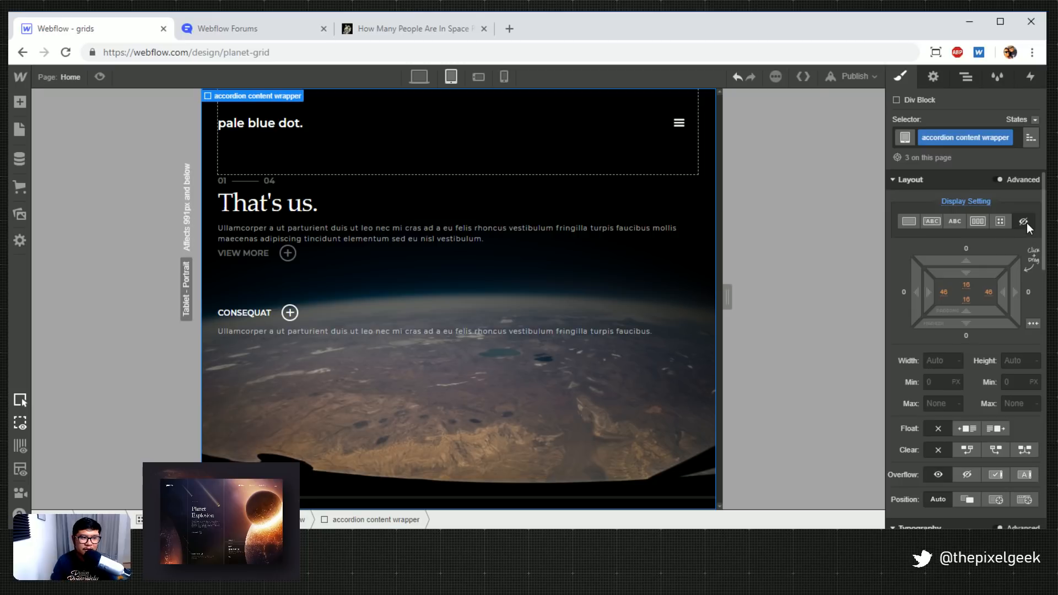
Try visible overflow on the wrapper section for tablet and remove that style override
{"action": "left_click", "coordinate": [965, 78]}
{"action": "left_click", "coordinate": [985, 292]}
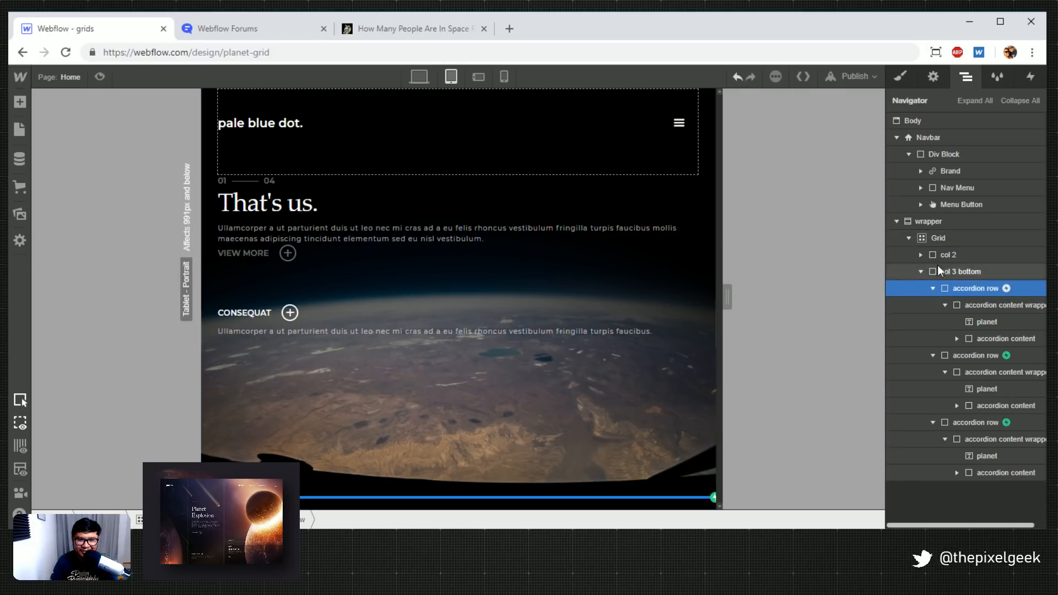
{"action": "left_click", "coordinate": [929, 221]}
{"action": "left_click", "coordinate": [900, 76]}
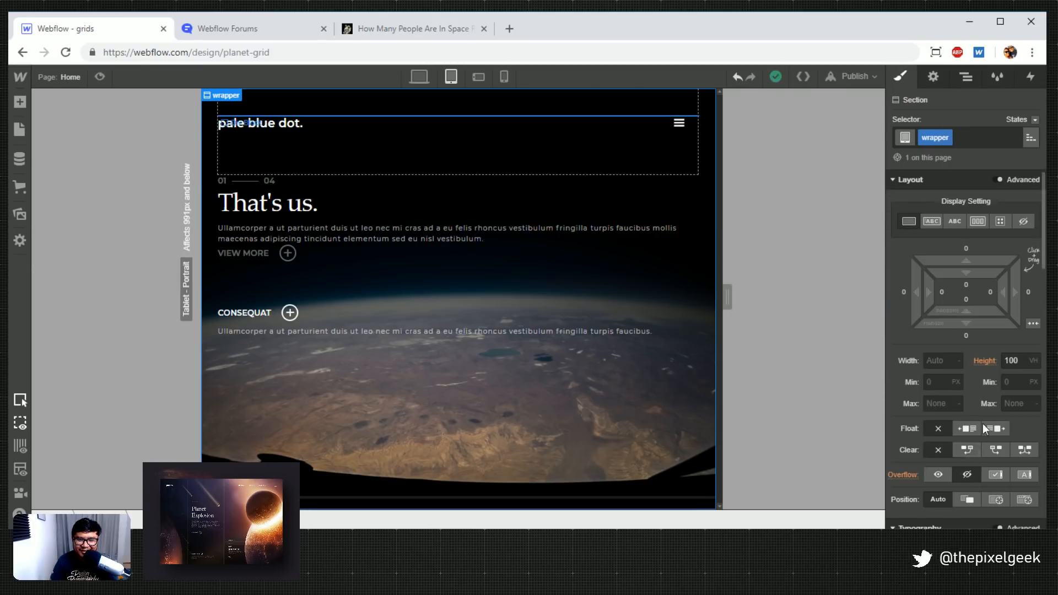
{"action": "left_click", "coordinate": [938, 475]}
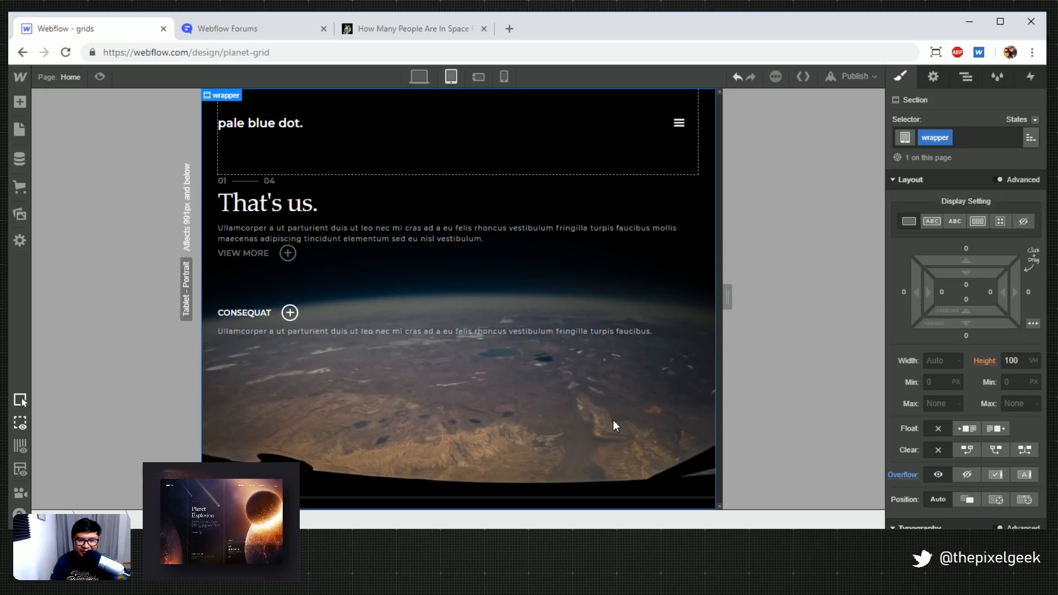
{"action": "left_click", "coordinate": [902, 476]}
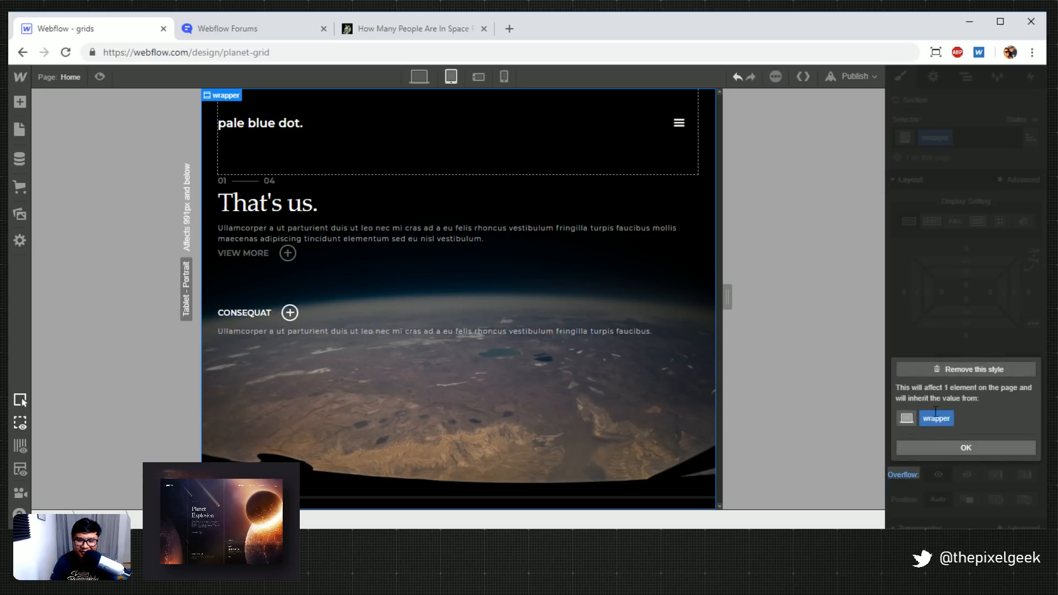
{"action": "left_click", "coordinate": [955, 367]}
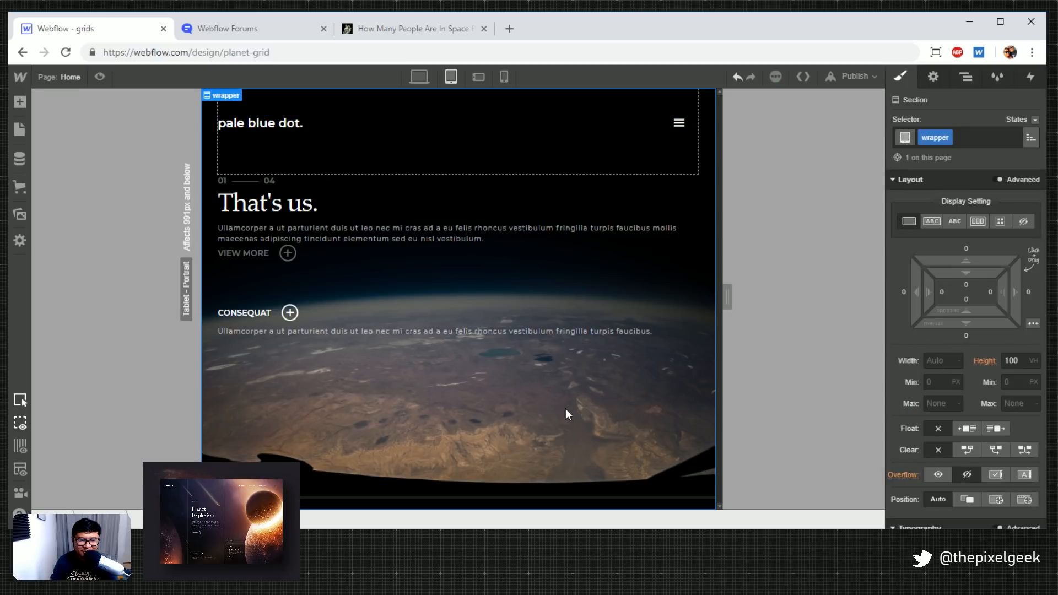
Set col 3 bottom's vertical grid alignment to Start on tablet
{"action": "left_click", "coordinate": [970, 81]}
{"action": "left_click", "coordinate": [960, 274]}
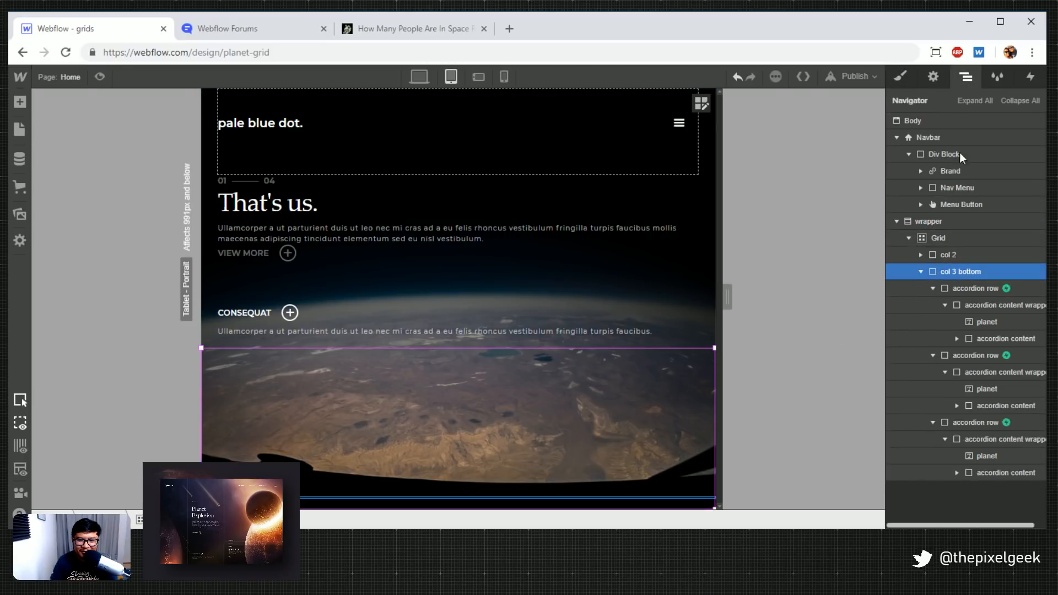
{"action": "left_click", "coordinate": [900, 76]}
{"action": "left_click", "coordinate": [999, 258]}
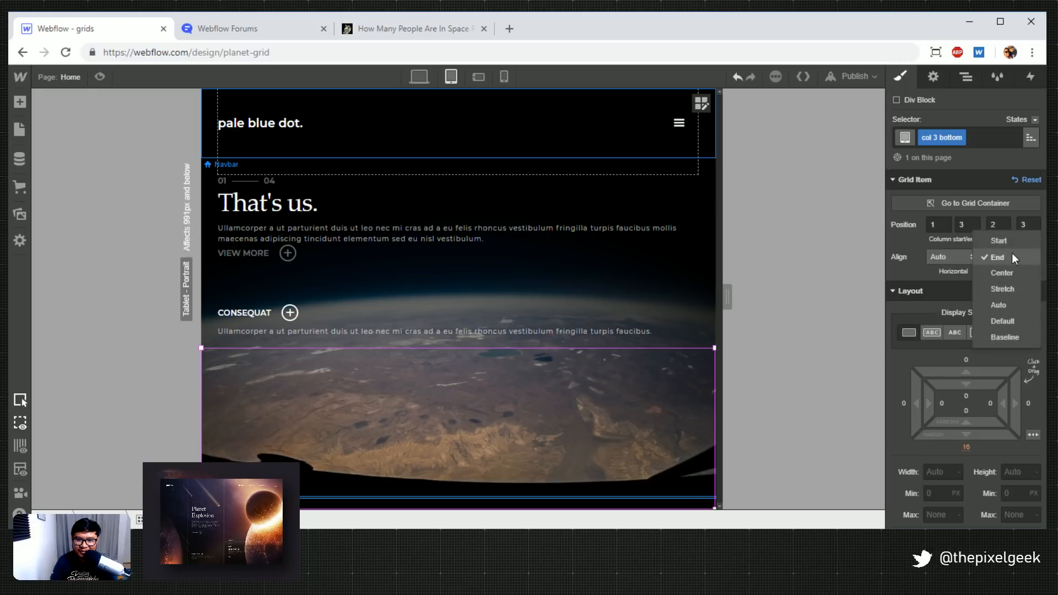
{"action": "left_click", "coordinate": [1013, 239]}
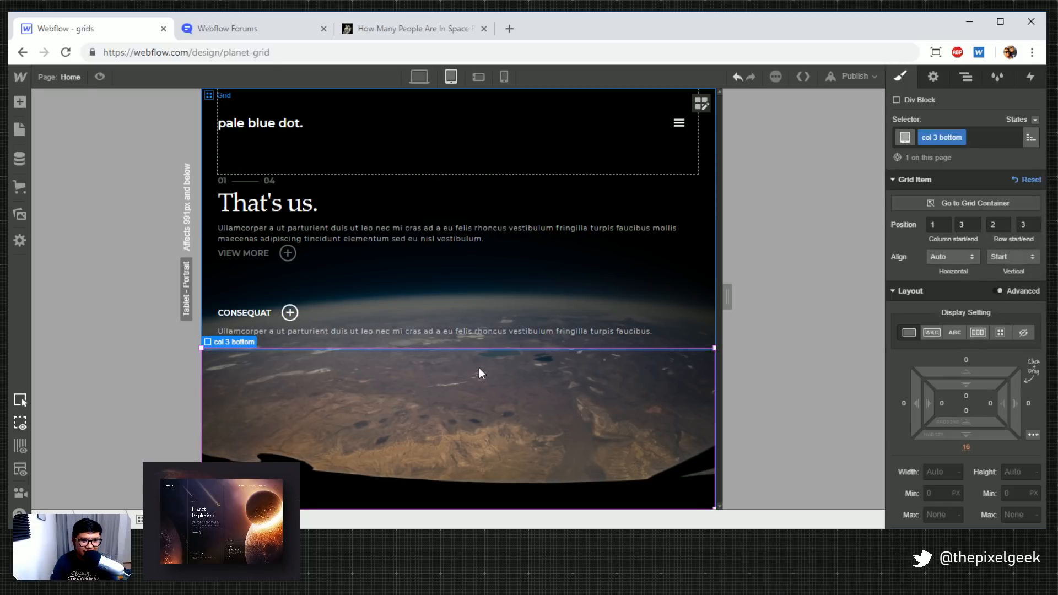
Check the accordion row's layout style and remove the tablet display override from the accordion content wrapper
{"action": "left_click", "coordinate": [965, 77]}
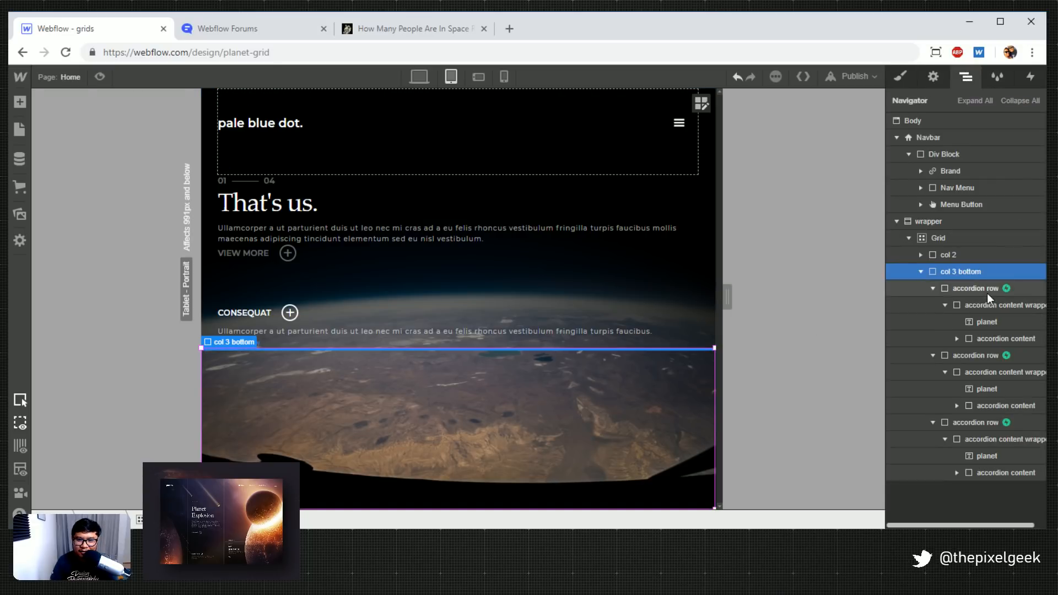
{"action": "left_click", "coordinate": [986, 288]}
{"action": "left_click", "coordinate": [901, 76]}
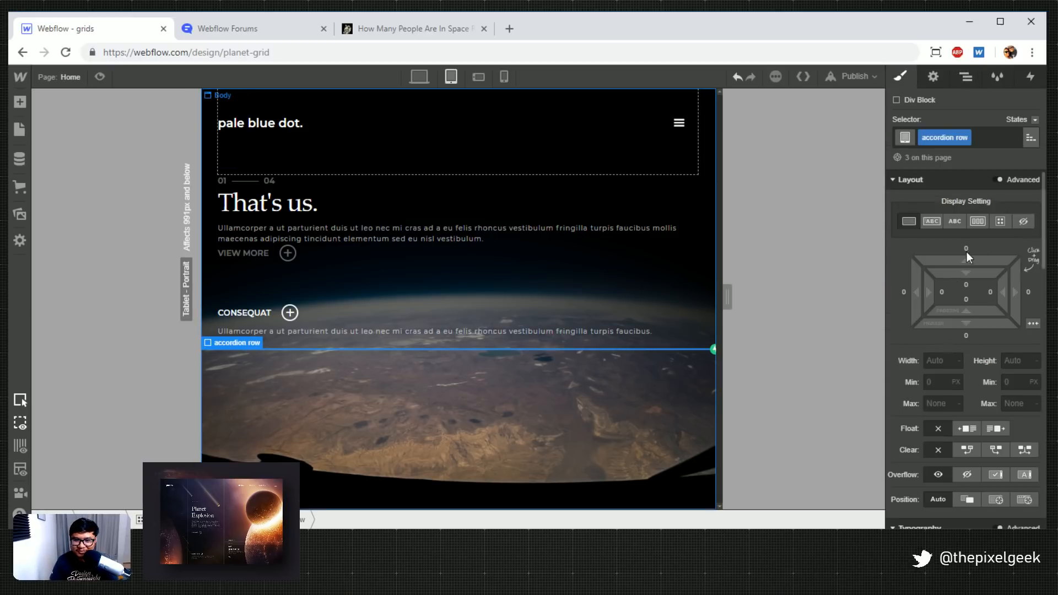
{"action": "left_click", "coordinate": [965, 77]}
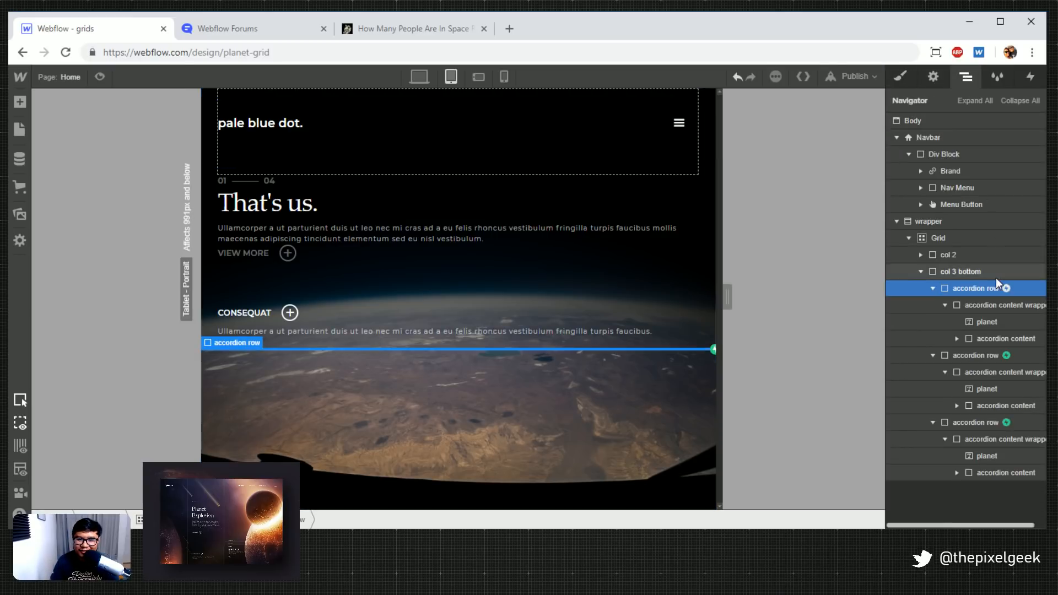
{"action": "left_click", "coordinate": [992, 305]}
{"action": "left_click", "coordinate": [899, 76]}
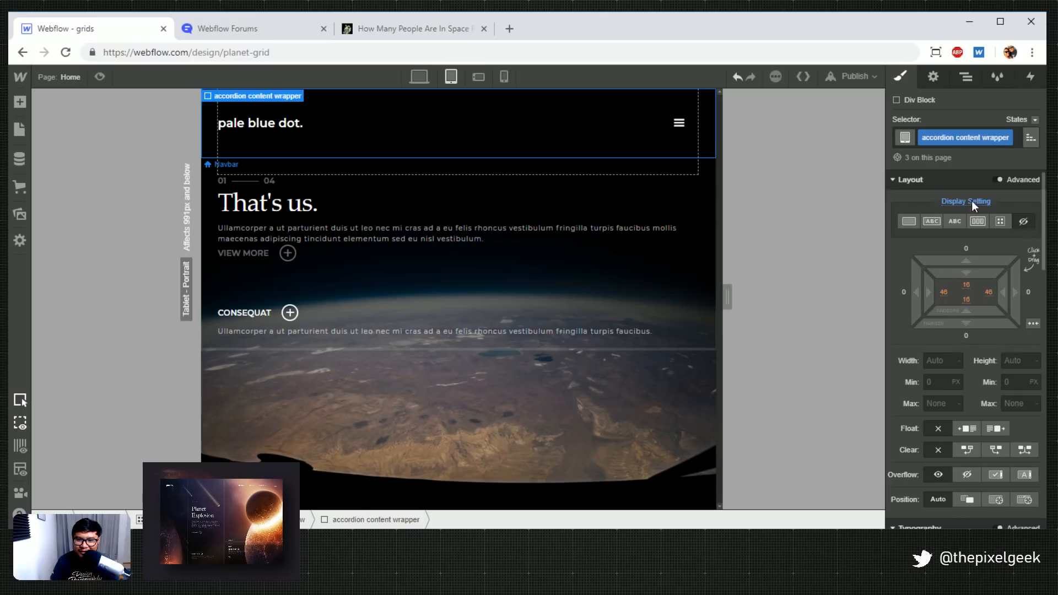
Hide the accordion content block inside the first accordion row's wrapper by setting its tablet display to None
{"action": "left_click", "coordinate": [964, 78]}
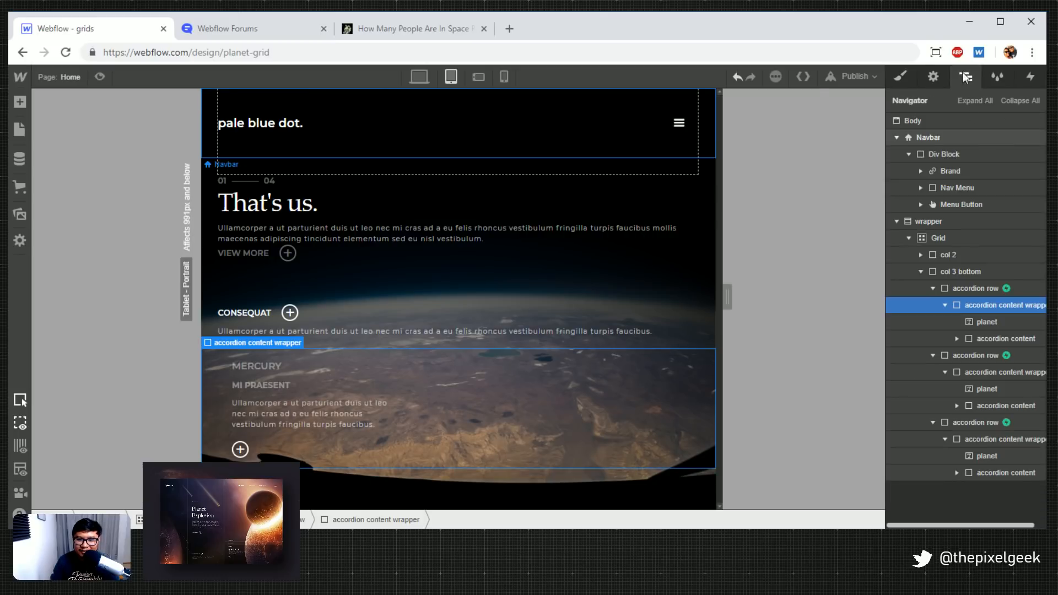
{"action": "left_click", "coordinate": [1015, 339]}
{"action": "left_click", "coordinate": [903, 77]}
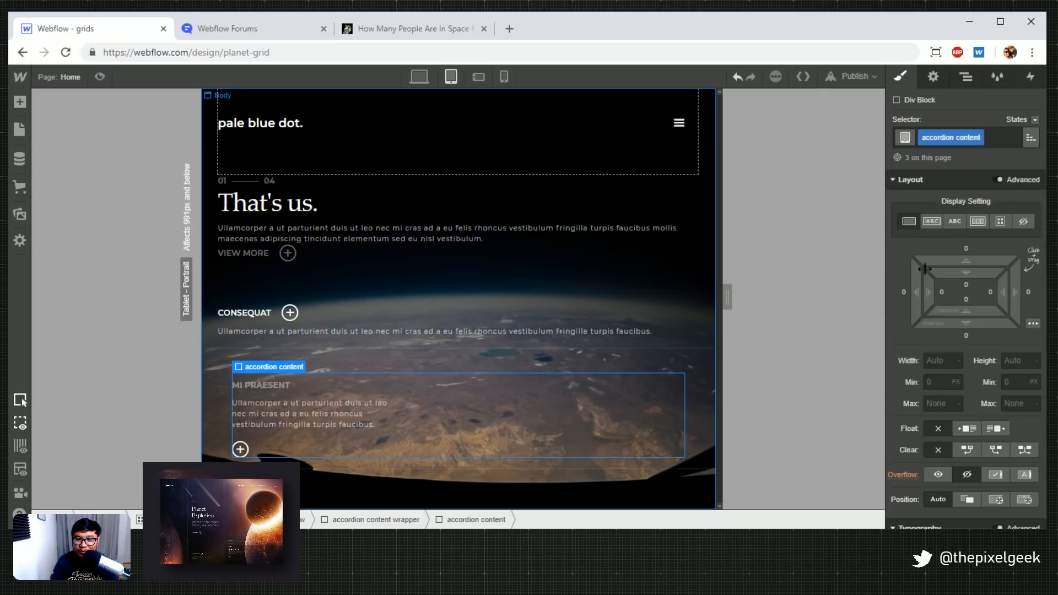
{"action": "left_click", "coordinate": [1024, 222]}
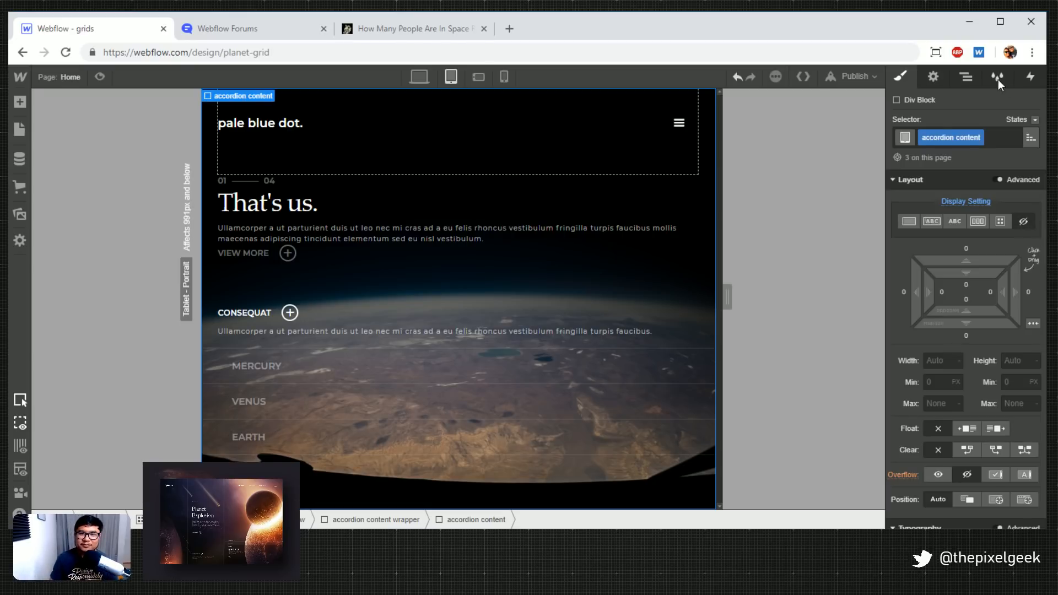
Reset col 3 bottom's tablet grid item settings and extend its grid area down to row 3
{"action": "left_click", "coordinate": [968, 74]}
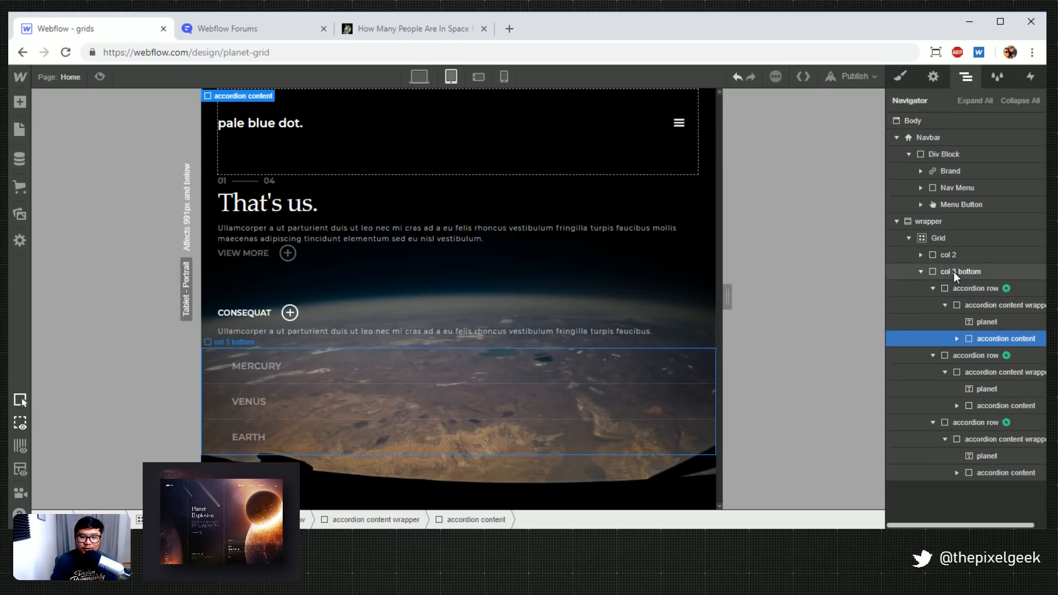
{"action": "left_click", "coordinate": [954, 272]}
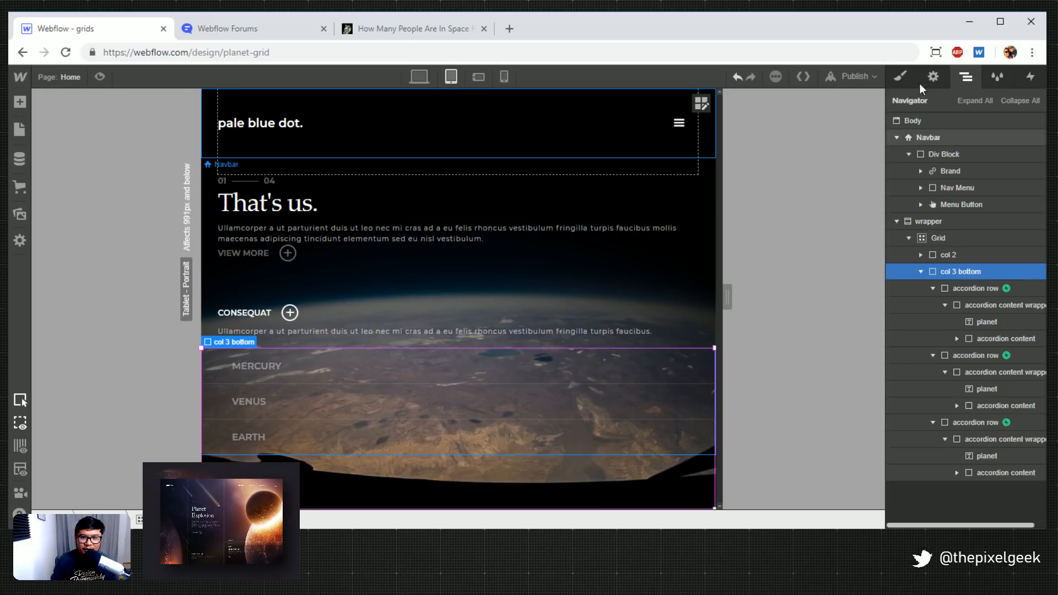
{"action": "left_click", "coordinate": [900, 77]}
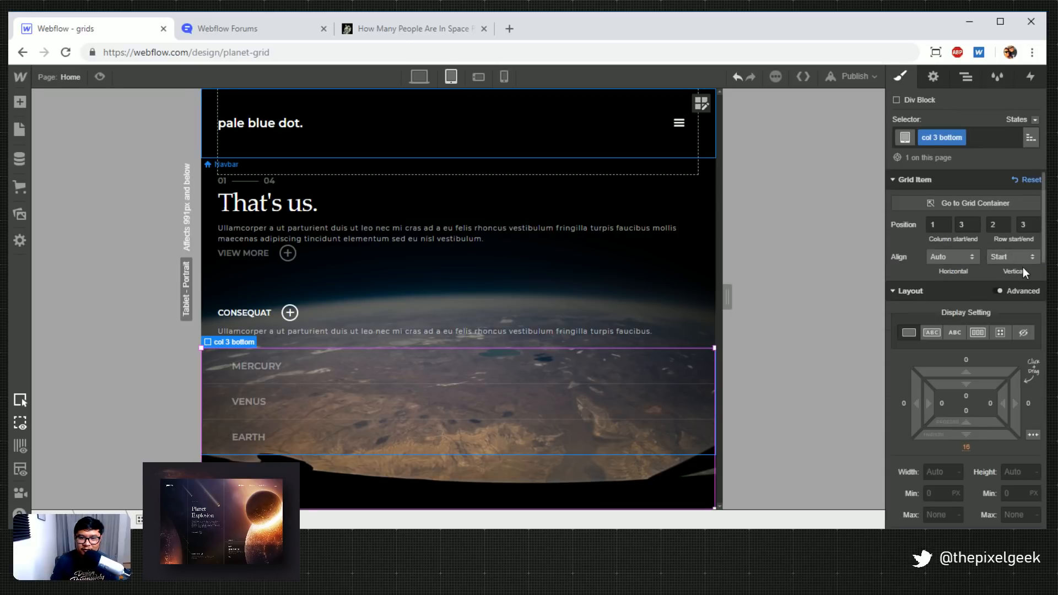
{"action": "left_click", "coordinate": [1027, 179]}
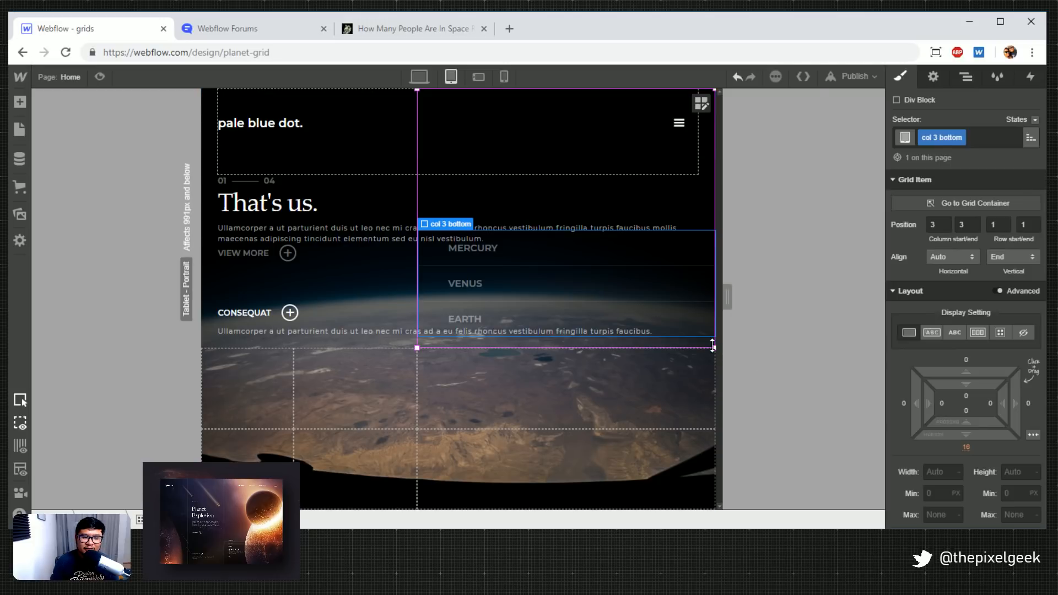
{"action": "left_click_drag", "start_coordinate": [713, 345], "coordinate": [714, 506]}
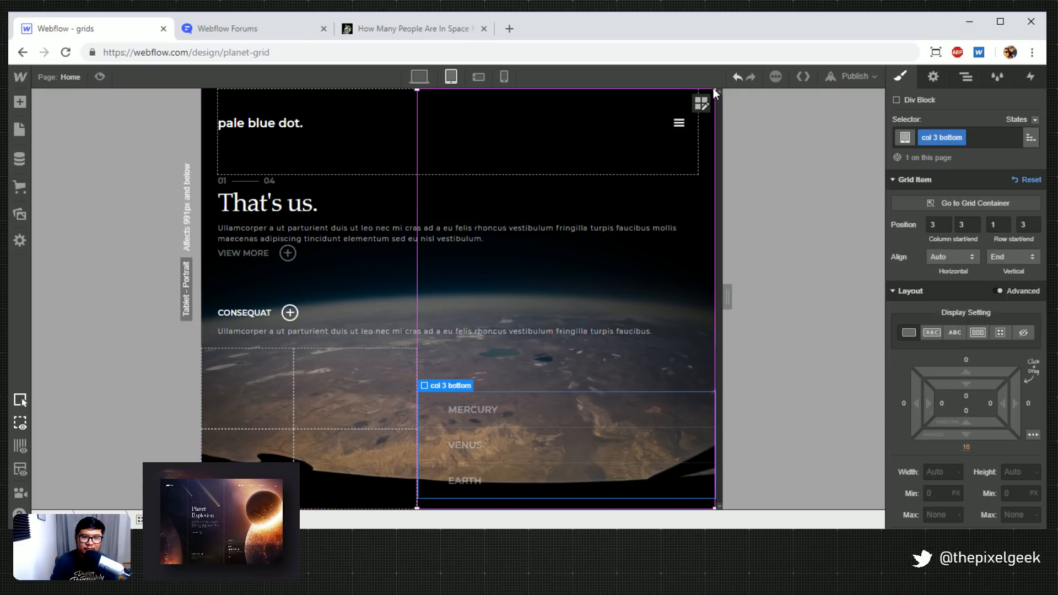
Try spanning col 3 bottom across columns 1 to 3 in rows 2 to 3 and preview the tablet page
{"action": "left_click_drag", "start_coordinate": [713, 91], "coordinate": [716, 433]}
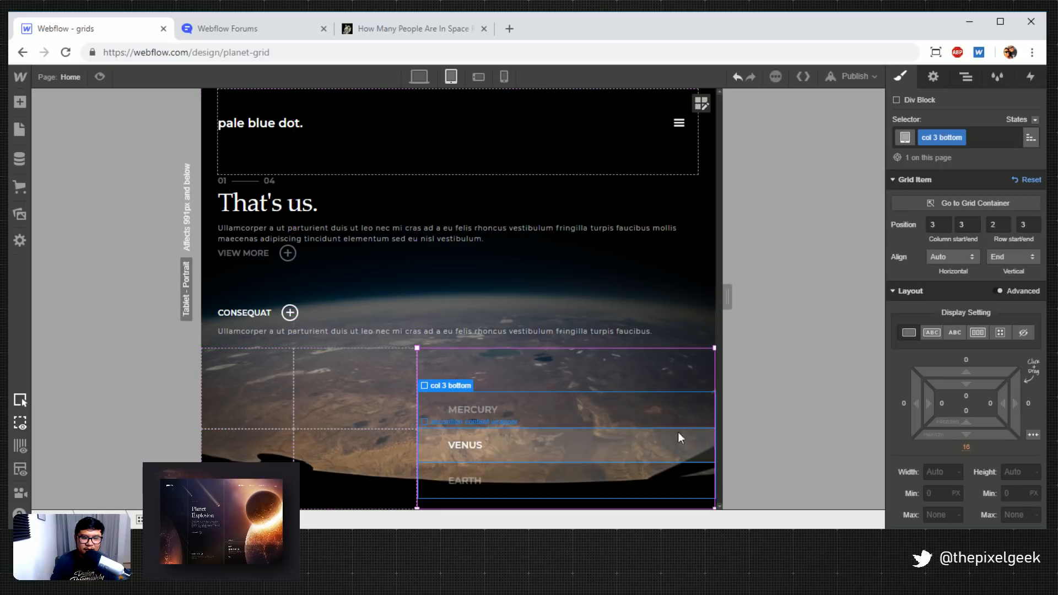
{"action": "left_click_drag", "start_coordinate": [414, 346], "coordinate": [216, 363]}
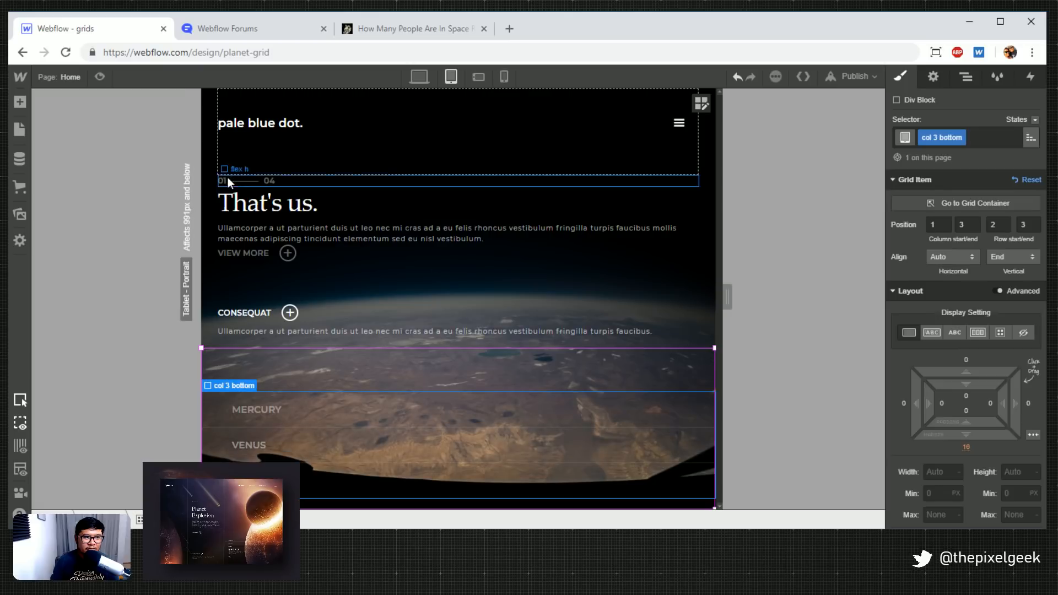
{"action": "left_click", "coordinate": [100, 77]}
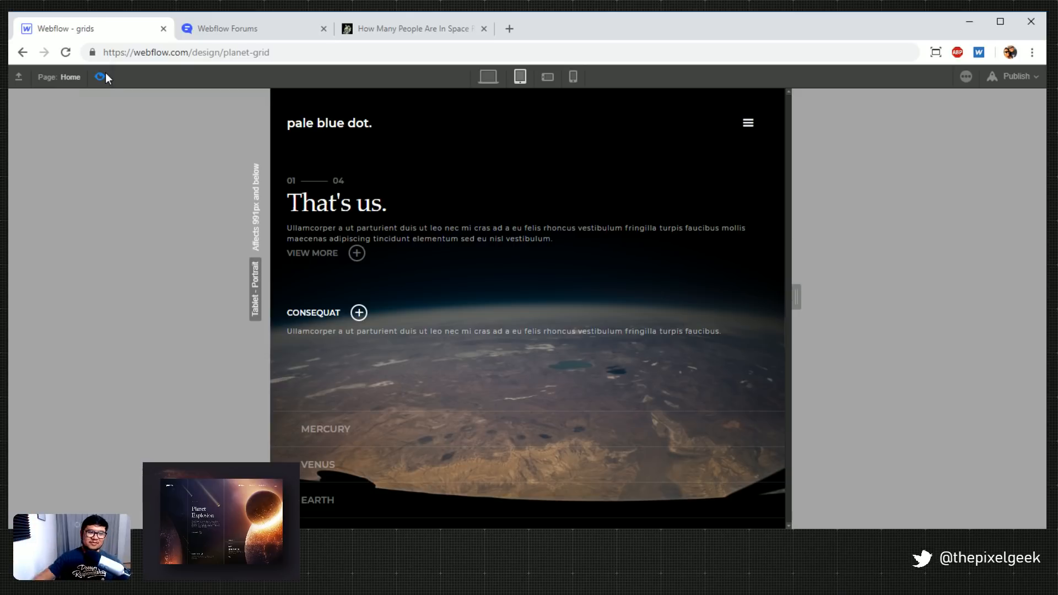
{"action": "left_click", "coordinate": [101, 72]}
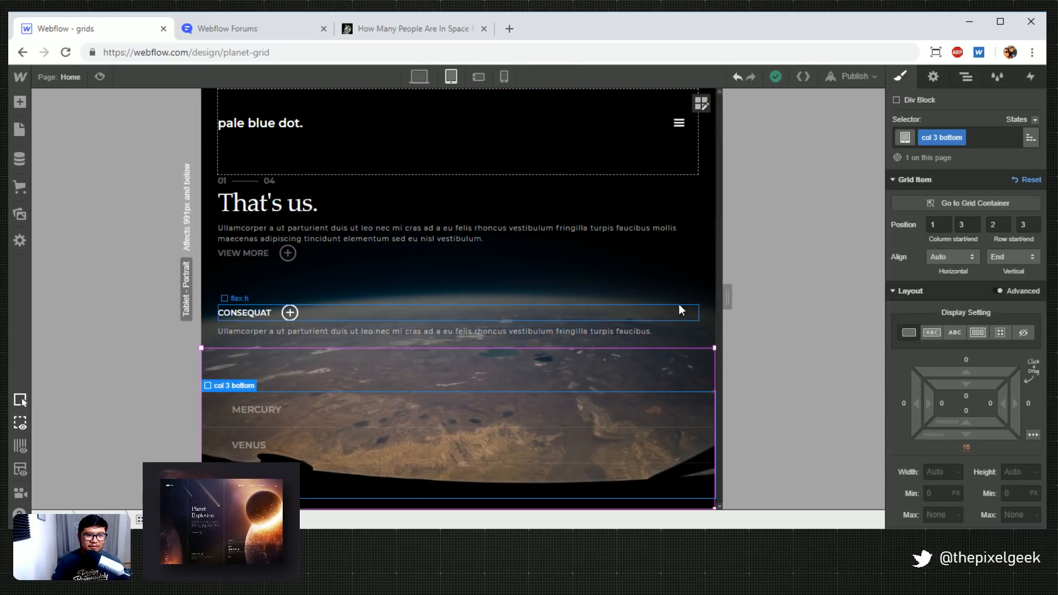
Narrow col 2 to span only columns 1 to 2 on tablet and preview the page
{"action": "left_click", "coordinate": [702, 295]}
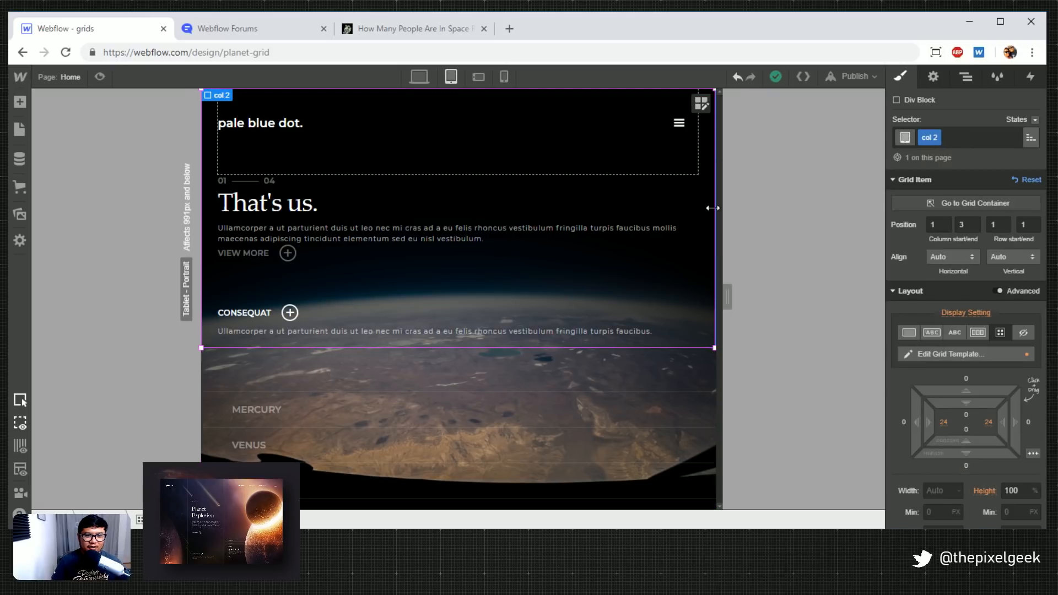
{"action": "left_click_drag", "start_coordinate": [712, 208], "coordinate": [432, 237]}
{"action": "left_click", "coordinate": [99, 77]}
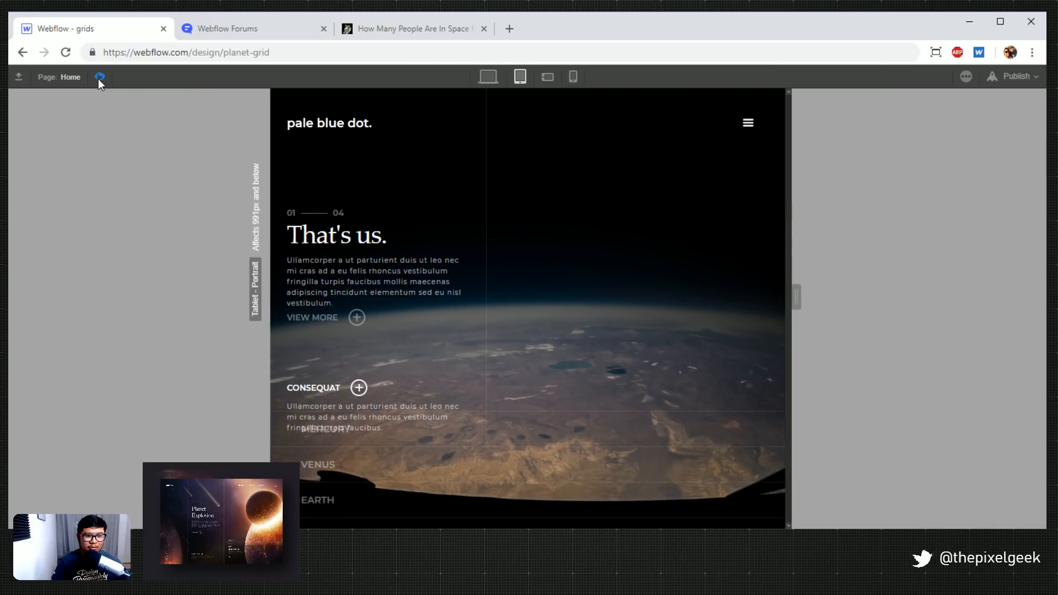
{"action": "left_click", "coordinate": [99, 77]}
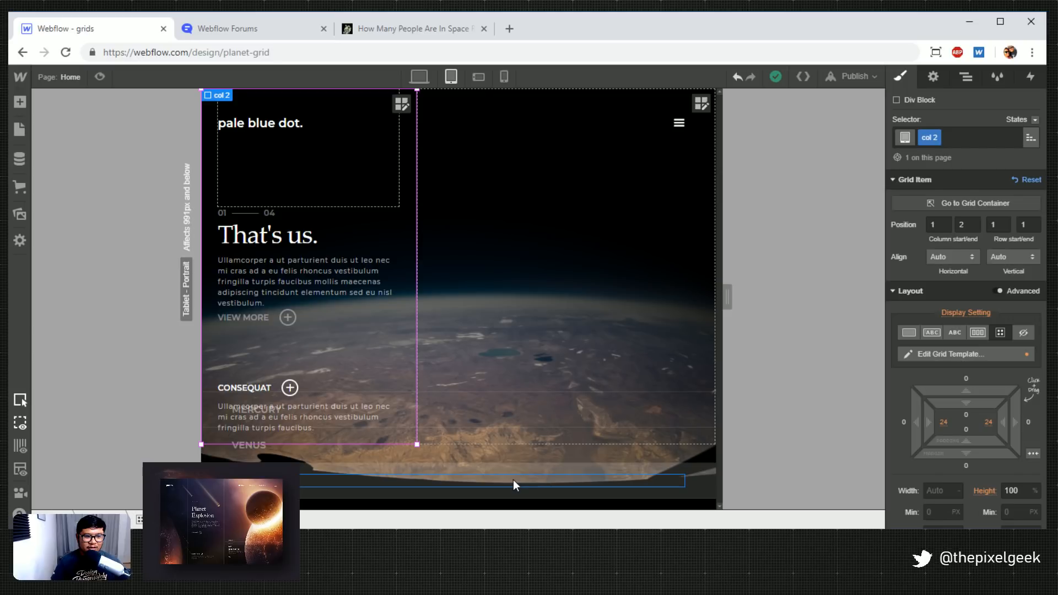
Place col 3 bottom in column 3 across rows 1 to 3 on tablet and preview the layout
{"action": "left_click", "coordinate": [564, 434]}
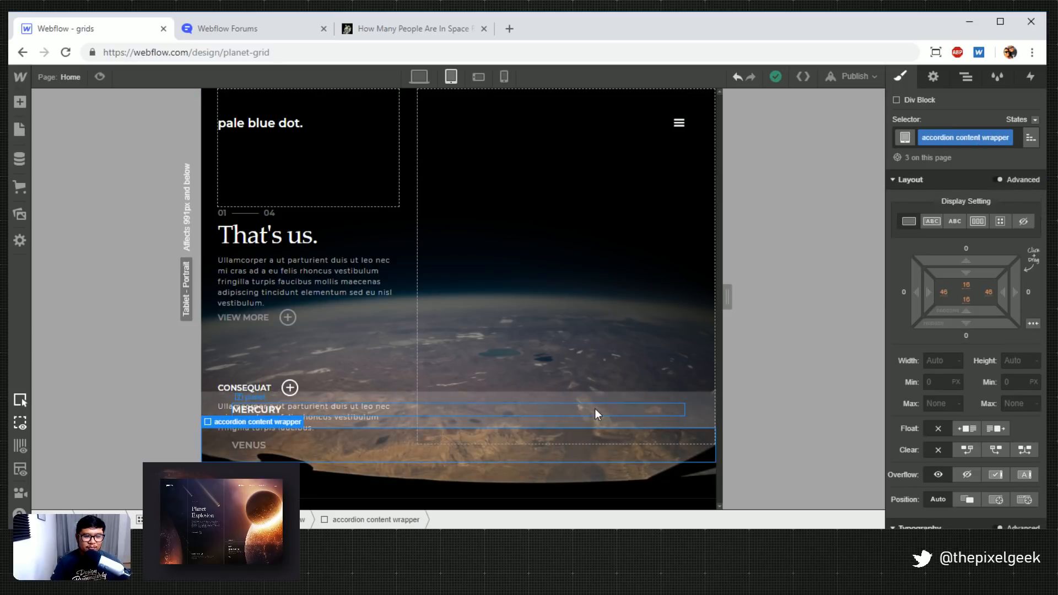
{"action": "left_click", "coordinate": [595, 409]}
{"action": "left_click", "coordinate": [706, 402]}
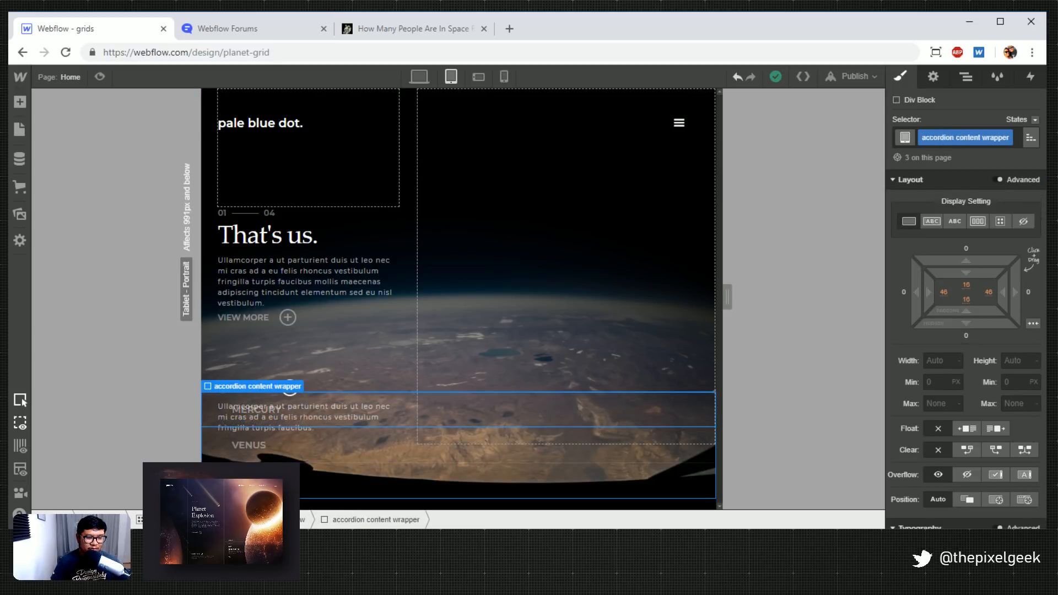
{"action": "left_click", "coordinate": [270, 399]}
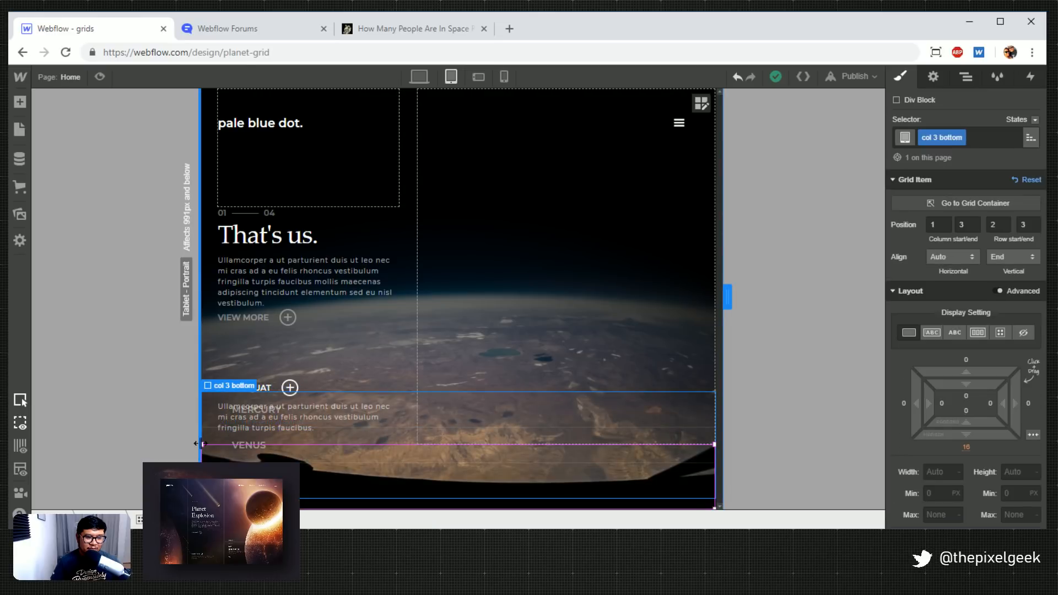
{"action": "left_click_drag", "start_coordinate": [203, 444], "coordinate": [440, 389]}
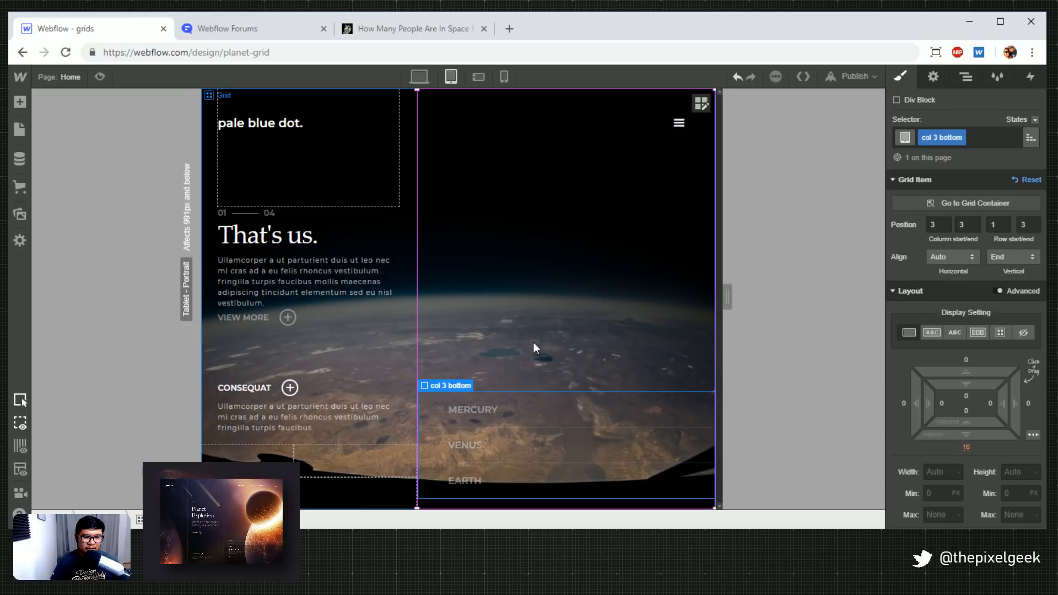
{"action": "left_click", "coordinate": [100, 77]}
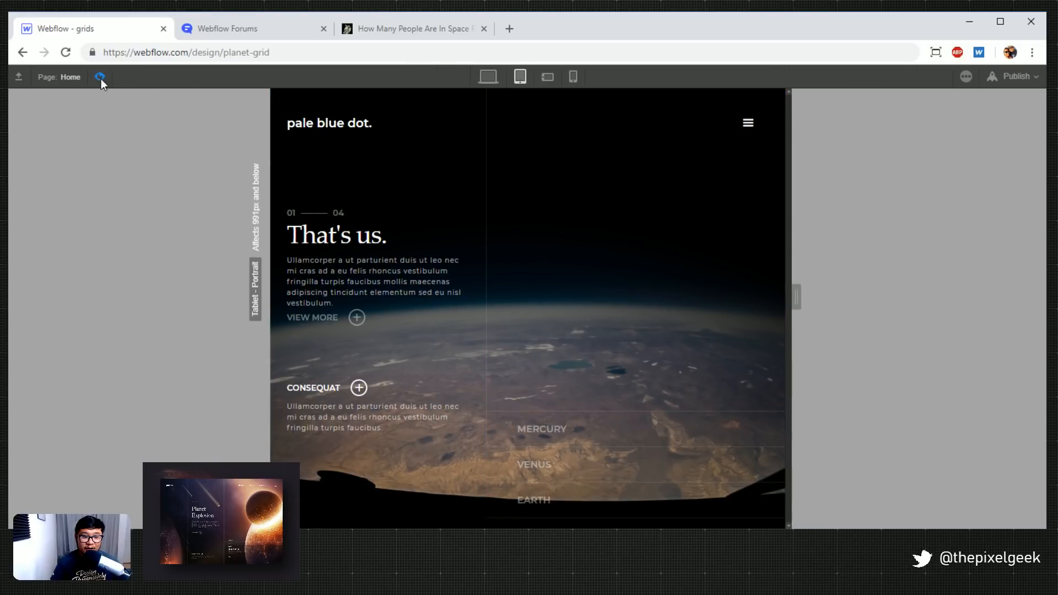
{"action": "left_click", "coordinate": [101, 78]}
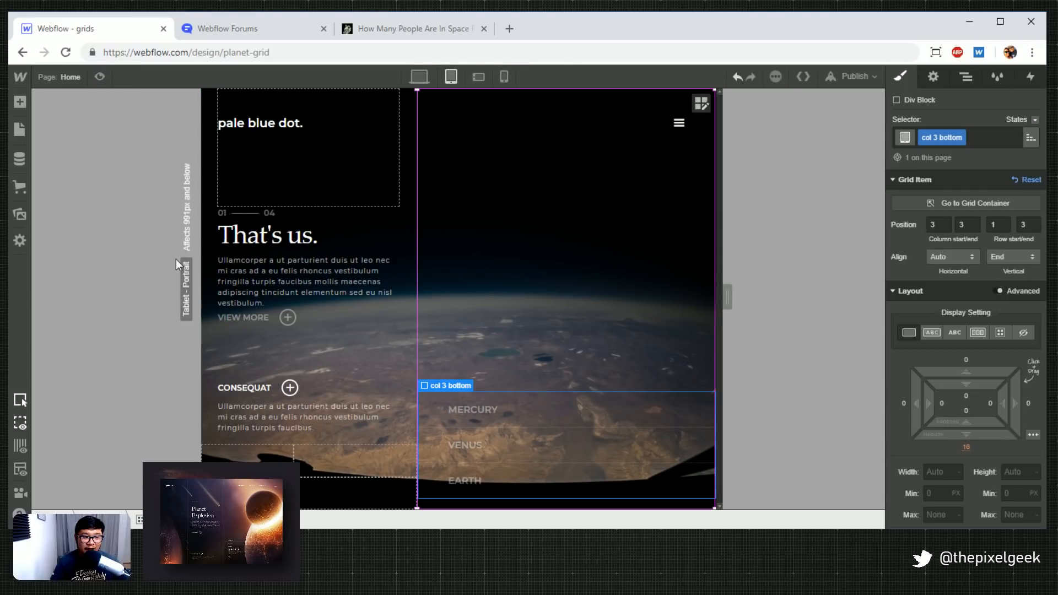
Extend col 2 down to span rows 1 to 3 on tablet and check the result in preview
{"action": "left_click", "coordinate": [397, 434]}
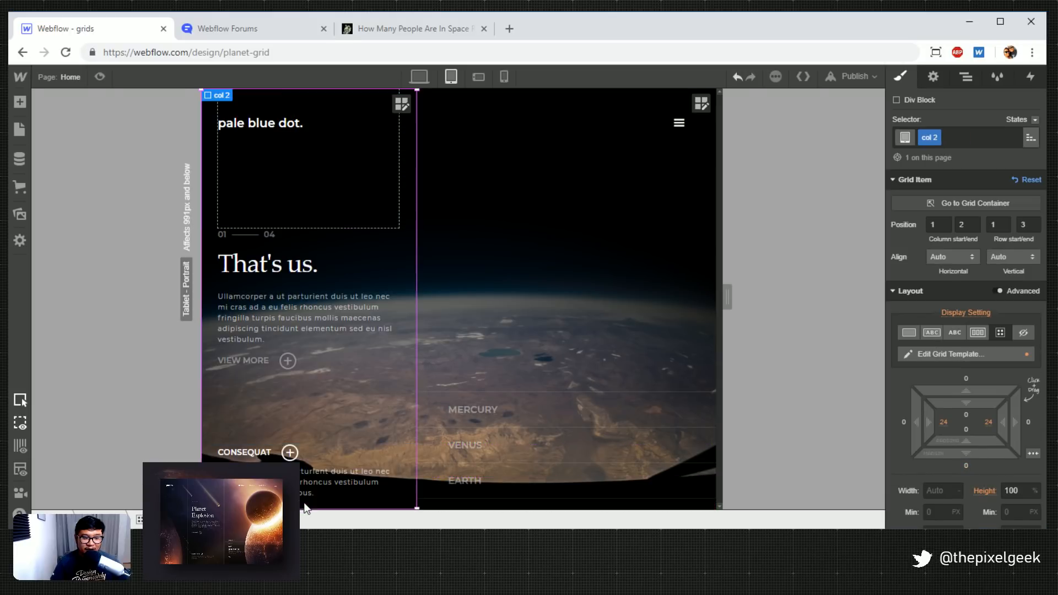
{"action": "left_click", "coordinate": [92, 78]}
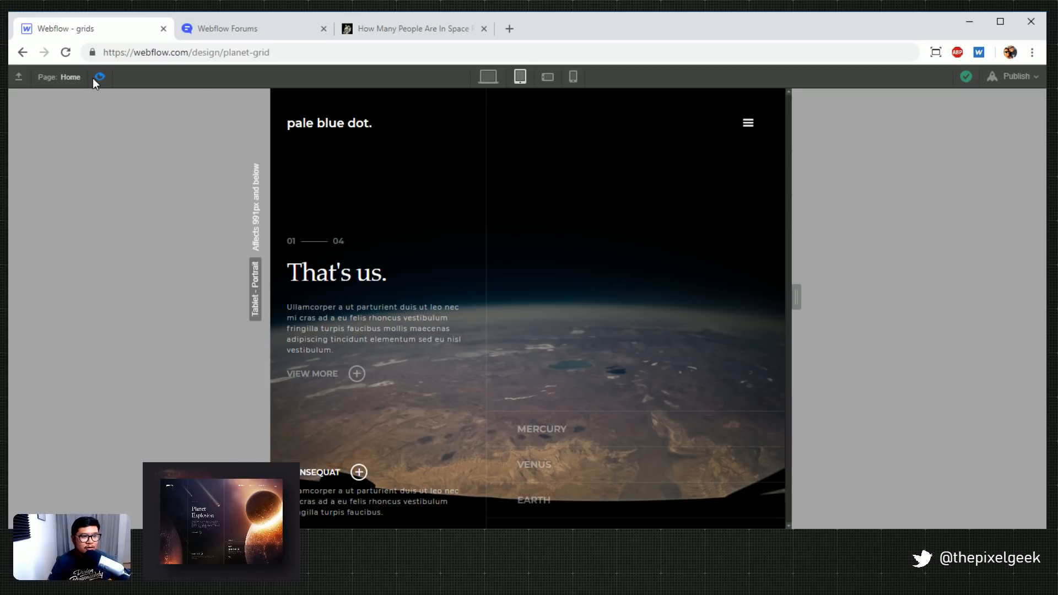
{"action": "left_click", "coordinate": [93, 77]}
{"action": "left_click", "coordinate": [92, 78]}
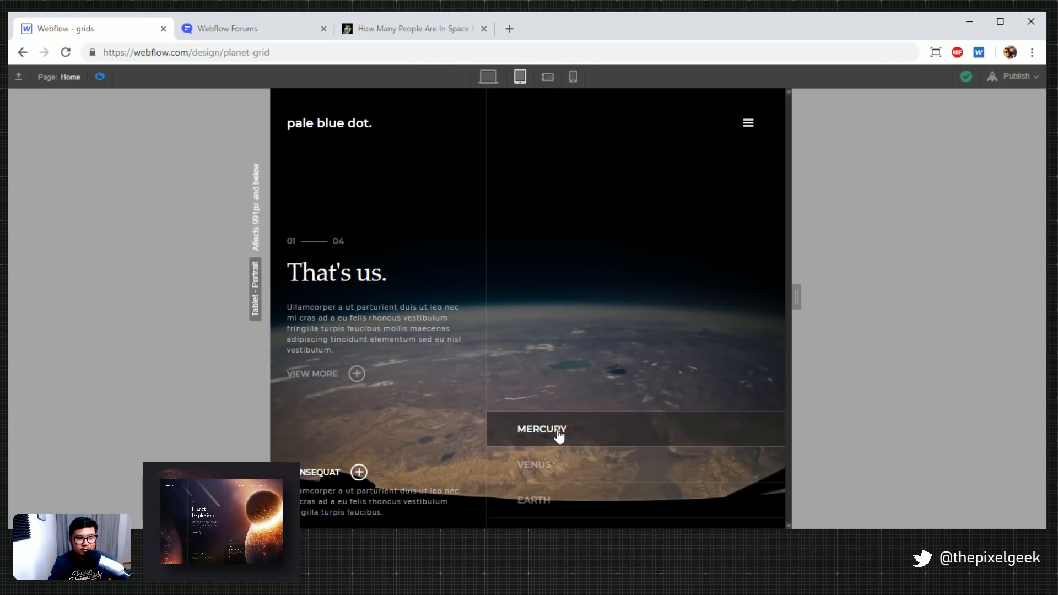
{"action": "left_click", "coordinate": [99, 77]}
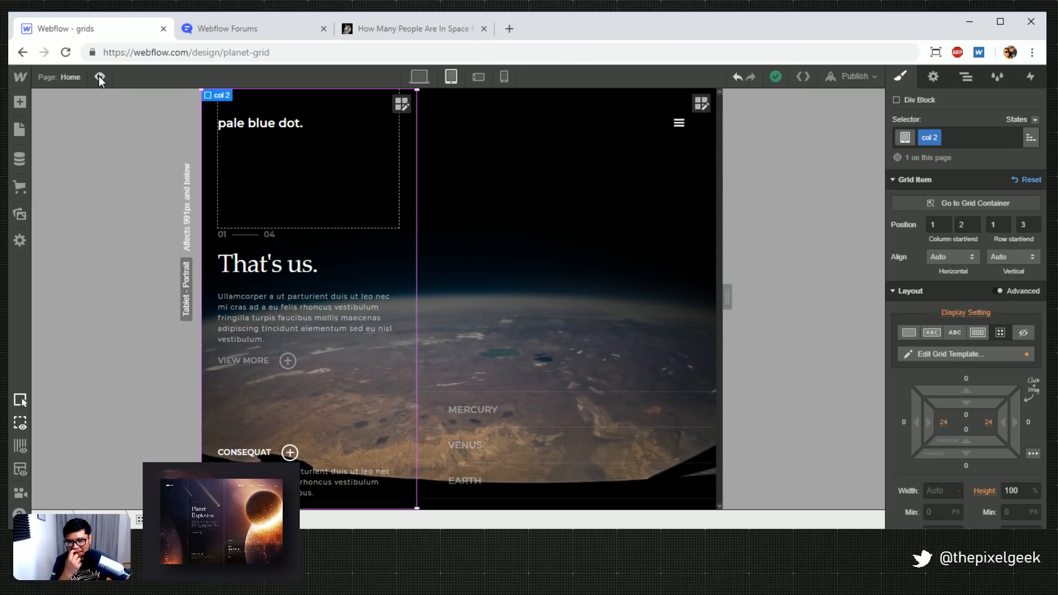
Remove the tablet display override from the accordion content block in the first accordion row
{"action": "left_click", "coordinate": [602, 409]}
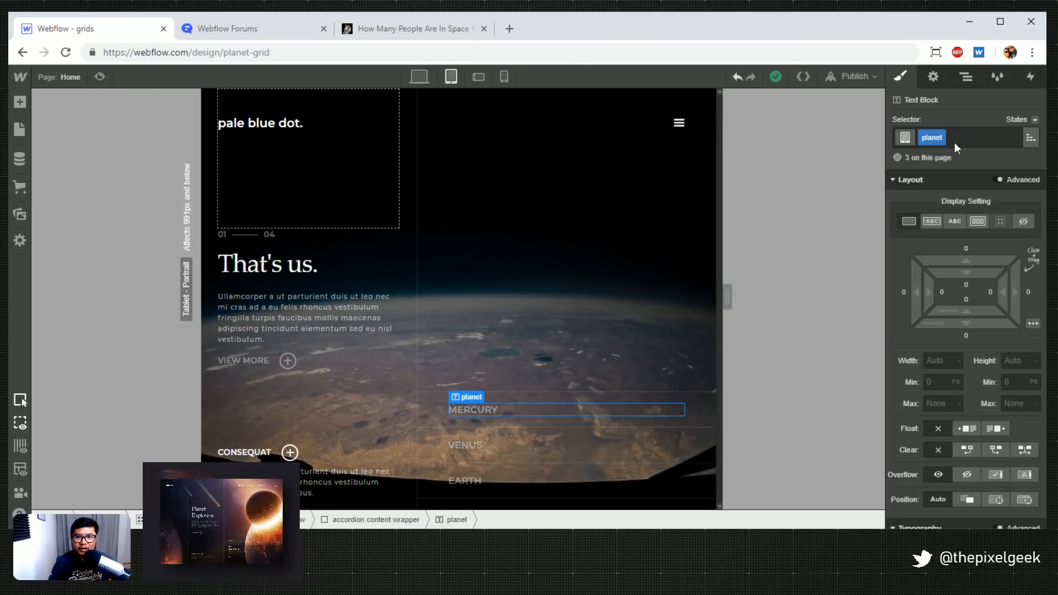
{"action": "key", "text": "z"}
{"action": "left_click", "coordinate": [1014, 338]}
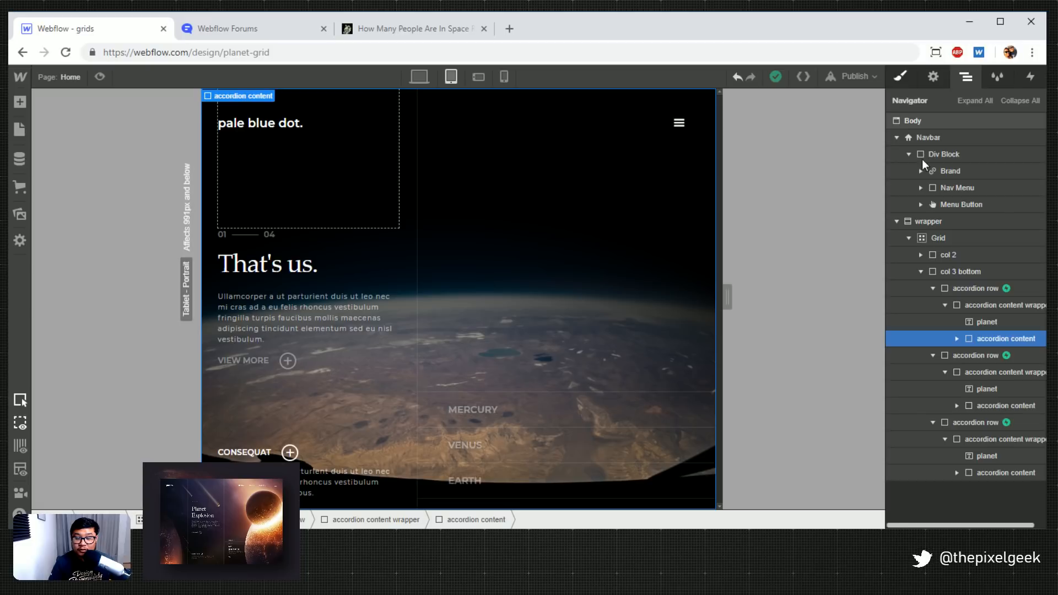
{"action": "key", "text": "s"}
{"action": "left_click", "coordinate": [966, 201]}
{"action": "left_click", "coordinate": [960, 224]}
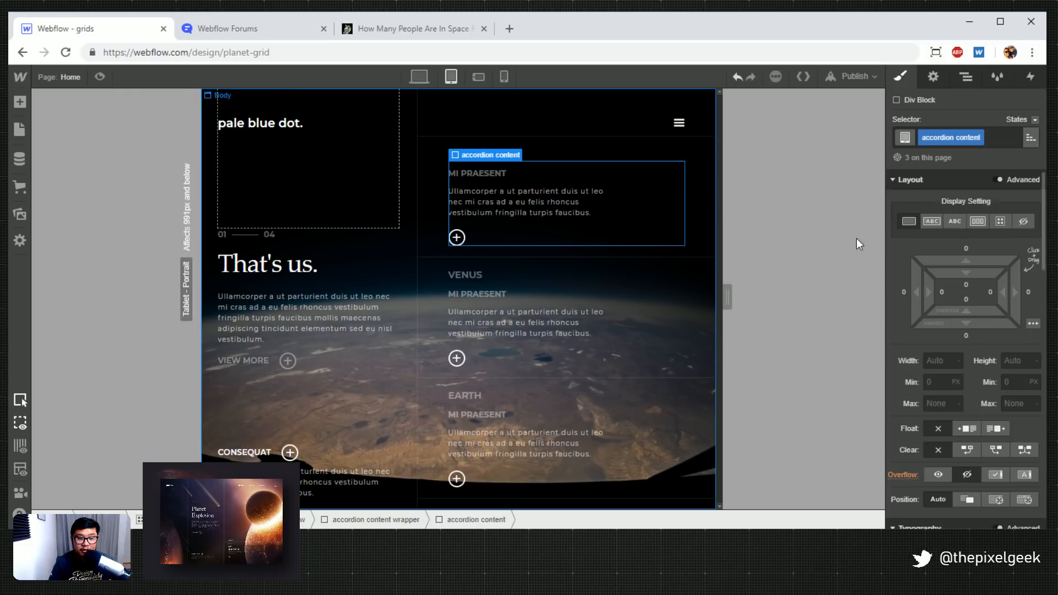
Preview the tablet page and test expanding and collapsing the Mercury, Venus and Earth accordion rows
{"action": "left_click", "coordinate": [100, 76]}
{"action": "left_click", "coordinate": [570, 428]}
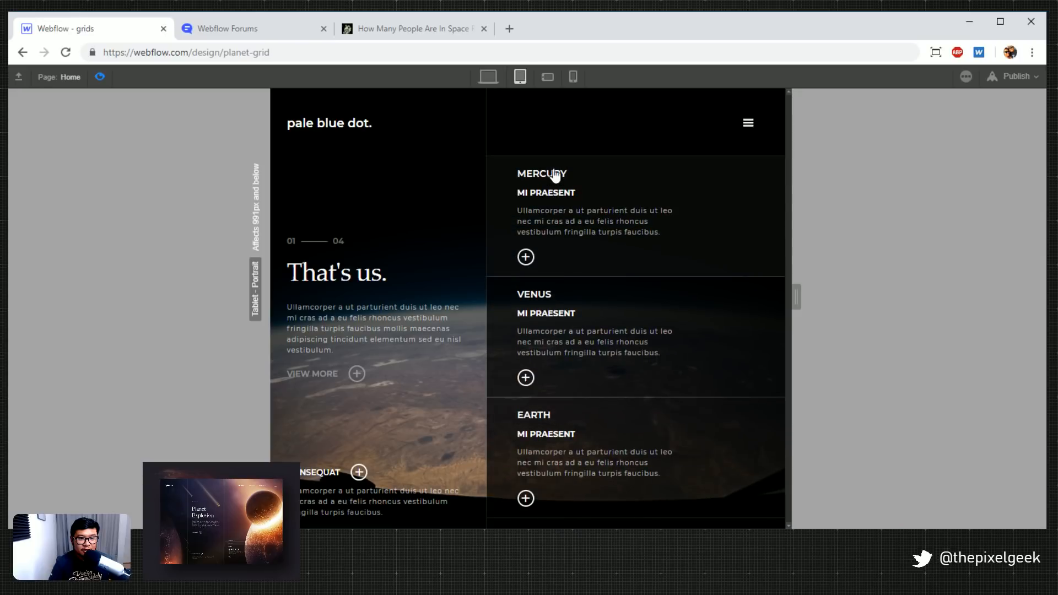
{"action": "left_click", "coordinate": [585, 176]}
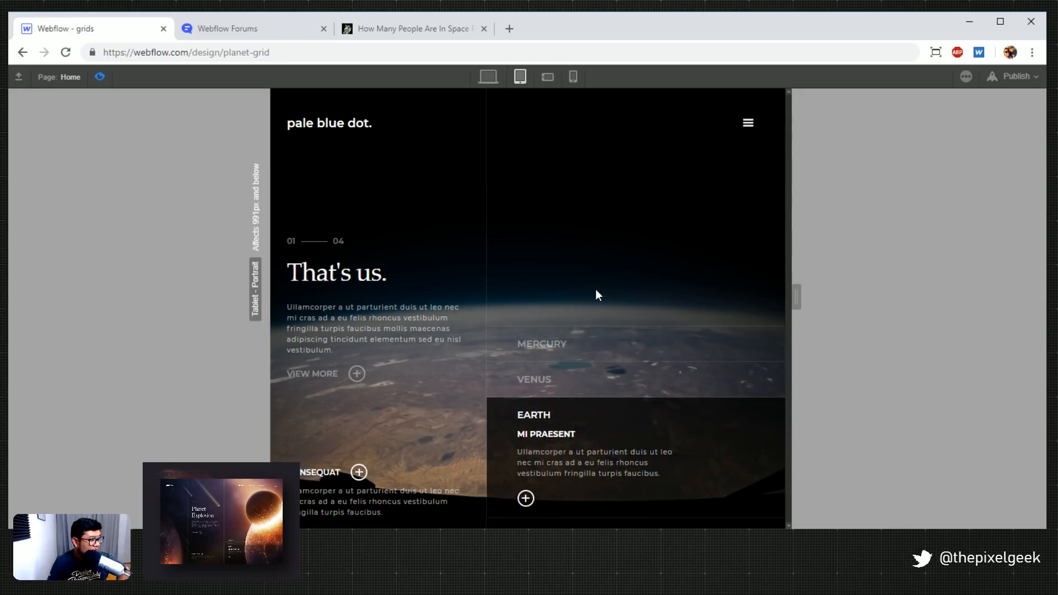
{"action": "left_click", "coordinate": [644, 381]}
{"action": "left_click", "coordinate": [566, 271]}
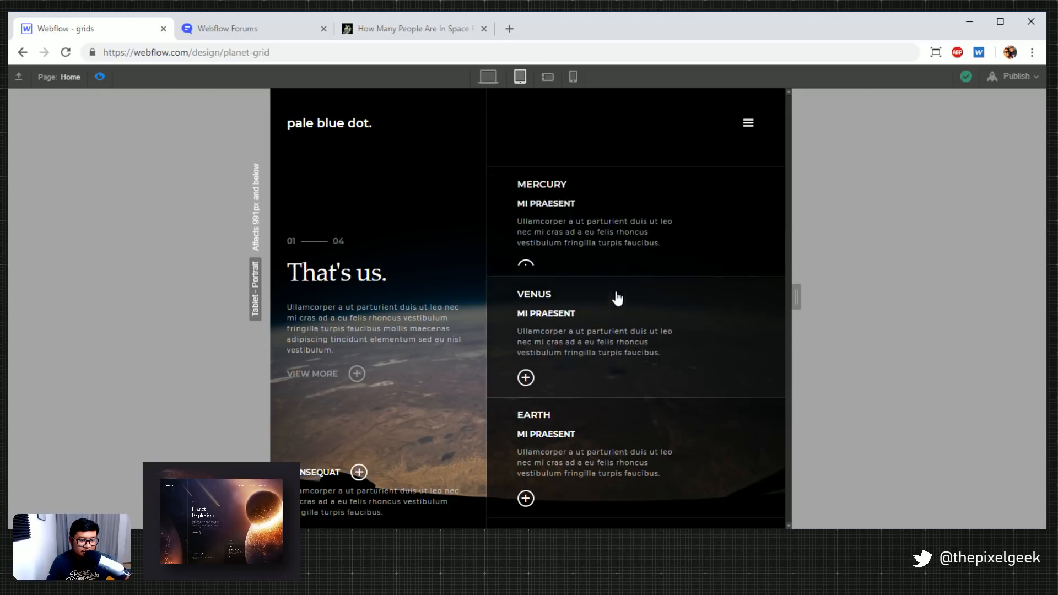
{"action": "left_click", "coordinate": [540, 179]}
{"action": "left_click", "coordinate": [620, 426]}
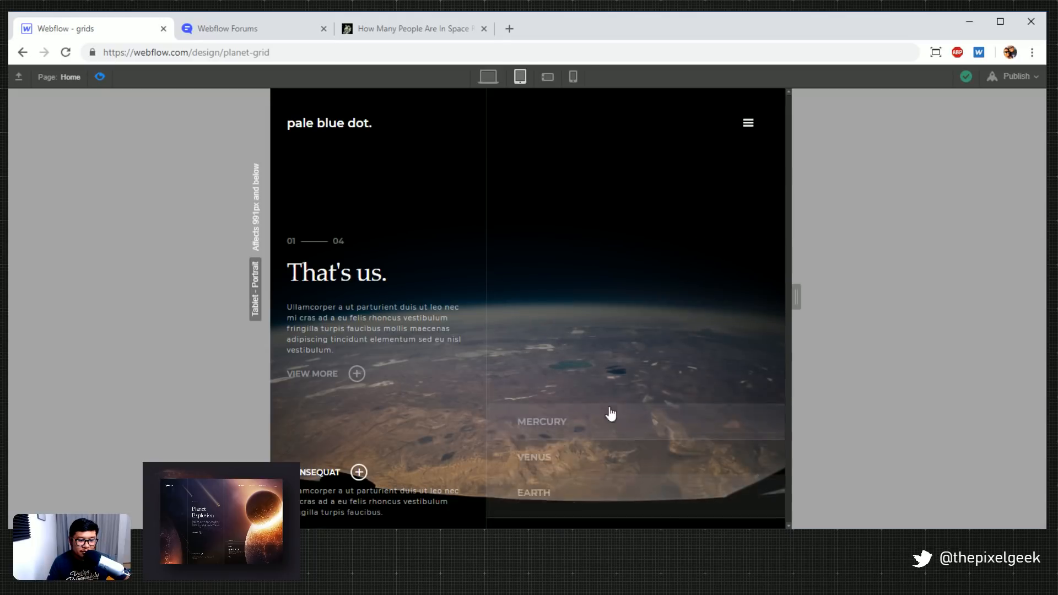
{"action": "left_click", "coordinate": [558, 438]}
{"action": "left_click", "coordinate": [572, 470]}
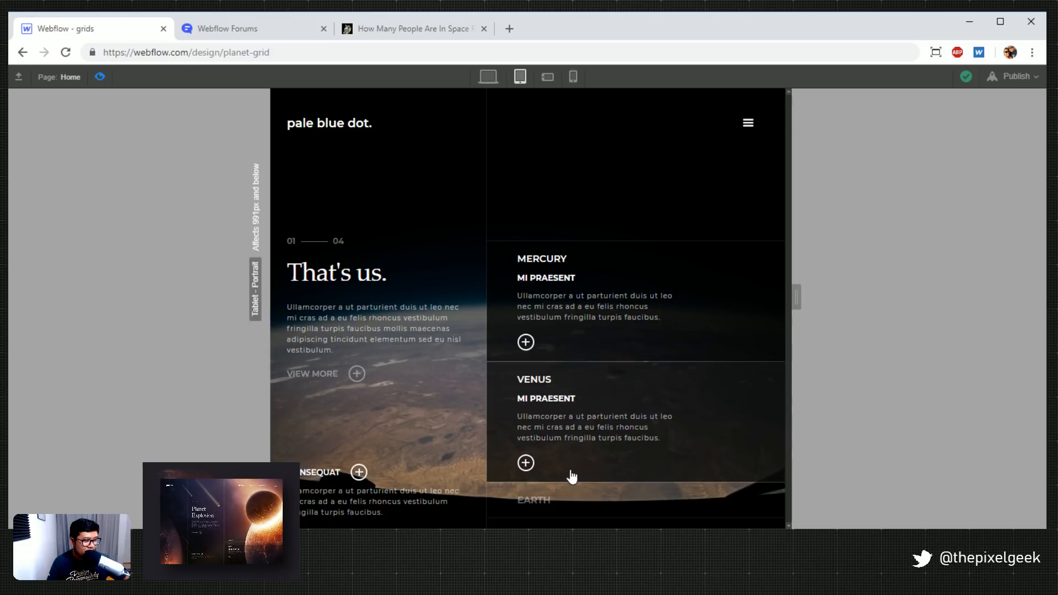
{"action": "left_click", "coordinate": [571, 468]}
{"action": "left_click", "coordinate": [560, 207]}
{"action": "left_click", "coordinate": [599, 334]}
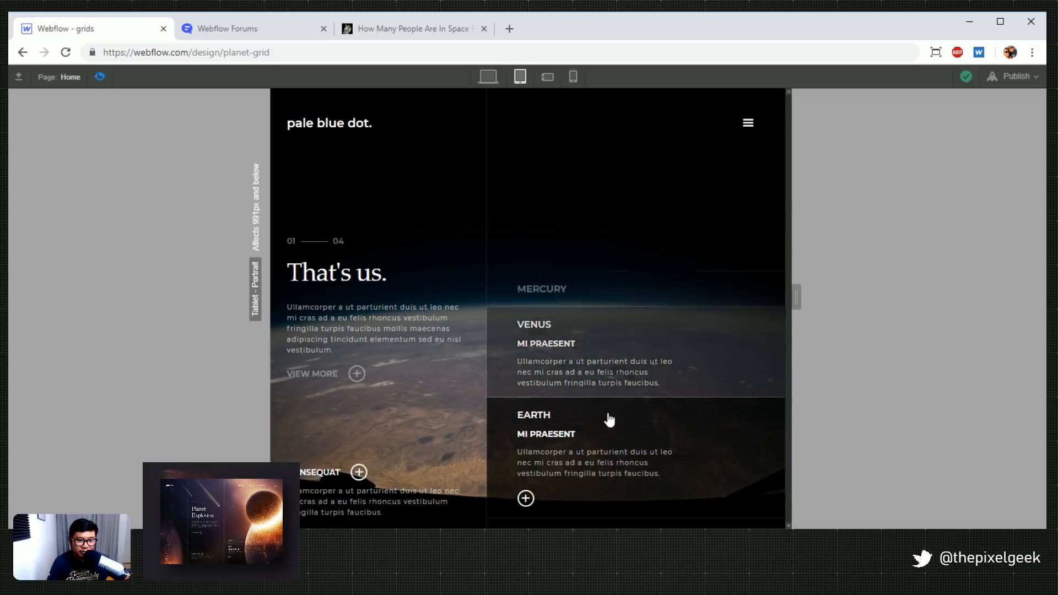
{"action": "left_click", "coordinate": [571, 445]}
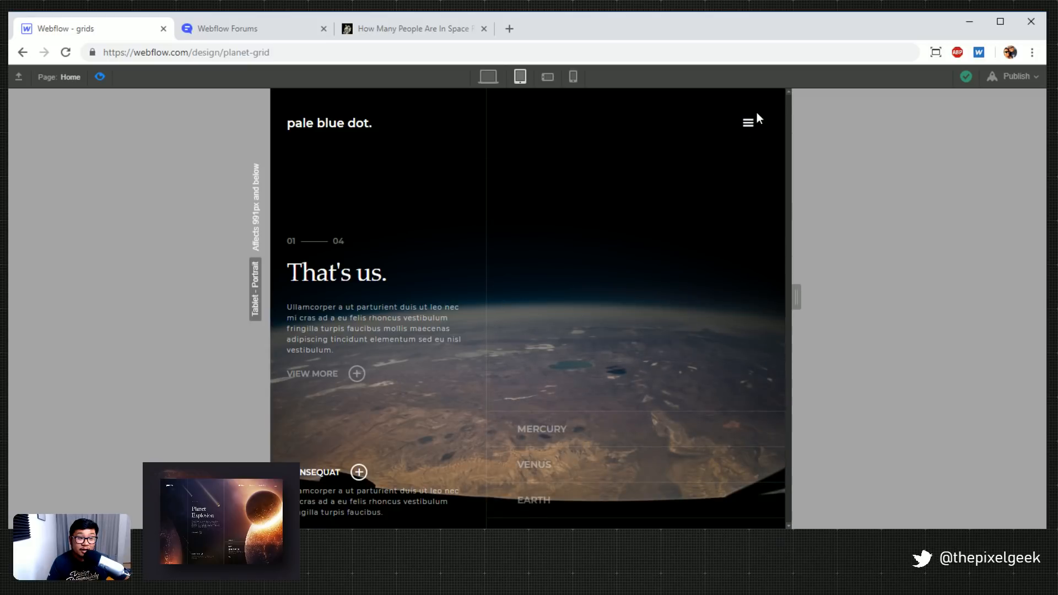
Compare the page preview between the phone landscape and tablet breakpoints
{"action": "left_click", "coordinate": [547, 78]}
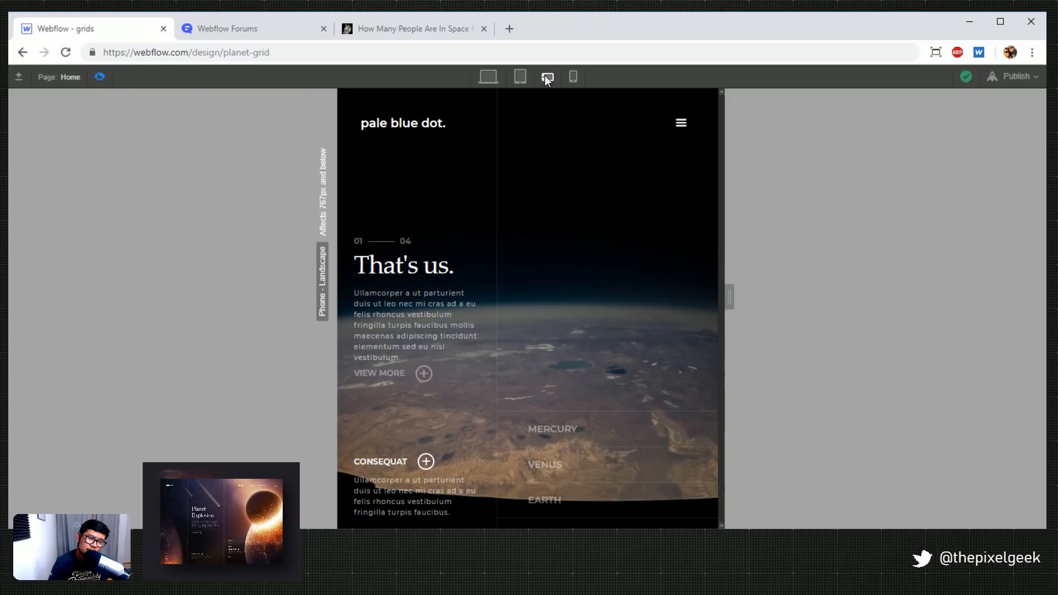
{"action": "left_click", "coordinate": [513, 81]}
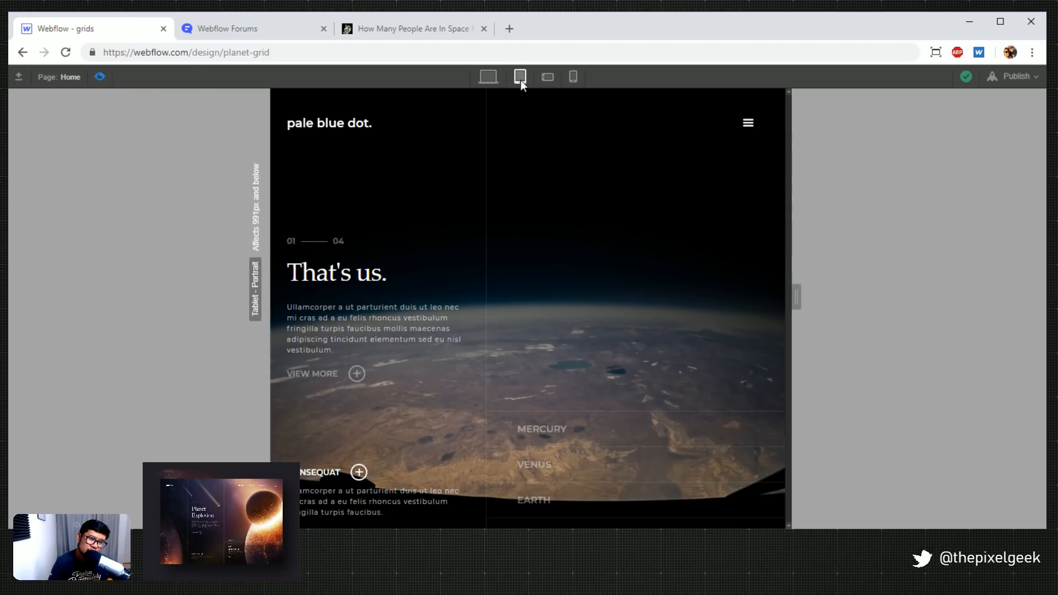
{"action": "left_click", "coordinate": [553, 79]}
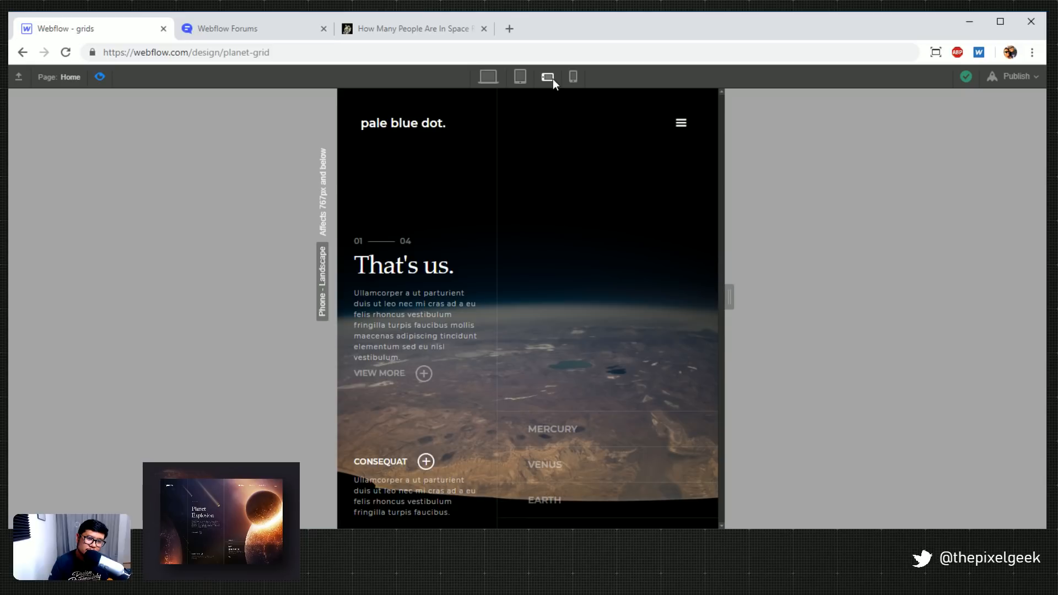
Preview the page on both phone breakpoints and test expanding the Mercury, Venus and Earth accordion rows
{"action": "left_click", "coordinate": [578, 79]}
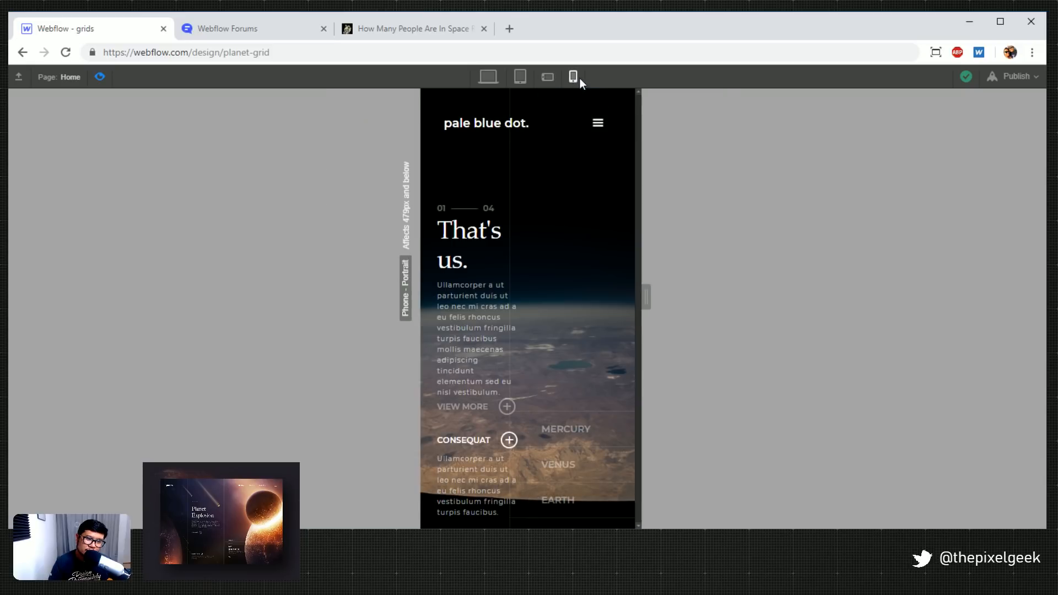
{"action": "left_click", "coordinate": [545, 77]}
{"action": "left_click", "coordinate": [558, 425]}
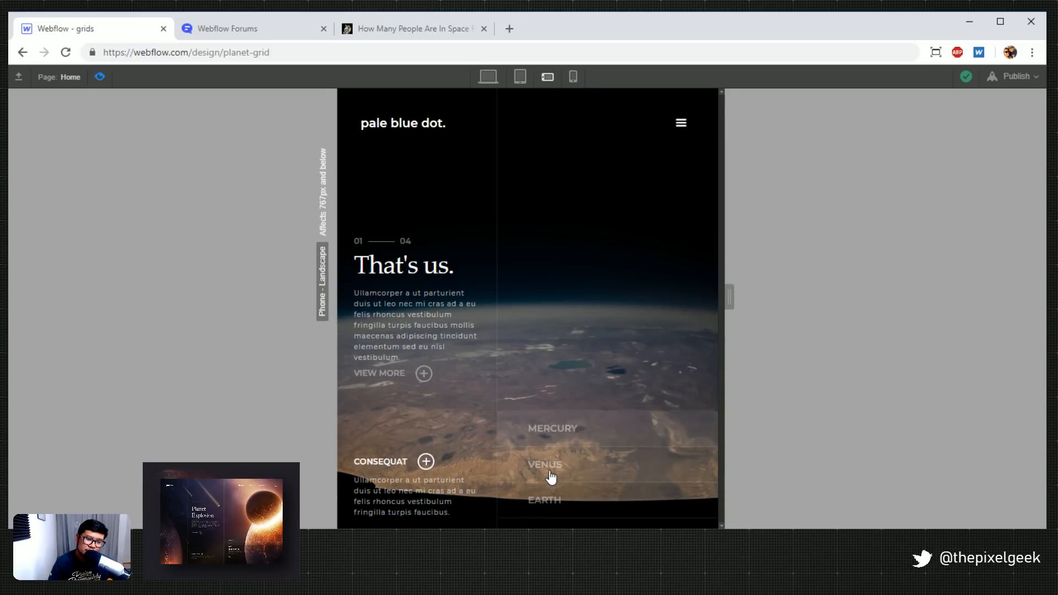
{"action": "left_click", "coordinate": [545, 474]}
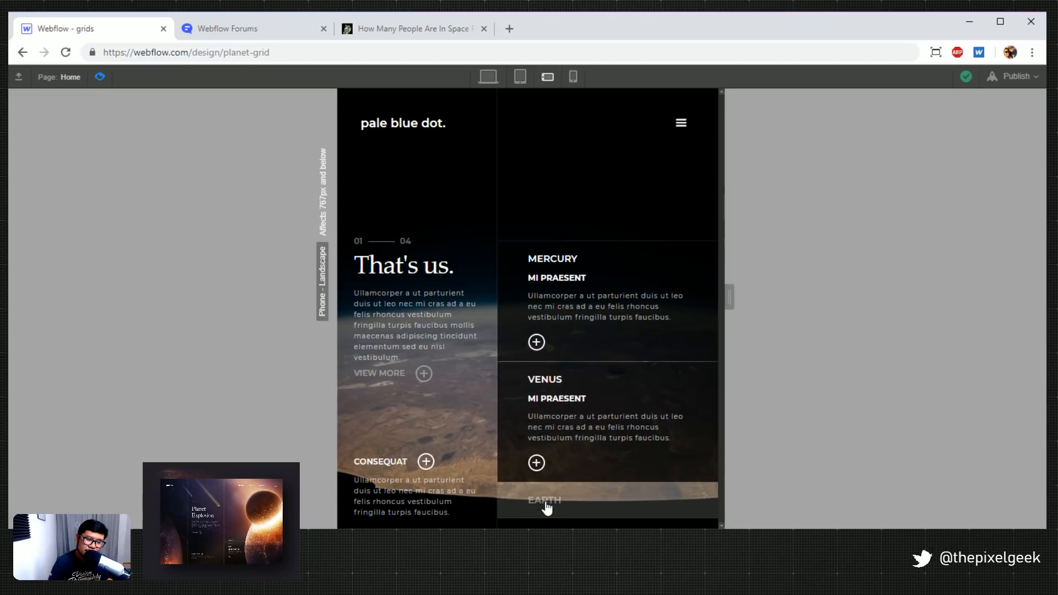
{"action": "left_click", "coordinate": [573, 77]}
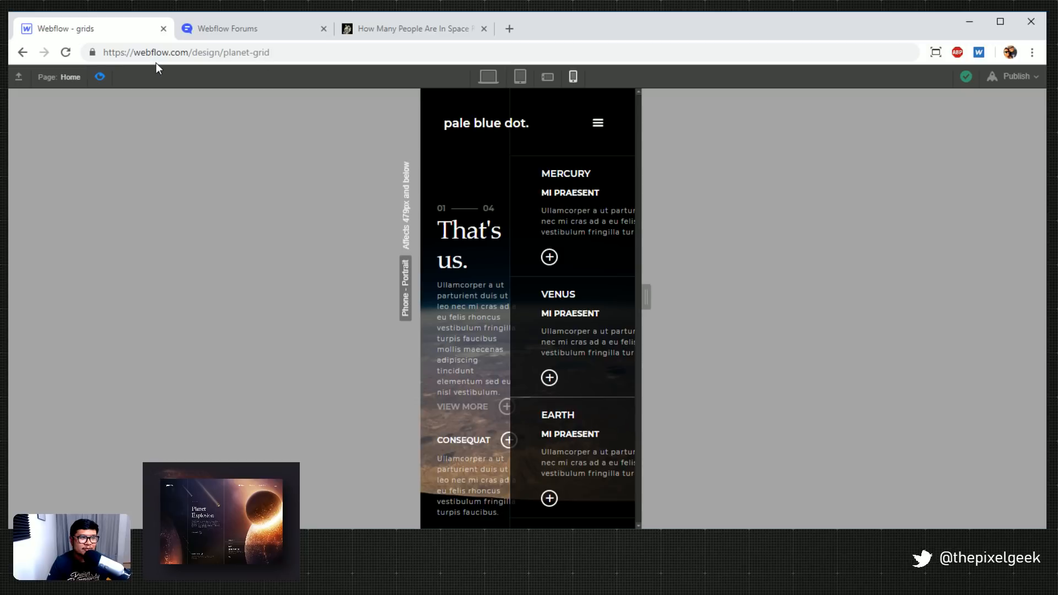
{"action": "left_click", "coordinate": [99, 78]}
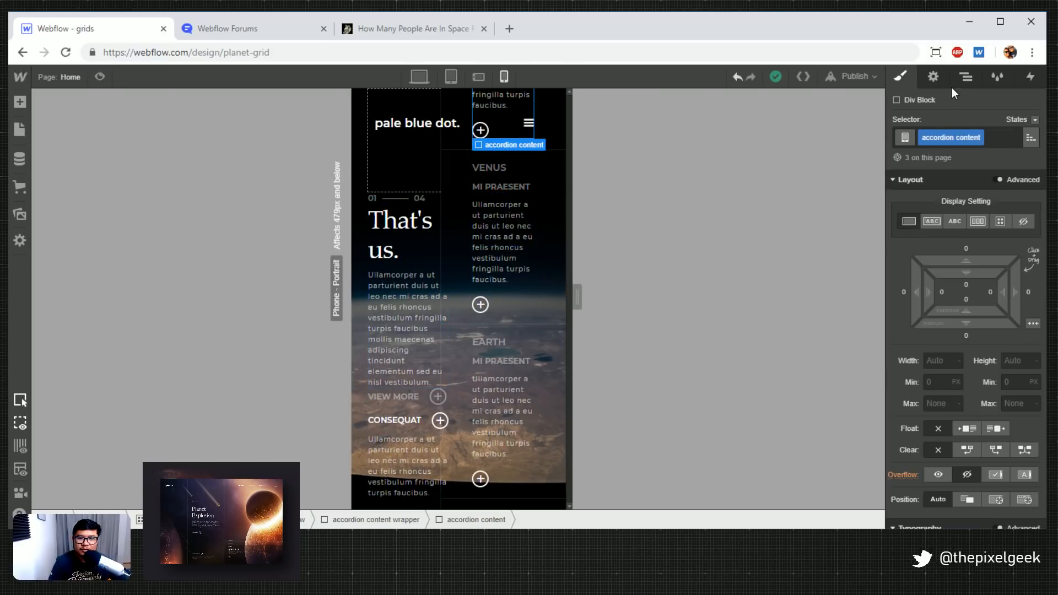
Set the height of the wrapper section to auto on the phone portrait breakpoint
{"action": "left_click", "coordinate": [965, 78]}
{"action": "left_click", "coordinate": [939, 137]}
{"action": "left_click", "coordinate": [932, 221]}
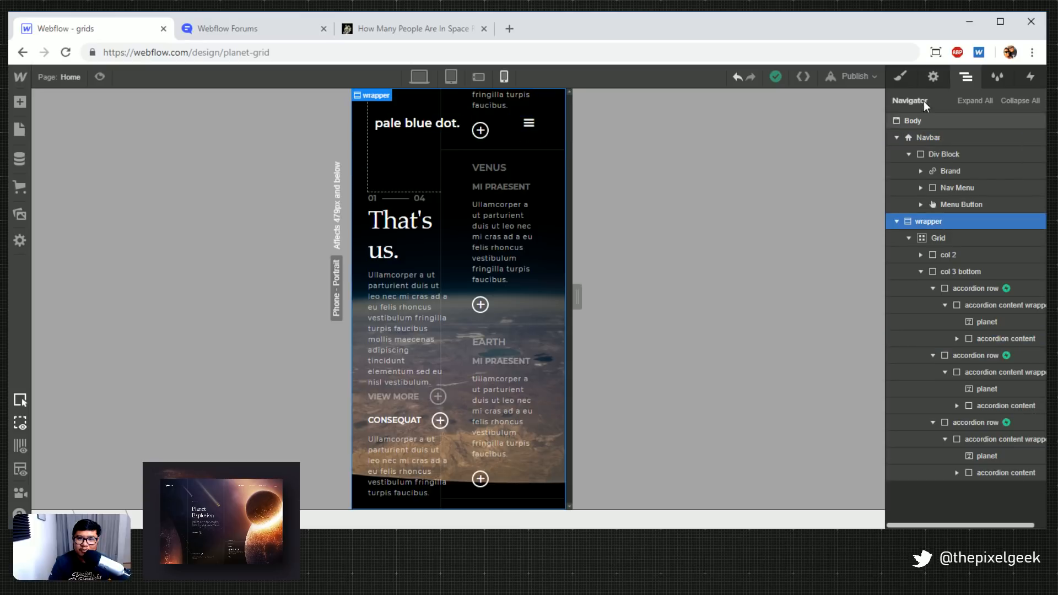
{"action": "key", "text": "s"}
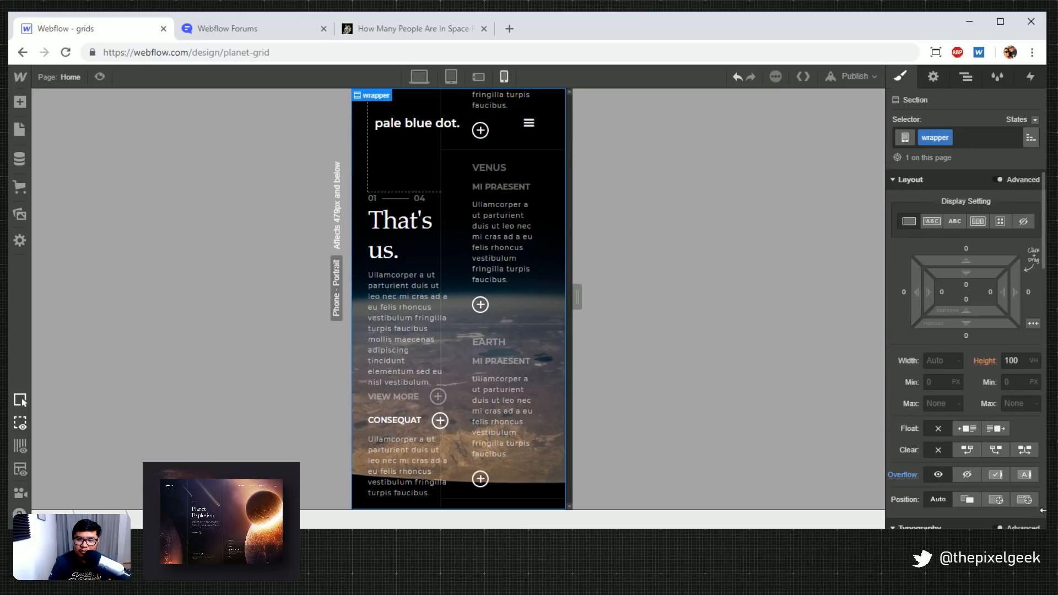
{"action": "left_click", "coordinate": [1034, 362]}
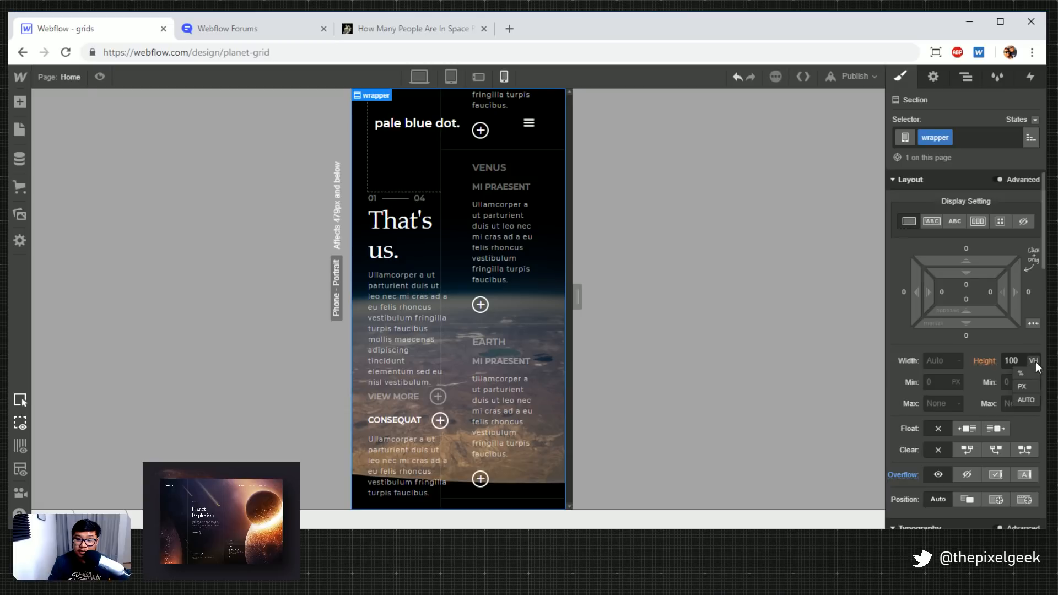
{"action": "left_click", "coordinate": [1032, 398]}
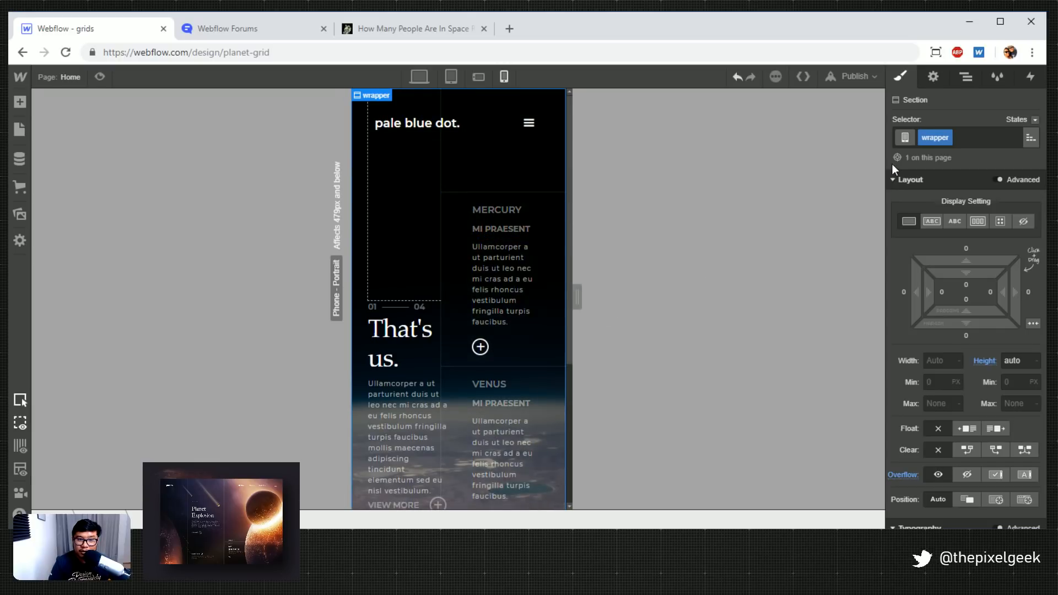
Remove the 24 VW and 1 FR columns from the main Grid's template on phone portrait, keeping only the 18 VW column
{"action": "left_click", "coordinate": [972, 77]}
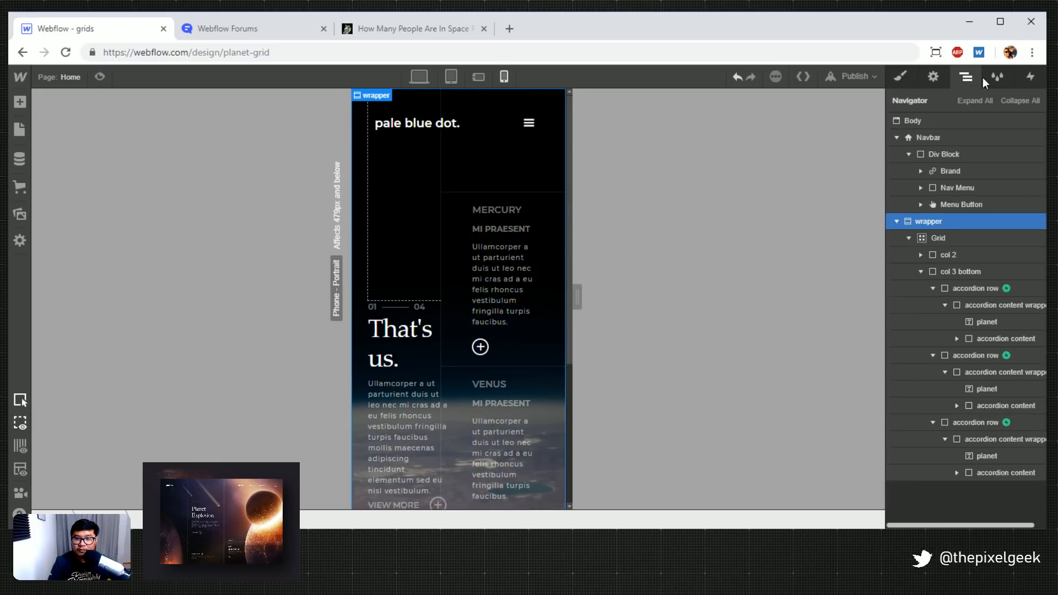
{"action": "left_click", "coordinate": [977, 238]}
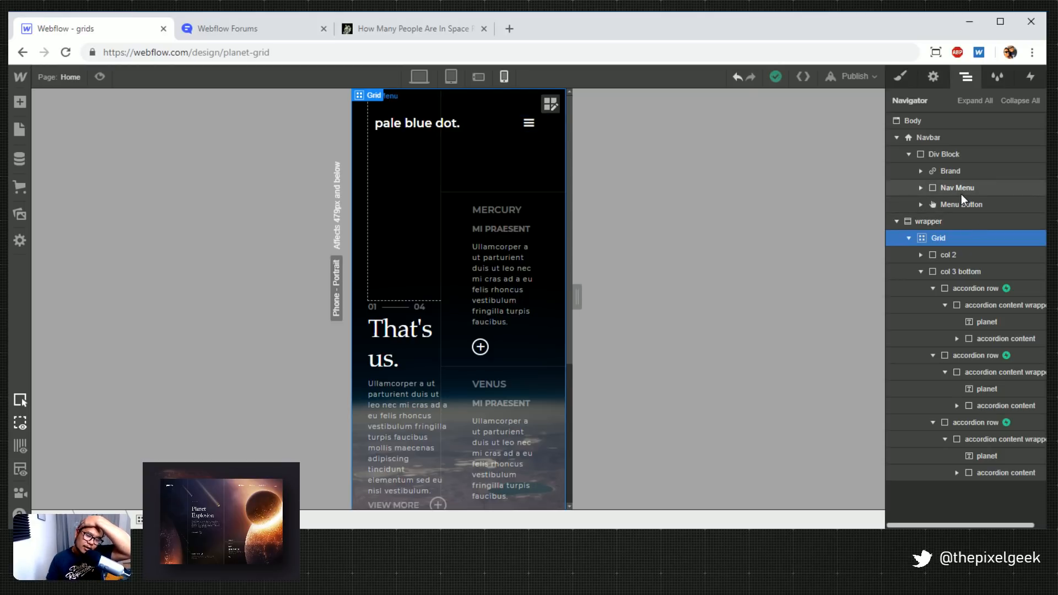
{"action": "left_click", "coordinate": [935, 78]}
{"action": "left_click", "coordinate": [902, 76]}
{"action": "left_click", "coordinate": [975, 245]}
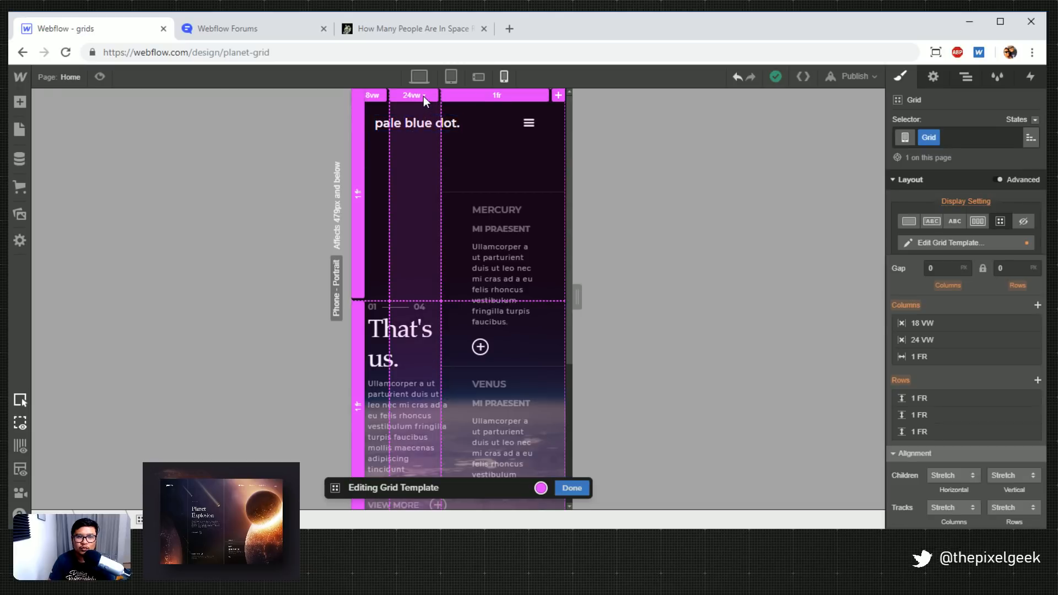
{"action": "mouse_move", "coordinate": [1026, 324]}
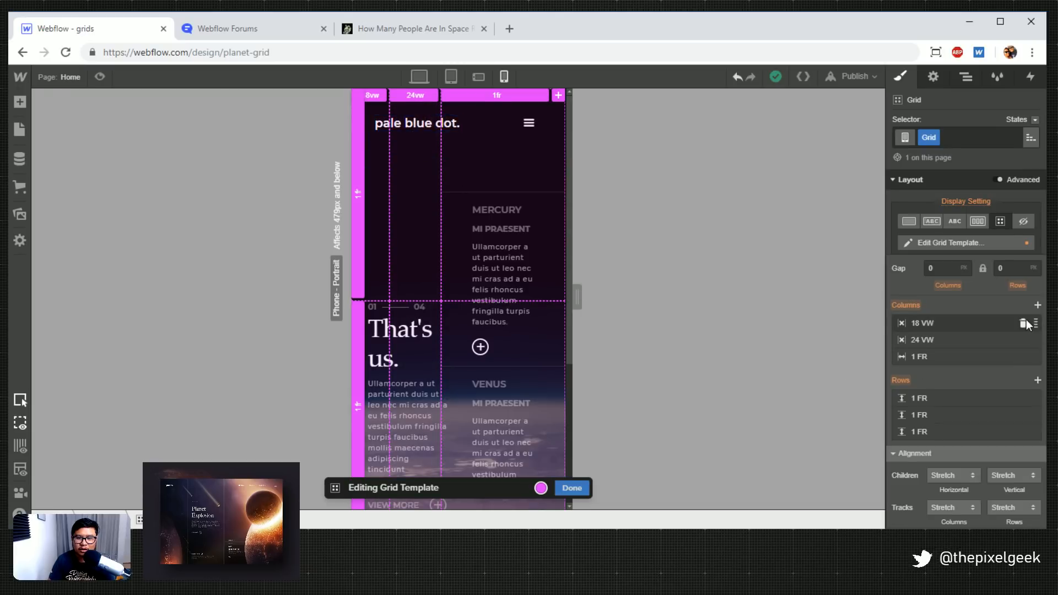
{"action": "mouse_move", "coordinate": [1023, 343]}
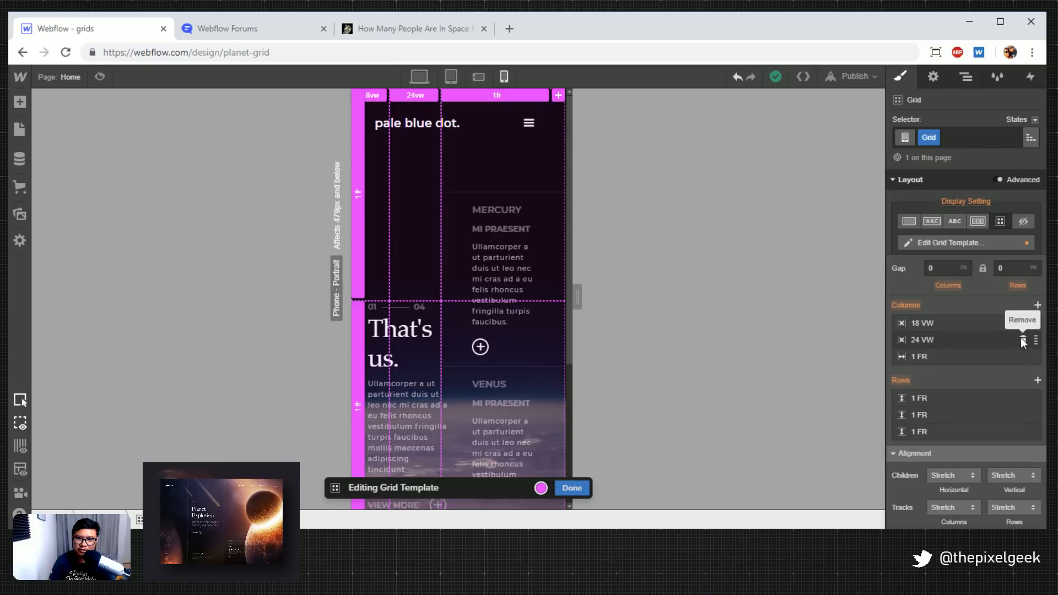
{"action": "left_click", "coordinate": [1022, 339]}
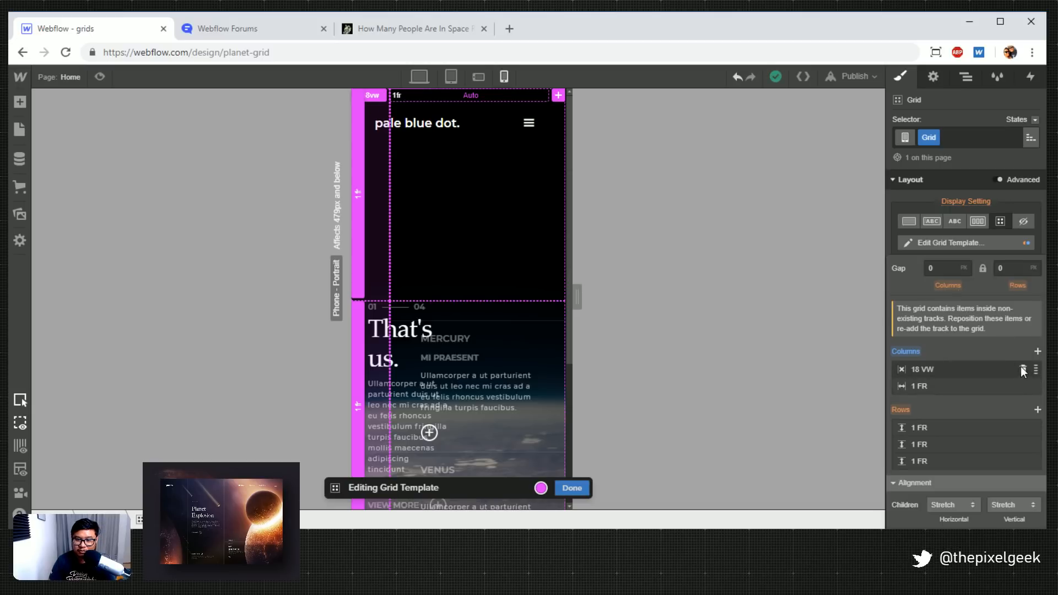
{"action": "left_click", "coordinate": [1022, 368]}
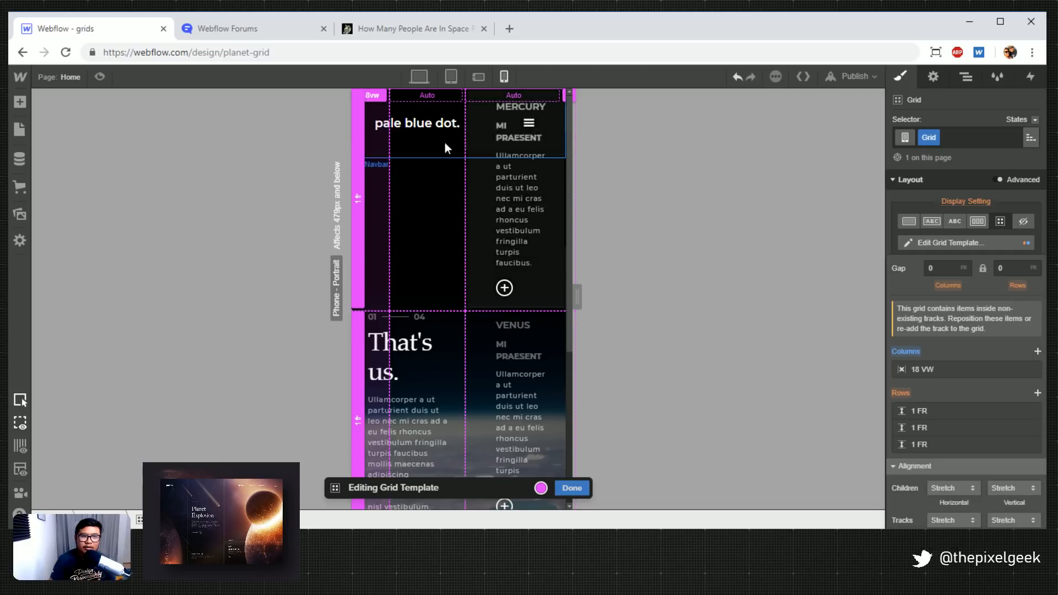
Set the main Grid's only remaining defined column to 100 VW wide and finish editing the grid template
{"action": "left_click", "coordinate": [375, 96]}
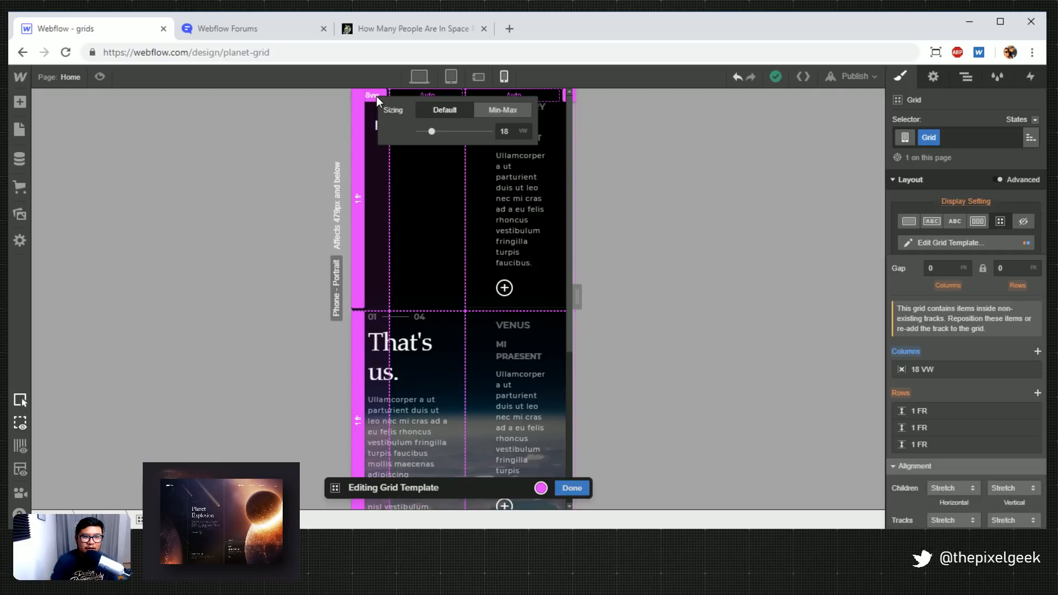
{"action": "left_click", "coordinate": [506, 131]}
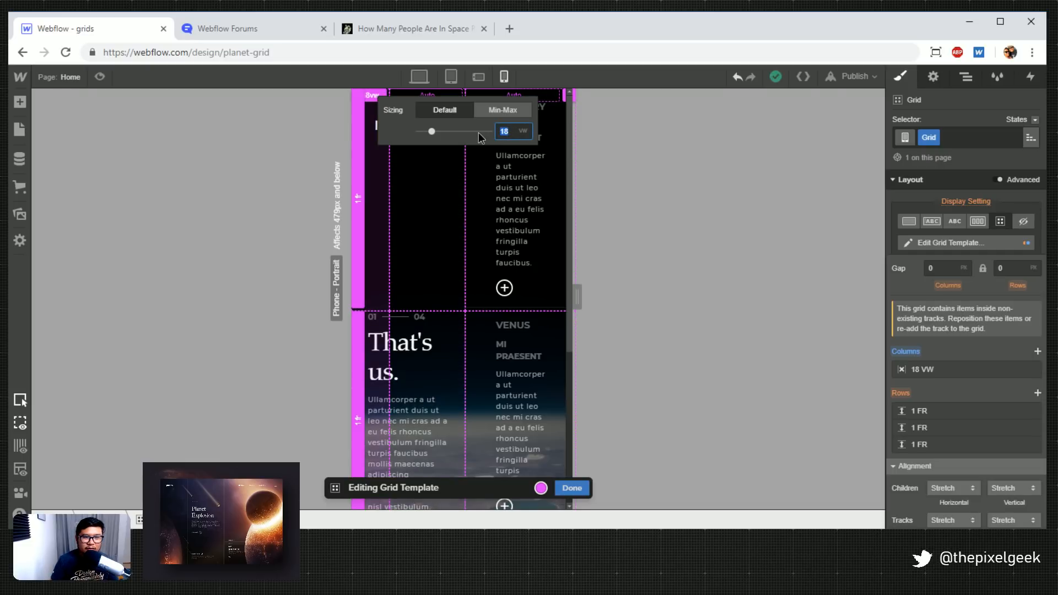
{"action": "key", "text": "Return"}
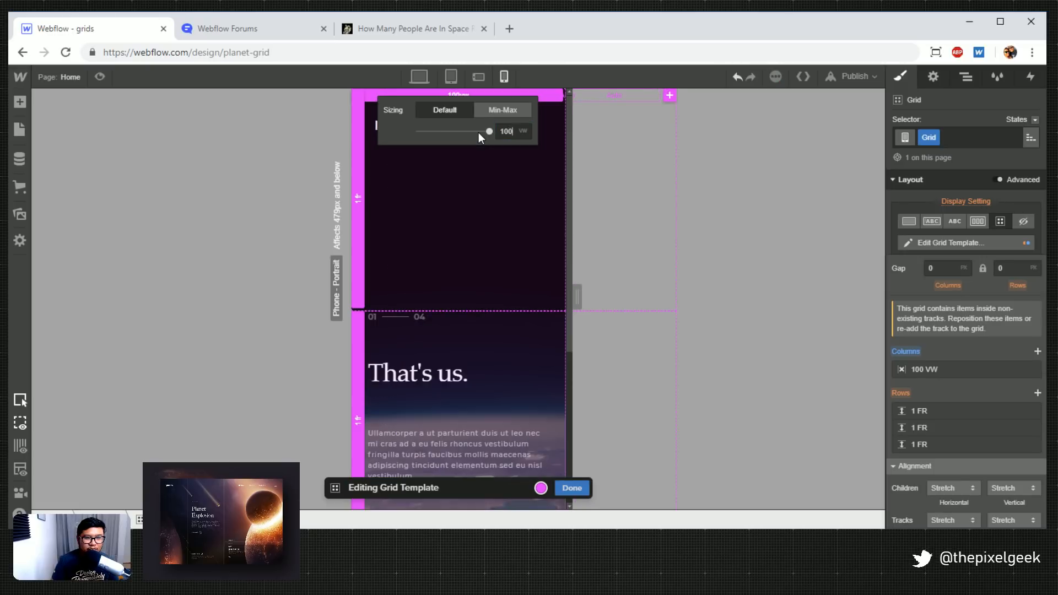
{"action": "left_click", "coordinate": [677, 167]}
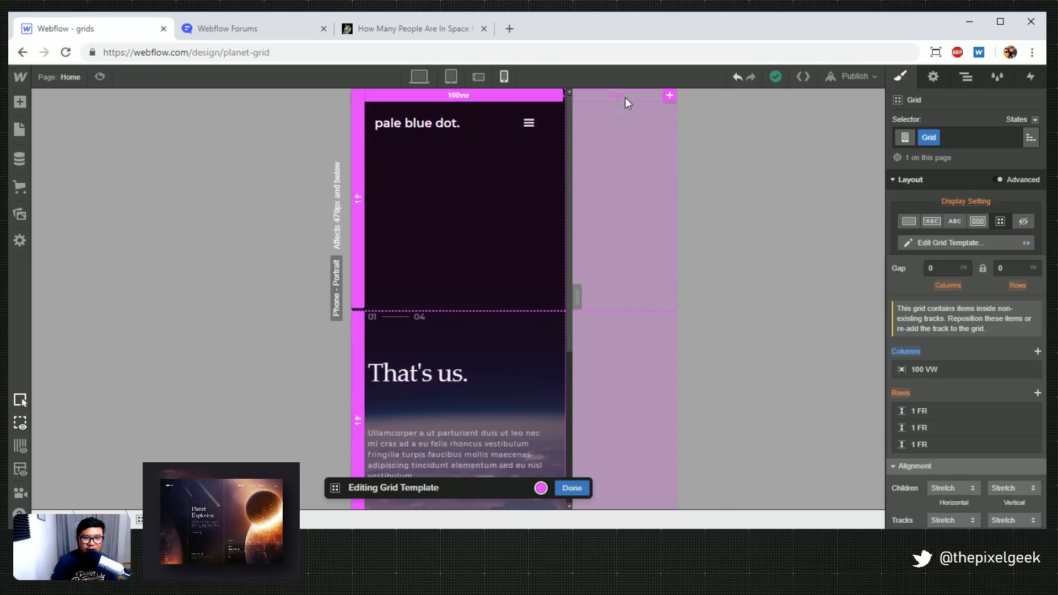
{"action": "key", "text": "Escape"}
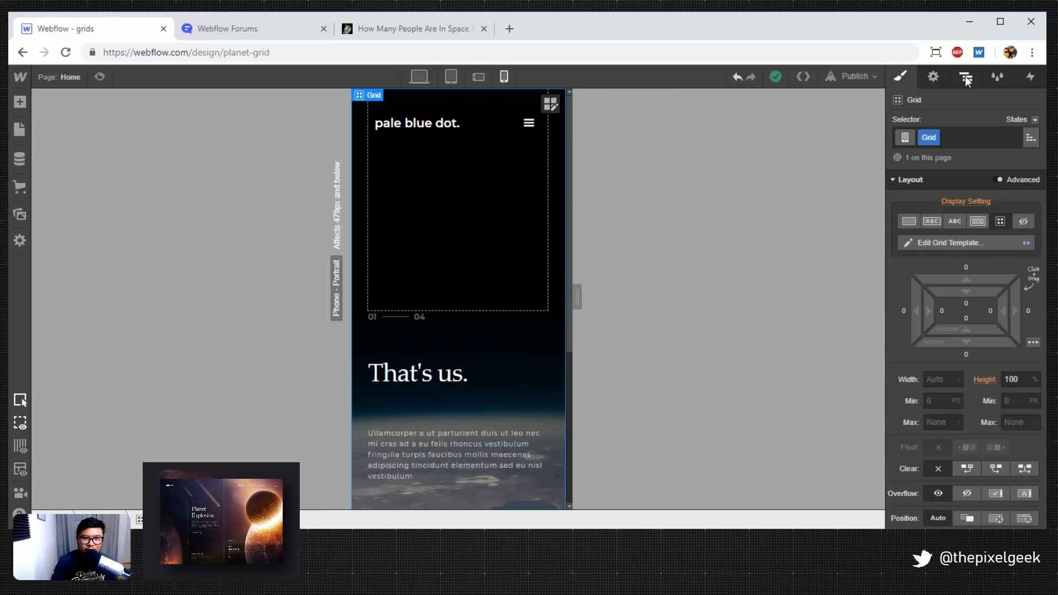
Remove two rows from col 2's inner grid template on phone portrait, leaving a single 1 FR row
{"action": "left_click", "coordinate": [964, 76]}
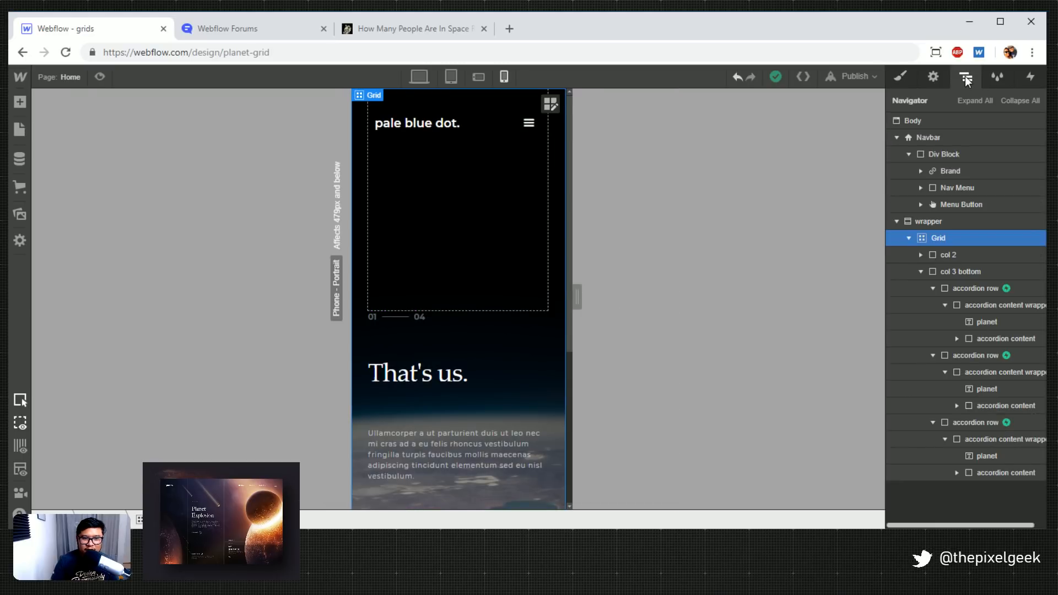
{"action": "left_click", "coordinate": [920, 271]}
{"action": "left_click", "coordinate": [945, 254]}
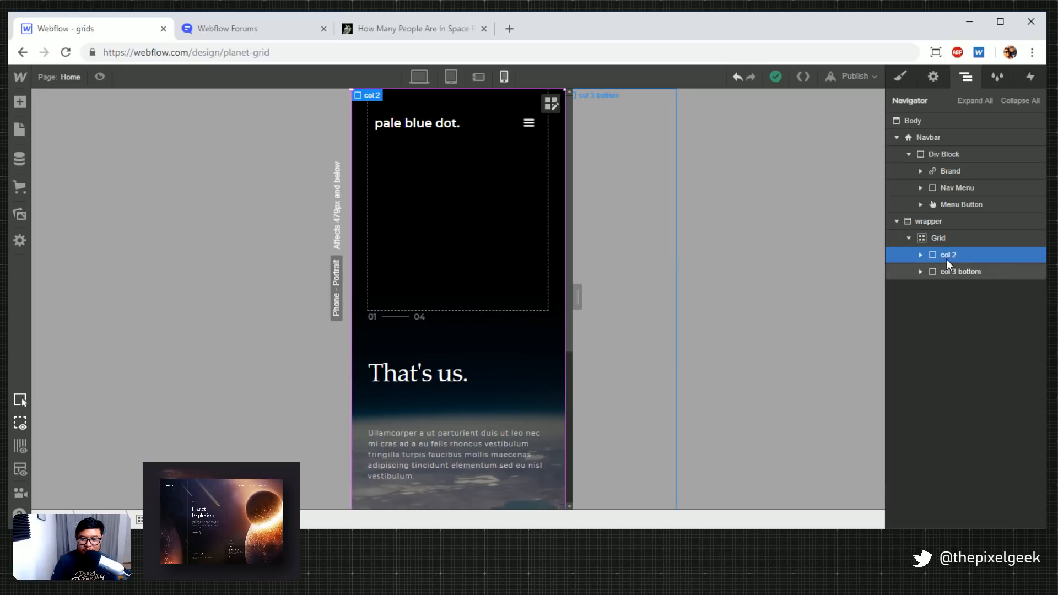
{"action": "left_click", "coordinate": [920, 254]}
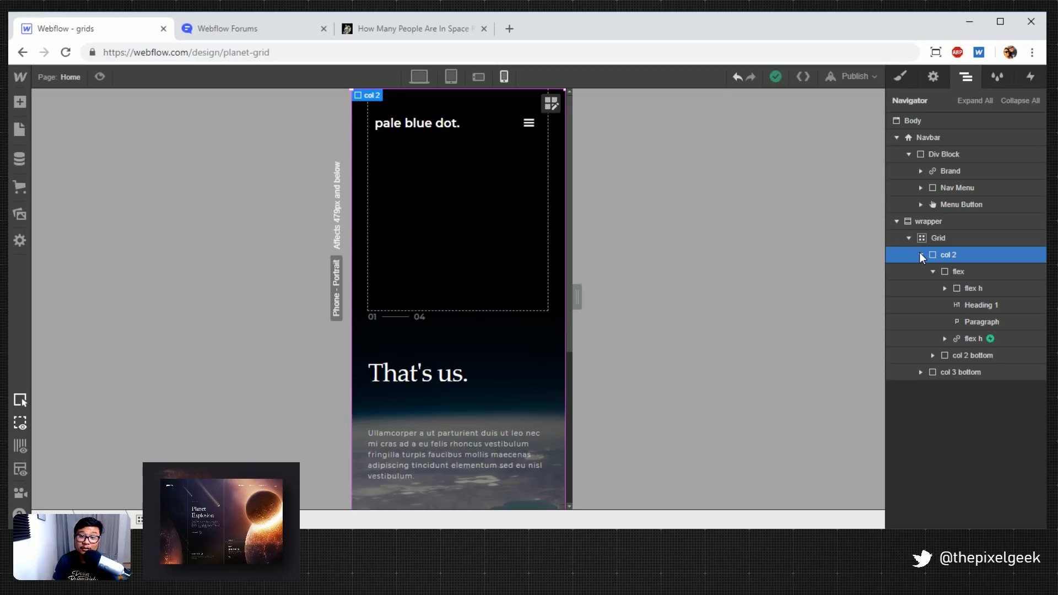
{"action": "left_click", "coordinate": [898, 78]}
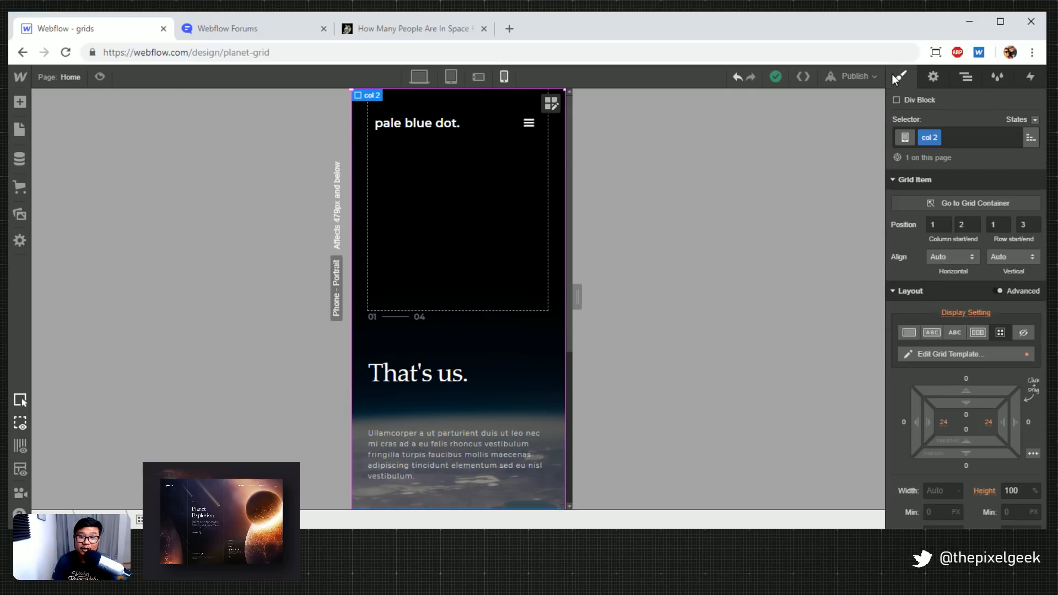
{"action": "left_click", "coordinate": [990, 354]}
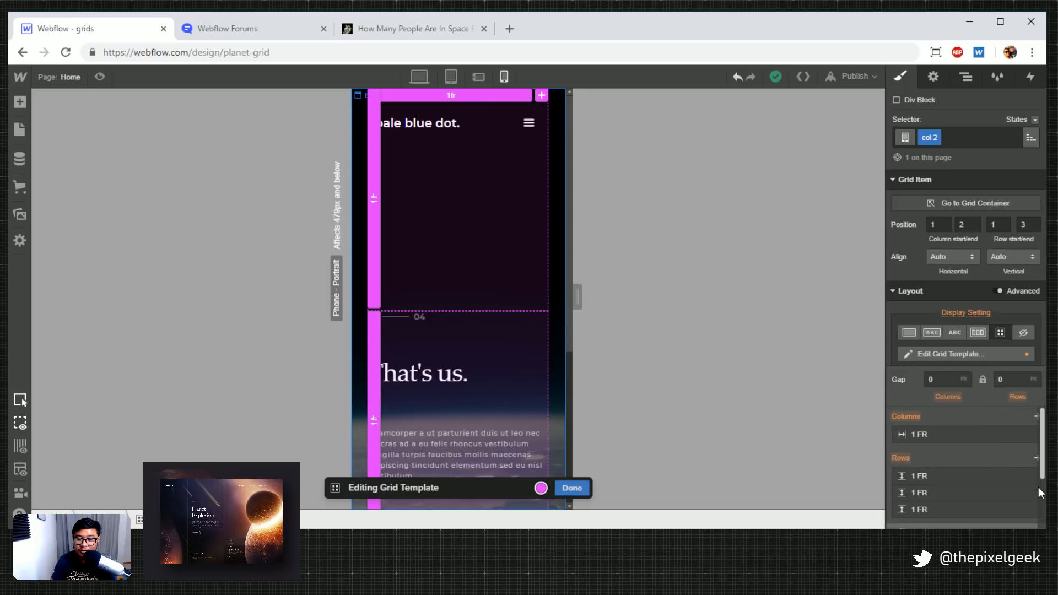
{"action": "left_click", "coordinate": [1023, 477]}
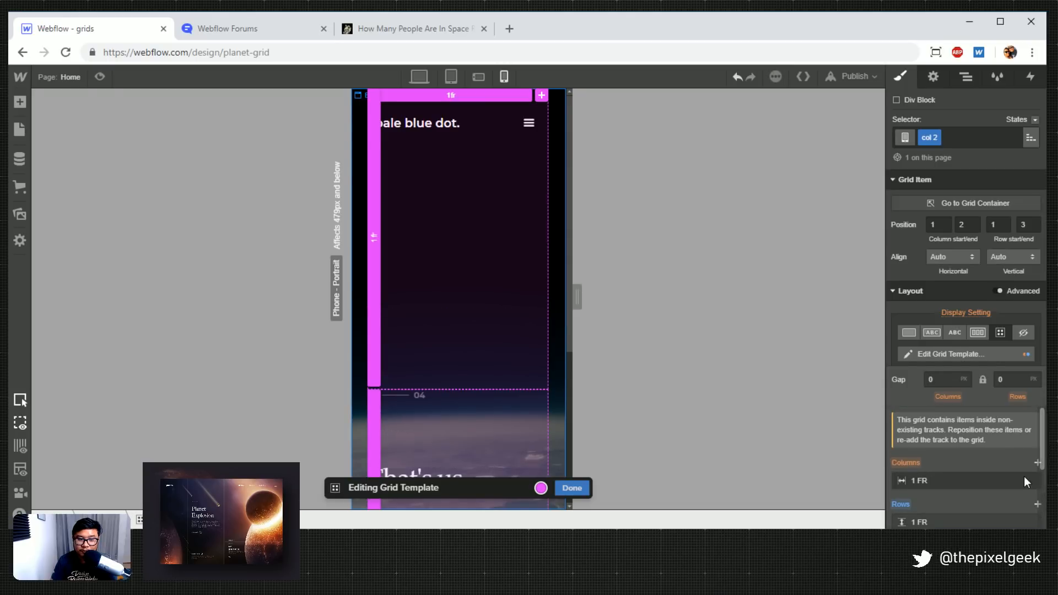
{"action": "key", "text": "ctrl+z"}
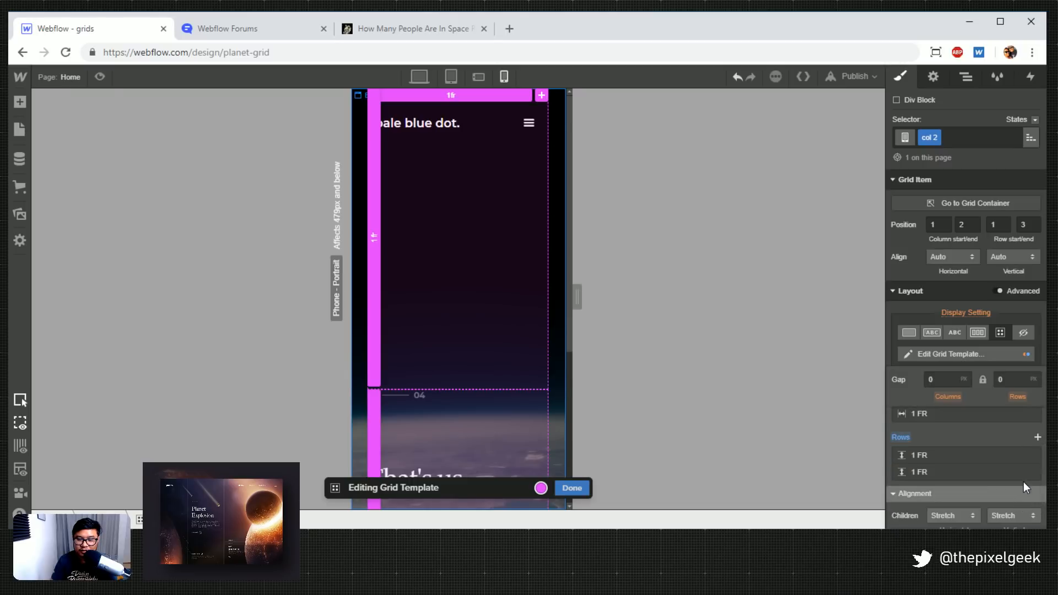
{"action": "mouse_move", "coordinate": [1024, 474]}
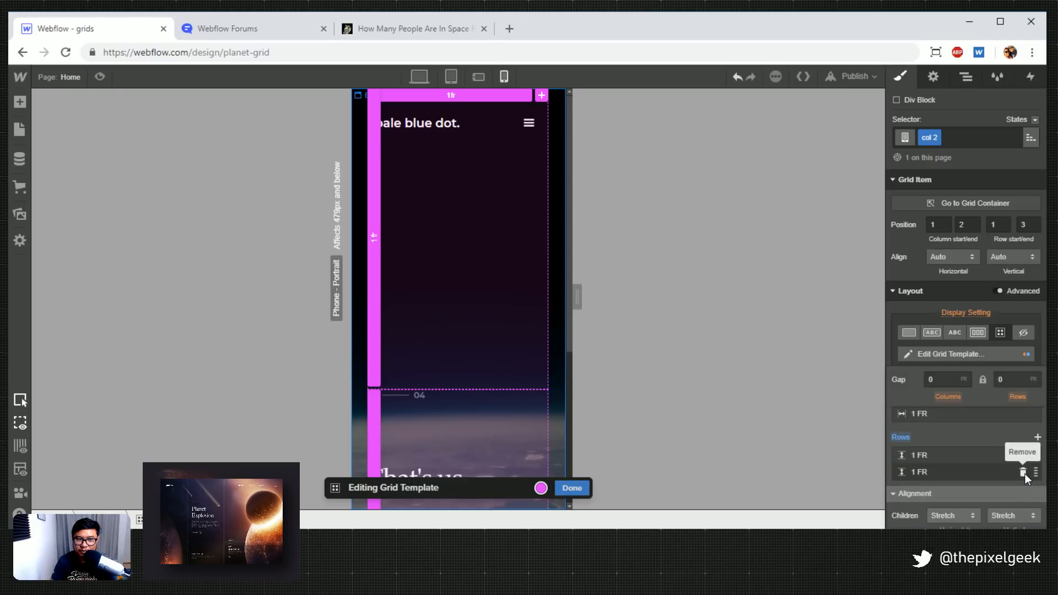
{"action": "left_click", "coordinate": [1024, 473]}
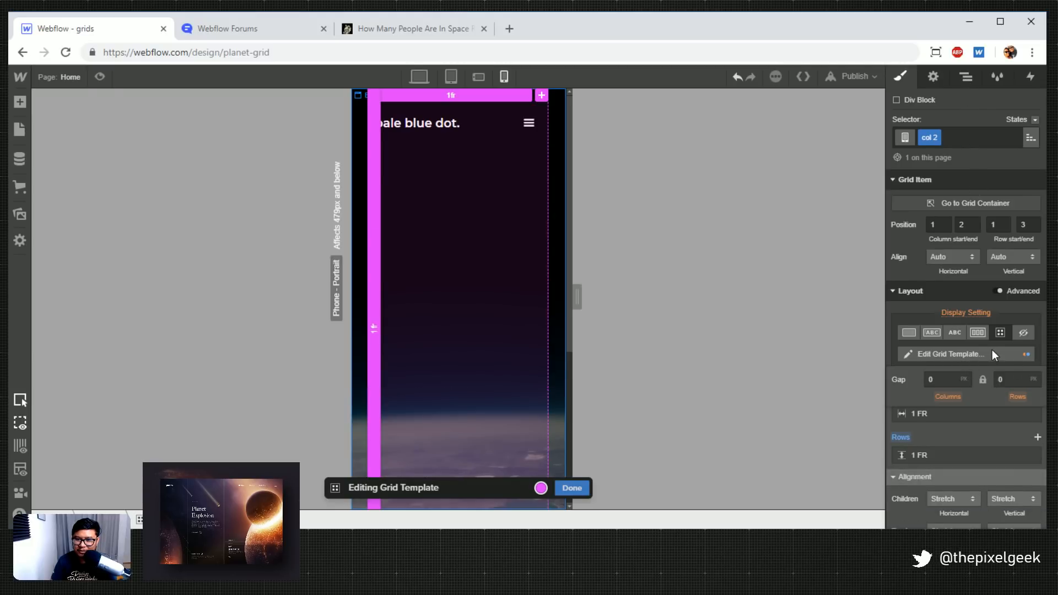
{"action": "left_click", "coordinate": [979, 359]}
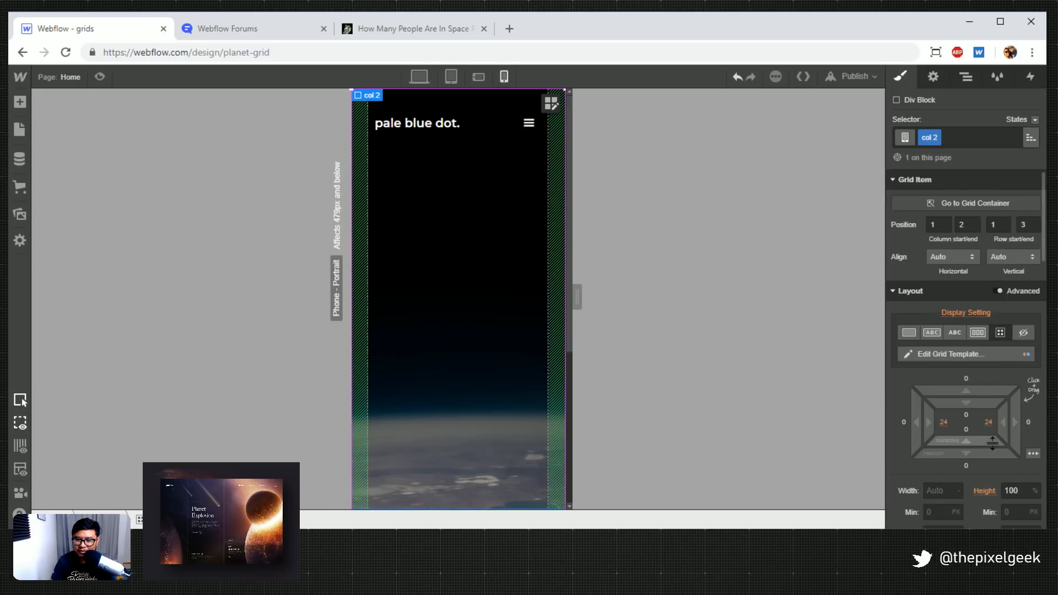
Set the height of col 2 to auto on phone portrait
{"action": "scroll", "coordinate": [992, 444], "scroll_direction": "down", "scroll_amount": 2}
{"action": "scroll", "coordinate": [992, 444], "scroll_direction": "down", "scroll_amount": 2}
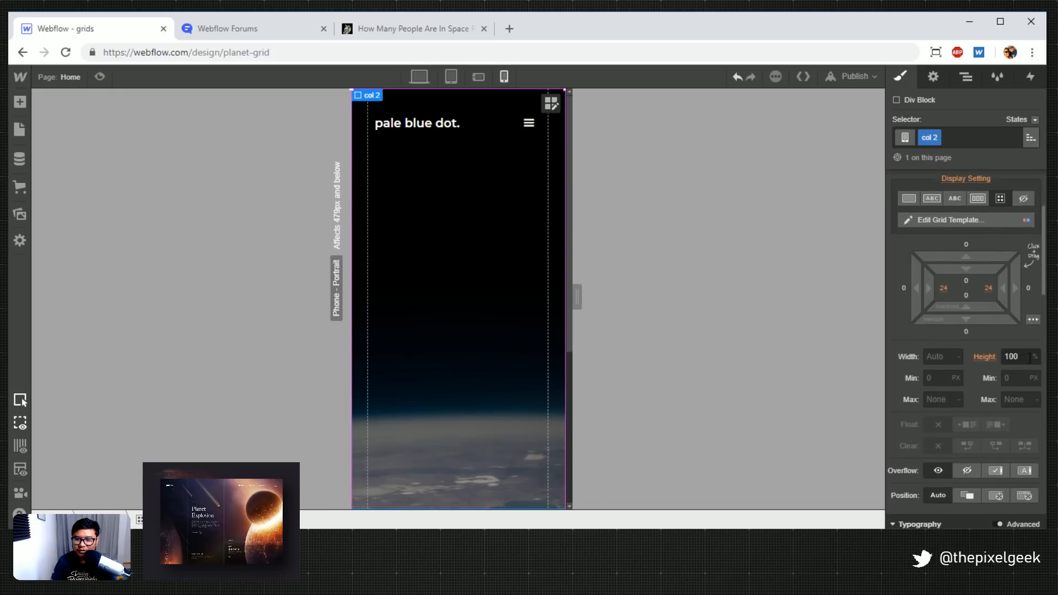
{"action": "left_click", "coordinate": [1035, 357]}
{"action": "left_click", "coordinate": [1027, 396]}
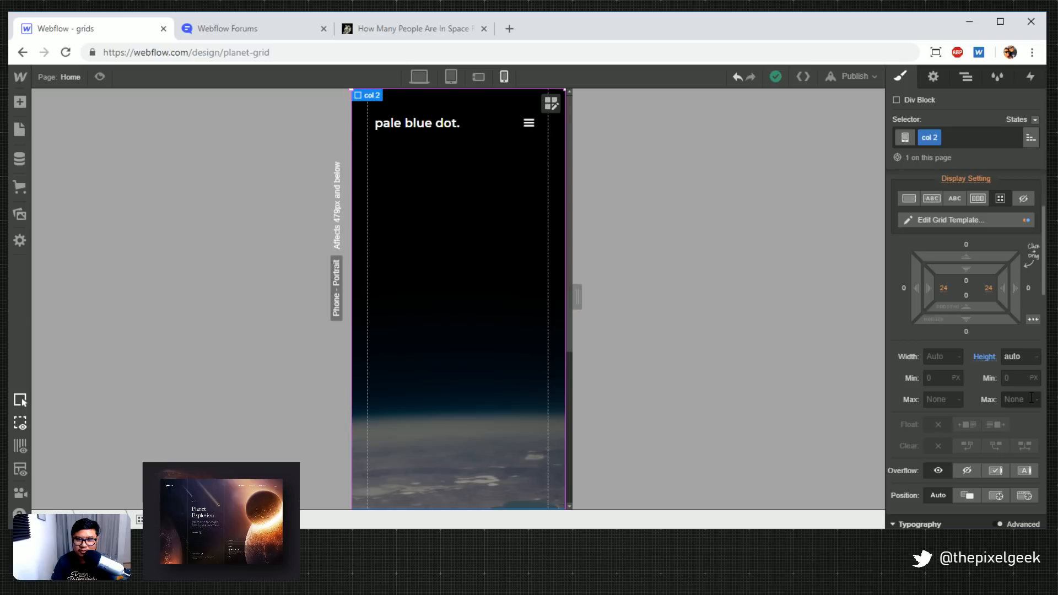
Move the flex block upward so it occupies the upper cell of col 2's inner grid on phone portrait
{"action": "left_click", "coordinate": [969, 75]}
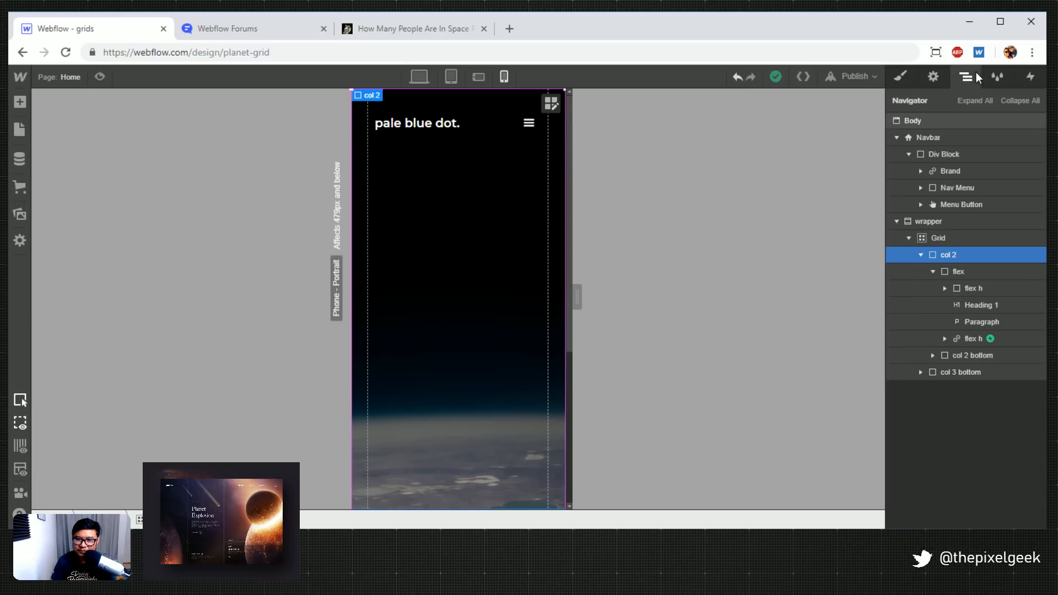
{"action": "left_click", "coordinate": [952, 272]}
{"action": "left_click", "coordinate": [932, 271]}
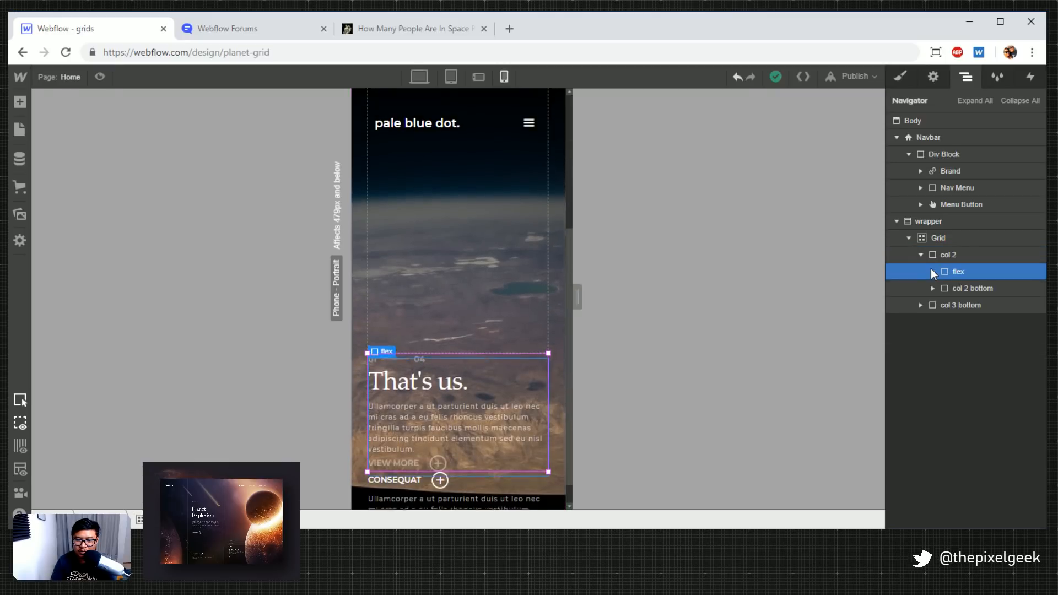
{"action": "left_click", "coordinate": [968, 289]}
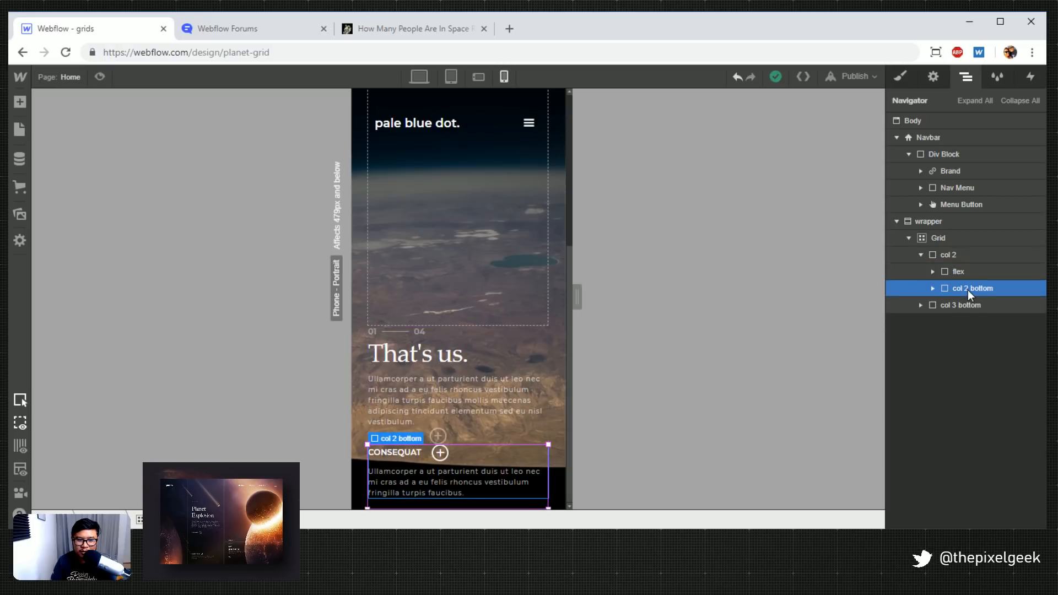
{"action": "left_click", "coordinate": [527, 331]}
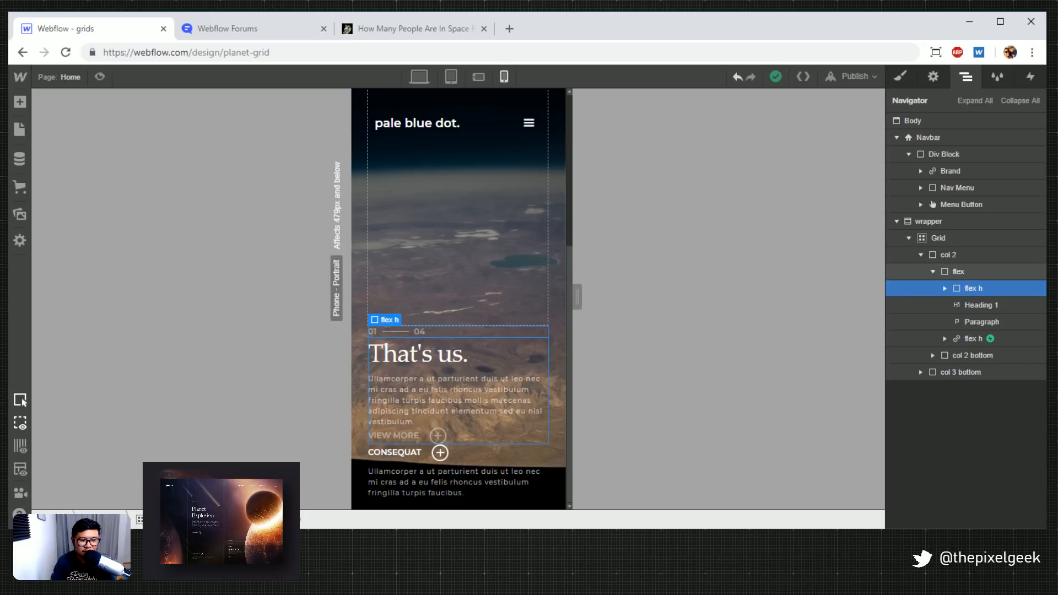
{"action": "left_click", "coordinate": [496, 340]}
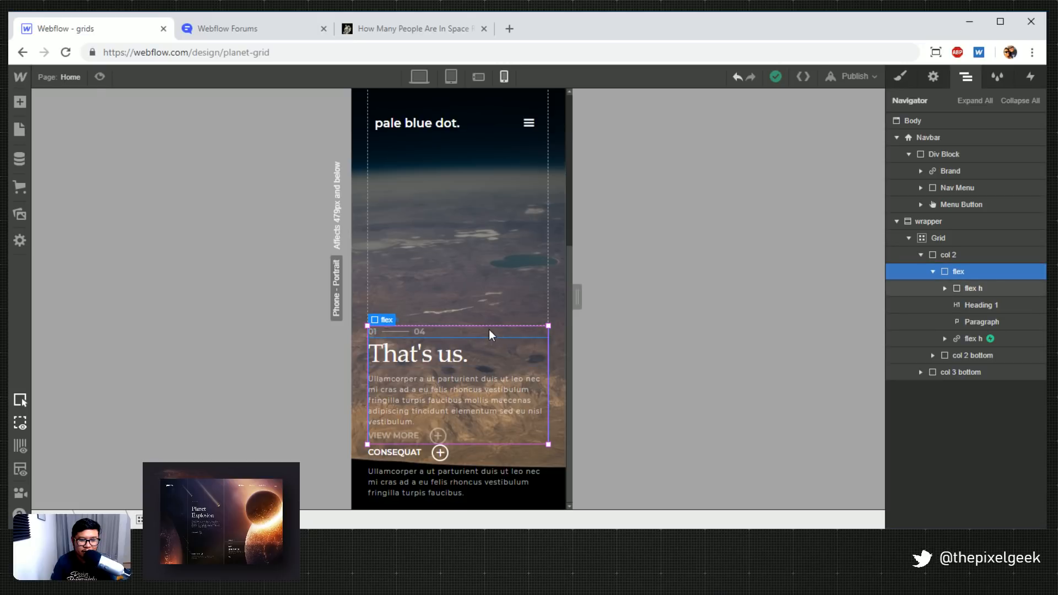
{"action": "left_click_drag", "start_coordinate": [488, 330], "coordinate": [498, 279]}
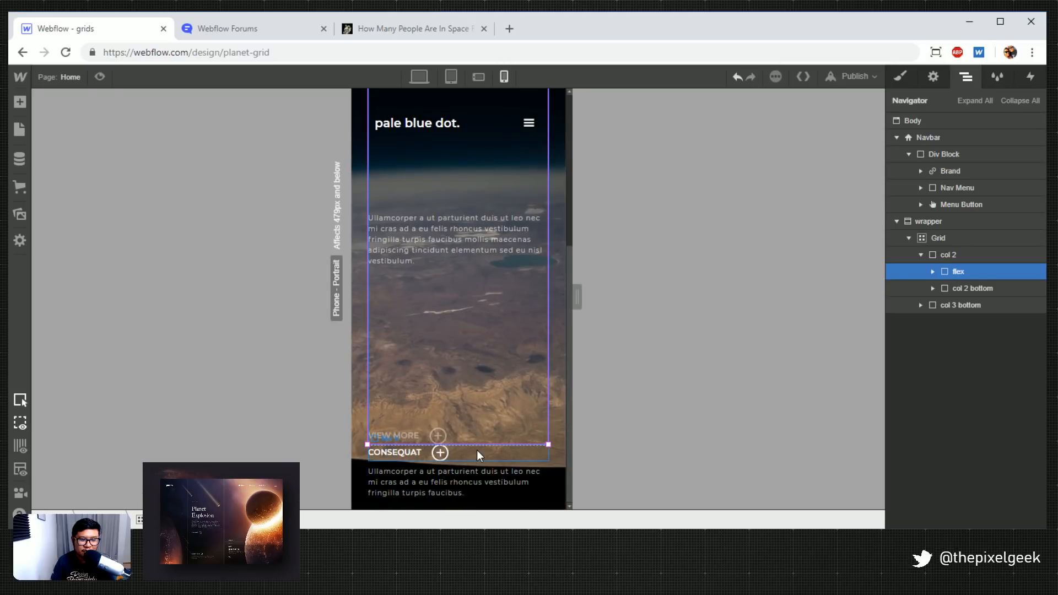
Move the col 2 bottom block up into the same cell of col 2's grid as the flex block
{"action": "left_click", "coordinate": [478, 451]}
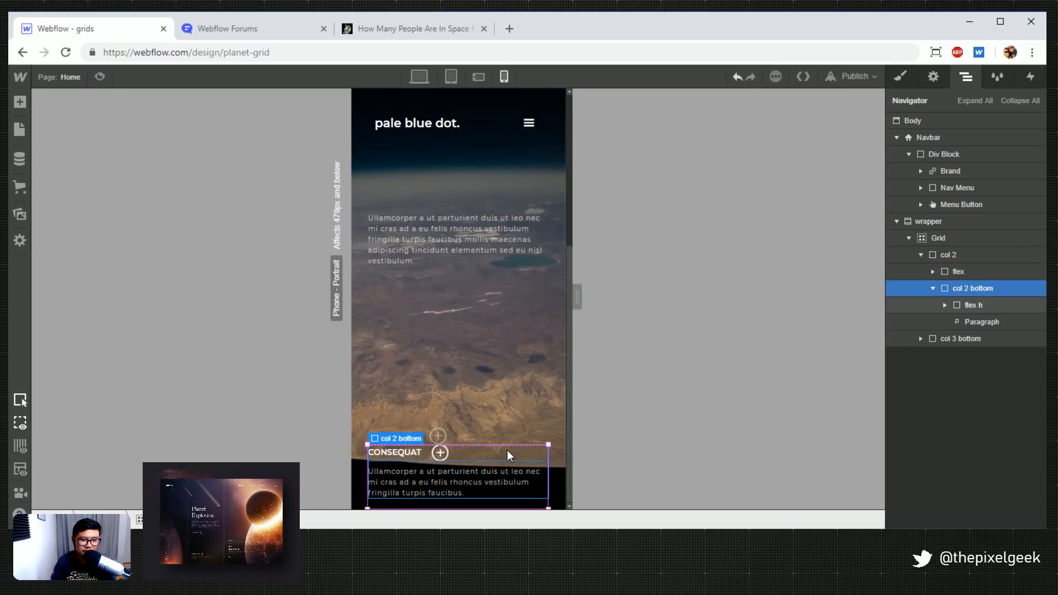
{"action": "left_click_drag", "start_coordinate": [507, 451], "coordinate": [510, 389]}
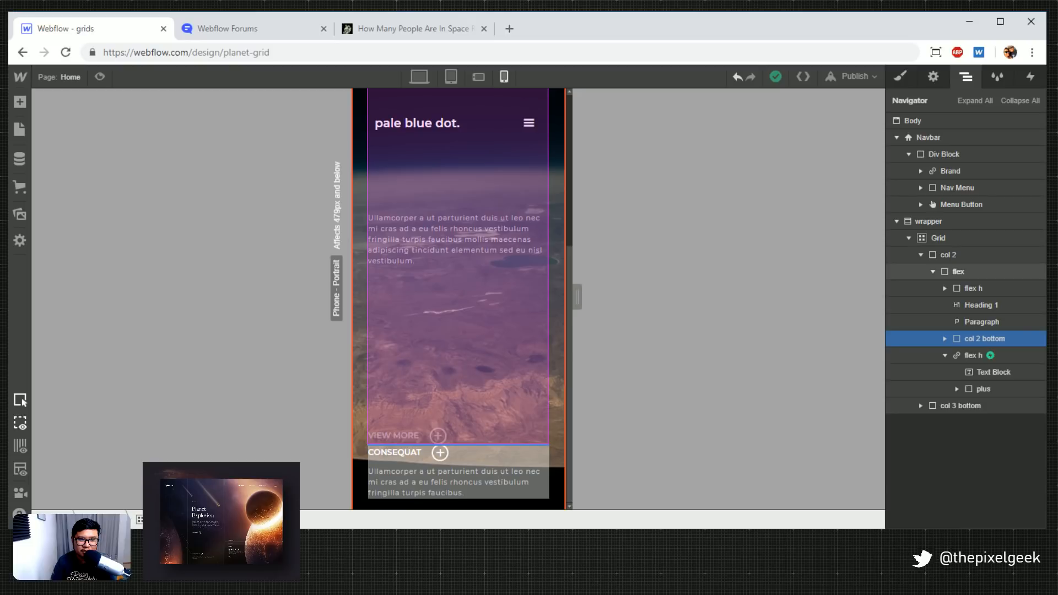
{"action": "left_click_drag", "start_coordinate": [533, 448], "coordinate": [533, 449]}
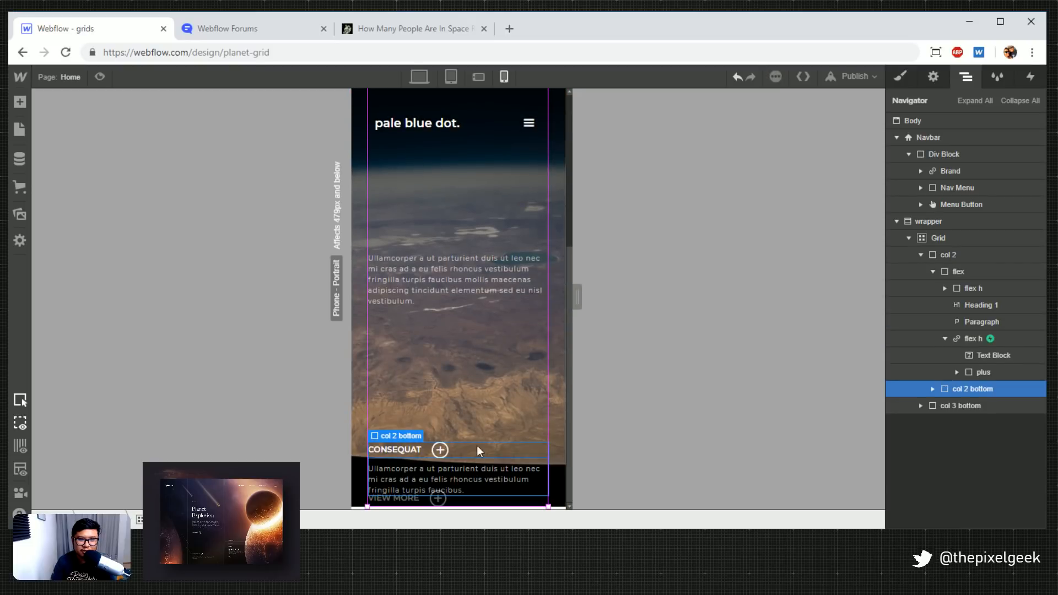
Check the page layout in phone landscape, including its preview, and return to phone portrait
{"action": "left_click", "coordinate": [479, 77]}
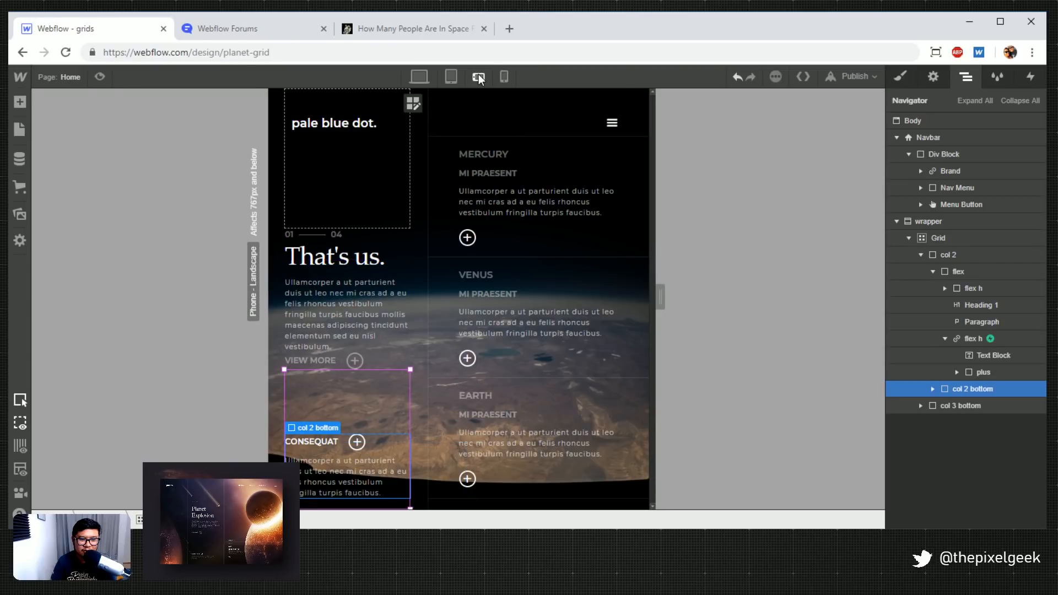
{"action": "left_click", "coordinate": [102, 78]}
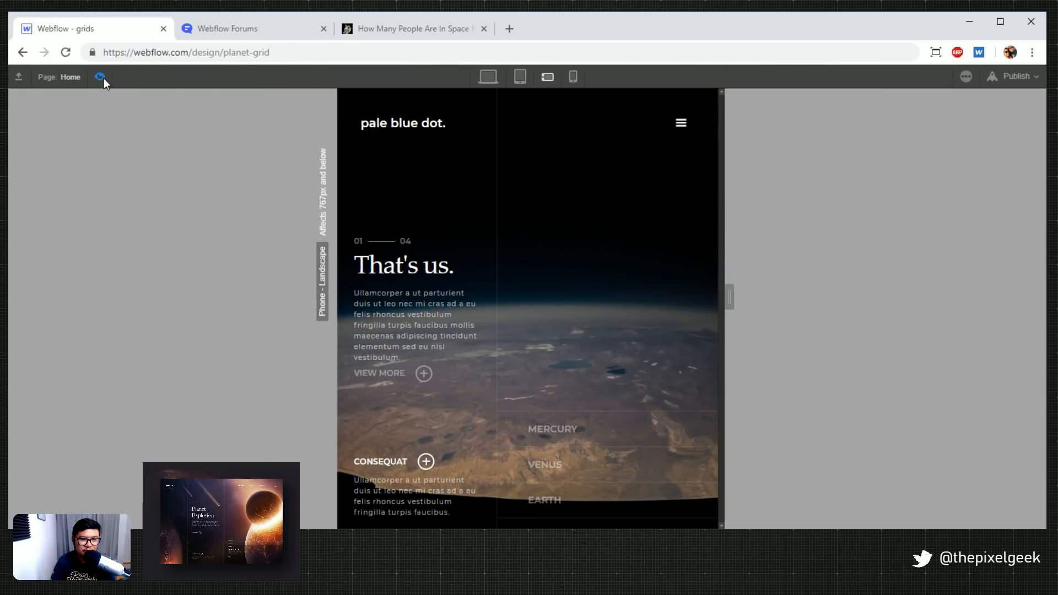
{"action": "left_click", "coordinate": [106, 78]}
{"action": "left_click", "coordinate": [504, 77]}
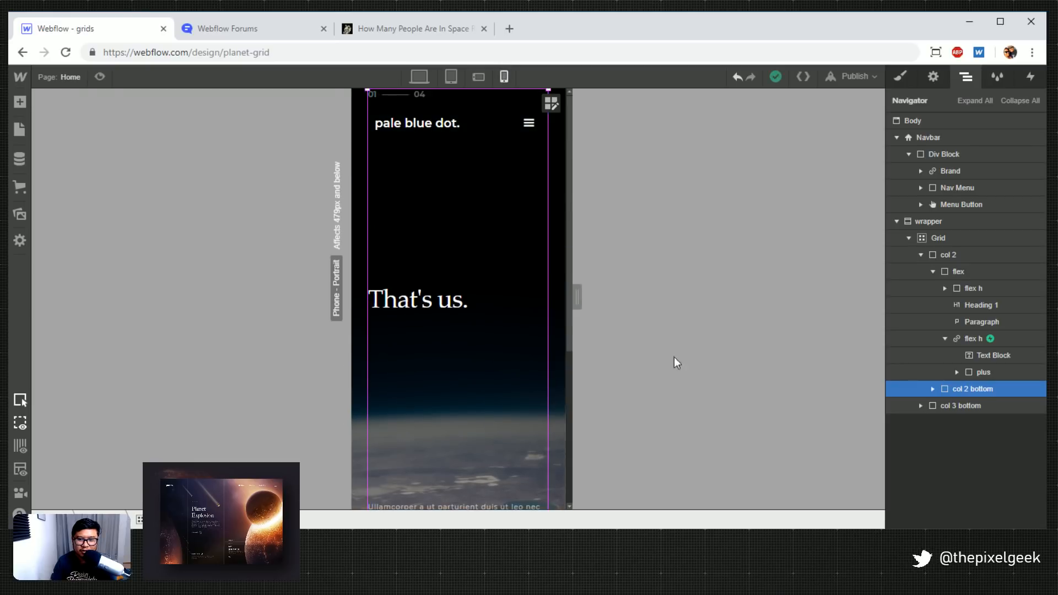
Set col 2's height to 550 px on phone portrait
{"action": "left_click", "coordinate": [933, 271]}
{"action": "left_click", "coordinate": [950, 254]}
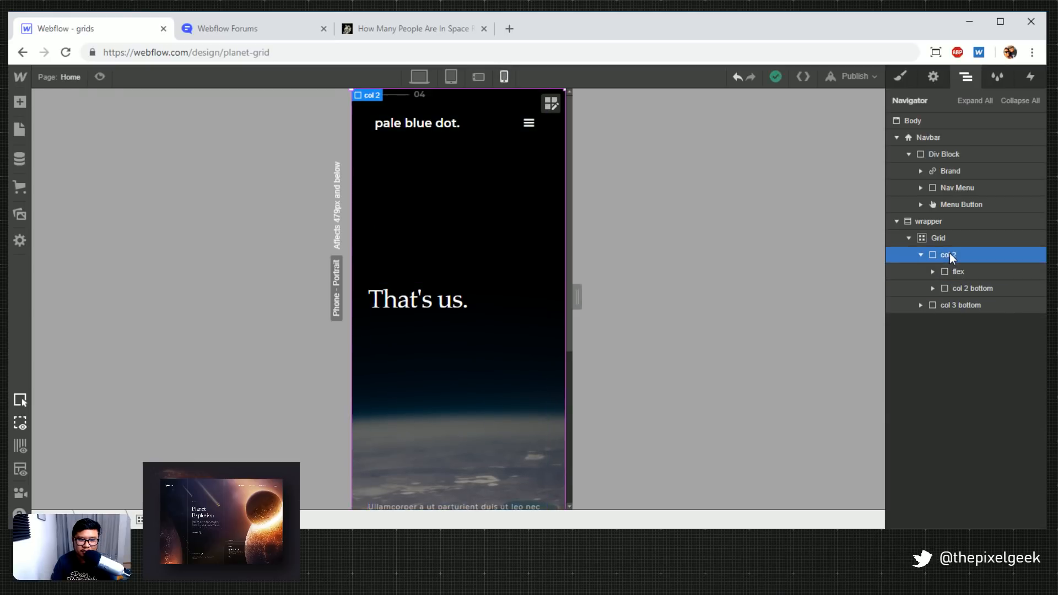
{"action": "left_click", "coordinate": [902, 75]}
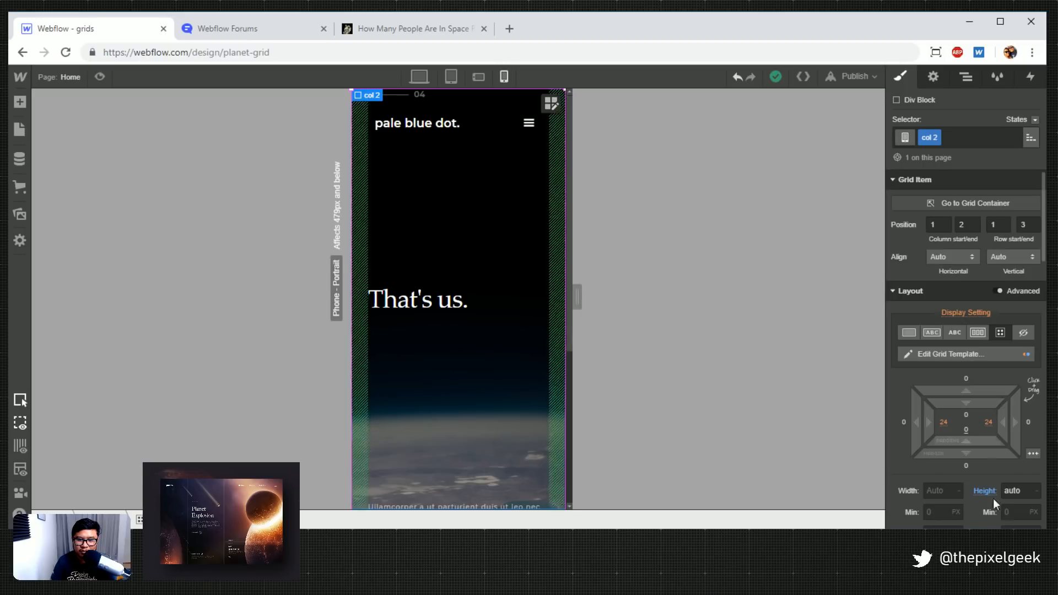
{"action": "left_click", "coordinate": [1028, 493]}
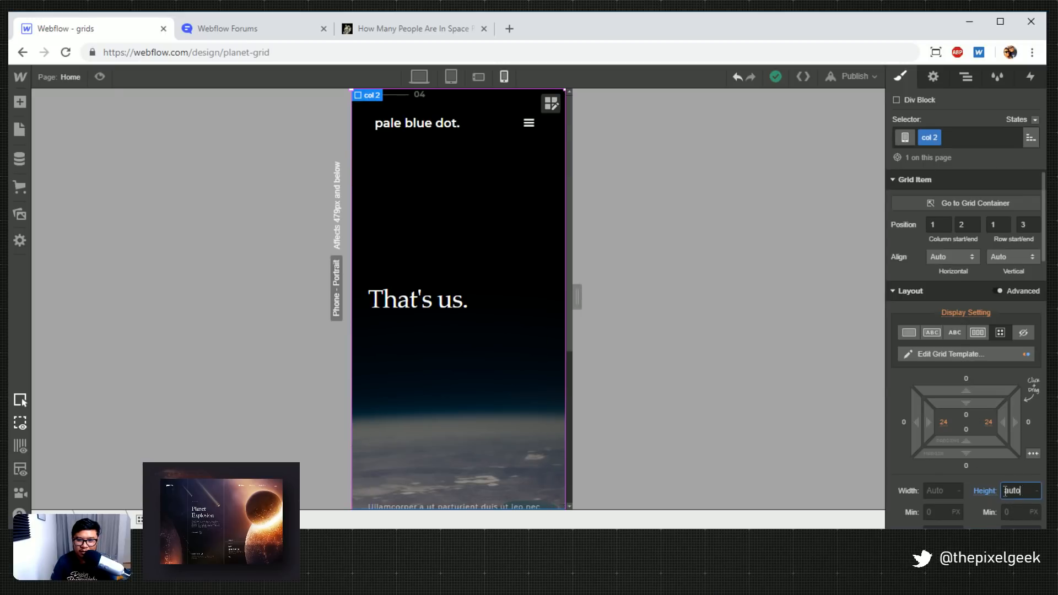
{"action": "type", "text": "250"}
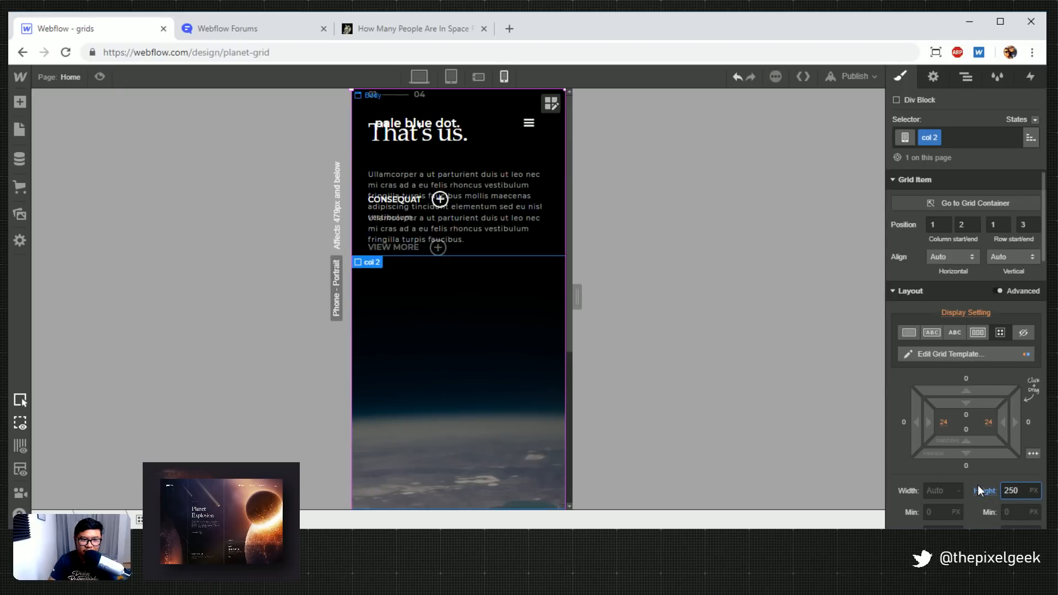
{"action": "key", "text": "shift+Up"}
{"action": "key", "text": "shift+Up"}
{"action": "key", "text": "shift+Up"}
{"action": "key", "text": "shift+Up"}
{"action": "key", "text": "shift+Up"}
{"action": "key", "text": "shift+Up"}
{"action": "key", "text": "shift+Up"}
{"action": "key", "text": "shift+Up"}
{"action": "key", "text": "shift+Up"}
{"action": "key", "text": "shift+Up"}
{"action": "key", "text": "shift+Up"}
{"action": "key", "text": "shift+Up"}
{"action": "key", "text": "shift+Up"}
{"action": "key", "text": "shift+Up"}
{"action": "key", "text": "shift+Up"}
{"action": "key", "text": "shift+Up"}
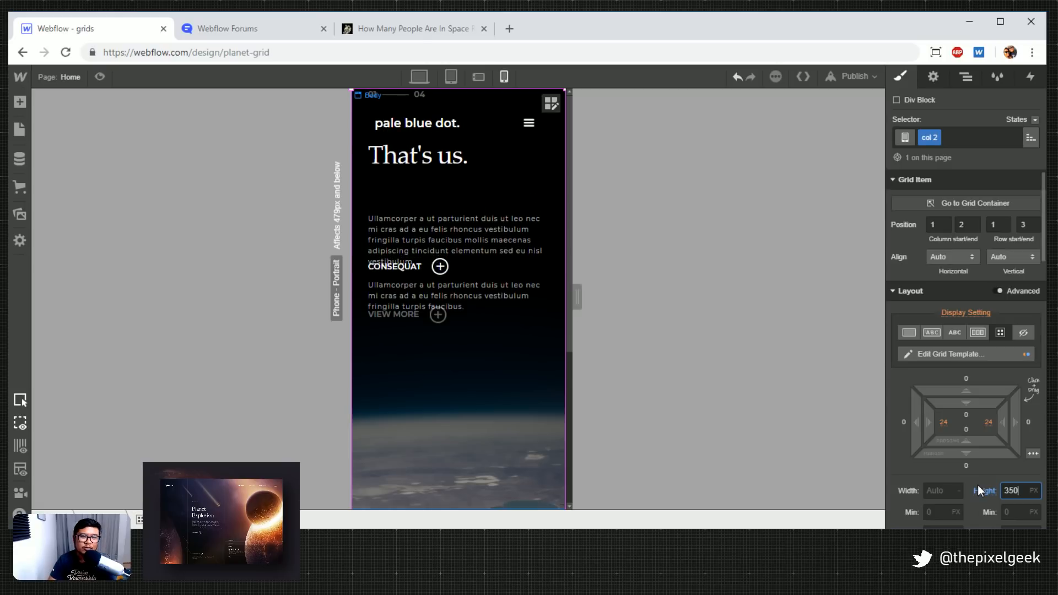
{"action": "key", "text": "shift+Up"}
{"action": "key", "text": "shift+Up"}
{"action": "key", "text": "shift+Up"}
{"action": "key", "text": "shift+Up"}
{"action": "key", "text": "shift+Up"}
{"action": "key", "text": "shift+Up"}
{"action": "key", "text": "shift+Up"}
{"action": "key", "text": "shift+Up"}
{"action": "key", "text": "shift+Up"}
{"action": "key", "text": "shift+Up"}
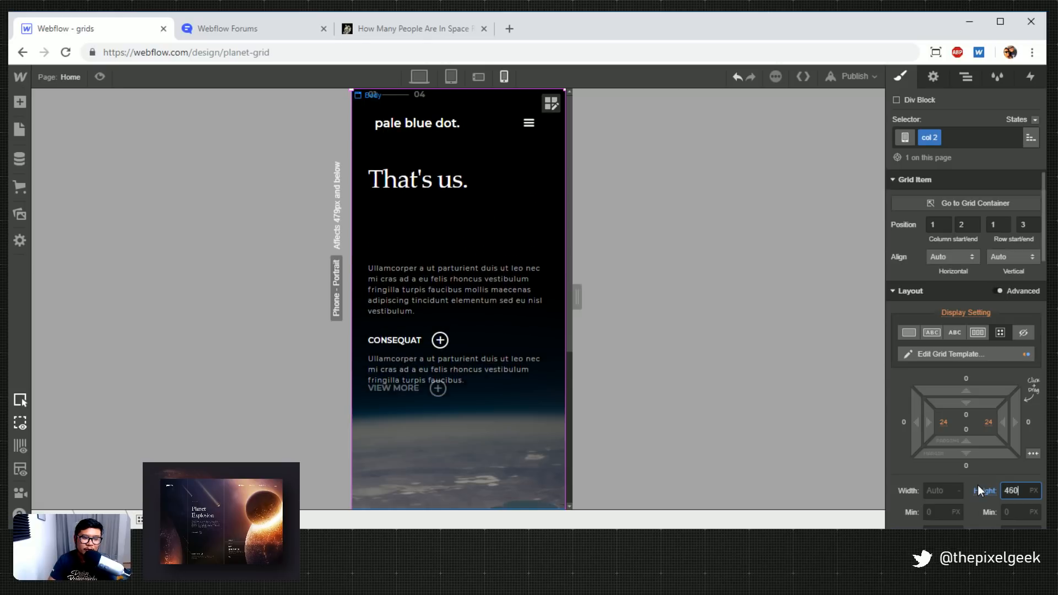
{"action": "key", "text": "shift+Up"}
{"action": "key", "text": "shift+Up"}
{"action": "key", "text": "shift+Up"}
{"action": "key", "text": "shift+Up"}
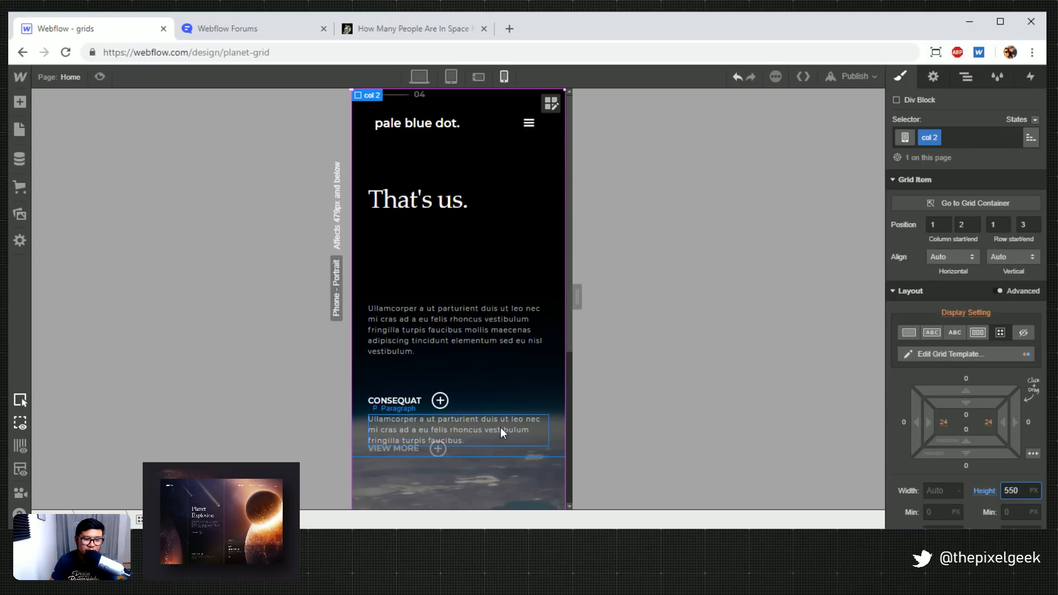
Try justifying the flex block's contents to the start, undo that, and align the block vertically to Start in its grid cell
{"action": "left_click", "coordinate": [504, 281]}
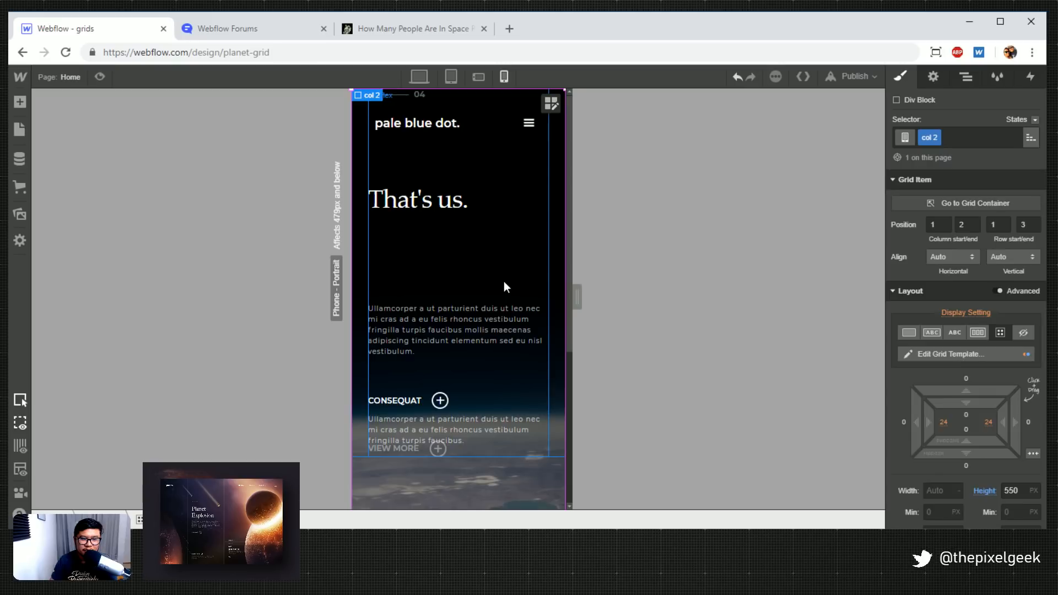
{"action": "scroll", "coordinate": [992, 395], "scroll_direction": "down", "scroll_amount": 4}
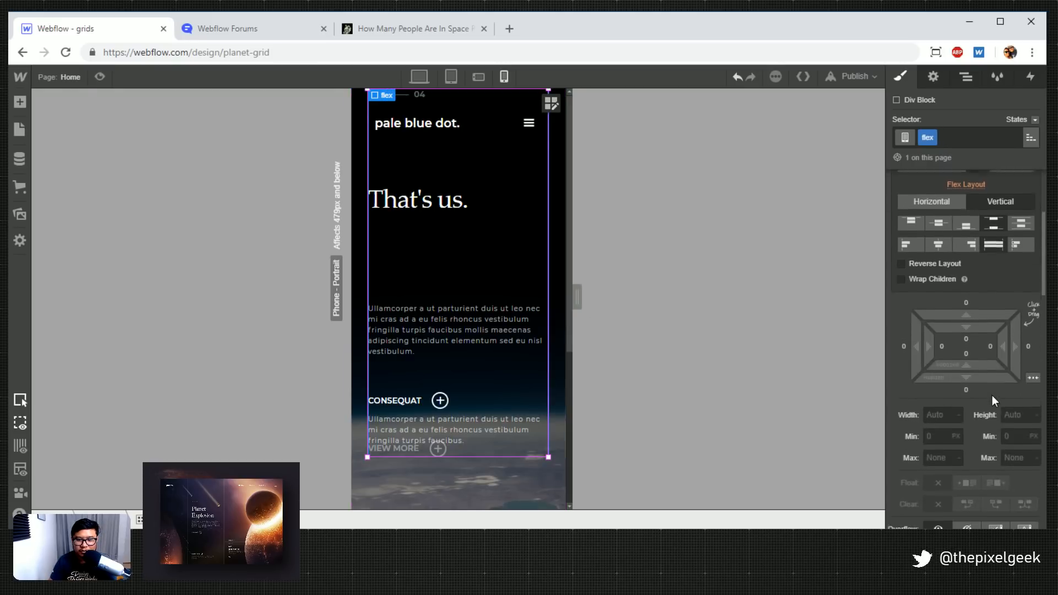
{"action": "scroll", "coordinate": [992, 395], "scroll_direction": "up", "scroll_amount": 4}
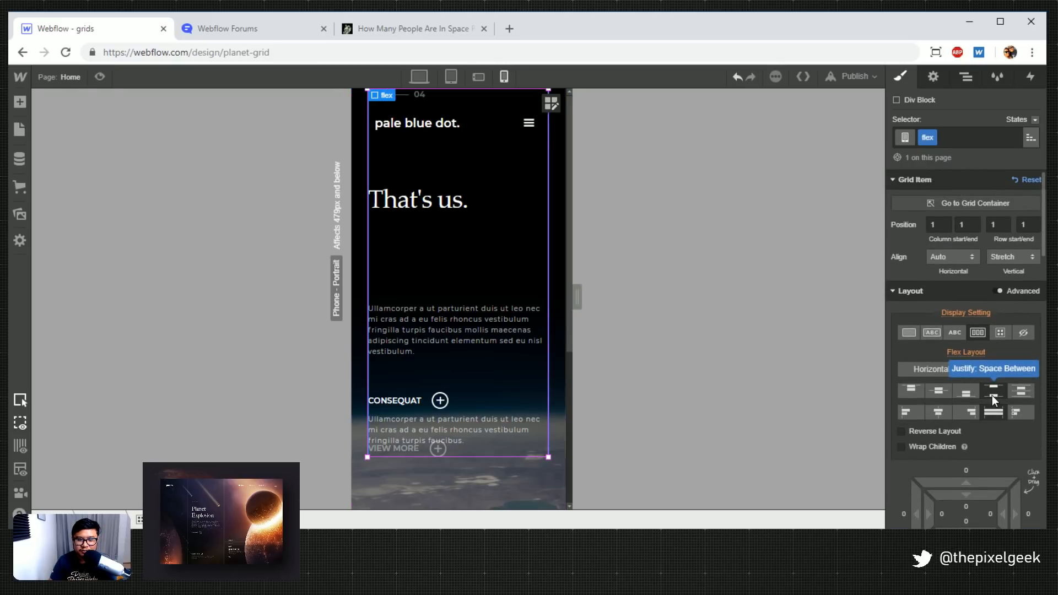
{"action": "left_click", "coordinate": [911, 390]}
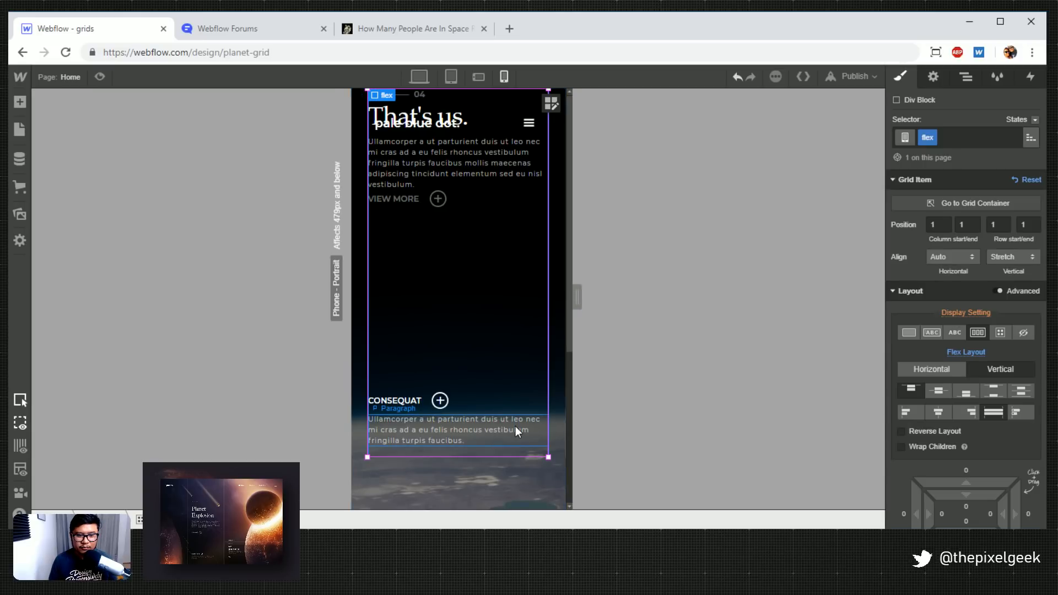
{"action": "key", "text": "ctrl+z"}
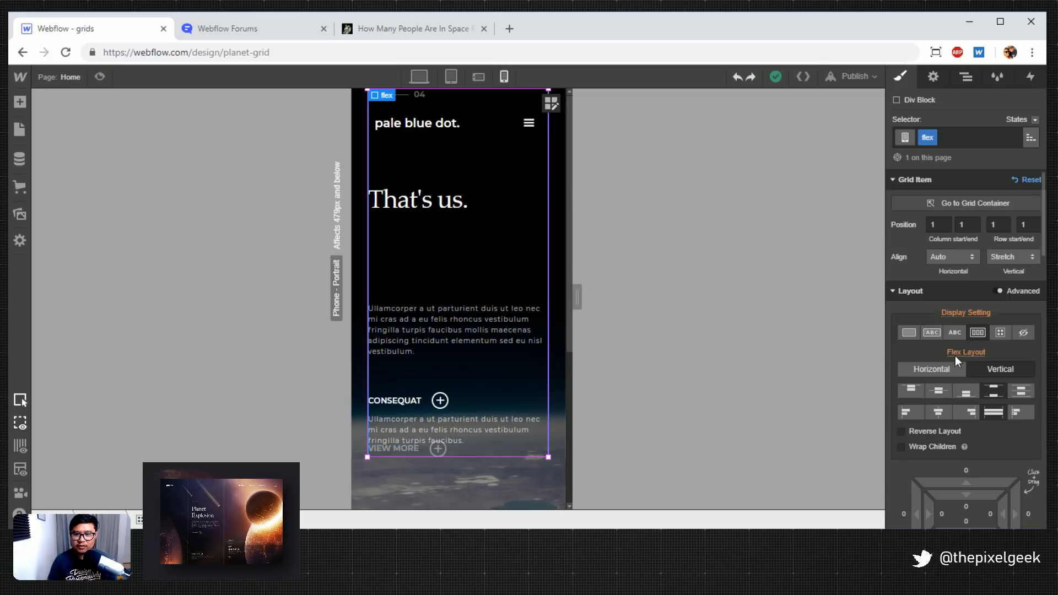
{"action": "left_click", "coordinate": [1021, 255]}
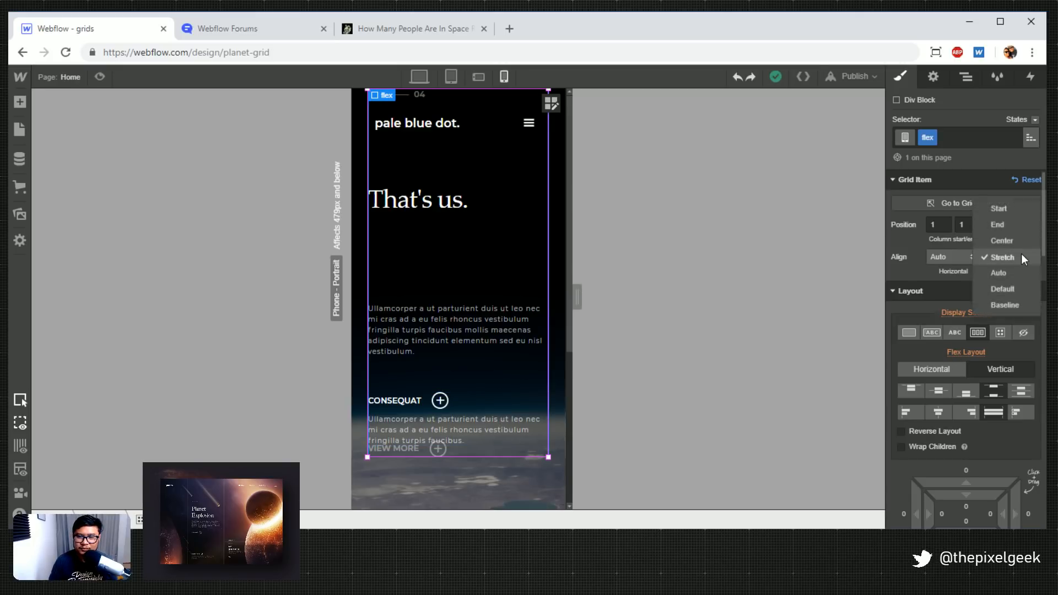
{"action": "left_click", "coordinate": [1014, 206]}
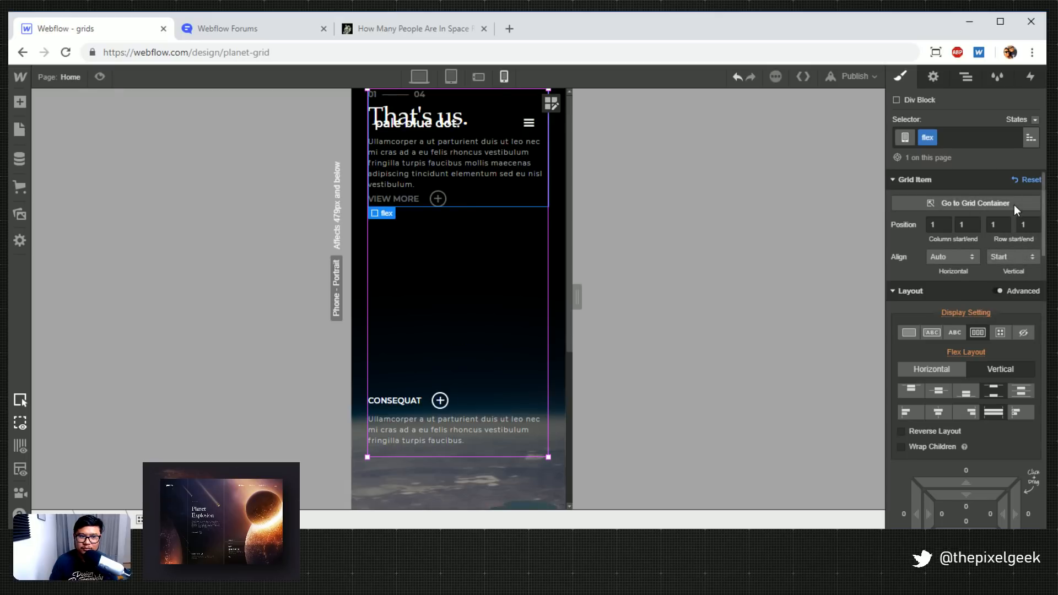
Try Start and Auto as the vertical grid alignment of col 2 bottom, and return it to End
{"action": "left_click", "coordinate": [966, 79]}
{"action": "left_click", "coordinate": [960, 287]}
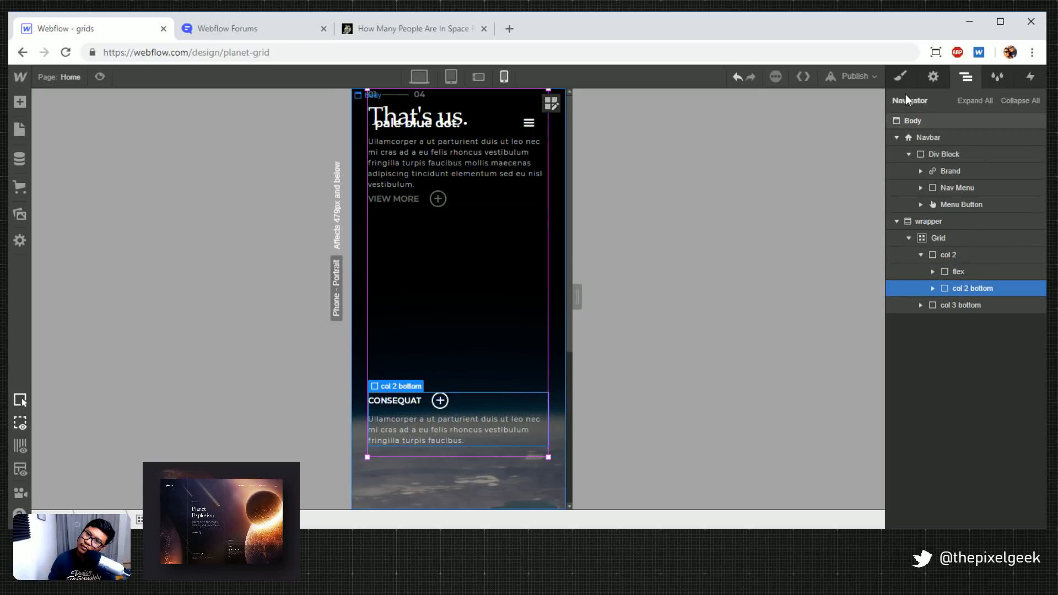
{"action": "left_click", "coordinate": [901, 76]}
{"action": "left_click", "coordinate": [1000, 257]}
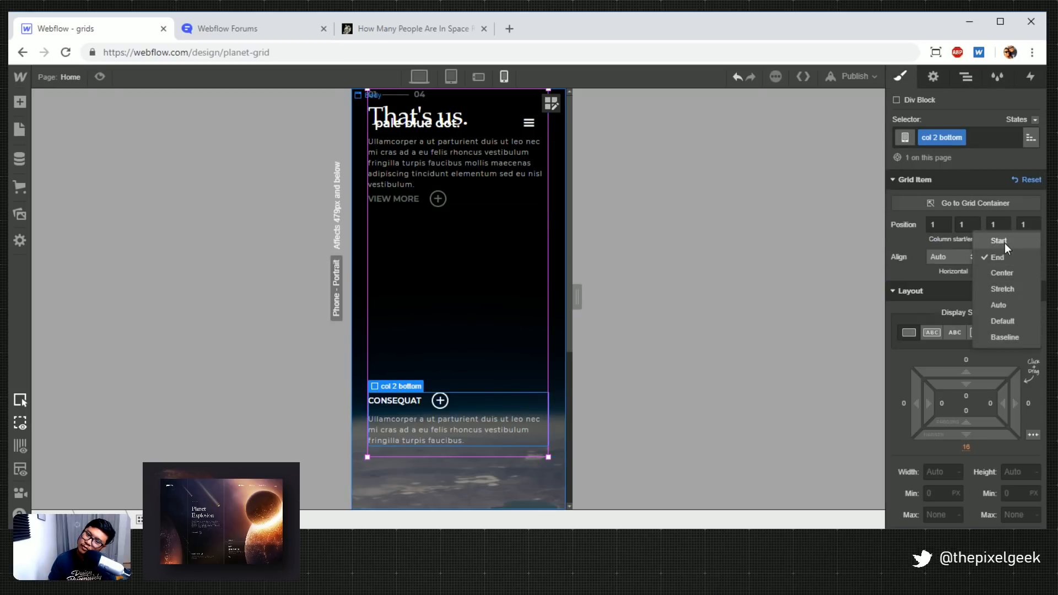
{"action": "left_click", "coordinate": [1004, 241]}
{"action": "left_click", "coordinate": [1007, 249]}
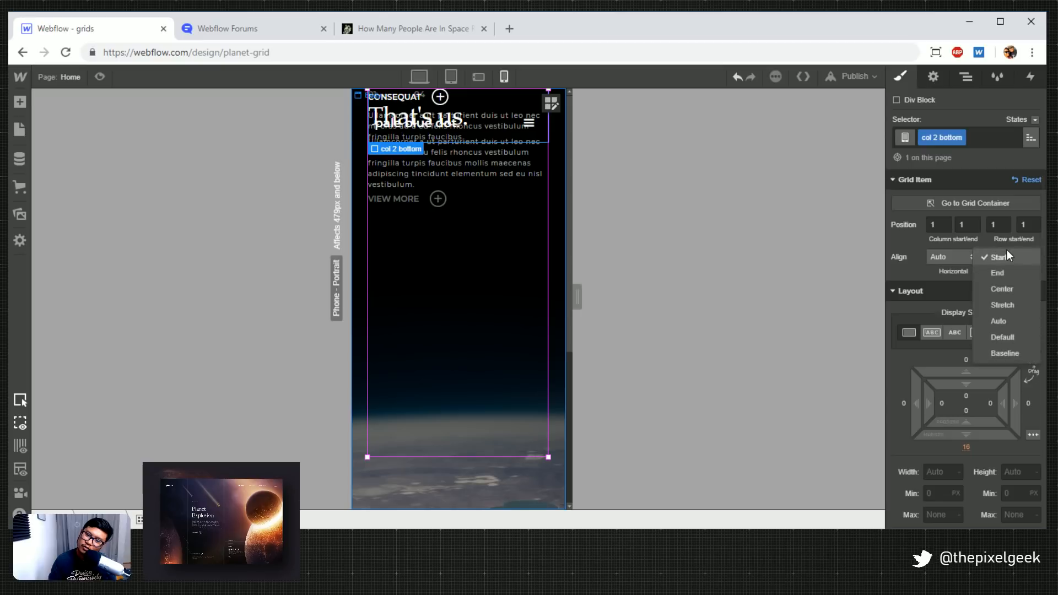
{"action": "left_click", "coordinate": [1023, 321]}
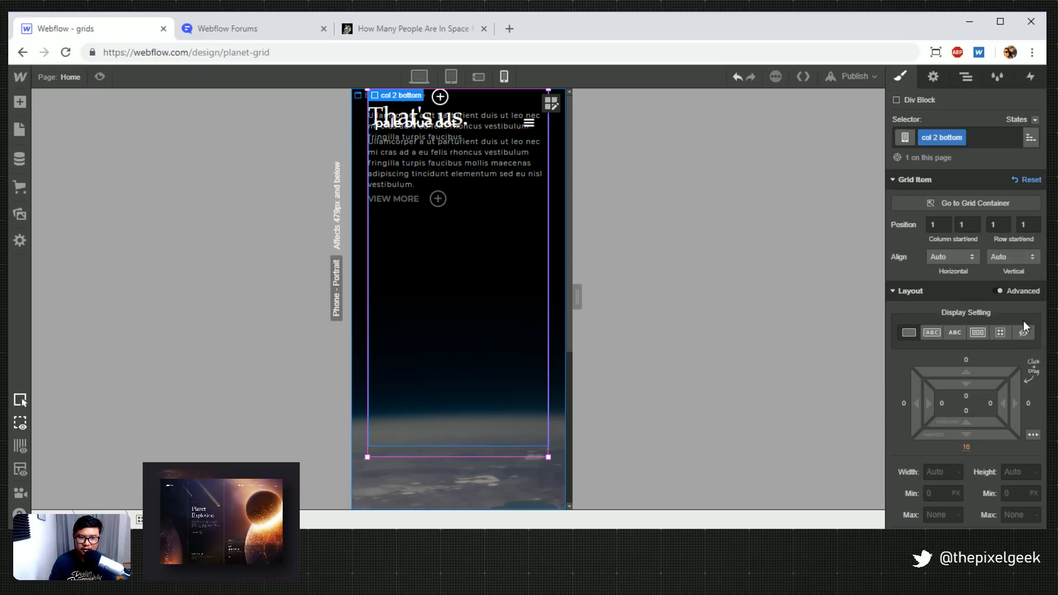
{"action": "left_click", "coordinate": [1009, 259]}
{"action": "left_click", "coordinate": [1009, 204]}
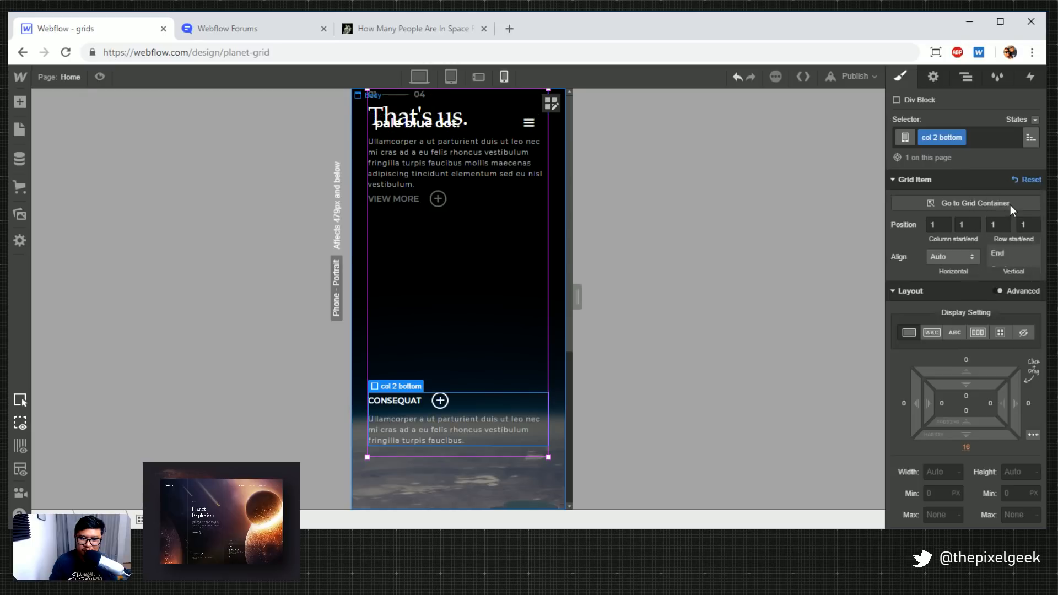
Select col 2 and reduce its height to 400 px on phone portrait
{"action": "left_click", "coordinate": [966, 77]}
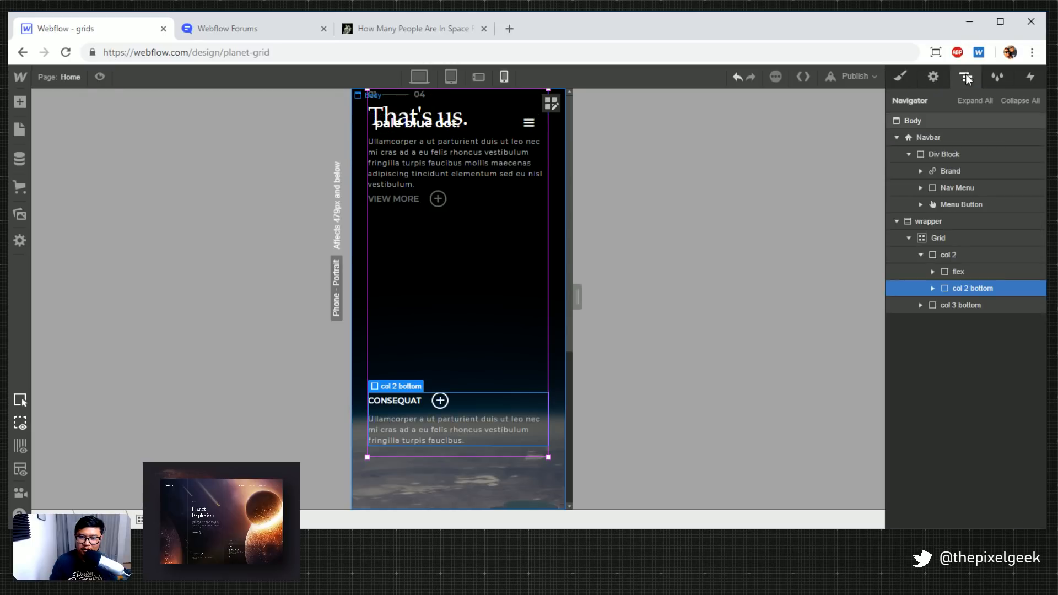
{"action": "left_click", "coordinate": [956, 255]}
{"action": "key", "text": "s"}
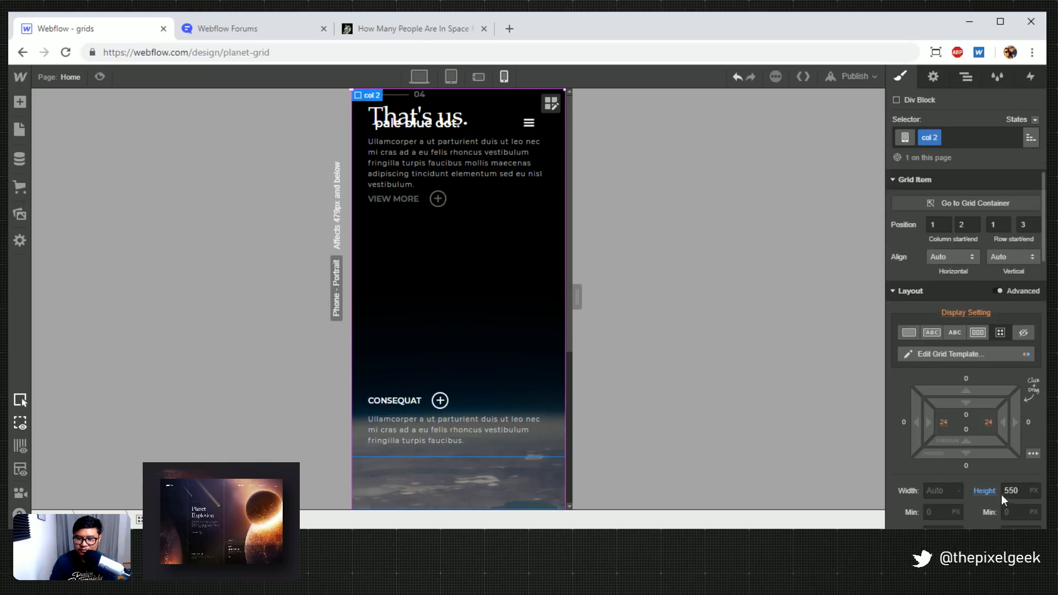
{"action": "left_click", "coordinate": [1019, 490]}
{"action": "key", "text": "Down"}
{"action": "key", "text": "Down"}
{"action": "key", "text": "Down"}
{"action": "key", "text": "Down"}
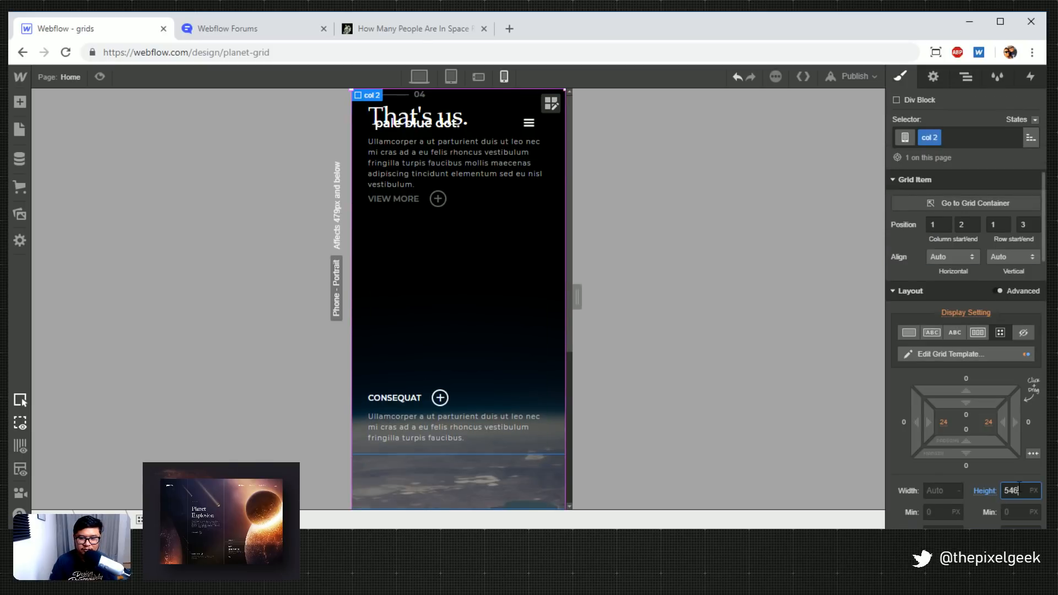
{"action": "key", "text": "Down"}
{"action": "key", "text": "Down"}
{"action": "key", "text": "Down"}
{"action": "key", "text": "Down"}
{"action": "key", "text": "Down"}
{"action": "key", "text": "Down"}
{"action": "key", "text": "Down"}
{"action": "key", "text": "Down"}
{"action": "key", "text": "Down"}
{"action": "key", "text": "Down"}
{"action": "key", "text": "Down"}
{"action": "key", "text": "Down"}
{"action": "key", "text": "Down"}
{"action": "key", "text": "Down"}
{"action": "key", "text": "Down"}
{"action": "key", "text": "Down"}
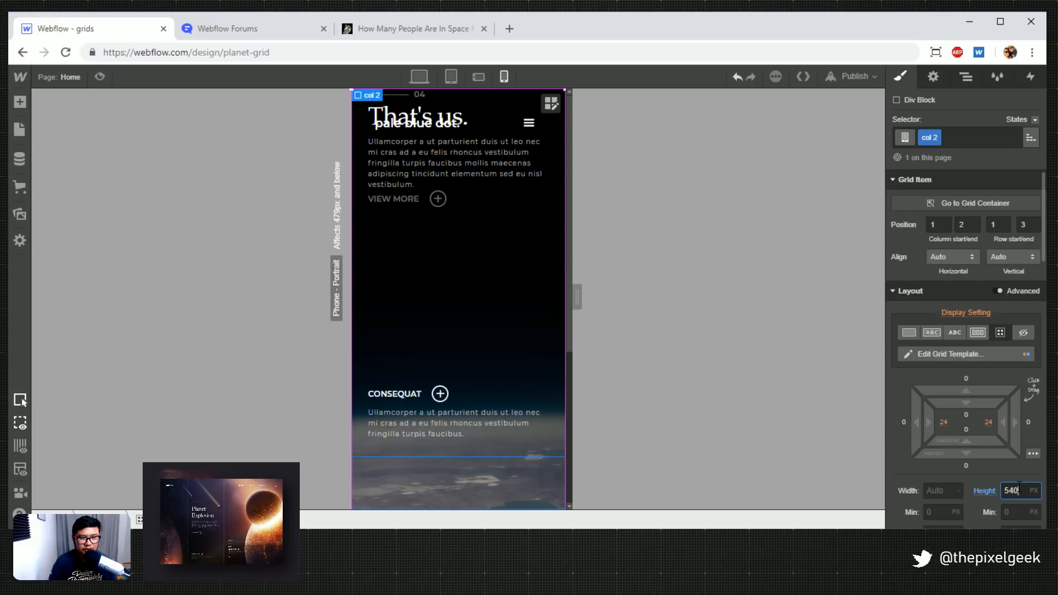
{"action": "key", "text": "shift+Down"}
{"action": "key", "text": "shift+Down"}
{"action": "key", "text": "shift+Down"}
{"action": "key", "text": "shift+Down"}
{"action": "key", "text": "shift+Down"}
{"action": "key", "text": "shift+Down"}
{"action": "key", "text": "shift+Down"}
{"action": "key", "text": "shift+Down"}
{"action": "key", "text": "shift+Down"}
{"action": "key", "text": "shift+Down"}
{"action": "key", "text": "shift+Down"}
{"action": "key", "text": "shift+Down"}
{"action": "key", "text": "shift+Down"}
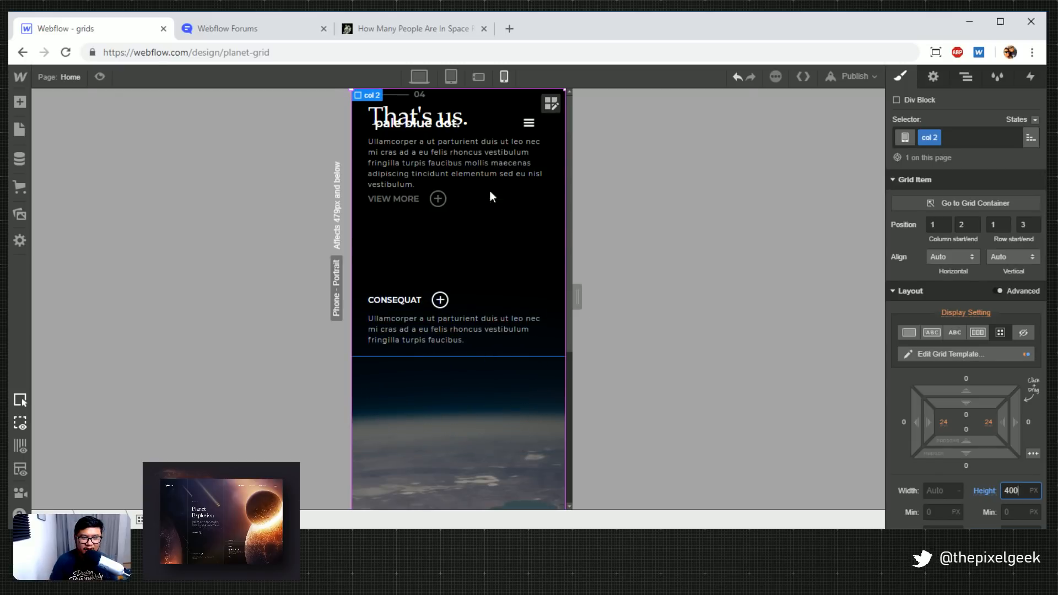
{"action": "left_click", "coordinate": [511, 238]}
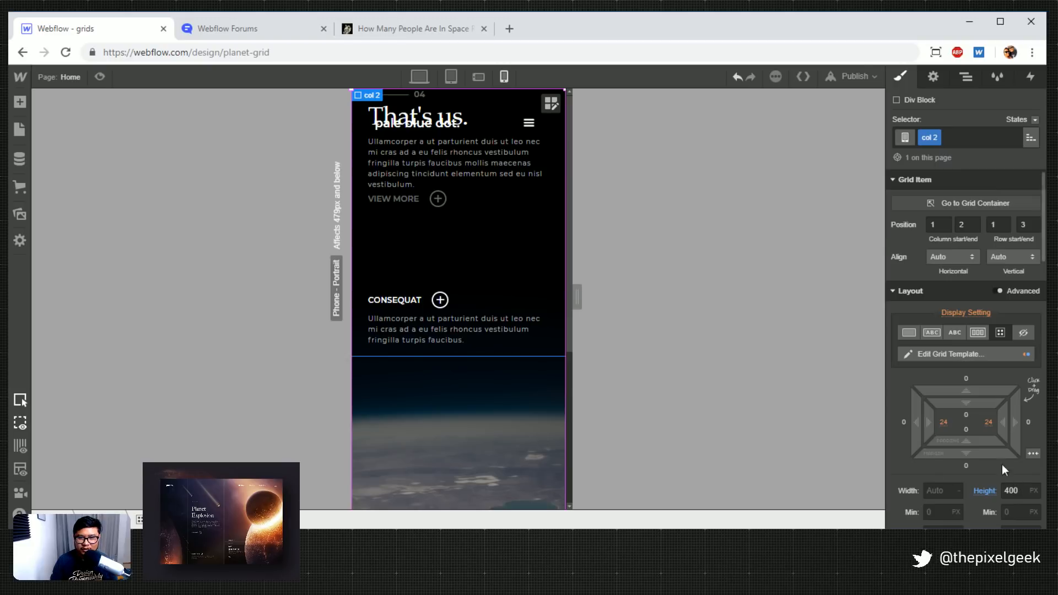
Add top padding to col 2, trying 250 px and reducing it to 110 px, and widen the phone portrait canvas
{"action": "left_click", "coordinate": [971, 418]}
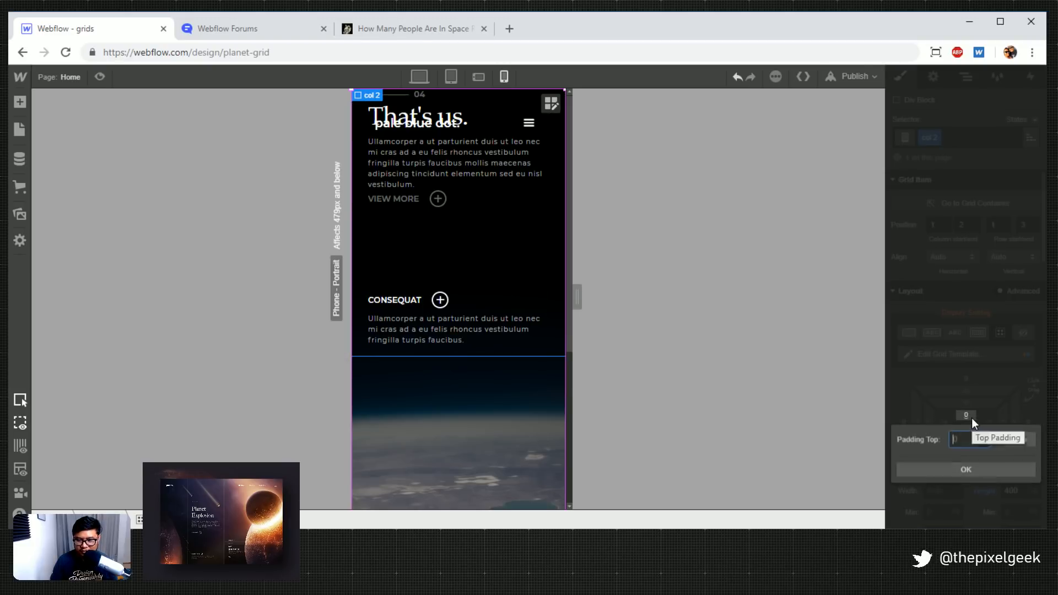
{"action": "type", "text": "250"}
{"action": "key", "text": "Return"}
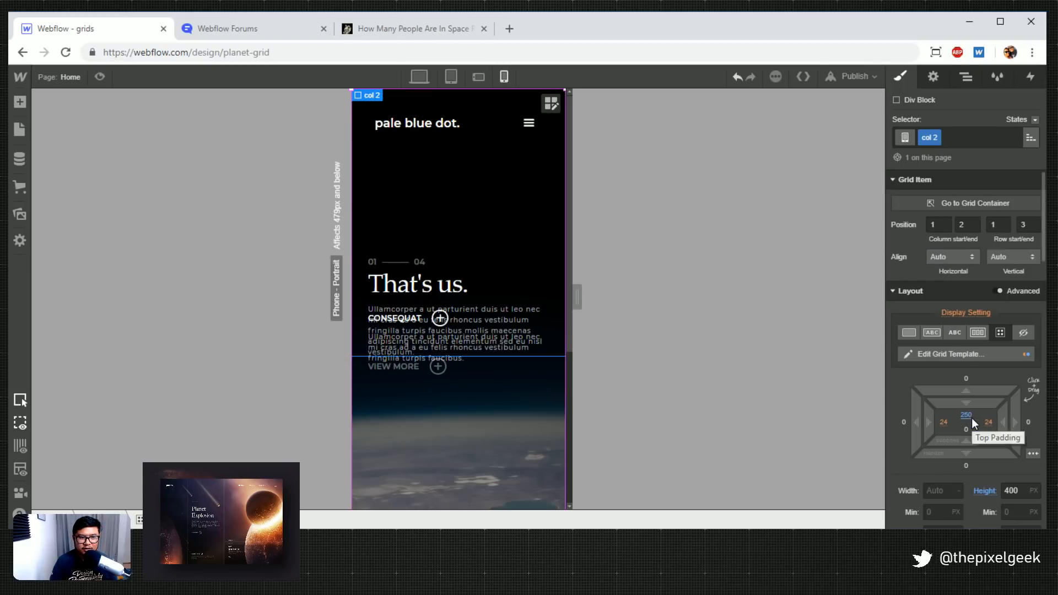
{"action": "left_click_drag", "start_coordinate": [971, 417], "coordinate": [981, 121]}
{"action": "left_click_drag", "start_coordinate": [577, 297], "coordinate": [608, 273]}
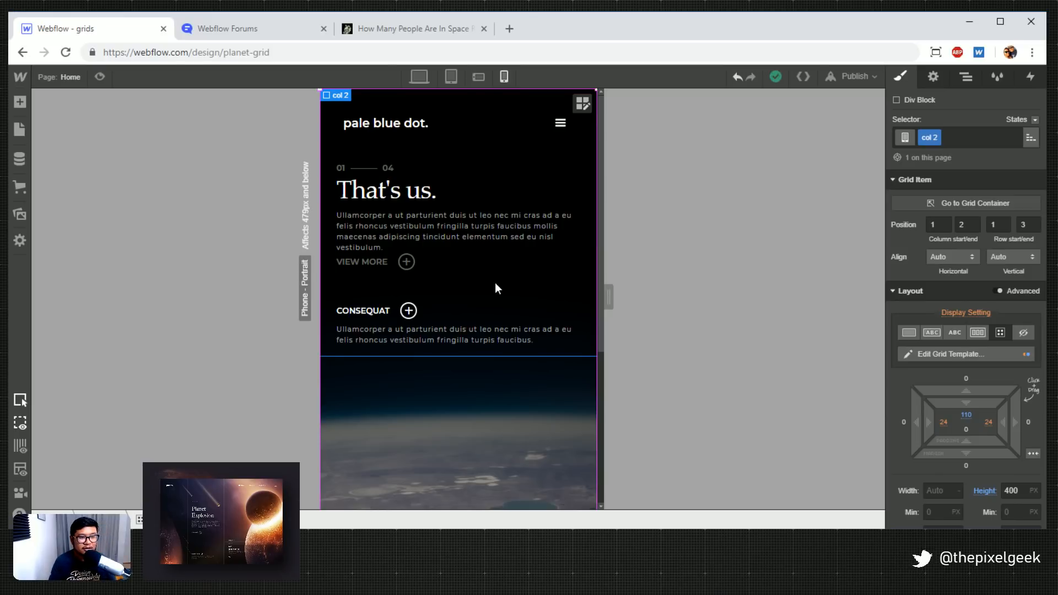
Increase col 2's height to 460 px on phone portrait
{"action": "left_click", "coordinate": [1018, 491]}
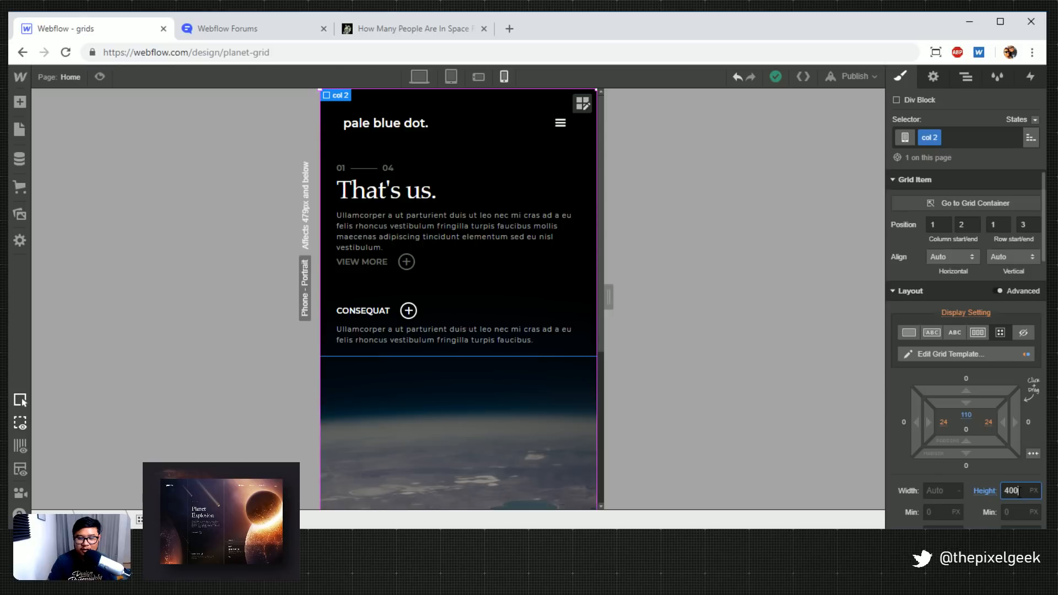
{"action": "key", "text": "shift+Up"}
{"action": "key", "text": "shift+Up"}
{"action": "key", "text": "shift+Up"}
{"action": "key", "text": "shift+Up"}
{"action": "key", "text": "shift+Up"}
{"action": "key", "text": "shift+Up"}
{"action": "key", "text": "shift+Up"}
{"action": "key", "text": "shift+Down"}
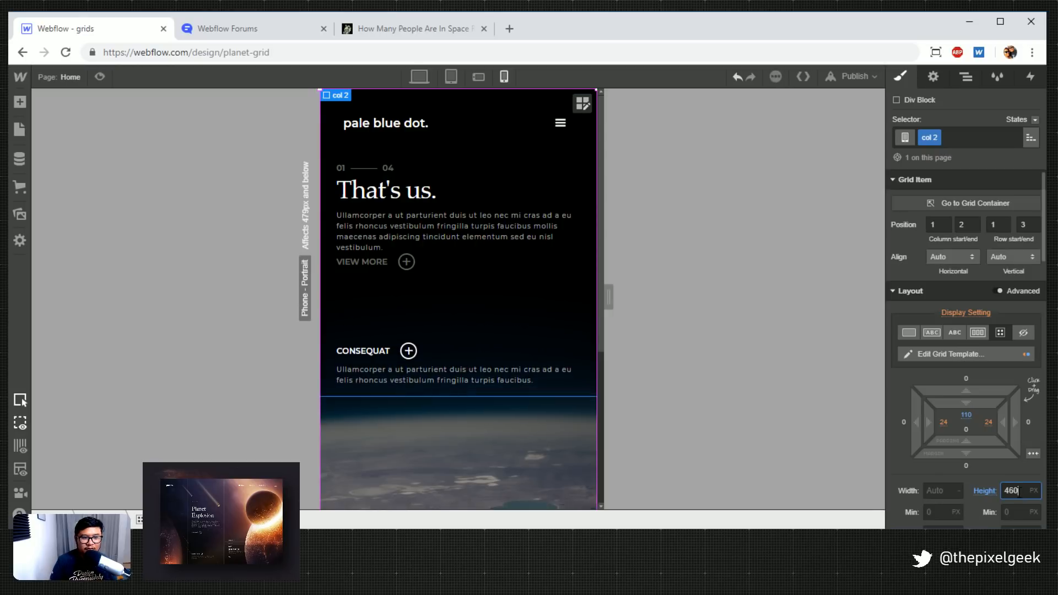
{"action": "key", "text": "shift+Up"}
{"action": "key", "text": "shift+Down"}
Set col 2's top padding to 120 px and check the page at a slightly narrower canvas width
{"action": "left_click_drag", "start_coordinate": [975, 423], "coordinate": [972, 418]}
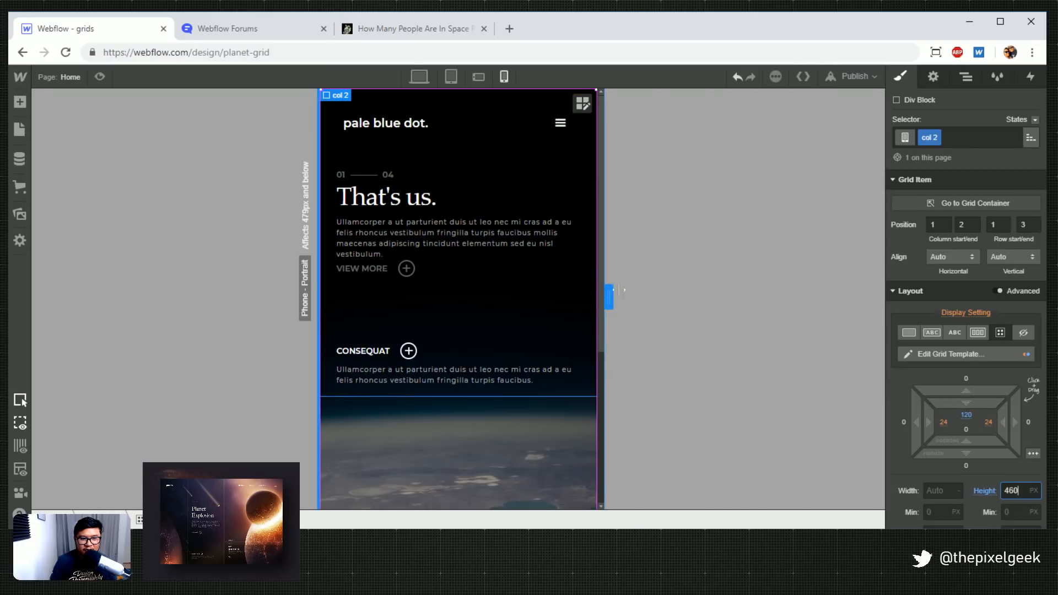
{"action": "mouse_move", "coordinate": [609, 296]}
{"action": "left_mouse_down"}
{"action": "mouse_move", "coordinate": [786, 294]}
{"action": "mouse_move", "coordinate": [515, 300]}
{"action": "mouse_move", "coordinate": [634, 291]}
{"action": "mouse_move", "coordinate": [589, 287]}
{"action": "mouse_move", "coordinate": [606, 295]}
{"action": "left_mouse_up"}
{"action": "scroll", "coordinate": [535, 269], "scroll_direction": "down", "scroll_amount": 5}
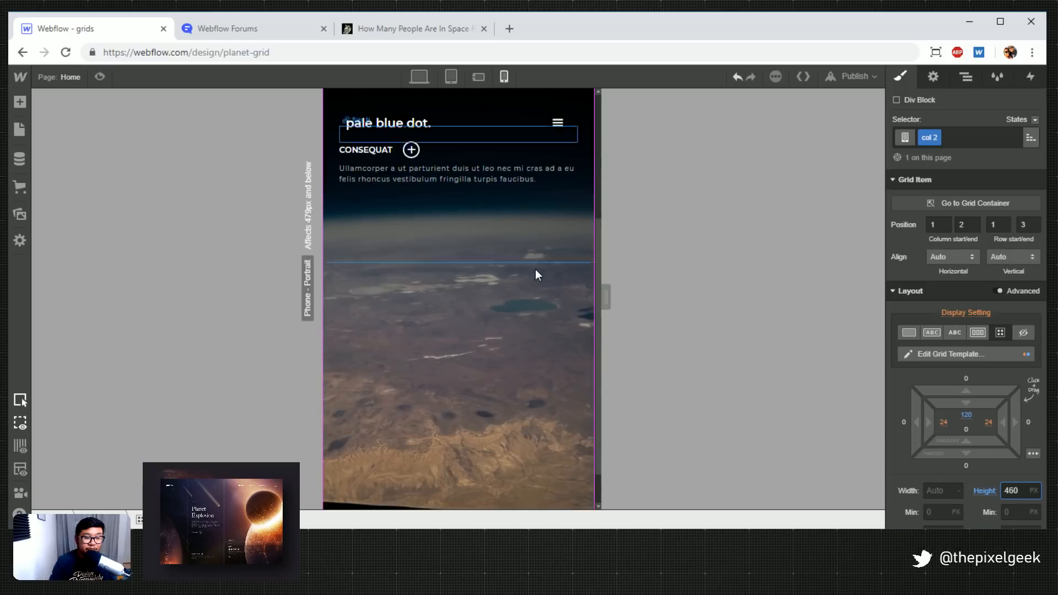
Delete the third row from the Grid's template on phone portrait, leaving two 1 FR rows
{"action": "left_click", "coordinate": [965, 78]}
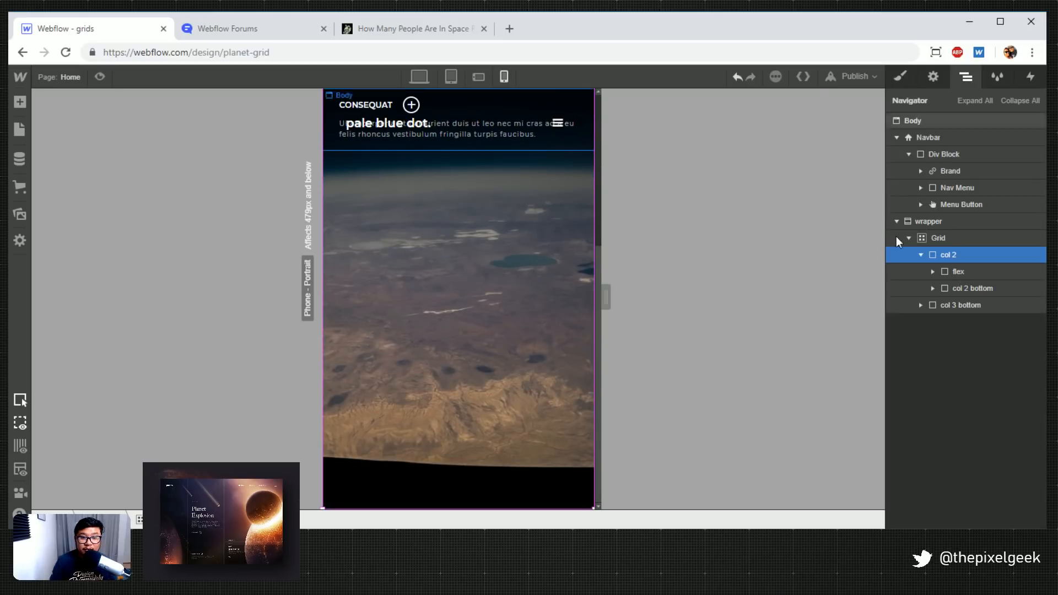
{"action": "left_click", "coordinate": [956, 307]}
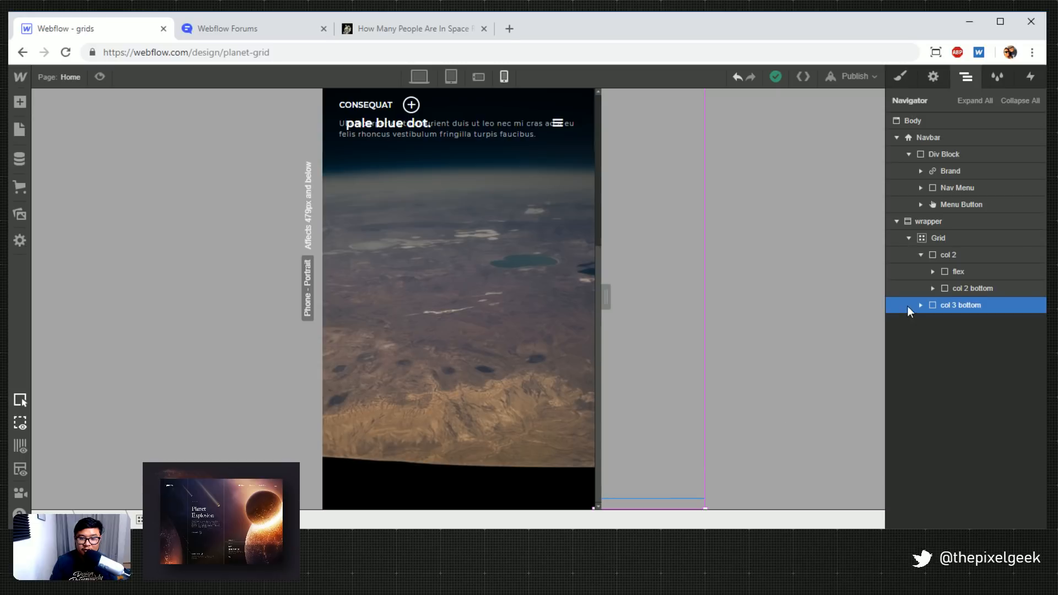
{"action": "left_click", "coordinate": [924, 303]}
{"action": "left_click", "coordinate": [924, 303]}
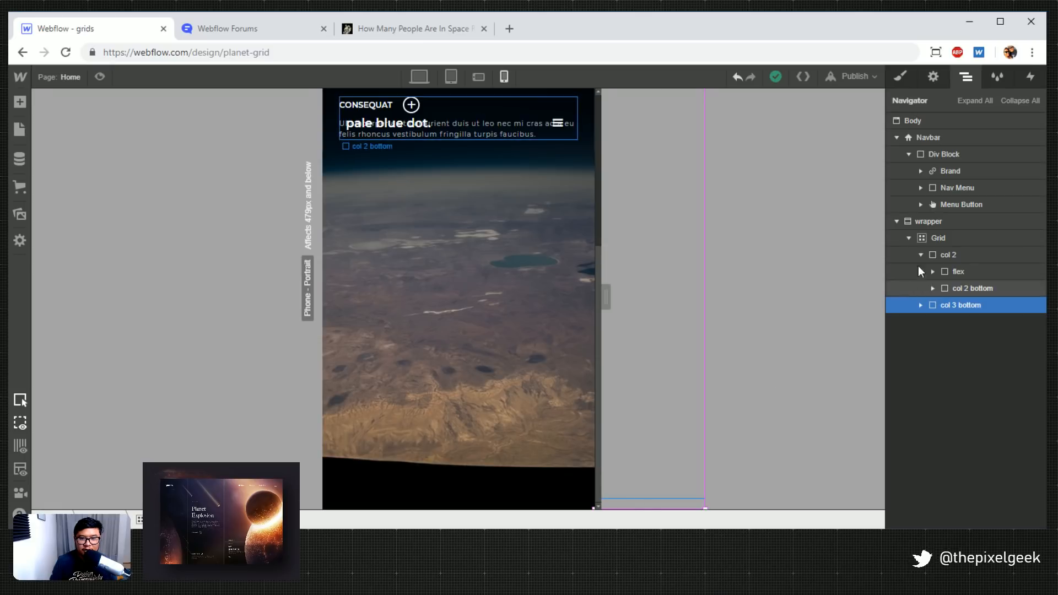
{"action": "left_click", "coordinate": [948, 236]}
{"action": "left_click", "coordinate": [900, 76]}
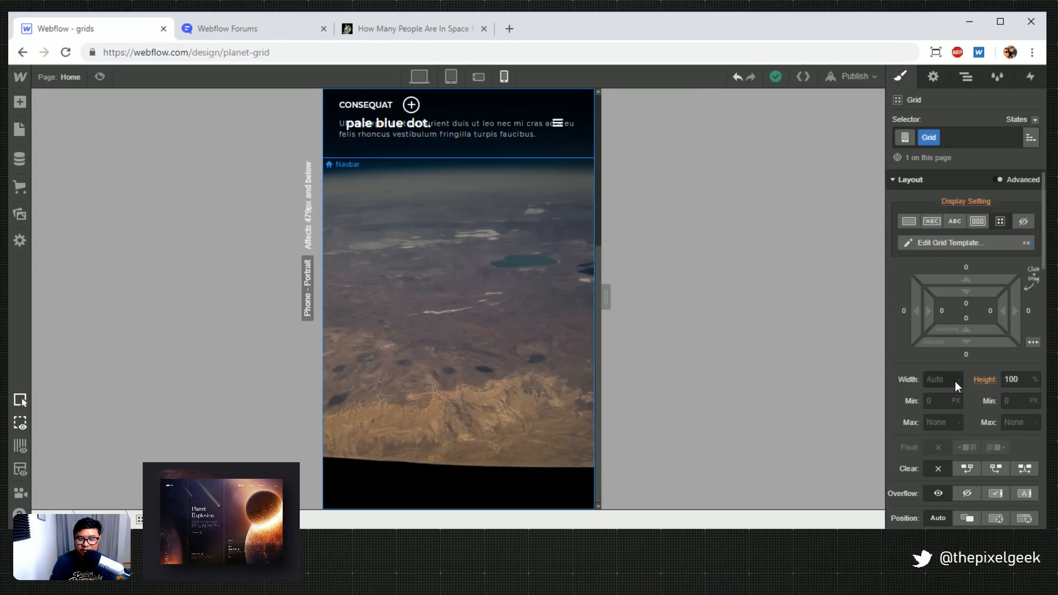
{"action": "scroll", "coordinate": [955, 381], "scroll_direction": "down", "scroll_amount": 3}
{"action": "scroll", "coordinate": [961, 366], "scroll_direction": "up", "scroll_amount": 3}
{"action": "left_click", "coordinate": [962, 241]}
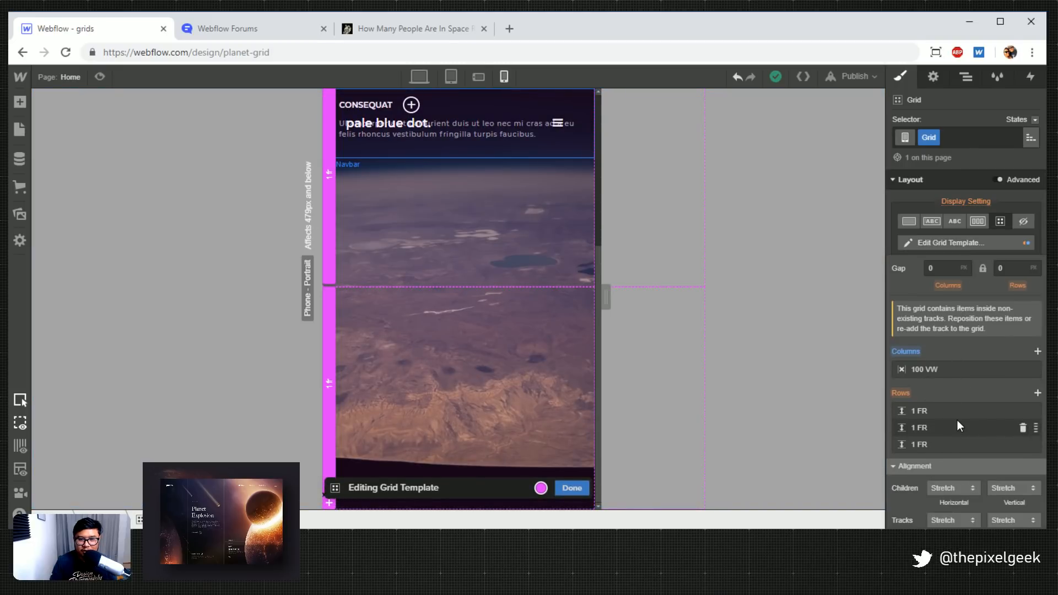
{"action": "left_click", "coordinate": [1023, 444]}
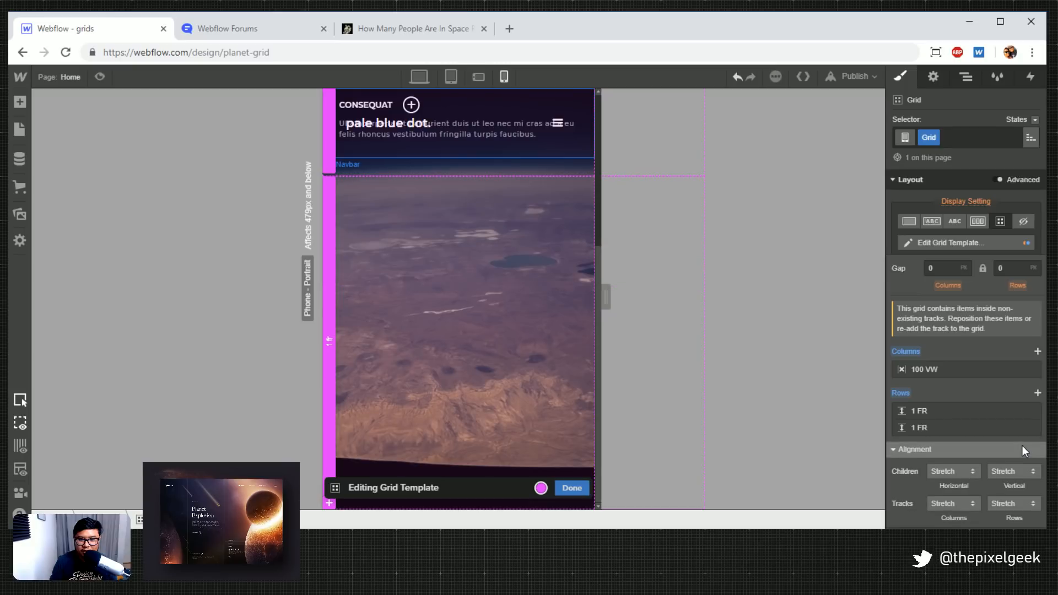
{"action": "left_click", "coordinate": [967, 78]}
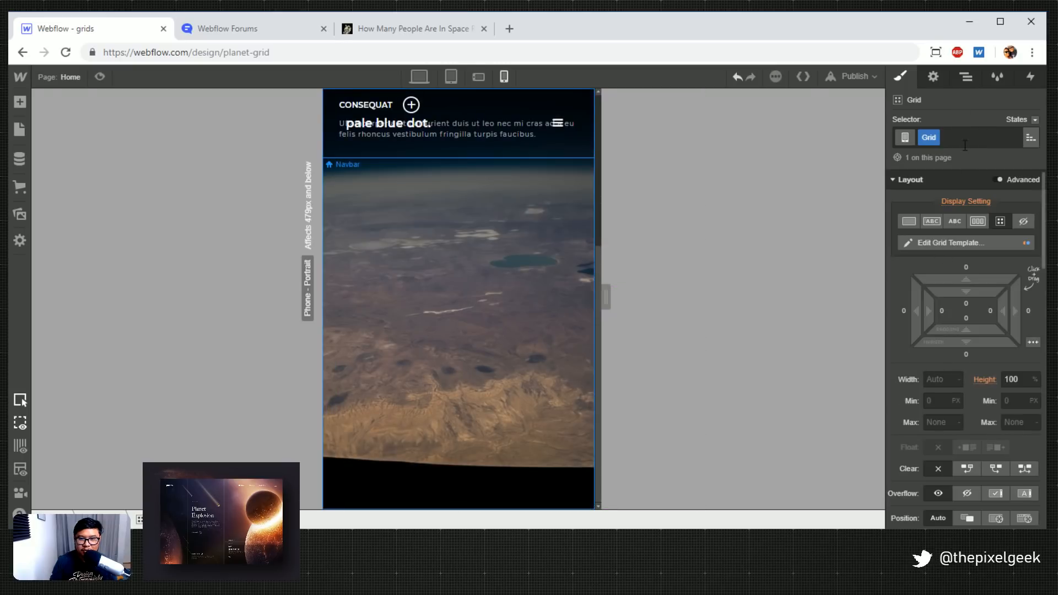
Select col 3 bottom and reposition it to fill the grid's single visible column in the second row
{"action": "left_click", "coordinate": [964, 77]}
{"action": "left_click", "coordinate": [955, 305]}
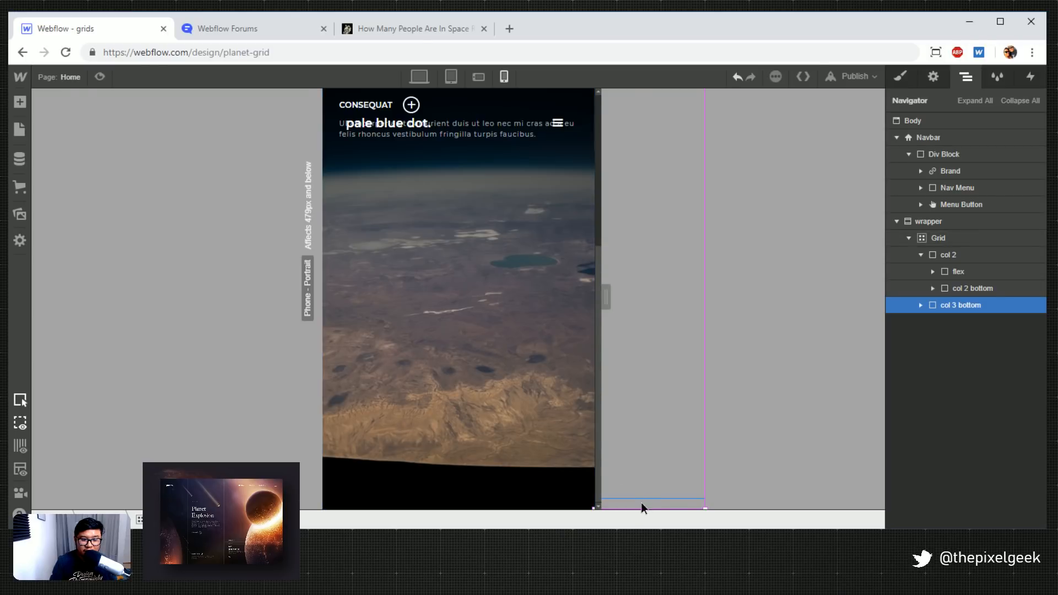
{"action": "scroll", "coordinate": [527, 319], "scroll_direction": "up", "scroll_amount": 5}
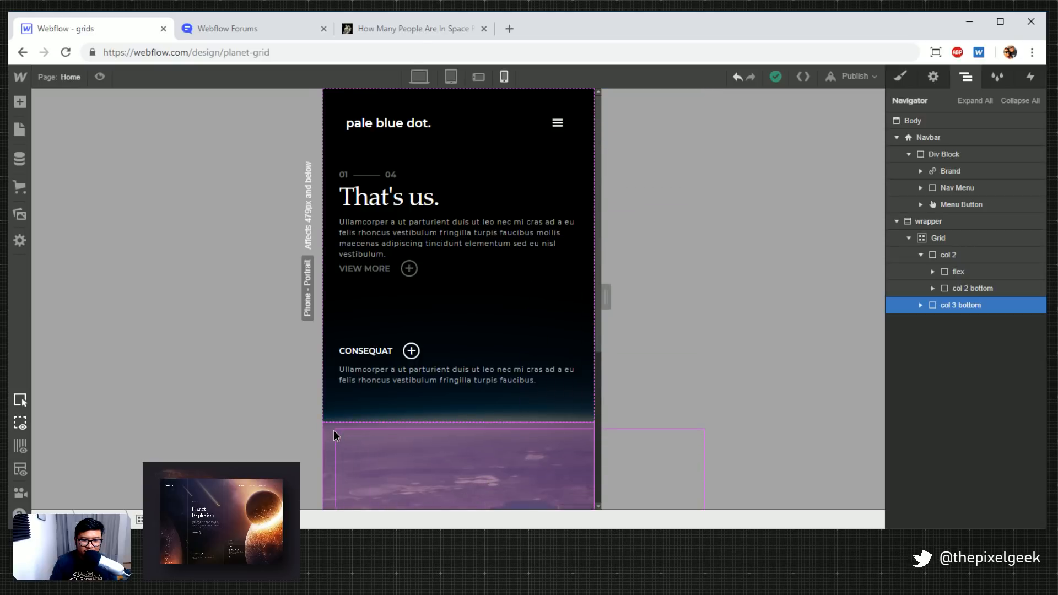
{"action": "scroll", "coordinate": [511, 393], "scroll_direction": "down", "scroll_amount": 3}
{"action": "scroll", "coordinate": [532, 429], "scroll_direction": "down", "scroll_amount": 4}
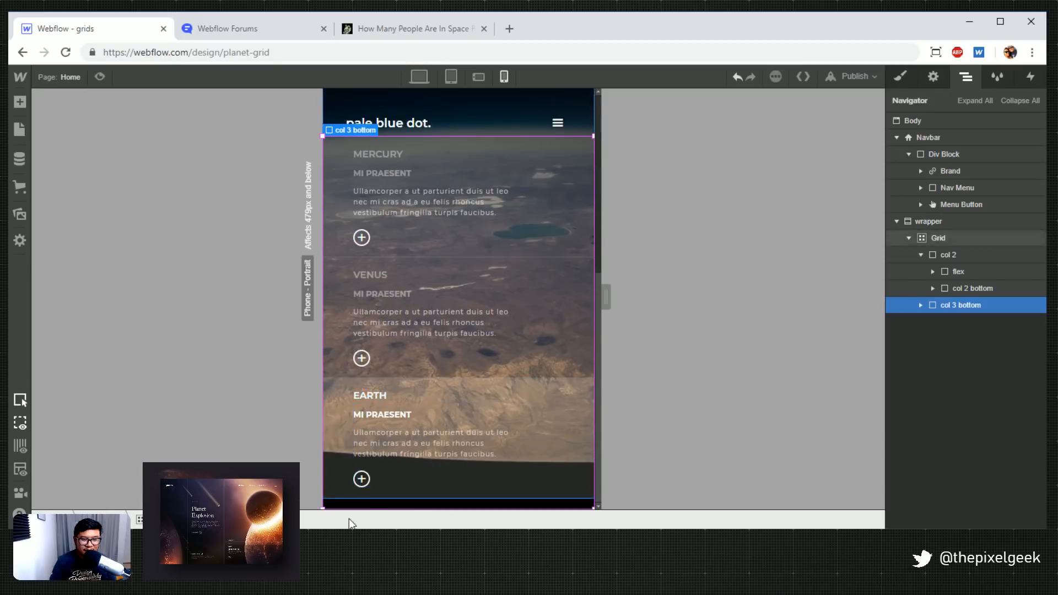
Set col 3 bottom's bottom margin to 0 px on phone portrait
{"action": "left_click", "coordinate": [901, 77]}
{"action": "scroll", "coordinate": [964, 384], "scroll_direction": "down", "scroll_amount": 5}
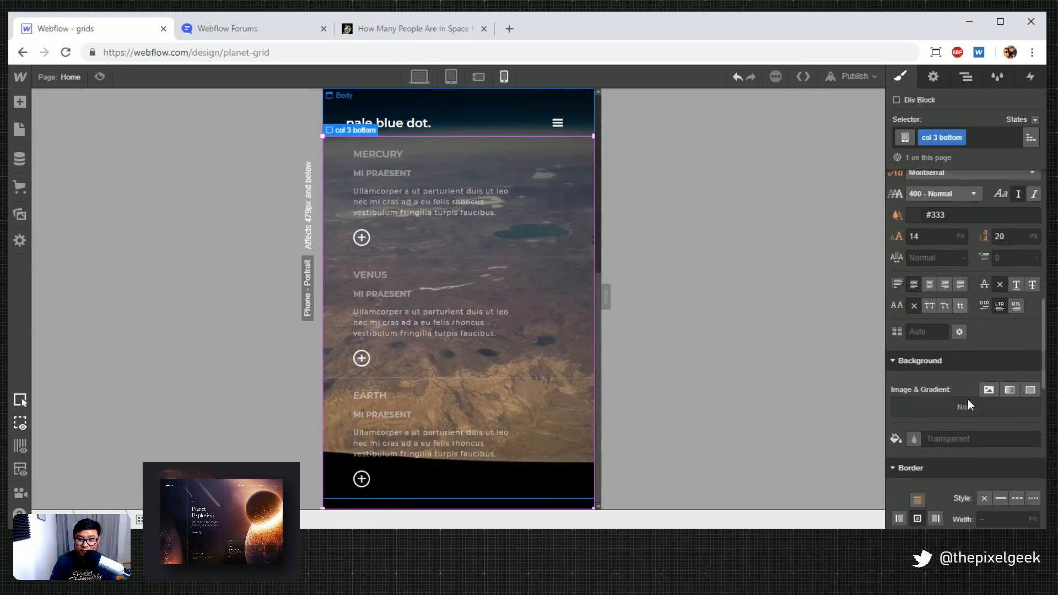
{"action": "scroll", "coordinate": [967, 399], "scroll_direction": "up", "scroll_amount": 8}
{"action": "left_click", "coordinate": [966, 447]}
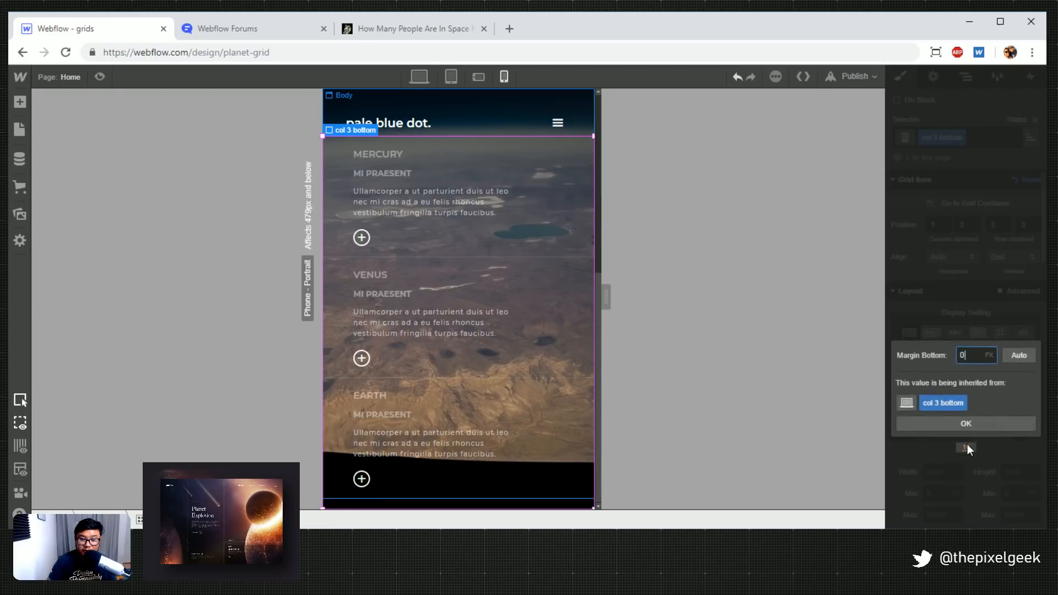
{"action": "type", "text": "0"}
{"action": "key", "text": "Return"}
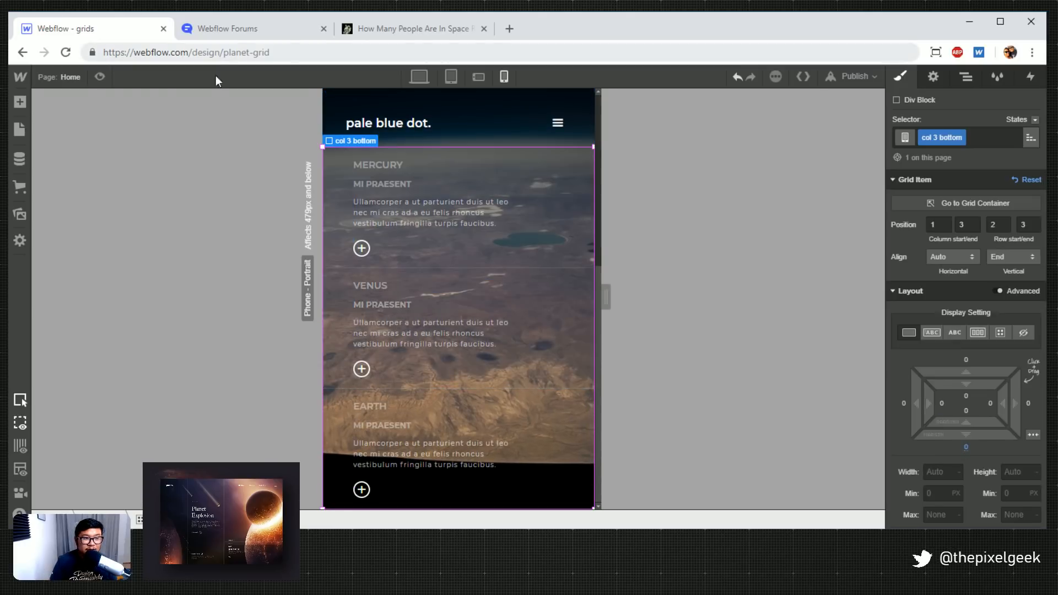
Preview the page on phone portrait, return to editing and inspect the Body's style settings
{"action": "left_click", "coordinate": [98, 78]}
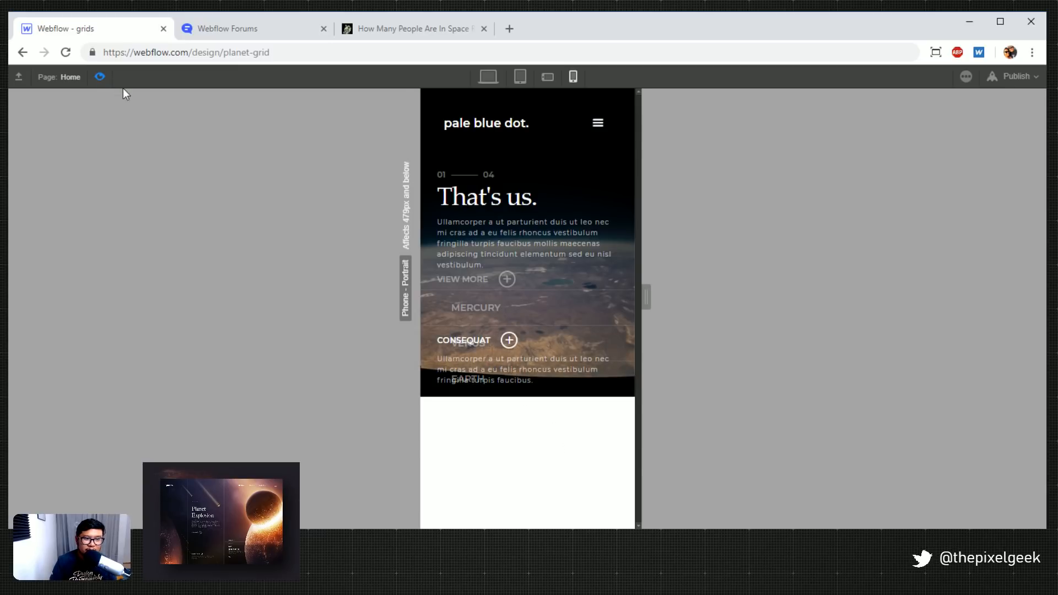
{"action": "left_click", "coordinate": [100, 76]}
{"action": "left_click", "coordinate": [965, 77]}
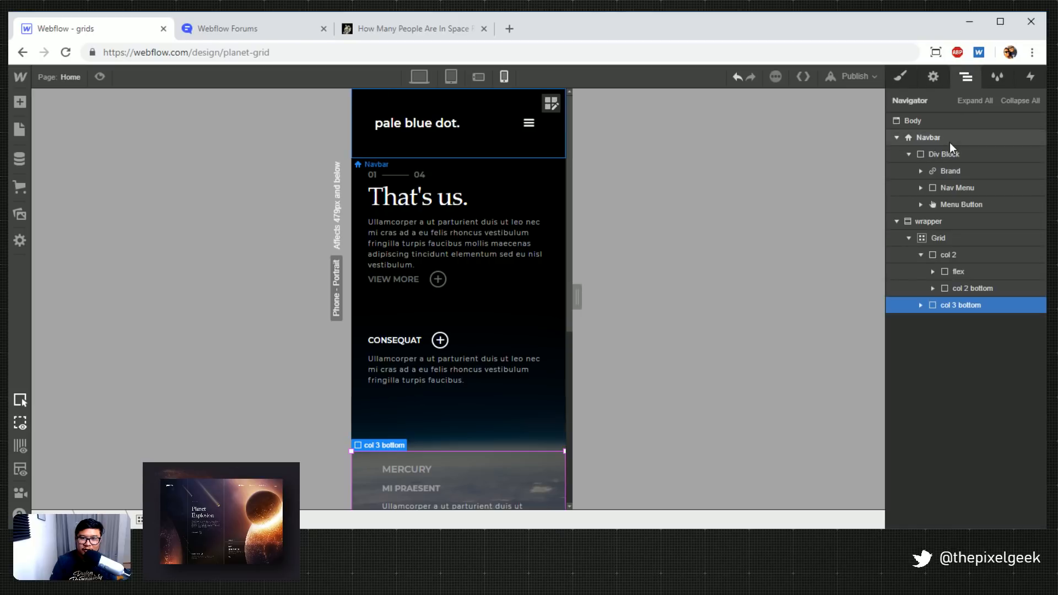
{"action": "left_click", "coordinate": [928, 120]}
{"action": "left_click", "coordinate": [902, 78]}
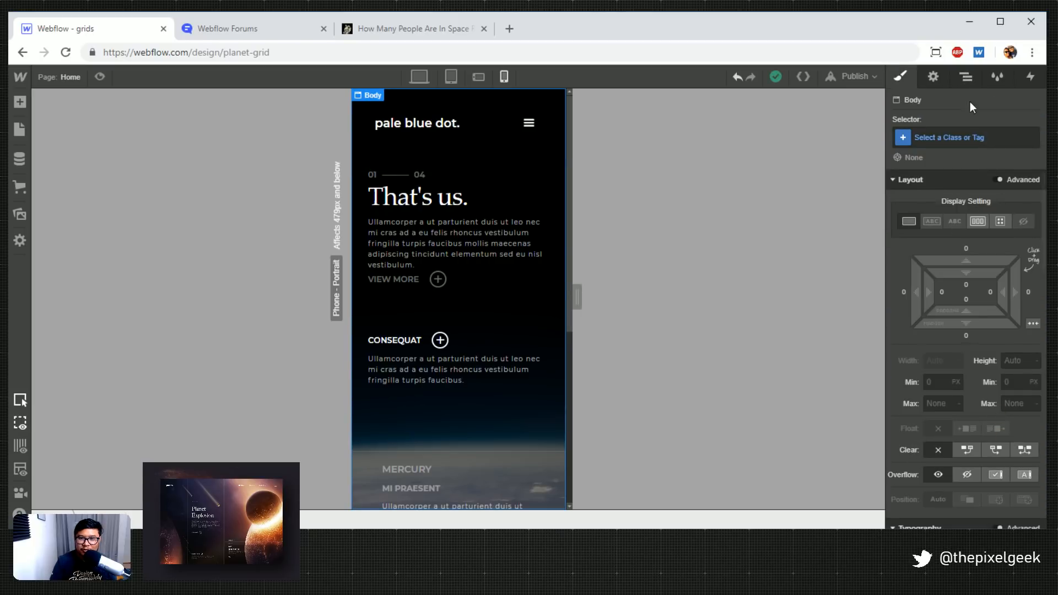
{"action": "left_click", "coordinate": [966, 76]}
Inspect the wrapper's styles on phone portrait, reset its overflow and set it back to Visible
{"action": "left_click", "coordinate": [919, 222]}
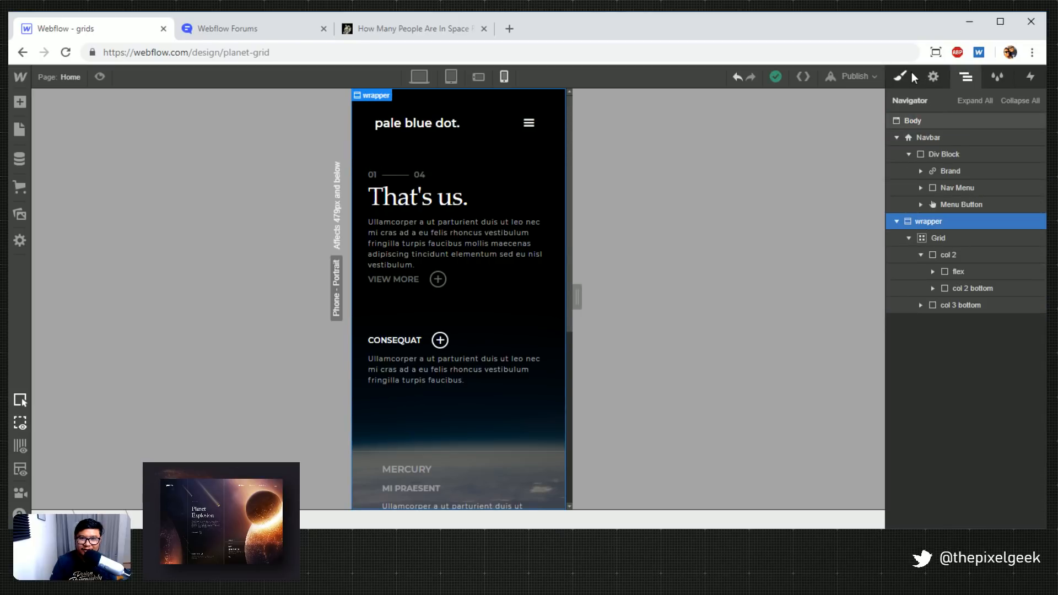
{"action": "key", "text": "s"}
{"action": "scroll", "coordinate": [941, 410], "scroll_direction": "down", "scroll_amount": 3}
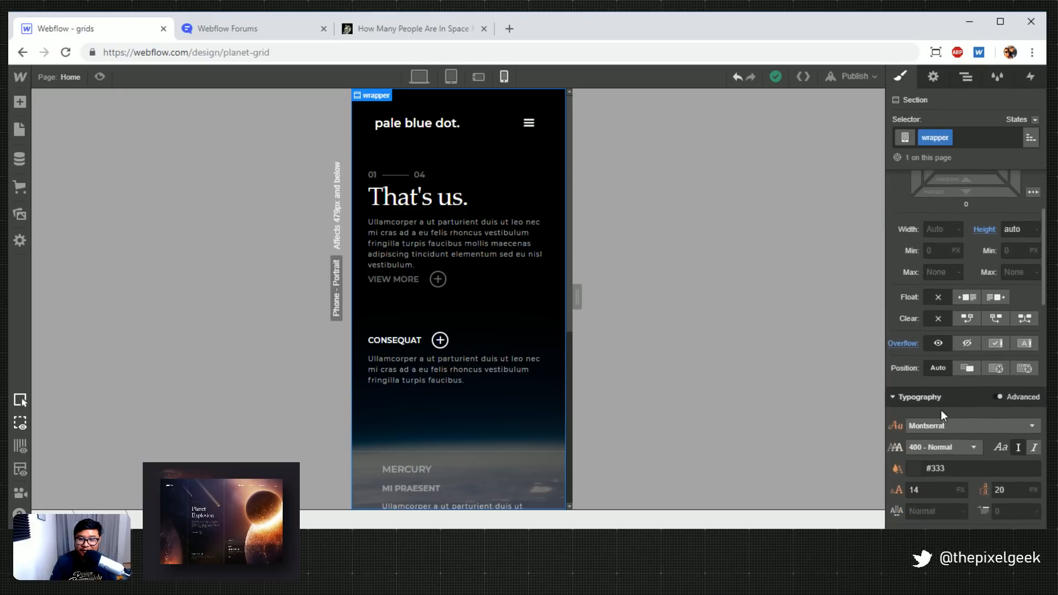
{"action": "scroll", "coordinate": [1032, 374], "scroll_direction": "up", "scroll_amount": 3}
{"action": "scroll", "coordinate": [976, 446], "scroll_direction": "down", "scroll_amount": 5}
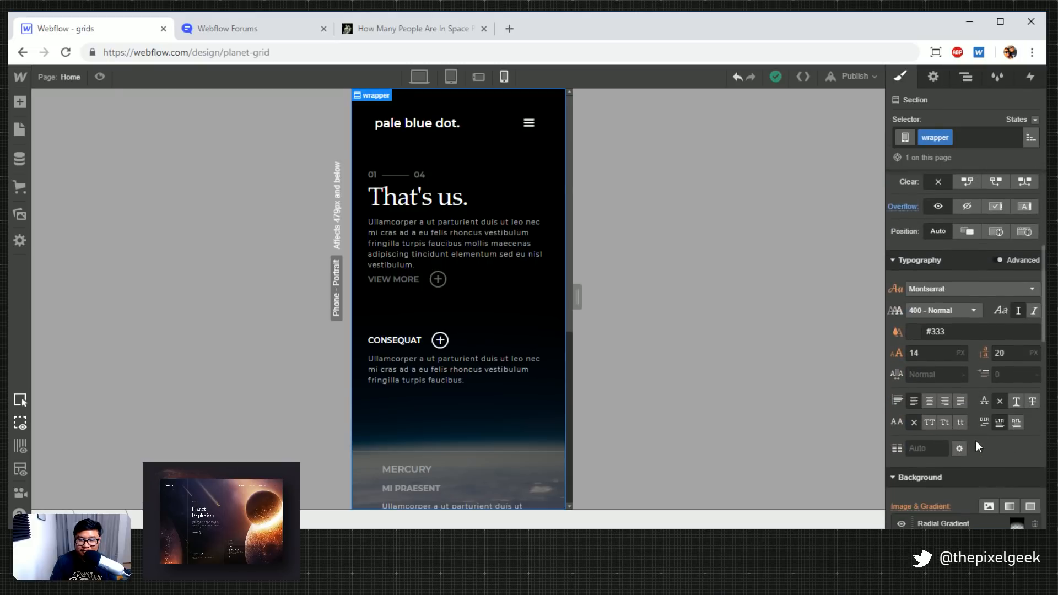
{"action": "left_click", "coordinate": [903, 207]}
{"action": "left_click", "coordinate": [938, 280]}
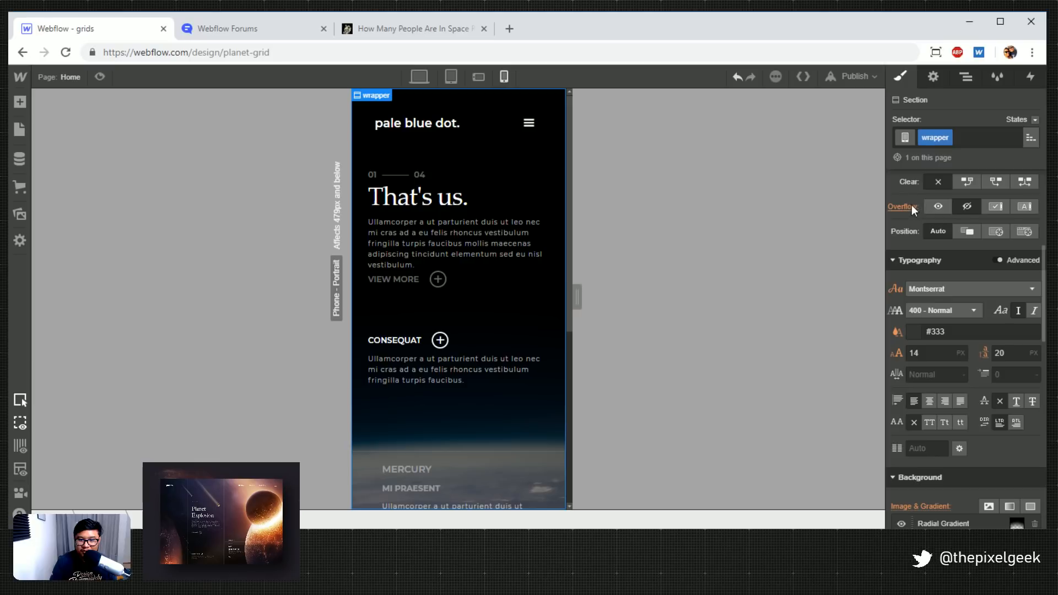
{"action": "left_click", "coordinate": [938, 206]}
{"action": "scroll", "coordinate": [949, 344], "scroll_direction": "up", "scroll_amount": 5}
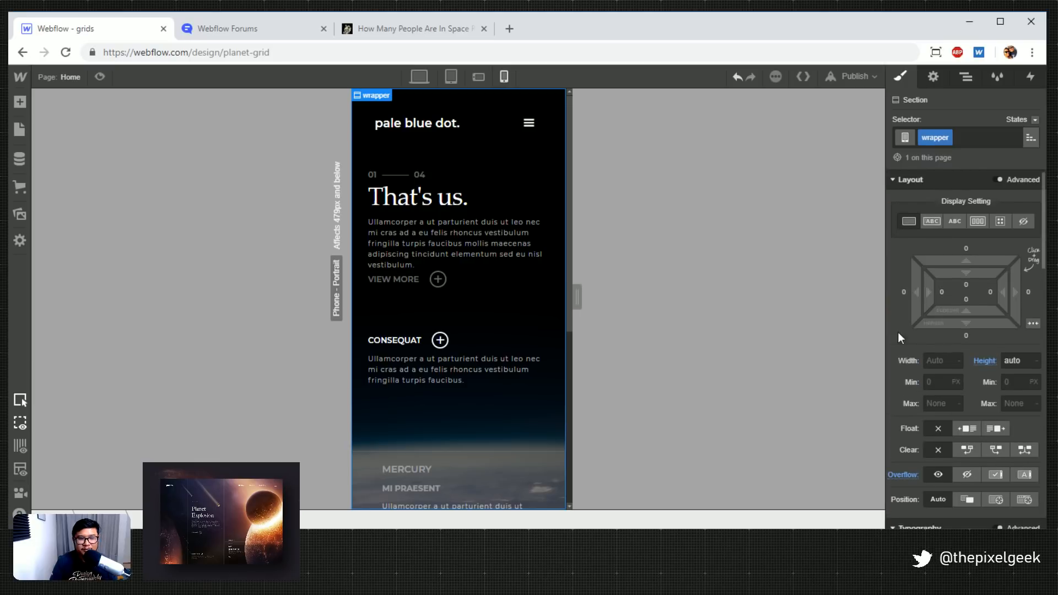
{"action": "left_click", "coordinate": [965, 77]}
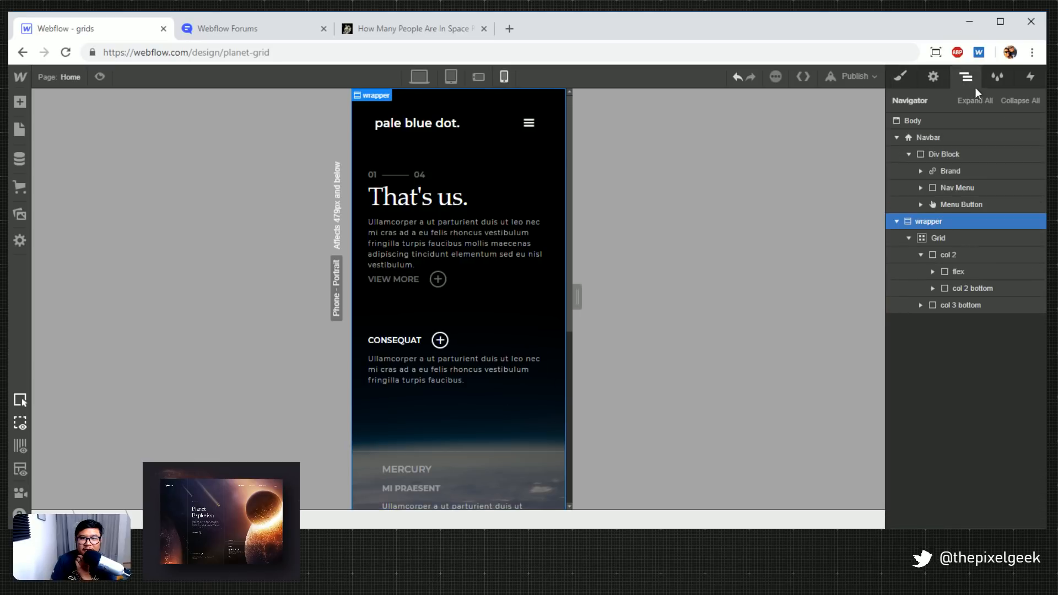
Set the Grid's height to Auto on phone portrait and check the page in preview and on the canvas
{"action": "left_click", "coordinate": [938, 238]}
{"action": "key", "text": "s"}
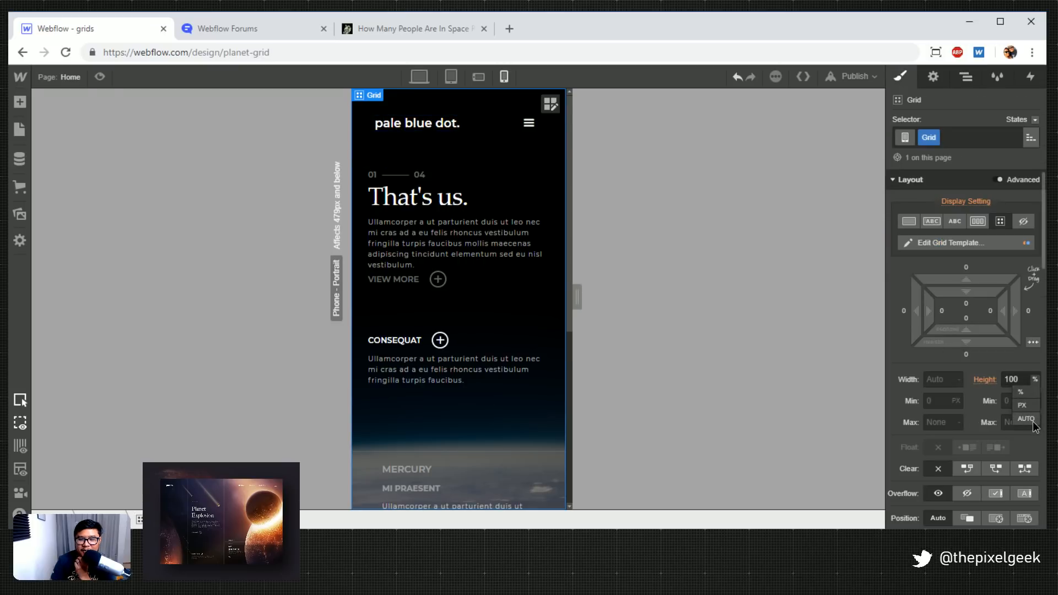
{"action": "left_click", "coordinate": [1033, 421]}
{"action": "left_click", "coordinate": [98, 77]}
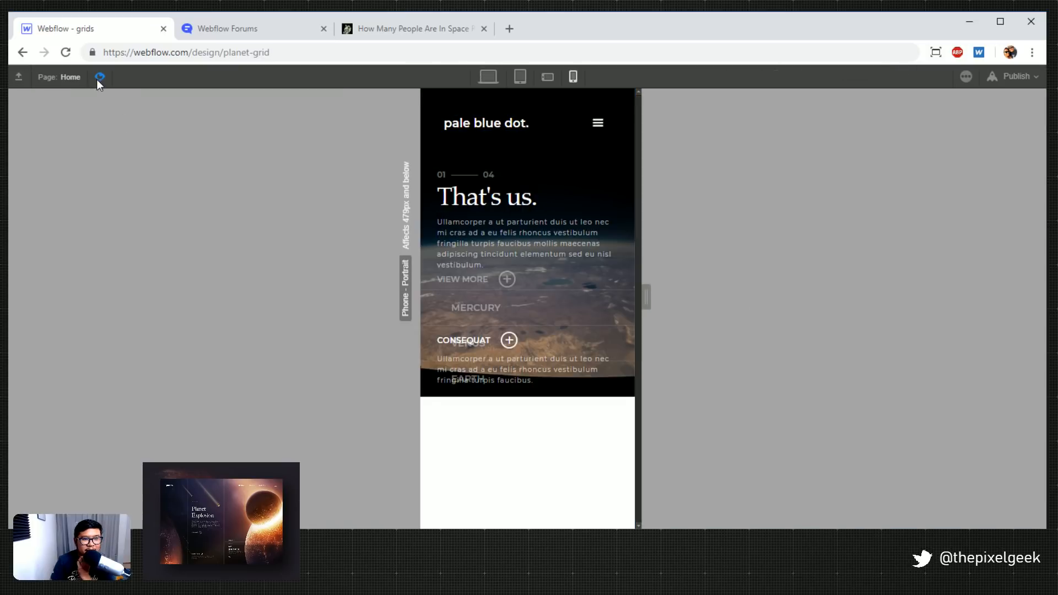
{"action": "left_click", "coordinate": [98, 77]}
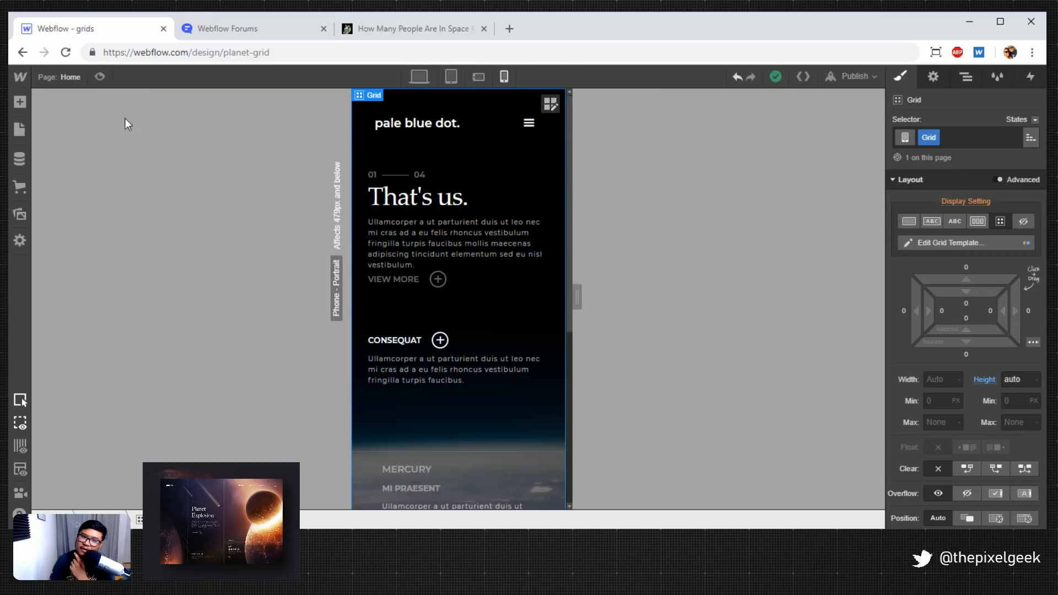
{"action": "scroll", "coordinate": [474, 434], "scroll_direction": "down", "scroll_amount": 5}
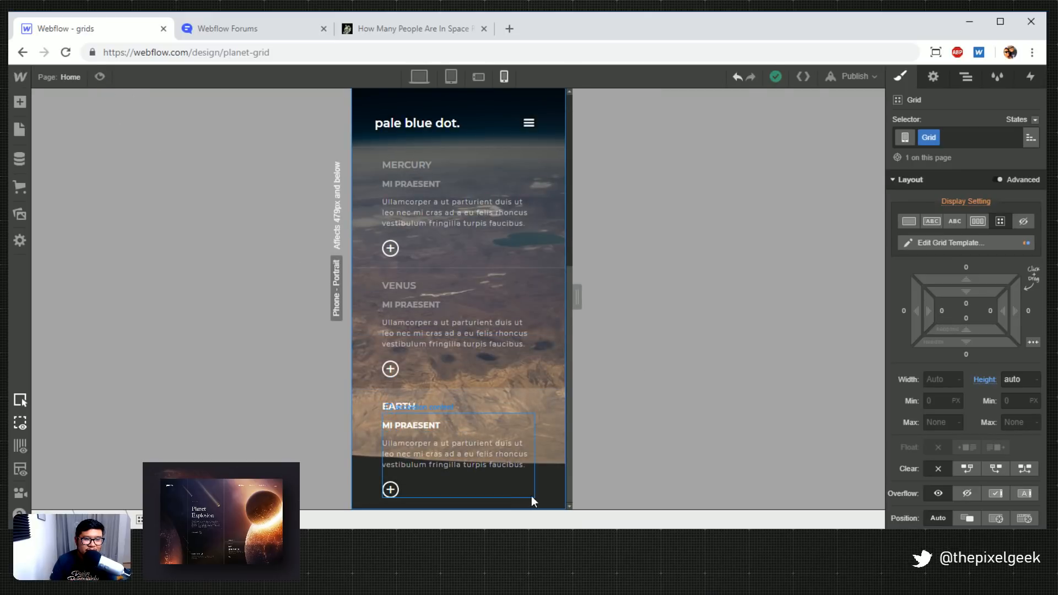
{"action": "scroll", "coordinate": [532, 495], "scroll_direction": "up", "scroll_amount": 4}
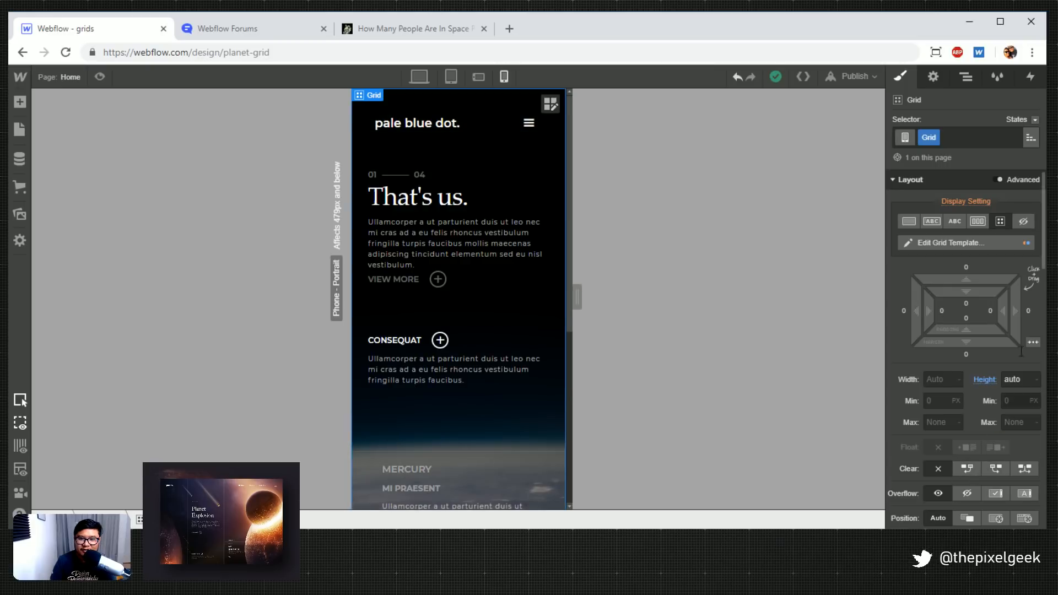
Try a Grid height of 5000 px on phone portrait and preview the page
{"action": "left_click", "coordinate": [966, 76]}
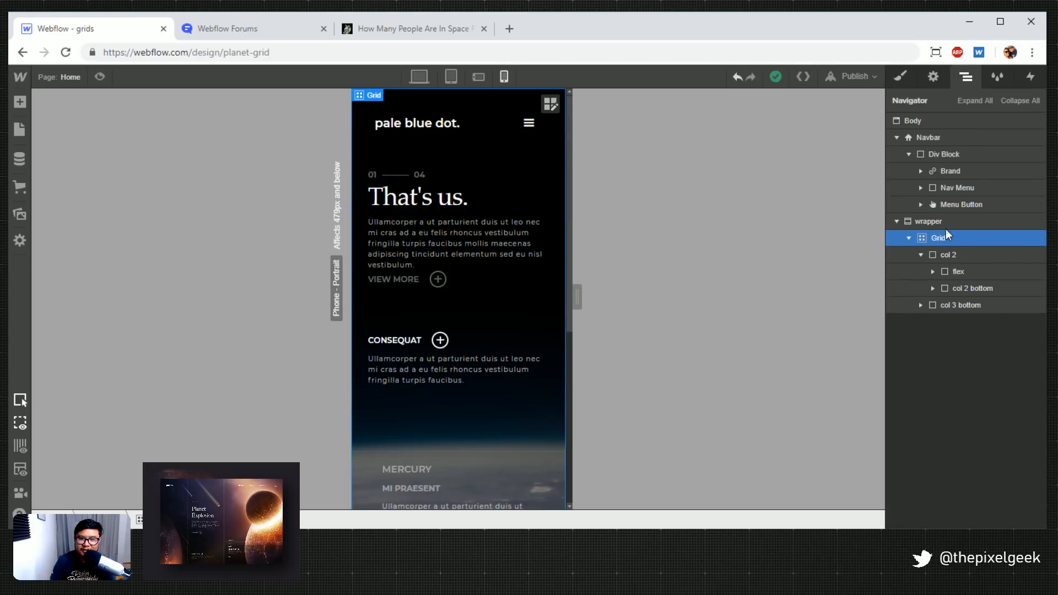
{"action": "left_click", "coordinate": [899, 75]}
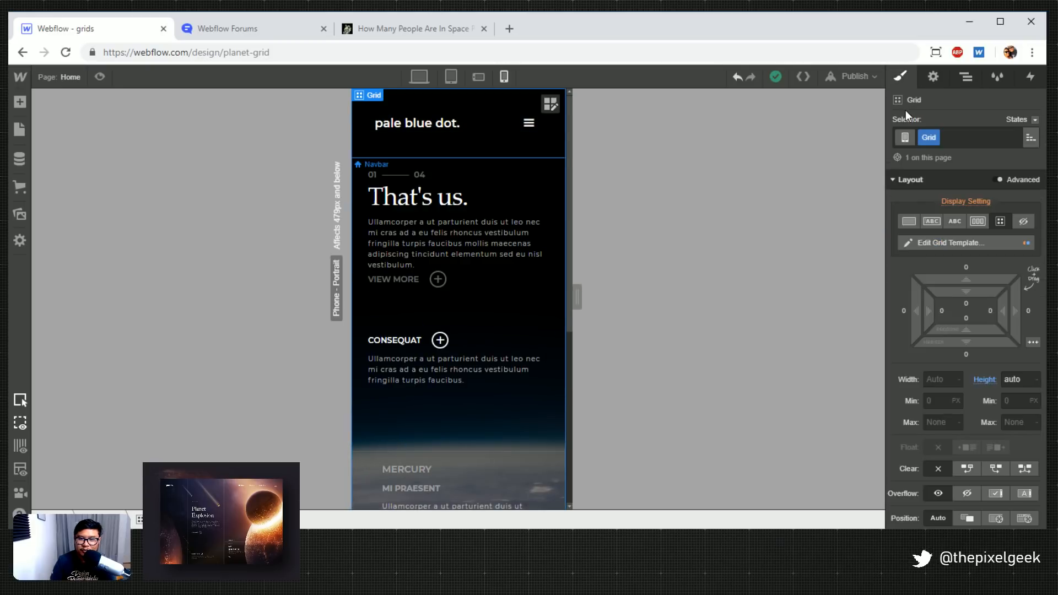
{"action": "left_click", "coordinate": [1026, 379]}
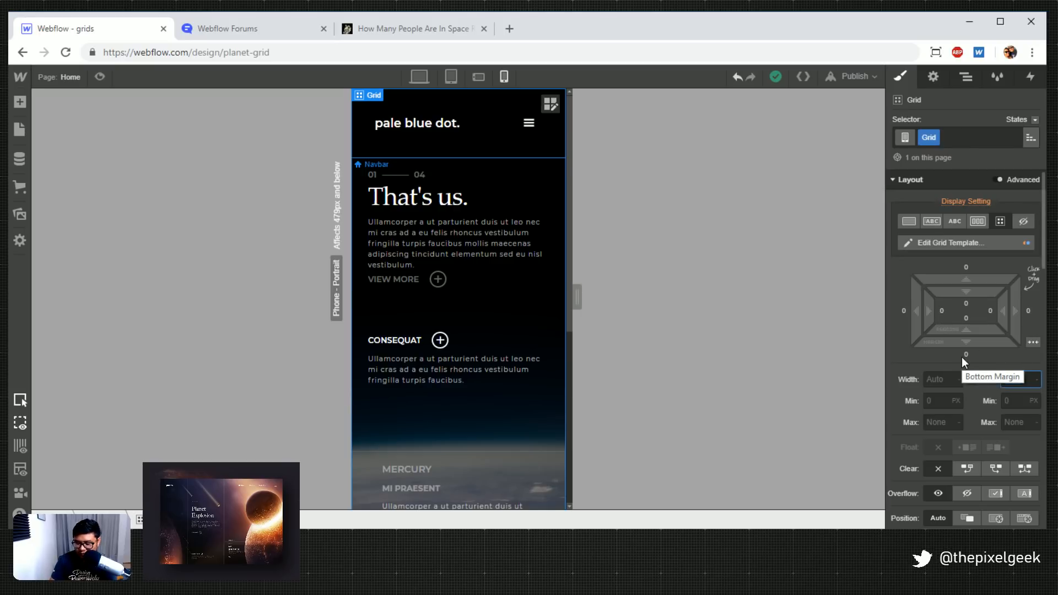
{"action": "type", "text": "5000"}
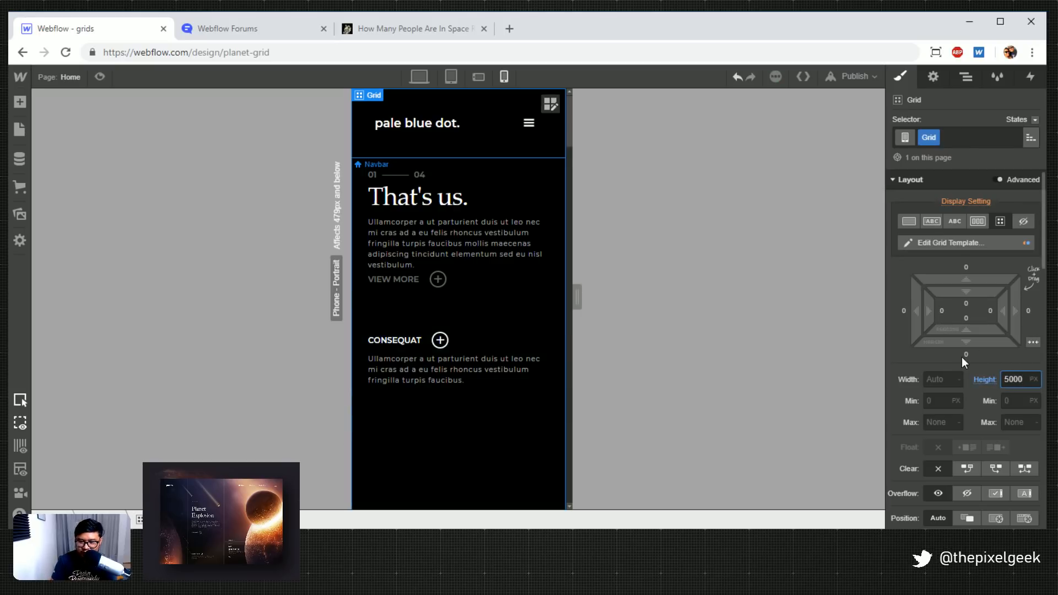
{"action": "scroll", "coordinate": [497, 422], "scroll_direction": "down", "scroll_amount": 10}
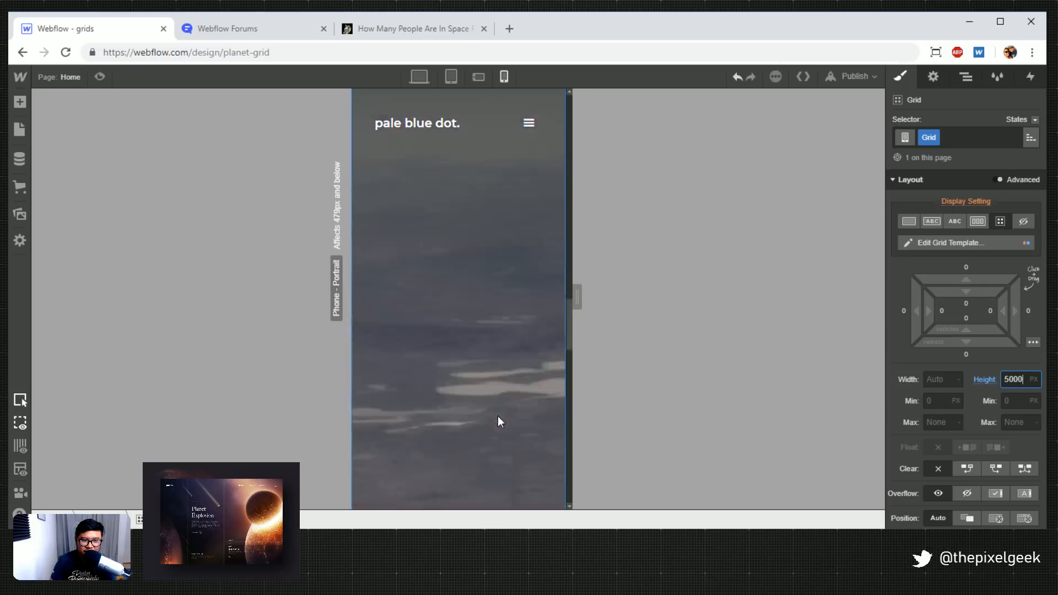
{"action": "key", "text": "Return"}
{"action": "left_click", "coordinate": [100, 76]}
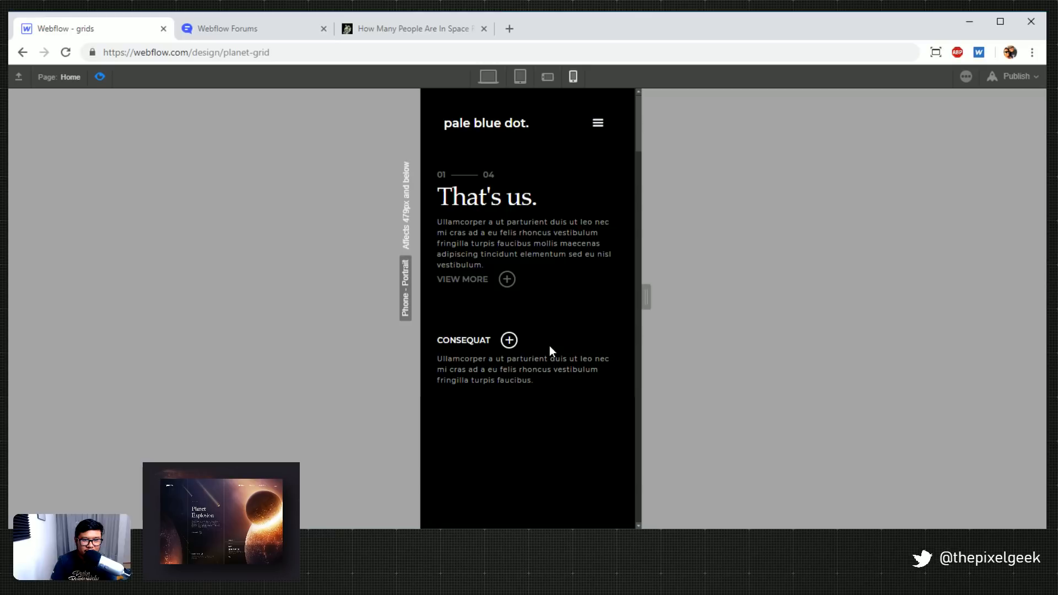
{"action": "left_click", "coordinate": [100, 76]}
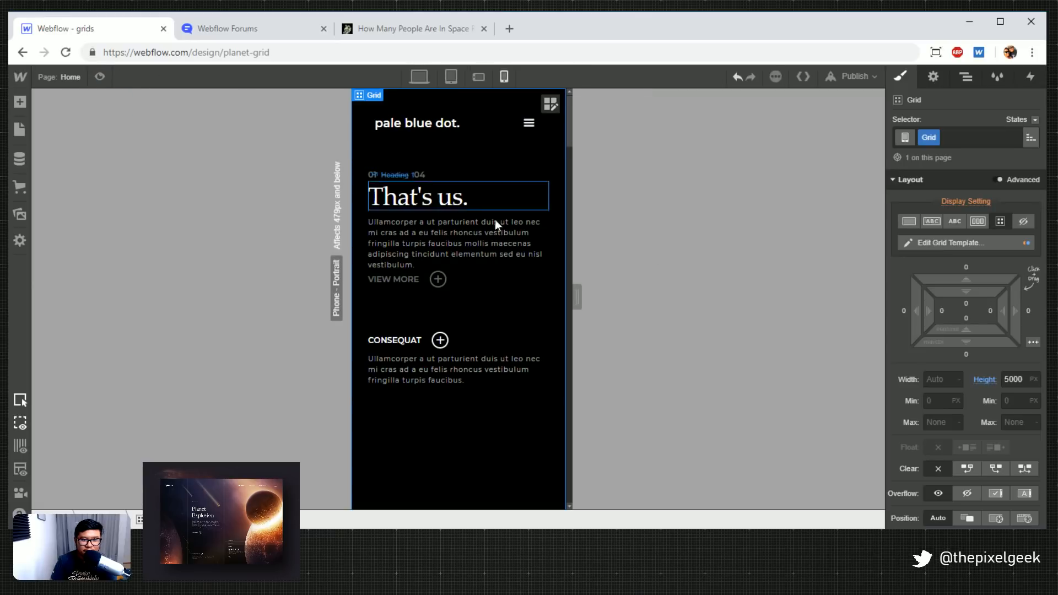
Set the Grid's height to 1200 px on phone portrait and check the planet list down to Earth
{"action": "left_click", "coordinate": [1007, 378]}
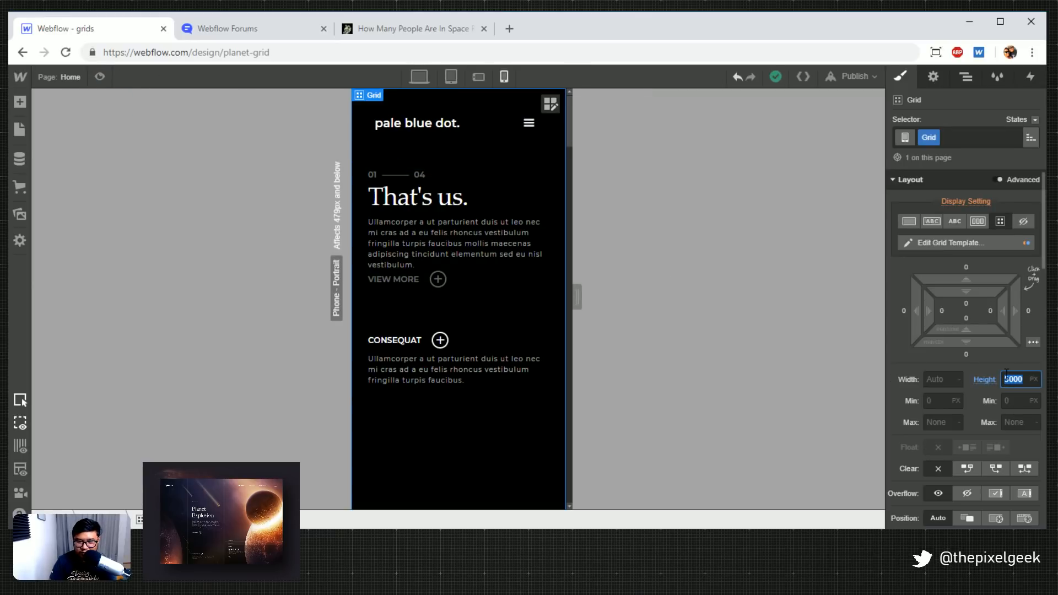
{"action": "type", "text": "12"}
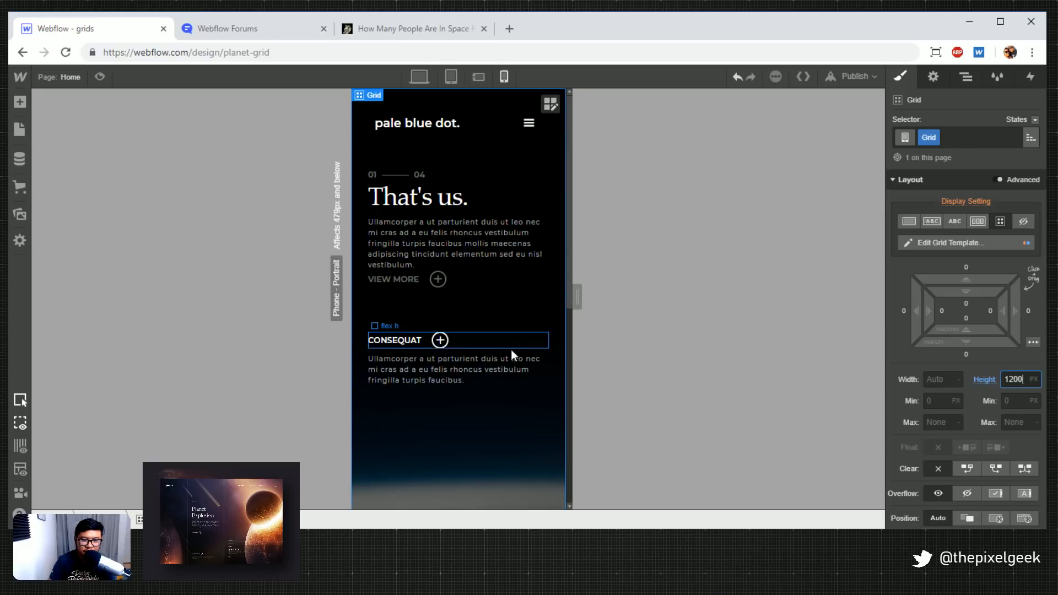
{"action": "scroll", "coordinate": [510, 349], "scroll_direction": "down", "scroll_amount": 3}
{"action": "scroll", "coordinate": [513, 349], "scroll_direction": "down", "scroll_amount": 5}
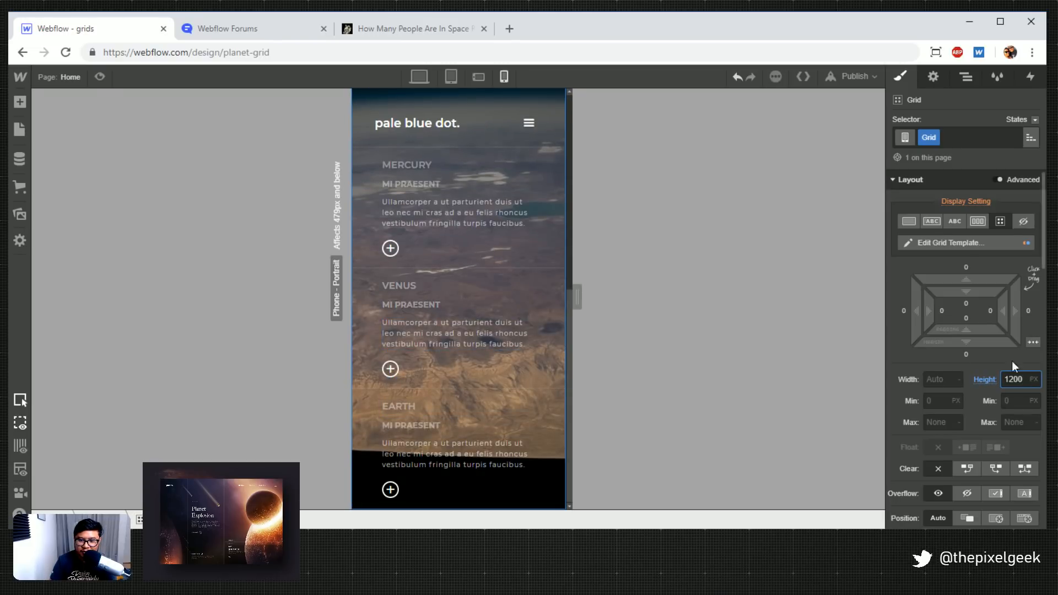
Publish the site to planet-grid.webflow.io, open the live page and dismiss the translation offer
{"action": "left_click", "coordinate": [863, 79]}
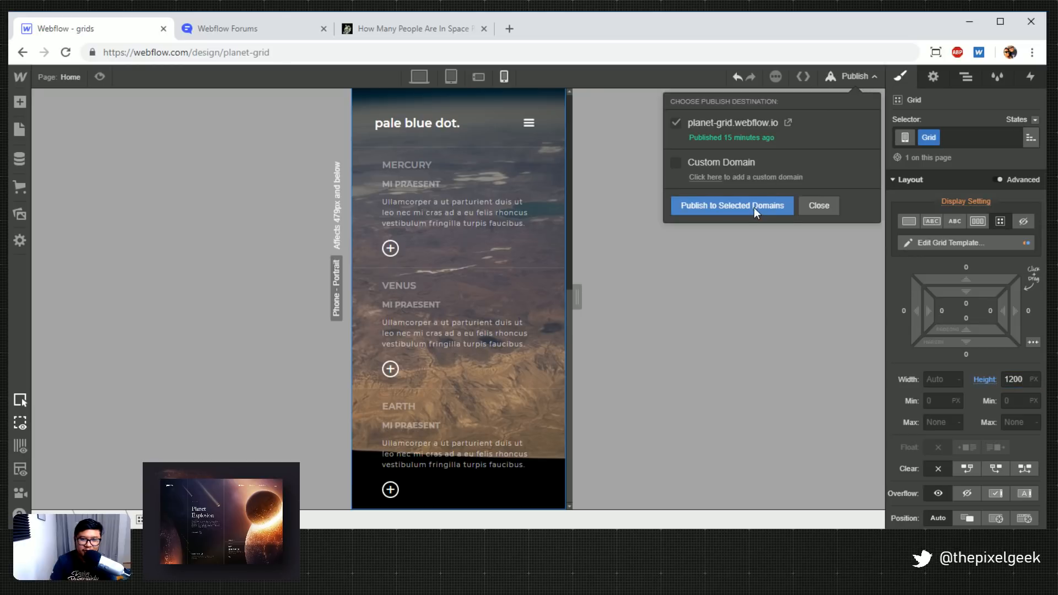
{"action": "left_click", "coordinate": [754, 207]}
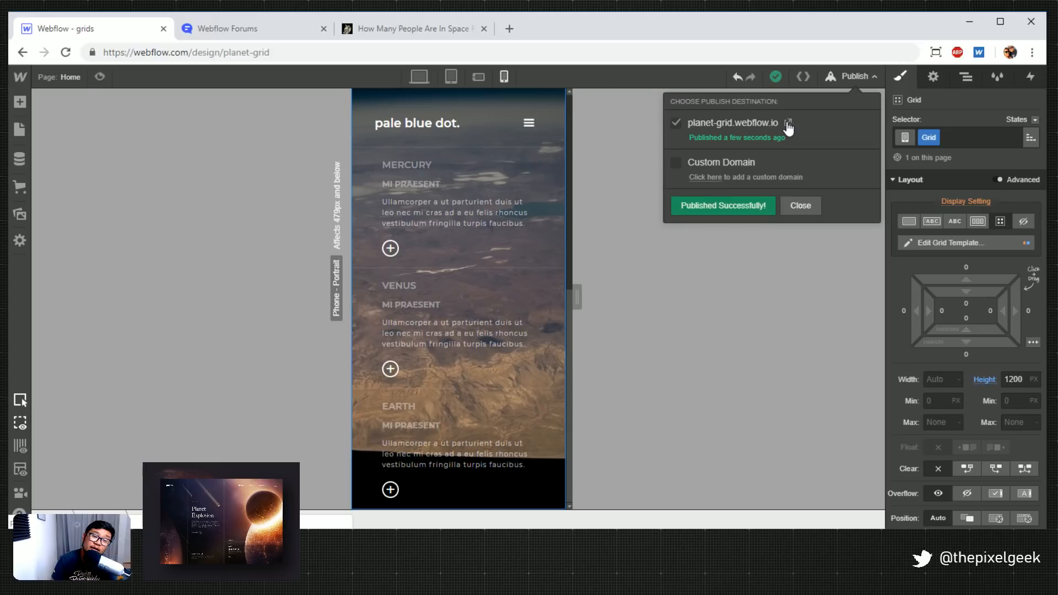
{"action": "left_click", "coordinate": [788, 122]}
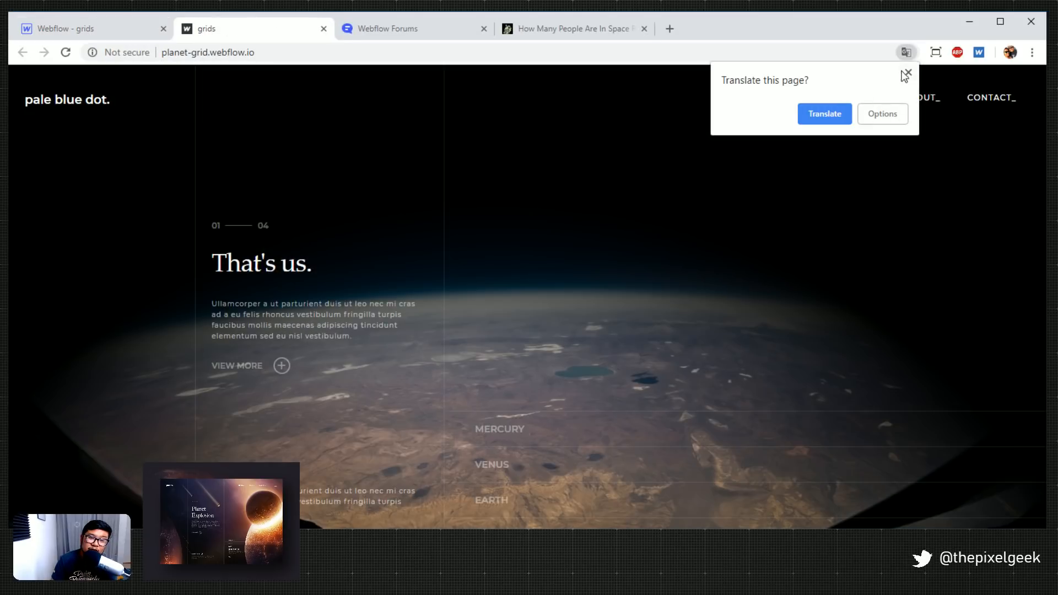
{"action": "left_click", "coordinate": [906, 72]}
Examine the live page at a 351 px wide responsive viewport, expanding the planet accordion, and close the developer tools
{"action": "right_click", "coordinate": [632, 179]}
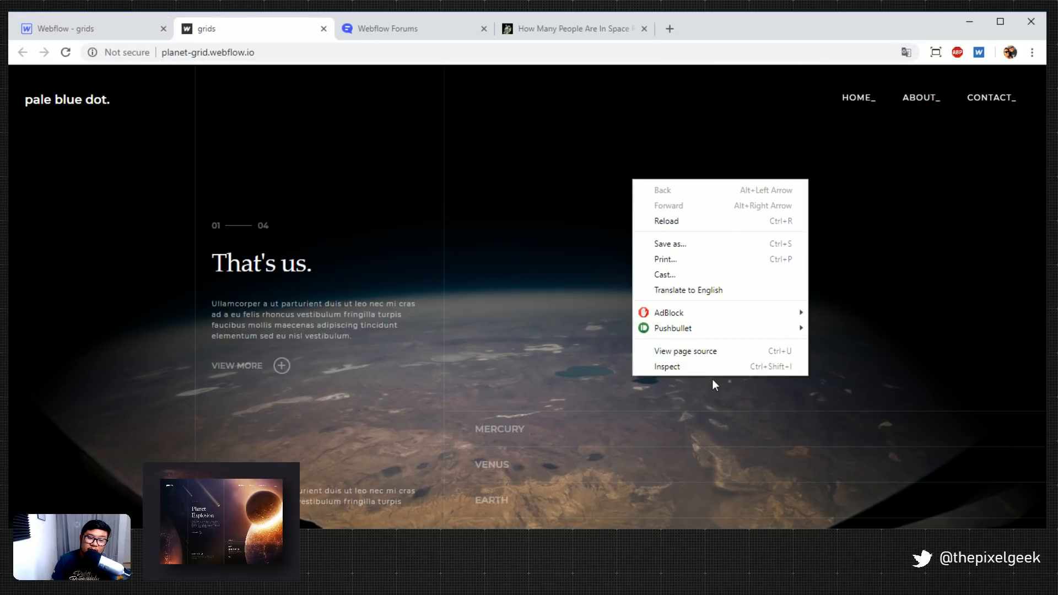
{"action": "left_click", "coordinate": [709, 362]}
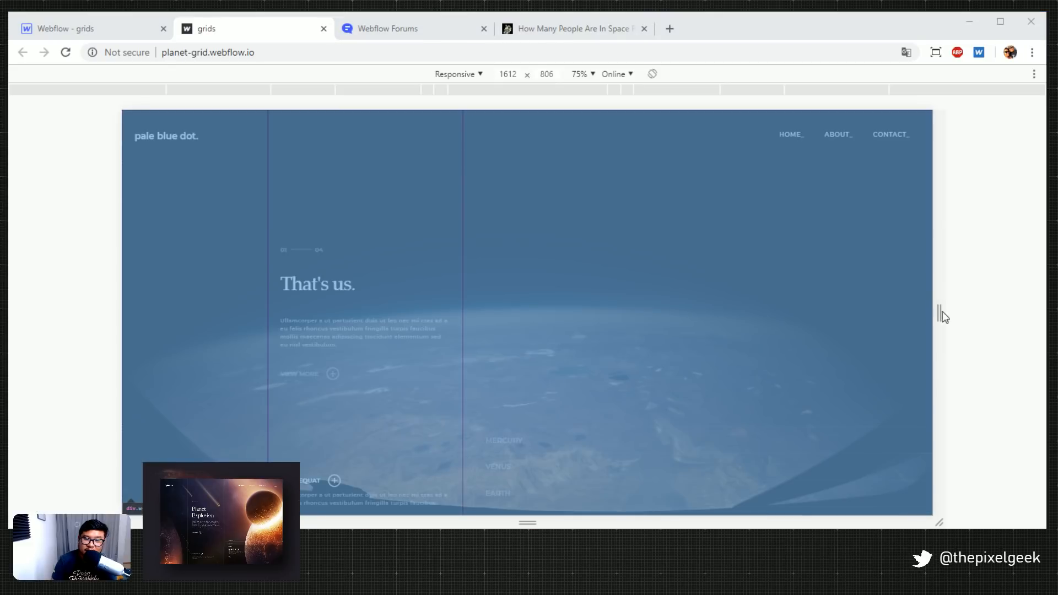
{"action": "left_click_drag", "start_coordinate": [940, 312], "coordinate": [617, 302]}
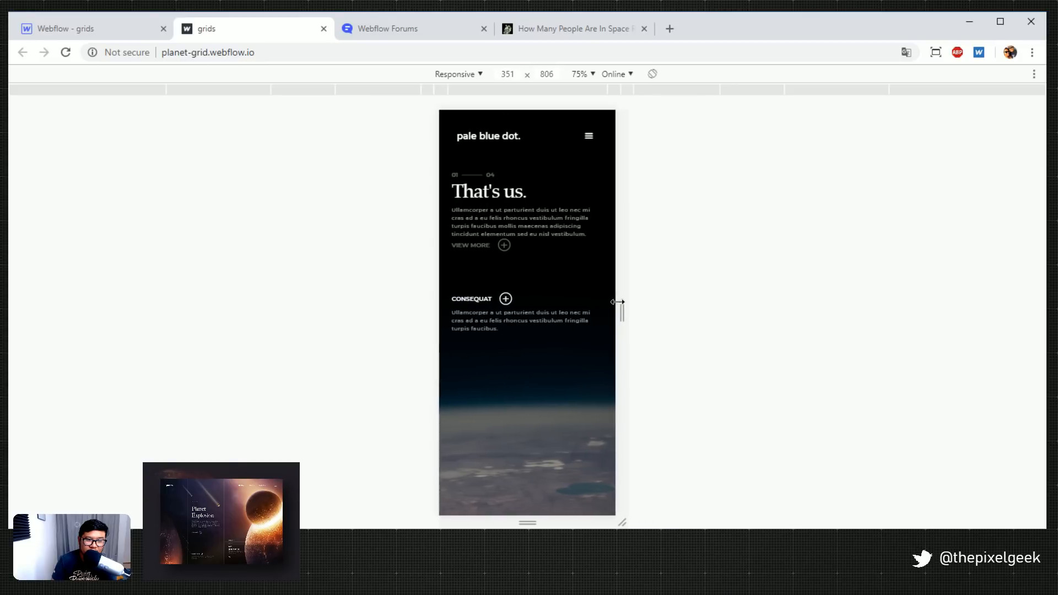
{"action": "scroll", "coordinate": [552, 383], "scroll_direction": "down", "scroll_amount": 5}
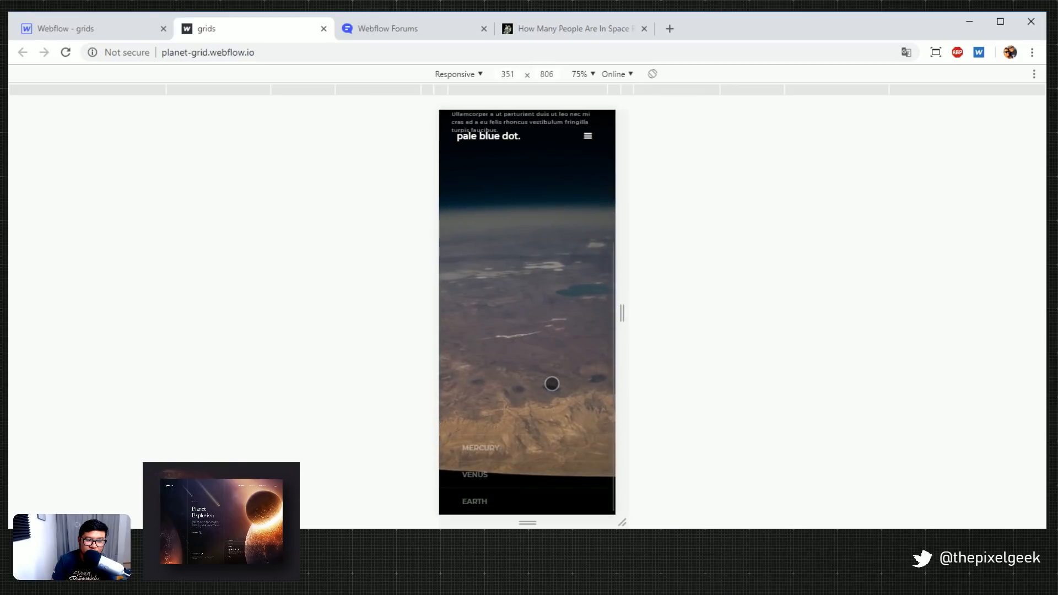
{"action": "left_click", "coordinate": [496, 455]}
{"action": "scroll", "coordinate": [487, 505], "scroll_direction": "down", "scroll_amount": 2}
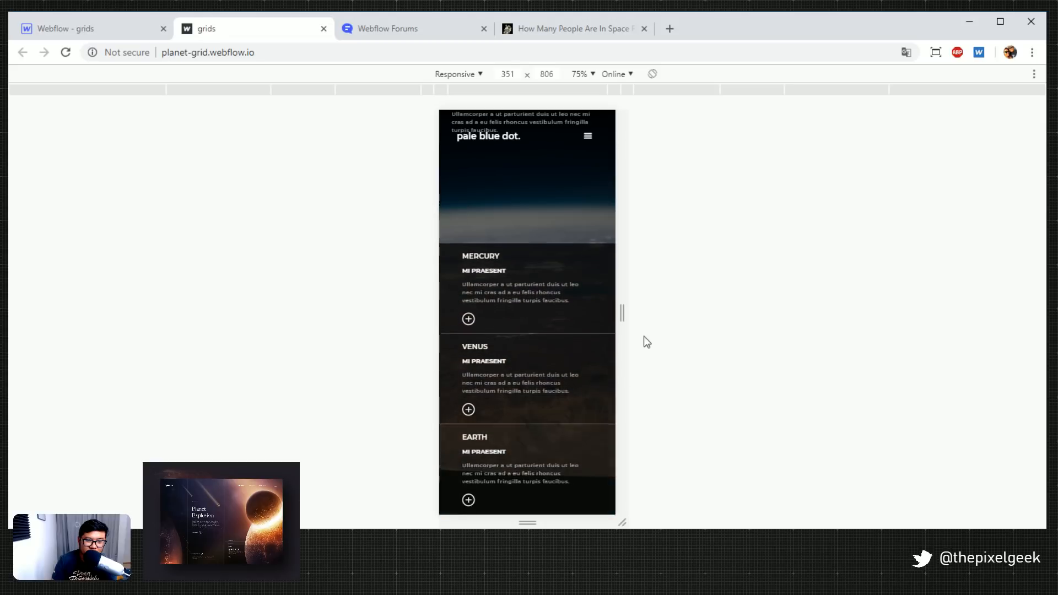
{"action": "scroll", "coordinate": [545, 383], "scroll_direction": "up", "scroll_amount": 5}
{"action": "scroll", "coordinate": [546, 383], "scroll_direction": "down", "scroll_amount": 5}
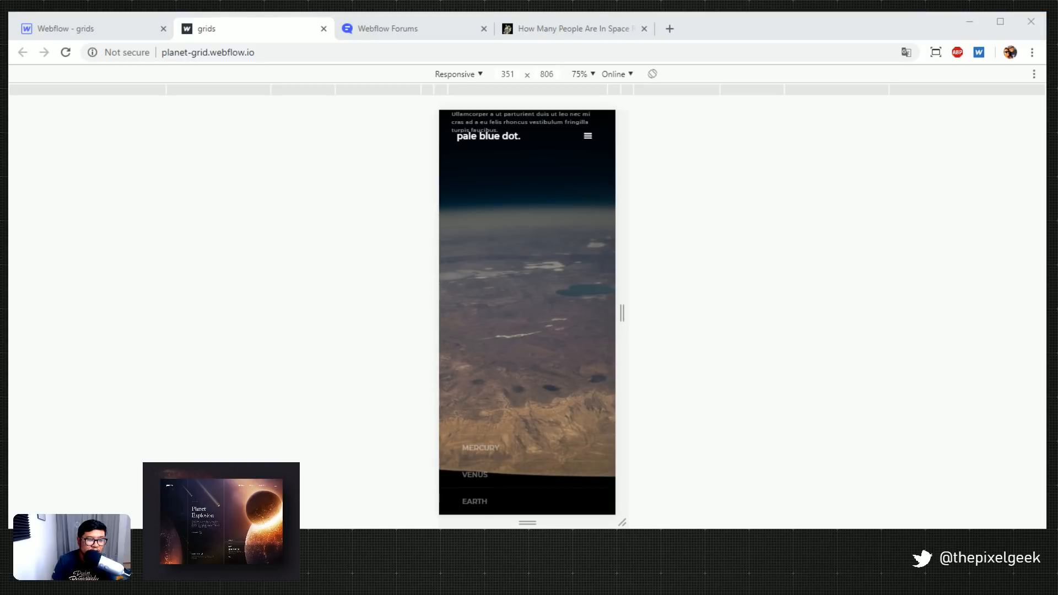
{"action": "key", "text": "F12"}
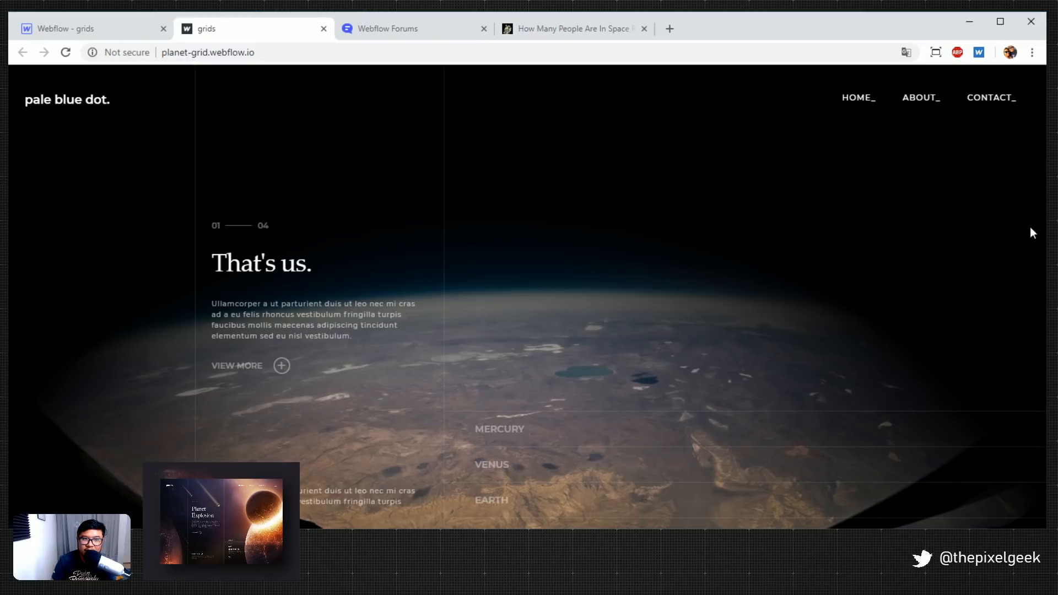
Return to the Webflow Designer and publish the site to planet-grid.webflow.io again
{"action": "left_click", "coordinate": [87, 32]}
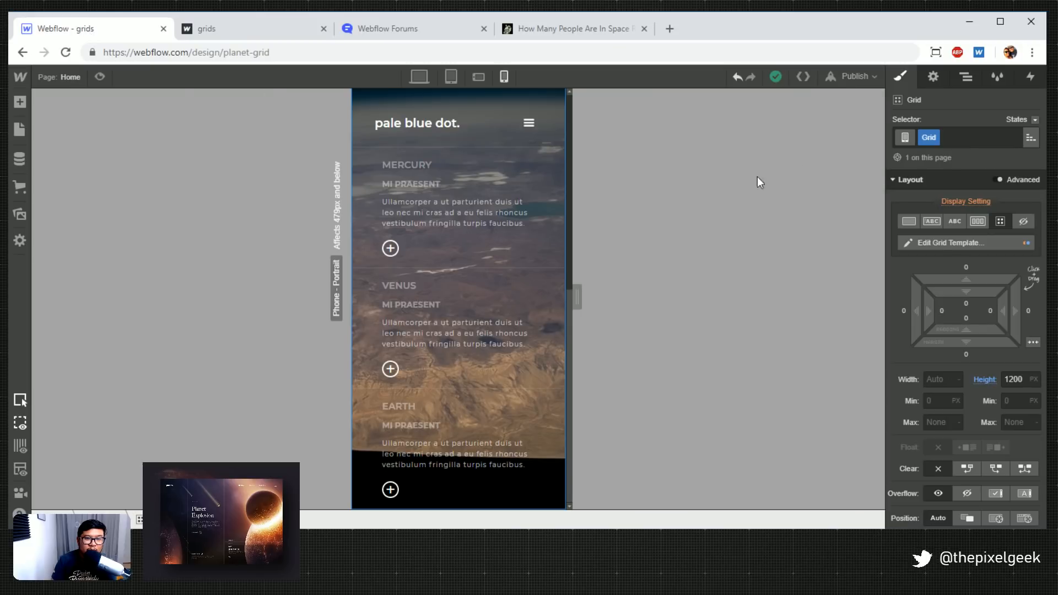
{"action": "left_click", "coordinate": [847, 76]}
{"action": "left_click", "coordinate": [720, 203]}
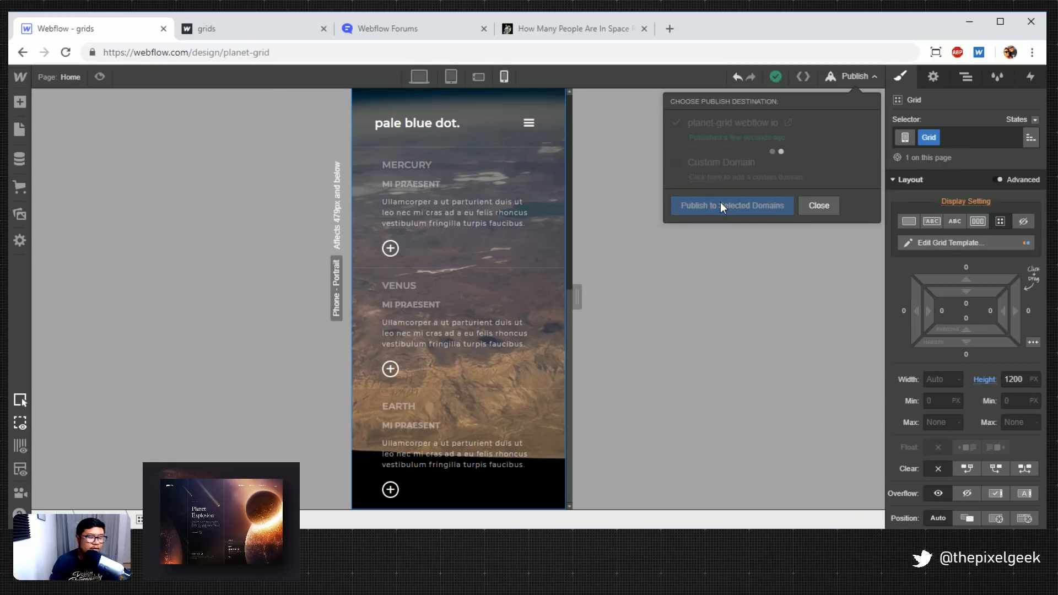